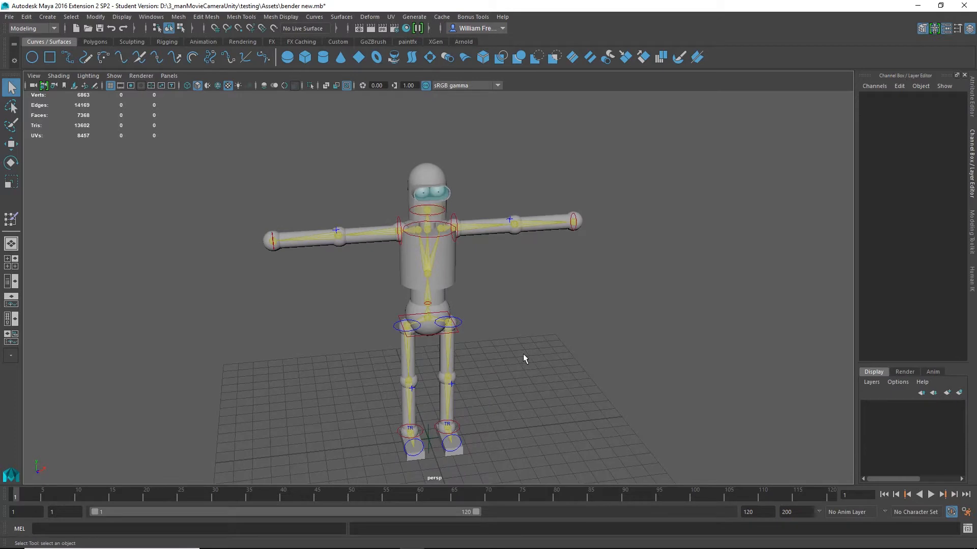
# - Select the torso cylinder, open the Hypergraph Hierarchy and frame all of its nodes clear of the character
pyautogui.keyDown('alt'); pyautogui.moveTo(524, 356); pyautogui.dragTo(529, 335); pyautogui.keyUp('alt')
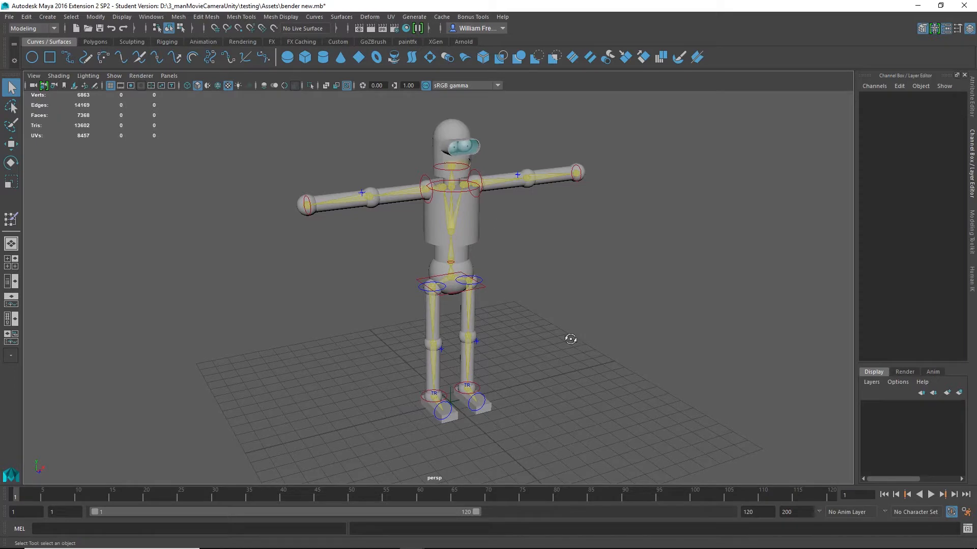
pyautogui.keyDown('alt'); pyautogui.moveTo(569, 337); pyautogui.dragTo(637, 417); pyautogui.keyUp('alt')
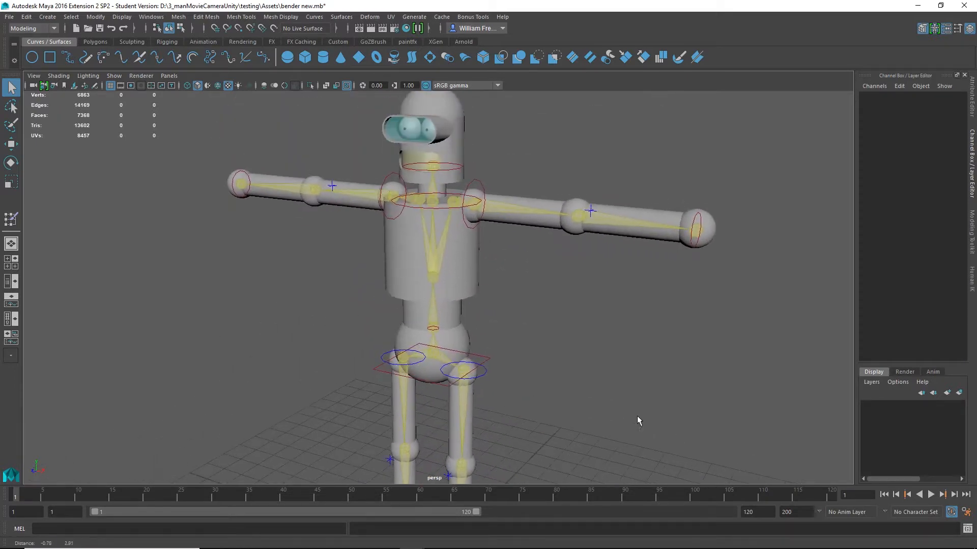
pyautogui.keyDown('alt'); pyautogui.moveTo(554, 358); pyautogui.dragTo(507, 373); pyautogui.keyUp('alt')
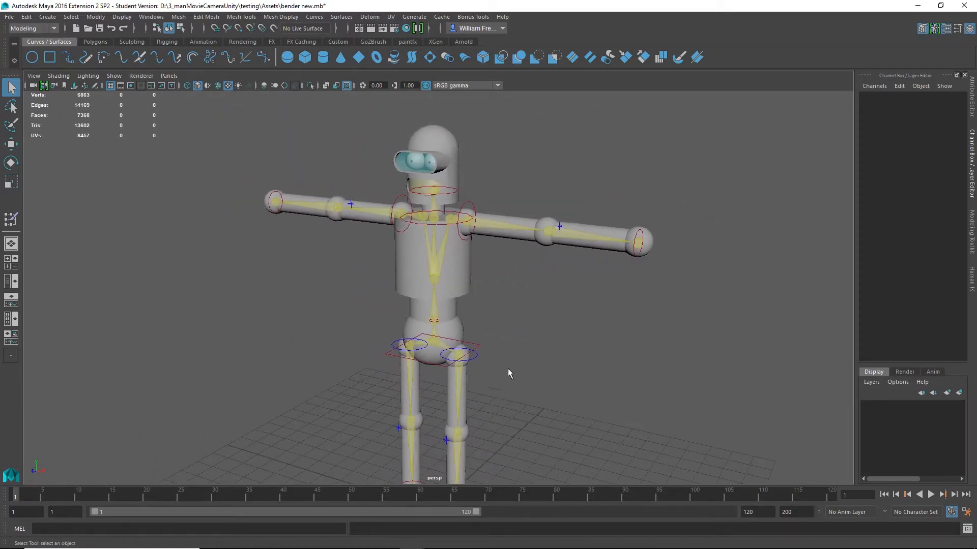
pyautogui.click(466, 270)
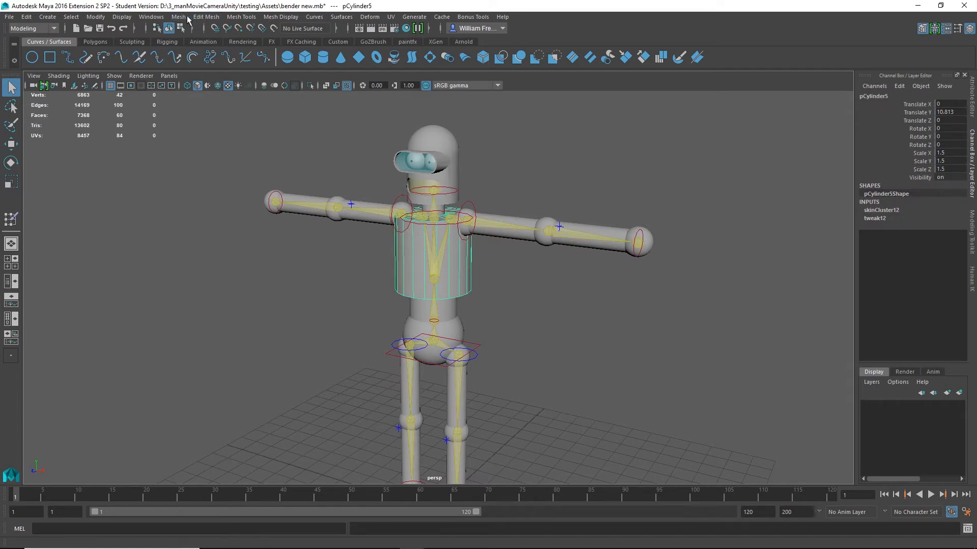
pyautogui.click(151, 16)
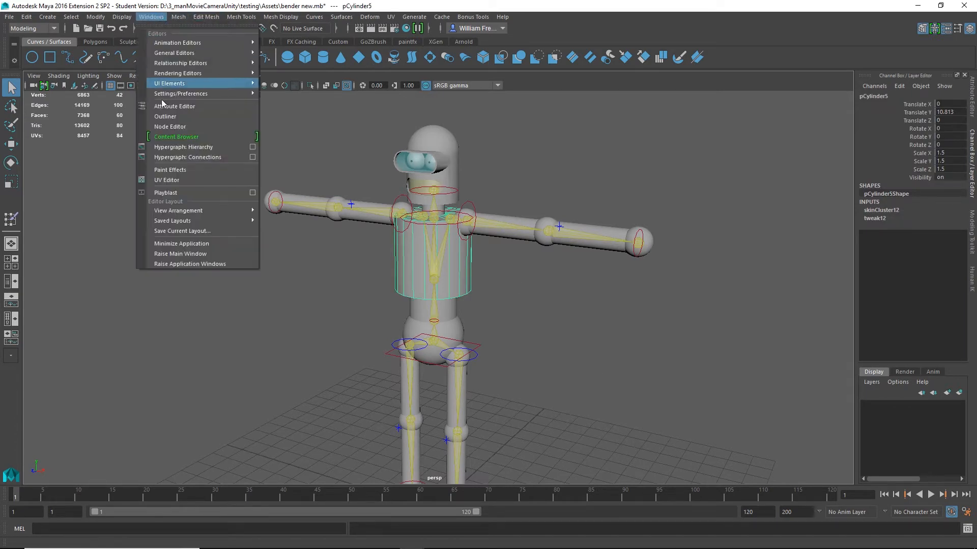
pyautogui.click(183, 147)
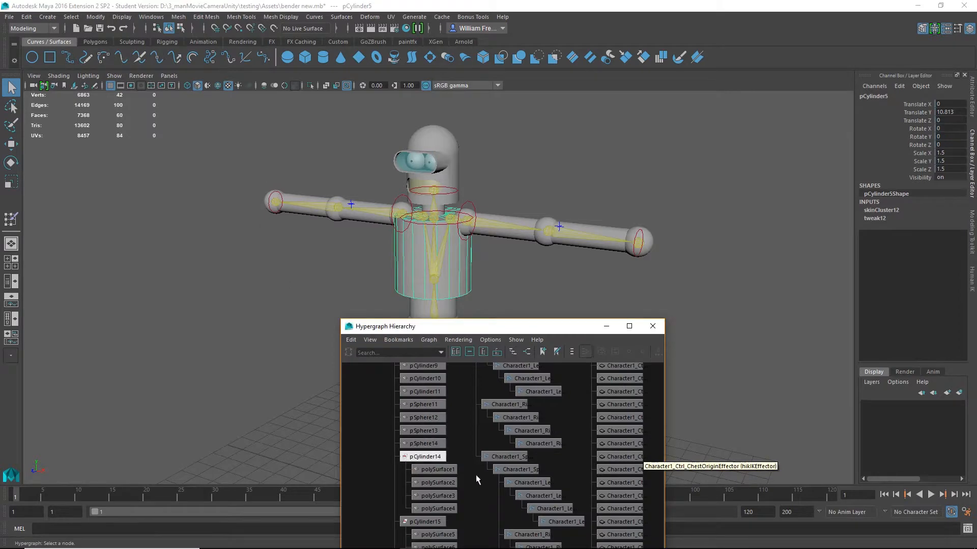
pyautogui.press('a')
pyautogui.moveTo(535, 326); pyautogui.dragTo(259, 85)
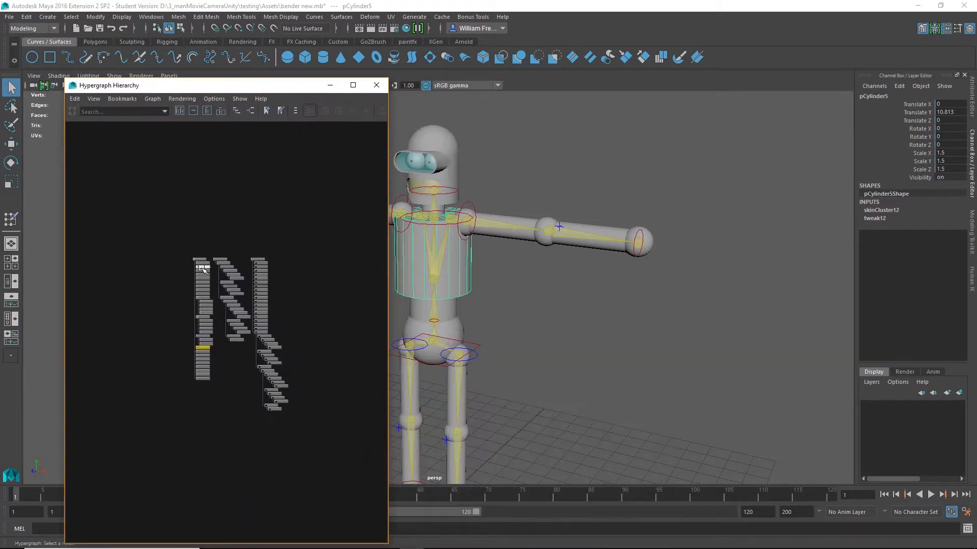
# - Select all the character's mesh nodes in the hierarchy and examine their combined UV layout in the UV Editor
pyautogui.moveTo(211, 219); pyautogui.dragTo(203, 438)
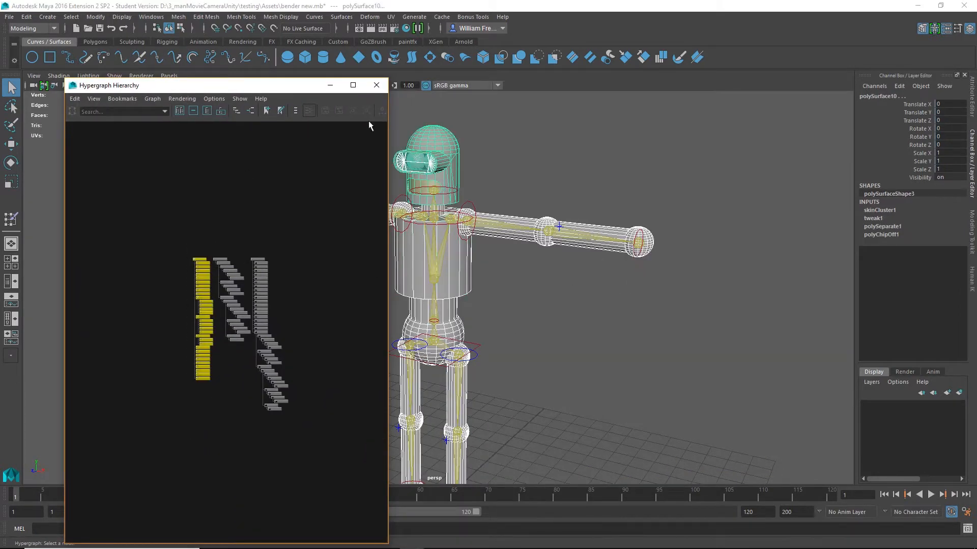
pyautogui.moveTo(313, 87); pyautogui.dragTo(269, 106)
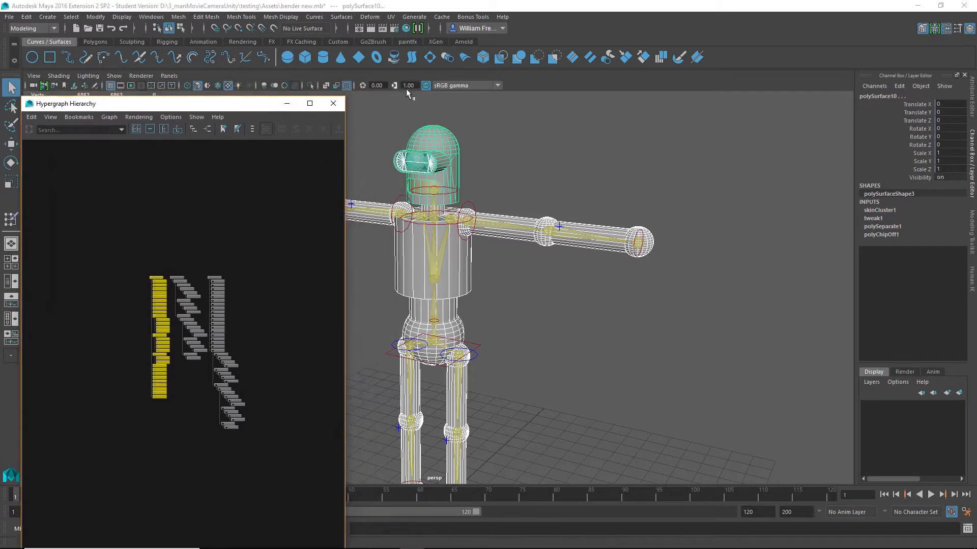
pyautogui.click(390, 16)
pyautogui.click(420, 42)
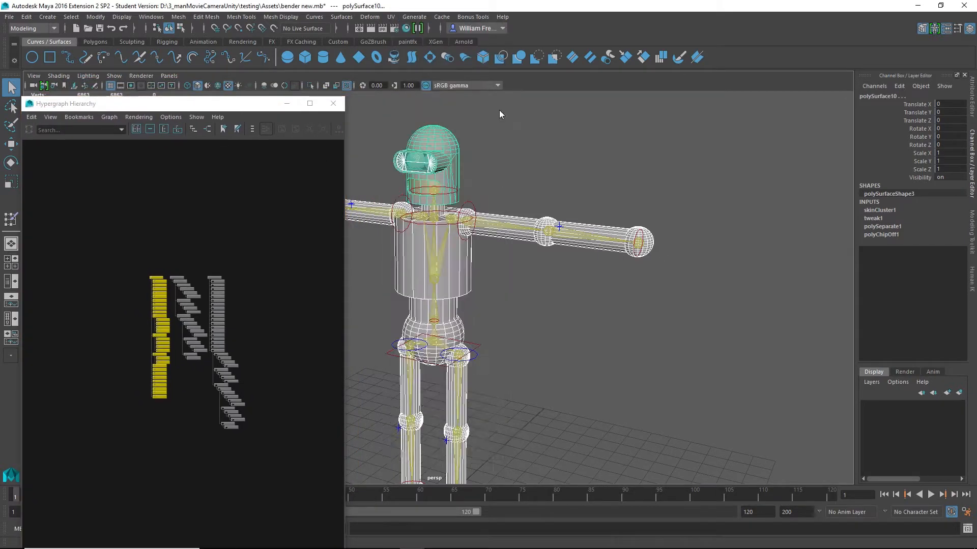
pyautogui.scroll(-3, 501, 355)
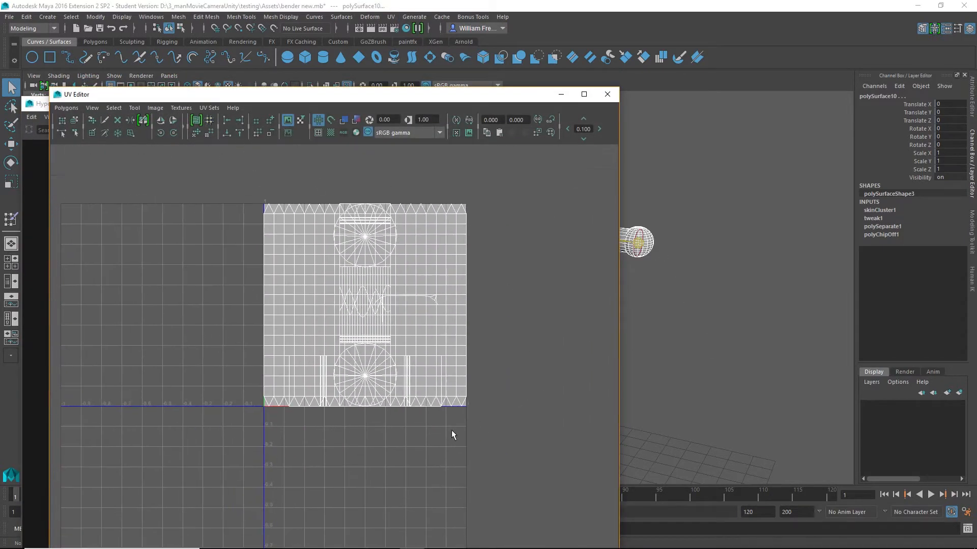
pyautogui.scroll(5, 285, 285)
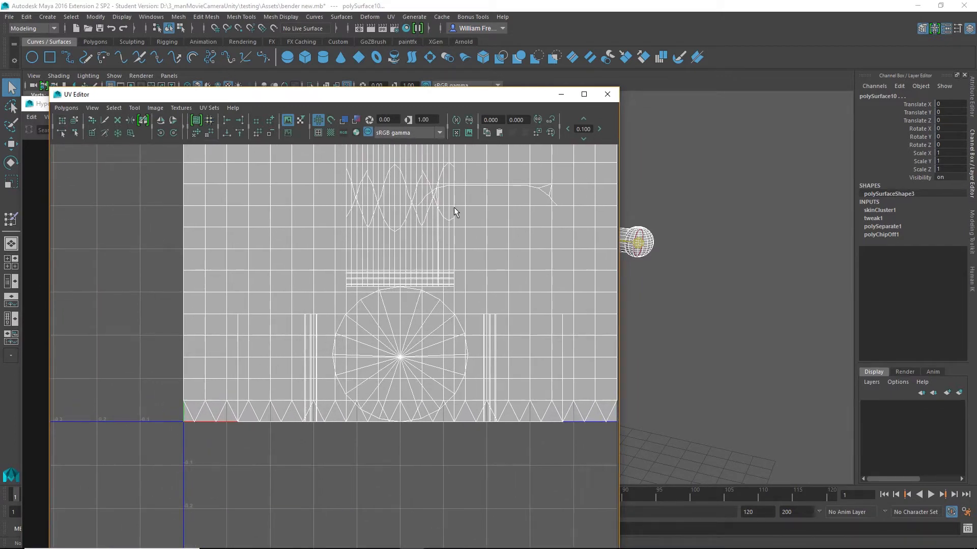
pyautogui.keyDown('alt'); pyautogui.moveTo(526, 236); pyautogui.dragTo(428, 359, button='middle'); pyautogui.keyUp('alt')
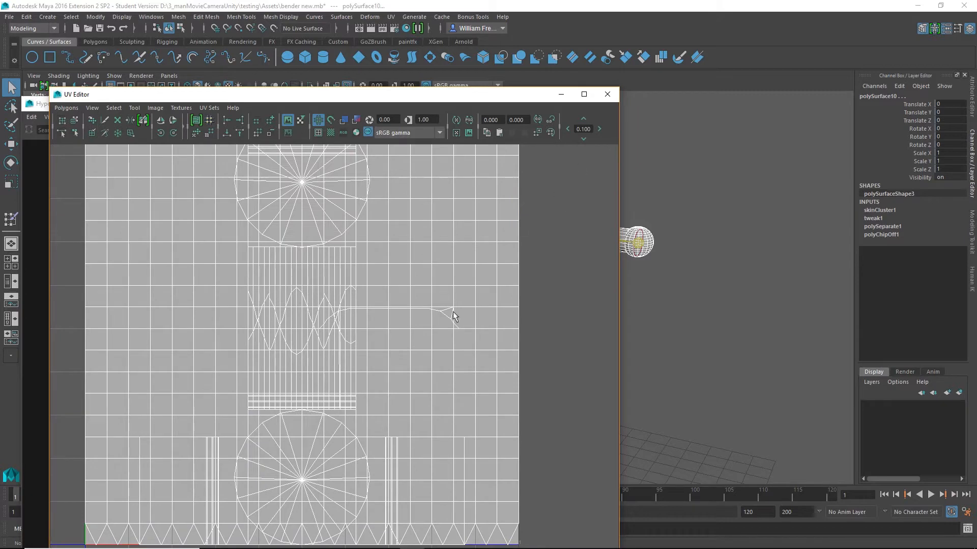
pyautogui.click(606, 94)
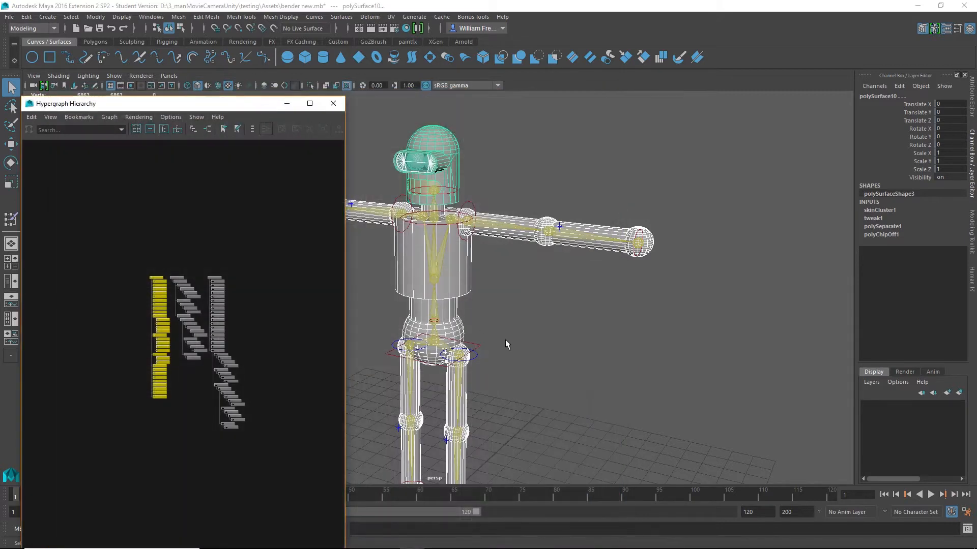
# - Clear the selection and examine the robot's head, torso, arms and legs with their skeleton and rig controls from several angles
pyautogui.keyDown('alt'); pyautogui.moveTo(570, 269); pyautogui.dragTo(712, 274); pyautogui.keyUp('alt')
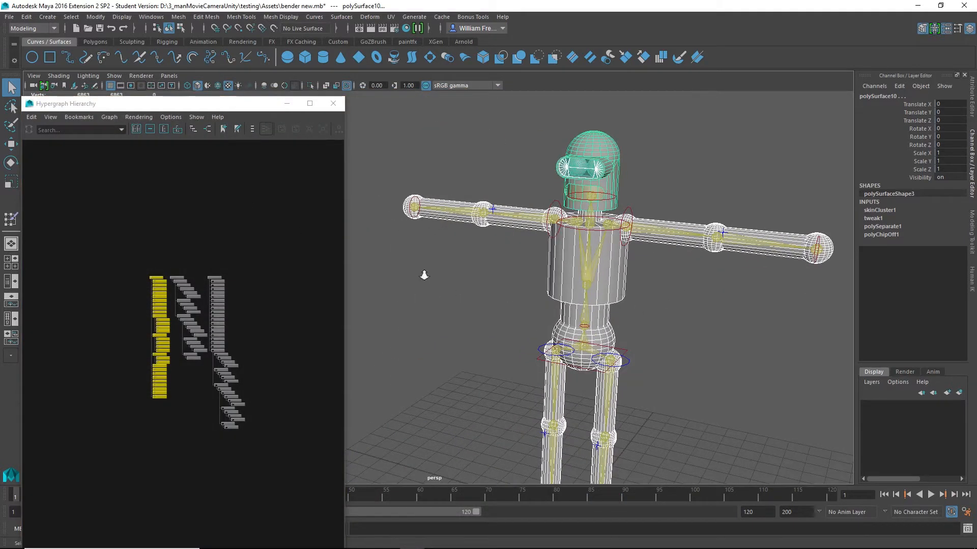
pyautogui.keyDown('alt'); pyautogui.moveTo(425, 272); pyautogui.dragTo(432, 376, button='right'); pyautogui.keyUp('alt')
pyautogui.click(679, 336)
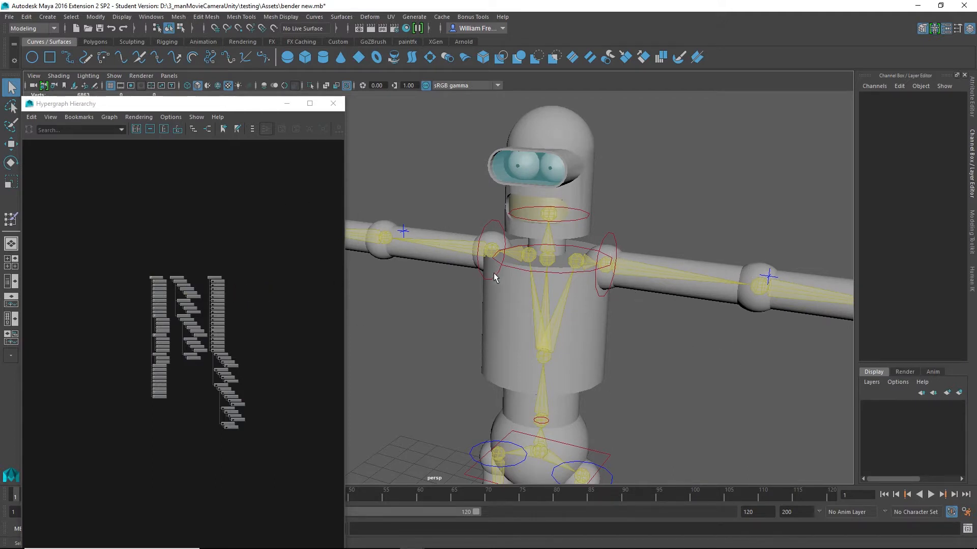
pyautogui.keyDown('alt'); pyautogui.moveTo(697, 379); pyautogui.dragTo(646, 312, button='right'); pyautogui.keyUp('alt')
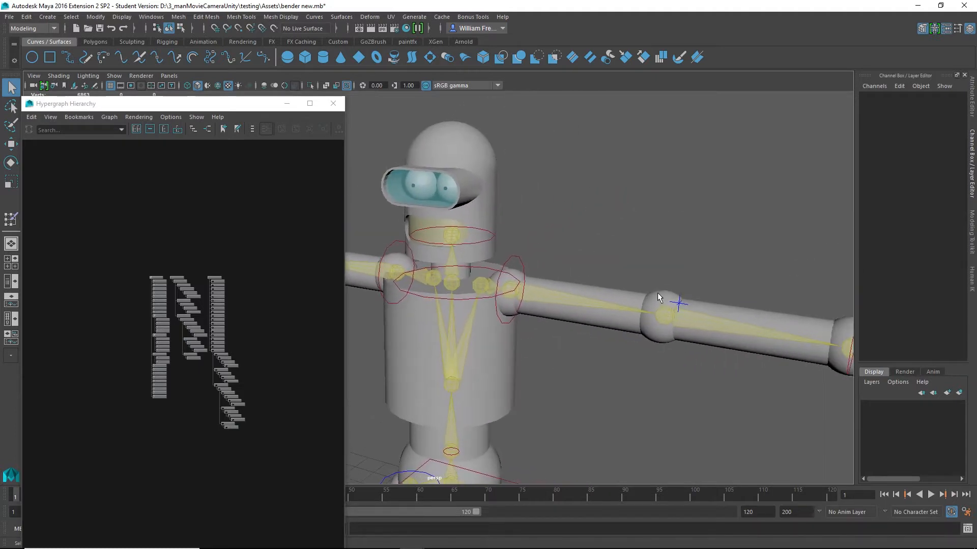
pyautogui.keyDown('alt'); pyautogui.moveTo(580, 414); pyautogui.dragTo(592, 372, button='middle'); pyautogui.keyUp('alt')
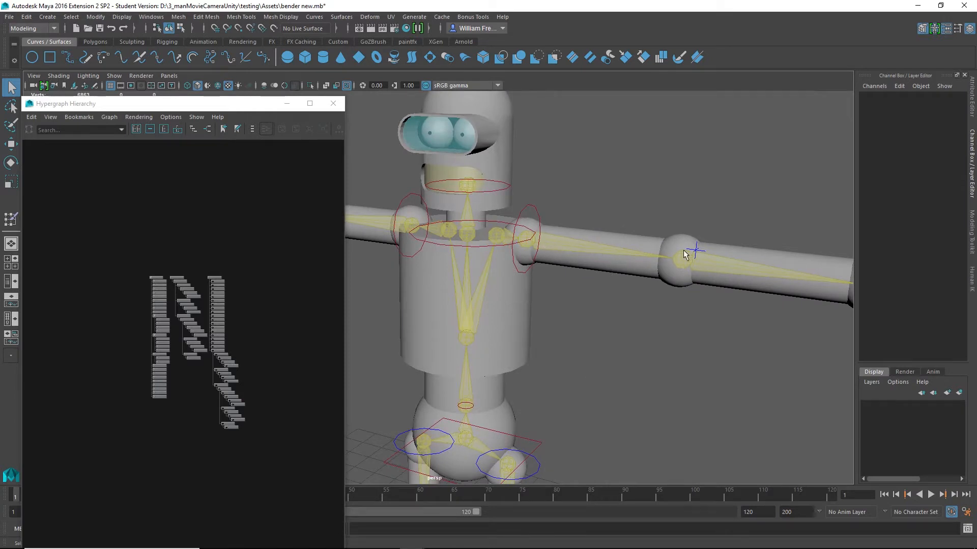
pyautogui.keyDown('alt'); pyautogui.moveTo(622, 288); pyautogui.dragTo(595, 323, button='middle'); pyautogui.keyUp('alt')
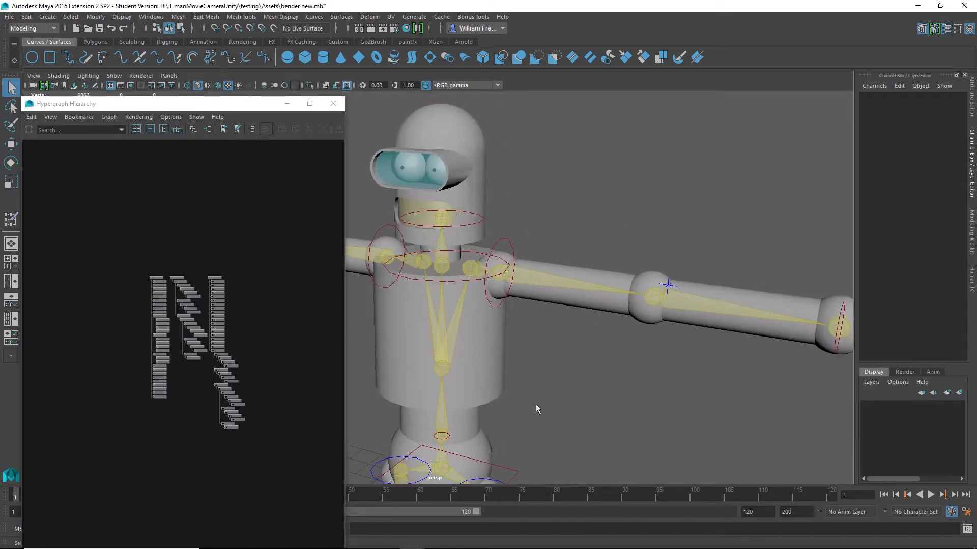
pyautogui.keyDown('alt'); pyautogui.moveTo(591, 426); pyautogui.dragTo(614, 194, button='middle'); pyautogui.keyUp('alt')
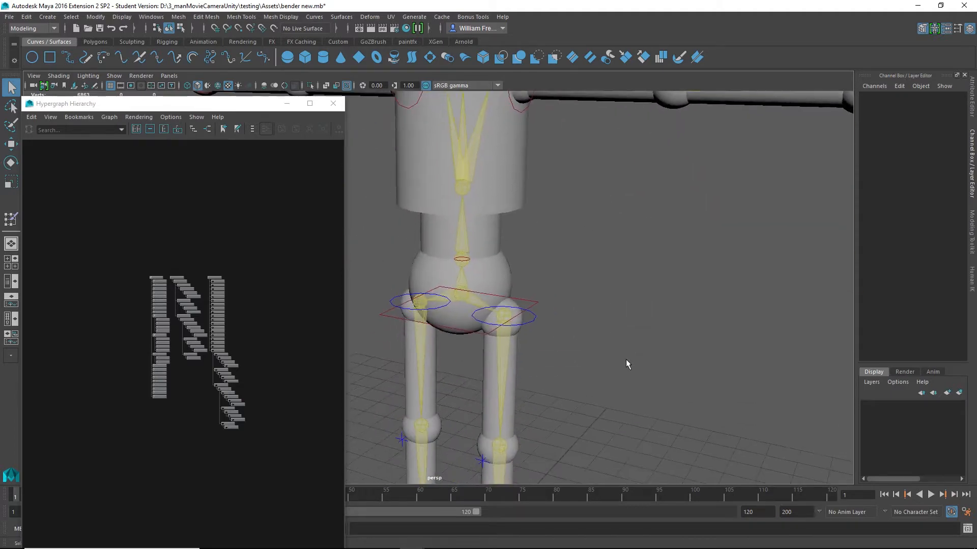
pyautogui.keyDown('alt'); pyautogui.moveTo(626, 360); pyautogui.dragTo(510, 339, button='right'); pyautogui.keyUp('alt')
pyautogui.keyDown('alt'); pyautogui.moveTo(511, 340); pyautogui.dragTo(615, 277, button='middle'); pyautogui.keyUp('alt')
pyautogui.keyDown('alt'); pyautogui.moveTo(614, 276); pyautogui.dragTo(523, 322, button='right'); pyautogui.keyUp('alt')
pyautogui.keyDown('alt'); pyautogui.moveTo(523, 322); pyautogui.dragTo(610, 328); pyautogui.keyUp('alt')
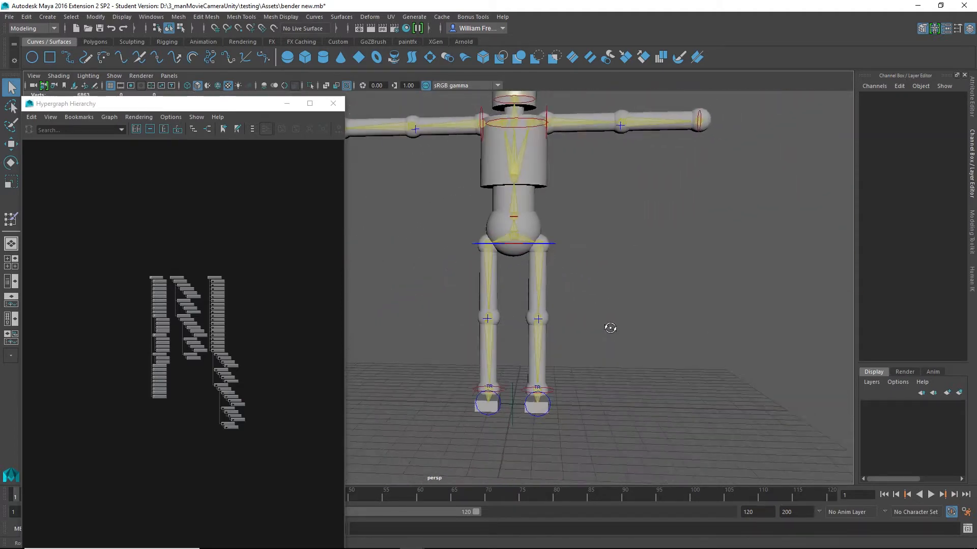
pyautogui.keyDown('alt'); pyautogui.moveTo(610, 300); pyautogui.dragTo(614, 332, button='middle'); pyautogui.keyUp('alt')
pyautogui.moveTo(621, 361)
pyautogui.keyDown('alt'); pyautogui.mouseDown()
pyautogui.moveTo(617, 372)
pyautogui.moveTo(635, 373)
pyautogui.mouseUp(); pyautogui.keyUp('alt')
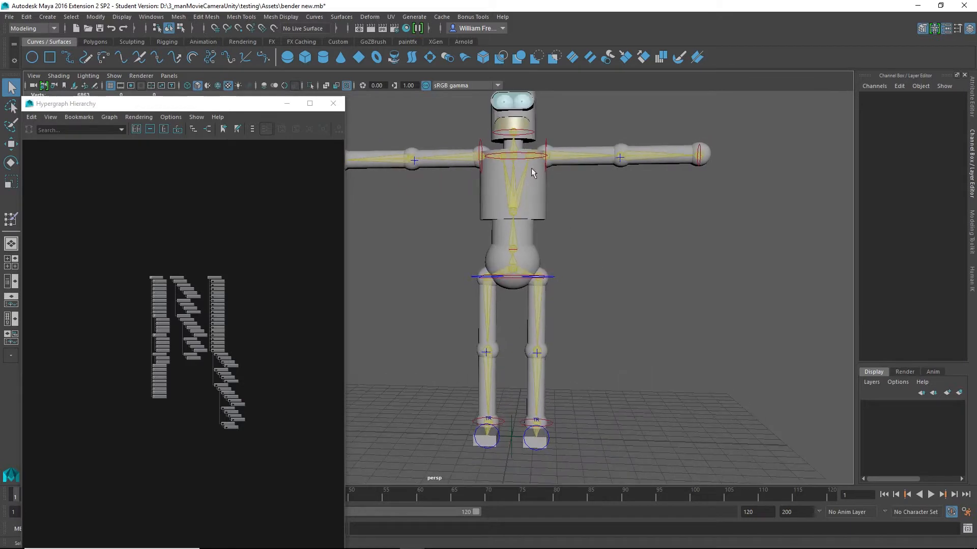
pyautogui.keyDown('alt'); pyautogui.moveTo(610, 227); pyautogui.dragTo(557, 294); pyautogui.keyUp('alt')
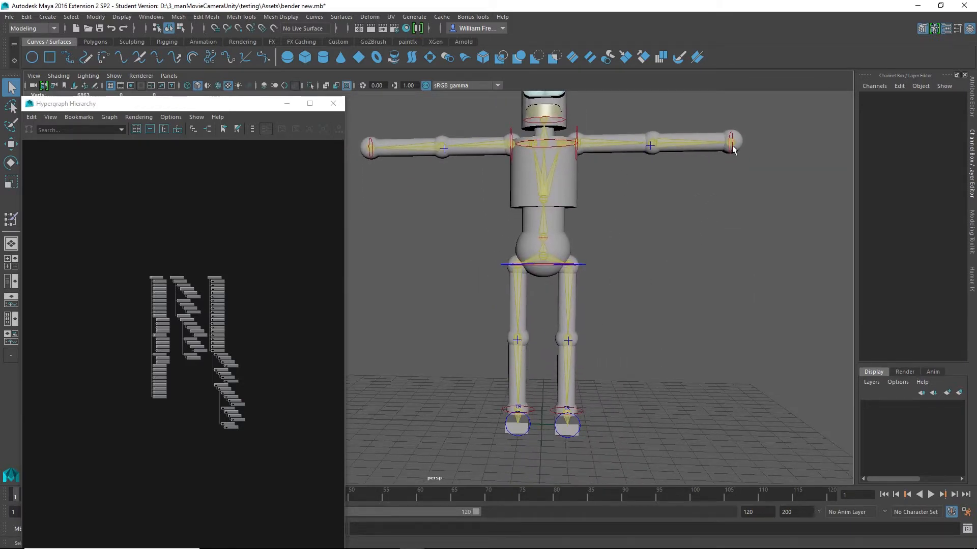
pyautogui.keyDown('alt'); pyautogui.moveTo(685, 225); pyautogui.dragTo(683, 285, button='middle'); pyautogui.keyUp('alt')
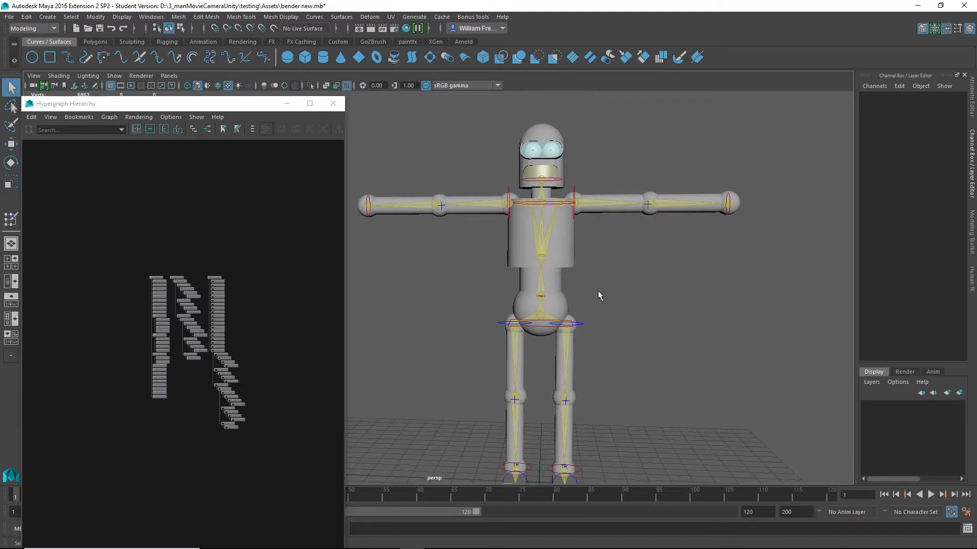
pyautogui.keyDown('alt'); pyautogui.moveTo(597, 342); pyautogui.dragTo(571, 412, button='middle'); pyautogui.keyUp('alt')
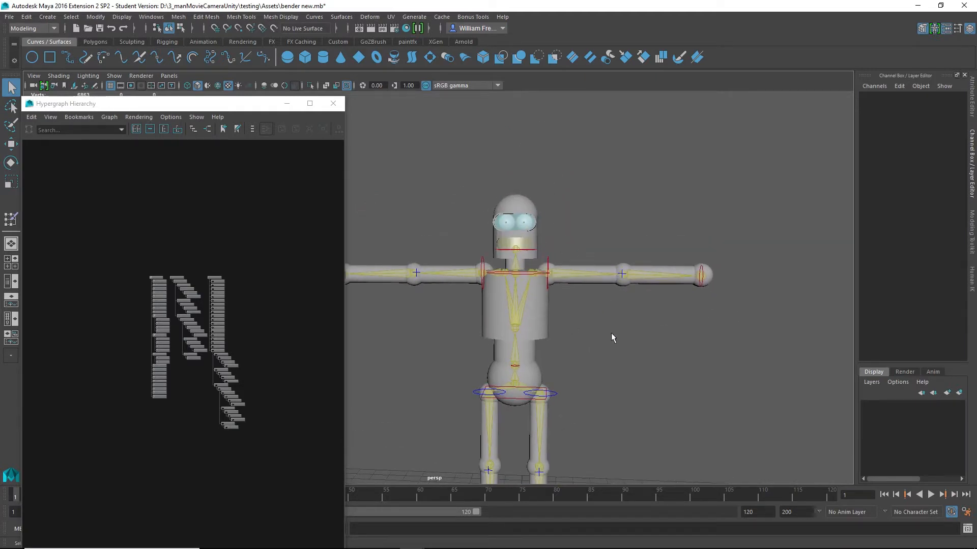
pyautogui.keyDown('alt'); pyautogui.moveTo(612, 333); pyautogui.dragTo(575, 346); pyautogui.keyUp('alt')
pyautogui.keyDown('alt'); pyautogui.moveTo(575, 346); pyautogui.dragTo(629, 237, button='middle'); pyautogui.keyUp('alt')
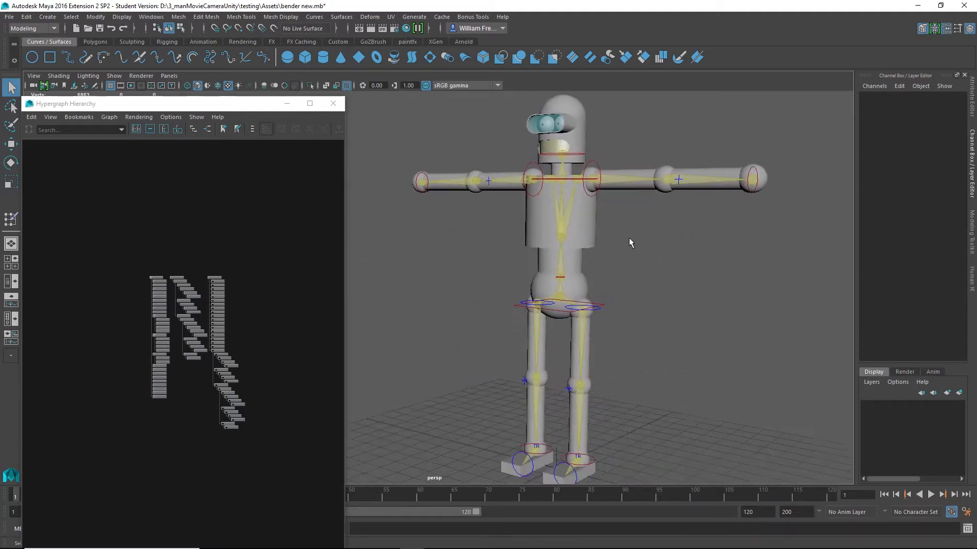
pyautogui.keyDown('alt'); pyautogui.moveTo(675, 324); pyautogui.dragTo(682, 338); pyautogui.keyUp('alt')
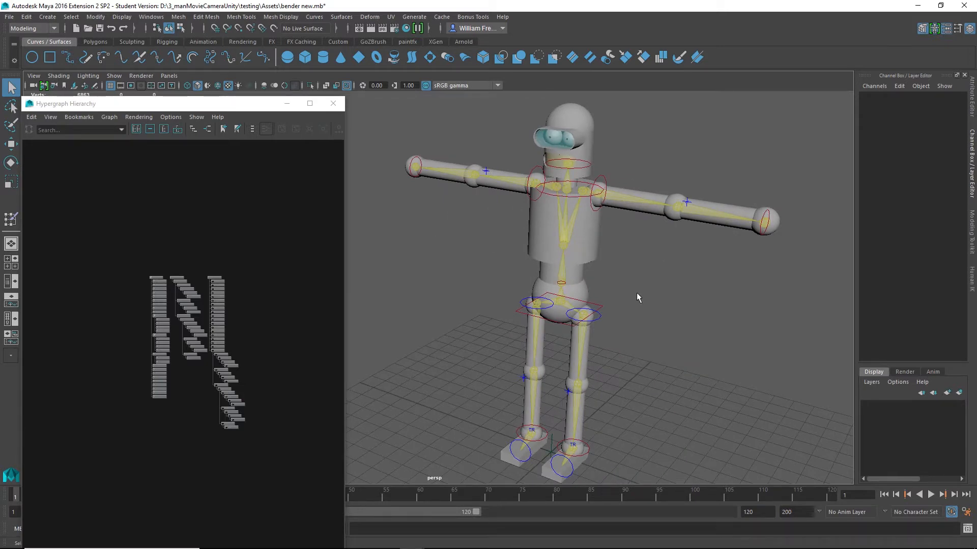
pyautogui.keyDown('alt'); pyautogui.moveTo(637, 294); pyautogui.dragTo(673, 307); pyautogui.keyUp('alt')
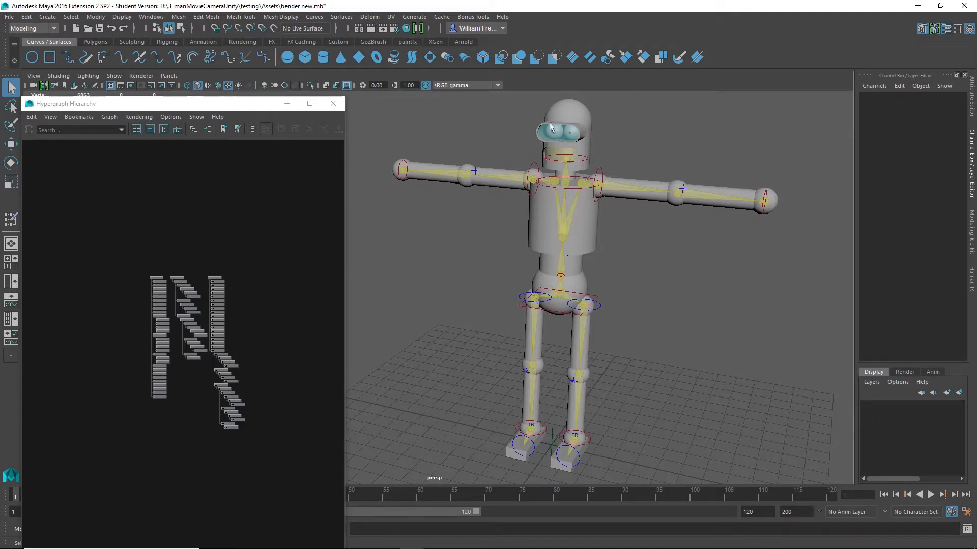
pyautogui.keyDown('alt'); pyautogui.moveTo(606, 303); pyautogui.dragTo(679, 287); pyautogui.keyUp('alt')
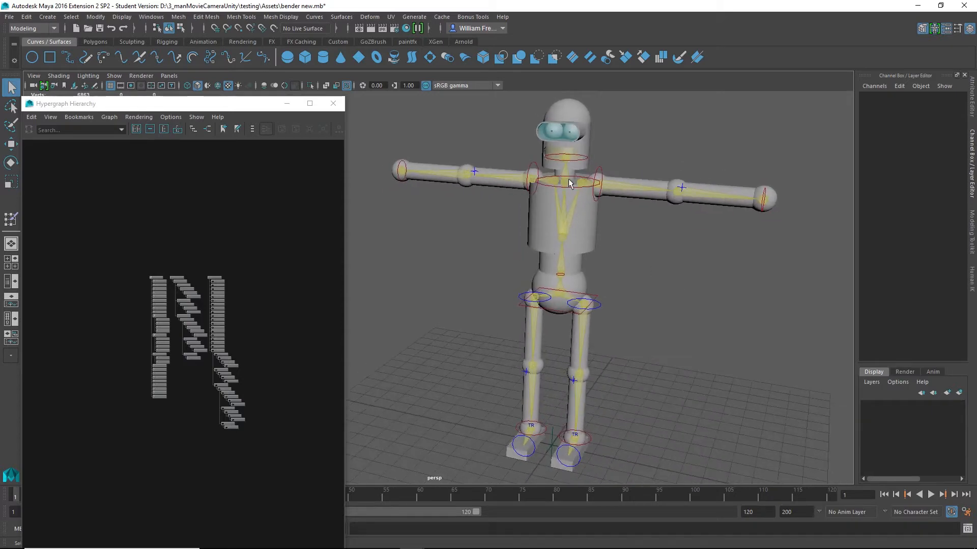
pyautogui.keyDown('alt'); pyautogui.moveTo(569, 178); pyautogui.dragTo(649, 231, button='right'); pyautogui.keyUp('alt')
pyautogui.keyDown('alt'); pyautogui.moveTo(755, 225); pyautogui.dragTo(653, 306, button='middle'); pyautogui.keyUp('alt')
pyautogui.keyDown('alt'); pyautogui.moveTo(590, 304); pyautogui.dragTo(606, 288); pyautogui.keyUp('alt')
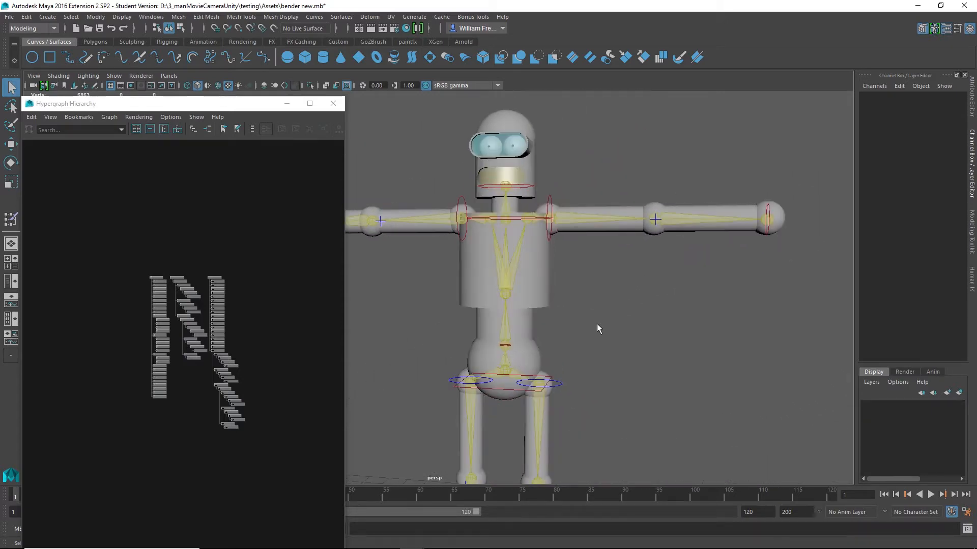
# - Select all the mesh parts of the character's left leg together, from the hip sphere down to the foot
pyautogui.keyDown('alt'); pyautogui.moveTo(597, 324); pyautogui.dragTo(608, 255, button='middle'); pyautogui.keyUp('alt')
pyautogui.keyDown('alt'); pyautogui.moveTo(606, 342); pyautogui.dragTo(577, 346); pyautogui.keyUp('alt')
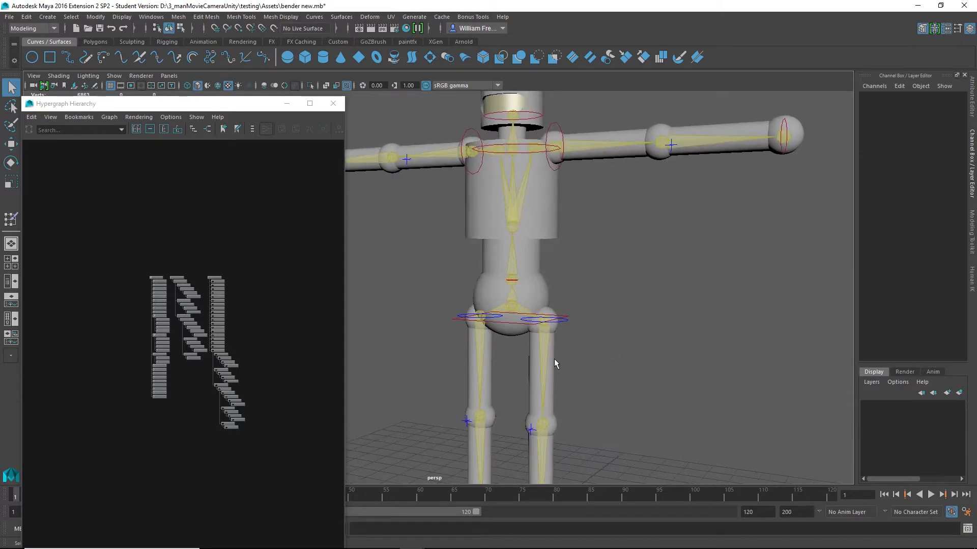
pyautogui.click(549, 361)
pyautogui.keyDown('alt'); pyautogui.moveTo(575, 316); pyautogui.dragTo(640, 326, button='right'); pyautogui.keyUp('alt')
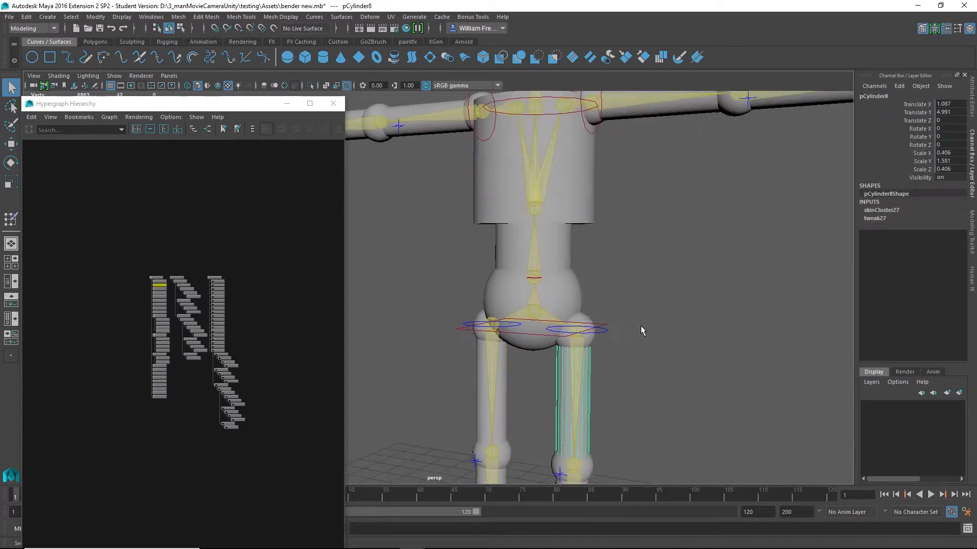
pyautogui.click(582, 320)
pyautogui.keyDown('alt'); pyautogui.moveTo(650, 316); pyautogui.dragTo(639, 344); pyautogui.keyUp('alt')
pyautogui.keyDown('shift'); pyautogui.click(605, 352); pyautogui.keyUp('shift')
pyautogui.keyDown('alt'); pyautogui.moveTo(638, 346); pyautogui.dragTo(644, 214, button='middle'); pyautogui.keyUp('alt')
pyautogui.keyDown('shift'); pyautogui.click(604, 301); pyautogui.keyUp('shift')
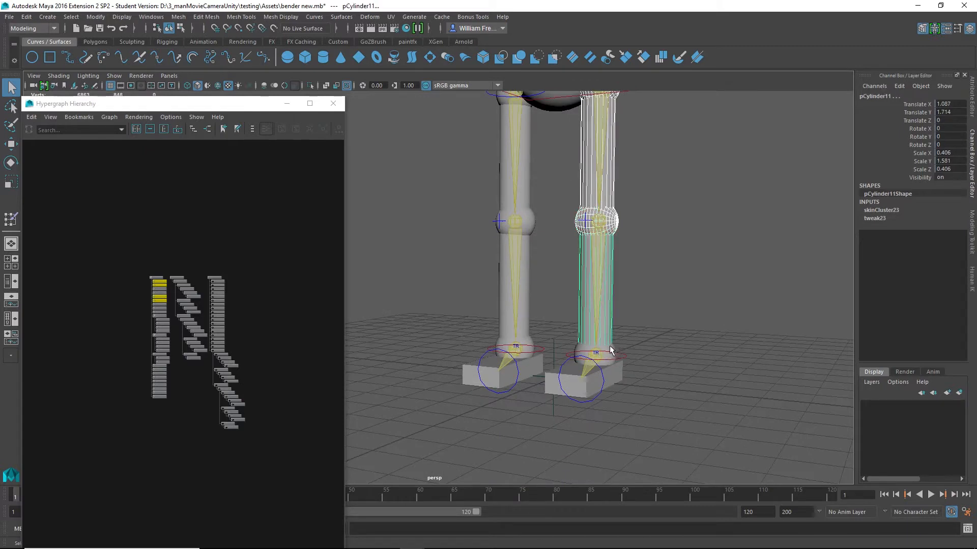
pyautogui.keyDown('shift'); pyautogui.click(613, 352); pyautogui.keyUp('shift')
pyautogui.keyDown('shift'); pyautogui.click(613, 380); pyautogui.keyUp('shift')
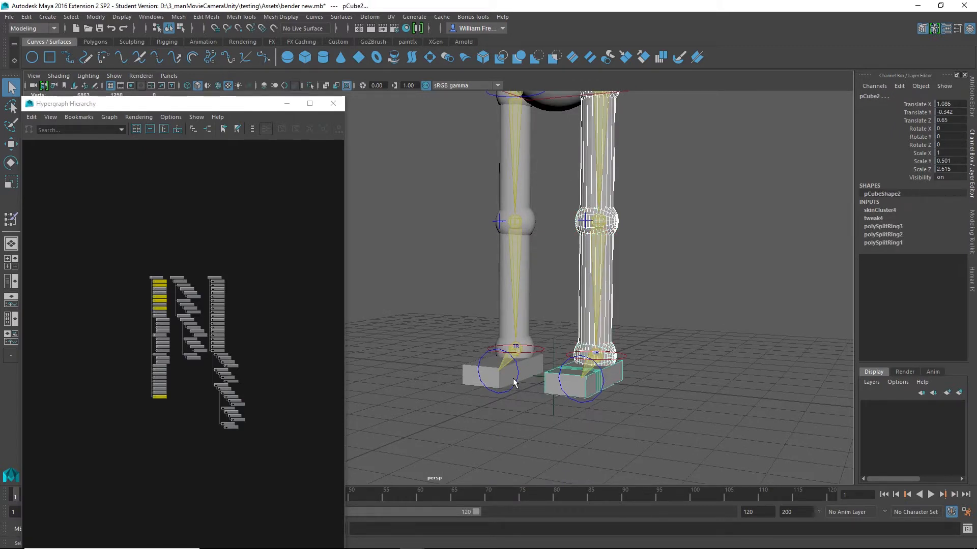
# - Add all the mesh parts of the character's right leg, from the foot up to the hip sphere, to the selection
pyautogui.keyDown('shift'); pyautogui.click(530, 364); pyautogui.keyUp('shift')
pyautogui.keyDown('shift'); pyautogui.click(529, 340); pyautogui.keyUp('shift')
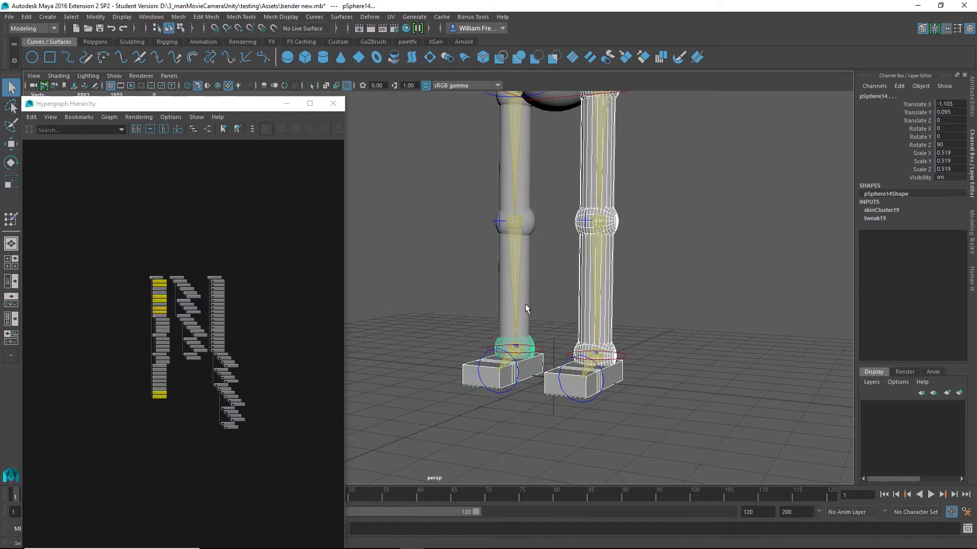
pyautogui.keyDown('shift'); pyautogui.click(527, 285); pyautogui.keyUp('shift')
pyautogui.keyDown('shift'); pyautogui.click(532, 219); pyautogui.keyUp('shift')
pyautogui.keyDown('shift'); pyautogui.click(523, 178); pyautogui.keyUp('shift')
pyautogui.keyDown('alt'); pyautogui.moveTo(552, 143); pyautogui.dragTo(569, 285, button='middle'); pyautogui.keyUp('alt')
pyautogui.keyDown('alt'); pyautogui.moveTo(462, 234); pyautogui.dragTo(534, 247); pyautogui.keyUp('alt')
pyautogui.keyDown('alt'); pyautogui.moveTo(486, 217); pyautogui.dragTo(506, 215); pyautogui.keyUp('alt')
pyautogui.keyDown('shift'); pyautogui.click(517, 219); pyautogui.keyUp('shift')
pyautogui.keyDown('alt'); pyautogui.moveTo(675, 274); pyautogui.dragTo(642, 290, button='right'); pyautogui.keyUp('alt')
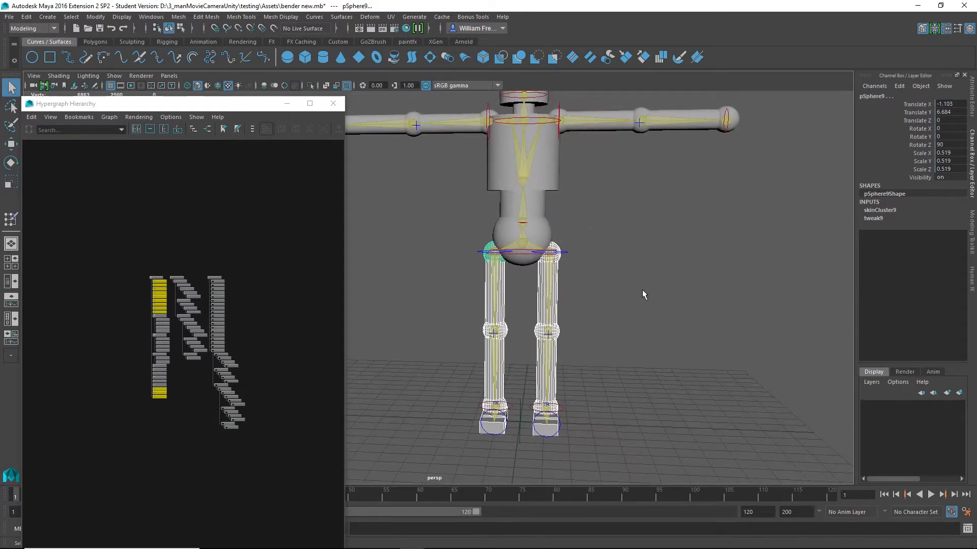
pyautogui.keyDown('alt'); pyautogui.moveTo(669, 271); pyautogui.dragTo(765, 261, button='middle'); pyautogui.keyUp('alt')
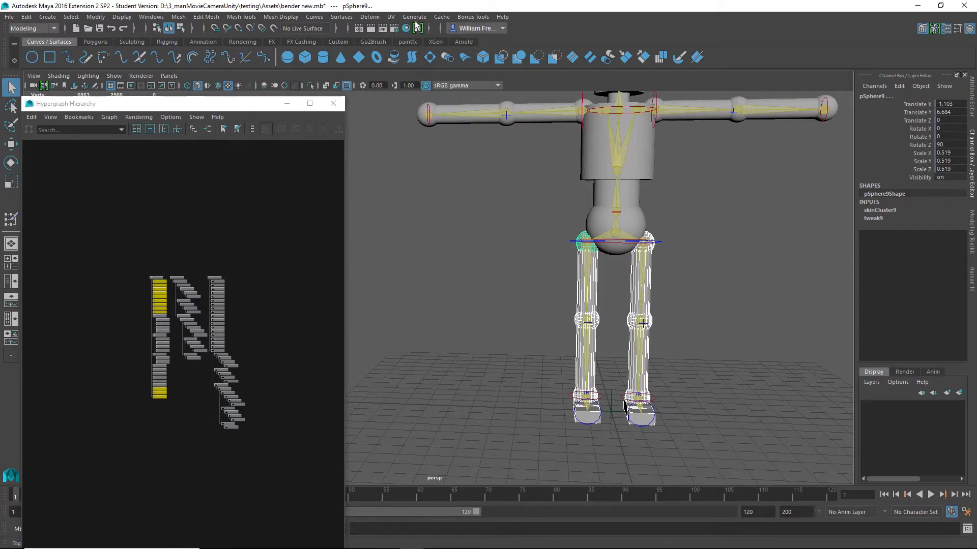
# - Open the UV Editor on both selected legs, frame their combined UVs and move the window clear of the character
pyautogui.click(391, 16)
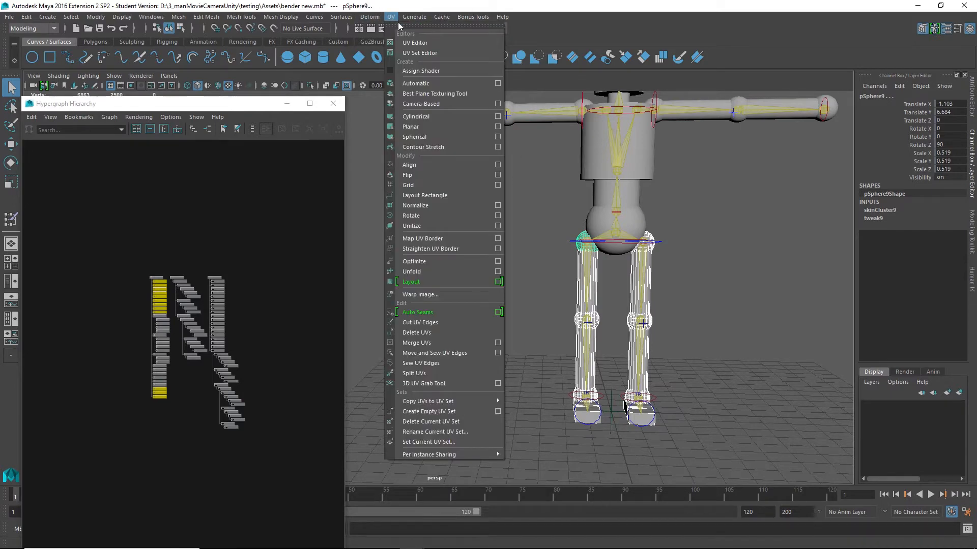
pyautogui.click(420, 43)
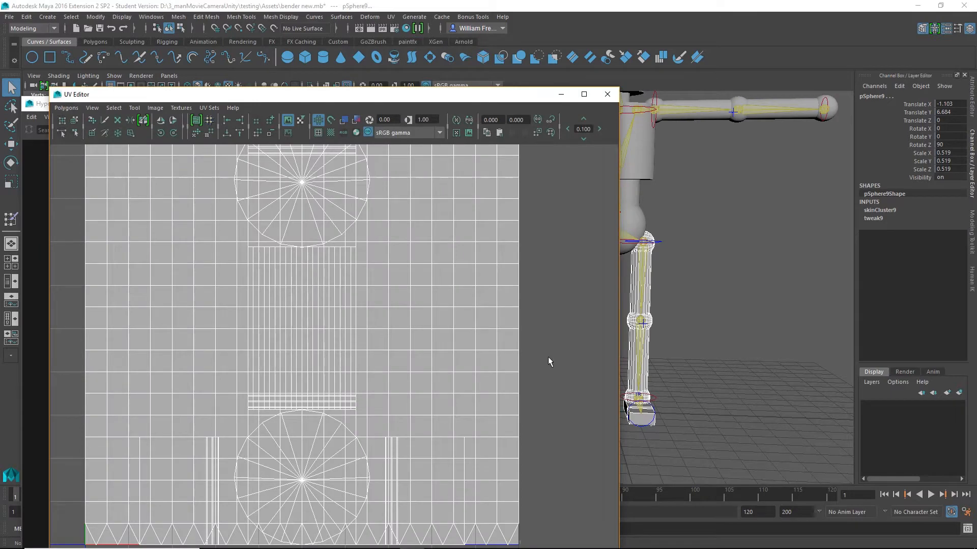
pyautogui.press('f')
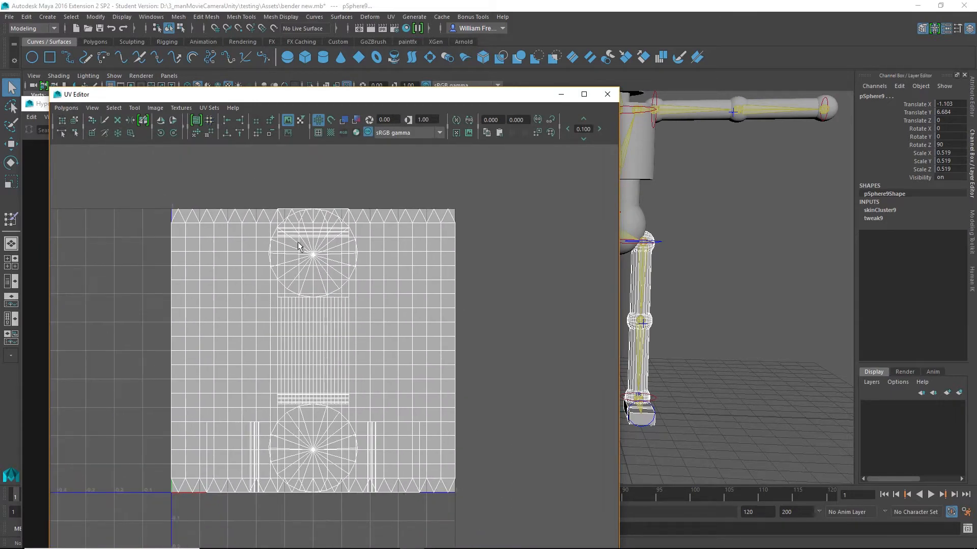
pyautogui.moveTo(521, 99); pyautogui.dragTo(404, 167)
# - Assign a new Blinn material to all the selected leg parts
pyautogui.keyDown('alt'); pyautogui.moveTo(632, 275); pyautogui.dragTo(710, 253); pyautogui.keyUp('alt')
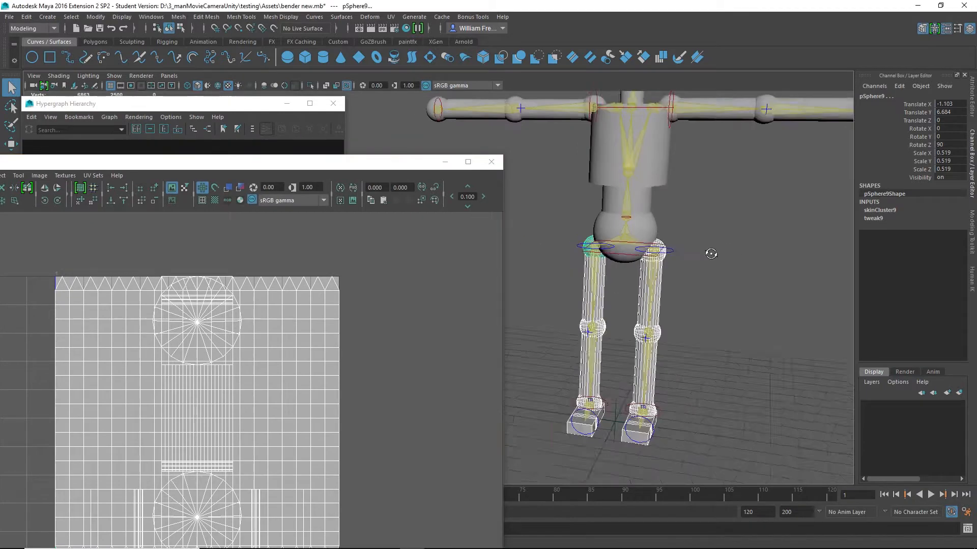
pyautogui.keyDown('alt'); pyautogui.moveTo(711, 253); pyautogui.dragTo(856, 346, button='right'); pyautogui.keyUp('alt')
pyautogui.keyDown('alt'); pyautogui.moveTo(783, 304); pyautogui.dragTo(560, 234, button='middle'); pyautogui.keyUp('alt')
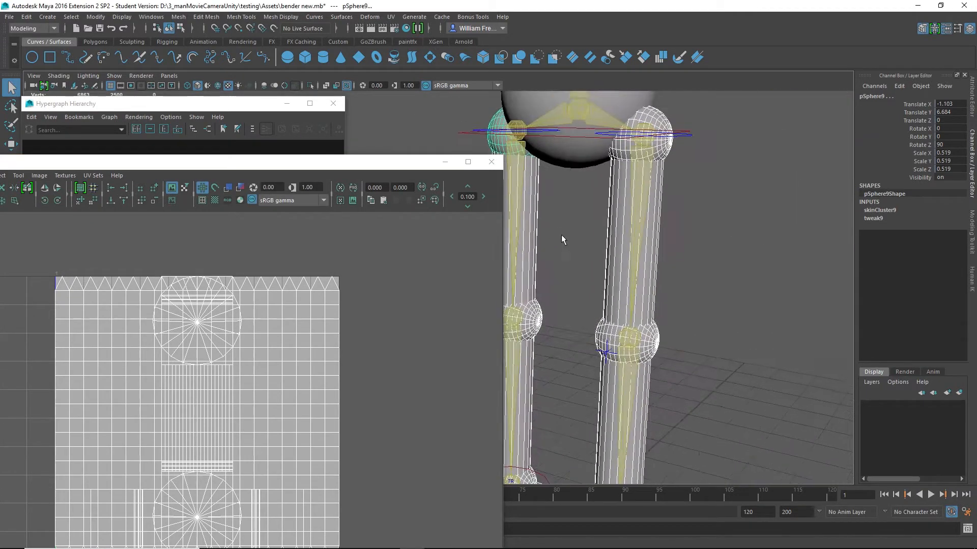
pyautogui.rightClick(651, 230)
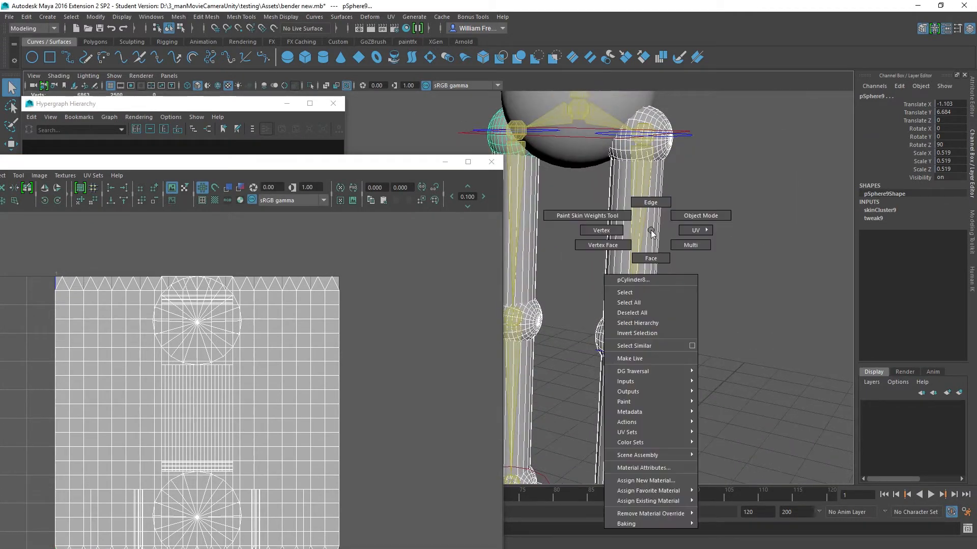
pyautogui.click(661, 483)
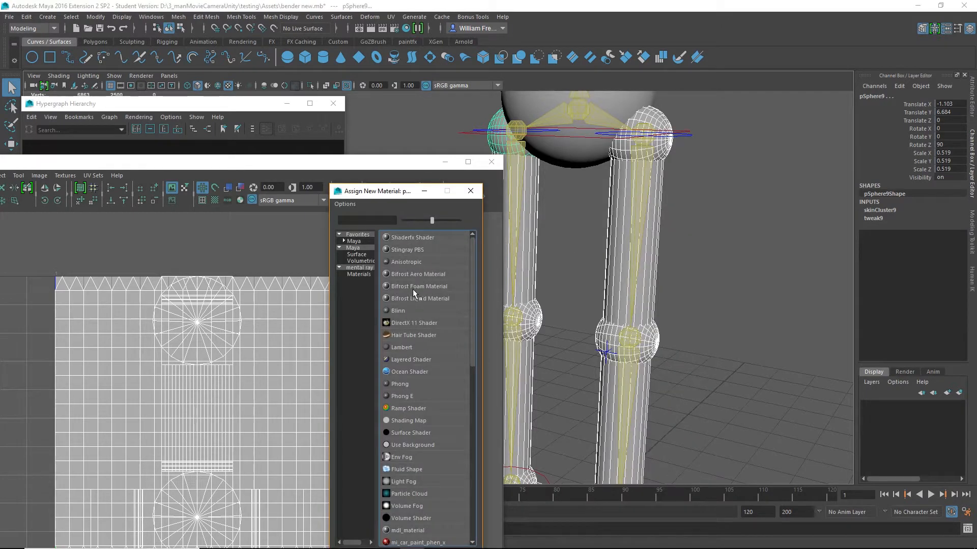
pyautogui.click(403, 310)
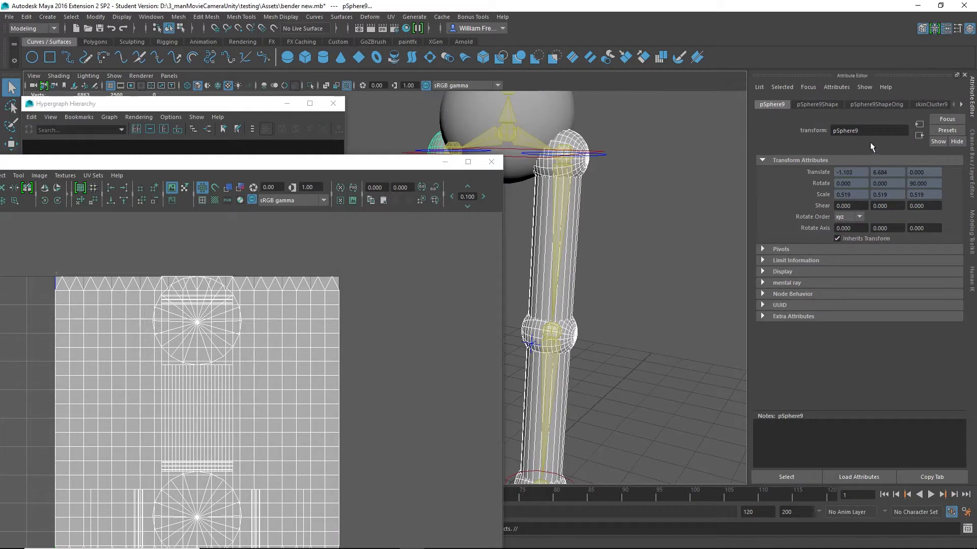
# - Rename the right hip sphere's transform node as BenderMatLBody
pyautogui.moveTo(864, 130); pyautogui.dragTo(802, 126)
pyautogui.write('BenderMatlBody')
pyautogui.press('Return')
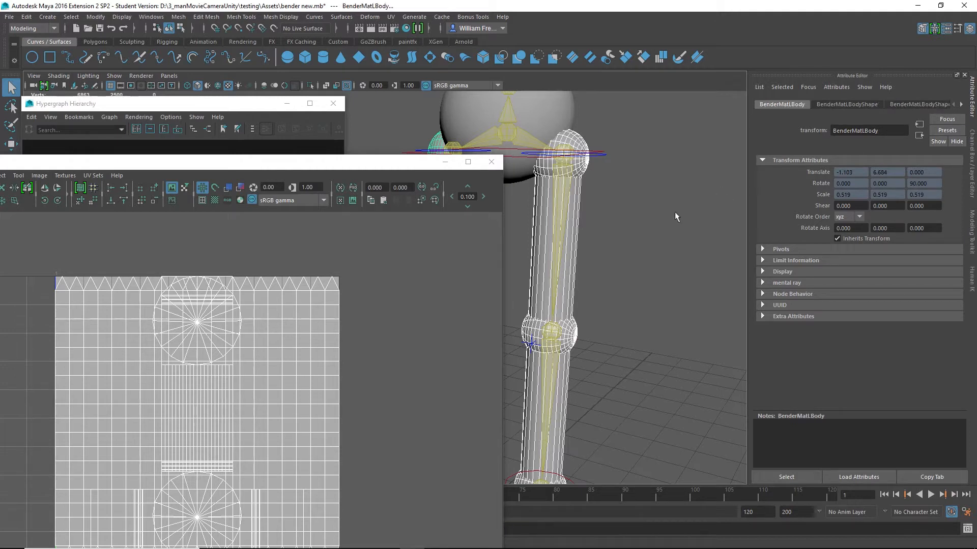
# - Set the colour of the legs' new Blinn material to light cyan
pyautogui.click(961, 104)
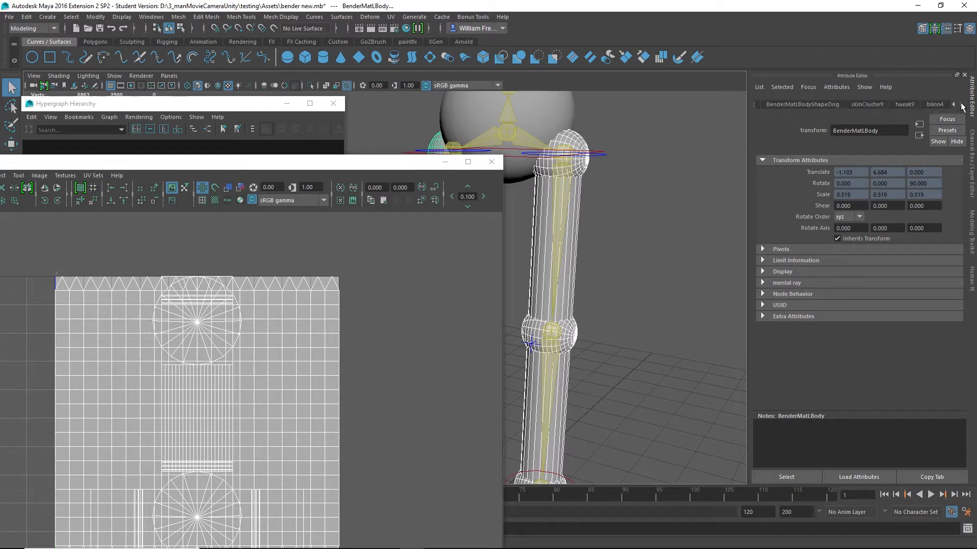
pyautogui.click(936, 104)
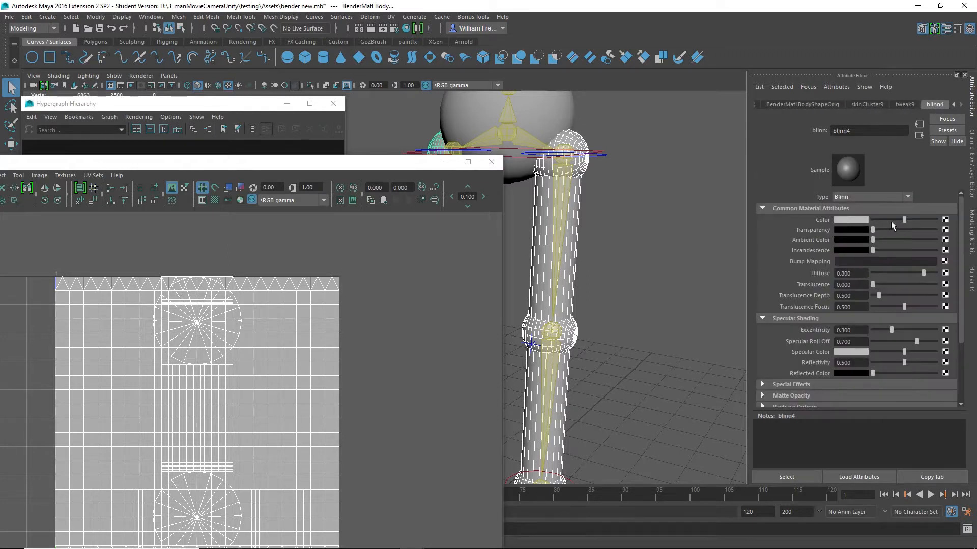
pyautogui.click(857, 220)
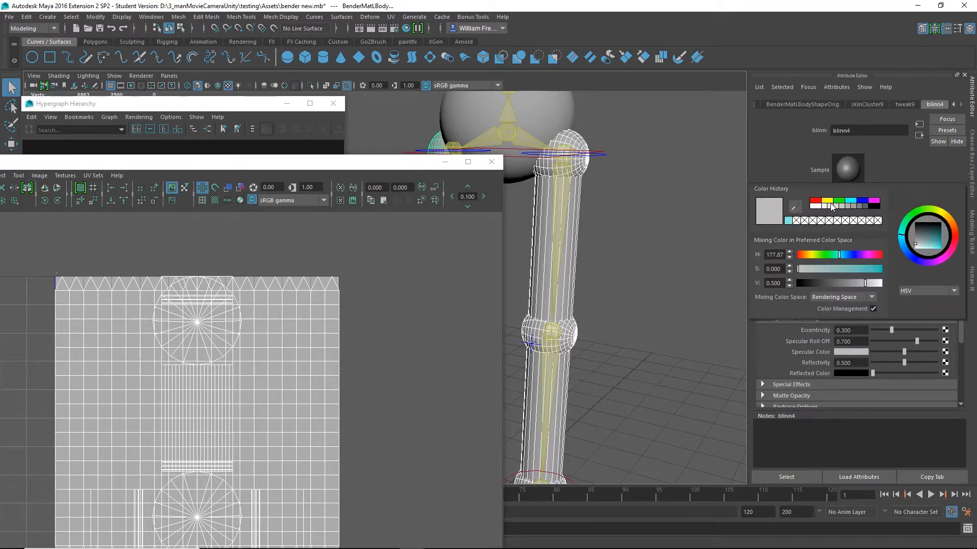
pyautogui.click(927, 248)
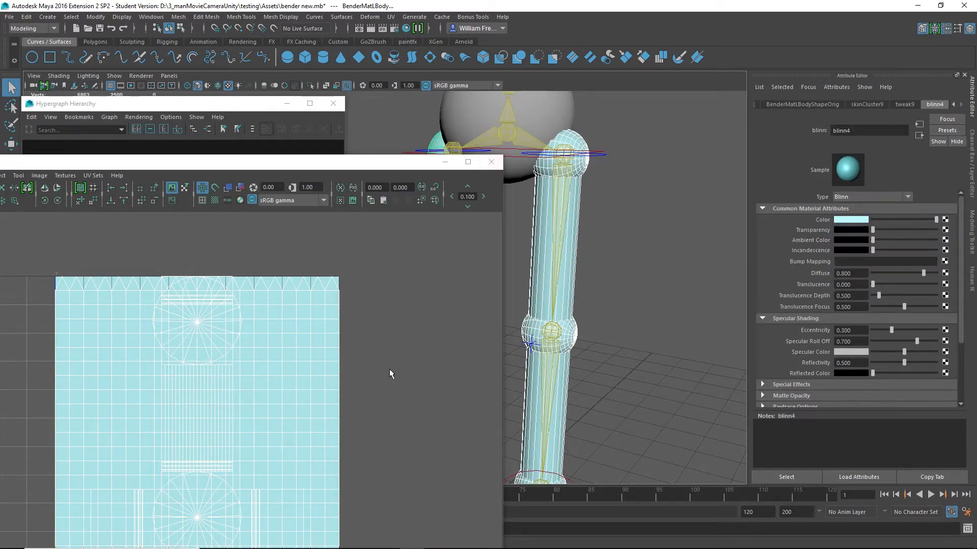
# - Move the UV Editor beside the legs, select all their UVs and turn off the texture image display
pyautogui.scroll(-2, 389, 368)
pyautogui.moveTo(341, 165); pyautogui.dragTo(859, 87)
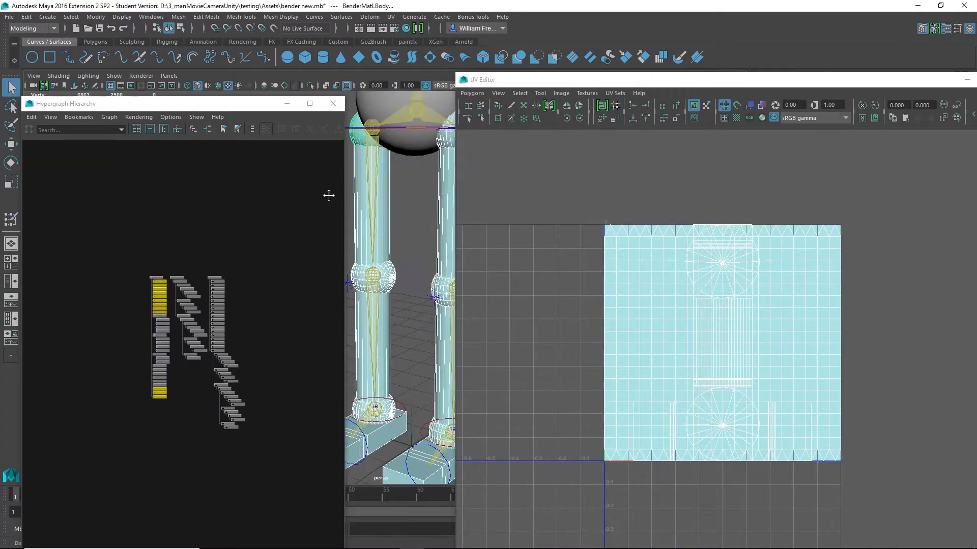
pyautogui.moveTo(753, 260); pyautogui.dragTo(814, 264, button='right')
pyautogui.moveTo(888, 204); pyautogui.dragTo(551, 513)
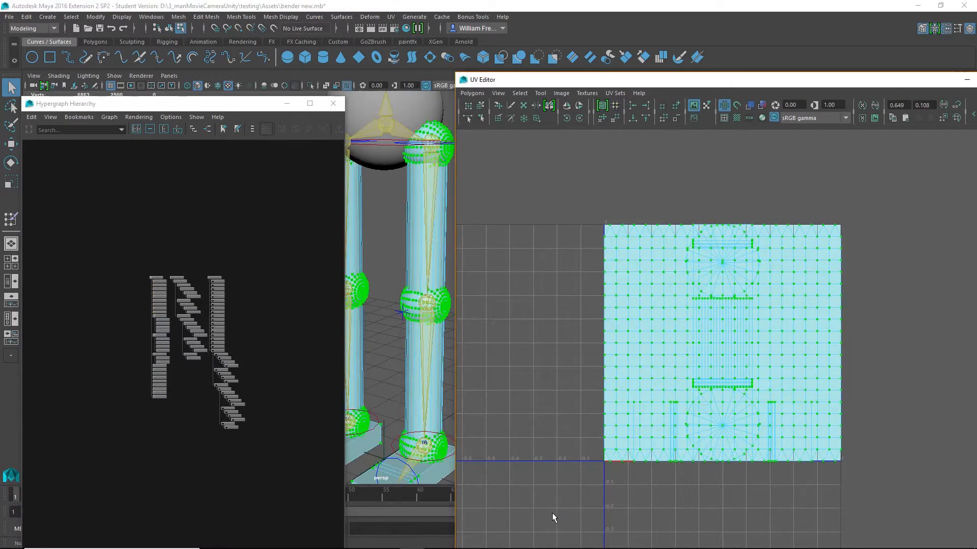
pyautogui.click(562, 93)
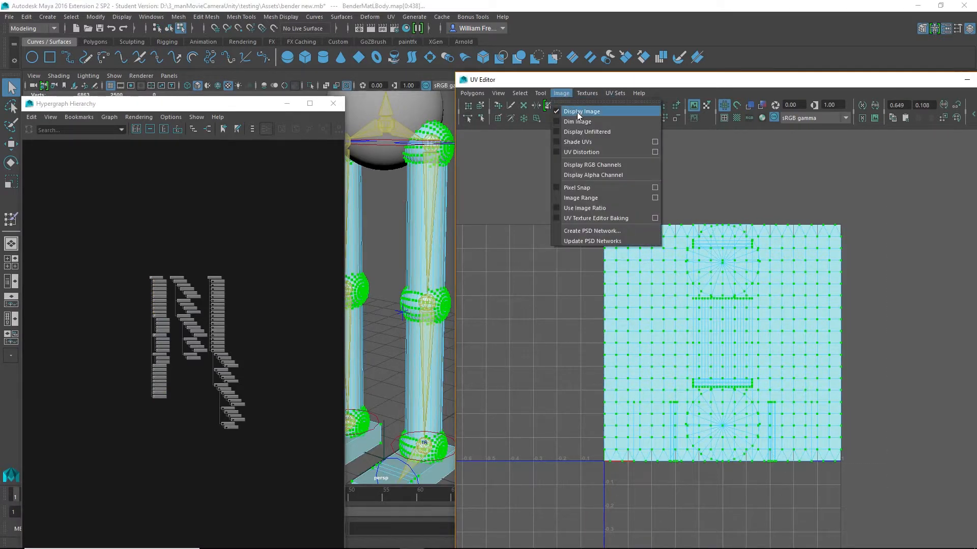
pyautogui.click(576, 112)
pyautogui.keyDown('alt'); pyautogui.moveTo(532, 362); pyautogui.dragTo(508, 322, button='middle'); pyautogui.keyUp('alt')
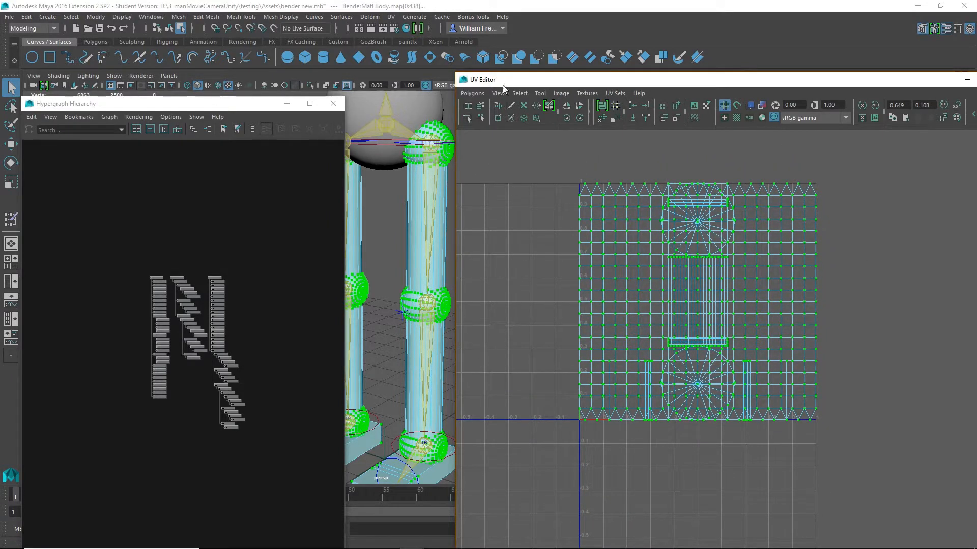
# - Lay out the legs' UVs with Unfold3D at packing resolution 256, packing the multiple objects together without overlap
pyautogui.click(472, 95)
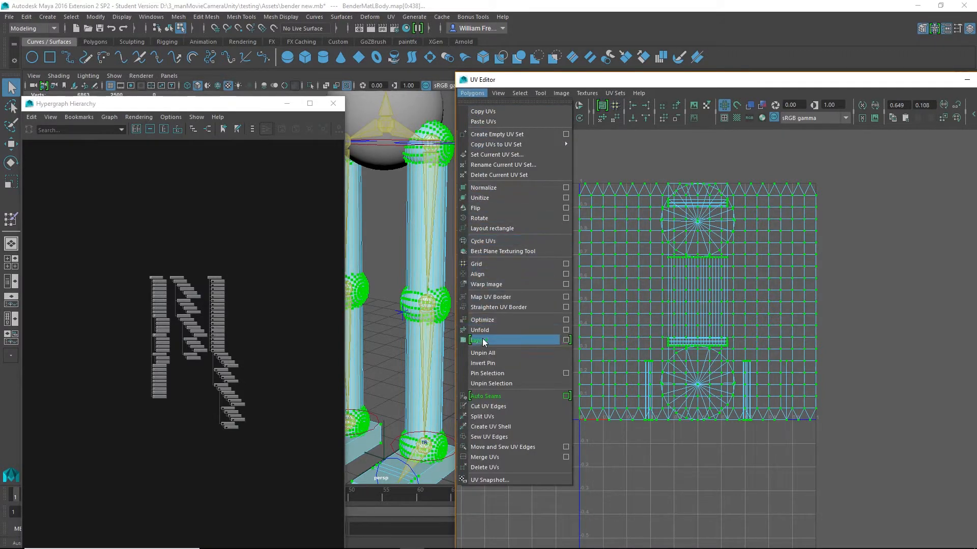
pyautogui.click(565, 340)
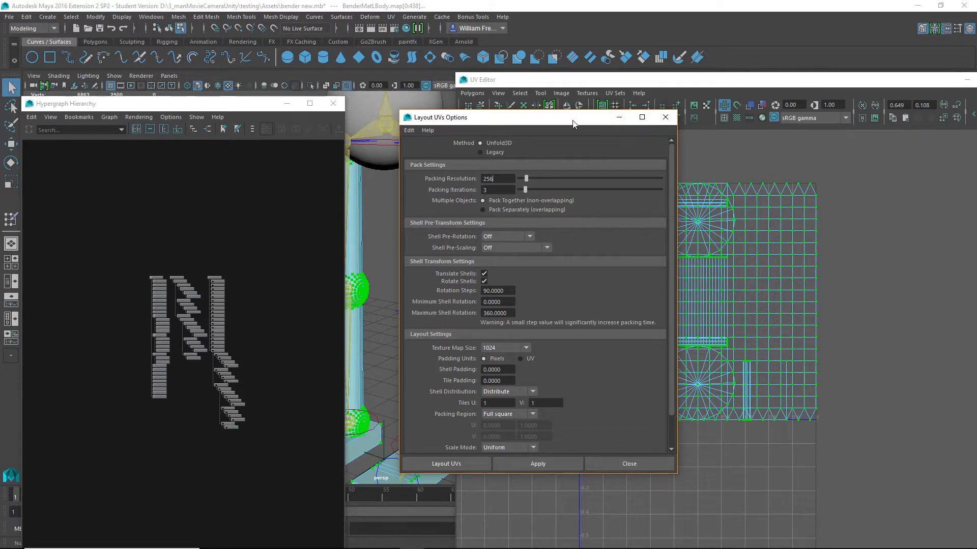
pyautogui.moveTo(567, 116); pyautogui.dragTo(373, 119)
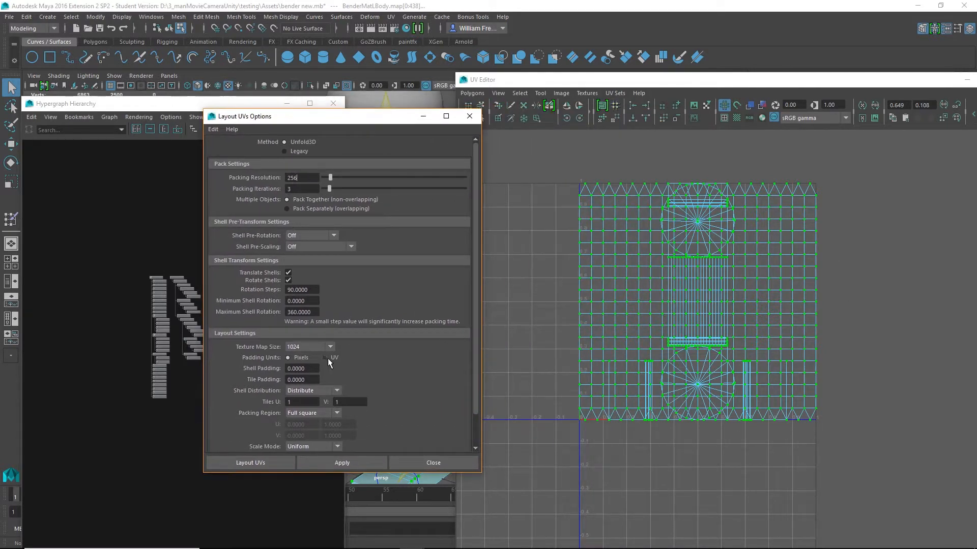
pyautogui.click(261, 462)
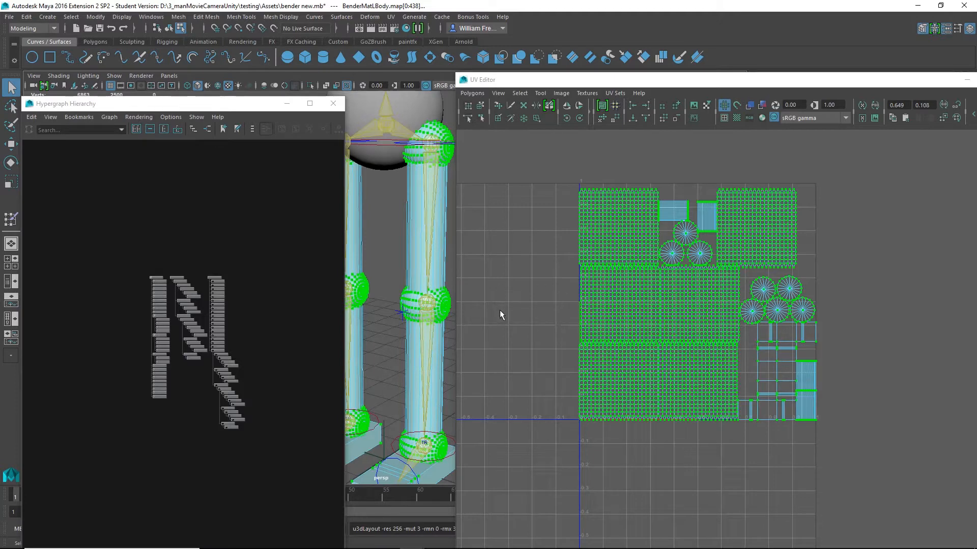
# - Clear the UV selection and compare the packed UV shells with the legs in the perspective view
pyautogui.click(550, 356)
pyautogui.keyDown('alt'); pyautogui.moveTo(532, 368); pyautogui.dragTo(565, 344, button='middle'); pyautogui.keyUp('alt')
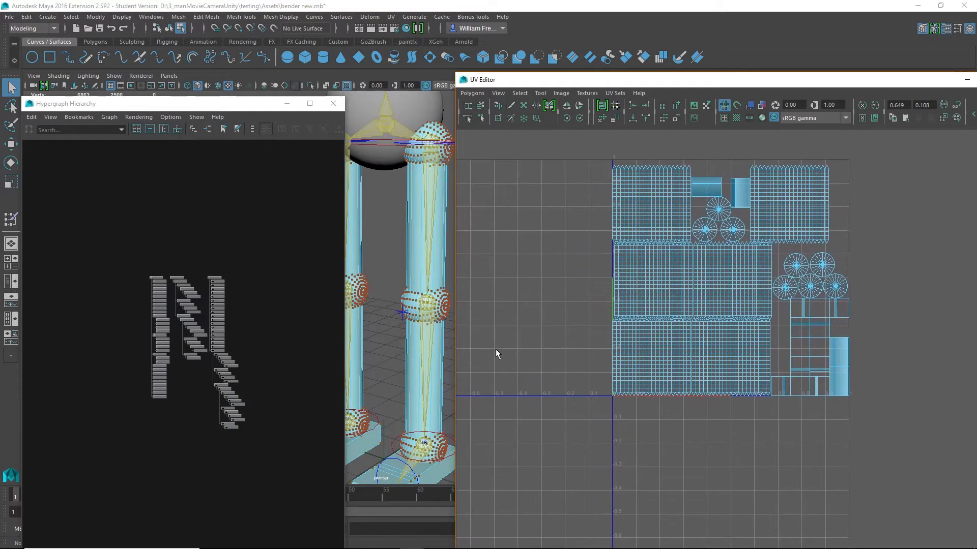
pyautogui.keyDown('alt'); pyautogui.moveTo(421, 344); pyautogui.dragTo(379, 333, button='right'); pyautogui.keyUp('alt')
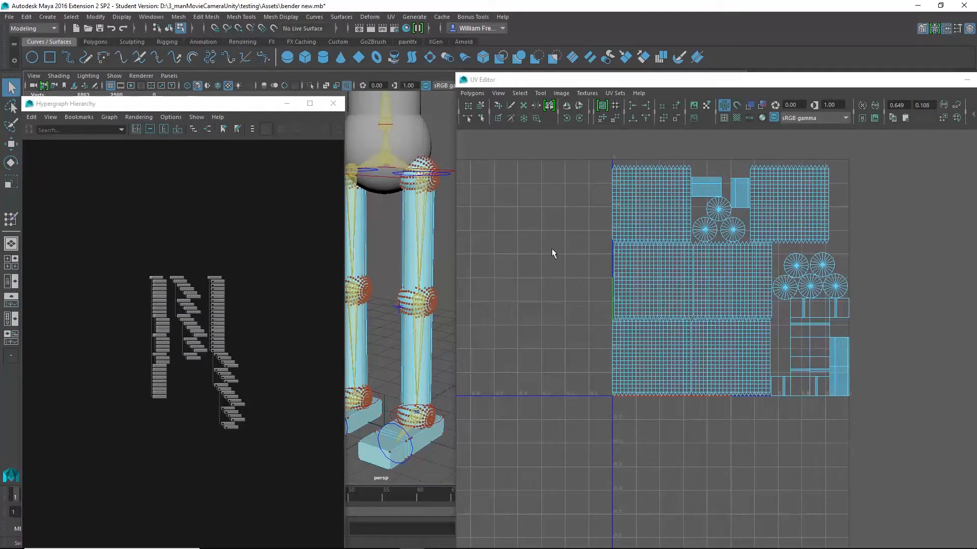
pyautogui.click(659, 314)
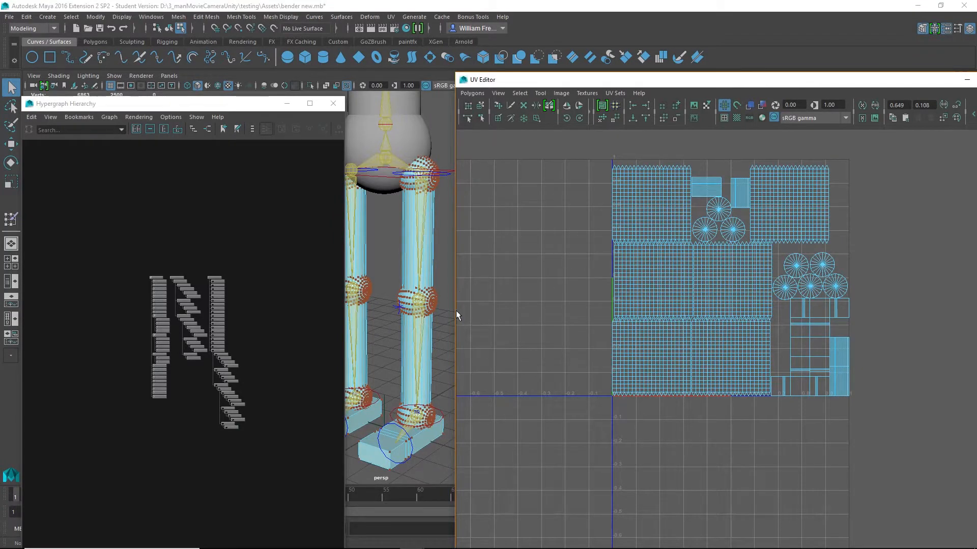
pyautogui.keyDown('alt'); pyautogui.moveTo(411, 308); pyautogui.dragTo(430, 288); pyautogui.keyUp('alt')
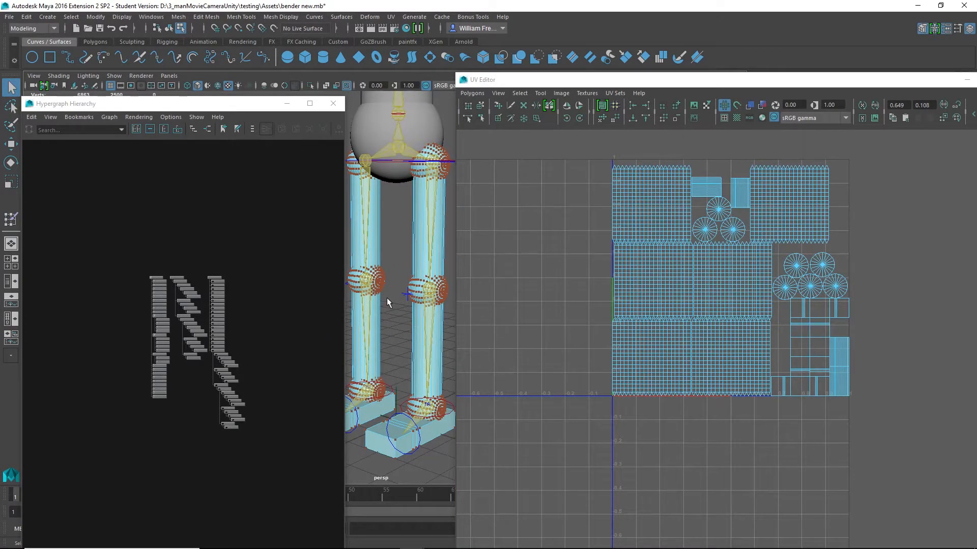
pyautogui.keyDown('alt'); pyautogui.moveTo(386, 297); pyautogui.dragTo(361, 290); pyautogui.keyUp('alt')
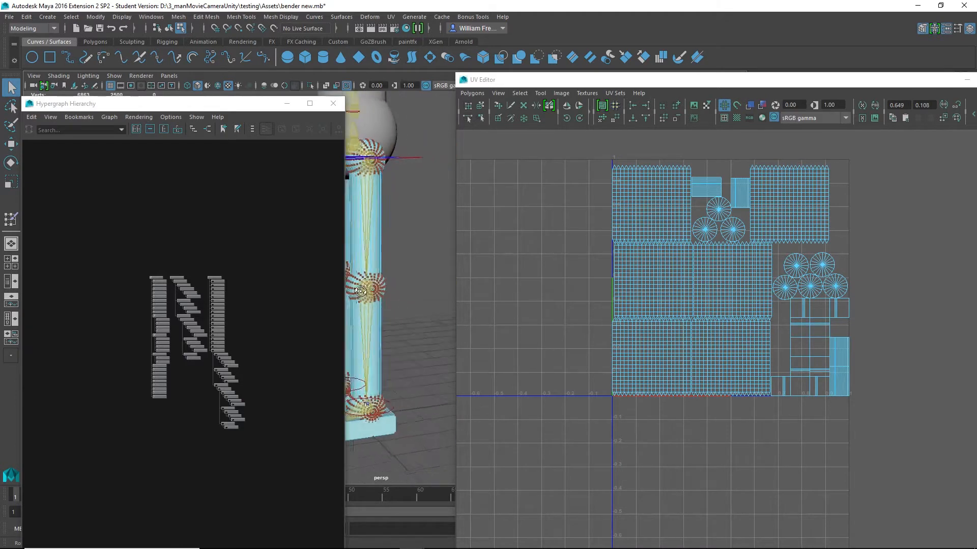
pyautogui.keyDown('alt'); pyautogui.moveTo(699, 332); pyautogui.dragTo(682, 324, button='middle'); pyautogui.keyUp('alt')
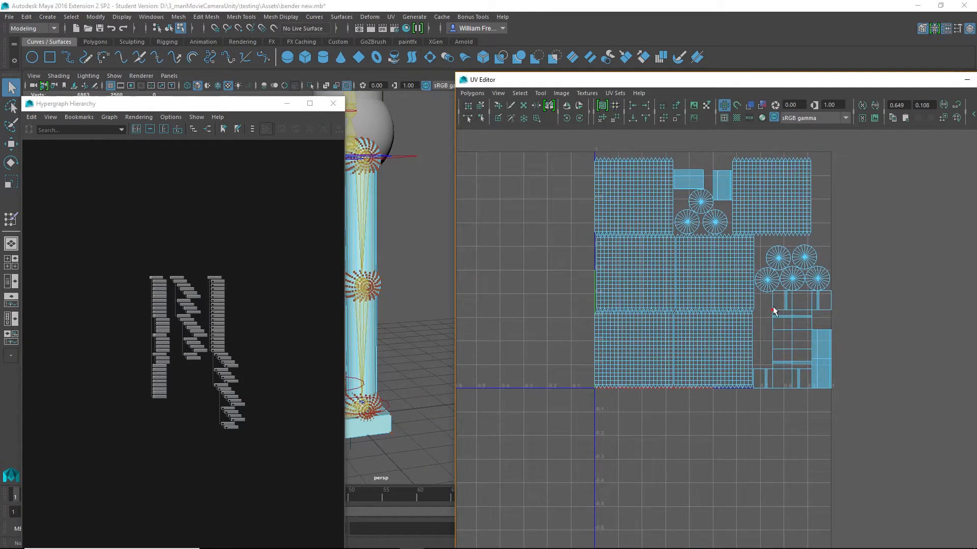
# - Select the faces of the foot shells in face mode, check them against the feet and clear the selection
pyautogui.moveTo(773, 311); pyautogui.dragTo(768, 316, button='right')
pyautogui.moveTo(777, 326); pyautogui.dragTo(804, 395)
pyautogui.keyDown('alt'); pyautogui.moveTo(401, 364); pyautogui.dragTo(423, 354); pyautogui.keyUp('alt')
pyautogui.click(788, 440)
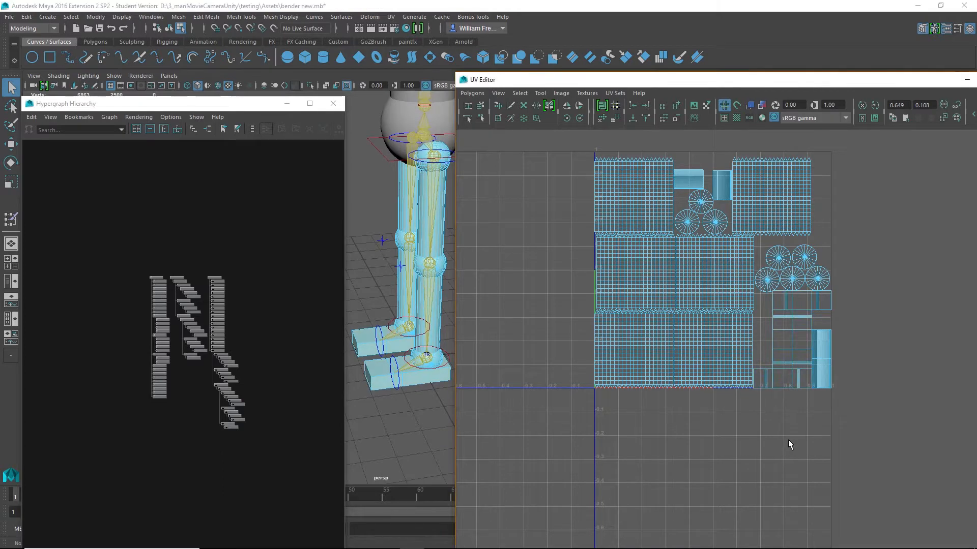
# - Select a block of faces across the lower grid shells, clear it and examine the shells and their zigzag borders up close
pyautogui.moveTo(568, 286); pyautogui.dragTo(709, 355)
pyautogui.scroll(3, 698, 302)
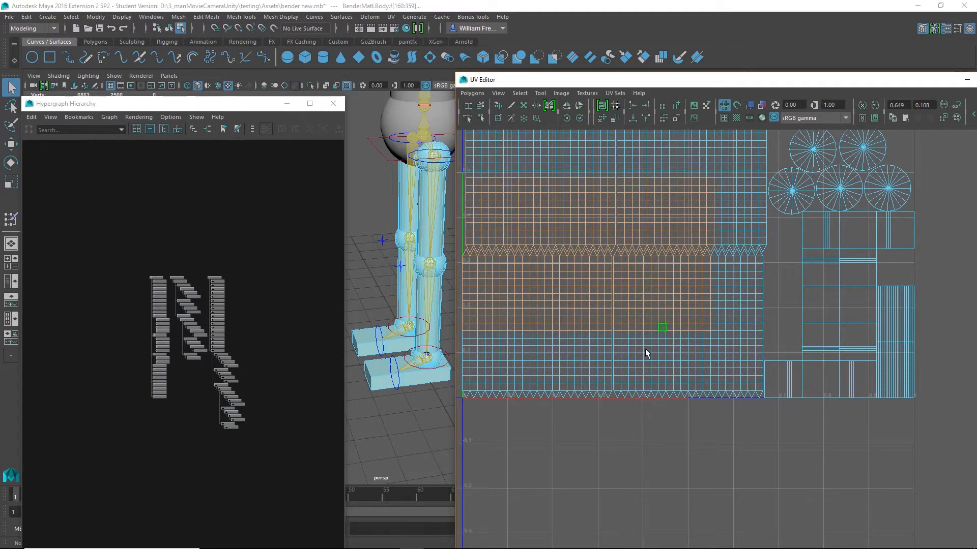
pyautogui.keyDown('alt'); pyautogui.moveTo(642, 337); pyautogui.dragTo(740, 382, button='middle'); pyautogui.keyUp('alt')
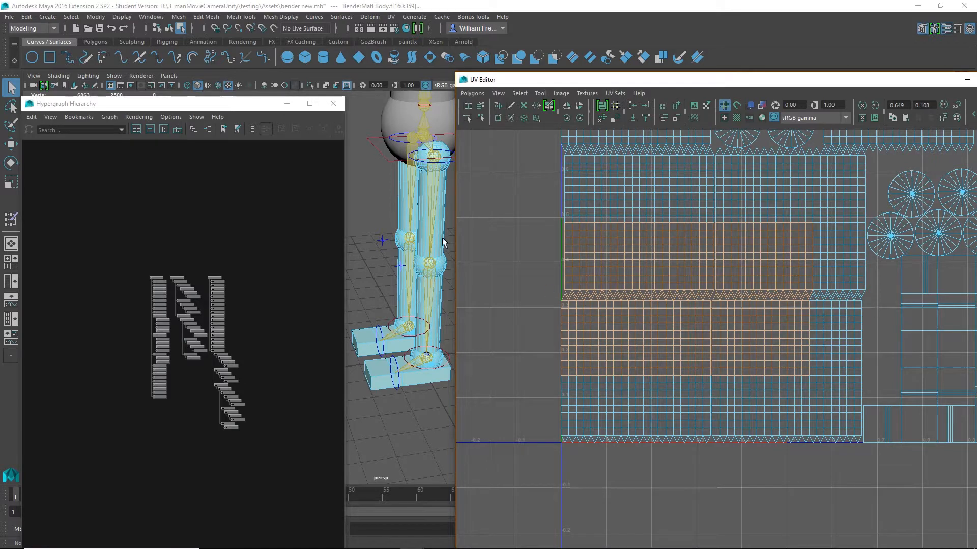
pyautogui.click(534, 314)
pyautogui.keyDown('alt'); pyautogui.moveTo(514, 260); pyautogui.dragTo(712, 376, button='right'); pyautogui.keyUp('alt')
pyautogui.keyDown('alt'); pyautogui.moveTo(614, 320); pyautogui.dragTo(702, 349, button='middle'); pyautogui.keyUp('alt')
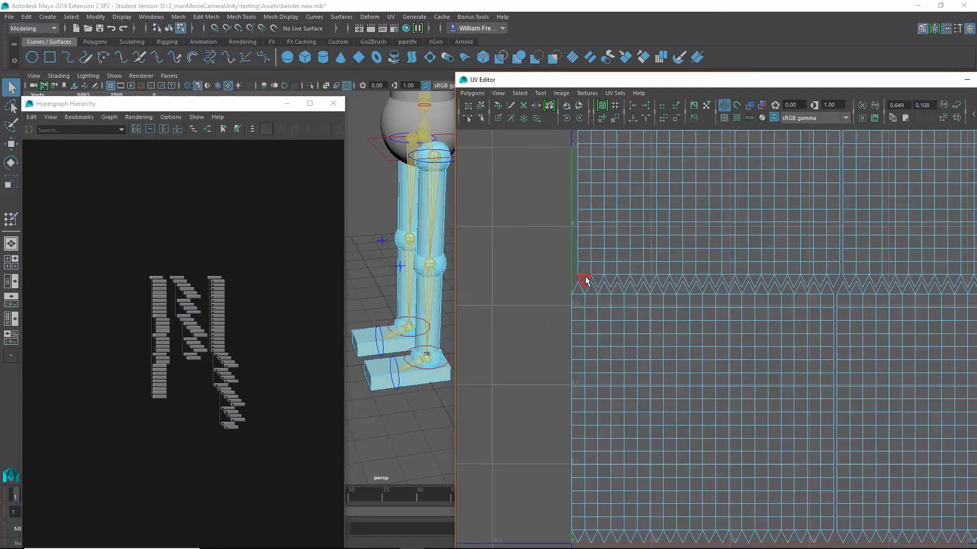
pyautogui.keyDown('alt'); pyautogui.moveTo(665, 349); pyautogui.dragTo(563, 383, button='right'); pyautogui.keyUp('alt')
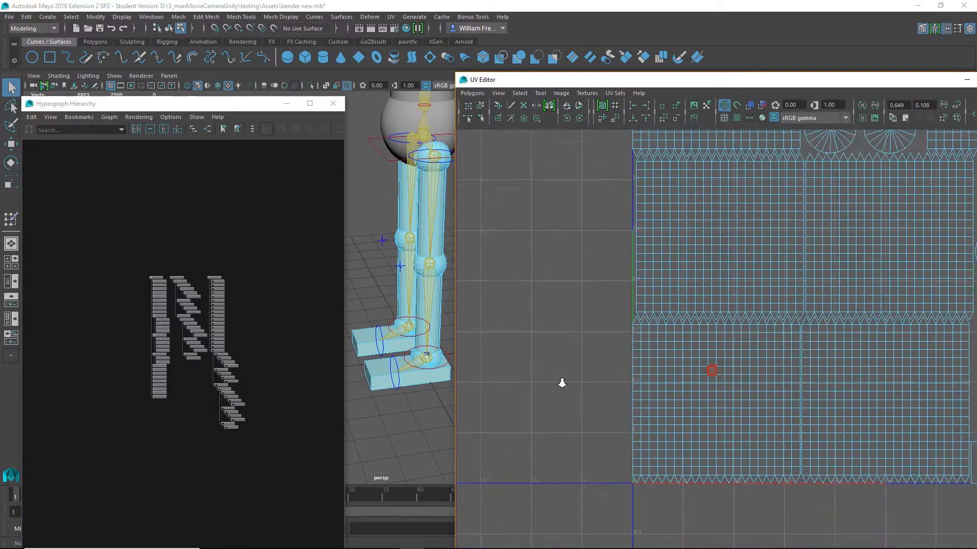
# - Select all the UVs of the legs' layout, move them slightly upward within the UV square and clear the selection
pyautogui.keyDown('alt'); pyautogui.moveTo(778, 381); pyautogui.dragTo(770, 513, button='middle'); pyautogui.keyUp('alt')
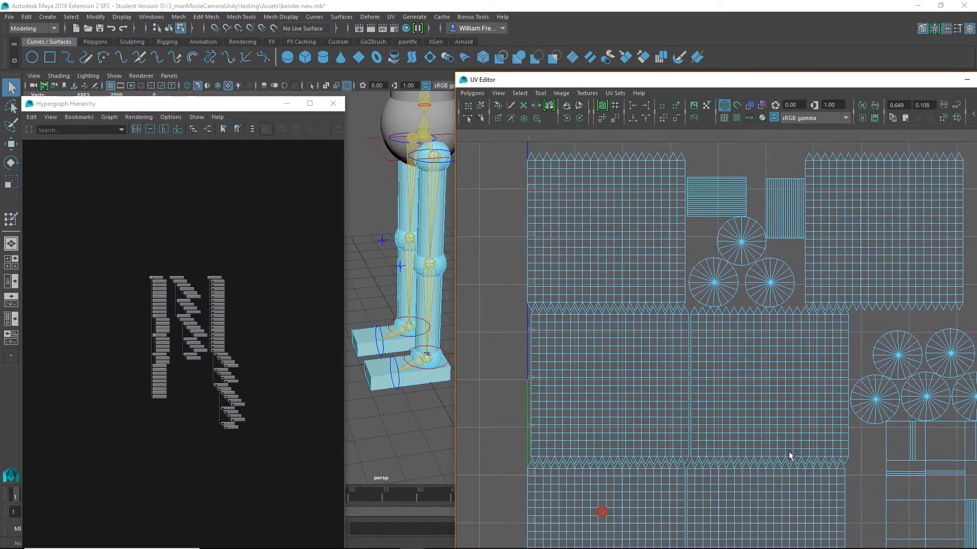
pyautogui.keyDown('alt'); pyautogui.moveTo(788, 450); pyautogui.dragTo(678, 427, button='right'); pyautogui.keyUp('alt')
pyautogui.keyDown('alt'); pyautogui.moveTo(723, 391); pyautogui.dragTo(681, 279, button='middle'); pyautogui.keyUp('alt')
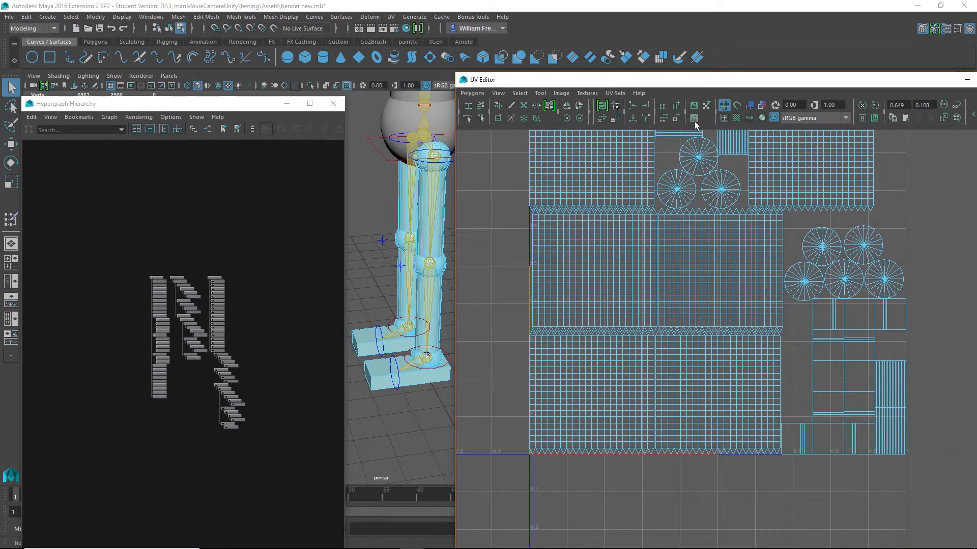
pyautogui.keyDown('alt'); pyautogui.moveTo(701, 268); pyautogui.dragTo(706, 404, button='middle'); pyautogui.keyUp('alt')
pyautogui.keyDown('alt'); pyautogui.moveTo(777, 365); pyautogui.dragTo(631, 342, button='right'); pyautogui.keyUp('alt')
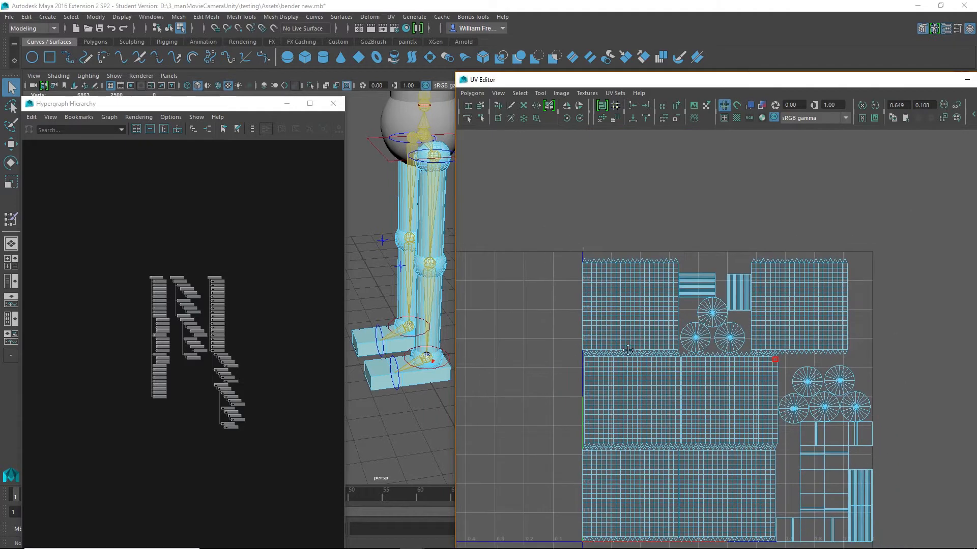
pyautogui.keyDown('alt'); pyautogui.moveTo(627, 342); pyautogui.dragTo(624, 256, button='middle'); pyautogui.keyUp('alt')
pyautogui.moveTo(657, 301); pyautogui.dragTo(700, 302, button='right')
pyautogui.moveTo(565, 156); pyautogui.dragTo(905, 499)
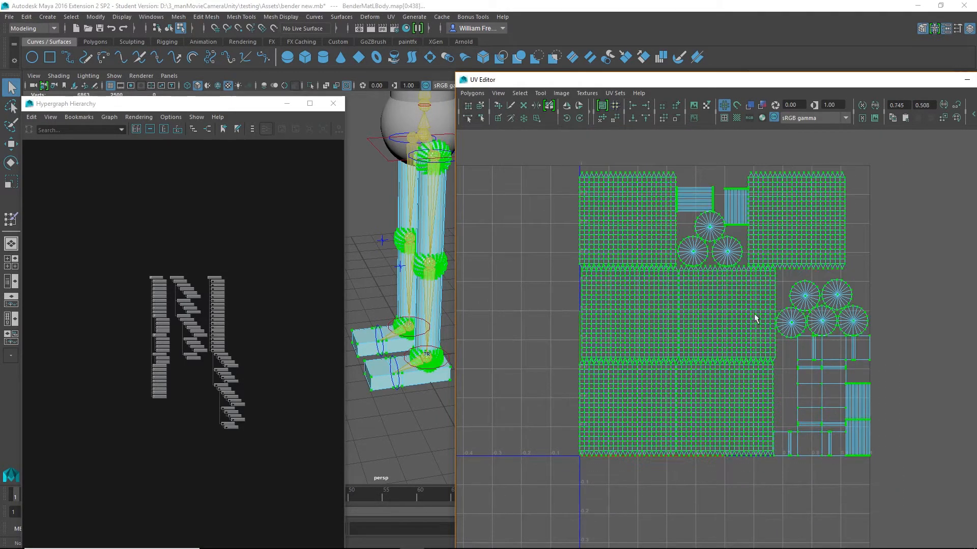
pyautogui.press('w')
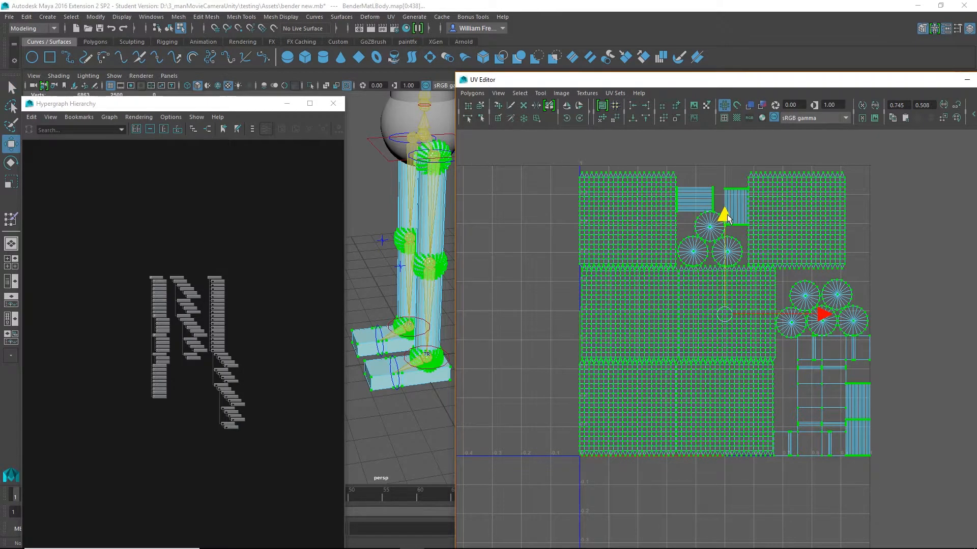
pyautogui.moveTo(728, 218); pyautogui.dragTo(727, 215)
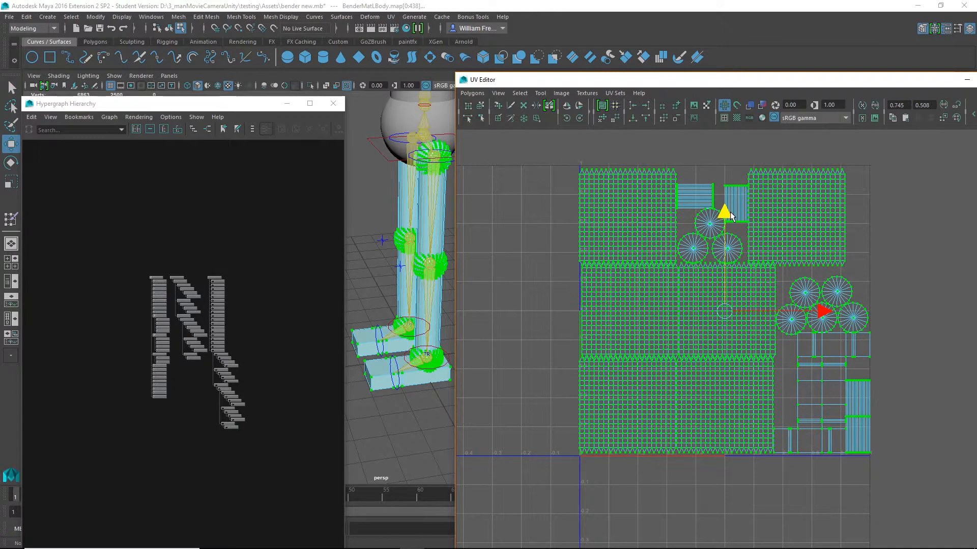
pyautogui.click(877, 489)
# - Select UVs on all eight circular cap shells in both clusters and expand the selection to the complete shells
pyautogui.scroll(2, 895, 309)
pyautogui.keyDown('alt'); pyautogui.moveTo(931, 393); pyautogui.dragTo(739, 444, button='middle'); pyautogui.keyUp('alt')
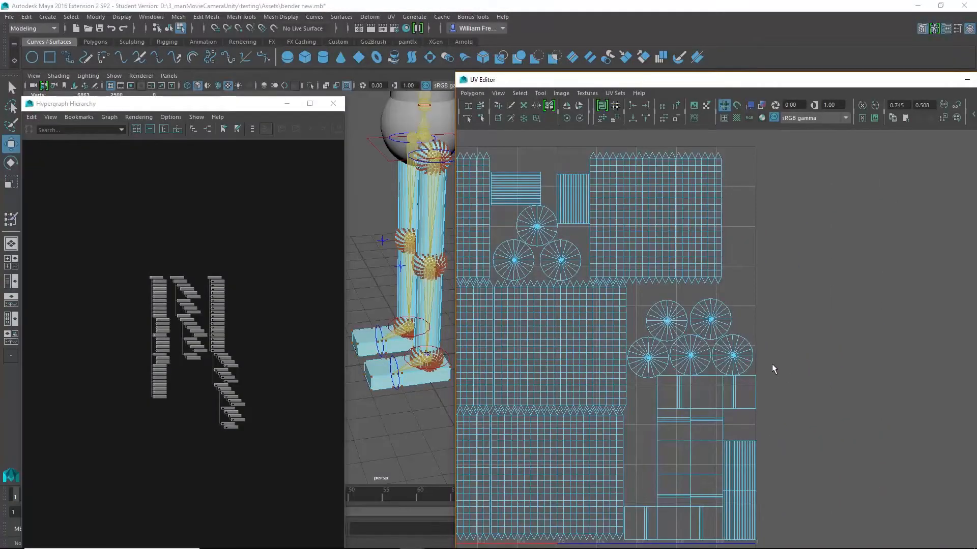
pyautogui.moveTo(637, 307); pyautogui.dragTo(740, 372)
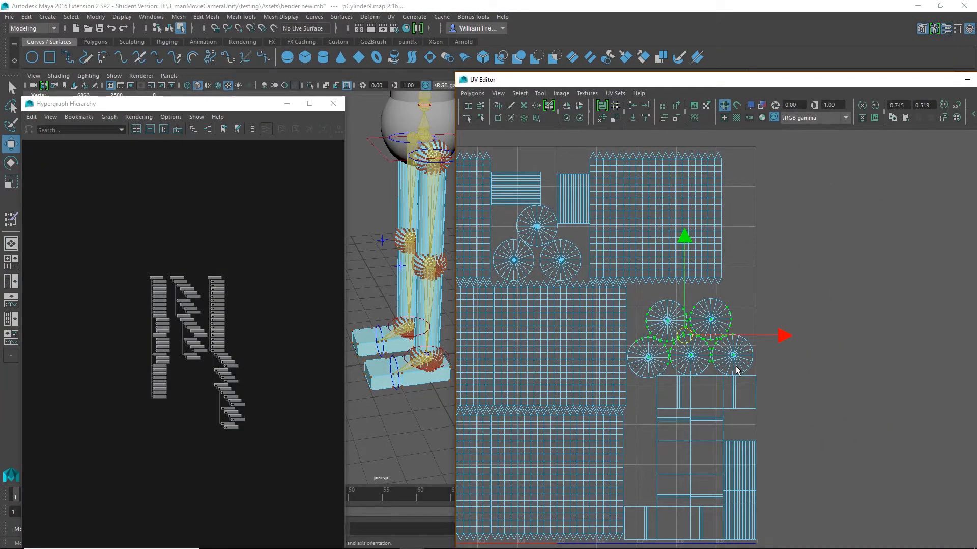
pyautogui.moveTo(747, 362); pyautogui.dragTo(758, 390, button='right')
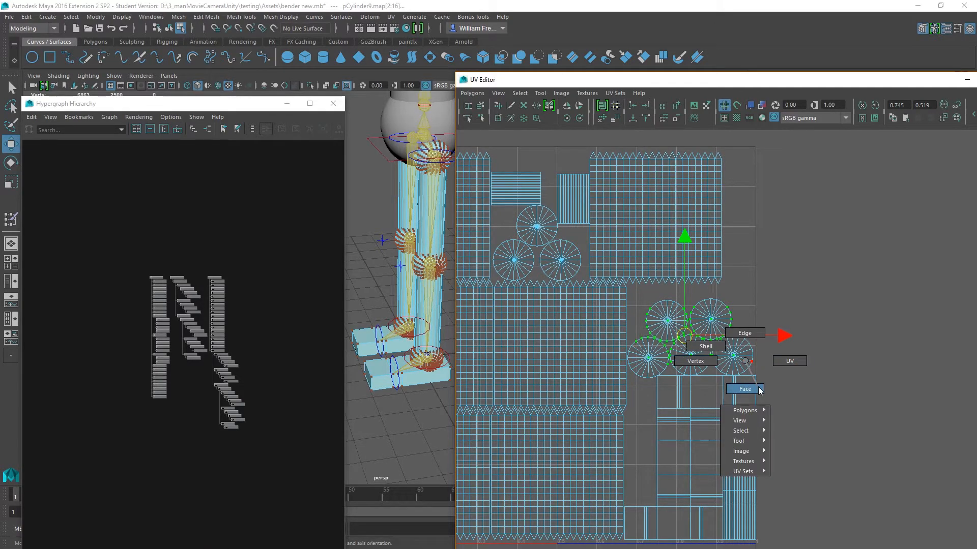
pyautogui.moveTo(758, 387); pyautogui.dragTo(773, 373, button='right')
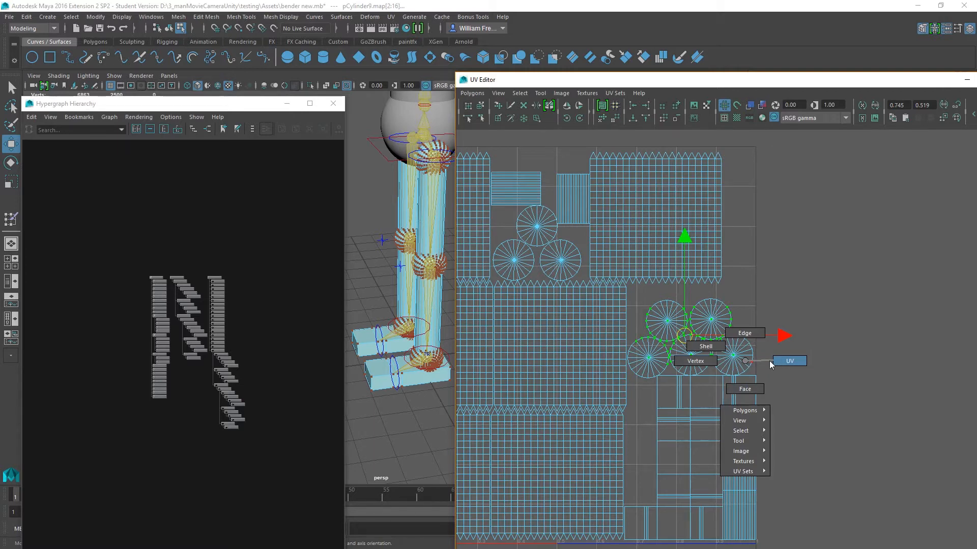
pyautogui.moveTo(771, 362); pyautogui.dragTo(778, 361, button='right')
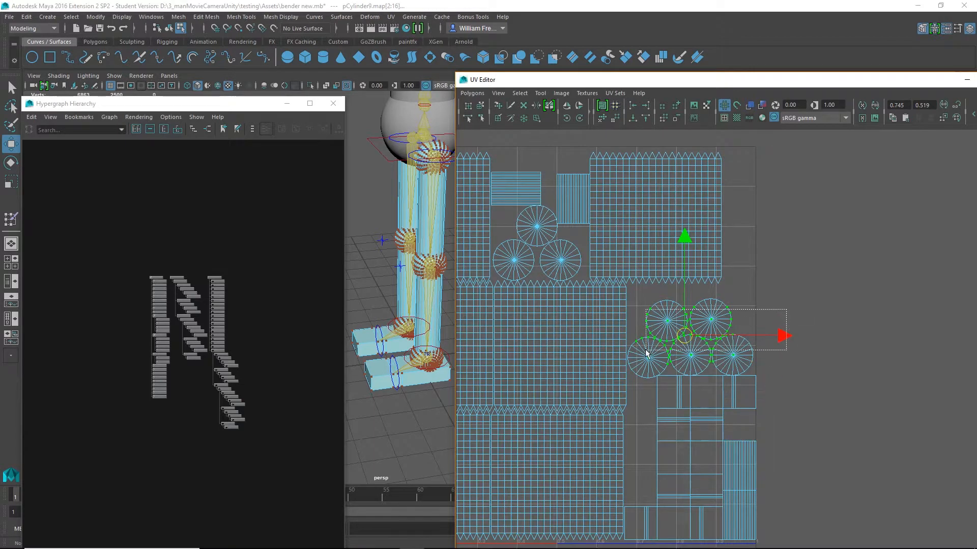
pyautogui.keyDown('shift'); pyautogui.moveTo(512, 237); pyautogui.dragTo(549, 272); pyautogui.keyUp('shift')
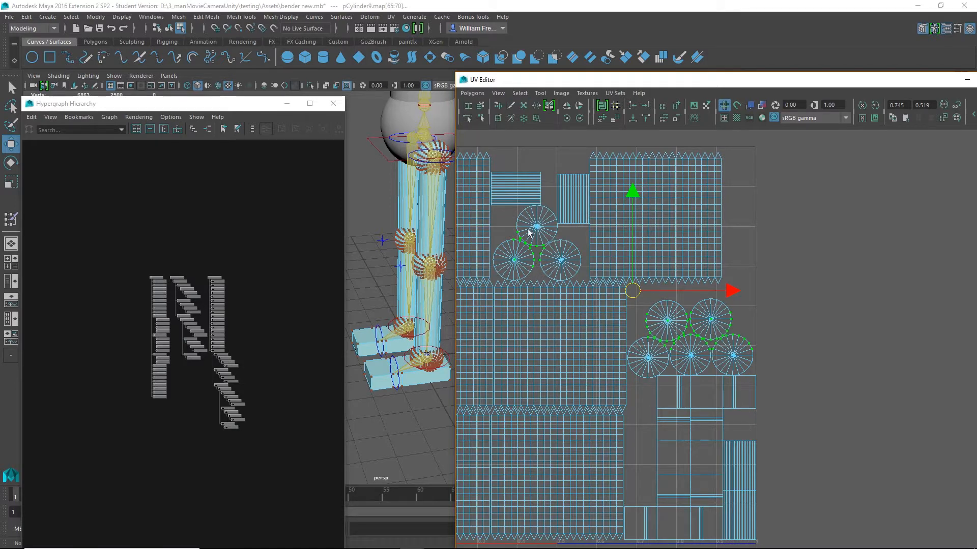
pyautogui.click(520, 93)
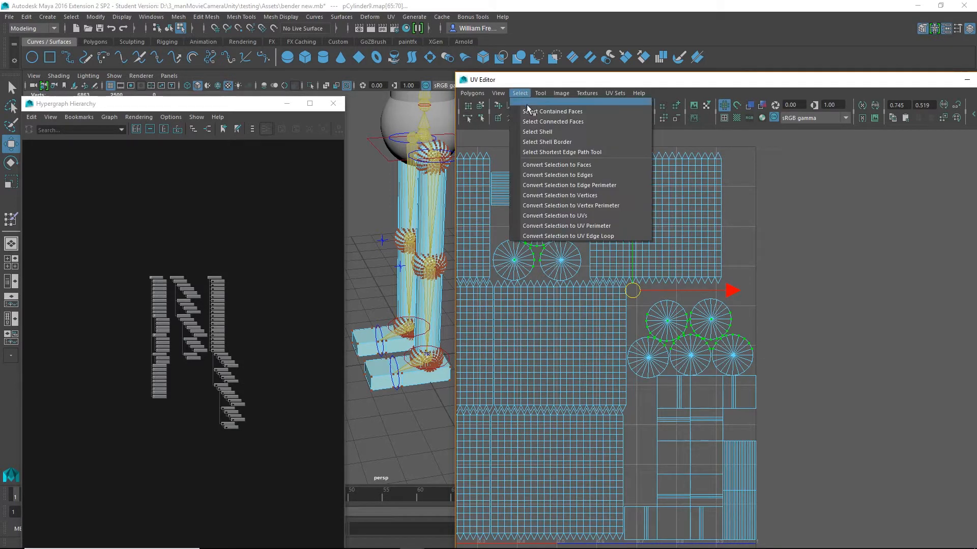
pyautogui.click(530, 132)
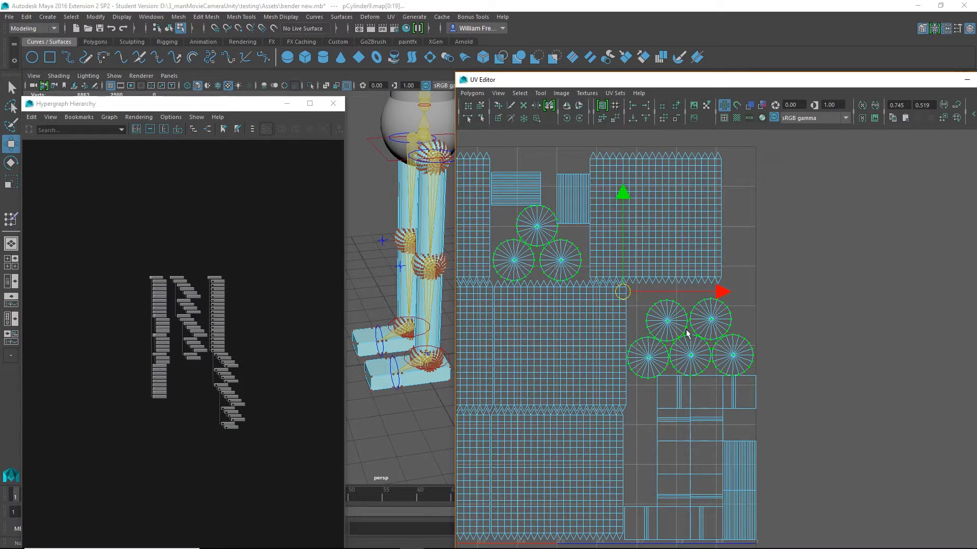
# - Scale the eight circular cap shells down together and move them horizontally out of the UV square into empty space
pyautogui.press('r')
pyautogui.moveTo(625, 291); pyautogui.dragTo(588, 289)
pyautogui.press('a')
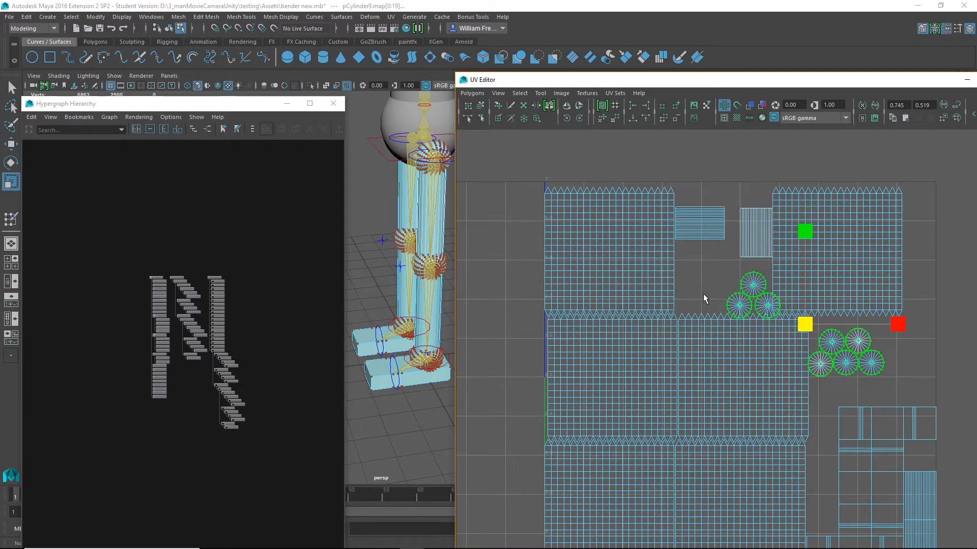
pyautogui.press('w')
pyautogui.moveTo(904, 324); pyautogui.dragTo(975, 324)
pyautogui.keyDown('alt'); pyautogui.moveTo(801, 339); pyautogui.dragTo(484, 327, button='middle'); pyautogui.keyUp('alt')
pyautogui.moveTo(657, 312); pyautogui.dragTo(834, 315)
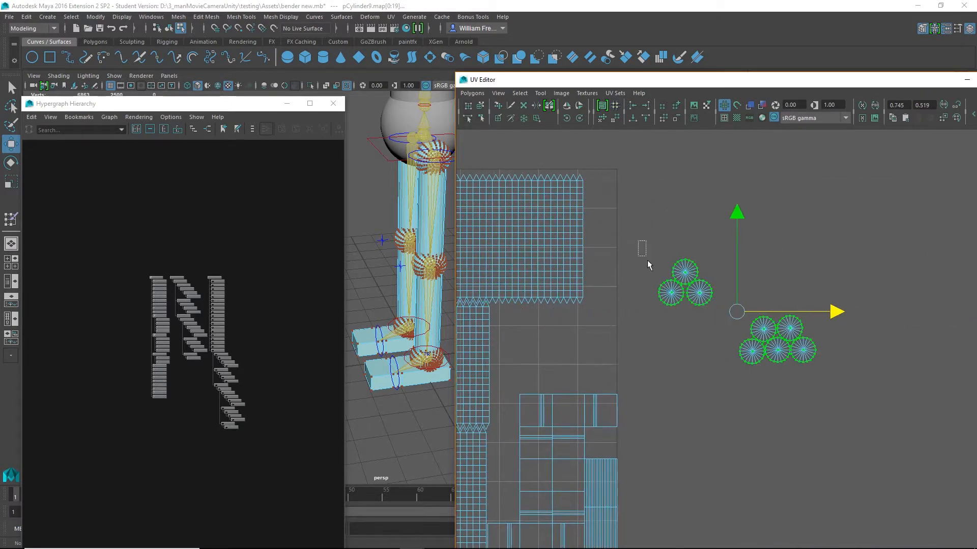
# - Lower the three-cap cluster level with the five-cap cluster, rotate it about 180 degrees and nest it against the others in two rows
pyautogui.moveTo(647, 260); pyautogui.dragTo(710, 337)
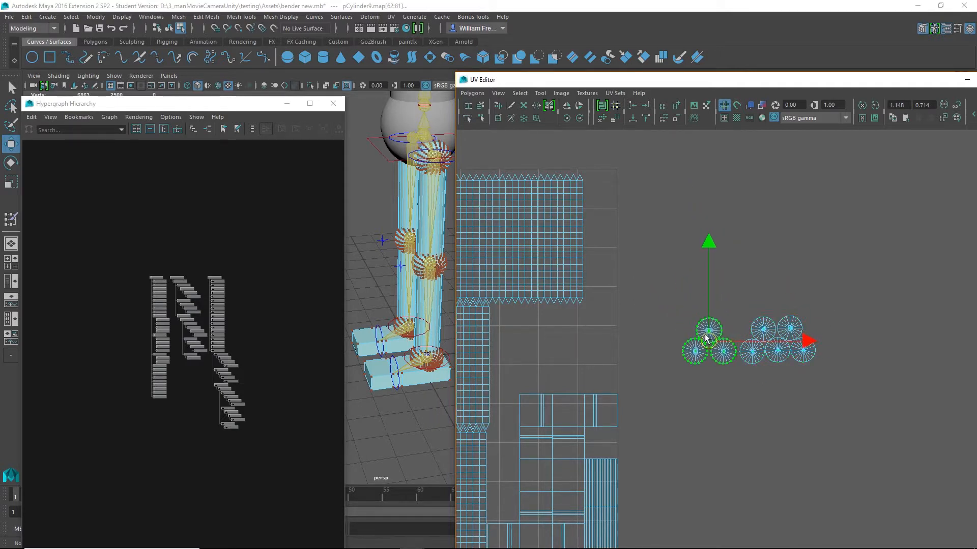
pyautogui.press('e')
pyautogui.moveTo(742, 277); pyautogui.dragTo(669, 451)
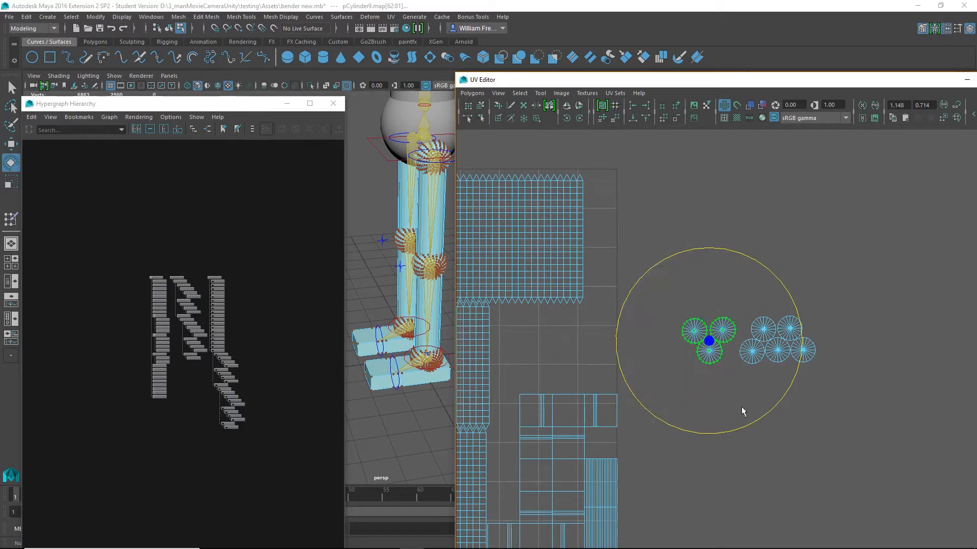
pyautogui.press('w')
pyautogui.moveTo(808, 339); pyautogui.dragTo(825, 344)
# - Move all eight cap shells back into the UV square, just below the upper grid shell and above the foot shells, and deselect them
pyautogui.moveTo(673, 300); pyautogui.dragTo(867, 405)
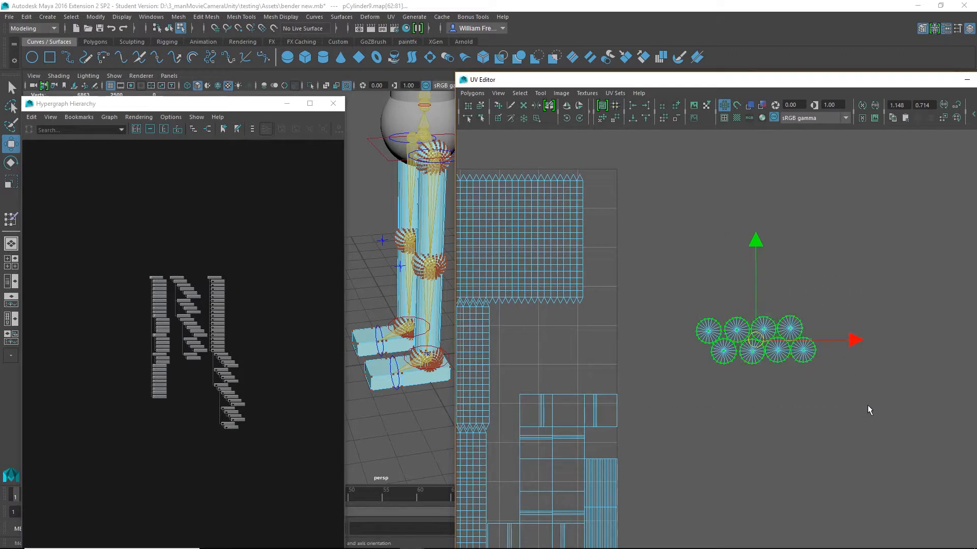
pyautogui.moveTo(859, 340); pyautogui.dragTo(653, 340)
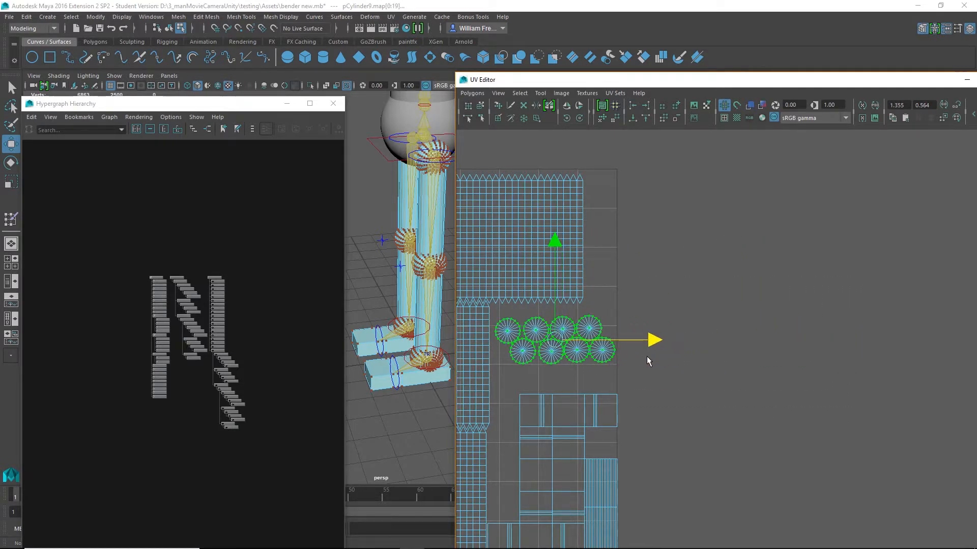
pyautogui.keyDown('alt'); pyautogui.moveTo(632, 265); pyautogui.dragTo(715, 255, button='middle'); pyautogui.keyUp('alt')
pyautogui.moveTo(637, 233); pyautogui.dragTo(636, 227)
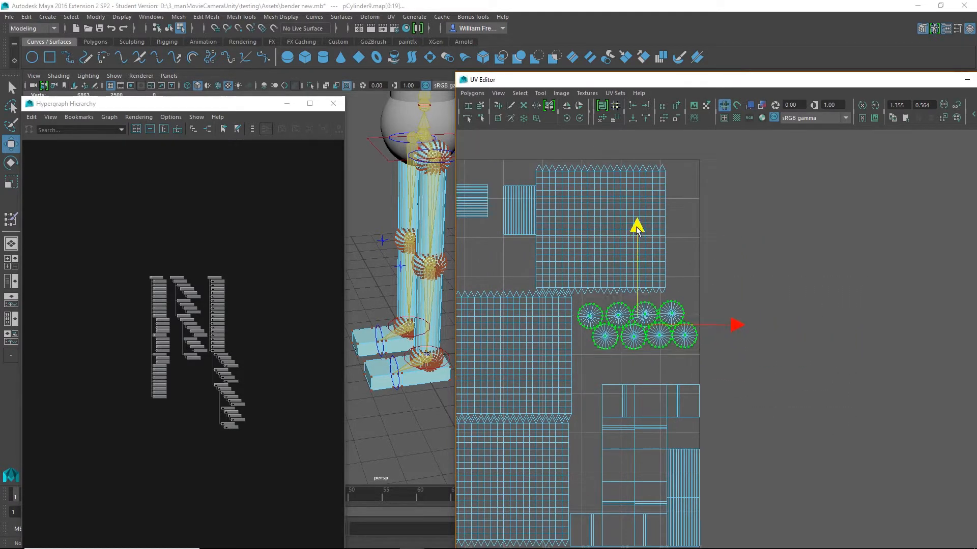
pyautogui.moveTo(729, 325); pyautogui.dragTo(725, 325)
pyautogui.keyDown('alt'); pyautogui.moveTo(692, 350); pyautogui.dragTo(733, 262, button='middle'); pyautogui.keyUp('alt')
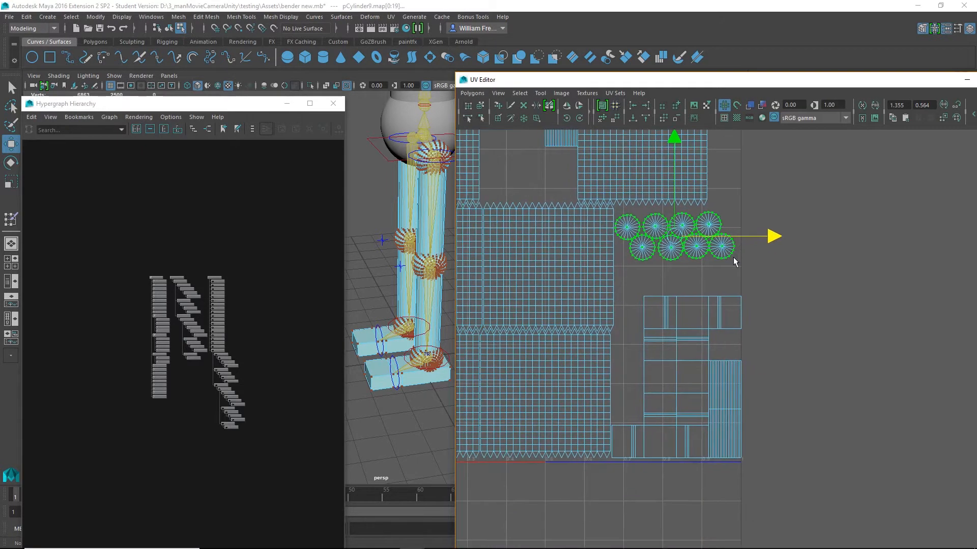
pyautogui.click(715, 490)
# - Select the faces of the tall striped shells beside the foot shells and examine which leg parts they cover in the perspective view
pyautogui.moveTo(731, 395); pyautogui.dragTo(741, 425, button='right')
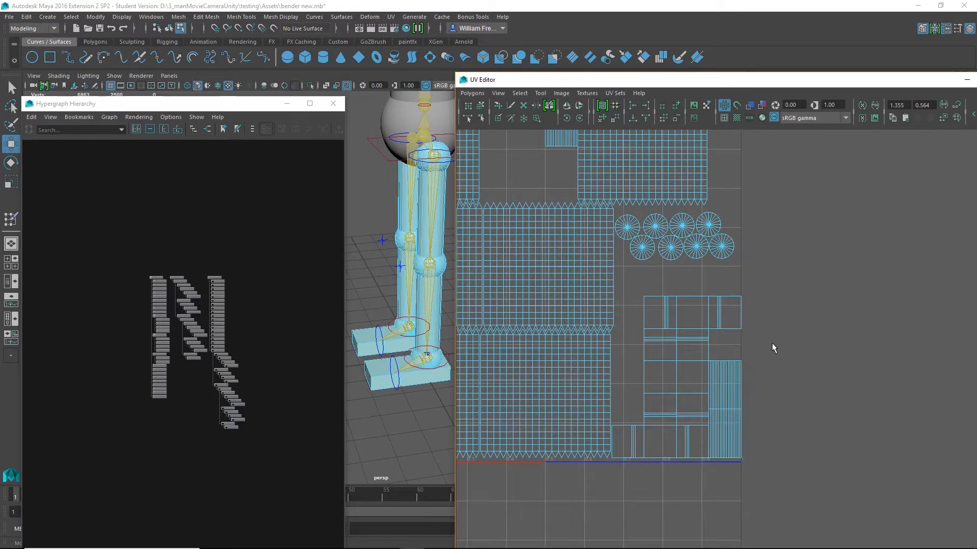
pyautogui.moveTo(771, 343); pyautogui.dragTo(711, 473)
pyautogui.keyDown('alt'); pyautogui.moveTo(360, 328); pyautogui.dragTo(420, 275); pyautogui.keyUp('alt')
pyautogui.keyDown('alt'); pyautogui.moveTo(374, 210); pyautogui.dragTo(441, 270, button='right'); pyautogui.keyUp('alt')
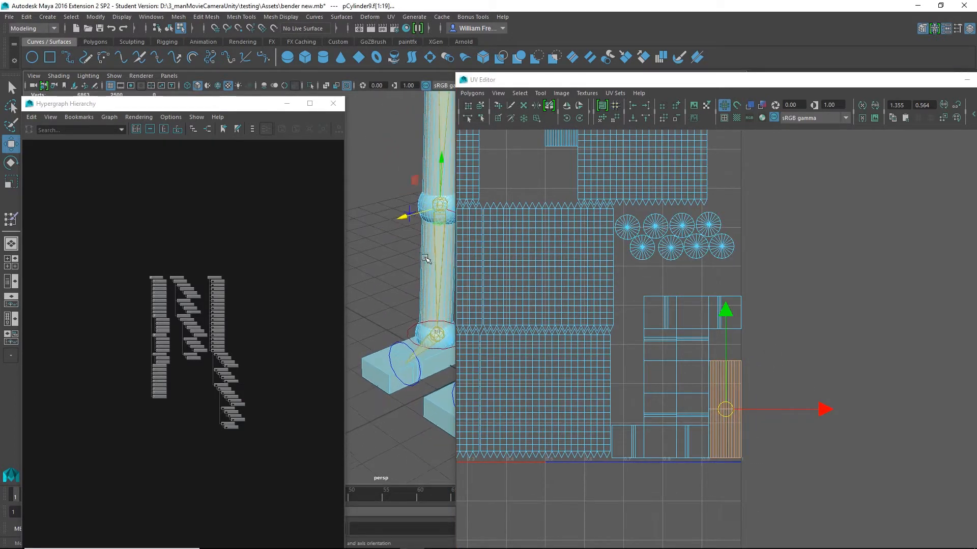
pyautogui.keyDown('alt'); pyautogui.moveTo(425, 259); pyautogui.dragTo(406, 314, button='middle'); pyautogui.keyUp('alt')
pyautogui.keyDown('alt'); pyautogui.moveTo(405, 310); pyautogui.dragTo(443, 298); pyautogui.keyUp('alt')
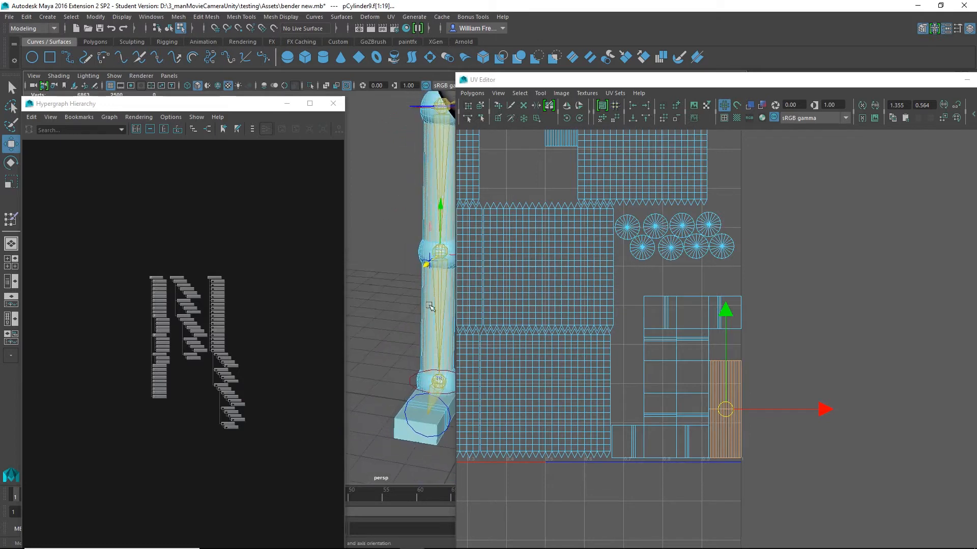
pyautogui.keyDown('alt'); pyautogui.moveTo(415, 314); pyautogui.dragTo(377, 342, button='middle'); pyautogui.keyUp('alt')
pyautogui.keyDown('alt'); pyautogui.moveTo(404, 338); pyautogui.dragTo(367, 328, button='right'); pyautogui.keyUp('alt')
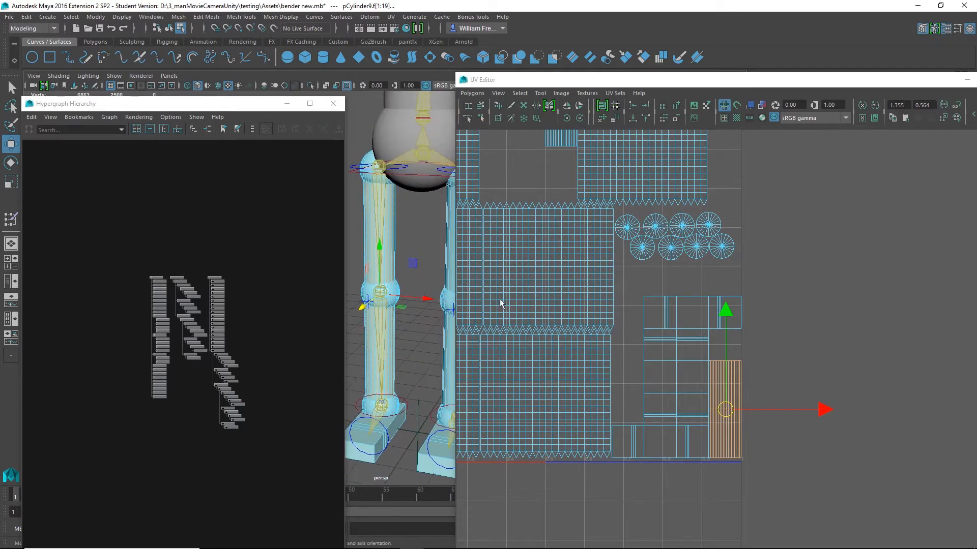
# - Select the faces of the four lower grid shells and check which parts of the legs they belong to
pyautogui.keyDown('alt'); pyautogui.moveTo(613, 292); pyautogui.dragTo(724, 310, button='middle'); pyautogui.keyUp('alt')
pyautogui.keyDown('alt'); pyautogui.moveTo(701, 314); pyautogui.dragTo(529, 306, button='right'); pyautogui.keyUp('alt')
pyautogui.moveTo(528, 311); pyautogui.dragTo(718, 426)
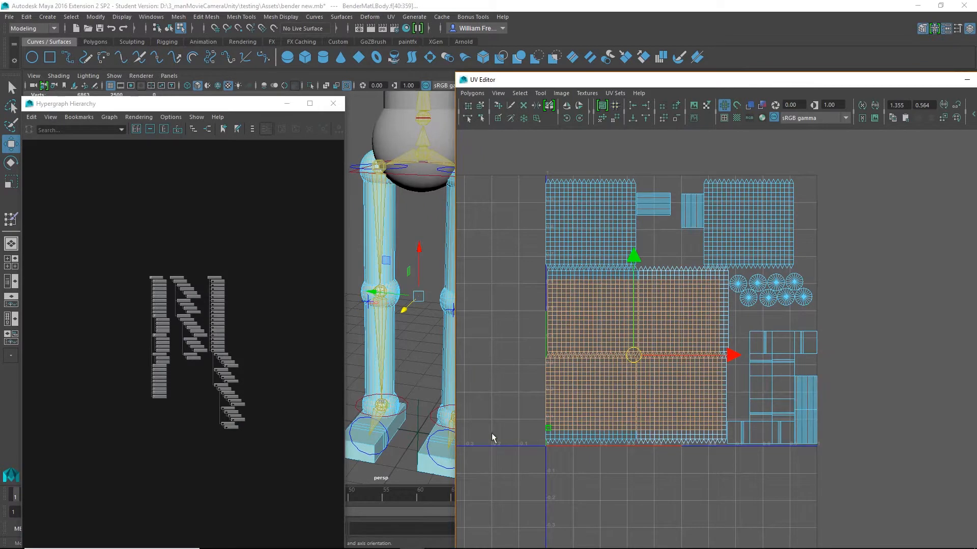
pyautogui.keyDown('alt'); pyautogui.moveTo(396, 386); pyautogui.dragTo(392, 342, button='right'); pyautogui.keyUp('alt')
pyautogui.keyDown('alt'); pyautogui.moveTo(392, 343); pyautogui.dragTo(393, 300, button='middle'); pyautogui.keyUp('alt')
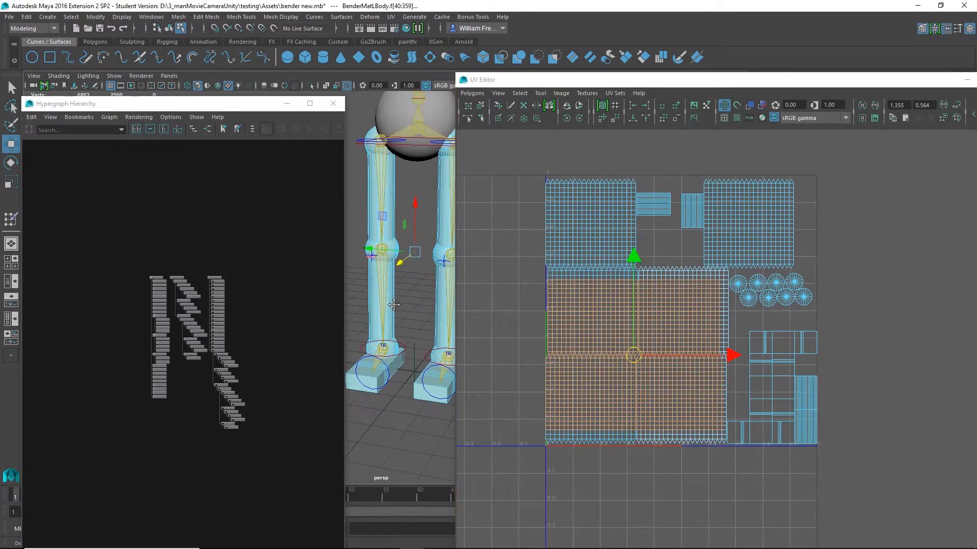
pyautogui.keyDown('alt'); pyautogui.moveTo(395, 274); pyautogui.dragTo(432, 294, button='right'); pyautogui.keyUp('alt')
# - Select the faces of the two small striped shells between the upper grids and inspect them on the leg
pyautogui.moveTo(650, 174); pyautogui.dragTo(699, 251)
pyautogui.keyDown('alt'); pyautogui.moveTo(386, 331); pyautogui.dragTo(431, 319); pyautogui.keyUp('alt')
pyautogui.keyDown('alt'); pyautogui.moveTo(431, 318); pyautogui.dragTo(308, 375, button='middle'); pyautogui.keyUp('alt')
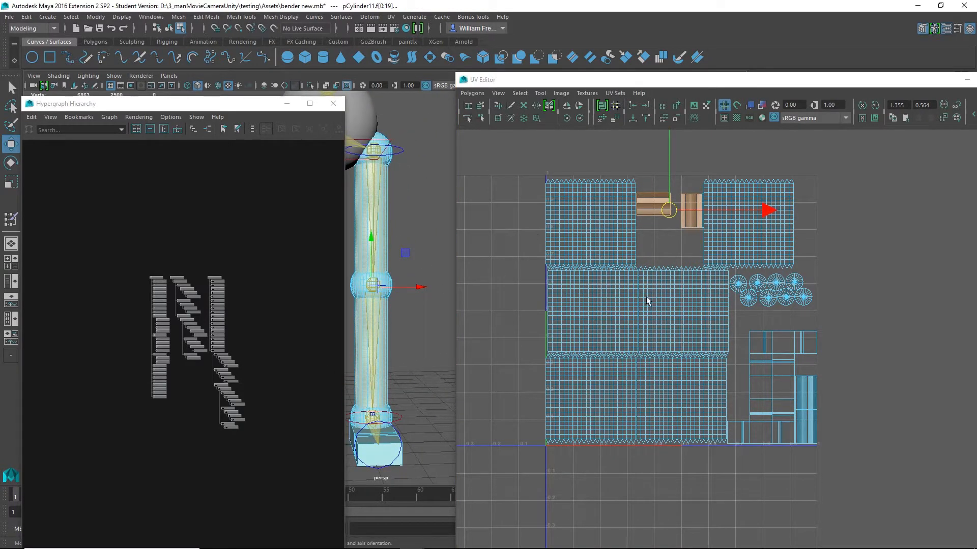
# - Select all the striped cylinder shells as complete UV shells and move them horizontally outside the UV square
pyautogui.keyDown('alt'); pyautogui.moveTo(668, 245); pyautogui.dragTo(666, 333, button='middle'); pyautogui.keyUp('alt')
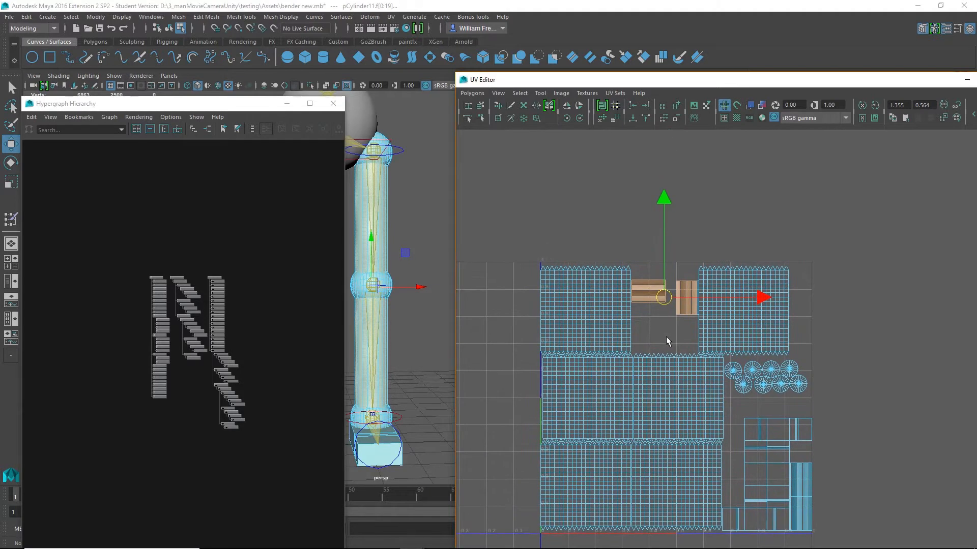
pyautogui.moveTo(674, 326); pyautogui.dragTo(711, 335, button='right')
pyautogui.moveTo(642, 259); pyautogui.dragTo(683, 355)
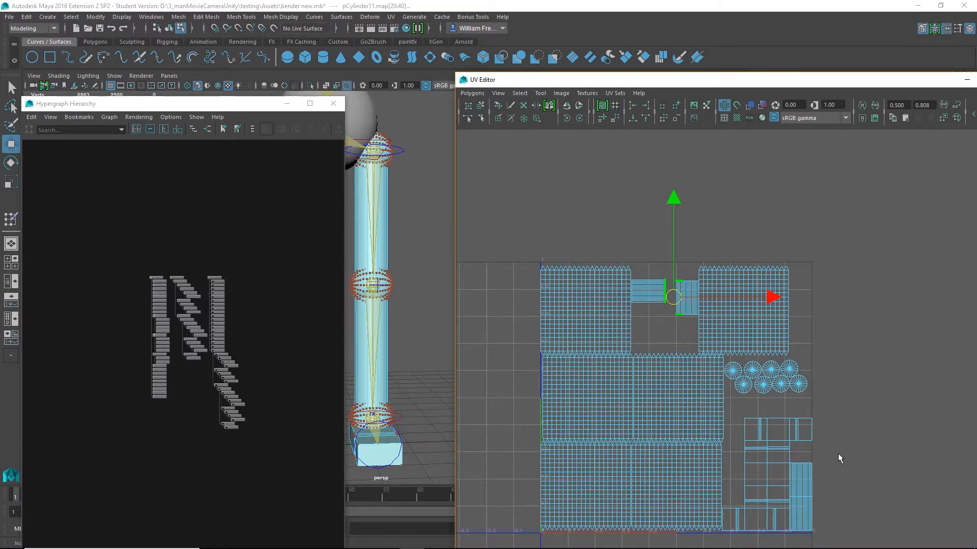
pyautogui.moveTo(840, 458); pyautogui.dragTo(798, 547)
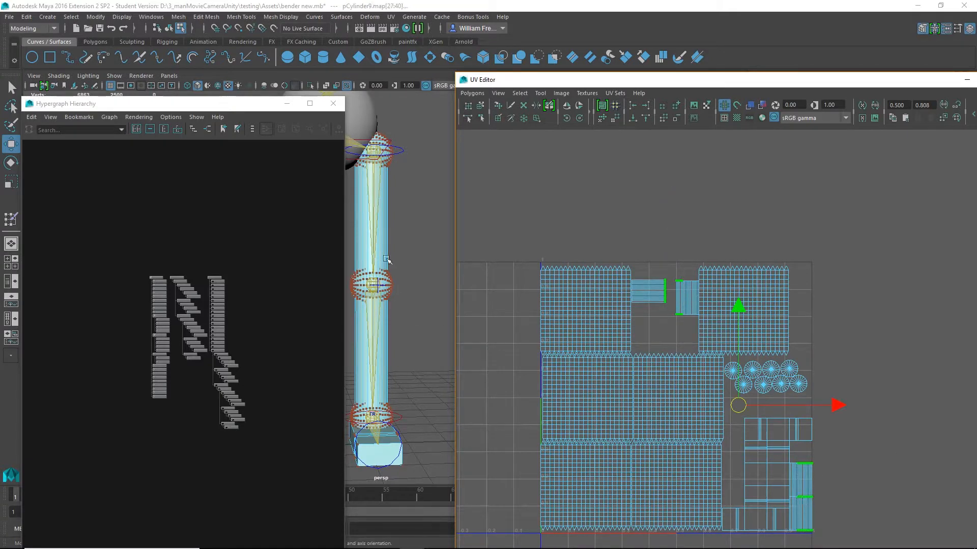
pyautogui.keyDown('alt'); pyautogui.moveTo(602, 360); pyautogui.dragTo(588, 282, button='middle'); pyautogui.keyUp('alt')
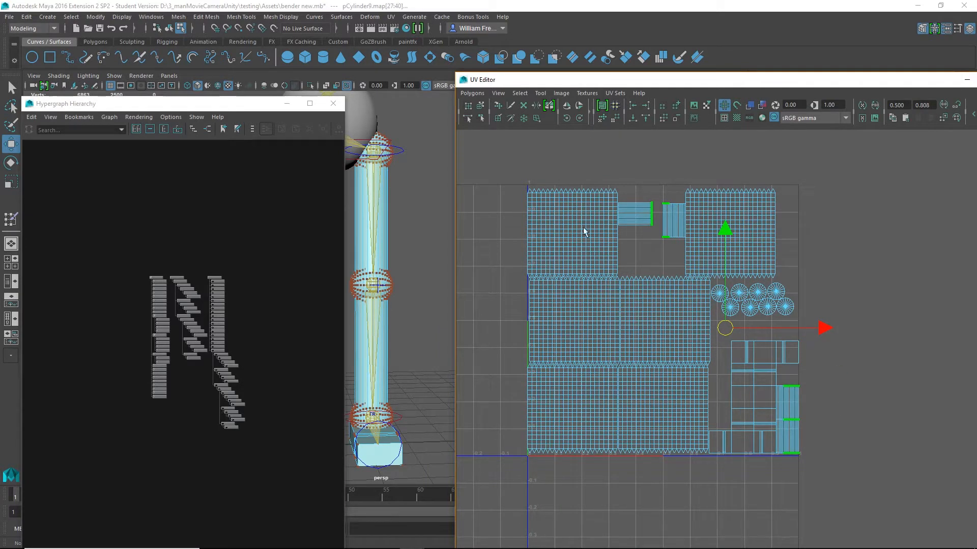
pyautogui.click(520, 93)
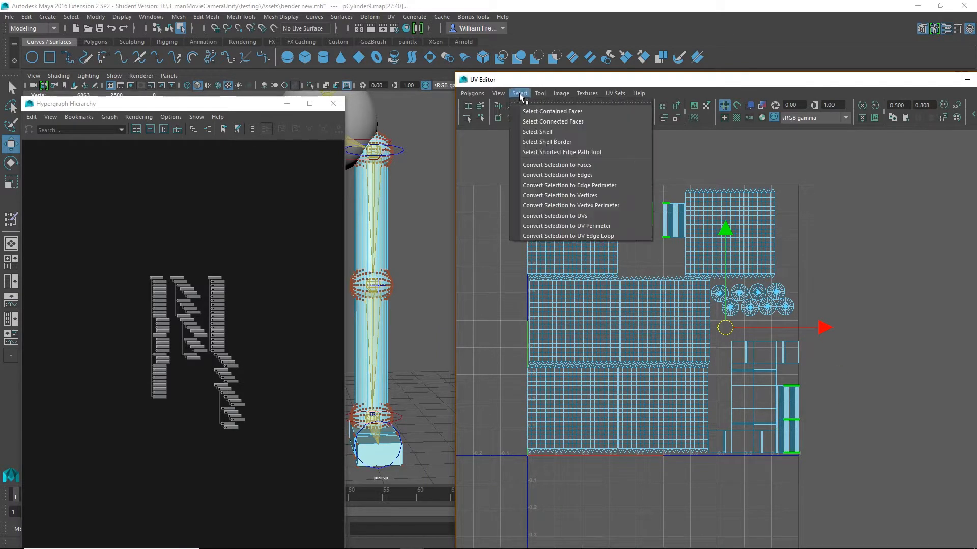
pyautogui.click(536, 132)
pyautogui.moveTo(808, 331); pyautogui.dragTo(974, 330)
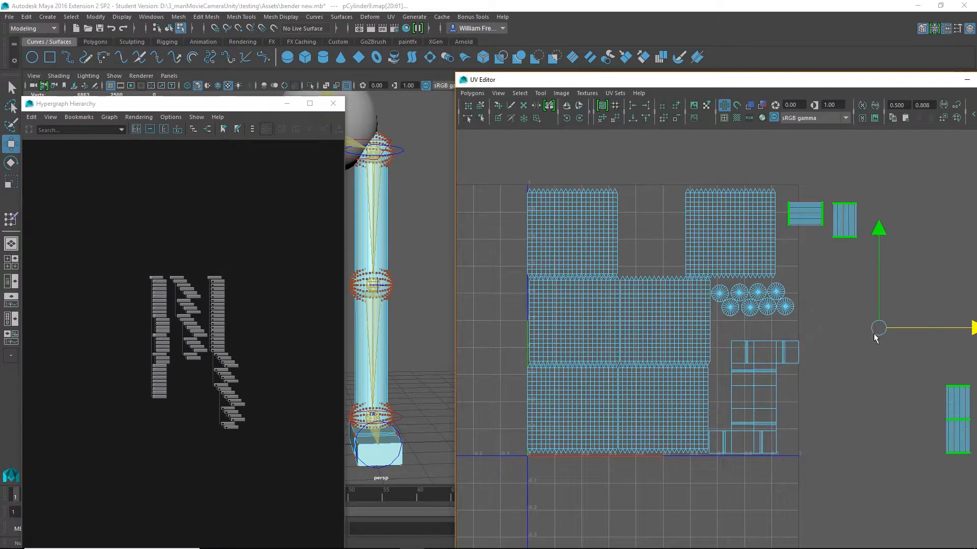
# - Move the striped shells farther outside the UV square and turn the sideways one upright beside its neighbour
pyautogui.keyDown('alt'); pyautogui.moveTo(875, 339); pyautogui.dragTo(698, 313, button='middle'); pyautogui.keyUp('alt')
pyautogui.moveTo(798, 309); pyautogui.dragTo(849, 308)
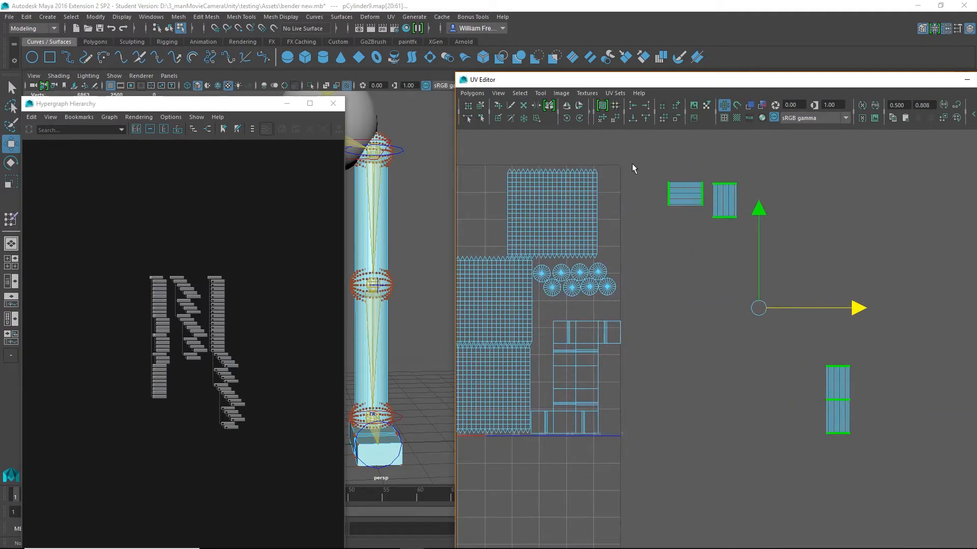
pyautogui.moveTo(633, 168); pyautogui.dragTo(707, 234)
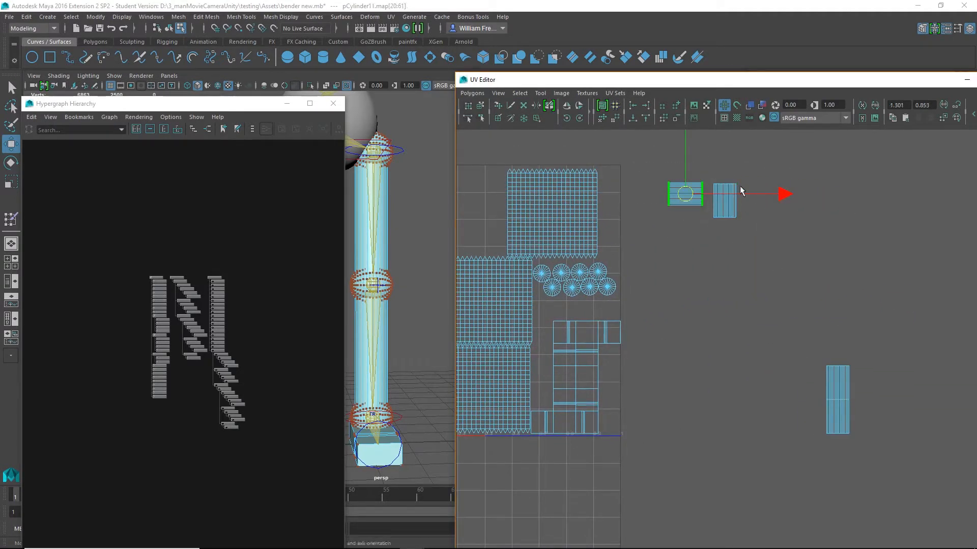
pyautogui.press('e')
pyautogui.moveTo(740, 269); pyautogui.dragTo(770, 129)
pyautogui.press('w')
pyautogui.moveTo(690, 195); pyautogui.dragTo(703, 201)
# - Fine-tune the rotation of the turned shell so its edges run parallel to those of the neighbouring striped shell
pyautogui.keyDown('alt'); pyautogui.moveTo(740, 190); pyautogui.dragTo(737, 499, button='middle'); pyautogui.keyUp('alt')
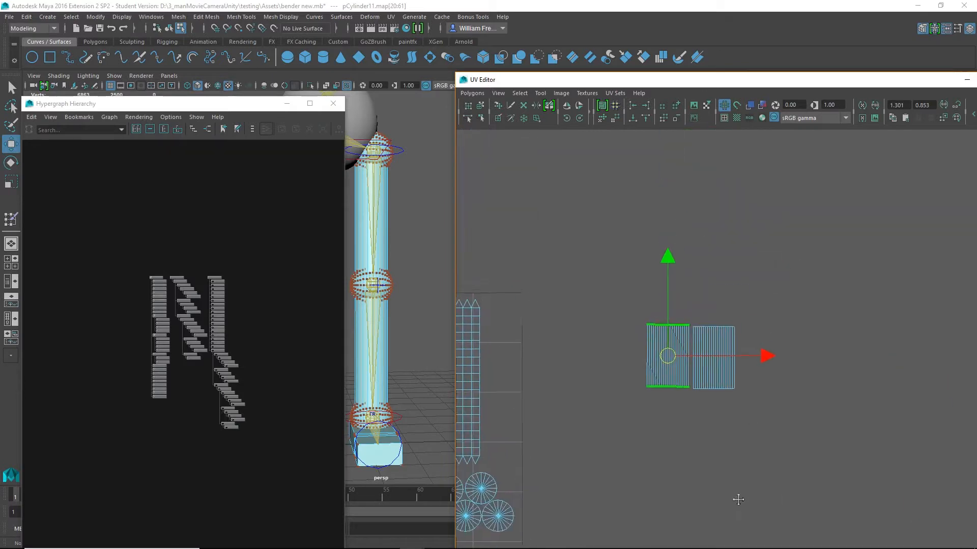
pyautogui.keyDown('alt'); pyautogui.moveTo(737, 499); pyautogui.dragTo(794, 443, button='right'); pyautogui.keyUp('alt')
pyautogui.keyDown('alt'); pyautogui.moveTo(761, 401); pyautogui.dragTo(852, 374, button='middle'); pyautogui.keyUp('alt')
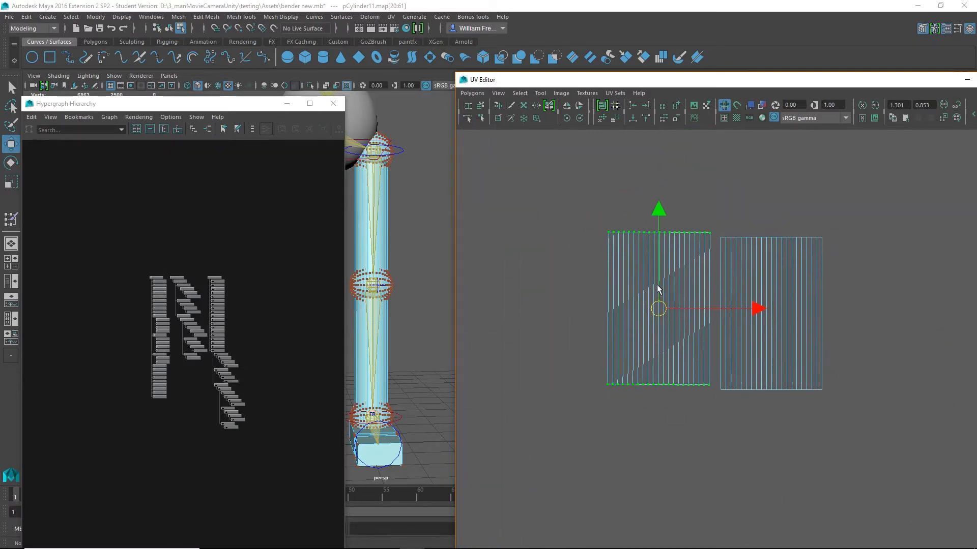
pyautogui.press('e')
pyautogui.moveTo(688, 224); pyautogui.dragTo(755, 25)
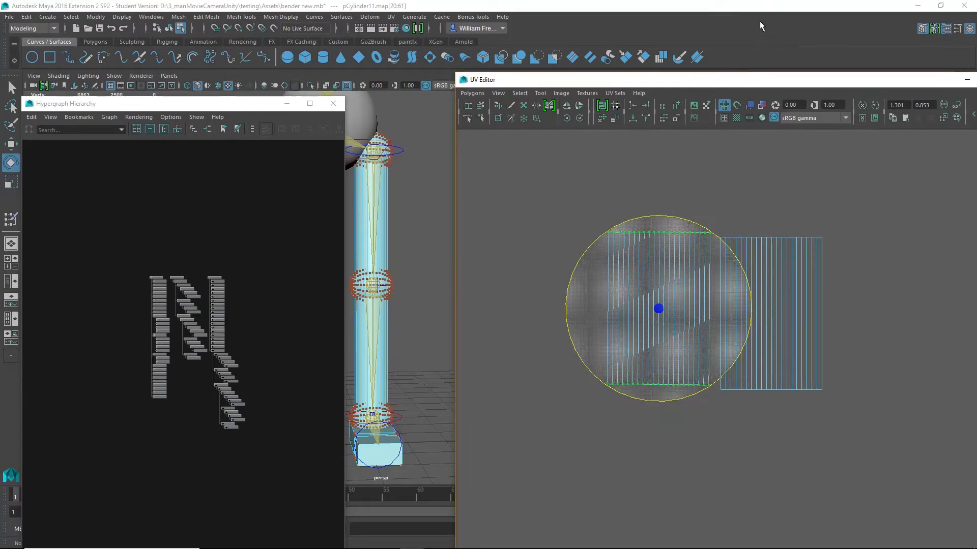
pyautogui.moveTo(679, 229); pyautogui.dragTo(670, 261)
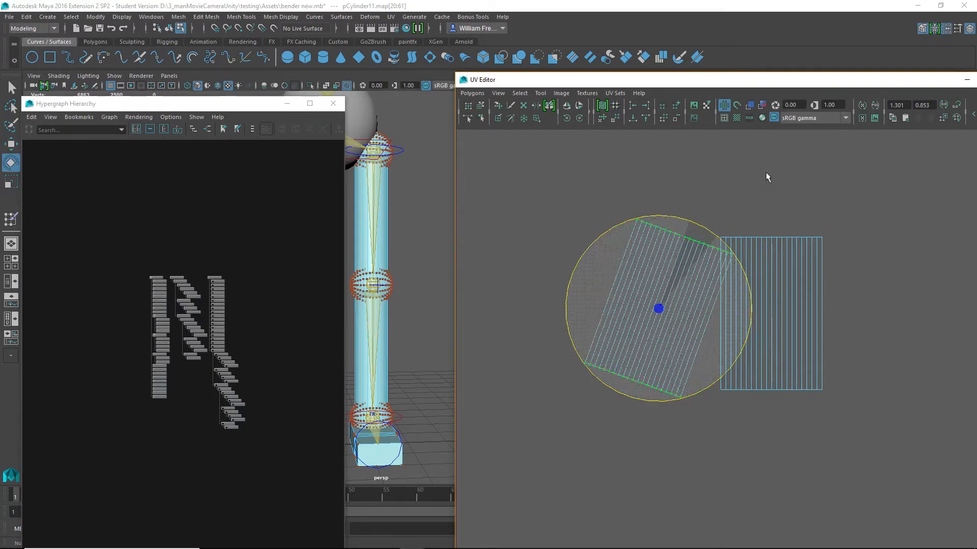
pyautogui.moveTo(819, 5); pyautogui.dragTo(765, 1)
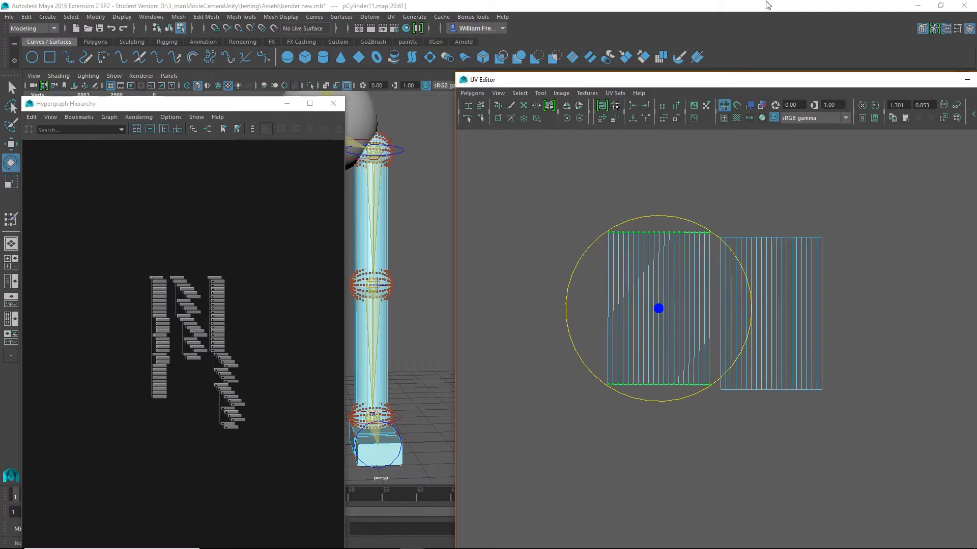
# - Line up the straightened shell vertically with its striped neighbour and narrow the gap between them
pyautogui.press('w')
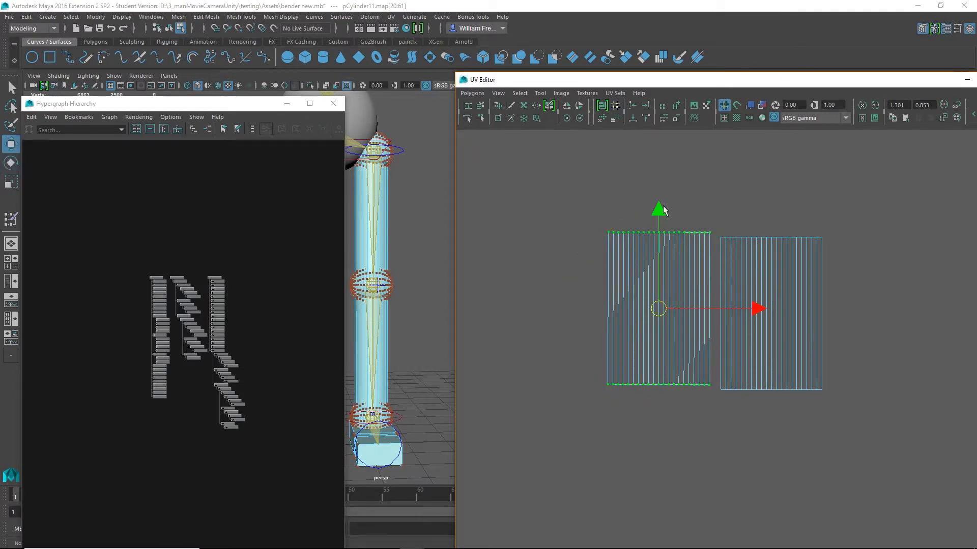
pyautogui.moveTo(663, 206); pyautogui.dragTo(674, 212)
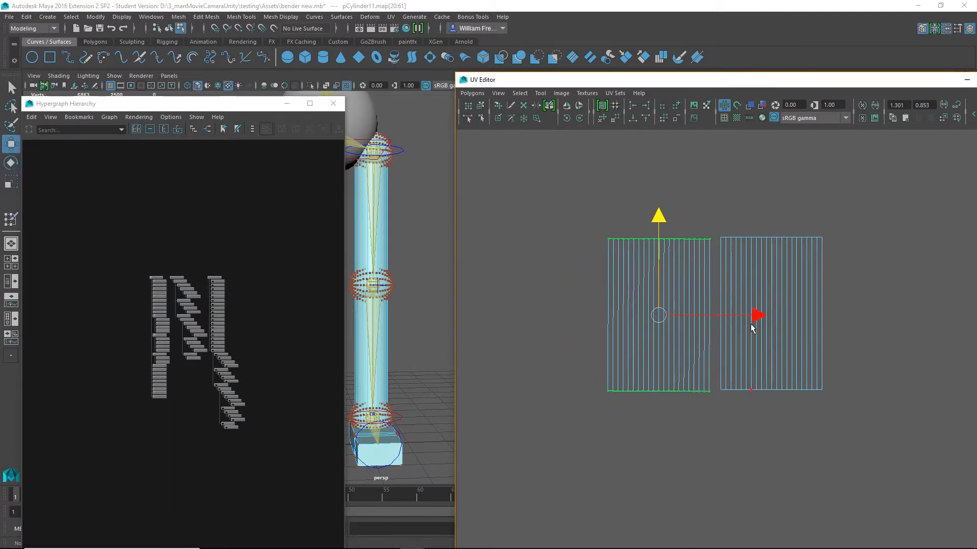
pyautogui.moveTo(756, 316); pyautogui.dragTo(761, 318)
pyautogui.moveTo(560, 201); pyautogui.dragTo(920, 260)
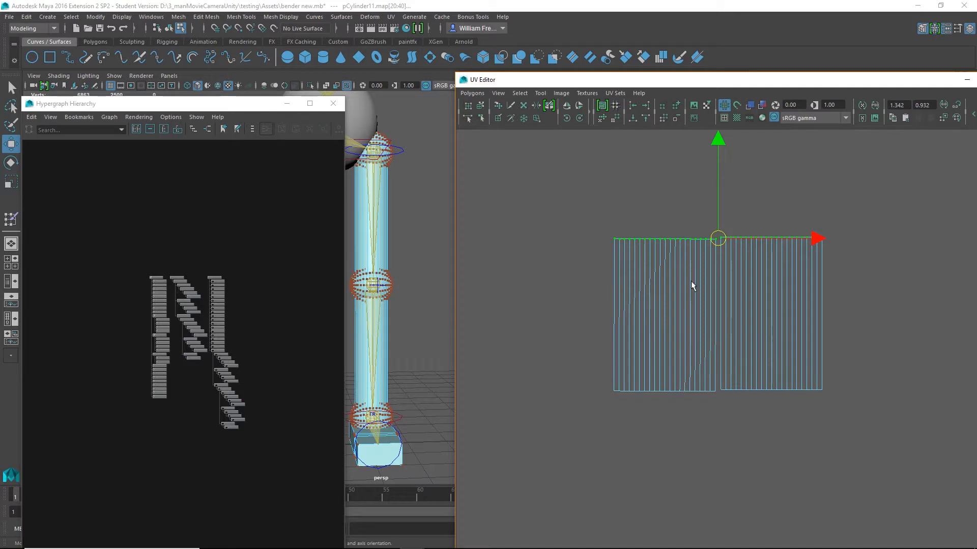
pyautogui.scroll(-4, 614, 267)
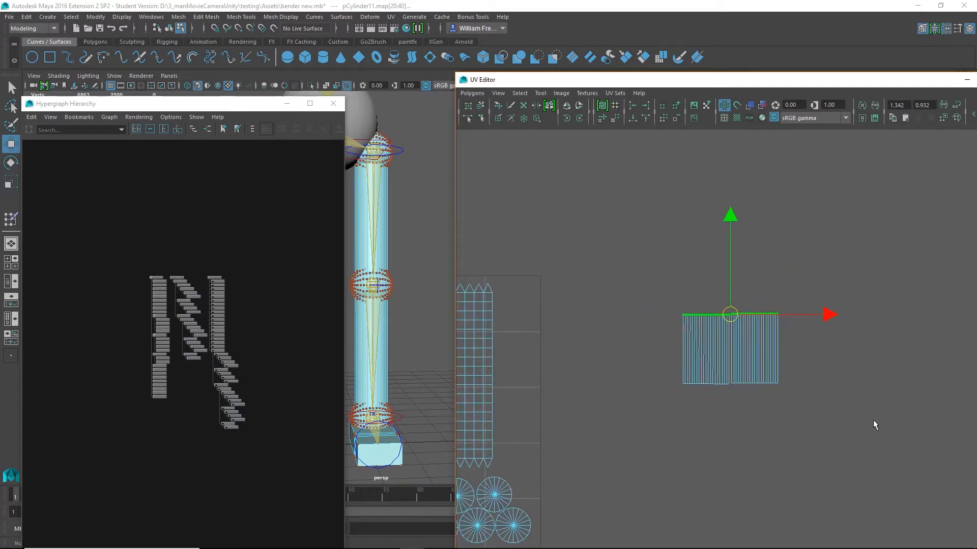
pyautogui.moveTo(614, 274); pyautogui.dragTo(836, 438)
# - Select the two vertically stacked striped shells and move them directly beside the aligned pair
pyautogui.keyDown('alt'); pyautogui.moveTo(825, 429); pyautogui.dragTo(687, 318, button='middle'); pyautogui.keyUp('alt')
pyautogui.scroll(-6, 808, 432)
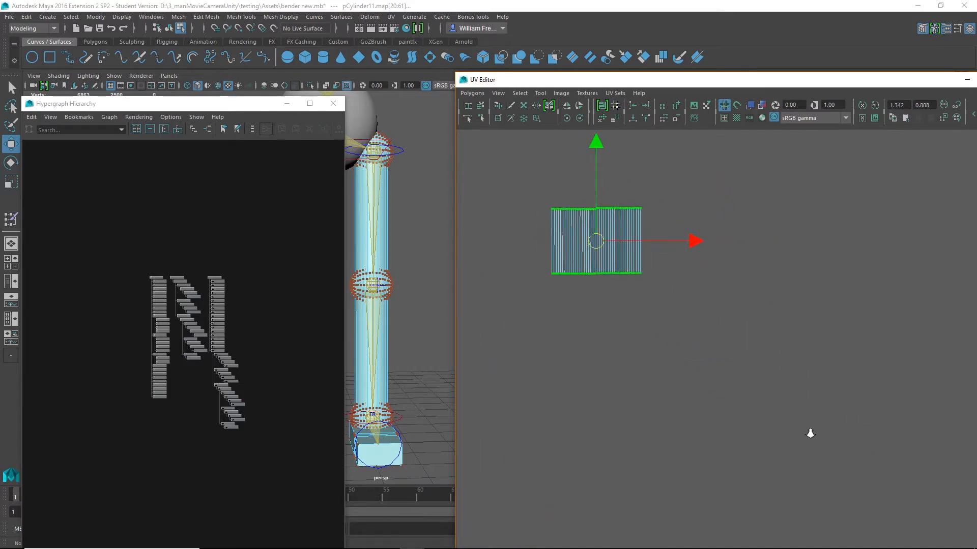
pyautogui.keyDown('alt'); pyautogui.moveTo(745, 423); pyautogui.dragTo(711, 356, button='middle'); pyautogui.keyUp('alt')
pyautogui.moveTo(719, 342); pyautogui.dragTo(803, 479)
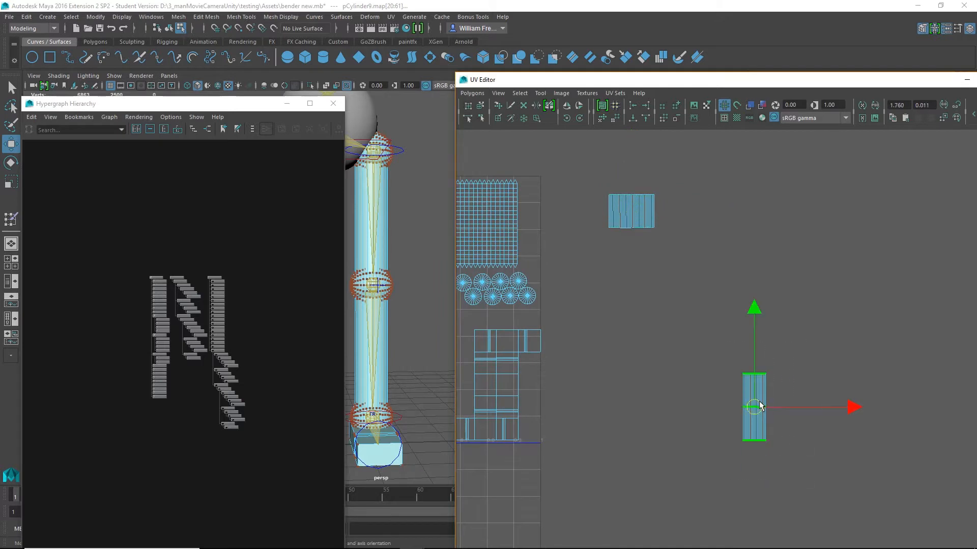
pyautogui.moveTo(758, 407); pyautogui.dragTo(642, 291)
pyautogui.keyDown('alt'); pyautogui.moveTo(588, 259); pyautogui.dragTo(610, 335, button='middle'); pyautogui.keyUp('alt')
# - Move the lower stacked shell to the end of the row and nudge the row's first shell to even the spacing
pyautogui.scroll(4, 728, 367)
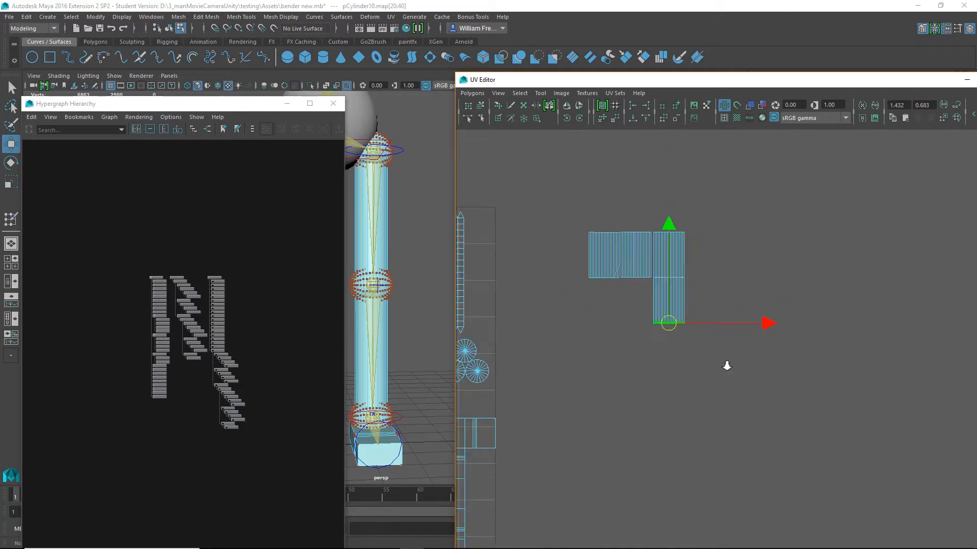
pyautogui.click(525, 94)
pyautogui.click(540, 130)
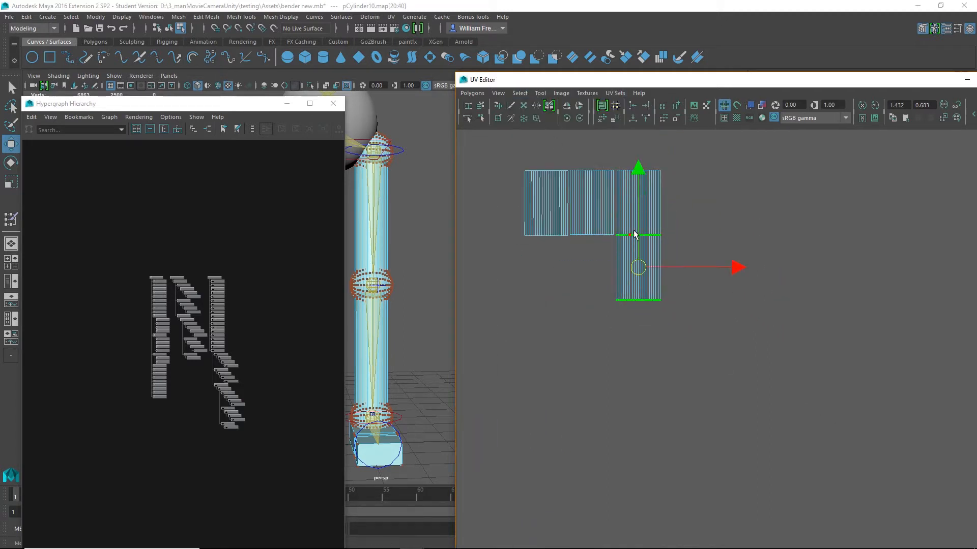
pyautogui.moveTo(638, 268); pyautogui.dragTo(683, 204)
pyautogui.click(535, 237)
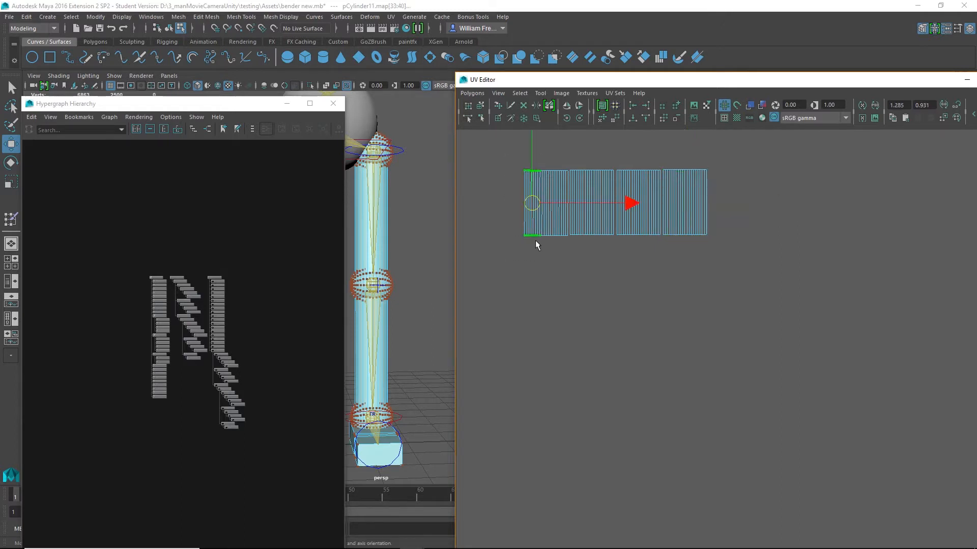
pyautogui.moveTo(642, 203); pyautogui.dragTo(641, 203)
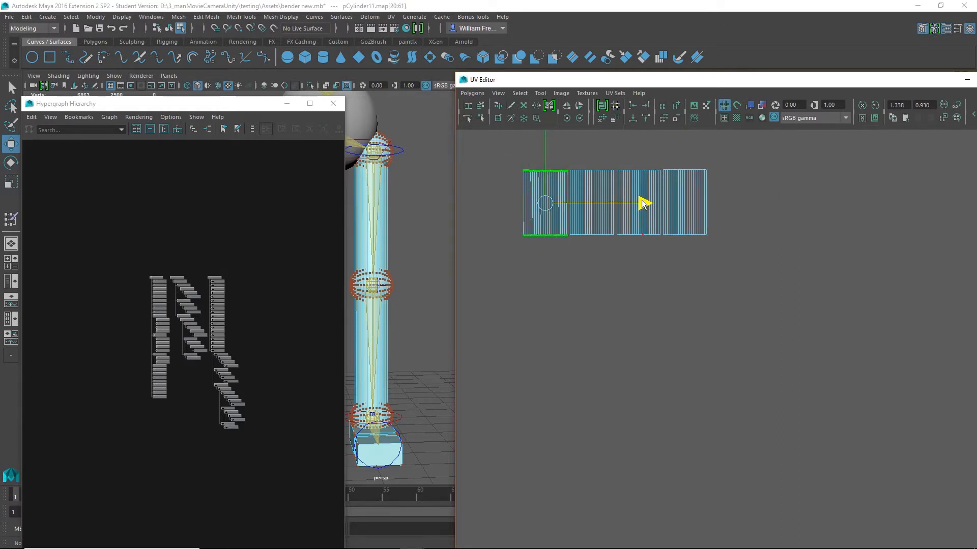
# - Select all four striped shells and scale them up uniformly to roughly the height of the sphere grid shells
pyautogui.moveTo(500, 148); pyautogui.dragTo(798, 307)
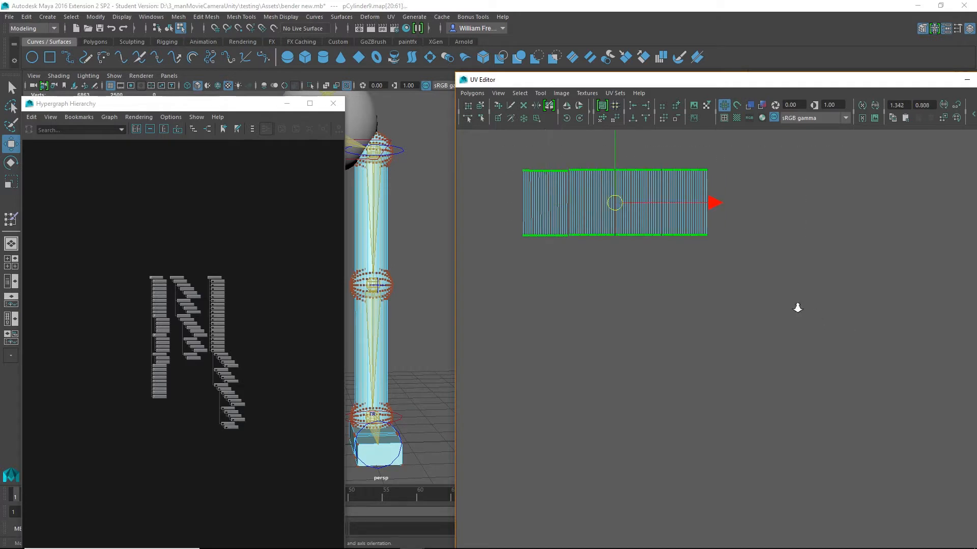
pyautogui.scroll(-2, 797, 307)
pyautogui.keyDown('alt'); pyautogui.moveTo(667, 272); pyautogui.dragTo(708, 414, button='middle'); pyautogui.keyUp('alt')
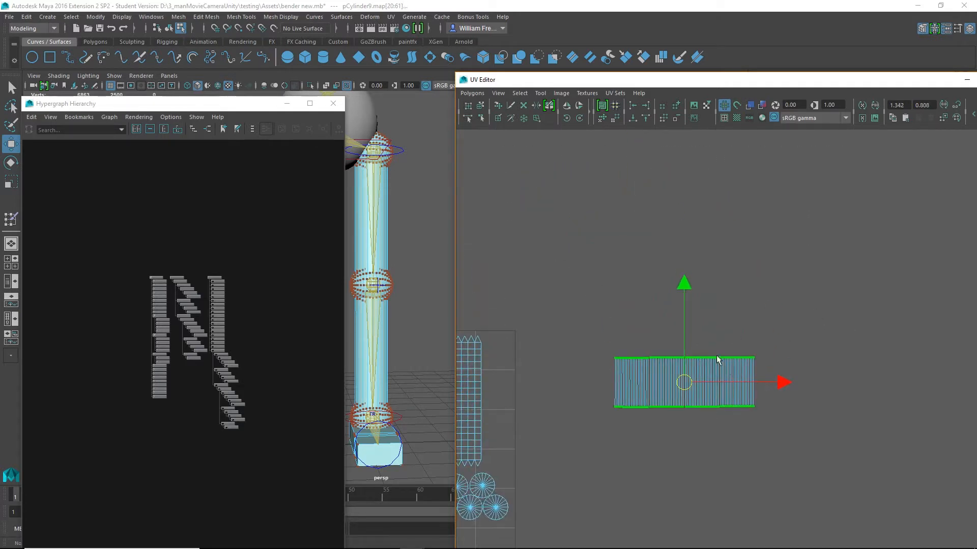
pyautogui.press('r')
pyautogui.scroll(-2, 680, 448)
pyautogui.keyDown('alt'); pyautogui.moveTo(642, 416); pyautogui.dragTo(650, 325, button='middle'); pyautogui.keyUp('alt')
pyautogui.moveTo(700, 282); pyautogui.dragTo(854, 227)
pyautogui.scroll(-2, 623, 381)
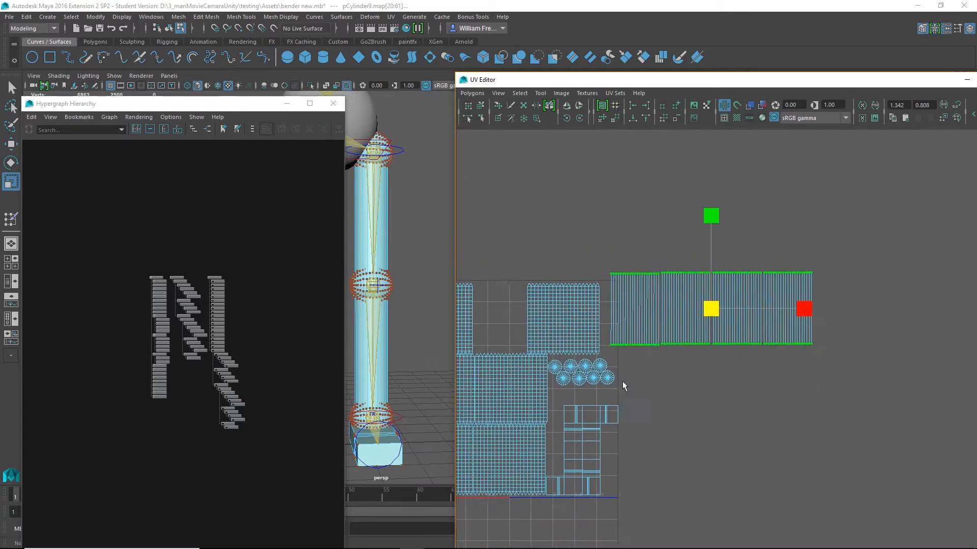
# - Move the enlarged row of striped shells clear of the UV square, beside the round cap shells
pyautogui.keyDown('alt'); pyautogui.moveTo(687, 384); pyautogui.dragTo(790, 338, button='middle'); pyautogui.keyUp('alt')
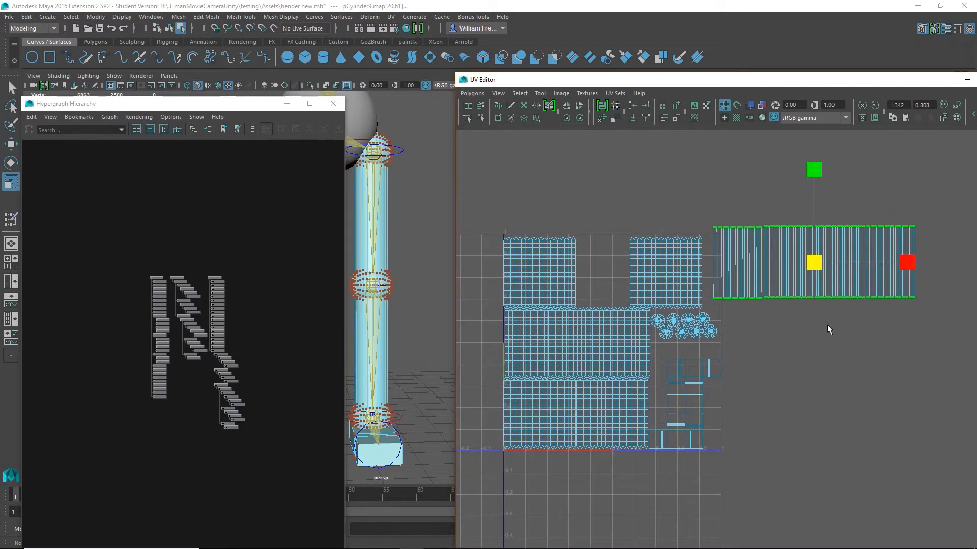
pyautogui.press('w')
pyautogui.moveTo(816, 265); pyautogui.dragTo(840, 342)
pyautogui.keyDown('alt'); pyautogui.moveTo(840, 343); pyautogui.dragTo(792, 298, button='middle'); pyautogui.keyUp('alt')
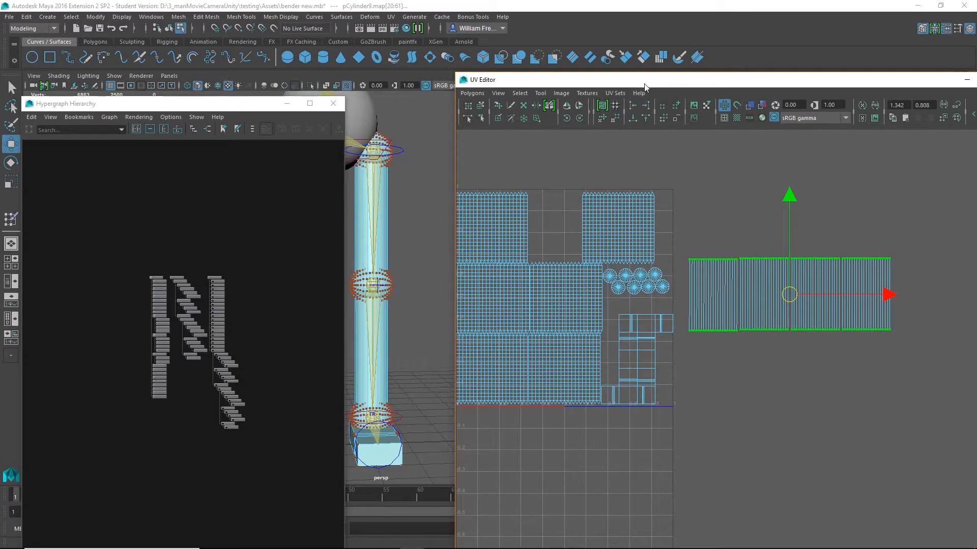
# - Move the UV editor off the perspective view and select the upper-leg cylinder as a whole object
pyautogui.moveTo(644, 84); pyautogui.dragTo(638, 285)
pyautogui.keyDown('alt'); pyautogui.moveTo(435, 240); pyautogui.dragTo(386, 235); pyautogui.keyUp('alt')
pyautogui.keyDown('alt'); pyautogui.moveTo(386, 235); pyautogui.dragTo(522, 203, button='middle'); pyautogui.keyUp('alt')
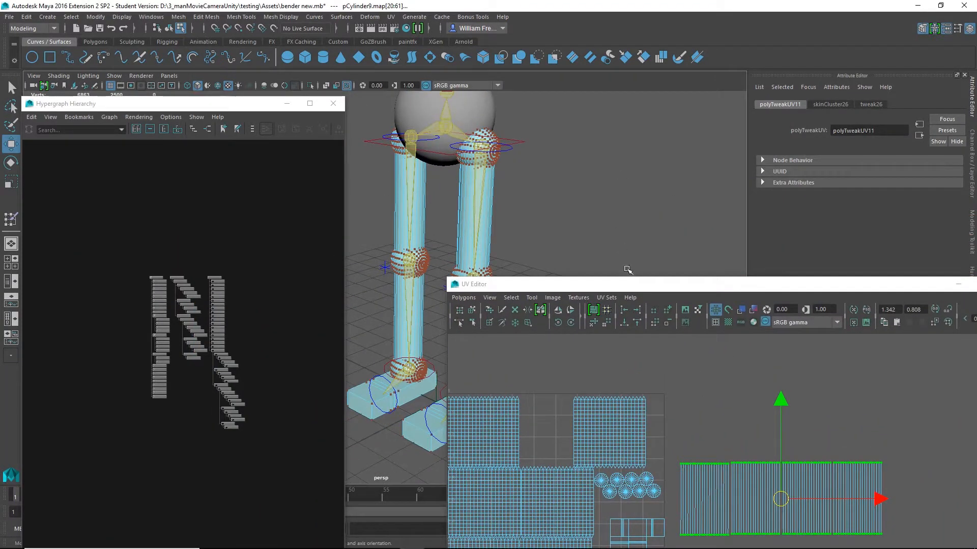
pyautogui.moveTo(488, 221)
pyautogui.mouseDown(button='right')
pyautogui.moveTo(491, 252)
pyautogui.moveTo(524, 209)
pyautogui.moveTo(489, 203)
pyautogui.moveTo(495, 247)
pyautogui.moveTo(493, 237)
pyautogui.mouseUp(button='right')
pyautogui.click(492, 234)
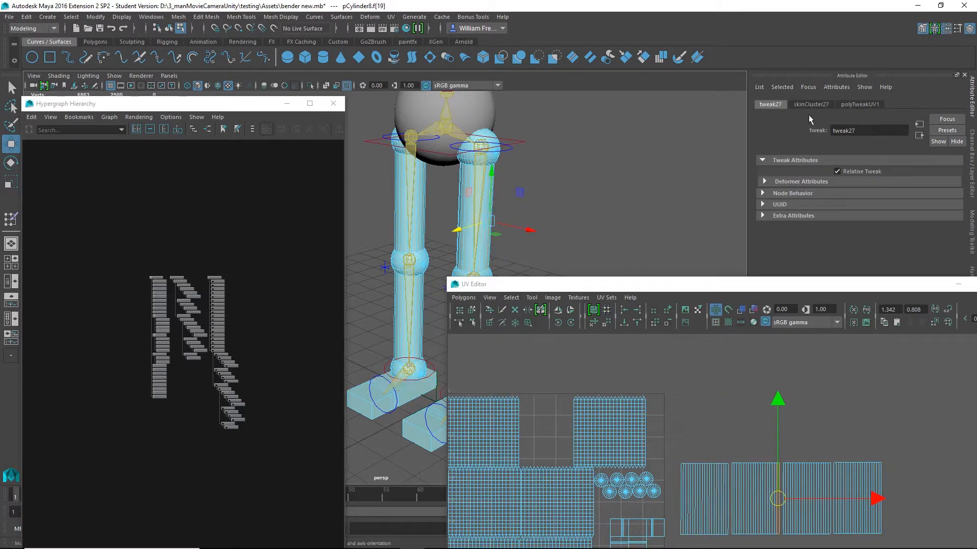
pyautogui.moveTo(562, 179); pyautogui.dragTo(580, 177, button='right')
pyautogui.click(580, 176)
pyautogui.click(488, 217)
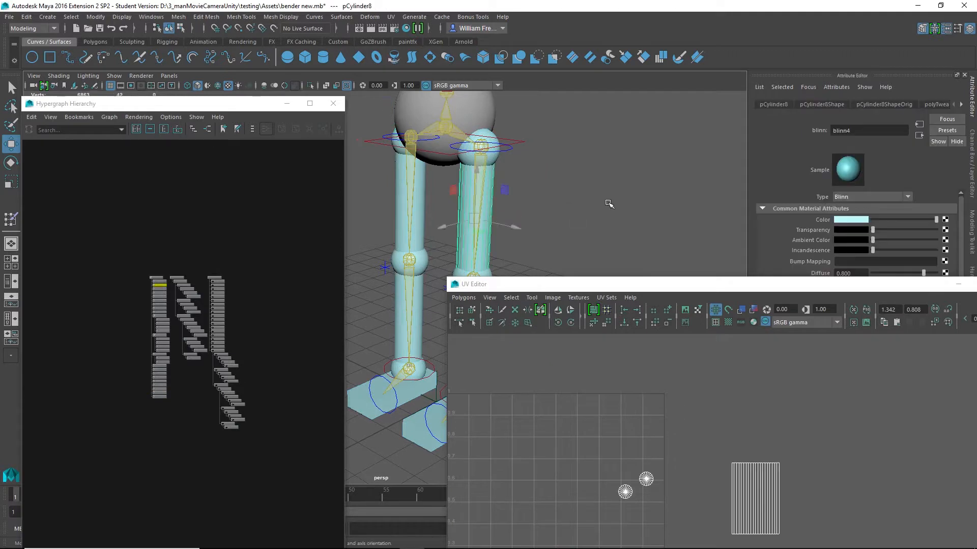
# - Connect a Checker texture to the Color of the leg's blinn4 material
pyautogui.click(961, 104)
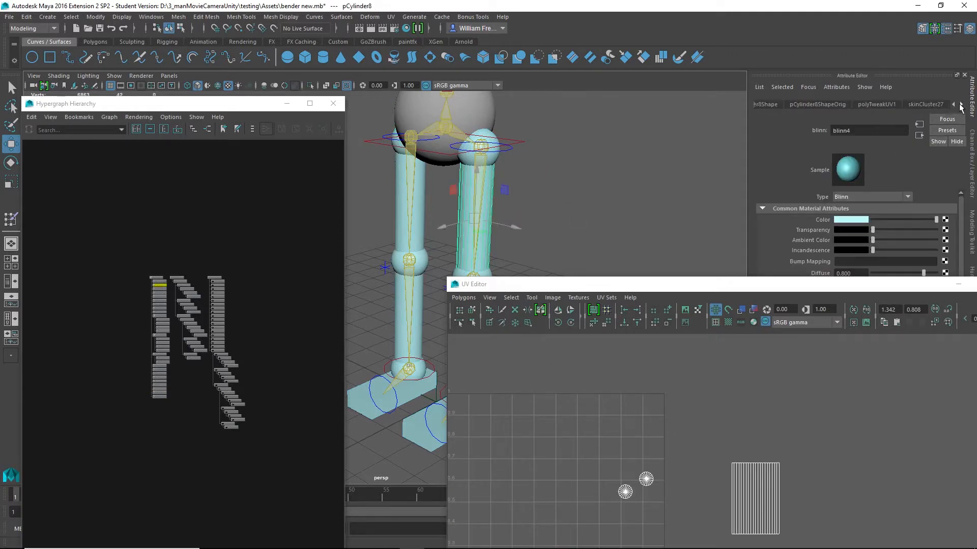
pyautogui.click(961, 105)
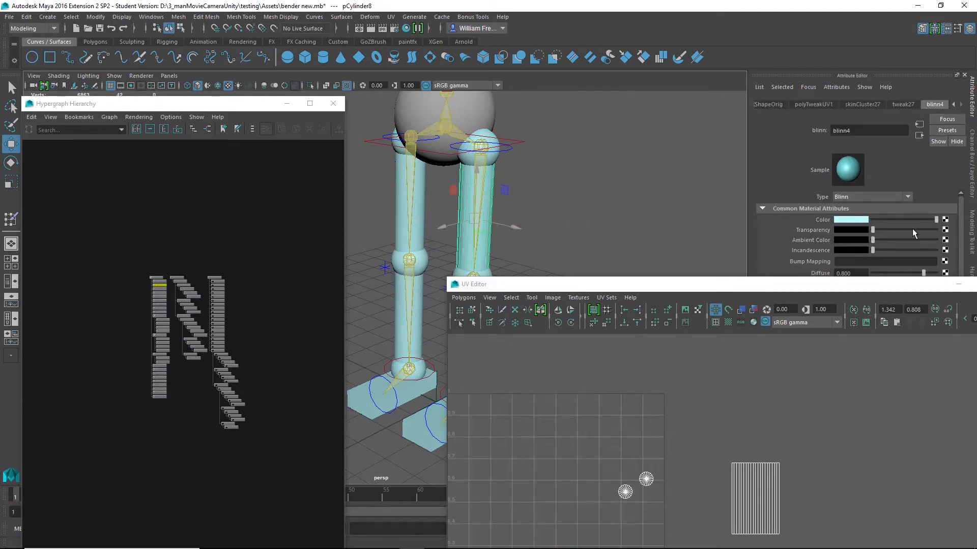
pyautogui.click(945, 219)
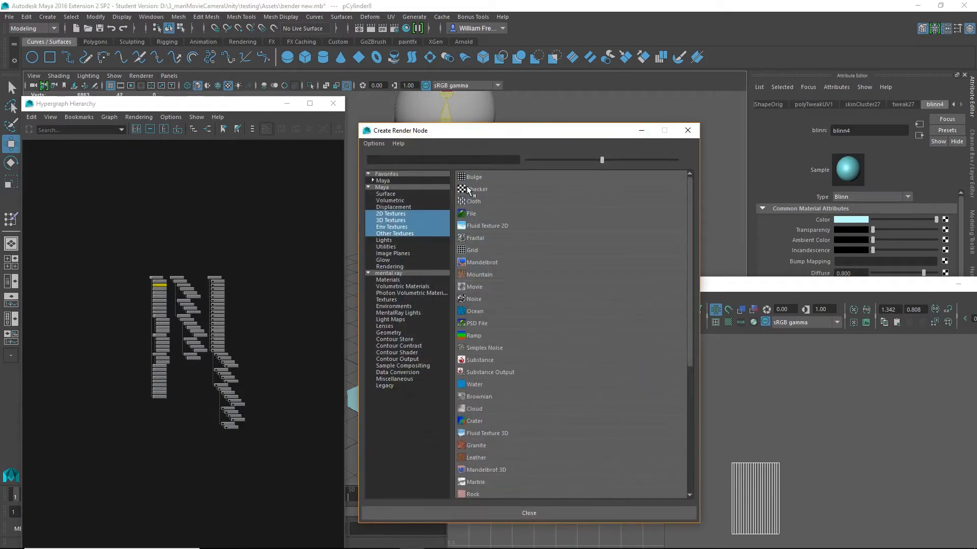
pyautogui.click(476, 190)
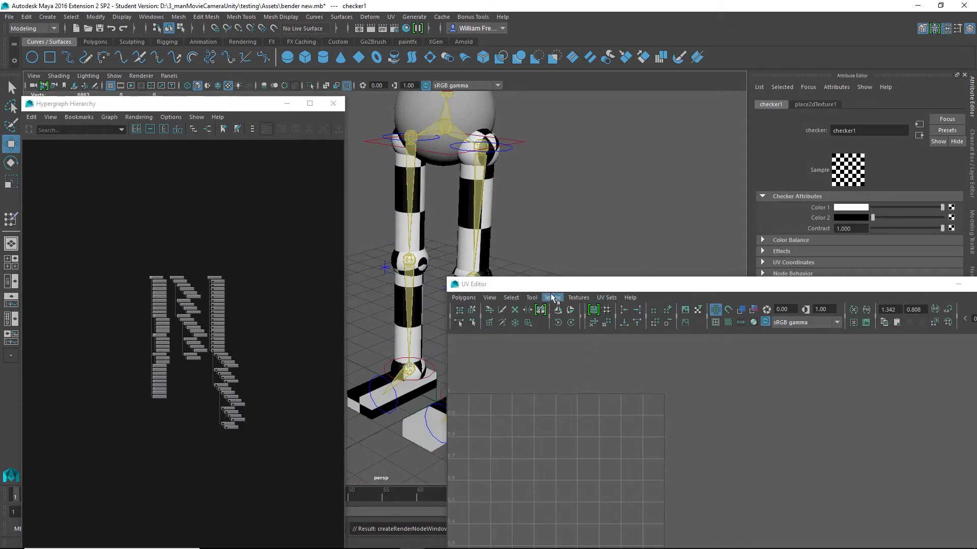
# - Arrange the UV editor beside the perspective view so both checkered legs and the UV square can be seen together
pyautogui.moveTo(552, 285); pyautogui.dragTo(753, 245)
pyautogui.moveTo(519, 405)
pyautogui.keyDown('alt'); pyautogui.mouseDown()
pyautogui.moveTo(605, 375)
pyautogui.moveTo(388, 399)
pyautogui.moveTo(547, 398)
pyautogui.moveTo(531, 395)
pyautogui.mouseUp(); pyautogui.keyUp('alt')
pyautogui.moveTo(766, 246); pyautogui.dragTo(668, 91)
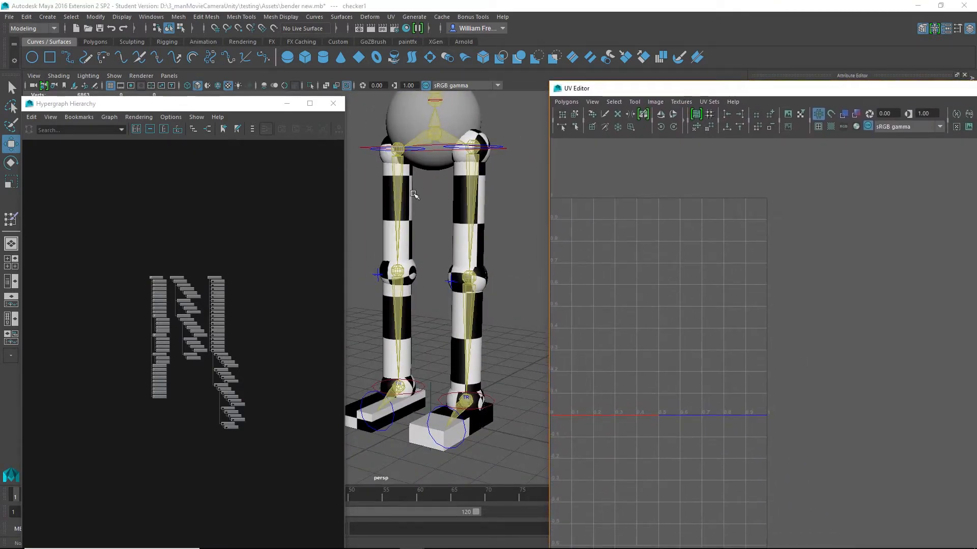
# - Select every sphere, cylinder and foot piece of both legs together so that all their UV shells are shown
pyautogui.click(456, 162)
pyautogui.keyDown('shift'); pyautogui.click(454, 198); pyautogui.keyUp('shift')
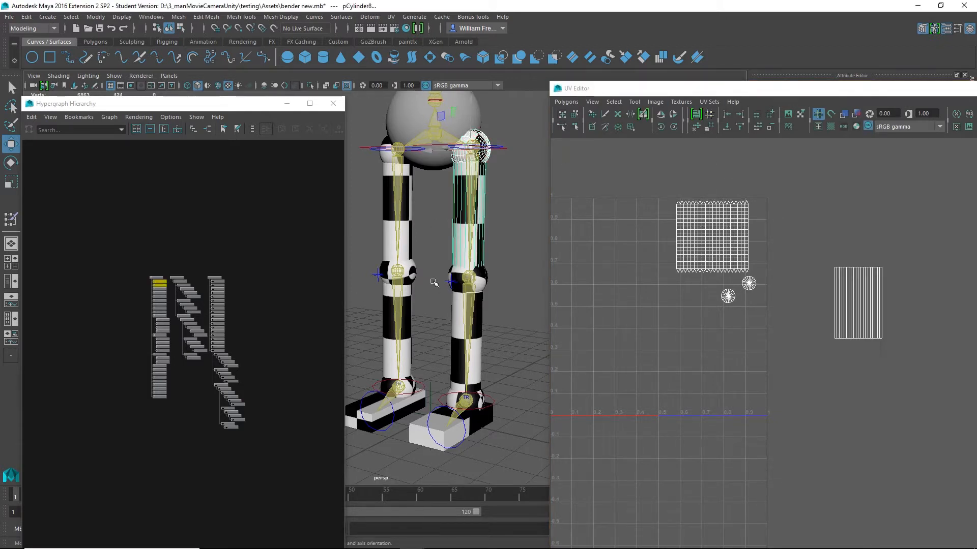
pyautogui.keyDown('shift'); pyautogui.click(455, 318); pyautogui.keyUp('shift')
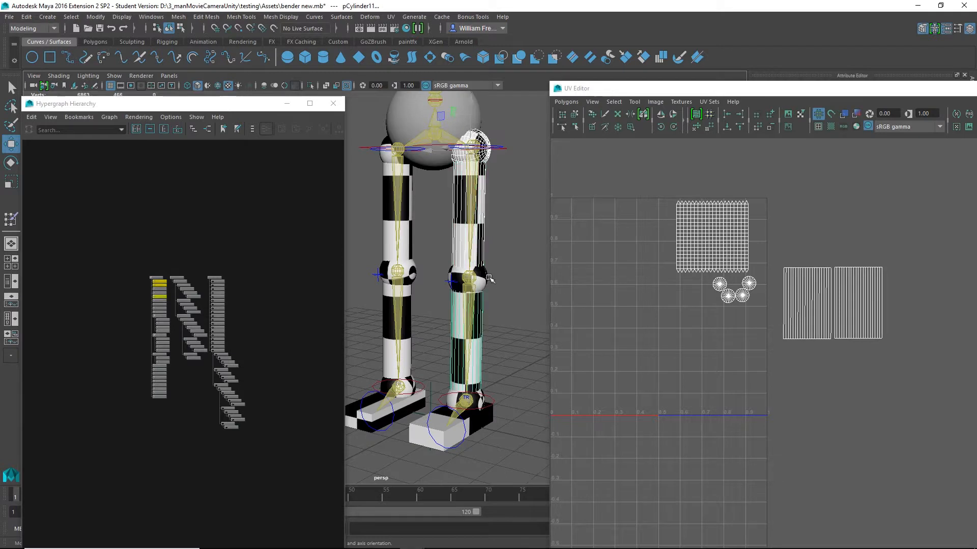
pyautogui.keyDown('shift'); pyautogui.click(485, 274); pyautogui.keyUp('shift')
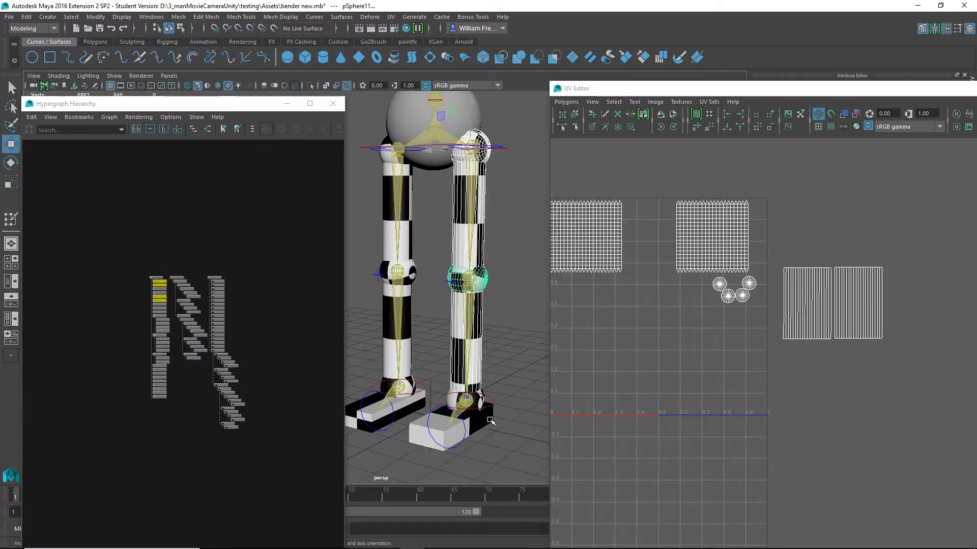
pyautogui.keyDown('shift'); pyautogui.click(460, 420); pyautogui.keyUp('shift')
pyautogui.keyDown('shift'); pyautogui.click(456, 402); pyautogui.keyUp('shift')
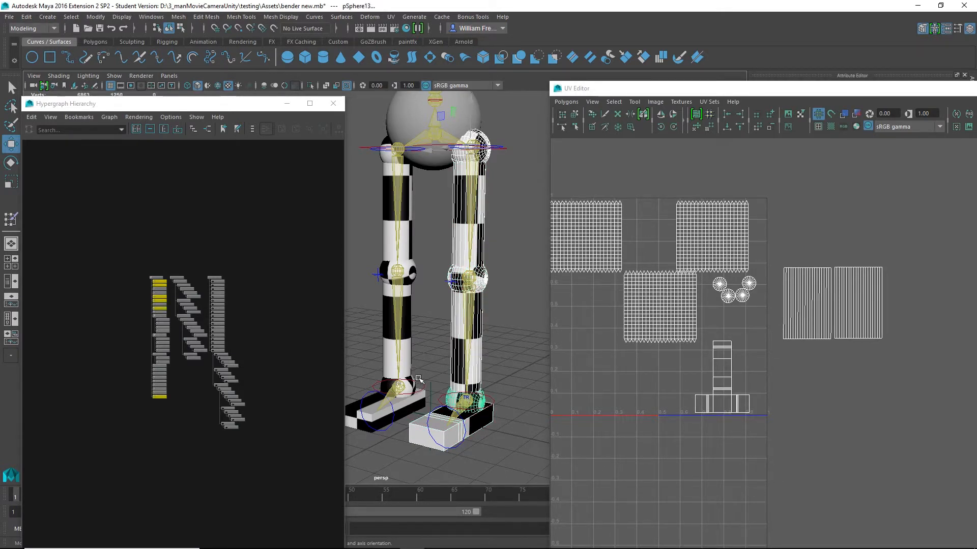
pyautogui.keyDown('shift'); pyautogui.click(407, 362); pyautogui.keyUp('shift')
pyautogui.keyDown('shift'); pyautogui.click(402, 409); pyautogui.keyUp('shift')
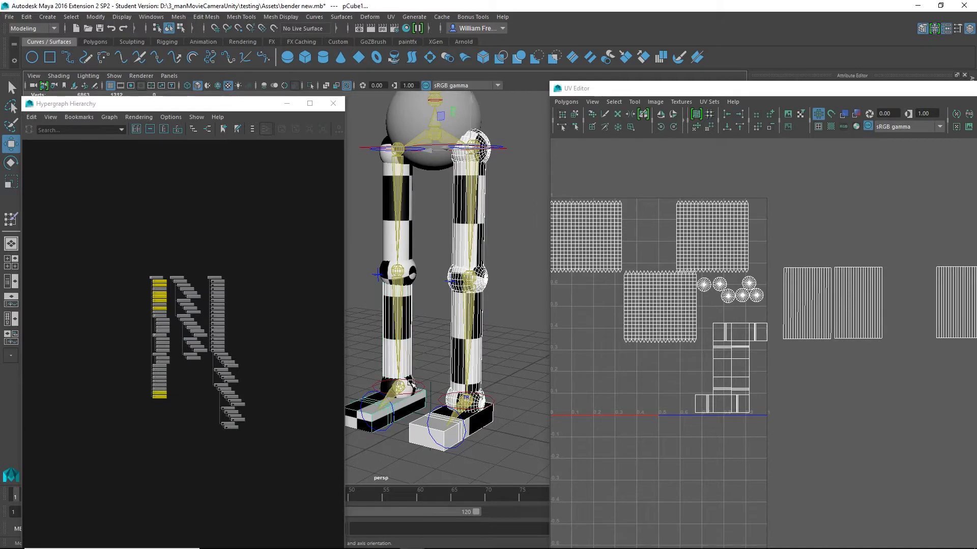
pyautogui.keyDown('shift'); pyautogui.click(409, 385); pyautogui.keyUp('shift')
pyautogui.keyDown('shift'); pyautogui.click(413, 273); pyautogui.keyUp('shift')
pyautogui.keyDown('shift'); pyautogui.click(383, 182); pyautogui.keyUp('shift')
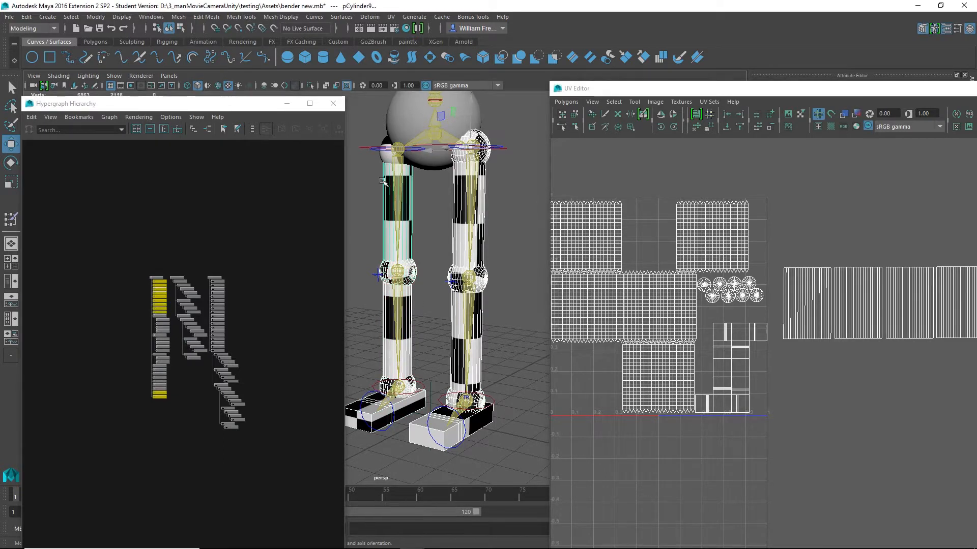
pyautogui.keyDown('shift'); pyautogui.click(400, 160); pyautogui.keyUp('shift')
# - Select the hip sphere's whole square UV shell in the upper row and move it horizontally against the neighbouring sphere shell
pyautogui.keyDown('alt'); pyautogui.moveTo(719, 386); pyautogui.dragTo(784, 449, button='middle'); pyautogui.keyUp('alt')
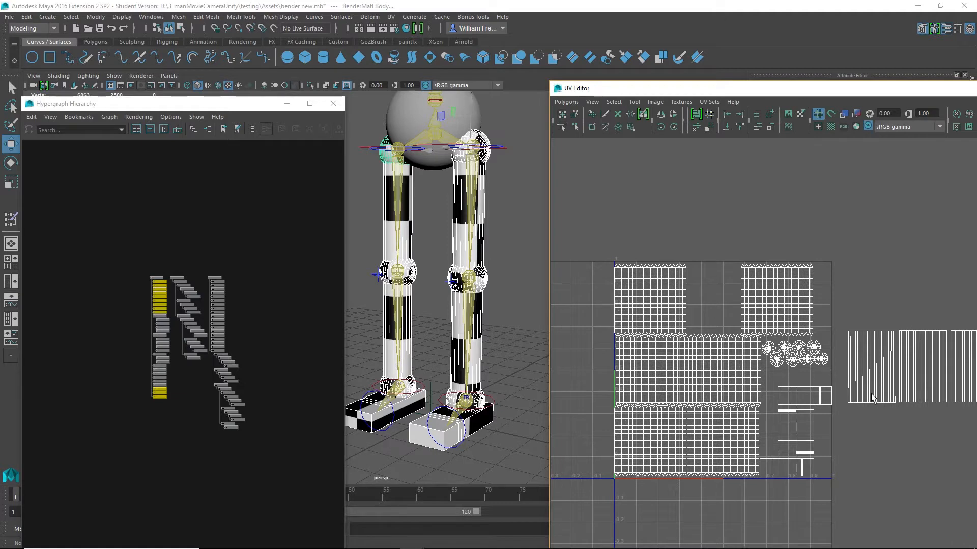
pyautogui.keyDown('alt'); pyautogui.moveTo(872, 398); pyautogui.dragTo(811, 412, button='middle'); pyautogui.keyUp('alt')
pyautogui.moveTo(692, 304); pyautogui.dragTo(731, 304, button='right')
pyautogui.moveTo(781, 261); pyautogui.dragTo(703, 313)
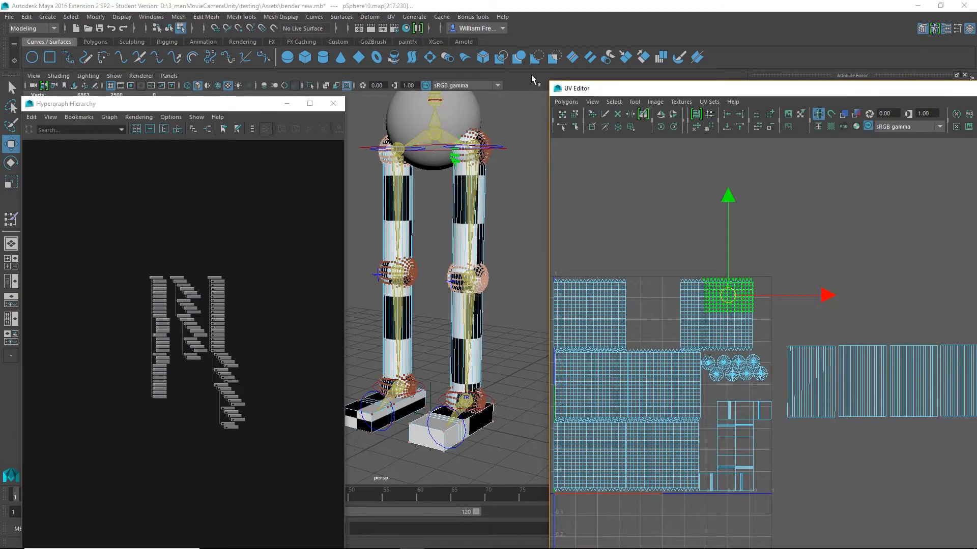
pyautogui.click(614, 102)
pyautogui.click(584, 136)
pyautogui.scroll(3, 762, 271)
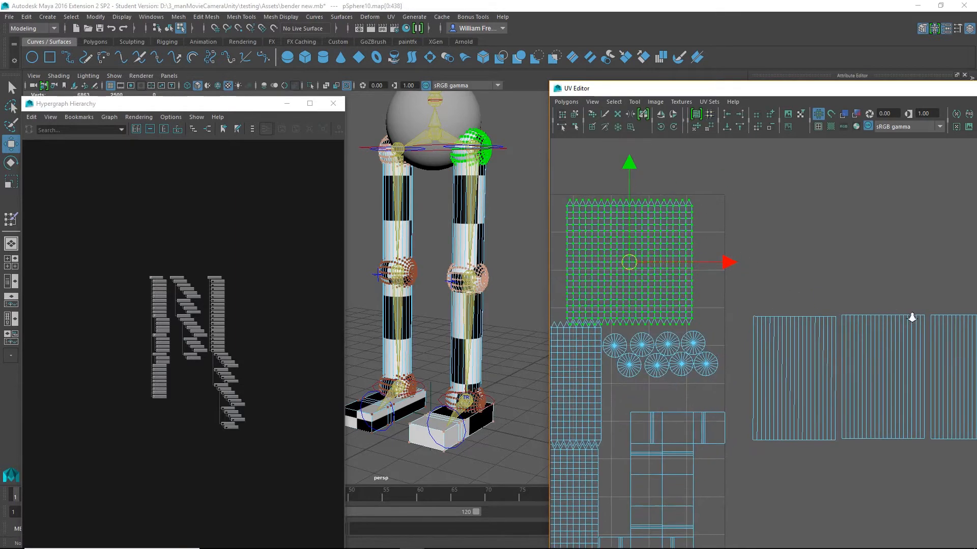
pyautogui.keyDown('alt'); pyautogui.moveTo(740, 286); pyautogui.dragTo(901, 287, button='middle'); pyautogui.keyUp('alt')
pyautogui.moveTo(886, 264); pyautogui.dragTo(795, 268)
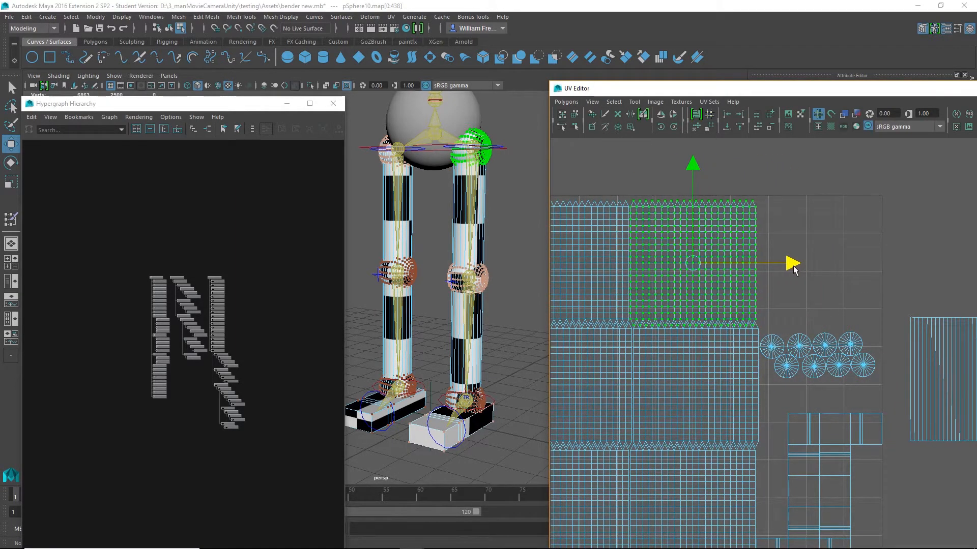
# - Select all six square sphere shells, scale them down uniformly and place them as a block above the UV square
pyautogui.scroll(-3, 829, 379)
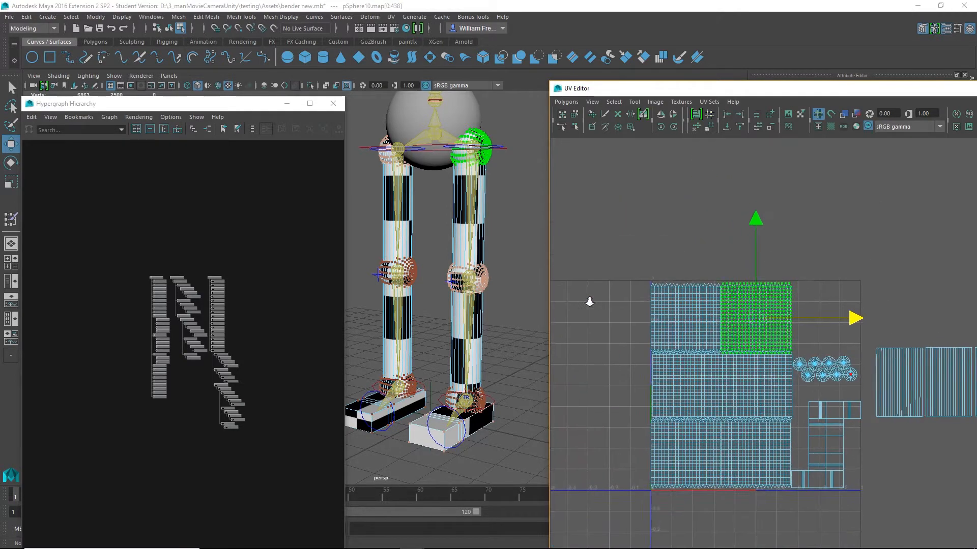
pyautogui.moveTo(605, 227); pyautogui.dragTo(775, 547)
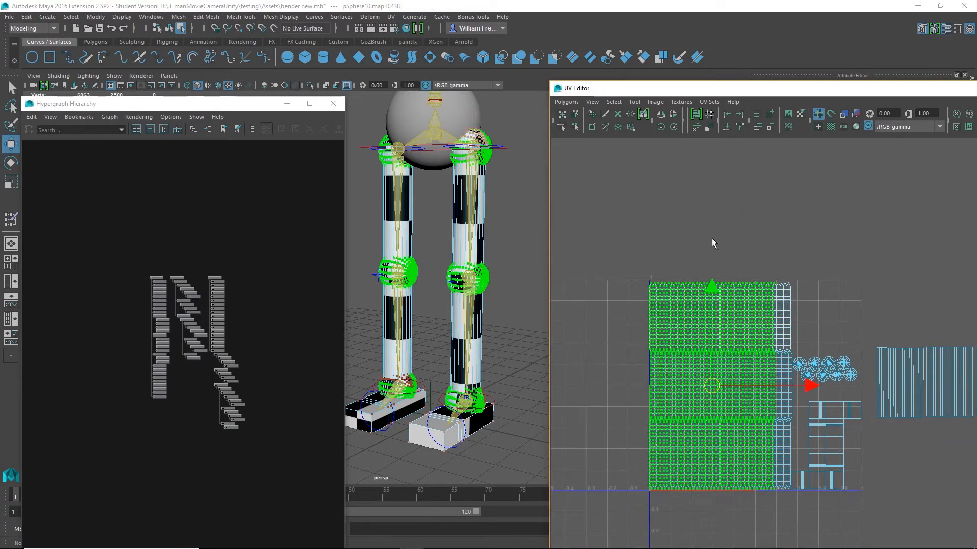
pyautogui.click(614, 102)
pyautogui.click(637, 144)
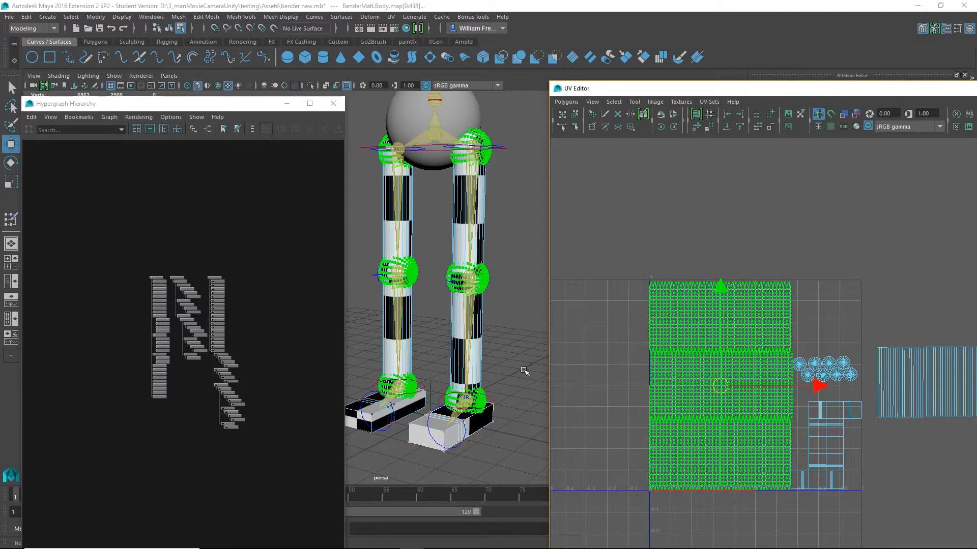
pyautogui.press('r')
pyautogui.moveTo(725, 393); pyautogui.dragTo(683, 393)
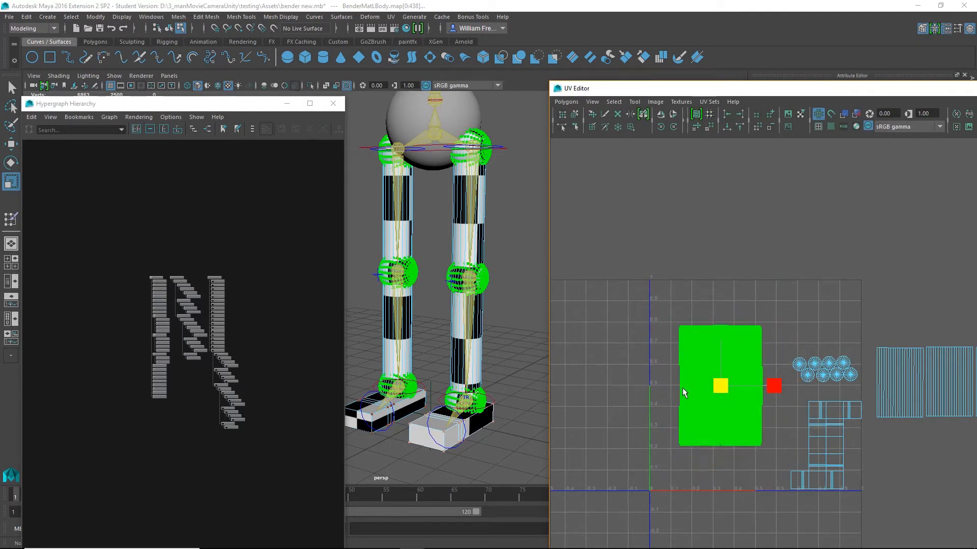
pyautogui.press('w')
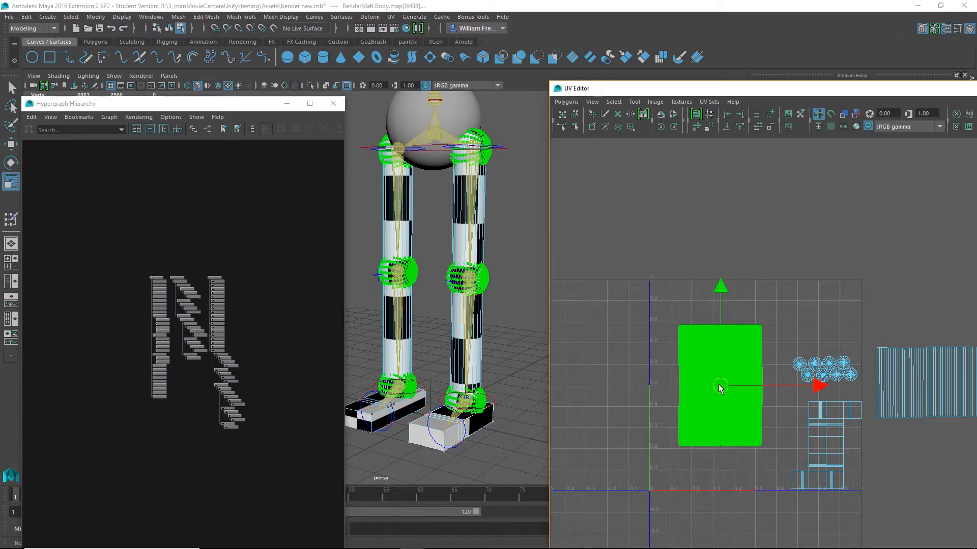
pyautogui.moveTo(720, 387); pyautogui.dragTo(737, 206)
# - Select the first striped cylinder shell in the row beside the UV square and rotate it slightly until its edges are straight
pyautogui.keyDown('alt'); pyautogui.moveTo(870, 321); pyautogui.dragTo(721, 244, button='middle'); pyautogui.keyUp('alt')
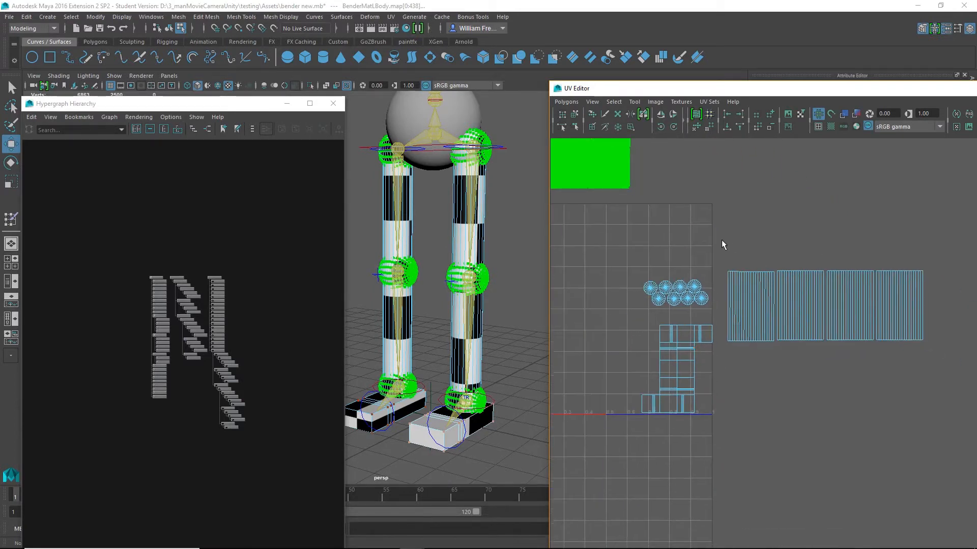
pyautogui.moveTo(765, 362); pyautogui.dragTo(772, 378)
pyautogui.scroll(5, 785, 319)
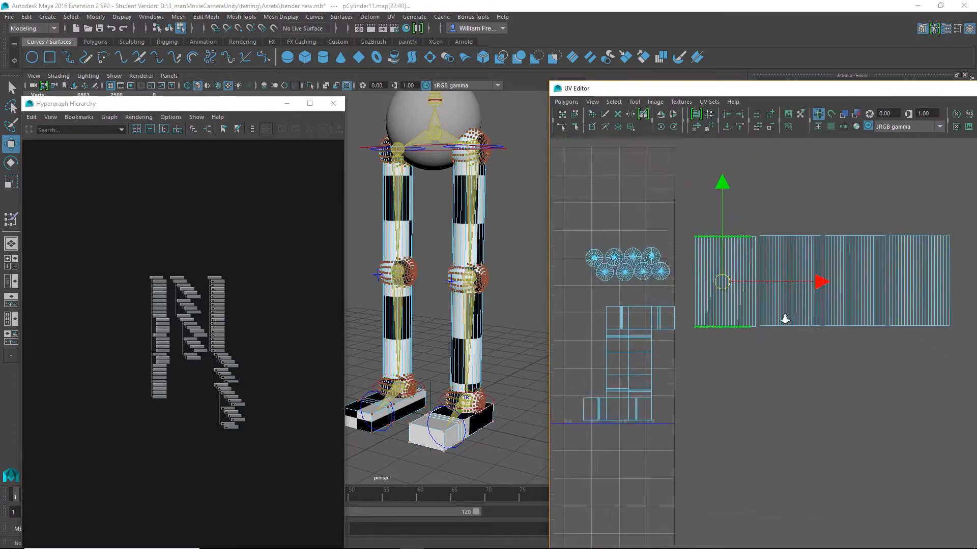
pyautogui.keyDown('alt'); pyautogui.moveTo(721, 291); pyautogui.dragTo(773, 449, button='middle'); pyautogui.keyUp('alt')
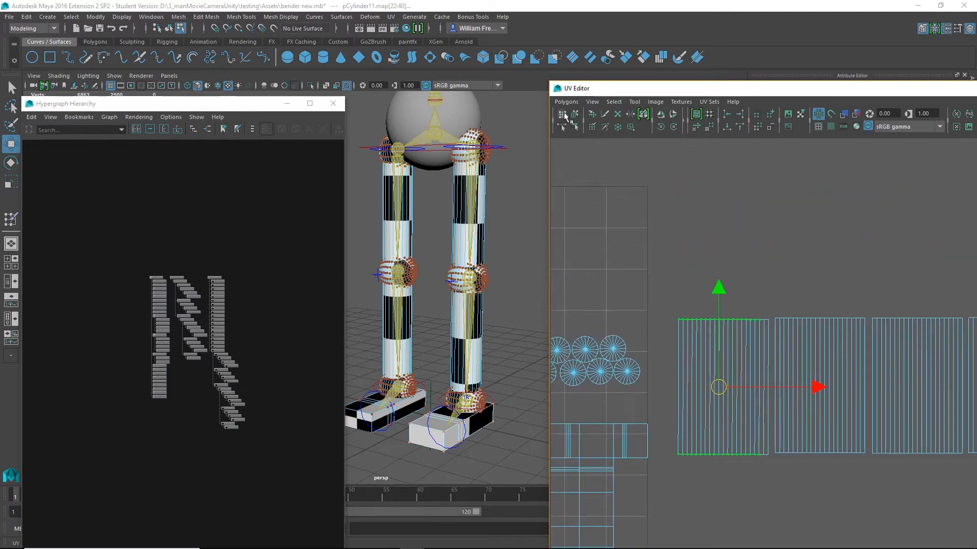
pyautogui.click(614, 101)
pyautogui.click(719, 222)
pyautogui.scroll(3, 830, 377)
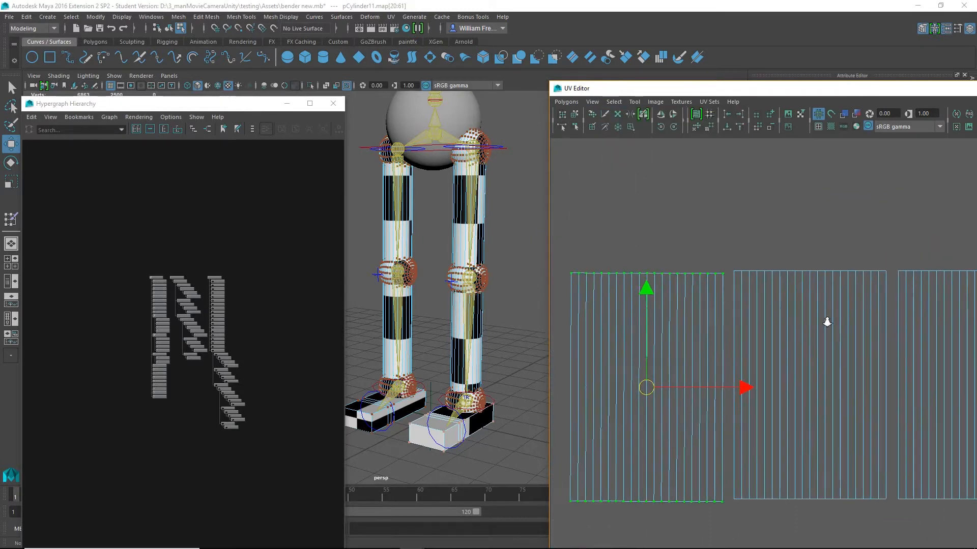
pyautogui.press('e')
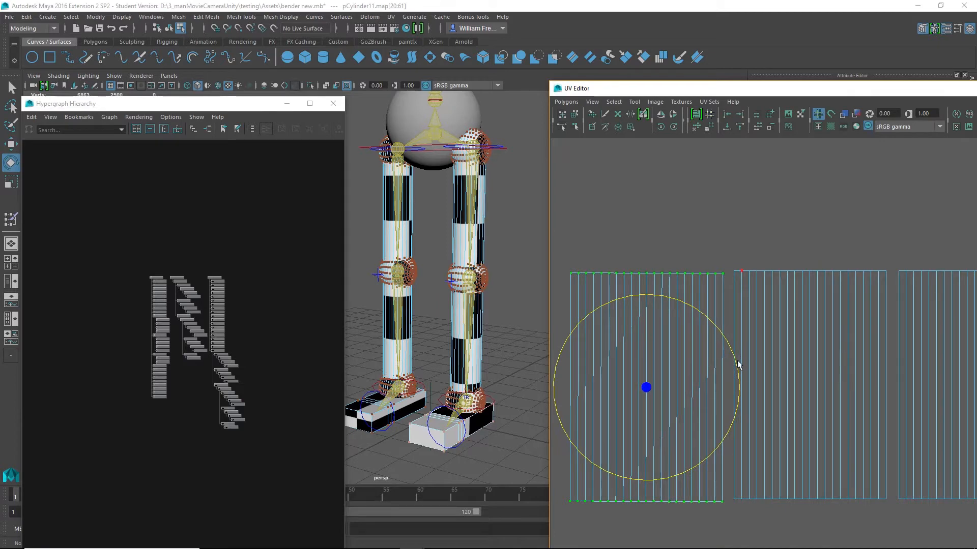
pyautogui.moveTo(739, 365)
pyautogui.mouseDown()
pyautogui.moveTo(762, 347)
pyautogui.moveTo(919, 370)
pyautogui.moveTo(966, 346)
pyautogui.moveTo(975, 303)
pyautogui.mouseUp()
pyautogui.press('w')
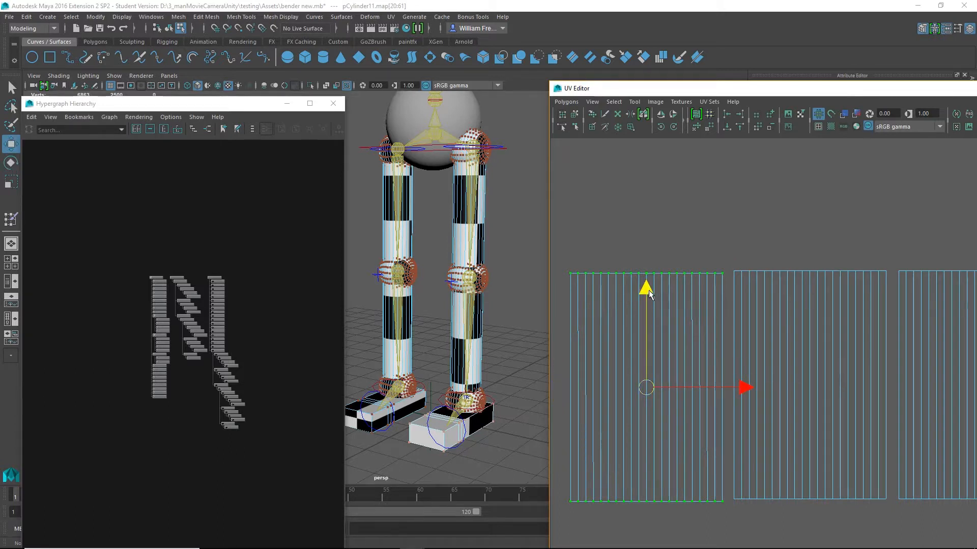
# - Nudge the straightened striped shell up so that its edges line up with the neighbouring shells
pyautogui.moveTo(649, 290); pyautogui.dragTo(657, 289)
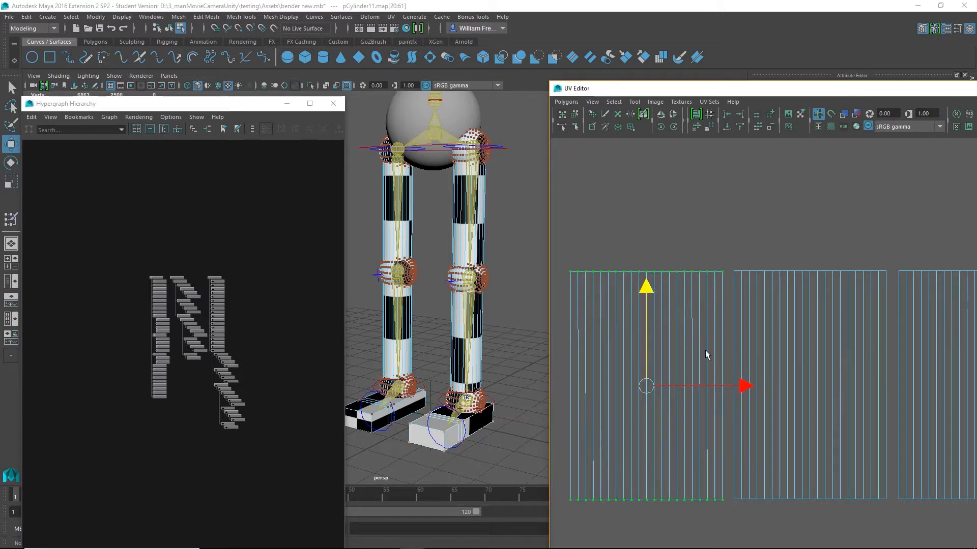
pyautogui.moveTo(742, 384); pyautogui.dragTo(743, 375)
pyautogui.moveTo(649, 294); pyautogui.dragTo(657, 289)
# - Select the first two striped shells as complete shells and shift them closer to the third one
pyautogui.scroll(-3, 838, 376)
pyautogui.keyDown('alt'); pyautogui.moveTo(706, 338); pyautogui.dragTo(671, 290, button='middle'); pyautogui.keyUp('alt')
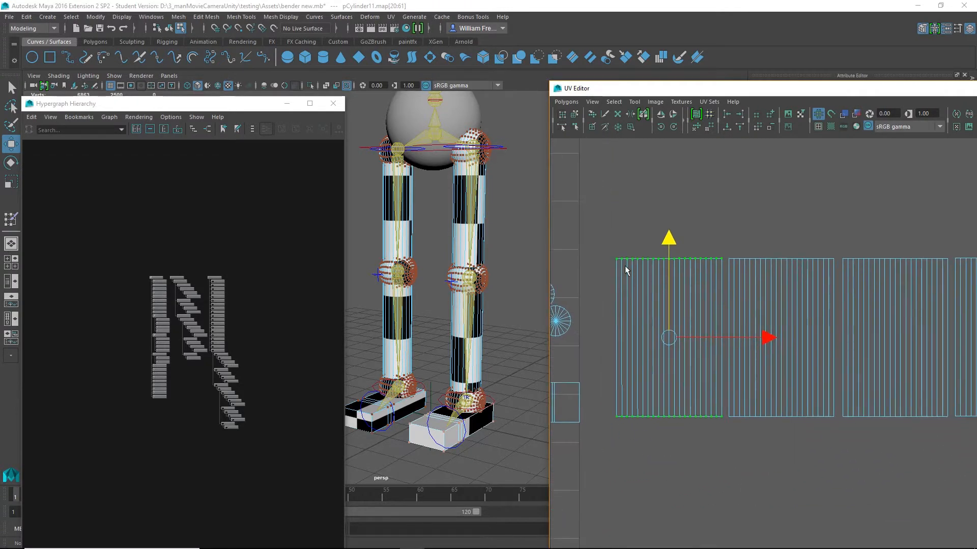
pyautogui.moveTo(605, 241); pyautogui.dragTo(835, 501)
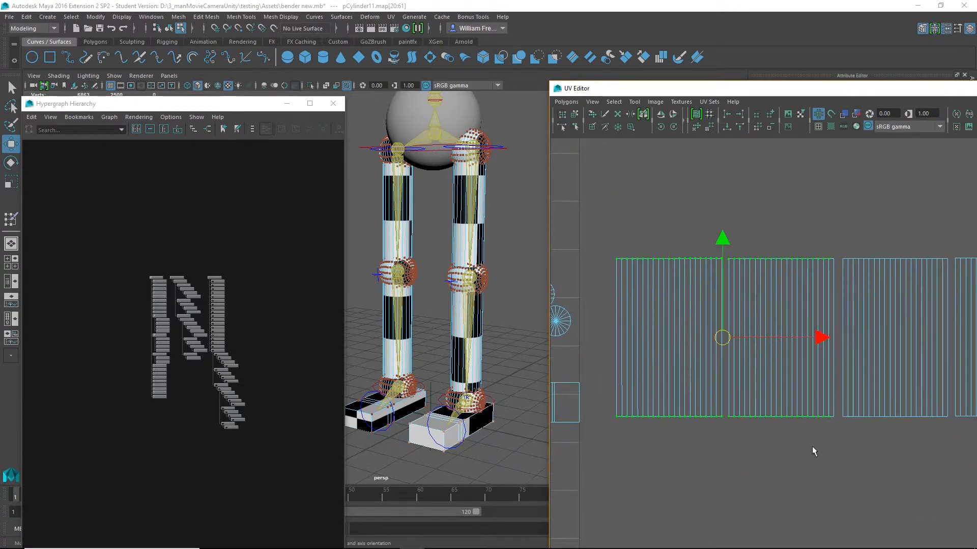
pyautogui.keyDown('alt'); pyautogui.moveTo(813, 451); pyautogui.dragTo(736, 468, button='middle'); pyautogui.keyUp('alt')
pyautogui.moveTo(750, 366); pyautogui.dragTo(750, 362)
pyautogui.hotkey('ctrl', 'z')
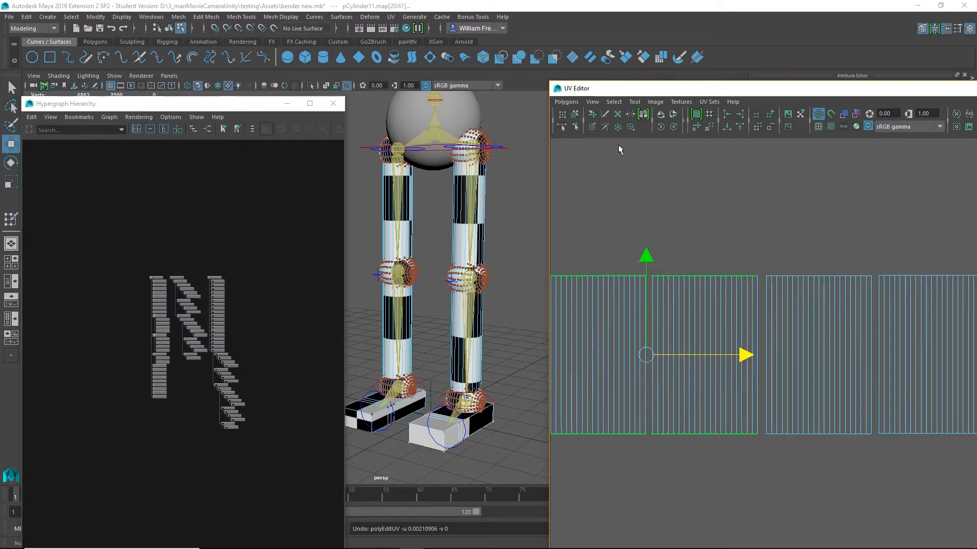
pyautogui.click(614, 102)
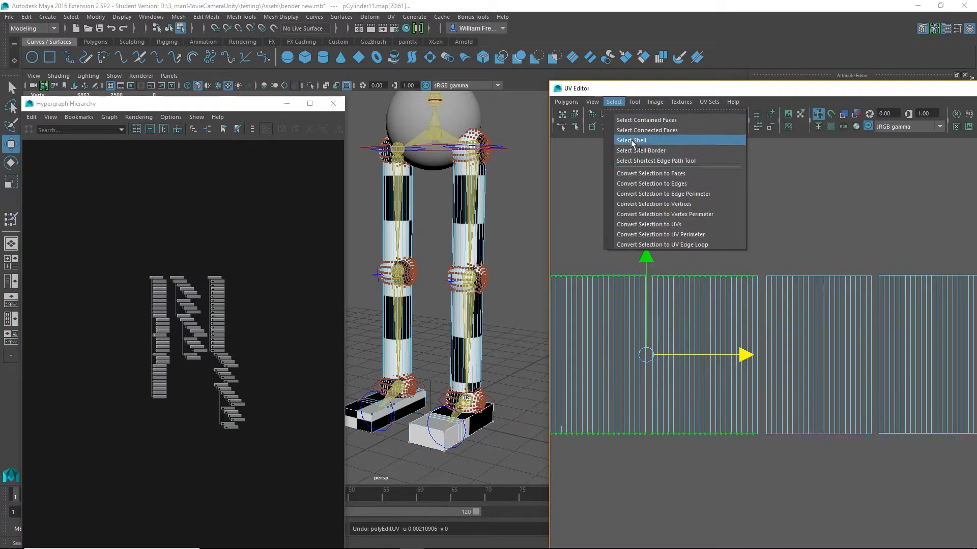
pyautogui.click(631, 141)
pyautogui.moveTo(744, 357); pyautogui.dragTo(748, 358)
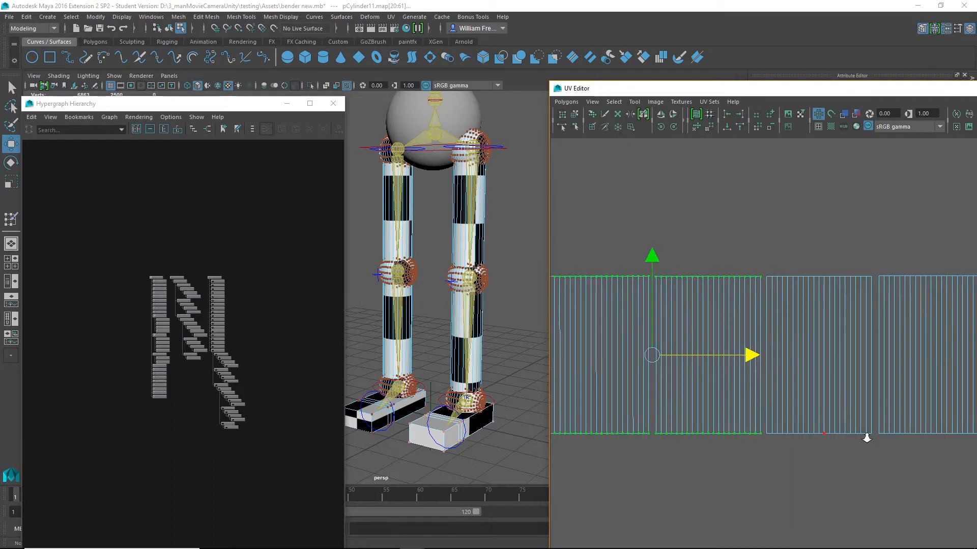
# - Select the first three striped shells and nudge them horizontally towards the fourth to even out the gap
pyautogui.scroll(-2, 839, 422)
pyautogui.moveTo(611, 282); pyautogui.dragTo(863, 502)
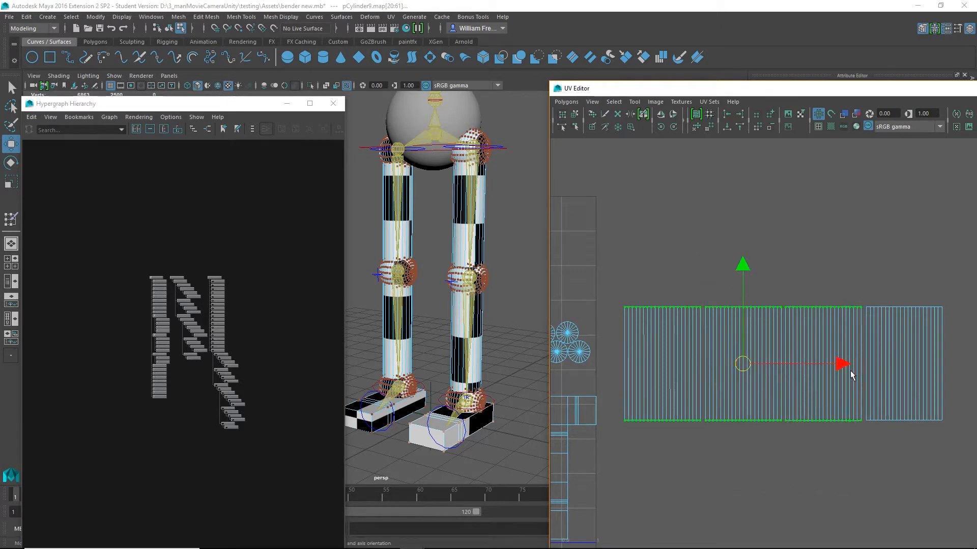
pyautogui.moveTo(838, 368); pyautogui.dragTo(839, 368)
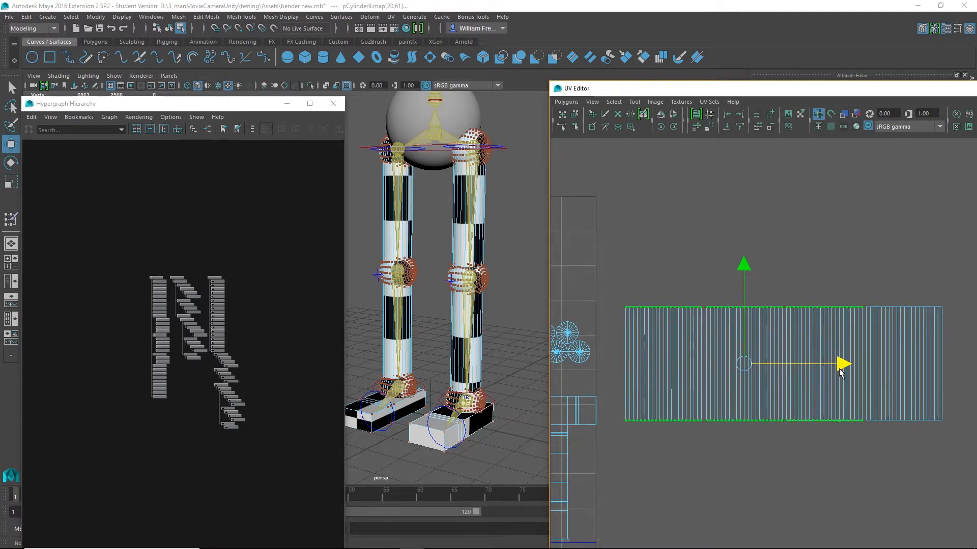
# - Move the last two striped shells directly beneath the first two and align them into a compact two-by-two block
pyautogui.keyDown('alt'); pyautogui.moveTo(889, 451); pyautogui.dragTo(700, 403, button='right'); pyautogui.keyUp('alt')
pyautogui.keyDown('alt'); pyautogui.moveTo(745, 406); pyautogui.dragTo(850, 392, button='middle'); pyautogui.keyUp('alt')
pyautogui.keyDown('alt'); pyautogui.moveTo(850, 393); pyautogui.dragTo(776, 402, button='right'); pyautogui.keyUp('alt')
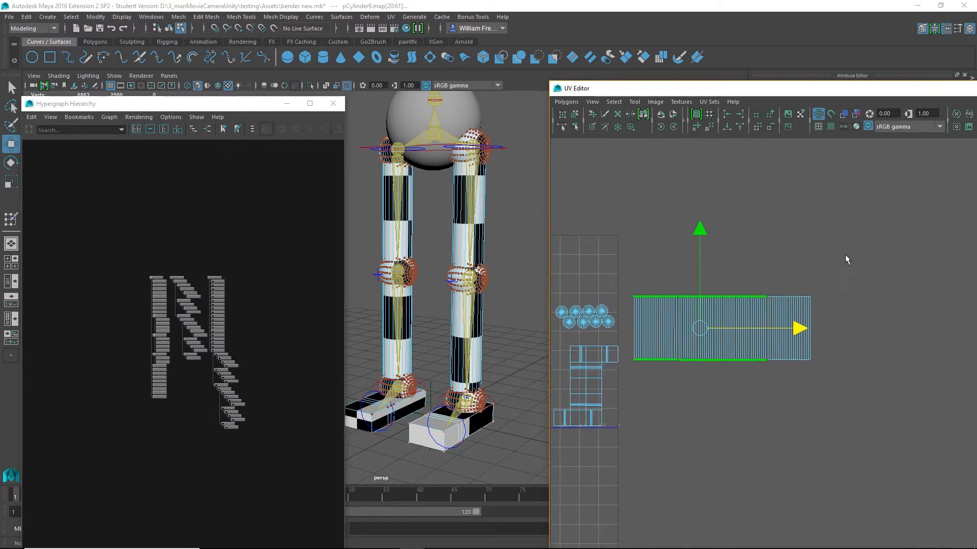
pyautogui.moveTo(846, 255); pyautogui.dragTo(737, 414)
pyautogui.click(614, 102)
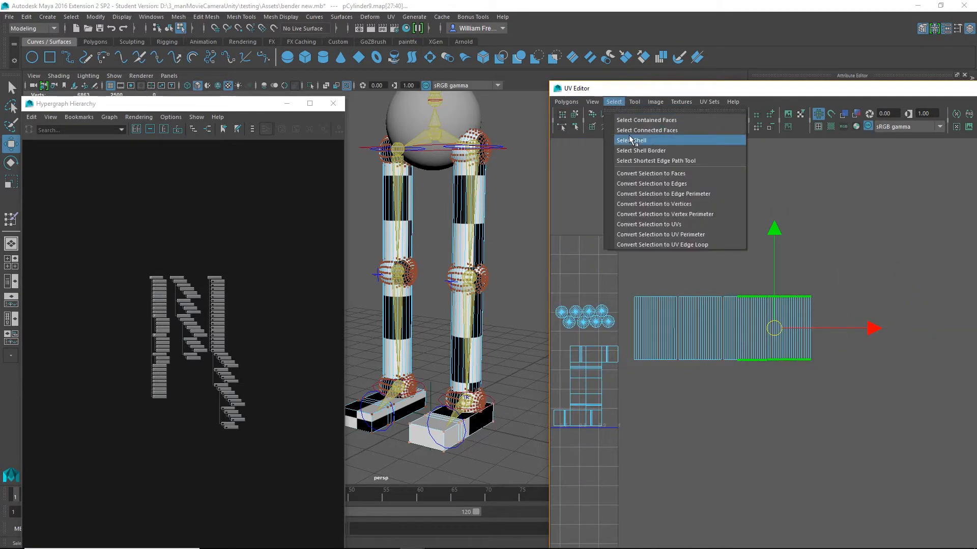
pyautogui.click(630, 140)
pyautogui.moveTo(766, 325); pyautogui.dragTo(682, 401)
pyautogui.keyDown('alt'); pyautogui.moveTo(647, 377); pyautogui.dragTo(725, 394, button='right'); pyautogui.keyUp('alt')
pyautogui.keyDown('alt'); pyautogui.moveTo(724, 393); pyautogui.dragTo(804, 343, button='middle'); pyautogui.keyUp('alt')
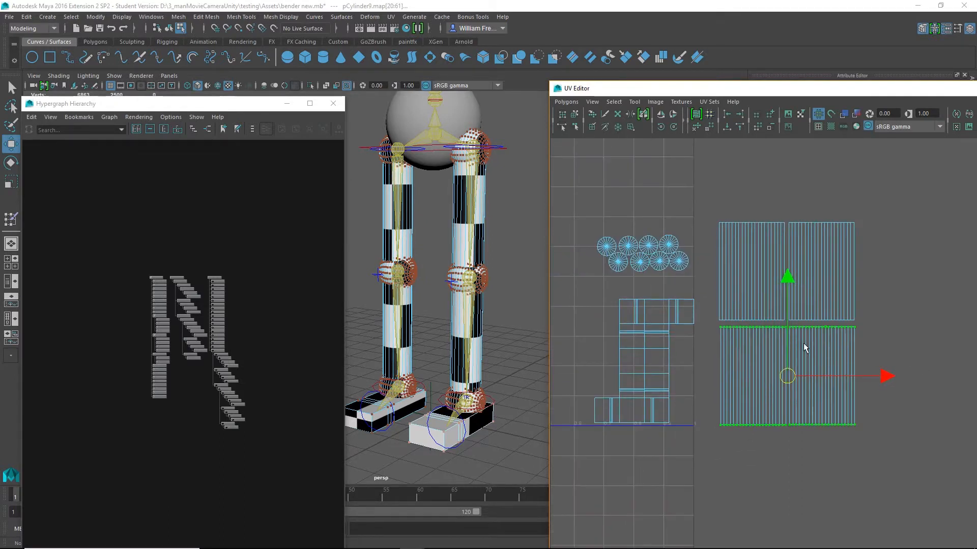
pyautogui.moveTo(783, 284); pyautogui.dragTo(787, 277)
pyautogui.moveTo(885, 374); pyautogui.dragTo(882, 372)
# - Select the block of four striped shells and move it horizontally into the UV square, near its left edge
pyautogui.keyDown('alt'); pyautogui.moveTo(900, 427); pyautogui.dragTo(829, 396, button='right'); pyautogui.keyUp('alt')
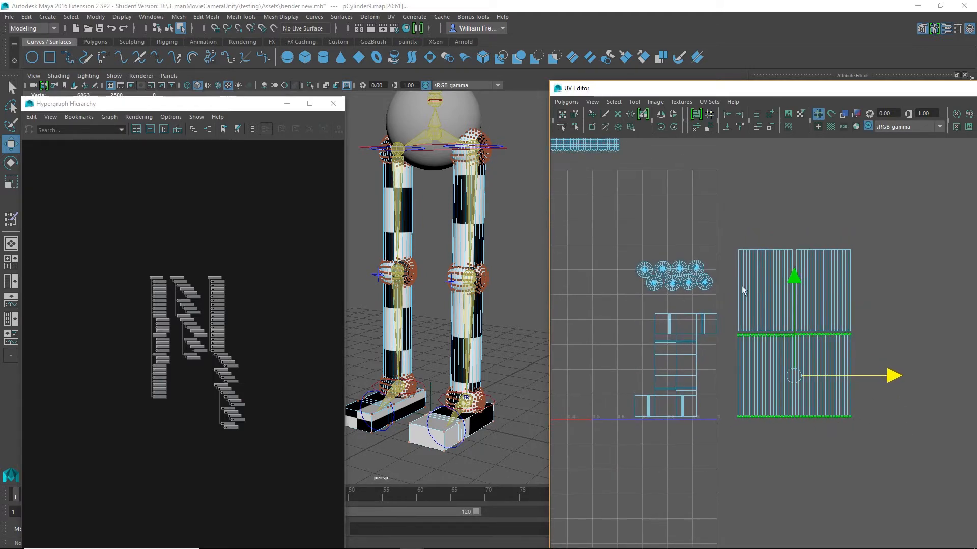
pyautogui.moveTo(727, 217); pyautogui.dragTo(903, 529)
pyautogui.keyDown('alt'); pyautogui.moveTo(882, 440); pyautogui.dragTo(845, 351, button='right'); pyautogui.keyUp('alt')
pyautogui.keyDown('alt'); pyautogui.moveTo(865, 355); pyautogui.dragTo(869, 426, button='middle'); pyautogui.keyUp('alt')
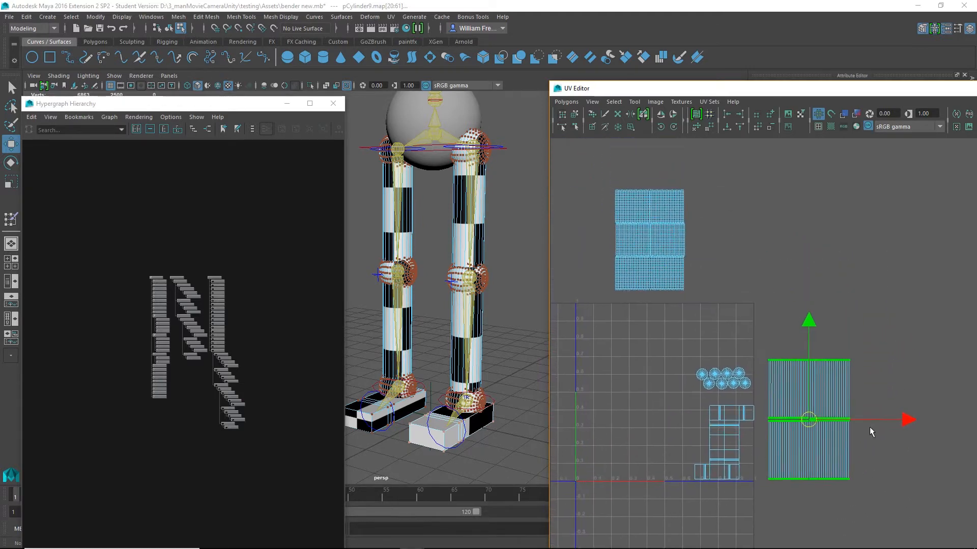
pyautogui.moveTo(896, 418); pyautogui.dragTo(723, 415)
pyautogui.keyDown('alt'); pyautogui.moveTo(722, 415); pyautogui.dragTo(748, 347, button='middle'); pyautogui.keyUp('alt')
pyautogui.keyDown('alt'); pyautogui.moveTo(640, 259); pyautogui.dragTo(722, 322, button='right'); pyautogui.keyUp('alt')
pyautogui.keyDown('alt'); pyautogui.moveTo(722, 322); pyautogui.dragTo(800, 333, button='middle'); pyautogui.keyUp('alt')
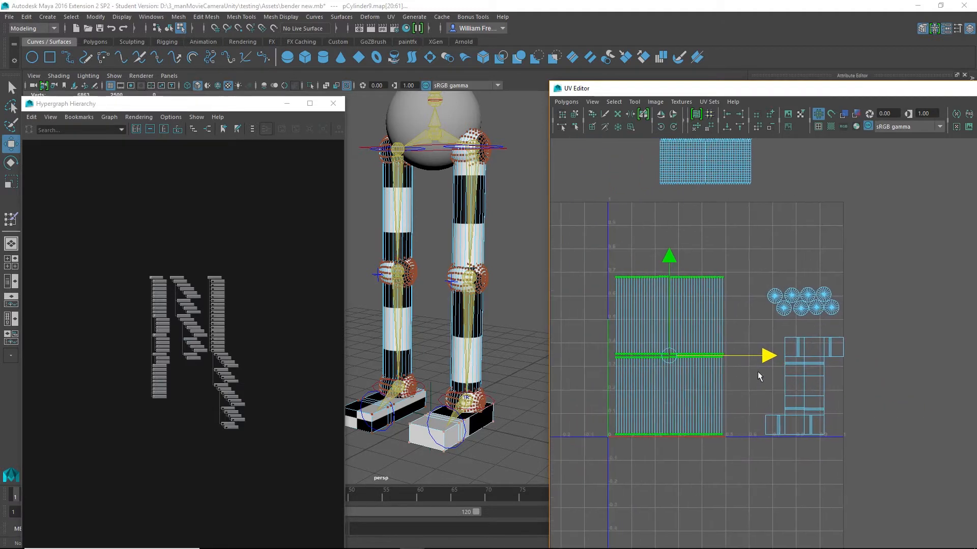
# - Stretch the block of four striped shells horizontally and keep its outer side at the left edge of the UV square
pyautogui.press('r')
pyautogui.moveTo(762, 359); pyautogui.dragTo(786, 360)
pyautogui.press('w')
pyautogui.press('r')
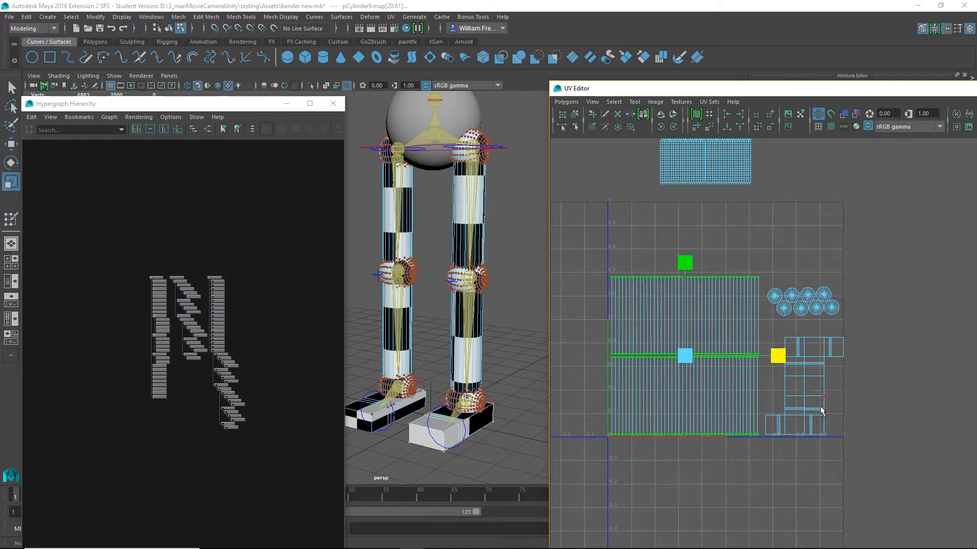
# - Stretch the four striped shells vertically to even out the leg checkers, and move the block up inside the UV square
pyautogui.keyDown('alt'); pyautogui.moveTo(771, 346); pyautogui.dragTo(741, 340, button='middle'); pyautogui.keyUp('alt')
pyautogui.keyDown('alt'); pyautogui.moveTo(589, 240); pyautogui.dragTo(719, 375, button='right'); pyautogui.keyUp('alt')
pyautogui.keyDown('alt'); pyautogui.moveTo(719, 375); pyautogui.dragTo(844, 376, button='middle'); pyautogui.keyUp('alt')
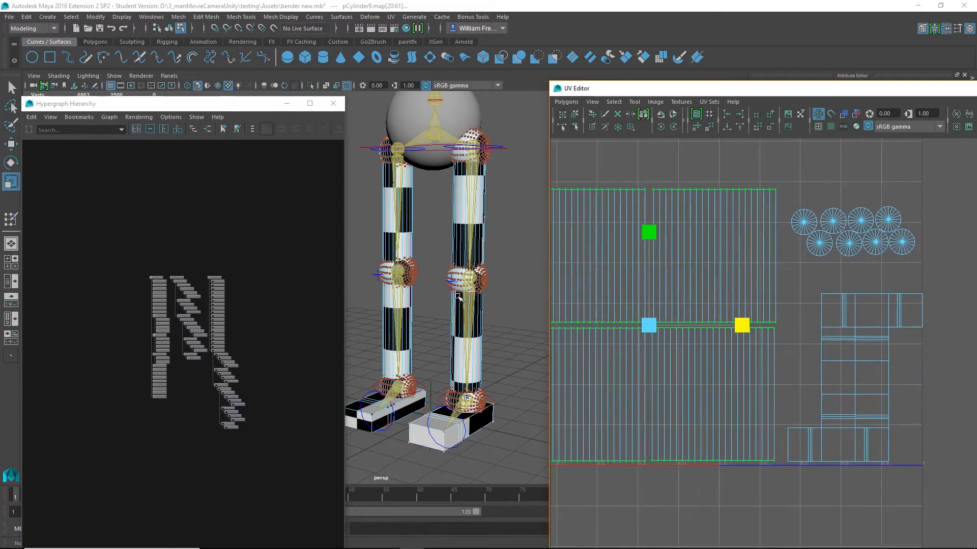
pyautogui.keyDown('alt'); pyautogui.moveTo(442, 283); pyautogui.dragTo(516, 210); pyautogui.keyUp('alt')
pyautogui.keyDown('alt'); pyautogui.moveTo(784, 324); pyautogui.dragTo(800, 319, button='middle'); pyautogui.keyUp('alt')
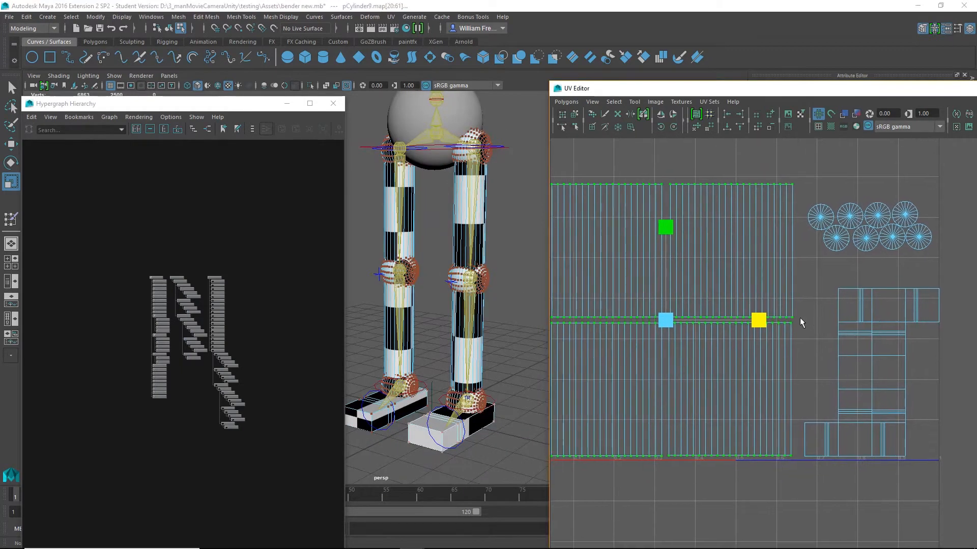
pyautogui.keyDown('alt'); pyautogui.moveTo(681, 322); pyautogui.dragTo(647, 320, button='right'); pyautogui.keyUp('alt')
pyautogui.keyDown('alt'); pyautogui.moveTo(740, 292); pyautogui.dragTo(740, 336, button='middle'); pyautogui.keyUp('alt')
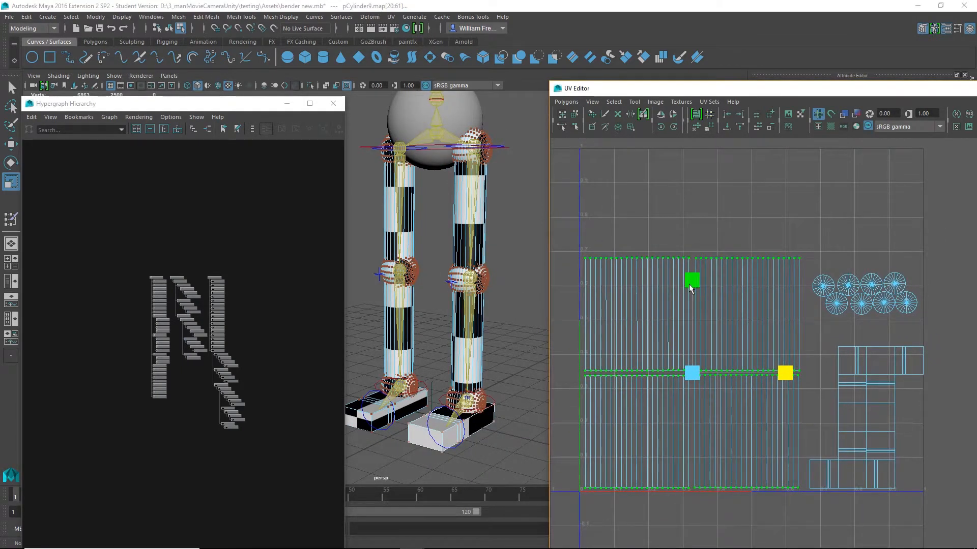
pyautogui.moveTo(690, 286); pyautogui.dragTo(701, 246)
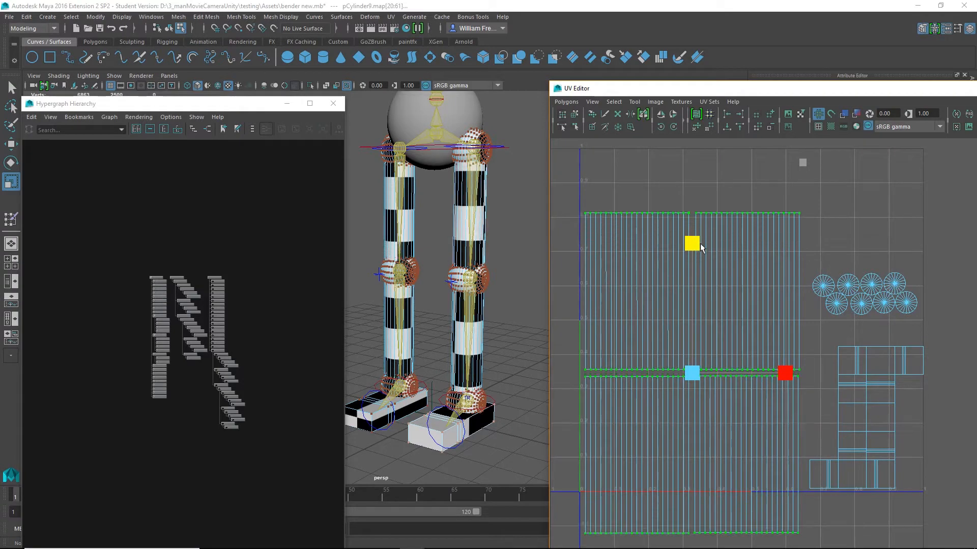
pyautogui.moveTo(472, 275)
pyautogui.keyDown('alt'); pyautogui.mouseDown()
pyautogui.moveTo(536, 273)
pyautogui.moveTo(464, 271)
pyautogui.mouseUp(); pyautogui.keyUp('alt')
pyautogui.keyDown('alt'); pyautogui.moveTo(827, 358); pyautogui.dragTo(588, 328, button='right'); pyautogui.keyUp('alt')
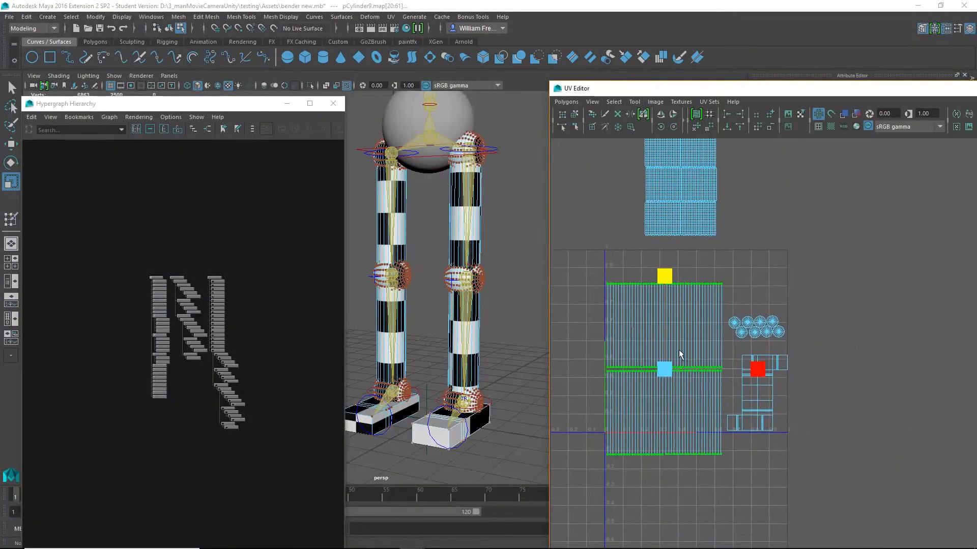
pyautogui.press('w')
pyautogui.moveTo(665, 277); pyautogui.dragTo(667, 247)
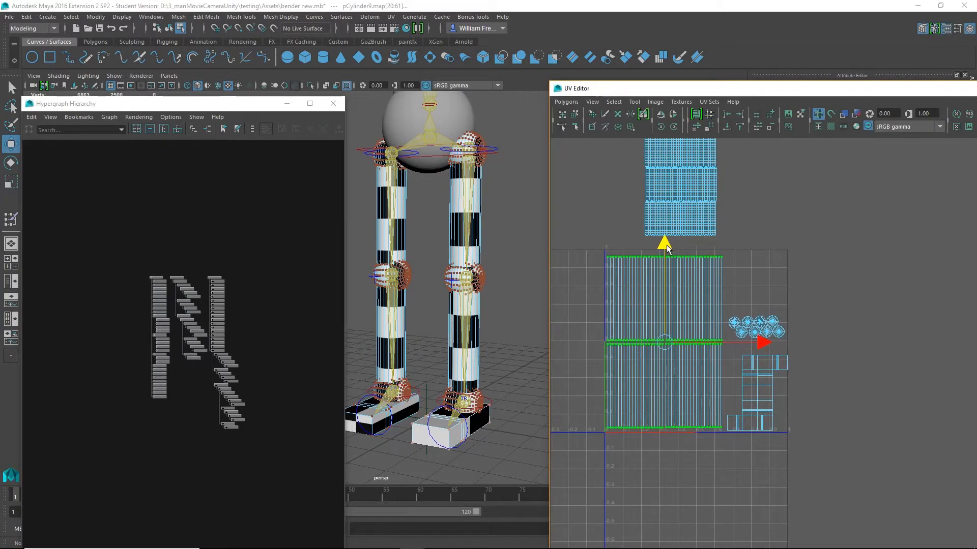
# - Scale the striped block down uniformly, fit it into the lower-left corner of the UV square, and check the checkers on the legs
pyautogui.press('r')
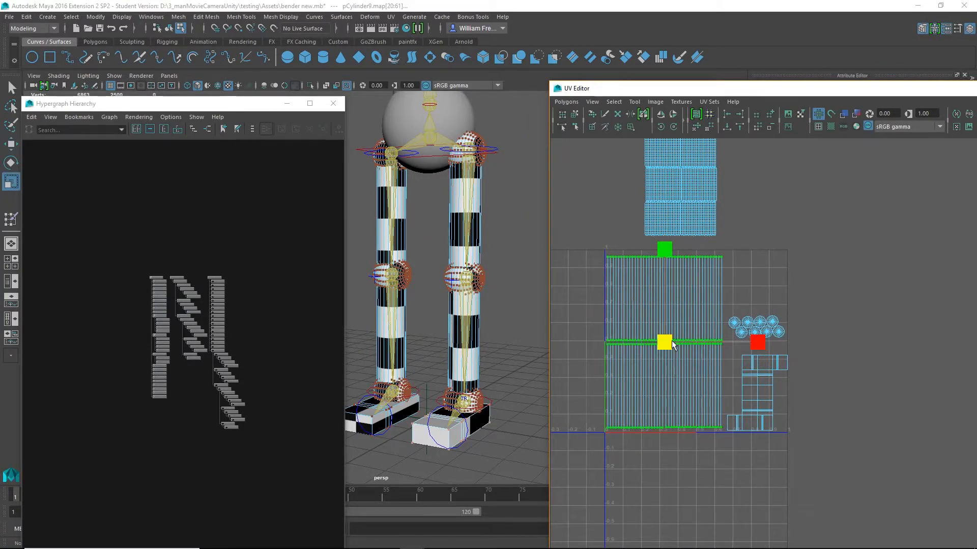
pyautogui.moveTo(664, 342); pyautogui.dragTo(659, 357)
pyautogui.press('w')
pyautogui.keyDown('alt'); pyautogui.moveTo(461, 373); pyautogui.dragTo(462, 336); pyautogui.keyUp('alt')
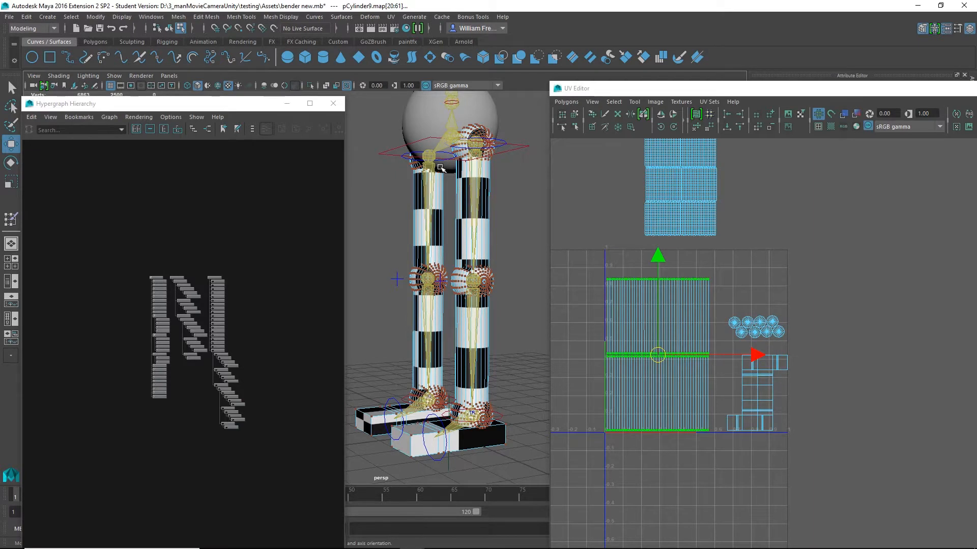
pyautogui.keyDown('alt'); pyautogui.moveTo(470, 266); pyautogui.dragTo(455, 253); pyautogui.keyUp('alt')
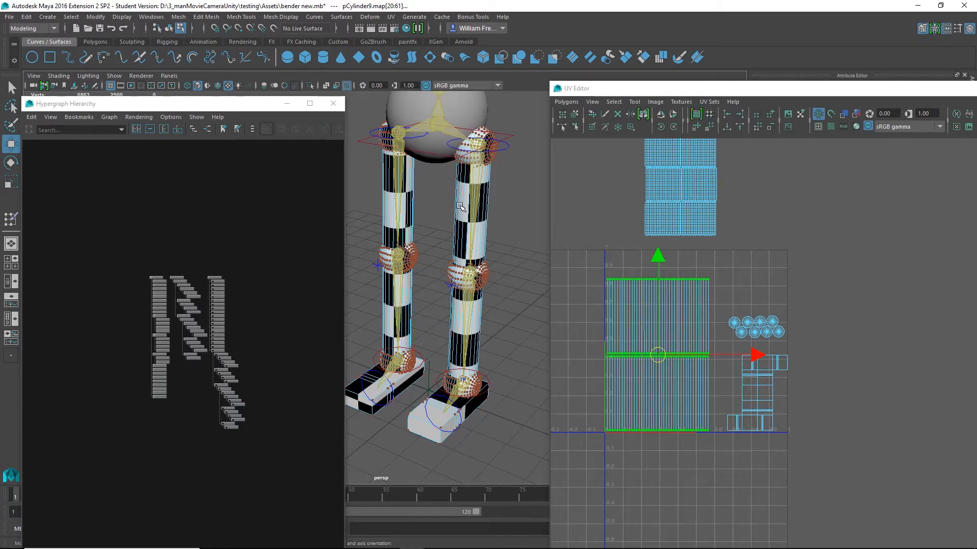
# - Rotate the eight round cap shells into an upright column and place them between the striped block and the foot shells
pyautogui.keyDown('alt'); pyautogui.moveTo(659, 389); pyautogui.dragTo(796, 436, button='right'); pyautogui.keyUp('alt')
pyautogui.keyDown('alt'); pyautogui.moveTo(770, 372); pyautogui.dragTo(836, 354, button='middle'); pyautogui.keyUp('alt')
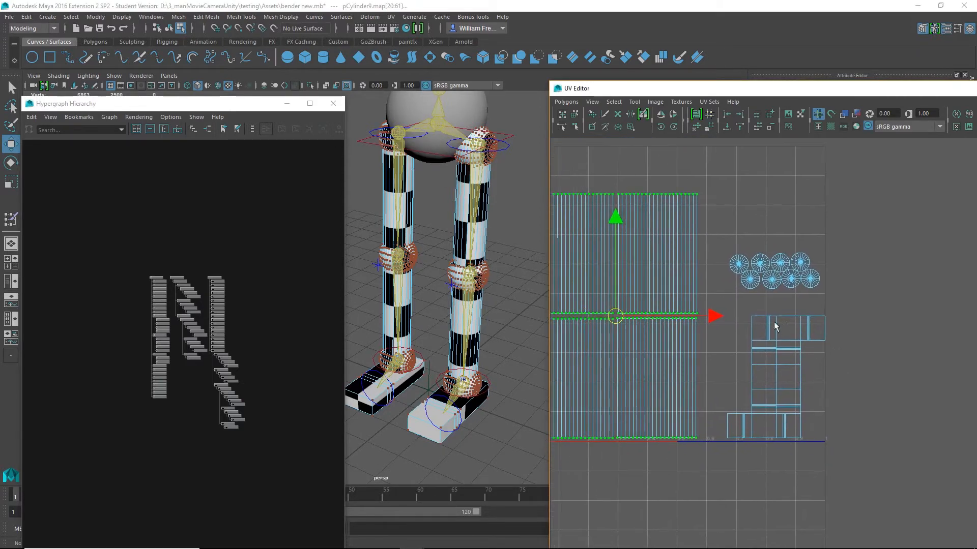
pyautogui.moveTo(727, 233); pyautogui.dragTo(835, 308)
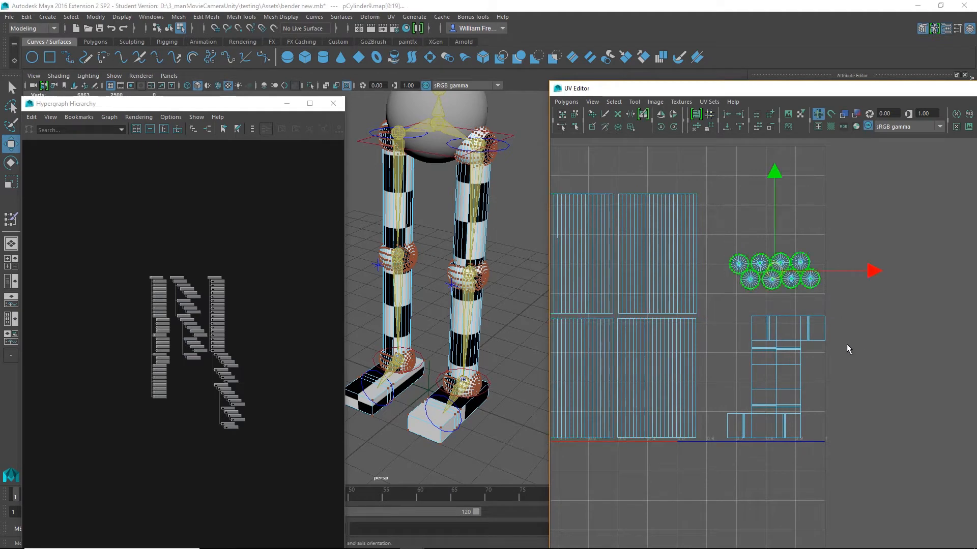
pyautogui.press('e')
pyautogui.moveTo(830, 200); pyautogui.dragTo(665, 184)
pyautogui.press('w')
pyautogui.moveTo(770, 268); pyautogui.dragTo(723, 365)
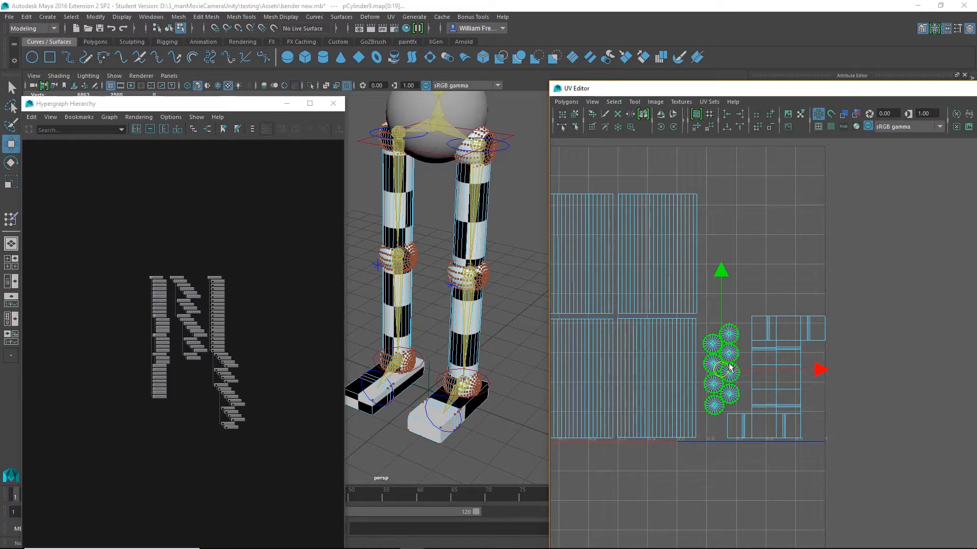
# - Select the six dense grid shells above the UV square and move them into its upper-right corner
pyautogui.scroll(-3, 873, 350)
pyautogui.keyDown('alt'); pyautogui.moveTo(873, 351); pyautogui.dragTo(879, 496, button='middle'); pyautogui.keyUp('alt')
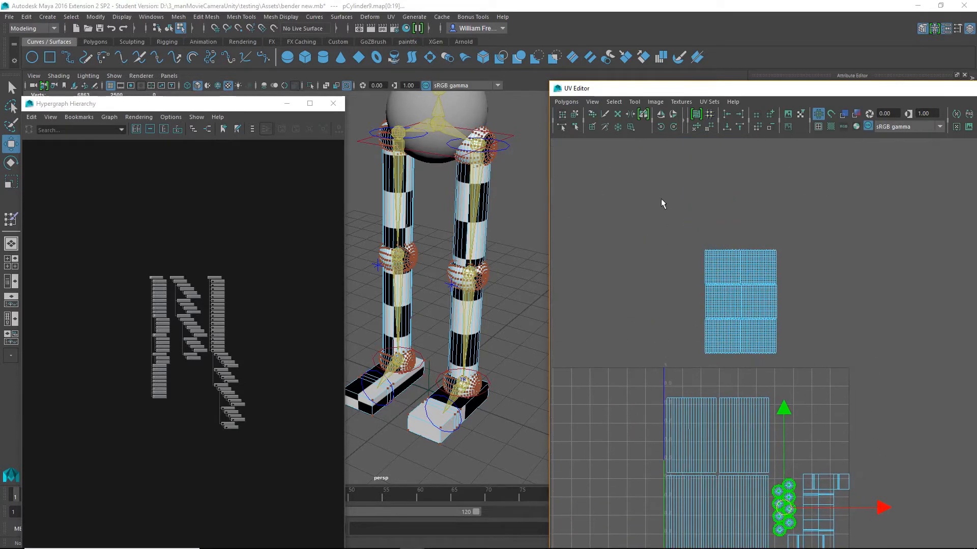
pyautogui.moveTo(664, 195); pyautogui.dragTo(831, 383)
pyautogui.keyDown('alt'); pyautogui.moveTo(811, 355); pyautogui.dragTo(749, 301, button='middle'); pyautogui.keyUp('alt')
pyautogui.moveTo(682, 247); pyautogui.dragTo(746, 363)
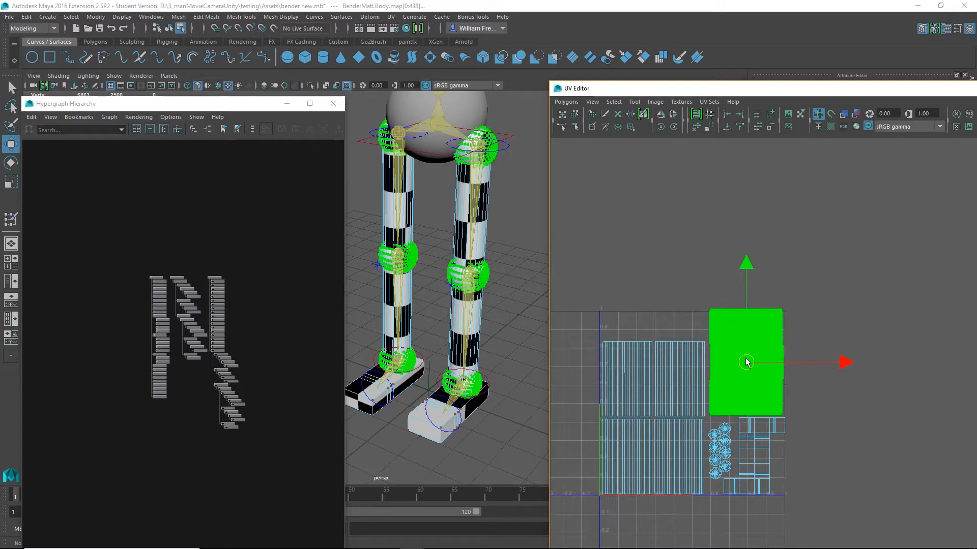
# - Scale the dense grid shells down slightly and position them inside the UV square, clear of the round cap and foot shells
pyautogui.keyDown('alt'); pyautogui.moveTo(657, 311); pyautogui.dragTo(748, 356, button='right'); pyautogui.keyUp('alt')
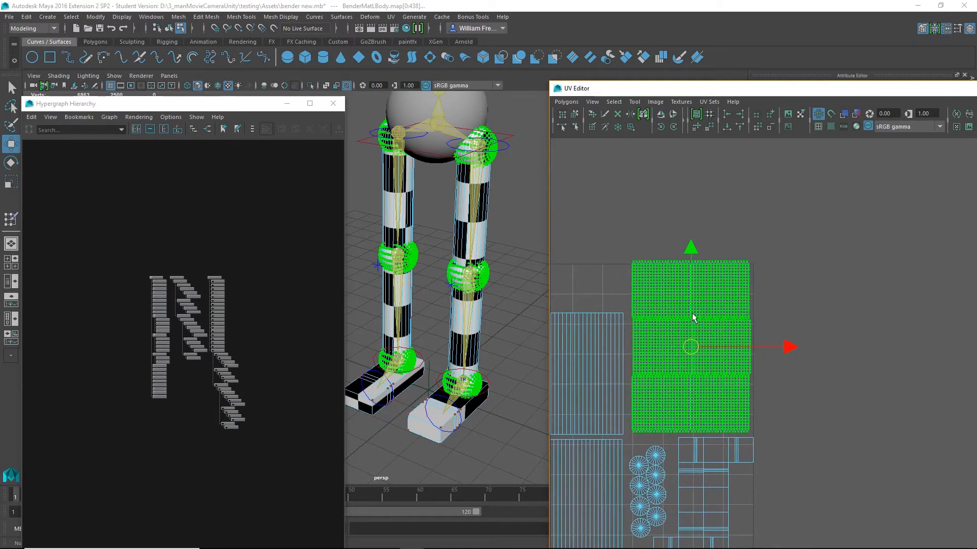
pyautogui.press('r')
pyautogui.click(691, 254)
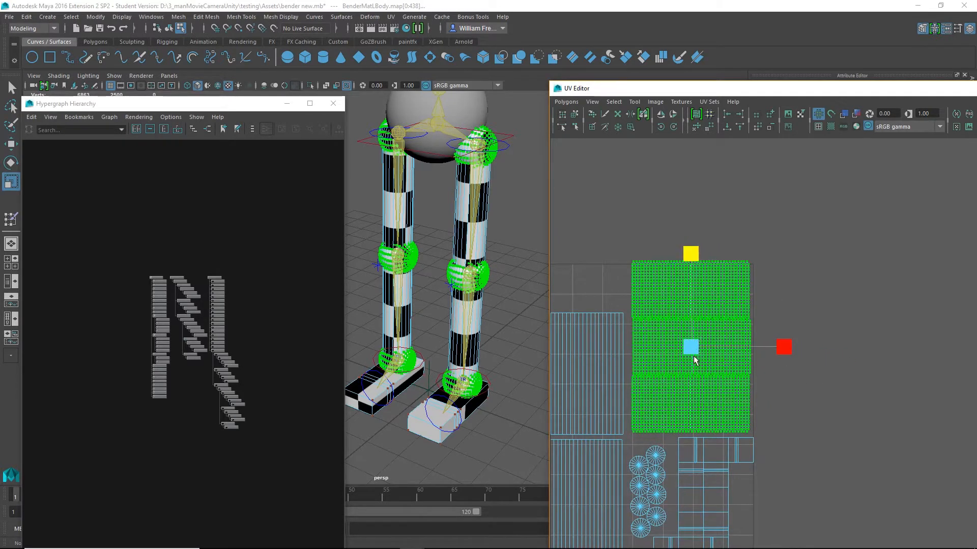
pyautogui.moveTo(693, 350); pyautogui.dragTo(695, 355)
pyautogui.press('w')
pyautogui.keyDown('alt'); pyautogui.moveTo(720, 398); pyautogui.dragTo(757, 263, button='middle'); pyautogui.keyUp('alt')
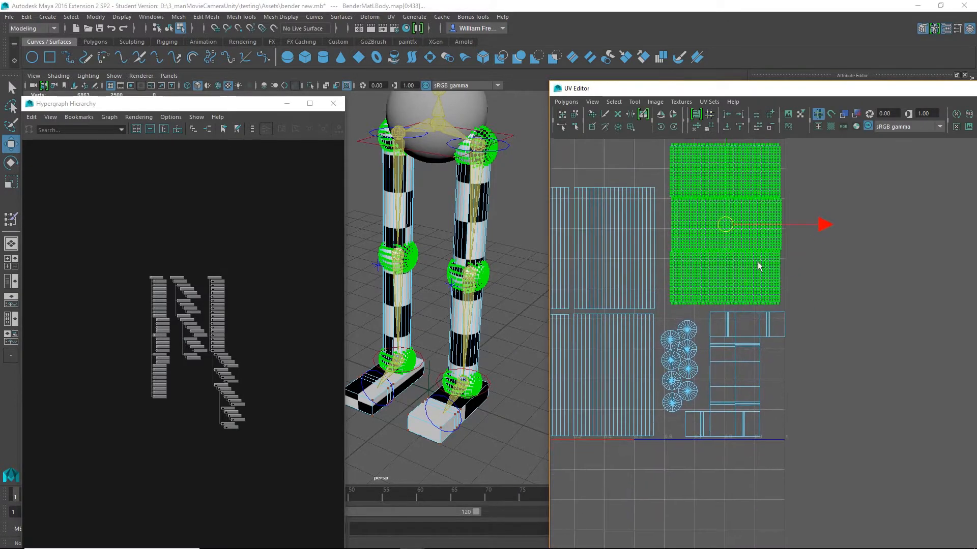
pyautogui.keyDown('alt'); pyautogui.moveTo(808, 361); pyautogui.dragTo(907, 437, button='middle'); pyautogui.keyUp('alt')
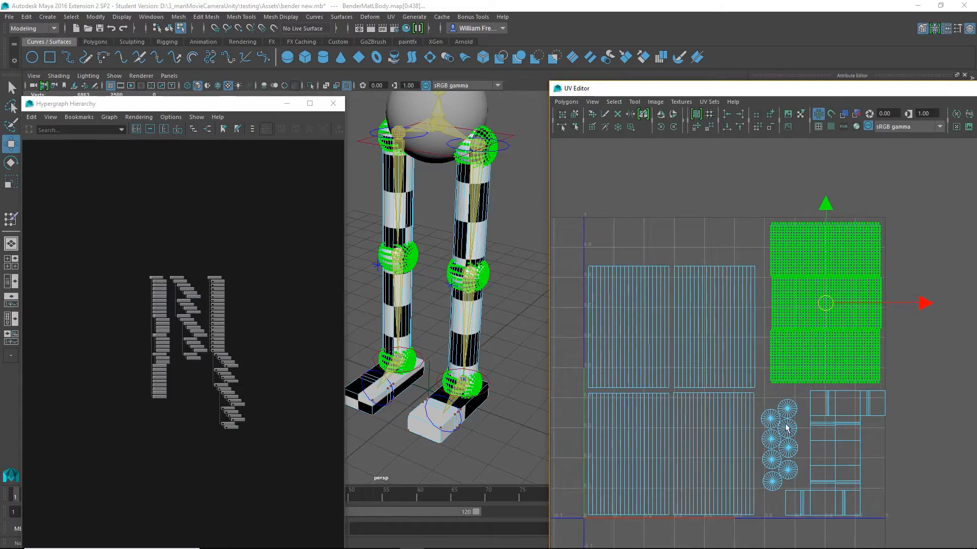
# - Widen the UV Editor window, select the four striped shells, and move them up to centre them vertically in the UV square
pyautogui.moveTo(548, 242); pyautogui.dragTo(524, 242)
pyautogui.keyDown('alt'); pyautogui.moveTo(575, 403); pyautogui.dragTo(504, 276, button='right'); pyautogui.keyUp('alt')
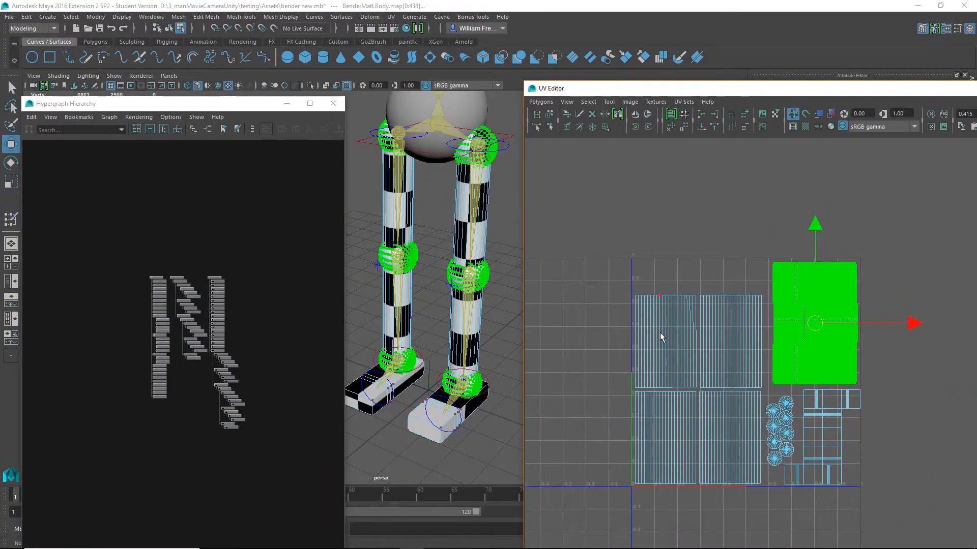
pyautogui.moveTo(660, 337); pyautogui.dragTo(685, 324, button='right')
pyautogui.moveTo(607, 271); pyautogui.dragTo(763, 527)
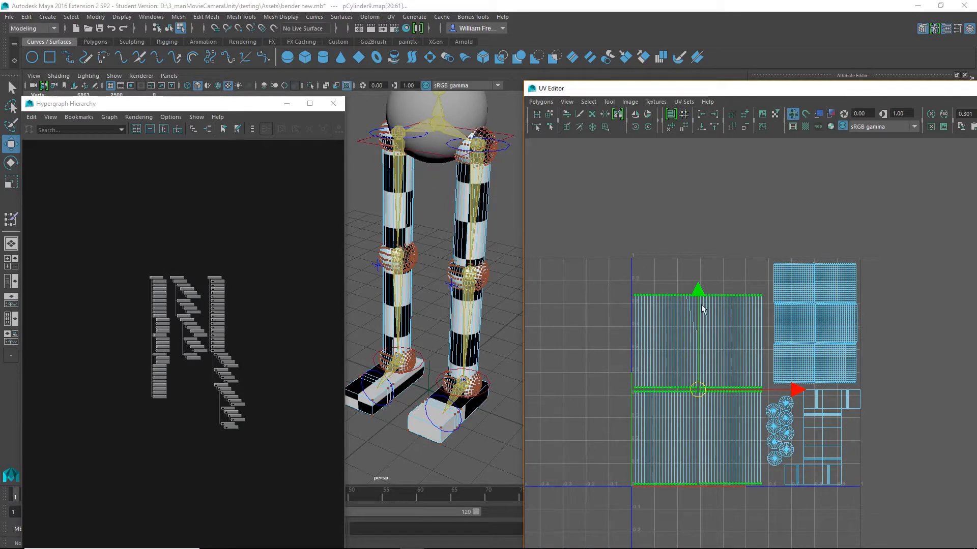
pyautogui.keyDown('alt'); pyautogui.moveTo(472, 100); pyautogui.dragTo(468, 184, button='middle'); pyautogui.keyUp('alt')
pyautogui.keyDown('alt'); pyautogui.moveTo(468, 184); pyautogui.dragTo(315, 295, button='right'); pyautogui.keyUp('alt')
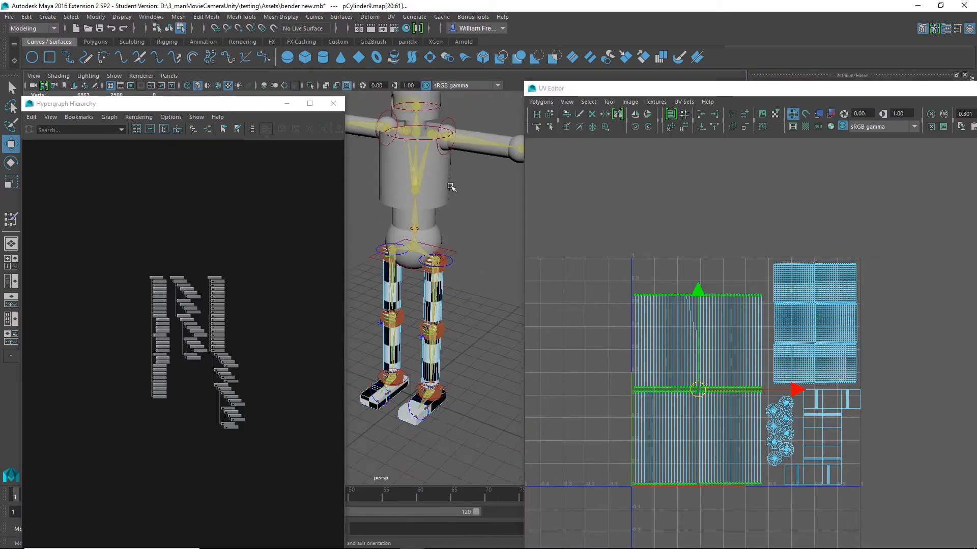
pyautogui.keyDown('alt'); pyautogui.moveTo(449, 187); pyautogui.dragTo(456, 273, button='middle'); pyautogui.keyUp('alt')
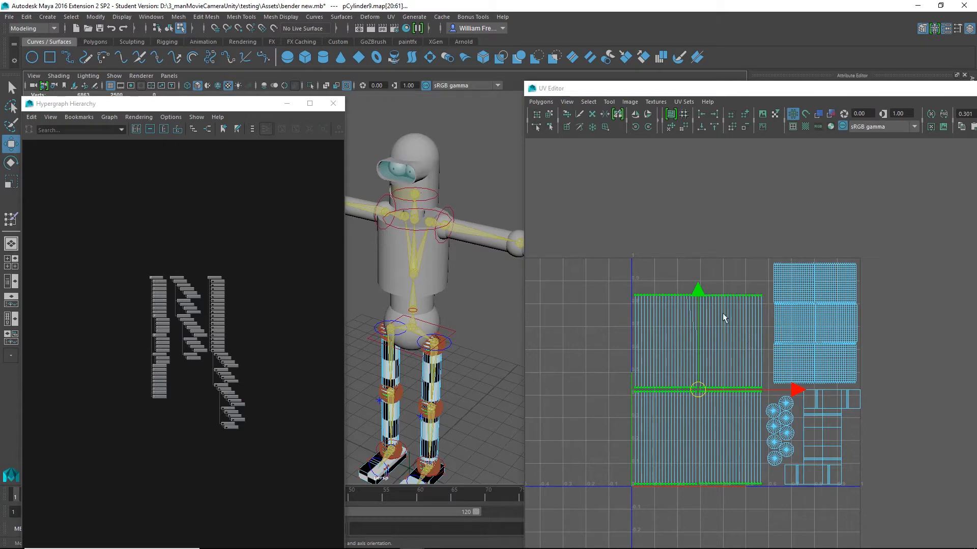
pyautogui.moveTo(700, 293); pyautogui.dragTo(700, 278)
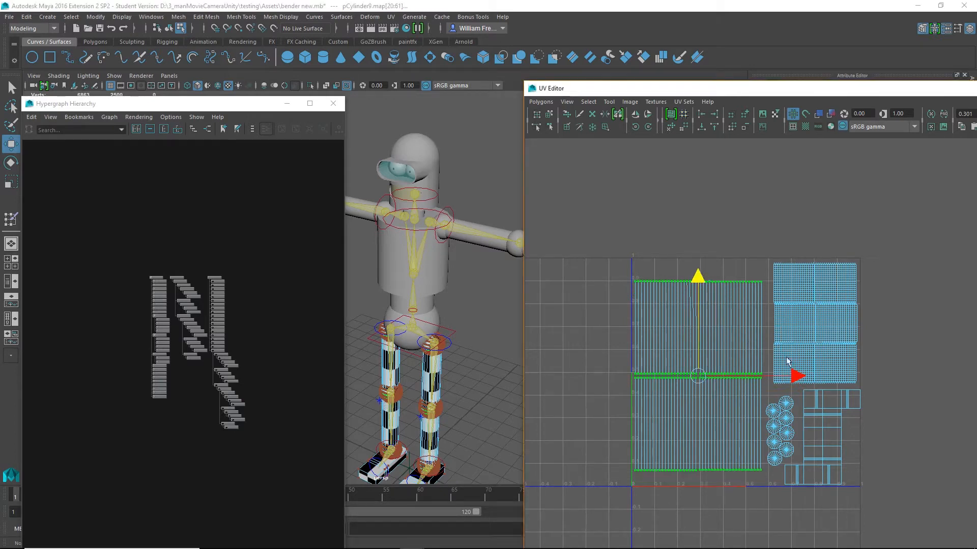
# - Enlarge the striped block to fill the height of the UV square and stretch it horizontally towards the dense grid shells
pyautogui.keyDown('alt'); pyautogui.moveTo(645, 355); pyautogui.dragTo(729, 353, button='right'); pyautogui.keyUp('alt')
pyautogui.press('r')
pyautogui.moveTo(767, 299)
pyautogui.mouseDown()
pyautogui.moveTo(771, 280)
pyautogui.moveTo(771, 293)
pyautogui.mouseUp()
pyautogui.press('w')
pyautogui.press('r')
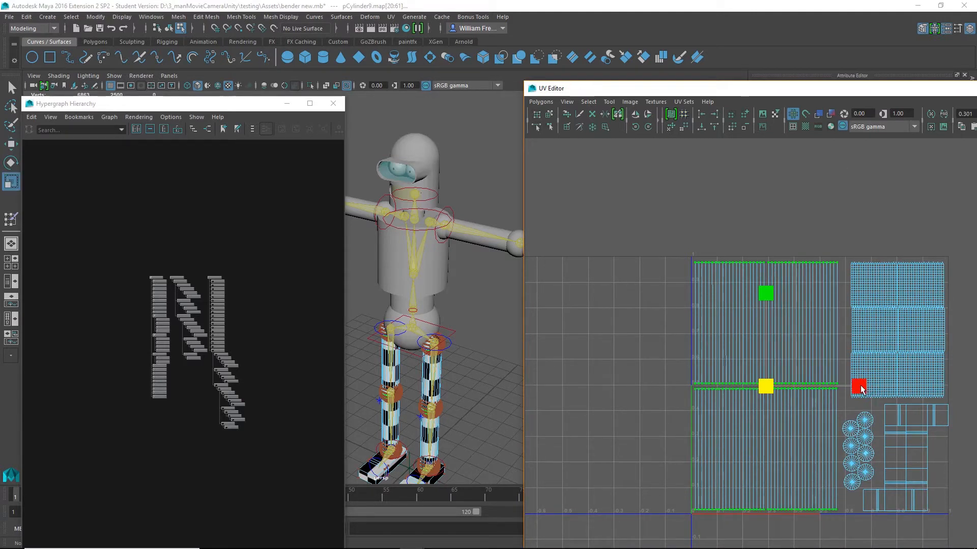
pyautogui.moveTo(855, 388); pyautogui.dragTo(861, 386)
pyautogui.press('w')
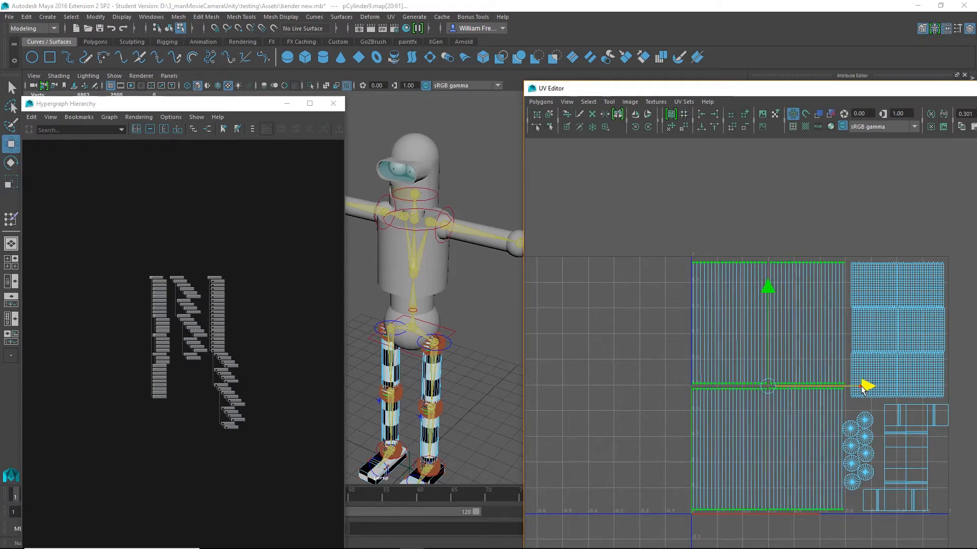
# - Select the round cap shells as complete shells and nudge them clear of the striped block
pyautogui.keyDown('alt'); pyautogui.moveTo(834, 357); pyautogui.dragTo(711, 318, button='middle'); pyautogui.keyUp('alt')
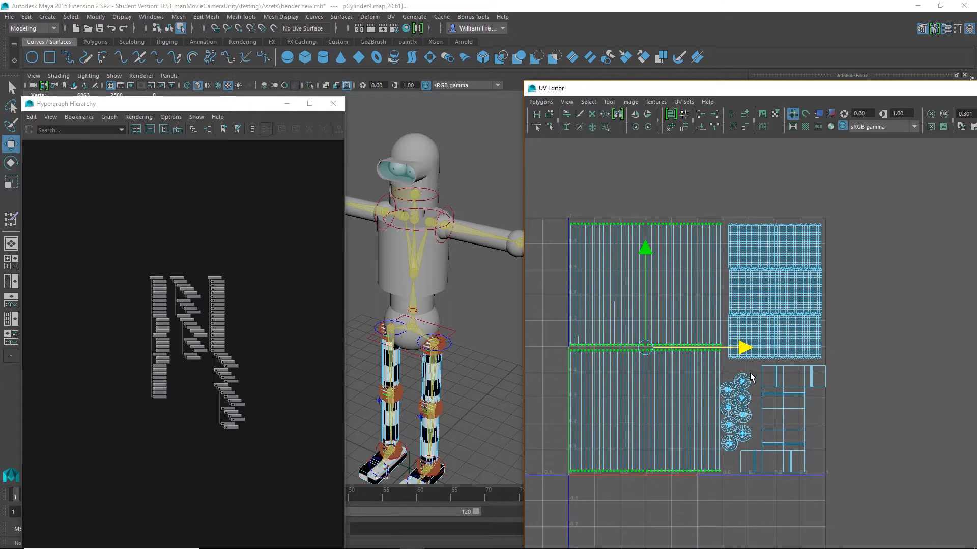
pyautogui.moveTo(751, 377); pyautogui.dragTo(727, 444)
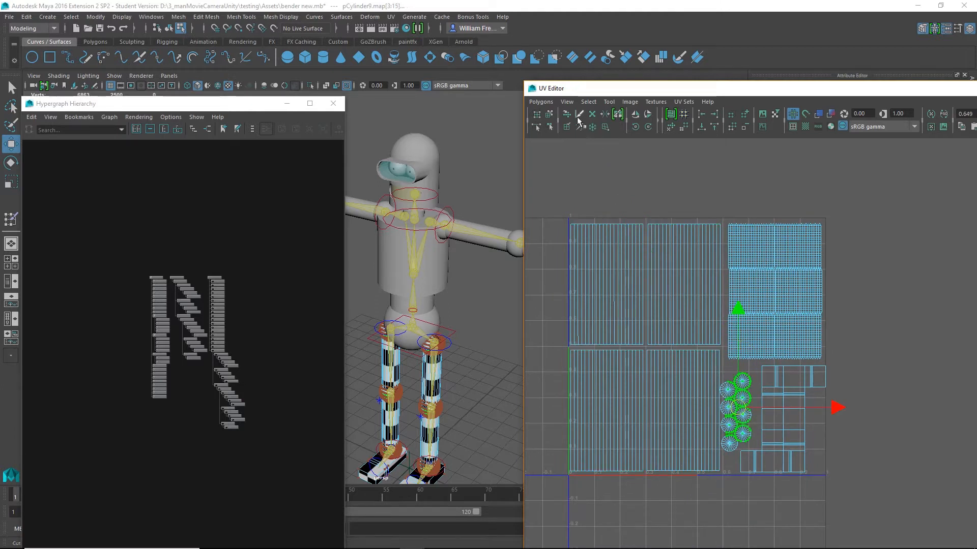
pyautogui.click(589, 102)
pyautogui.click(605, 148)
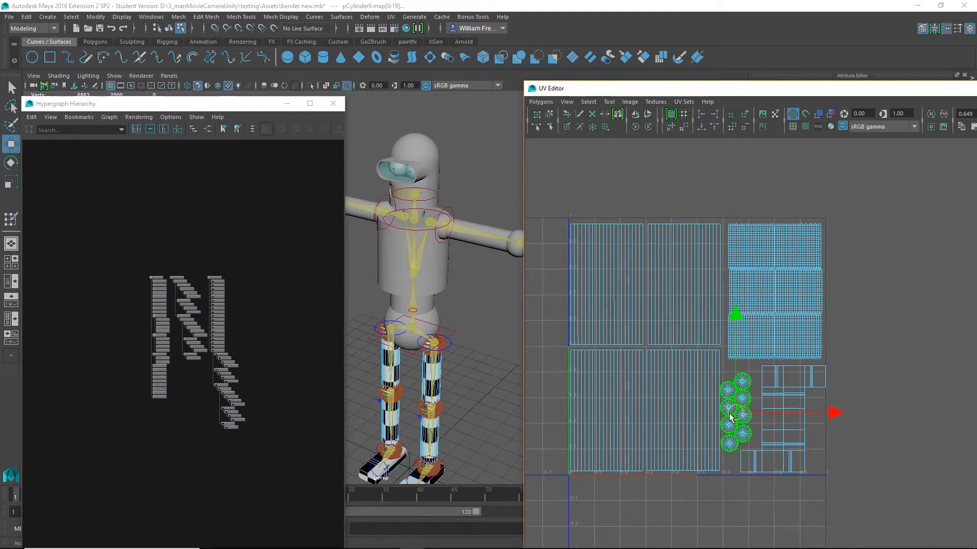
pyautogui.moveTo(738, 419); pyautogui.dragTo(742, 415)
pyautogui.click(853, 469)
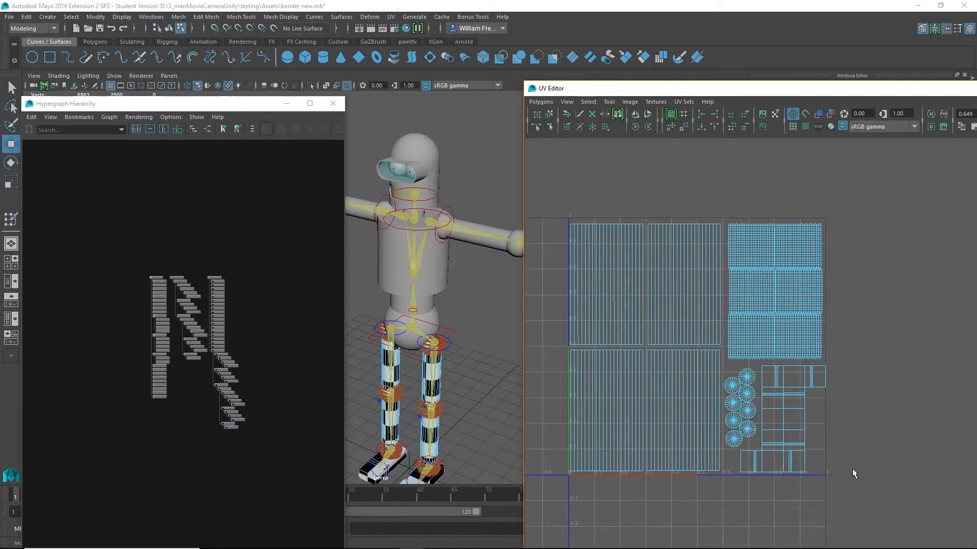
# - Select the foot shells as complete shells and nudge them horizontally so they fit inside the UV square
pyautogui.moveTo(839, 380); pyautogui.dragTo(758, 499)
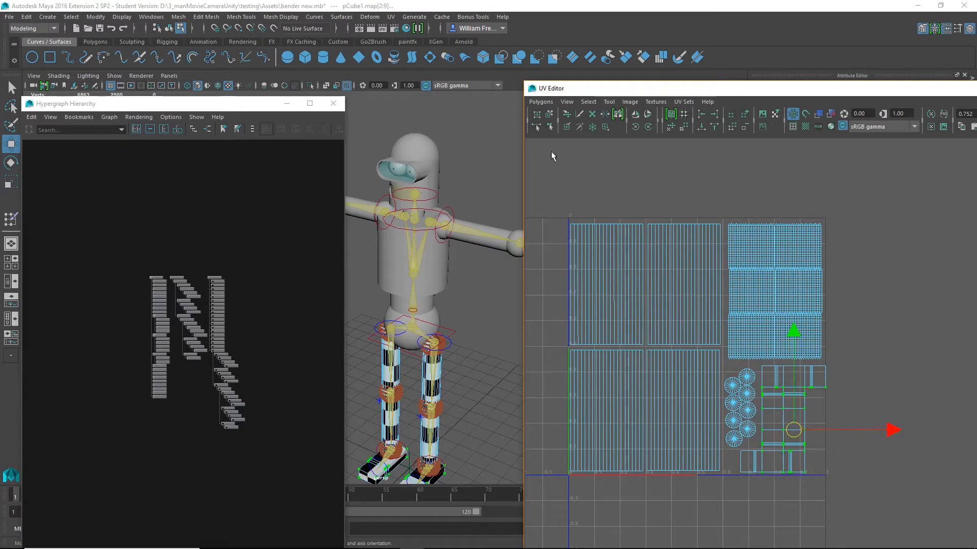
pyautogui.click(589, 102)
pyautogui.click(604, 140)
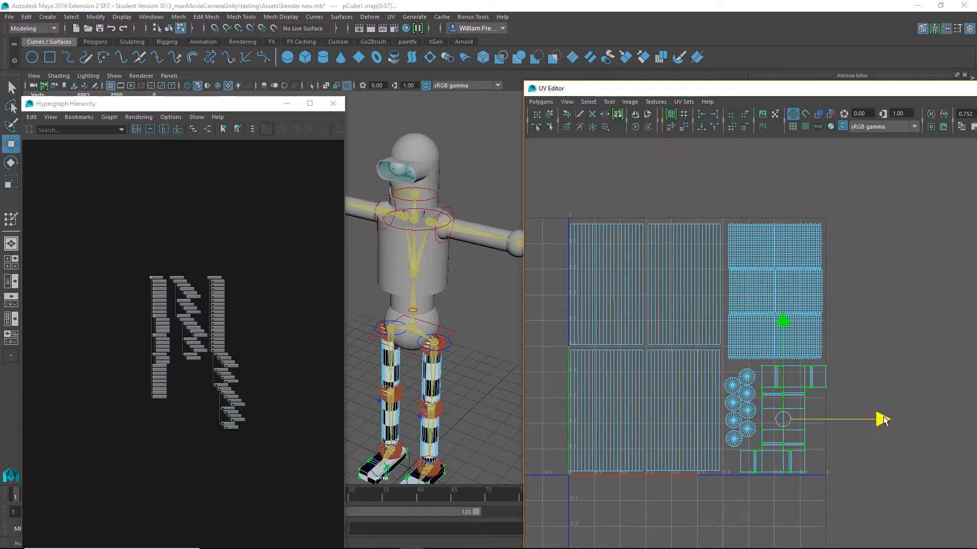
pyautogui.moveTo(882, 420); pyautogui.dragTo(881, 421)
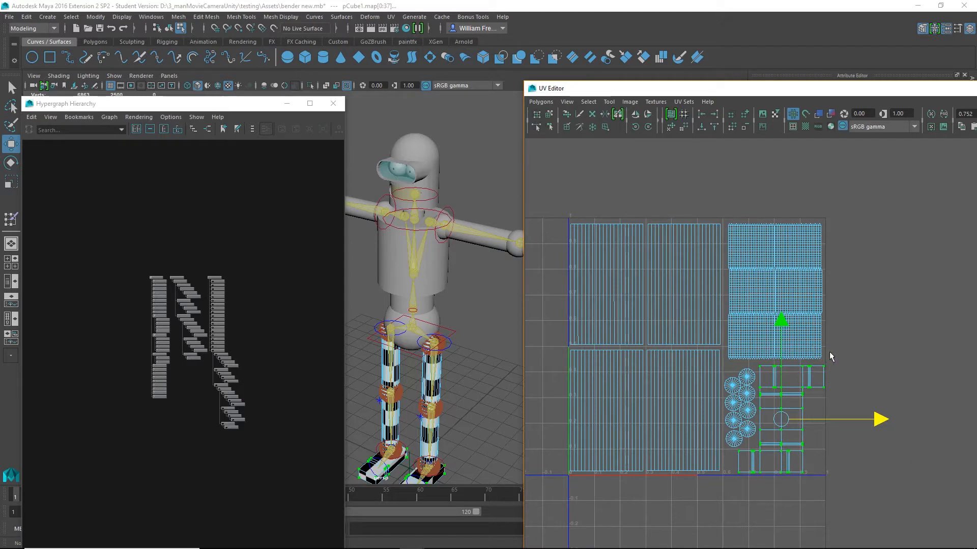
pyautogui.click(923, 325)
# - Move the UV Editor window aside to uncover the Attribute Editor
pyautogui.scroll(-2, 864, 379)
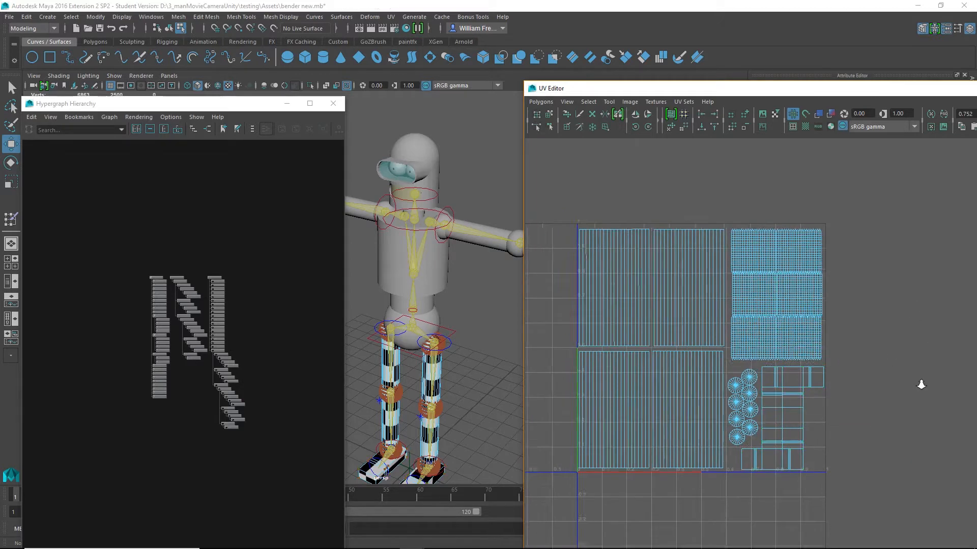
pyautogui.keyDown('alt'); pyautogui.moveTo(450, 400); pyautogui.dragTo(490, 384); pyautogui.keyUp('alt')
pyautogui.moveTo(756, 90); pyautogui.dragTo(493, 162)
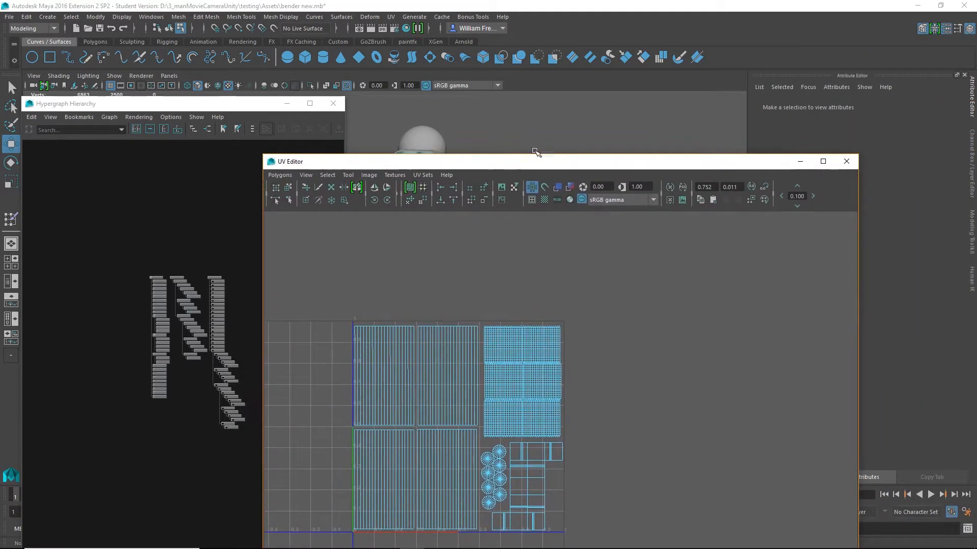
# - Select a thigh cylinder on the robot and break the checker texture's connection to its Blinn material's Color
pyautogui.moveTo(664, 167); pyautogui.dragTo(186, 219)
pyautogui.moveTo(450, 370); pyautogui.dragTo(500, 236, button='right')
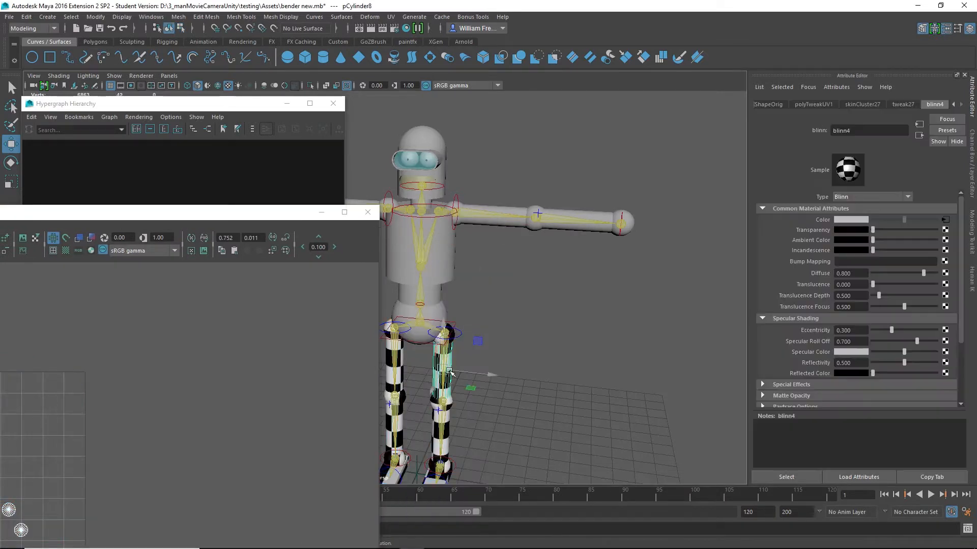
pyautogui.click(402, 365)
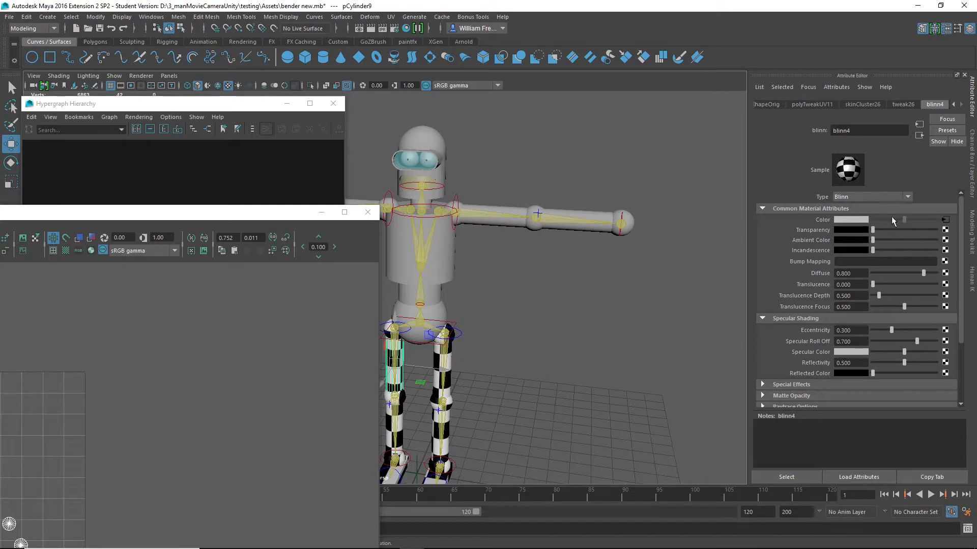
pyautogui.rightClick(825, 222)
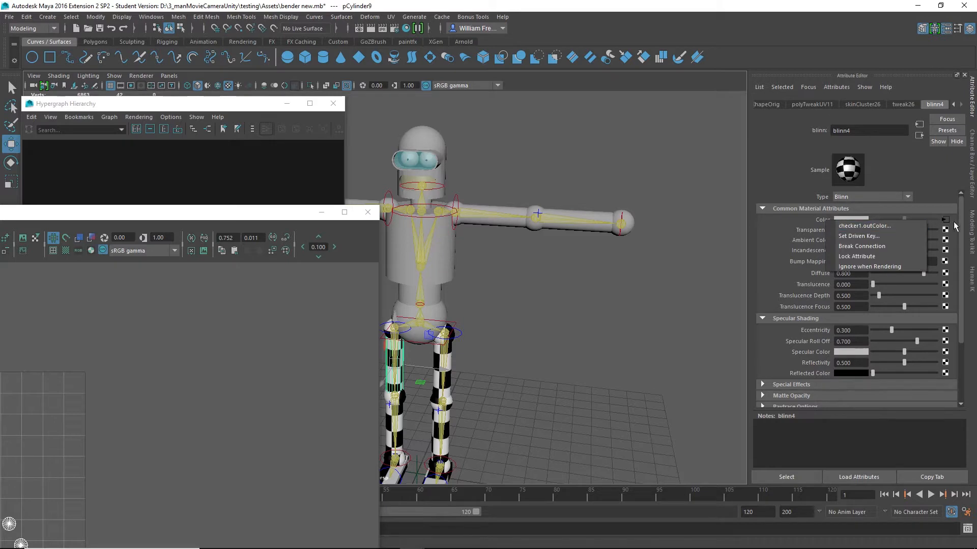
pyautogui.click(860, 247)
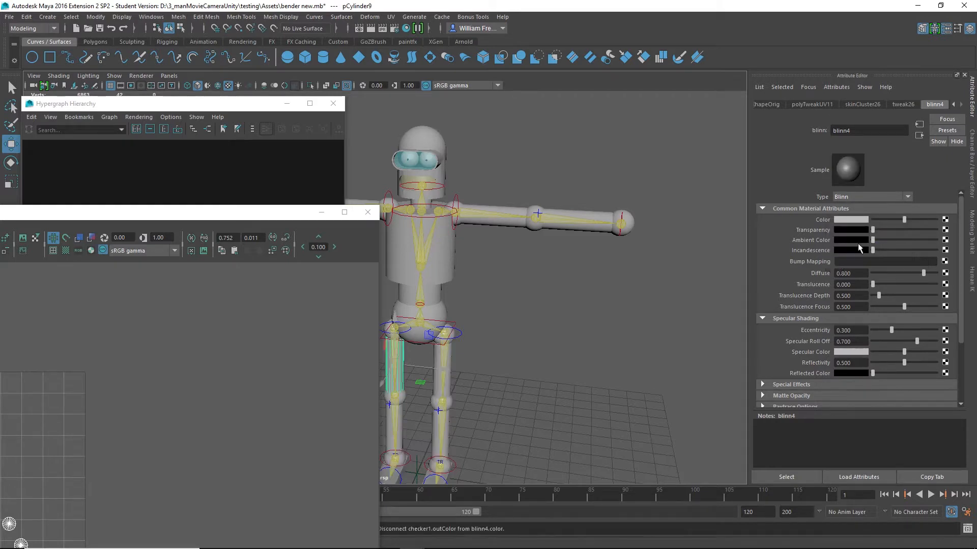
# - Close the UV Editor and select the pelvis sphere, waist cylinder and torso cylinder together
pyautogui.click(370, 213)
pyautogui.keyDown('alt'); pyautogui.moveTo(510, 298); pyautogui.dragTo(687, 293, button='middle'); pyautogui.keyUp('alt')
pyautogui.keyDown('alt'); pyautogui.moveTo(466, 274); pyautogui.dragTo(537, 314, button='right'); pyautogui.keyUp('alt')
pyautogui.keyDown('alt'); pyautogui.moveTo(536, 313); pyautogui.dragTo(318, 305, button='middle'); pyautogui.keyUp('alt')
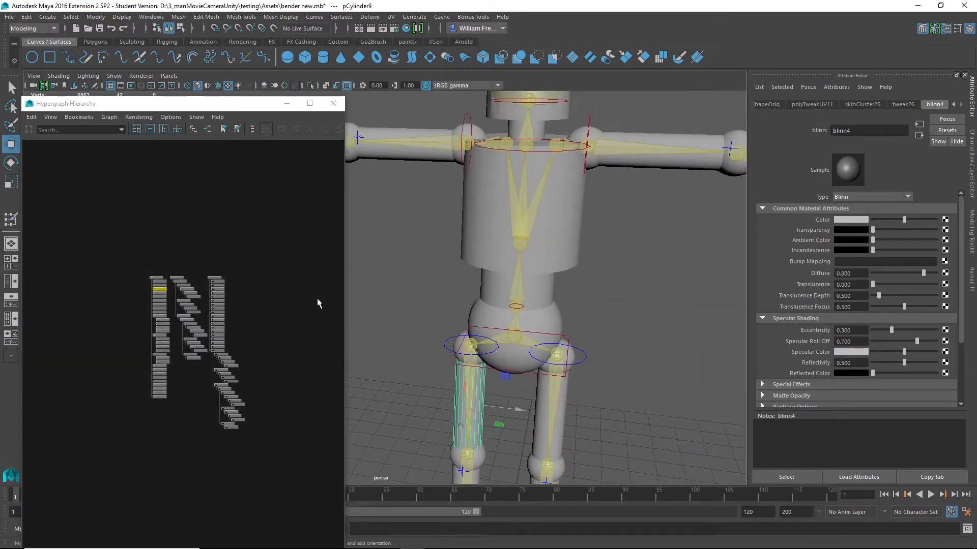
pyautogui.keyDown('alt'); pyautogui.moveTo(563, 337); pyautogui.dragTo(578, 327); pyautogui.keyUp('alt')
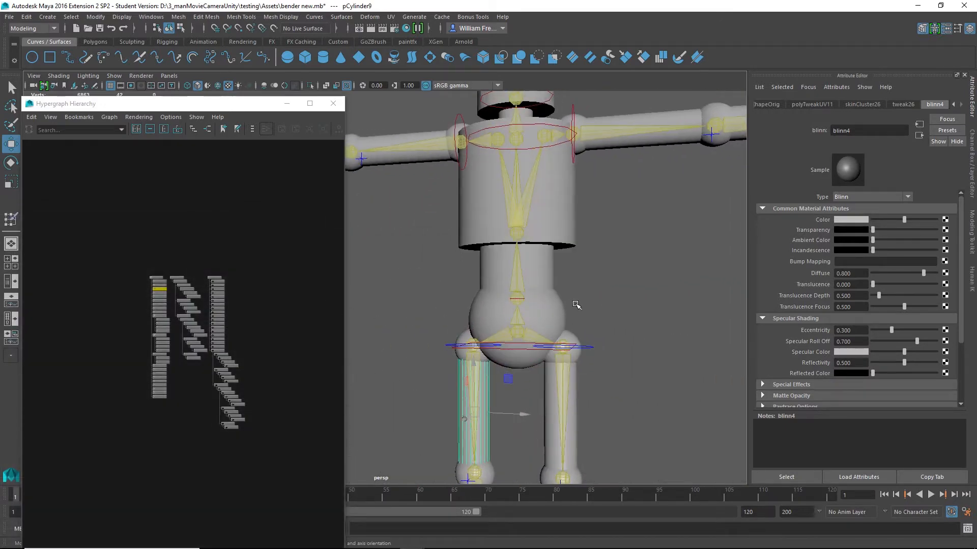
pyautogui.click(552, 317)
pyautogui.click(549, 263)
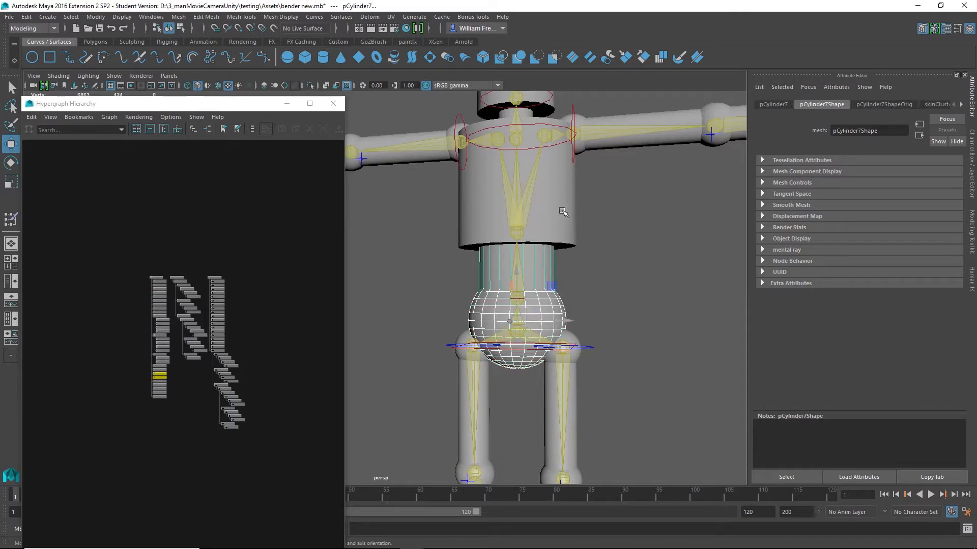
pyautogui.click(561, 209)
pyautogui.scroll(-1, 606, 216)
pyautogui.scroll(-1, 641, 239)
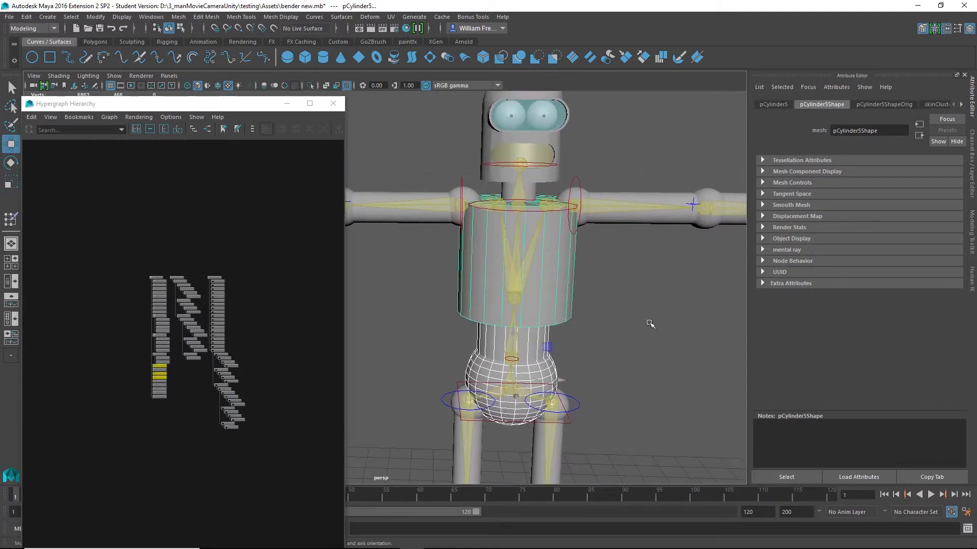
pyautogui.keyDown('alt'); pyautogui.moveTo(675, 347); pyautogui.dragTo(605, 348, button='right'); pyautogui.keyUp('alt')
pyautogui.moveTo(604, 349)
pyautogui.keyDown('alt'); pyautogui.mouseDown()
pyautogui.moveTo(569, 344)
pyautogui.moveTo(602, 333)
pyautogui.moveTo(591, 349)
pyautogui.mouseUp(); pyautogui.keyUp('alt')
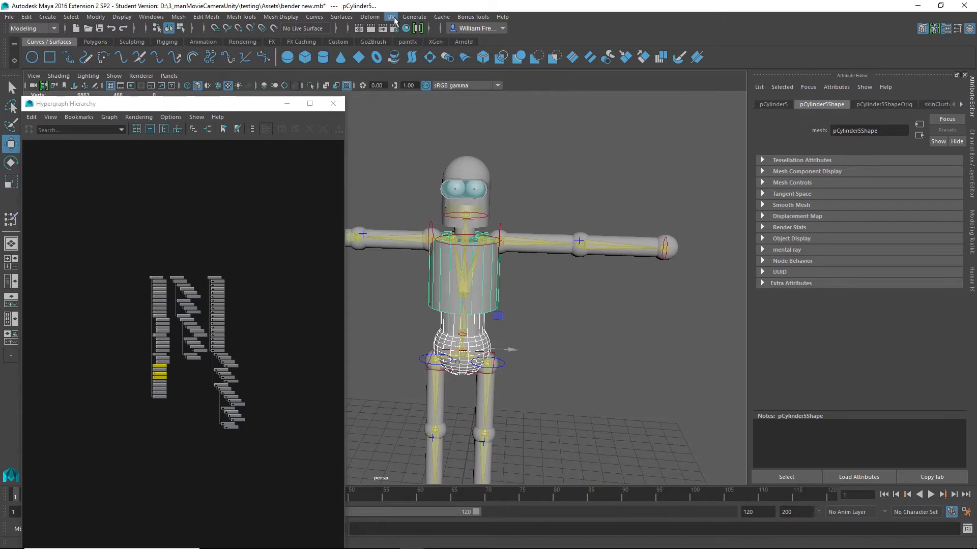
# - Open the UV Editor for the selected torso parts and position its window beside the robot
pyautogui.click(391, 17)
pyautogui.click(429, 43)
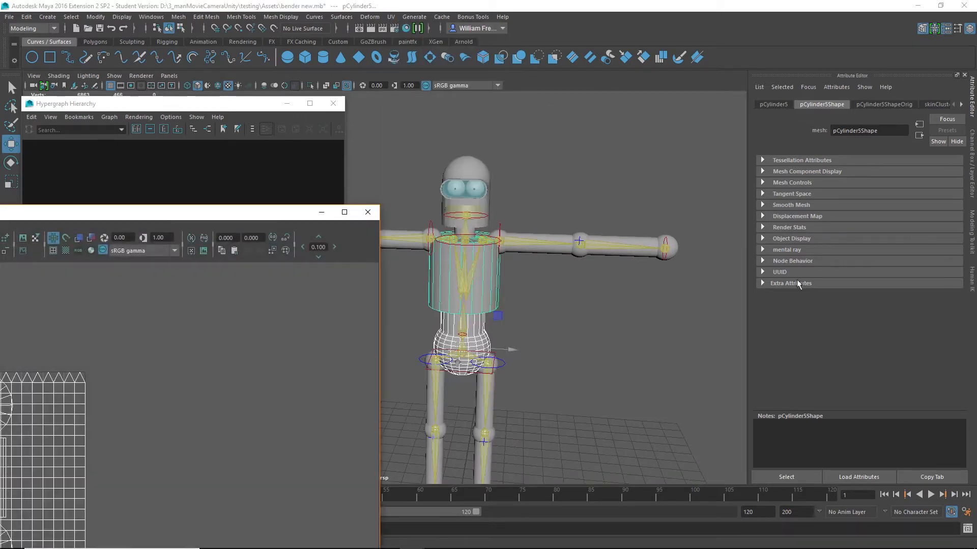
pyautogui.moveTo(214, 213); pyautogui.dragTo(235, 130)
# - Examine the robot's selected torso, waist and pelvis meshes from several angles
pyautogui.scroll(3, 491, 184)
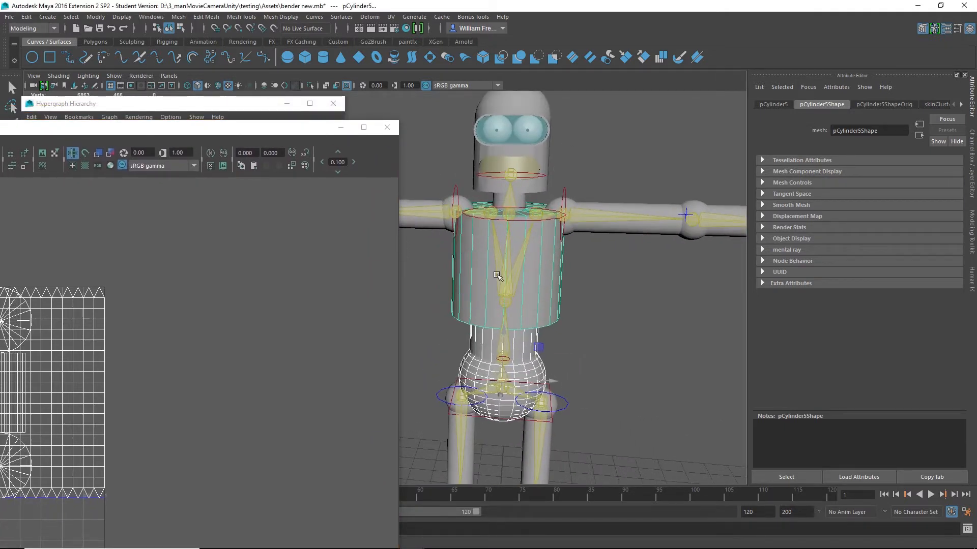
pyautogui.keyDown('alt'); pyautogui.moveTo(584, 282); pyautogui.dragTo(609, 344); pyautogui.keyUp('alt')
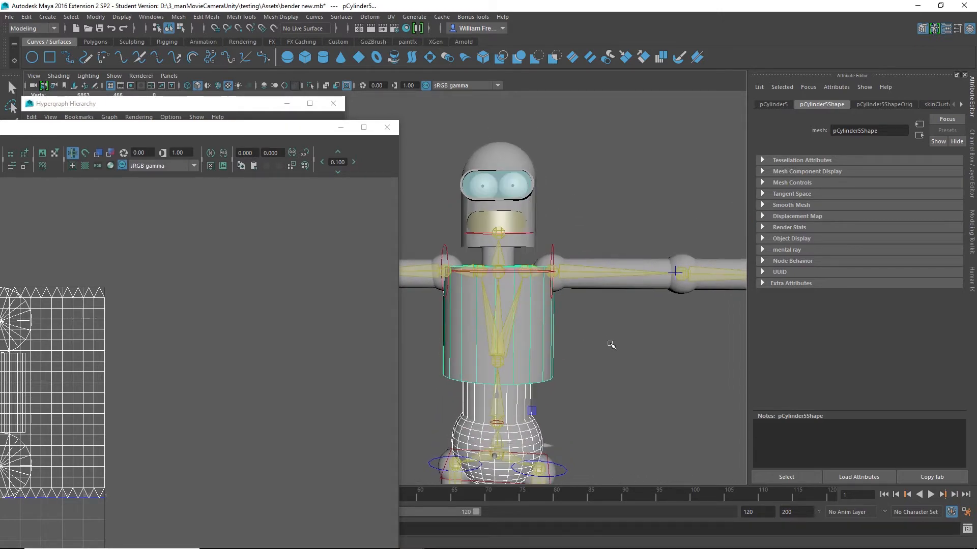
pyautogui.keyDown('alt'); pyautogui.moveTo(655, 371); pyautogui.dragTo(495, 362, button='right'); pyautogui.keyUp('alt')
pyautogui.keyDown('alt'); pyautogui.moveTo(495, 361); pyautogui.dragTo(636, 347, button='middle'); pyautogui.keyUp('alt')
pyautogui.keyDown('alt'); pyautogui.moveTo(585, 325); pyautogui.dragTo(641, 347, button='right'); pyautogui.keyUp('alt')
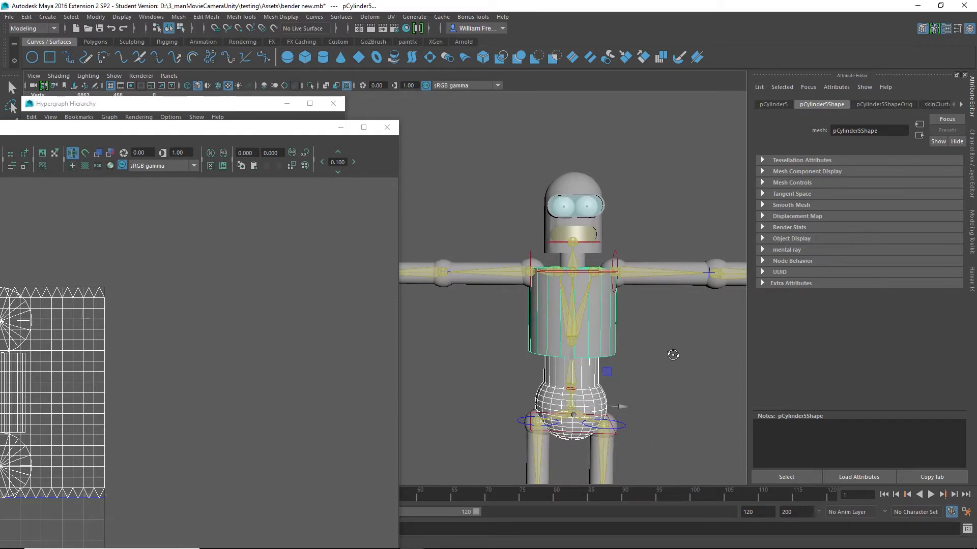
pyautogui.moveTo(673, 356)
pyautogui.keyDown('alt'); pyautogui.mouseDown()
pyautogui.moveTo(661, 362)
pyautogui.moveTo(686, 349)
pyautogui.mouseUp(); pyautogui.keyUp('alt')
pyautogui.keyDown('alt'); pyautogui.moveTo(685, 349); pyautogui.dragTo(616, 353, button='middle'); pyautogui.keyUp('alt')
pyautogui.keyDown('alt'); pyautogui.moveTo(616, 353); pyautogui.dragTo(593, 374); pyautogui.keyUp('alt')
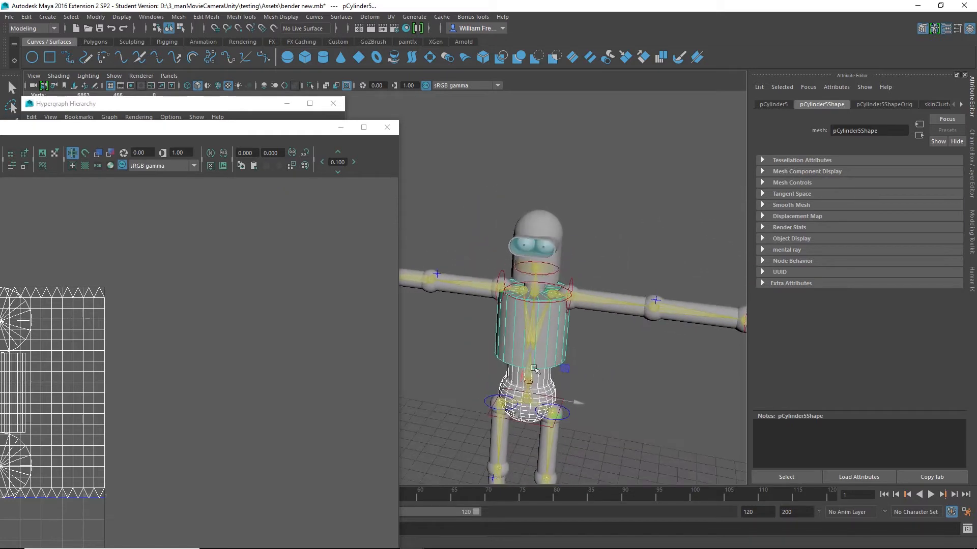
# - Select all UVs of the torso, waist and pelvis and lay them out as separate shells within the UV square
pyautogui.keyDown('alt'); pyautogui.moveTo(119, 333); pyautogui.dragTo(283, 293, button='middle'); pyautogui.keyUp('alt')
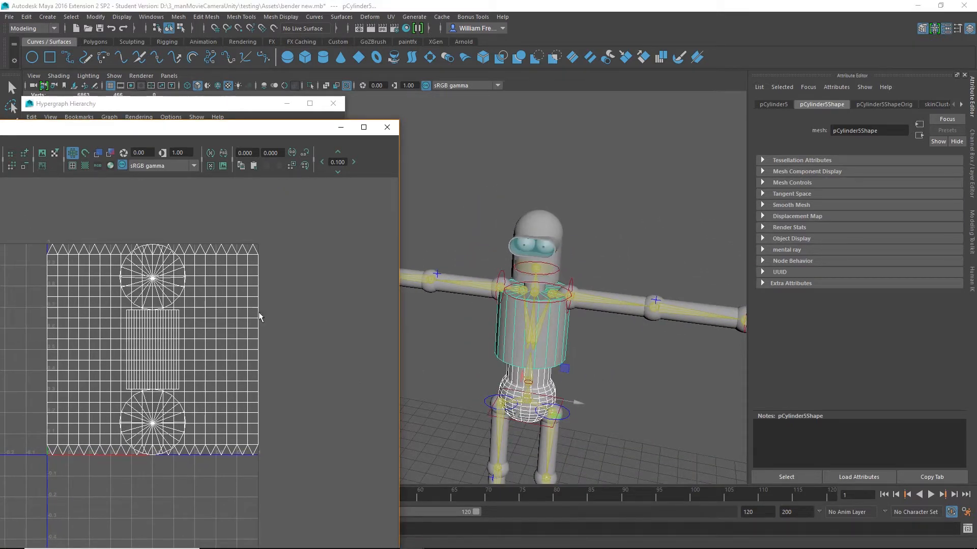
pyautogui.moveTo(169, 130); pyautogui.dragTo(319, 105)
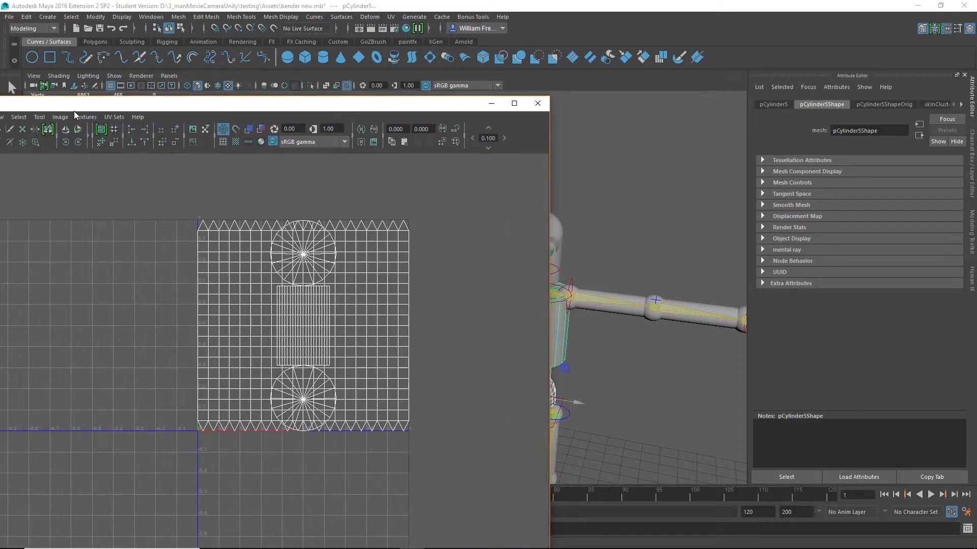
pyautogui.moveTo(74, 108); pyautogui.dragTo(257, 108)
pyautogui.moveTo(532, 270); pyautogui.dragTo(566, 271, button='right')
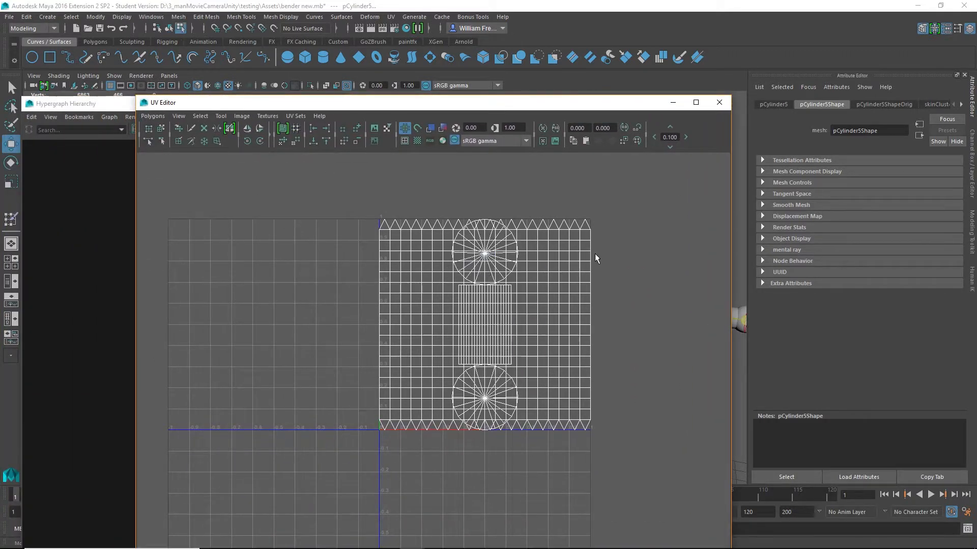
pyautogui.moveTo(648, 175); pyautogui.dragTo(303, 482)
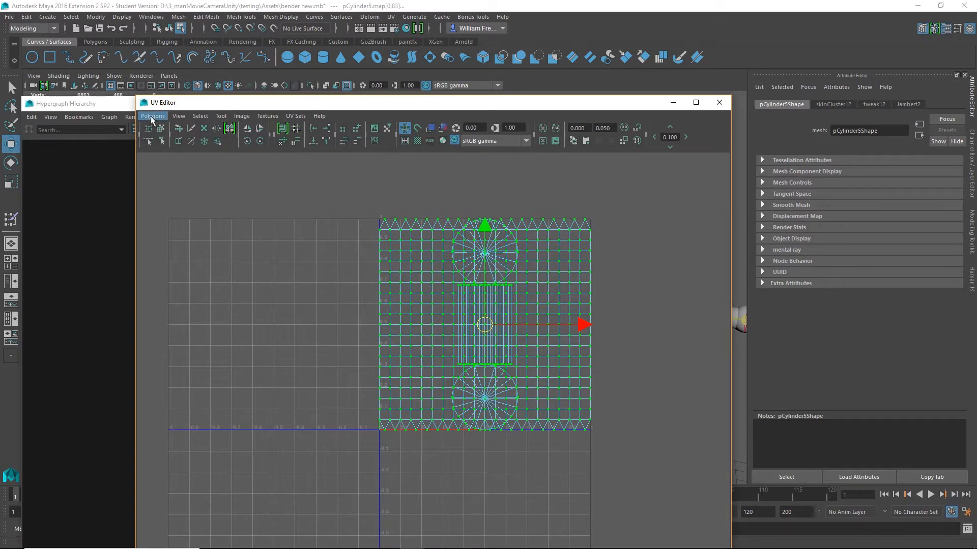
pyautogui.click(153, 116)
pyautogui.click(160, 362)
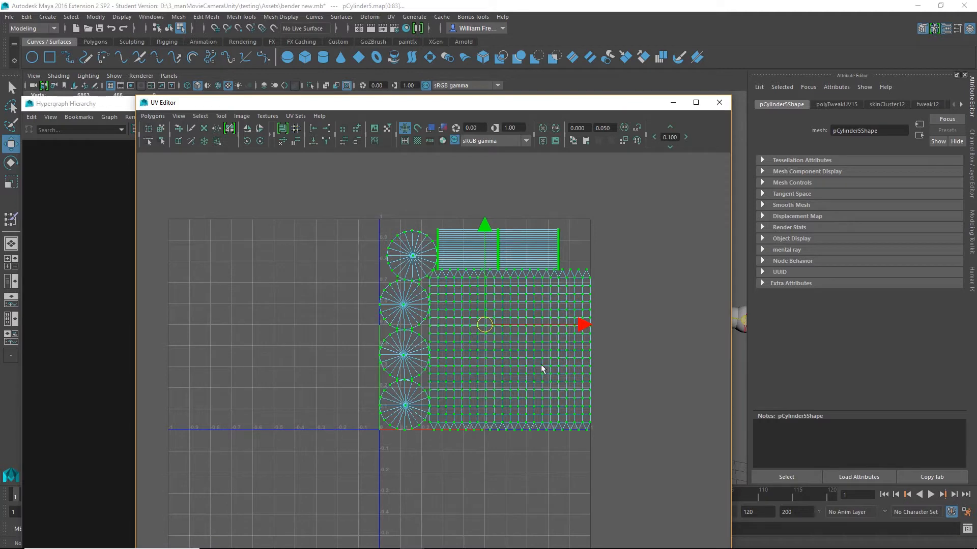
# - Check which body part each striped, grid and round shell belongs to by selecting their faces and UVs
pyautogui.moveTo(487, 106); pyautogui.dragTo(244, 77)
pyautogui.keyDown('alt'); pyautogui.moveTo(398, 291); pyautogui.dragTo(444, 320, button='right'); pyautogui.keyUp('alt')
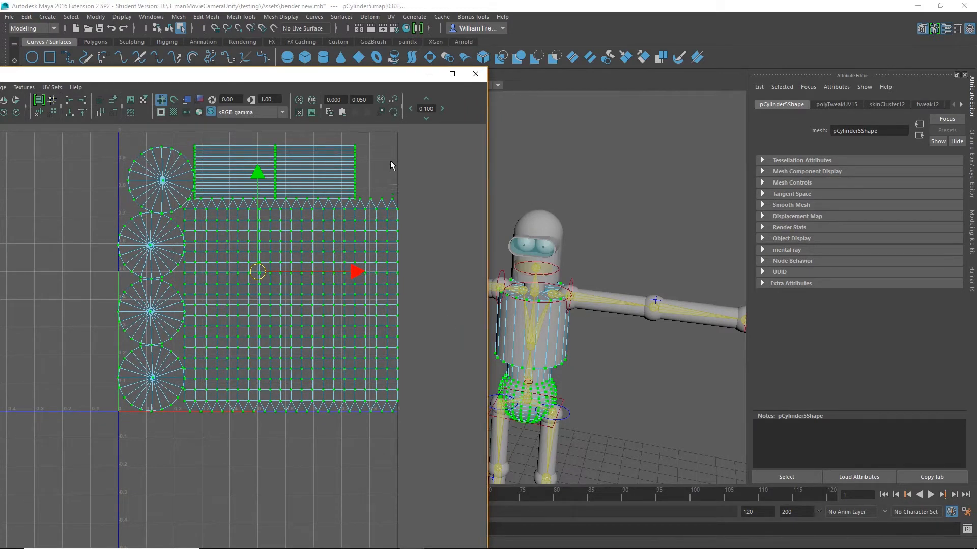
pyautogui.moveTo(334, 173); pyautogui.dragTo(340, 196, button='right')
pyautogui.moveTo(325, 182); pyautogui.dragTo(315, 191)
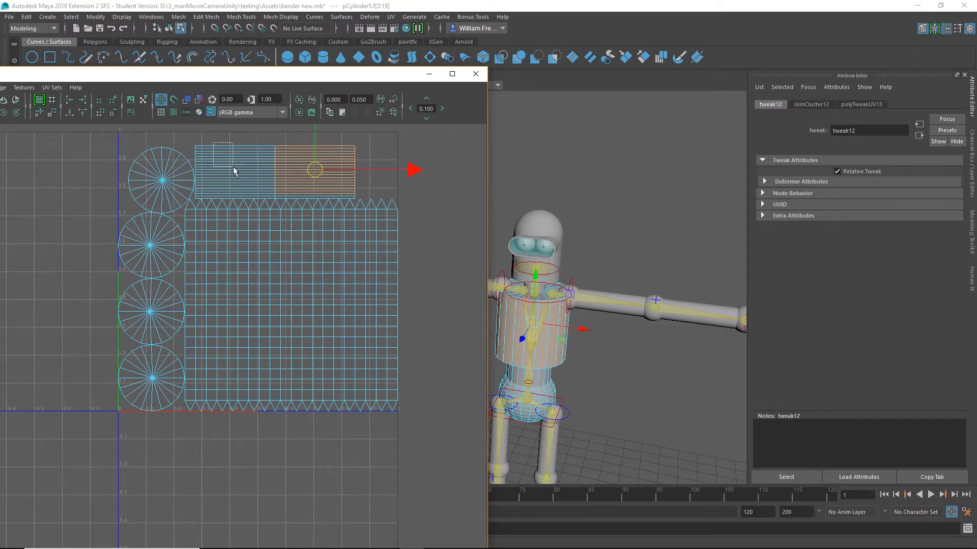
pyautogui.moveTo(233, 166); pyautogui.dragTo(235, 169)
pyautogui.moveTo(412, 238); pyautogui.dragTo(234, 388)
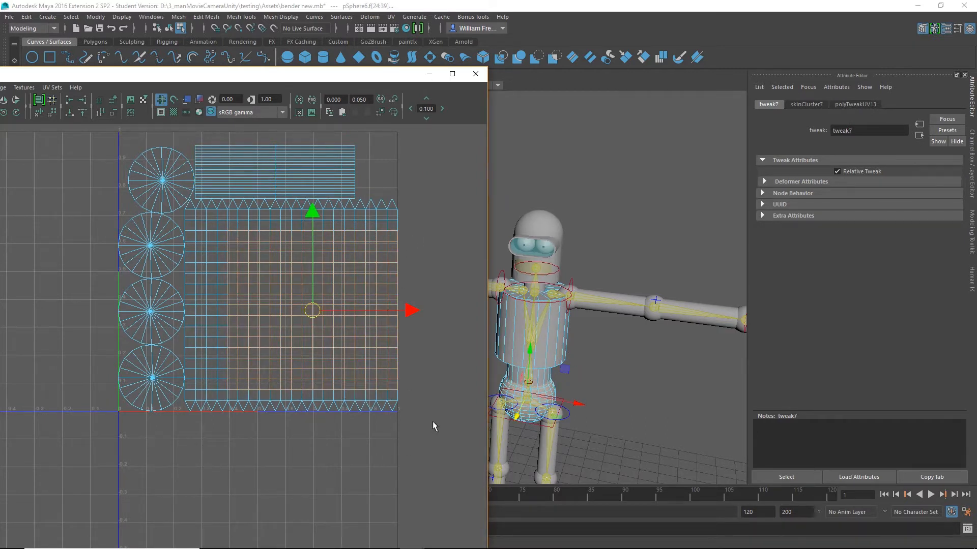
pyautogui.moveTo(377, 136); pyautogui.dragTo(322, 188)
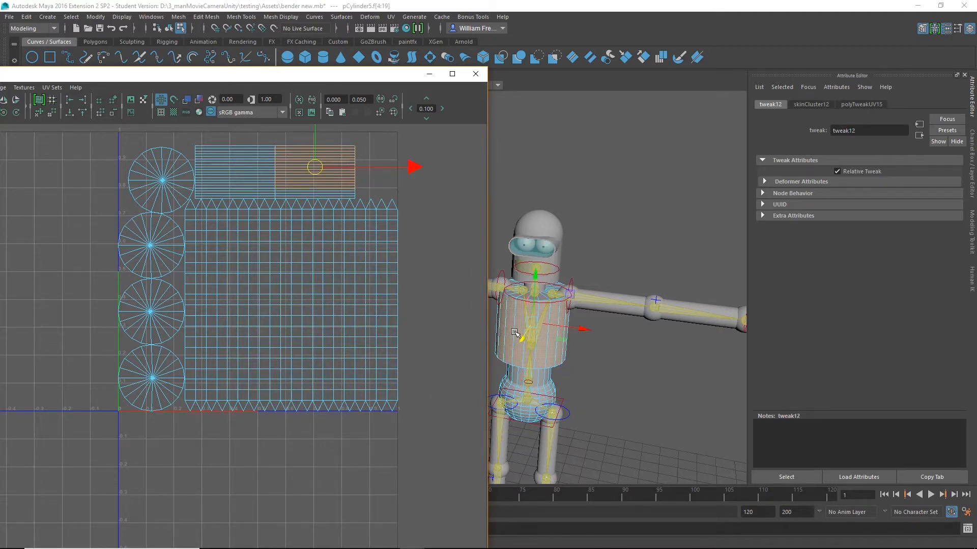
pyautogui.moveTo(418, 247); pyautogui.dragTo(207, 417)
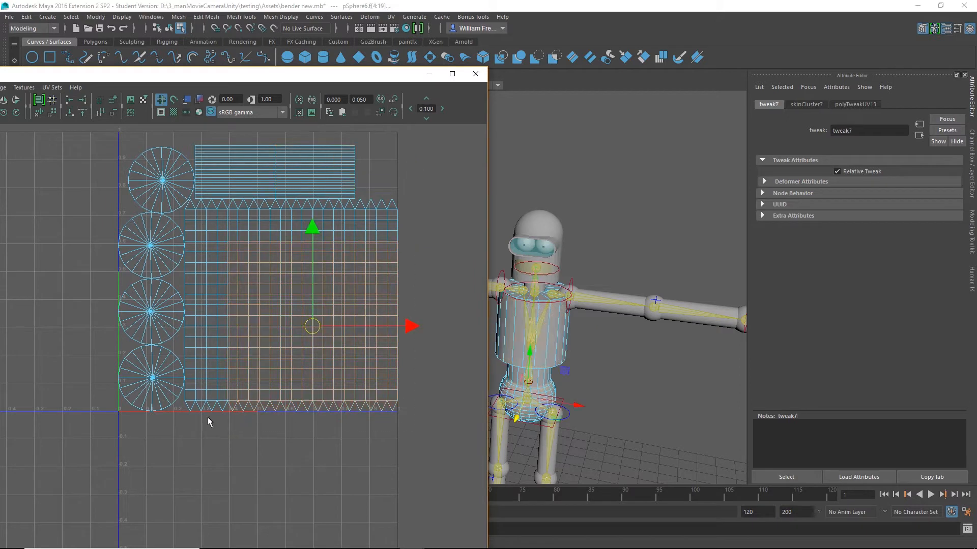
pyautogui.moveTo(92, 208); pyautogui.dragTo(142, 433)
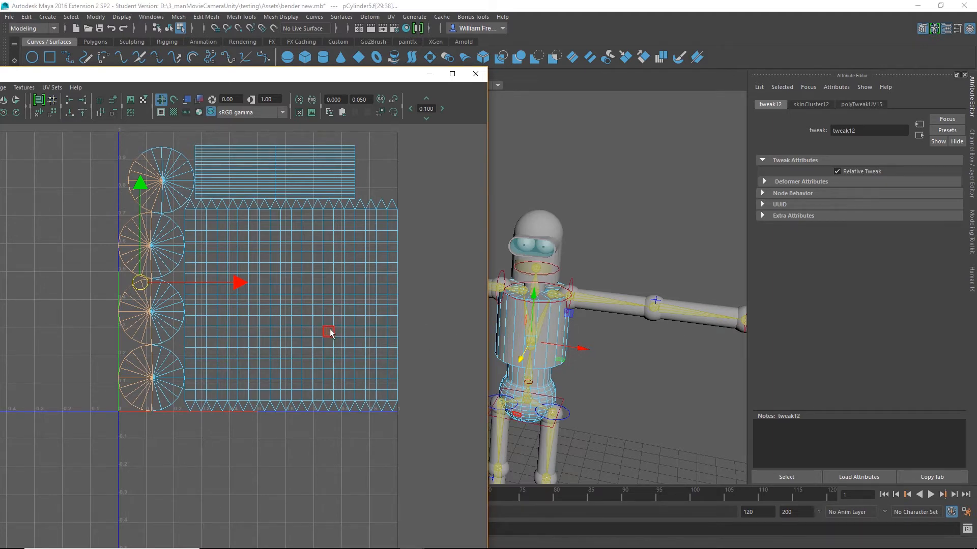
pyautogui.scroll(-2, 305, 331)
pyautogui.keyDown('alt'); pyautogui.moveTo(302, 303); pyautogui.dragTo(361, 260, button='middle'); pyautogui.keyUp('alt')
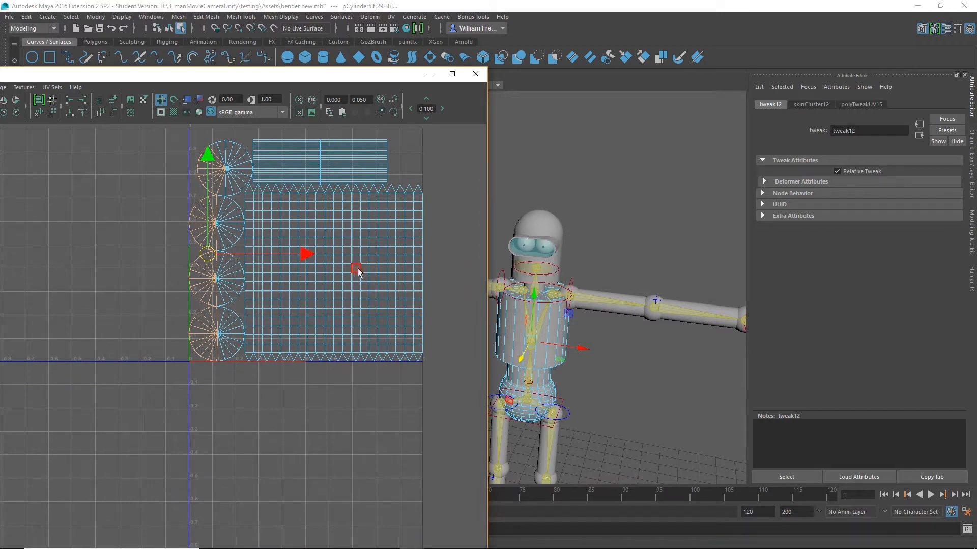
pyautogui.moveTo(405, 252); pyautogui.dragTo(434, 246, button='right')
pyautogui.moveTo(441, 208); pyautogui.dragTo(358, 326)
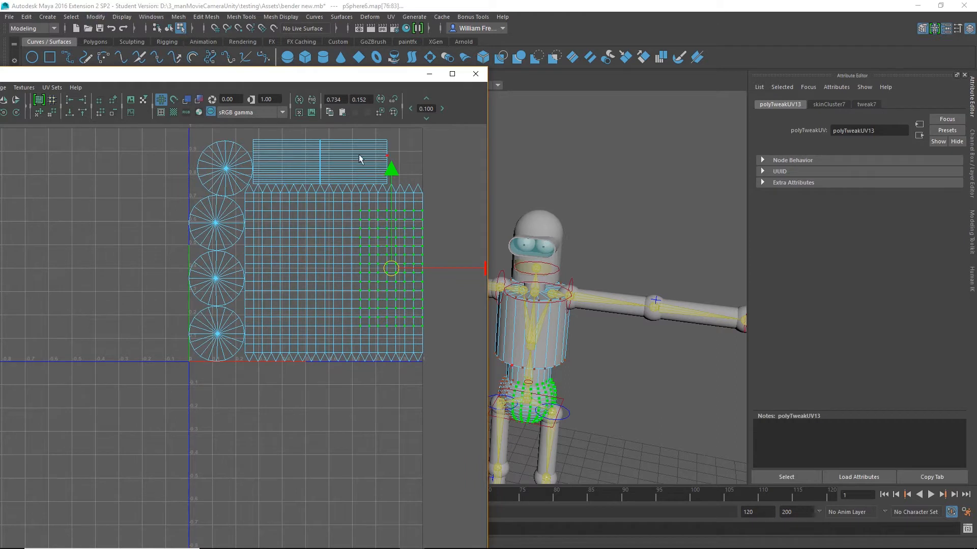
# - Select all faces of the torso, waist and pelvis shells and assign them a new Blinn material
pyautogui.rightClick(309, 239)
pyautogui.moveTo(312, 269); pyautogui.dragTo(312, 270, button='right')
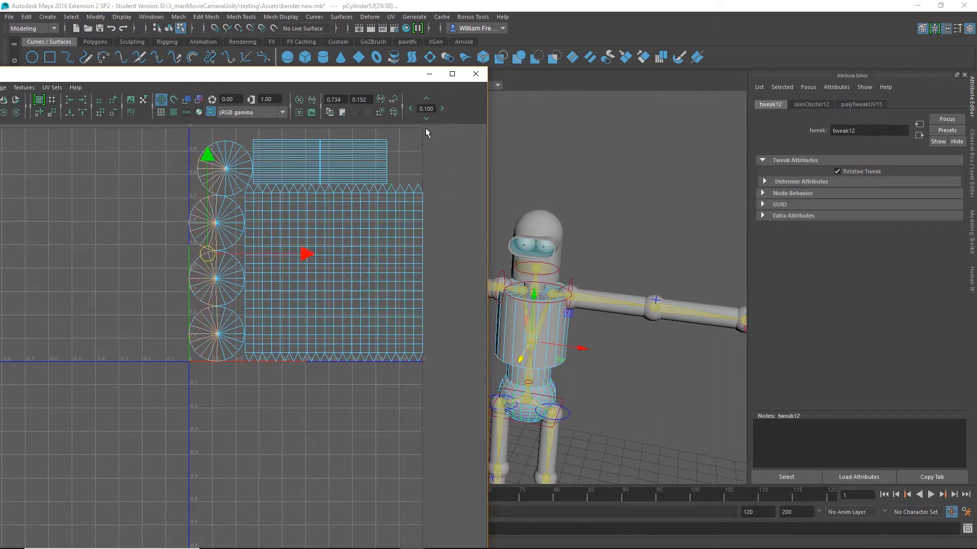
pyautogui.moveTo(449, 139); pyautogui.dragTo(79, 411)
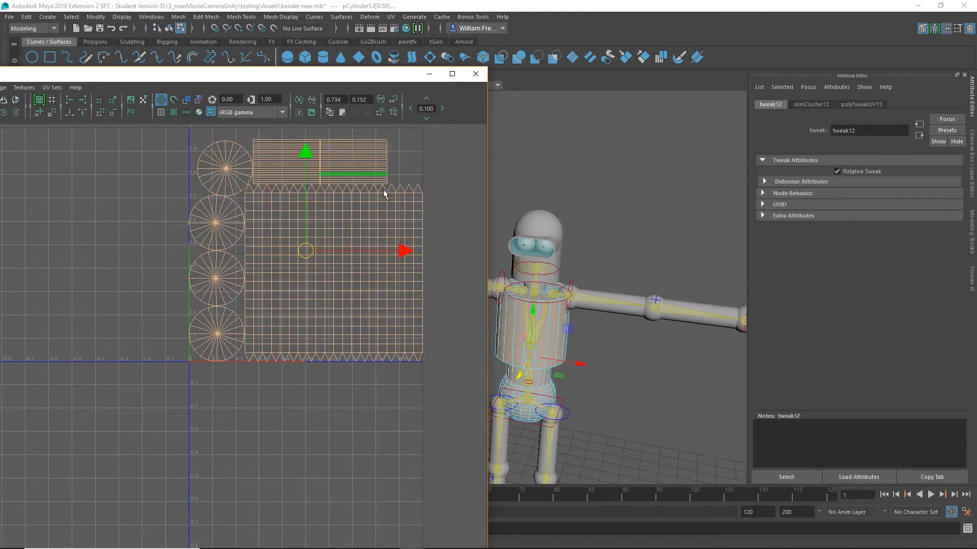
pyautogui.moveTo(549, 246); pyautogui.dragTo(569, 491, button='right')
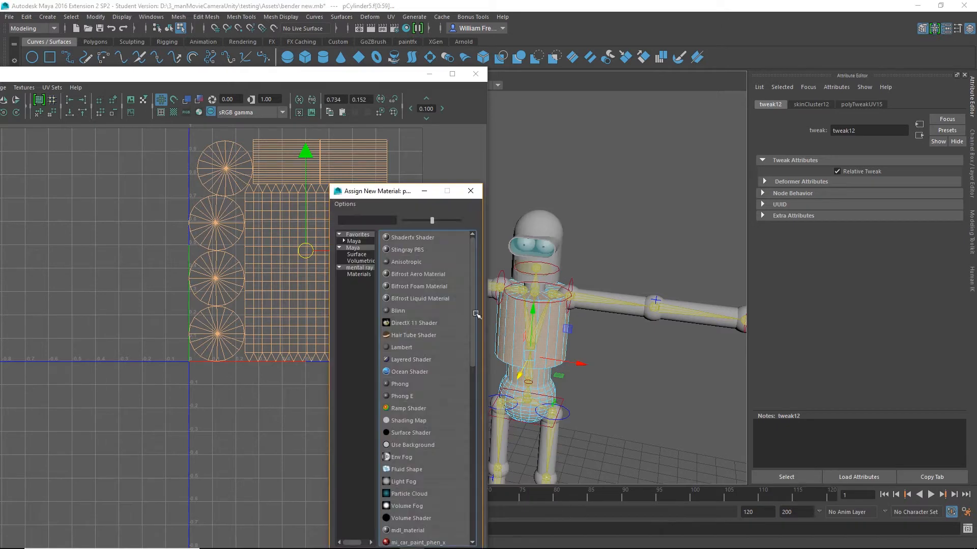
pyautogui.click(397, 310)
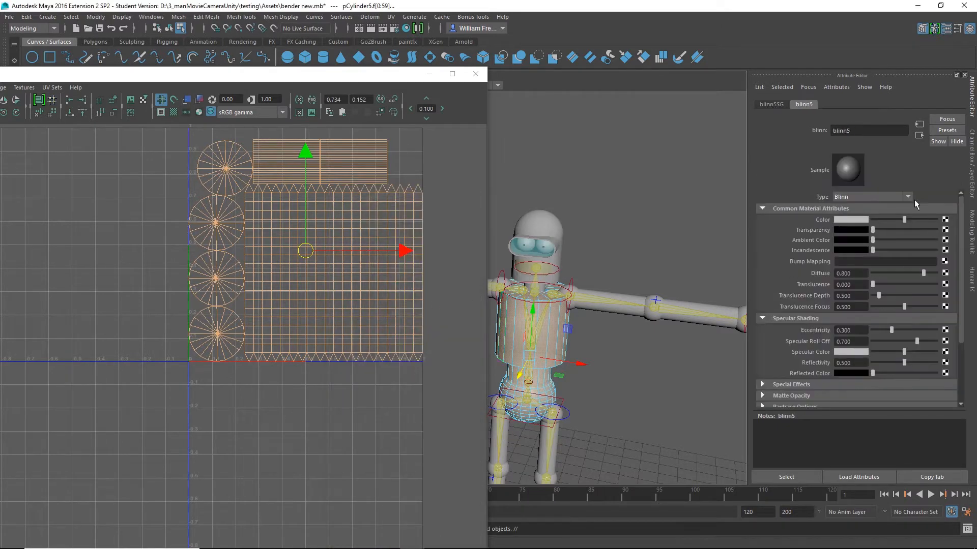
# - Rename the new Blinn material BenderMatTorso and map a Checker texture to its Color
pyautogui.moveTo(862, 132); pyautogui.dragTo(780, 131)
pyautogui.write('Torso')
pyautogui.press('Return')
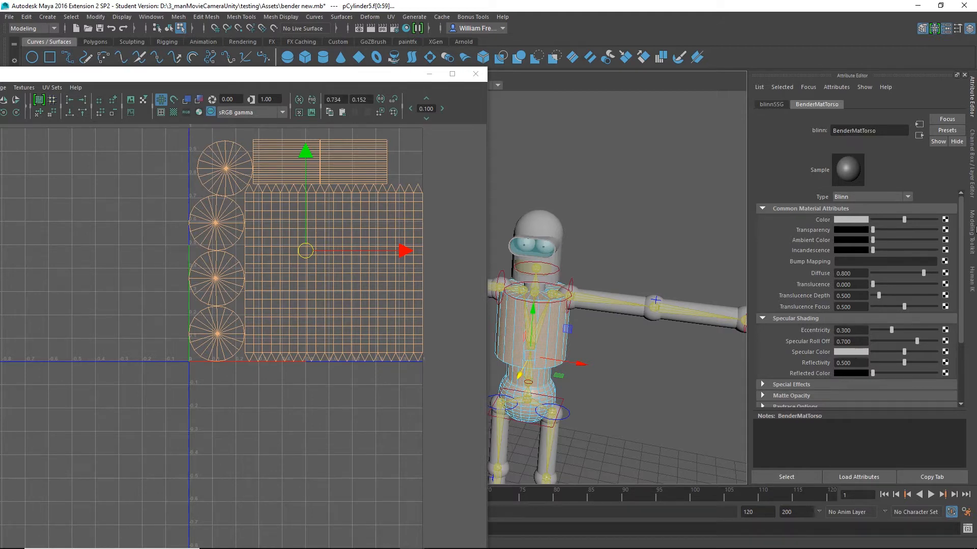
pyautogui.click(945, 220)
pyautogui.click(476, 199)
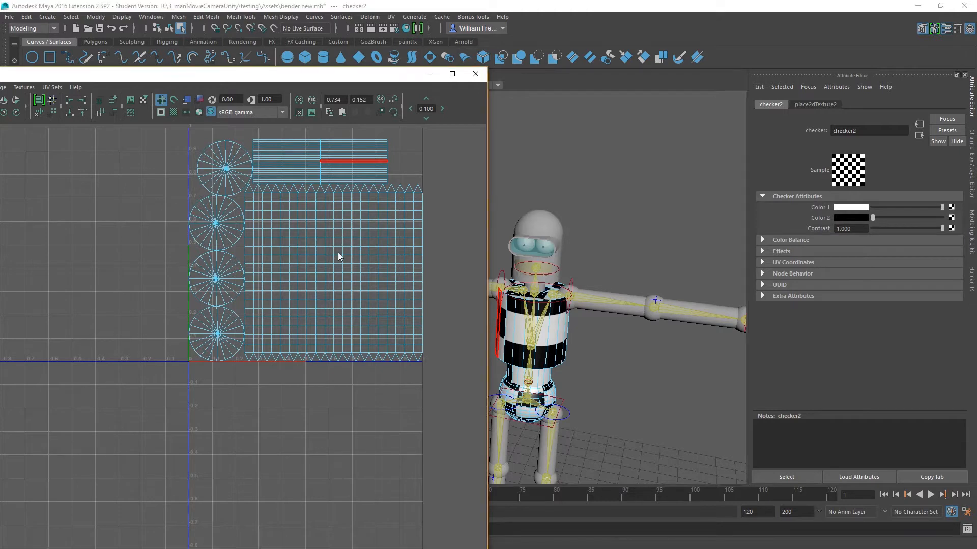
# - Select some UVs of the pelvis grid shell and fit the UV Editor window beside the robot with the full UV square in view
pyautogui.moveTo(338, 252); pyautogui.dragTo(376, 251, button='right')
pyautogui.moveTo(446, 222); pyautogui.dragTo(349, 326)
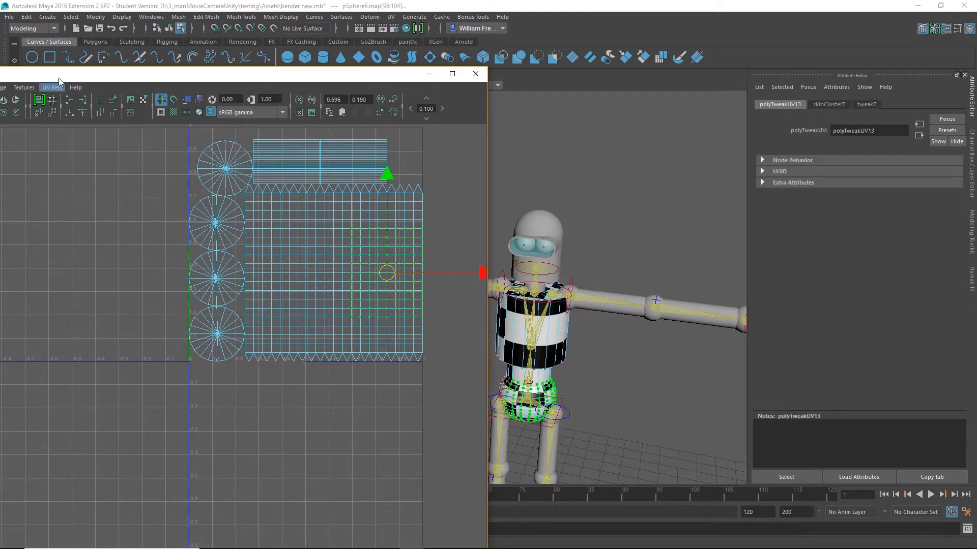
pyautogui.moveTo(50, 78)
pyautogui.mouseDown()
pyautogui.moveTo(147, 34)
pyautogui.moveTo(201, 34)
pyautogui.mouseUp()
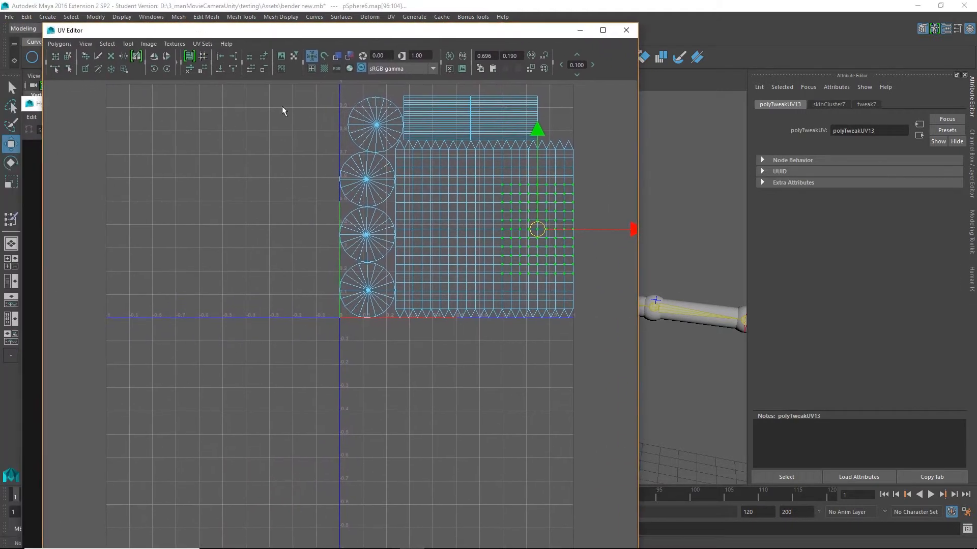
pyautogui.keyDown('alt'); pyautogui.moveTo(457, 276); pyautogui.dragTo(299, 376, button='middle'); pyautogui.keyUp('alt')
pyautogui.moveTo(280, 381)
pyautogui.keyDown('alt'); pyautogui.mouseDown(button='right')
pyautogui.moveTo(373, 362)
pyautogui.moveTo(507, 412)
pyautogui.mouseUp(button='right'); pyautogui.keyUp('alt')
pyautogui.keyDown('alt'); pyautogui.moveTo(507, 412); pyautogui.dragTo(525, 483, button='middle'); pyautogui.keyUp('alt')
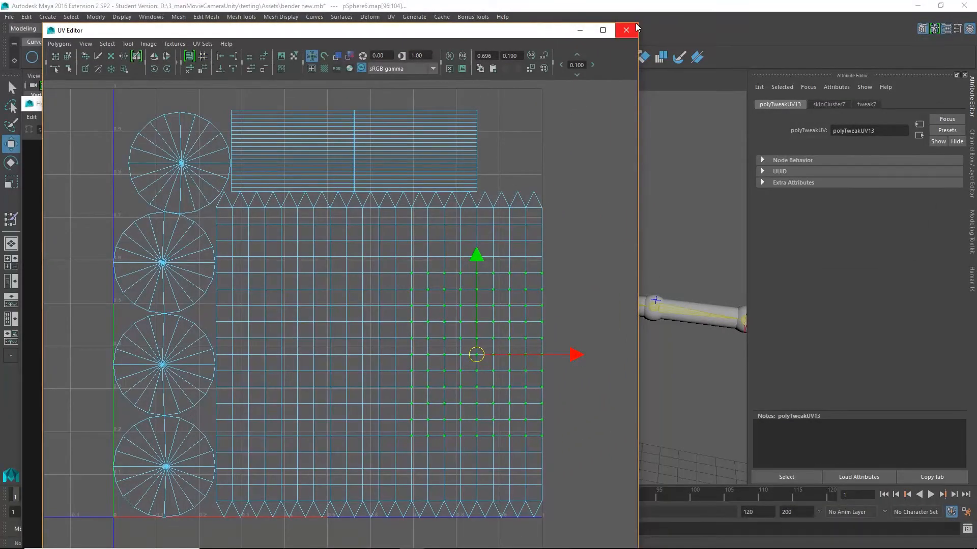
pyautogui.moveTo(638, 22); pyautogui.dragTo(521, 131)
pyautogui.moveTo(395, 135); pyautogui.dragTo(372, 57)
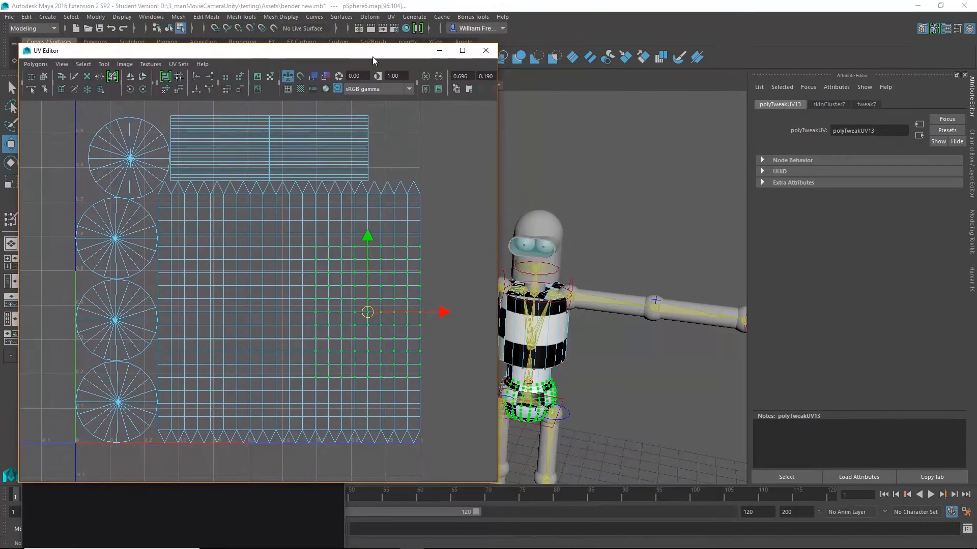
# - Extend the selection to the whole pelvis grid shell, scale it down and place it in the lower-right corner of the UV square
pyautogui.click(83, 64)
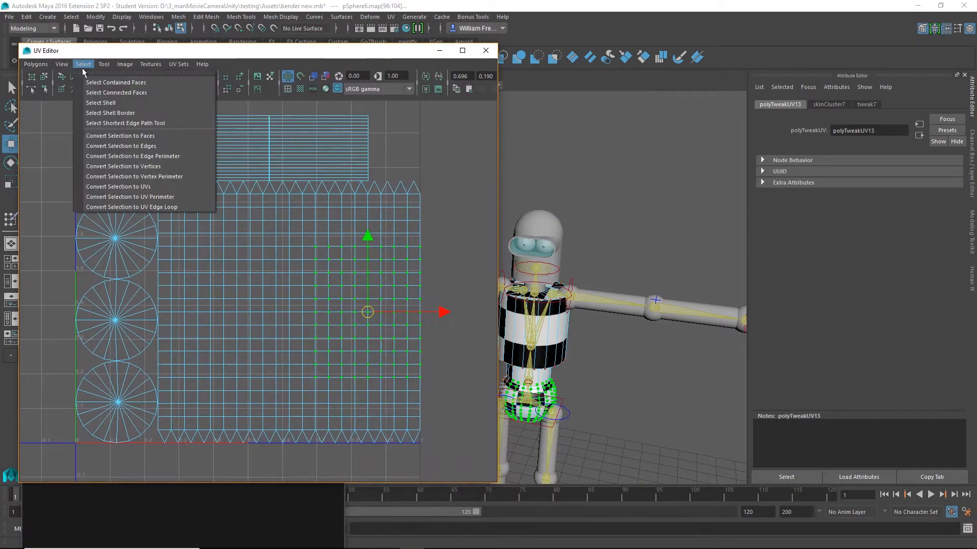
pyautogui.click(90, 103)
pyautogui.press('r')
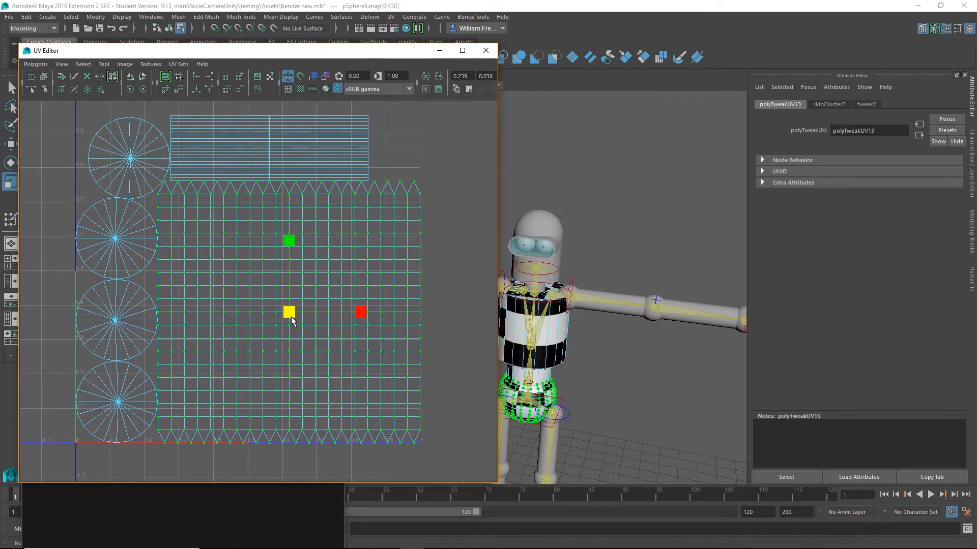
pyautogui.moveTo(291, 315); pyautogui.dragTo(335, 350)
pyautogui.press('w')
# - Select the striped torso and waist side shells together, enlarge them and stretch them vertically above the pelvis grid
pyautogui.moveTo(387, 113); pyautogui.dragTo(313, 184)
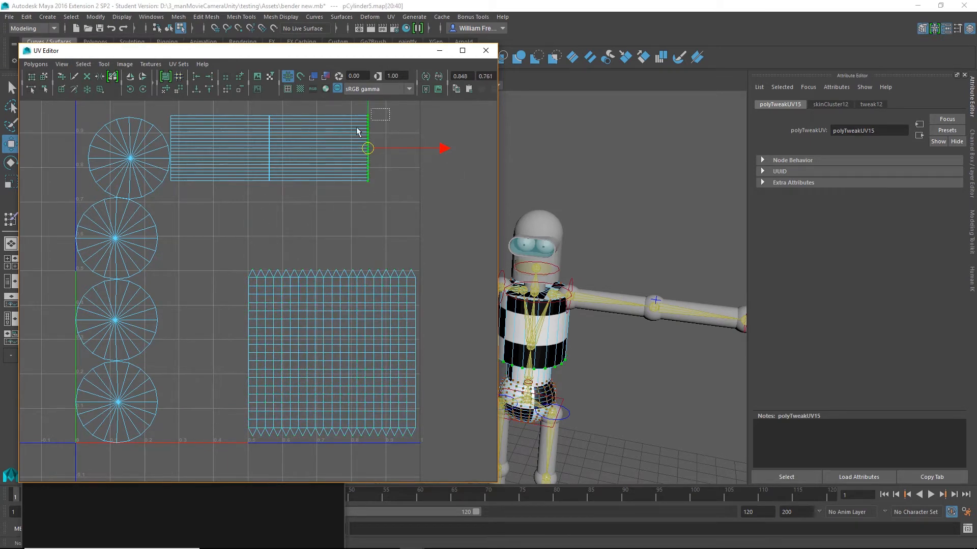
pyautogui.moveTo(390, 108); pyautogui.dragTo(178, 216)
pyautogui.click(84, 64)
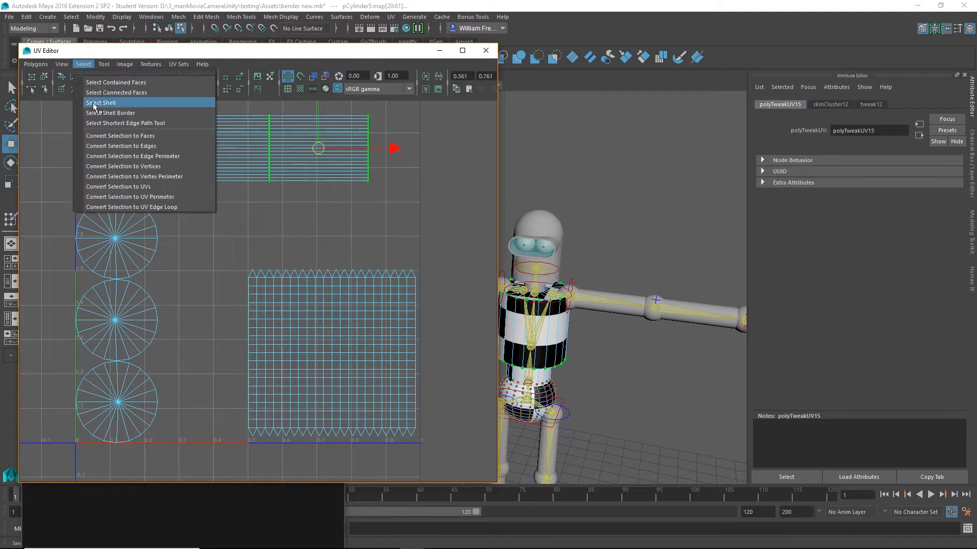
pyautogui.click(94, 104)
pyautogui.moveTo(268, 148); pyautogui.dragTo(316, 169)
pyautogui.press('r')
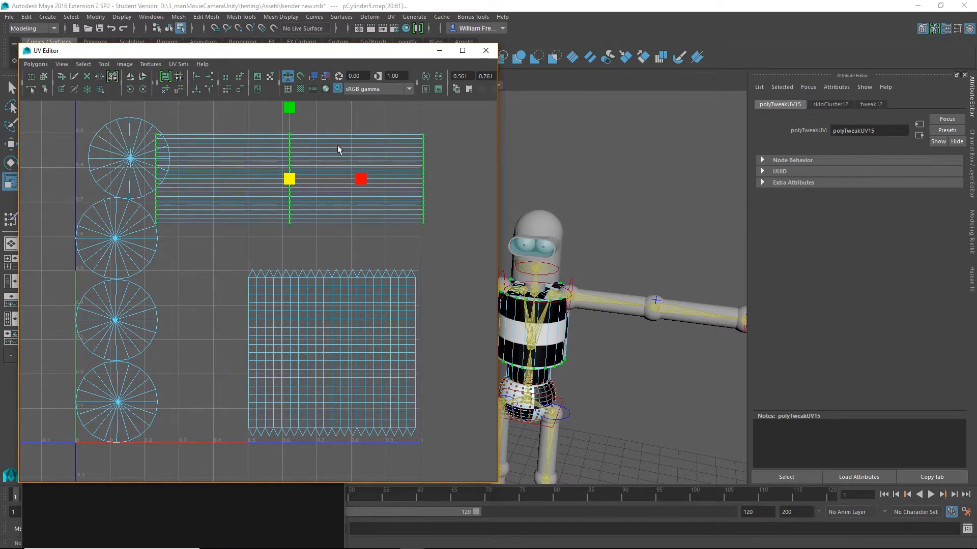
pyautogui.keyDown('alt'); pyautogui.moveTo(337, 149); pyautogui.dragTo(314, 201, button='middle'); pyautogui.keyUp('alt')
pyautogui.moveTo(292, 190); pyautogui.dragTo(303, 126)
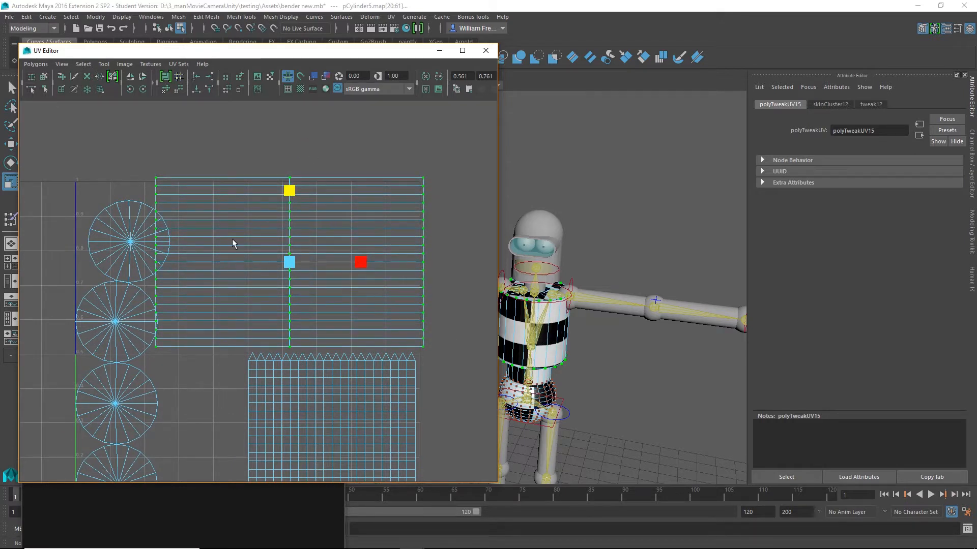
# - Select the waist's striped side shell and scale it down smaller than the torso shell, clear of the round shells
pyautogui.moveTo(232, 239); pyautogui.dragTo(264, 159)
pyautogui.click(155, 179)
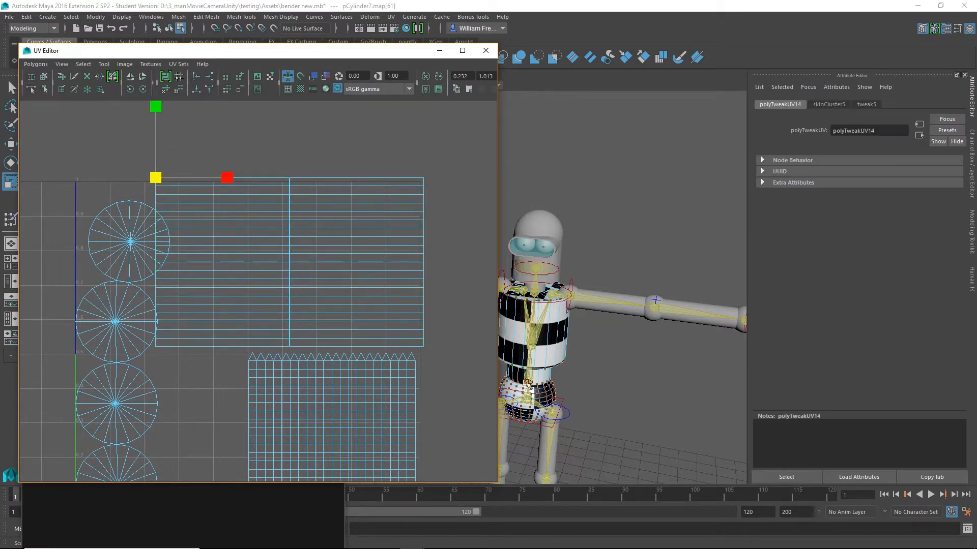
pyautogui.click(83, 64)
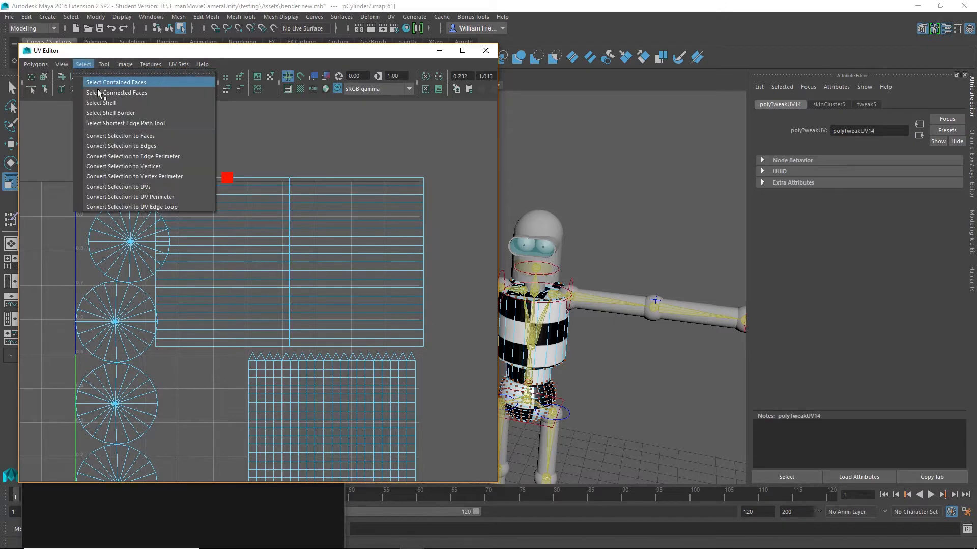
pyautogui.click(99, 97)
pyautogui.keyDown('alt'); pyautogui.moveTo(562, 460); pyautogui.dragTo(653, 373, button='middle'); pyautogui.keyUp('alt')
pyautogui.keyDown('alt'); pyautogui.moveTo(610, 374); pyautogui.dragTo(661, 374, button='right'); pyautogui.keyUp('alt')
pyautogui.moveTo(222, 263)
pyautogui.mouseDown()
pyautogui.moveTo(212, 264)
pyautogui.moveTo(233, 274)
pyautogui.mouseUp()
pyautogui.press('w')
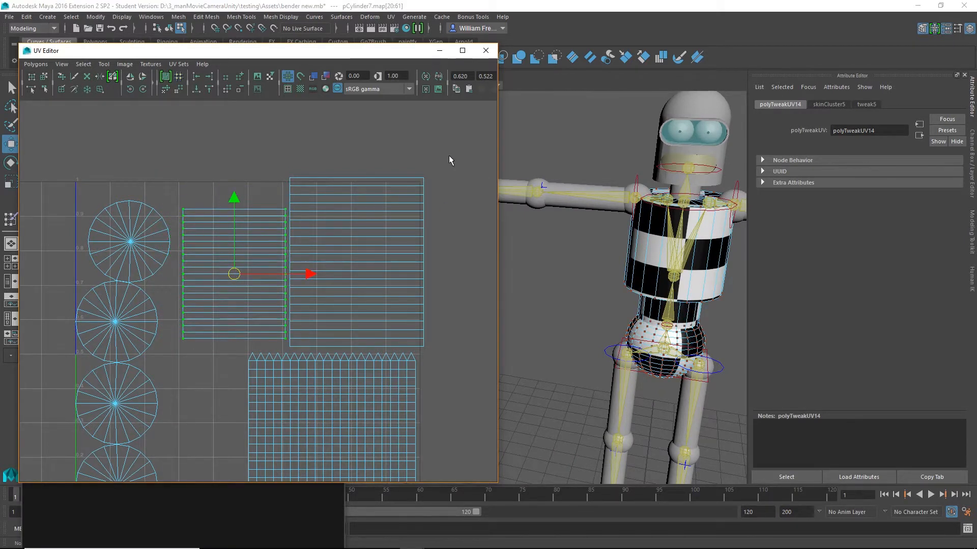
# - Select both striped side shells and shift them so the torso shell fits into the upper-right corner of the UV square
pyautogui.moveTo(446, 150); pyautogui.dragTo(299, 270)
pyautogui.click(84, 64)
pyautogui.click(101, 103)
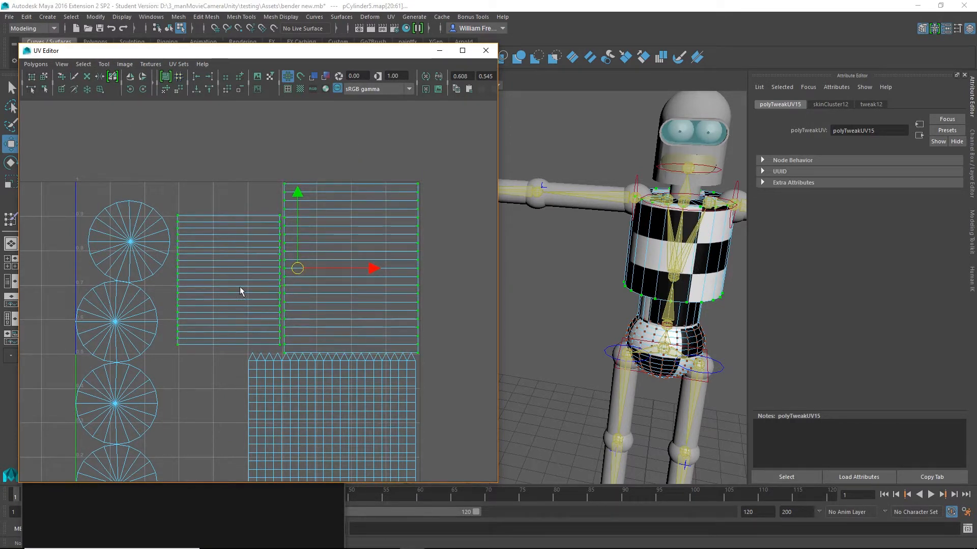
pyautogui.scroll(-3, 241, 291)
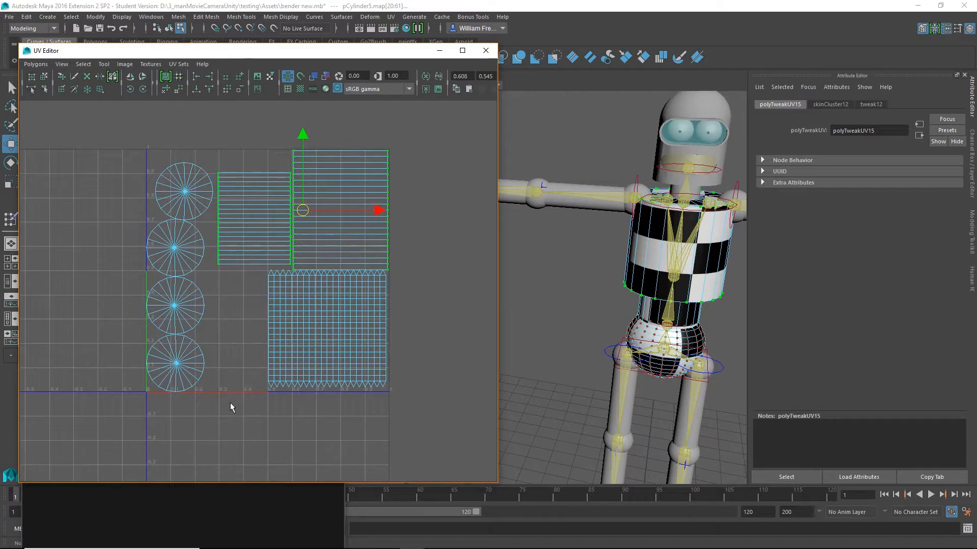
# - Identify the torso's bottom cap among the round shells and move that whole shell outside the UV square
pyautogui.moveTo(231, 407); pyautogui.dragTo(175, 334)
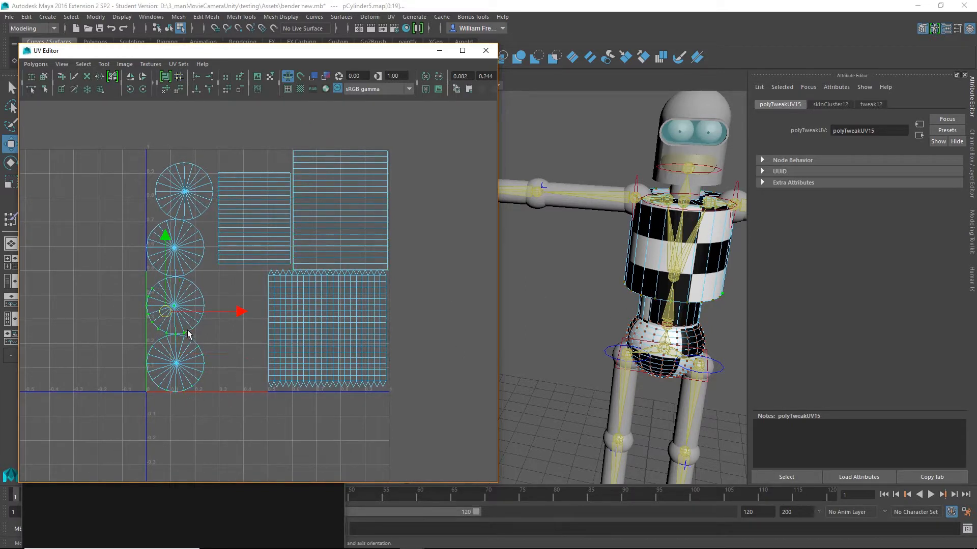
pyautogui.keyDown('alt'); pyautogui.moveTo(671, 337); pyautogui.dragTo(677, 279); pyautogui.keyUp('alt')
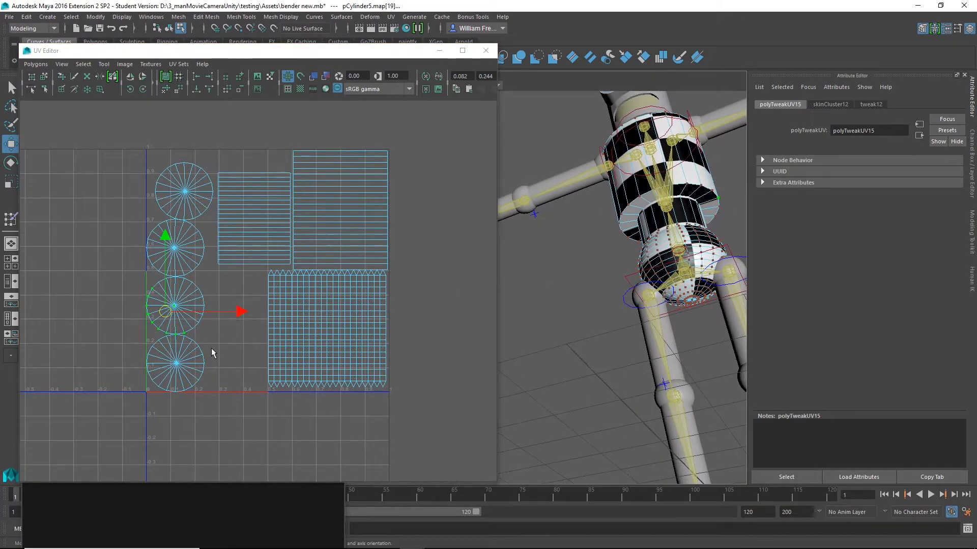
pyautogui.keyDown('alt'); pyautogui.moveTo(555, 290); pyautogui.dragTo(508, 316); pyautogui.keyUp('alt')
pyautogui.keyDown('alt'); pyautogui.moveTo(507, 316); pyautogui.dragTo(529, 284, button='right'); pyautogui.keyUp('alt')
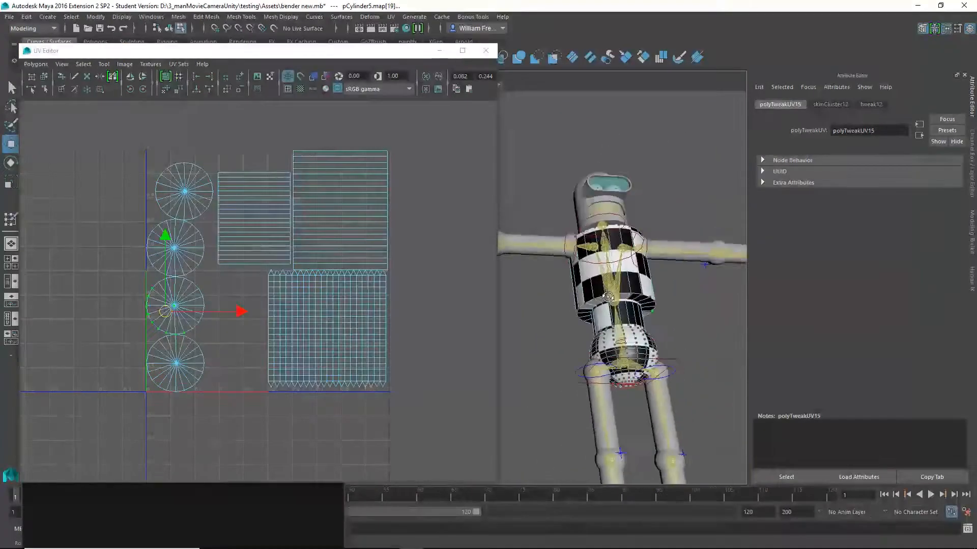
pyautogui.keyDown('alt'); pyautogui.moveTo(529, 285); pyautogui.dragTo(572, 306); pyautogui.keyUp('alt')
pyautogui.keyDown('alt'); pyautogui.moveTo(485, 300); pyautogui.dragTo(556, 333, button='right'); pyautogui.keyUp('alt')
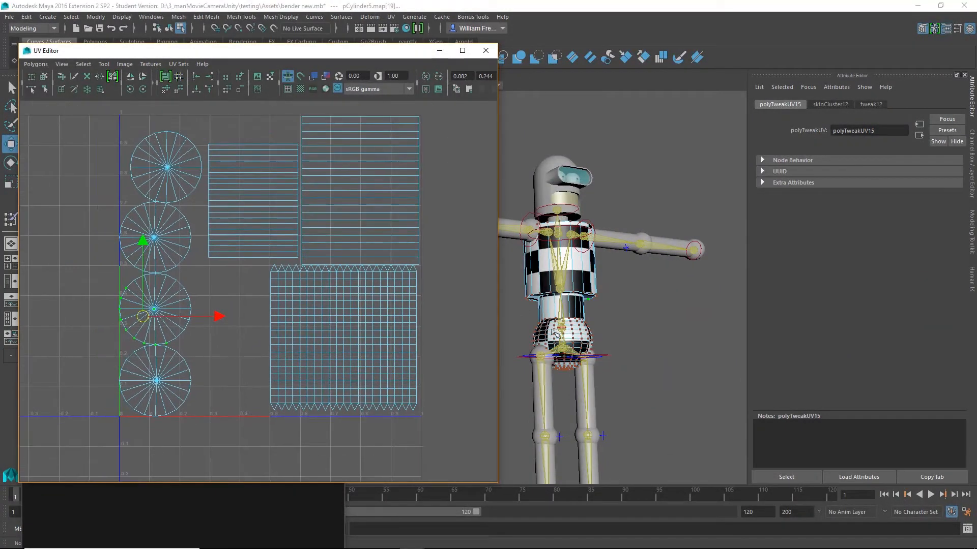
pyautogui.click(218, 379)
pyautogui.moveTo(203, 354); pyautogui.dragTo(172, 408)
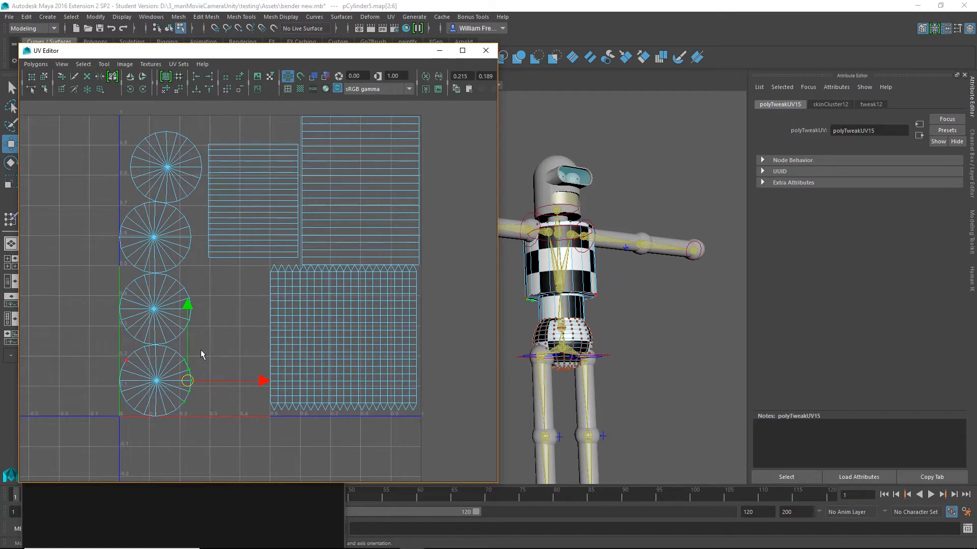
pyautogui.click(83, 64)
pyautogui.click(100, 100)
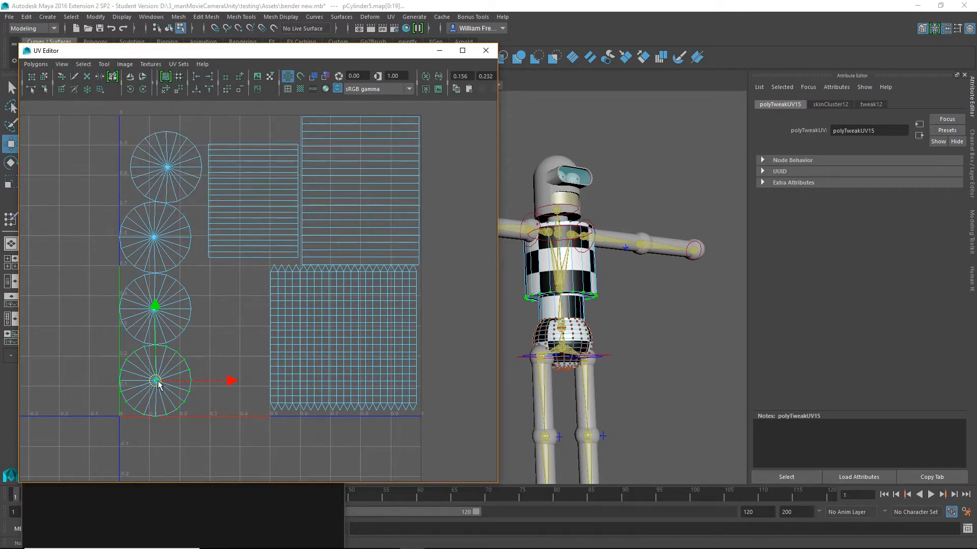
pyautogui.moveTo(159, 385); pyautogui.dragTo(59, 230)
# - Select both waist cap shells, checking them on the robot in wireframe display, and move them into the lower-left corner of the UV square
pyautogui.moveTo(198, 220); pyautogui.dragTo(175, 267)
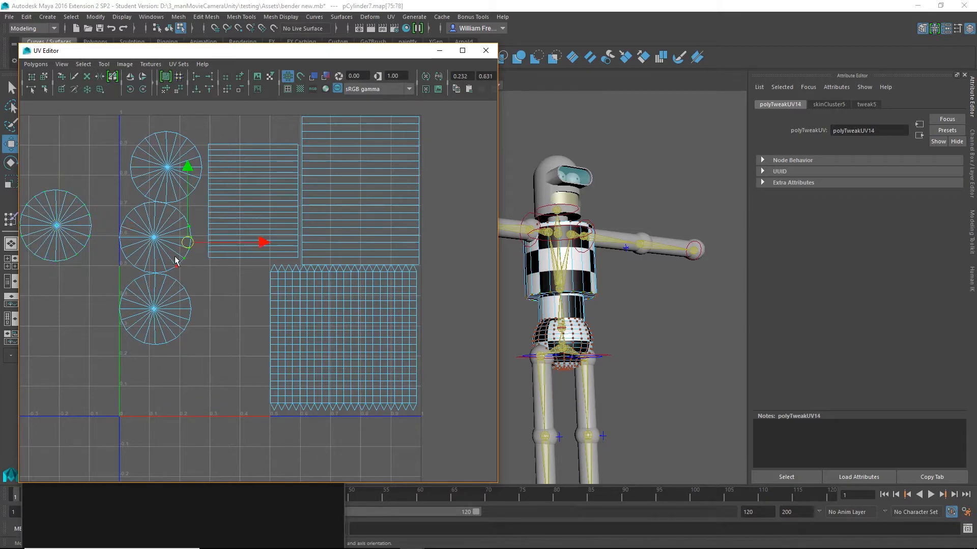
pyautogui.click(83, 64)
pyautogui.click(101, 100)
pyautogui.keyDown('alt'); pyautogui.moveTo(565, 371); pyautogui.dragTo(590, 292); pyautogui.keyUp('alt')
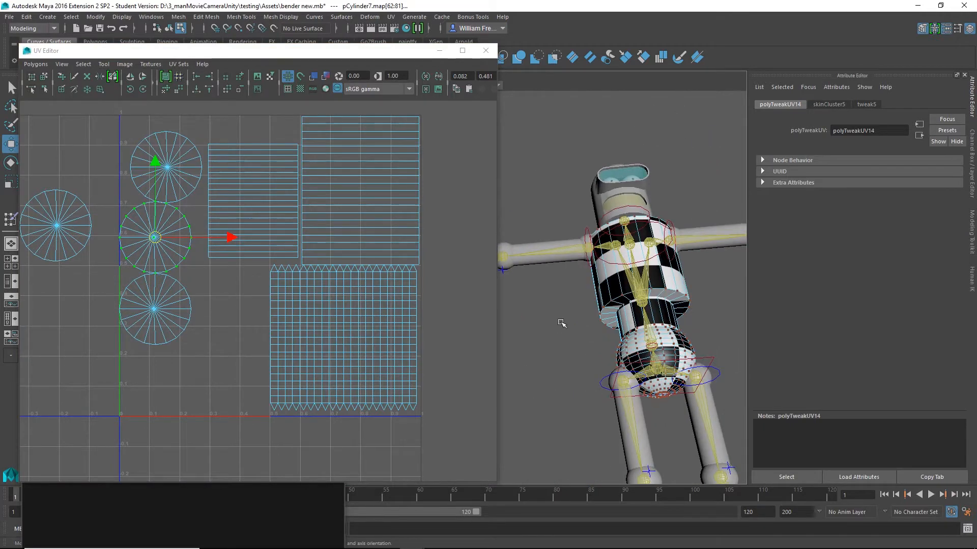
pyautogui.click(148, 300)
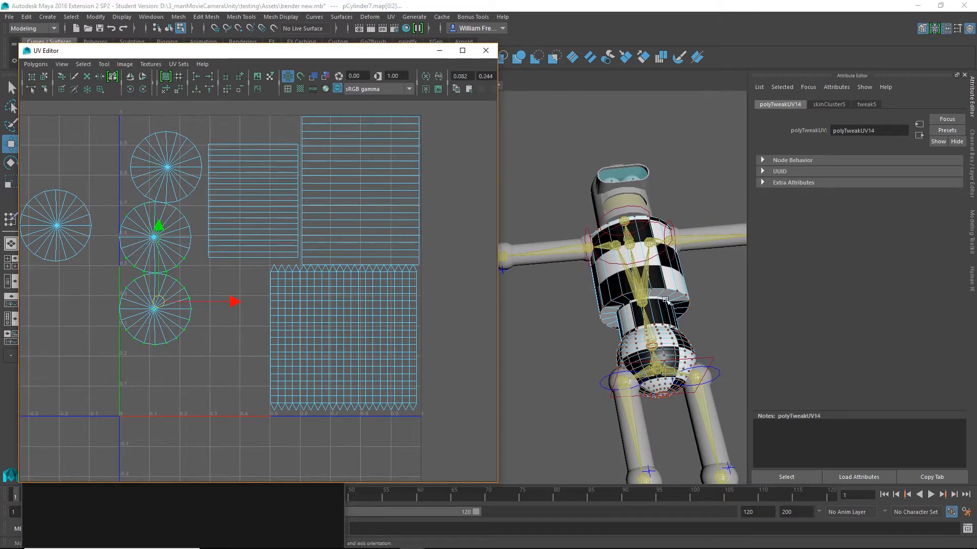
pyautogui.press('4')
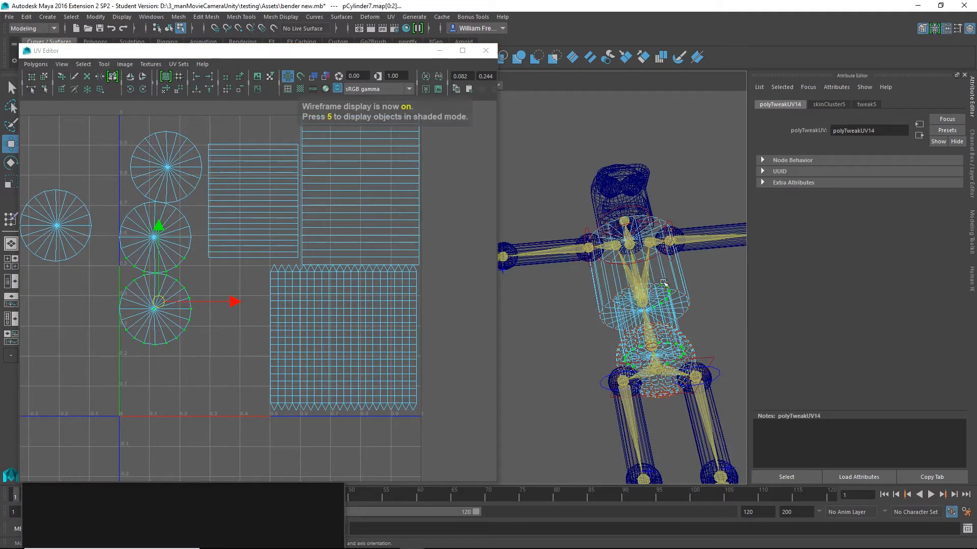
pyautogui.keyDown('alt'); pyautogui.moveTo(656, 323); pyautogui.dragTo(658, 283); pyautogui.keyUp('alt')
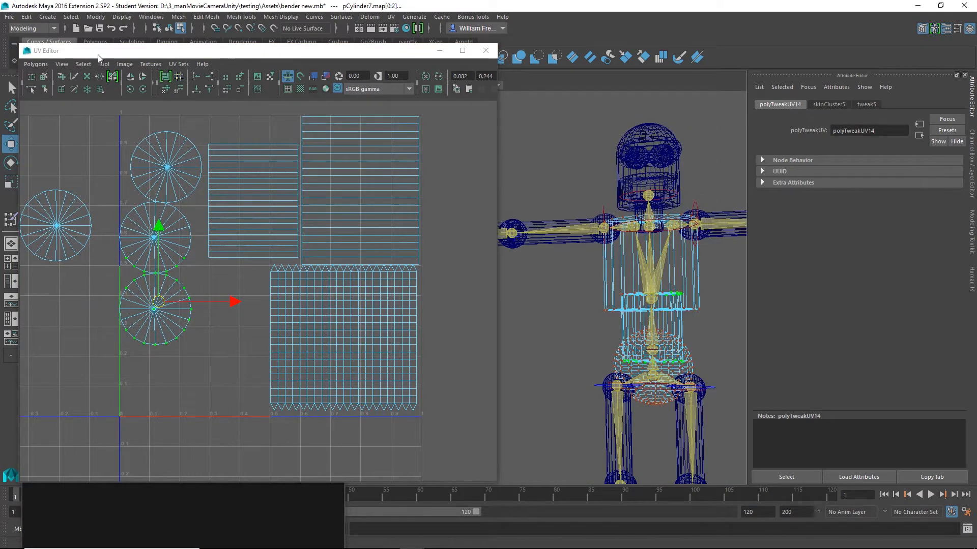
pyautogui.click(83, 64)
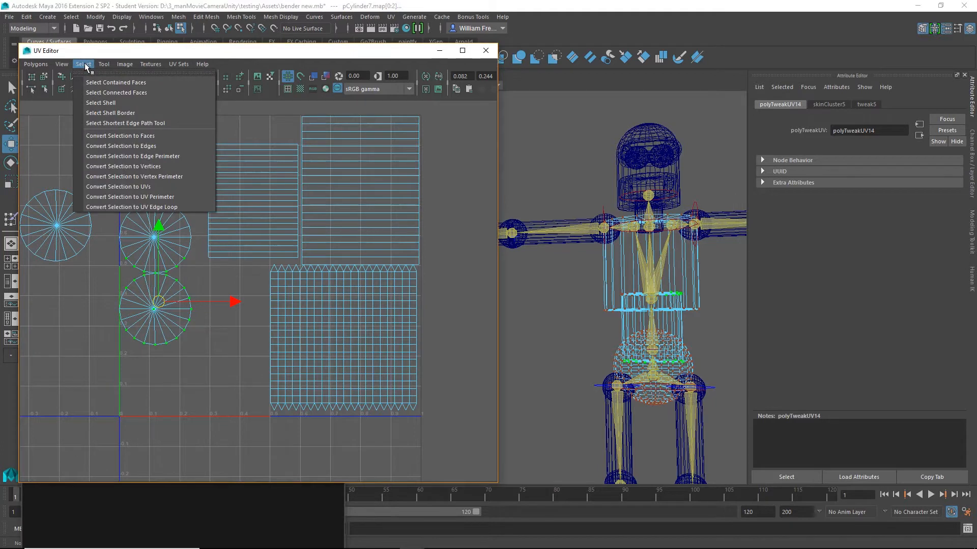
pyautogui.click(102, 105)
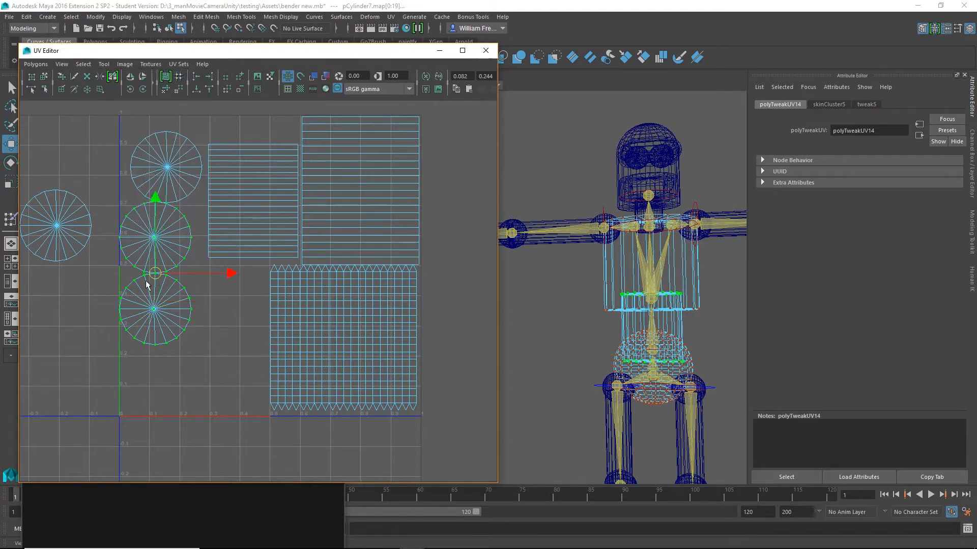
pyautogui.moveTo(148, 284); pyautogui.dragTo(159, 351, button='middle')
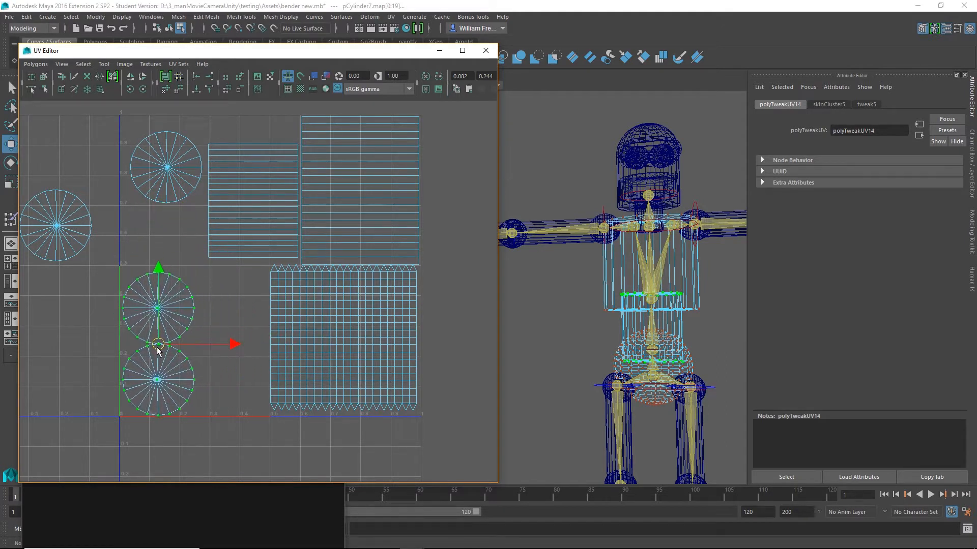
# - Nudge the torso's bottom cap shell slightly upward and closer to the UV square
pyautogui.click(70, 231)
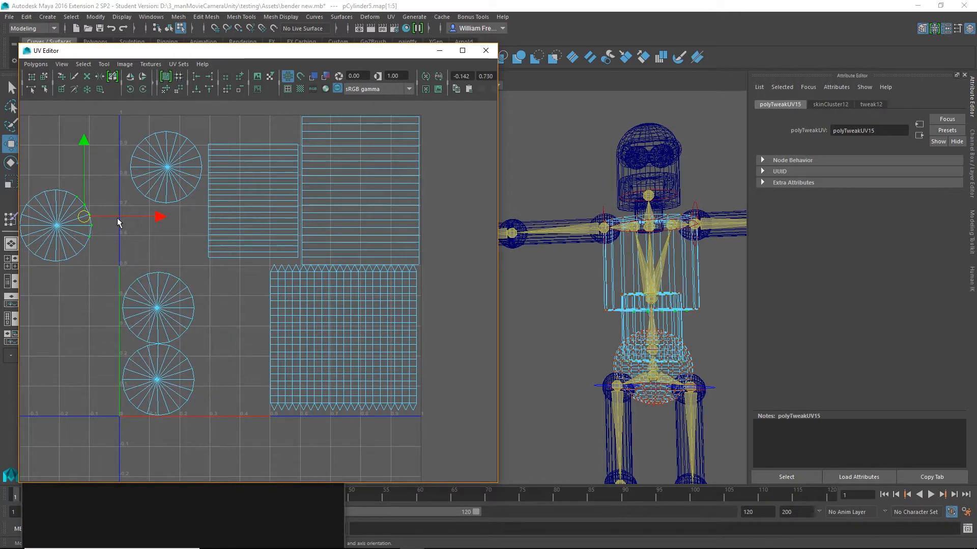
pyautogui.moveTo(55, 229); pyautogui.dragTo(68, 206)
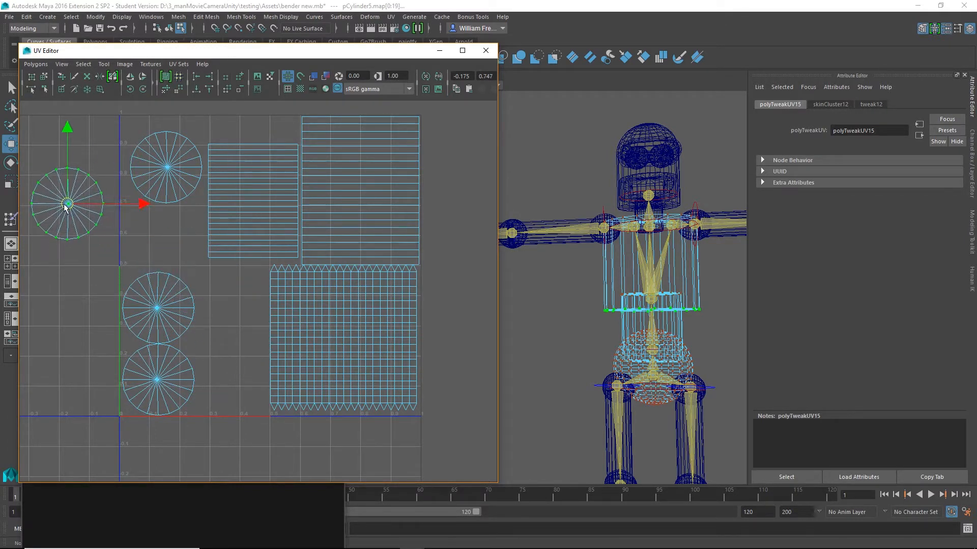
pyautogui.keyDown('alt'); pyautogui.moveTo(279, 202); pyautogui.dragTo(387, 218, button='middle'); pyautogui.keyUp('alt')
# - Select both waist cap shells, scale them down and settle them in the lower-left corner of the UV square
pyautogui.moveTo(331, 301); pyautogui.dragTo(219, 423)
pyautogui.click(85, 64)
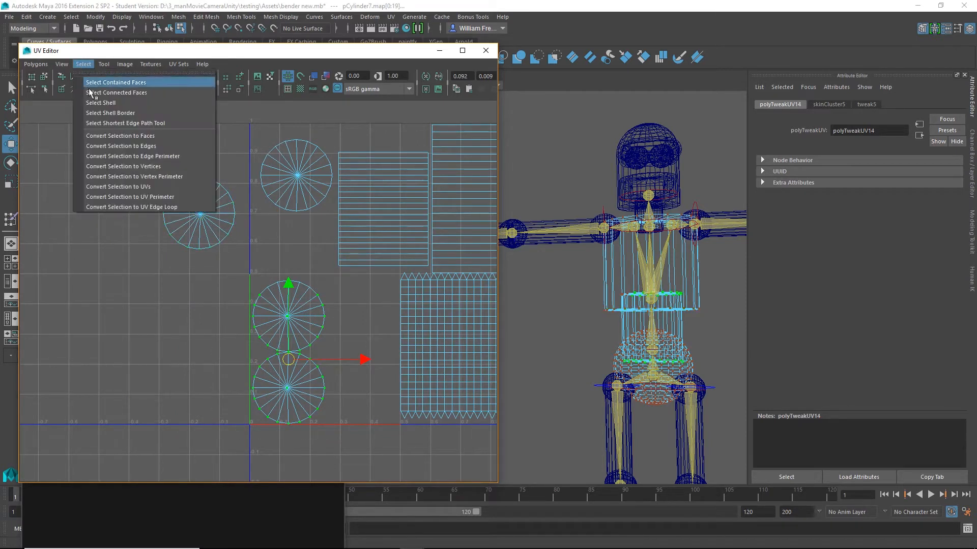
pyautogui.click(102, 93)
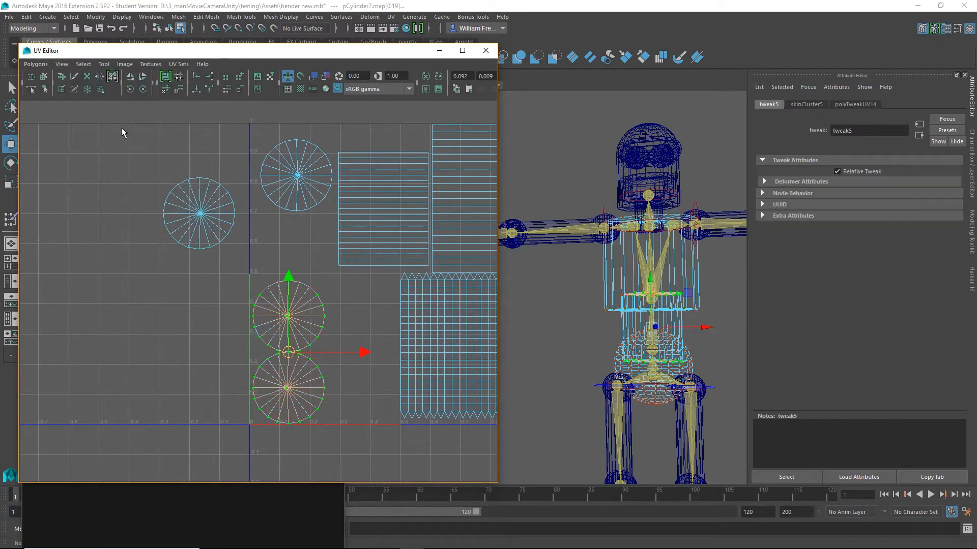
pyautogui.click(83, 64)
pyautogui.click(107, 99)
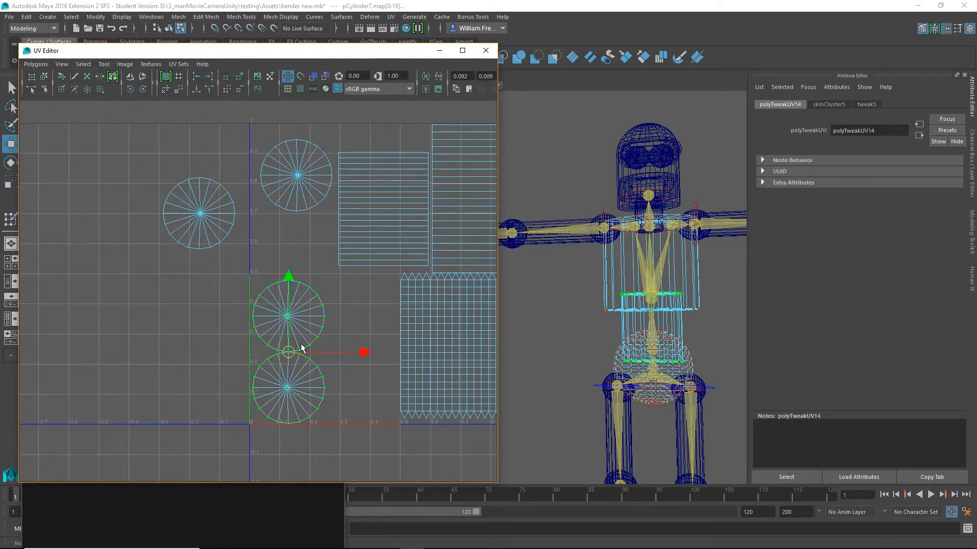
pyautogui.press('r')
pyautogui.moveTo(291, 350); pyautogui.dragTo(287, 365)
pyautogui.press('w')
# - Select the waist's whole rectangular side shell and move it between the waist caps and the pelvis shell
pyautogui.moveTo(331, 288); pyautogui.dragTo(366, 242)
pyautogui.click(102, 63)
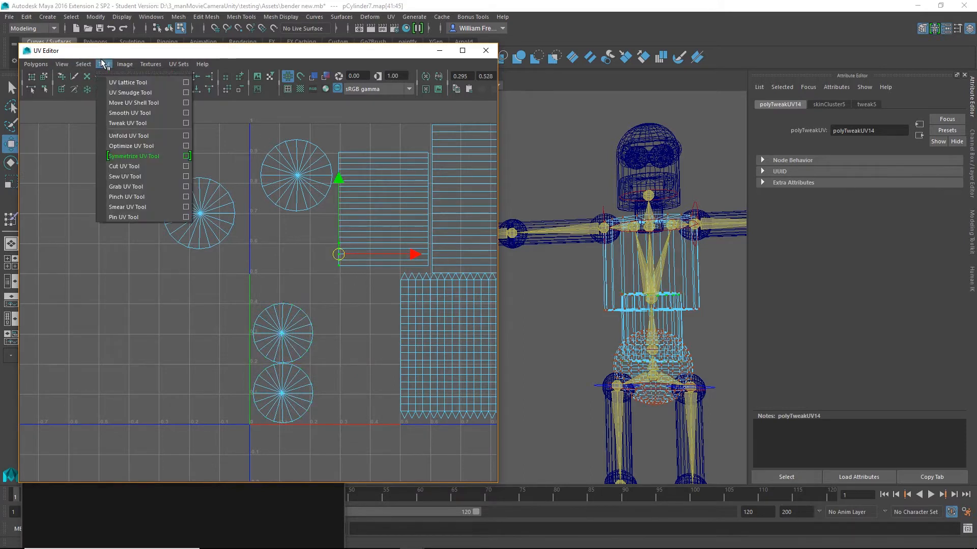
pyautogui.moveTo(84, 64)
pyautogui.click(102, 102)
pyautogui.moveTo(385, 210); pyautogui.dragTo(355, 356)
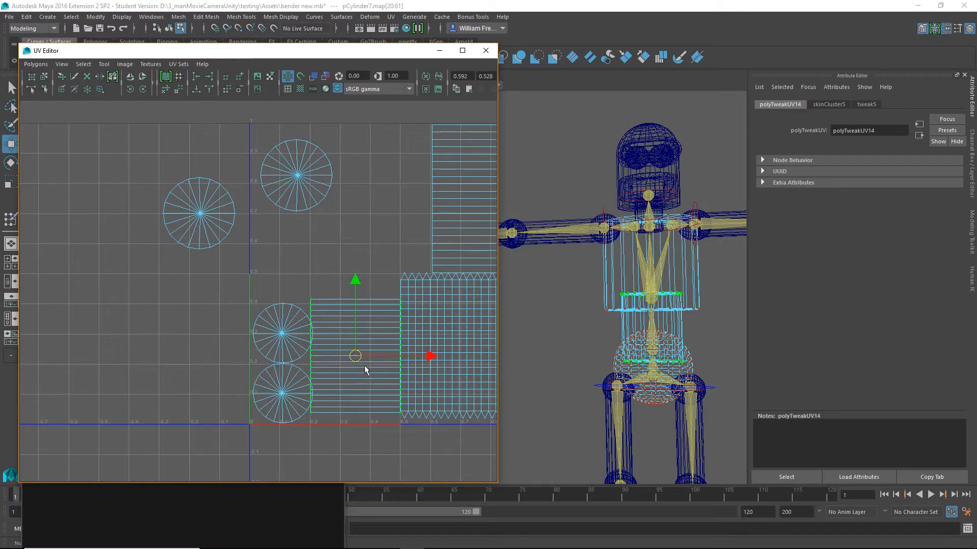
# - Scale the waist side shell down slightly and settle it in the gap beside the pelvis shell
pyautogui.keyDown('alt'); pyautogui.moveTo(377, 368); pyautogui.dragTo(291, 351, button='middle'); pyautogui.keyUp('alt')
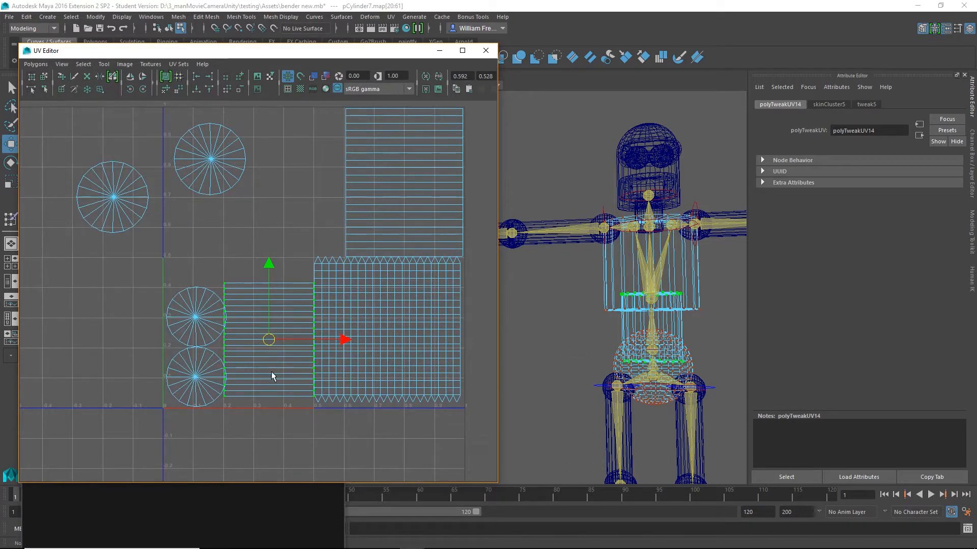
pyautogui.press('r')
pyautogui.moveTo(269, 340); pyautogui.dragTo(268, 351)
pyautogui.press('w')
pyautogui.press('r')
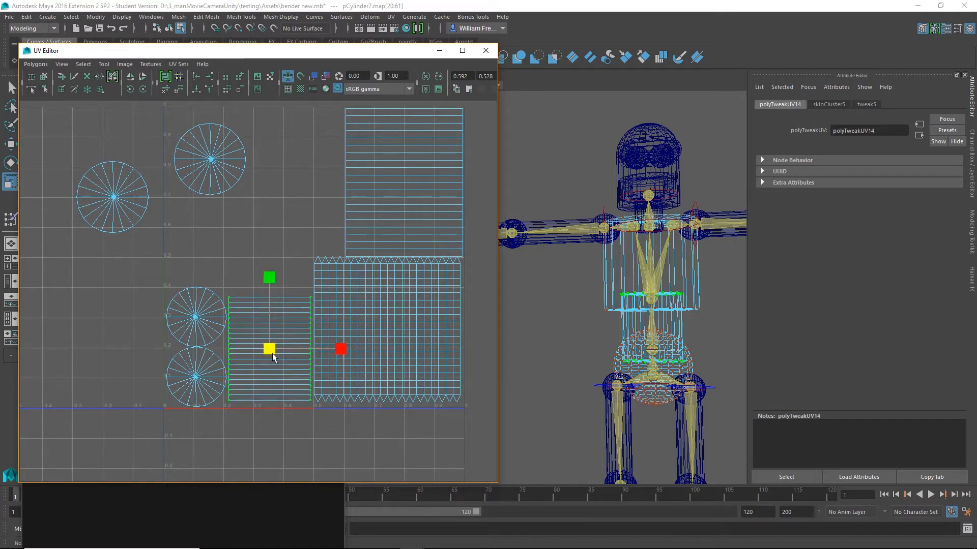
# - Select the torso's whole side shell, reduce its height slightly, widen it and fit it into the UV square's upper-right quarter
pyautogui.keyDown('alt'); pyautogui.moveTo(306, 192); pyautogui.dragTo(330, 229, button='middle'); pyautogui.keyUp('alt')
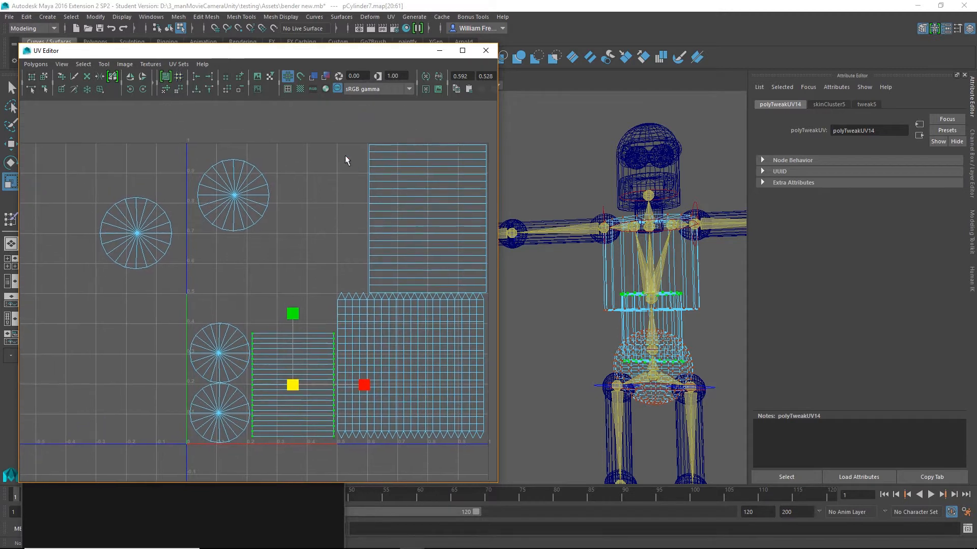
pyautogui.moveTo(338, 112); pyautogui.dragTo(495, 258)
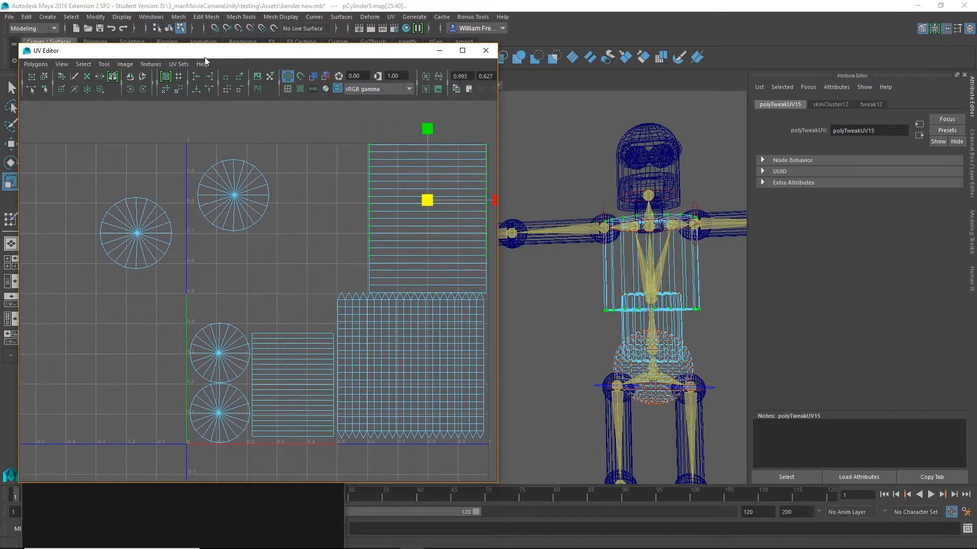
pyautogui.click(71, 17)
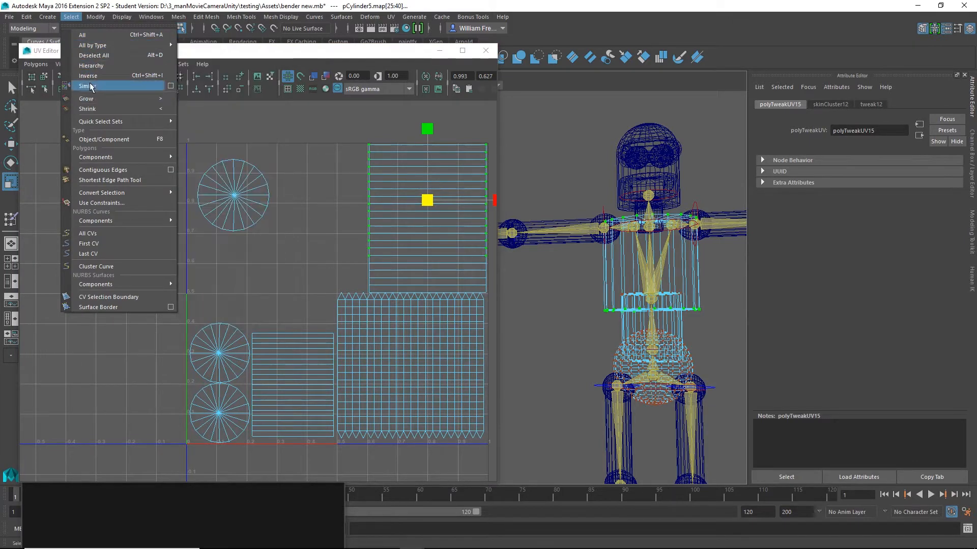
pyautogui.click(111, 2)
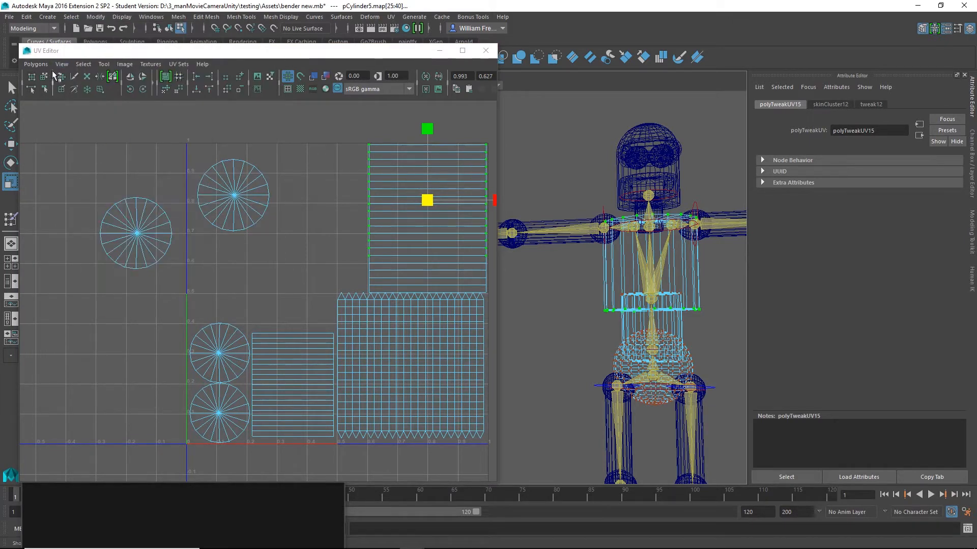
pyautogui.click(83, 65)
pyautogui.click(91, 102)
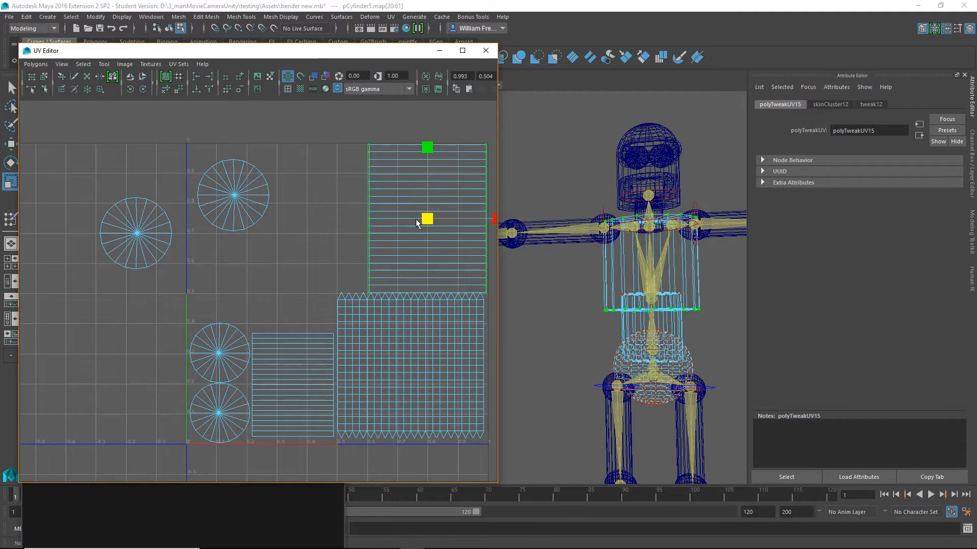
pyautogui.click(427, 148)
pyautogui.keyDown('alt'); pyautogui.moveTo(400, 212); pyautogui.dragTo(347, 205, button='middle'); pyautogui.keyUp('alt')
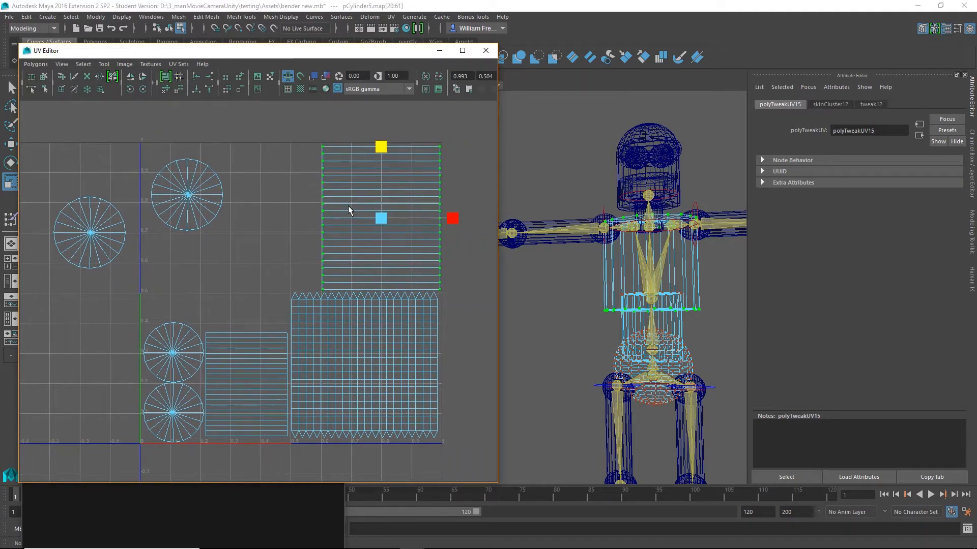
pyautogui.moveTo(453, 224)
pyautogui.mouseDown()
pyautogui.moveTo(465, 223)
pyautogui.moveTo(440, 222)
pyautogui.mouseUp()
pyautogui.press('w')
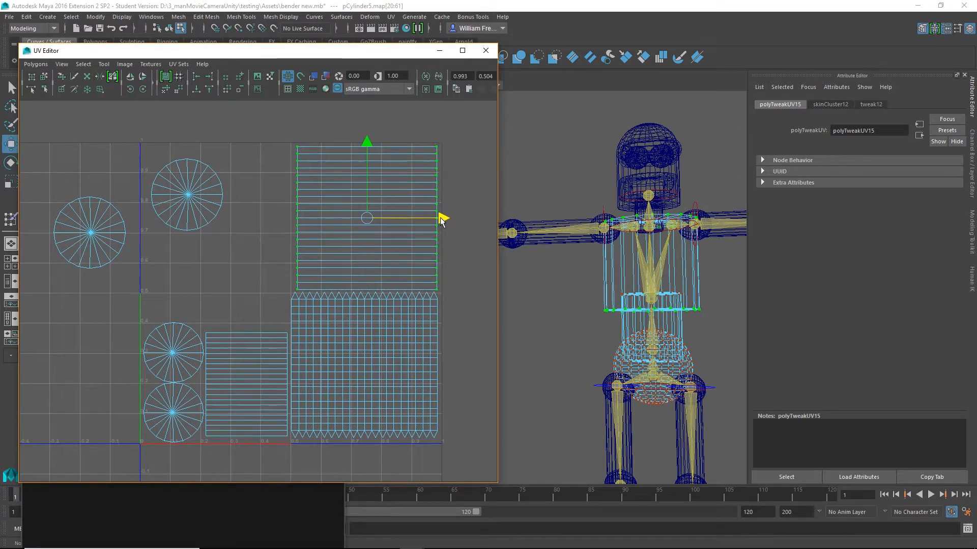
pyautogui.click(373, 147)
pyautogui.moveTo(373, 146); pyautogui.dragTo(377, 144)
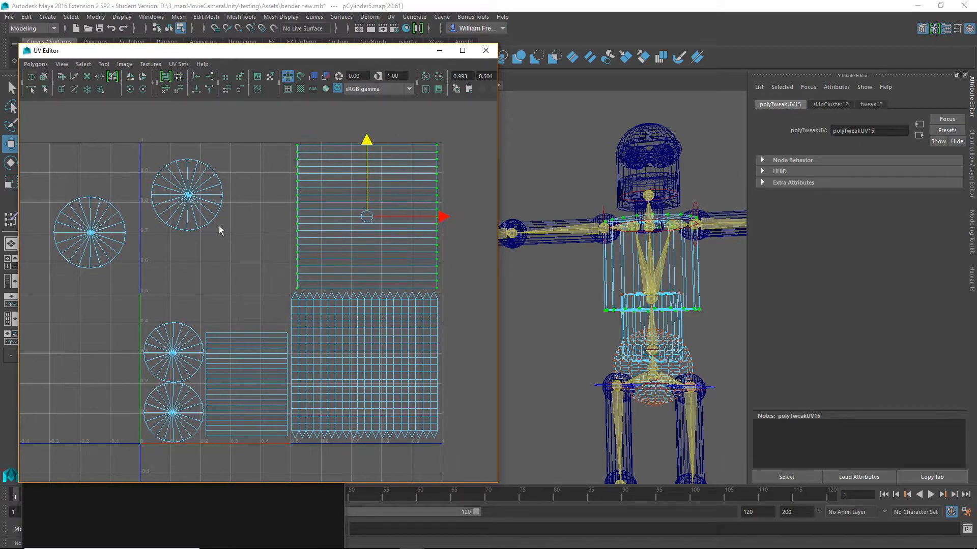
# - Select both torso cap shells, enlarge them together and shift them toward the torso side shell
pyautogui.moveTo(244, 148); pyautogui.dragTo(46, 277)
pyautogui.press('r')
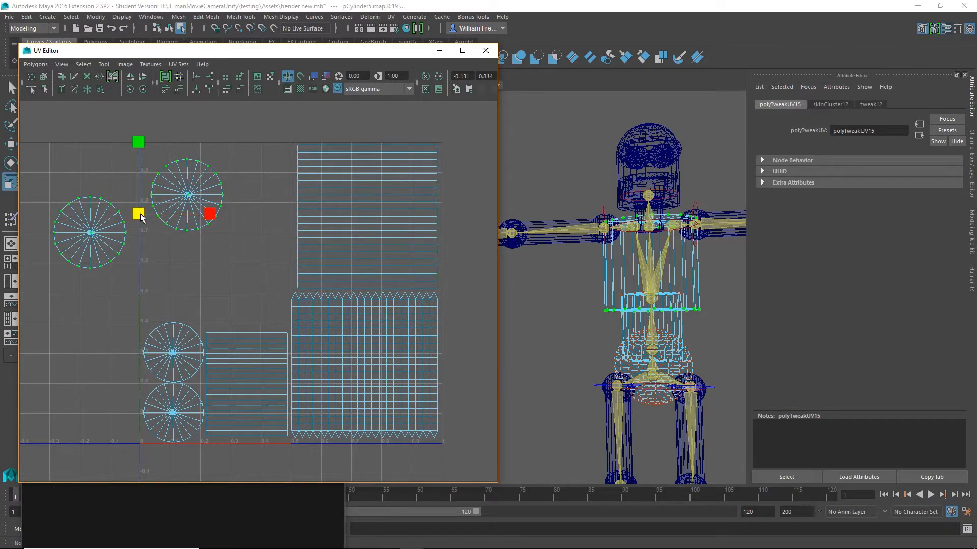
pyautogui.moveTo(140, 213); pyautogui.dragTo(196, 210)
pyautogui.press('w')
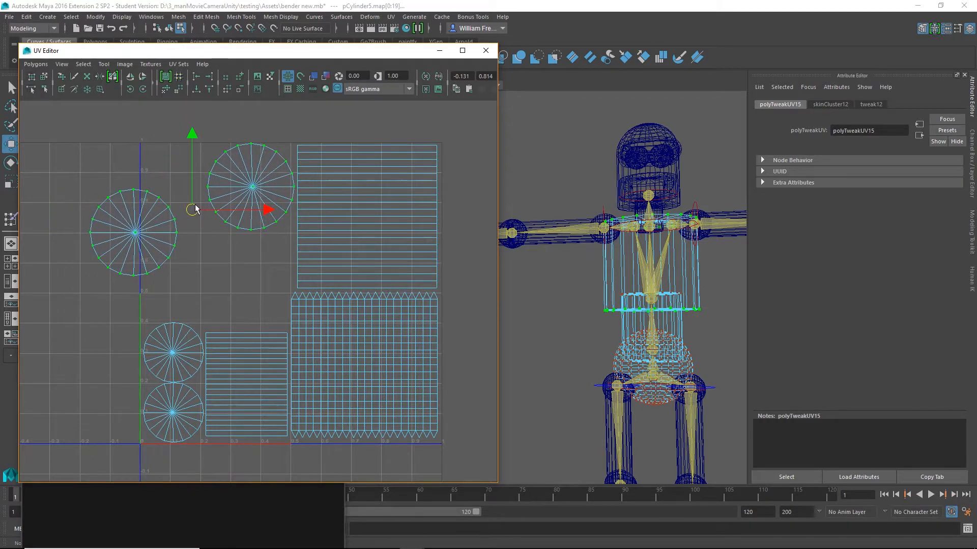
# - Select the lower torso cap as a whole shell and move it inside the UV square, above the waist shells
pyautogui.click(149, 199)
pyautogui.click(84, 64)
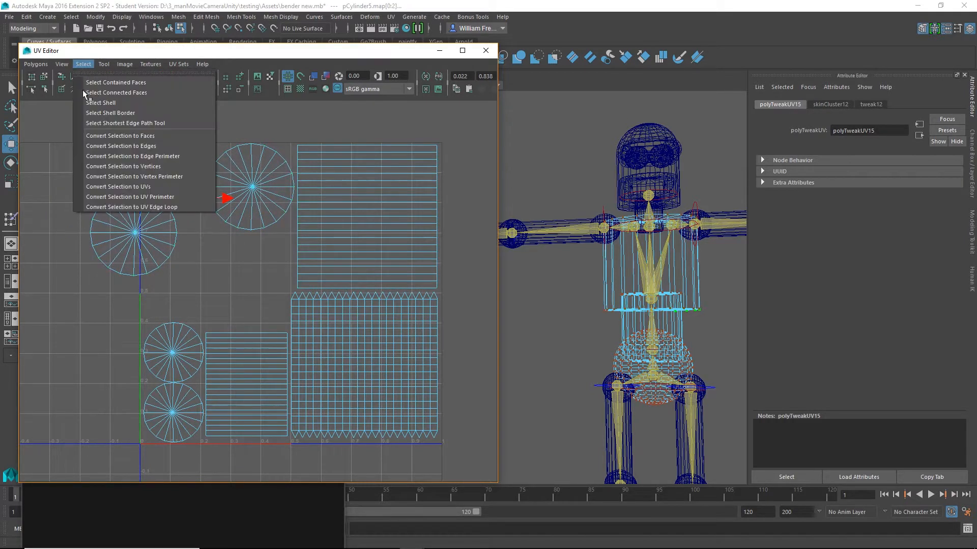
pyautogui.click(84, 93)
pyautogui.moveTo(135, 233); pyautogui.dragTo(202, 263)
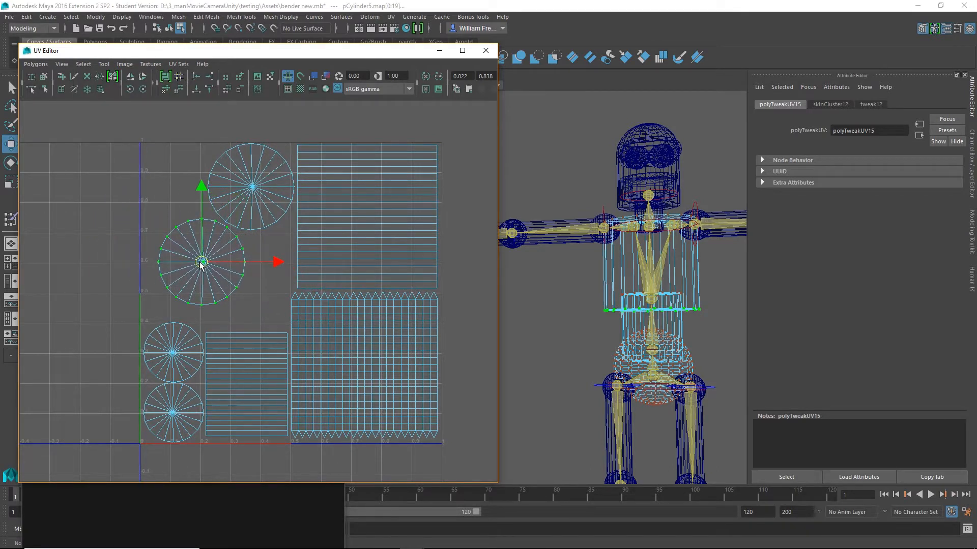
# - Select both torso cap shells, scale them up further and fit them in the UV square's upper-left area
pyautogui.moveTo(115, 148); pyautogui.dragTo(231, 242)
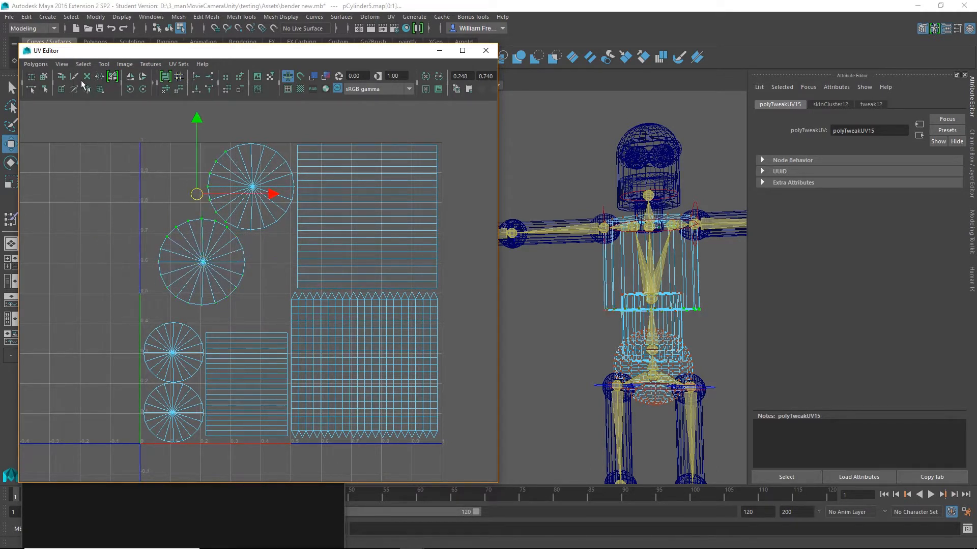
pyautogui.click(84, 64)
pyautogui.click(100, 102)
pyautogui.moveTo(231, 227); pyautogui.dragTo(220, 233)
pyautogui.press('r')
pyautogui.press('w')
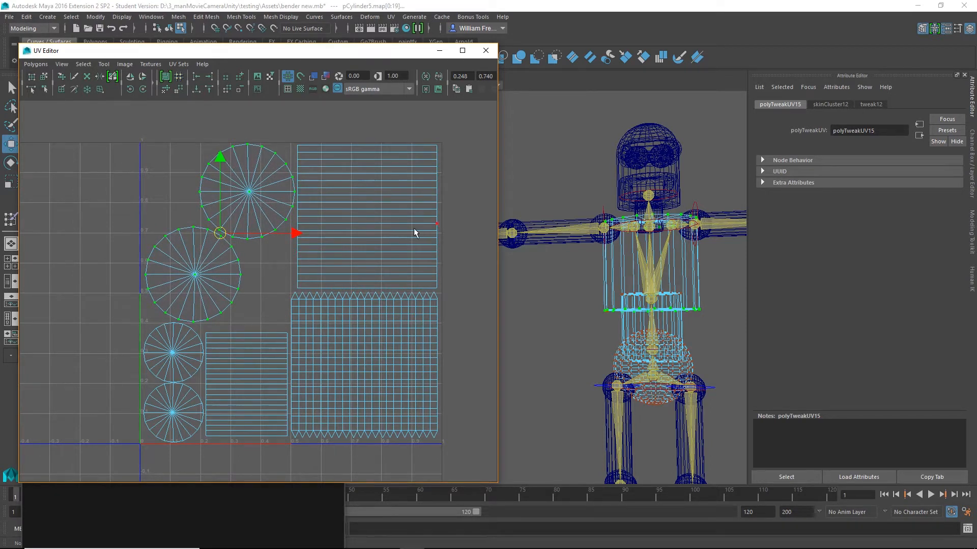
# - Switch the robot to textured display and inspect the checkers on its torso from the front
pyautogui.keyDown('alt'); pyautogui.moveTo(563, 317); pyautogui.dragTo(614, 327); pyautogui.keyUp('alt')
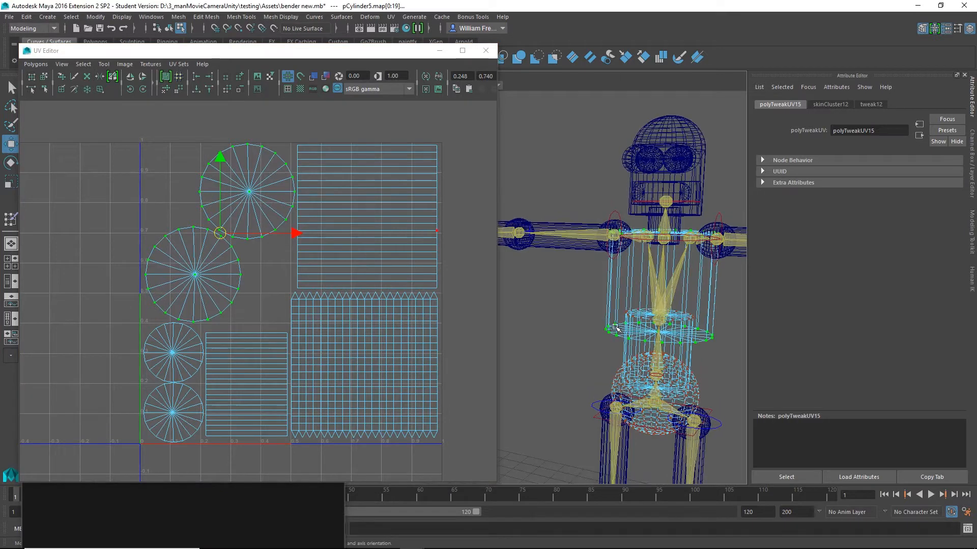
pyautogui.press('6')
pyautogui.moveTo(678, 302)
pyautogui.keyDown('alt'); pyautogui.mouseDown()
pyautogui.moveTo(668, 338)
pyautogui.moveTo(503, 295)
pyautogui.mouseUp(); pyautogui.keyUp('alt')
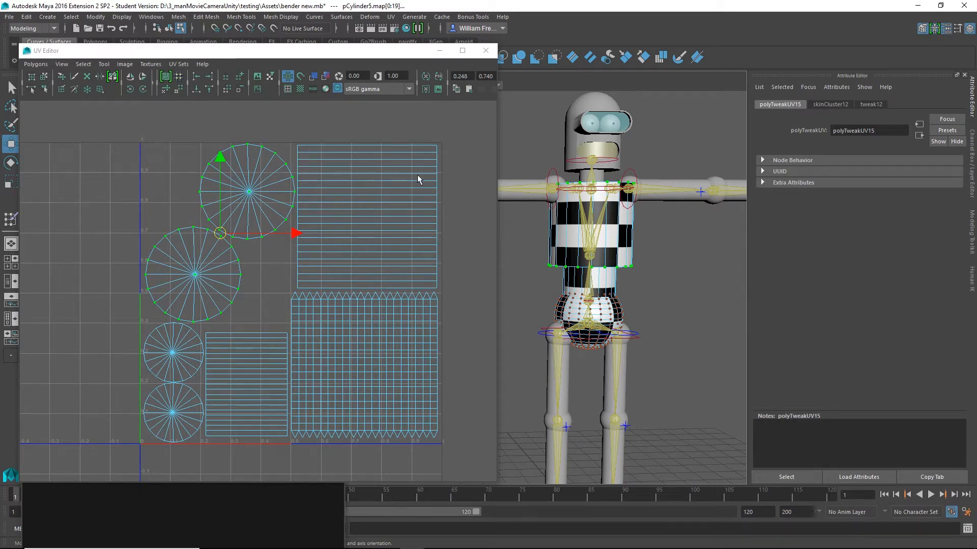
# - Select the torso's whole side shell and rotate it a quarter turn so its divisions run vertically
pyautogui.moveTo(489, 121); pyautogui.dragTo(392, 205)
pyautogui.click(84, 64)
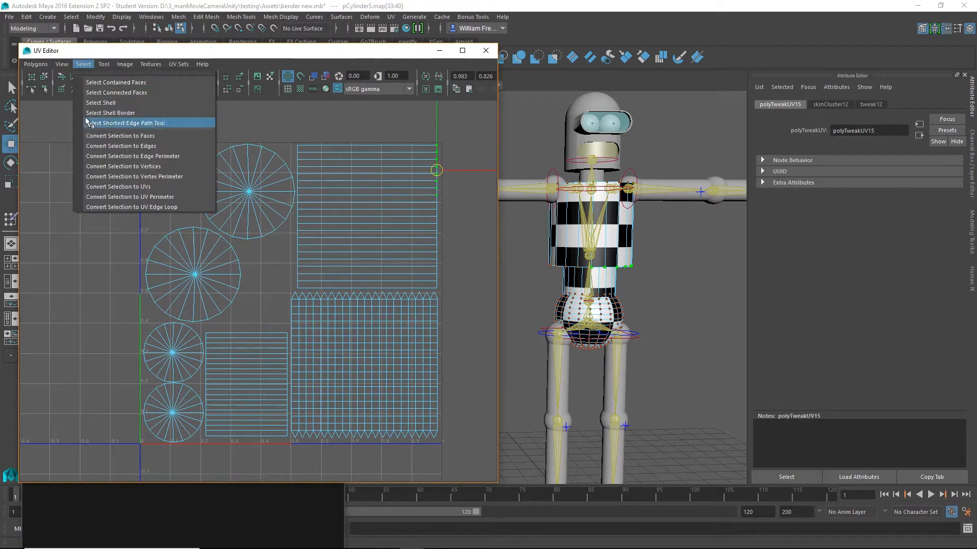
pyautogui.click(100, 101)
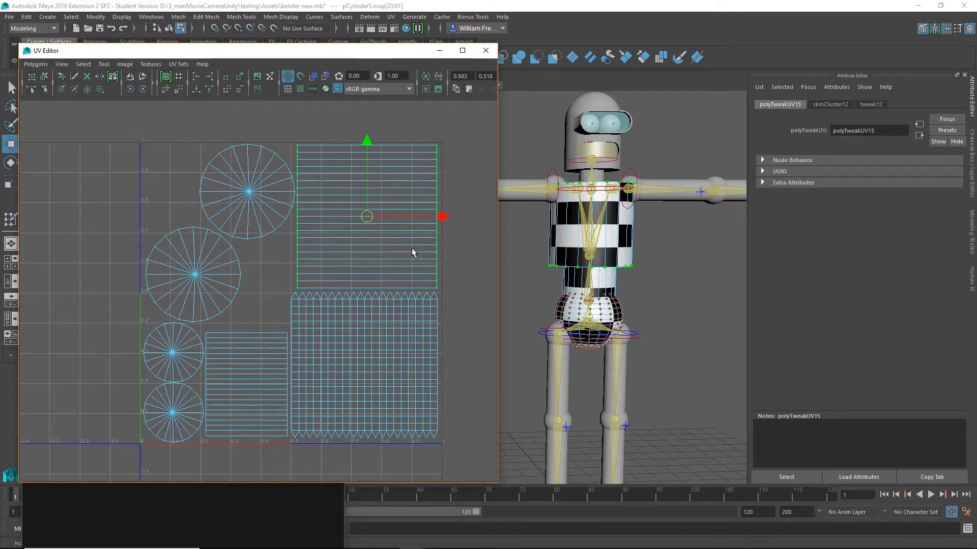
pyautogui.press('e')
pyautogui.moveTo(393, 150); pyautogui.dragTo(807, 392)
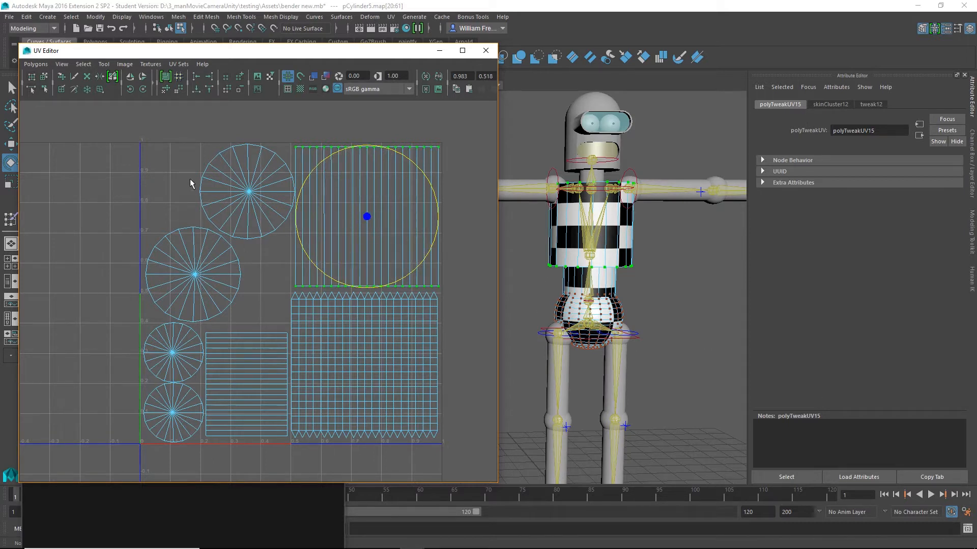
# - Select each torso cap shell and move both outside the UV square, stacked along its left side
pyautogui.moveTo(193, 113); pyautogui.dragTo(275, 208)
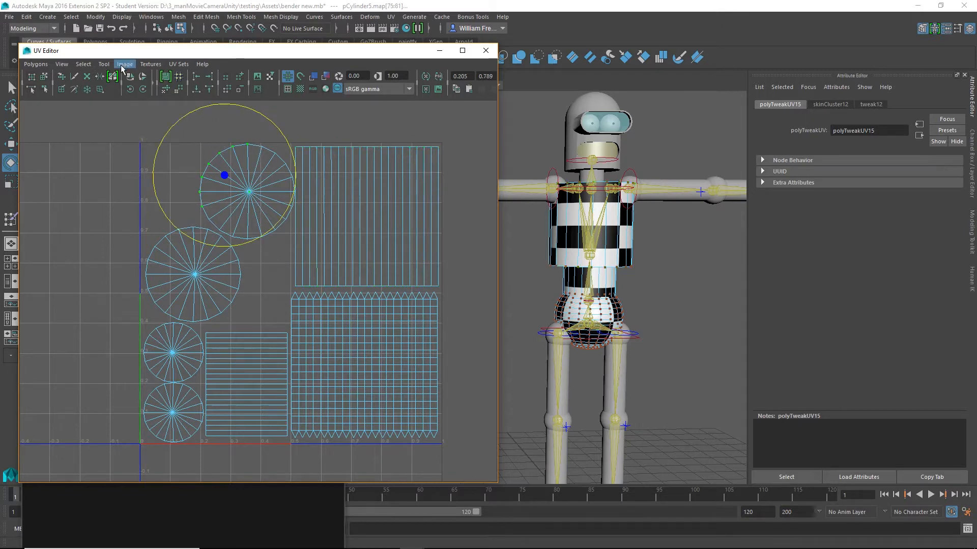
pyautogui.click(83, 64)
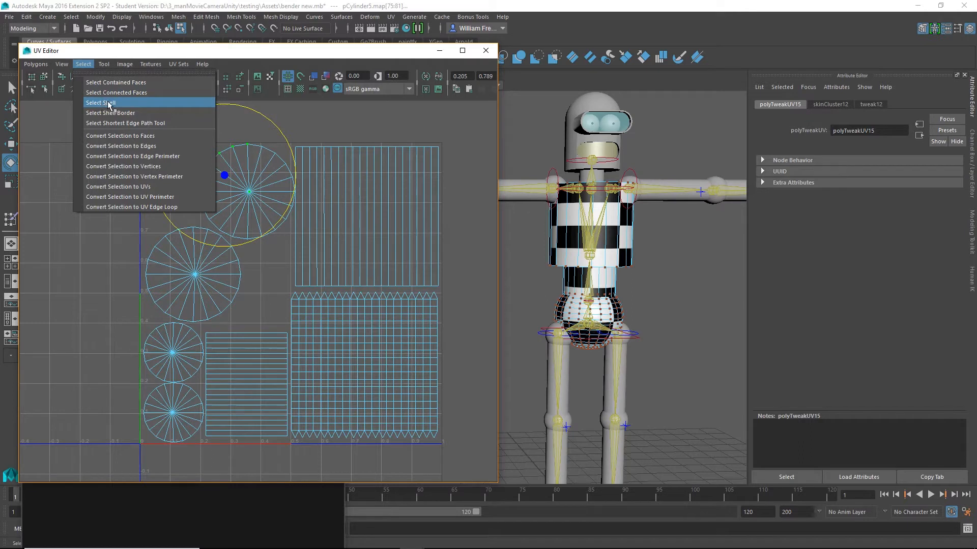
pyautogui.click(111, 103)
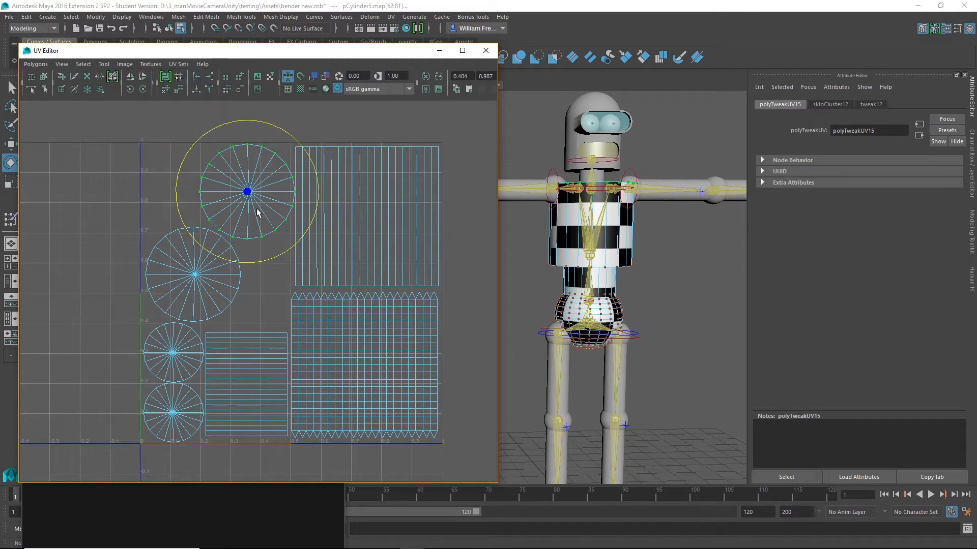
pyautogui.press('w')
pyautogui.moveTo(247, 192); pyautogui.dragTo(70, 195)
pyautogui.moveTo(206, 197)
pyautogui.mouseDown()
pyautogui.moveTo(231, 276)
pyautogui.moveTo(79, 280)
pyautogui.moveTo(80, 298)
pyautogui.mouseUp()
pyautogui.press('g')
# - Select the torso's whole side shell, shift it toward the UV square's centre and stretch it horizontally to about double width
pyautogui.moveTo(241, 120); pyautogui.dragTo(439, 225)
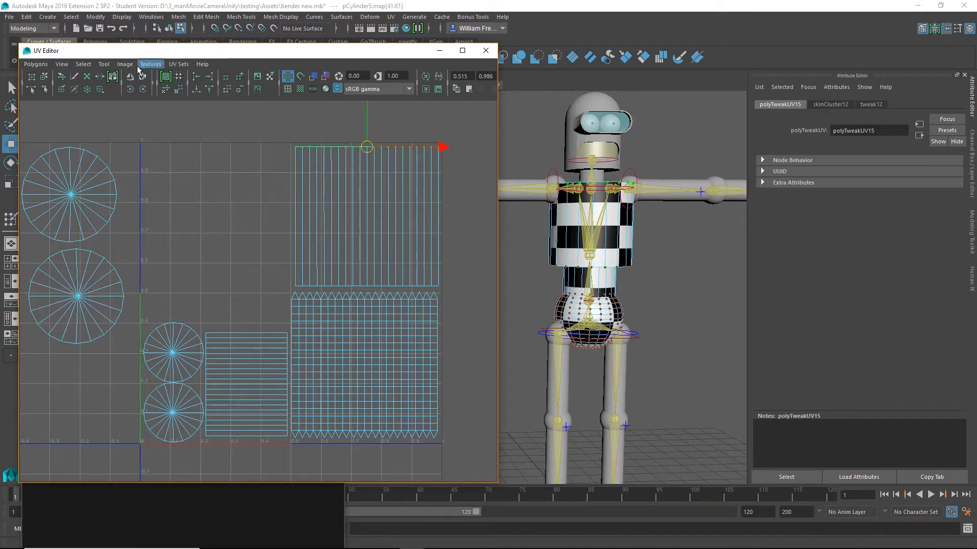
pyautogui.click(83, 64)
pyautogui.click(122, 102)
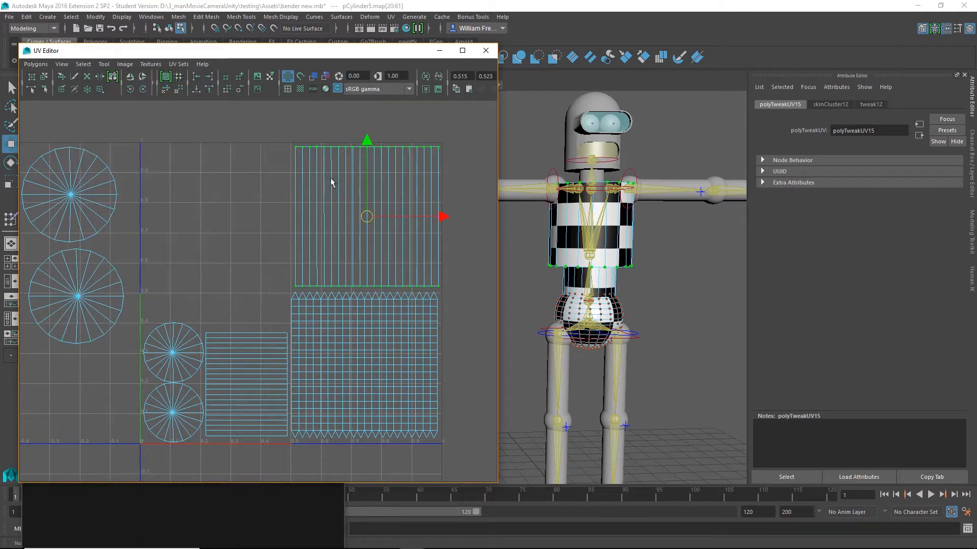
pyautogui.moveTo(444, 217); pyautogui.dragTo(377, 217)
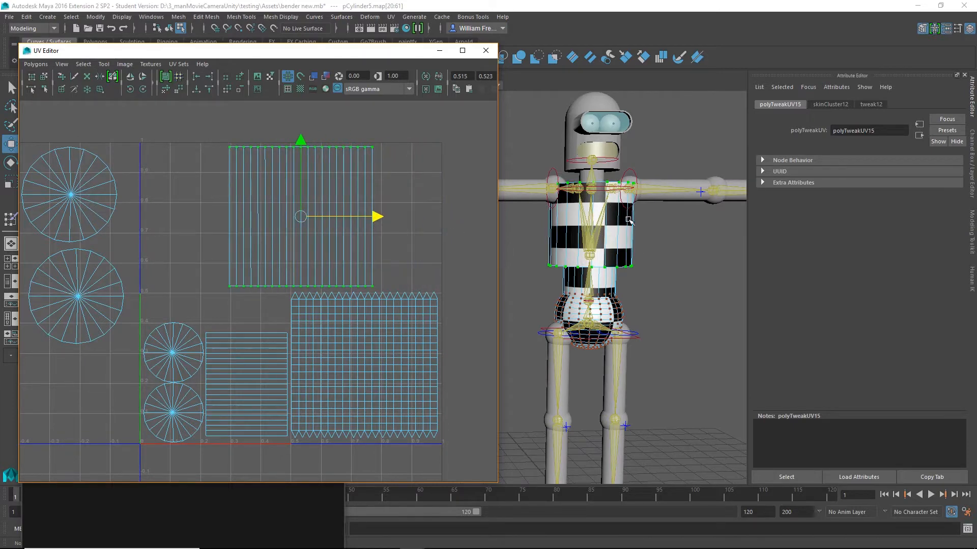
pyautogui.press('r')
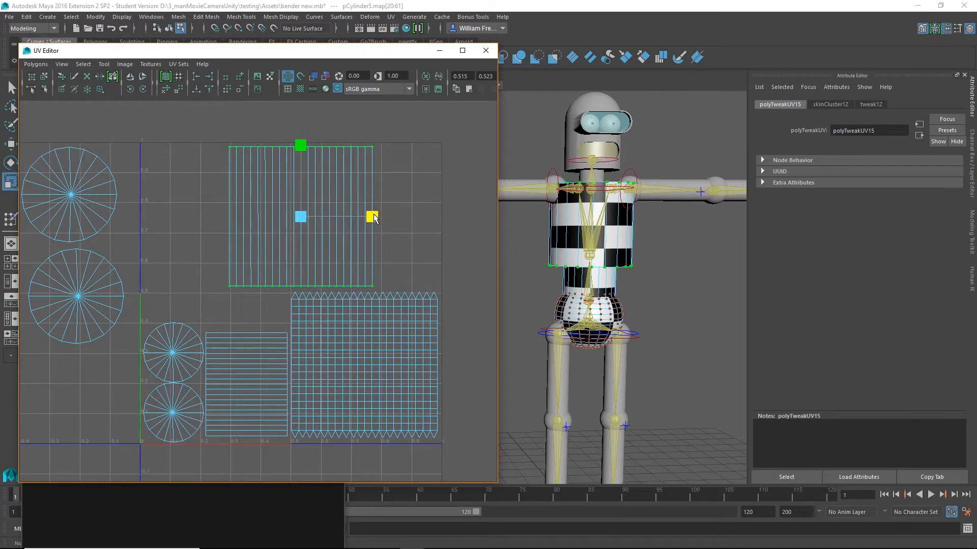
pyautogui.moveTo(374, 221); pyautogui.dragTo(443, 221)
pyautogui.press('q')
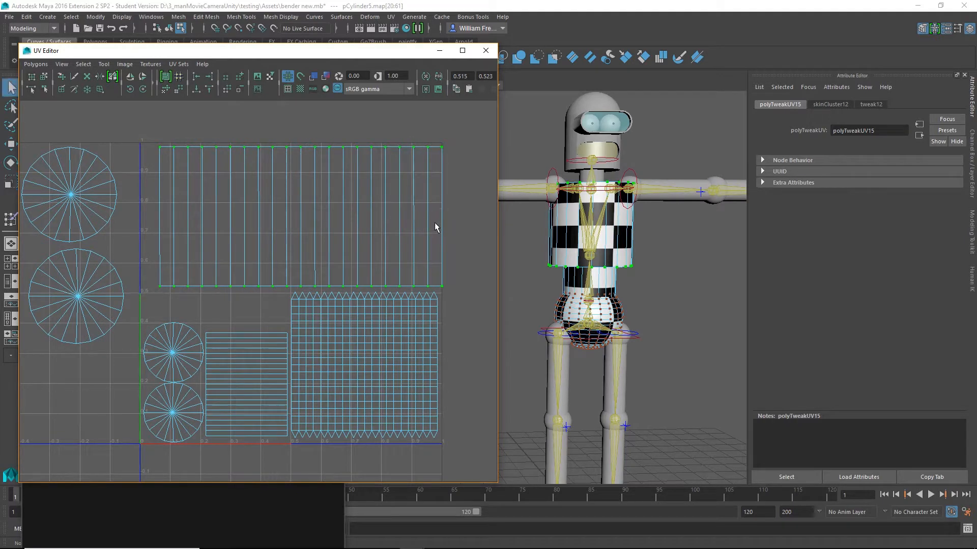
# - Adjust the torso side shell's position and width so it spans the full width of the UV square's upper half
pyautogui.press('w')
pyautogui.moveTo(304, 219); pyautogui.dragTo(297, 219)
pyautogui.press('r')
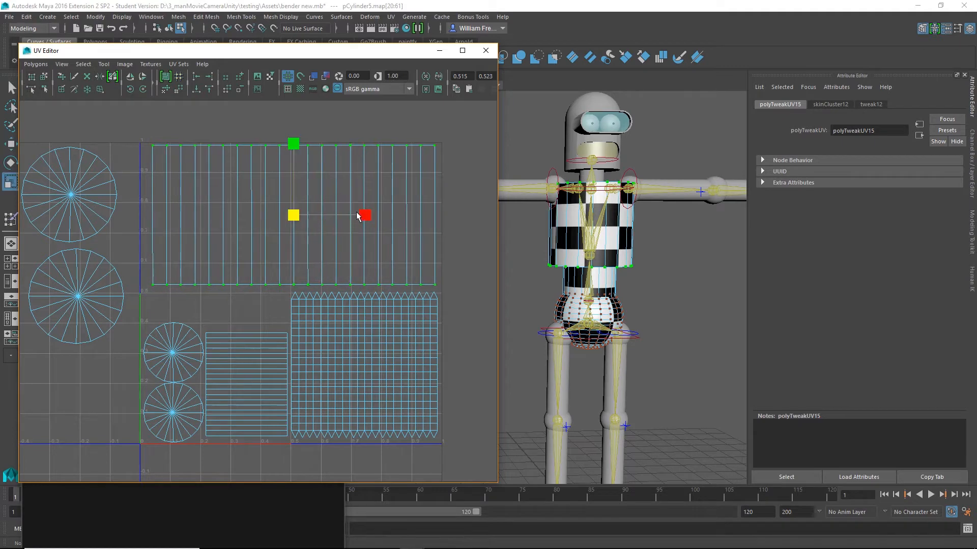
pyautogui.moveTo(364, 216); pyautogui.dragTo(367, 216)
pyautogui.press('q')
pyautogui.press('w')
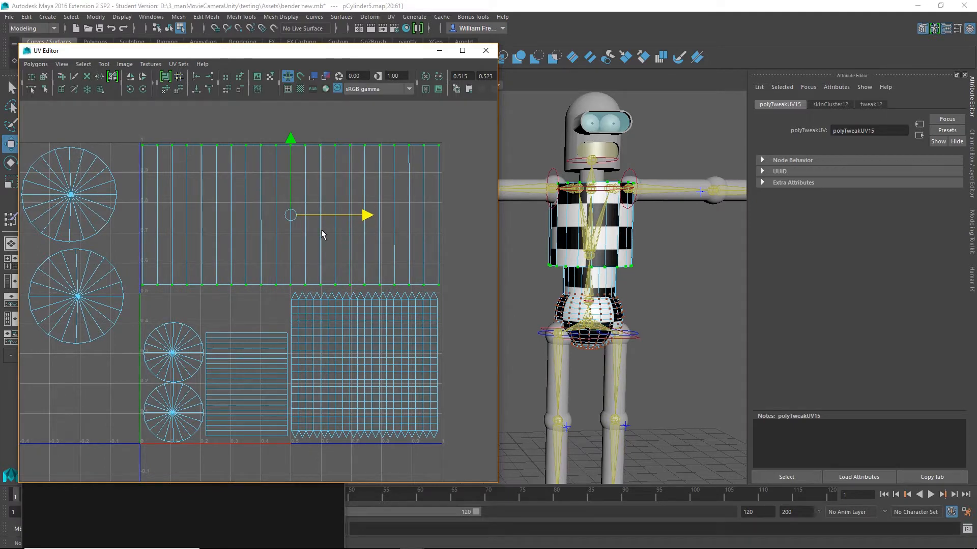
# - Scale the torso side shell down uniformly, move it into the UV square's upper-right corner and clear the selection
pyautogui.press('r')
pyautogui.moveTo(290, 216); pyautogui.dragTo(284, 222)
pyautogui.moveTo(275, 219); pyautogui.dragTo(329, 198)
pyautogui.press('w')
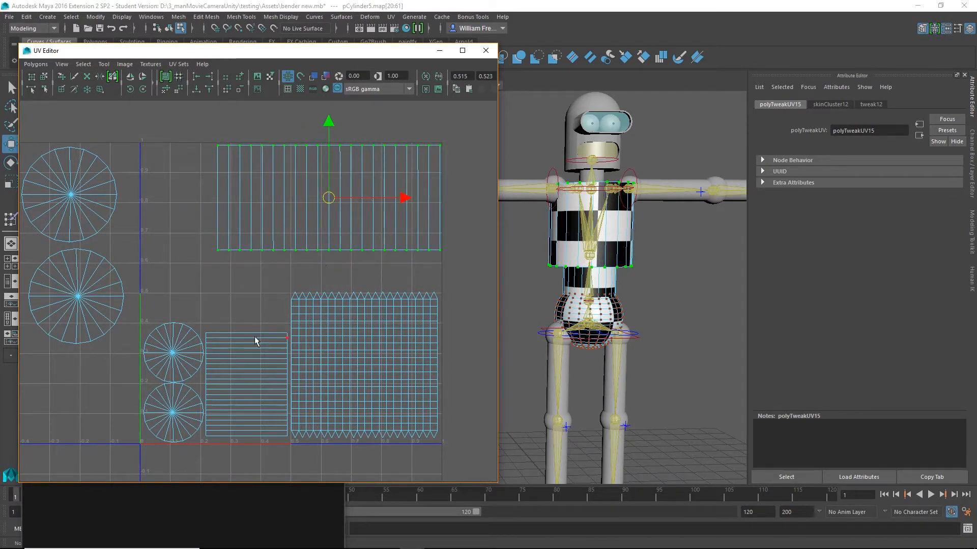
pyautogui.click(271, 455)
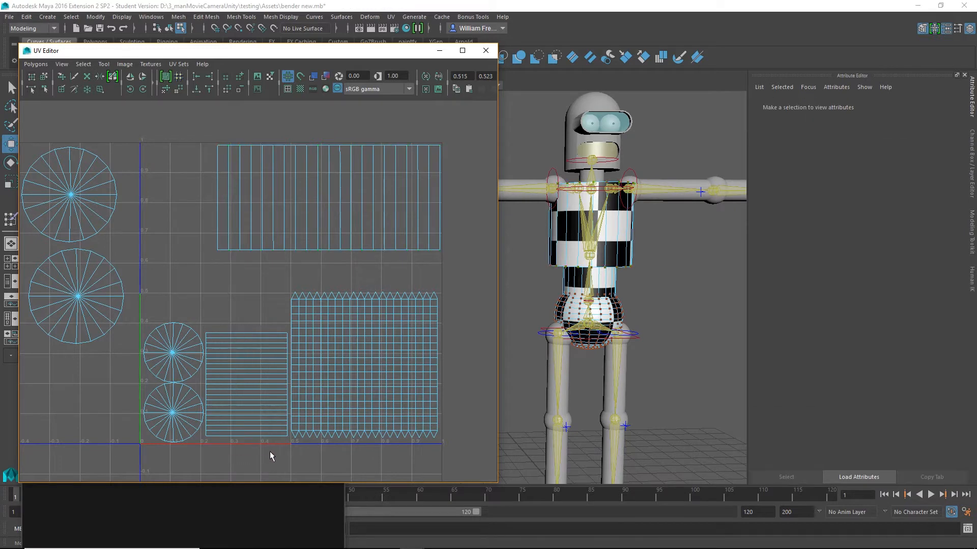
# - Select the waist's whole side shell, stretch it vertically to about one and a half times its height and seat it on the UV square's lower edge
pyautogui.moveTo(204, 334); pyautogui.dragTo(204, 336)
pyautogui.click(84, 65)
pyautogui.click(97, 103)
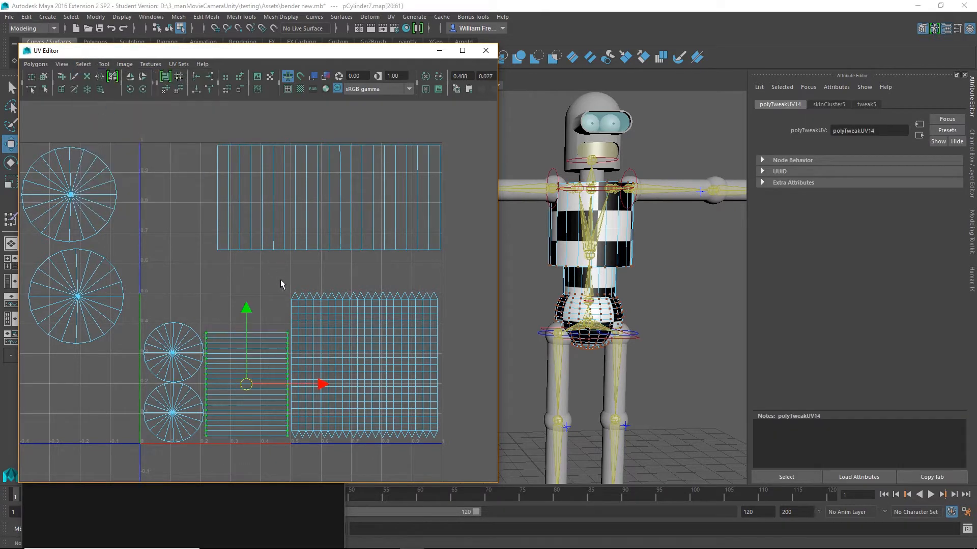
pyautogui.press('r')
pyautogui.moveTo(247, 310); pyautogui.dragTo(251, 279)
pyautogui.press('q')
pyautogui.press('w')
pyautogui.press('r')
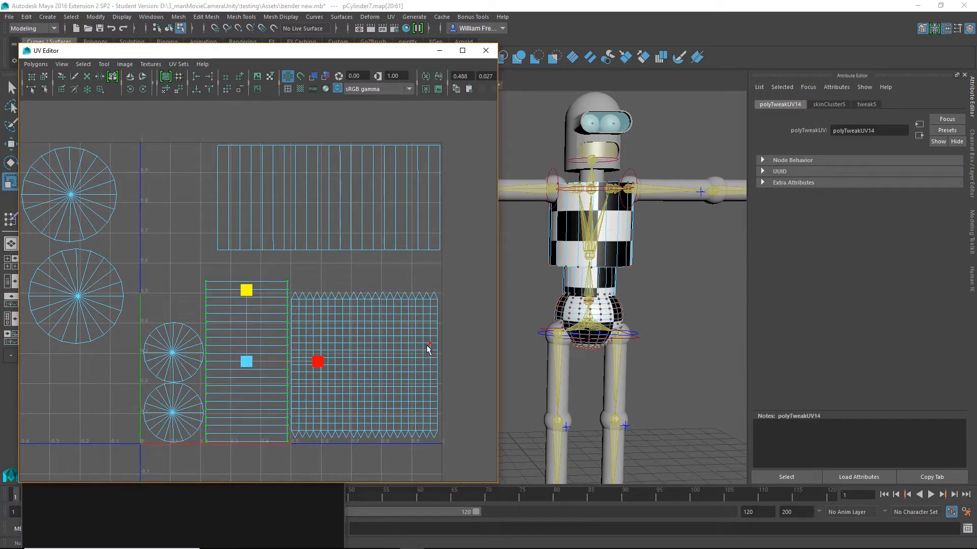
# - Select the entire pelvis sphere shell and rotate it about 90 degrees within the UV layout
pyautogui.moveTo(462, 281); pyautogui.dragTo(367, 467)
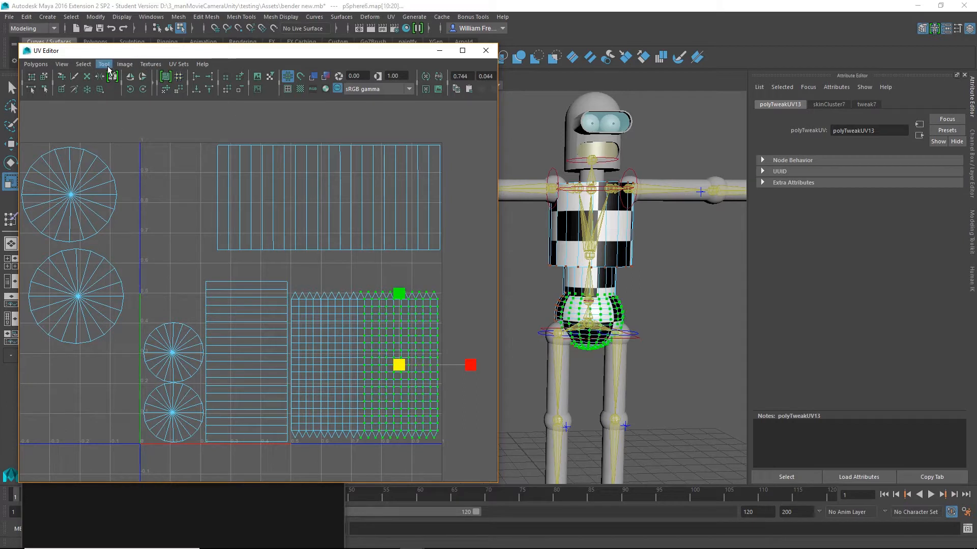
pyautogui.click(84, 64)
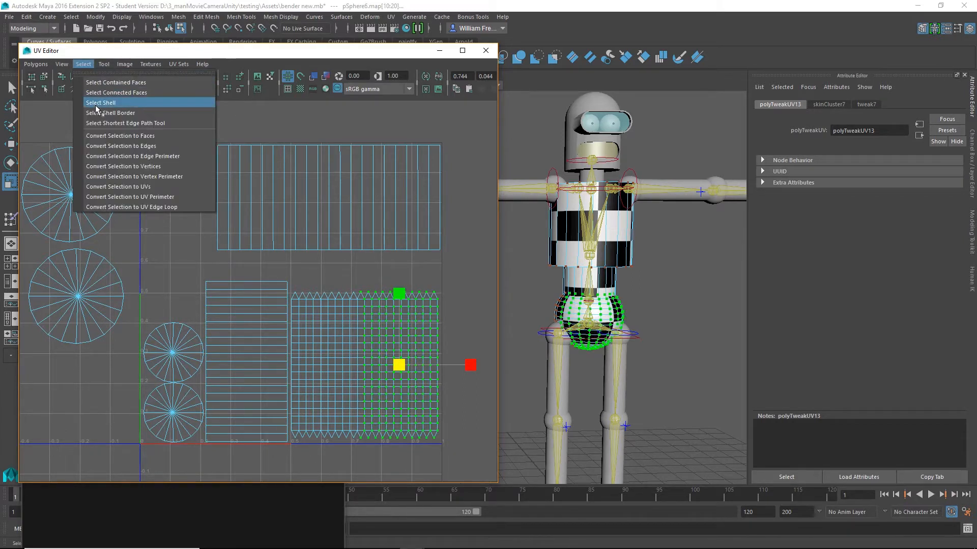
pyautogui.click(99, 105)
pyautogui.press('w')
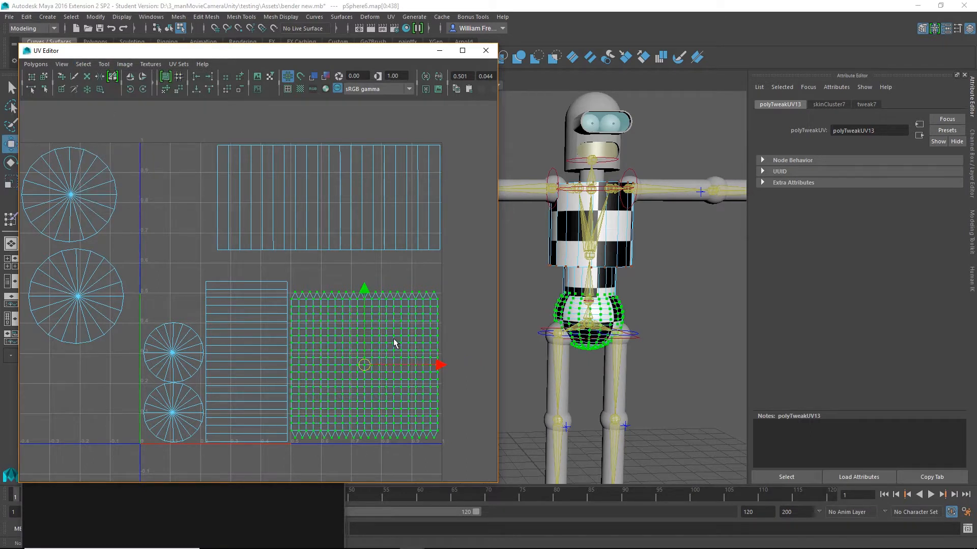
pyautogui.press('q')
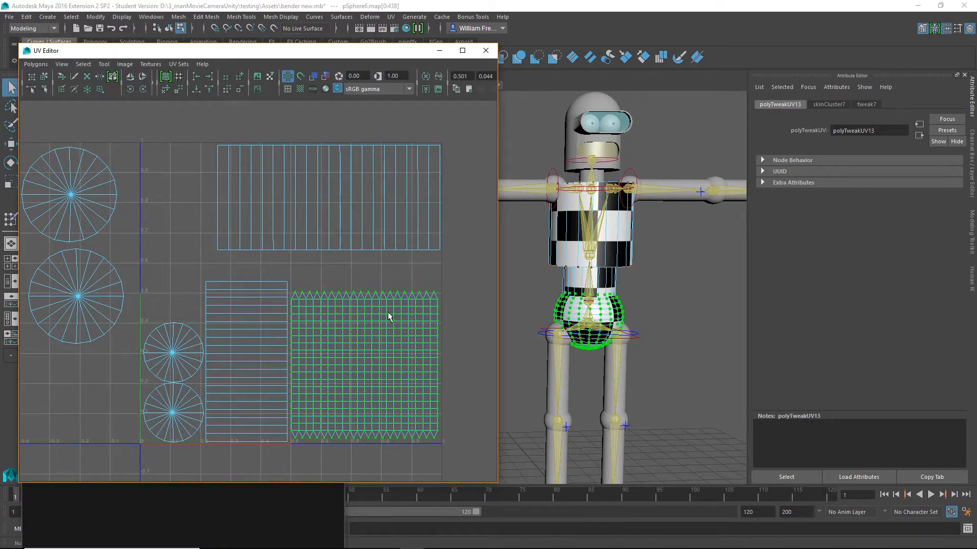
pyautogui.press('e')
pyautogui.moveTo(391, 298)
pyautogui.mouseDown()
pyautogui.moveTo(284, 283)
pyautogui.moveTo(224, 303)
pyautogui.mouseUp()
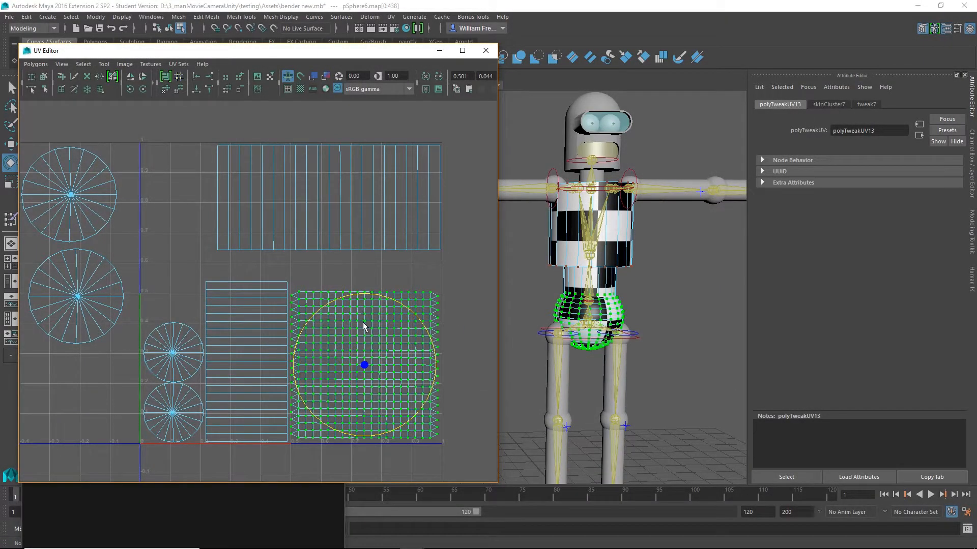
# - Stretch the pelvis shell vertically and position it to fill the space between the torso side shell and the UV square's lower edge
pyautogui.press('r')
pyautogui.moveTo(365, 289); pyautogui.dragTo(369, 275)
pyautogui.press('q')
pyautogui.press('w')
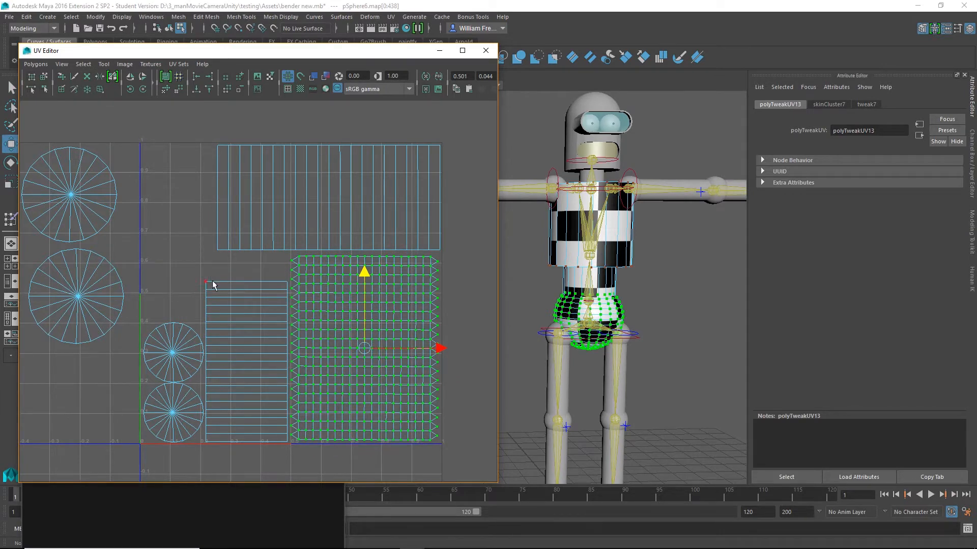
# - Select both torso cap shells, scale them down together and move them to the UV square's upper-left area beside the torso side shell
pyautogui.moveTo(130, 133); pyautogui.dragTo(21, 300)
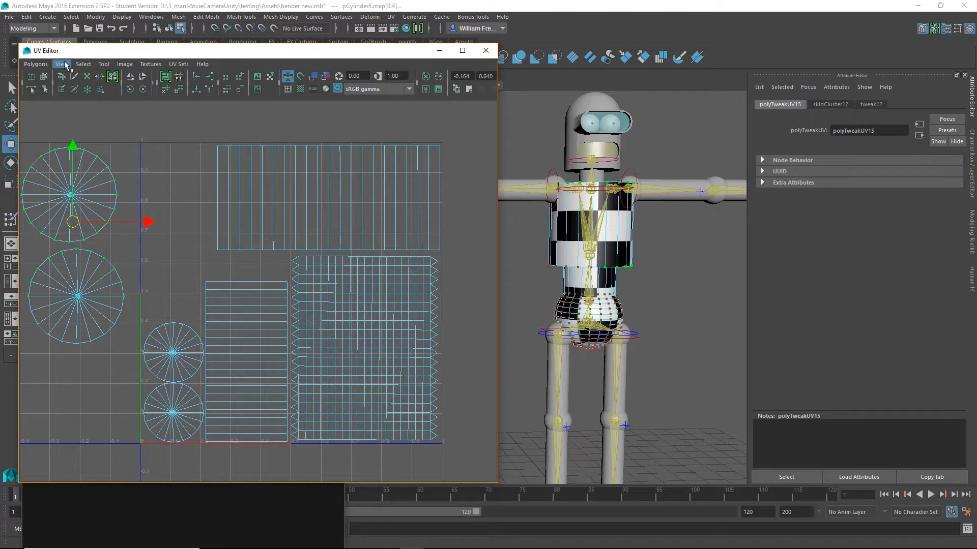
pyautogui.click(84, 64)
pyautogui.click(97, 107)
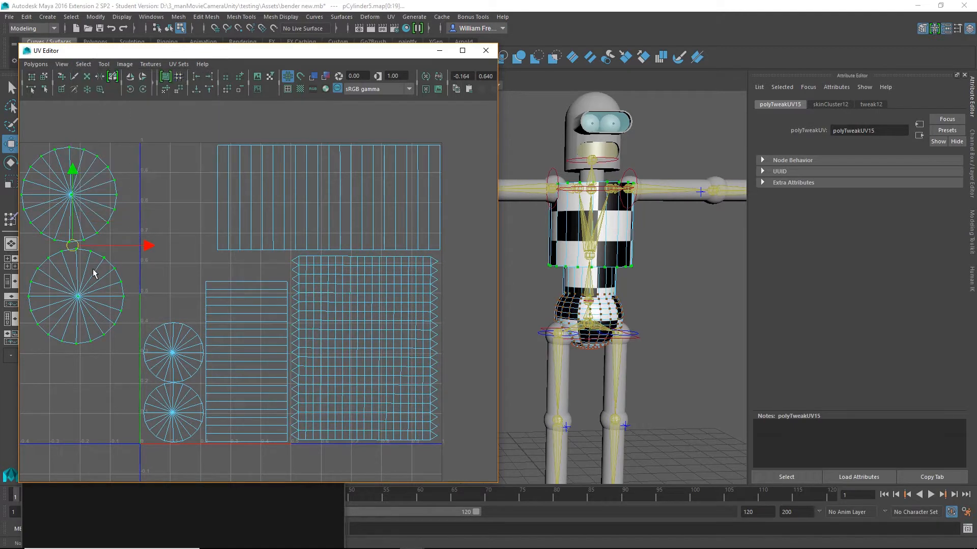
pyautogui.moveTo(72, 246); pyautogui.dragTo(153, 218)
pyautogui.press('r')
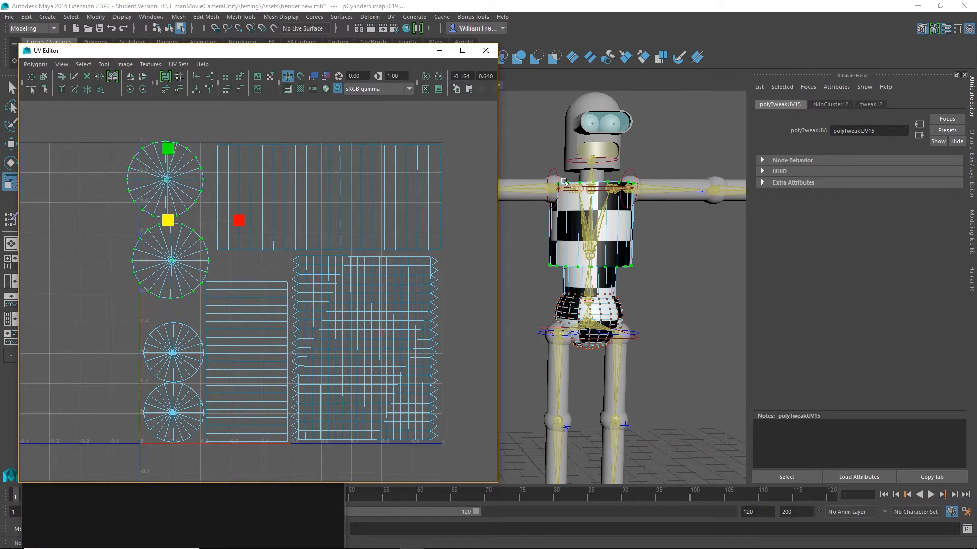
pyautogui.press('w')
pyautogui.moveTo(191, 217); pyautogui.dragTo(332, 275, button='middle')
pyautogui.moveTo(166, 219); pyautogui.dragTo(253, 278)
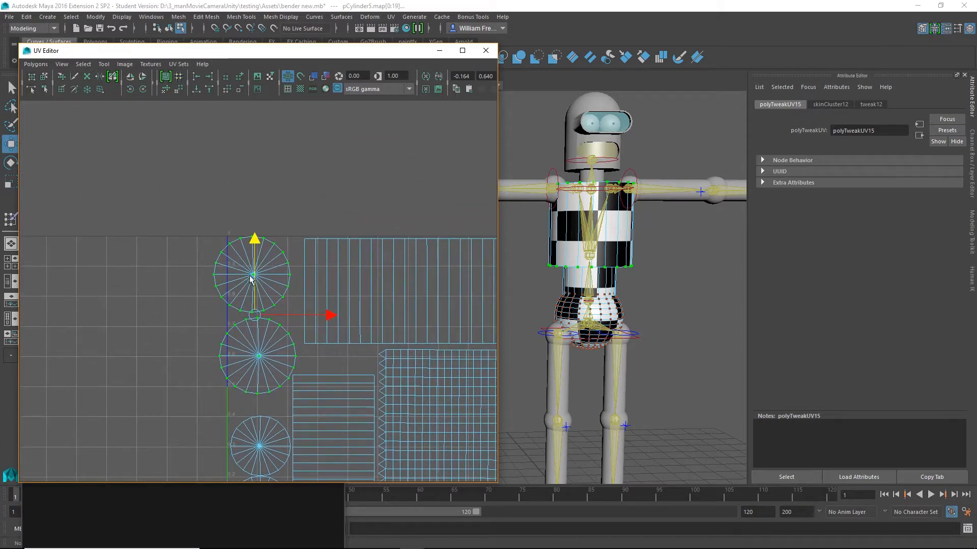
# - Select only the upper torso cap shell, scale it down slightly and fit it inside the UV square's upper-left corner
pyautogui.keyDown('ctrl'); pyautogui.moveTo(160, 108); pyautogui.dragTo(200, 200, button='right'); pyautogui.keyUp('ctrl')
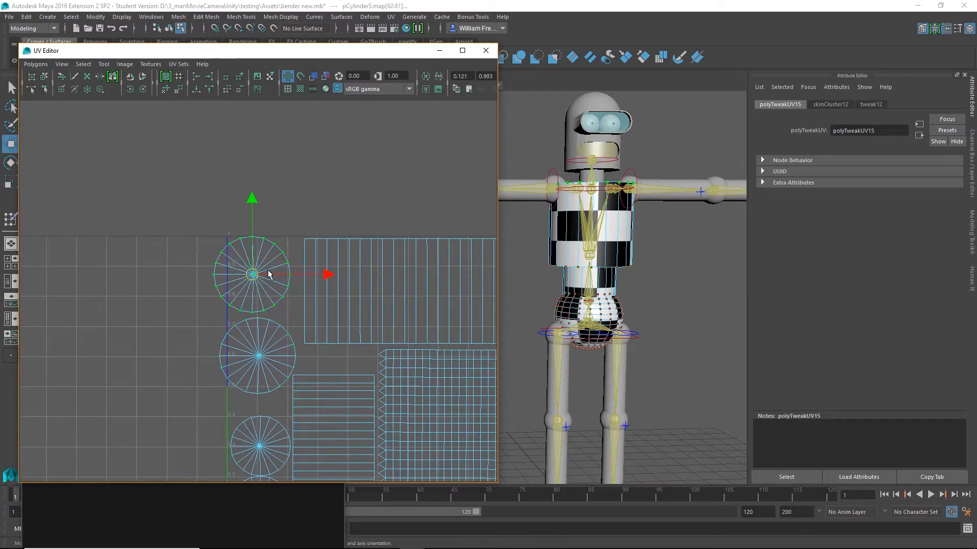
pyautogui.moveTo(253, 275); pyautogui.dragTo(264, 282)
pyautogui.press('r')
# - Select the second torso cap's whole shell, shrink it slightly and place it directly beneath the first cap inside the UV square
pyautogui.moveTo(212, 324); pyautogui.dragTo(258, 377)
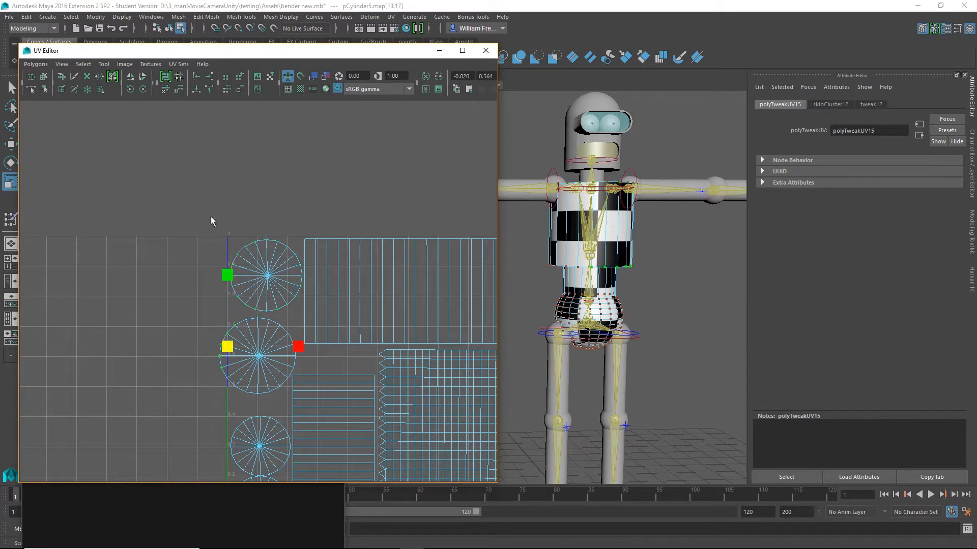
pyautogui.click(84, 64)
pyautogui.click(104, 97)
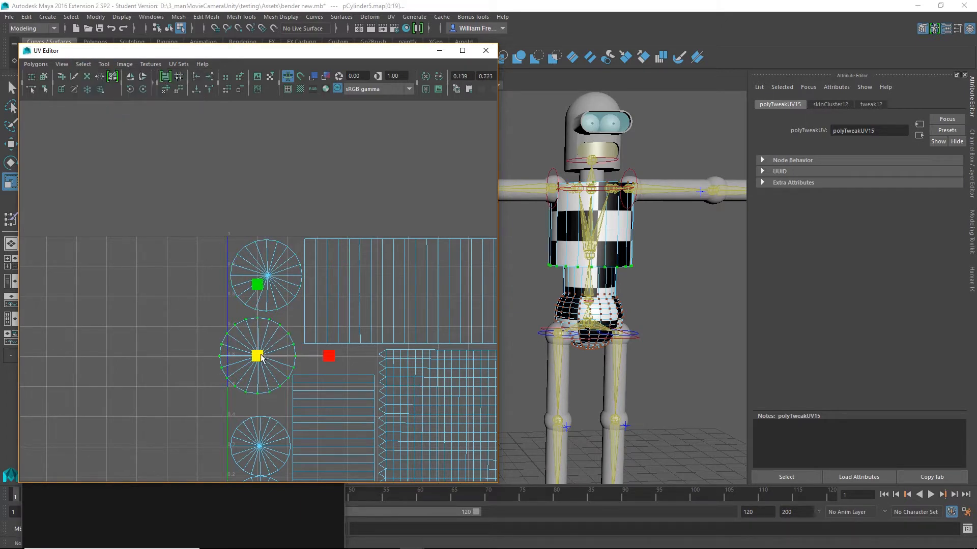
pyautogui.moveTo(259, 355); pyautogui.dragTo(270, 348)
pyautogui.press('w')
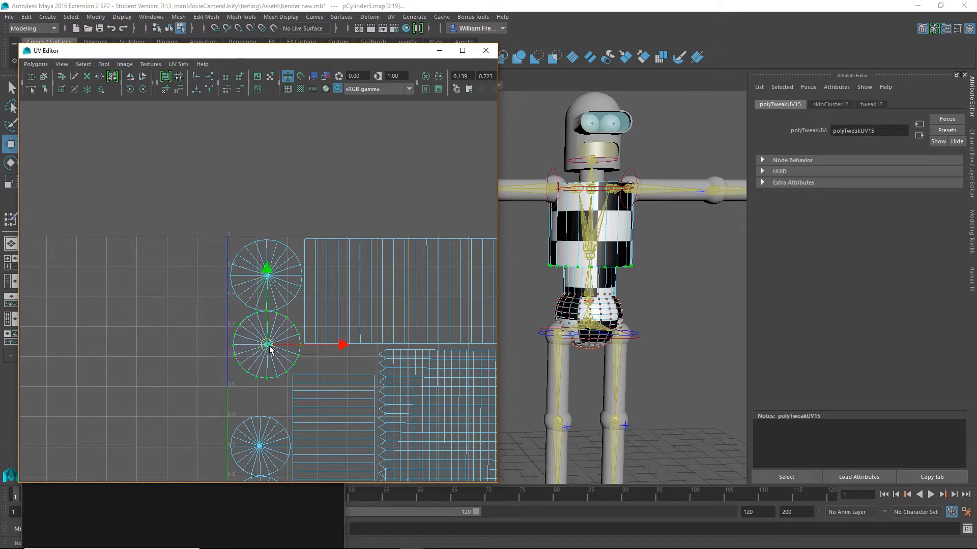
pyautogui.keyDown('alt'); pyautogui.moveTo(293, 328); pyautogui.dragTo(303, 229, button='middle'); pyautogui.keyUp('alt')
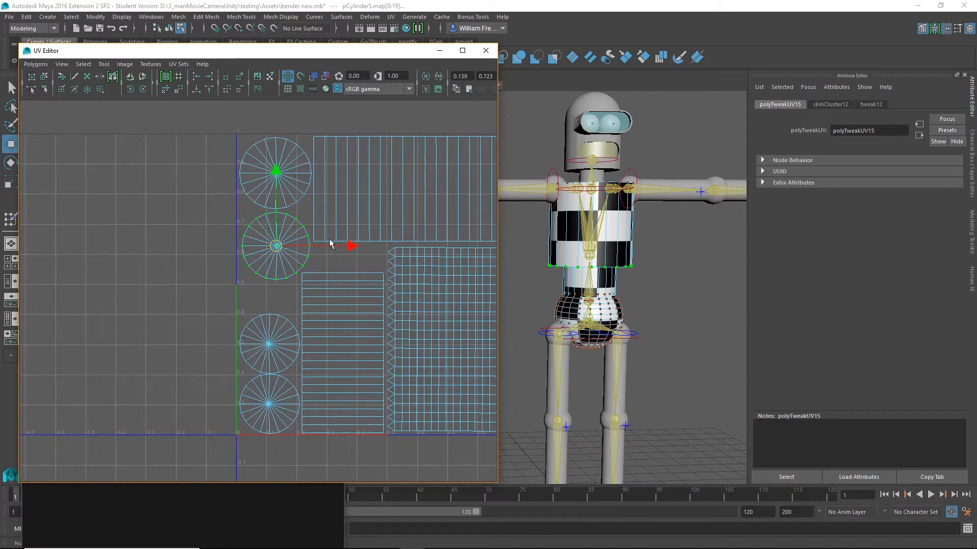
# - Select the whole pelvis shell again and rotate it slightly to straighten its grid against the UV square
pyautogui.keyDown('alt'); pyautogui.moveTo(618, 277); pyautogui.dragTo(609, 337); pyautogui.keyUp('alt')
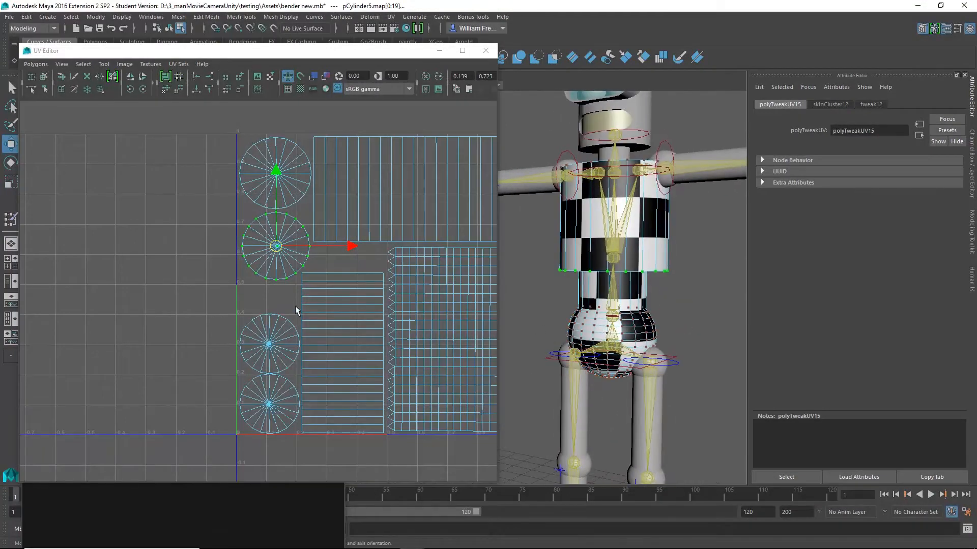
pyautogui.keyDown('alt'); pyautogui.moveTo(297, 311); pyautogui.dragTo(226, 340, button='middle'); pyautogui.keyUp('alt')
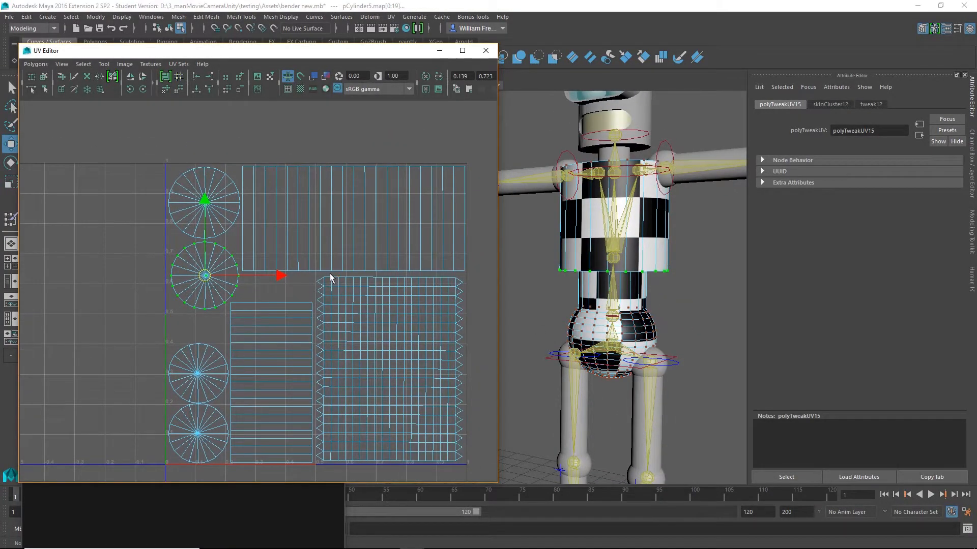
pyautogui.moveTo(330, 278); pyautogui.dragTo(358, 296)
pyautogui.click(83, 64)
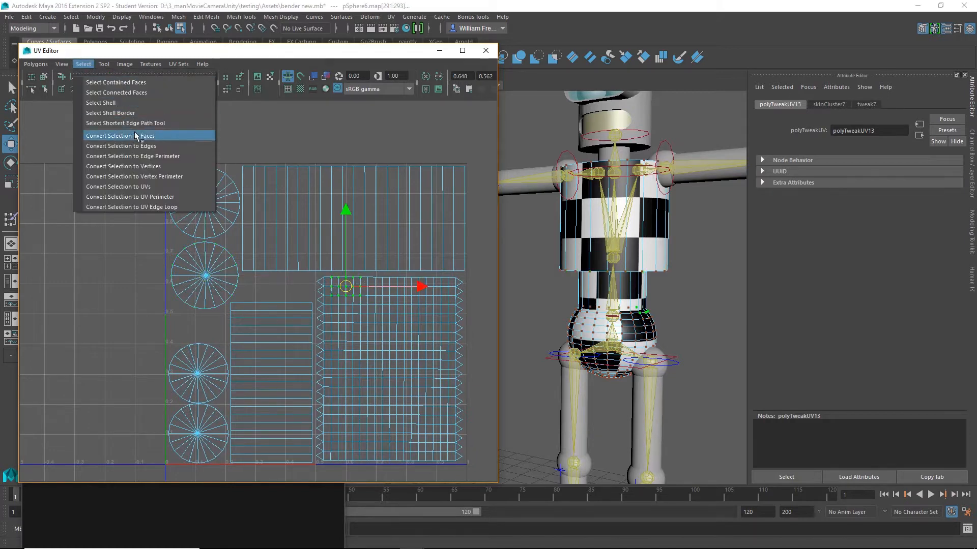
pyautogui.click(153, 102)
pyautogui.press('f')
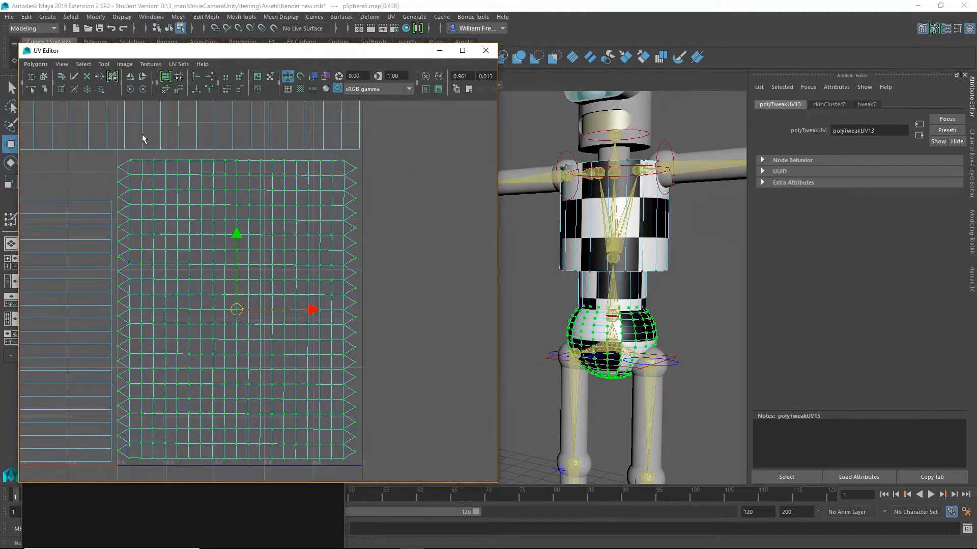
pyautogui.press('e')
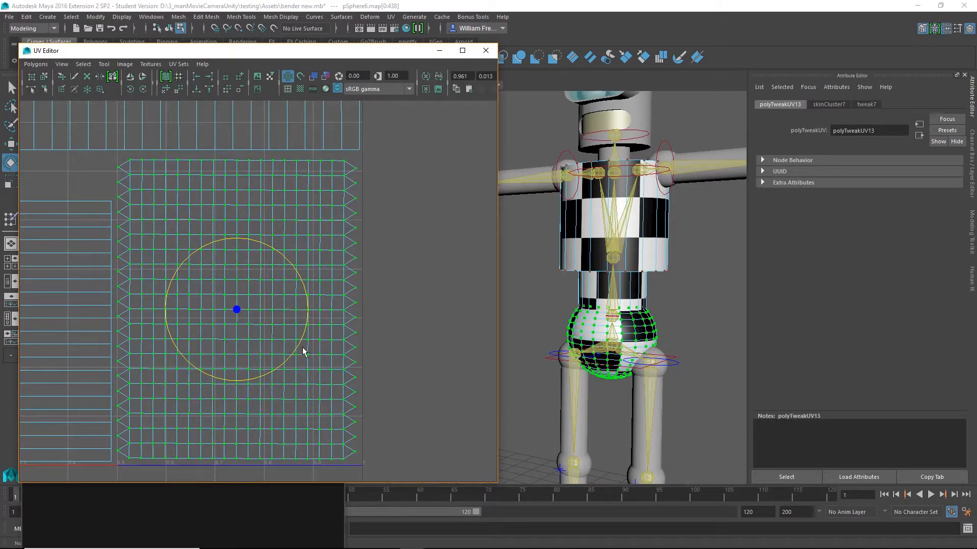
pyautogui.moveTo(299, 351); pyautogui.dragTo(296, 345)
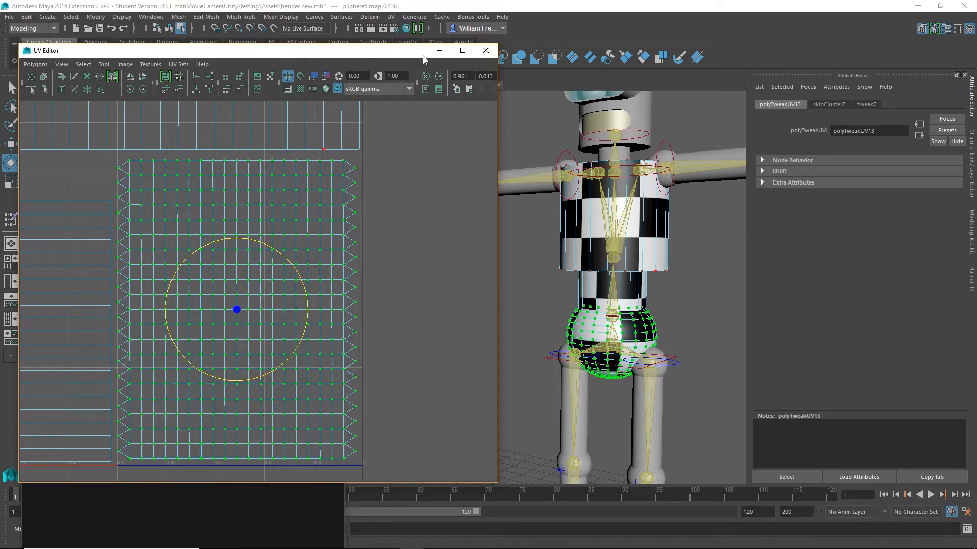
pyautogui.scroll(-2, 258, 255)
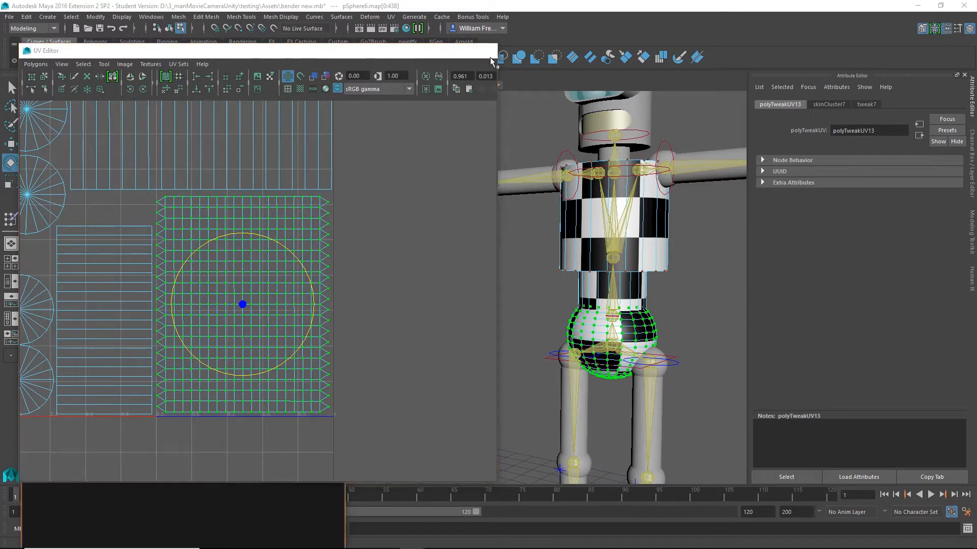
# - Close the UV Editor and return from UV editing of the pelvis sphere to object selection mode
pyautogui.click(485, 50)
pyautogui.keyDown('alt'); pyautogui.moveTo(568, 234); pyautogui.dragTo(468, 282); pyautogui.keyUp('alt')
pyautogui.keyDown('alt'); pyautogui.moveTo(551, 253); pyautogui.dragTo(520, 257); pyautogui.keyUp('alt')
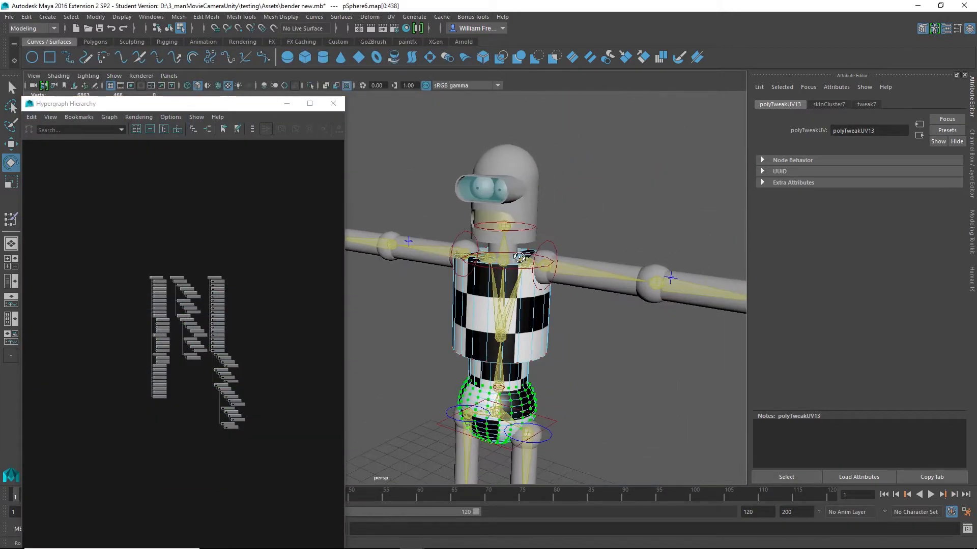
pyautogui.moveTo(611, 268); pyautogui.dragTo(627, 233, button='right')
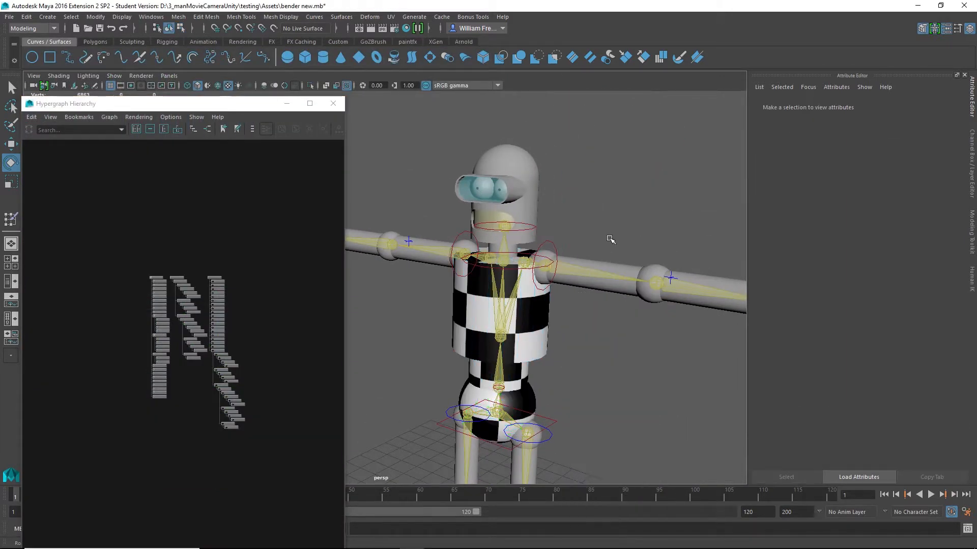
# - Select the character's left arm pieces together: upper arm, shoulder sphere, elbow sphere, forearm and hand sphere
pyautogui.click(597, 260)
pyautogui.keyDown('alt'); pyautogui.moveTo(565, 205); pyautogui.dragTo(622, 218, button='right'); pyautogui.keyUp('alt')
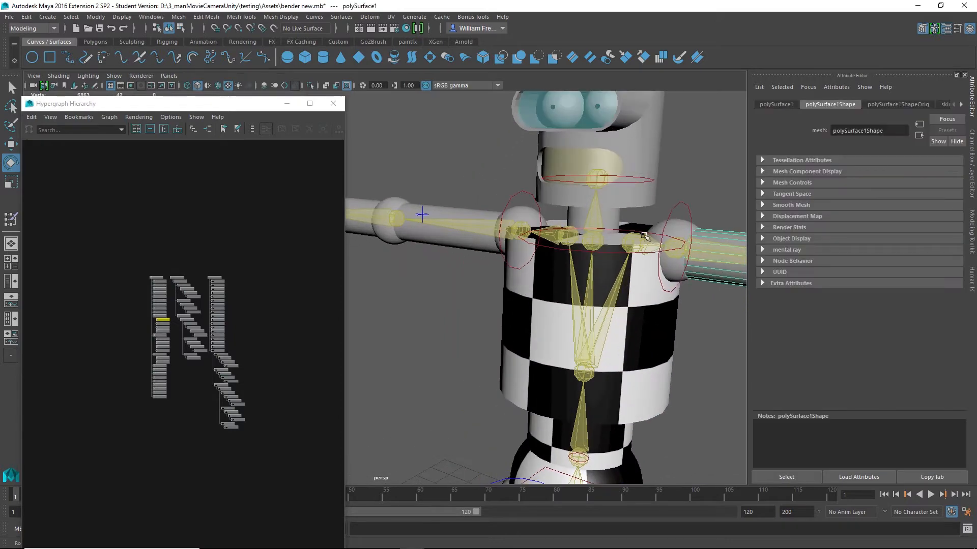
pyautogui.keyDown('alt'); pyautogui.moveTo(622, 218); pyautogui.dragTo(506, 258, button='middle'); pyautogui.keyUp('alt')
pyautogui.keyDown('alt'); pyautogui.moveTo(505, 258); pyautogui.dragTo(584, 268); pyautogui.keyUp('alt')
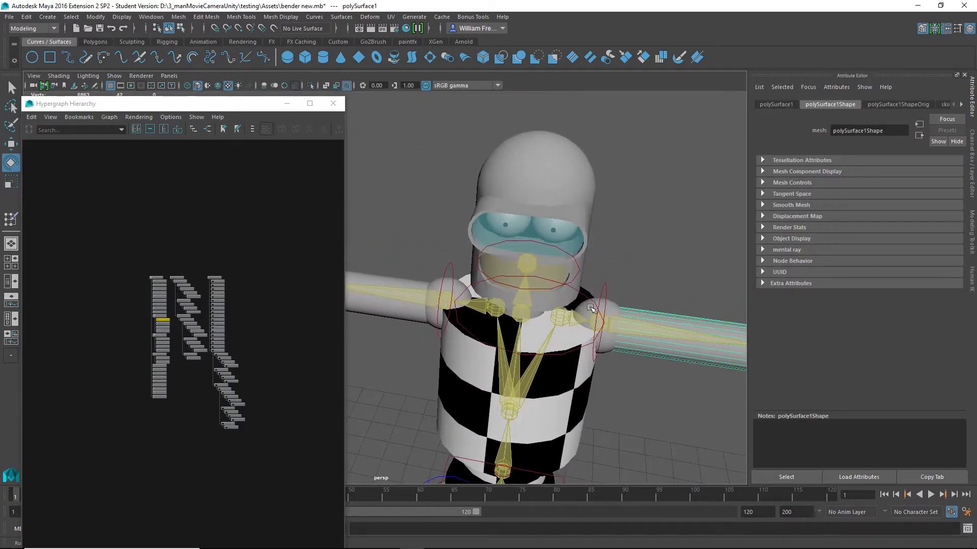
pyautogui.keyDown('shift'); pyautogui.click(590, 307); pyautogui.keyUp('shift')
pyautogui.keyDown('alt'); pyautogui.moveTo(592, 309); pyautogui.dragTo(431, 161, button='middle'); pyautogui.keyUp('alt')
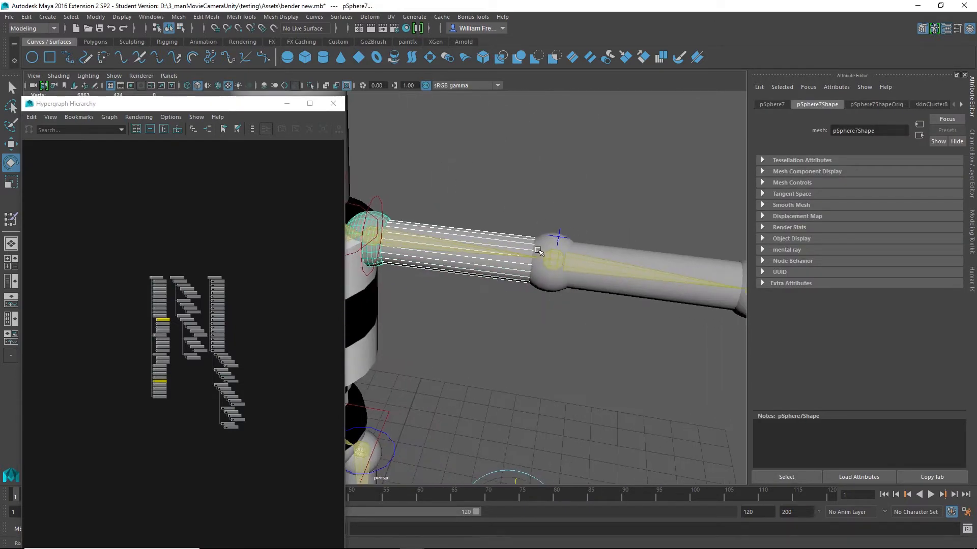
pyautogui.keyDown('shift'); pyautogui.click(567, 248); pyautogui.keyUp('shift')
pyautogui.keyDown('shift'); pyautogui.click(627, 255); pyautogui.keyUp('shift')
pyautogui.keyDown('alt'); pyautogui.moveTo(644, 203); pyautogui.dragTo(494, 192, button='middle'); pyautogui.keyUp('alt')
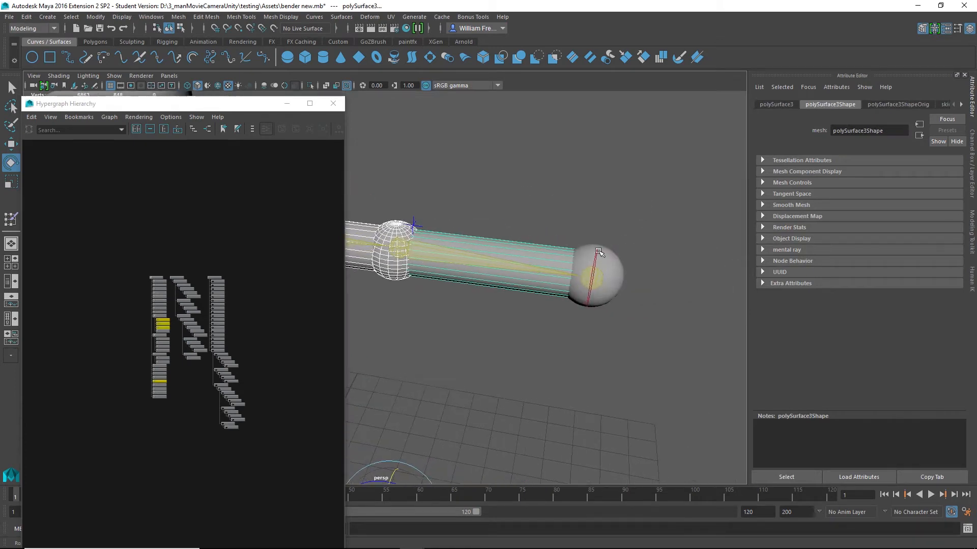
pyautogui.keyDown('shift'); pyautogui.click(615, 264); pyautogui.keyUp('shift')
# - Add the character's right upper arm, shoulder sphere, elbow sphere, forearm and hand sphere to the selection
pyautogui.scroll(-3, 658, 240)
pyautogui.keyDown('alt'); pyautogui.moveTo(443, 227); pyautogui.dragTo(565, 213, button='middle'); pyautogui.keyUp('alt')
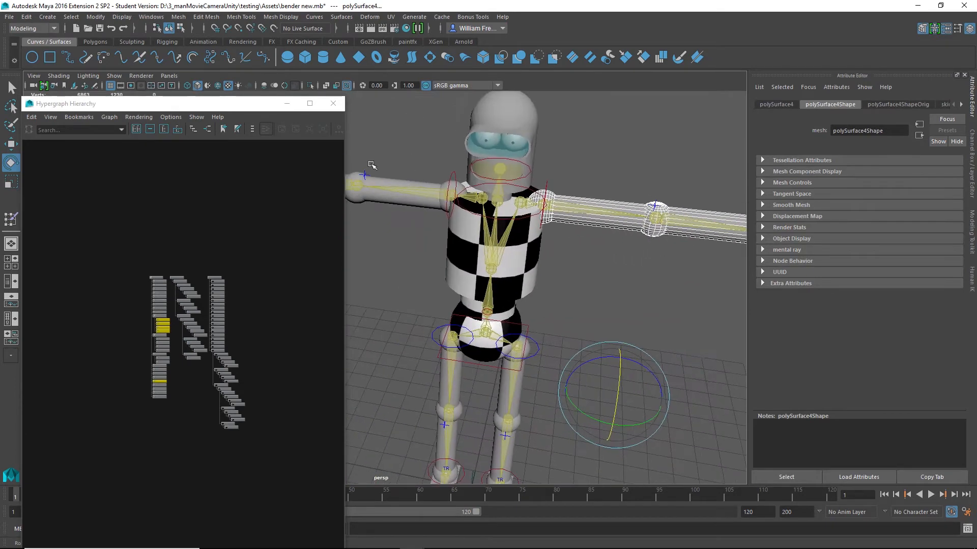
pyautogui.scroll(-1, 448, 194)
pyautogui.keyDown('alt'); pyautogui.moveTo(489, 208); pyautogui.dragTo(533, 225, button='middle'); pyautogui.keyUp('alt')
pyautogui.scroll(3, 415, 162)
pyautogui.keyDown('alt'); pyautogui.moveTo(415, 163); pyautogui.dragTo(490, 189, button='middle'); pyautogui.keyUp('alt')
pyautogui.scroll(3, 632, 256)
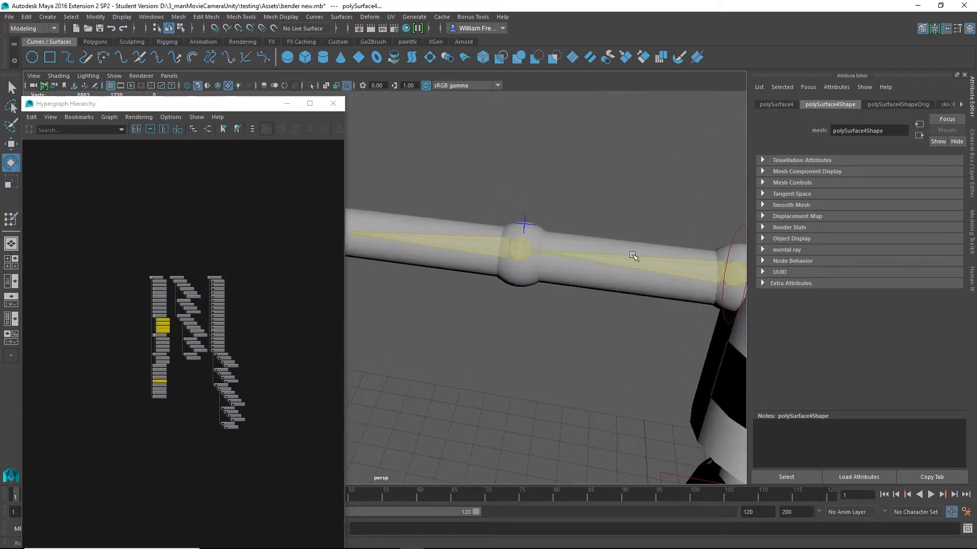
pyautogui.keyDown('shift'); pyautogui.click(679, 252); pyautogui.keyUp('shift')
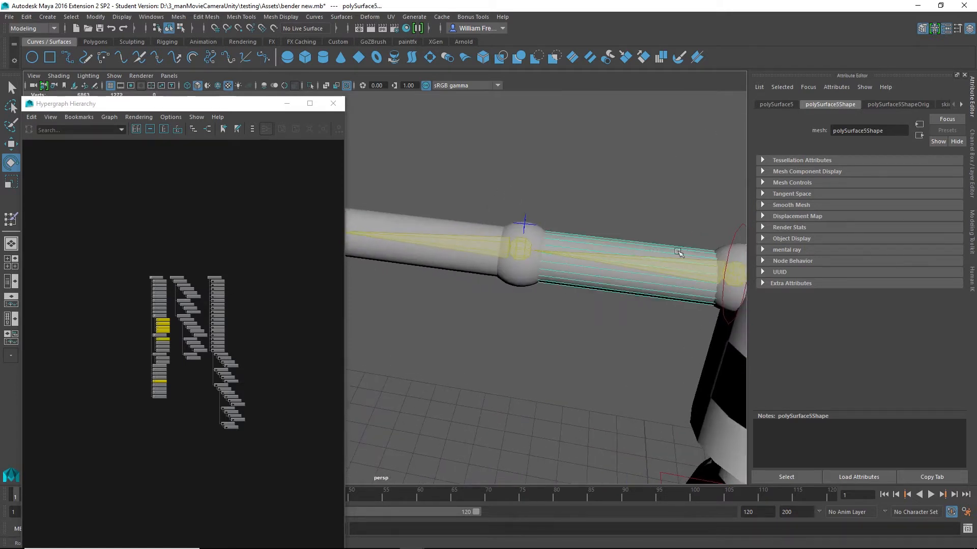
pyautogui.click(721, 250)
pyautogui.keyDown('shift'); pyautogui.click(537, 235); pyautogui.keyUp('shift')
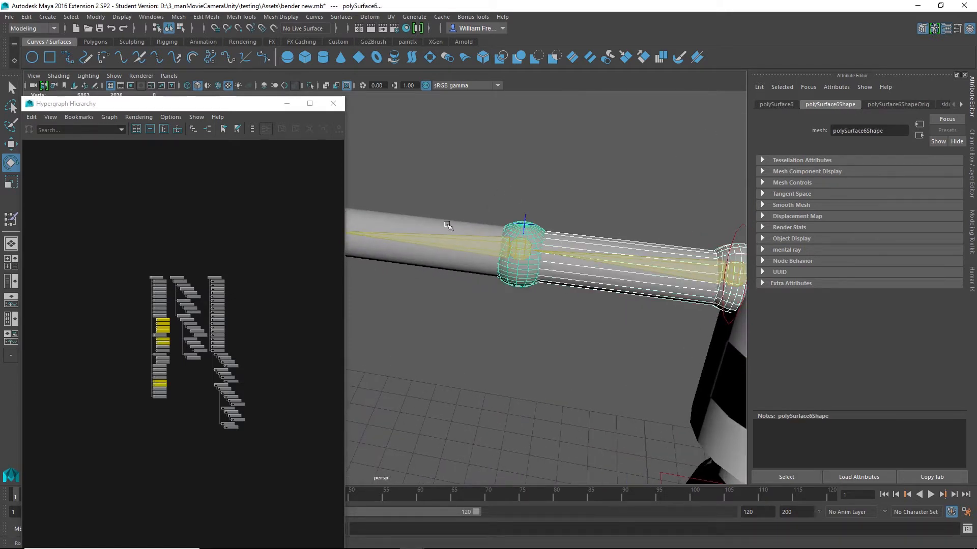
pyautogui.keyDown('shift'); pyautogui.click(432, 221); pyautogui.keyUp('shift')
pyautogui.keyDown('alt'); pyautogui.moveTo(418, 178); pyautogui.dragTo(583, 211, button='middle'); pyautogui.keyUp('alt')
pyautogui.keyDown('shift'); pyautogui.click(475, 247); pyautogui.keyUp('shift')
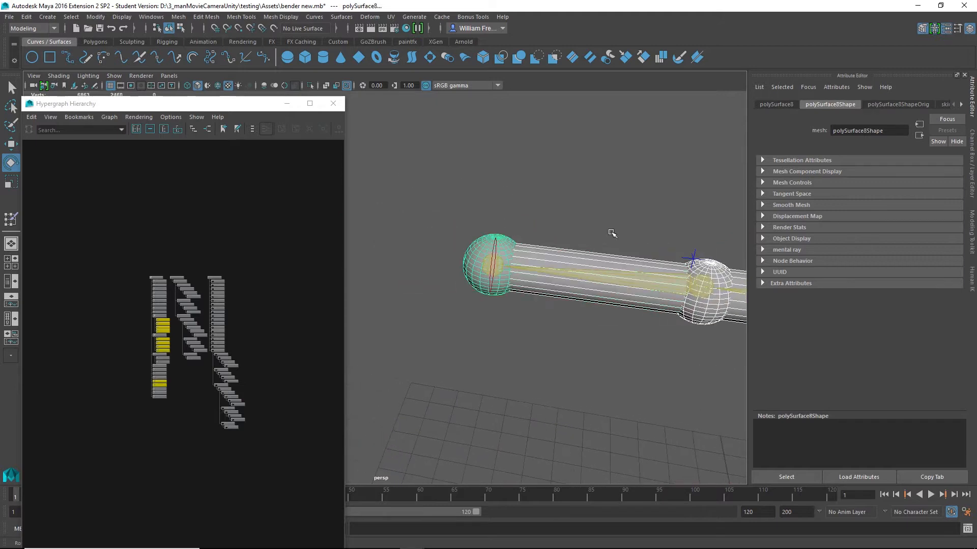
# - Assign a new Blinn material to the selected pieces of both arms
pyautogui.keyDown('alt'); pyautogui.moveTo(627, 226); pyautogui.dragTo(420, 211, button='right'); pyautogui.keyUp('alt')
pyautogui.keyDown('alt'); pyautogui.moveTo(626, 205); pyautogui.dragTo(421, 105, button='middle'); pyautogui.keyUp('alt')
pyautogui.keyDown('alt'); pyautogui.moveTo(649, 245); pyautogui.dragTo(473, 235, button='right'); pyautogui.keyUp('alt')
pyautogui.keyDown('alt'); pyautogui.moveTo(595, 259); pyautogui.dragTo(510, 259); pyautogui.keyUp('alt')
pyautogui.keyDown('alt'); pyautogui.moveTo(560, 279); pyautogui.dragTo(478, 300, button='right'); pyautogui.keyUp('alt')
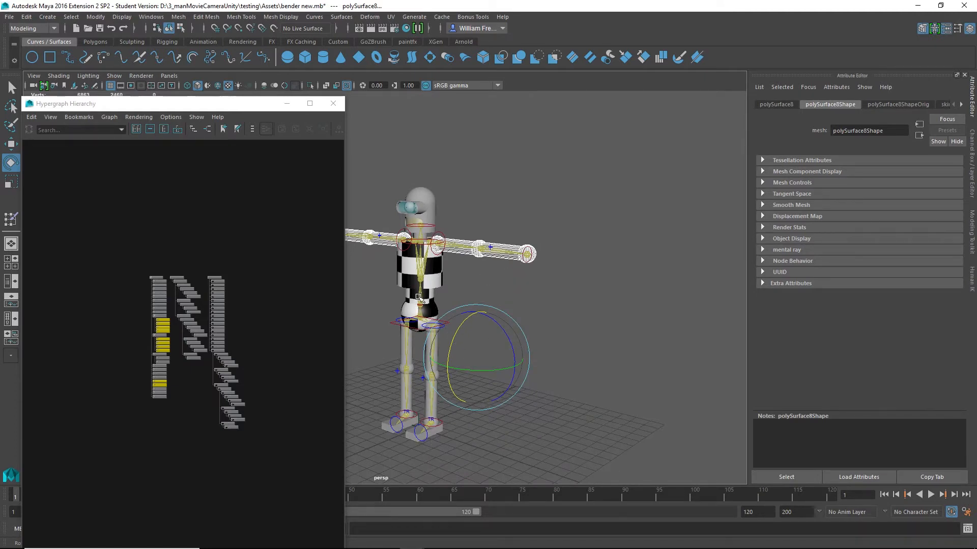
pyautogui.keyDown('alt'); pyautogui.moveTo(418, 297); pyautogui.dragTo(470, 266, button='middle'); pyautogui.keyUp('alt')
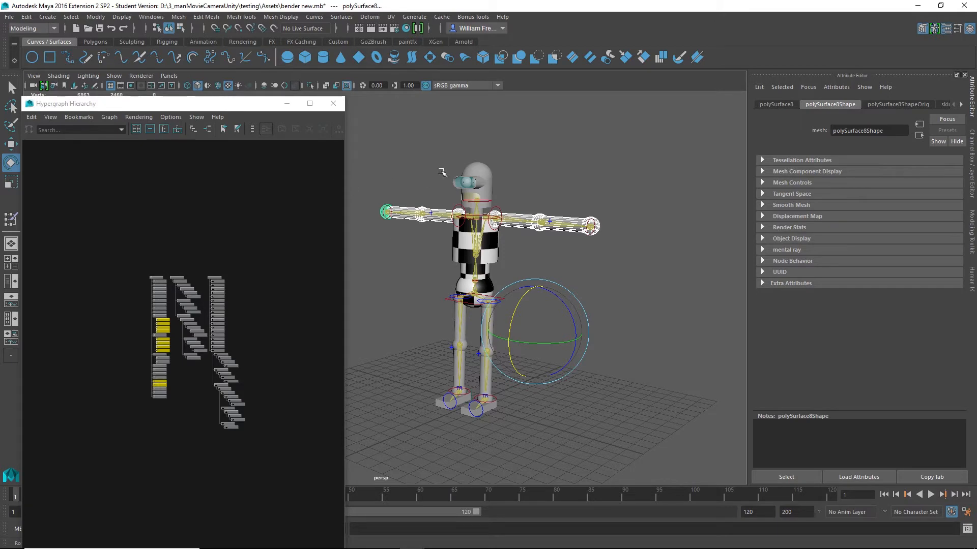
pyautogui.keyDown('alt'); pyautogui.moveTo(441, 172); pyautogui.dragTo(518, 247, button='right'); pyautogui.keyUp('alt')
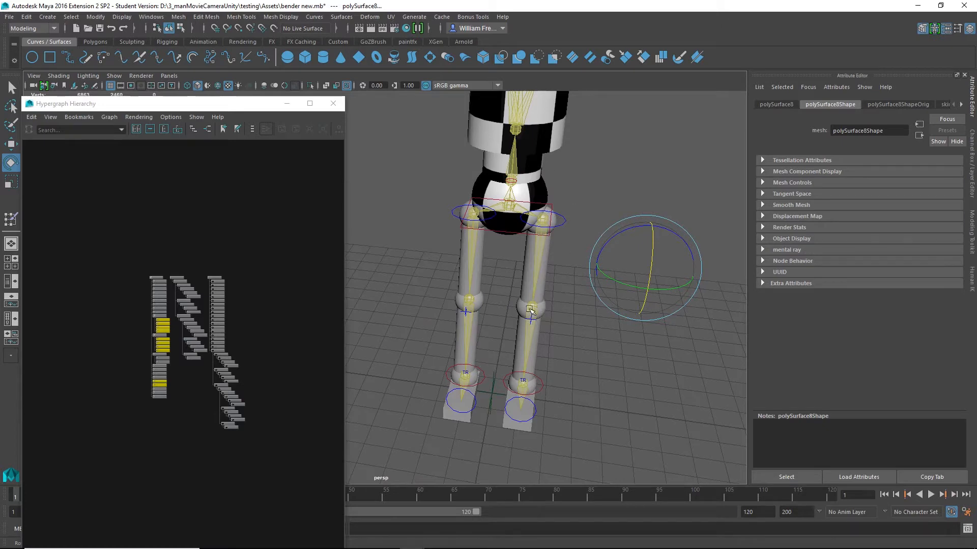
pyautogui.keyDown('alt'); pyautogui.moveTo(578, 335); pyautogui.dragTo(567, 320); pyautogui.keyUp('alt')
pyautogui.keyDown('alt'); pyautogui.moveTo(645, 202); pyautogui.dragTo(543, 193, button='right'); pyautogui.keyUp('alt')
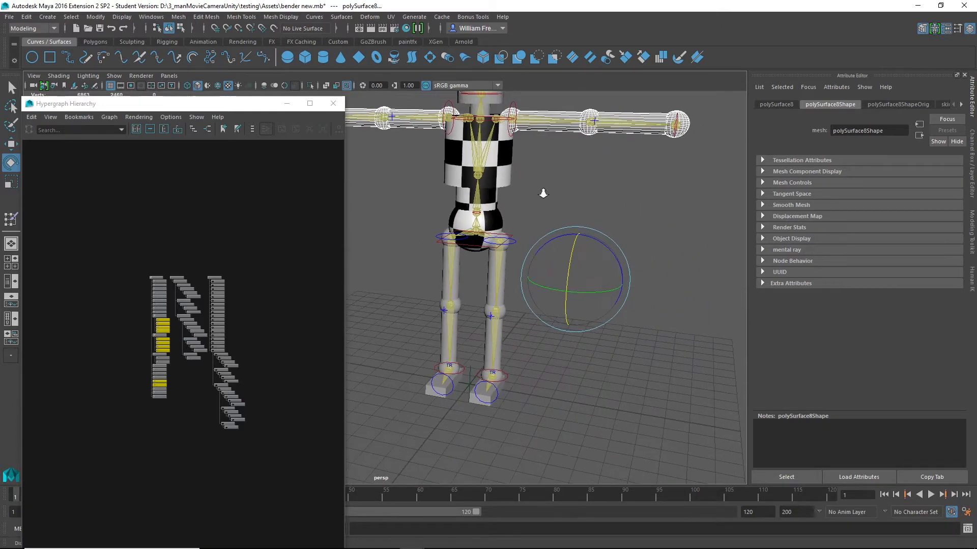
pyautogui.keyDown('alt'); pyautogui.moveTo(579, 212); pyautogui.dragTo(610, 257, button='middle'); pyautogui.keyUp('alt')
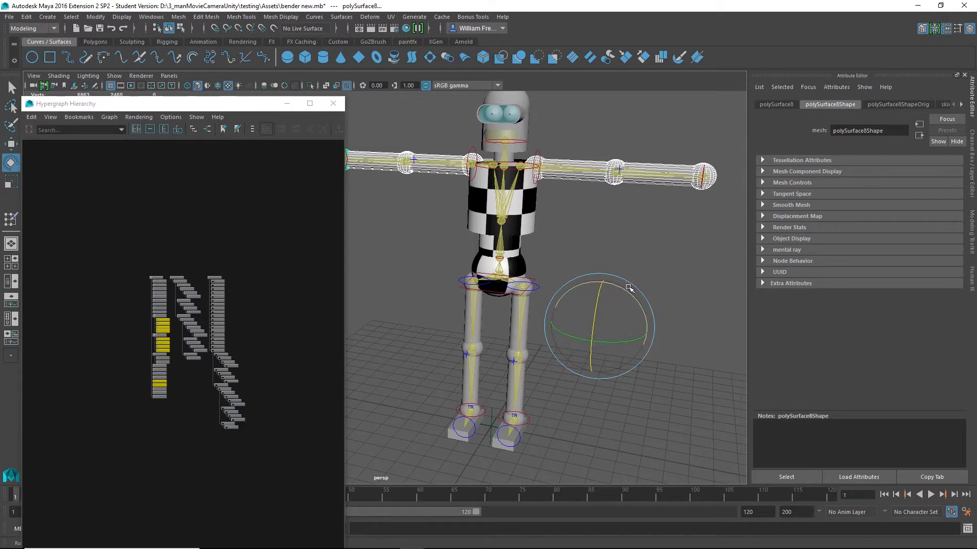
pyautogui.keyDown('alt'); pyautogui.moveTo(570, 115); pyautogui.dragTo(555, 466, button='right'); pyautogui.keyUp('alt')
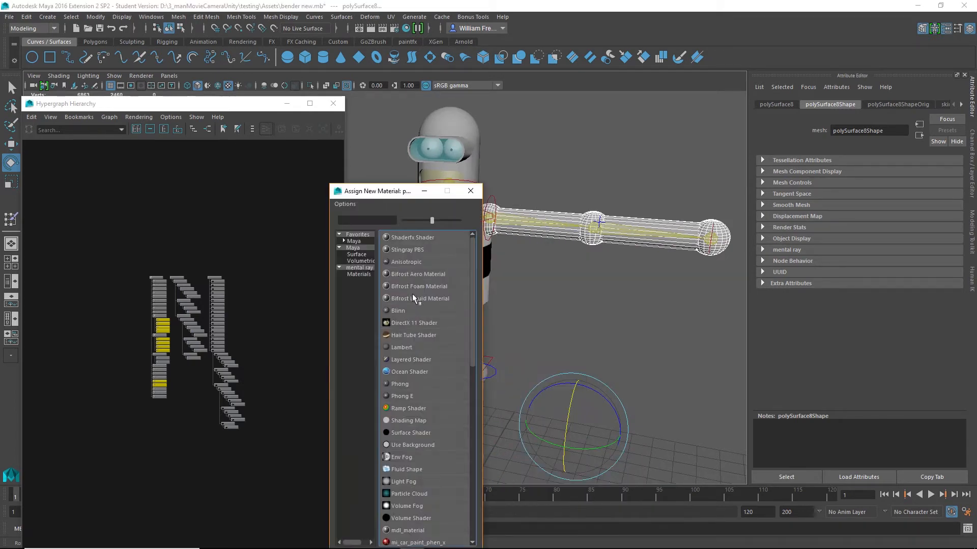
pyautogui.click(399, 311)
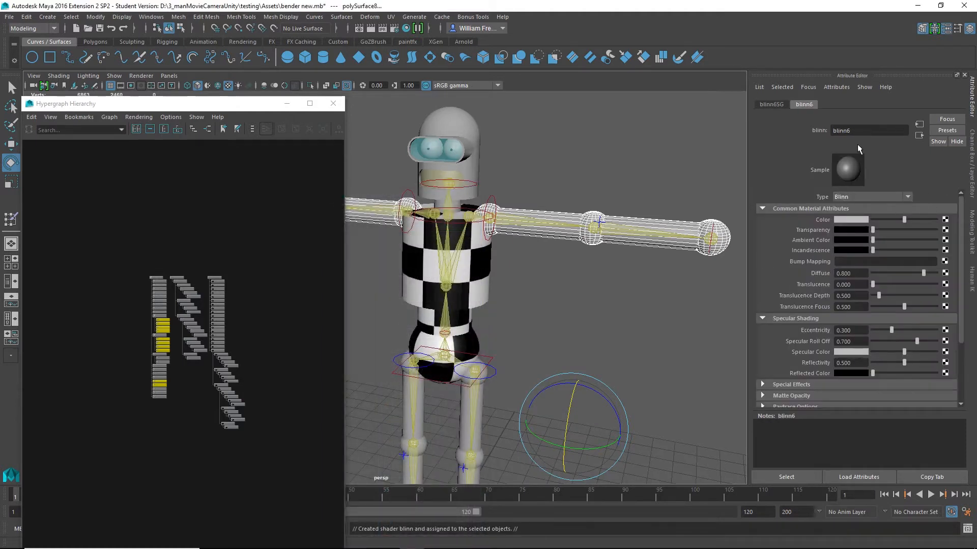
# - Rename the new Blinn material BenderMatArms and map a Checker texture to its Color attribute
pyautogui.moveTo(860, 131); pyautogui.dragTo(797, 128)
pyautogui.write('BenderMatArms')
pyautogui.press('Return')
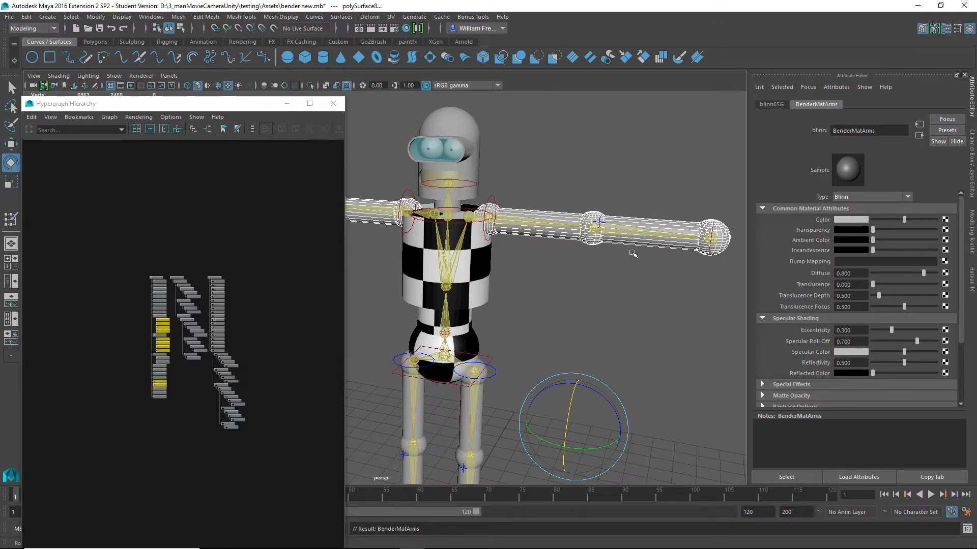
pyautogui.click(945, 220)
pyautogui.click(474, 194)
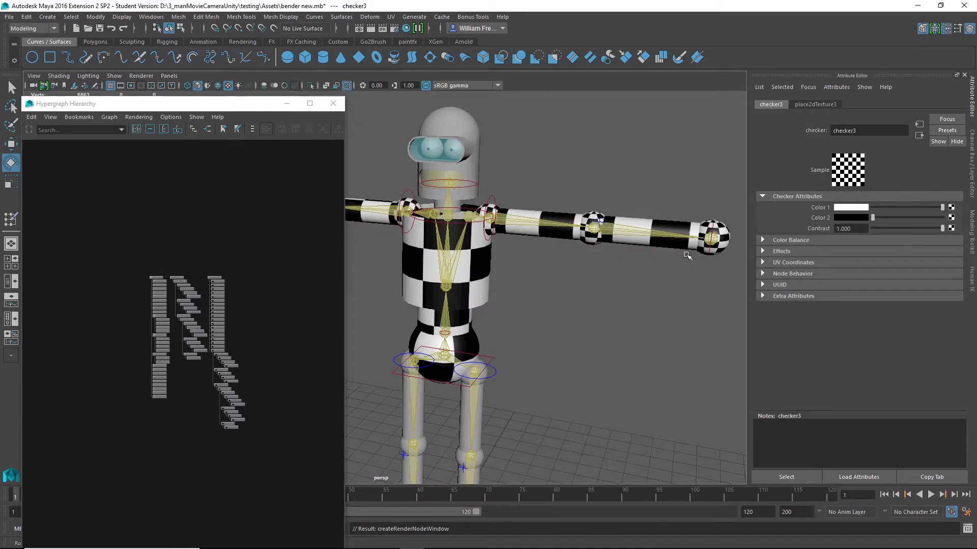
# - Open the UV Editor and move its window away from the character's torso and arms
pyautogui.keyDown('alt'); pyautogui.moveTo(565, 298); pyautogui.dragTo(617, 314, button='middle'); pyautogui.keyUp('alt')
pyautogui.keyDown('alt'); pyautogui.moveTo(602, 250); pyautogui.dragTo(724, 304); pyautogui.keyUp('alt')
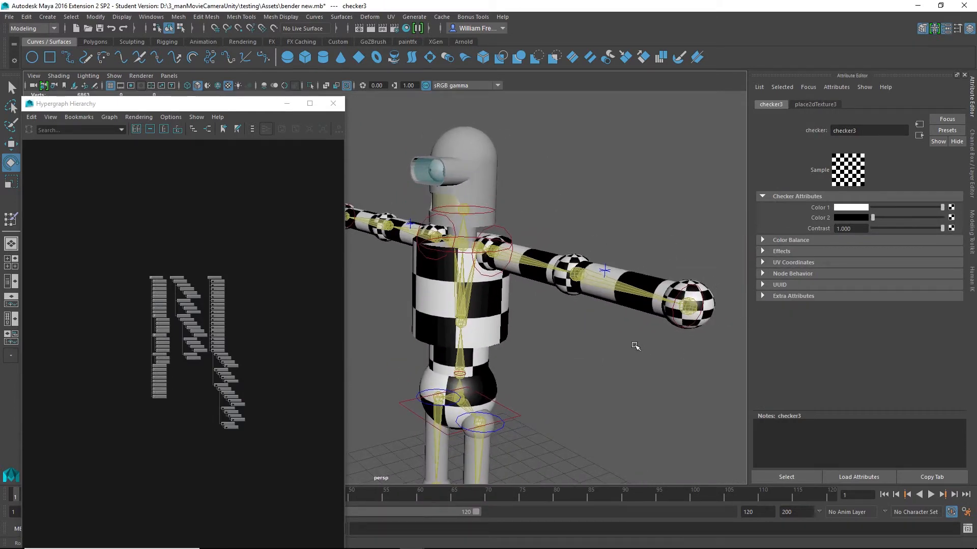
pyautogui.keyDown('alt'); pyautogui.moveTo(632, 349); pyautogui.dragTo(561, 317); pyautogui.keyUp('alt')
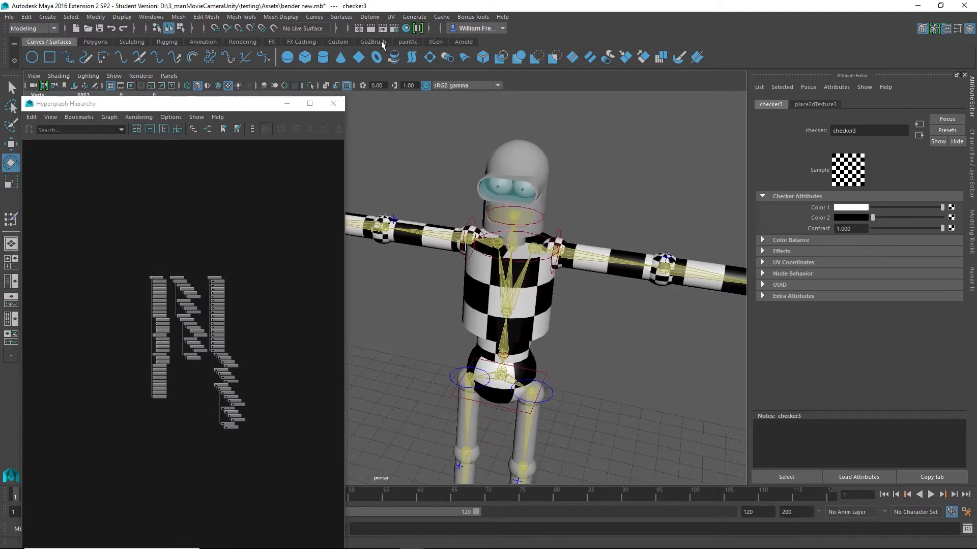
pyautogui.click(390, 17)
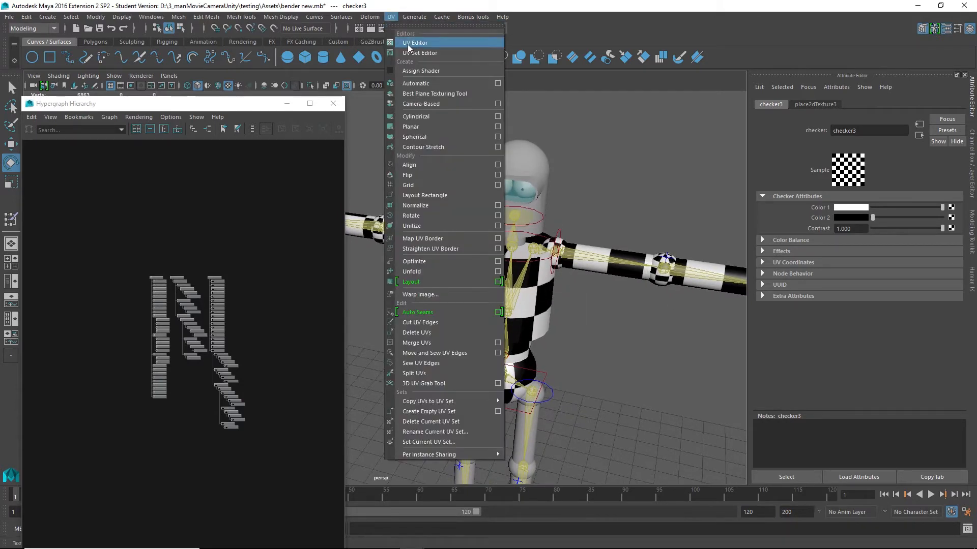
pyautogui.click(408, 44)
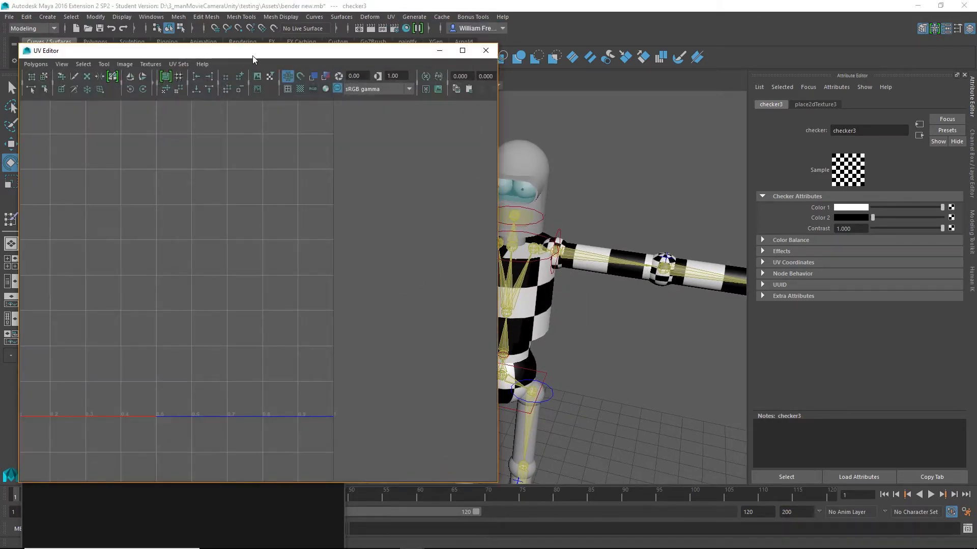
pyautogui.moveTo(253, 56); pyautogui.dragTo(813, 135)
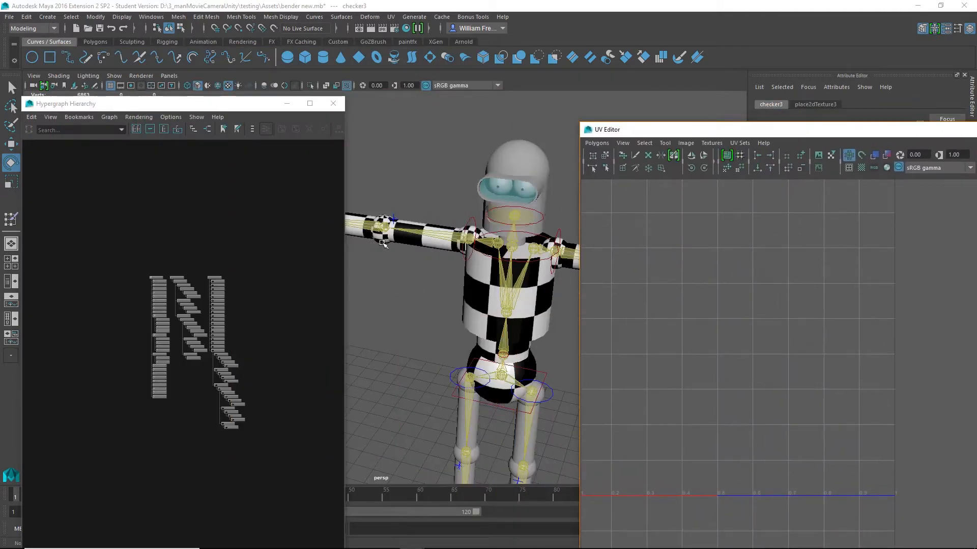
pyautogui.moveTo(631, 134); pyautogui.dragTo(775, 242)
# - Select both arm groups, pCylinder14 and pCylinder15, in the Hypergraph hierarchy
pyautogui.keyDown('alt'); pyautogui.moveTo(574, 292); pyautogui.dragTo(399, 296, button='middle'); pyautogui.keyUp('alt')
pyautogui.scroll(5, 188, 294)
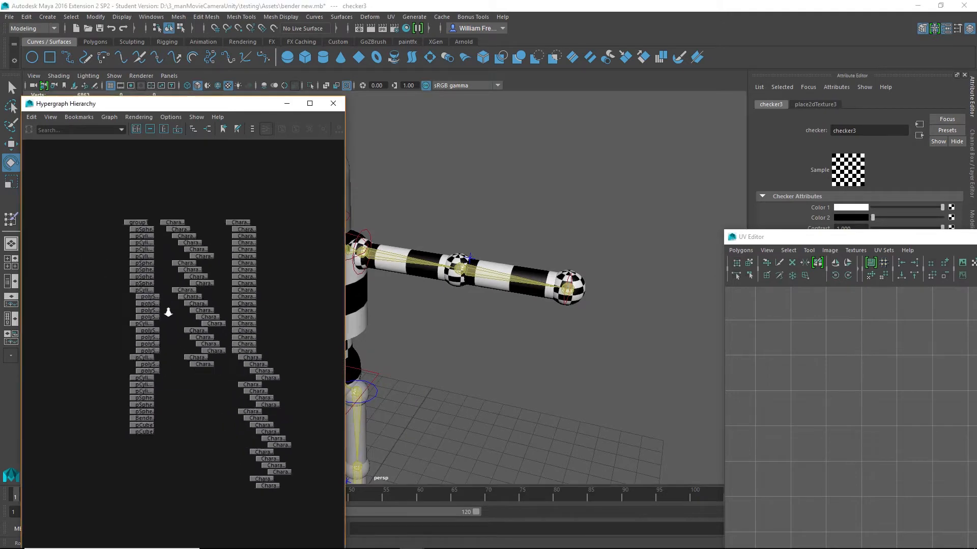
pyautogui.click(126, 261)
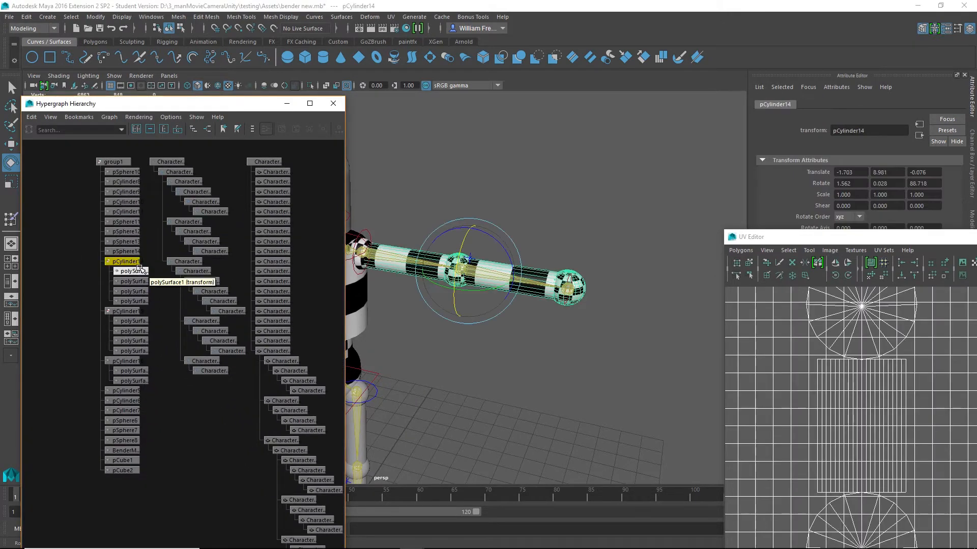
pyautogui.keyDown('shift'); pyautogui.click(123, 312); pyautogui.keyUp('shift')
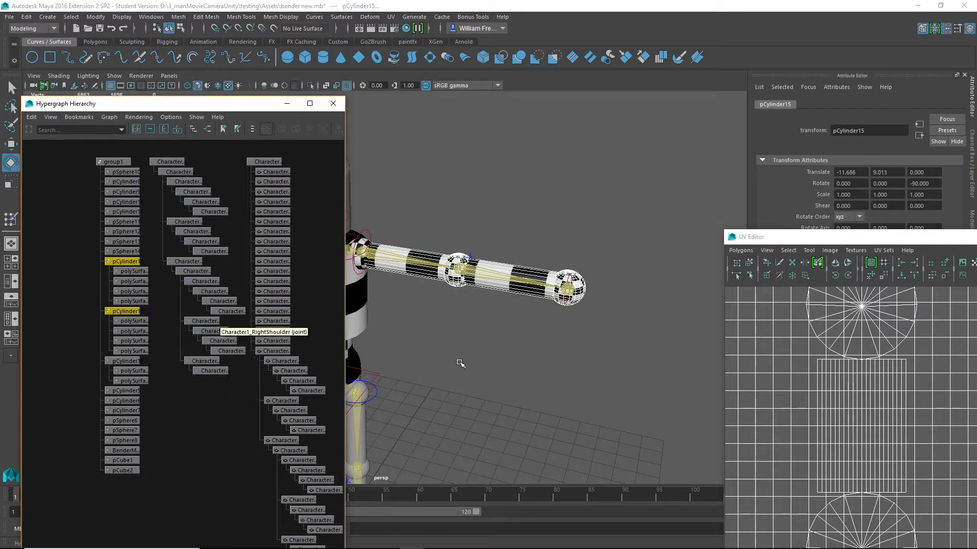
# - Add both shoulder spheres to the selected arm groups
pyautogui.keyDown('alt'); pyautogui.moveTo(460, 364); pyautogui.dragTo(645, 351, button='middle'); pyautogui.keyUp('alt')
pyautogui.keyDown('alt'); pyautogui.moveTo(646, 351); pyautogui.dragTo(547, 355); pyautogui.keyUp('alt')
pyautogui.keyDown('alt'); pyautogui.moveTo(547, 355); pyautogui.dragTo(663, 369, button='right'); pyautogui.keyUp('alt')
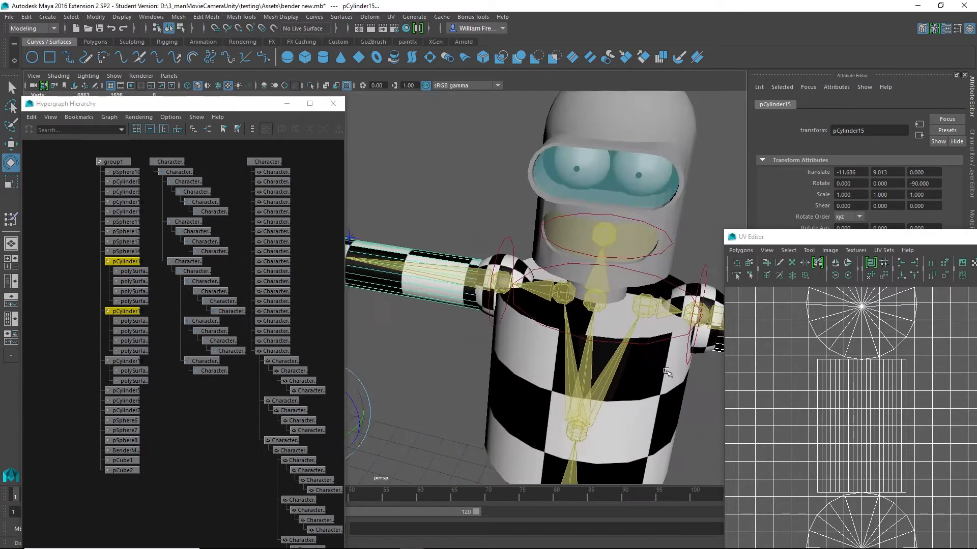
pyautogui.keyDown('shift'); pyautogui.click(520, 263); pyautogui.keyUp('shift')
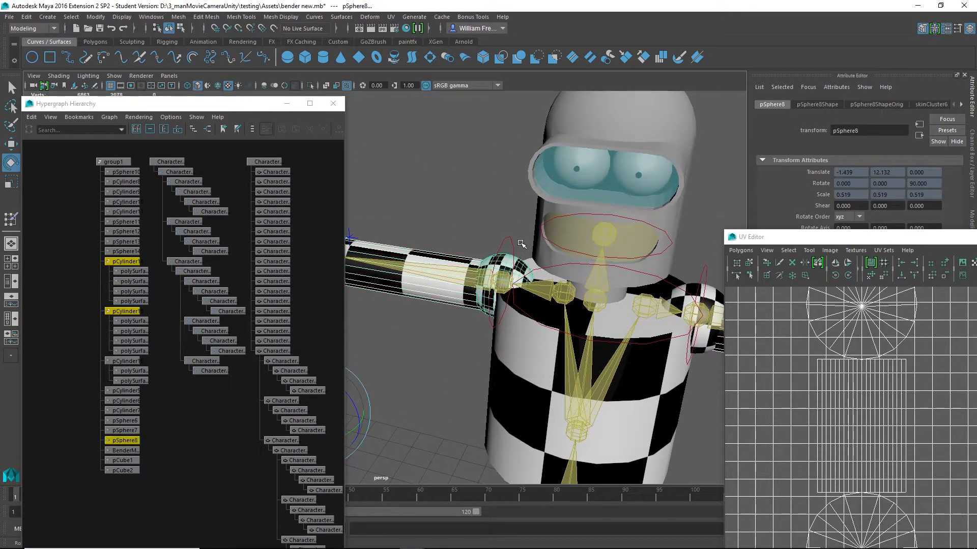
pyautogui.keyDown('alt'); pyautogui.moveTo(510, 215); pyautogui.dragTo(370, 200); pyautogui.keyUp('alt')
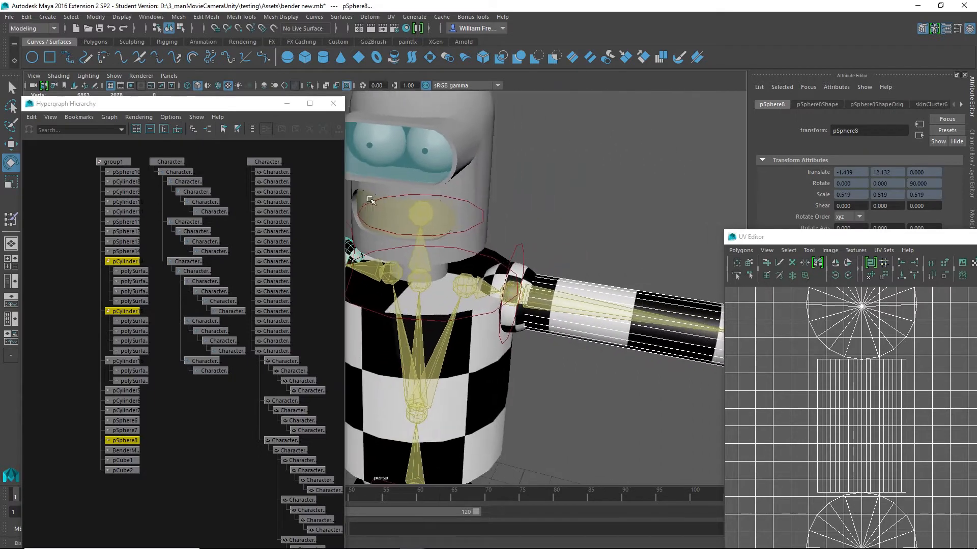
pyautogui.keyDown('shift'); pyautogui.click(529, 273); pyautogui.keyUp('shift')
# - Select all the overlapping UVs of the arms and shoulder spheres in UV mode, keeping the UV Editor beside the character
pyautogui.moveTo(803, 243); pyautogui.dragTo(490, 90)
pyautogui.scroll(-5, 610, 284)
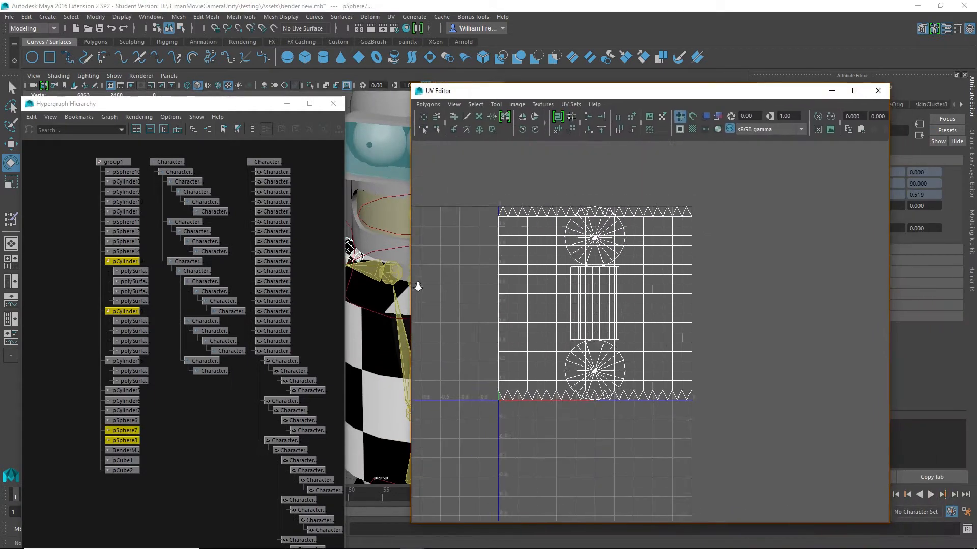
pyautogui.rightClick(613, 279)
pyautogui.moveTo(627, 283); pyautogui.dragTo(658, 278, button='right')
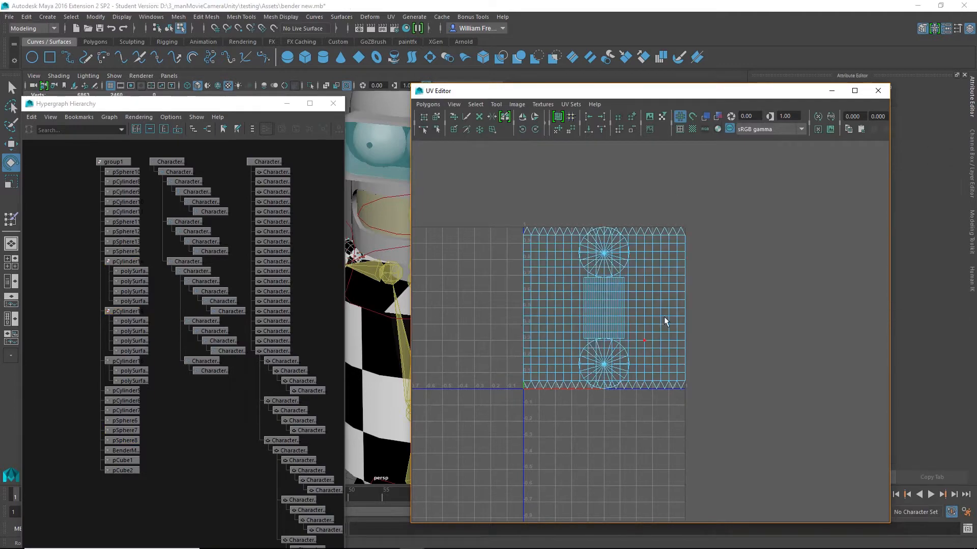
pyautogui.moveTo(755, 206); pyautogui.dragTo(479, 445)
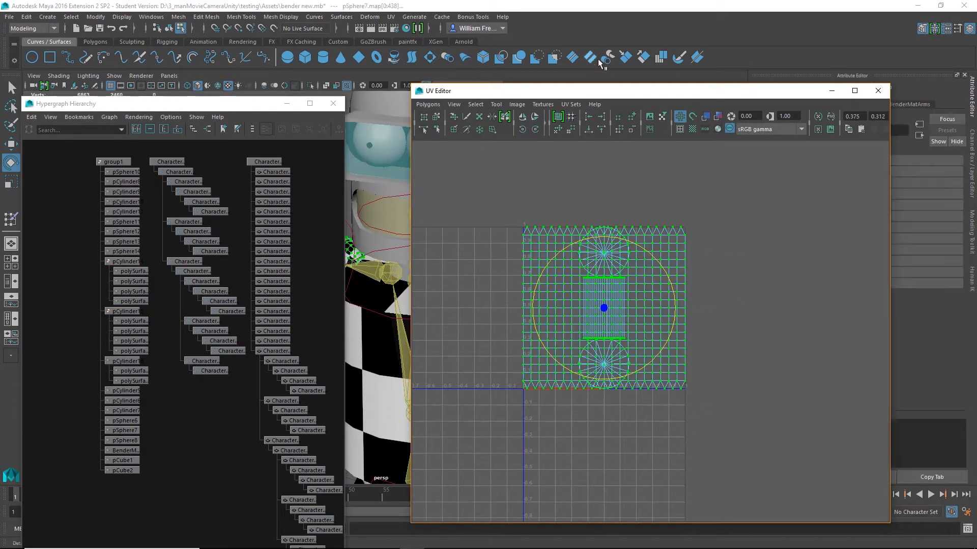
pyautogui.moveTo(581, 95); pyautogui.dragTo(698, 67)
pyautogui.scroll(4, 660, 279)
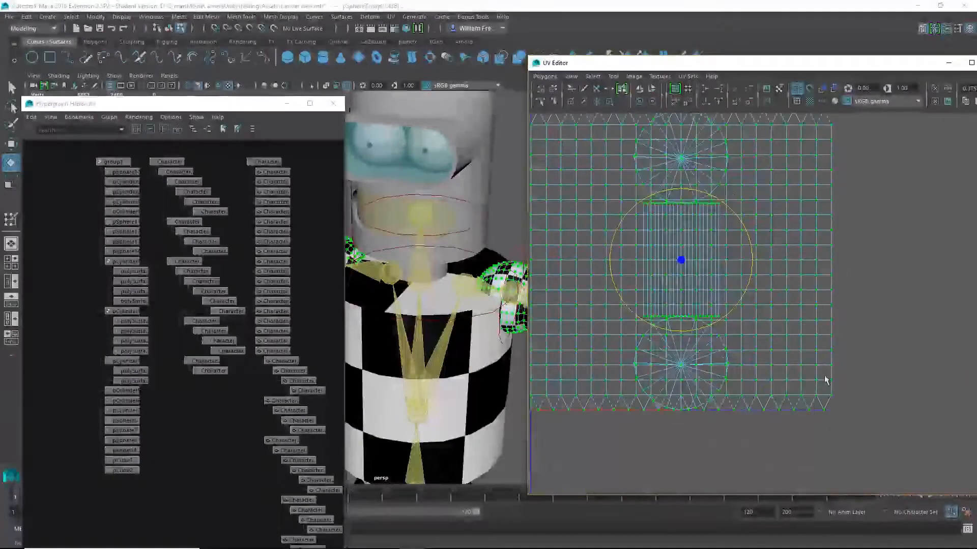
# - Run Layout on the selected arm and shoulder sphere UVs so the overlapping shells are spread out
pyautogui.keyDown('alt'); pyautogui.moveTo(728, 300); pyautogui.dragTo(846, 362, button='middle'); pyautogui.keyUp('alt')
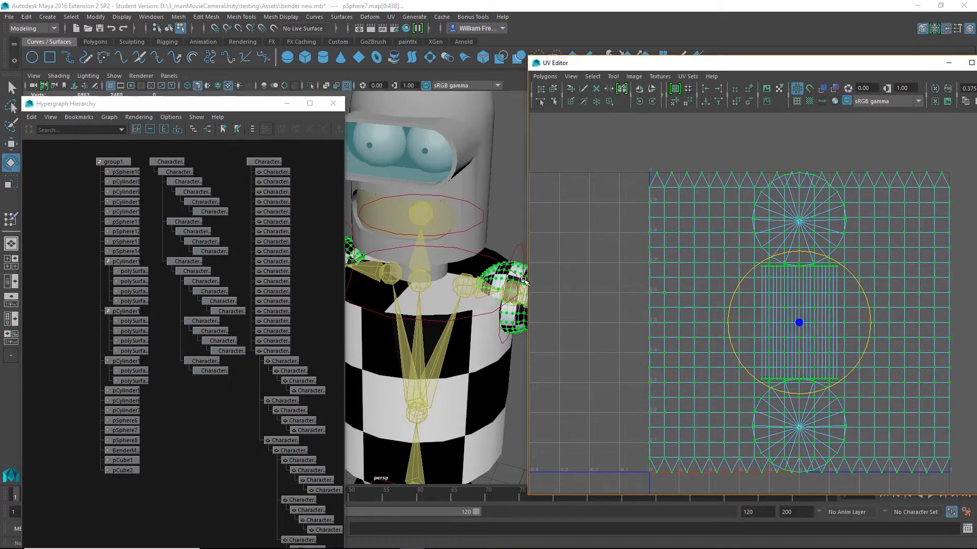
pyautogui.click(545, 76)
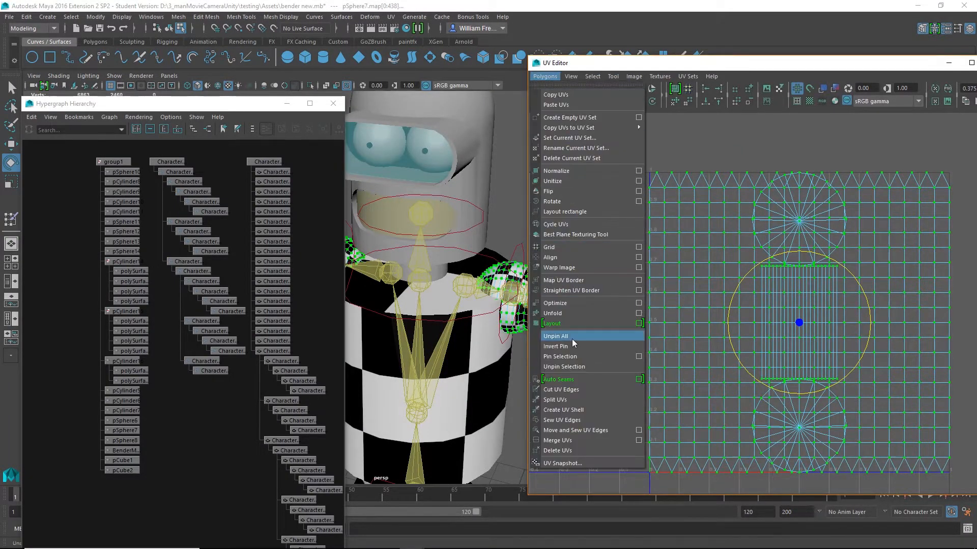
pyautogui.click(553, 323)
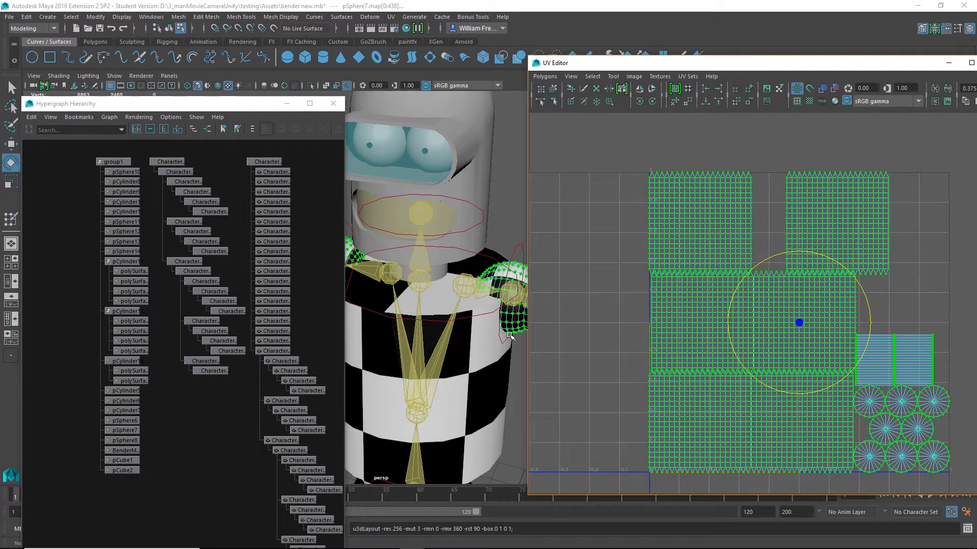
pyautogui.keyDown('alt'); pyautogui.moveTo(509, 334); pyautogui.dragTo(336, 339, button='right'); pyautogui.keyUp('alt')
pyautogui.keyDown('alt'); pyautogui.moveTo(465, 338); pyautogui.dragTo(389, 334); pyautogui.keyUp('alt')
# - Select the whole detached square sphere shell in the upper row and move it horizontally close to the neighbouring sphere shell
pyautogui.keyDown('alt'); pyautogui.moveTo(598, 203); pyautogui.dragTo(686, 261, button='right'); pyautogui.keyUp('alt')
pyautogui.keyDown('alt'); pyautogui.moveTo(770, 262); pyautogui.dragTo(674, 257, button='middle'); pyautogui.keyUp('alt')
pyautogui.keyDown('alt'); pyautogui.moveTo(856, 243); pyautogui.dragTo(697, 223, button='right'); pyautogui.keyUp('alt')
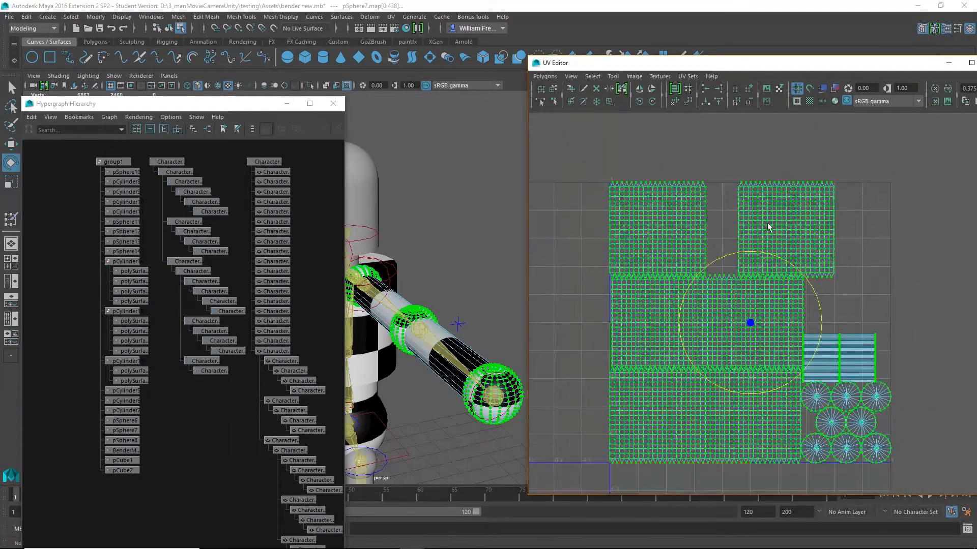
pyautogui.moveTo(716, 161); pyautogui.dragTo(837, 221)
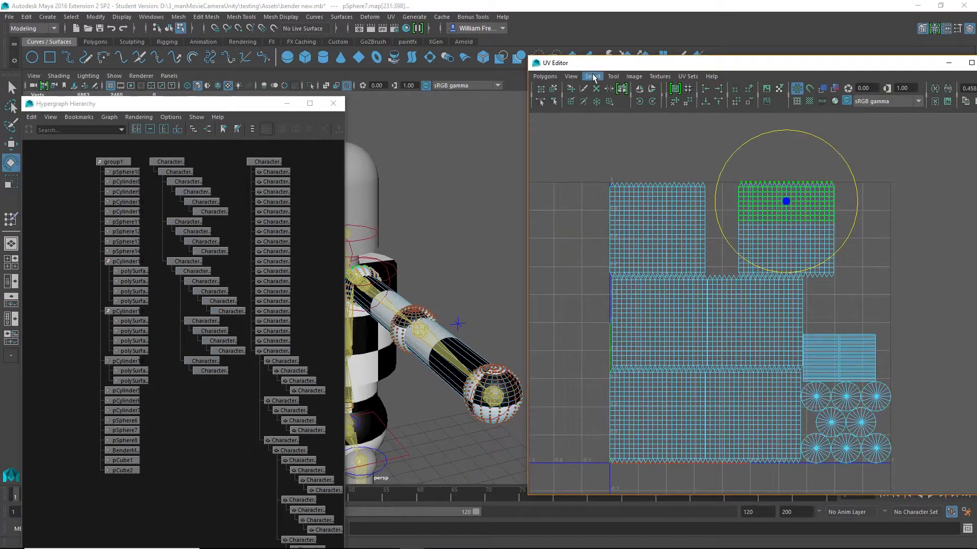
pyautogui.click(593, 77)
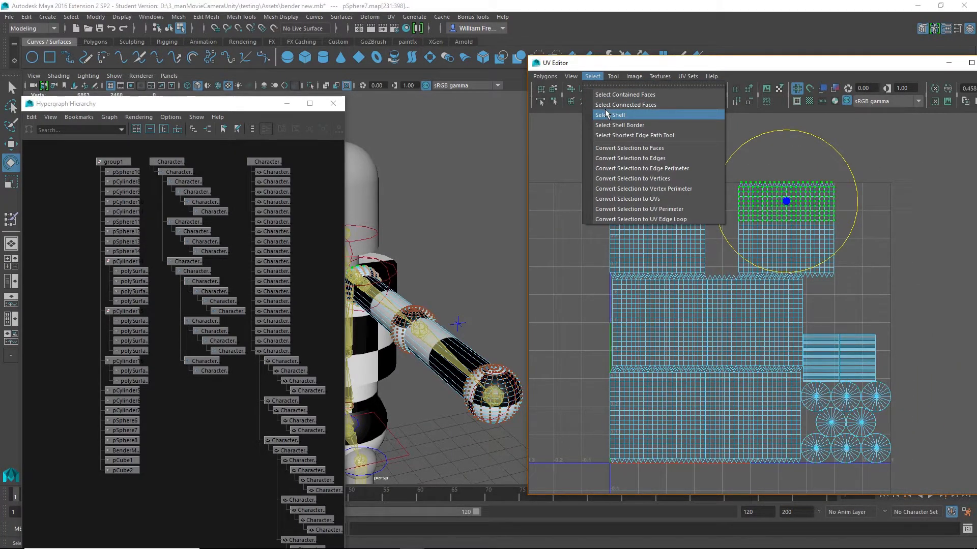
pyautogui.click(610, 115)
pyautogui.keyDown('alt'); pyautogui.moveTo(691, 200); pyautogui.dragTo(725, 190, button='right'); pyautogui.keyUp('alt')
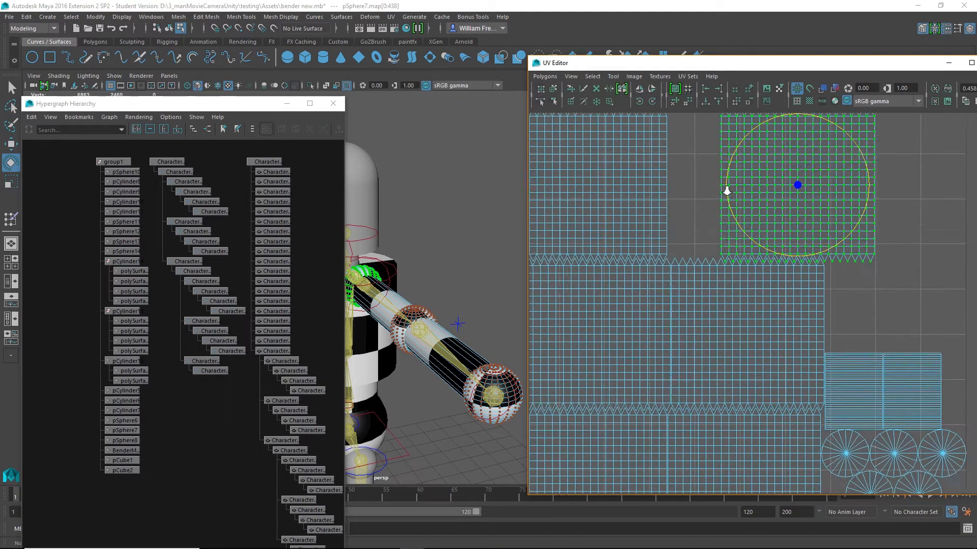
pyautogui.keyDown('alt'); pyautogui.moveTo(725, 190); pyautogui.dragTo(716, 229, button='middle'); pyautogui.keyUp('alt')
pyautogui.press('w')
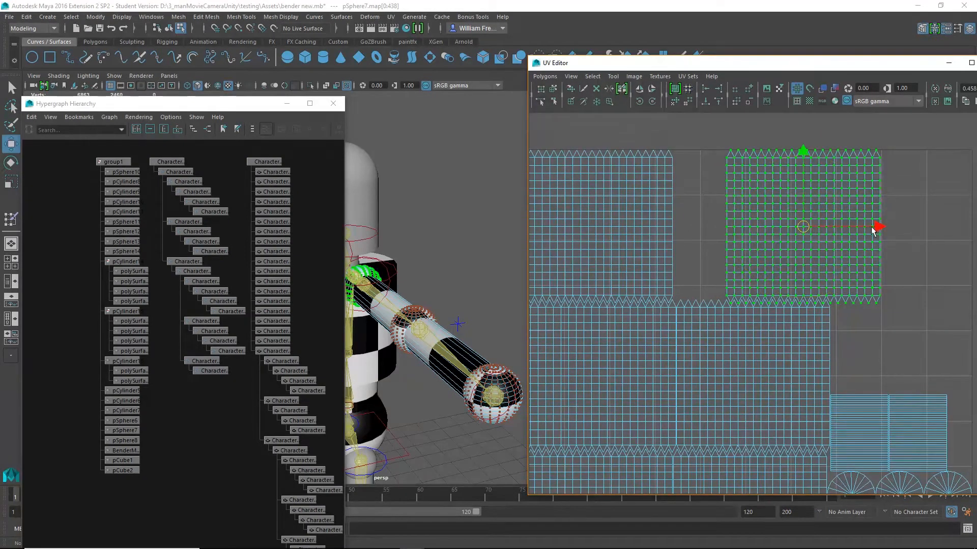
pyautogui.moveTo(875, 228); pyautogui.dragTo(830, 229)
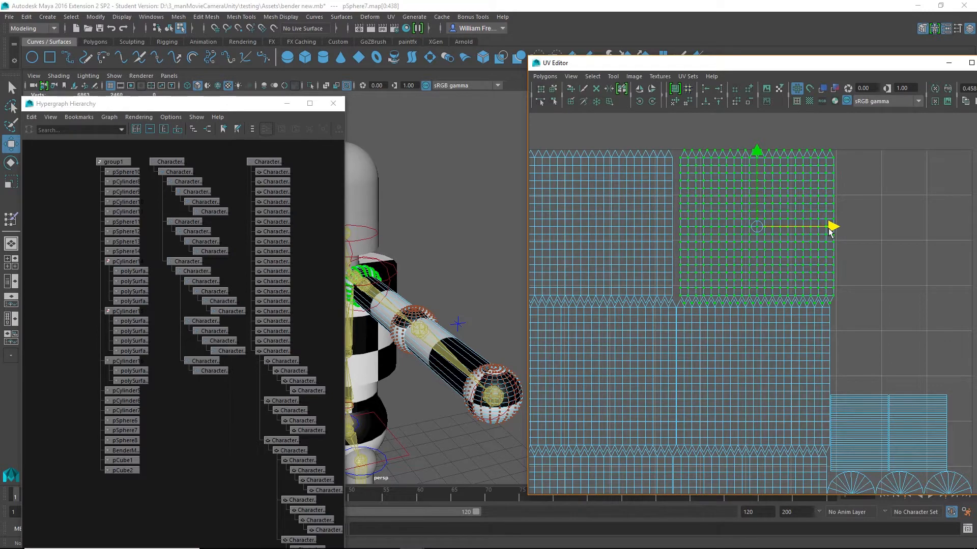
# - Select all the square sphere shells in full, leaving out the cylinder and circular cap shells
pyautogui.scroll(-3, 753, 297)
pyautogui.moveTo(610, 216); pyautogui.dragTo(788, 477)
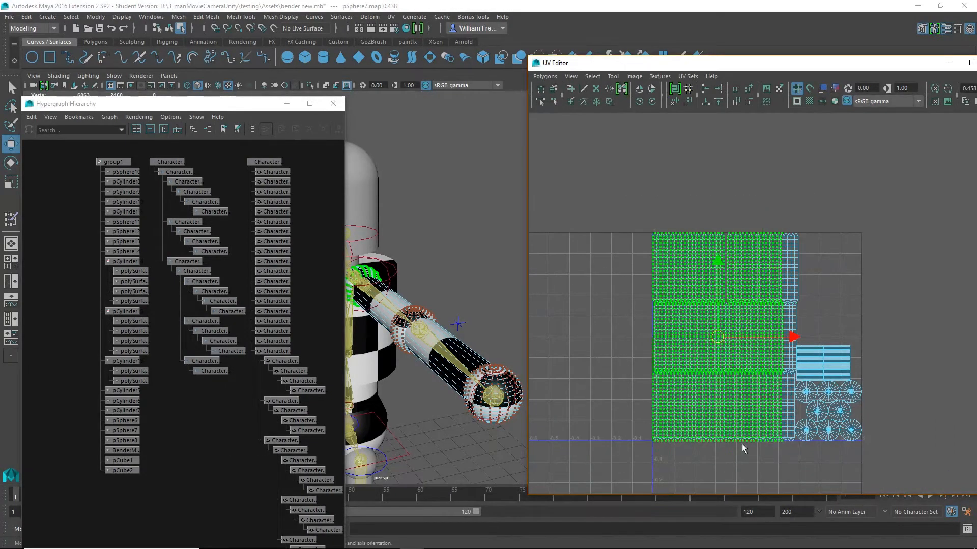
pyautogui.click(570, 76)
pyautogui.moveTo(593, 77)
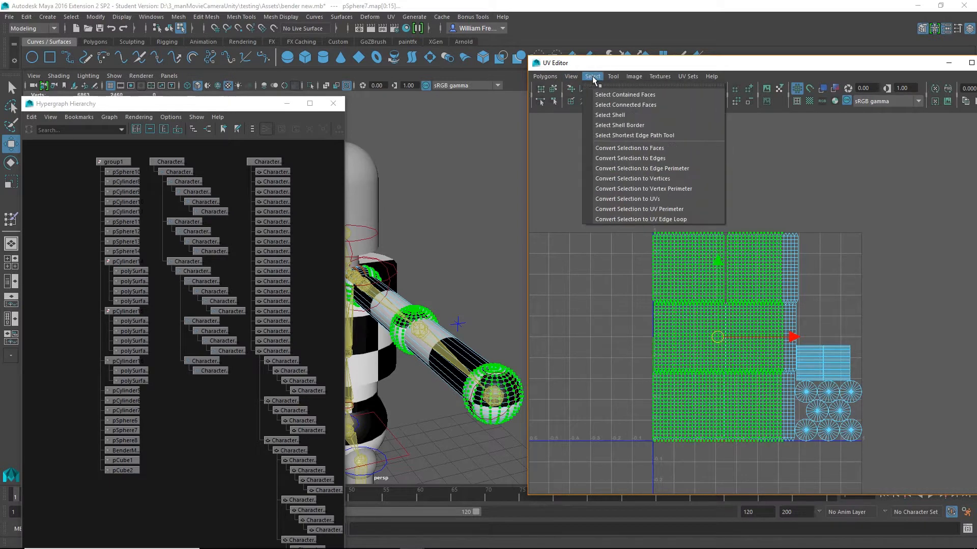
pyautogui.click(610, 115)
pyautogui.scroll(-3, 411, 248)
pyautogui.keyDown('alt'); pyautogui.moveTo(410, 248); pyautogui.dragTo(466, 252, button='middle'); pyautogui.keyUp('alt')
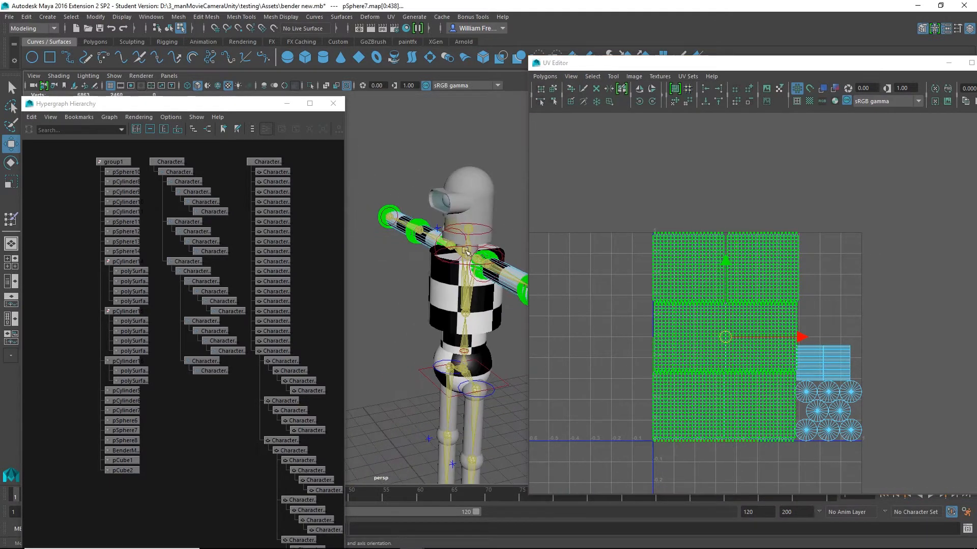
pyautogui.keyDown('alt'); pyautogui.moveTo(443, 278); pyautogui.dragTo(458, 270); pyautogui.keyUp('alt')
pyautogui.keyDown('alt'); pyautogui.moveTo(448, 258); pyautogui.dragTo(405, 253, button='middle'); pyautogui.keyUp('alt')
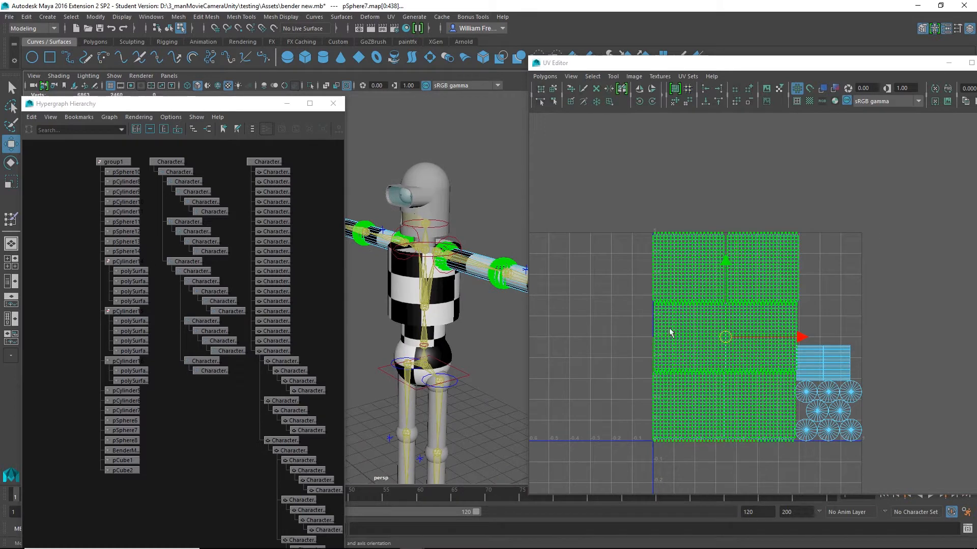
# - Scale the sphere shells down, stretch them horizontally into wide strips, and move them to the upper part of the UV tile
pyautogui.press('r')
pyautogui.moveTo(725, 337); pyautogui.dragTo(691, 331)
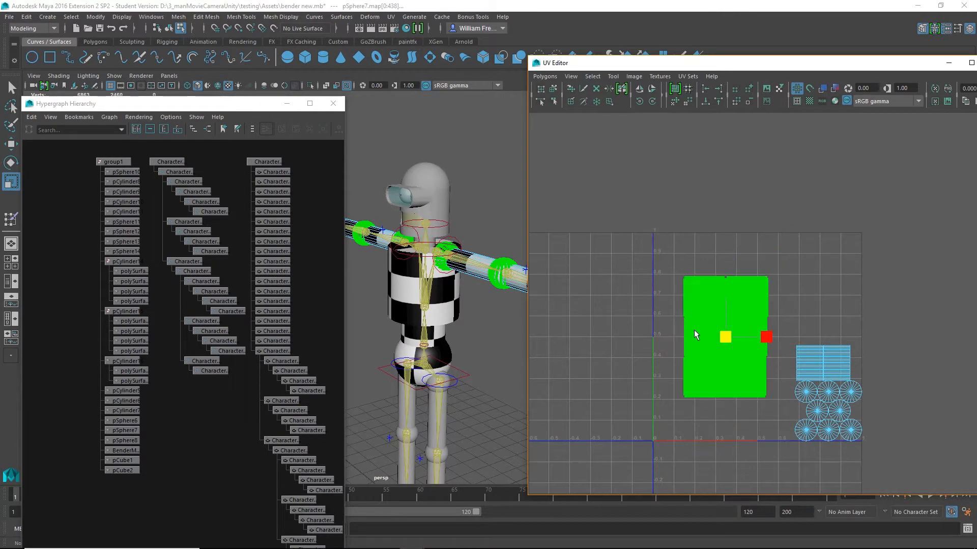
pyautogui.press('w')
pyautogui.press('f')
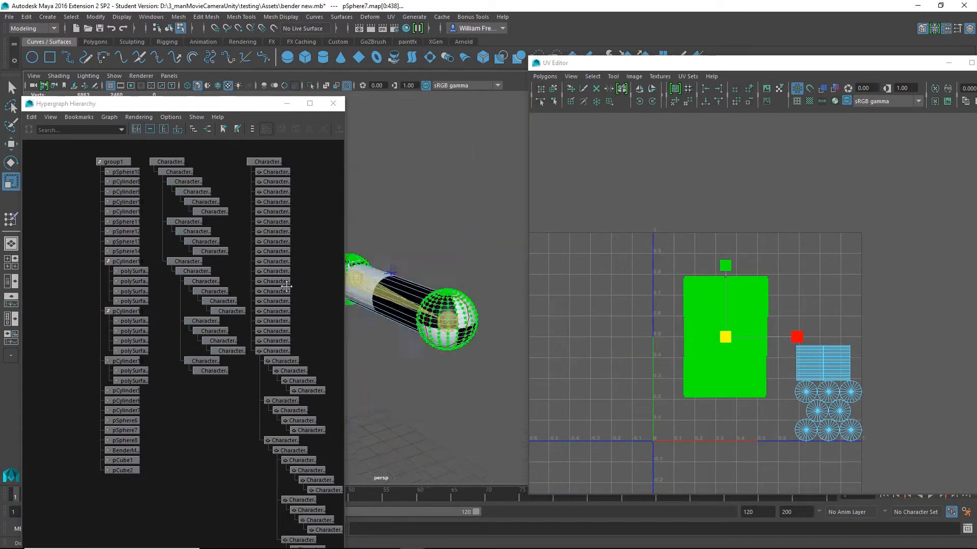
pyautogui.moveTo(793, 338); pyautogui.dragTo(883, 337)
pyautogui.press('w')
pyautogui.moveTo(731, 332); pyautogui.dragTo(764, 292)
pyautogui.press('r')
pyautogui.press('w')
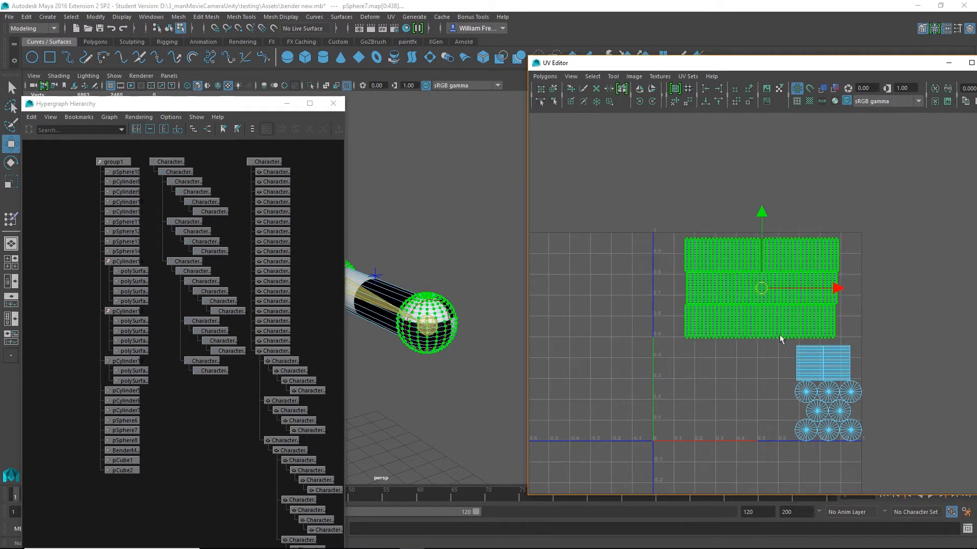
# - Select the full arm cylinder shells above the circular caps and show the character in wireframe
pyautogui.scroll(5, 726, 348)
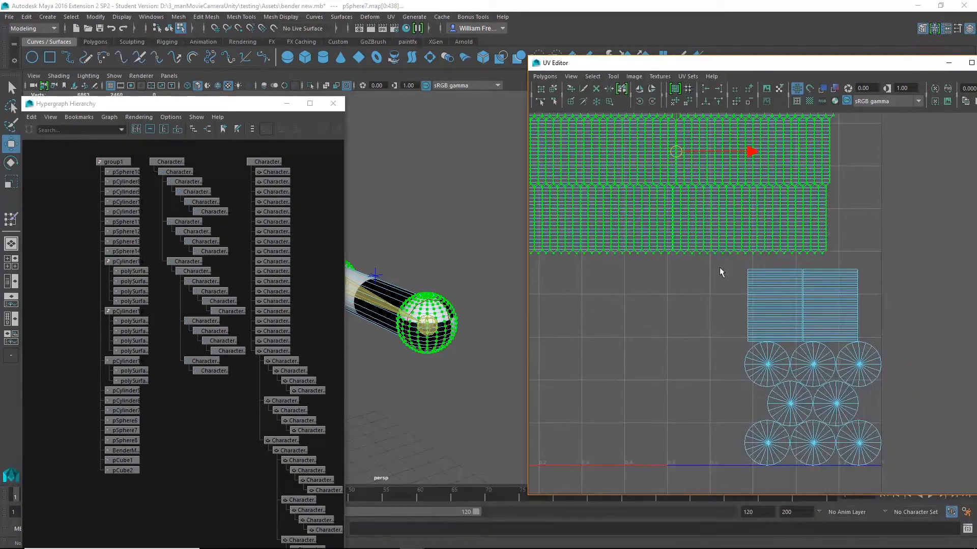
pyautogui.moveTo(792, 288); pyautogui.dragTo(865, 322)
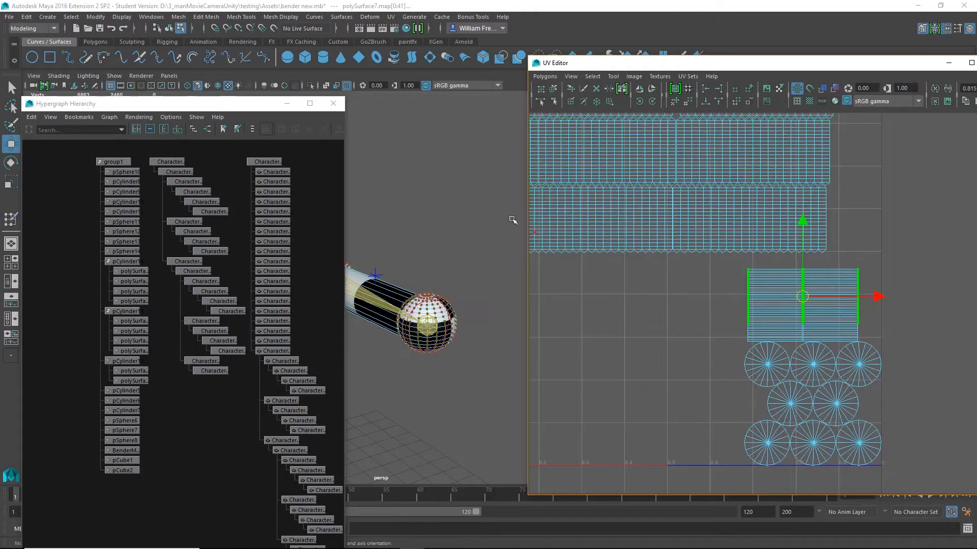
pyautogui.scroll(-3, 423, 343)
pyautogui.keyDown('alt'); pyautogui.moveTo(423, 343); pyautogui.dragTo(534, 321, button='middle'); pyautogui.keyUp('alt')
pyautogui.keyDown('alt'); pyautogui.moveTo(484, 343); pyautogui.dragTo(486, 327); pyautogui.keyUp('alt')
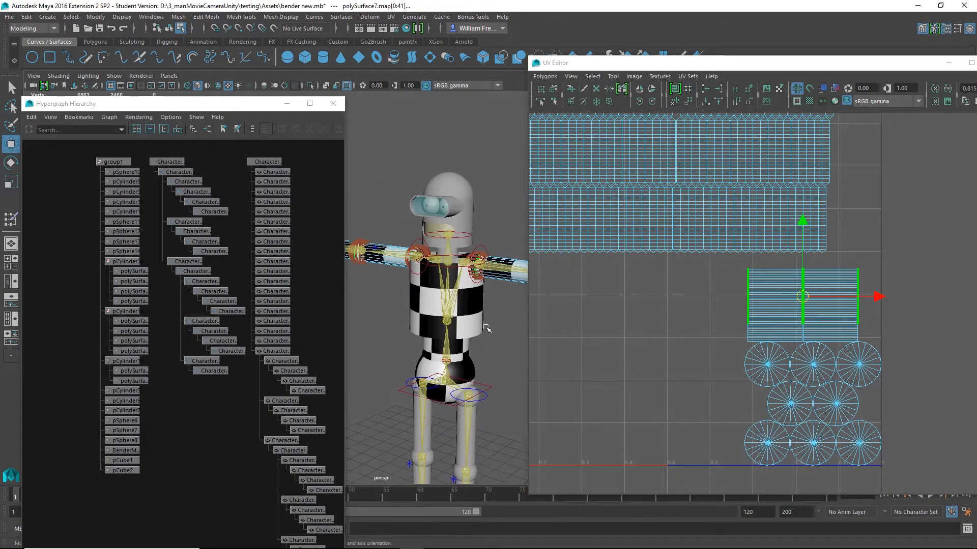
pyautogui.keyDown('alt'); pyautogui.moveTo(486, 327); pyautogui.dragTo(461, 334, button='middle'); pyautogui.keyUp('alt')
pyautogui.keyDown('alt'); pyautogui.moveTo(418, 329); pyautogui.dragTo(471, 360); pyautogui.keyUp('alt')
pyautogui.press('4')
pyautogui.keyDown('alt'); pyautogui.moveTo(471, 360); pyautogui.dragTo(416, 352, button='middle'); pyautogui.keyUp('alt')
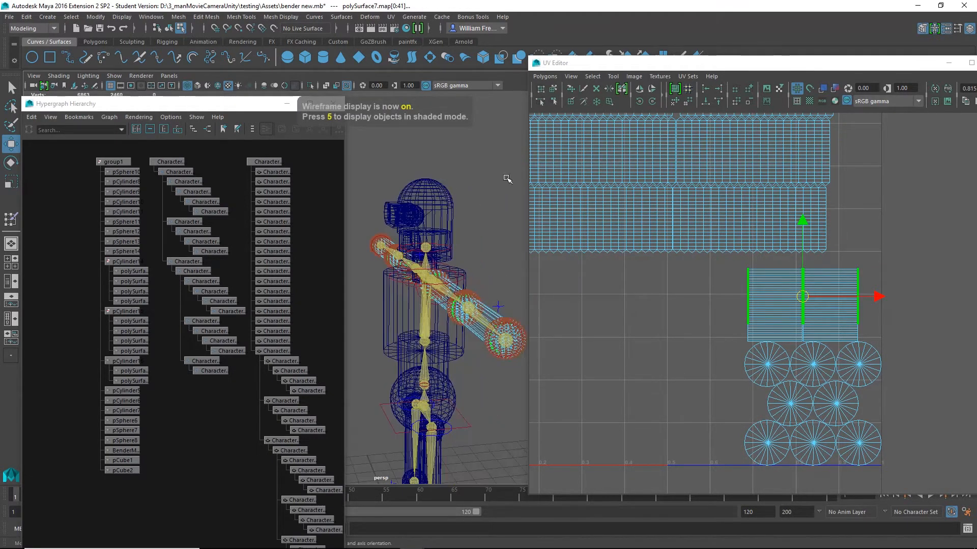
pyautogui.click(592, 76)
pyautogui.click(605, 116)
pyautogui.keyDown('alt'); pyautogui.moveTo(362, 253); pyautogui.dragTo(418, 272); pyautogui.keyUp('alt')
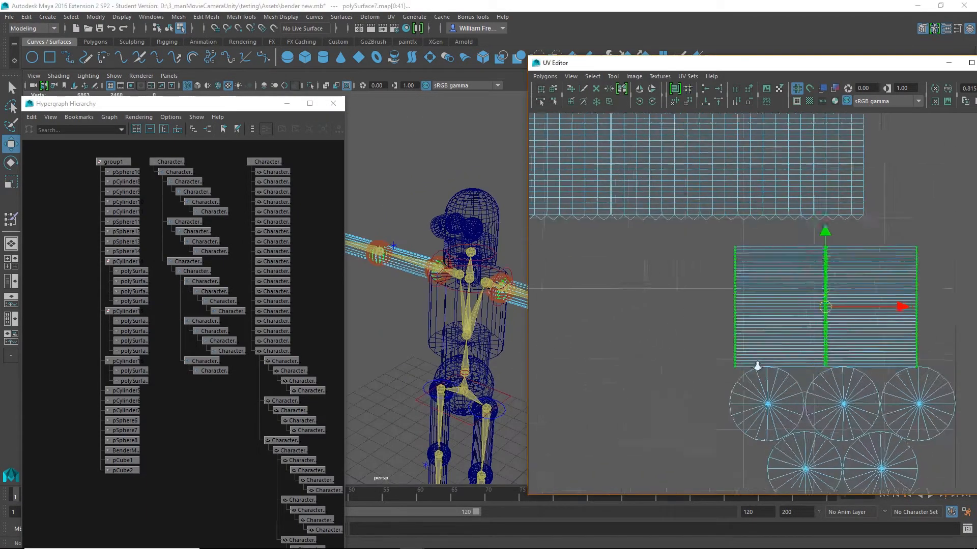
# - Move the arm cylinder shells away from the circular caps to the lower-left area of the UV tile
pyautogui.scroll(5, 763, 316)
pyautogui.keyDown('alt'); pyautogui.moveTo(796, 342); pyautogui.dragTo(679, 281, button='middle'); pyautogui.keyUp('alt')
pyautogui.keyDown('alt'); pyautogui.moveTo(802, 290); pyautogui.dragTo(590, 283, button='right'); pyautogui.keyUp('alt')
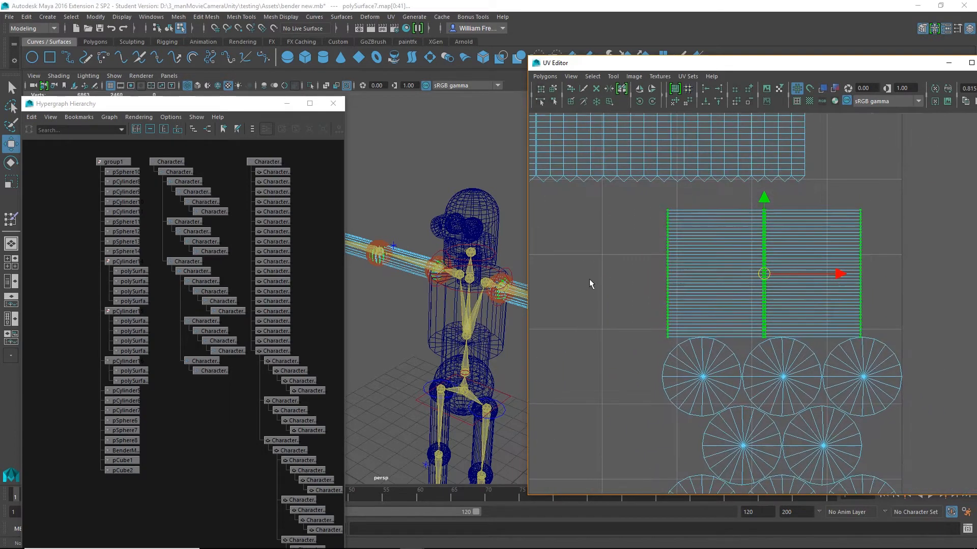
pyautogui.keyDown('alt'); pyautogui.moveTo(838, 274); pyautogui.dragTo(651, 284, button='middle'); pyautogui.keyUp('alt')
pyautogui.keyDown('alt'); pyautogui.moveTo(651, 285); pyautogui.dragTo(645, 329, button='right'); pyautogui.keyUp('alt')
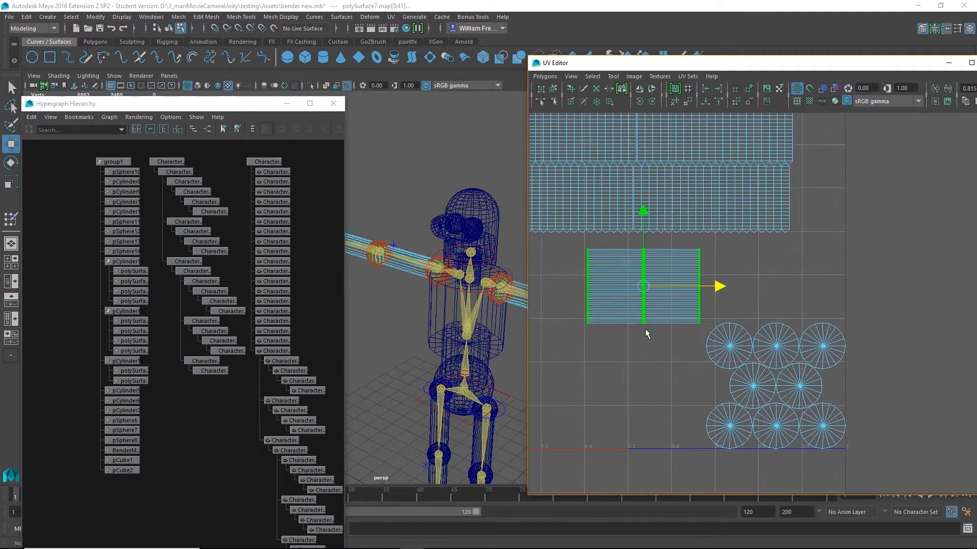
pyautogui.keyDown('alt'); pyautogui.moveTo(645, 329); pyautogui.dragTo(737, 286, button='middle'); pyautogui.keyUp('alt')
pyautogui.moveTo(726, 289); pyautogui.dragTo(613, 337)
# - Select the circular cap shells, scale them down, and move them to the right edge of the UV tile
pyautogui.moveTo(773, 290); pyautogui.dragTo(916, 448)
pyautogui.keyDown('alt'); pyautogui.moveTo(905, 425); pyautogui.dragTo(688, 381, button='right'); pyautogui.keyUp('alt')
pyautogui.keyDown('alt'); pyautogui.moveTo(688, 377); pyautogui.dragTo(658, 383, button='middle'); pyautogui.keyUp('alt')
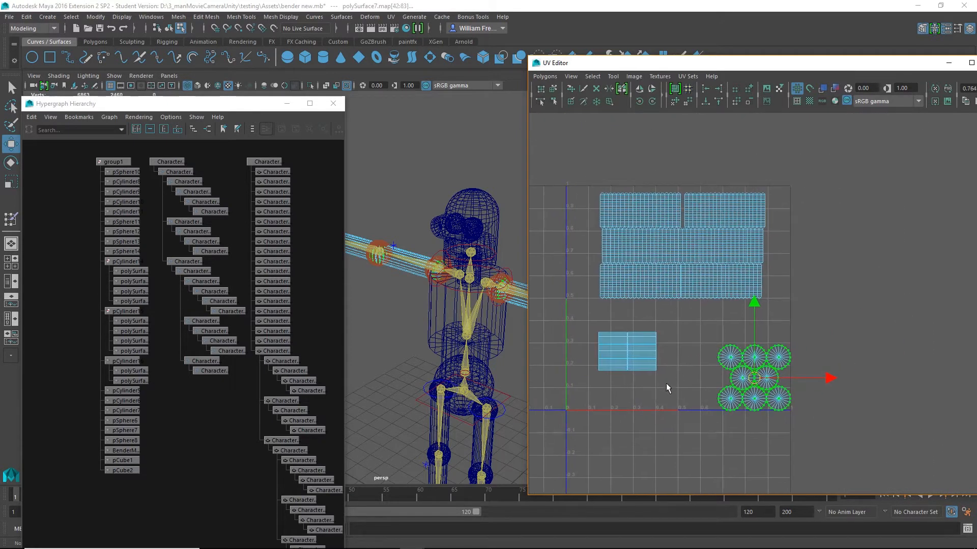
pyautogui.press('r')
pyautogui.moveTo(761, 383); pyautogui.dragTo(809, 300)
pyautogui.press('w')
# - Select the lower row of arm cylinder shells and nudge it slightly down from the upper row
pyautogui.moveTo(569, 320); pyautogui.dragTo(674, 382)
pyautogui.moveTo(669, 320); pyautogui.dragTo(585, 343)
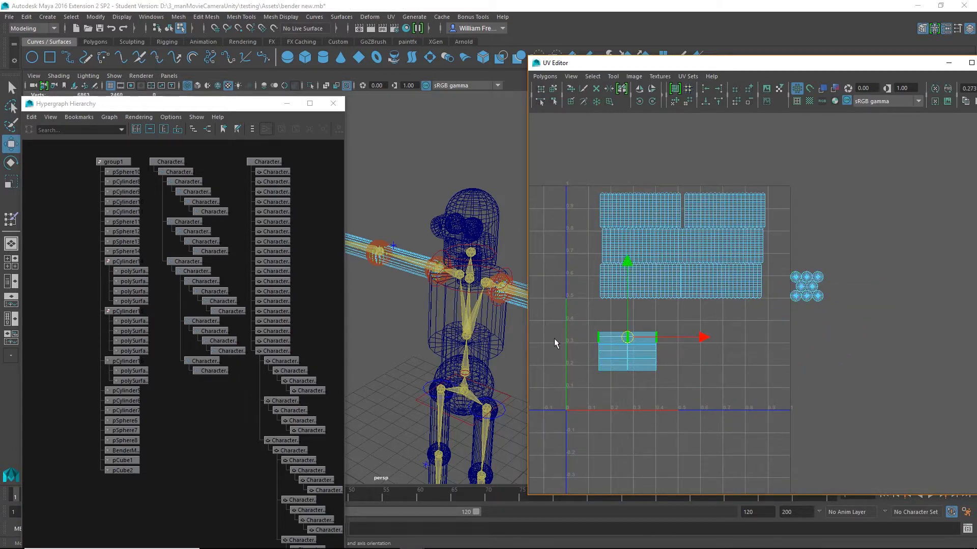
pyautogui.click(592, 76)
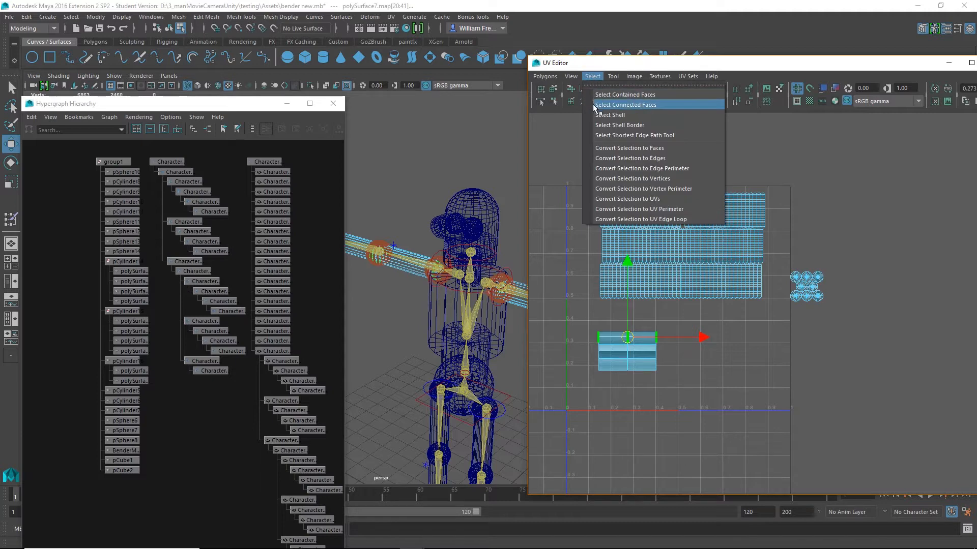
pyautogui.click(600, 119)
pyautogui.scroll(3, 762, 332)
pyautogui.keyDown('alt'); pyautogui.moveTo(666, 384); pyautogui.dragTo(772, 349, button='middle'); pyautogui.keyUp('alt')
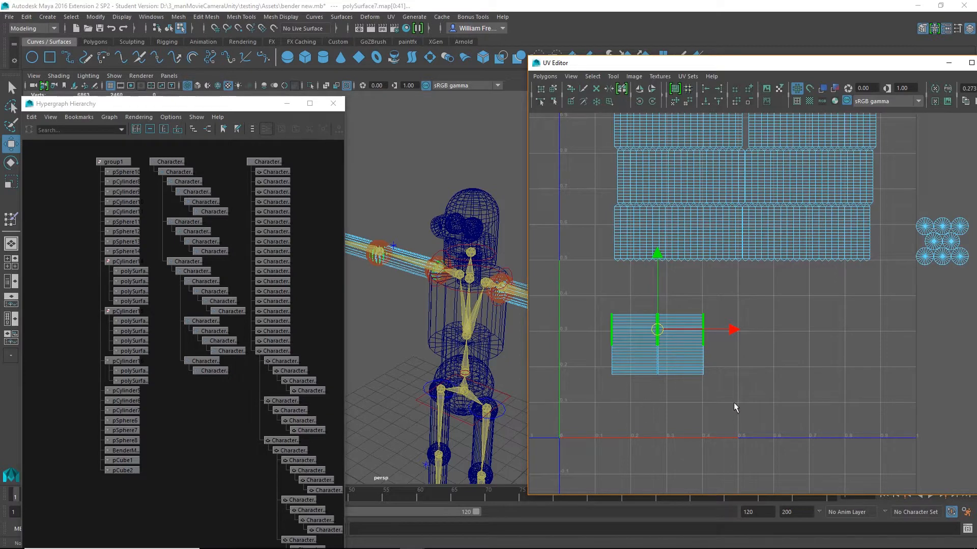
pyautogui.moveTo(734, 403); pyautogui.dragTo(543, 363)
pyautogui.hotkey('ctrl', 'z')
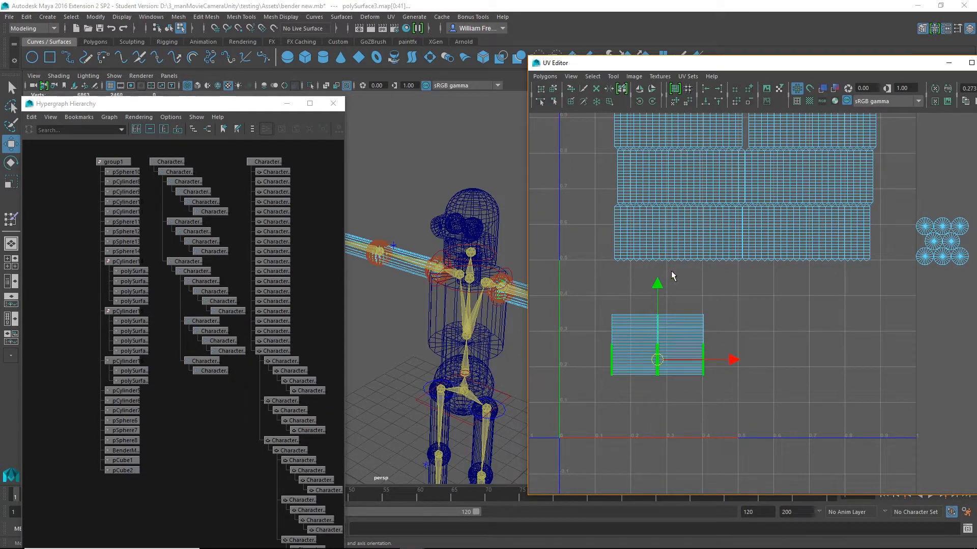
pyautogui.moveTo(654, 282); pyautogui.dragTo(653, 286)
pyautogui.scroll(3, 705, 349)
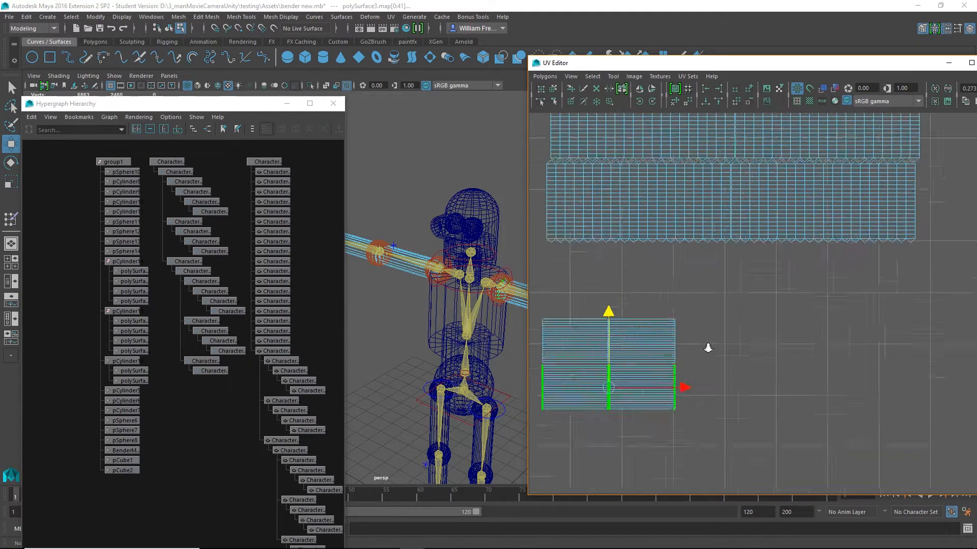
# - Select all the arm cylinder shells, stretch them vertically, and show the character in textured shading to check the checker pattern
pyautogui.keyDown('alt'); pyautogui.moveTo(693, 350); pyautogui.dragTo(815, 289, button='middle'); pyautogui.keyUp('alt')
pyautogui.moveTo(546, 249); pyautogui.dragTo(831, 402)
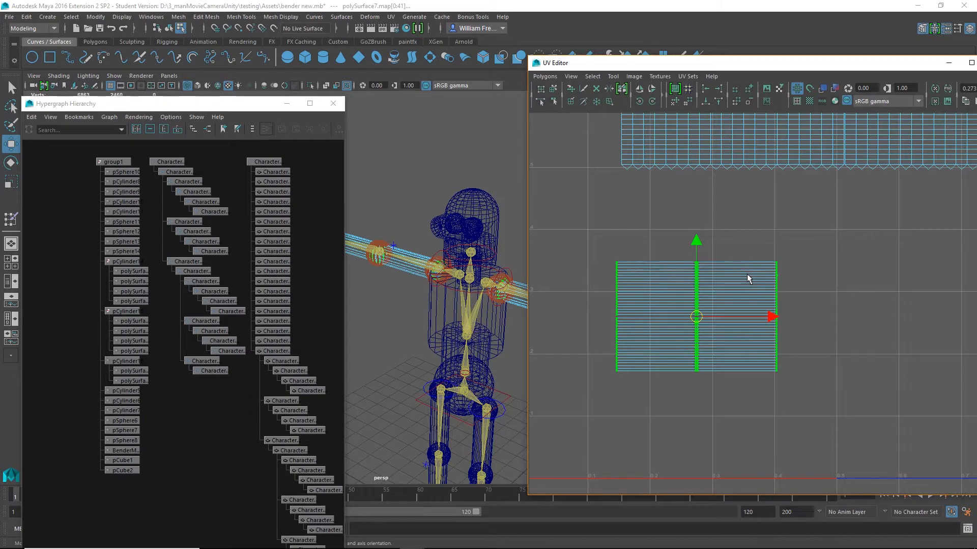
pyautogui.press('r')
pyautogui.moveTo(696, 249); pyautogui.dragTo(713, 153)
pyautogui.press('6')
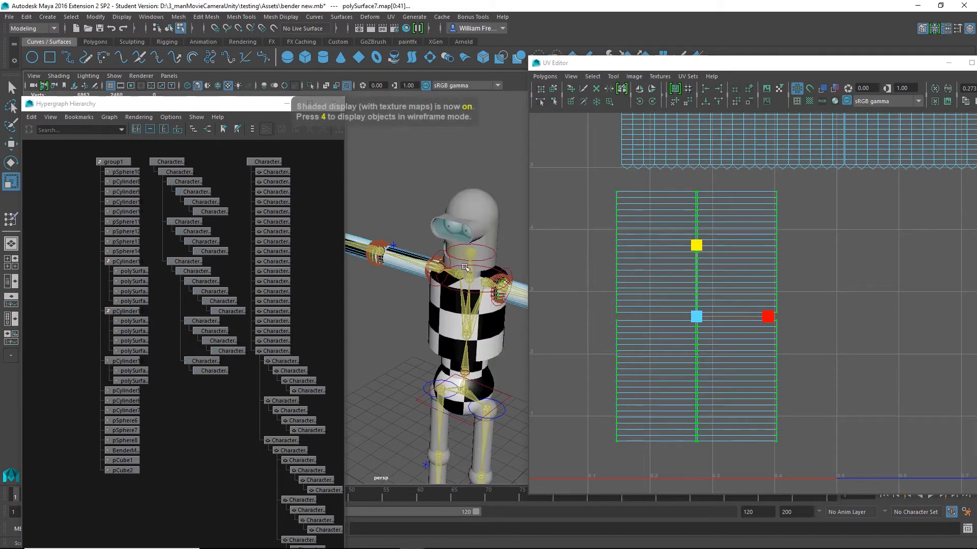
pyautogui.keyDown('alt'); pyautogui.moveTo(445, 225); pyautogui.dragTo(390, 214); pyautogui.keyUp('alt')
pyautogui.keyDown('alt'); pyautogui.moveTo(390, 214); pyautogui.dragTo(379, 205, button='middle'); pyautogui.keyUp('alt')
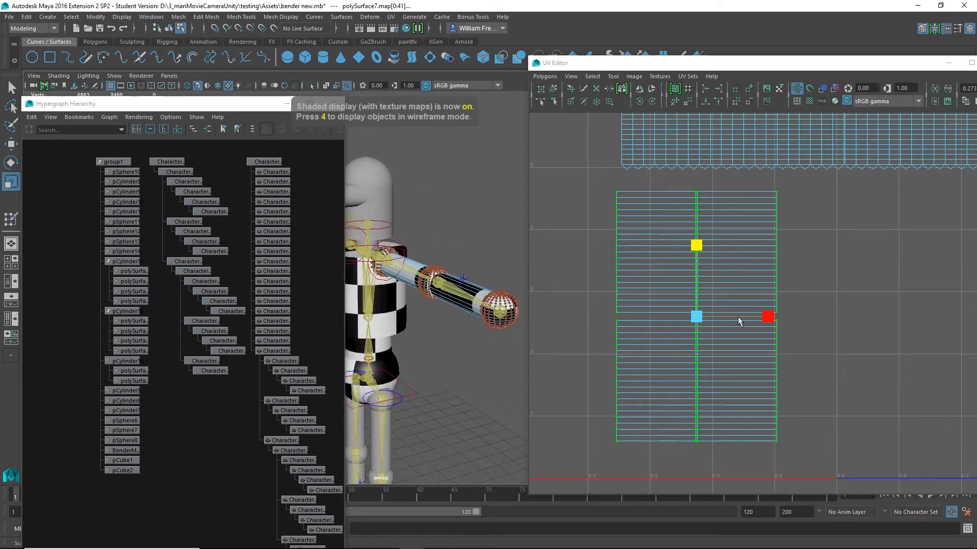
# - Enlarge the arm cylinder shells uniformly, and widen them horizontally across the lower half of the UV tile
pyautogui.moveTo(696, 317); pyautogui.dragTo(712, 307)
pyautogui.keyDown('alt'); pyautogui.moveTo(763, 312); pyautogui.dragTo(612, 309, button='right'); pyautogui.keyUp('alt')
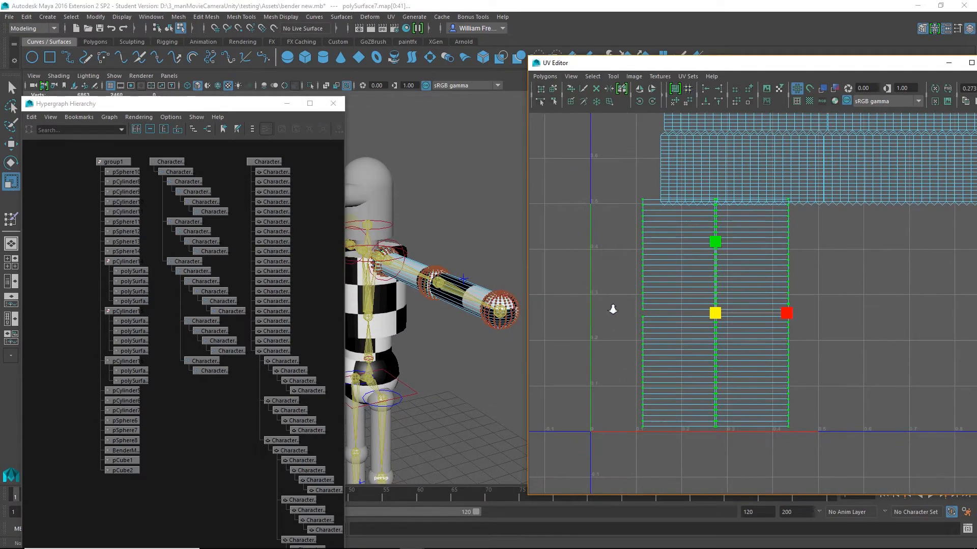
pyautogui.keyDown('alt'); pyautogui.moveTo(793, 287); pyautogui.dragTo(723, 337, button='middle'); pyautogui.keyUp('alt')
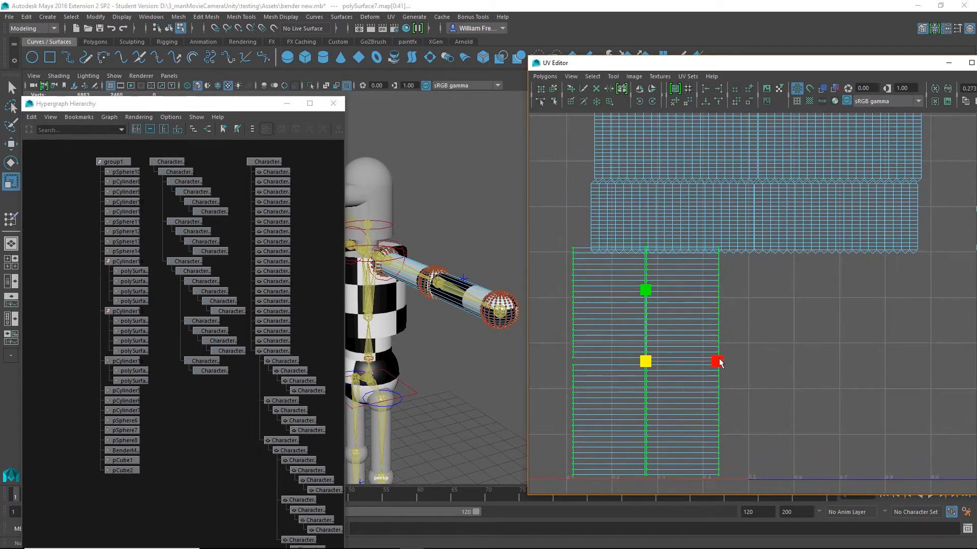
pyautogui.moveTo(718, 361); pyautogui.dragTo(778, 362)
pyautogui.scroll(-3, 765, 315)
pyautogui.keyDown('alt'); pyautogui.moveTo(773, 314); pyautogui.dragTo(742, 334, button='middle'); pyautogui.keyUp('alt')
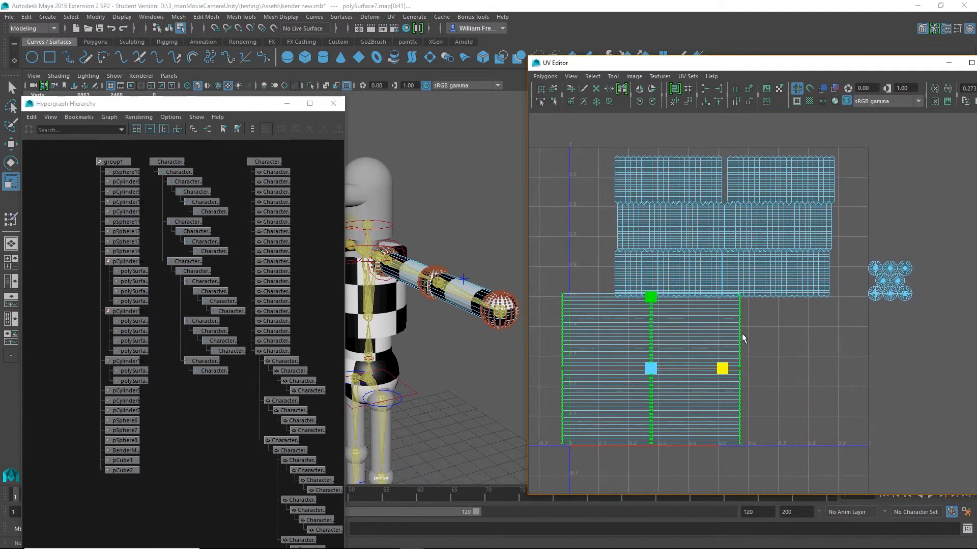
# - Select the complete shells of the arm joint spheres and rotate them a quarter turn so their strips run vertically
pyautogui.moveTo(586, 123); pyautogui.dragTo(846, 288)
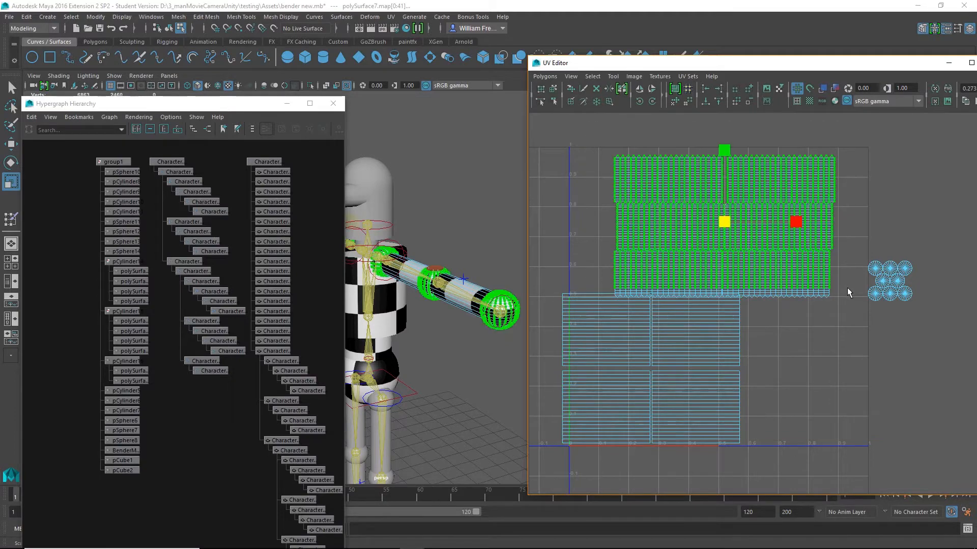
pyautogui.click(592, 76)
pyautogui.click(603, 115)
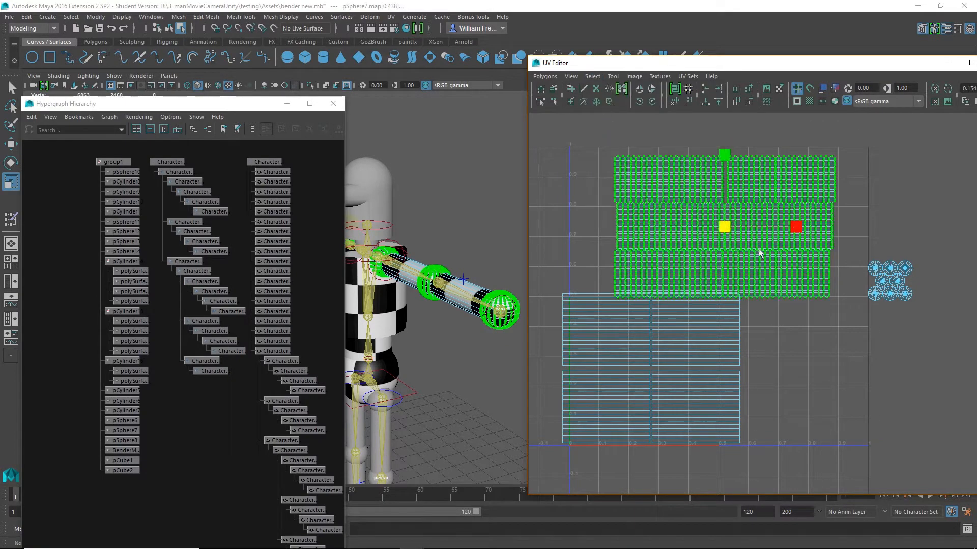
pyautogui.press('e')
pyautogui.moveTo(780, 183); pyautogui.dragTo(944, 463)
# - Examine the selected sphere's channels and its UV tweak, skin cluster and tweak node attributes
pyautogui.moveTo(798, 59); pyautogui.dragTo(300, 56)
pyautogui.click(971, 176)
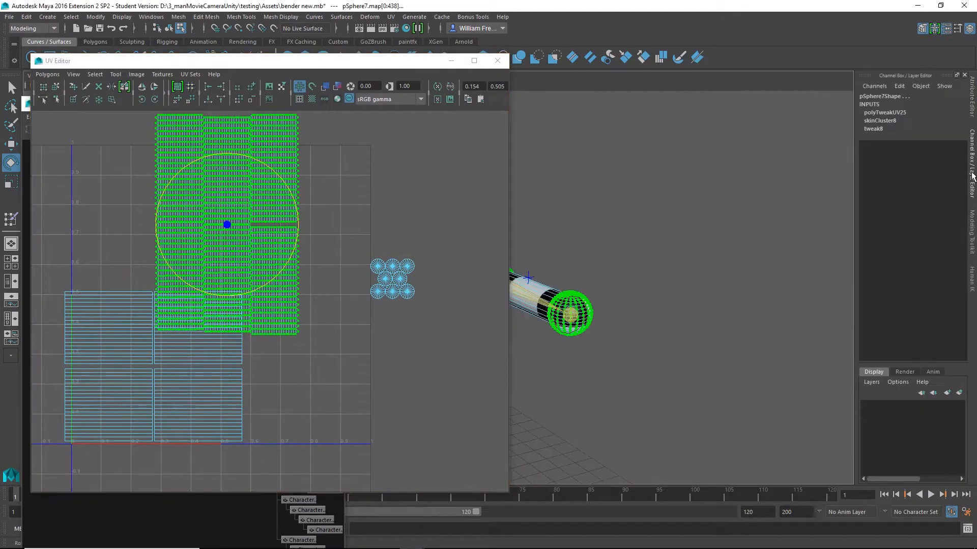
pyautogui.click(972, 101)
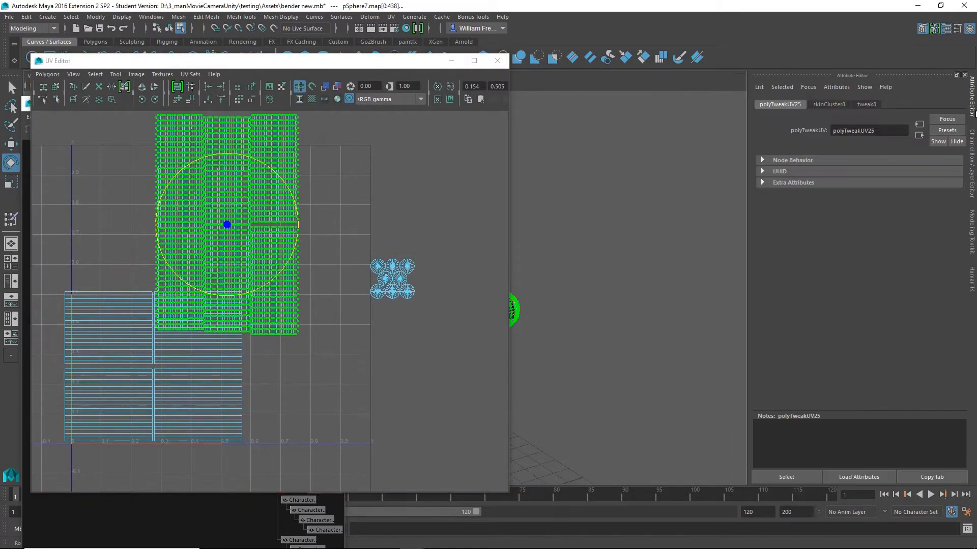
pyautogui.click(867, 105)
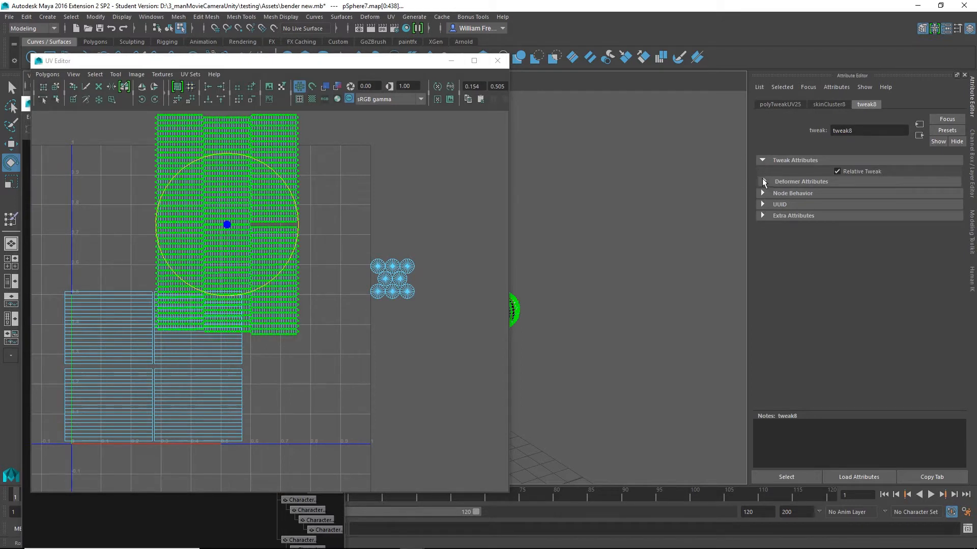
pyautogui.click(829, 104)
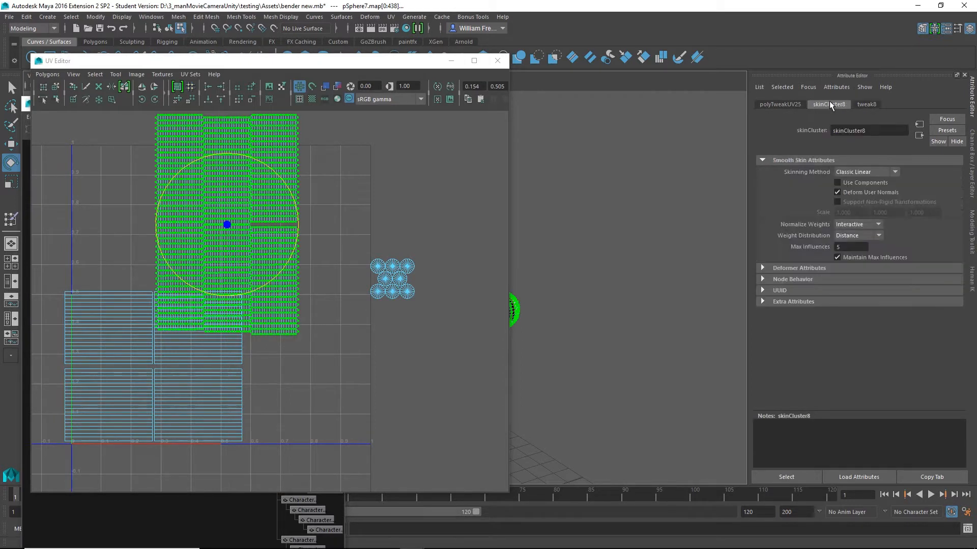
pyautogui.click(778, 104)
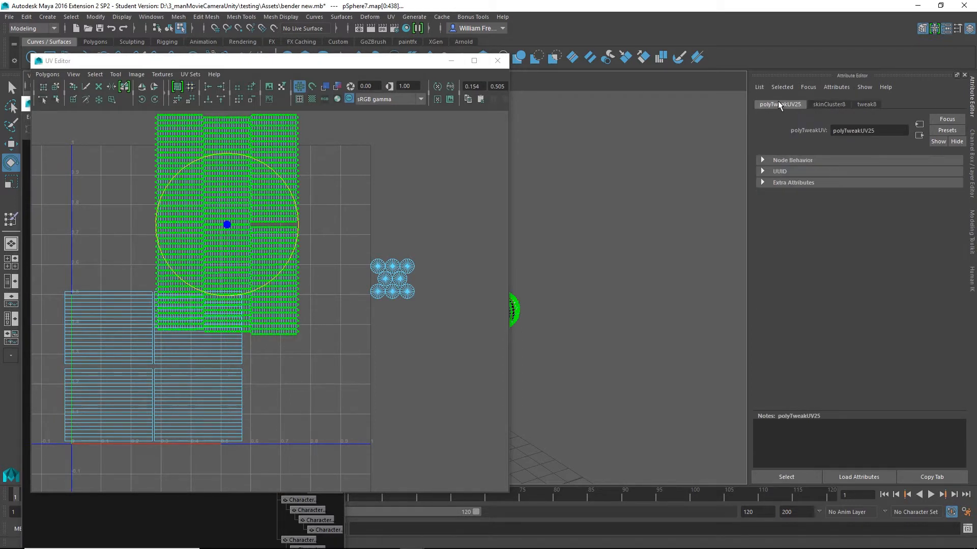
pyautogui.click(973, 188)
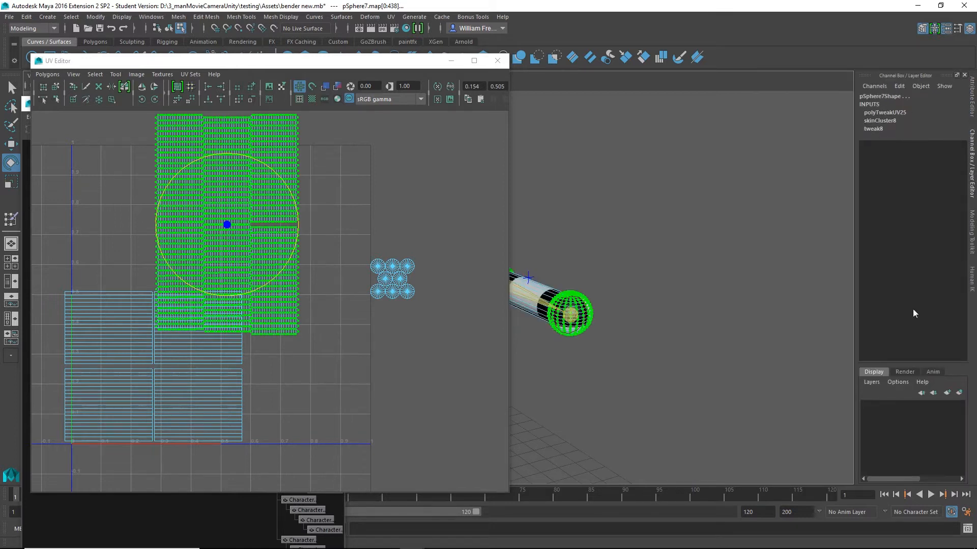
pyautogui.click(972, 104)
pyautogui.moveTo(242, 76); pyautogui.dragTo(639, 105)
# - Fine-tune the rotation of the sphere shells until their columns stand straight, and move them into the upper right corner of the UV tile
pyautogui.scroll(5, 668, 234)
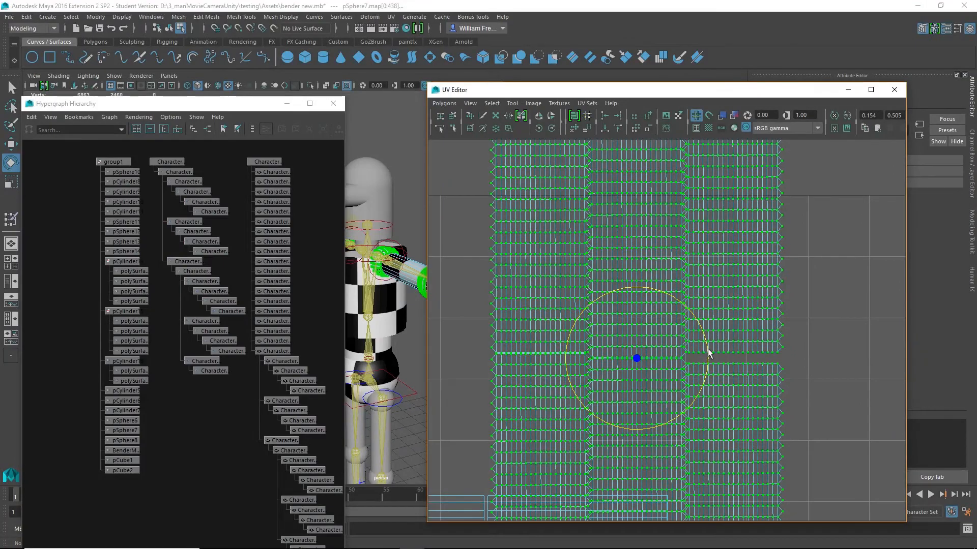
pyautogui.moveTo(708, 353); pyautogui.dragTo(975, 337)
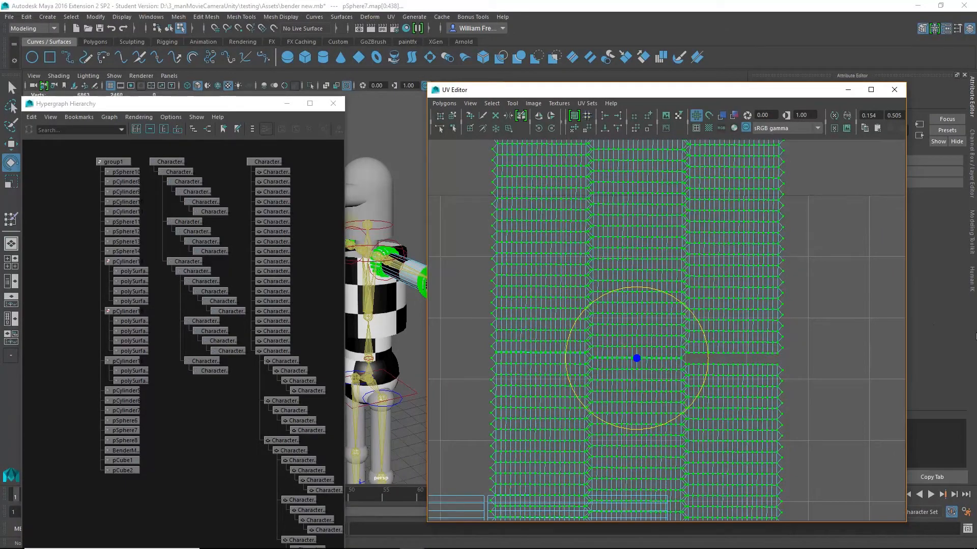
pyautogui.keyDown('alt'); pyautogui.moveTo(829, 342); pyautogui.dragTo(739, 301, button='right'); pyautogui.keyUp('alt')
pyautogui.keyDown('alt'); pyautogui.moveTo(739, 301); pyautogui.dragTo(660, 227, button='middle'); pyautogui.keyUp('alt')
pyautogui.keyDown('alt'); pyautogui.moveTo(663, 223); pyautogui.dragTo(711, 257, button='right'); pyautogui.keyUp('alt')
pyautogui.keyDown('alt'); pyautogui.moveTo(675, 232); pyautogui.dragTo(645, 304, button='middle'); pyautogui.keyUp('alt')
pyautogui.keyDown('alt'); pyautogui.moveTo(674, 285); pyautogui.dragTo(596, 355, button='right'); pyautogui.keyUp('alt')
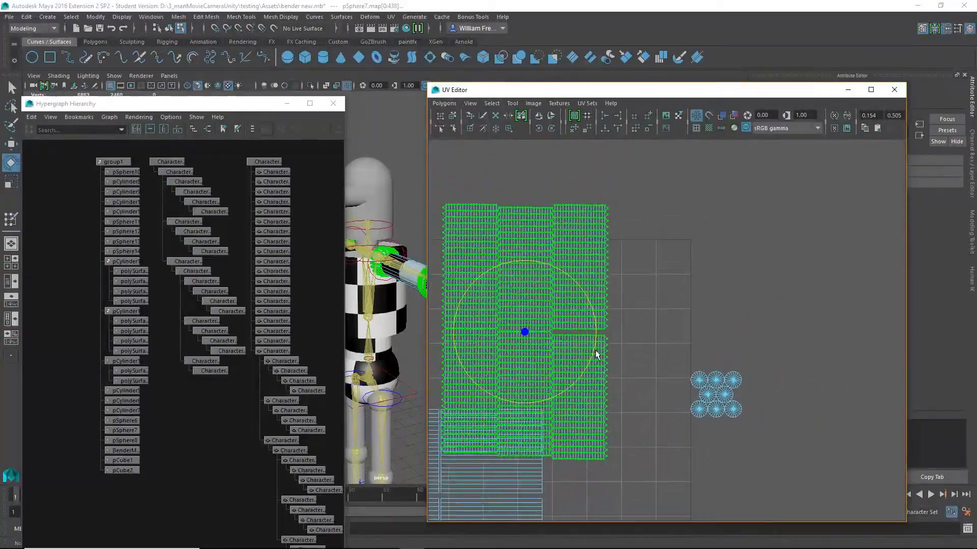
pyautogui.moveTo(583, 371); pyautogui.dragTo(847, 548)
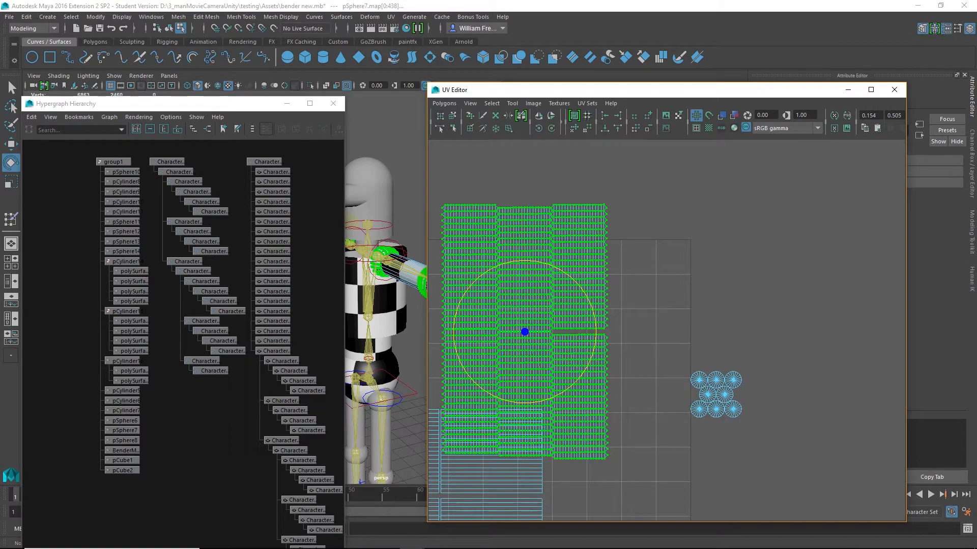
pyautogui.press('w')
pyautogui.moveTo(529, 335); pyautogui.dragTo(611, 369)
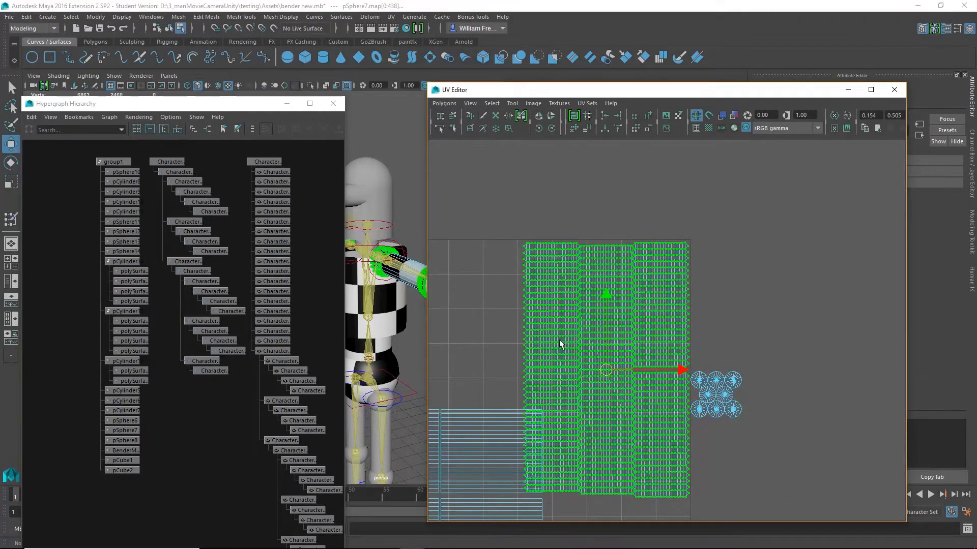
# - Select the complete shells of the arm cylinders and stretch them vertically
pyautogui.keyDown('alt'); pyautogui.moveTo(560, 340); pyautogui.dragTo(668, 194, button='middle'); pyautogui.keyUp('alt')
pyautogui.moveTo(453, 229); pyautogui.dragTo(585, 470)
pyautogui.click(493, 103)
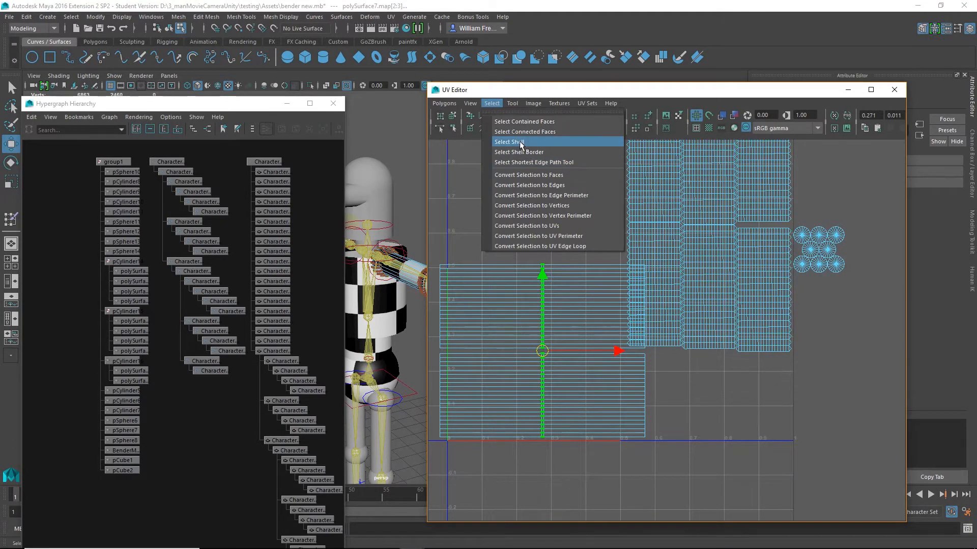
pyautogui.click(520, 143)
pyautogui.keyDown('alt'); pyautogui.moveTo(600, 326); pyautogui.dragTo(572, 249, button='right'); pyautogui.keyUp('alt')
pyautogui.keyDown('alt'); pyautogui.moveTo(572, 249); pyautogui.dragTo(623, 273, button='middle'); pyautogui.keyUp('alt')
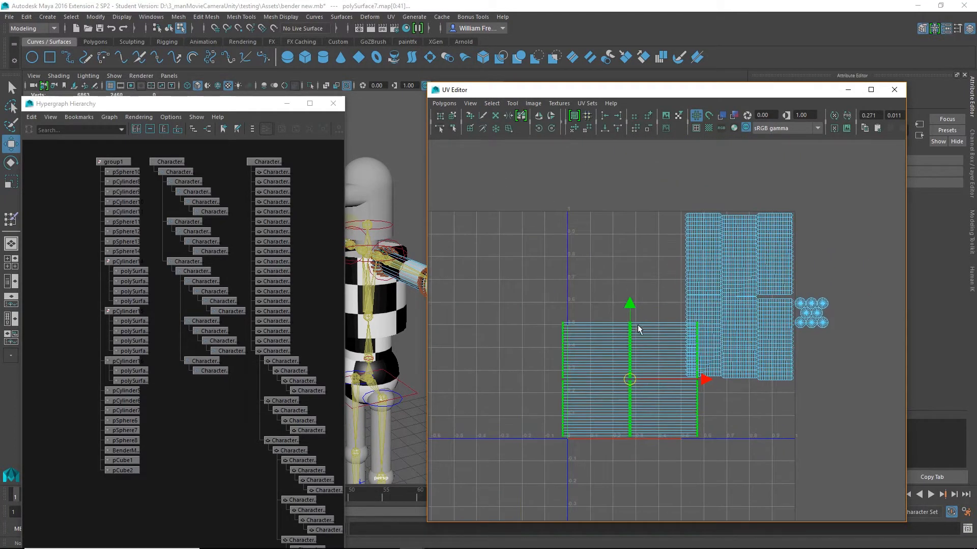
pyautogui.press('r')
pyautogui.moveTo(630, 307); pyautogui.dragTo(630, 251)
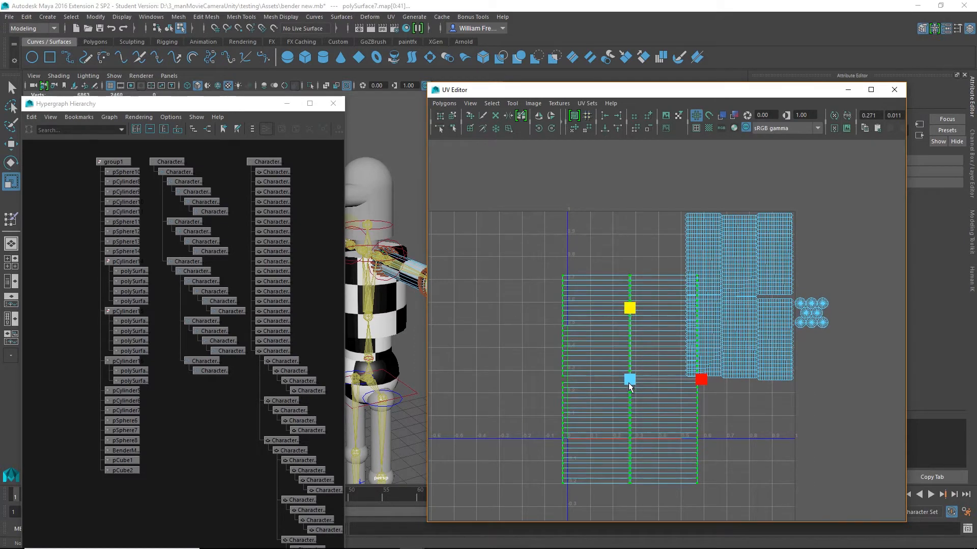
# - Reposition and scale the arm cylinder shells so they fill the left half of the UV tile over its full height
pyautogui.moveTo(630, 379); pyautogui.dragTo(624, 313)
pyautogui.press('w')
pyautogui.press('r')
pyautogui.moveTo(625, 240); pyautogui.dragTo(625, 223)
pyautogui.press('w')
pyautogui.moveTo(627, 312); pyautogui.dragTo(628, 328)
pyautogui.press('r')
pyautogui.moveTo(624, 258); pyautogui.dragTo(625, 253)
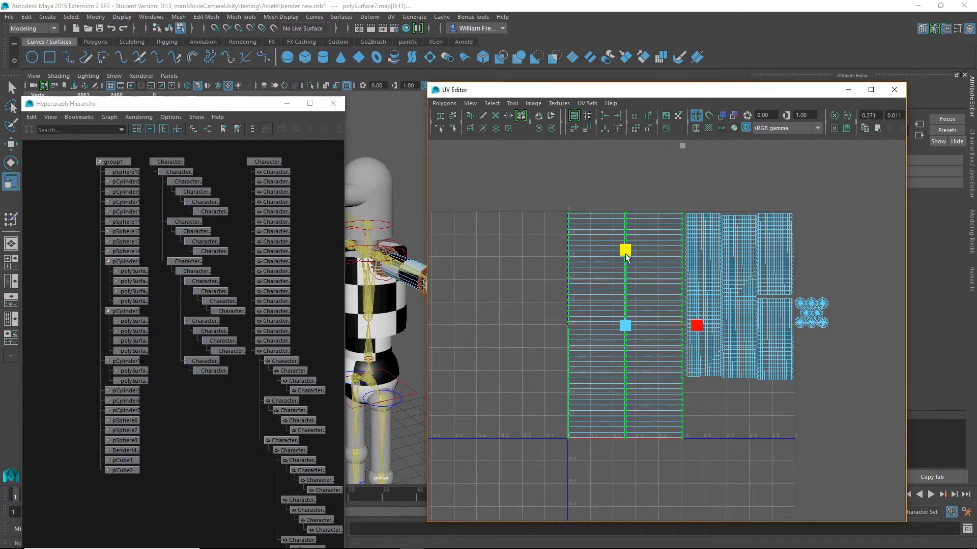
pyautogui.press('w')
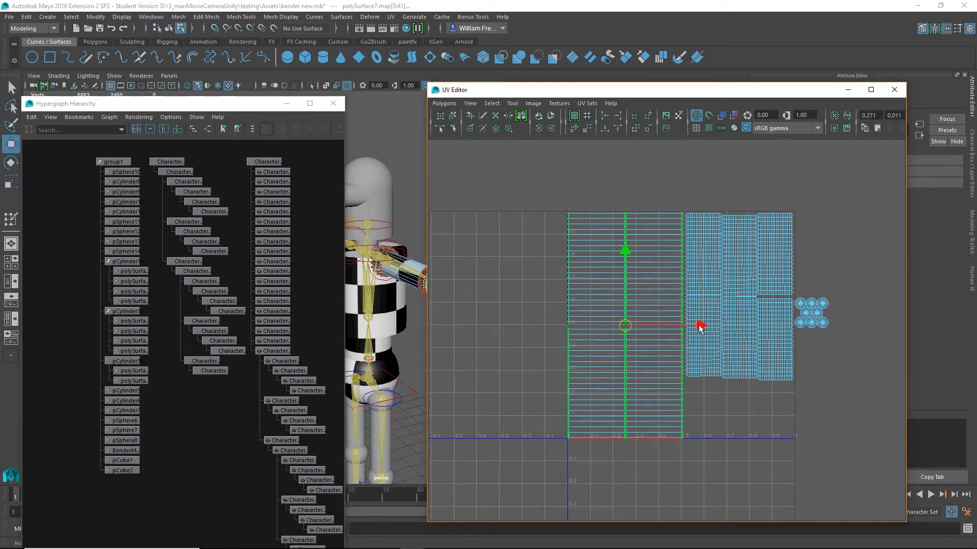
pyautogui.moveTo(700, 327); pyautogui.dragTo(700, 328)
# - Select the circular cap shells and move them into the free space directly below the sphere shells
pyautogui.keyDown('alt'); pyautogui.moveTo(648, 233); pyautogui.dragTo(744, 296, button='right'); pyautogui.keyUp('alt')
pyautogui.keyDown('alt'); pyautogui.moveTo(732, 237); pyautogui.dragTo(640, 263, button='middle'); pyautogui.keyUp('alt')
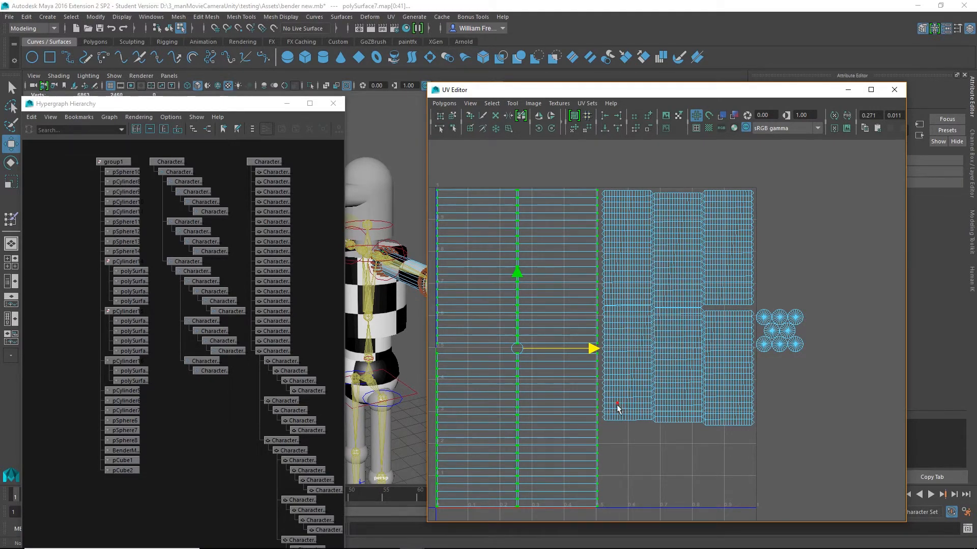
pyautogui.keyDown('alt'); pyautogui.moveTo(586, 237); pyautogui.dragTo(764, 350, button='right'); pyautogui.keyUp('alt')
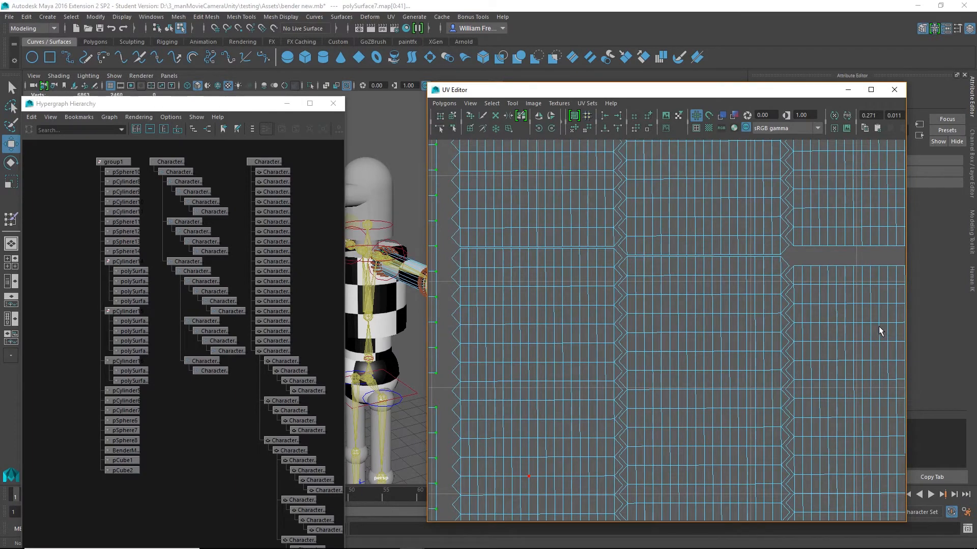
pyautogui.keyDown('alt'); pyautogui.moveTo(881, 331); pyautogui.dragTo(560, 290, button='right'); pyautogui.keyUp('alt')
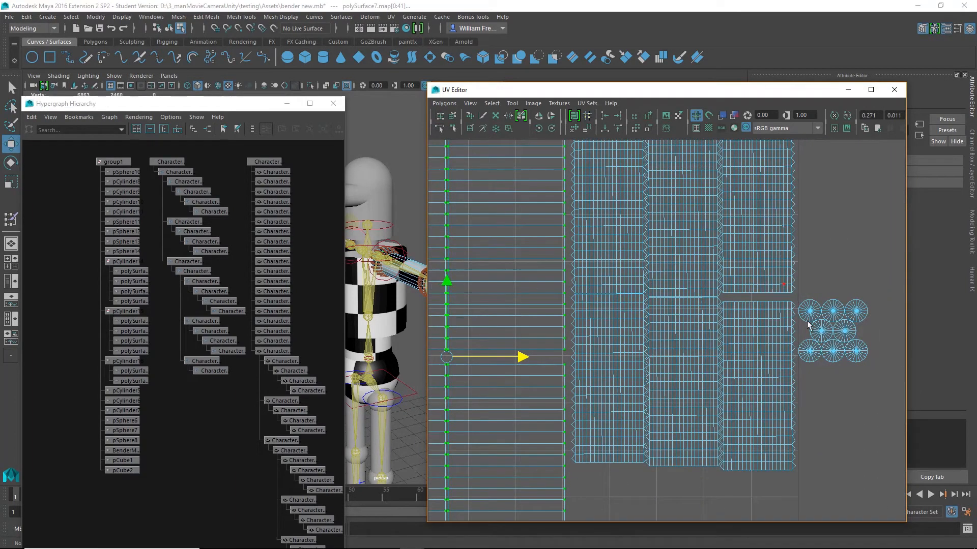
pyautogui.keyDown('alt'); pyautogui.moveTo(807, 322); pyautogui.dragTo(623, 277, button='right'); pyautogui.keyUp('alt')
pyautogui.keyDown('alt'); pyautogui.moveTo(658, 275); pyautogui.dragTo(692, 239, button='middle'); pyautogui.keyUp('alt')
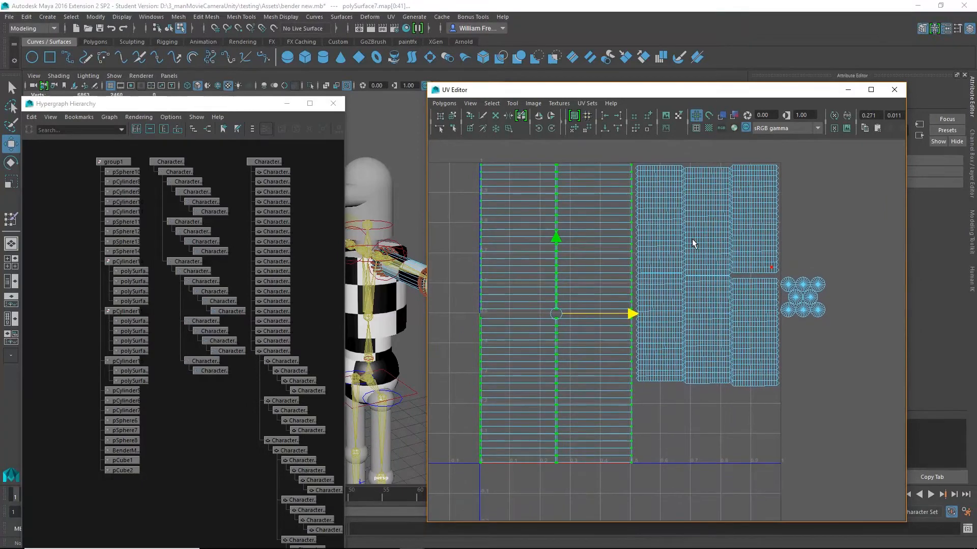
pyautogui.moveTo(875, 247); pyautogui.dragTo(788, 337)
pyautogui.click(491, 103)
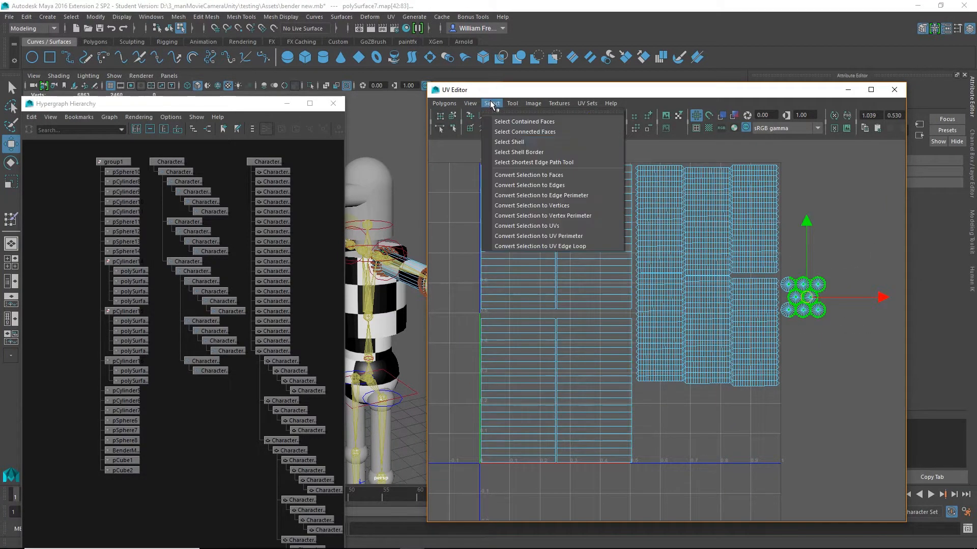
pyautogui.click(509, 142)
pyautogui.moveTo(796, 299); pyautogui.dragTo(655, 406)
pyautogui.scroll(-4, 655, 406)
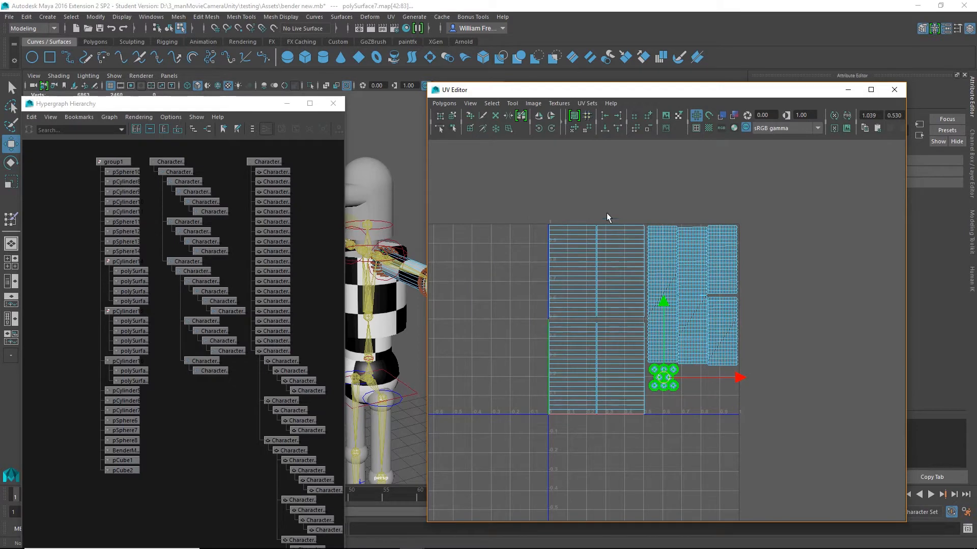
# - Inspect the checker pattern on the character's arms, joints and torso from several angles and distances
pyautogui.moveTo(595, 96); pyautogui.dragTo(793, 96)
pyautogui.keyDown('alt'); pyautogui.moveTo(556, 373); pyautogui.dragTo(431, 369, button='right'); pyautogui.keyUp('alt')
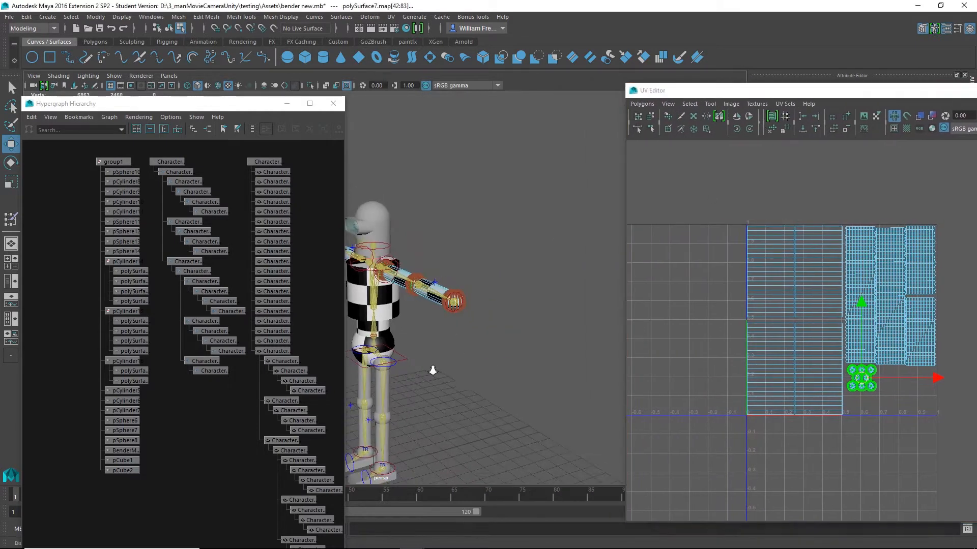
pyautogui.keyDown('alt'); pyautogui.moveTo(432, 370); pyautogui.dragTo(556, 359); pyautogui.keyUp('alt')
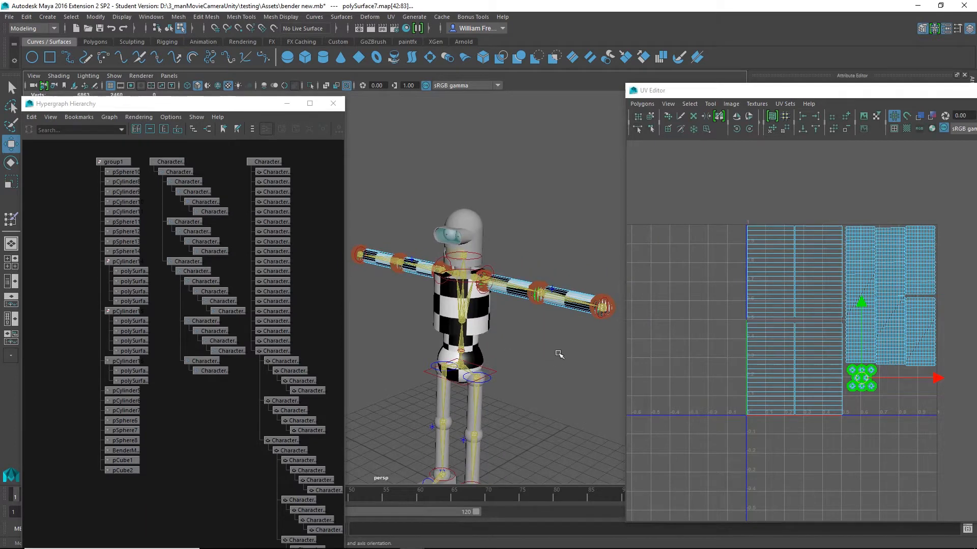
pyautogui.keyDown('alt'); pyautogui.moveTo(512, 340); pyautogui.dragTo(550, 347, button='right'); pyautogui.keyUp('alt')
pyautogui.keyDown('alt'); pyautogui.moveTo(549, 346); pyautogui.dragTo(508, 318, button='middle'); pyautogui.keyUp('alt')
pyautogui.keyDown('alt'); pyautogui.moveTo(508, 318); pyautogui.dragTo(565, 310); pyautogui.keyUp('alt')
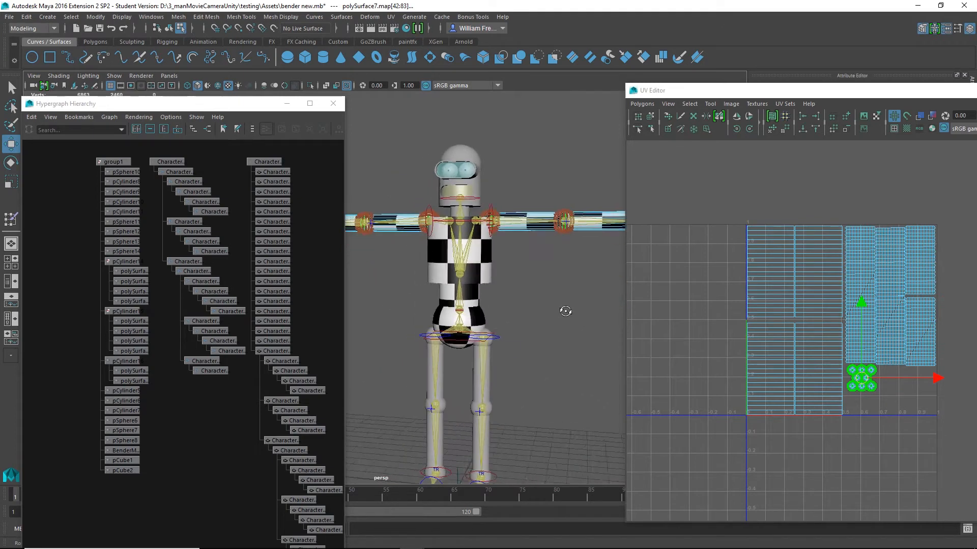
pyautogui.keyDown('alt'); pyautogui.moveTo(564, 310); pyautogui.dragTo(576, 318, button='right'); pyautogui.keyUp('alt')
pyautogui.keyDown('alt'); pyautogui.moveTo(577, 318); pyautogui.dragTo(562, 397, button='middle'); pyautogui.keyUp('alt')
pyautogui.keyDown('alt'); pyautogui.moveTo(562, 396); pyautogui.dragTo(602, 390, button='right'); pyautogui.keyUp('alt')
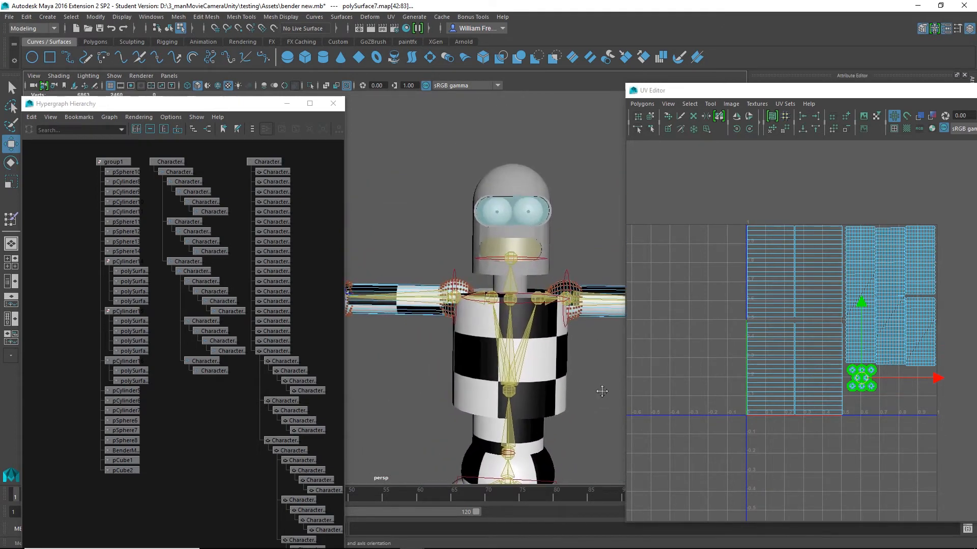
pyautogui.keyDown('alt'); pyautogui.moveTo(601, 390); pyautogui.dragTo(516, 358, button='middle'); pyautogui.keyUp('alt')
pyautogui.keyDown('alt'); pyautogui.moveTo(554, 347); pyautogui.dragTo(546, 362); pyautogui.keyUp('alt')
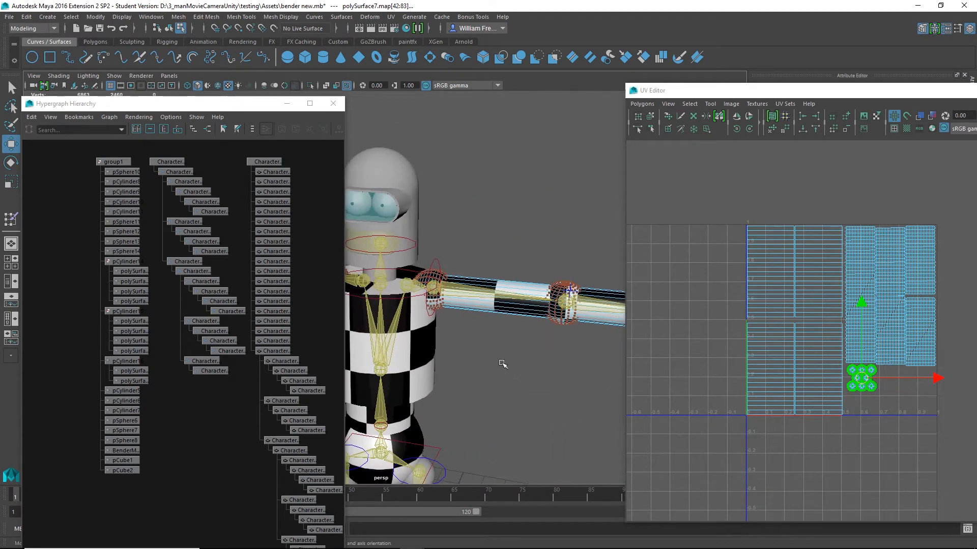
pyautogui.keyDown('alt'); pyautogui.moveTo(558, 418); pyautogui.dragTo(419, 401, button='right'); pyautogui.keyUp('alt')
pyautogui.keyDown('alt'); pyautogui.moveTo(479, 385); pyautogui.dragTo(544, 338, button='middle'); pyautogui.keyUp('alt')
pyautogui.keyDown('alt'); pyautogui.moveTo(544, 339); pyautogui.dragTo(482, 333, button='right'); pyautogui.keyUp('alt')
# - Select the sphere shells together with the cap shells and nudge them slightly down from the UV tile's upper edge
pyautogui.keyDown('alt'); pyautogui.moveTo(704, 328); pyautogui.dragTo(547, 318, button='middle'); pyautogui.keyUp('alt')
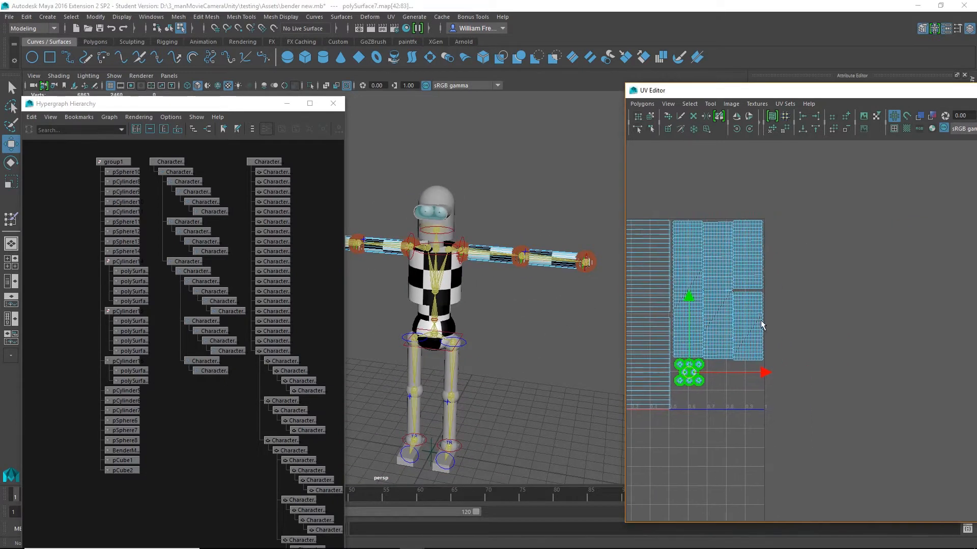
pyautogui.keyDown('alt'); pyautogui.moveTo(761, 319); pyautogui.dragTo(824, 357, button='right'); pyautogui.keyUp('alt')
pyautogui.keyDown('alt'); pyautogui.moveTo(765, 277); pyautogui.dragTo(862, 264, button='middle'); pyautogui.keyUp('alt')
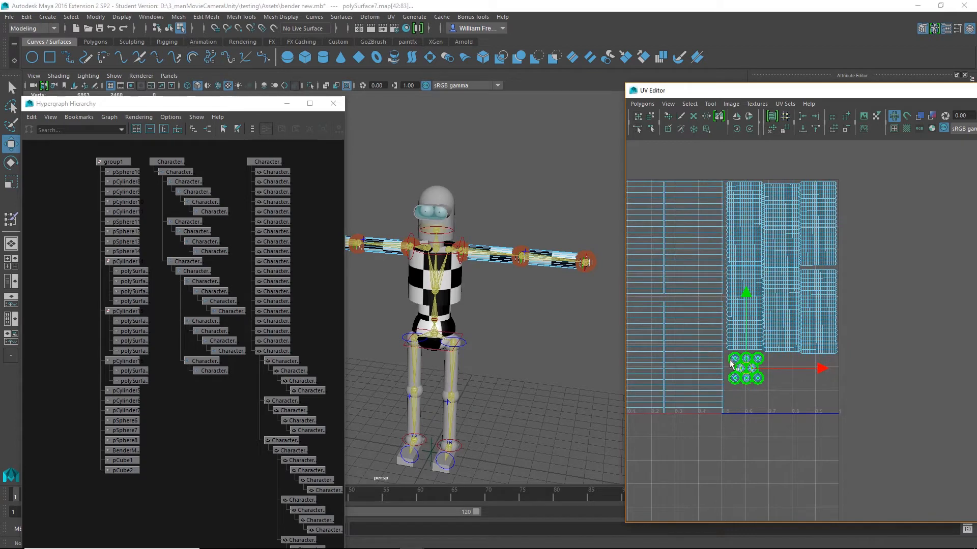
pyautogui.moveTo(879, 165); pyautogui.dragTo(727, 388)
pyautogui.click(689, 104)
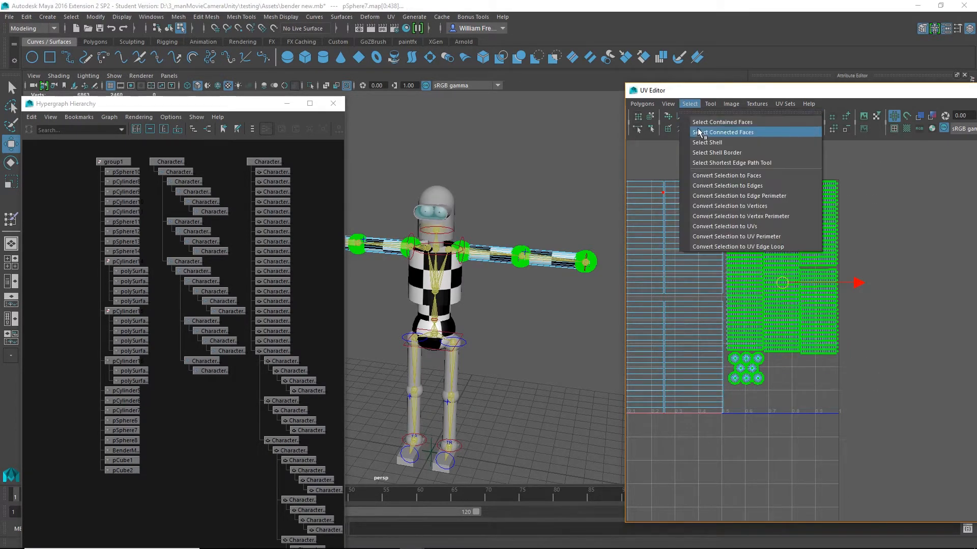
pyautogui.click(702, 144)
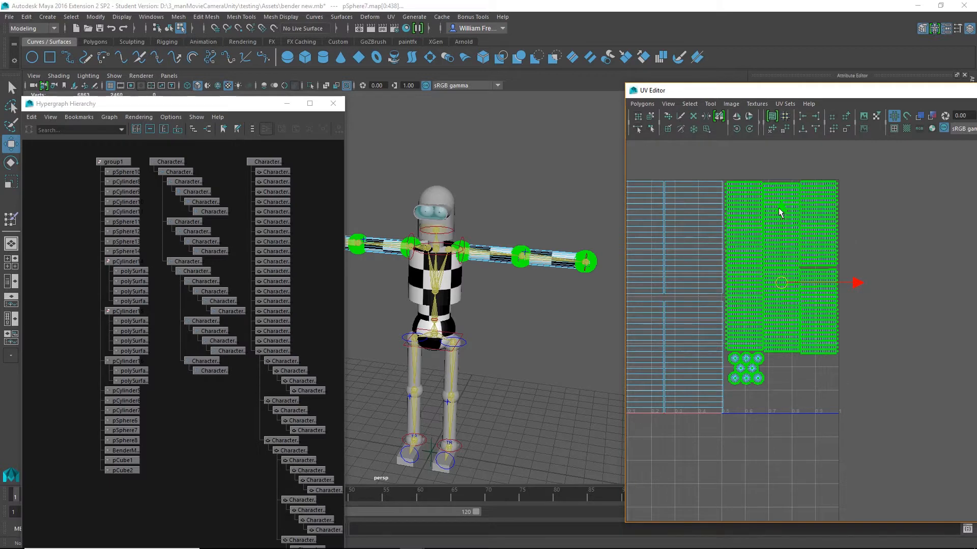
pyautogui.moveTo(778, 208); pyautogui.dragTo(778, 219)
# - Select the circular cap shells alone and move them straight down below the UV tile
pyautogui.moveTo(773, 447); pyautogui.dragTo(742, 388)
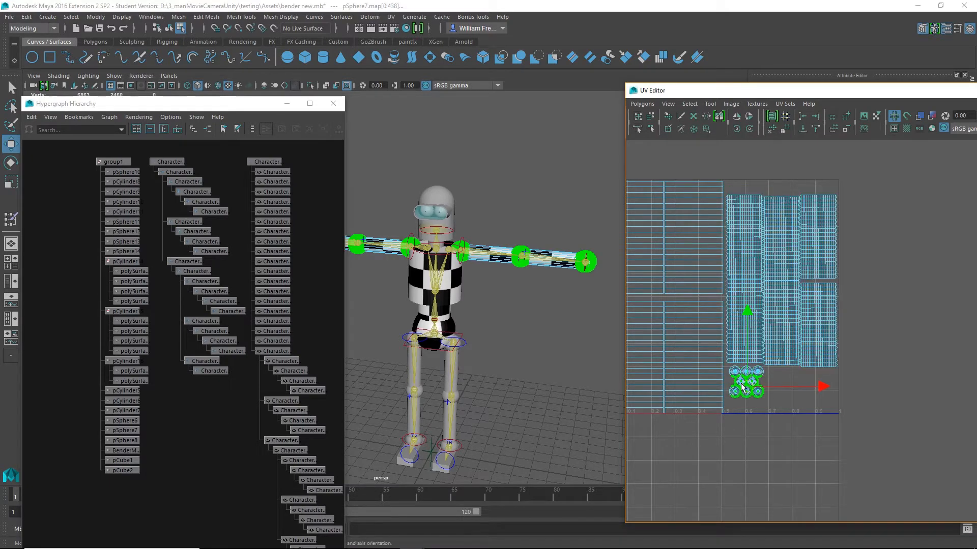
pyautogui.moveTo(746, 311); pyautogui.dragTo(745, 364)
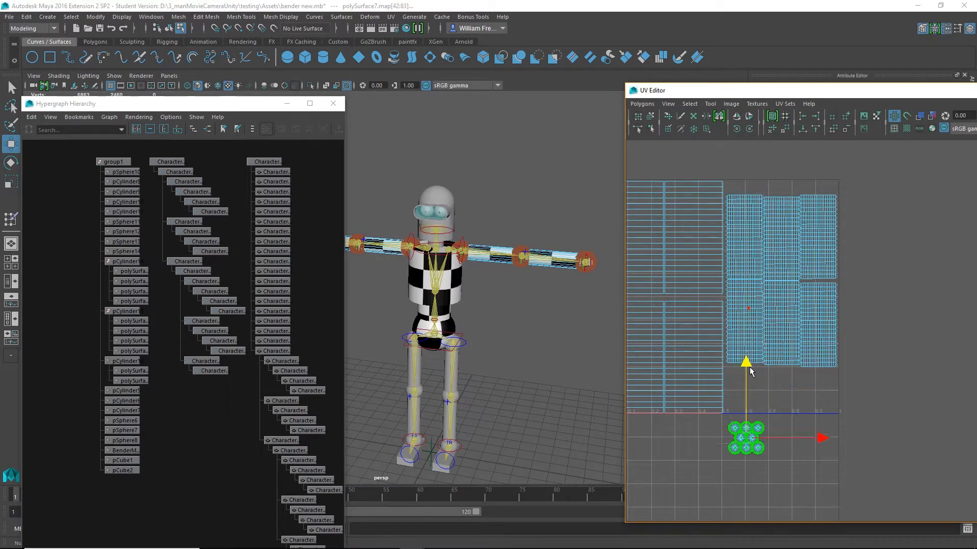
# - Select the complete sphere shells and scale them vertically until they reach the UV tile's upper edge
pyautogui.moveTo(881, 175); pyautogui.dragTo(739, 364)
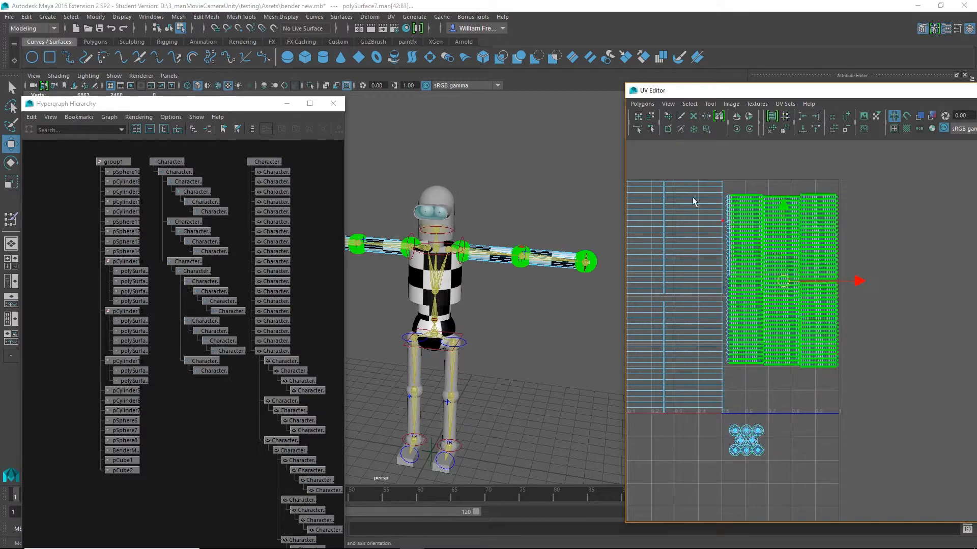
pyautogui.click(690, 104)
pyautogui.click(704, 142)
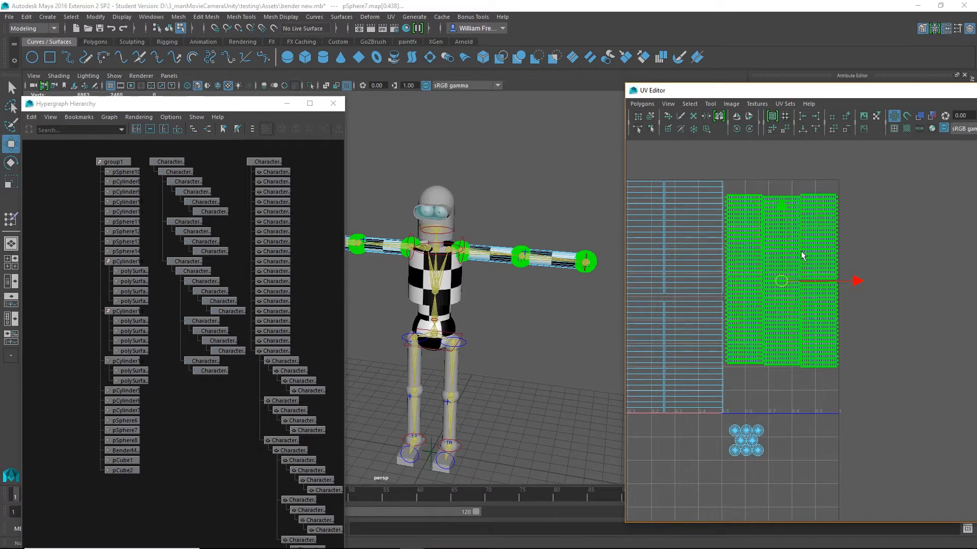
pyautogui.press('r')
pyautogui.moveTo(792, 213); pyautogui.dragTo(792, 202)
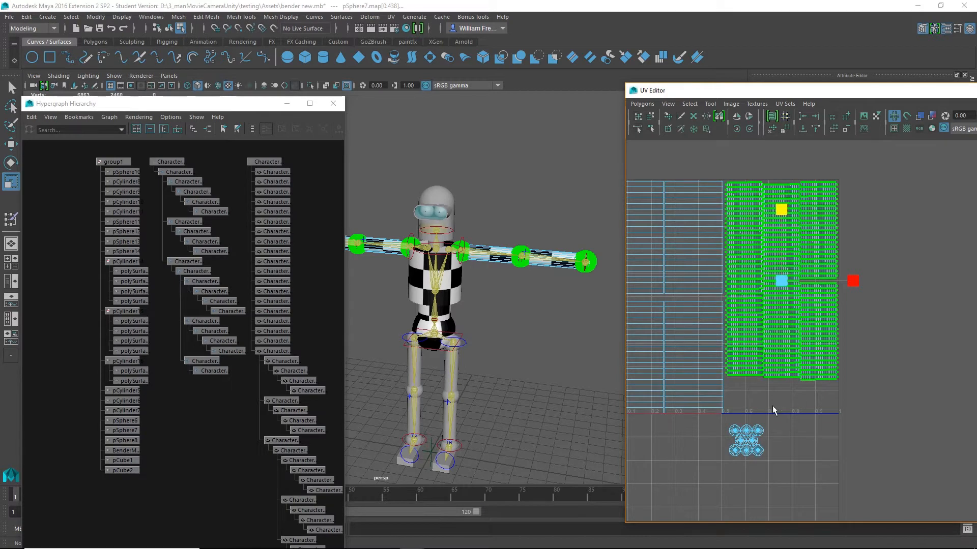
# - Move the circular cap shells, a row of three and then the other five, into the gap beneath the sphere shells
pyautogui.moveTo(772, 407); pyautogui.dragTo(740, 424)
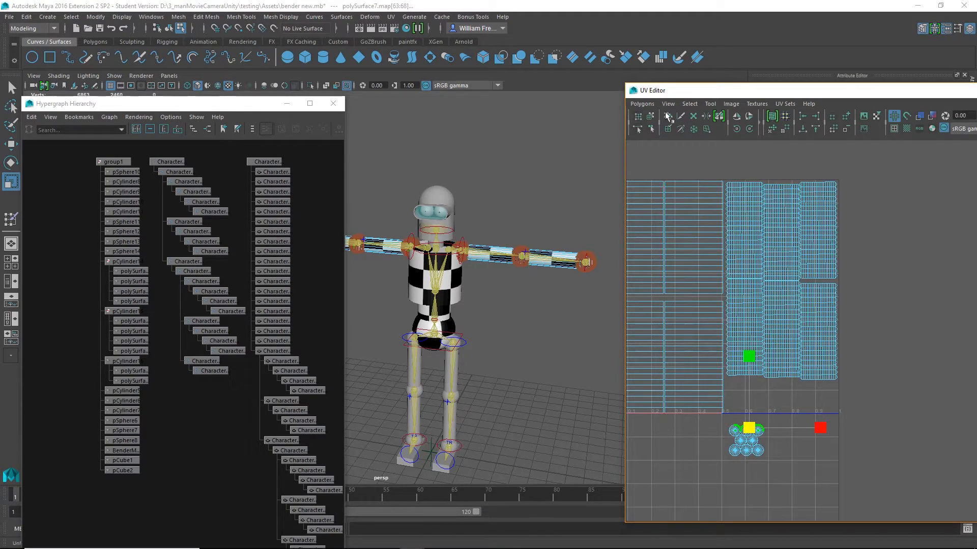
pyautogui.click(690, 104)
pyautogui.click(706, 137)
pyautogui.press('w')
pyautogui.moveTo(750, 431); pyautogui.dragTo(822, 395)
pyautogui.moveTo(719, 488); pyautogui.dragTo(781, 400)
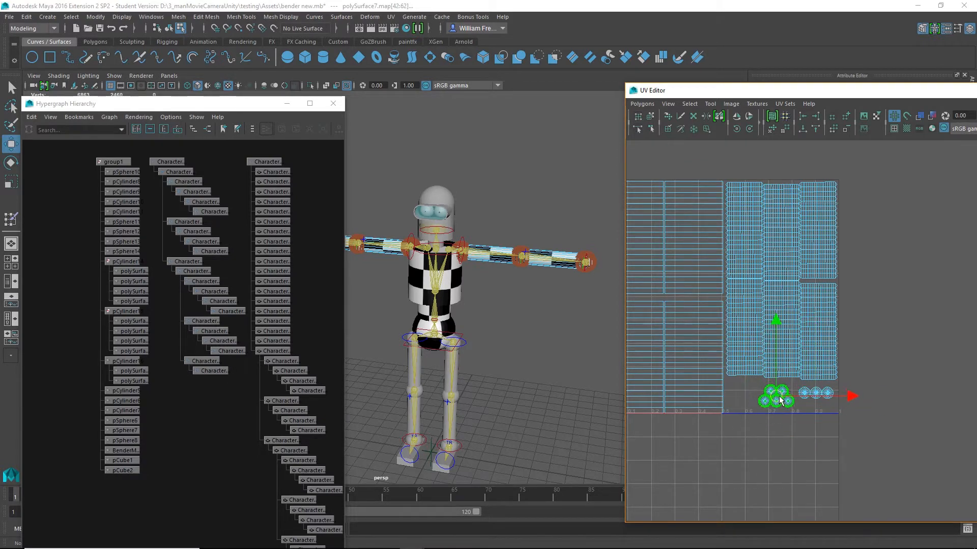
pyautogui.click(828, 447)
# - Select the complete sphere shells and fine-tune their horizontal position between the arm shells and the UV tile's edge
pyautogui.keyDown('alt'); pyautogui.moveTo(894, 441); pyautogui.dragTo(833, 431, button='right'); pyautogui.keyUp('alt')
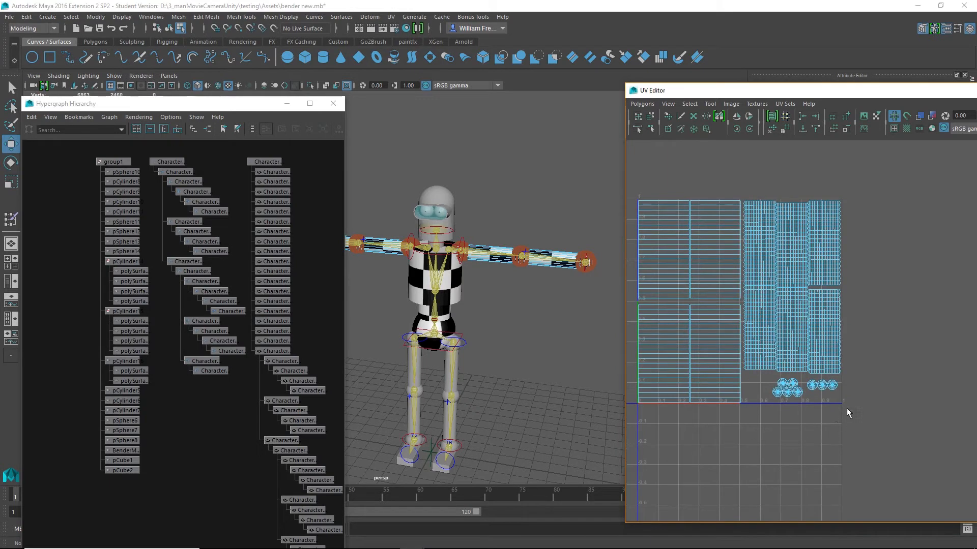
pyautogui.moveTo(857, 165); pyautogui.dragTo(753, 326)
pyautogui.click(667, 104)
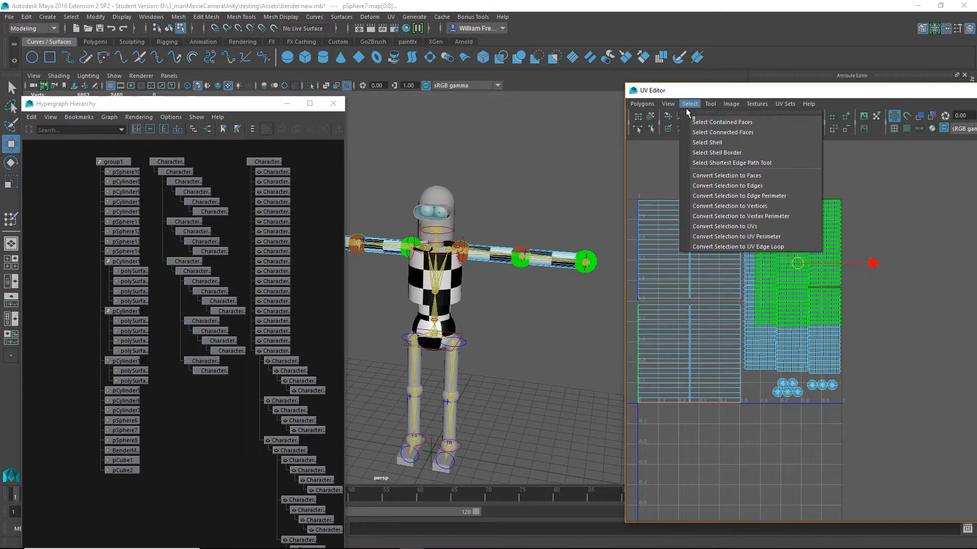
pyautogui.click(701, 139)
pyautogui.keyDown('alt'); pyautogui.moveTo(745, 240); pyautogui.dragTo(758, 304, button='right'); pyautogui.keyUp('alt')
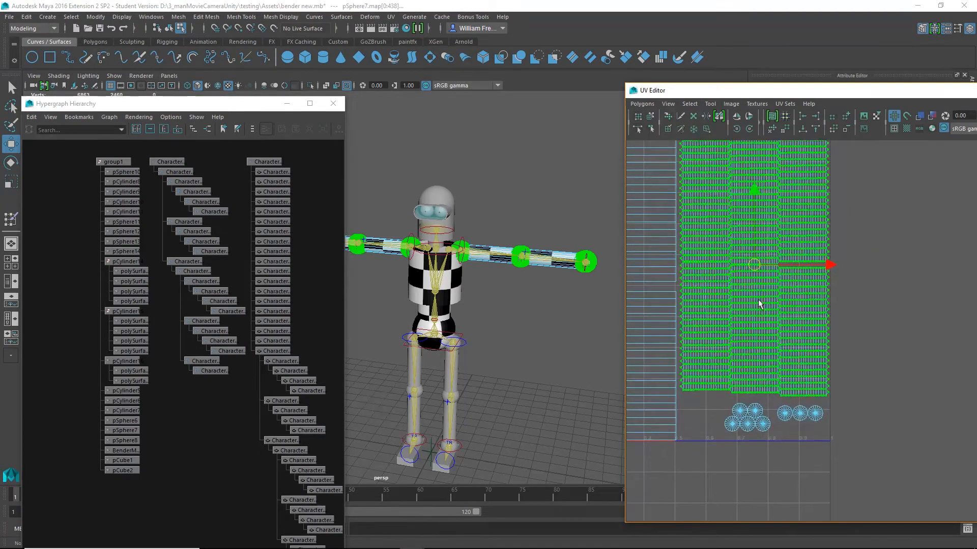
pyautogui.moveTo(829, 263); pyautogui.dragTo(829, 262)
pyautogui.keyDown('alt'); pyautogui.moveTo(765, 262); pyautogui.dragTo(768, 298, button='middle'); pyautogui.keyUp('alt')
pyautogui.keyDown('alt'); pyautogui.moveTo(834, 326); pyautogui.dragTo(709, 329, button='right'); pyautogui.keyUp('alt')
pyautogui.keyDown('alt'); pyautogui.moveTo(709, 329); pyautogui.dragTo(791, 296, button='middle'); pyautogui.keyUp('alt')
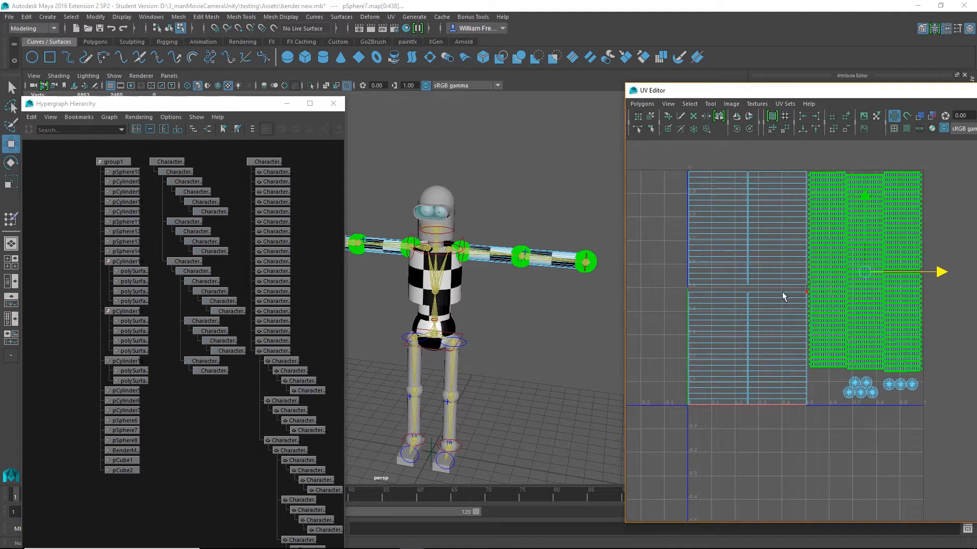
# - Clear the UV selection, check the checker pattern on the arms against the shells, and close the UV Editor
pyautogui.click(474, 225)
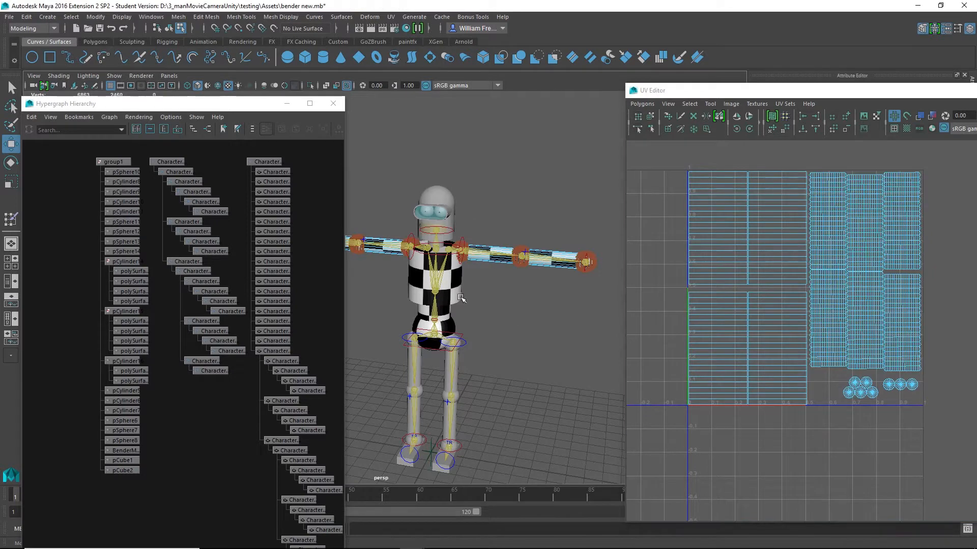
pyautogui.keyDown('alt'); pyautogui.moveTo(432, 300); pyautogui.dragTo(534, 297, button='right'); pyautogui.keyUp('alt')
pyautogui.keyDown('alt'); pyautogui.moveTo(589, 290); pyautogui.dragTo(519, 301); pyautogui.keyUp('alt')
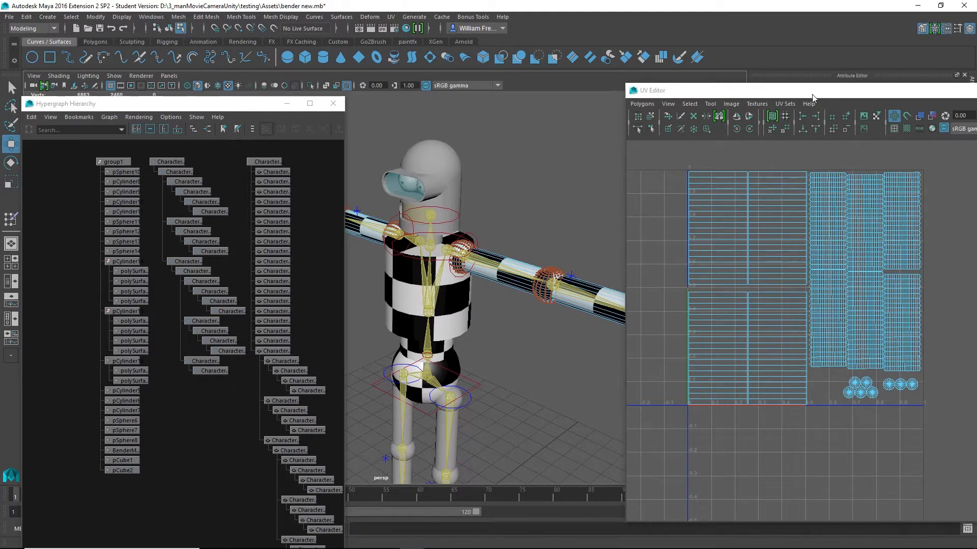
pyautogui.scroll(3, 715, 348)
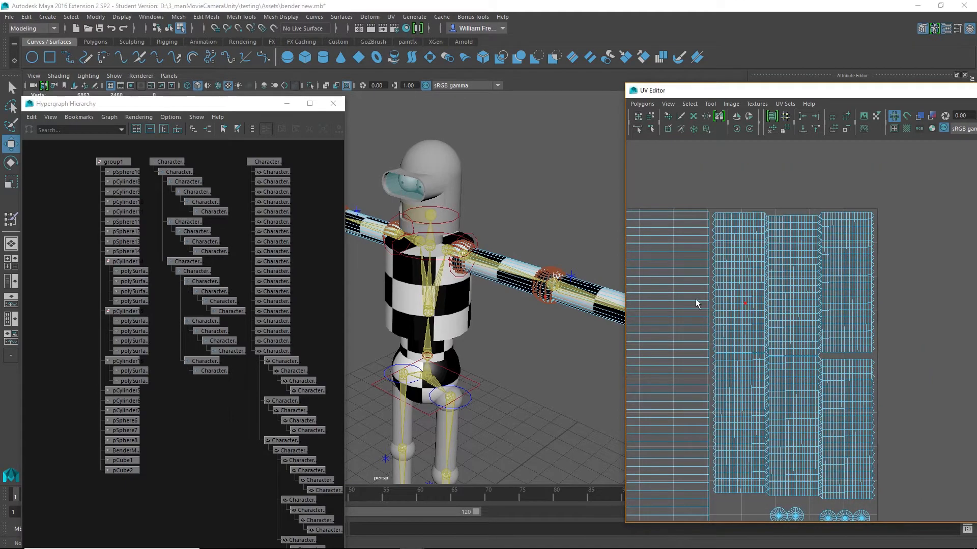
pyautogui.keyDown('alt'); pyautogui.moveTo(696, 299); pyautogui.dragTo(702, 368, button='right'); pyautogui.keyUp('alt')
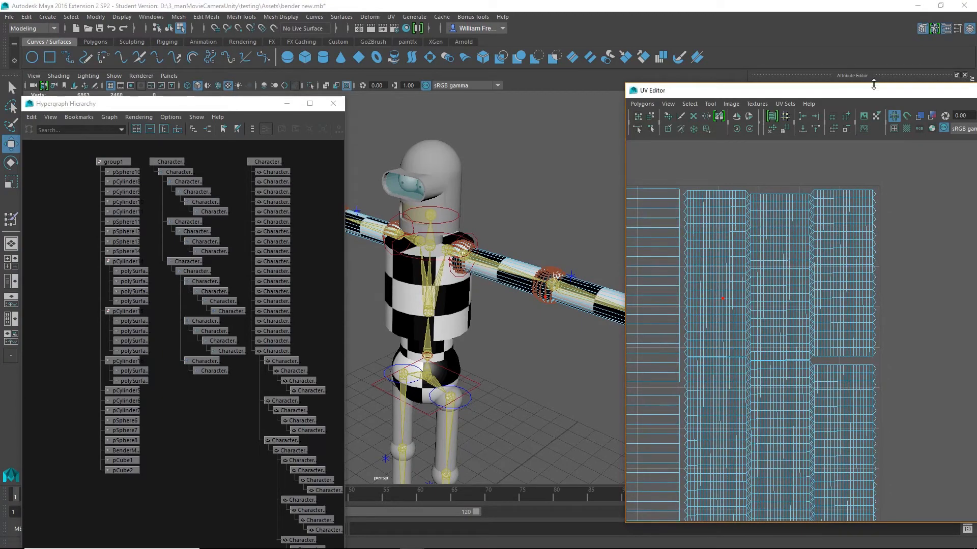
pyautogui.moveTo(874, 90); pyautogui.dragTo(644, 151)
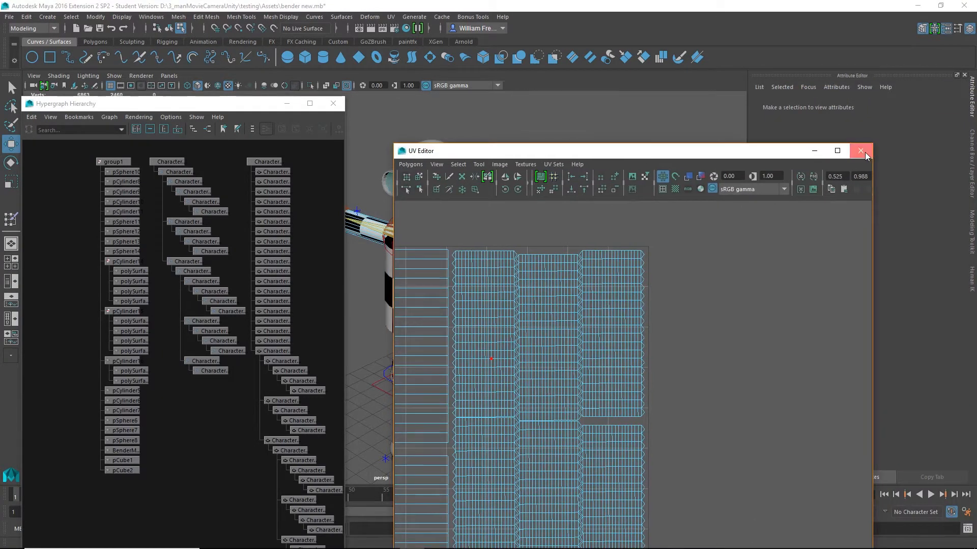
pyautogui.click(861, 151)
# - Return to object selection and select the character's head, eye visor and neck meshes together
pyautogui.keyDown('alt'); pyautogui.moveTo(433, 204); pyautogui.dragTo(523, 257, button='right'); pyautogui.keyUp('alt')
pyautogui.keyDown('alt'); pyautogui.moveTo(524, 257); pyautogui.dragTo(591, 249); pyautogui.keyUp('alt')
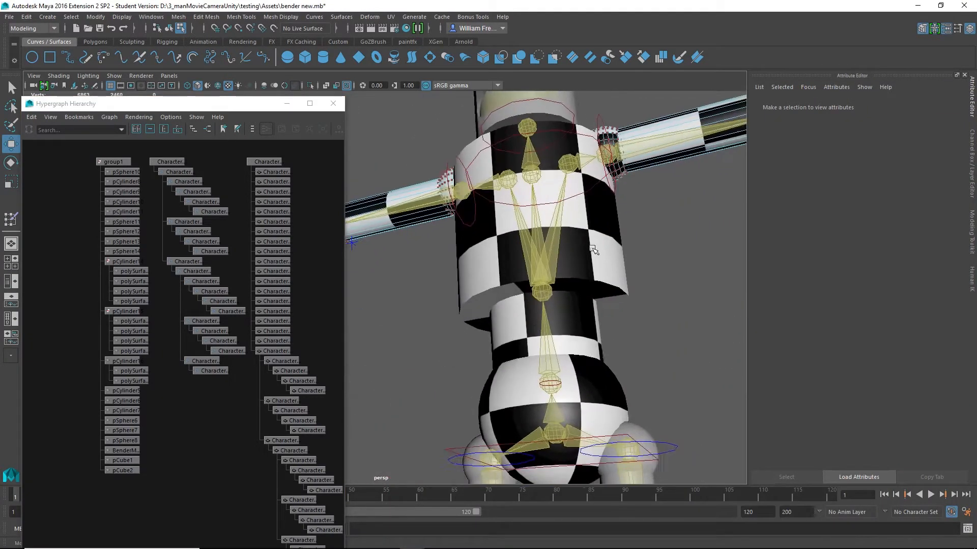
pyautogui.keyDown('alt'); pyautogui.moveTo(591, 248); pyautogui.dragTo(548, 430, button='middle'); pyautogui.keyUp('alt')
pyautogui.keyDown('alt'); pyautogui.moveTo(563, 352); pyautogui.dragTo(556, 382); pyautogui.keyUp('alt')
pyautogui.keyDown('alt'); pyautogui.moveTo(556, 382); pyautogui.dragTo(555, 264, button='middle'); pyautogui.keyUp('alt')
pyautogui.keyDown('alt'); pyautogui.moveTo(543, 203); pyautogui.dragTo(609, 264, button='right'); pyautogui.keyUp('alt')
pyautogui.keyDown('alt'); pyautogui.moveTo(609, 264); pyautogui.dragTo(630, 208); pyautogui.keyUp('alt')
pyautogui.click(600, 207)
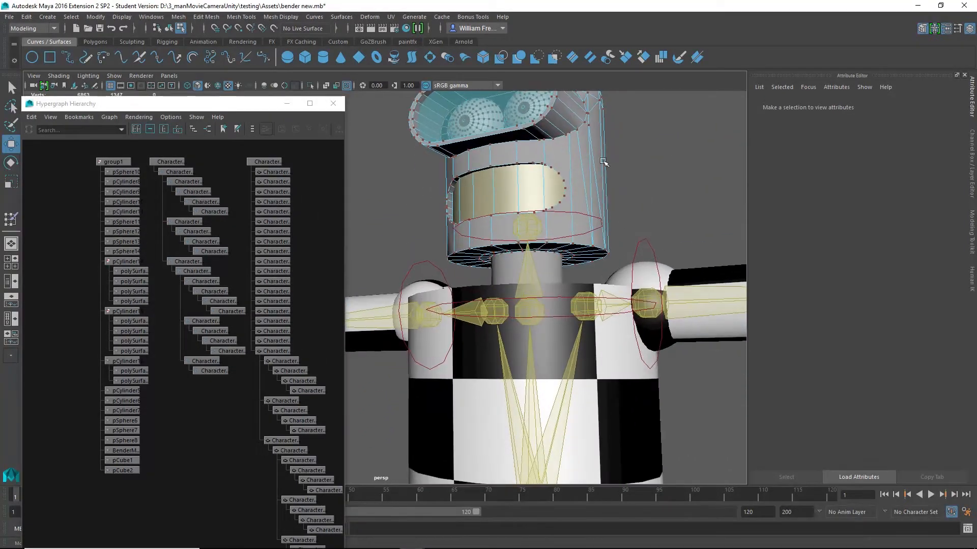
pyautogui.moveTo(584, 159); pyautogui.dragTo(621, 146, button='right')
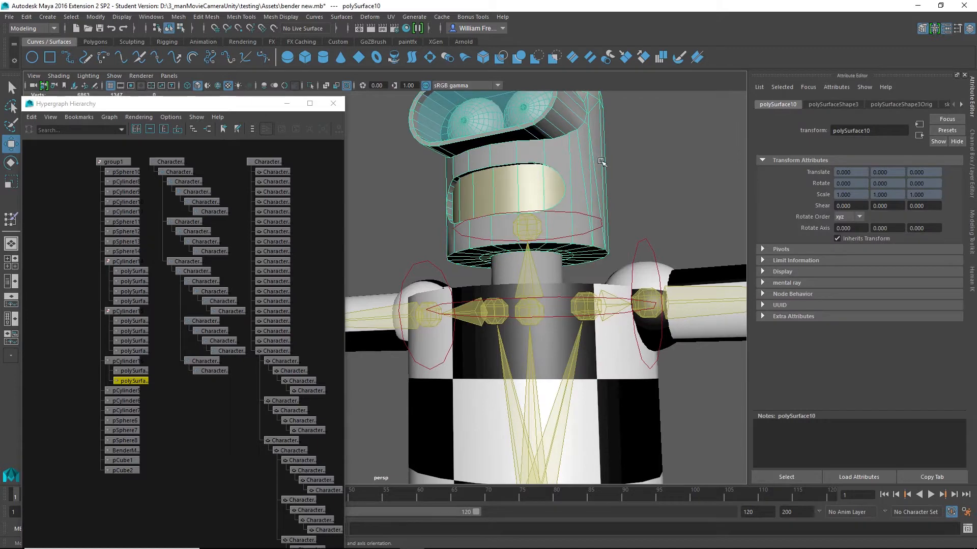
pyautogui.keyDown('shift'); pyautogui.click(499, 171); pyautogui.keyUp('shift')
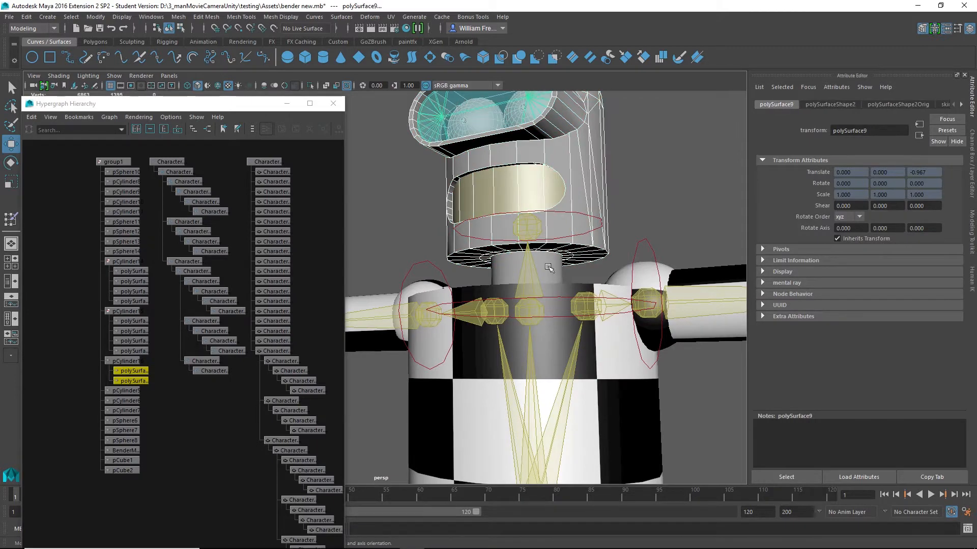
pyautogui.keyDown('shift'); pyautogui.click(549, 268); pyautogui.keyUp('shift')
pyautogui.keyDown('alt'); pyautogui.moveTo(677, 222); pyautogui.dragTo(588, 240, button='right'); pyautogui.keyUp('alt')
pyautogui.moveTo(588, 240)
pyautogui.keyDown('alt'); pyautogui.mouseDown()
pyautogui.moveTo(610, 242)
pyautogui.moveTo(592, 239)
pyautogui.mouseUp(); pyautogui.keyUp('alt')
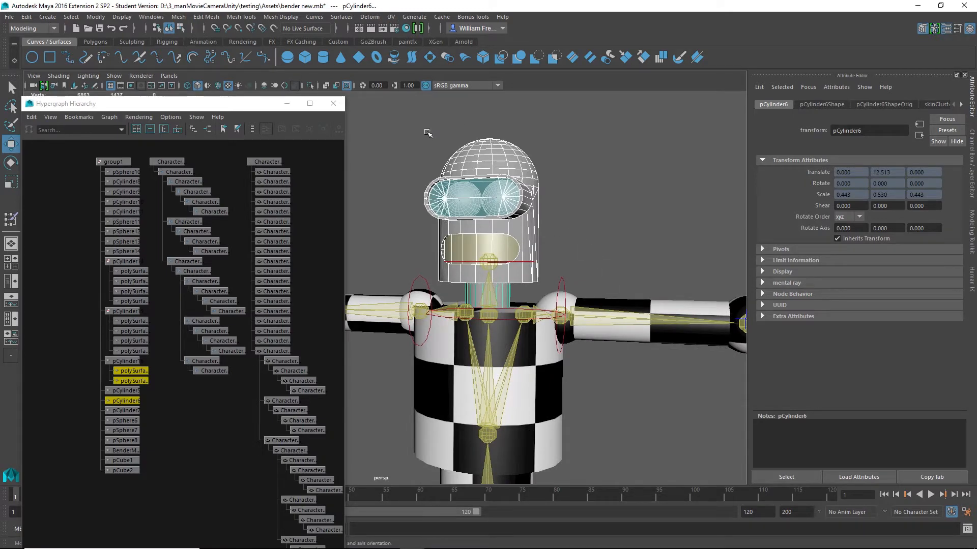
pyautogui.keyDown('alt'); pyautogui.moveTo(521, 233); pyautogui.dragTo(514, 255); pyautogui.keyUp('alt')
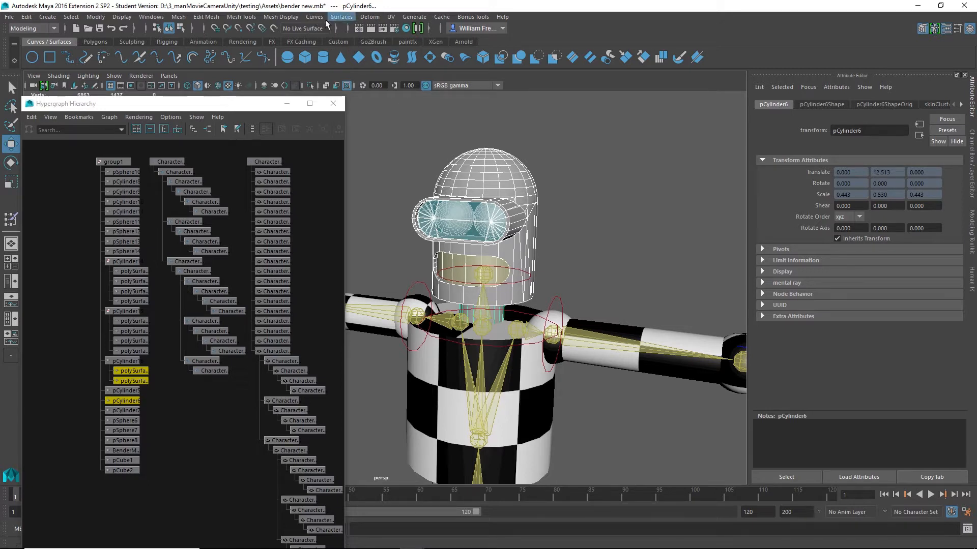
# - Open the UV Editor for the selected head meshes, switch to UV selection, and place the window beside the character
pyautogui.click(390, 16)
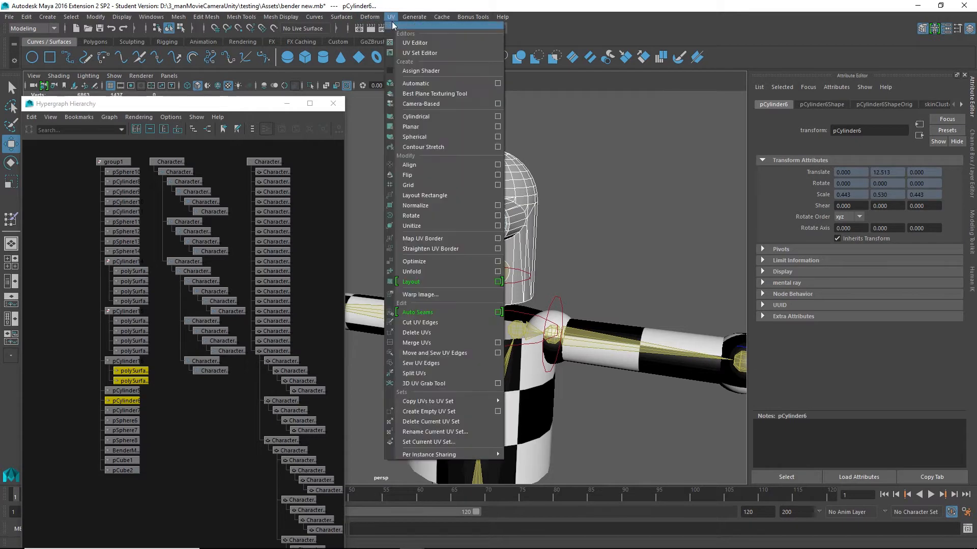
pyautogui.click(419, 38)
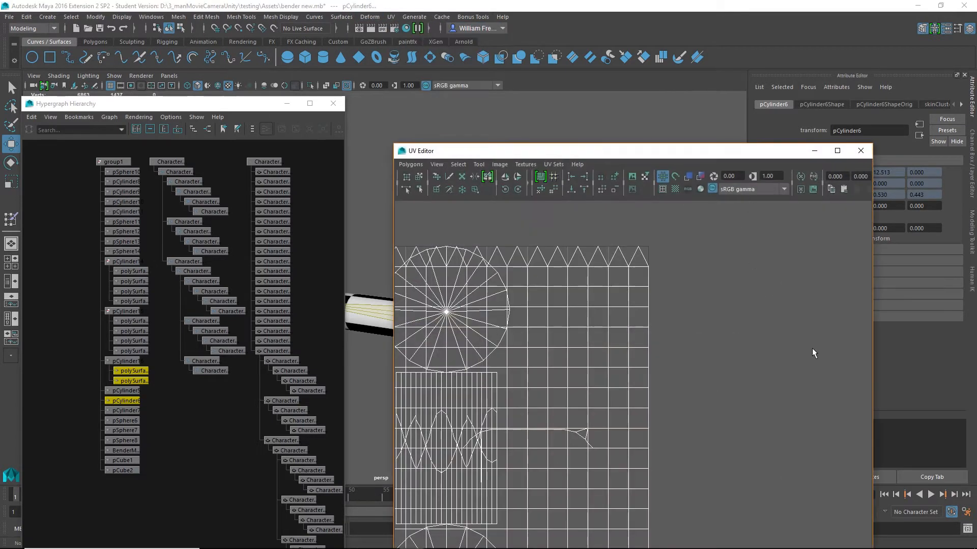
pyautogui.keyDown('alt'); pyautogui.moveTo(812, 348); pyautogui.dragTo(552, 367, button='right'); pyautogui.keyUp('alt')
pyautogui.keyDown('alt'); pyautogui.moveTo(552, 366); pyautogui.dragTo(716, 261, button='middle'); pyautogui.keyUp('alt')
pyautogui.keyDown('alt'); pyautogui.moveTo(816, 360); pyautogui.dragTo(682, 351, button='right'); pyautogui.keyUp('alt')
pyautogui.keyDown('alt'); pyautogui.moveTo(699, 318); pyautogui.dragTo(697, 342, button='middle'); pyautogui.keyUp('alt')
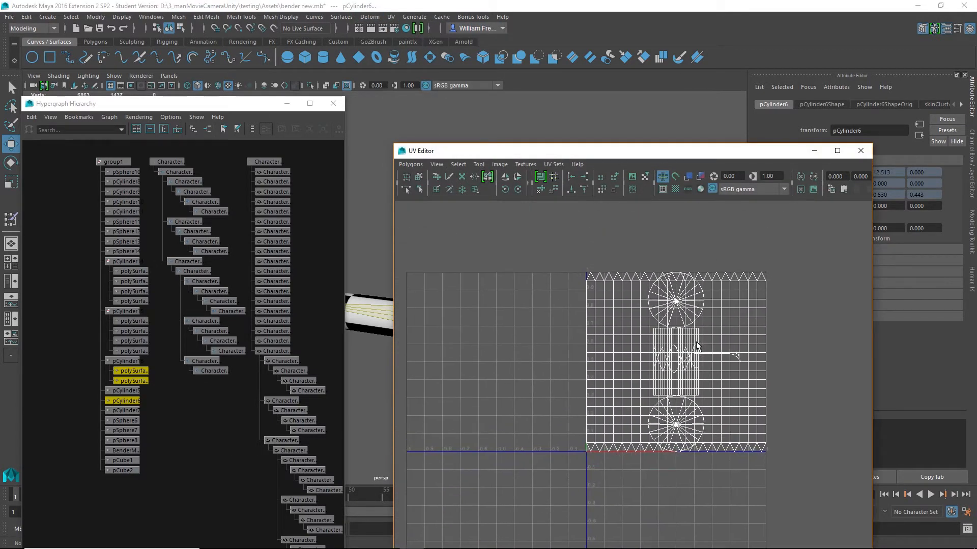
pyautogui.rightClick(696, 342)
pyautogui.moveTo(744, 338); pyautogui.dragTo(754, 341, button='right')
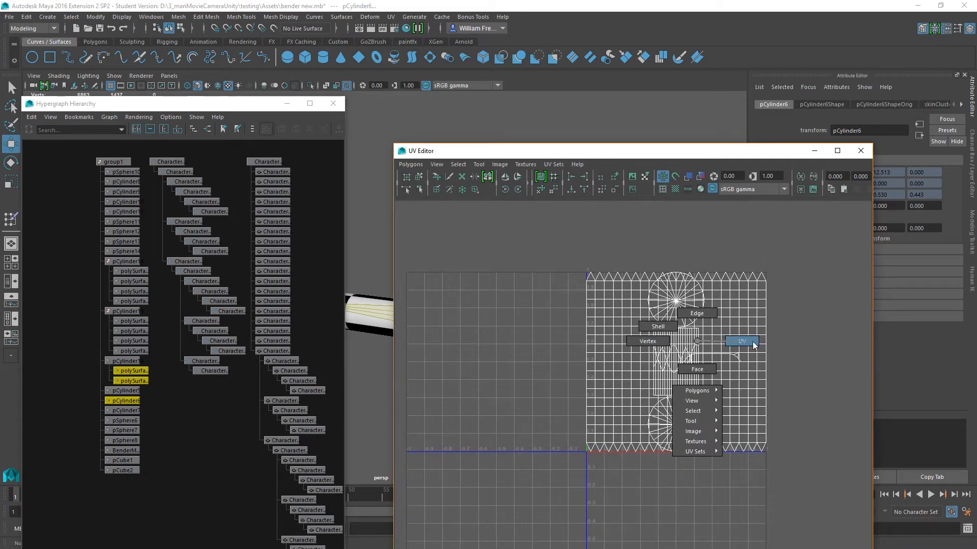
pyautogui.moveTo(750, 345); pyautogui.dragTo(751, 344, button='right')
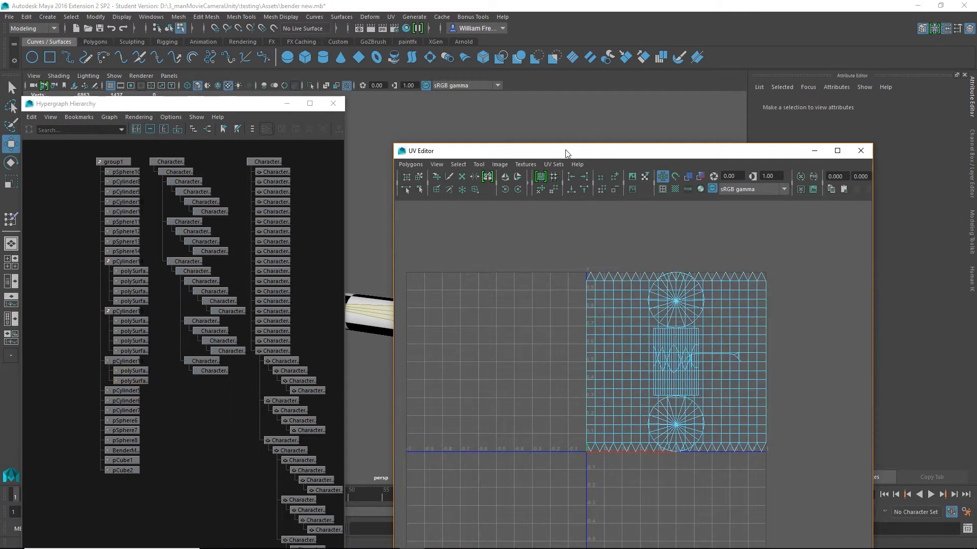
pyautogui.moveTo(566, 153); pyautogui.dragTo(790, 133)
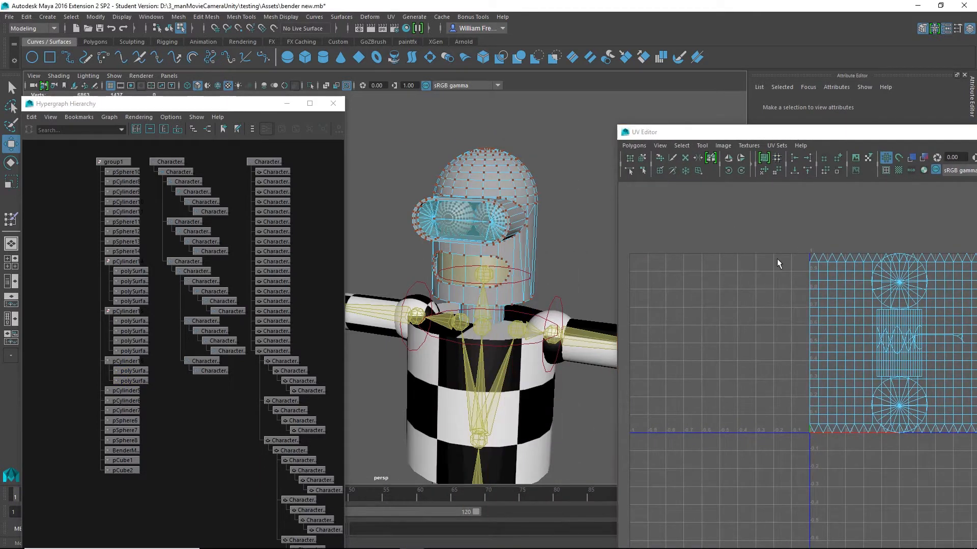
# - Select all UVs of the head, visor and neck meshes and apply Layout to separate their overlapping shells
pyautogui.keyDown('alt'); pyautogui.moveTo(772, 267); pyautogui.dragTo(661, 275, button='middle'); pyautogui.keyUp('alt')
pyautogui.moveTo(761, 381); pyautogui.dragTo(907, 511)
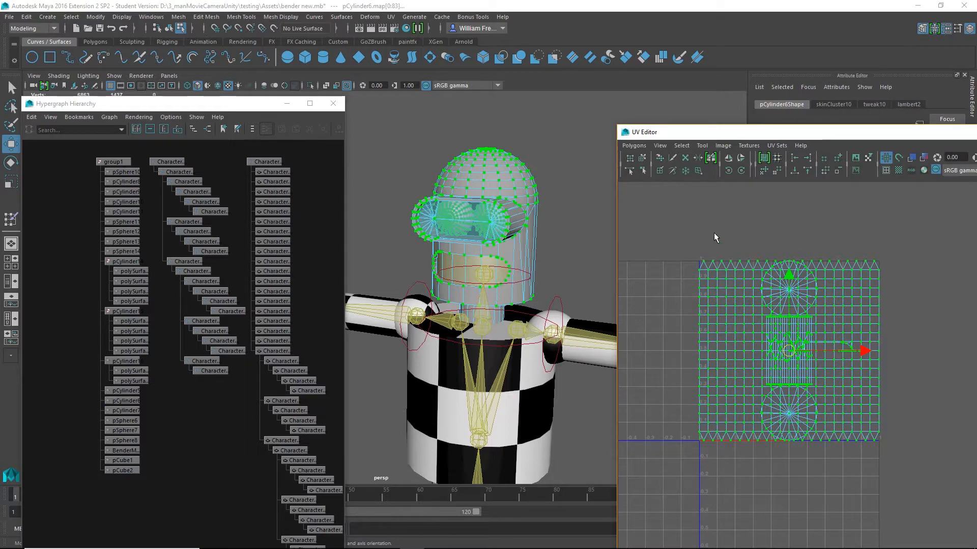
pyautogui.click(633, 146)
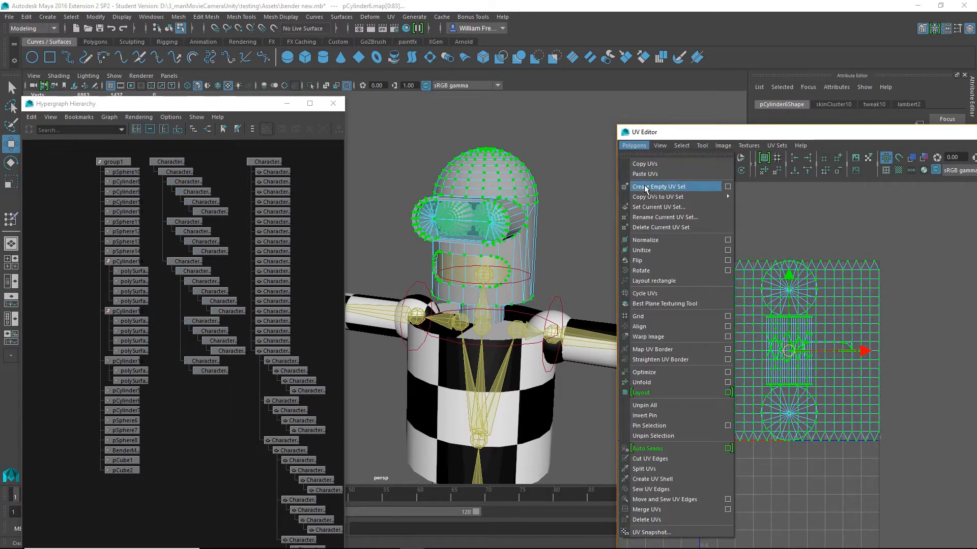
pyautogui.click(650, 393)
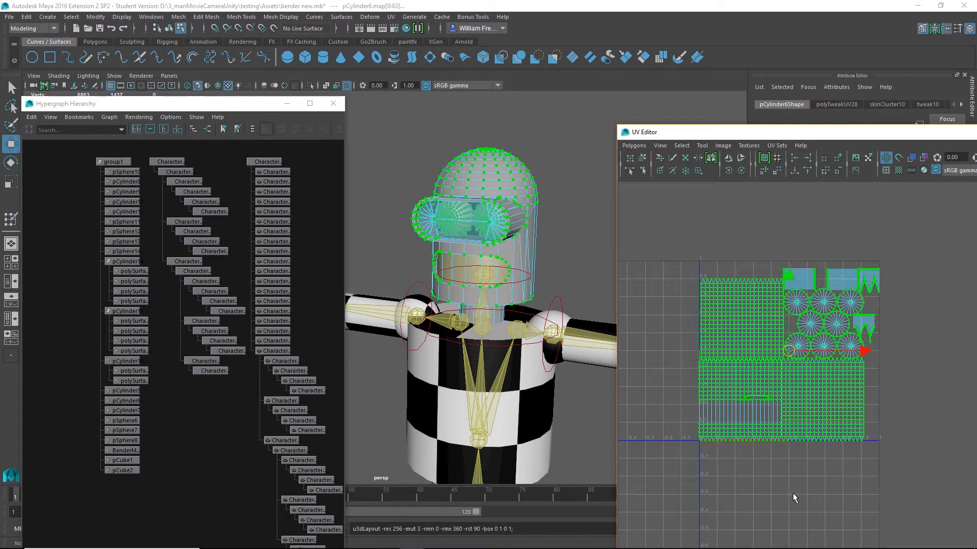
# - Switch to face selection, select faces on the two small rectangular shells above the circles, and locate them on the head
pyautogui.keyDown('alt'); pyautogui.moveTo(762, 410); pyautogui.dragTo(859, 460, button='right'); pyautogui.keyUp('alt')
pyautogui.keyDown('alt'); pyautogui.moveTo(858, 439); pyautogui.dragTo(901, 423, button='middle'); pyautogui.keyUp('alt')
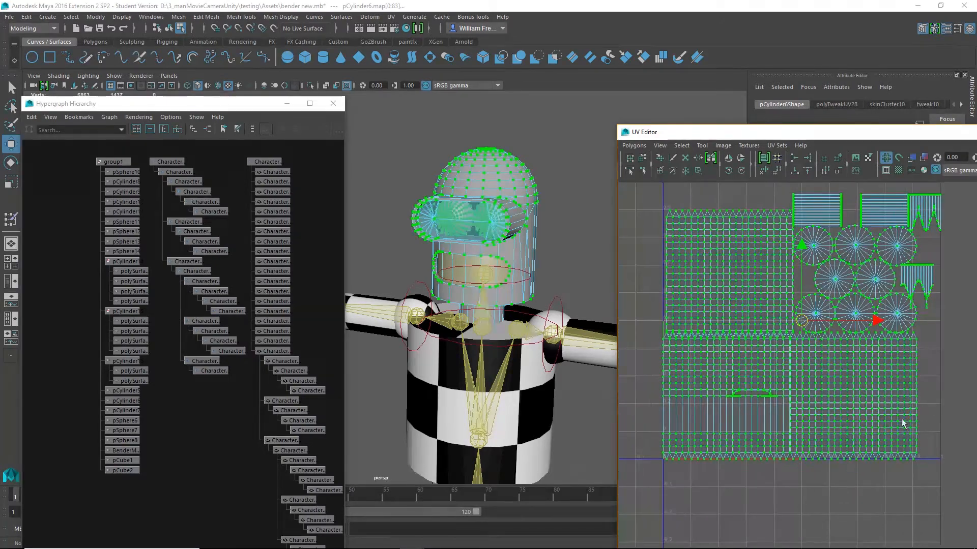
pyautogui.keyDown('alt'); pyautogui.moveTo(967, 373); pyautogui.dragTo(878, 373, button='right'); pyautogui.keyUp('alt')
pyautogui.keyDown('alt'); pyautogui.moveTo(945, 239); pyautogui.dragTo(882, 283, button='middle'); pyautogui.keyUp('alt')
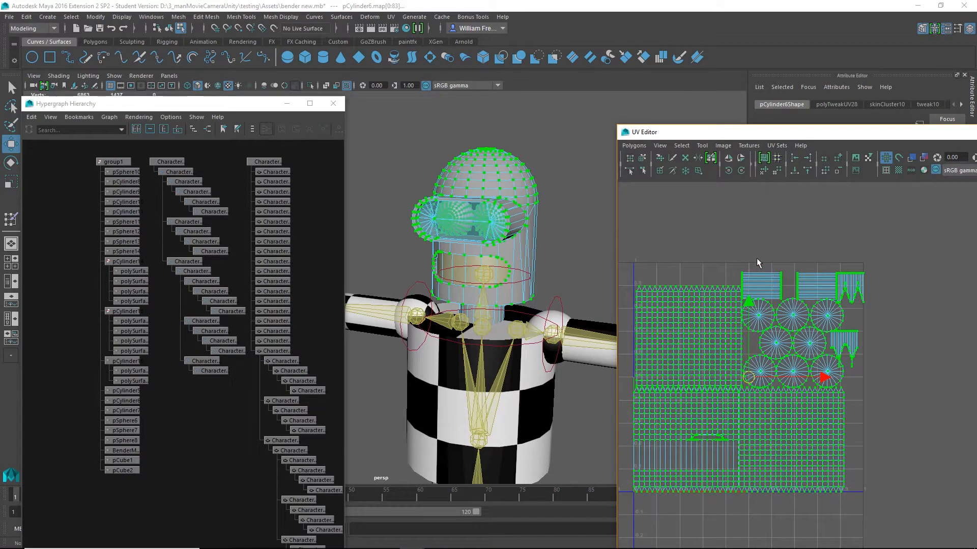
pyautogui.moveTo(802, 291); pyautogui.dragTo(804, 289)
pyautogui.rightClick(810, 286)
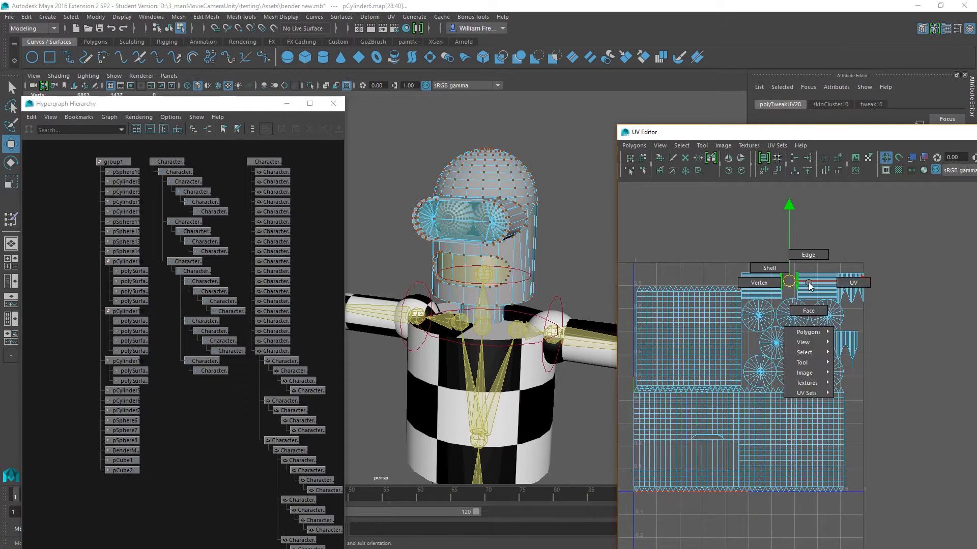
pyautogui.click(836, 291)
pyautogui.moveTo(756, 261); pyautogui.dragTo(810, 294)
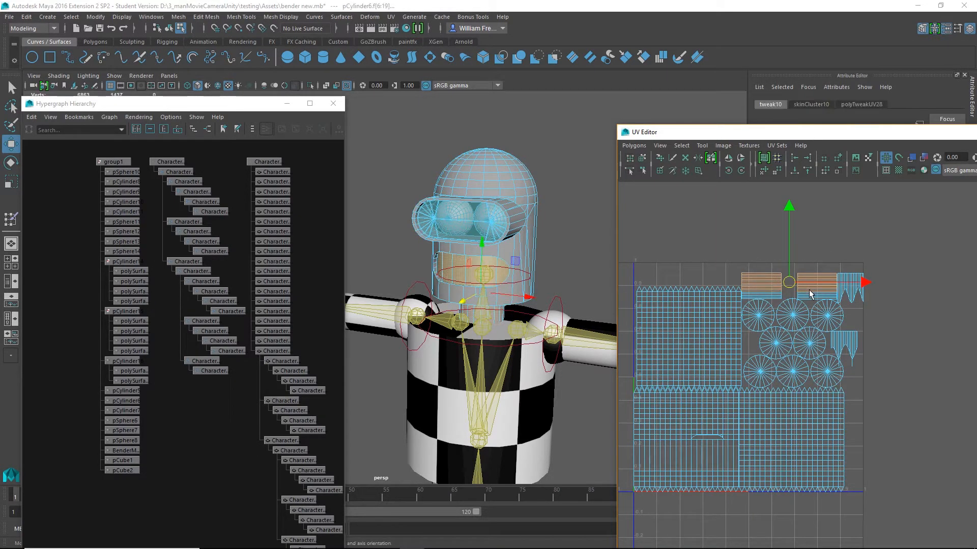
pyautogui.keyDown('alt'); pyautogui.moveTo(777, 304); pyautogui.dragTo(846, 305, button='right'); pyautogui.keyUp('alt')
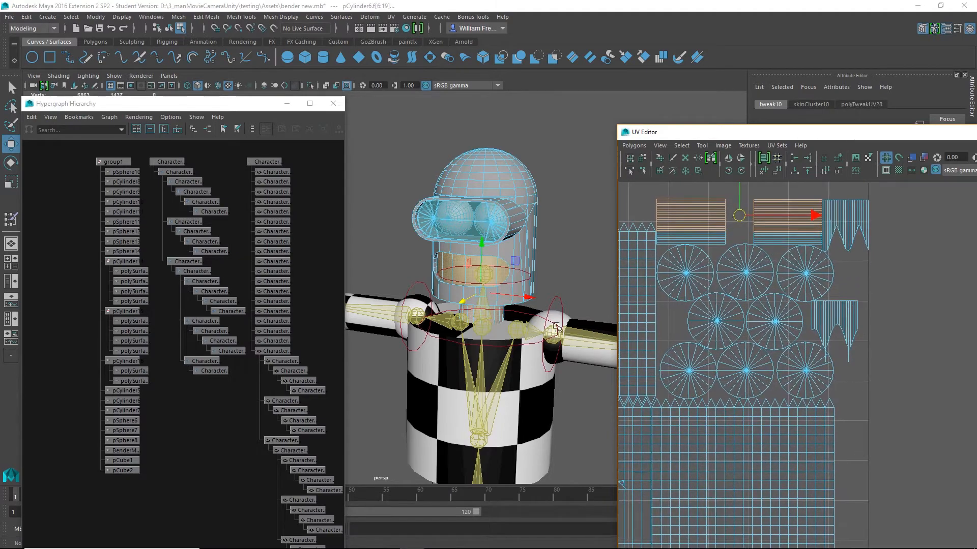
pyautogui.keyDown('alt'); pyautogui.moveTo(557, 326); pyautogui.dragTo(518, 295); pyautogui.keyUp('alt')
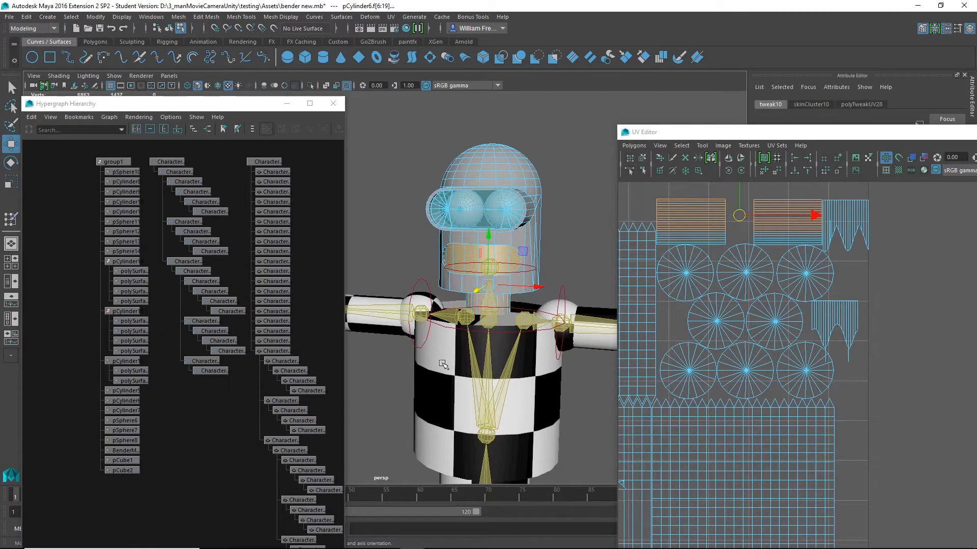
# - Show the model in wireframe and select the faces of the first small rectangular shell to locate them on the neck
pyautogui.press('4')
pyautogui.keyDown('alt'); pyautogui.moveTo(500, 338); pyautogui.dragTo(414, 289); pyautogui.keyUp('alt')
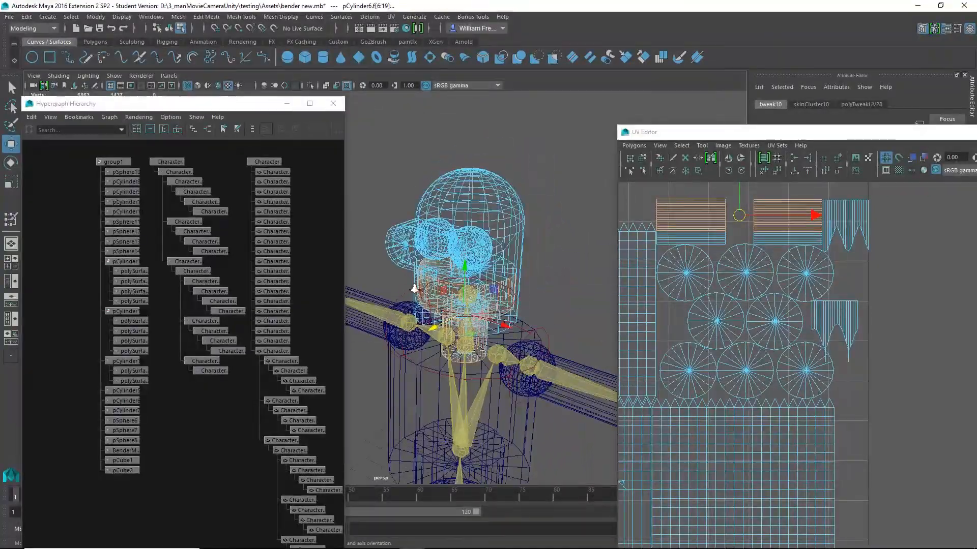
pyautogui.keyDown('alt'); pyautogui.moveTo(414, 289); pyautogui.dragTo(539, 325, button='right'); pyautogui.keyUp('alt')
pyautogui.keyDown('alt'); pyautogui.moveTo(539, 325); pyautogui.dragTo(526, 343); pyautogui.keyUp('alt')
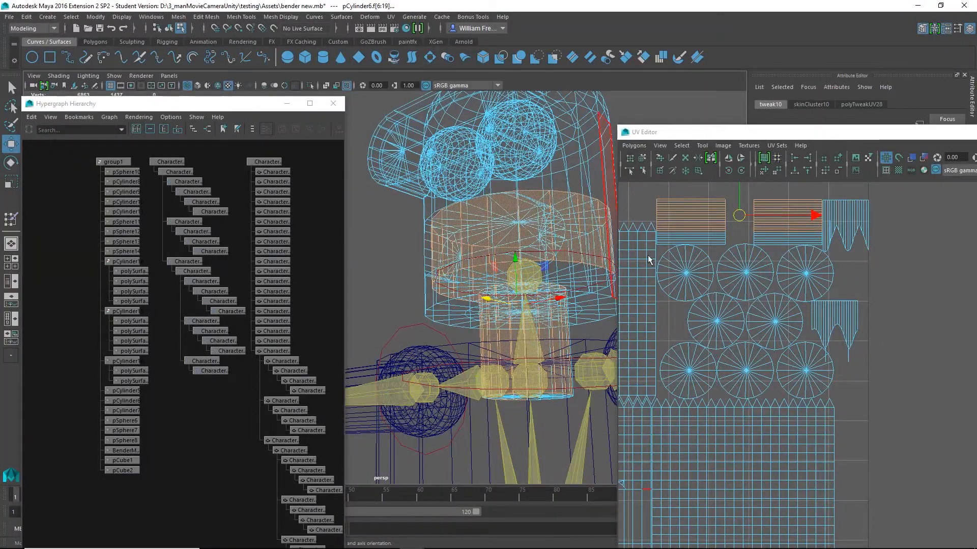
pyautogui.keyDown('alt'); pyautogui.moveTo(511, 305); pyautogui.dragTo(505, 318); pyautogui.keyUp('alt')
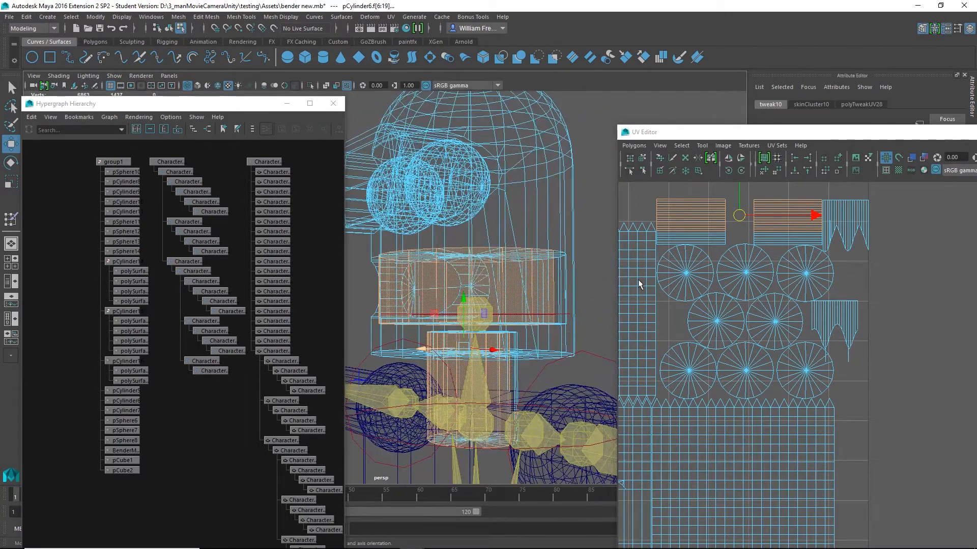
pyautogui.keyDown('alt'); pyautogui.moveTo(582, 329); pyautogui.dragTo(603, 295); pyautogui.keyUp('alt')
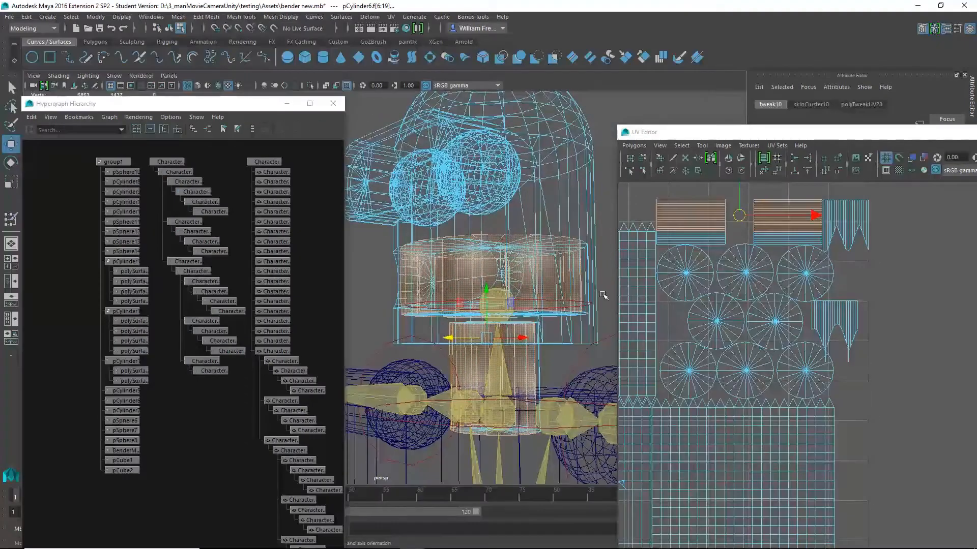
pyautogui.moveTo(674, 197); pyautogui.dragTo(685, 206)
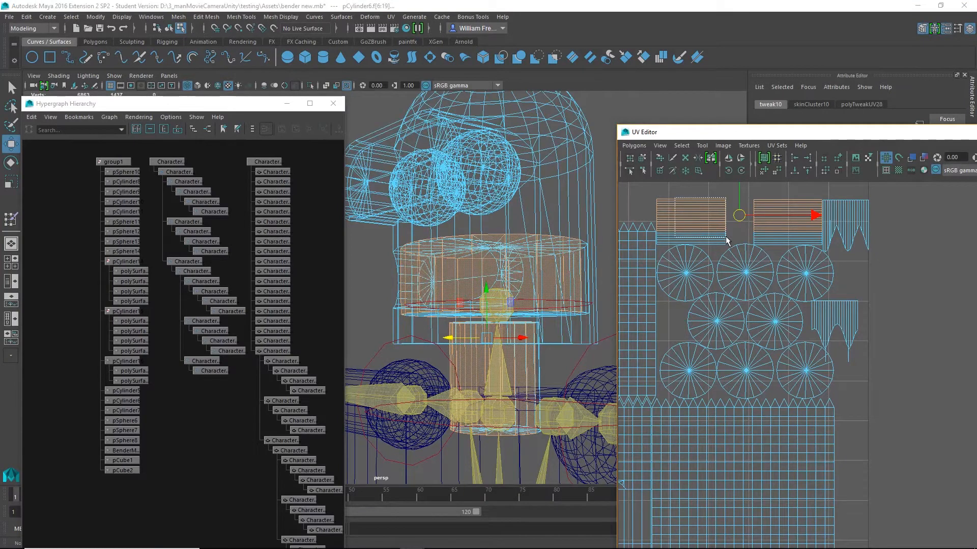
pyautogui.moveTo(734, 244); pyautogui.dragTo(736, 246)
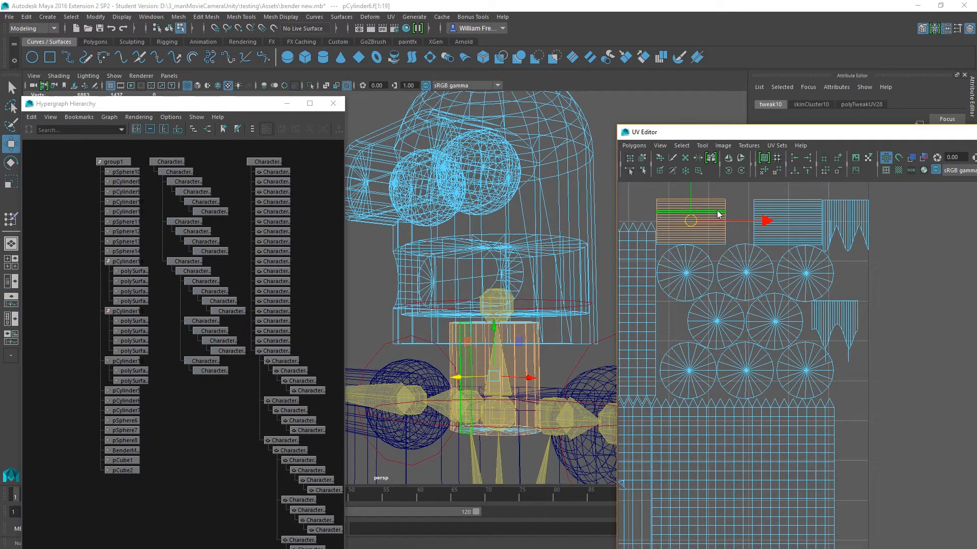
# - Switch to UV selection, select the neck cylinder's whole rectangular shell, and move it above the UV square
pyautogui.moveTo(715, 211); pyautogui.dragTo(756, 210, button='right')
pyautogui.moveTo(701, 223); pyautogui.dragTo(700, 223)
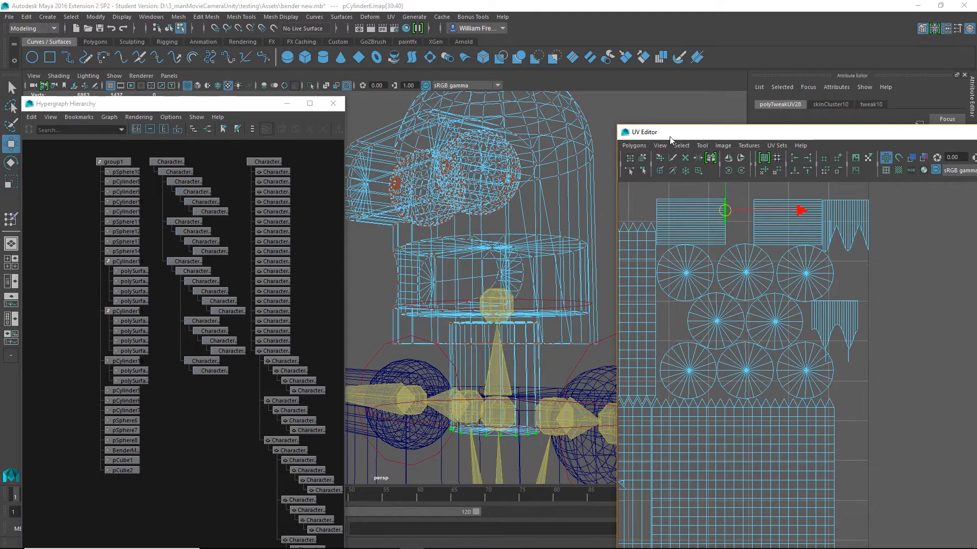
pyautogui.click(680, 145)
pyautogui.click(692, 183)
pyautogui.keyDown('alt'); pyautogui.moveTo(736, 276); pyautogui.dragTo(692, 283, button='right'); pyautogui.keyUp('alt')
pyautogui.moveTo(728, 249); pyautogui.dragTo(674, 205)
# - Select the whole rectangular shell of the mouth cylinder and shift it away from the neighbouring jagged shell
pyautogui.moveTo(791, 253); pyautogui.dragTo(795, 257)
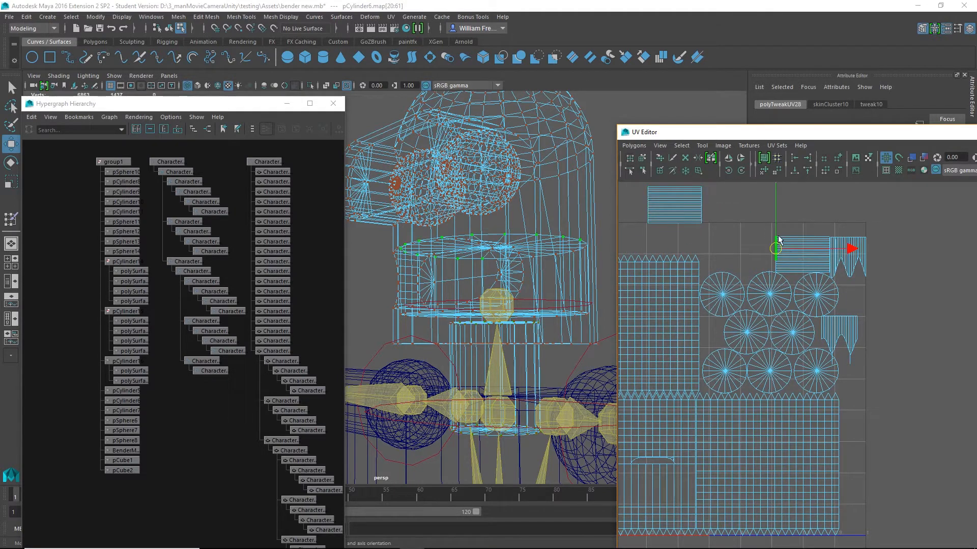
pyautogui.click(680, 145)
pyautogui.click(701, 184)
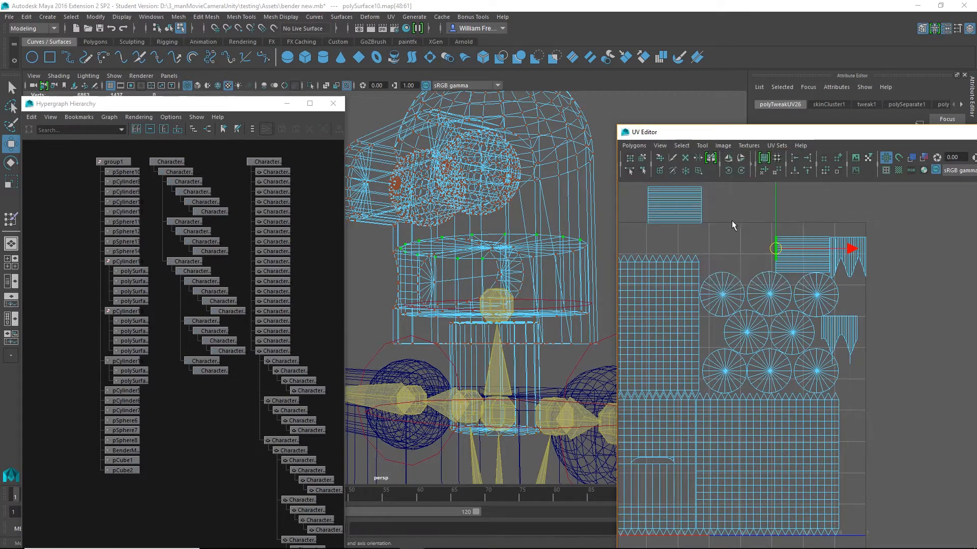
pyautogui.moveTo(797, 253); pyautogui.dragTo(780, 246)
pyautogui.keyDown('alt'); pyautogui.moveTo(776, 262); pyautogui.dragTo(754, 266, button='right'); pyautogui.keyUp('alt')
pyautogui.keyDown('alt'); pyautogui.moveTo(753, 266); pyautogui.dragTo(697, 269, button='middle'); pyautogui.keyUp('alt')
pyautogui.keyDown('alt'); pyautogui.moveTo(697, 273); pyautogui.dragTo(768, 324, button='right'); pyautogui.keyUp('alt')
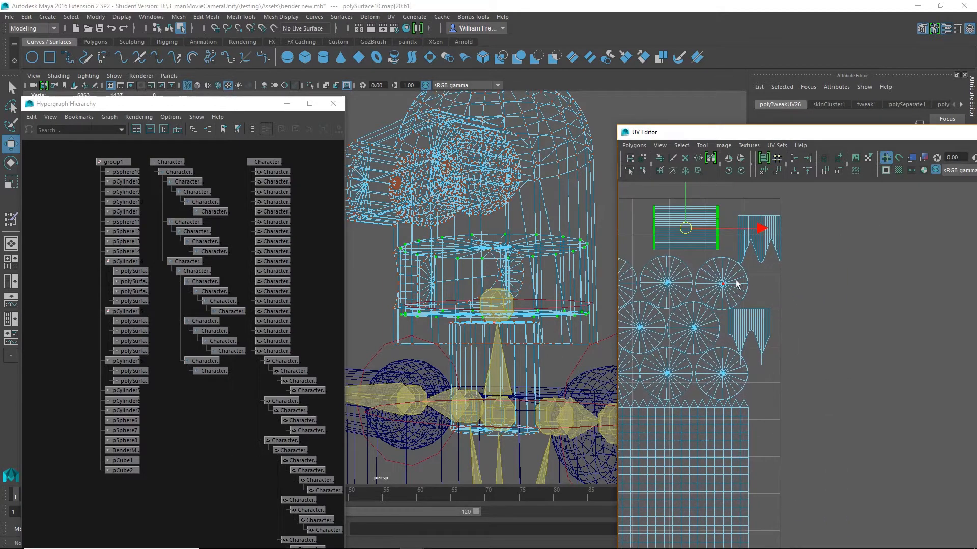
# - Select both jagged shells completely and move them outside the UV square, to its right
pyautogui.keyDown('alt'); pyautogui.moveTo(763, 279); pyautogui.dragTo(790, 312, button='middle'); pyautogui.keyUp('alt')
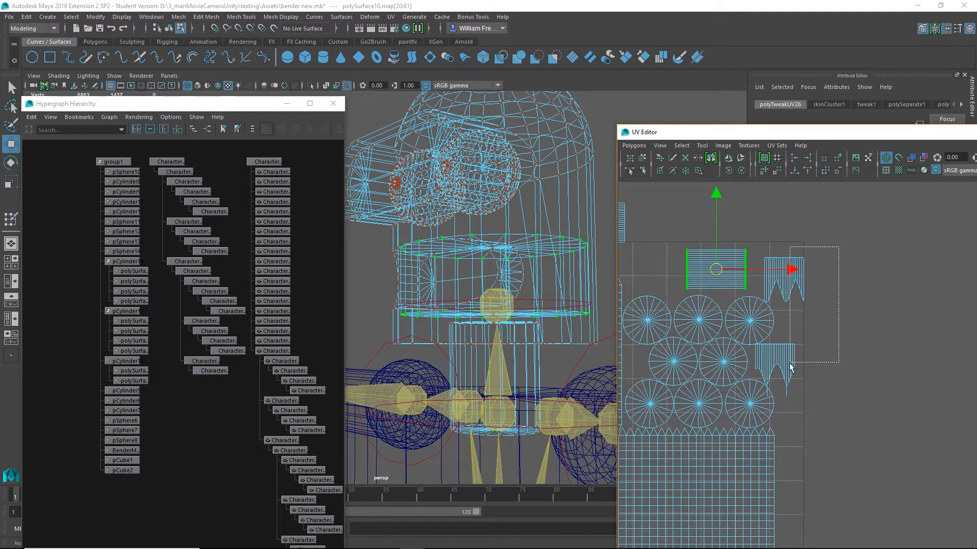
pyautogui.moveTo(790, 364); pyautogui.dragTo(791, 364)
pyautogui.keyDown('ctrl'); pyautogui.moveTo(797, 267); pyautogui.dragTo(803, 314, button='right'); pyautogui.keyUp('ctrl')
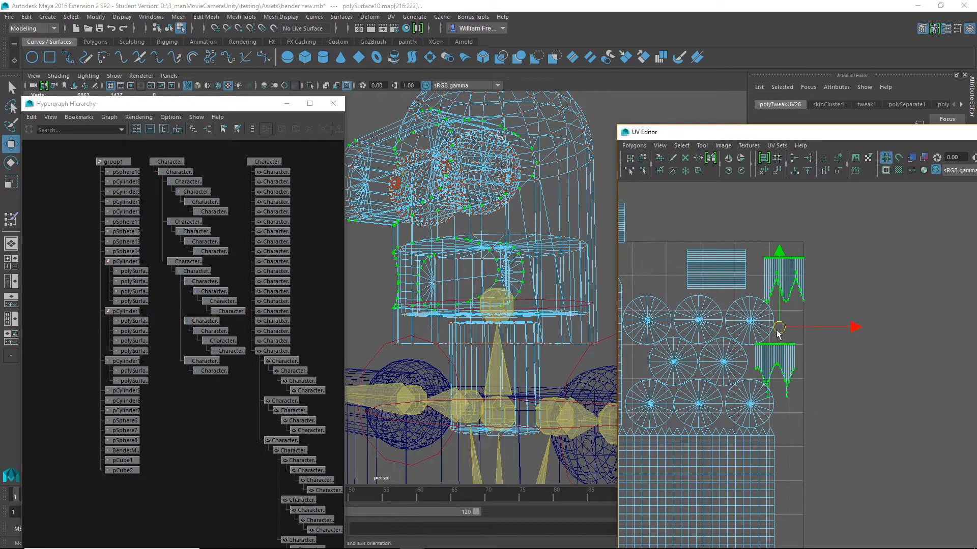
pyautogui.moveTo(780, 323); pyautogui.dragTo(894, 306)
# - Switch to face selection and select rows of the mouth cylinder's rectangular shell to locate them on the model
pyautogui.keyDown('alt'); pyautogui.moveTo(725, 251); pyautogui.dragTo(811, 300, button='right'); pyautogui.keyUp('alt')
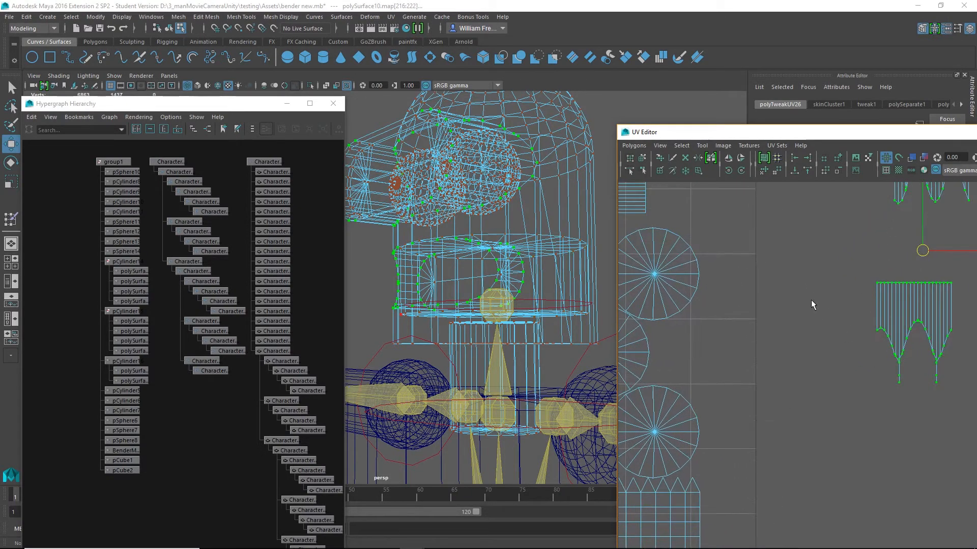
pyautogui.keyDown('alt'); pyautogui.moveTo(647, 242); pyautogui.dragTo(801, 373, button='middle'); pyautogui.keyUp('alt')
pyautogui.moveTo(750, 296); pyautogui.dragTo(761, 324, button='right')
pyautogui.moveTo(663, 286); pyautogui.dragTo(663, 285)
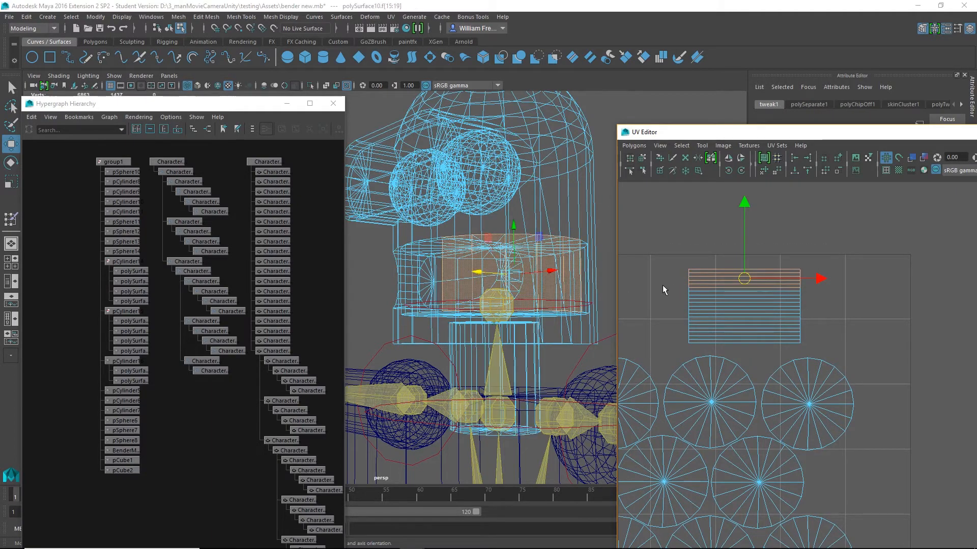
pyautogui.keyDown('alt'); pyautogui.moveTo(509, 284); pyautogui.dragTo(603, 234); pyautogui.keyUp('alt')
pyautogui.moveTo(820, 298); pyautogui.dragTo(758, 309)
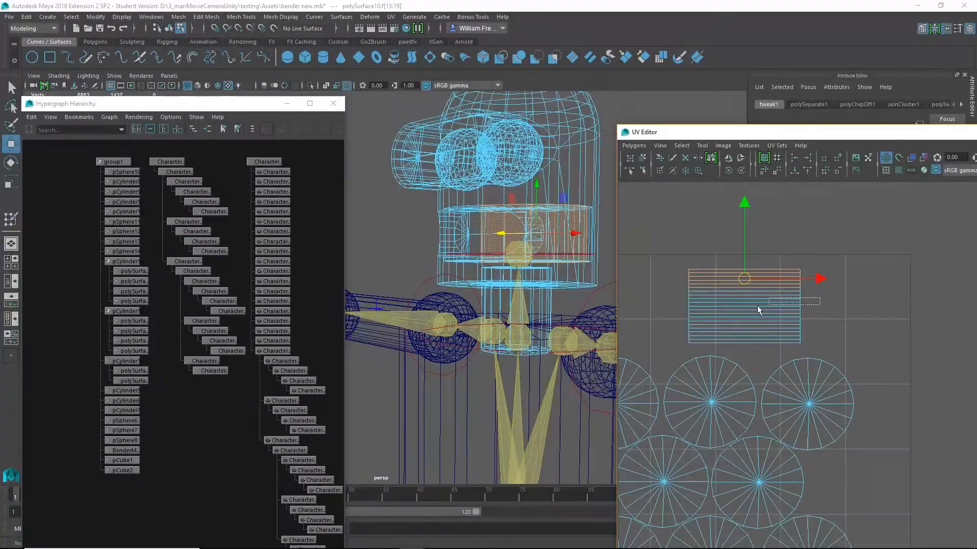
pyautogui.moveTo(671, 315); pyautogui.dragTo(672, 315)
# - Return to textured shading and select the cylinder faces visible across the mouth opening to find their rows in the shell
pyautogui.moveTo(554, 285)
pyautogui.keyDown('alt'); pyautogui.mouseDown()
pyautogui.moveTo(539, 291)
pyautogui.moveTo(516, 266)
pyautogui.moveTo(529, 231)
pyautogui.mouseUp(); pyautogui.keyUp('alt')
pyautogui.press('6')
pyautogui.click(534, 230)
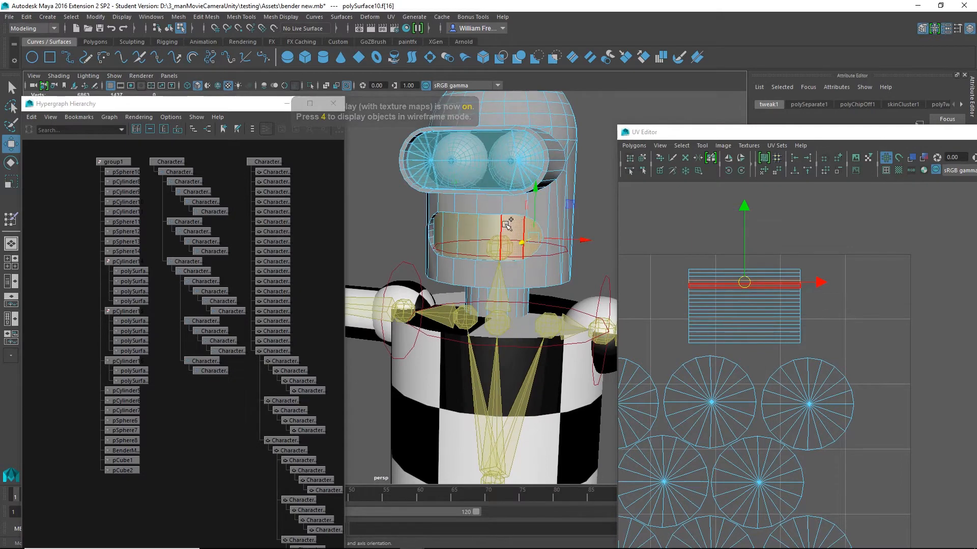
pyautogui.keyDown('shift'); pyautogui.click(508, 226); pyautogui.keyUp('shift')
pyautogui.keyDown('shift'); pyautogui.click(488, 224); pyautogui.keyUp('shift')
pyautogui.keyDown('shift'); pyautogui.click(454, 229); pyautogui.keyUp('shift')
pyautogui.keyDown('shift'); pyautogui.click(444, 229); pyautogui.keyUp('shift')
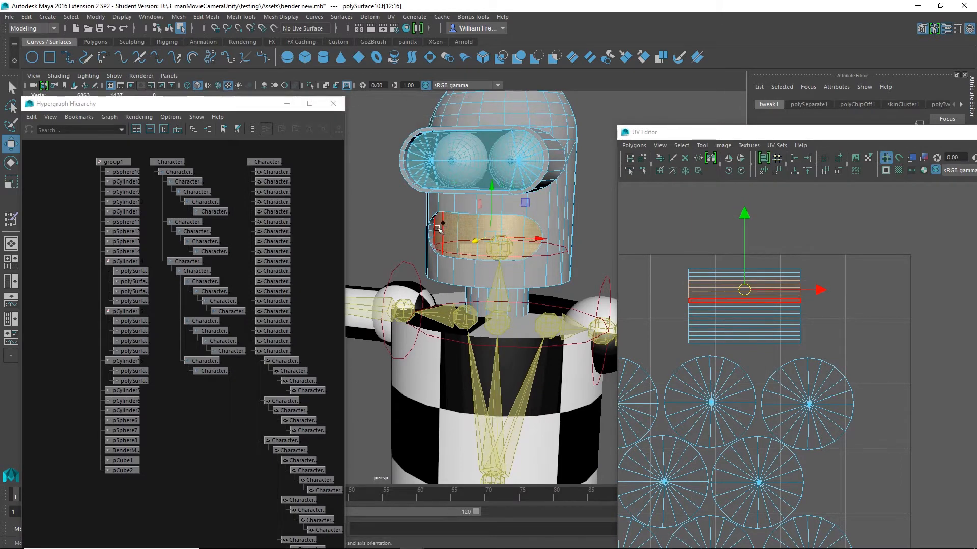
pyautogui.keyDown('shift'); pyautogui.click(436, 228); pyautogui.keyUp('shift')
# - Inspect the far end of the mouth opening closely and add the last visible cylinder face to the selection
pyautogui.keyDown('alt'); pyautogui.moveTo(436, 228); pyautogui.dragTo(495, 238); pyautogui.keyUp('alt')
pyautogui.keyDown('alt'); pyautogui.moveTo(389, 214); pyautogui.dragTo(549, 305, button='right'); pyautogui.keyUp('alt')
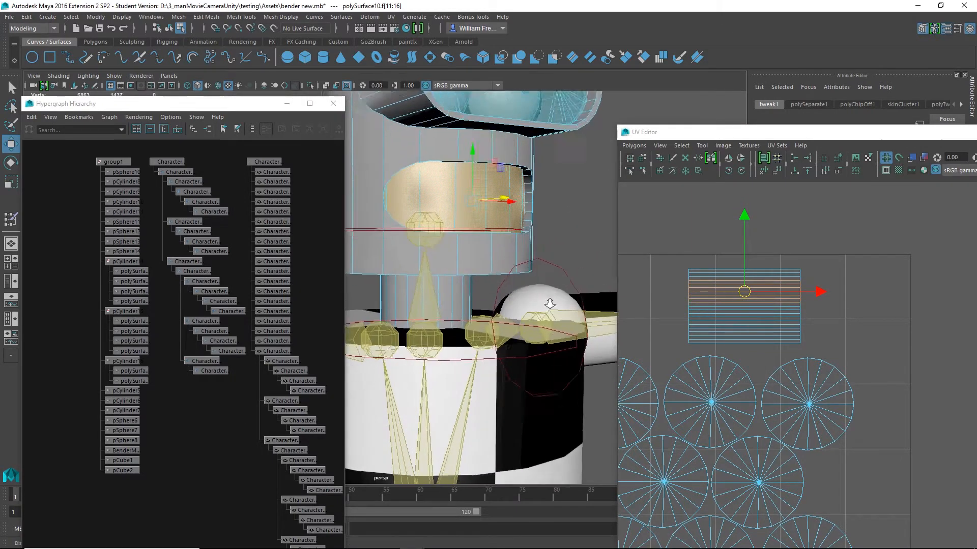
pyautogui.keyDown('alt'); pyautogui.moveTo(550, 305); pyautogui.dragTo(584, 400, button='middle'); pyautogui.keyUp('alt')
pyautogui.keyDown('alt'); pyautogui.moveTo(427, 275); pyautogui.dragTo(499, 322, button='right'); pyautogui.keyUp('alt')
pyautogui.keyDown('alt'); pyautogui.moveTo(499, 323); pyautogui.dragTo(483, 308); pyautogui.keyUp('alt')
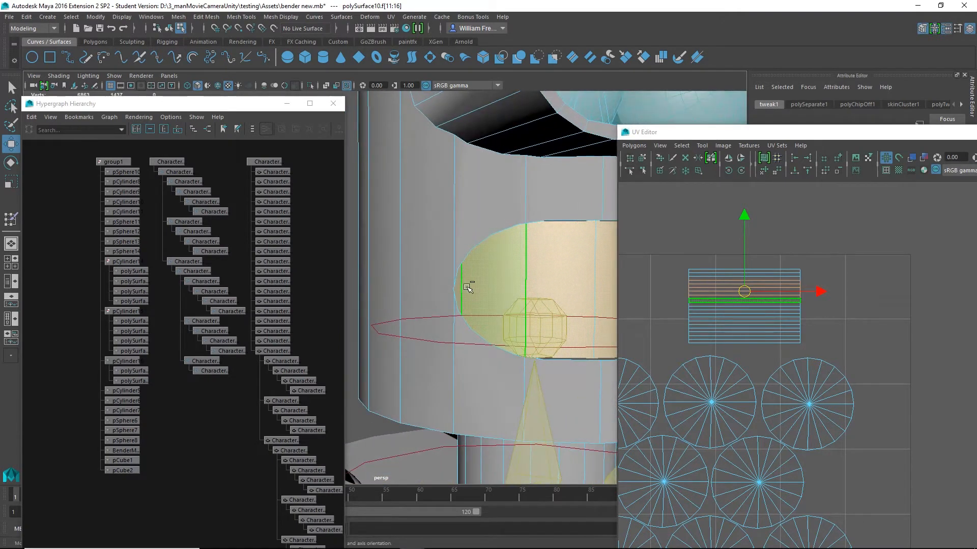
pyautogui.keyDown('shift'); pyautogui.click(459, 286); pyautogui.keyUp('shift')
# - Select the top two rows of the mouth cylinder's rectangular shell and delete those hidden faces
pyautogui.keyDown('alt'); pyautogui.moveTo(719, 331); pyautogui.dragTo(756, 320, button='right'); pyautogui.keyUp('alt')
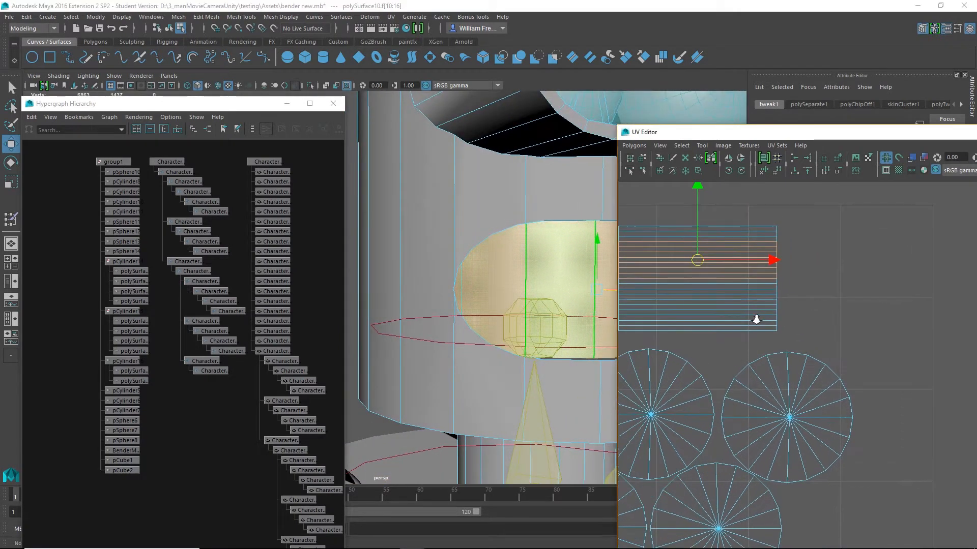
pyautogui.keyDown('alt'); pyautogui.moveTo(757, 286); pyautogui.dragTo(839, 323, button='middle'); pyautogui.keyUp('alt')
pyautogui.keyDown('alt'); pyautogui.moveTo(478, 306); pyautogui.dragTo(606, 280); pyautogui.keyUp('alt')
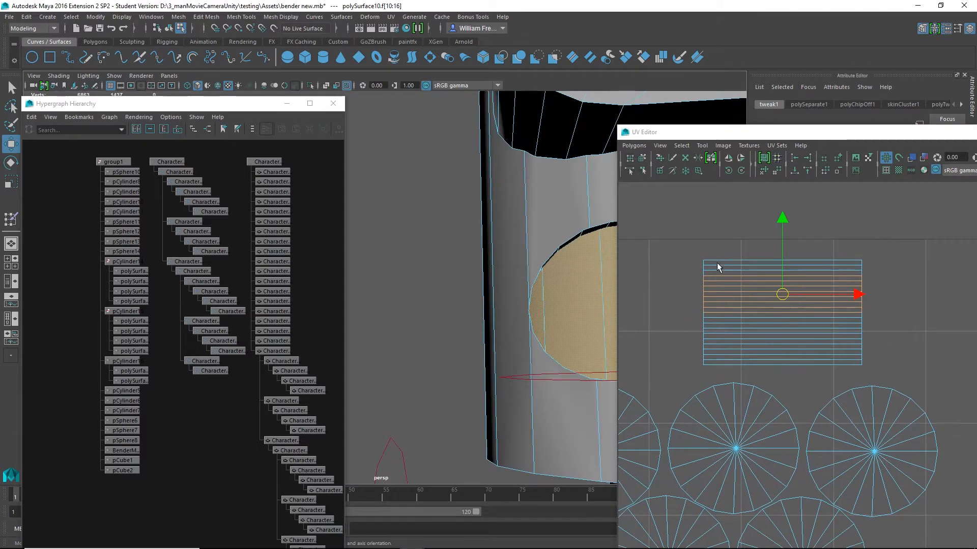
pyautogui.moveTo(686, 241); pyautogui.dragTo(856, 268)
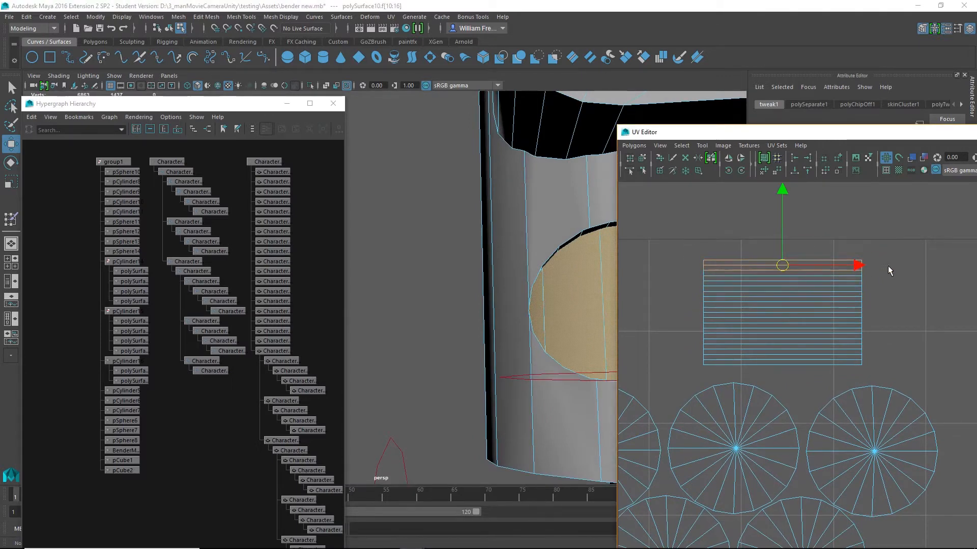
pyautogui.keyDown('alt'); pyautogui.moveTo(544, 301); pyautogui.dragTo(481, 288); pyautogui.keyUp('alt')
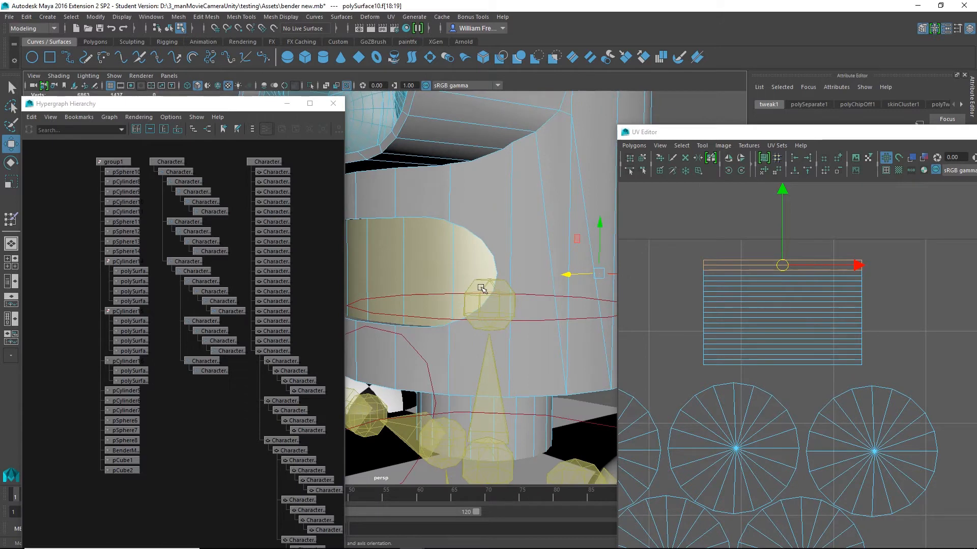
pyautogui.click(482, 289)
pyautogui.click(552, 298)
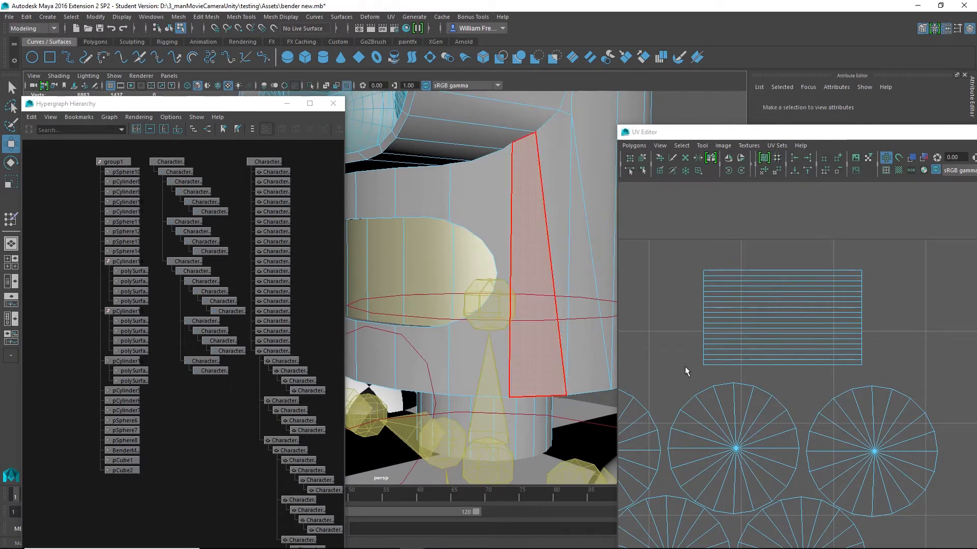
# - Select the lower eight rows of the mouth cylinder's shell and delete those hidden faces
pyautogui.moveTo(680, 376); pyautogui.dragTo(829, 339)
pyautogui.moveTo(887, 325); pyautogui.dragTo(887, 323)
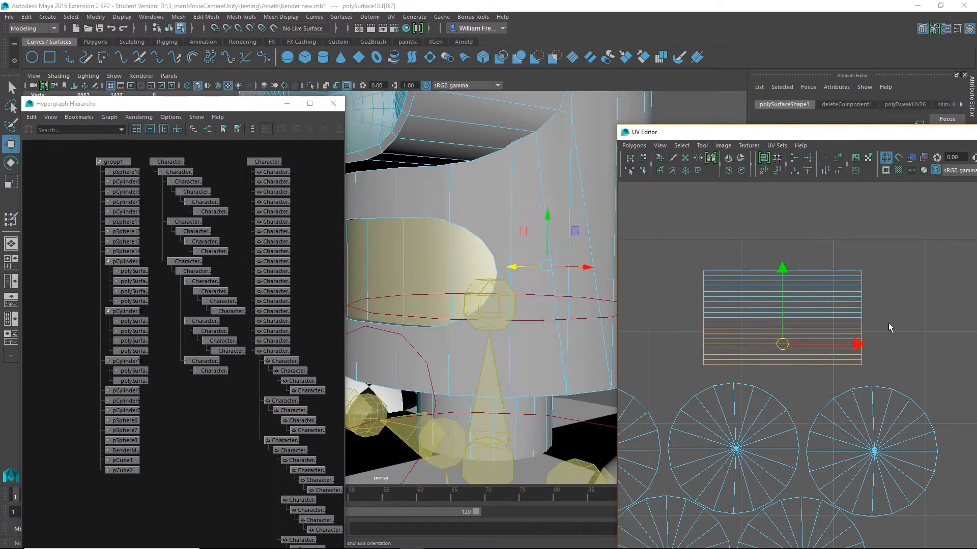
pyautogui.press('Delete')
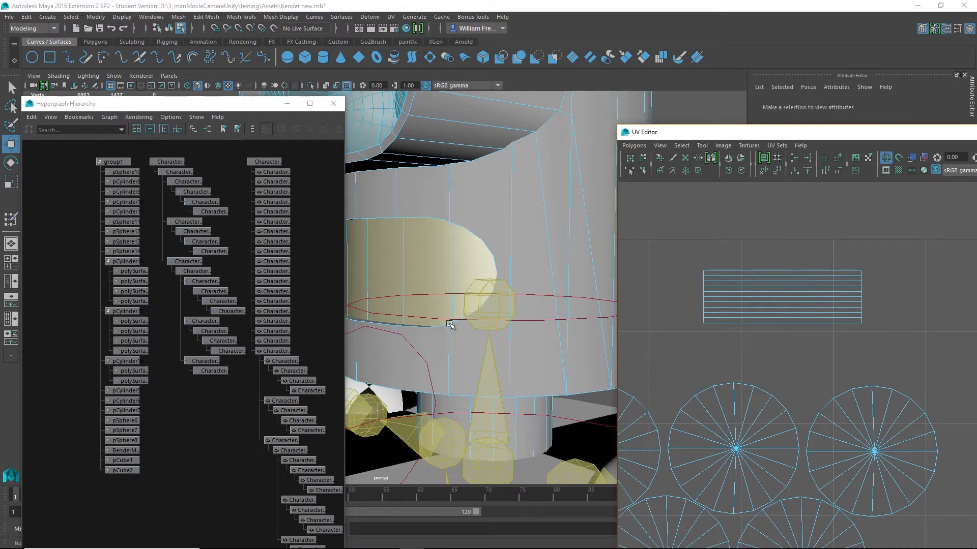
# - Select the bottom two remaining rows of the mouth cylinder's shell, check their location in wireframe, and delete them
pyautogui.keyDown('alt'); pyautogui.moveTo(449, 324); pyautogui.dragTo(471, 301); pyautogui.keyUp('alt')
pyautogui.keyDown('alt'); pyautogui.moveTo(471, 301); pyautogui.dragTo(517, 294, button='middle'); pyautogui.keyUp('alt')
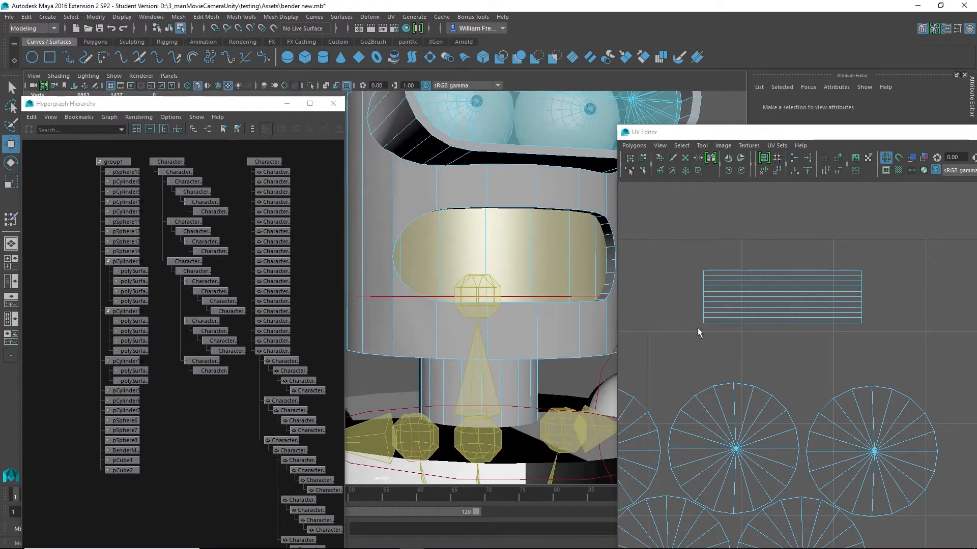
pyautogui.moveTo(698, 328); pyautogui.dragTo(874, 319)
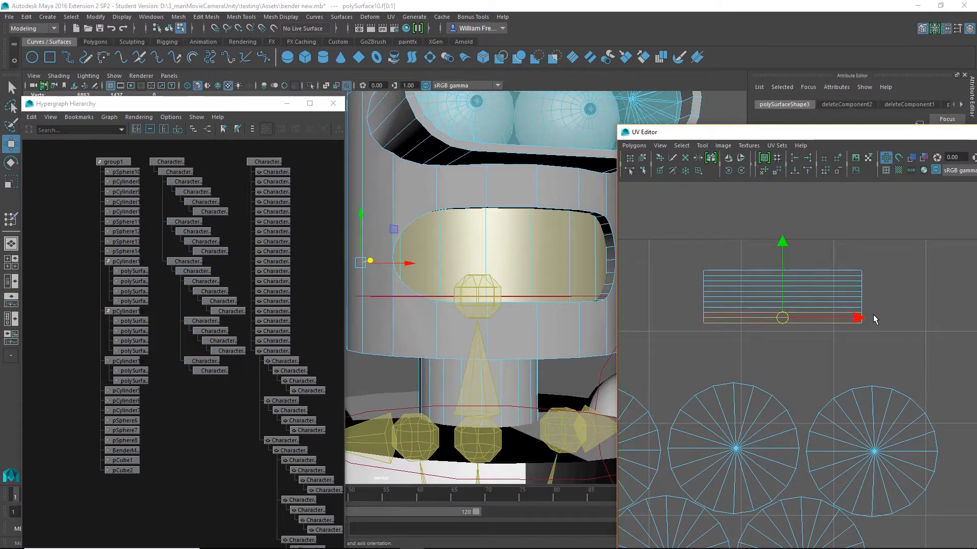
pyautogui.press('4')
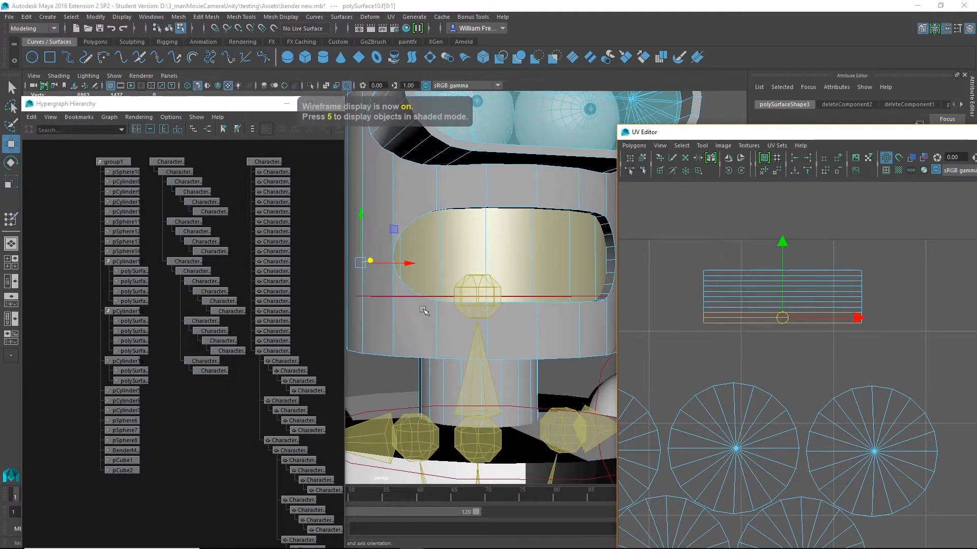
pyautogui.keyDown('alt'); pyautogui.moveTo(423, 308); pyautogui.dragTo(576, 314); pyautogui.keyUp('alt')
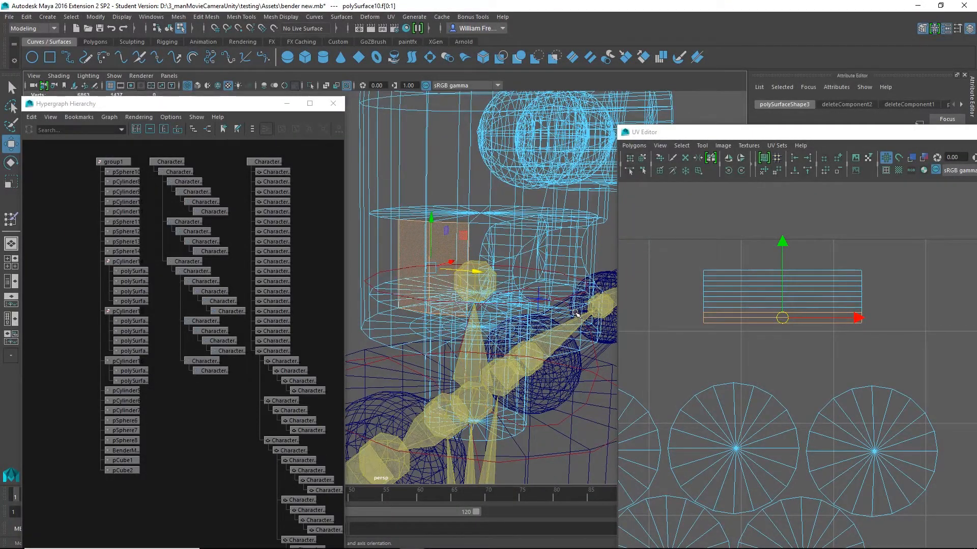
pyautogui.click(576, 313)
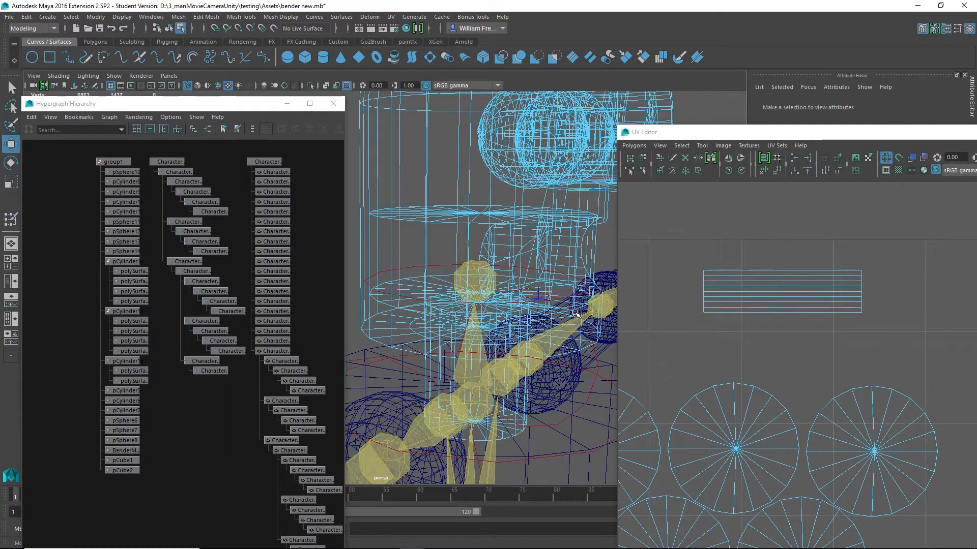
# - Select the whole middle disc shell in the upper row, matching the horizontal cap between eyes and mouth, and delete its faces
pyautogui.scroll(-5, 722, 325)
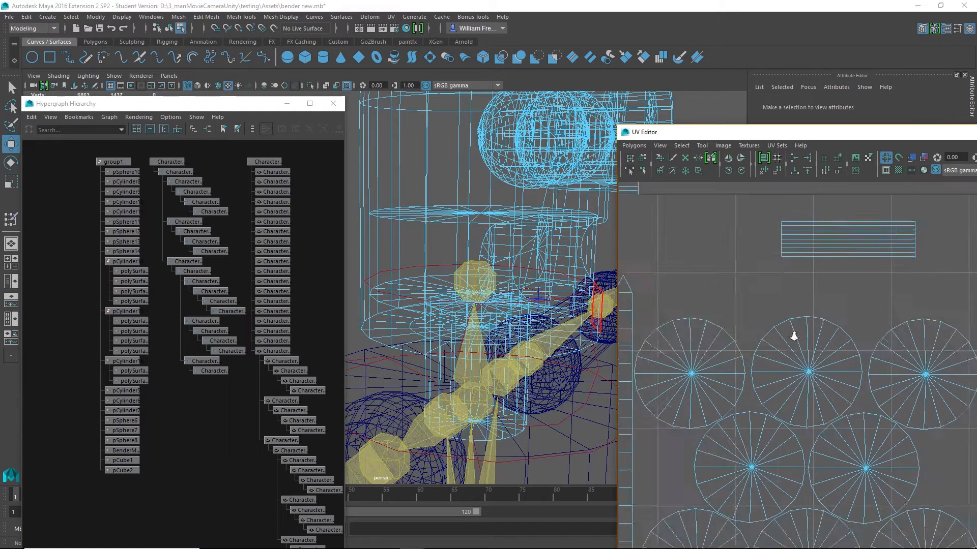
pyautogui.keyDown('alt'); pyautogui.moveTo(374, 253); pyautogui.dragTo(437, 224); pyautogui.keyUp('alt')
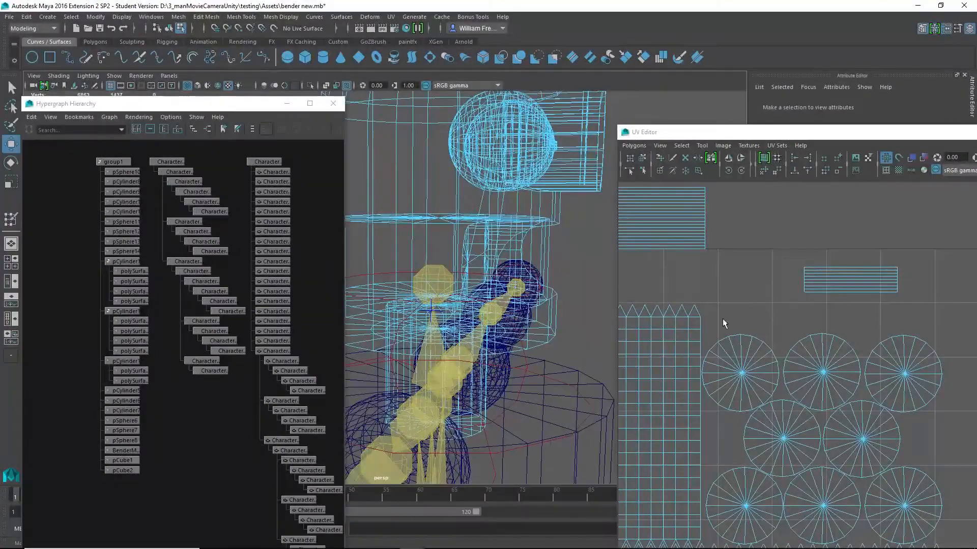
pyautogui.moveTo(723, 322); pyautogui.dragTo(763, 372)
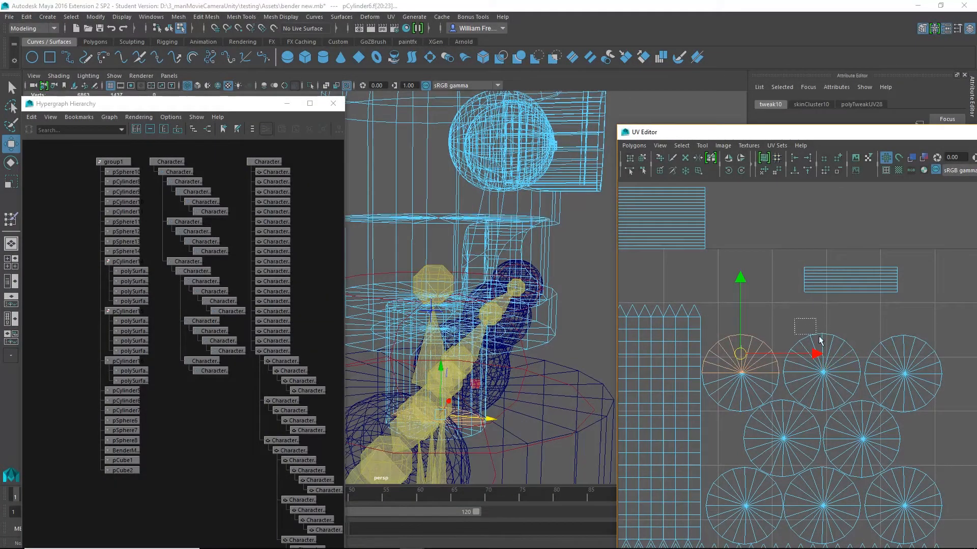
pyautogui.moveTo(819, 336); pyautogui.dragTo(821, 338)
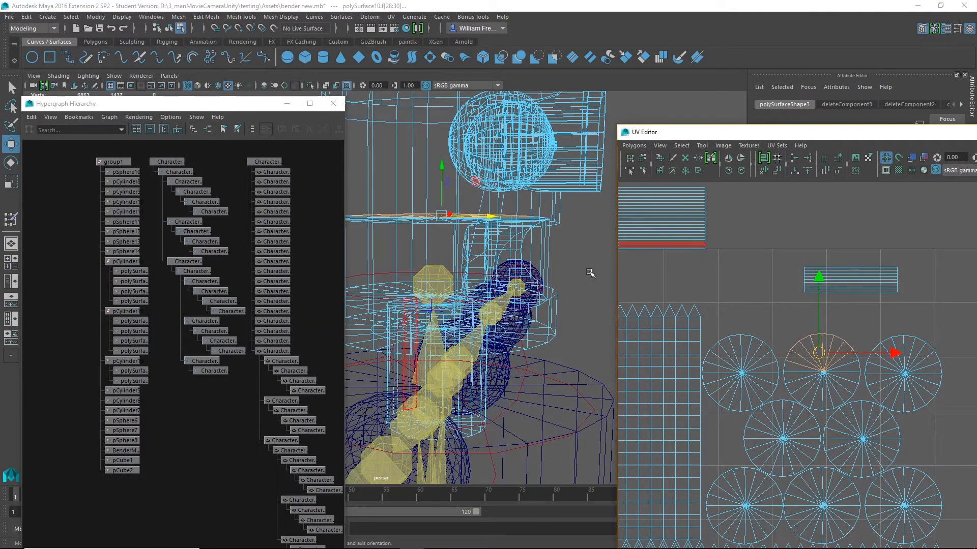
pyautogui.keyDown('alt'); pyautogui.moveTo(588, 271); pyautogui.dragTo(518, 311); pyautogui.keyUp('alt')
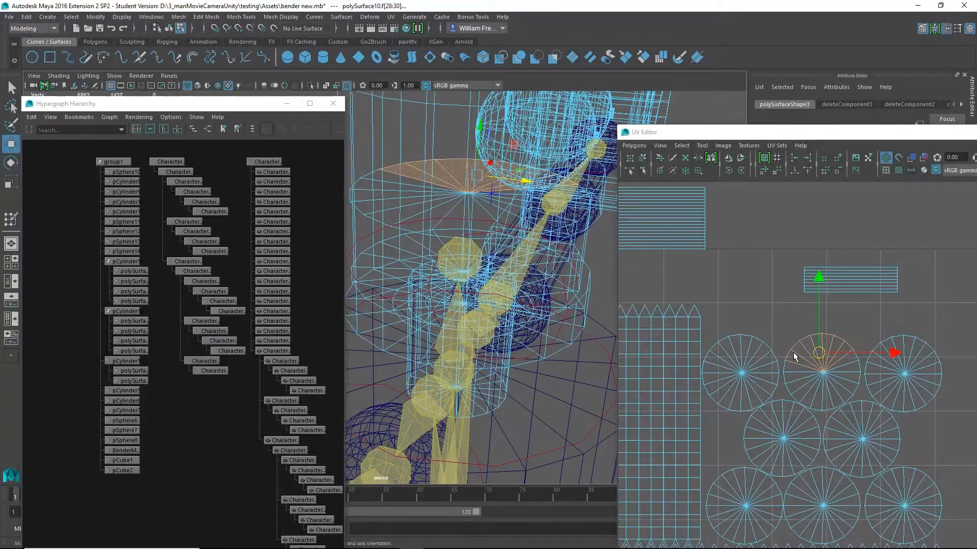
pyautogui.moveTo(789, 316); pyautogui.dragTo(853, 394)
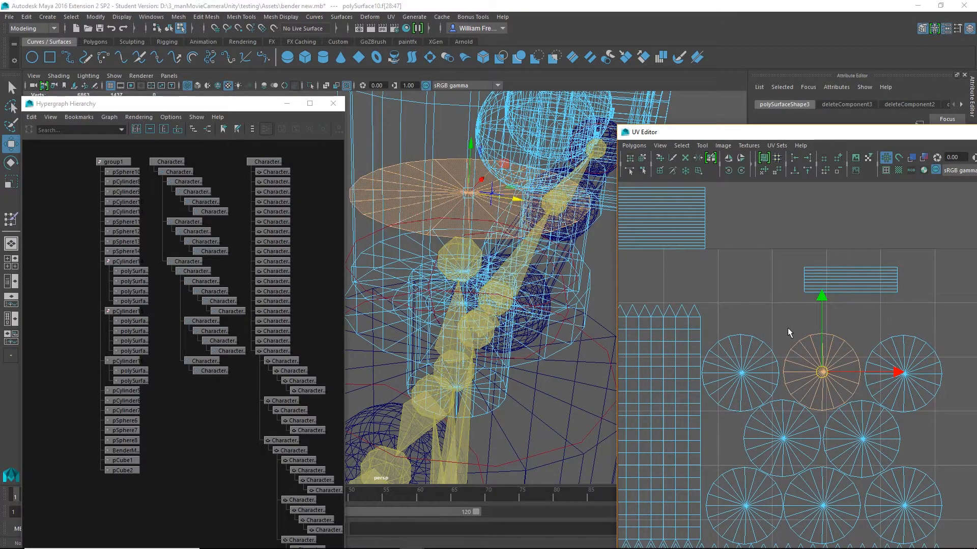
pyautogui.press('Delete')
# - Select several remaining disc shells one after another to examine which parts of the head, mouth and neck they cover
pyautogui.moveTo(520, 261)
pyautogui.keyDown('alt'); pyautogui.mouseDown()
pyautogui.moveTo(501, 243)
pyautogui.moveTo(509, 274)
pyautogui.mouseUp(); pyautogui.keyUp('alt')
pyautogui.keyDown('alt'); pyautogui.moveTo(510, 273); pyautogui.dragTo(528, 281, button='middle'); pyautogui.keyUp('alt')
pyautogui.keyDown('alt'); pyautogui.moveTo(528, 282); pyautogui.dragTo(558, 222); pyautogui.keyUp('alt')
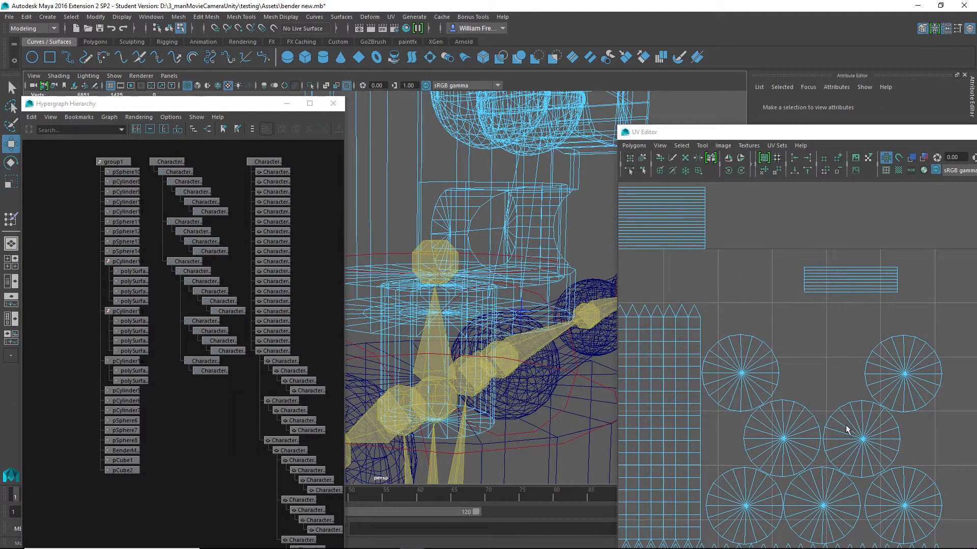
pyautogui.keyDown('alt'); pyautogui.moveTo(845, 425); pyautogui.dragTo(841, 308, button='middle'); pyautogui.keyUp('alt')
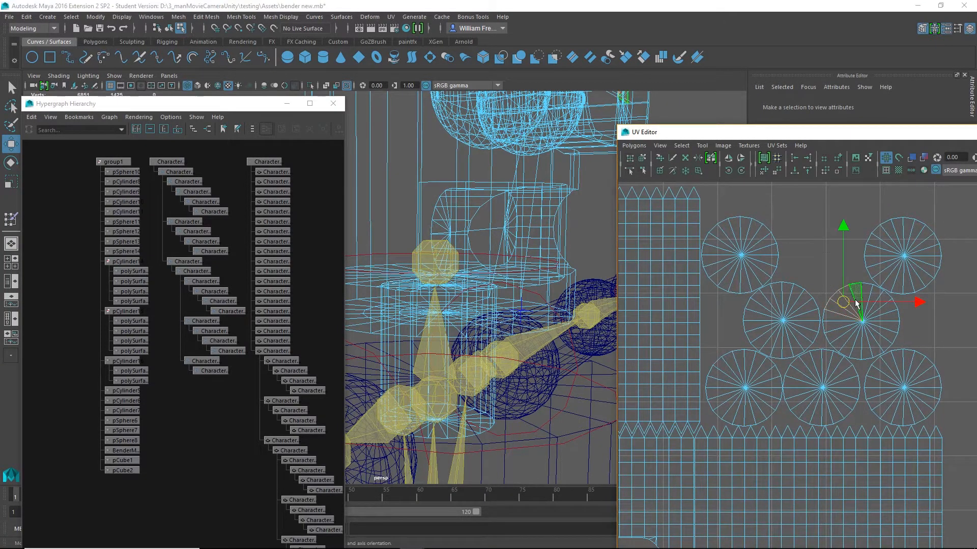
pyautogui.keyDown('alt'); pyautogui.moveTo(573, 241); pyautogui.dragTo(534, 243, button='right'); pyautogui.keyUp('alt')
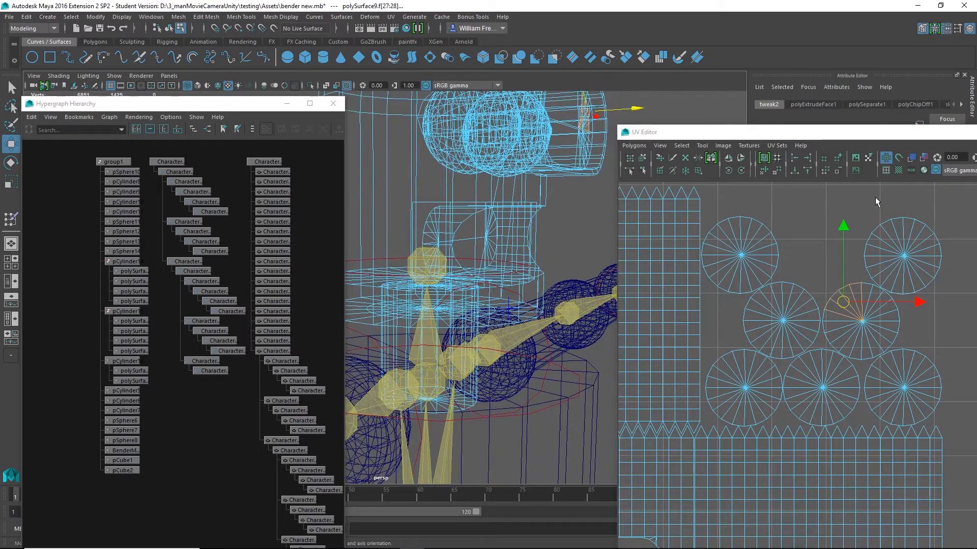
pyautogui.moveTo(875, 202); pyautogui.dragTo(944, 255)
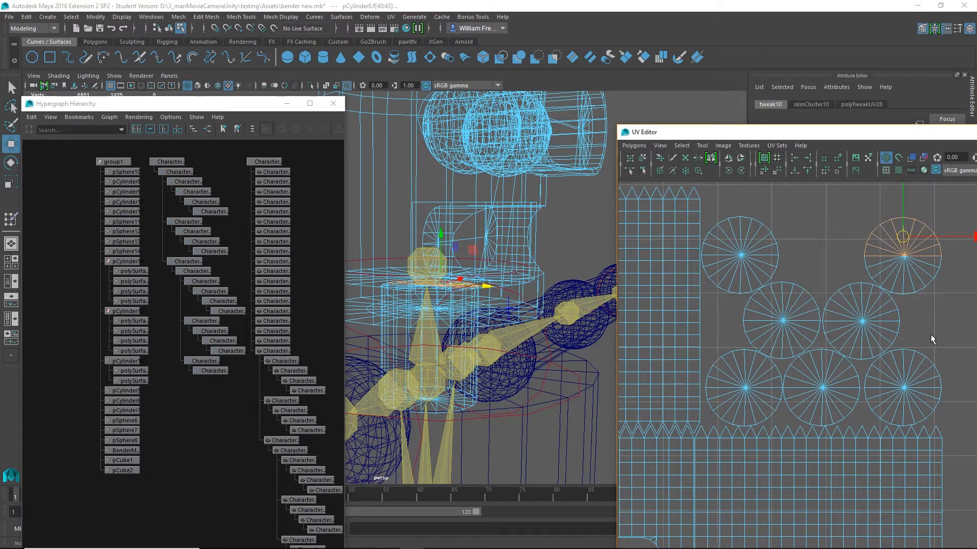
pyautogui.click(924, 441)
pyautogui.moveTo(894, 393); pyautogui.dragTo(901, 392)
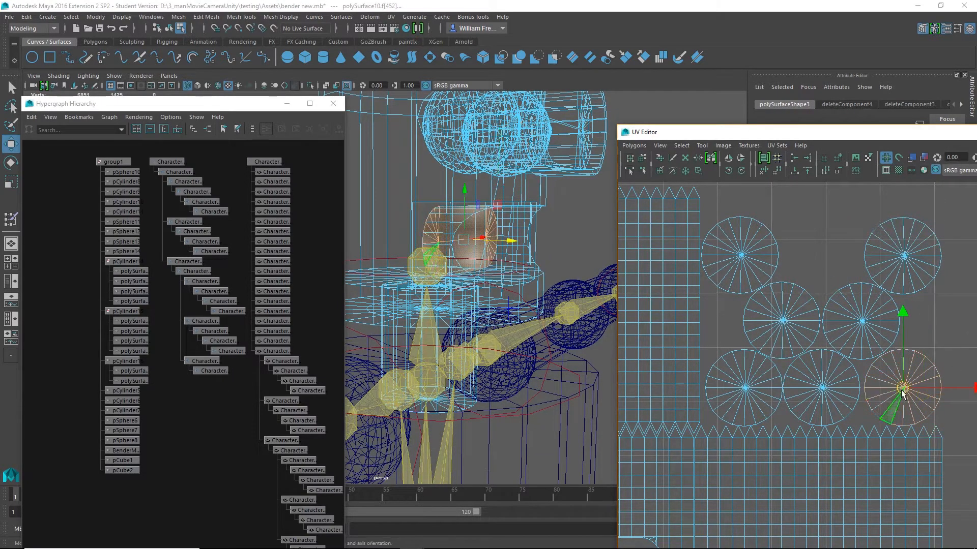
pyautogui.keyDown('alt'); pyautogui.moveTo(427, 249); pyautogui.dragTo(420, 284); pyautogui.keyUp('alt')
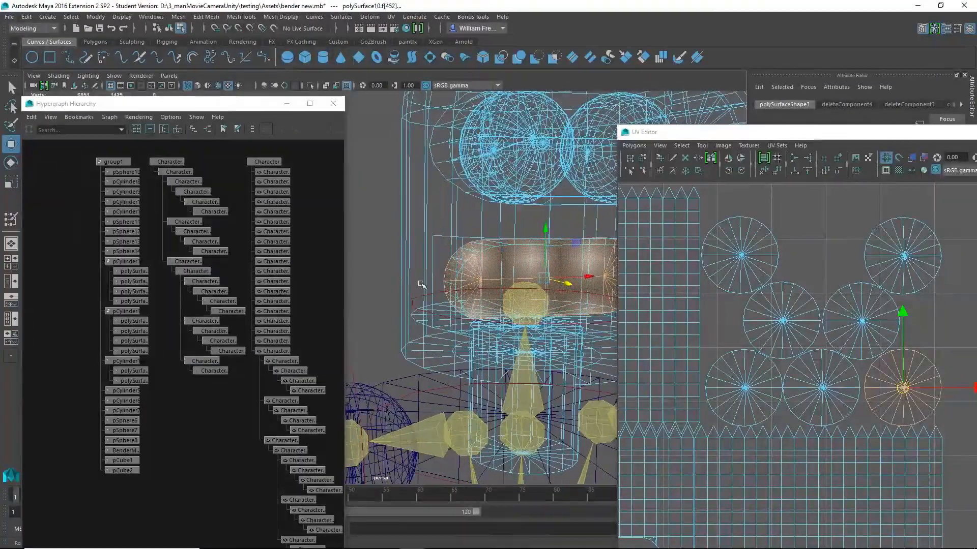
# - Check the other discs in the bottom row and delete the first one, the hidden horizontal cap inside the head near the mouth
pyautogui.keyDown('alt'); pyautogui.moveTo(846, 325); pyautogui.dragTo(855, 290, button='middle'); pyautogui.keyUp('alt')
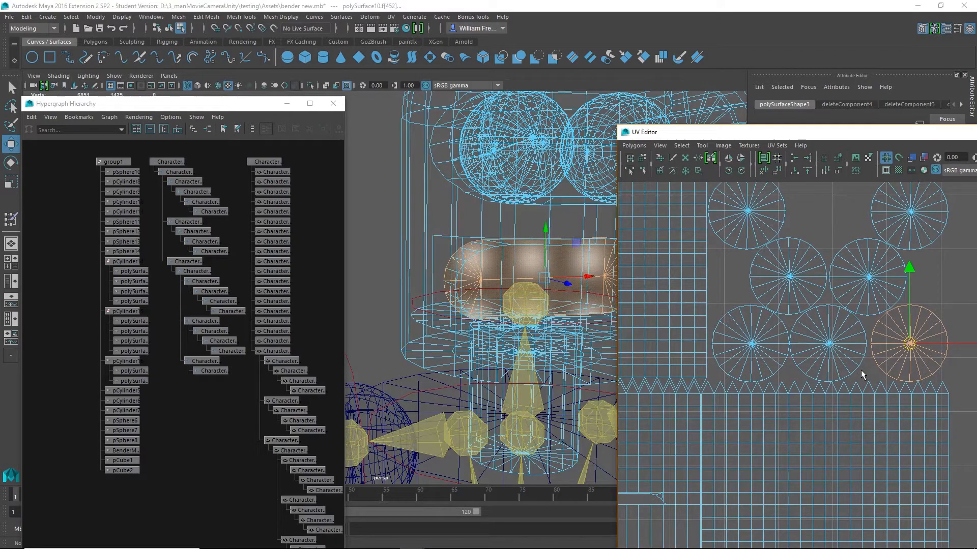
pyautogui.moveTo(858, 369); pyautogui.dragTo(825, 333)
pyautogui.keyDown('alt'); pyautogui.moveTo(554, 307); pyautogui.dragTo(524, 298); pyautogui.keyUp('alt')
pyautogui.moveTo(722, 307); pyautogui.dragTo(730, 336)
pyautogui.keyDown('alt'); pyautogui.moveTo(503, 316); pyautogui.dragTo(467, 259); pyautogui.keyUp('alt')
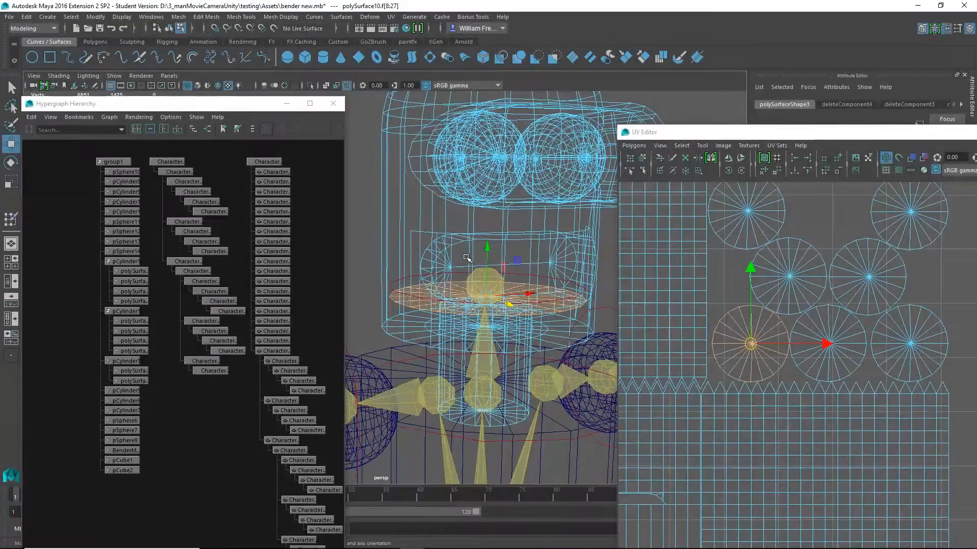
pyautogui.click(467, 258)
# - Select the UVs of the head mesh's small striped rectangular shell and rescale it to be narrower and much taller
pyautogui.keyDown('alt'); pyautogui.moveTo(866, 300); pyautogui.dragTo(753, 253, button='right'); pyautogui.keyUp('alt')
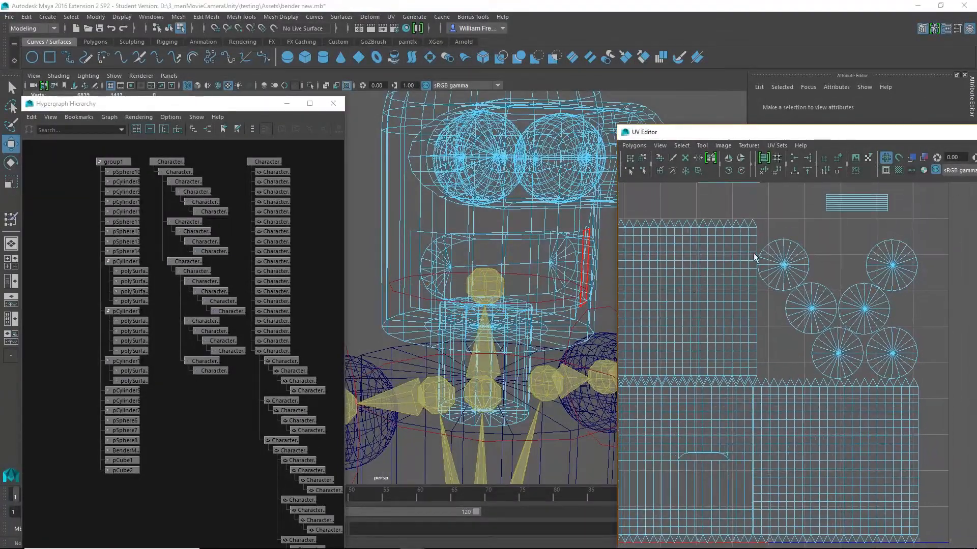
pyautogui.keyDown('alt'); pyautogui.moveTo(752, 230); pyautogui.dragTo(868, 202, button='middle'); pyautogui.keyUp('alt')
pyautogui.keyDown('alt'); pyautogui.moveTo(741, 310); pyautogui.dragTo(674, 309, button='right'); pyautogui.keyUp('alt')
pyautogui.click(508, 288)
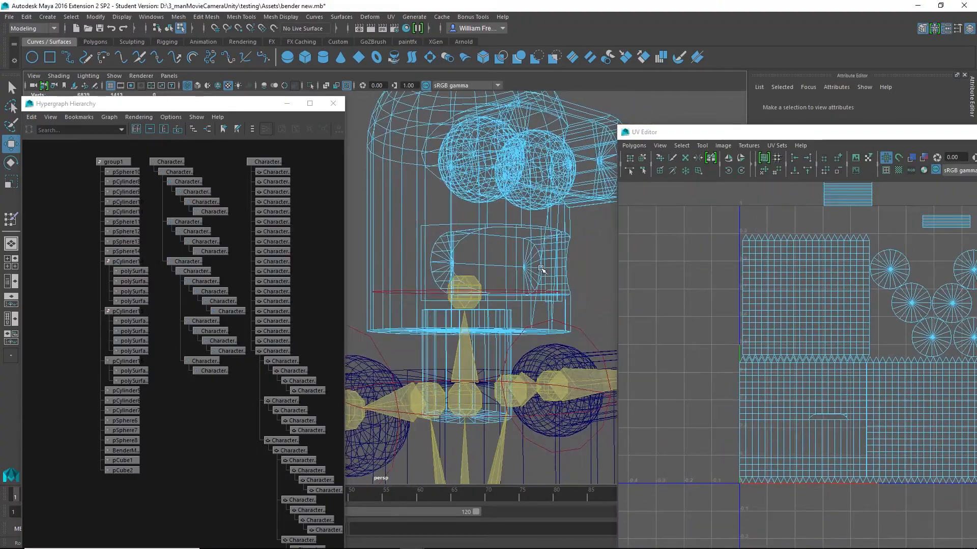
pyautogui.keyDown('alt'); pyautogui.moveTo(490, 276); pyautogui.dragTo(557, 311); pyautogui.keyUp('alt')
pyautogui.keyDown('alt'); pyautogui.moveTo(473, 304); pyautogui.dragTo(366, 248); pyautogui.keyUp('alt')
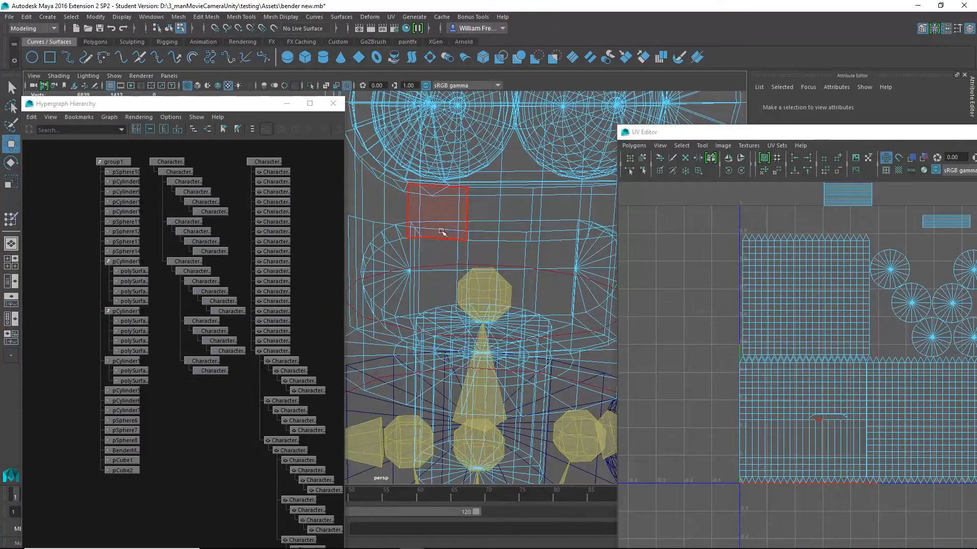
pyautogui.moveTo(437, 223); pyautogui.dragTo(522, 214, button='right')
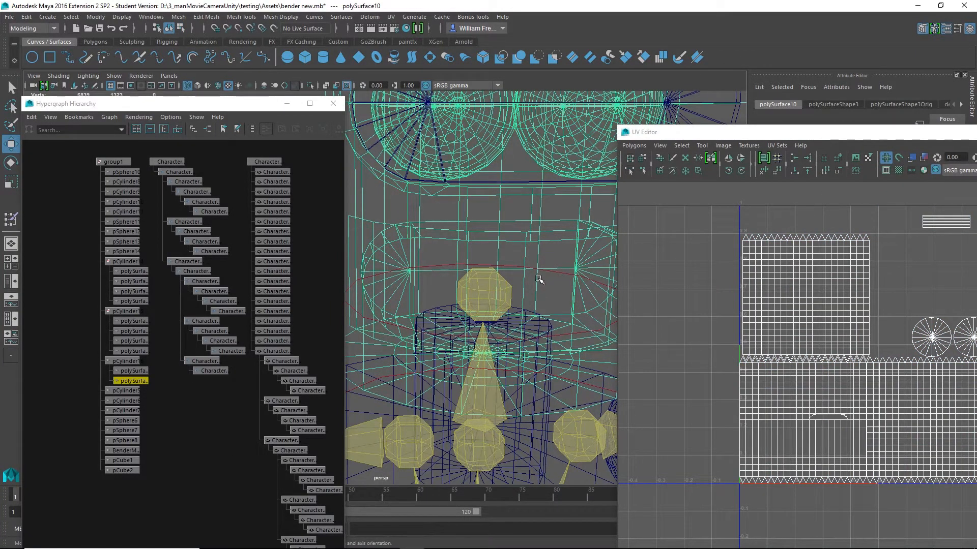
pyautogui.moveTo(910, 229)
pyautogui.mouseDown(button='right')
pyautogui.moveTo(961, 235)
pyautogui.moveTo(923, 240)
pyautogui.mouseUp(button='right')
pyautogui.keyDown('alt'); pyautogui.moveTo(922, 239); pyautogui.dragTo(725, 299, button='middle'); pyautogui.keyUp('alt')
pyautogui.moveTo(744, 294); pyautogui.dragTo(781, 322)
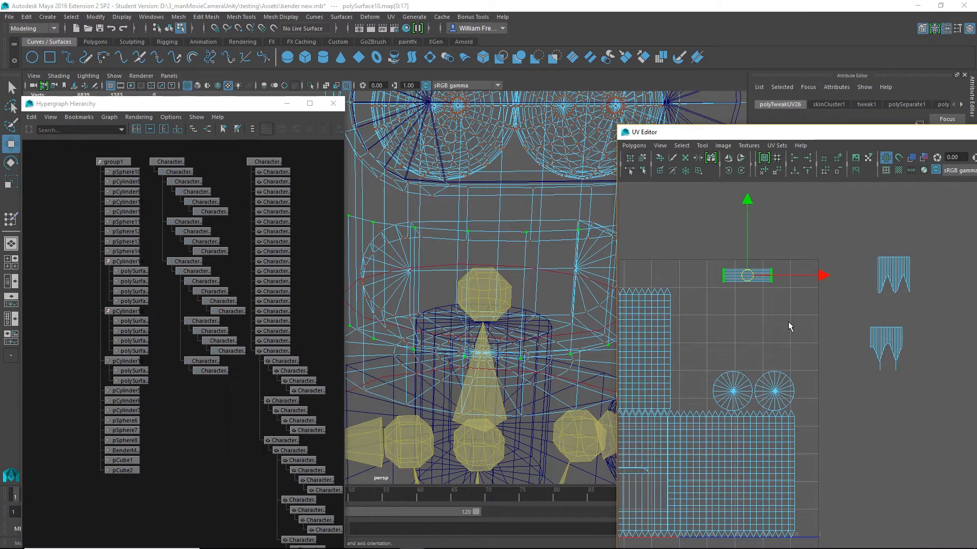
pyautogui.press('r')
pyautogui.moveTo(821, 275); pyautogui.dragTo(770, 273)
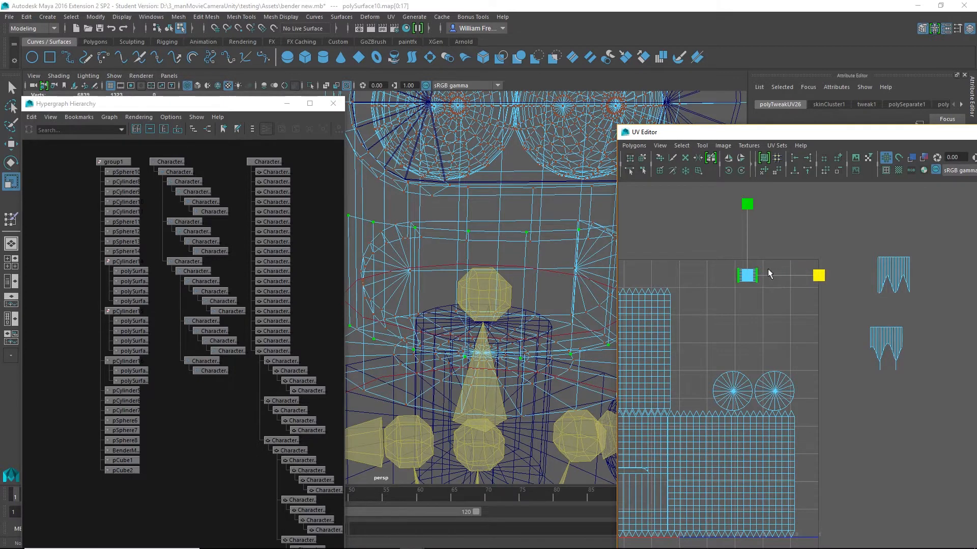
pyautogui.moveTo(747, 204); pyautogui.dragTo(747, 120)
pyautogui.moveTo(747, 206); pyautogui.dragTo(752, 182)
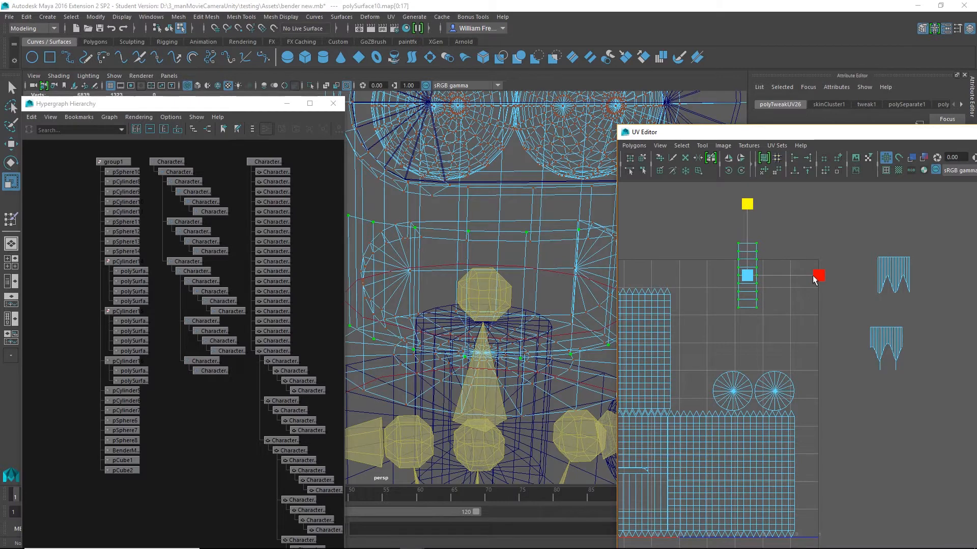
# - Rotate the small striped shell a quarter turn so it lies horizontally and move it to the upper corner of the UV tile
pyautogui.press('e')
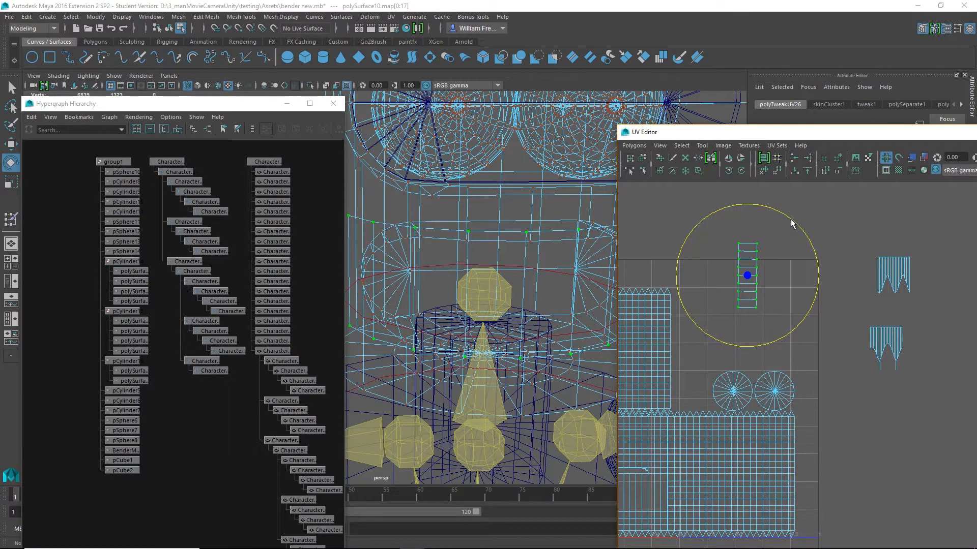
pyautogui.moveTo(790, 219); pyautogui.dragTo(895, 401)
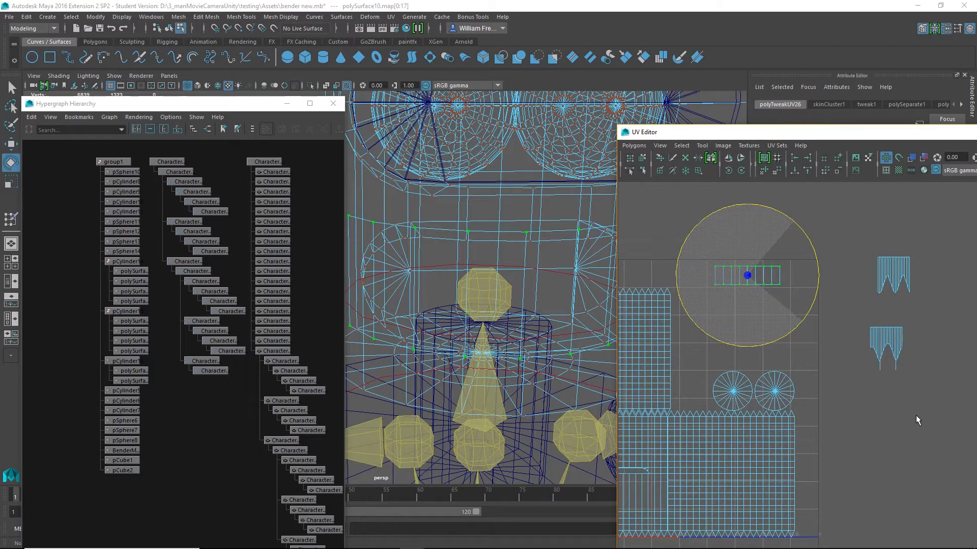
pyautogui.moveTo(916, 415); pyautogui.dragTo(915, 415)
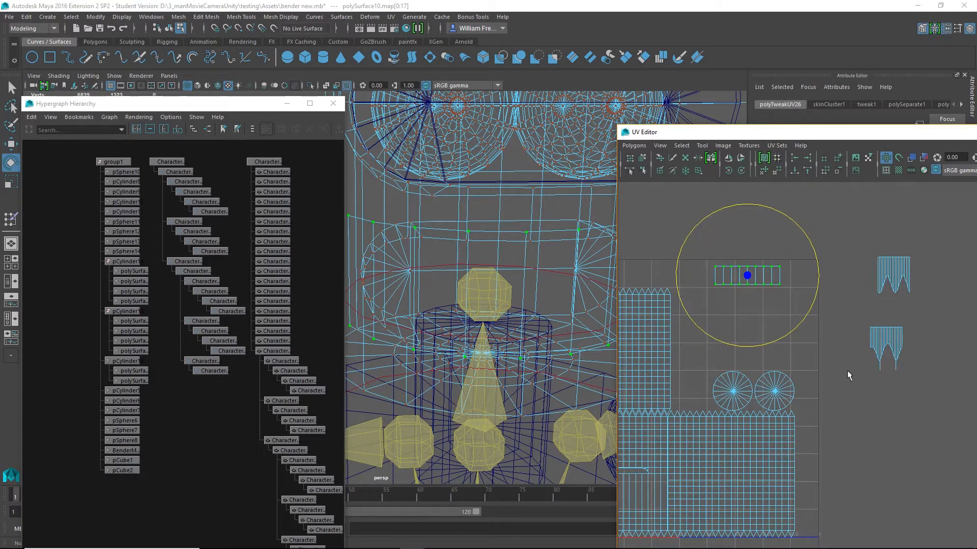
pyautogui.press('w')
pyautogui.moveTo(746, 275); pyautogui.dragTo(777, 277)
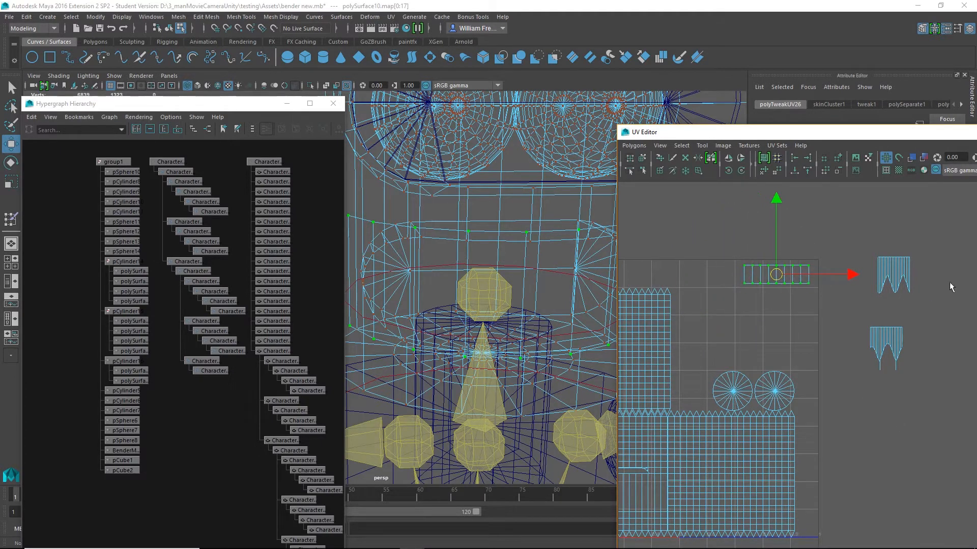
# - Select the jagged UV shells beside the tile, then only the upper one, and examine its place on the textured head
pyautogui.moveTo(953, 224); pyautogui.dragTo(863, 397)
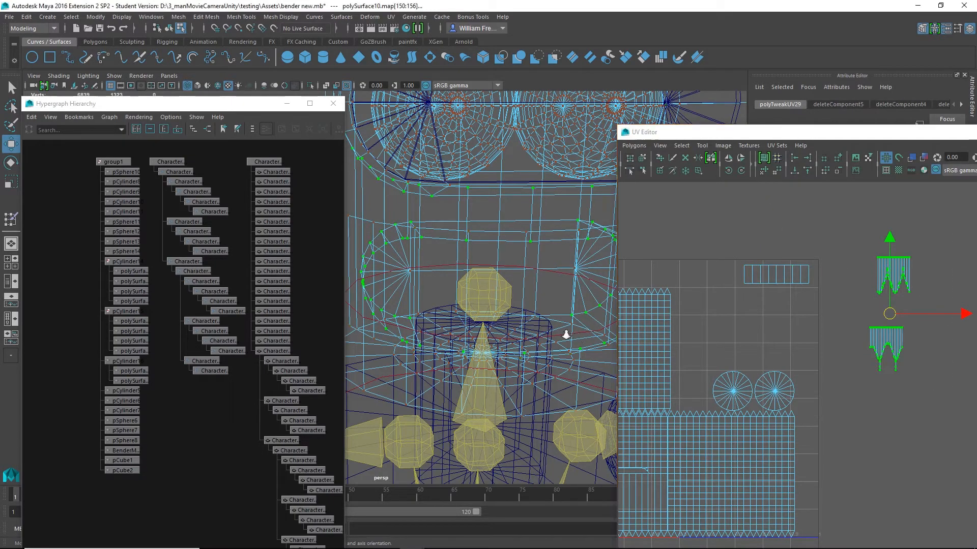
pyautogui.keyDown('alt'); pyautogui.moveTo(566, 334); pyautogui.dragTo(513, 326); pyautogui.keyUp('alt')
pyautogui.click(938, 360)
pyautogui.moveTo(933, 246); pyautogui.dragTo(862, 306)
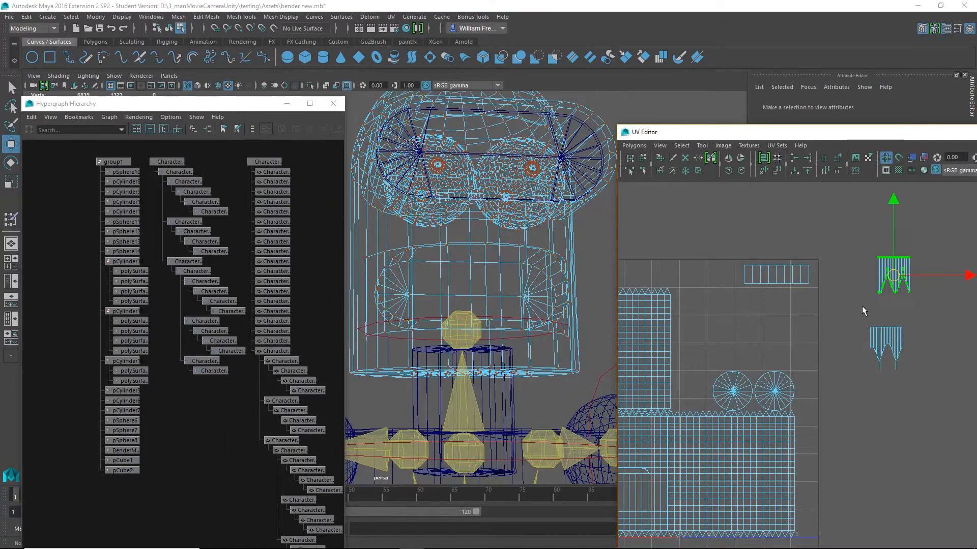
pyautogui.moveTo(451, 274)
pyautogui.keyDown('alt'); pyautogui.mouseDown()
pyautogui.moveTo(476, 306)
pyautogui.moveTo(450, 295)
pyautogui.moveTo(448, 313)
pyautogui.moveTo(450, 297)
pyautogui.mouseUp(); pyautogui.keyUp('alt')
pyautogui.press('6')
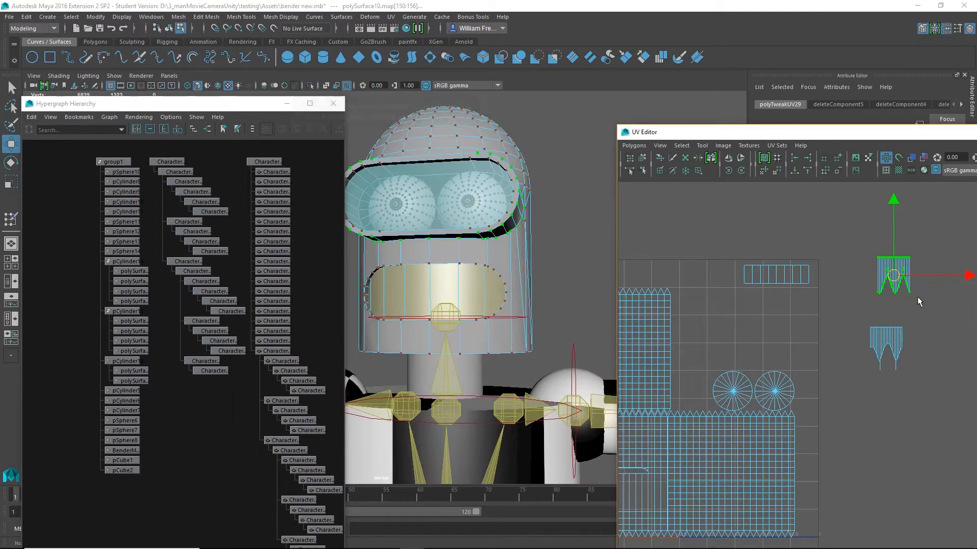
# - Stretch the eye visor's jagged UV shell horizontally and inspect the visor on the head
pyautogui.keyDown('alt'); pyautogui.moveTo(918, 297); pyautogui.dragTo(902, 348, button='middle'); pyautogui.keyUp('alt')
pyautogui.keyDown('alt'); pyautogui.moveTo(902, 348); pyautogui.dragTo(868, 344, button='right'); pyautogui.keyUp('alt')
pyautogui.keyDown('alt'); pyautogui.moveTo(905, 383); pyautogui.dragTo(773, 374, button='middle'); pyautogui.keyUp('alt')
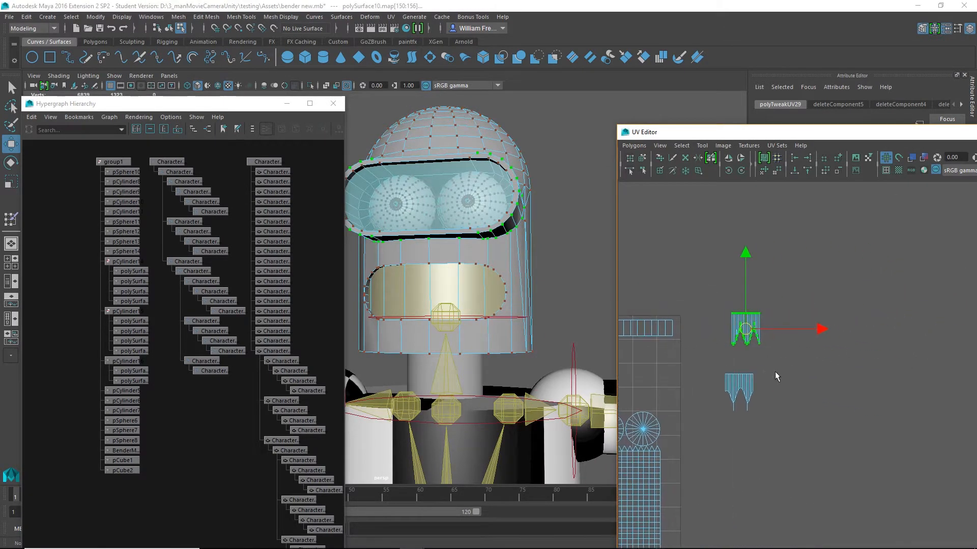
pyautogui.press('r')
pyautogui.moveTo(824, 331); pyautogui.dragTo(975, 337)
pyautogui.keyDown('alt'); pyautogui.moveTo(548, 319); pyautogui.dragTo(484, 287); pyautogui.keyUp('alt')
pyautogui.keyDown('alt'); pyautogui.moveTo(495, 279); pyautogui.dragTo(551, 304, button='middle'); pyautogui.keyUp('alt')
pyautogui.moveTo(552, 305)
pyautogui.keyDown('alt'); pyautogui.mouseDown()
pyautogui.moveTo(528, 301)
pyautogui.moveTo(559, 308)
pyautogui.mouseUp(); pyautogui.keyUp('alt')
pyautogui.keyDown('alt'); pyautogui.moveTo(559, 308); pyautogui.dragTo(517, 317, button='right'); pyautogui.keyUp('alt')
pyautogui.keyDown('alt'); pyautogui.moveTo(517, 316); pyautogui.dragTo(539, 295); pyautogui.keyUp('alt')
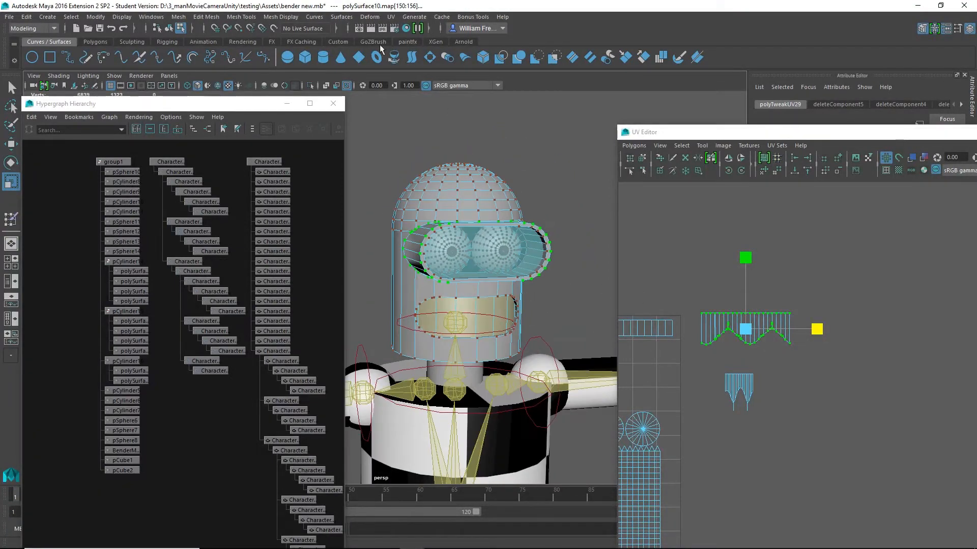
# - Select all faces of the eye visor's jagged shell and apply a Cylindrical UV projection to them
pyautogui.moveTo(719, 324); pyautogui.dragTo(721, 352, button='right')
pyautogui.moveTo(689, 286); pyautogui.dragTo(824, 355)
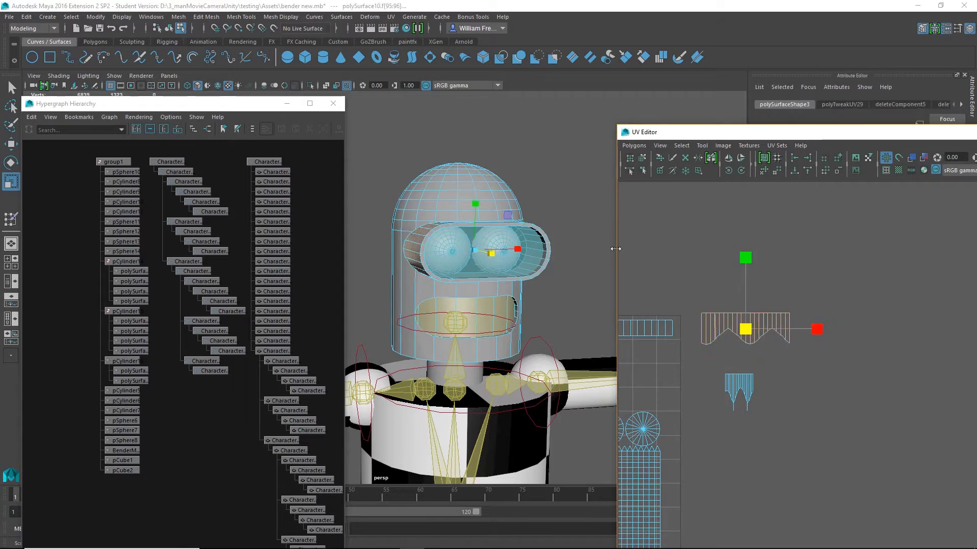
pyautogui.keyDown('alt'); pyautogui.moveTo(475, 284); pyautogui.dragTo(447, 287); pyautogui.keyUp('alt')
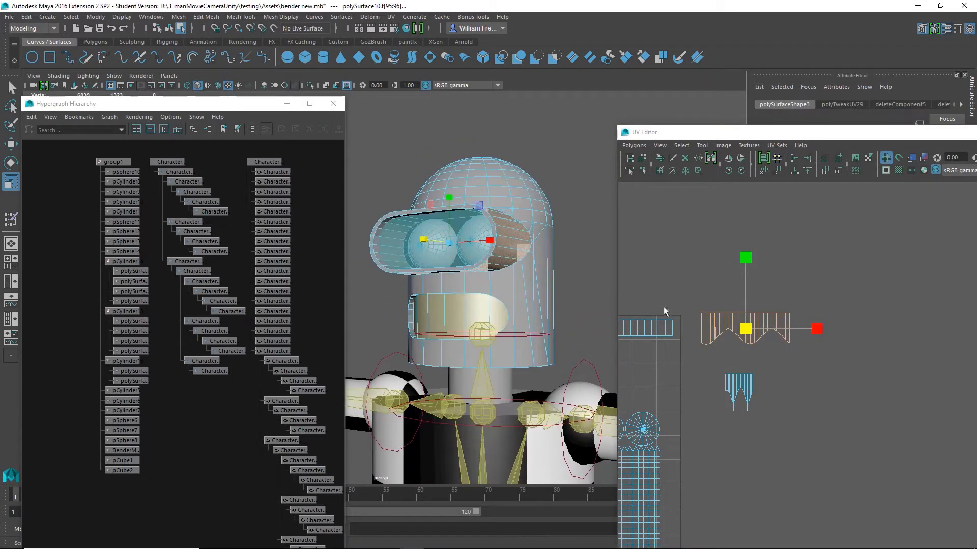
pyautogui.moveTo(708, 366); pyautogui.dragTo(707, 366)
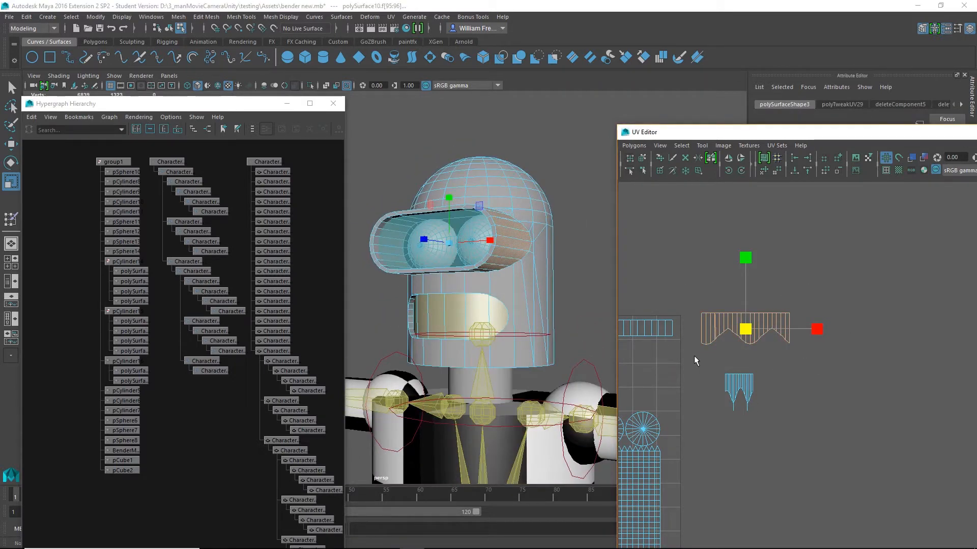
pyautogui.click(391, 17)
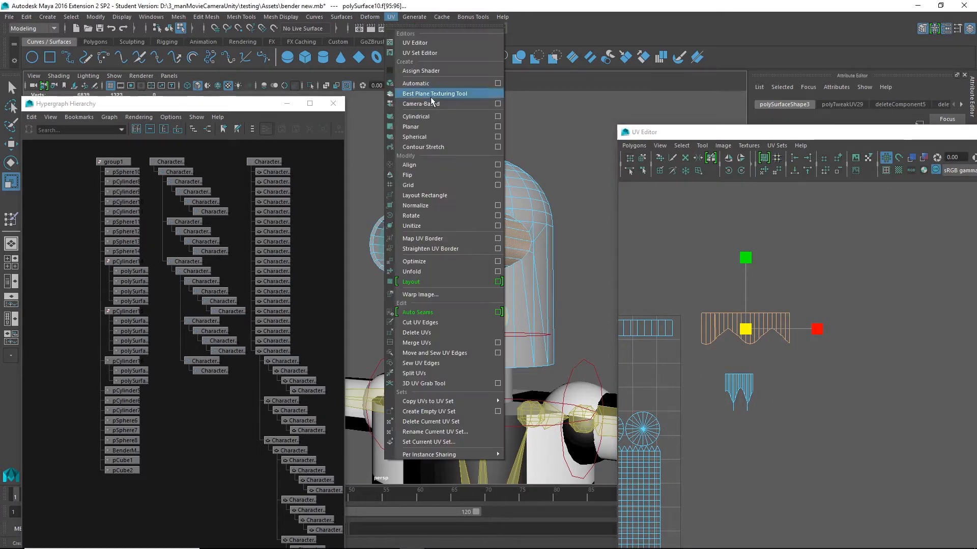
pyautogui.click(416, 116)
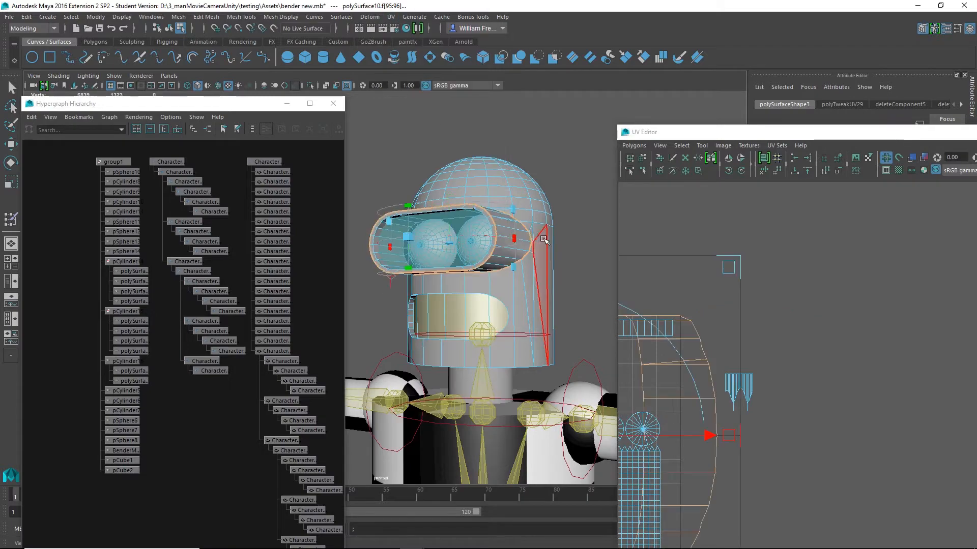
# - Extend the cylindrical projection's sweep around the whole eye visor and check it from several sides of the head
pyautogui.keyDown('alt'); pyautogui.moveTo(554, 250); pyautogui.dragTo(467, 183); pyautogui.keyUp('alt')
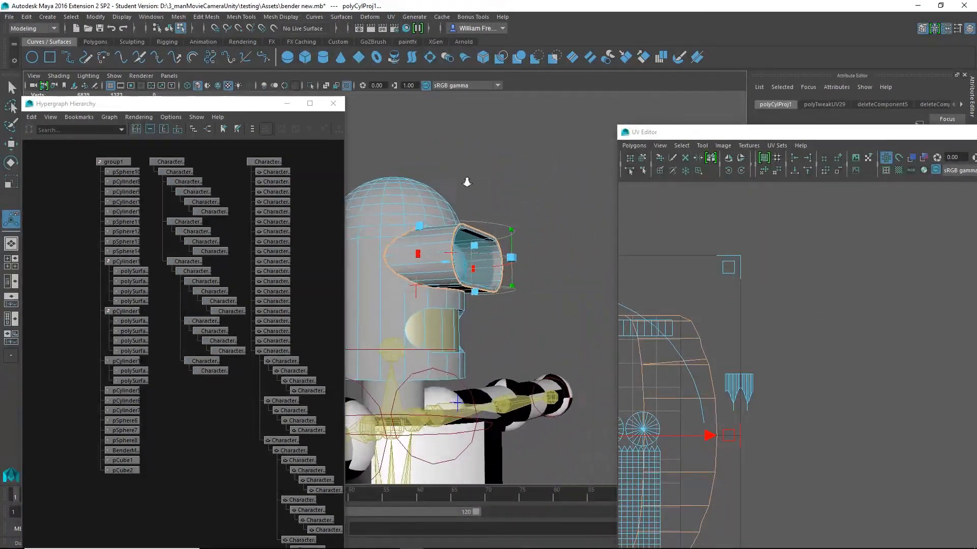
pyautogui.keyDown('alt'); pyautogui.moveTo(466, 183); pyautogui.dragTo(435, 290, button='right'); pyautogui.keyUp('alt')
pyautogui.moveTo(438, 232); pyautogui.dragTo(327, 287)
pyautogui.keyDown('alt'); pyautogui.moveTo(397, 319); pyautogui.dragTo(407, 272); pyautogui.keyUp('alt')
pyautogui.keyDown('alt'); pyautogui.moveTo(576, 298); pyautogui.dragTo(481, 294); pyautogui.keyUp('alt')
pyautogui.keyDown('alt'); pyautogui.moveTo(487, 269); pyautogui.dragTo(541, 312, button='right'); pyautogui.keyUp('alt')
pyautogui.keyDown('alt'); pyautogui.moveTo(541, 312); pyautogui.dragTo(537, 323, button='middle'); pyautogui.keyUp('alt')
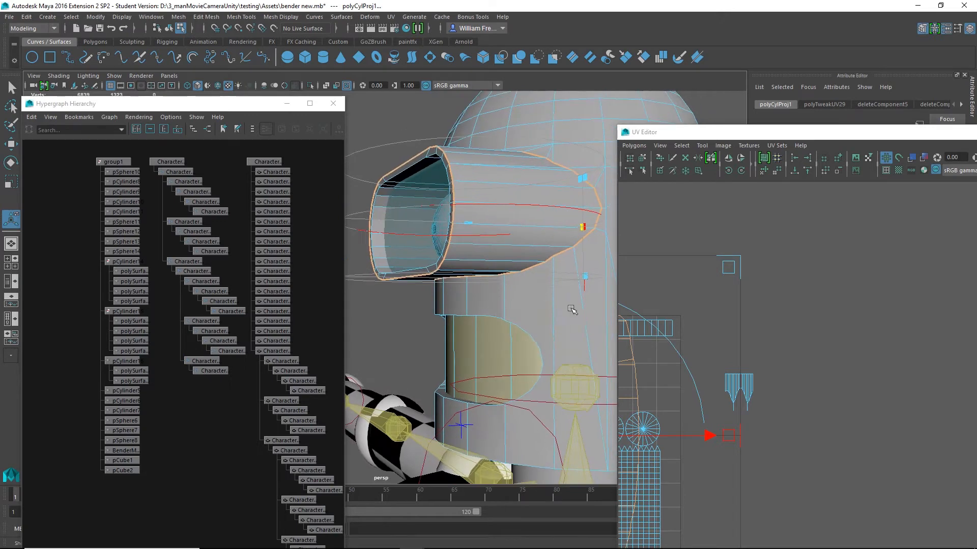
pyautogui.keyDown('alt'); pyautogui.moveTo(585, 286); pyautogui.dragTo(541, 273); pyautogui.keyUp('alt')
pyautogui.keyDown('alt'); pyautogui.moveTo(541, 273); pyautogui.dragTo(510, 355, button='middle'); pyautogui.keyUp('alt')
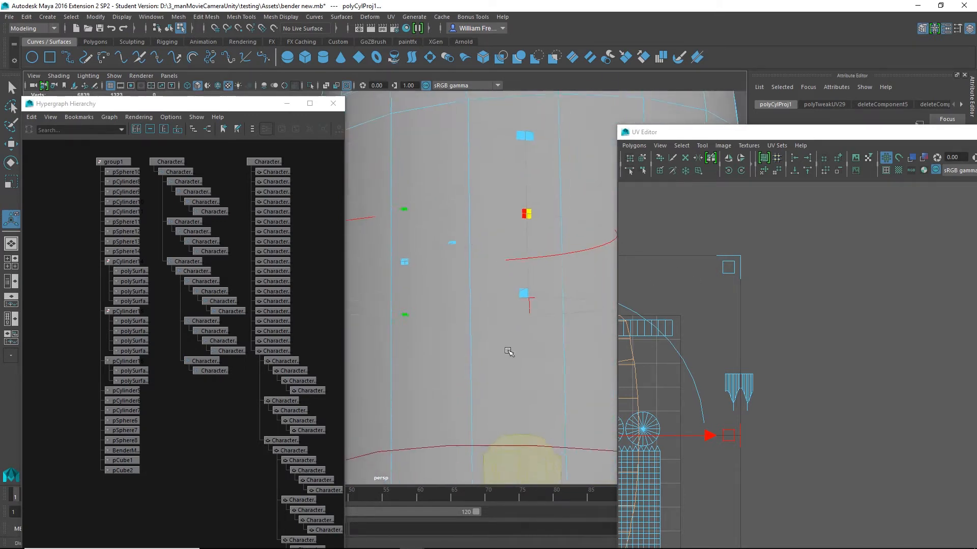
# - Rotate the visor's cylindrical projection about a quarter turn so its axis runs front to back along the visor
pyautogui.click(526, 305)
pyautogui.keyDown('alt'); pyautogui.moveTo(556, 327); pyautogui.dragTo(408, 316, button='right'); pyautogui.keyUp('alt')
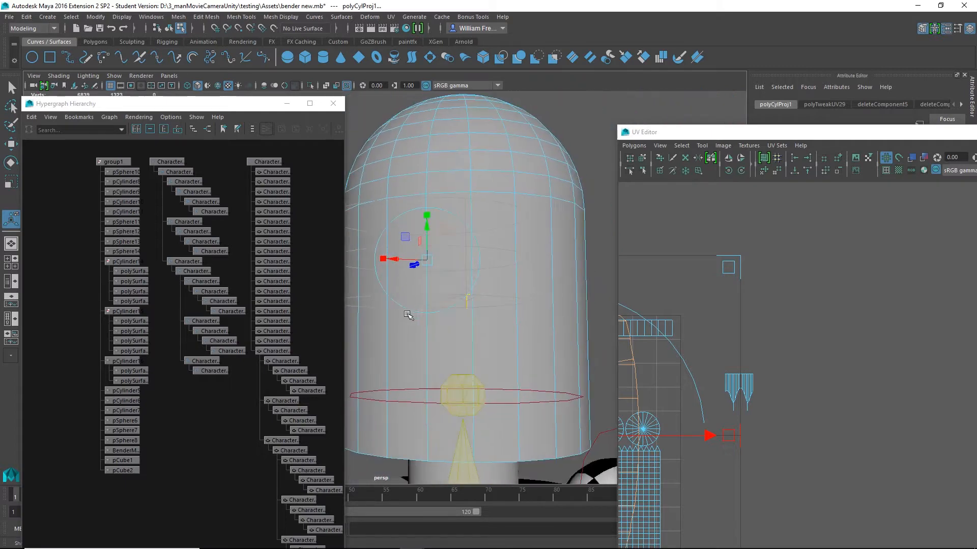
pyautogui.keyDown('alt'); pyautogui.moveTo(407, 316); pyautogui.dragTo(508, 325); pyautogui.keyUp('alt')
pyautogui.press('e')
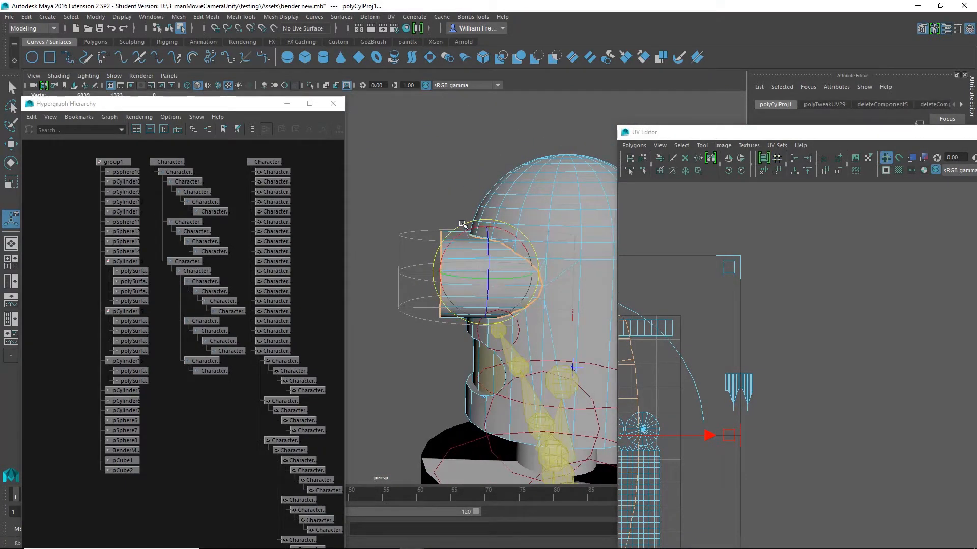
pyautogui.moveTo(459, 238); pyautogui.dragTo(545, 233)
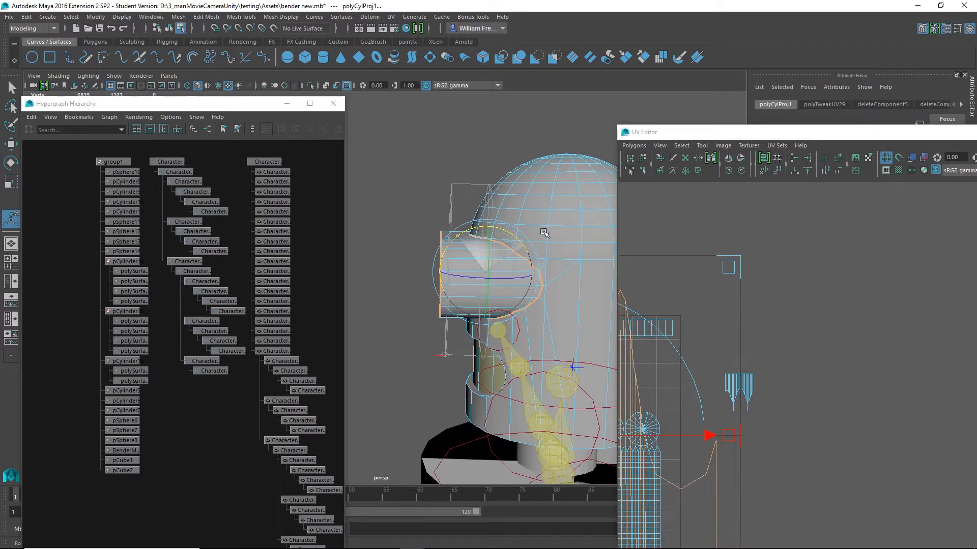
pyautogui.keyDown('alt'); pyautogui.moveTo(829, 362); pyautogui.dragTo(665, 371, button='right'); pyautogui.keyUp('alt')
pyautogui.keyDown('alt'); pyautogui.moveTo(722, 334); pyautogui.dragTo(849, 261, button='middle'); pyautogui.keyUp('alt')
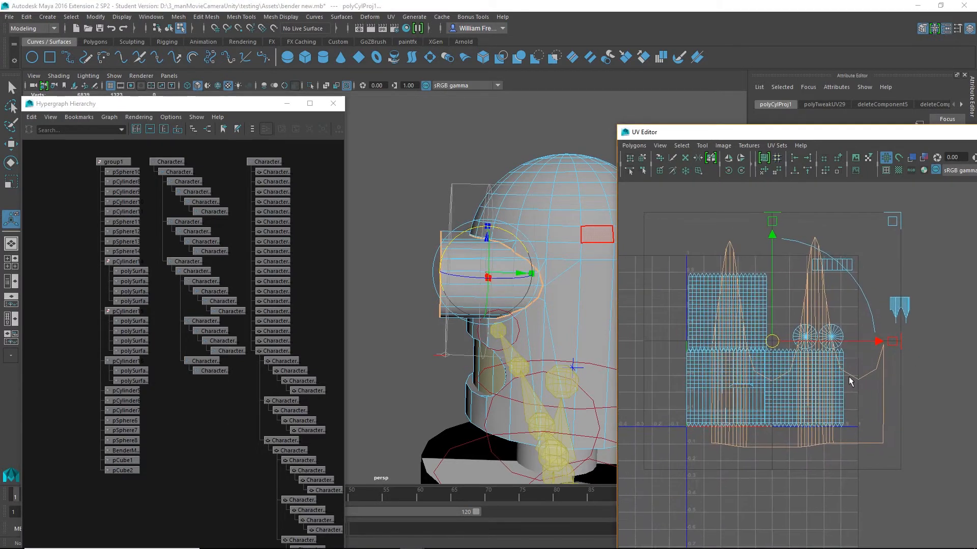
pyautogui.moveTo(511, 237); pyautogui.dragTo(604, 131)
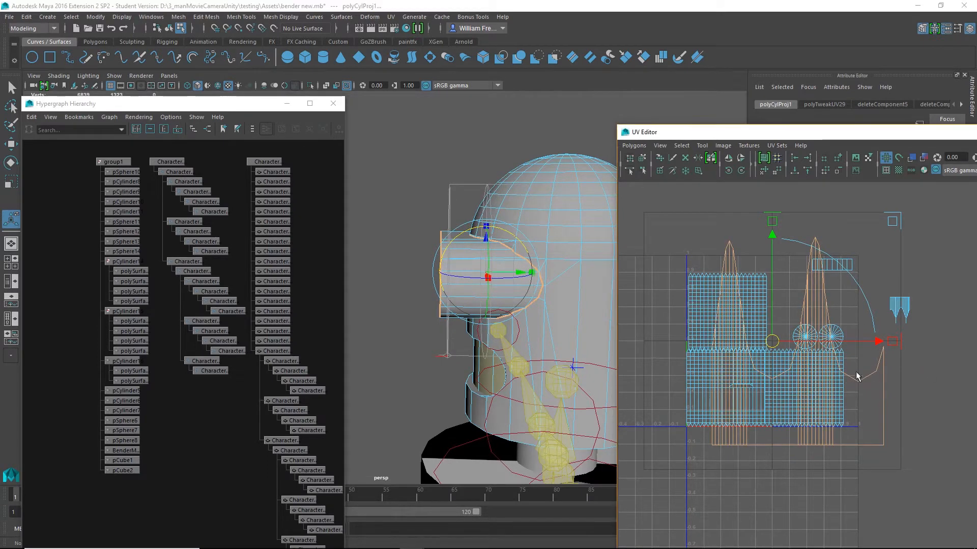
# - Squash the visor's projected UV shell vertically and move it out of the tile to the empty space above
pyautogui.keyDown('alt'); pyautogui.moveTo(856, 376); pyautogui.dragTo(795, 394, button='middle'); pyautogui.keyUp('alt')
pyautogui.moveTo(713, 242); pyautogui.dragTo(722, 315)
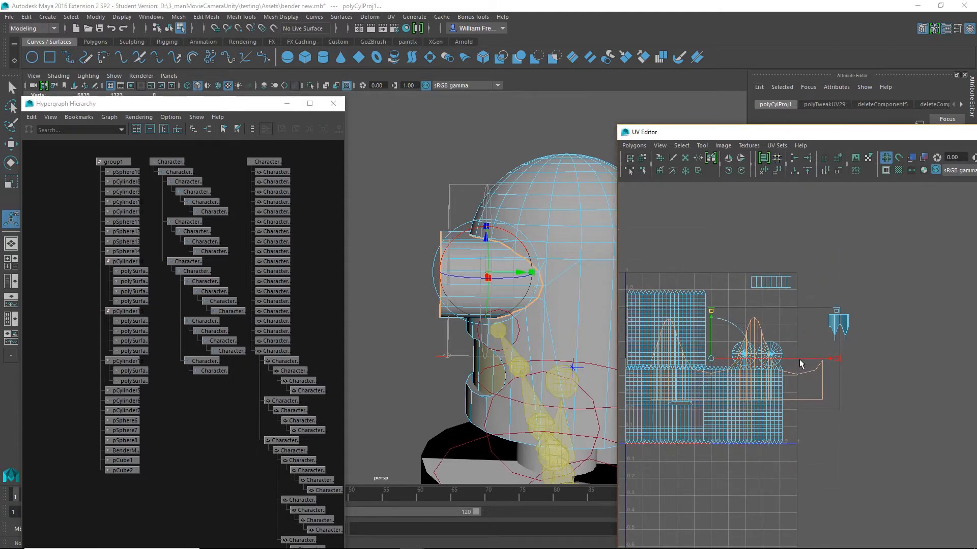
pyautogui.press('w')
pyautogui.moveTo(803, 365); pyautogui.dragTo(932, 364)
pyautogui.keyDown('alt'); pyautogui.moveTo(874, 347); pyautogui.dragTo(825, 388, button='middle'); pyautogui.keyUp('alt')
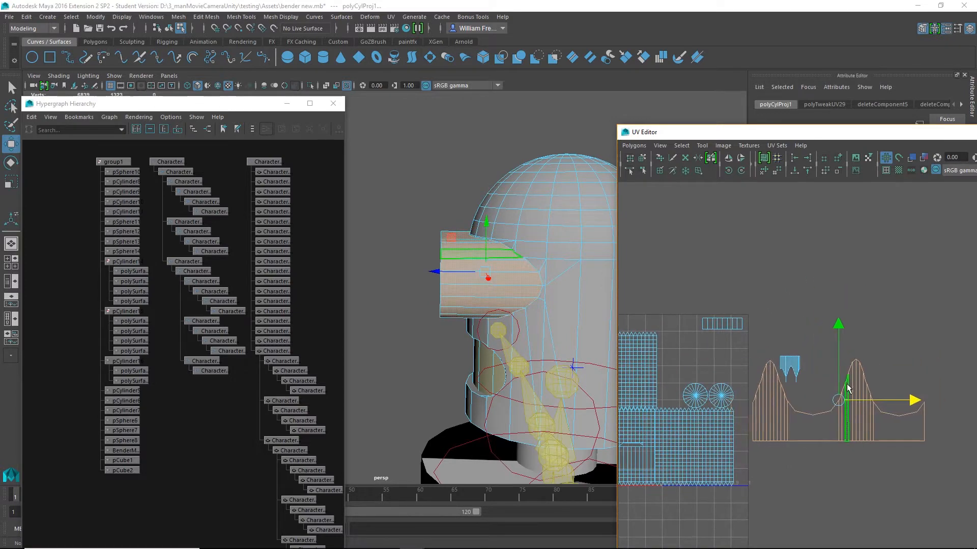
pyautogui.moveTo(825, 388); pyautogui.dragTo(796, 263)
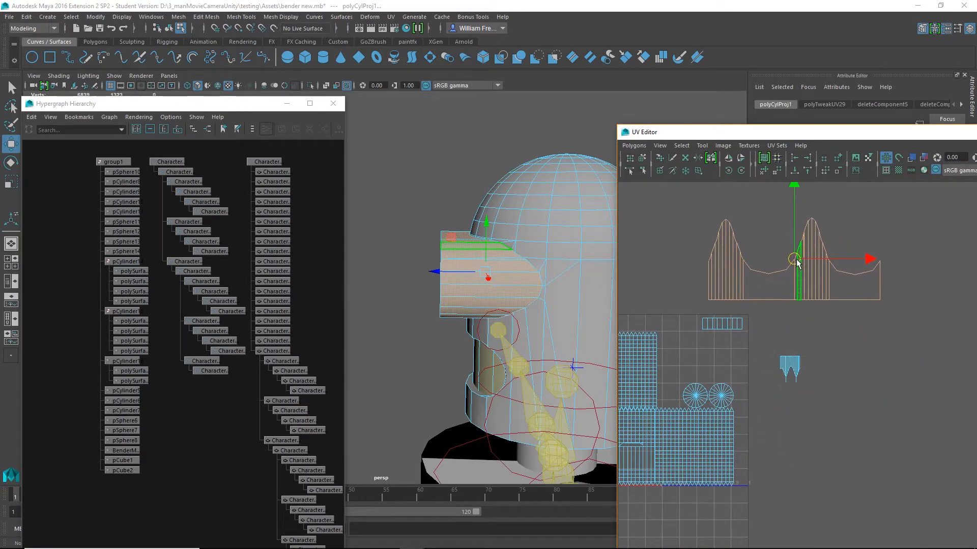
# - Stretch the visor's UV shell horizontally to widen its narrow vertical strips
pyautogui.keyDown('alt'); pyautogui.moveTo(434, 304); pyautogui.dragTo(446, 255); pyautogui.keyUp('alt')
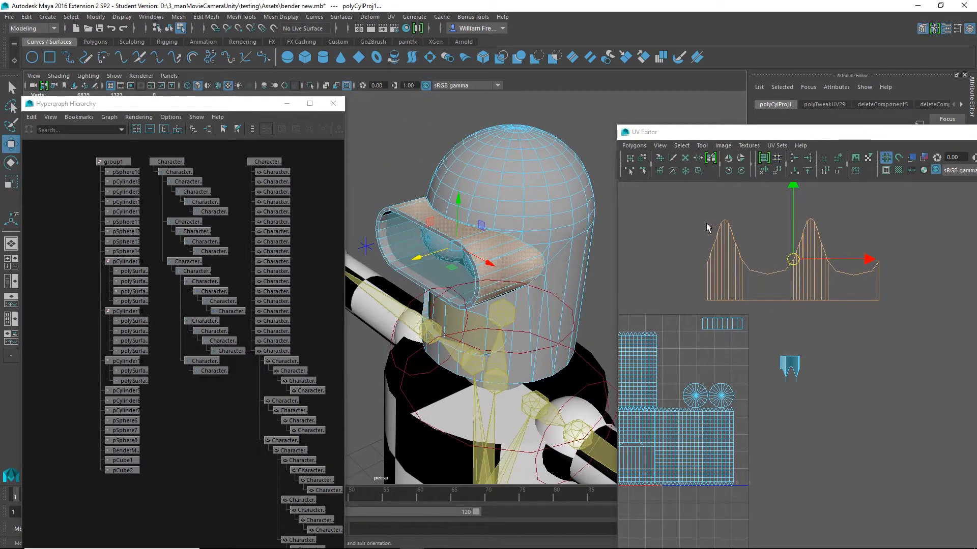
pyautogui.press('r')
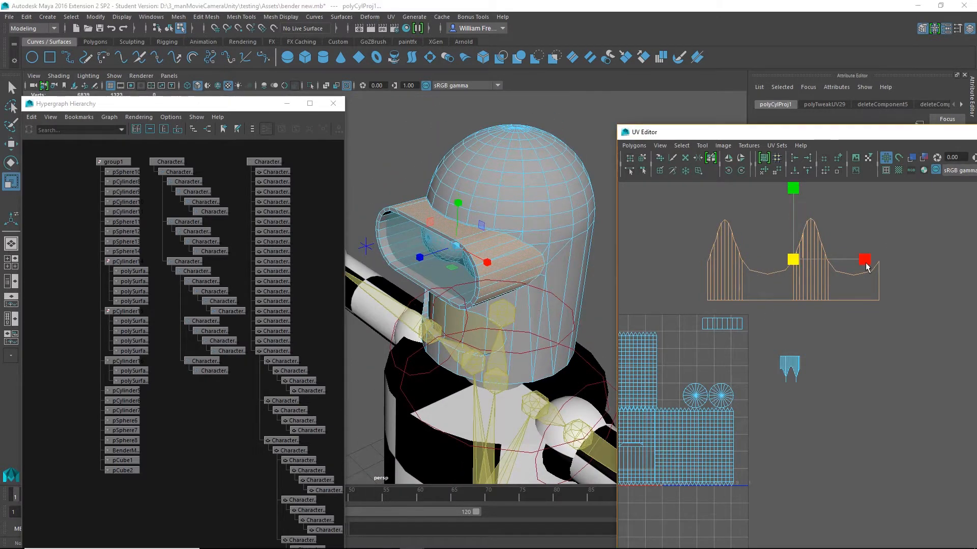
pyautogui.moveTo(866, 264); pyautogui.dragTo(904, 262)
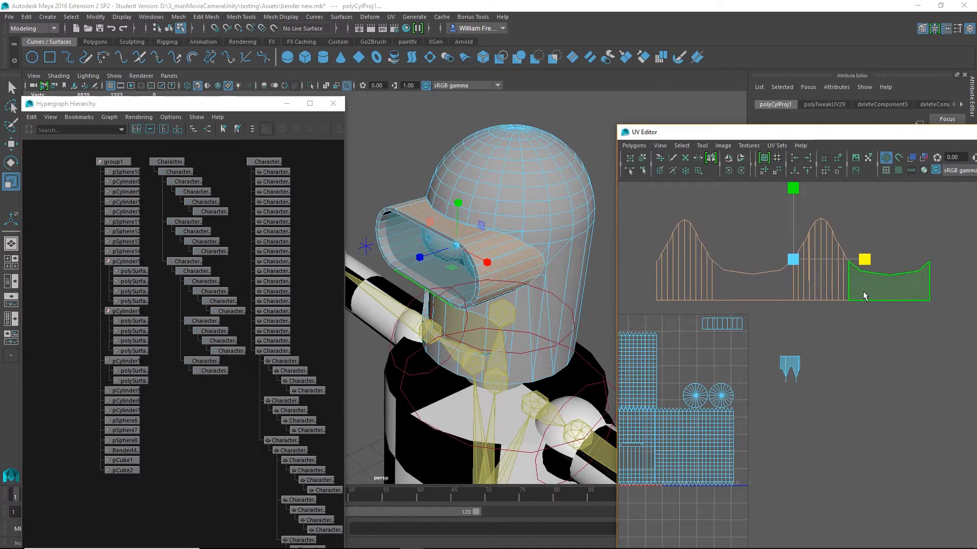
# - Try to shift only the UVs of the visor shell's low middle section sideways
pyautogui.moveTo(728, 272); pyautogui.dragTo(768, 270, button='right')
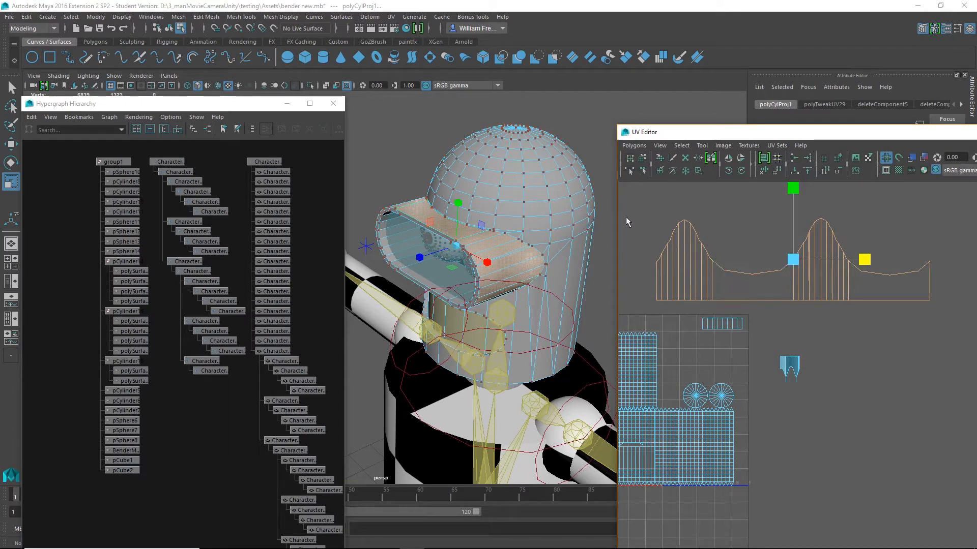
pyautogui.moveTo(682, 276); pyautogui.dragTo(715, 307)
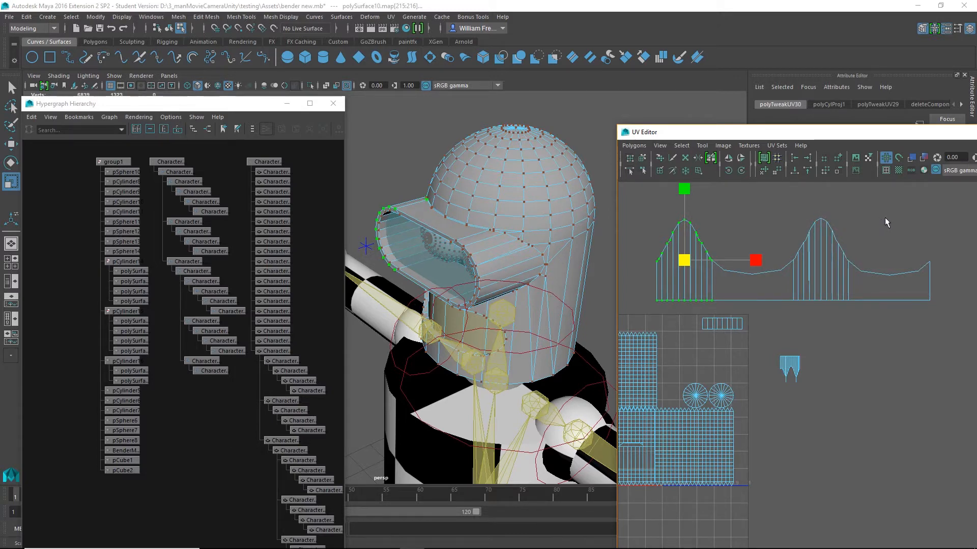
pyautogui.moveTo(874, 205); pyautogui.dragTo(789, 280)
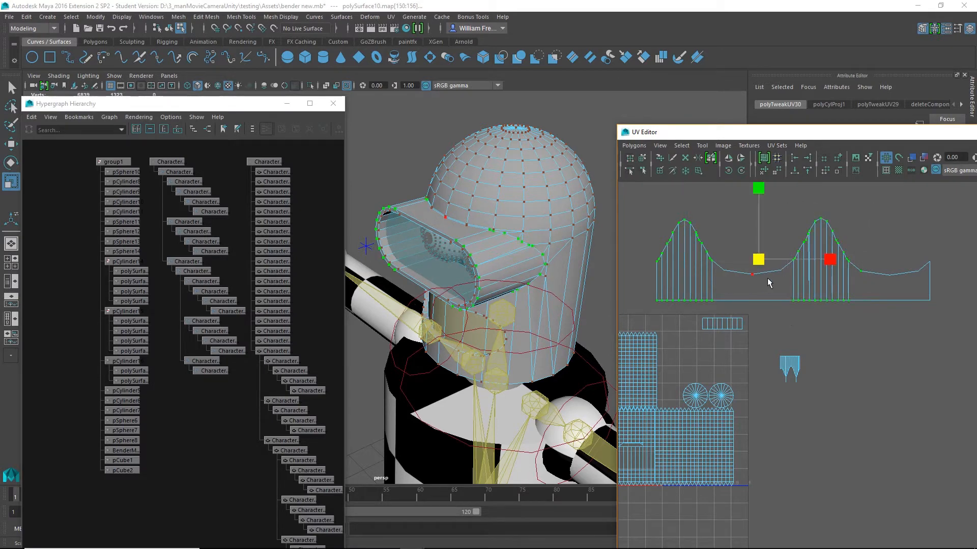
pyautogui.keyDown('ctrl'); pyautogui.moveTo(634, 210); pyautogui.dragTo(847, 310); pyautogui.keyUp('ctrl')
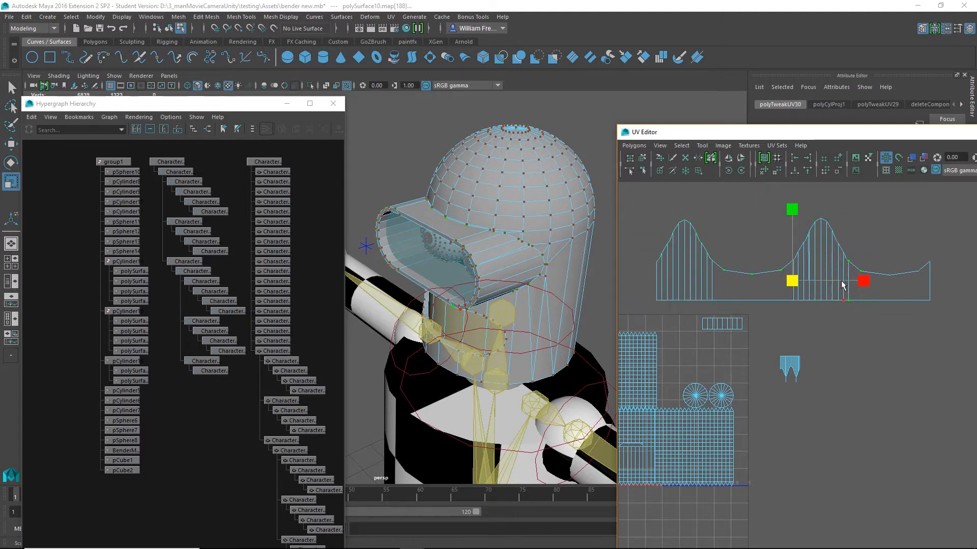
pyautogui.press('w')
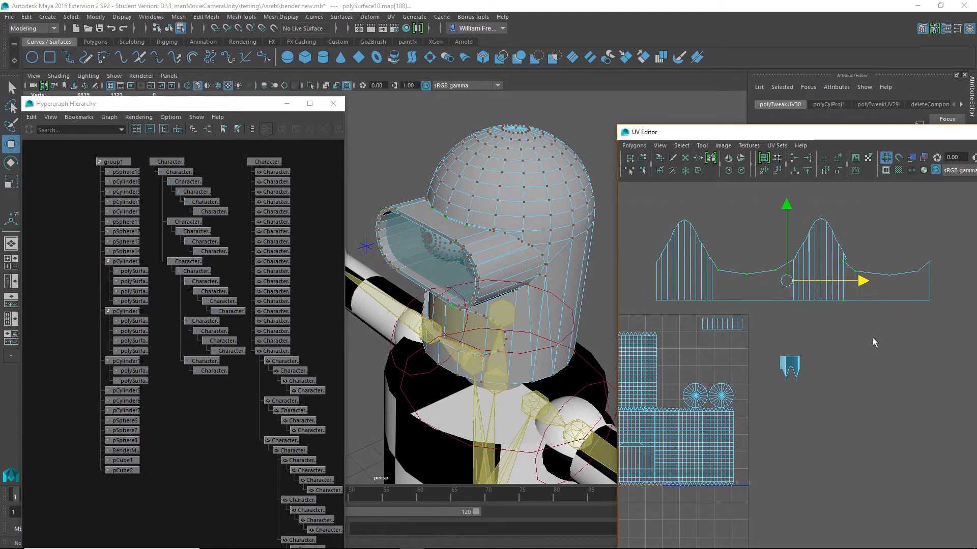
pyautogui.click(878, 335)
pyautogui.keyDown('alt'); pyautogui.moveTo(585, 252); pyautogui.dragTo(518, 226); pyautogui.keyUp('alt')
pyautogui.click(823, 313)
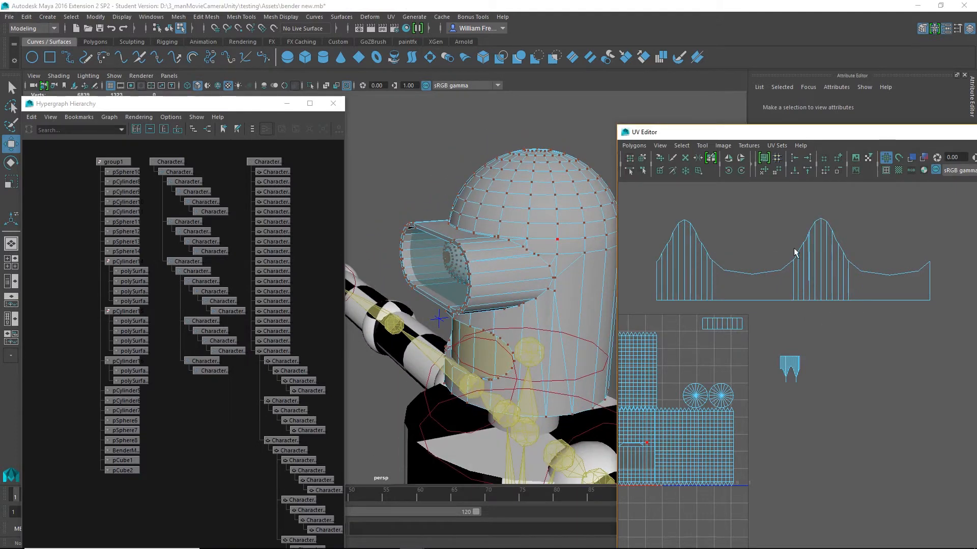
# - Select all faces of the mouth's small jagged UV shell and apply a Cylindrical UV projection to them
pyautogui.moveTo(783, 366); pyautogui.dragTo(800, 387, button='right')
pyautogui.rightClick(796, 360)
pyautogui.moveTo(823, 333); pyautogui.dragTo(767, 399)
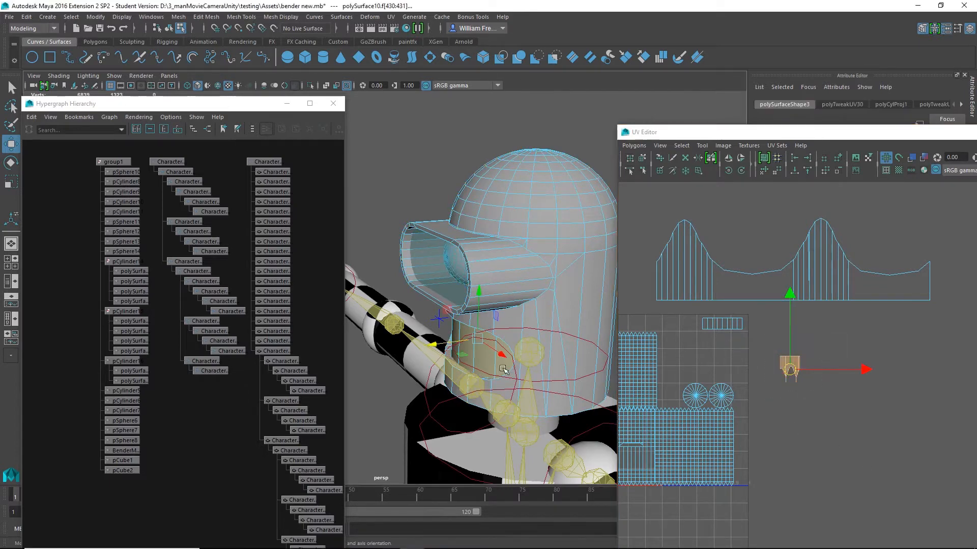
pyautogui.keyDown('alt'); pyautogui.moveTo(503, 369); pyautogui.dragTo(562, 350); pyautogui.keyUp('alt')
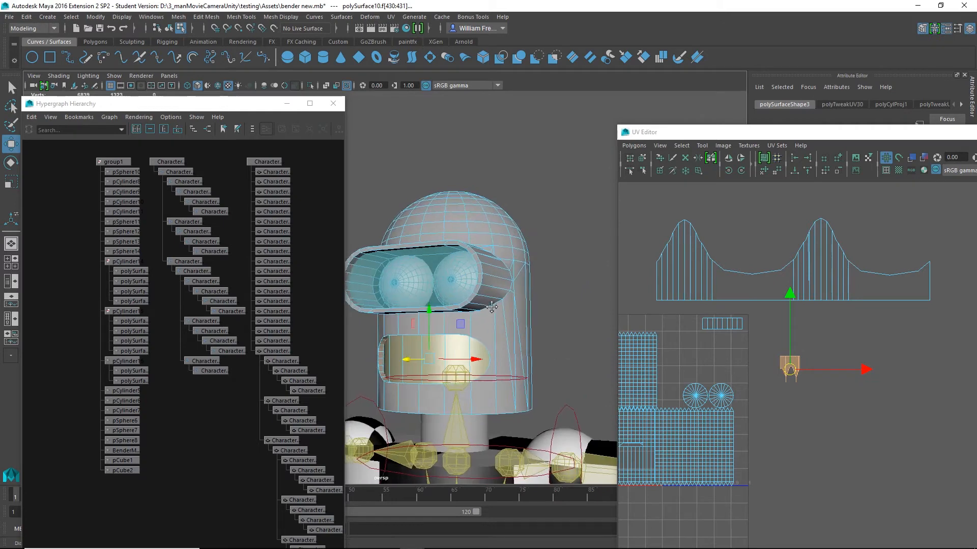
pyautogui.keyDown('alt'); pyautogui.moveTo(491, 307); pyautogui.dragTo(529, 221, button='middle'); pyautogui.keyUp('alt')
pyautogui.keyDown('alt'); pyautogui.moveTo(529, 222); pyautogui.dragTo(543, 168, button='right'); pyautogui.keyUp('alt')
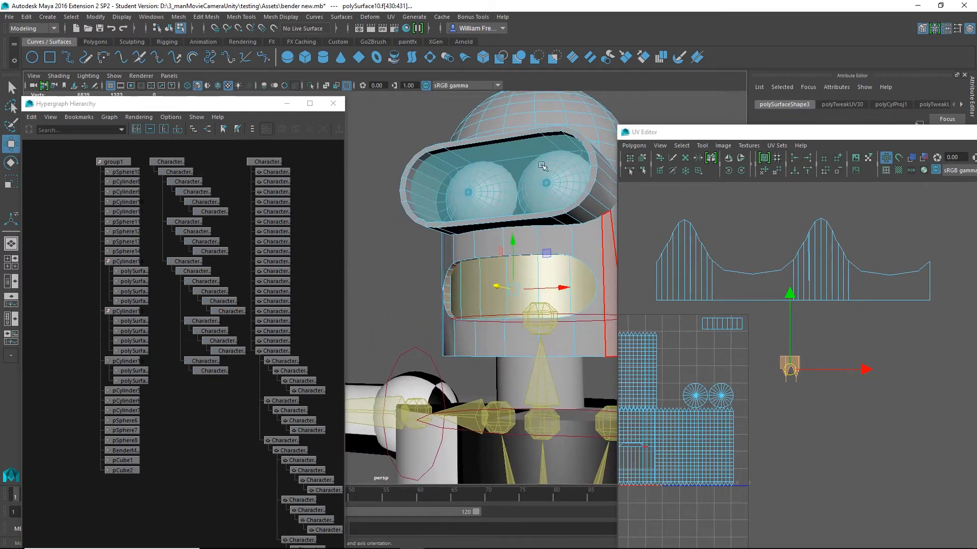
pyautogui.click(390, 17)
pyautogui.click(417, 119)
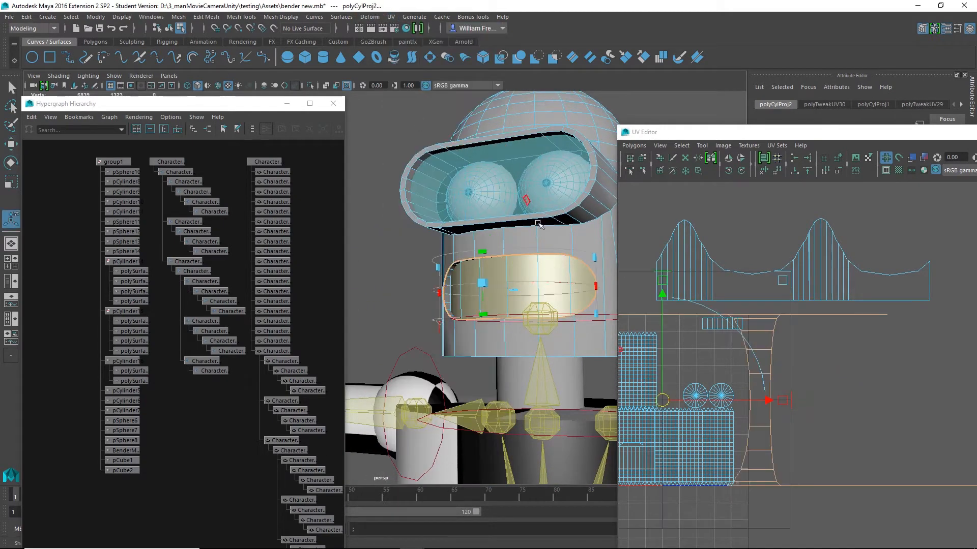
# - Rotate the mouth's cylindrical projection to run front to back and squash its UV shell vertically
pyautogui.keyDown('alt'); pyautogui.moveTo(473, 333); pyautogui.dragTo(667, 233); pyautogui.keyUp('alt')
pyautogui.click(508, 344)
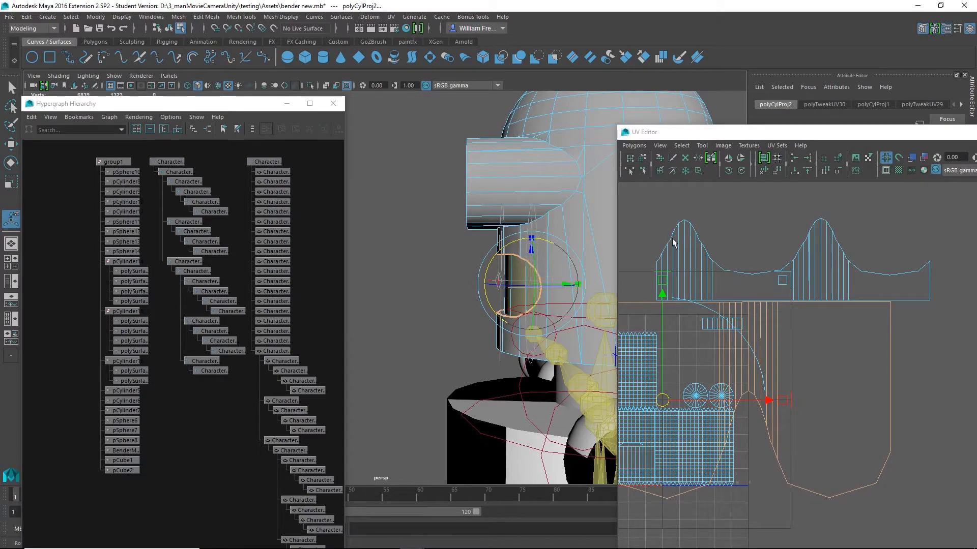
pyautogui.scroll(-3, 865, 392)
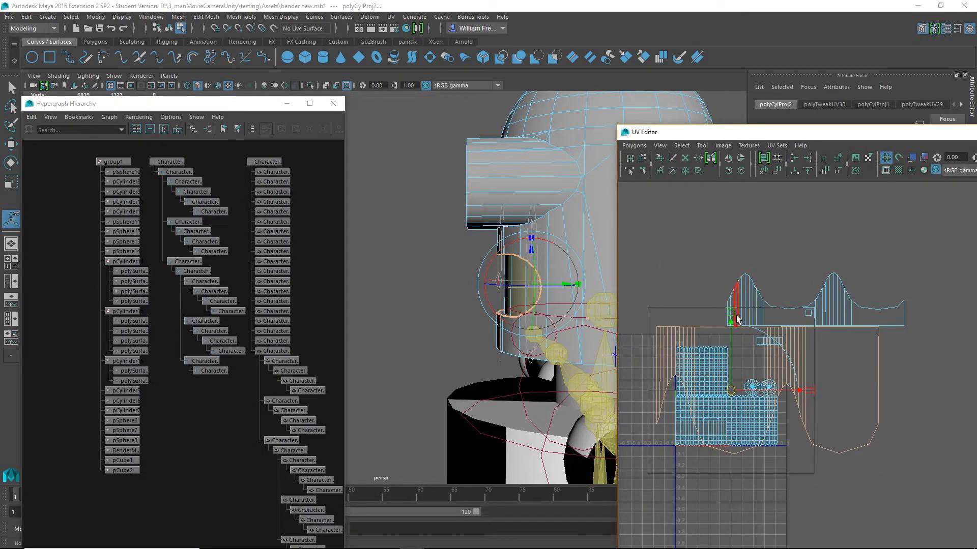
pyautogui.moveTo(729, 316); pyautogui.dragTo(734, 372)
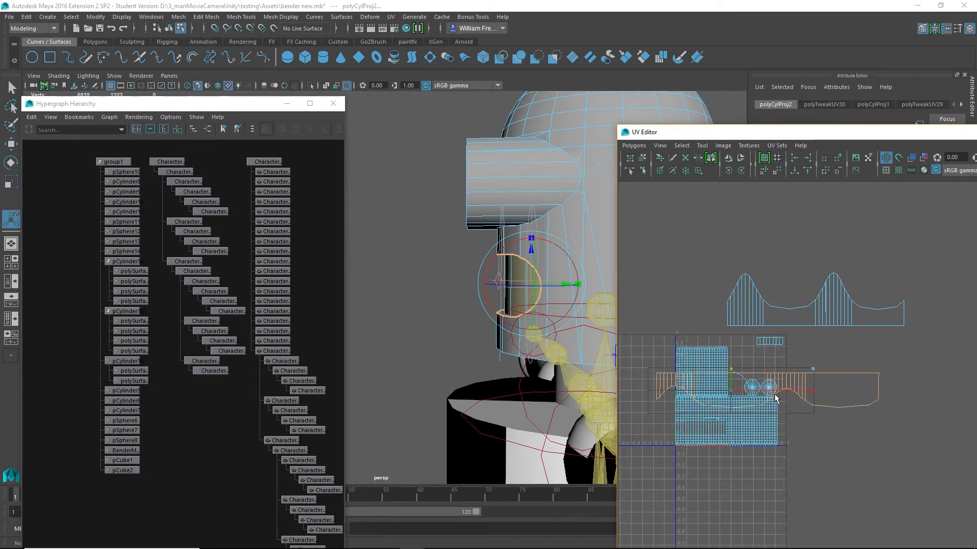
# - Shrink the mouth's UV shell uniformly and place it beside the tile, just below the visor shell
pyautogui.press('r')
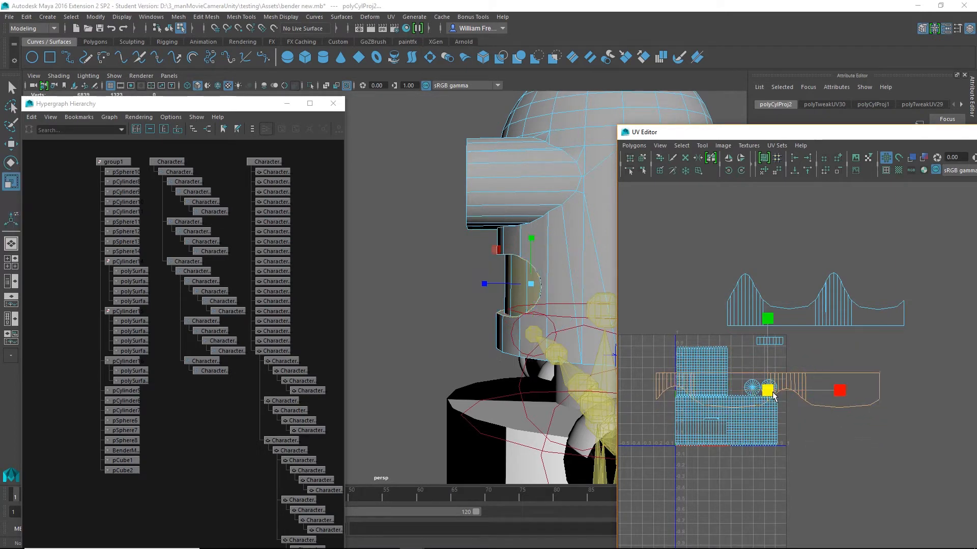
pyautogui.moveTo(768, 390); pyautogui.dragTo(857, 350)
pyautogui.press('w')
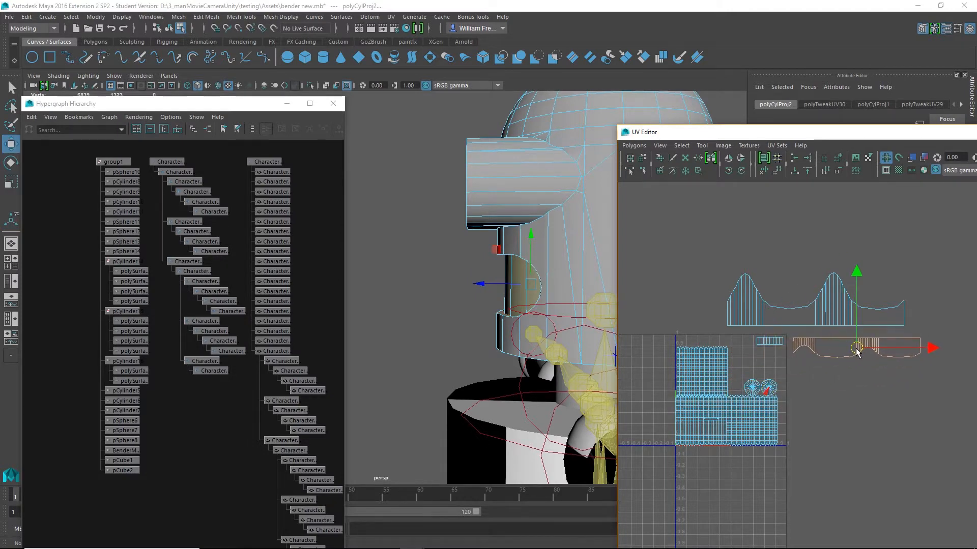
# - Select UVs in the tile's lower-left grid shell, check them on the head, and extend the selection to the whole shell
pyautogui.keyDown('alt'); pyautogui.moveTo(701, 323); pyautogui.dragTo(861, 411, button='right'); pyautogui.keyUp('alt')
pyautogui.keyDown('alt'); pyautogui.moveTo(779, 380); pyautogui.dragTo(878, 374, button='middle'); pyautogui.keyUp('alt')
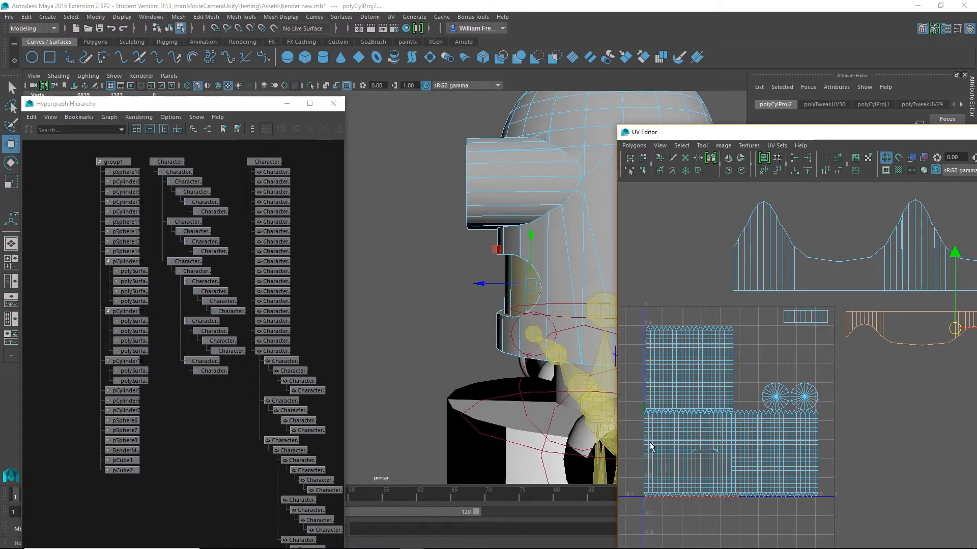
pyautogui.moveTo(660, 429); pyautogui.dragTo(701, 433, button='right')
pyautogui.moveTo(716, 514); pyautogui.dragTo(724, 516)
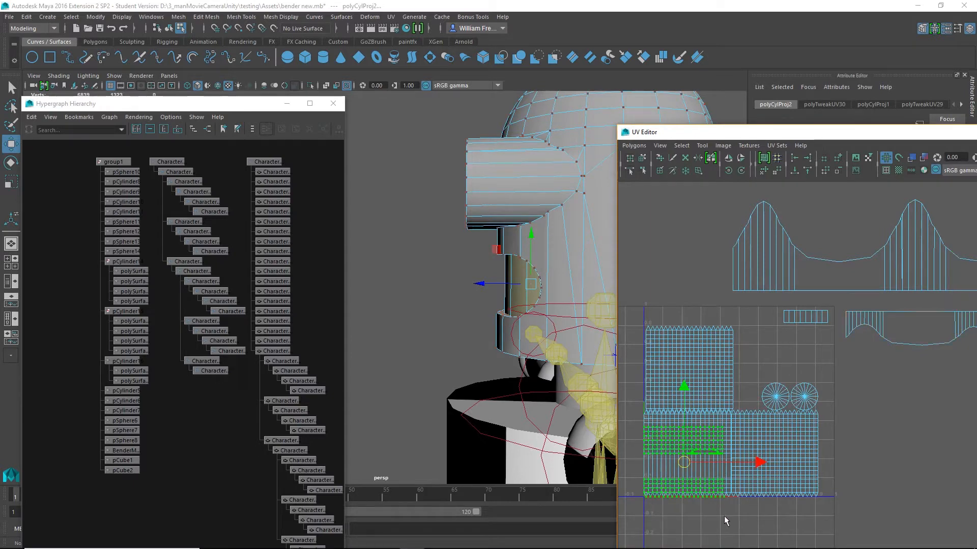
pyautogui.keyDown('alt'); pyautogui.moveTo(575, 297); pyautogui.dragTo(473, 294, button='right'); pyautogui.keyUp('alt')
pyautogui.keyDown('alt'); pyautogui.moveTo(473, 294); pyautogui.dragTo(561, 295); pyautogui.keyUp('alt')
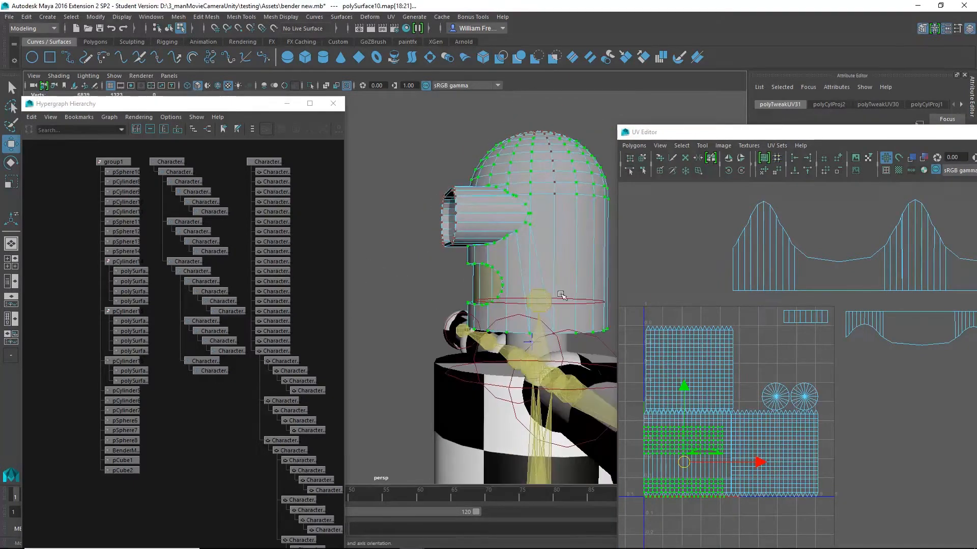
pyautogui.rightClick(666, 430)
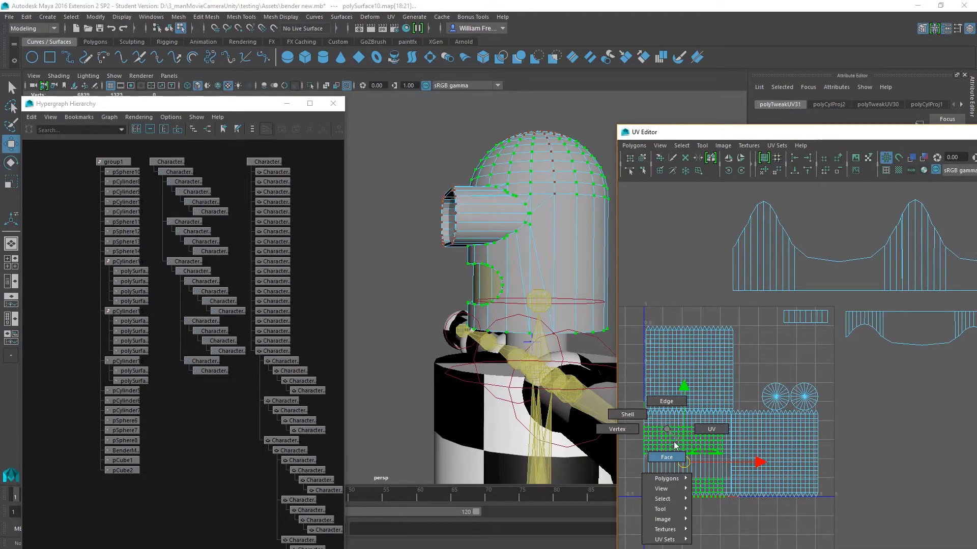
pyautogui.moveTo(674, 442)
pyautogui.mouseDown(button='right')
pyautogui.moveTo(691, 434)
pyautogui.moveTo(675, 399)
pyautogui.moveTo(667, 457)
pyautogui.moveTo(652, 430)
pyautogui.moveTo(689, 430)
pyautogui.mouseUp(button='right')
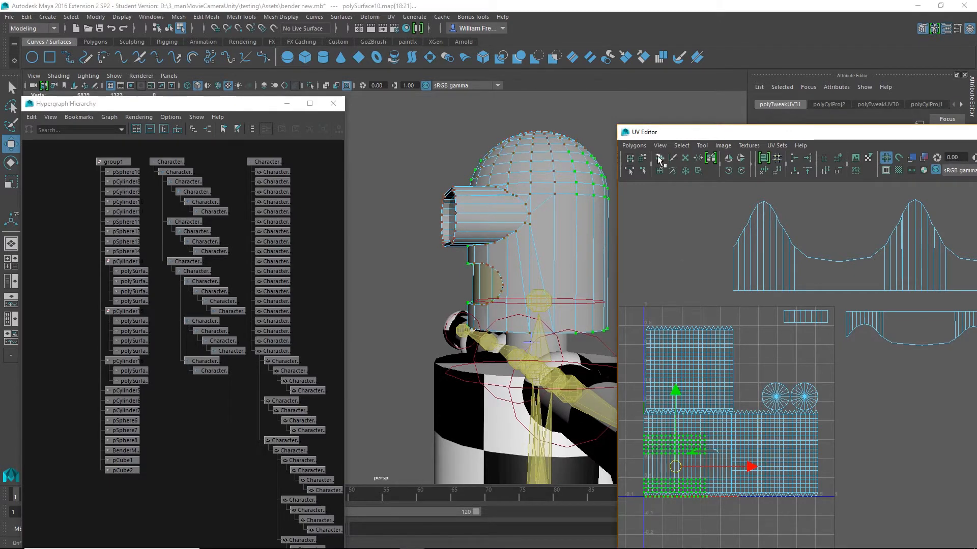
pyautogui.click(659, 160)
pyautogui.click(693, 185)
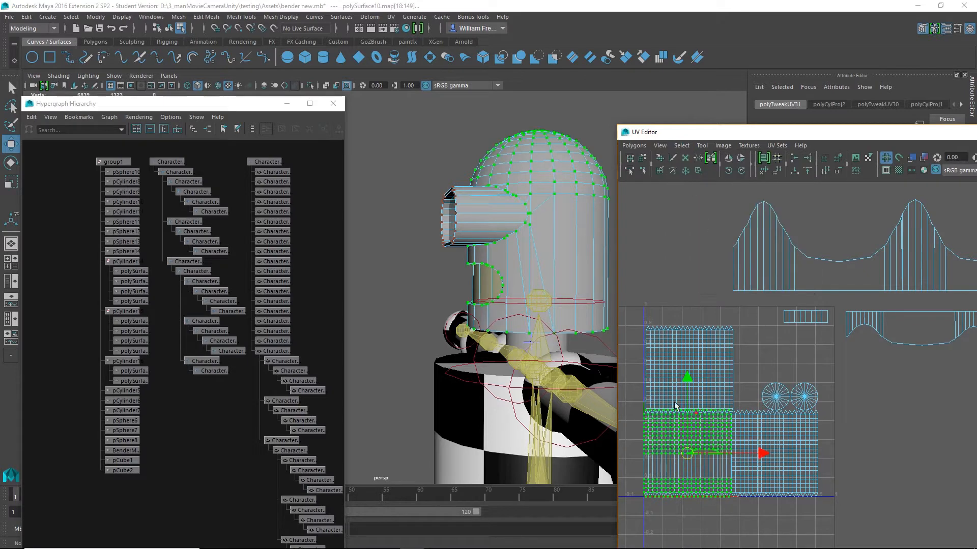
# - Move the head's lower-left grid UV shell out beside the tile, below the mouth shell, and select all its faces
pyautogui.moveTo(541, 283)
pyautogui.keyDown('alt'); pyautogui.mouseDown()
pyautogui.moveTo(573, 276)
pyautogui.moveTo(537, 292)
pyautogui.mouseUp(); pyautogui.keyUp('alt')
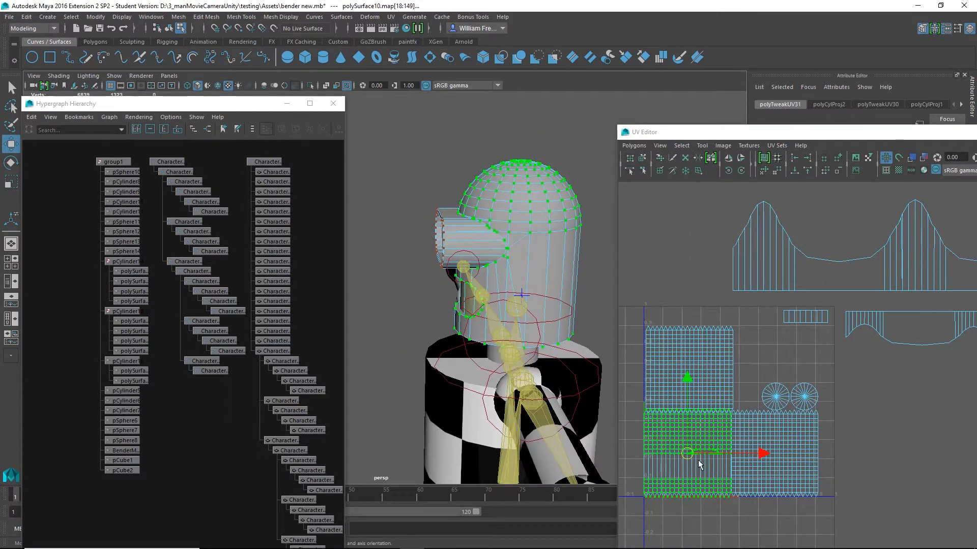
pyautogui.moveTo(687, 453); pyautogui.dragTo(888, 440)
pyautogui.keyDown('alt'); pyautogui.moveTo(852, 440); pyautogui.dragTo(786, 387, button='middle'); pyautogui.keyUp('alt')
pyautogui.moveTo(798, 364); pyautogui.dragTo(803, 388, button='right')
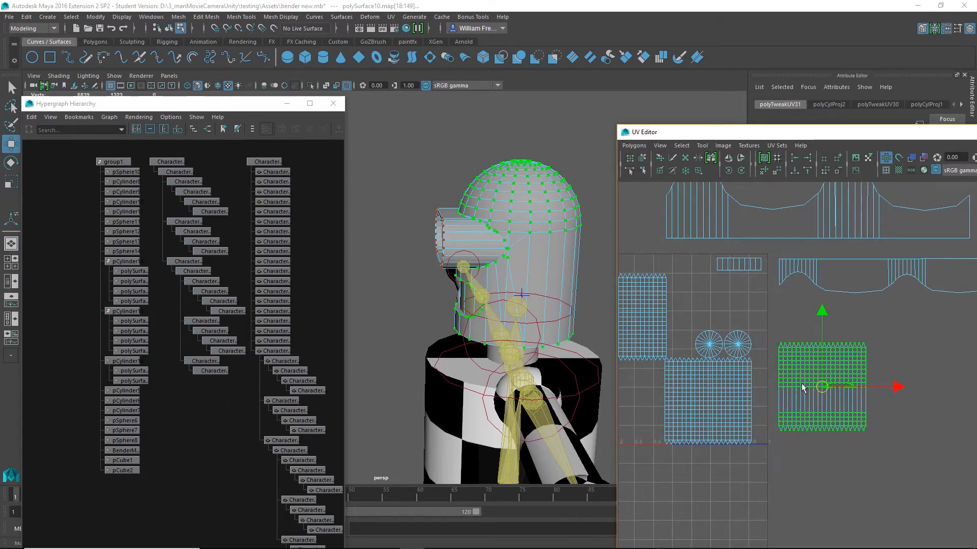
pyautogui.moveTo(765, 324); pyautogui.dragTo(886, 489)
# - Try a Cylindrical UV projection on the selected faces of the head's main shell
pyautogui.keyDown('alt'); pyautogui.moveTo(447, 286); pyautogui.dragTo(547, 319); pyautogui.keyUp('alt')
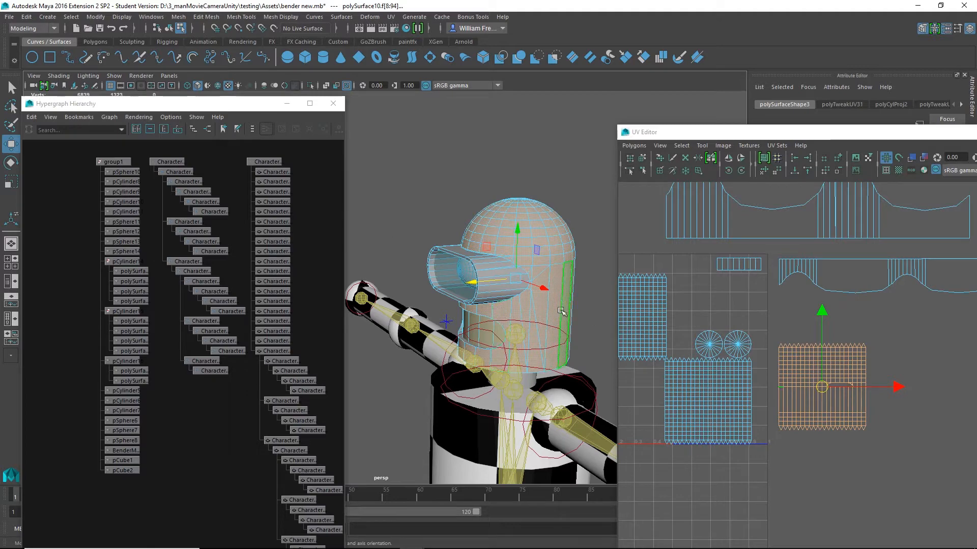
pyautogui.keyDown('alt'); pyautogui.moveTo(515, 307); pyautogui.dragTo(527, 284); pyautogui.keyUp('alt')
pyautogui.keyDown('alt'); pyautogui.moveTo(527, 283); pyautogui.dragTo(478, 206, button='middle'); pyautogui.keyUp('alt')
pyautogui.keyDown('alt'); pyautogui.moveTo(484, 250); pyautogui.dragTo(486, 234); pyautogui.keyUp('alt')
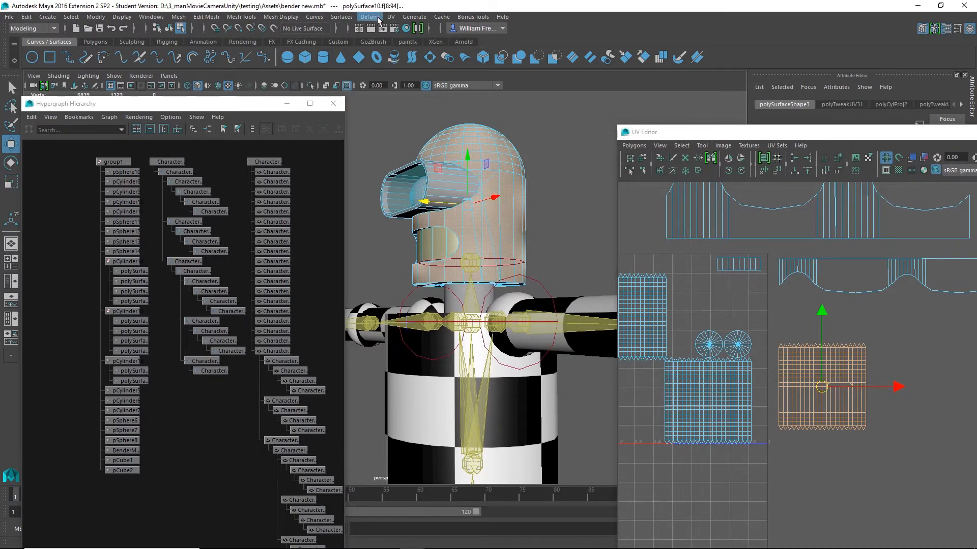
pyautogui.click(390, 17)
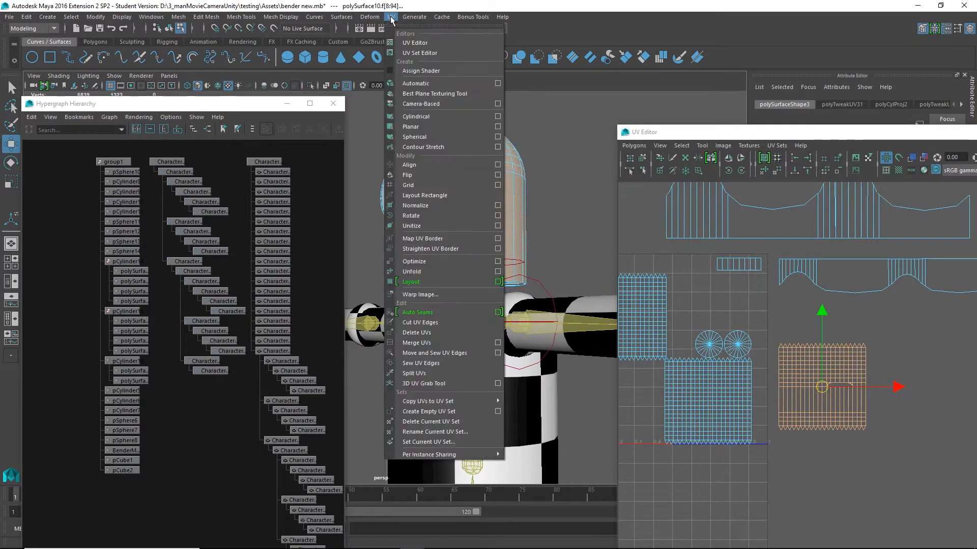
pyautogui.click(413, 117)
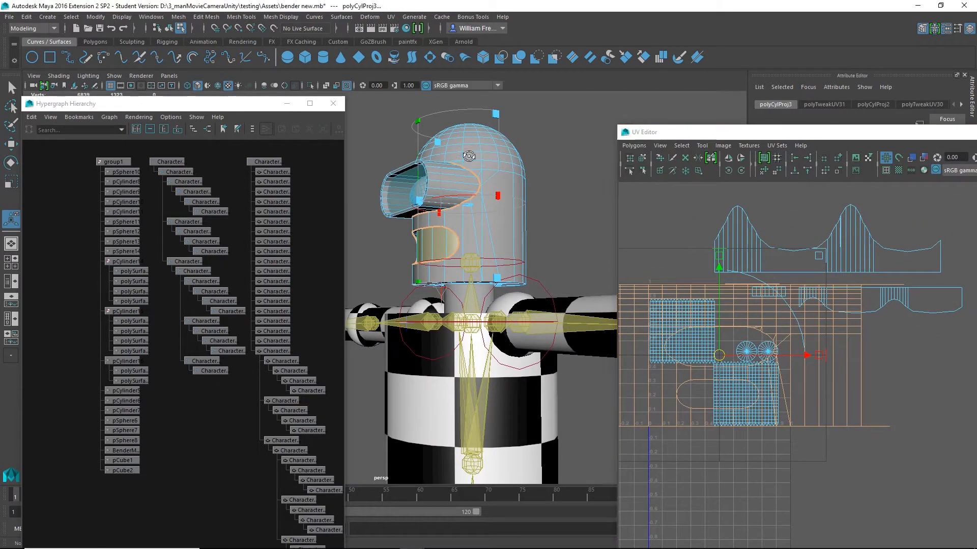
# - Apply a Spherical UV projection to the head's main faces, including the dome and the surfaces around the visor and mouth openings
pyautogui.moveTo(484, 143)
pyautogui.keyDown('alt'); pyautogui.mouseDown()
pyautogui.moveTo(466, 208)
pyautogui.moveTo(481, 127)
pyautogui.moveTo(473, 133)
pyautogui.mouseUp(); pyautogui.keyUp('alt')
pyautogui.keyDown('alt'); pyautogui.moveTo(469, 198); pyautogui.dragTo(470, 115); pyautogui.keyUp('alt')
pyautogui.click(390, 17)
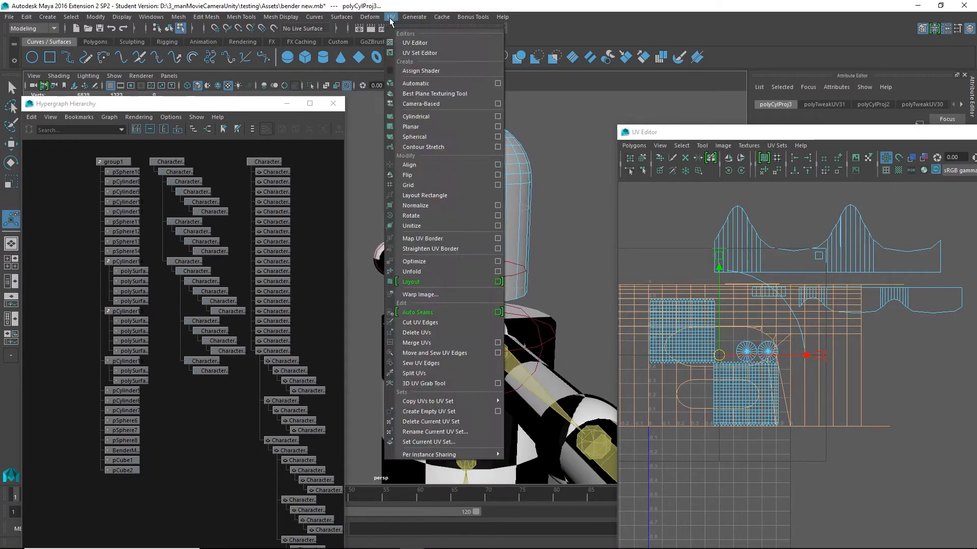
pyautogui.click(427, 139)
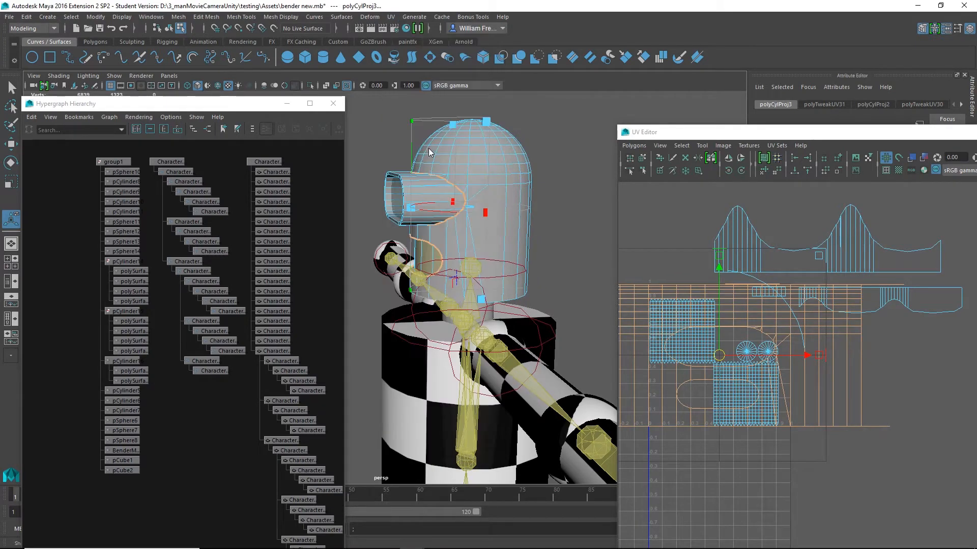
# - Move the head's spherical UV shell clear of the tile and the other shells, and deselect its faces
pyautogui.scroll(-2, 764, 382)
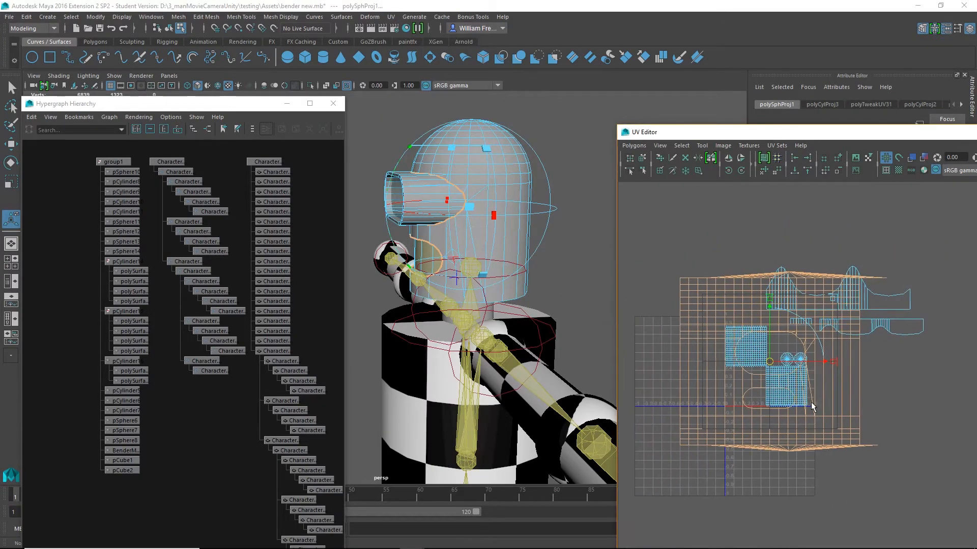
pyautogui.moveTo(770, 361); pyautogui.dragTo(888, 453)
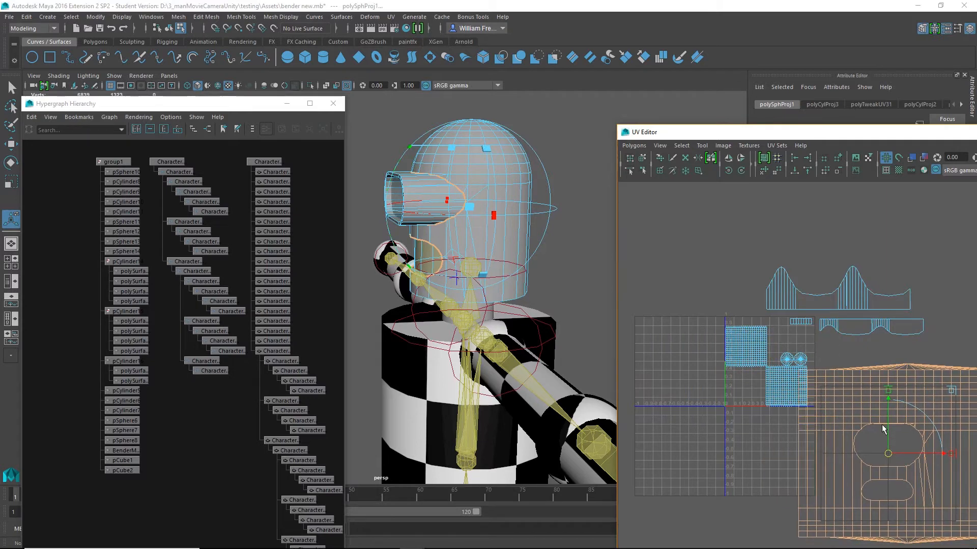
pyautogui.keyDown('alt'); pyautogui.moveTo(872, 437); pyautogui.dragTo(695, 312, button='middle'); pyautogui.keyUp('alt')
pyautogui.moveTo(711, 330); pyautogui.dragTo(764, 330)
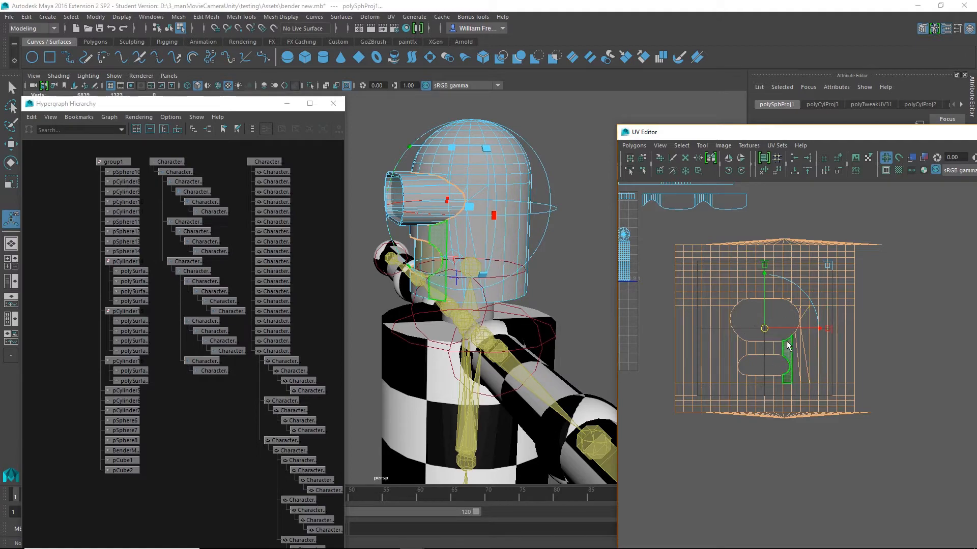
pyautogui.keyDown('alt'); pyautogui.moveTo(453, 246); pyautogui.dragTo(465, 275); pyautogui.keyUp('alt')
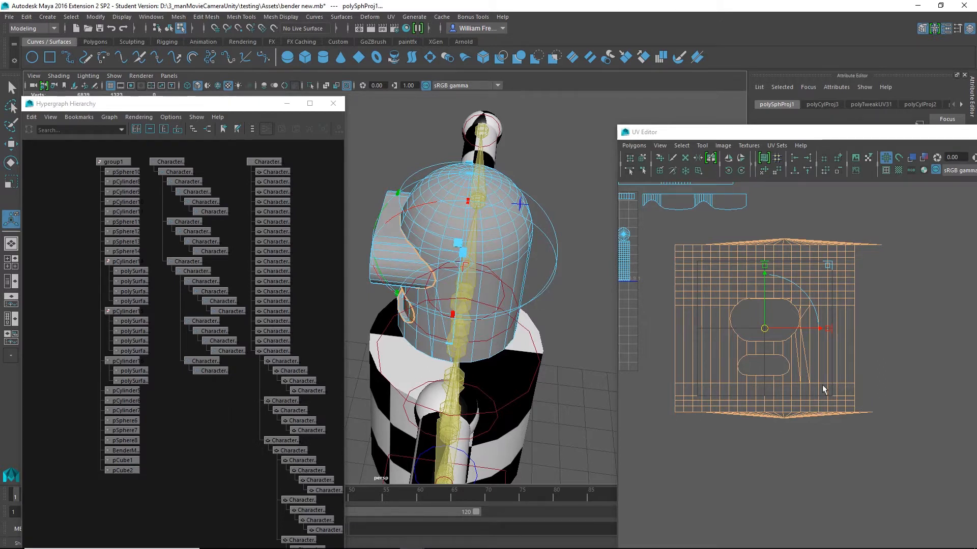
pyautogui.click(689, 420)
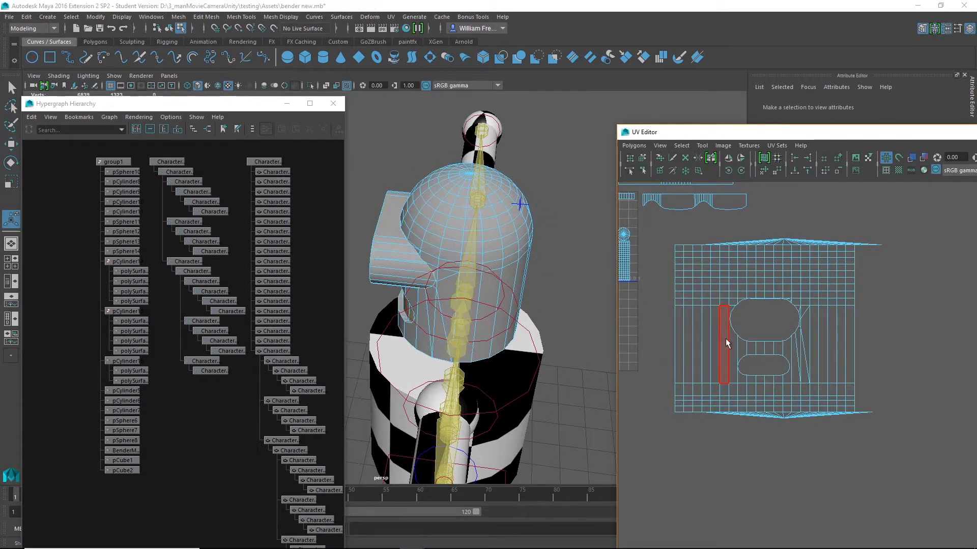
# - Select the wedge-shaped faces along the bottom edge of the head's UV shell and check their location on the model
pyautogui.keyDown('alt'); pyautogui.moveTo(725, 338); pyautogui.dragTo(910, 391, button='middle'); pyautogui.keyUp('alt')
pyautogui.keyDown('alt'); pyautogui.moveTo(560, 351); pyautogui.dragTo(549, 336); pyautogui.keyUp('alt')
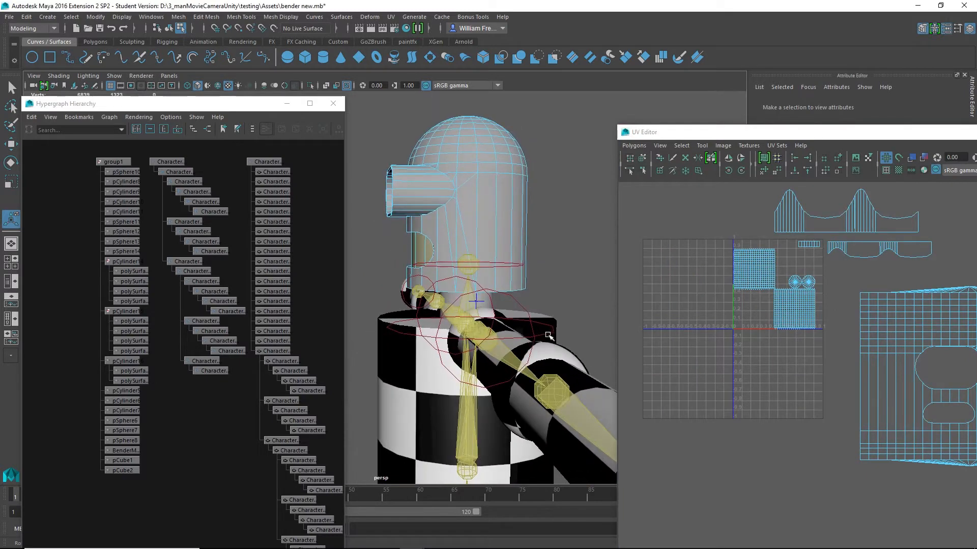
pyautogui.keyDown('alt'); pyautogui.moveTo(798, 377); pyautogui.dragTo(625, 259, button='middle'); pyautogui.keyUp('alt')
pyautogui.moveTo(878, 389); pyautogui.dragTo(733, 351)
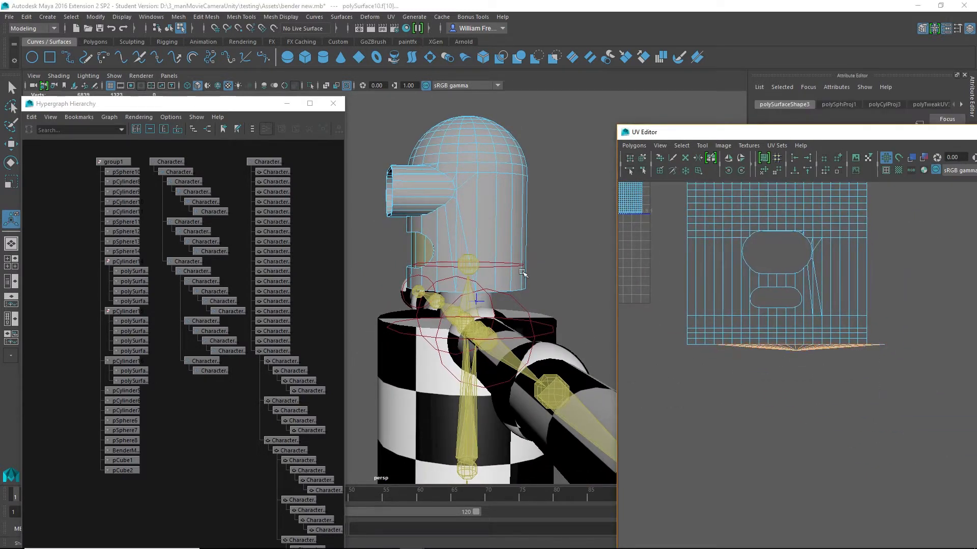
pyautogui.keyDown('alt'); pyautogui.moveTo(522, 272); pyautogui.dragTo(484, 257); pyautogui.keyUp('alt')
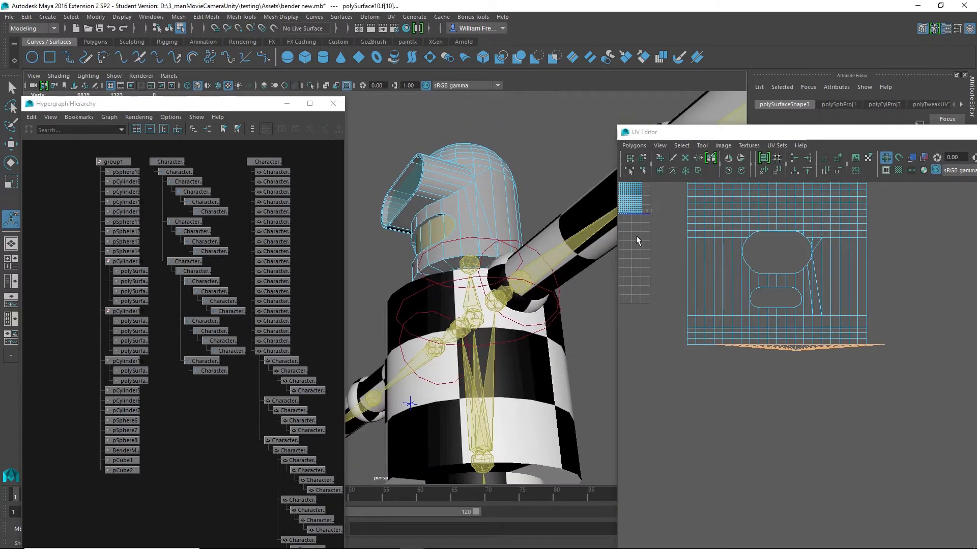
# - Extend the face selection to the five lowest rows of the head's UV shell, covering the underside of the head
pyautogui.keyDown('alt'); pyautogui.moveTo(636, 241); pyautogui.dragTo(965, 344, button='right'); pyautogui.keyUp('alt')
pyautogui.keyDown('alt'); pyautogui.moveTo(950, 388); pyautogui.dragTo(790, 331, button='right'); pyautogui.keyUp('alt')
pyautogui.moveTo(915, 341); pyautogui.dragTo(641, 292)
pyautogui.moveTo(912, 350); pyautogui.dragTo(657, 286)
pyautogui.keyDown('alt'); pyautogui.moveTo(420, 300); pyautogui.dragTo(420, 264); pyautogui.keyUp('alt')
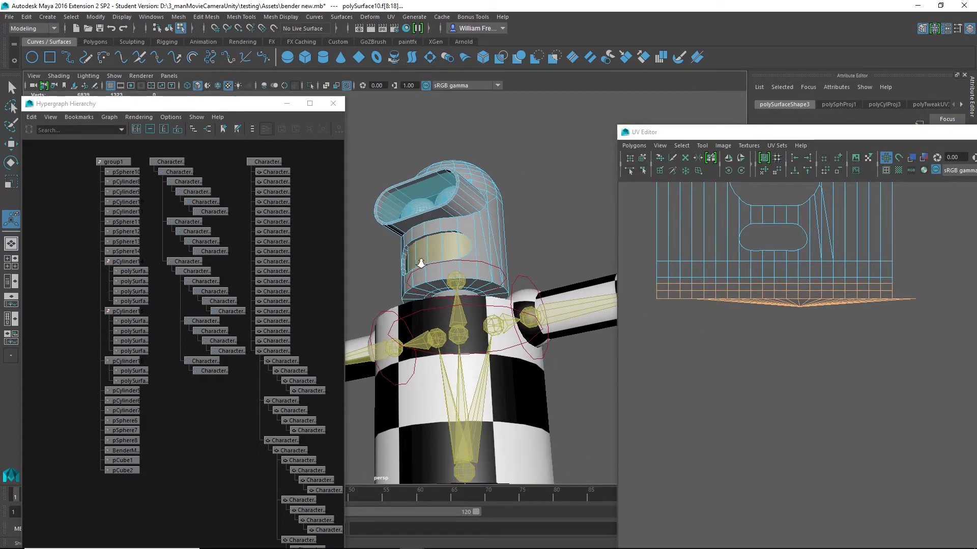
pyautogui.keyDown('alt'); pyautogui.moveTo(420, 264); pyautogui.dragTo(587, 313, button='right'); pyautogui.keyUp('alt')
pyautogui.moveTo(901, 342); pyautogui.dragTo(626, 281)
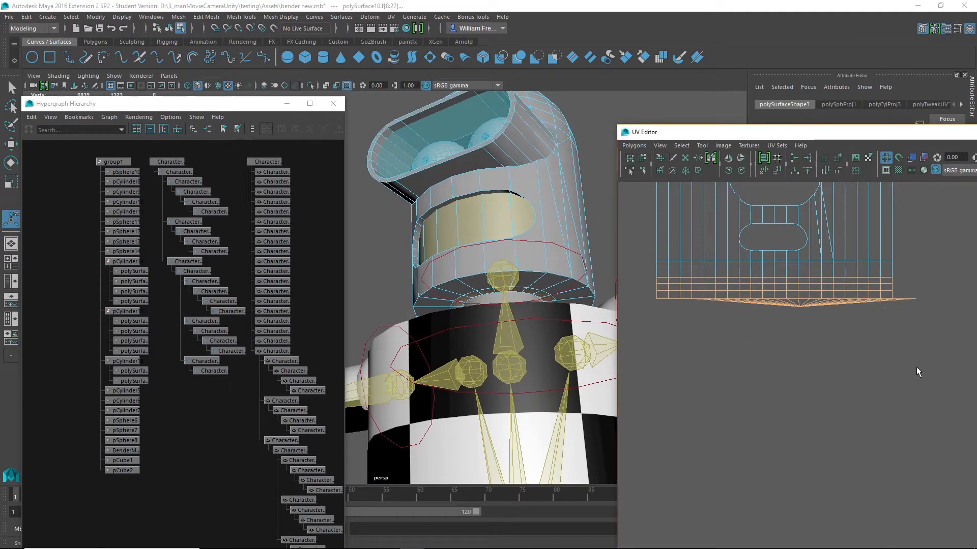
pyautogui.moveTo(917, 367); pyautogui.dragTo(615, 271)
pyautogui.keyDown('alt'); pyautogui.moveTo(597, 325); pyautogui.dragTo(530, 302); pyautogui.keyUp('alt')
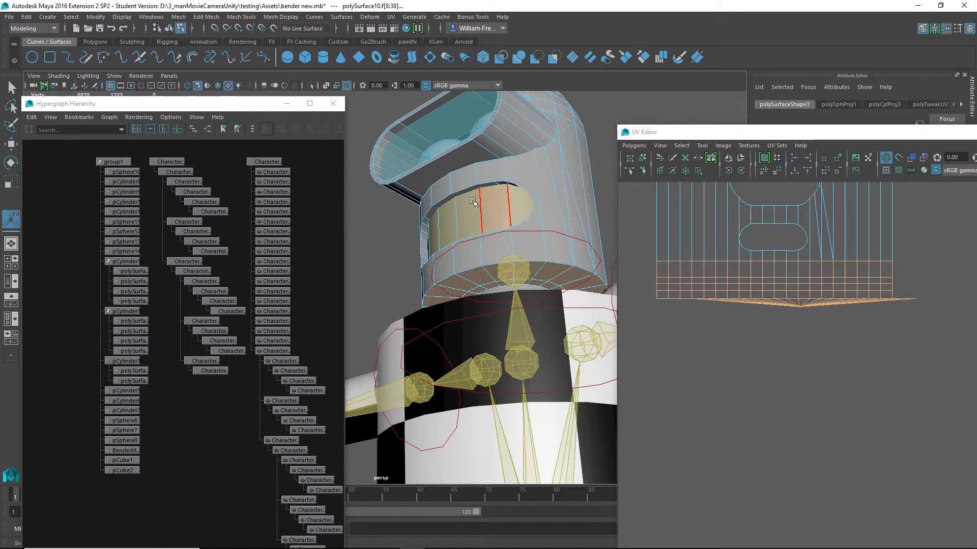
# - Apply a Camera-Based UV projection to the head's underside faces from the top view in wireframe display
pyautogui.press('space')
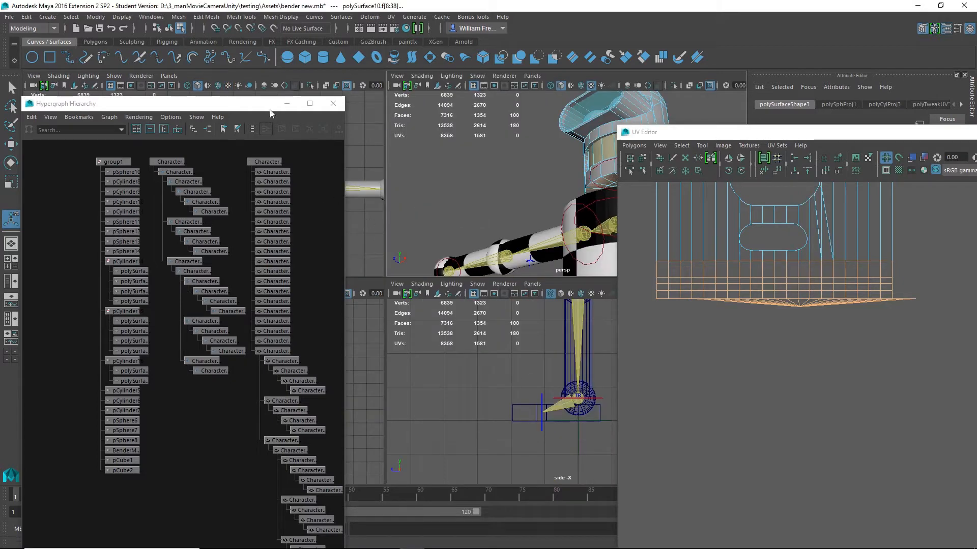
pyautogui.moveTo(270, 109); pyautogui.dragTo(287, 288)
pyautogui.press('space')
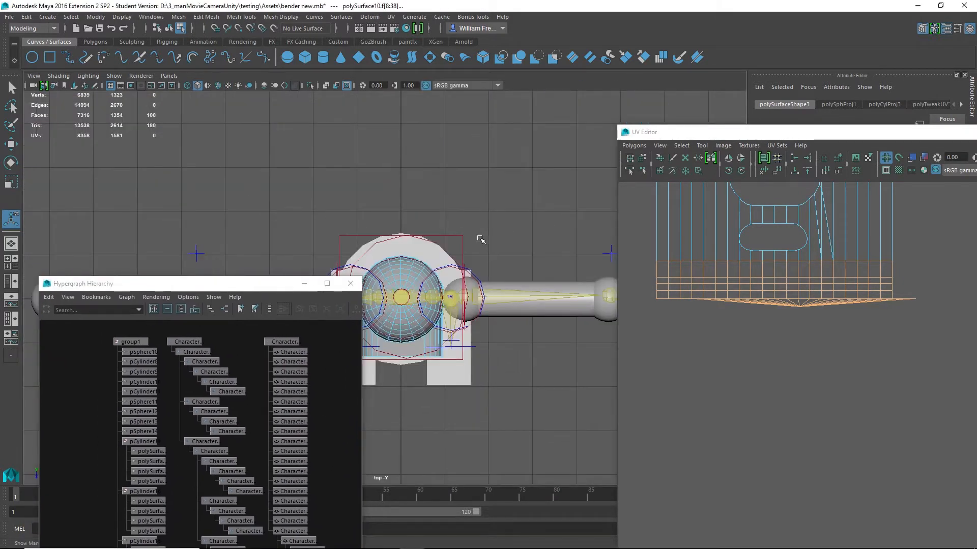
pyautogui.press('4')
pyautogui.keyDown('alt'); pyautogui.moveTo(405, 253); pyautogui.dragTo(443, 199, button='middle'); pyautogui.keyUp('alt')
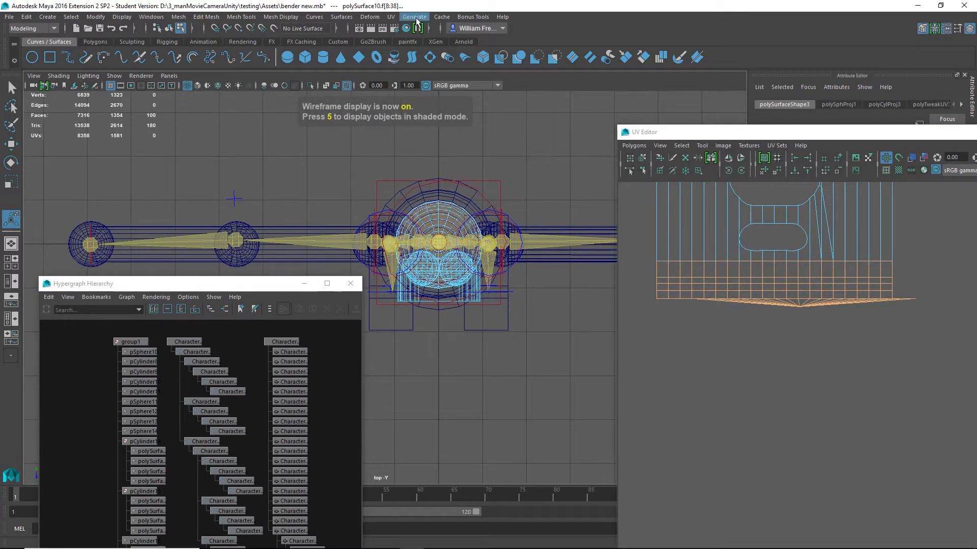
pyautogui.click(390, 17)
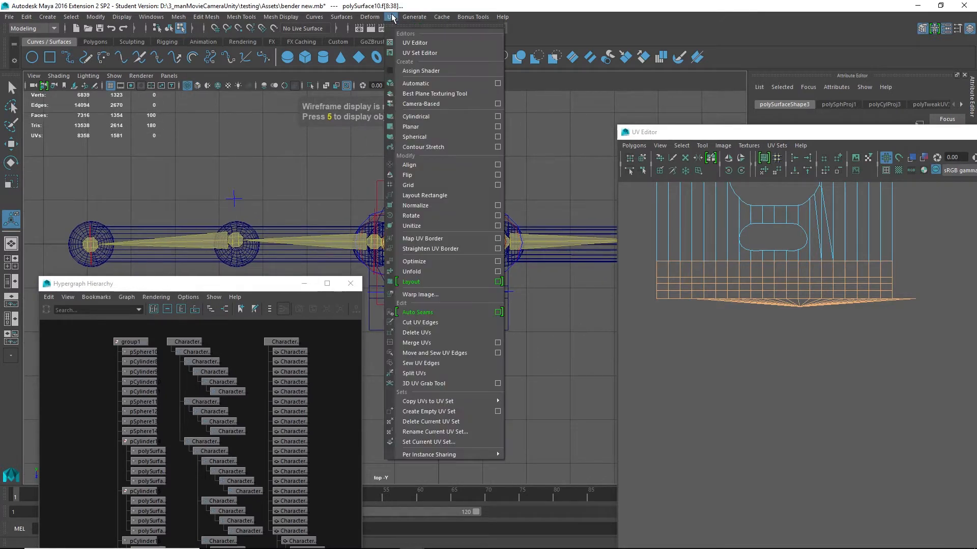
pyautogui.click(429, 104)
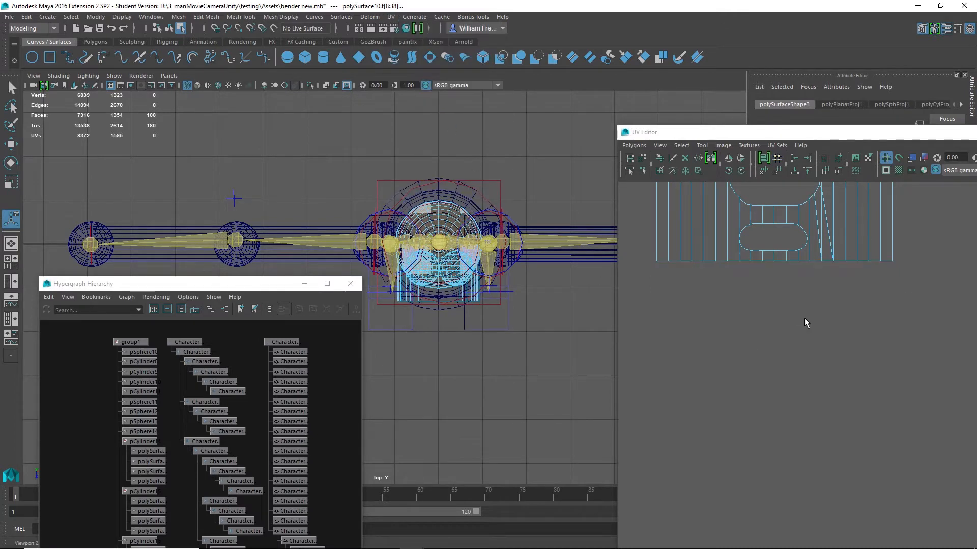
# - Move the underside's circular UV shell out of the tile and place it just below the head's main shell
pyautogui.keyDown('alt'); pyautogui.moveTo(804, 318); pyautogui.dragTo(656, 329, button='right'); pyautogui.keyUp('alt')
pyautogui.keyDown('alt'); pyautogui.moveTo(740, 267); pyautogui.dragTo(780, 389, button='middle'); pyautogui.keyUp('alt')
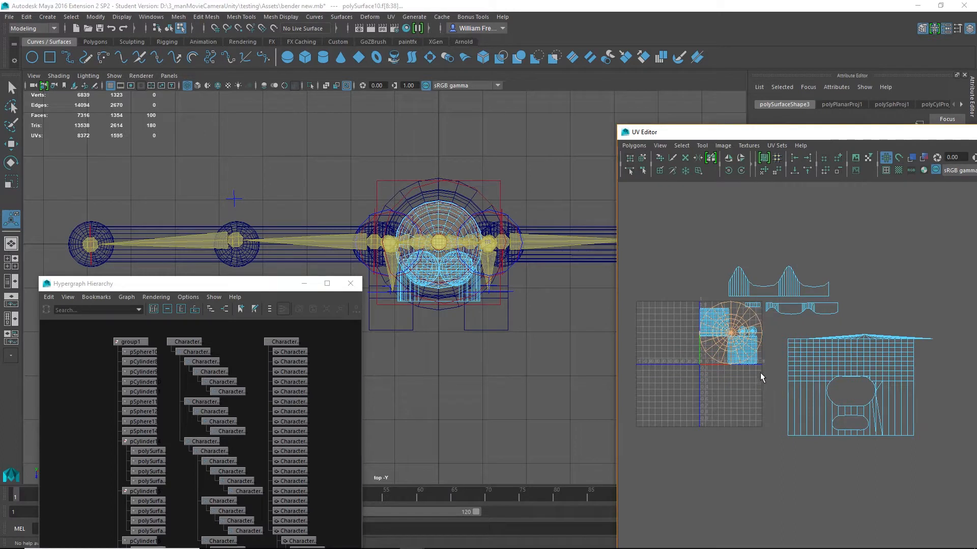
pyautogui.press('w')
pyautogui.moveTo(745, 355); pyautogui.dragTo(850, 473)
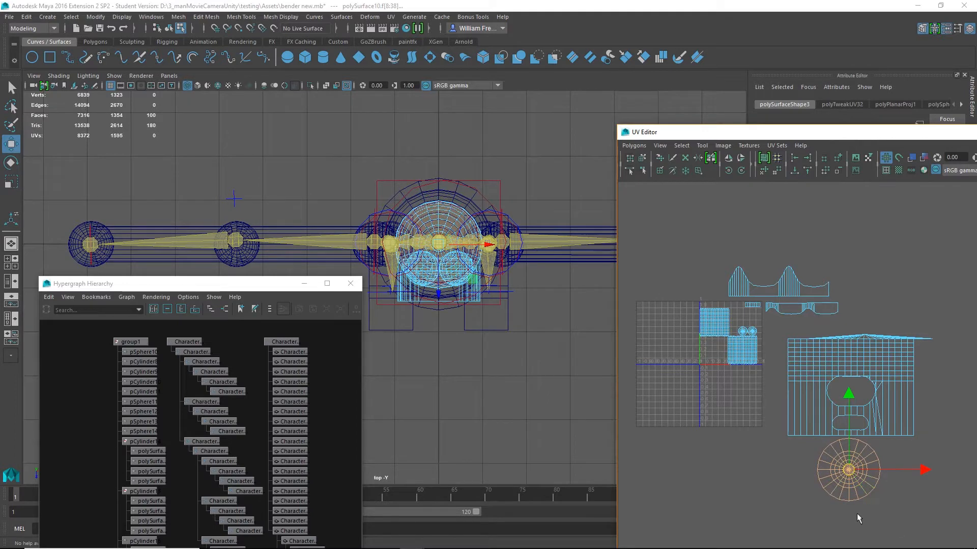
pyautogui.moveTo(849, 471)
pyautogui.mouseDown()
pyautogui.moveTo(712, 435)
pyautogui.moveTo(851, 475)
pyautogui.mouseUp()
# - Select the thin wedge-shaped faces along the head shell's top edge and check the dome's crown in textured perspective view
pyautogui.keyDown('alt'); pyautogui.moveTo(622, 281); pyautogui.dragTo(690, 345, button='right'); pyautogui.keyUp('alt')
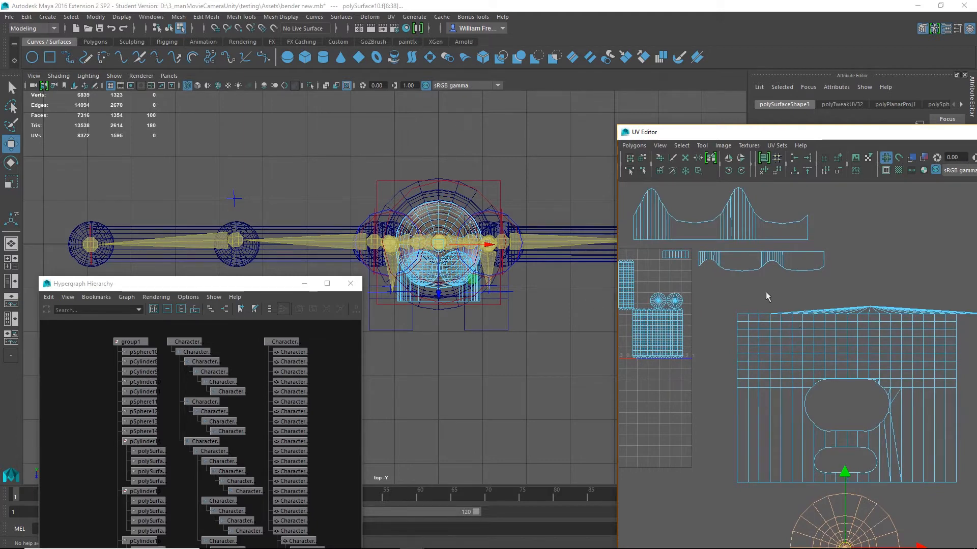
pyautogui.moveTo(767, 297); pyautogui.dragTo(971, 315)
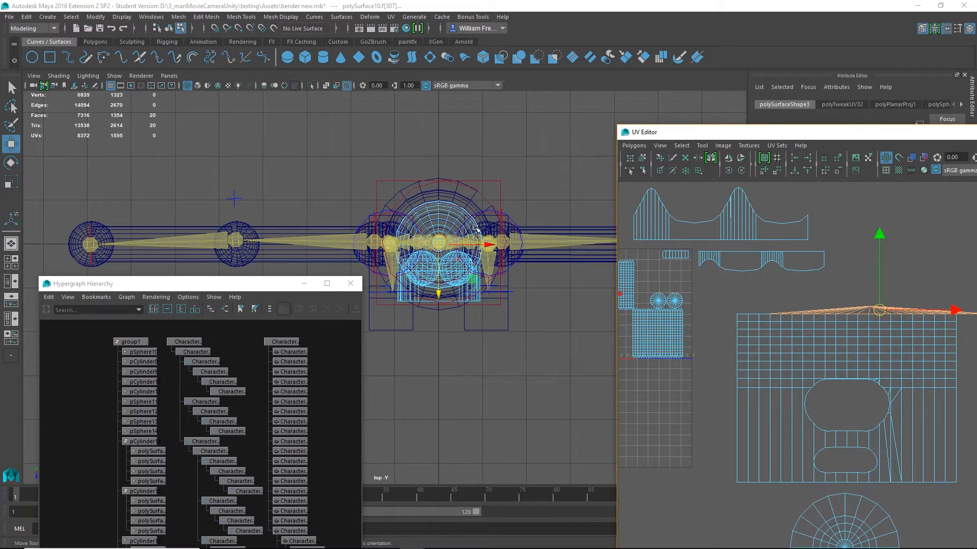
pyautogui.press('6')
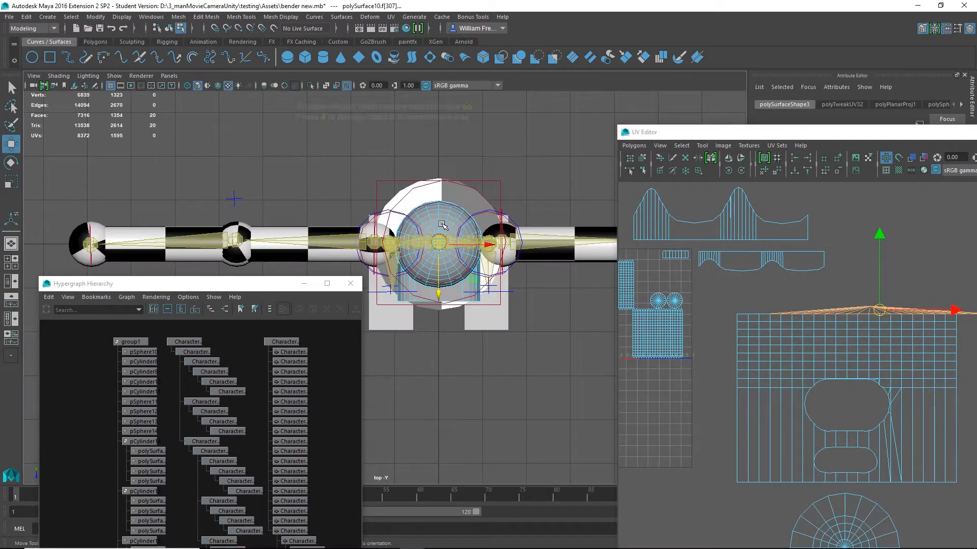
pyautogui.press('space')
pyautogui.press('space')
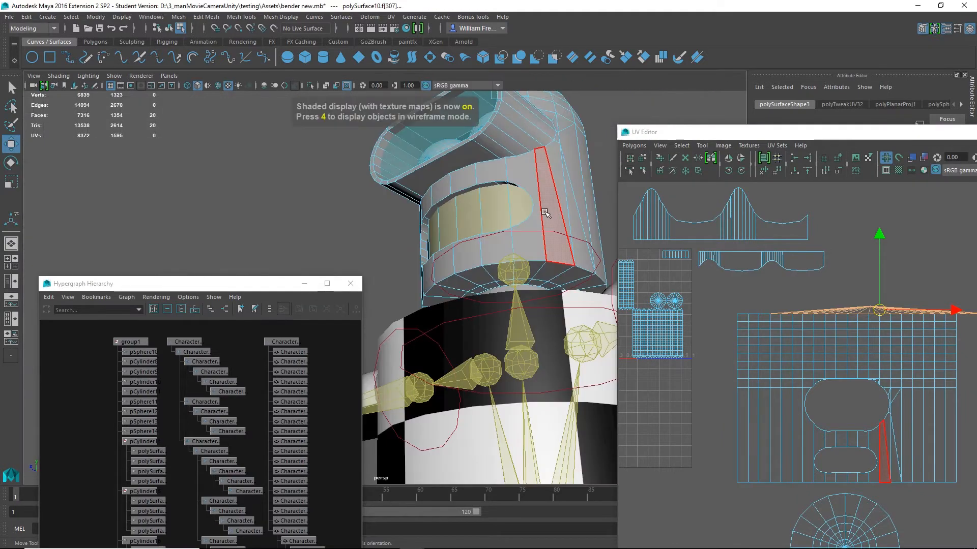
pyautogui.keyDown('alt'); pyautogui.moveTo(522, 146); pyautogui.dragTo(481, 284); pyautogui.keyUp('alt')
pyautogui.keyDown('alt'); pyautogui.moveTo(811, 297); pyautogui.dragTo(712, 327, button='middle'); pyautogui.keyUp('alt')
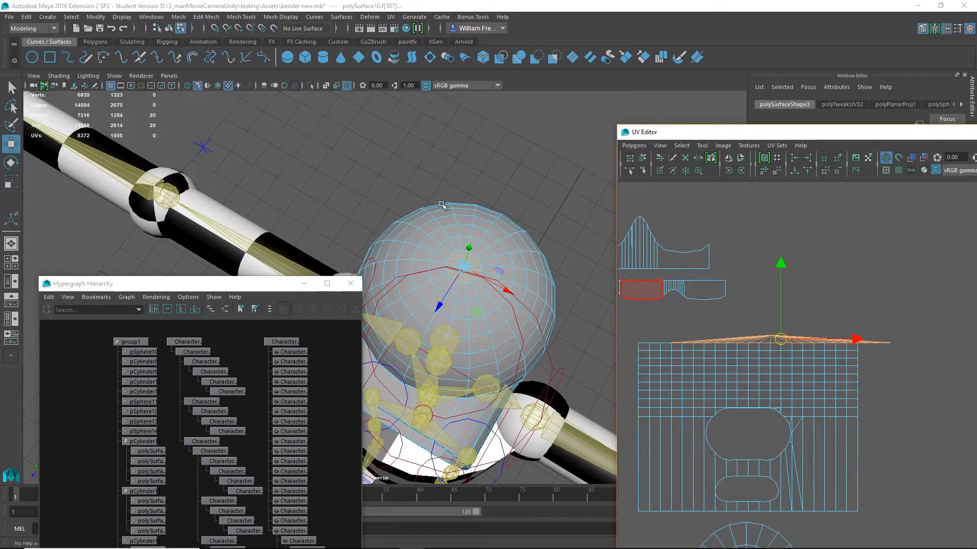
# - Apply a Camera-Based UV projection to the selected crown faces from the top view
pyautogui.press('space')
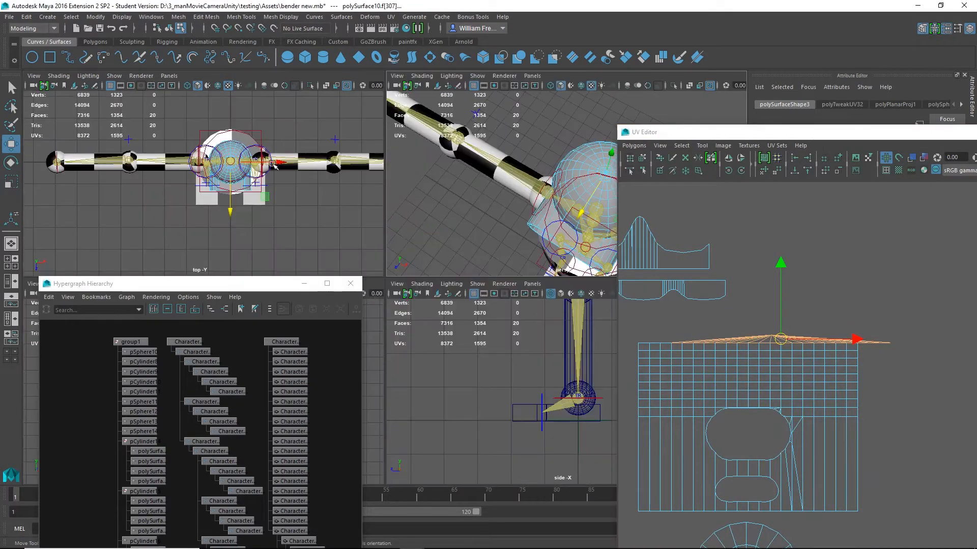
pyautogui.press('space')
pyautogui.keyDown('alt'); pyautogui.moveTo(483, 280); pyautogui.dragTo(496, 282, button='right'); pyautogui.keyUp('alt')
pyautogui.keyDown('alt'); pyautogui.moveTo(496, 282); pyautogui.dragTo(441, 339, button='middle'); pyautogui.keyUp('alt')
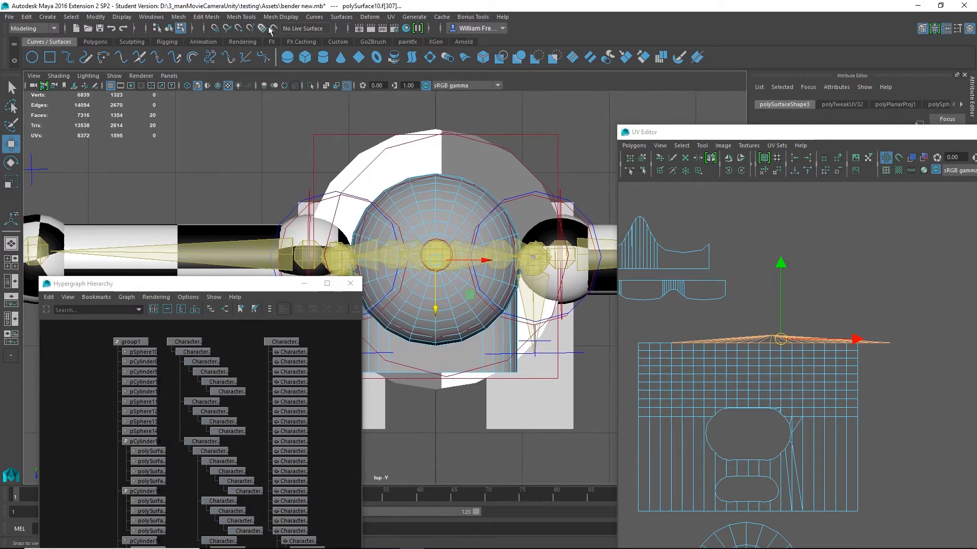
pyautogui.click(389, 17)
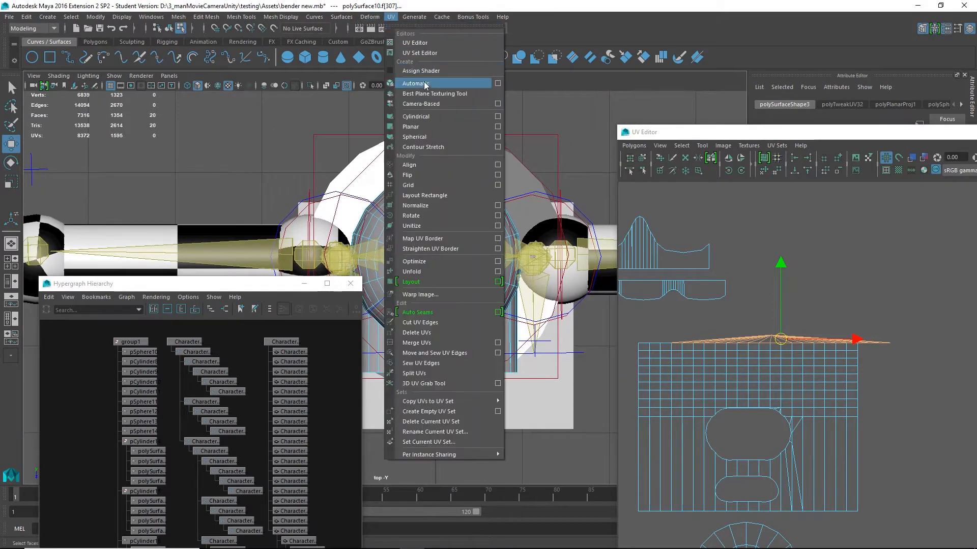
pyautogui.click(432, 107)
# - Scale the crown's circular UV shell down to a small disc and place it just above the head's main shell
pyautogui.keyDown('alt'); pyautogui.moveTo(780, 288); pyautogui.dragTo(554, 356, button='right'); pyautogui.keyUp('alt')
pyautogui.press('r')
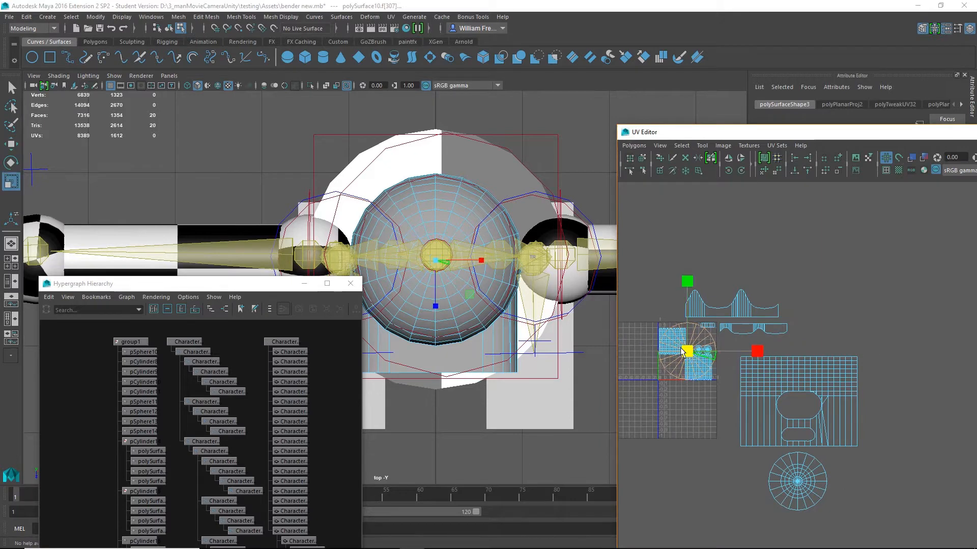
pyautogui.moveTo(681, 349); pyautogui.dragTo(826, 345)
pyautogui.press('w')
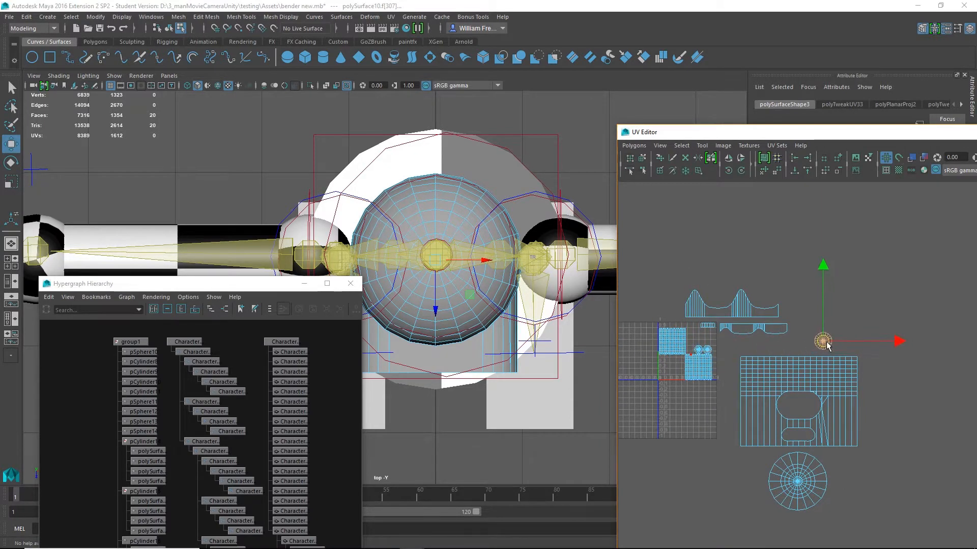
pyautogui.press('r')
pyautogui.scroll(5, 824, 342)
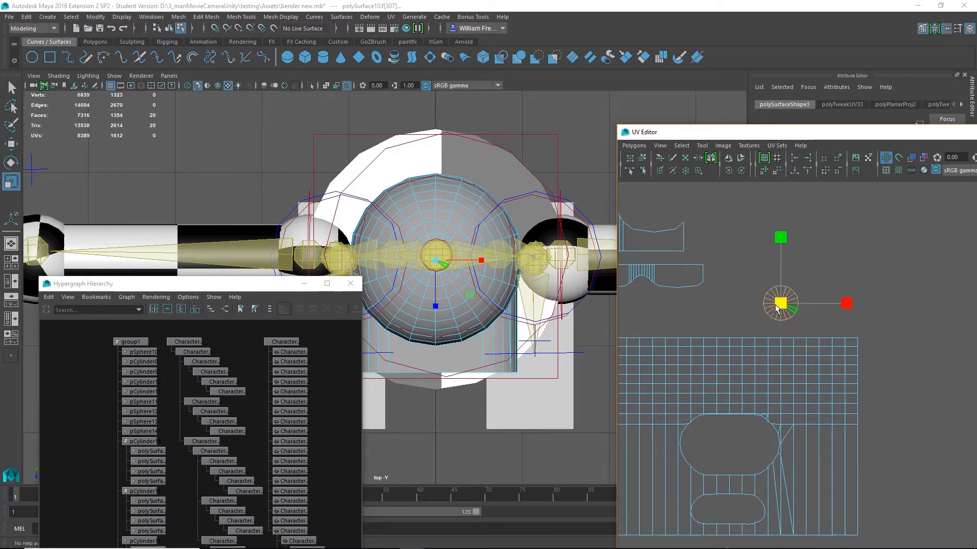
pyautogui.moveTo(777, 307); pyautogui.dragTo(763, 312)
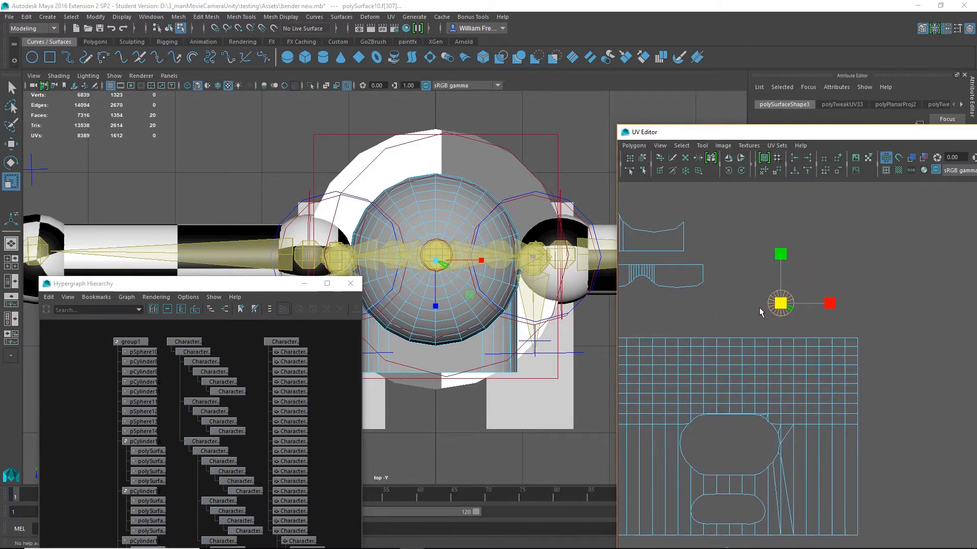
pyautogui.keyDown('alt'); pyautogui.moveTo(749, 307); pyautogui.dragTo(782, 335, button='middle'); pyautogui.keyUp('alt')
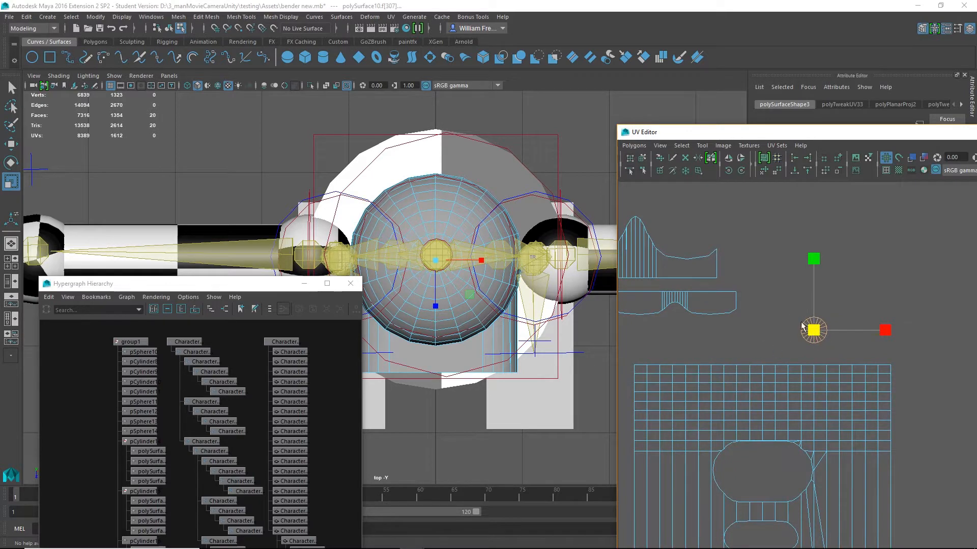
# - Select all UVs of the two square grid shells inside the tile and check in perspective view which head parts they cover
pyautogui.moveTo(788, 324); pyautogui.dragTo(820, 328, button='right')
pyautogui.keyDown('alt'); pyautogui.moveTo(771, 348); pyautogui.dragTo(837, 222, button='middle'); pyautogui.keyUp('alt')
pyautogui.keyDown('alt'); pyautogui.moveTo(837, 356); pyautogui.dragTo(722, 316, button='right'); pyautogui.keyUp('alt')
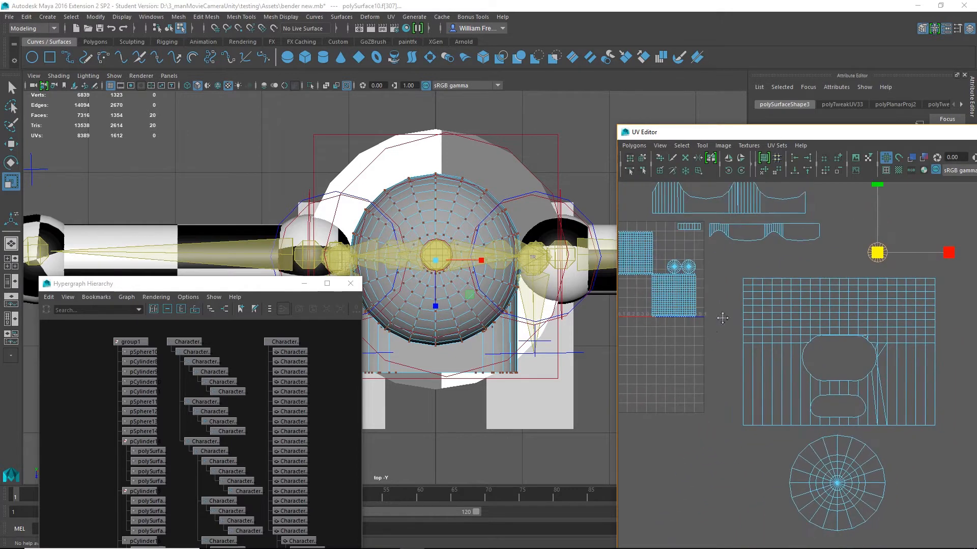
pyautogui.keyDown('alt'); pyautogui.moveTo(687, 325); pyautogui.dragTo(778, 363, button='middle'); pyautogui.keyUp('alt')
pyautogui.keyDown('alt'); pyautogui.moveTo(527, 381); pyautogui.dragTo(510, 262); pyautogui.keyUp('alt')
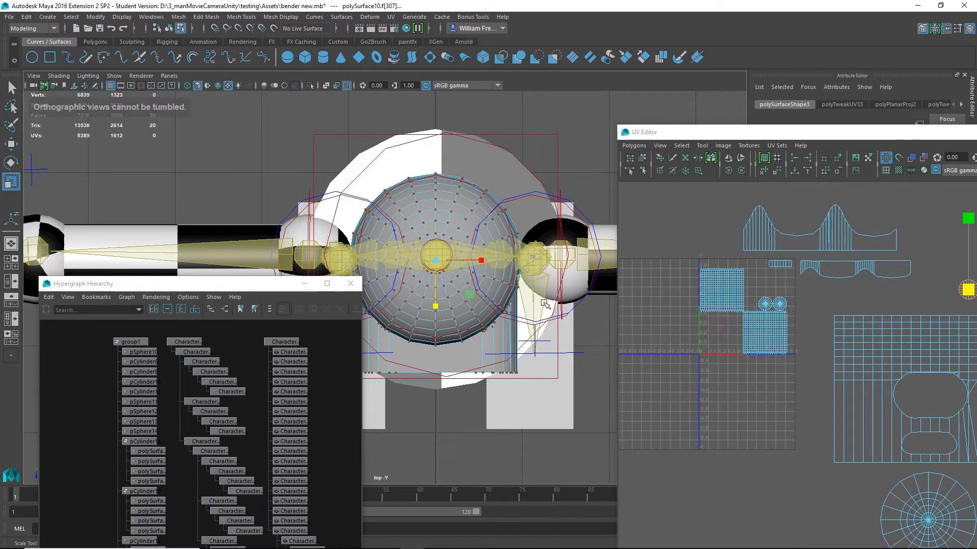
pyautogui.keyDown('alt'); pyautogui.moveTo(703, 303); pyautogui.dragTo(832, 386, button='right'); pyautogui.keyUp('alt')
pyautogui.keyDown('alt'); pyautogui.moveTo(674, 304); pyautogui.dragTo(771, 339, button='middle'); pyautogui.keyUp('alt')
pyautogui.moveTo(770, 339); pyautogui.dragTo(806, 346, button='right')
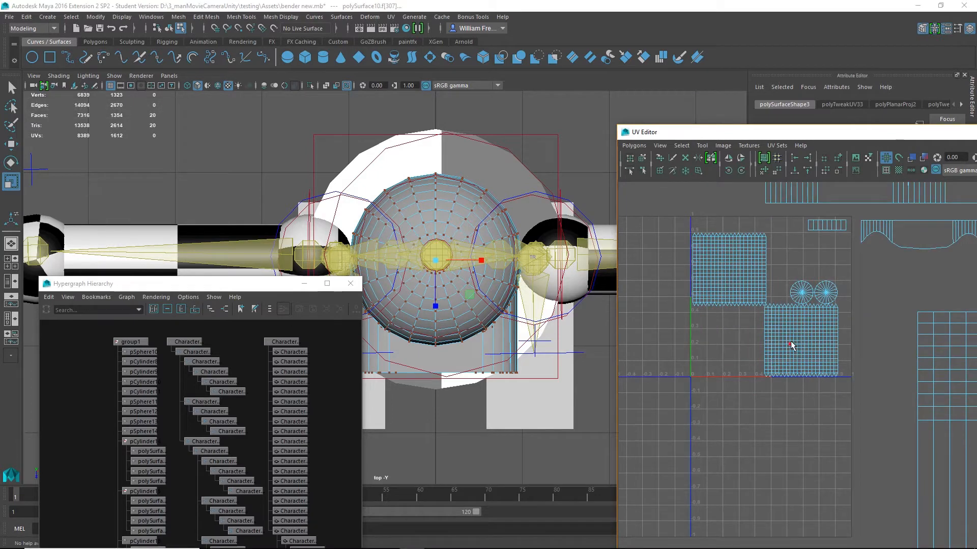
pyautogui.moveTo(755, 324); pyautogui.dragTo(840, 400)
pyautogui.keyDown('shift'); pyautogui.moveTo(691, 241); pyautogui.dragTo(746, 334); pyautogui.keyUp('shift')
pyautogui.click(681, 147)
pyautogui.click(691, 183)
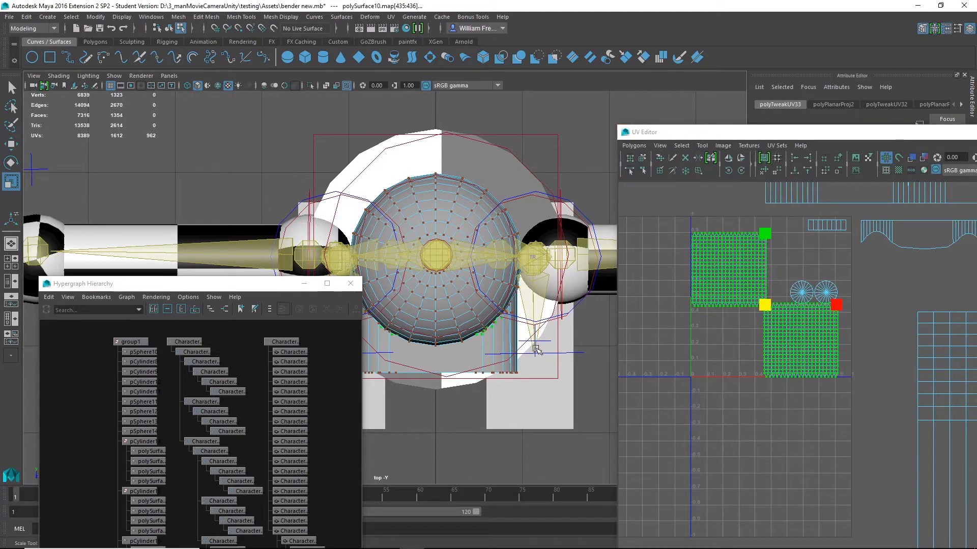
pyautogui.keyDown('alt'); pyautogui.moveTo(500, 292); pyautogui.dragTo(525, 204); pyautogui.keyUp('alt')
pyautogui.press('space')
pyautogui.press('space')
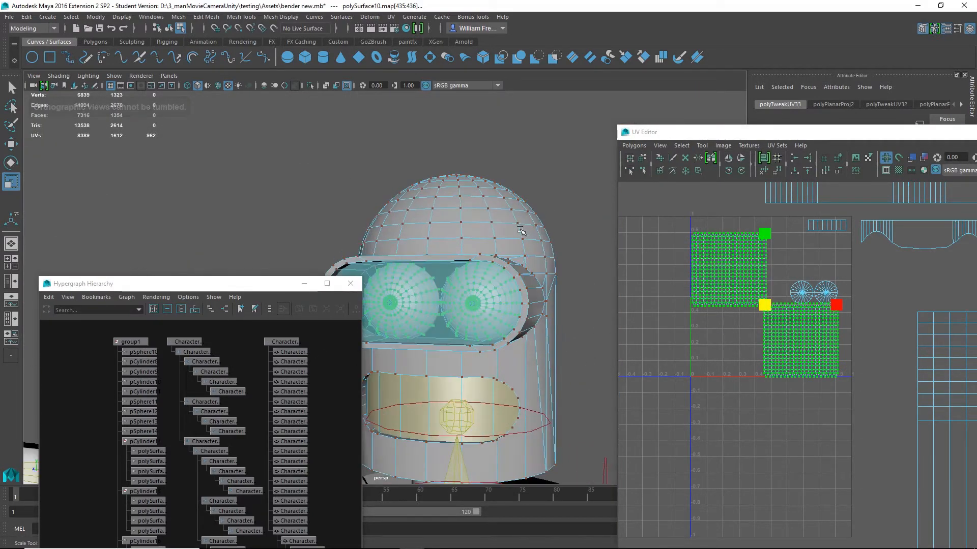
pyautogui.keyDown('alt'); pyautogui.moveTo(526, 204); pyautogui.dragTo(529, 168, button='middle'); pyautogui.keyUp('alt')
# - Move the upper square shell of one eyeball down so it sits directly beside the other eyeball's shell
pyautogui.keyDown('alt'); pyautogui.moveTo(775, 307); pyautogui.dragTo(704, 283, button='right'); pyautogui.keyUp('alt')
pyautogui.keyDown('alt'); pyautogui.moveTo(704, 282); pyautogui.dragTo(734, 308, button='middle'); pyautogui.keyUp('alt')
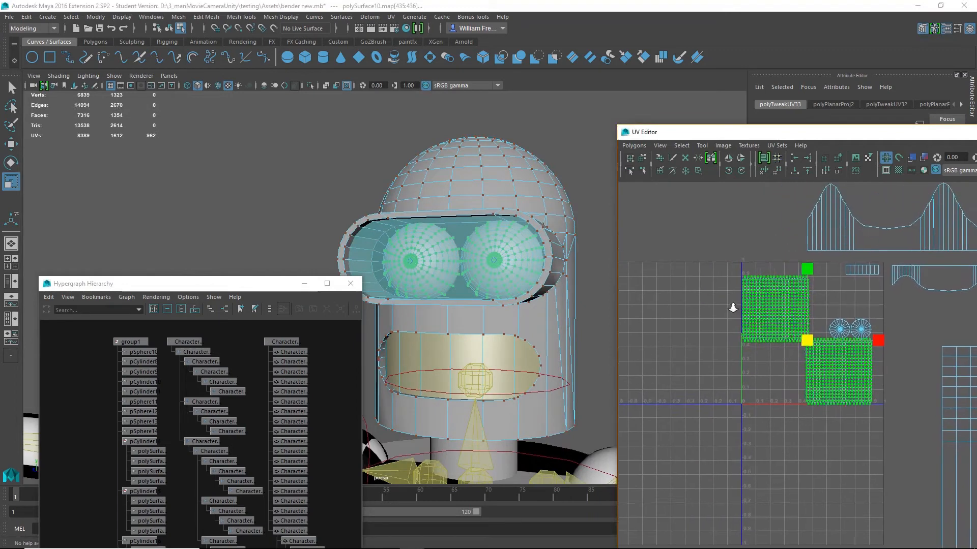
pyautogui.keyDown('alt'); pyautogui.moveTo(734, 308); pyautogui.dragTo(846, 388, button='right'); pyautogui.keyUp('alt')
pyautogui.moveTo(776, 320); pyautogui.dragTo(770, 385)
pyautogui.press('w')
pyautogui.keyDown('ctrl'); pyautogui.moveTo(814, 399); pyautogui.dragTo(814, 400, button='right'); pyautogui.keyUp('ctrl')
pyautogui.moveTo(772, 344); pyautogui.dragTo(768, 385)
pyautogui.moveTo(771, 387); pyautogui.dragTo(769, 385)
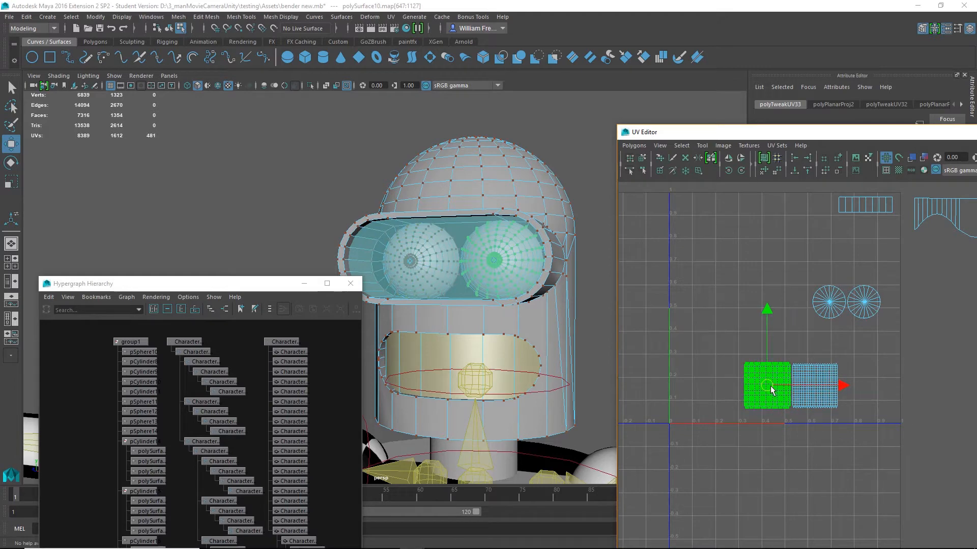
pyautogui.keyDown('alt'); pyautogui.moveTo(736, 371); pyautogui.dragTo(802, 423, button='right'); pyautogui.keyUp('alt')
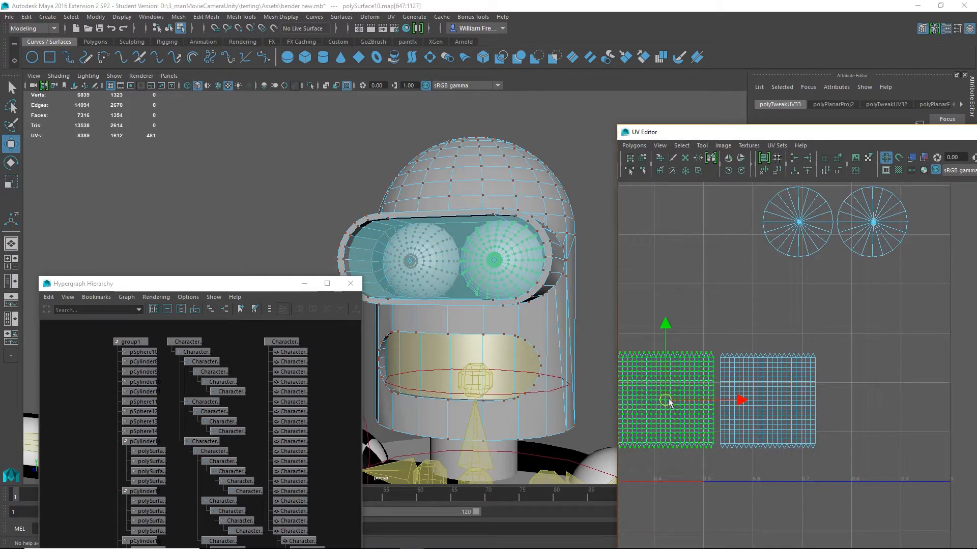
pyautogui.moveTo(669, 401); pyautogui.dragTo(670, 401)
# - Widen both eyeball shells horizontally together and move them into the lower right corner of the tile
pyautogui.keyDown('alt'); pyautogui.moveTo(905, 416); pyautogui.dragTo(670, 350, button='right'); pyautogui.keyUp('alt')
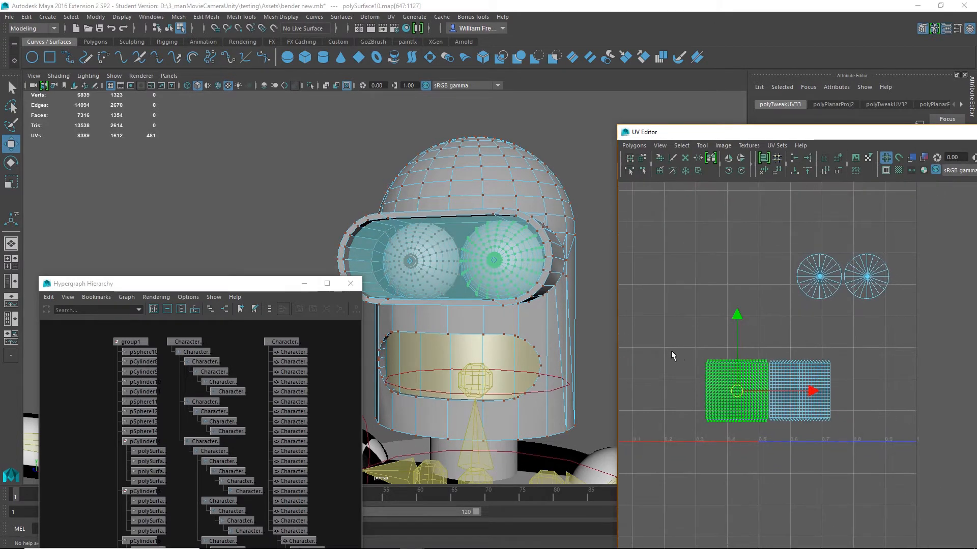
pyautogui.moveTo(670, 350); pyautogui.dragTo(902, 456)
pyautogui.press('r')
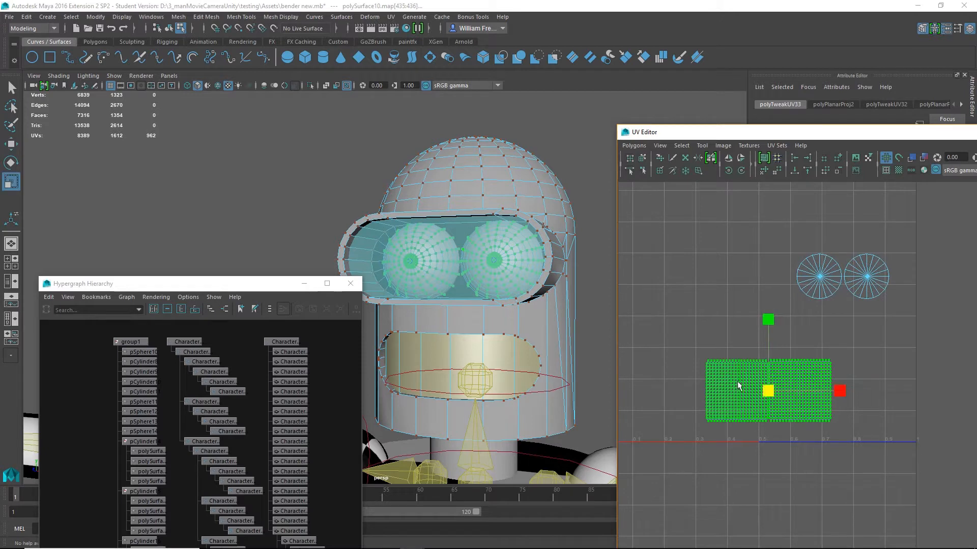
pyautogui.moveTo(841, 391); pyautogui.dragTo(894, 397)
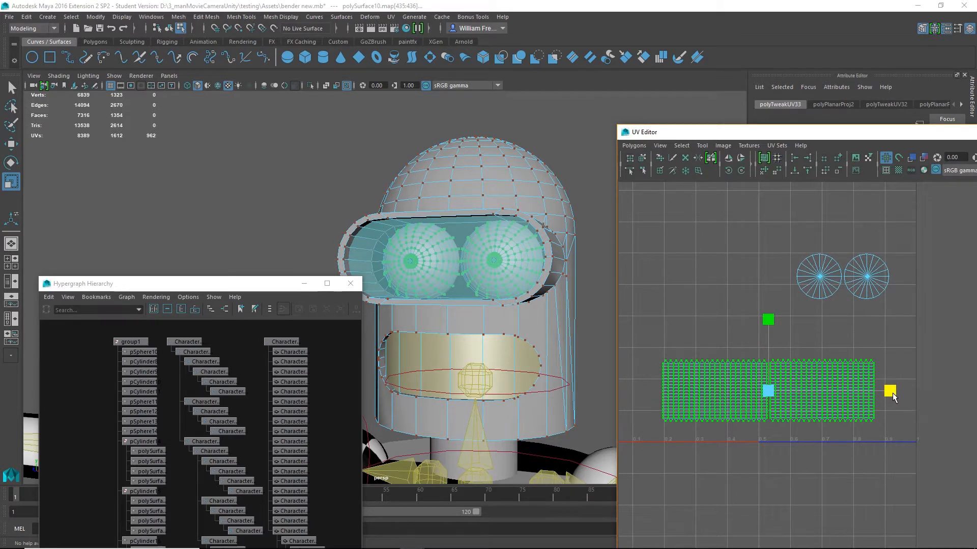
pyautogui.press('w')
pyautogui.moveTo(769, 391); pyautogui.dragTo(802, 410)
# - Select the two circular UV shells and examine which part of the head they cover in perspective view
pyautogui.moveTo(919, 239); pyautogui.dragTo(778, 301)
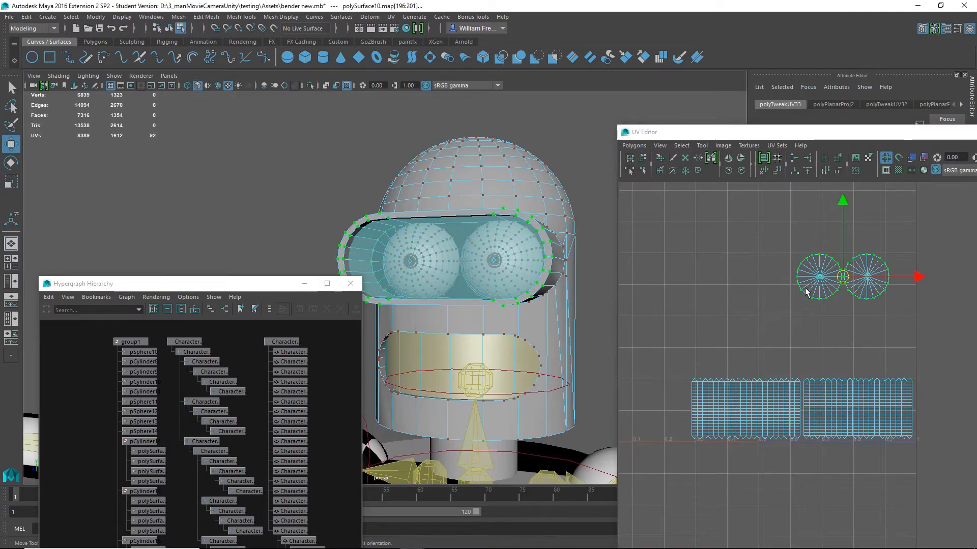
pyautogui.keyDown('alt'); pyautogui.moveTo(497, 269); pyautogui.dragTo(505, 295); pyautogui.keyUp('alt')
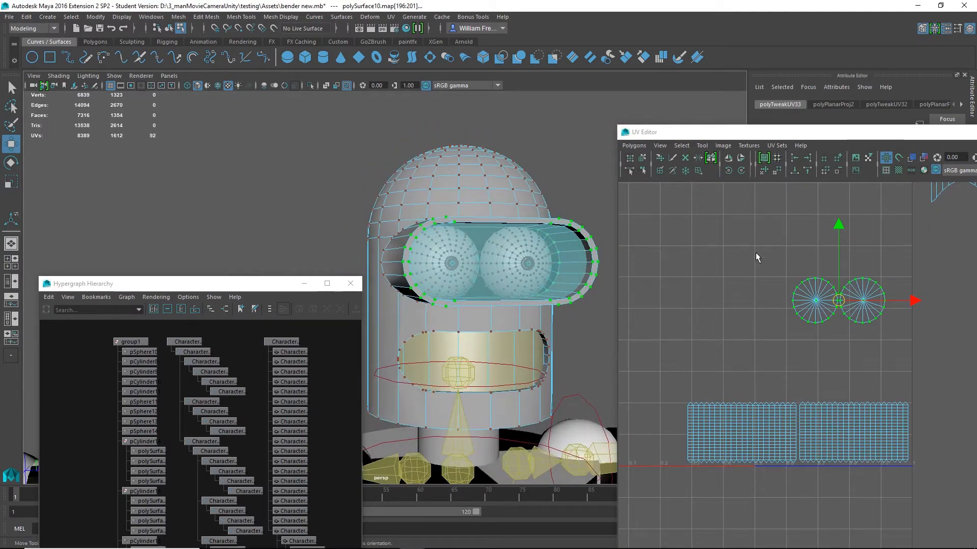
pyautogui.keyDown('alt'); pyautogui.moveTo(755, 257); pyautogui.dragTo(902, 342, button='right'); pyautogui.keyUp('alt')
pyautogui.keyDown('alt'); pyautogui.moveTo(832, 309); pyautogui.dragTo(775, 393, button='middle'); pyautogui.keyUp('alt')
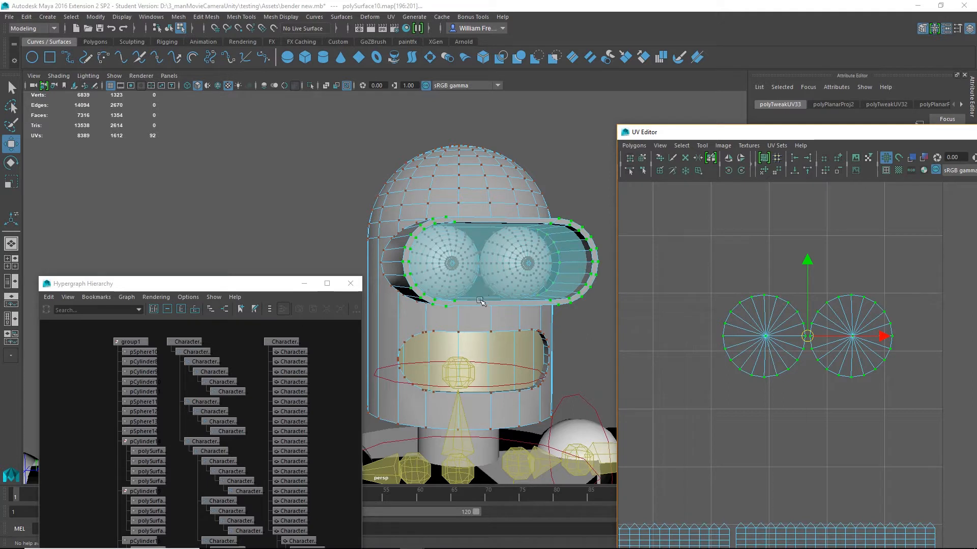
# - Select the full loop of front rim faces around the eye visor
pyautogui.moveTo(480, 303); pyautogui.dragTo(486, 280, button='right')
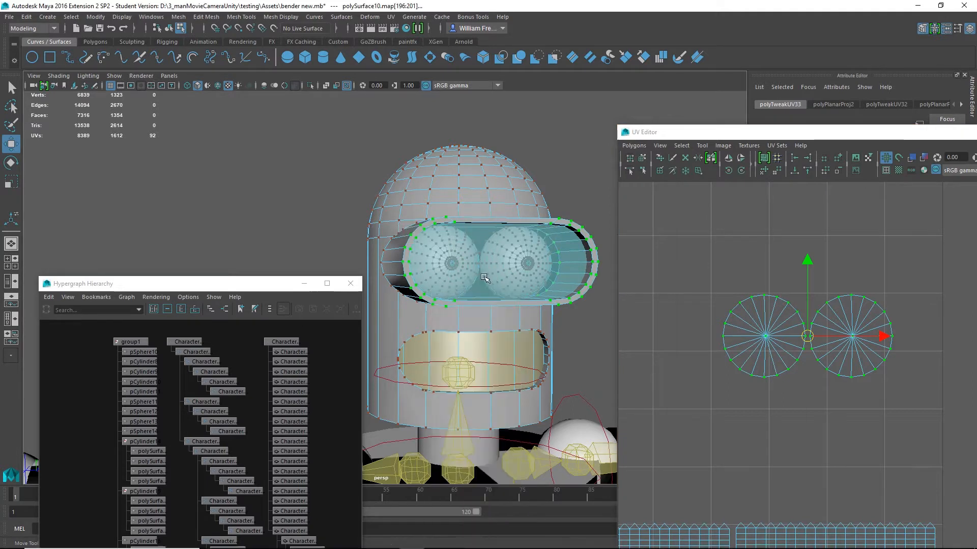
pyautogui.click(473, 304)
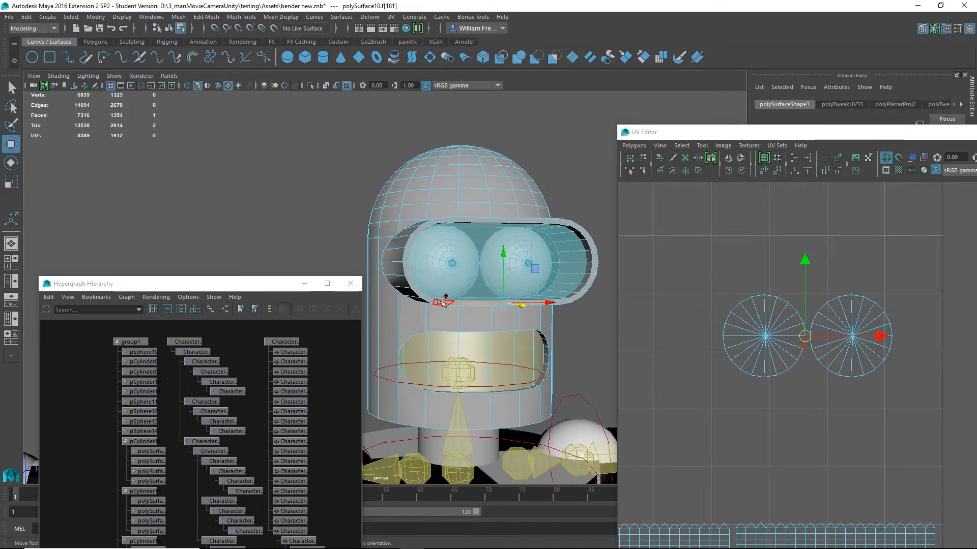
pyautogui.keyDown('shift'); pyautogui.click(428, 299); pyautogui.keyUp('shift')
pyautogui.keyDown('shift'); pyautogui.doubleClick(429, 300); pyautogui.keyUp('shift')
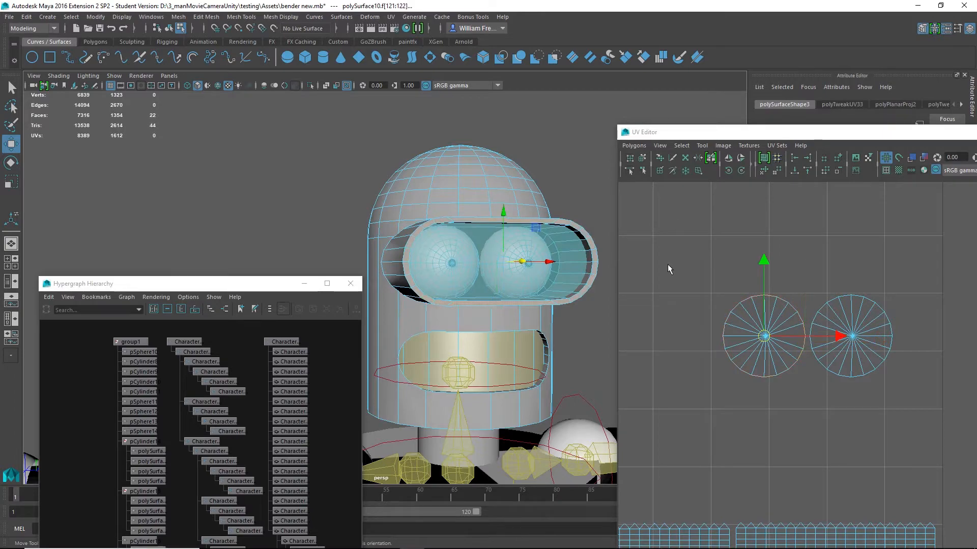
# - Apply a Camera-Based UV projection to the visor rim faces from the front view, moving the Hypergraph window out of the way
pyautogui.moveTo(510, 342)
pyautogui.keyDown('alt'); pyautogui.mouseDown()
pyautogui.moveTo(464, 361)
pyautogui.moveTo(518, 342)
pyautogui.moveTo(504, 341)
pyautogui.mouseUp(); pyautogui.keyUp('alt')
pyautogui.press('space')
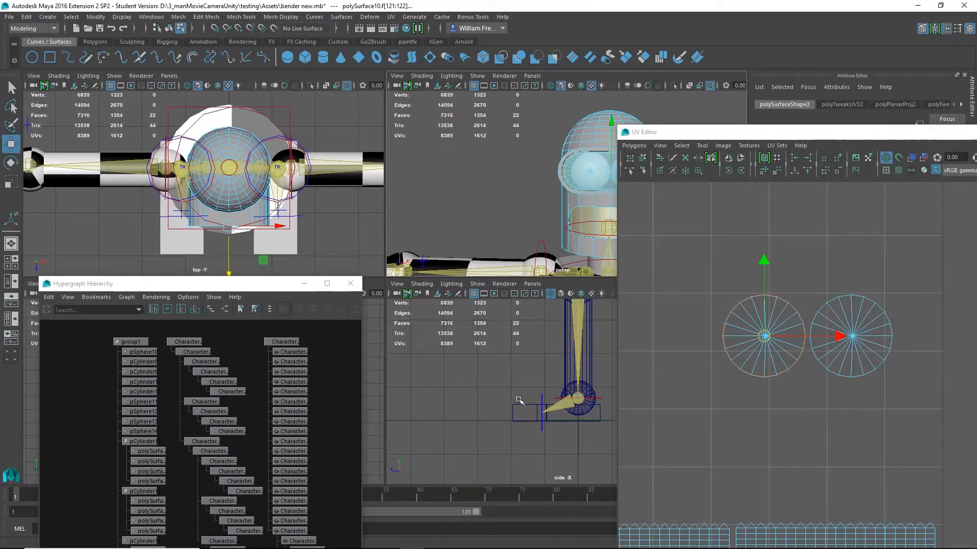
pyautogui.moveTo(259, 291); pyautogui.dragTo(577, 373)
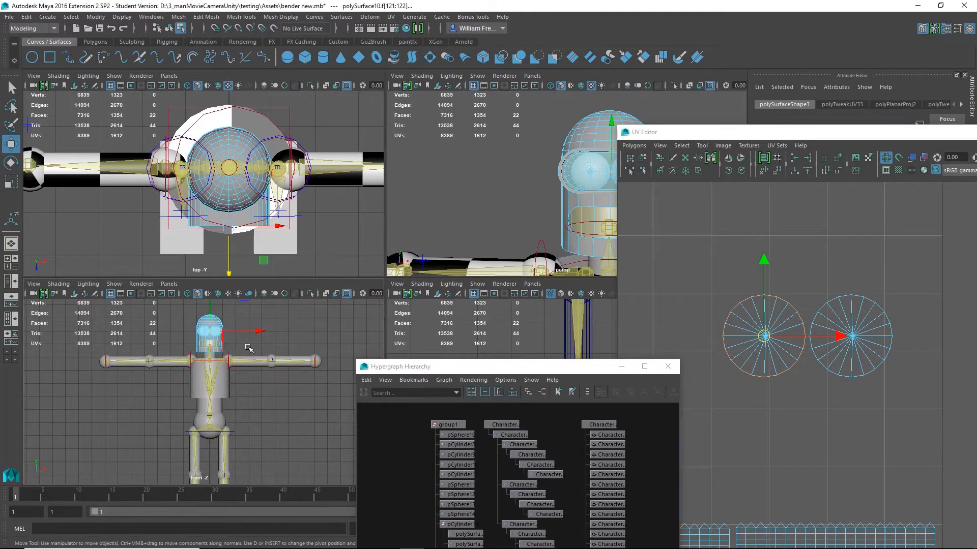
pyautogui.press('space')
pyautogui.press('f')
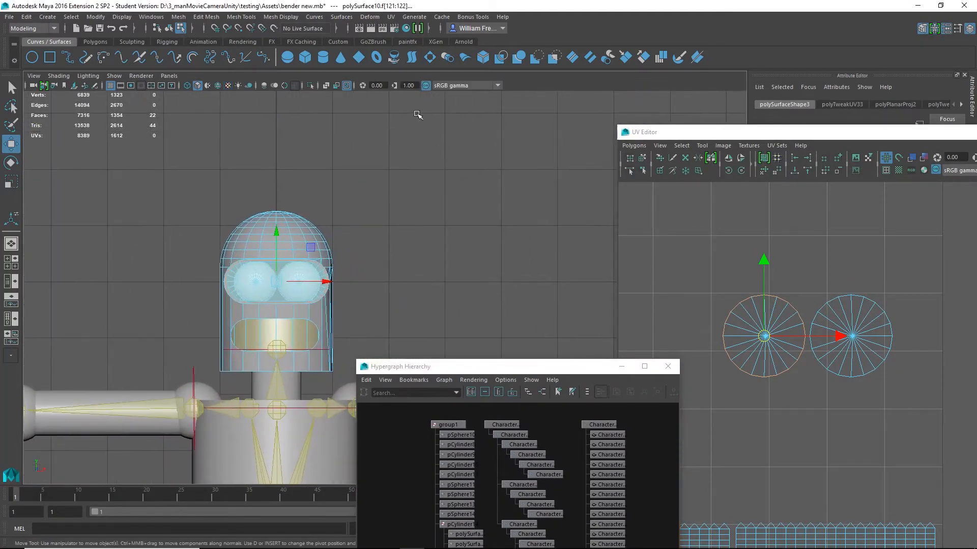
pyautogui.click(391, 17)
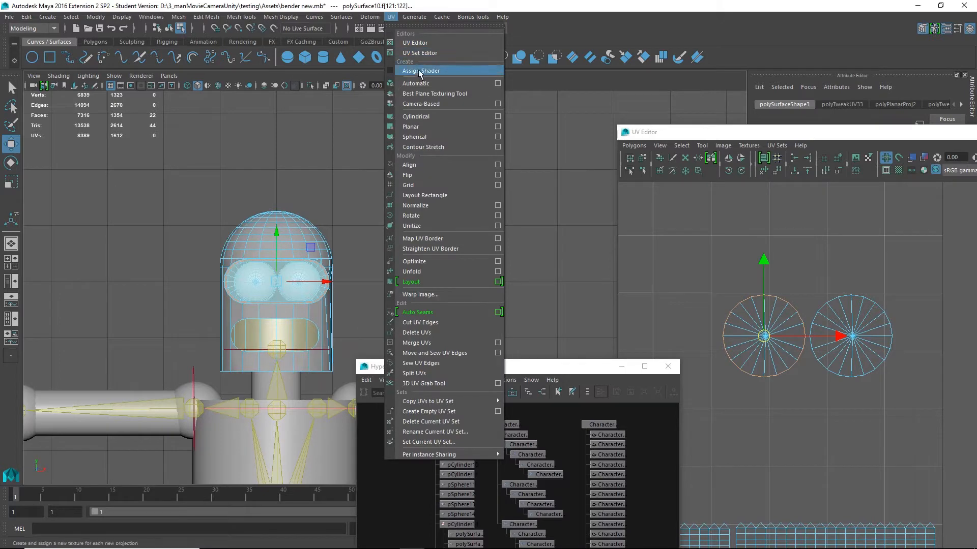
pyautogui.click(427, 105)
# - Scale the visor rim's UV shell down to a wide pill shape and place it just outside the tile's right edge
pyautogui.keyDown('alt'); pyautogui.moveTo(905, 377); pyautogui.dragTo(776, 304, button='right'); pyautogui.keyUp('alt')
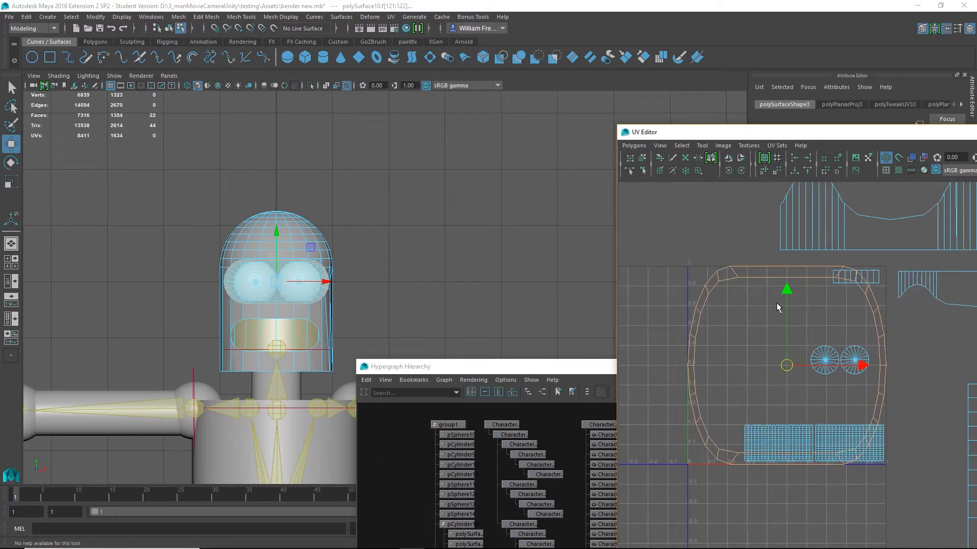
pyautogui.press('r')
pyautogui.moveTo(791, 298); pyautogui.dragTo(934, 349)
pyautogui.press('w')
pyautogui.press('r')
pyautogui.press('w')
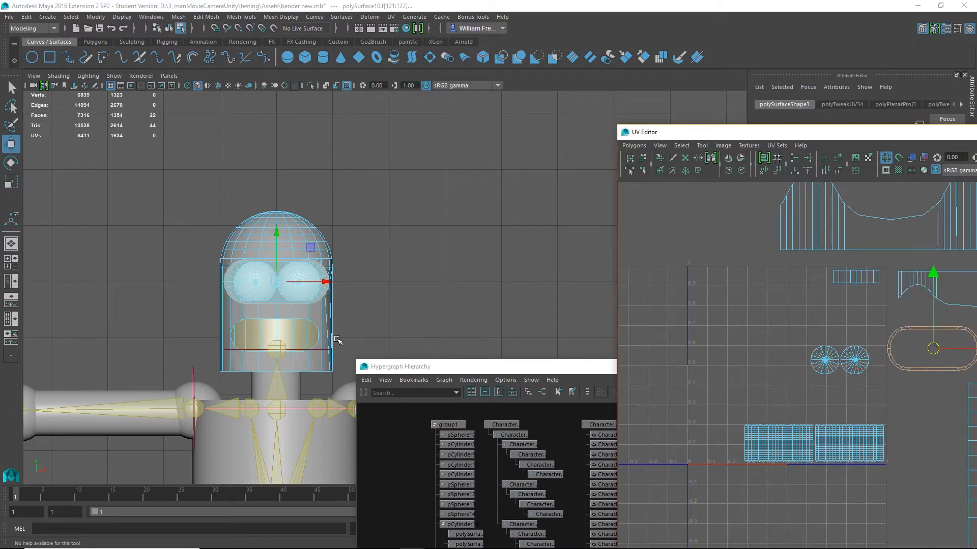
# - Select the faces of the two circular shells and examine where they lie on the head in front and perspective wireframe views
pyautogui.scroll(5, 310, 205)
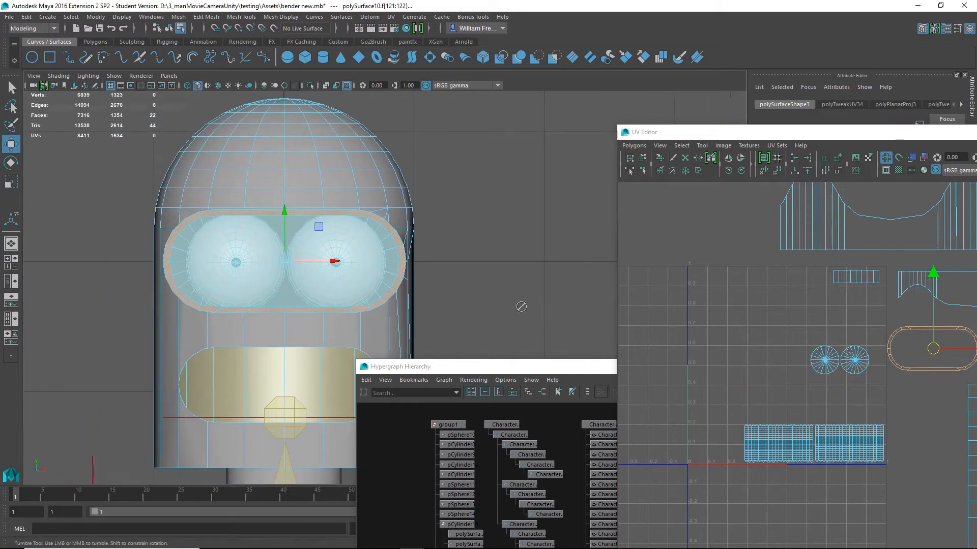
pyautogui.moveTo(801, 336); pyautogui.dragTo(867, 383)
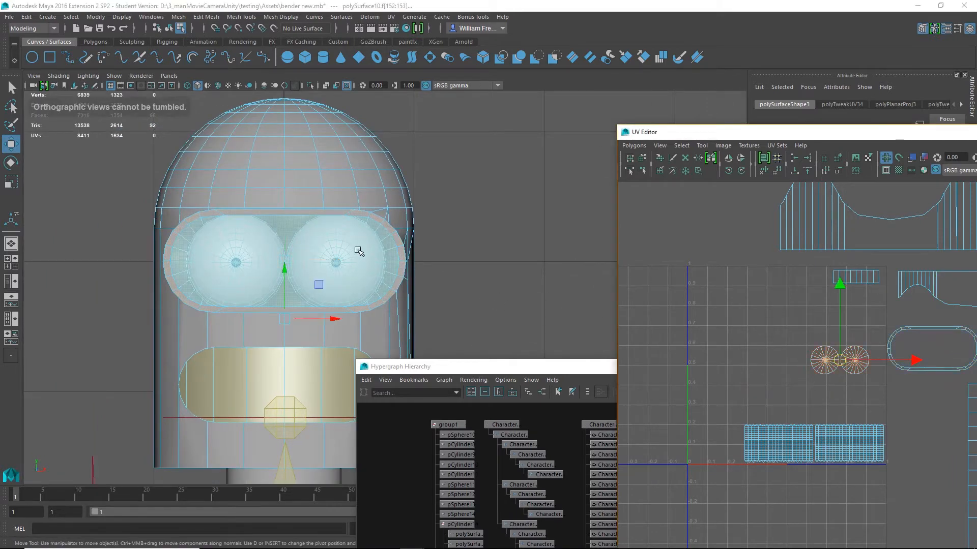
pyautogui.press('4')
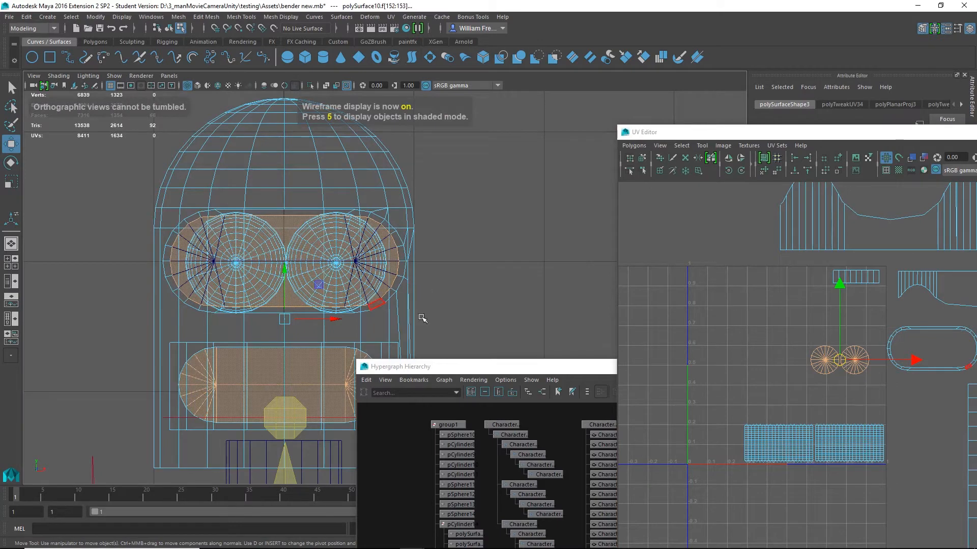
pyautogui.press('space')
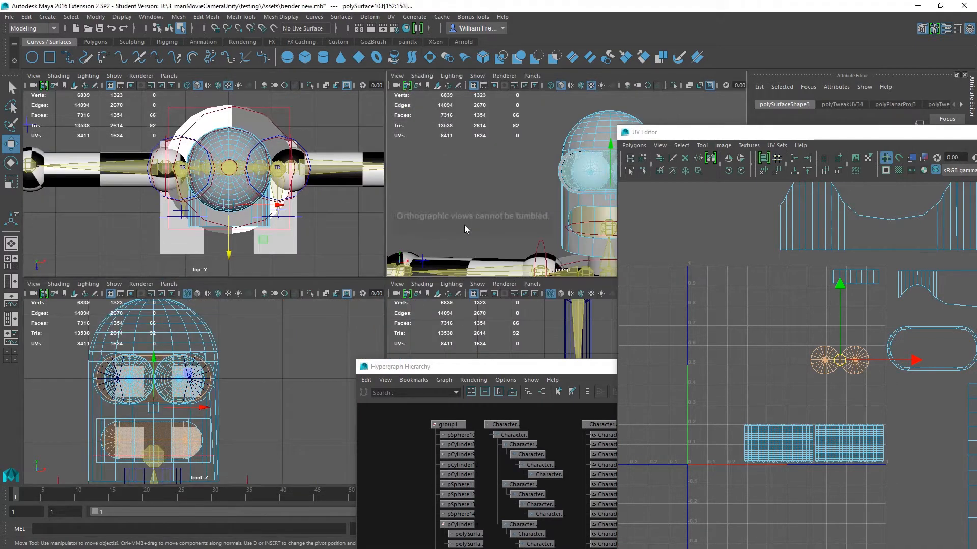
pyautogui.press('space')
pyautogui.keyDown('alt'); pyautogui.moveTo(465, 229); pyautogui.dragTo(345, 214); pyautogui.keyUp('alt')
pyautogui.press('4')
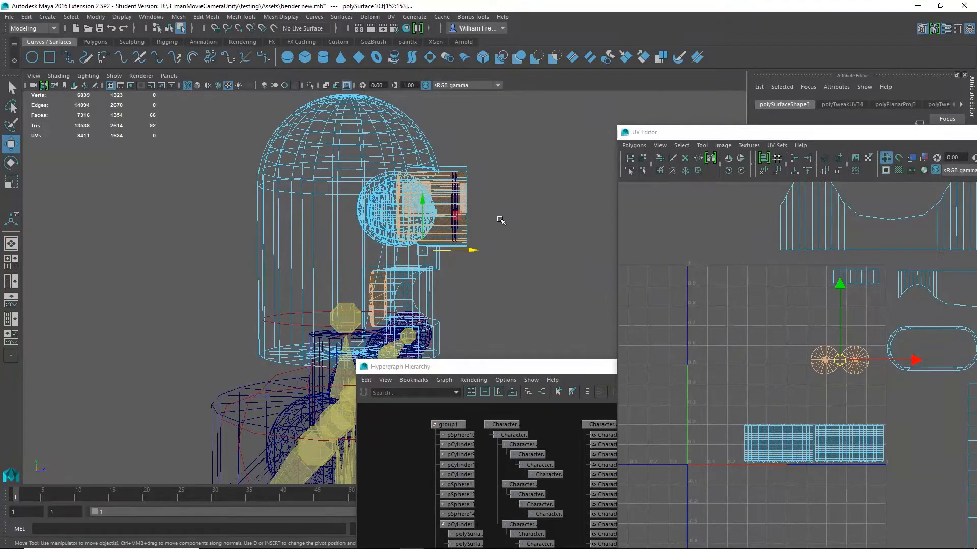
pyautogui.keyDown('alt'); pyautogui.moveTo(746, 321); pyautogui.dragTo(802, 371, button='right'); pyautogui.keyUp('alt')
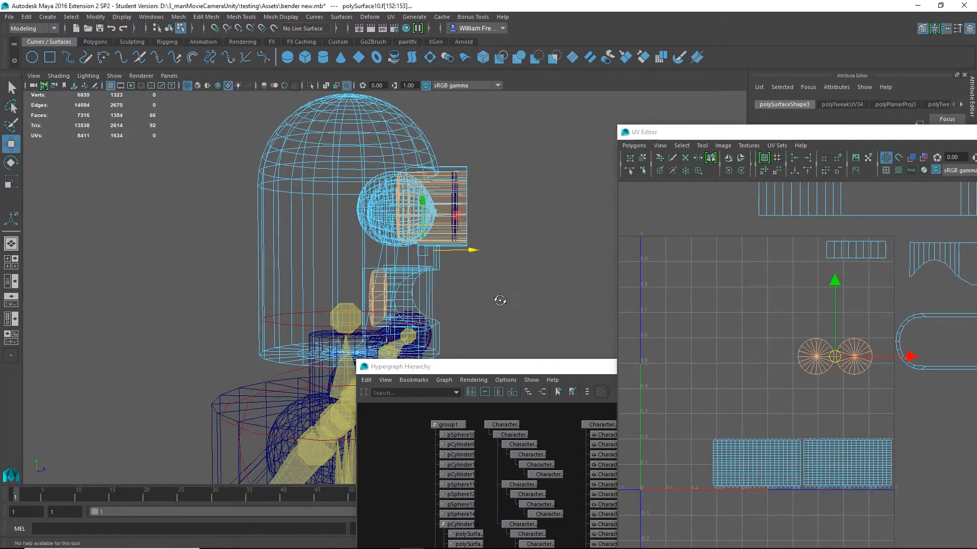
pyautogui.keyDown('alt'); pyautogui.moveTo(499, 300); pyautogui.dragTo(439, 307); pyautogui.keyUp('alt')
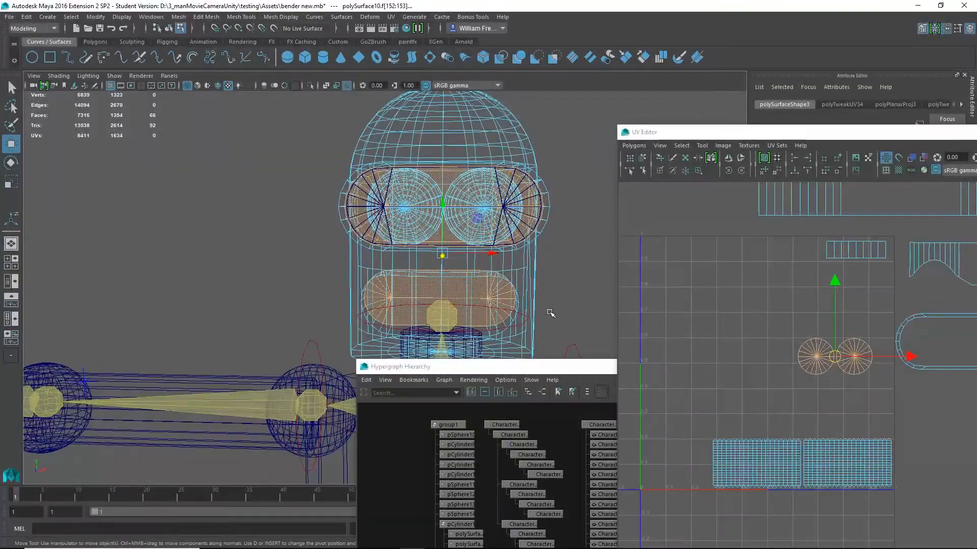
# - Apply a Camera-Based UV projection from the front view to the selected backing faces of the eye visor and mouth
pyautogui.press('space')
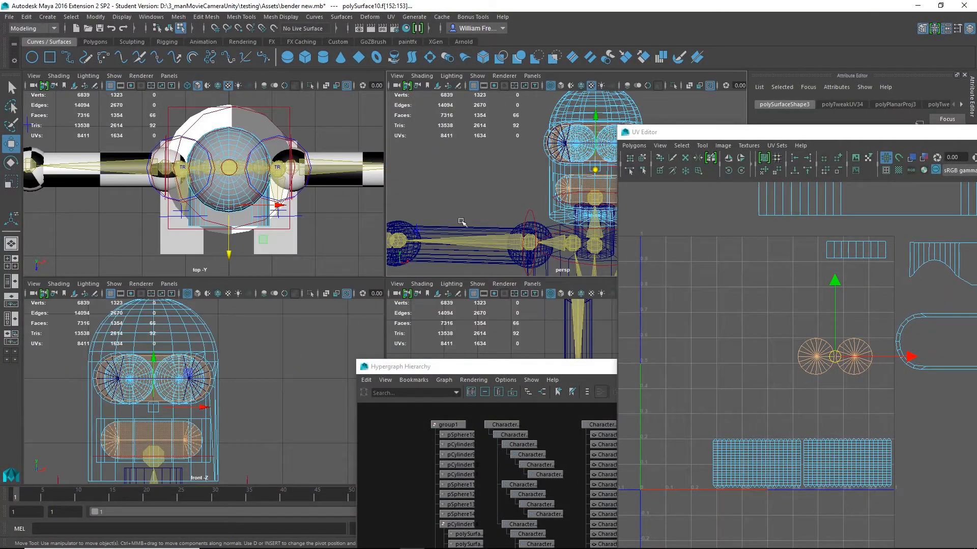
pyautogui.press('space')
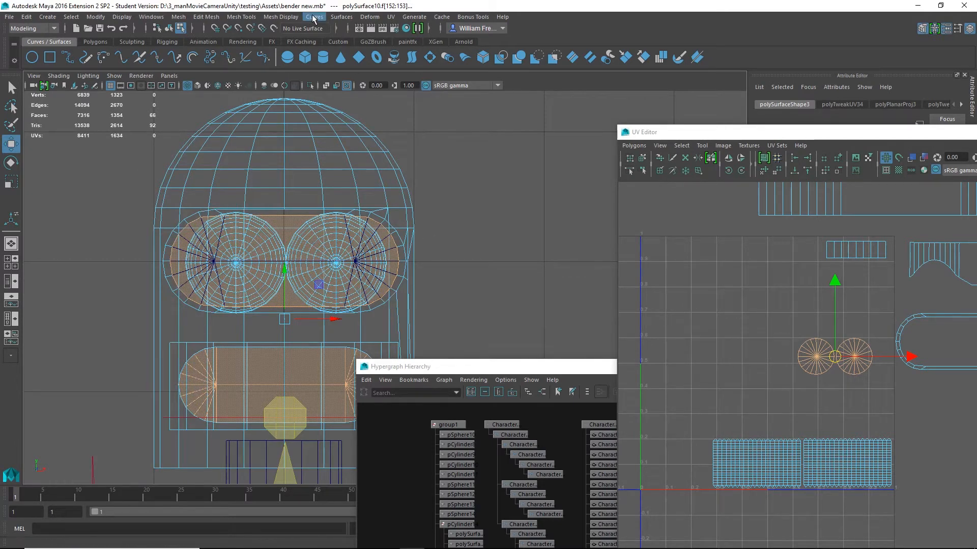
pyautogui.click(391, 17)
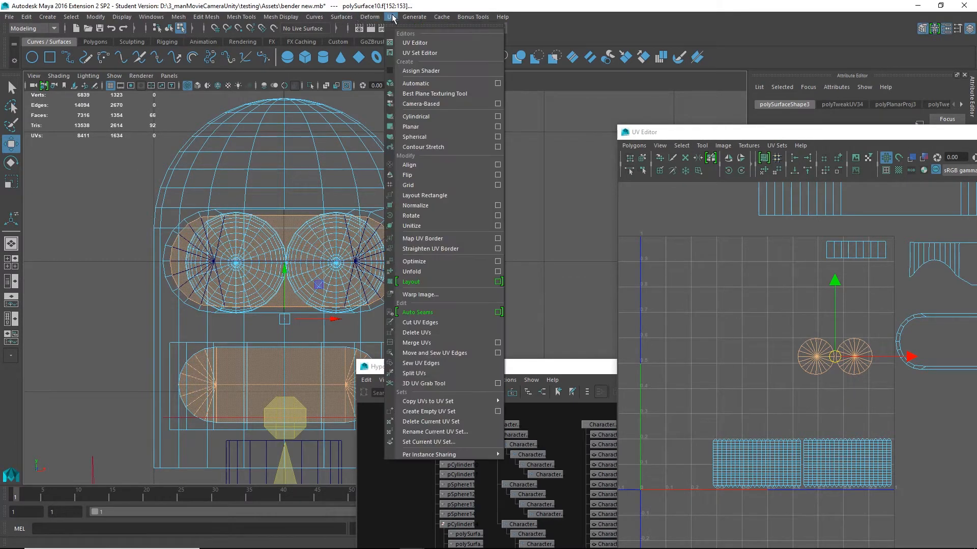
pyautogui.click(427, 99)
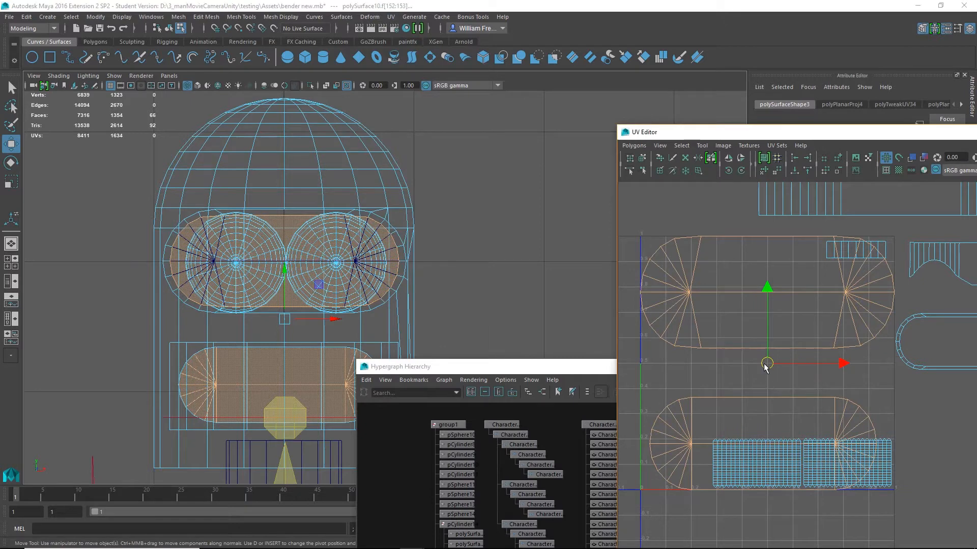
# - Scale down the two pill-shaped backing shells and place them below the visor rim shell, just outside the tile's right edge
pyautogui.moveTo(766, 365); pyautogui.dragTo(940, 426)
pyautogui.press('r')
pyautogui.press('w')
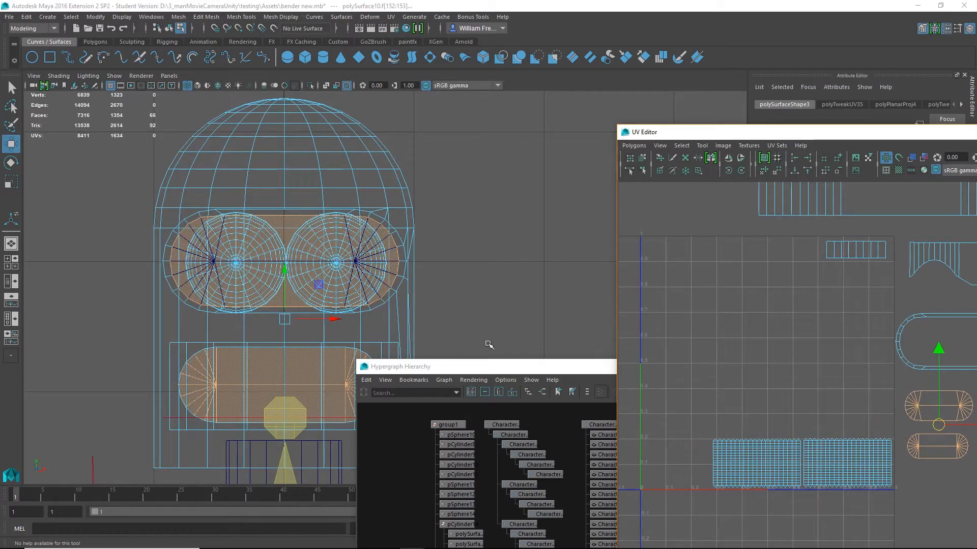
# - Clear the face selection and show an angled perspective view of the eye visor in textured shaded display
pyautogui.keyDown('alt'); pyautogui.moveTo(461, 304); pyautogui.dragTo(431, 305); pyautogui.keyUp('alt')
pyautogui.press('space')
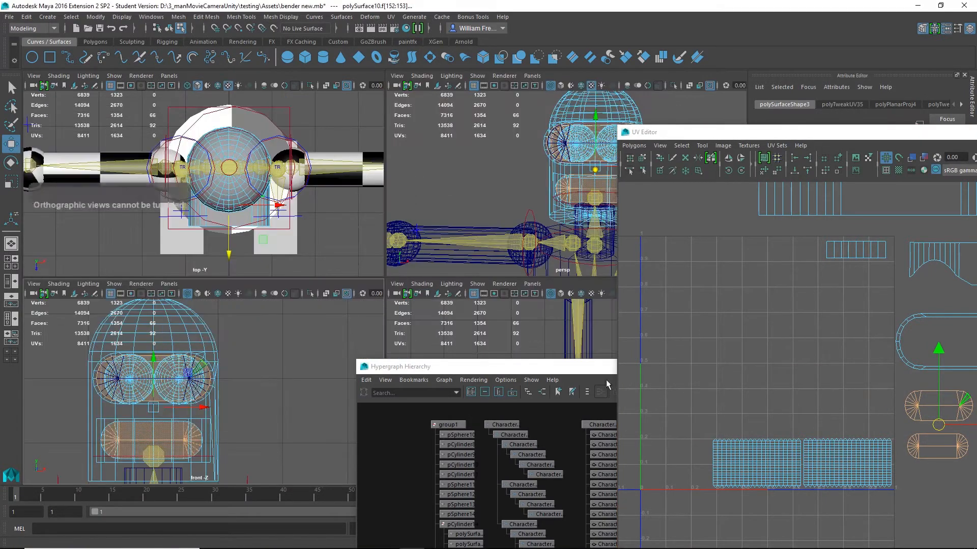
pyautogui.press('space')
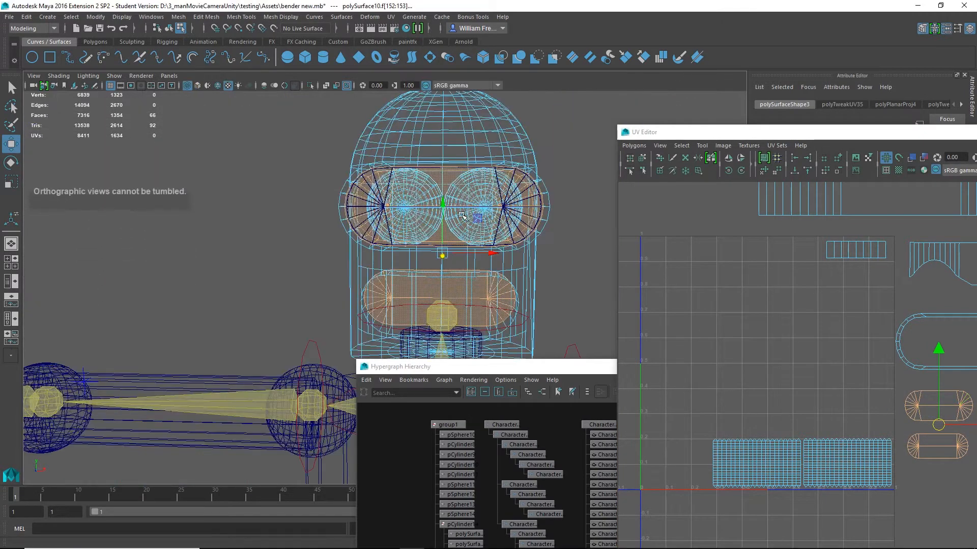
pyautogui.moveTo(356, 219)
pyautogui.keyDown('alt'); pyautogui.mouseDown()
pyautogui.moveTo(385, 219)
pyautogui.moveTo(366, 211)
pyautogui.mouseUp(); pyautogui.keyUp('alt')
pyautogui.keyDown('alt'); pyautogui.moveTo(300, 171); pyautogui.dragTo(341, 203, button='right'); pyautogui.keyUp('alt')
pyautogui.moveTo(270, 168); pyautogui.dragTo(300, 154, button='right')
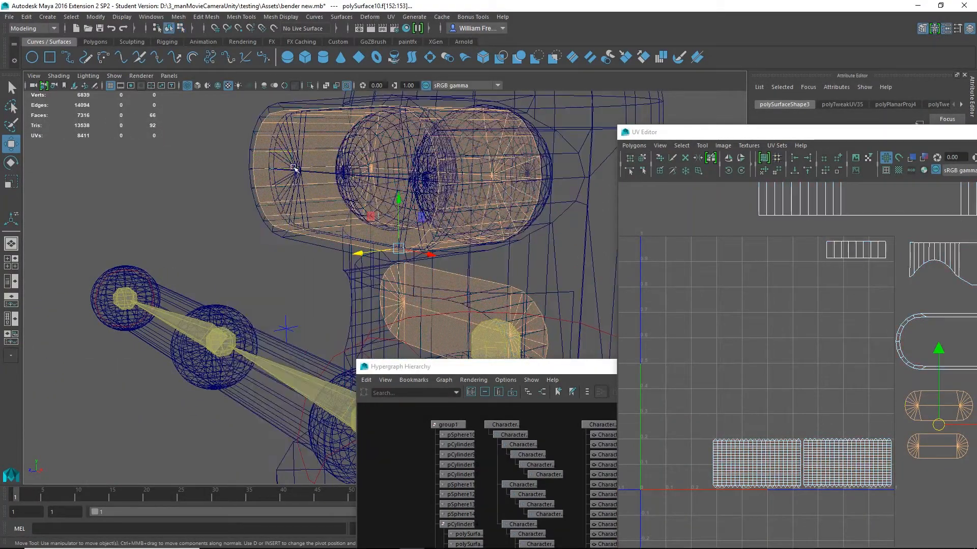
pyautogui.click(264, 194)
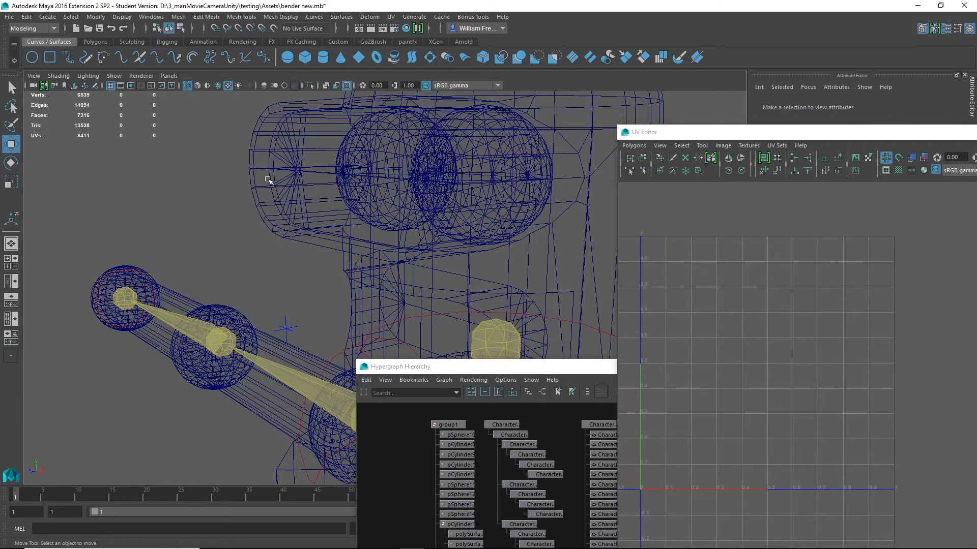
pyautogui.keyDown('alt'); pyautogui.moveTo(267, 178); pyautogui.dragTo(247, 165); pyautogui.keyUp('alt')
pyautogui.press('6')
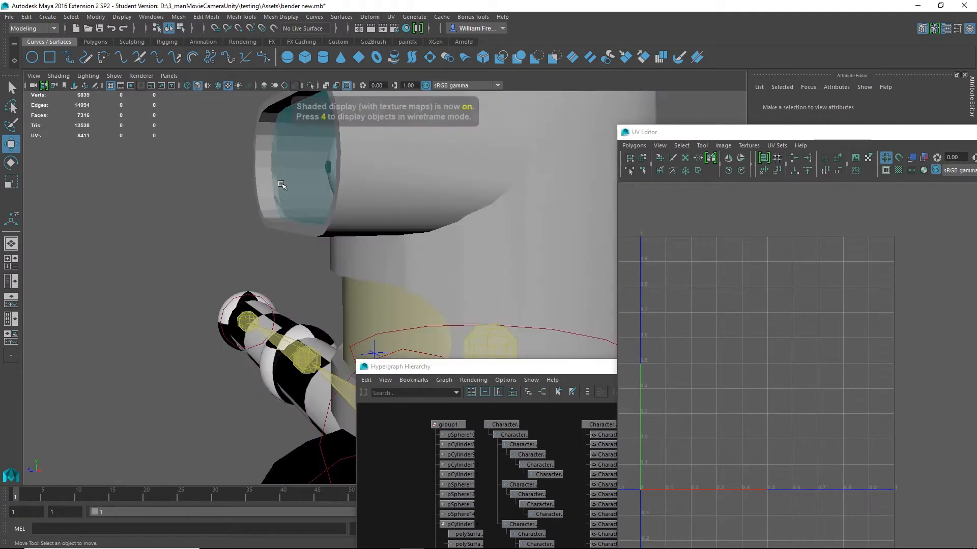
# - Select the full loop of inner wall faces inside the eye visor
pyautogui.rightClick(263, 190)
pyautogui.click(264, 217)
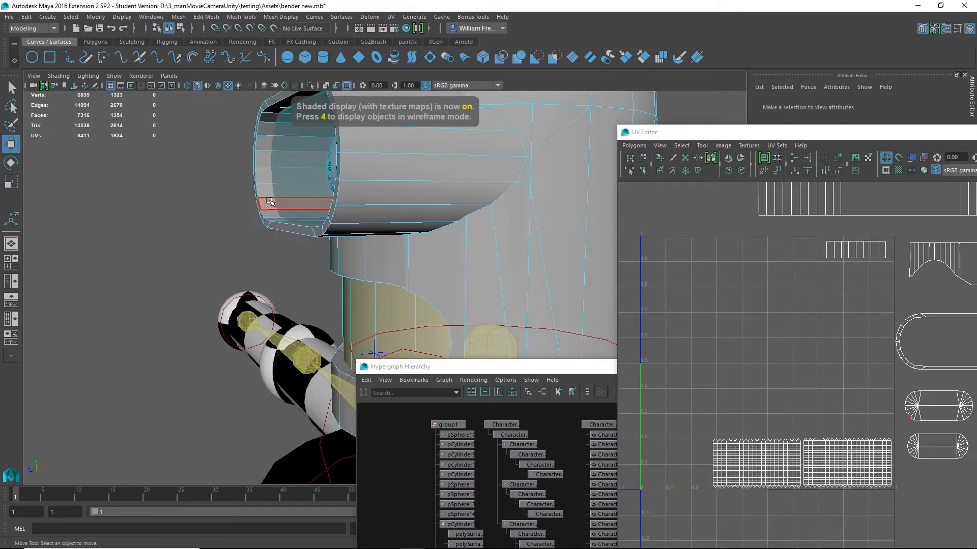
pyautogui.click(269, 190)
pyautogui.doubleClick(267, 176)
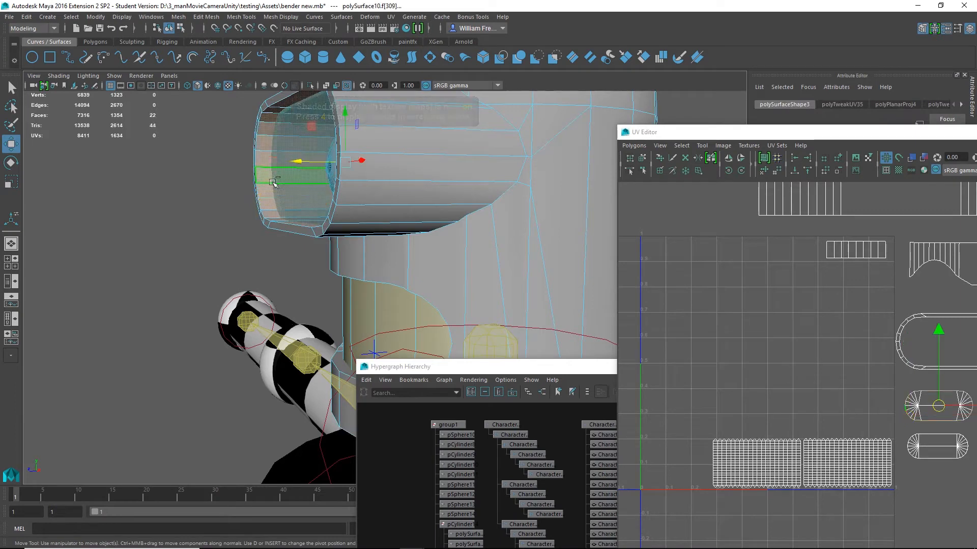
# - Apply a Cylindrical UV projection to the visor's inner wall faces
pyautogui.keyDown('alt'); pyautogui.moveTo(257, 227); pyautogui.dragTo(328, 250); pyautogui.keyUp('alt')
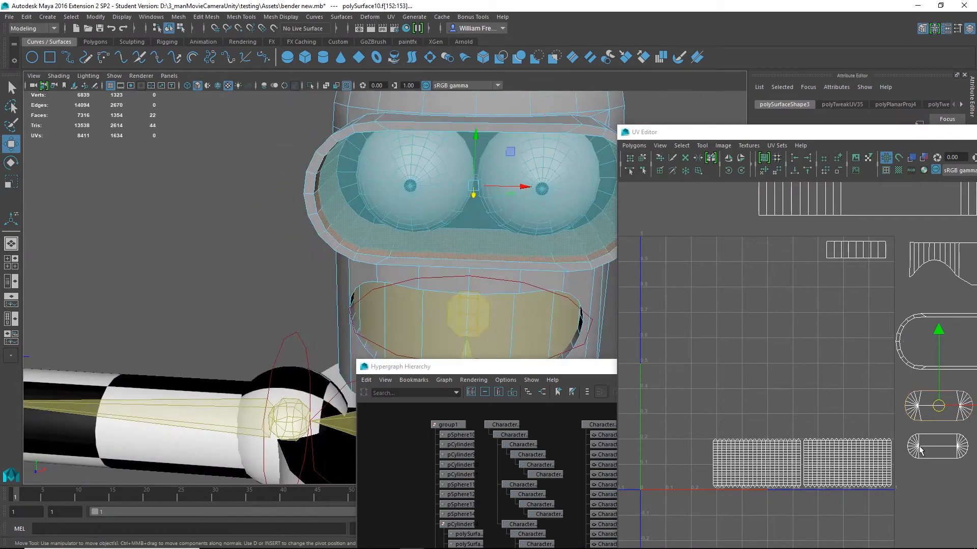
pyautogui.keyDown('alt'); pyautogui.moveTo(873, 380); pyautogui.dragTo(850, 331, button='middle'); pyautogui.keyUp('alt')
pyautogui.scroll(5, 709, 335)
pyautogui.keyDown('alt'); pyautogui.moveTo(394, 225); pyautogui.dragTo(360, 209); pyautogui.keyUp('alt')
pyautogui.keyDown('alt'); pyautogui.moveTo(483, 221); pyautogui.dragTo(345, 211, button='right'); pyautogui.keyUp('alt')
pyautogui.keyDown('alt'); pyautogui.moveTo(346, 210); pyautogui.dragTo(427, 211); pyautogui.keyUp('alt')
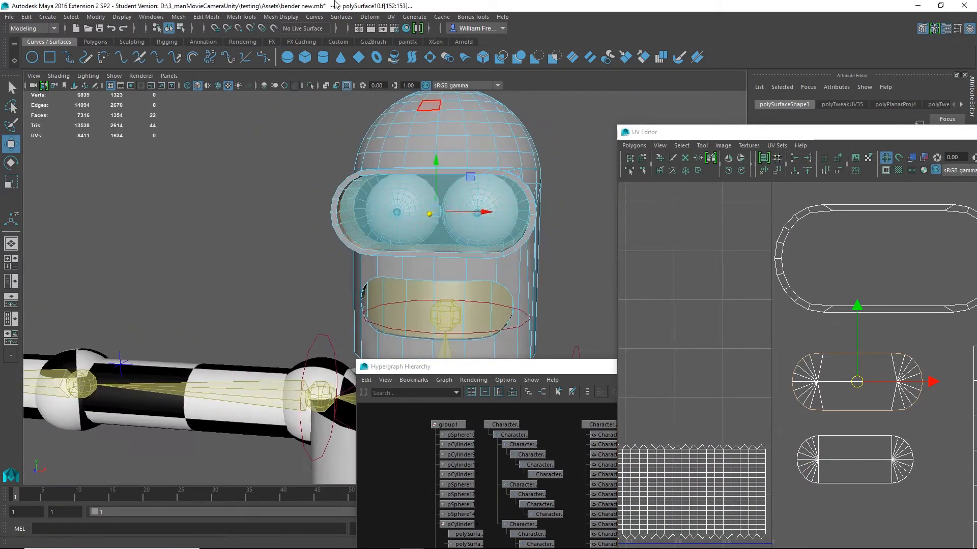
pyautogui.click(391, 17)
pyautogui.click(448, 115)
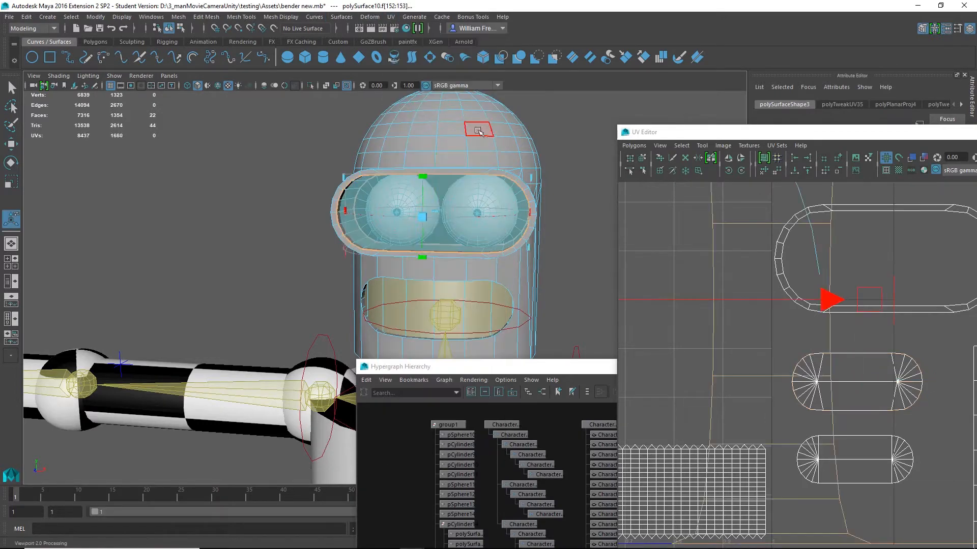
# - Rotate the cylindrical projection about 90 degrees around X so its axis runs along the visor's depth
pyautogui.click(479, 131)
pyautogui.keyDown('alt'); pyautogui.moveTo(479, 131); pyautogui.dragTo(140, 289); pyautogui.keyUp('alt')
pyautogui.click(319, 163)
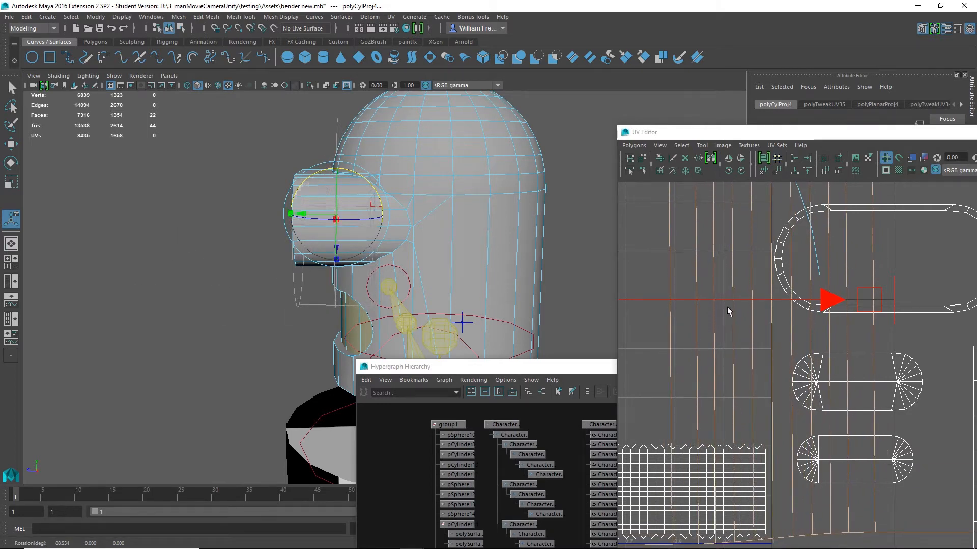
pyautogui.keyDown('alt'); pyautogui.moveTo(728, 307); pyautogui.dragTo(467, 329, button='right'); pyautogui.keyUp('alt')
pyautogui.keyDown('alt'); pyautogui.moveTo(771, 349); pyautogui.dragTo(552, 304, button='right'); pyautogui.keyUp('alt')
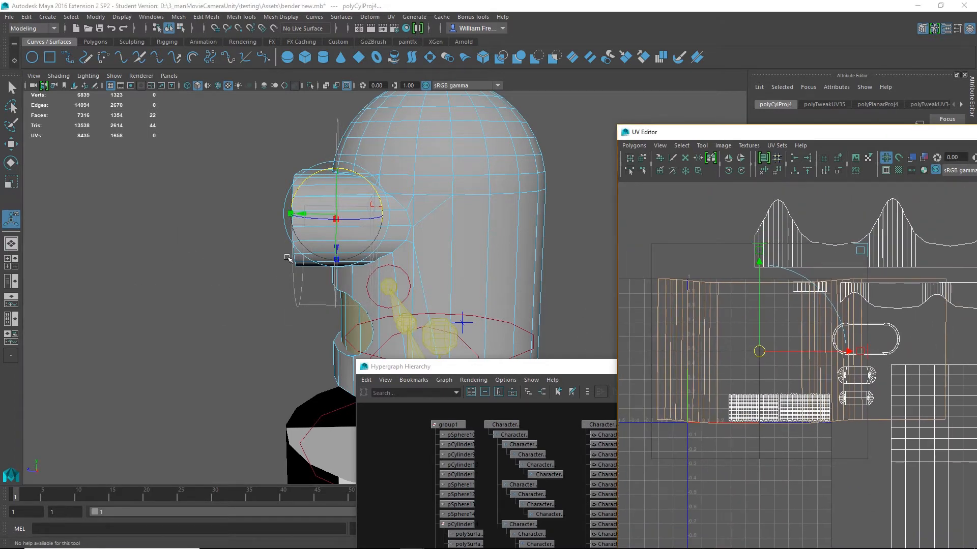
pyautogui.moveTo(316, 173); pyautogui.dragTo(249, 44)
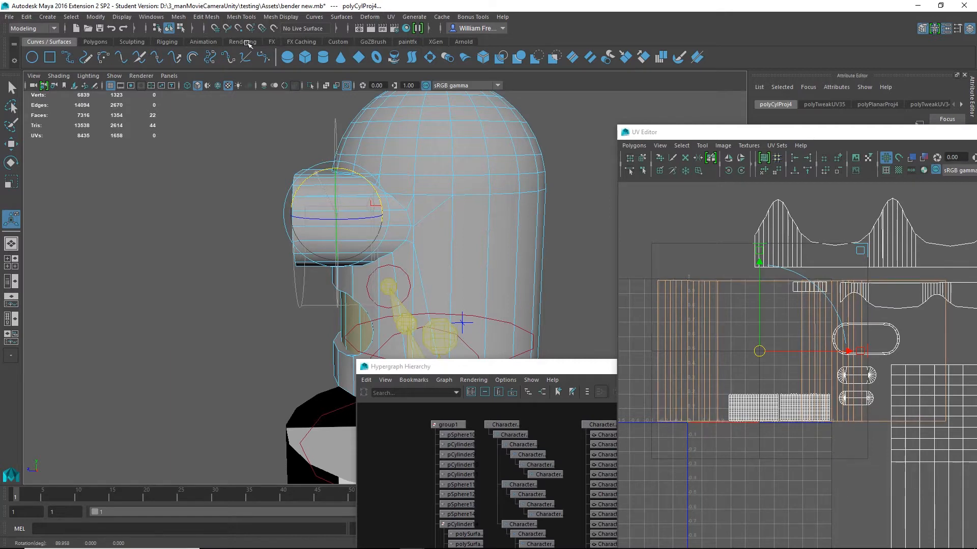
# - Scale the visor inner wall's UV shell down to a small rectangle inside the left part of the tile
pyautogui.press('r')
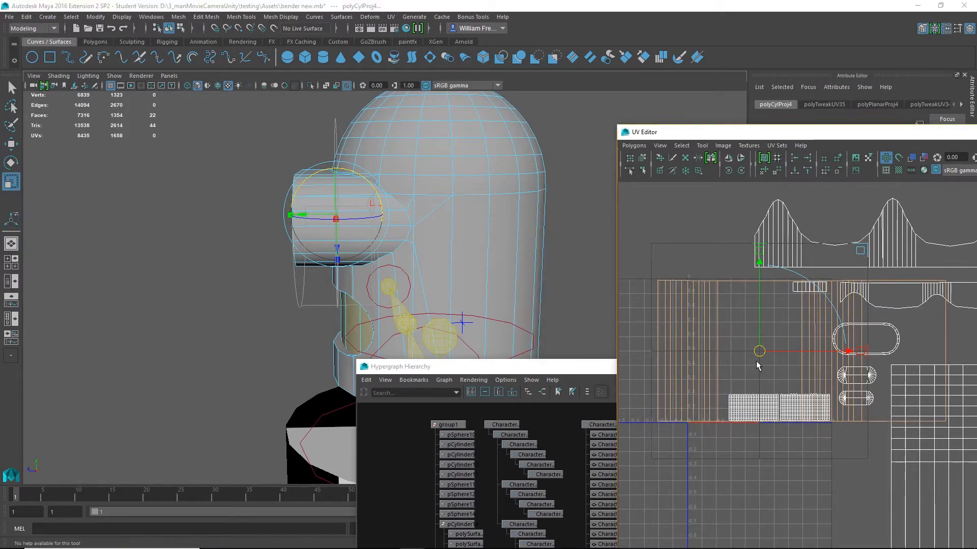
pyautogui.moveTo(801, 351); pyautogui.dragTo(739, 352)
pyautogui.press('w')
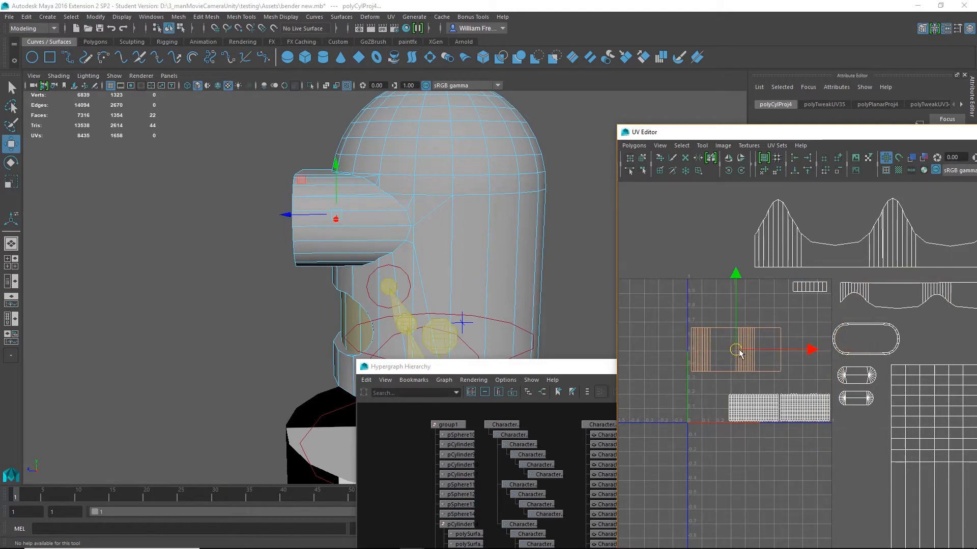
# - Select all UVs of the eye visor's rectangular shell and move it below the 0–1 UV square
pyautogui.rightClick(700, 338)
pyautogui.moveTo(729, 343); pyautogui.dragTo(744, 338, button='right')
pyautogui.moveTo(657, 320); pyautogui.dragTo(801, 336)
pyautogui.press('r')
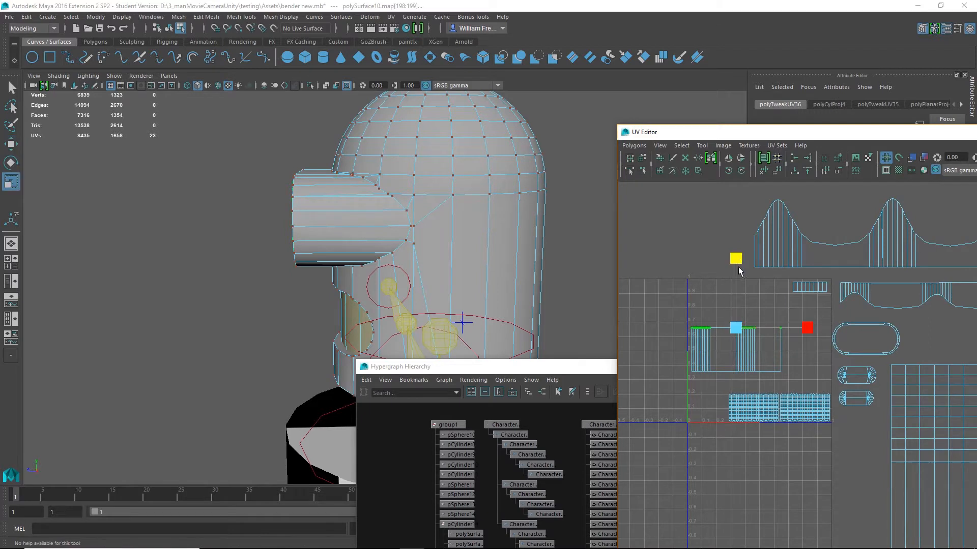
pyautogui.moveTo(706, 388); pyautogui.dragTo(814, 389)
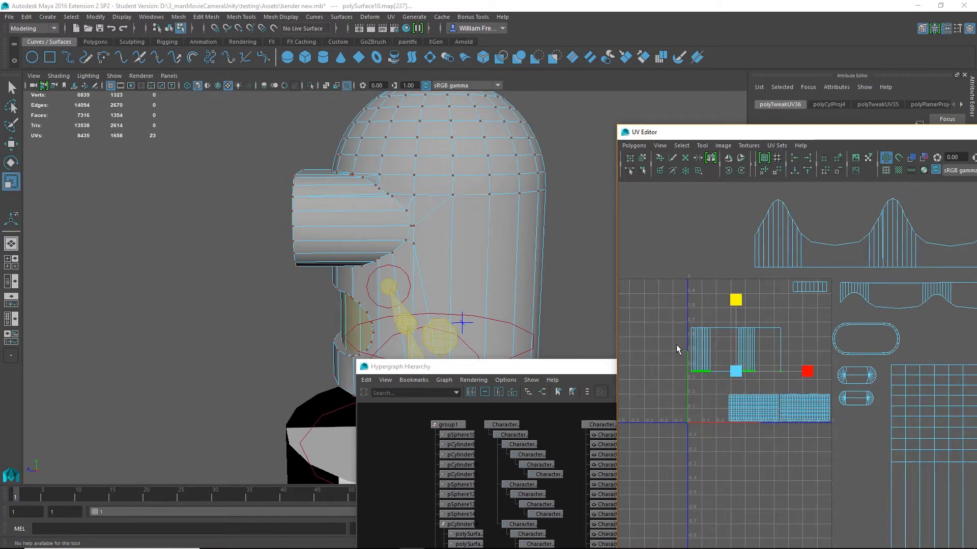
pyautogui.moveTo(652, 300); pyautogui.dragTo(796, 378)
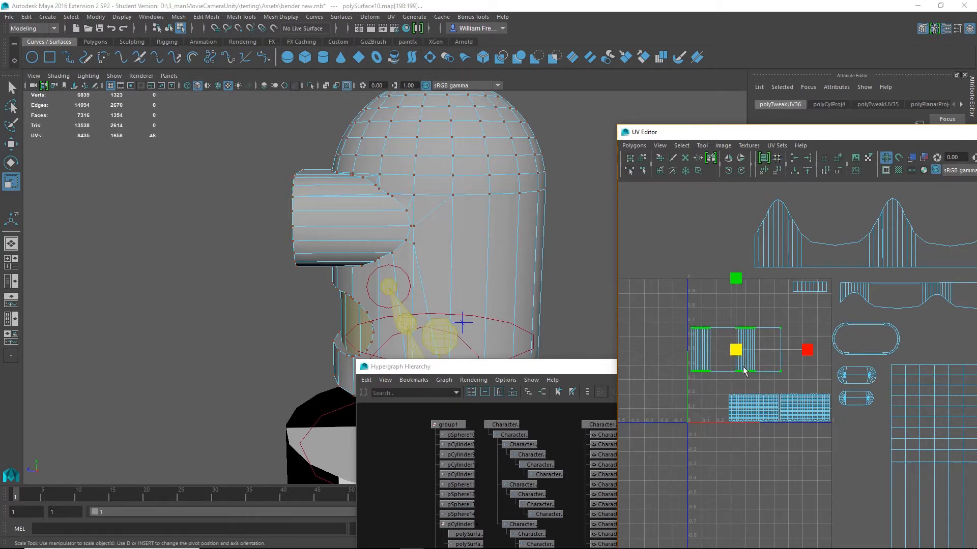
pyautogui.press('w')
pyautogui.moveTo(749, 346); pyautogui.dragTo(802, 459)
# - Select the translucent glass insert inside the eye visor and frame its UVs in the UV Editor
pyautogui.keyDown('alt'); pyautogui.moveTo(331, 249); pyautogui.dragTo(340, 167); pyautogui.keyUp('alt')
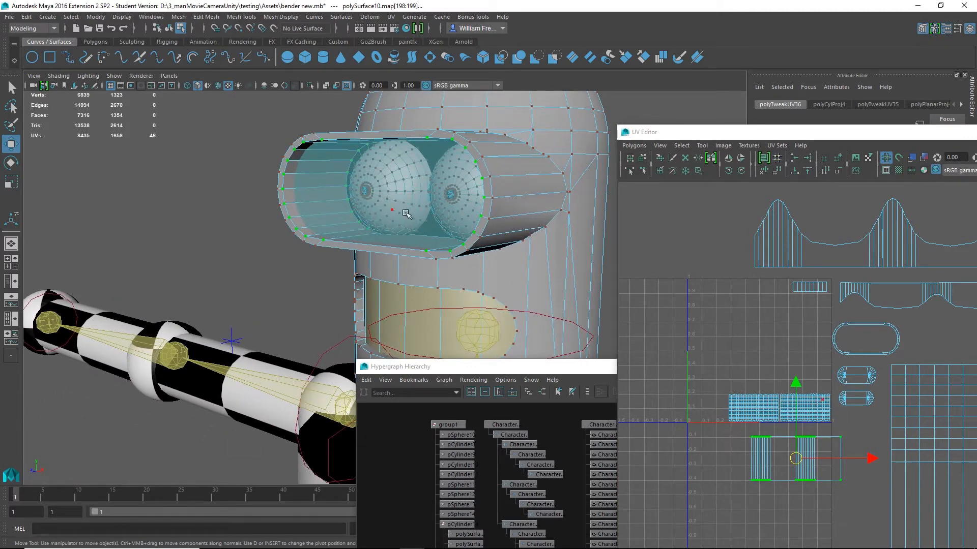
pyautogui.moveTo(325, 191); pyautogui.dragTo(356, 177, button='right')
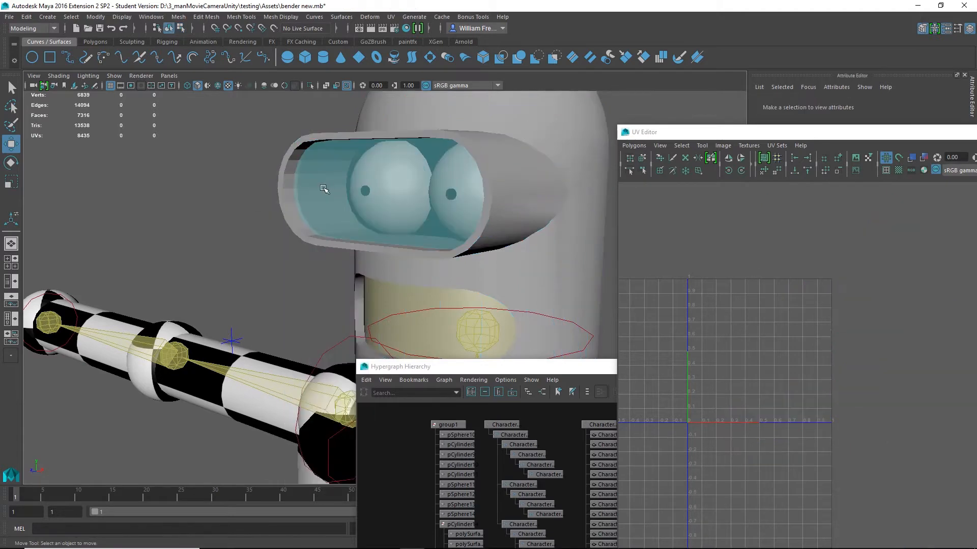
pyautogui.click(324, 189)
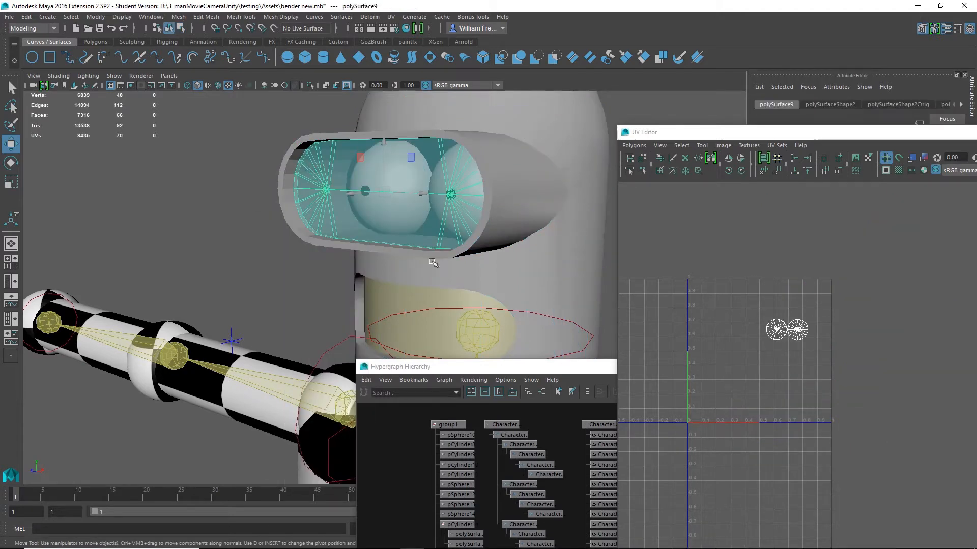
pyautogui.keyDown('alt'); pyautogui.moveTo(719, 272); pyautogui.dragTo(855, 324, button='right'); pyautogui.keyUp('alt')
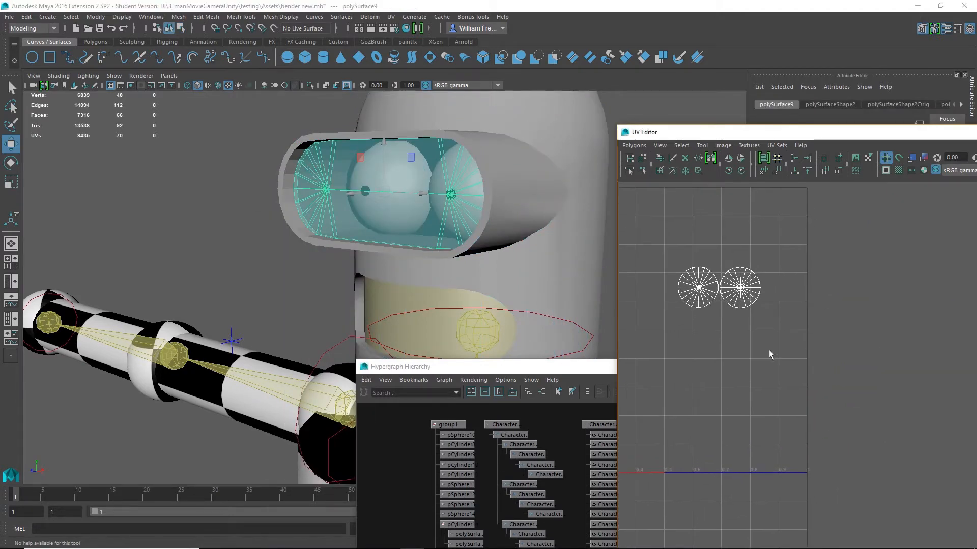
pyautogui.keyDown('alt'); pyautogui.moveTo(709, 303); pyautogui.dragTo(760, 352, button='middle'); pyautogui.keyUp('alt')
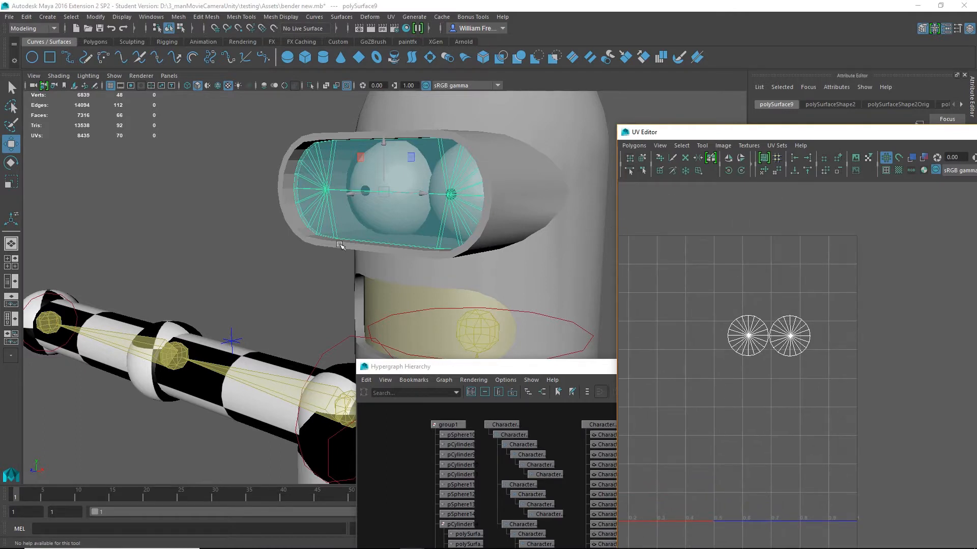
# - Select the faces of the glass insert's two circular UV shells and move them sideways, away from the rim faces' UVs
pyautogui.moveTo(390, 217); pyautogui.dragTo(400, 238, button='right')
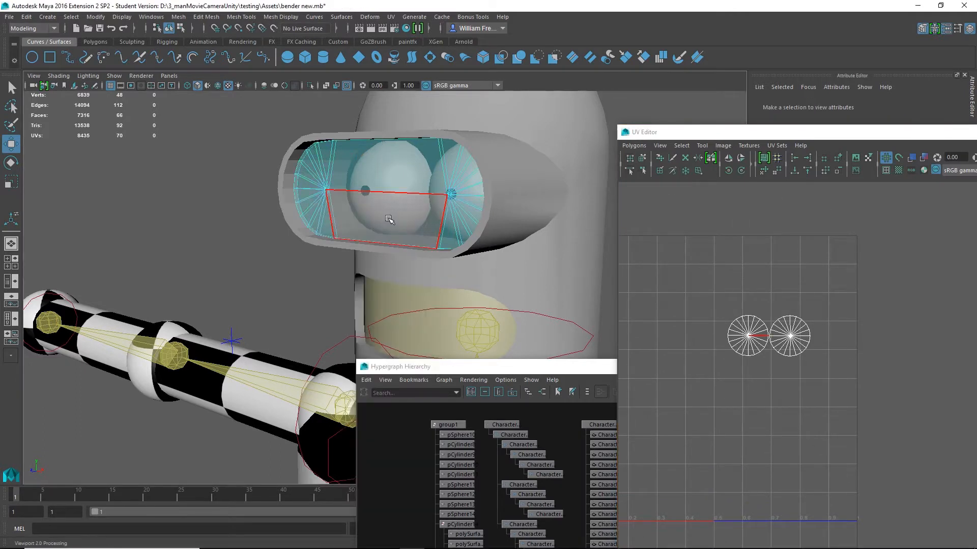
pyautogui.click(430, 235)
pyautogui.keyDown('alt'); pyautogui.moveTo(736, 331); pyautogui.dragTo(772, 330, button='right'); pyautogui.keyUp('alt')
pyautogui.moveTo(344, 196); pyautogui.dragTo(331, 200, button='right')
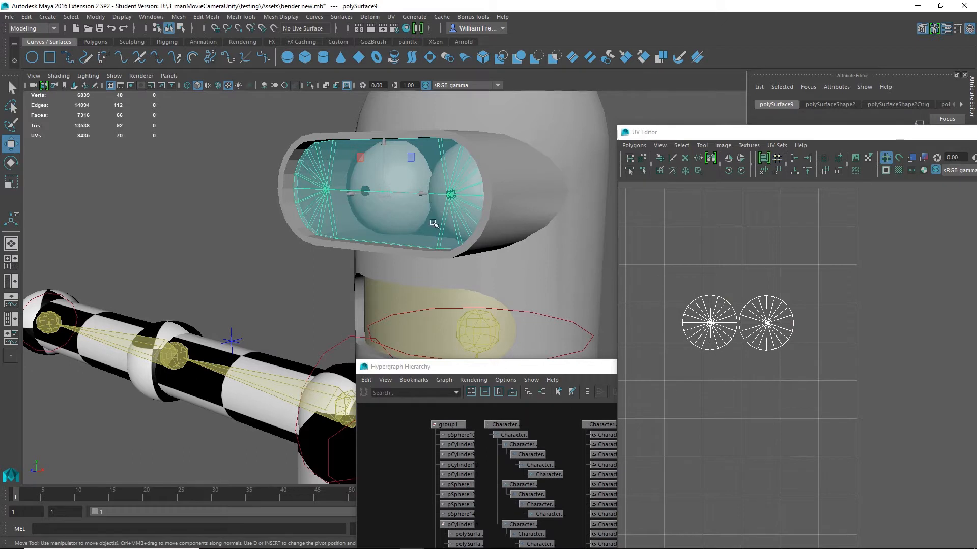
pyautogui.moveTo(700, 318); pyautogui.dragTo(700, 346, button='right')
pyautogui.moveTo(694, 304); pyautogui.dragTo(717, 336)
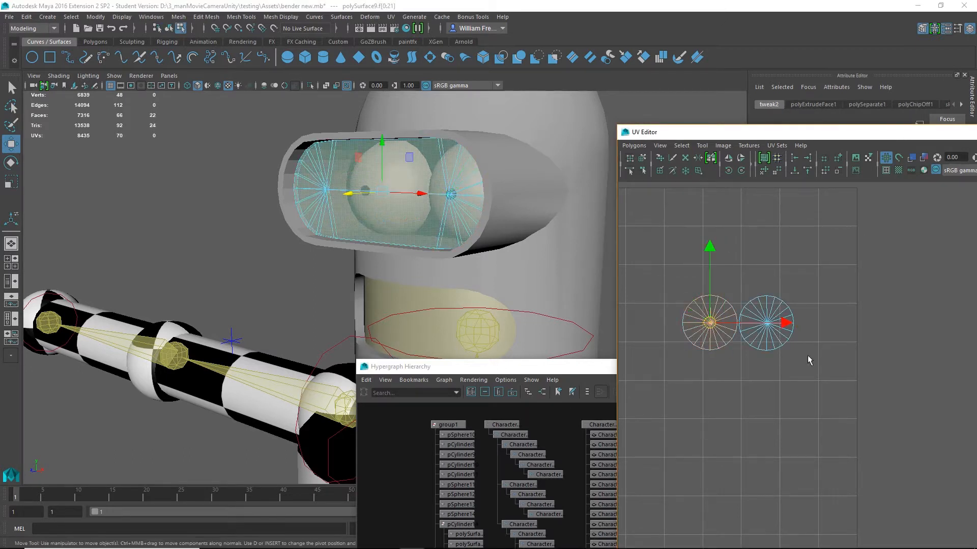
pyautogui.keyDown('shift'); pyautogui.moveTo(754, 301); pyautogui.dragTo(775, 340); pyautogui.keyUp('shift')
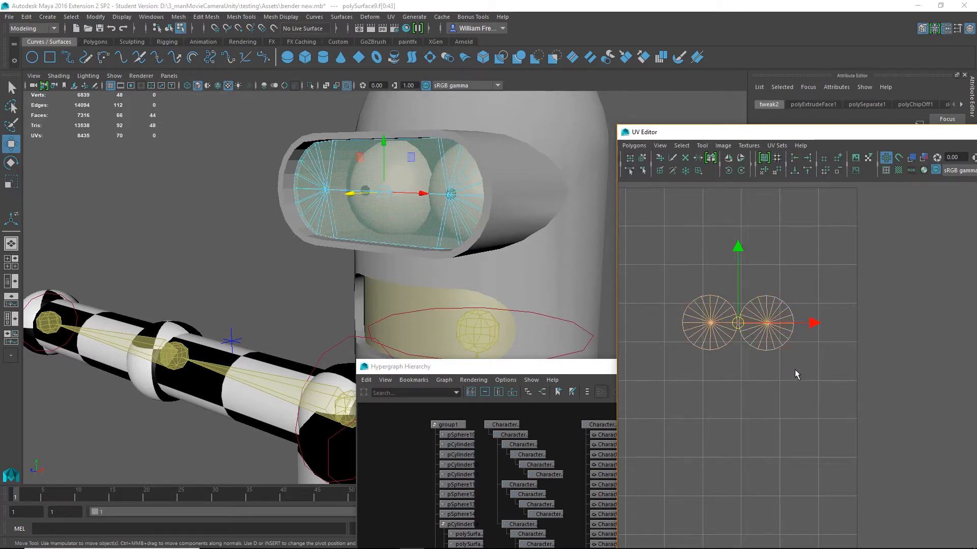
pyautogui.moveTo(738, 324); pyautogui.dragTo(854, 328)
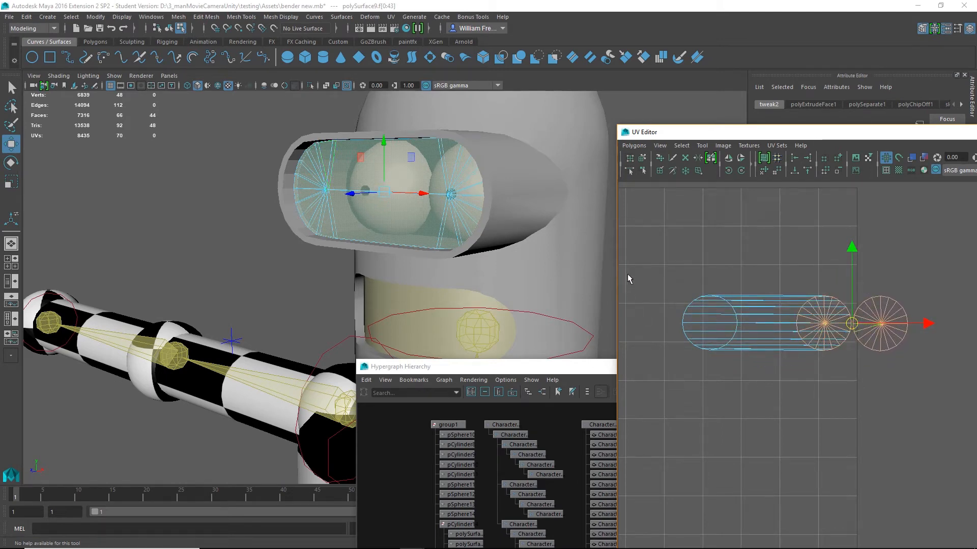
# - Apply a cylindrical projection to the glass insert's rim faces and rotate the projection so its axis follows the visor's depth
pyautogui.moveTo(627, 275); pyautogui.dragTo(758, 395)
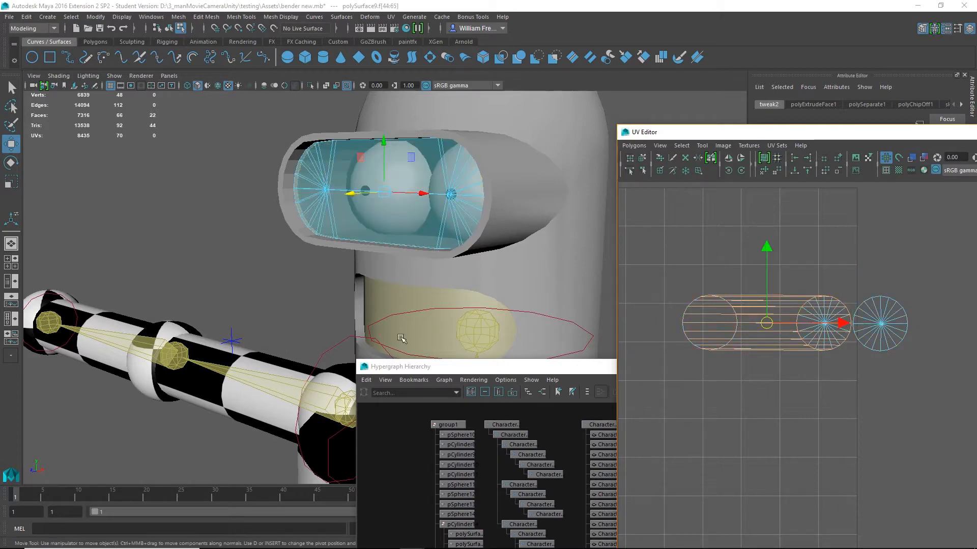
pyautogui.click(403, 17)
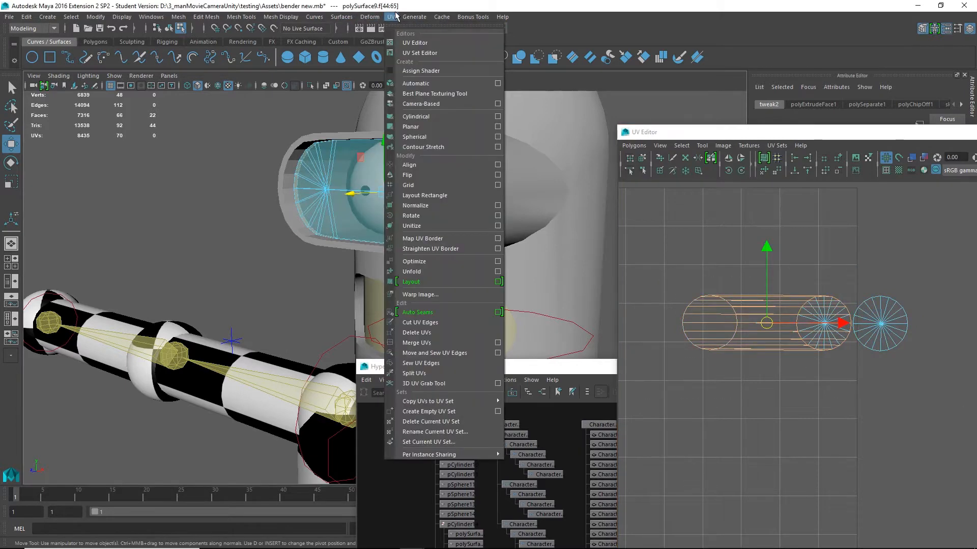
pyautogui.moveTo(390, 17)
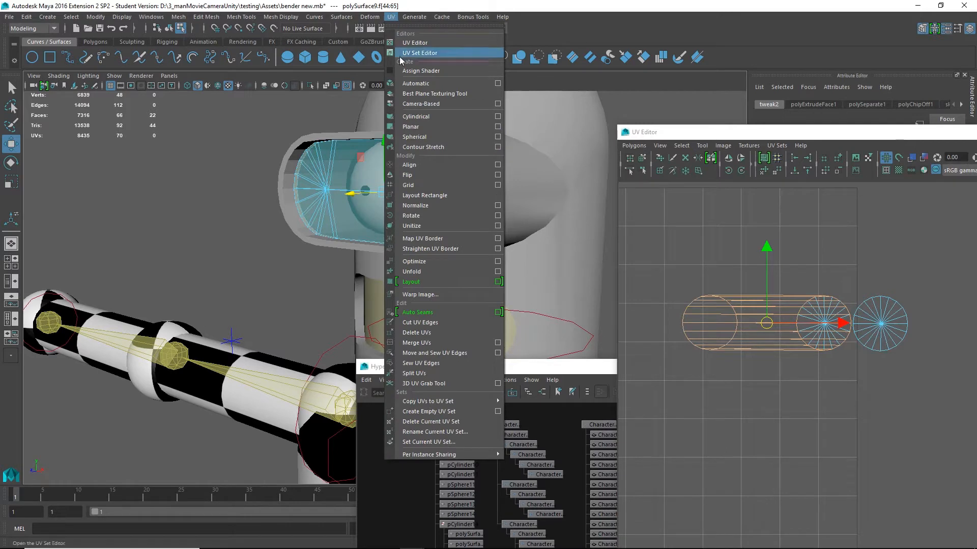
pyautogui.click(413, 118)
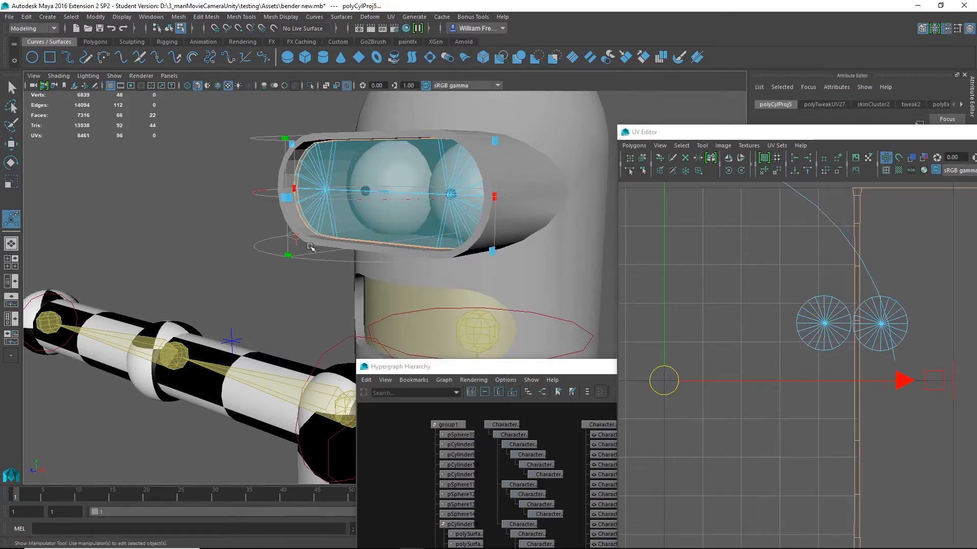
pyautogui.click(295, 238)
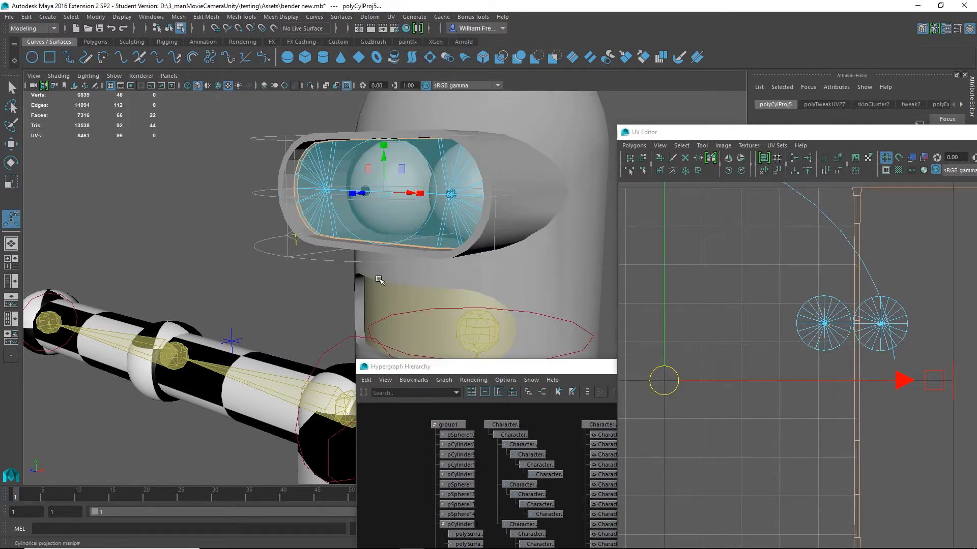
pyautogui.moveTo(389, 249)
pyautogui.keyDown('alt'); pyautogui.mouseDown()
pyautogui.moveTo(376, 254)
pyautogui.moveTo(385, 256)
pyautogui.mouseUp(); pyautogui.keyUp('alt')
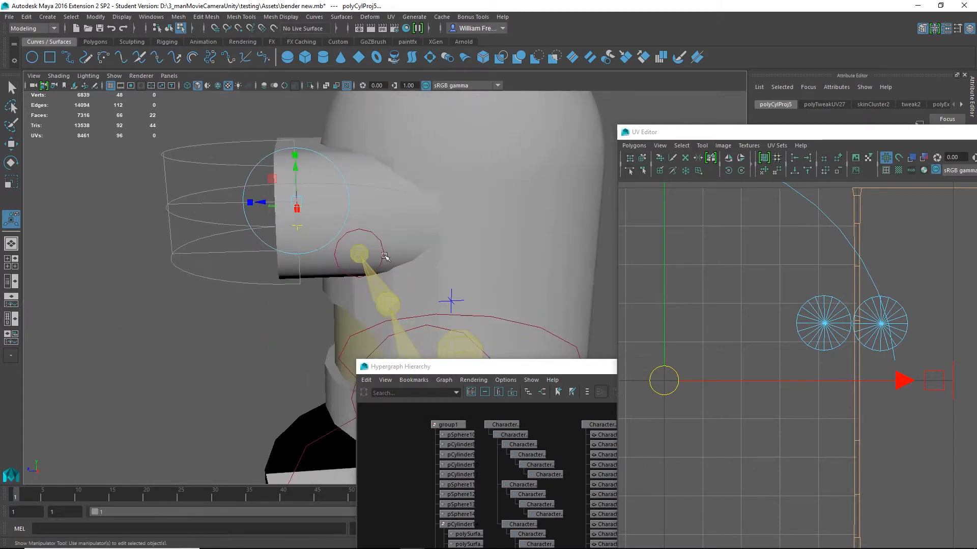
pyautogui.click(326, 159)
pyautogui.moveTo(320, 159); pyautogui.dragTo(488, 330)
# - Scale down the glass rim's projected UV strip and move it below the 0–1 UV square
pyautogui.scroll(-3, 864, 410)
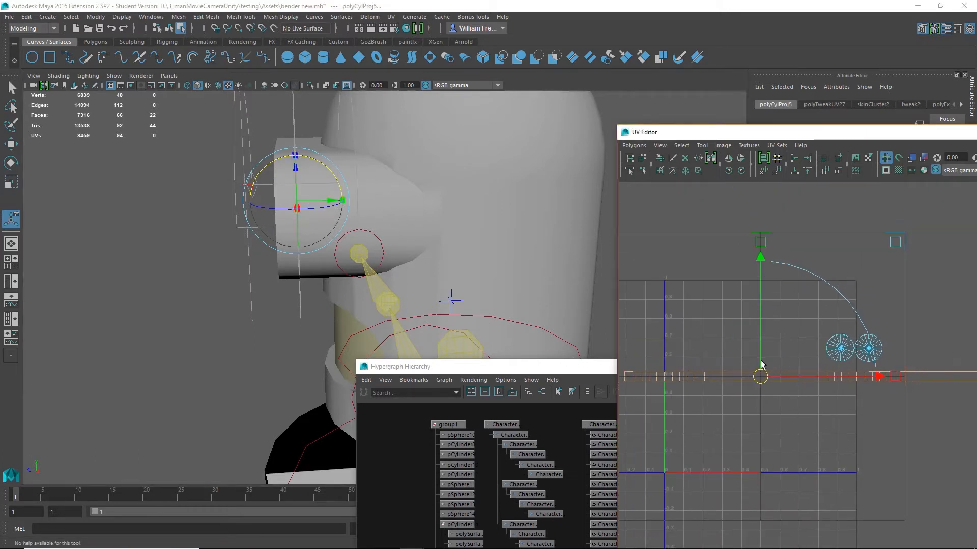
pyautogui.press('r')
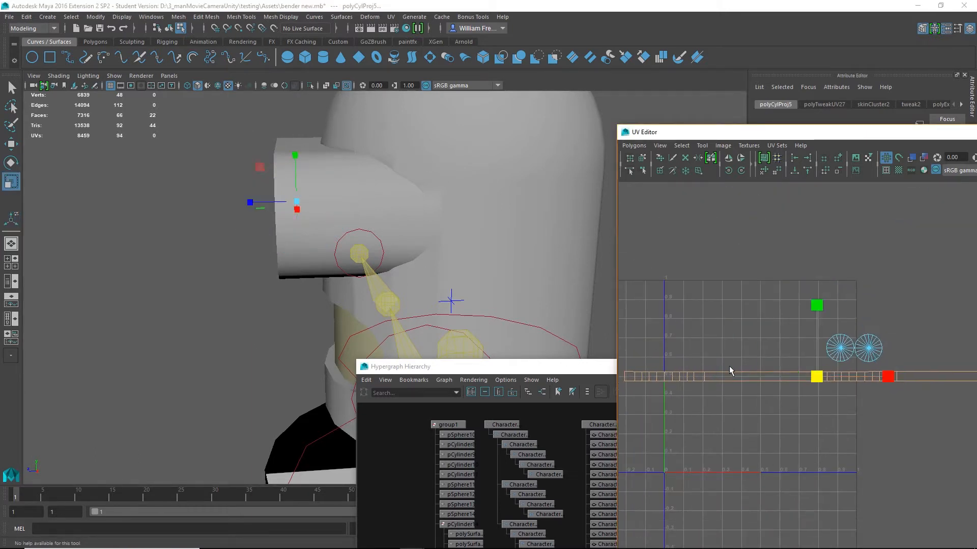
pyautogui.moveTo(814, 375); pyautogui.dragTo(838, 486)
pyautogui.press('w')
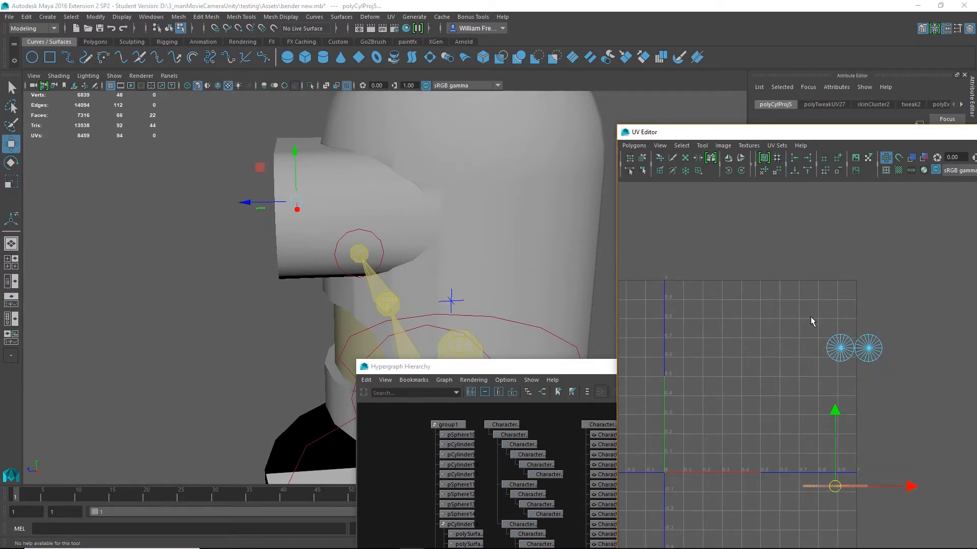
# - Project the faces of the glass insert's two circular shells with a camera-based projection from the front view
pyautogui.moveTo(844, 349); pyautogui.dragTo(846, 378, button='right')
pyautogui.moveTo(807, 322); pyautogui.dragTo(904, 403)
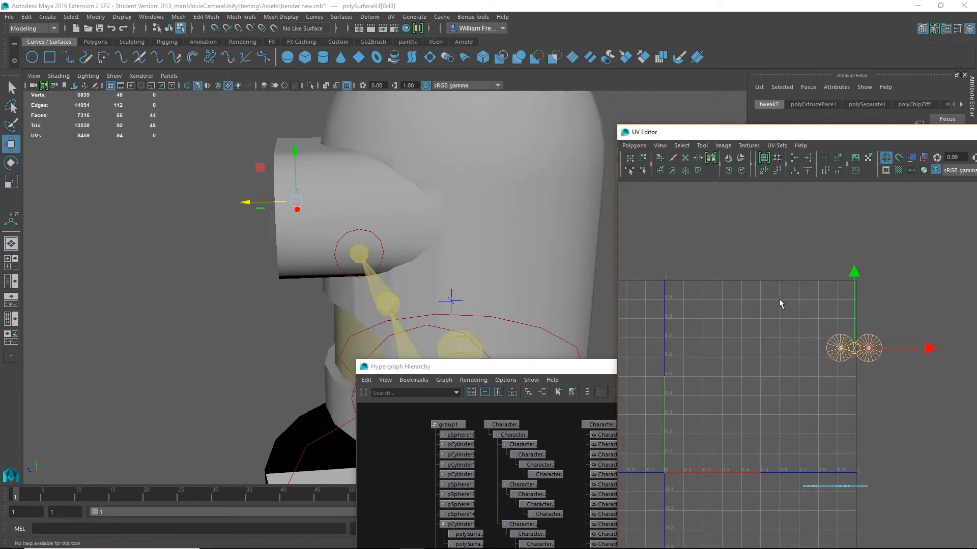
pyautogui.press('space')
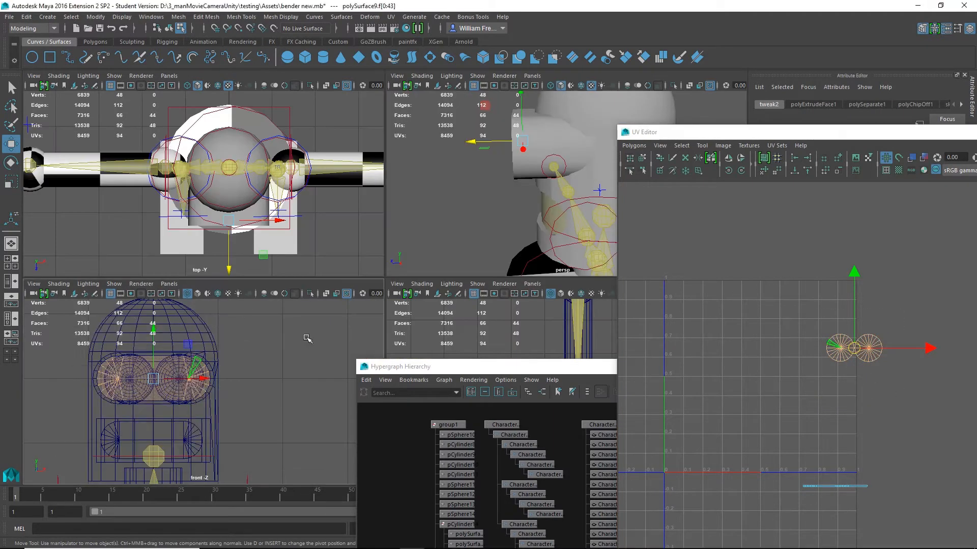
pyautogui.press('space')
pyautogui.click(390, 17)
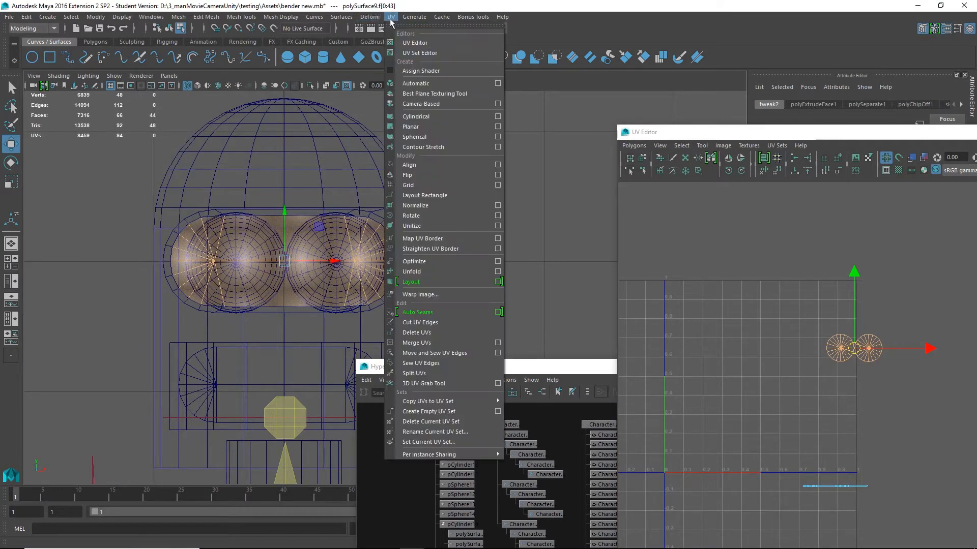
pyautogui.click(424, 105)
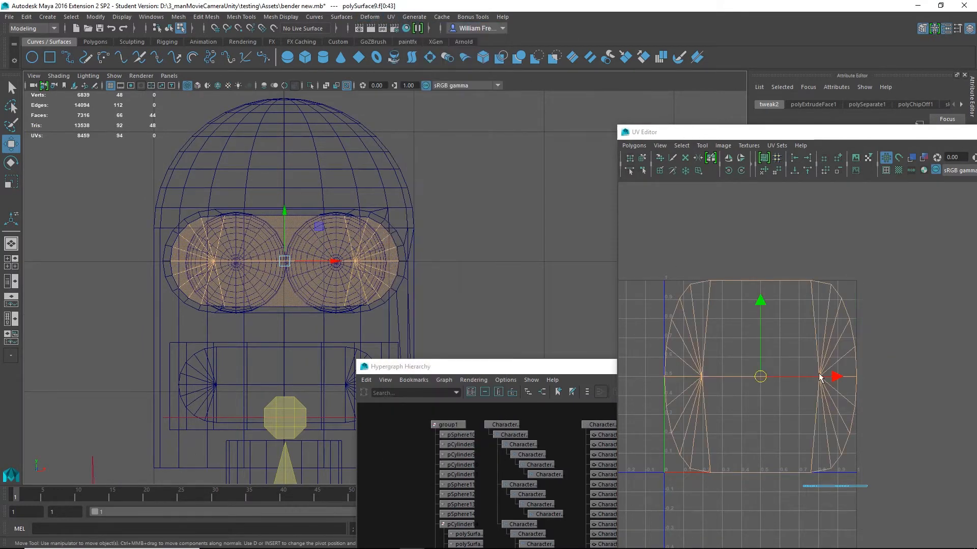
# - Scale the projected glass face UVs down to a small elongated pill shape and move them below the 0–1 UV square
pyautogui.click(761, 308)
pyautogui.press('r')
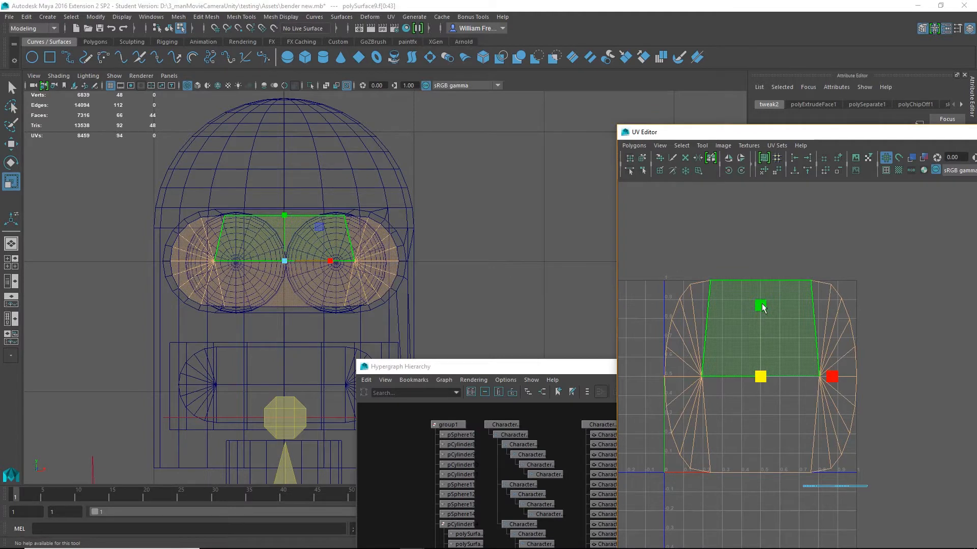
pyautogui.moveTo(761, 307); pyautogui.dragTo(709, 515)
pyautogui.press('w')
# - Select the head, the neck cylinder and the visor's glass insert together as objects
pyautogui.scroll(-5, 527, 286)
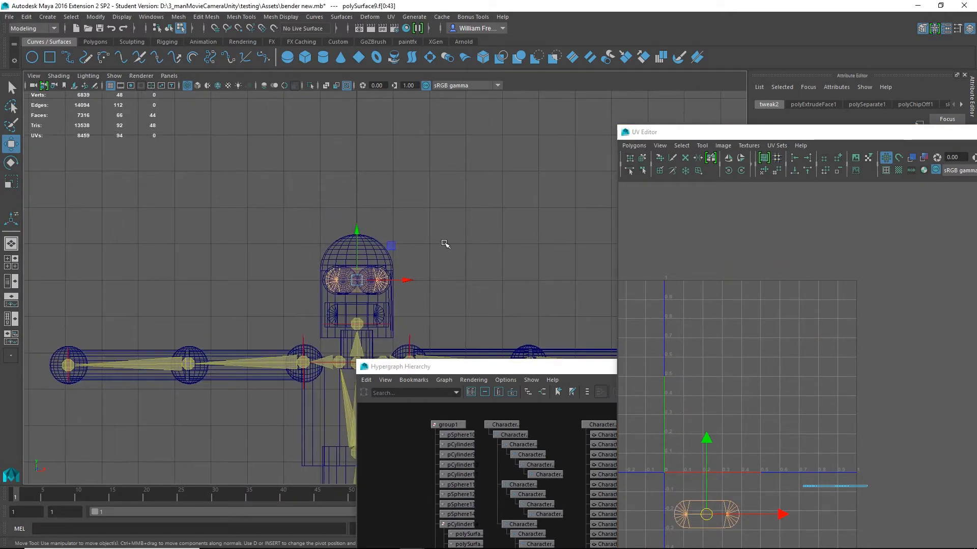
pyautogui.moveTo(336, 249); pyautogui.dragTo(365, 231, button='right')
pyautogui.moveTo(302, 227); pyautogui.dragTo(339, 337)
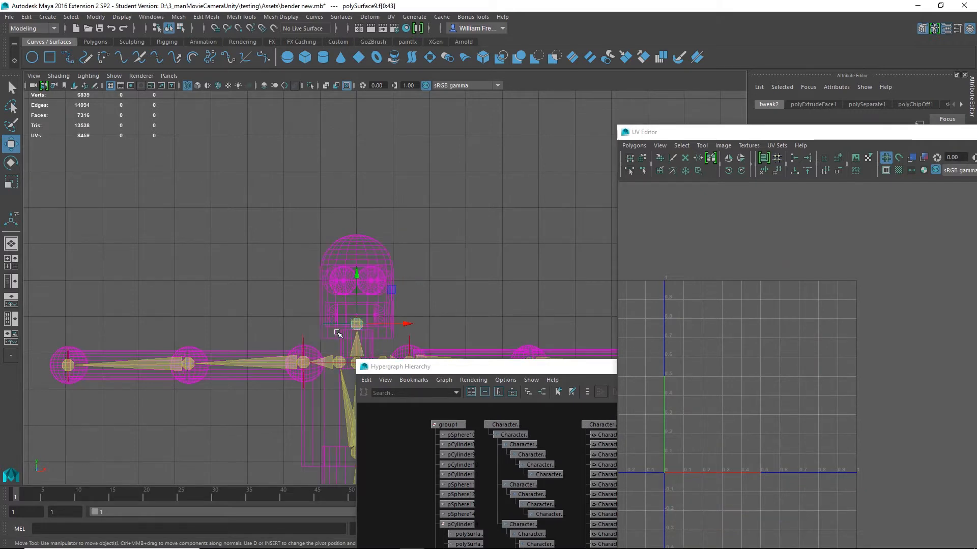
pyautogui.click(382, 303)
pyautogui.press('space')
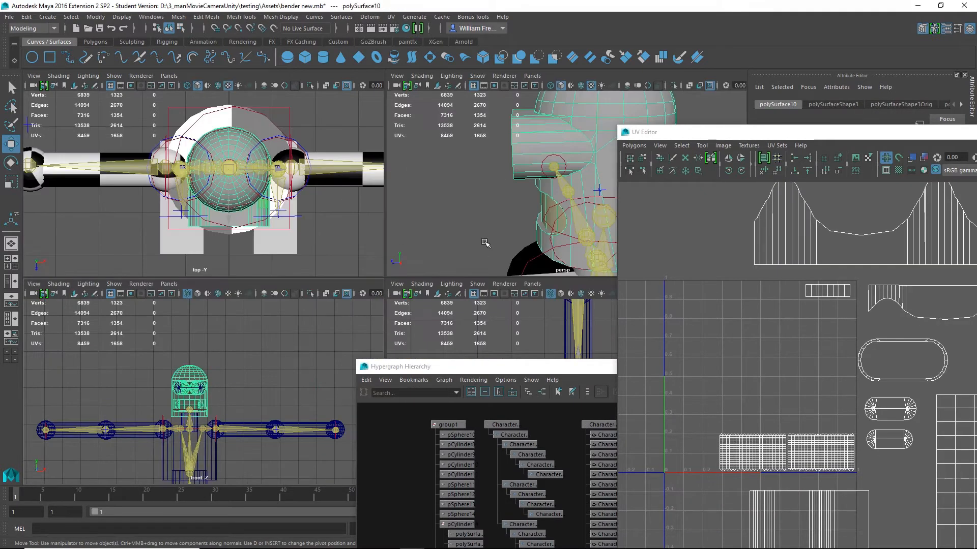
pyautogui.keyDown('alt'); pyautogui.moveTo(575, 168); pyautogui.dragTo(521, 209); pyautogui.keyUp('alt')
pyautogui.click(513, 199)
pyautogui.press('f')
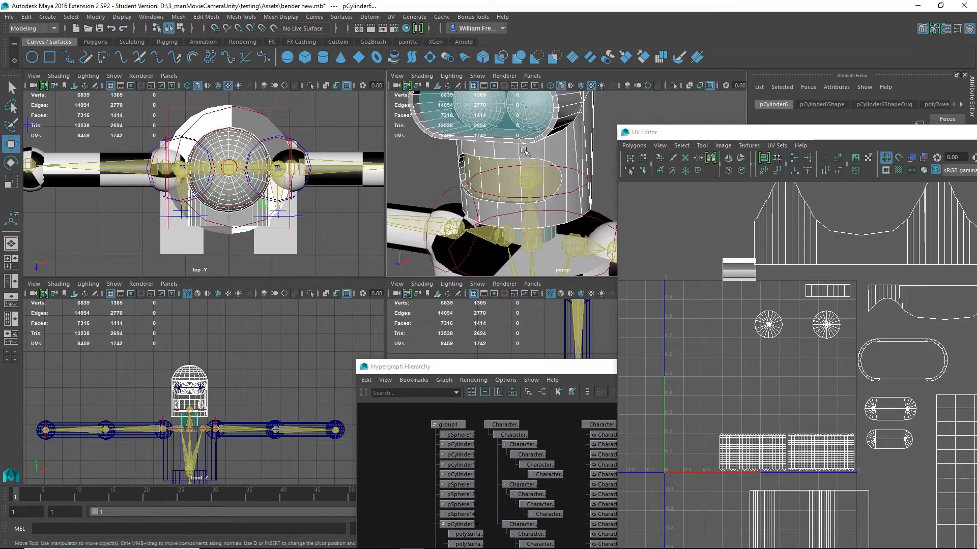
pyautogui.keyDown('shift'); pyautogui.click(497, 171); pyautogui.keyUp('shift')
# - Assign a new Blinn material to the selected head, neck cylinder and visor glass insert
pyautogui.keyDown('alt'); pyautogui.moveTo(860, 371); pyautogui.dragTo(748, 358, button='right'); pyautogui.keyUp('alt')
pyautogui.keyDown('alt'); pyautogui.moveTo(800, 360); pyautogui.dragTo(705, 285, button='middle'); pyautogui.keyUp('alt')
pyautogui.keyDown('alt'); pyautogui.moveTo(795, 337); pyautogui.dragTo(689, 367, button='right'); pyautogui.keyUp('alt')
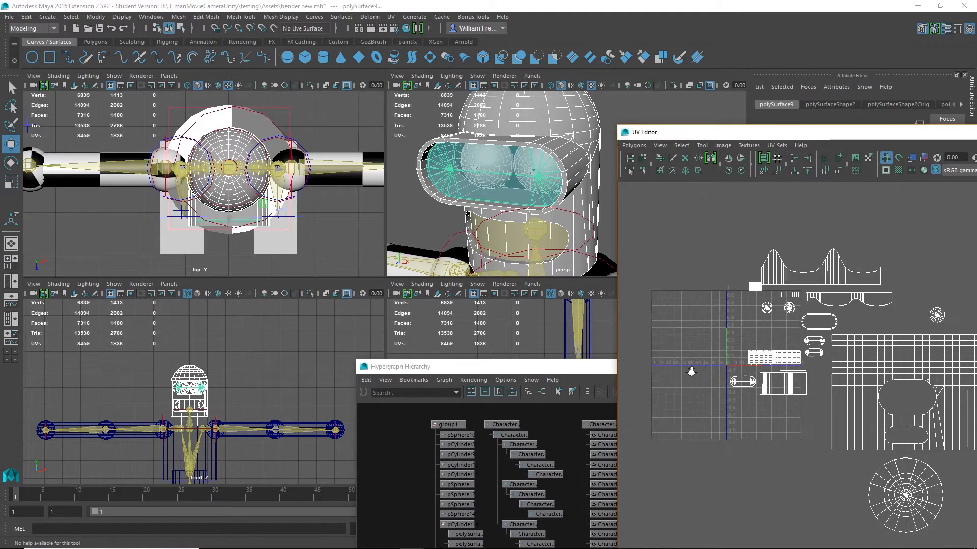
pyautogui.keyDown('alt'); pyautogui.moveTo(840, 367); pyautogui.dragTo(774, 327, button='middle'); pyautogui.keyUp('alt')
pyautogui.keyDown('alt'); pyautogui.moveTo(558, 183); pyautogui.dragTo(578, 164); pyautogui.keyUp('alt')
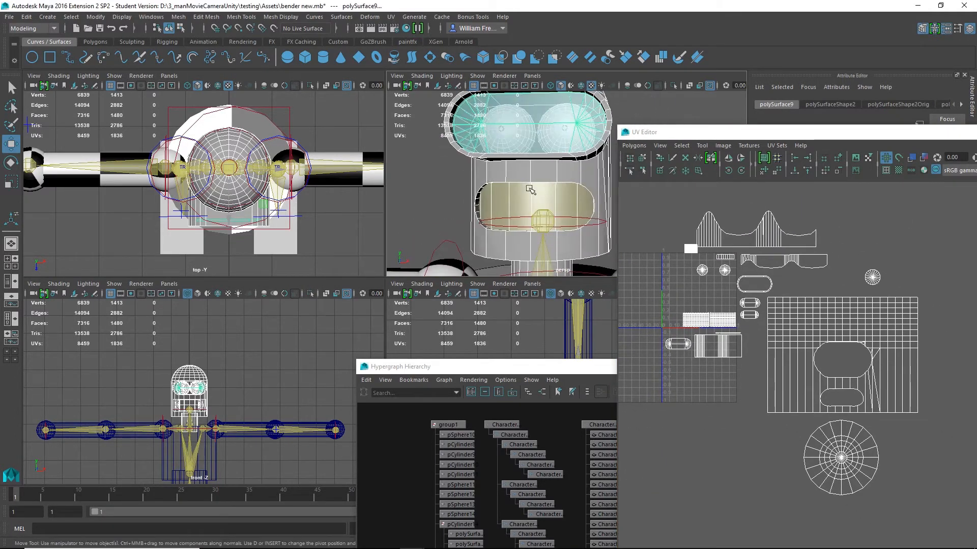
pyautogui.press('space')
pyautogui.keyDown('alt'); pyautogui.moveTo(464, 236); pyautogui.dragTo(376, 143, button='middle'); pyautogui.keyUp('alt')
pyautogui.keyDown('alt'); pyautogui.moveTo(488, 200); pyautogui.dragTo(466, 244, button='right'); pyautogui.keyUp('alt')
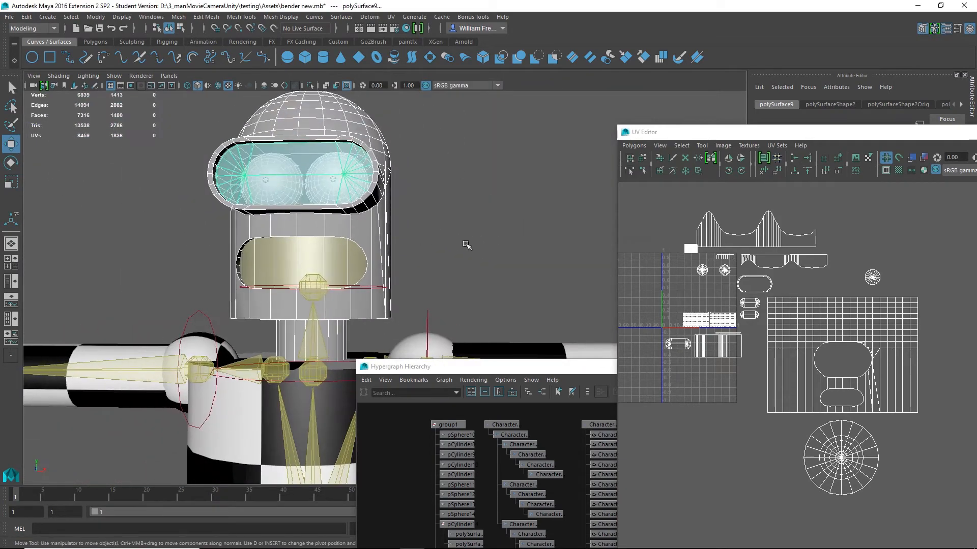
pyautogui.keyDown('alt'); pyautogui.moveTo(466, 244); pyautogui.dragTo(388, 244); pyautogui.keyUp('alt')
pyautogui.moveTo(347, 218); pyautogui.dragTo(358, 472, button='right')
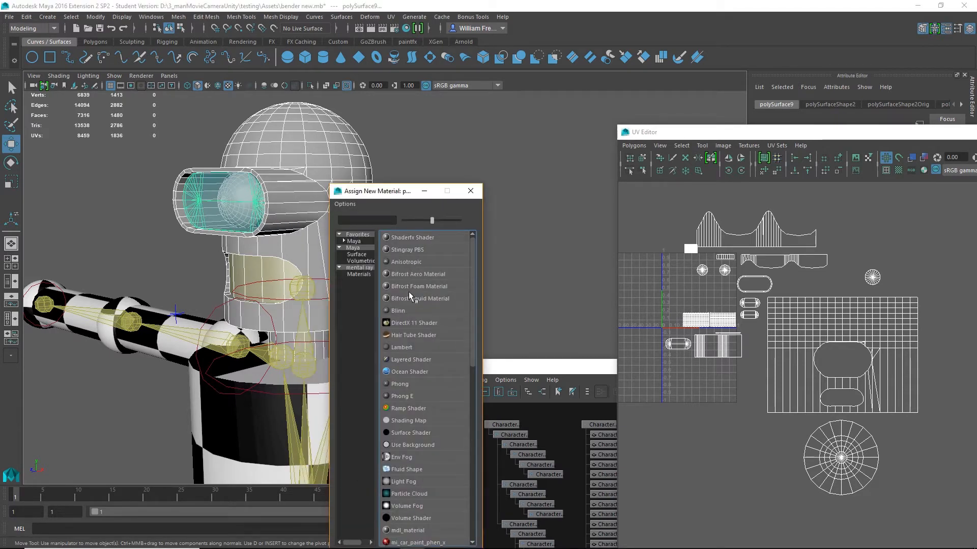
pyautogui.click(399, 311)
# - Rename the new Blinn material BenderMatHead
pyautogui.moveTo(805, 139); pyautogui.dragTo(772, 304)
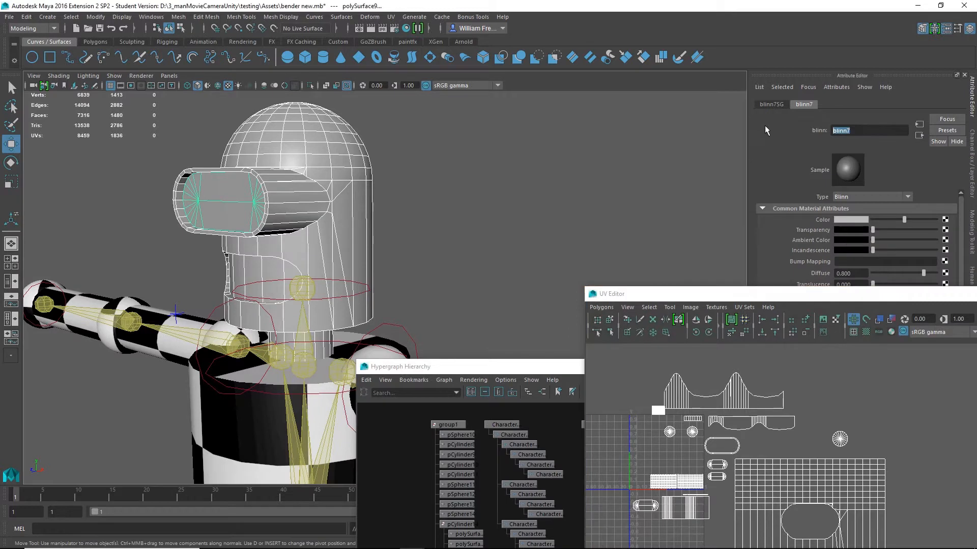
pyautogui.write('BenderMatHead')
pyautogui.press('Return')
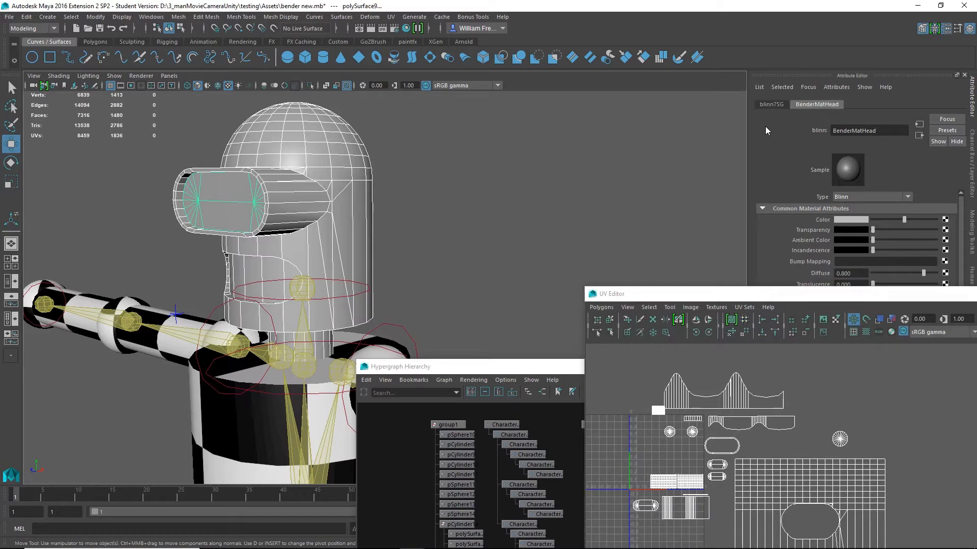
# - Map a Checker texture to the material's color and check the pattern around the head
pyautogui.click(945, 219)
pyautogui.click(474, 189)
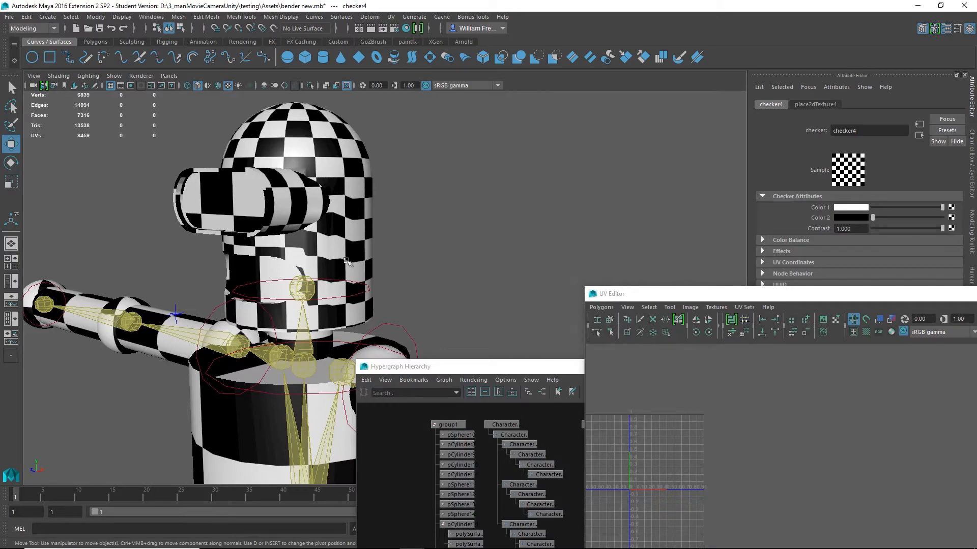
pyautogui.keyDown('alt'); pyautogui.moveTo(347, 261); pyautogui.dragTo(250, 254); pyautogui.keyUp('alt')
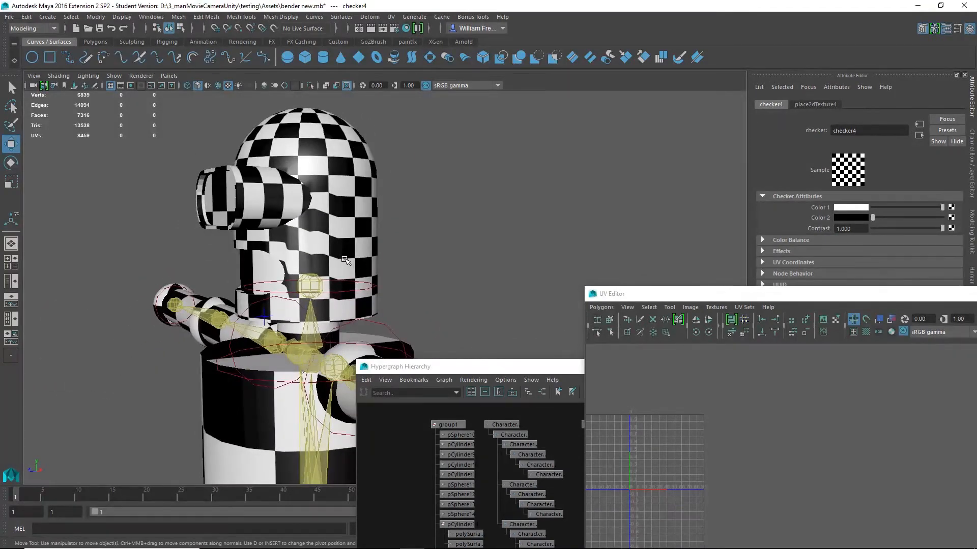
pyautogui.keyDown('alt'); pyautogui.moveTo(345, 261); pyautogui.dragTo(382, 235); pyautogui.keyUp('alt')
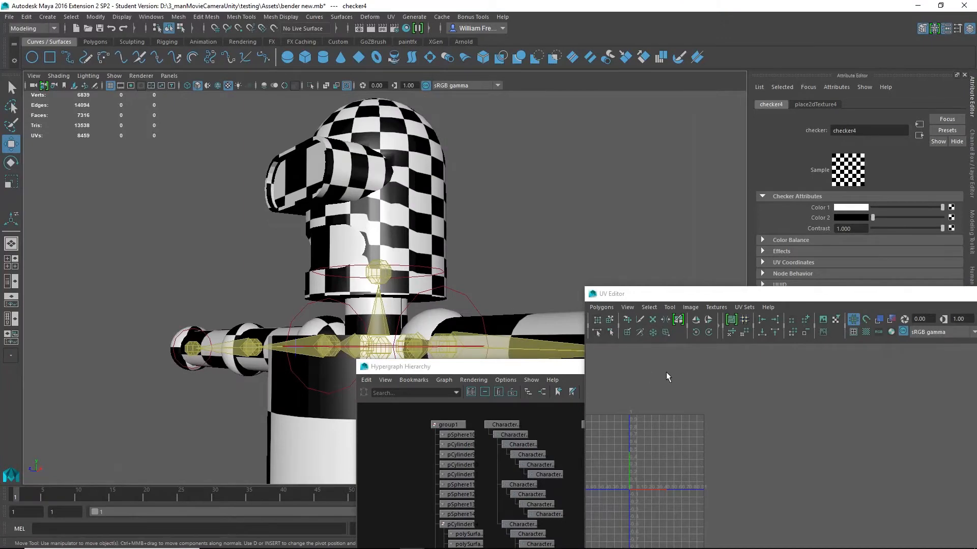
# - Reselect the head, neck cylinder and visor glass insert together and frame the head's large UV shell beside the checkered model
pyautogui.click(422, 232)
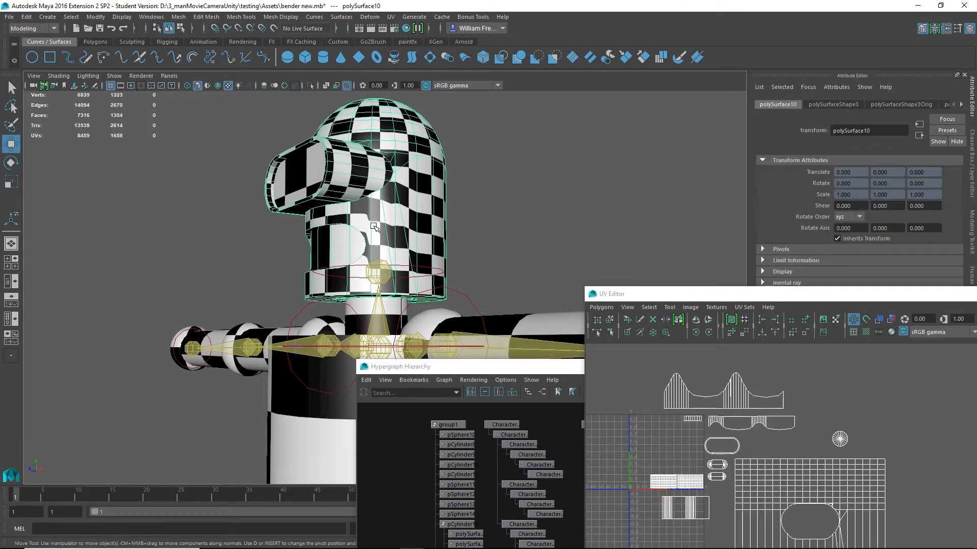
pyautogui.click(362, 309)
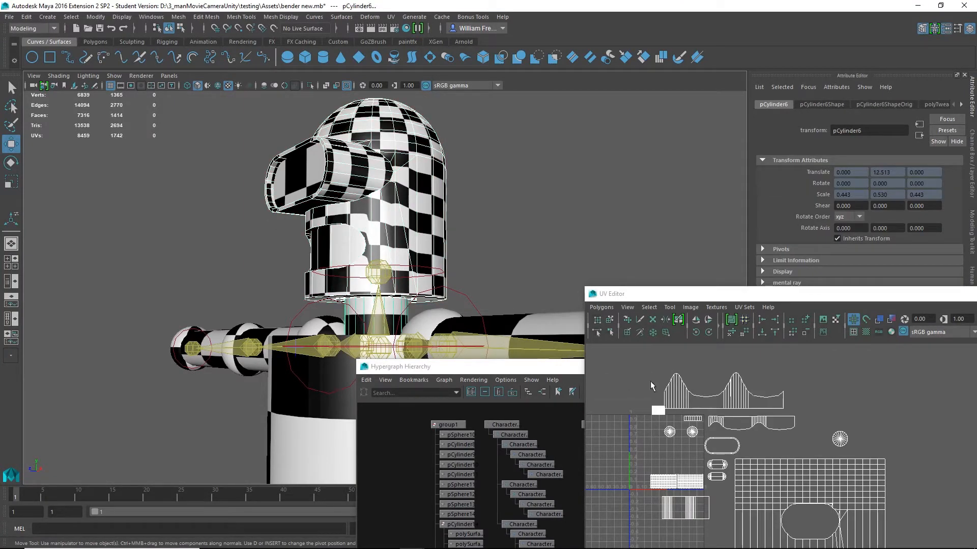
pyautogui.keyDown('alt'); pyautogui.moveTo(425, 228); pyautogui.dragTo(356, 219); pyautogui.keyUp('alt')
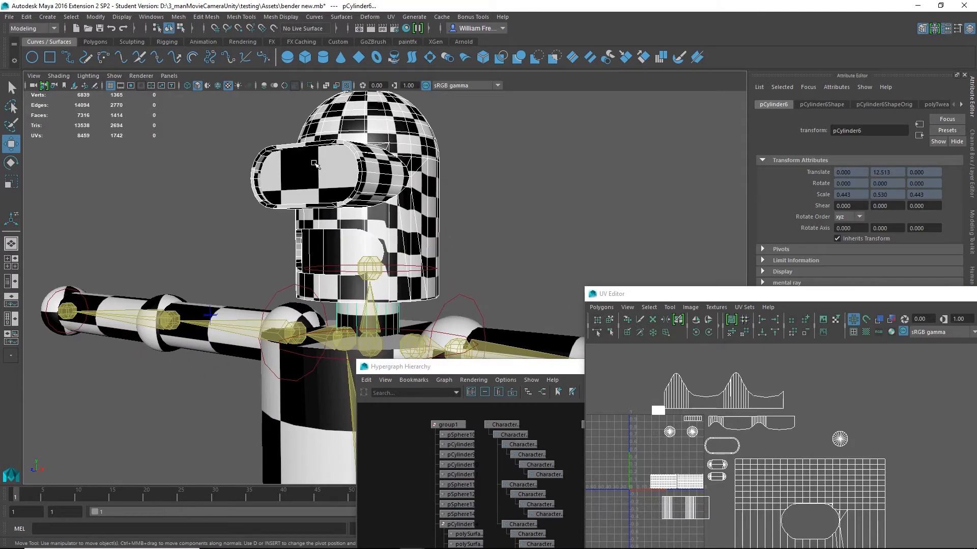
pyautogui.click(328, 167)
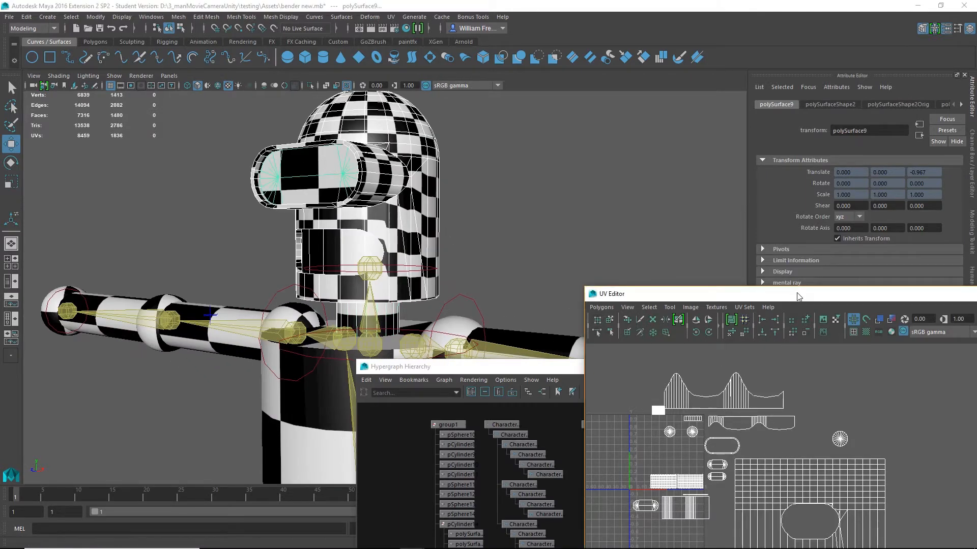
pyautogui.moveTo(797, 294); pyautogui.dragTo(750, 117)
pyautogui.keyDown('alt'); pyautogui.moveTo(577, 227); pyautogui.dragTo(797, 324, button='right'); pyautogui.keyUp('alt')
pyautogui.keyDown('alt'); pyautogui.moveTo(733, 291); pyautogui.dragTo(783, 294, button='middle'); pyautogui.keyUp('alt')
pyautogui.keyDown('alt'); pyautogui.moveTo(783, 299); pyautogui.dragTo(768, 343, button='right'); pyautogui.keyUp('alt')
pyautogui.keyDown('alt'); pyautogui.moveTo(768, 343); pyautogui.dragTo(704, 360, button='middle'); pyautogui.keyUp('alt')
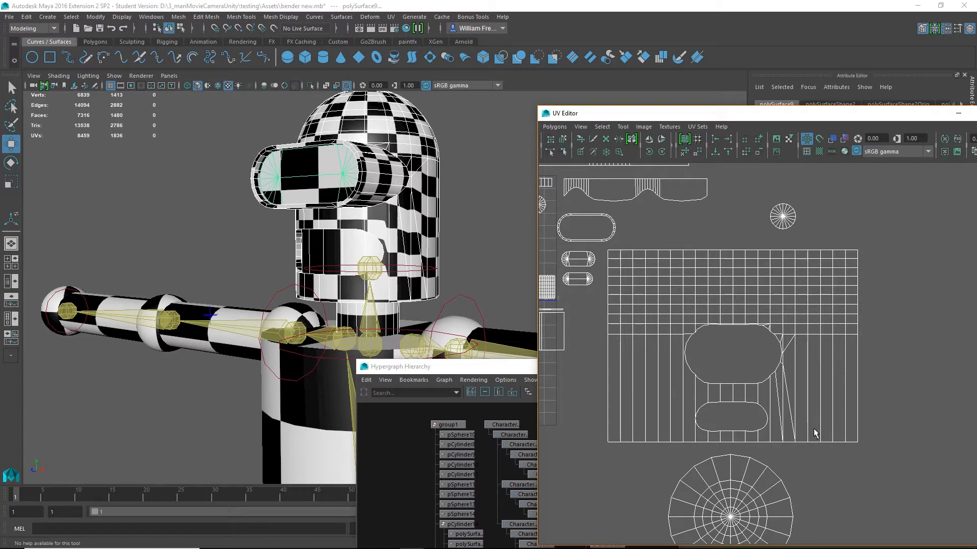
pyautogui.keyDown('alt'); pyautogui.moveTo(431, 227); pyautogui.dragTo(412, 253); pyautogui.keyUp('alt')
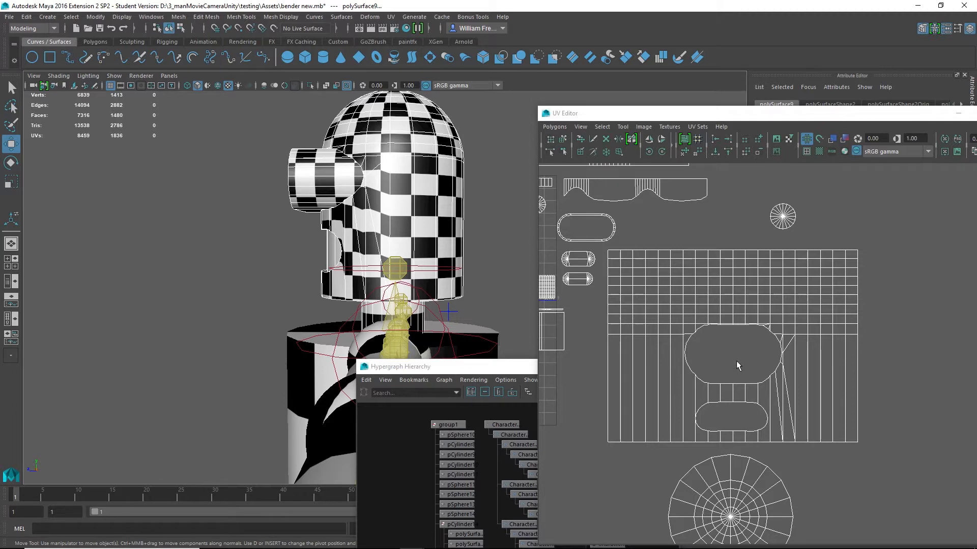
# - Select the edge loop around the visor opening in the head's UV shell
pyautogui.moveTo(713, 386); pyautogui.dragTo(718, 359, button='right')
pyautogui.click(726, 384)
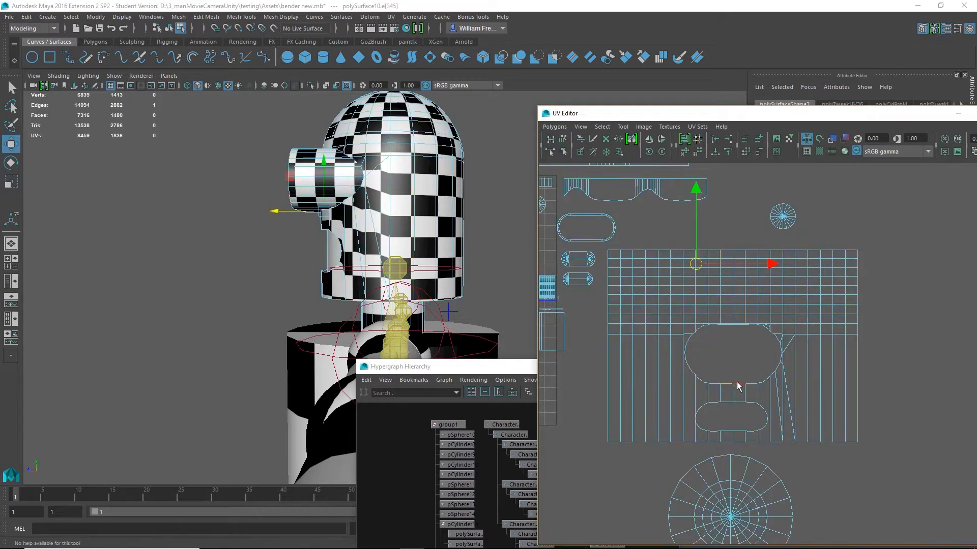
pyautogui.keyDown('shift'); pyautogui.click(738, 385); pyautogui.keyUp('shift')
pyautogui.doubleClick(752, 388)
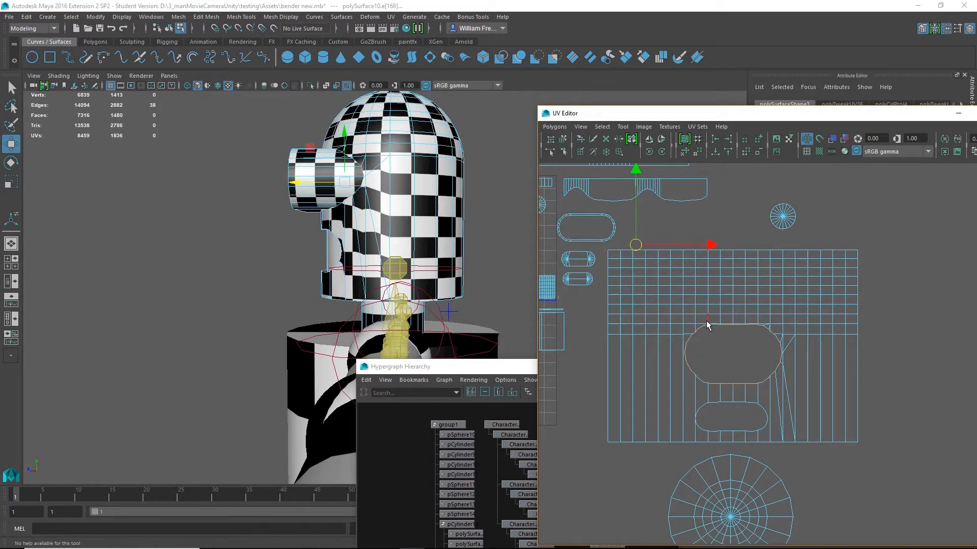
pyautogui.press('r')
pyautogui.keyDown('alt'); pyautogui.moveTo(529, 247); pyautogui.dragTo(379, 230); pyautogui.keyUp('alt')
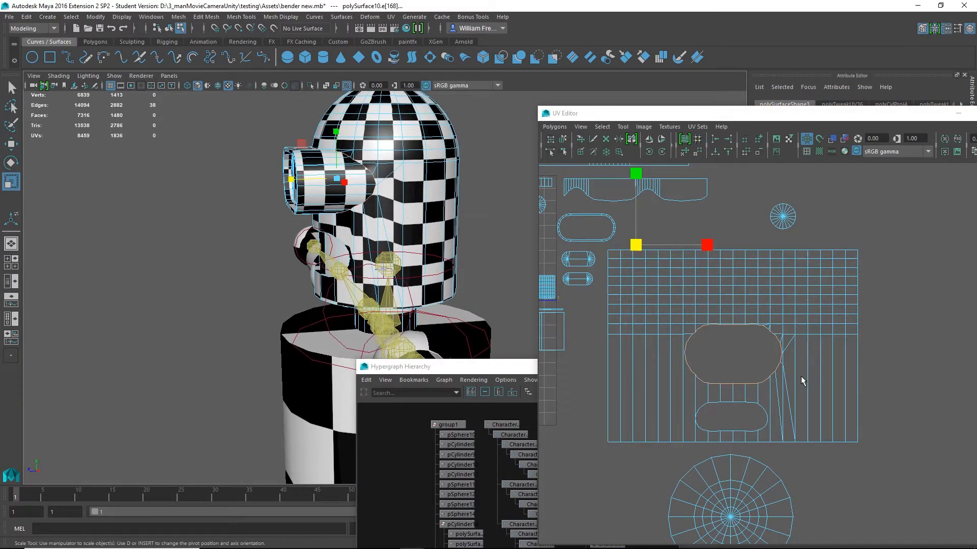
pyautogui.scroll(-4, 801, 382)
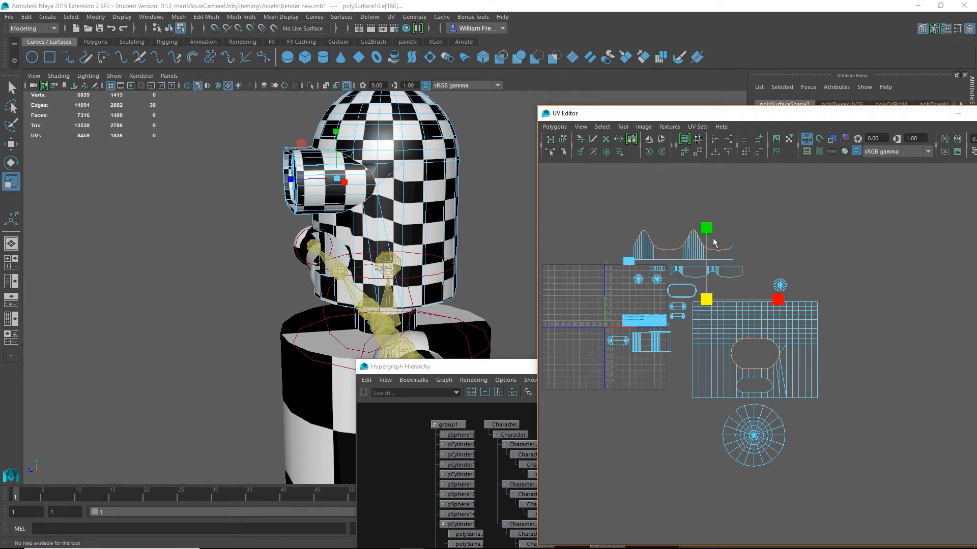
pyautogui.click(601, 127)
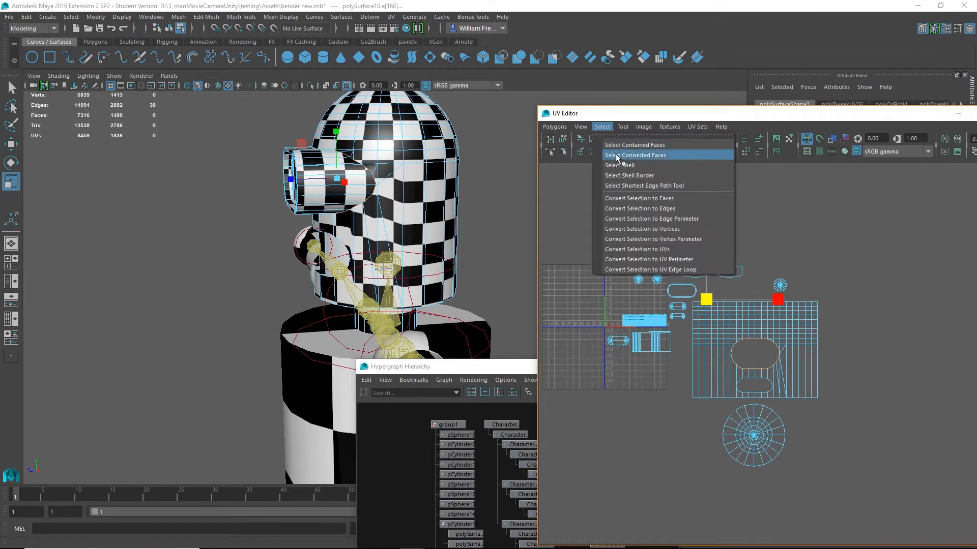
pyautogui.click(619, 166)
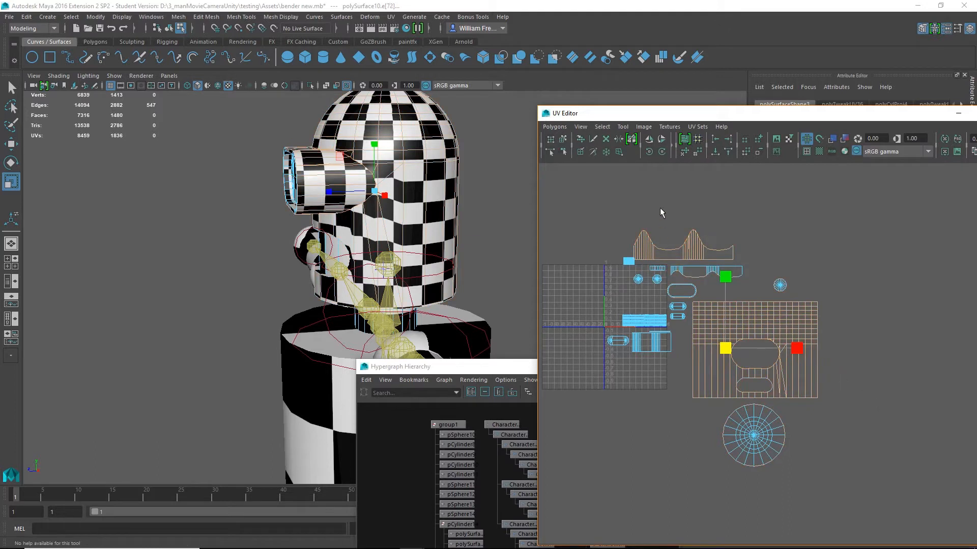
pyautogui.hotkey('ctrl', 'z')
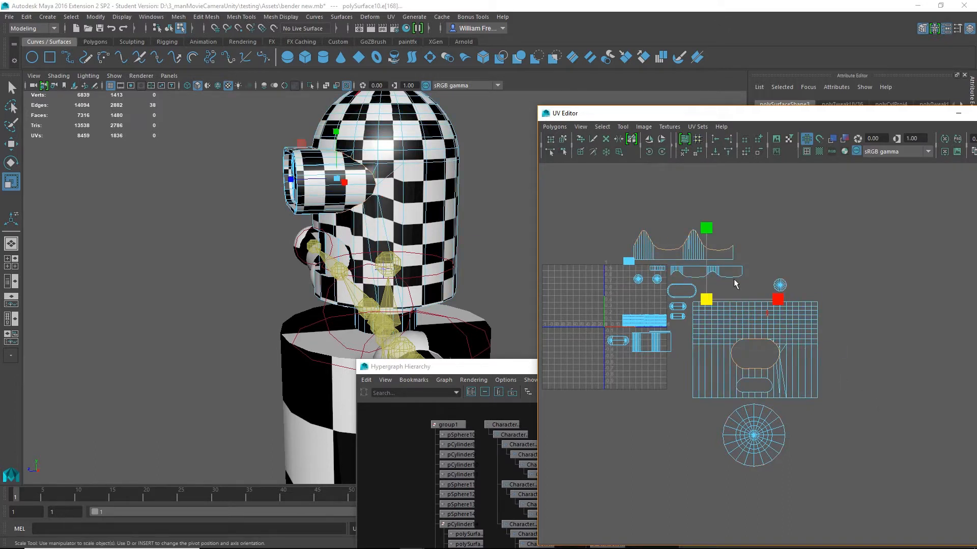
# - Convert the edge loop selection to UVs and deselect those on the separate wavy visor shell
pyautogui.click(598, 130)
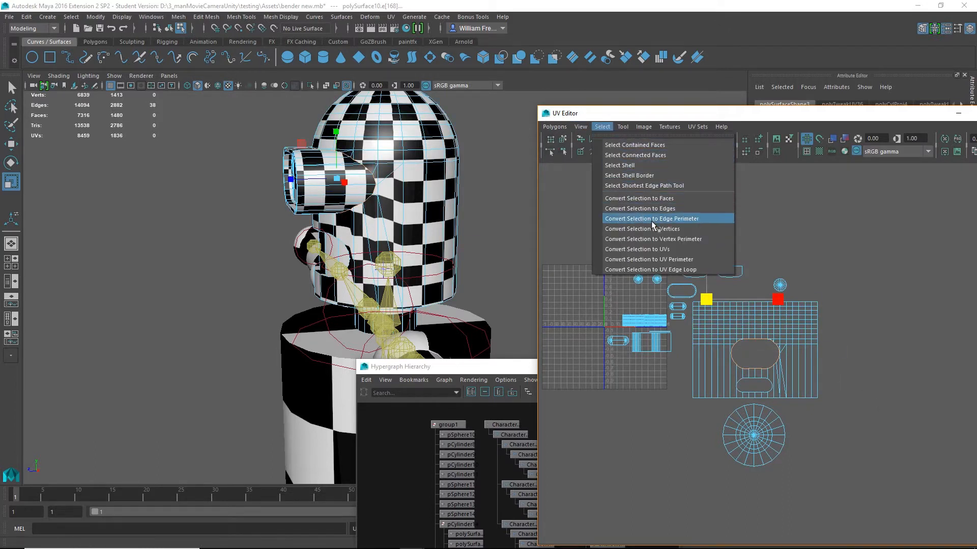
pyautogui.click(657, 249)
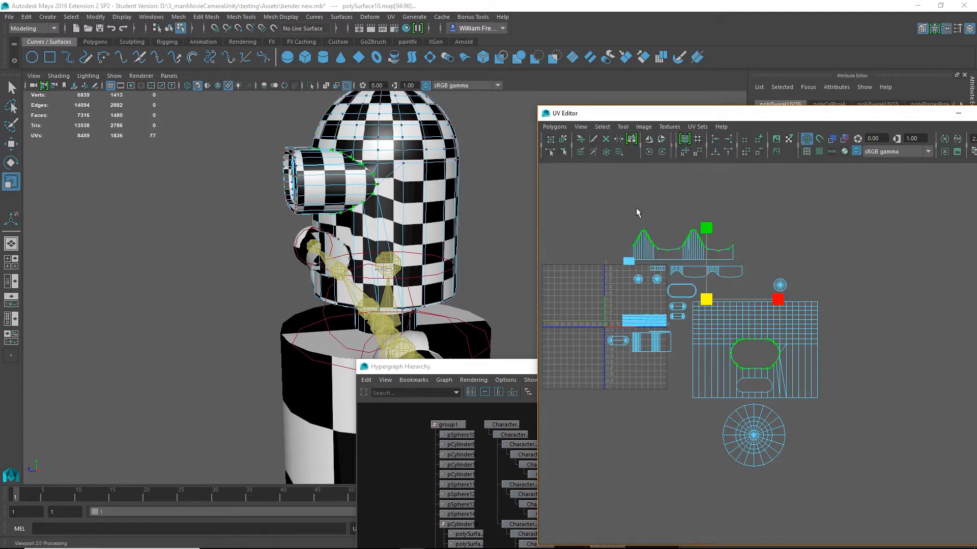
pyautogui.keyDown('ctrl'); pyautogui.moveTo(606, 208); pyautogui.dragTo(762, 267); pyautogui.keyUp('ctrl')
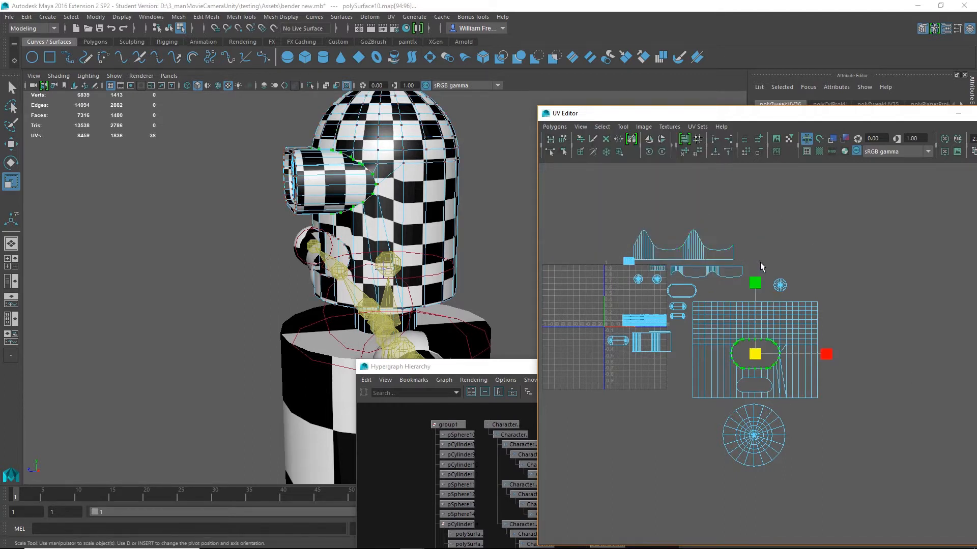
# - Squash the visor opening's UVs vertically and shift them slightly up to even out the checker pattern
pyautogui.keyDown('alt'); pyautogui.moveTo(670, 297); pyautogui.dragTo(914, 418, button='right'); pyautogui.keyUp('alt')
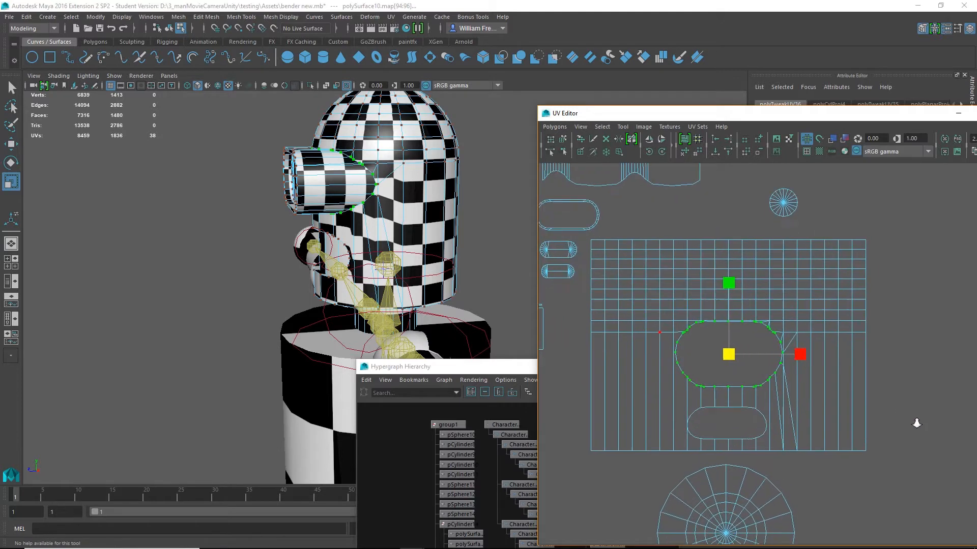
pyautogui.keyDown('alt'); pyautogui.moveTo(641, 318); pyautogui.dragTo(752, 402, button='right'); pyautogui.keyUp('alt')
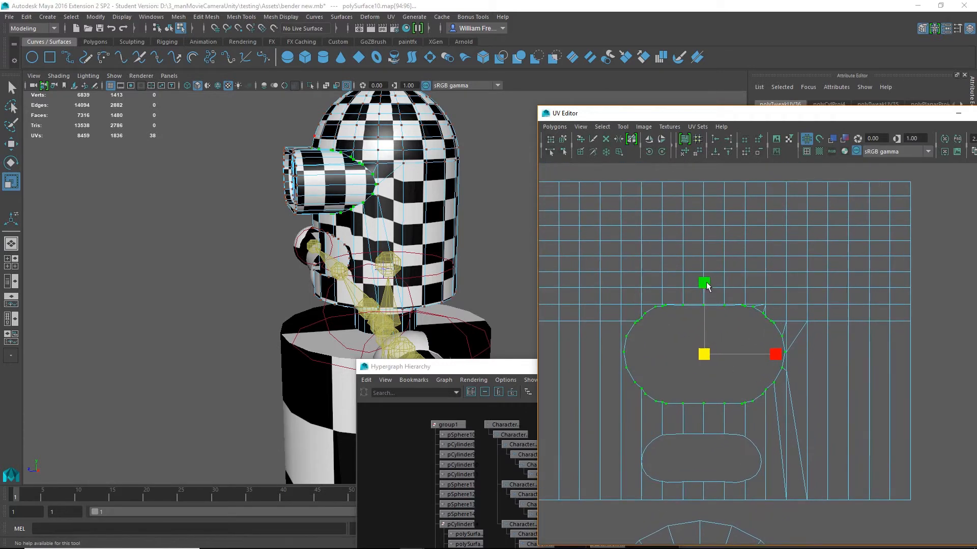
pyautogui.moveTo(706, 283); pyautogui.dragTo(715, 309)
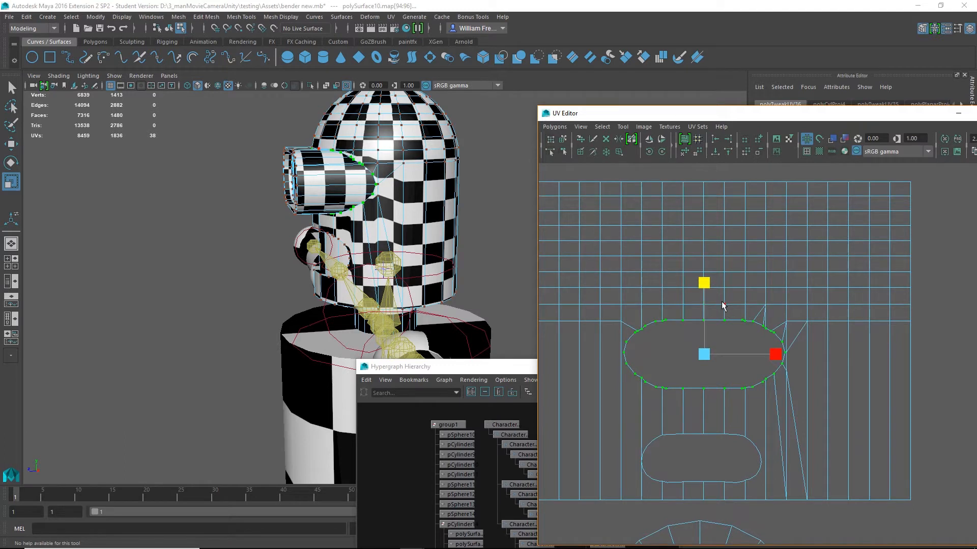
pyautogui.press('w')
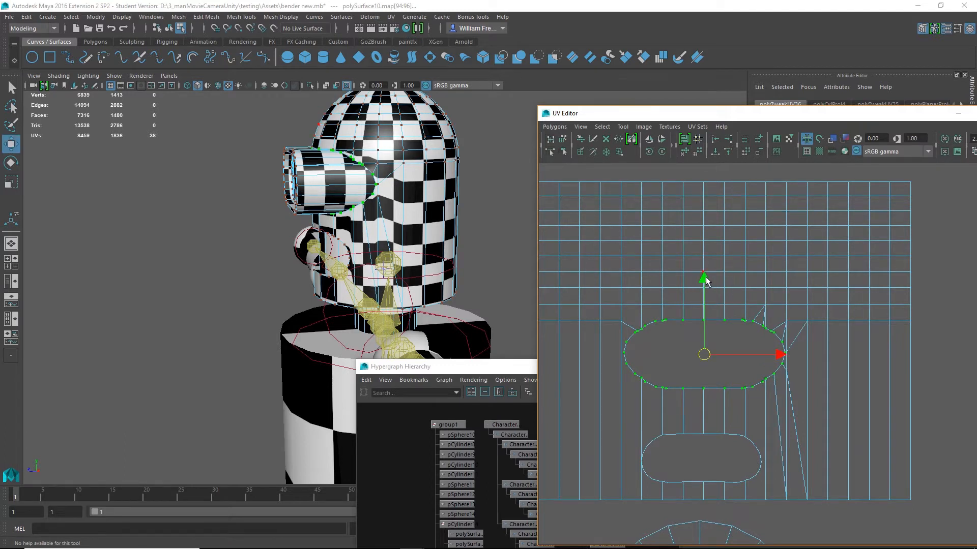
pyautogui.moveTo(709, 282); pyautogui.dragTo(717, 272)
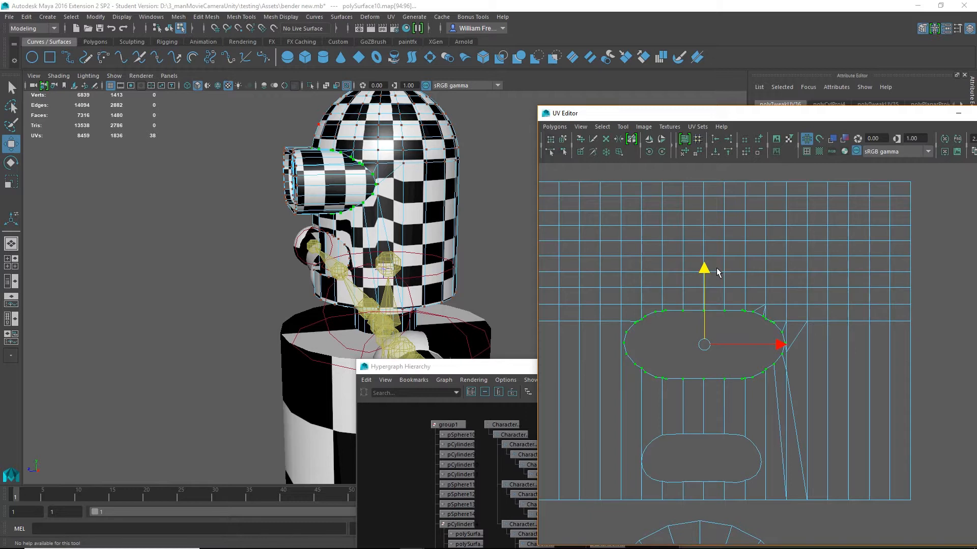
pyautogui.keyDown('alt'); pyautogui.moveTo(385, 222); pyautogui.dragTo(371, 251); pyautogui.keyUp('alt')
pyautogui.keyDown('alt'); pyautogui.moveTo(371, 252); pyautogui.dragTo(457, 280); pyautogui.keyUp('alt')
# - Move the two UVs at the visor opening's outer end slightly up, beside the stretched triangular faces
pyautogui.scroll(2, 792, 359)
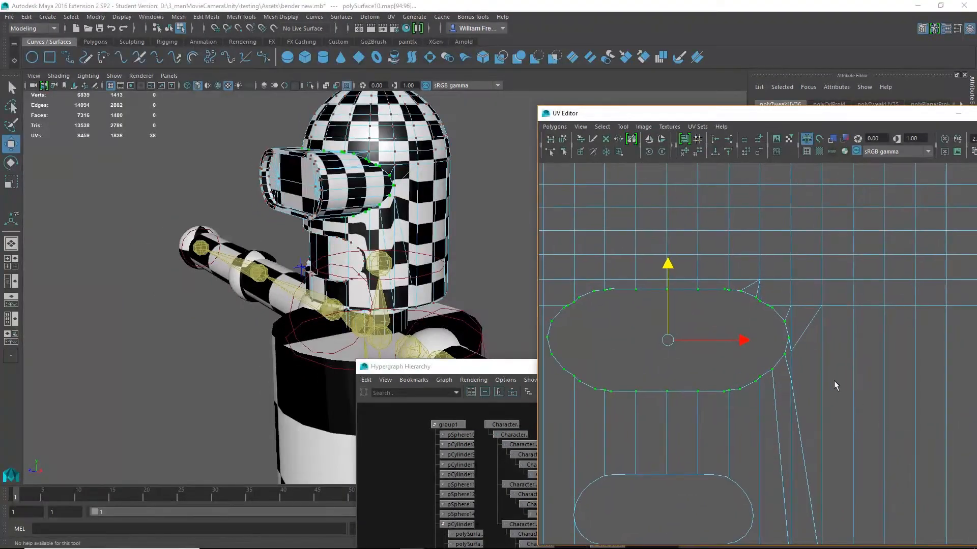
pyautogui.moveTo(811, 342); pyautogui.dragTo(790, 400)
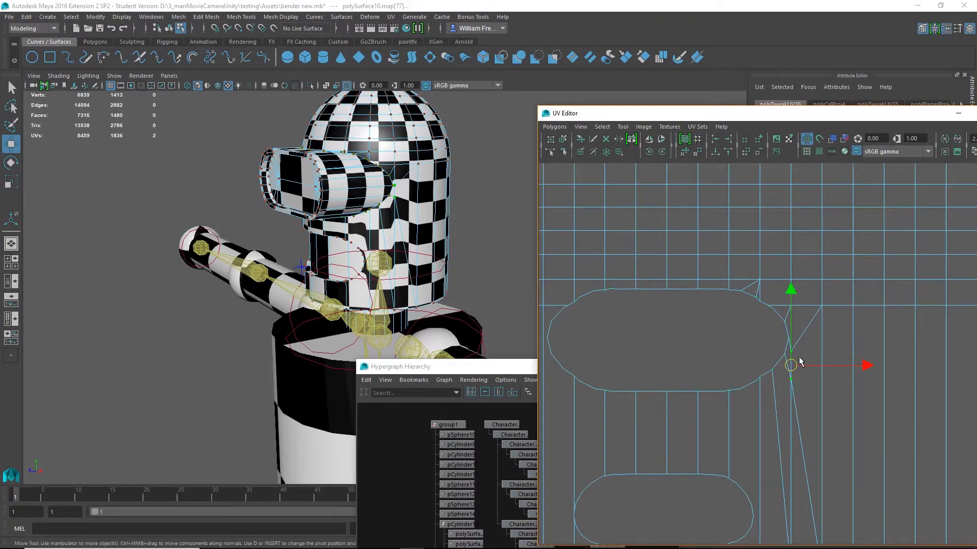
pyautogui.moveTo(791, 294); pyautogui.dragTo(798, 271)
pyautogui.keyDown('alt'); pyautogui.moveTo(448, 290); pyautogui.dragTo(395, 224); pyautogui.keyUp('alt')
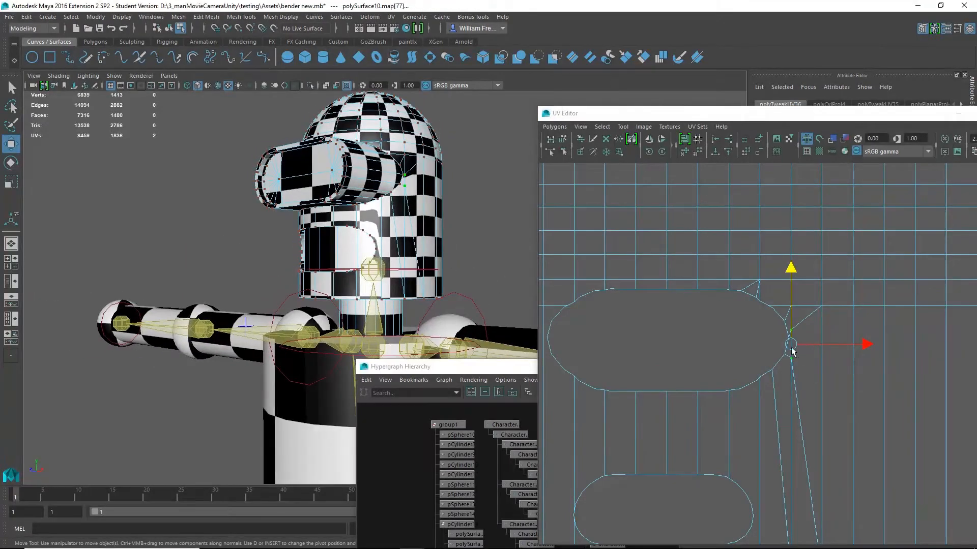
pyautogui.keyDown('alt'); pyautogui.moveTo(710, 353); pyautogui.dragTo(727, 283, button='middle'); pyautogui.keyUp('alt')
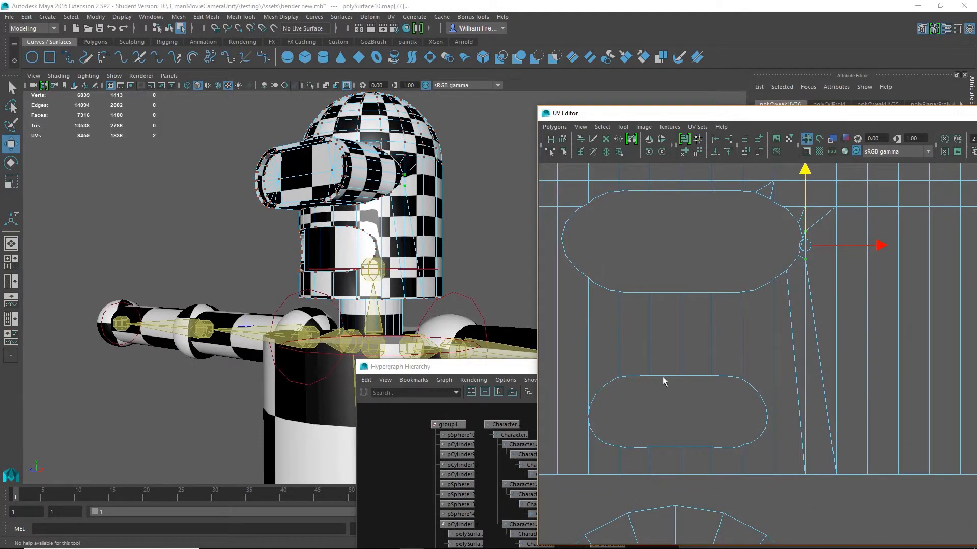
pyautogui.moveTo(574, 358); pyautogui.dragTo(754, 402)
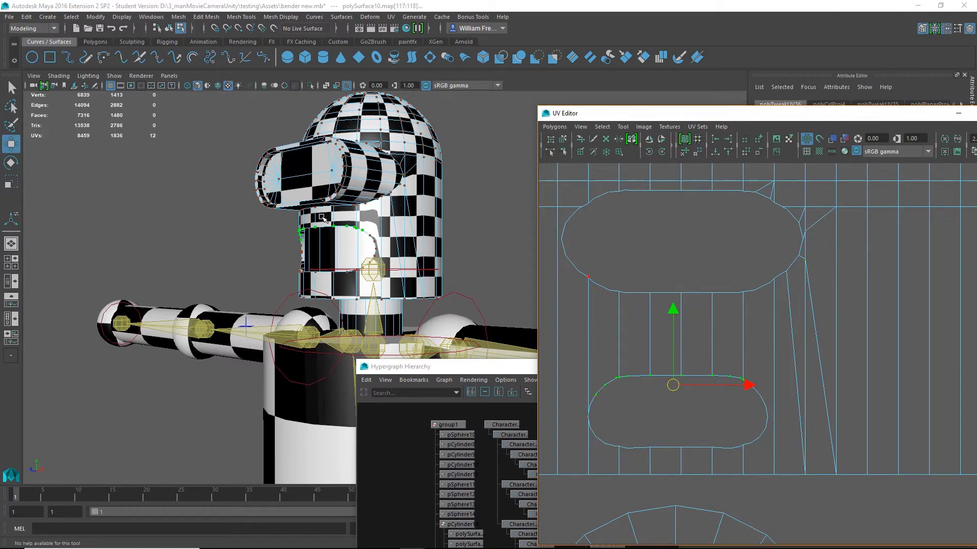
pyautogui.moveTo(681, 307); pyautogui.dragTo(683, 275)
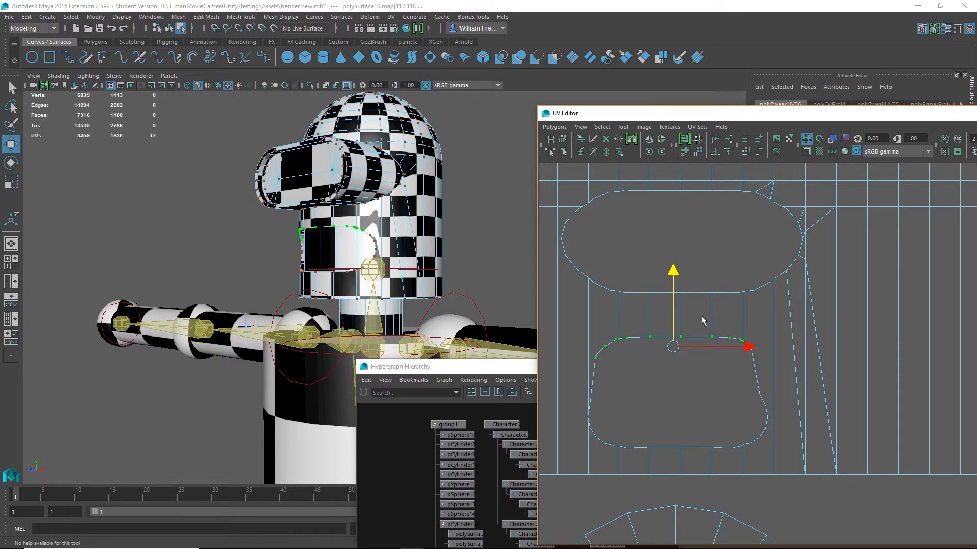
pyautogui.hotkey('ctrl', 'z')
# - Stretch all of the mouth opening's UVs vertically and shift them slightly up in the head shell
pyautogui.moveTo(560, 347); pyautogui.dragTo(772, 465)
pyautogui.press('r')
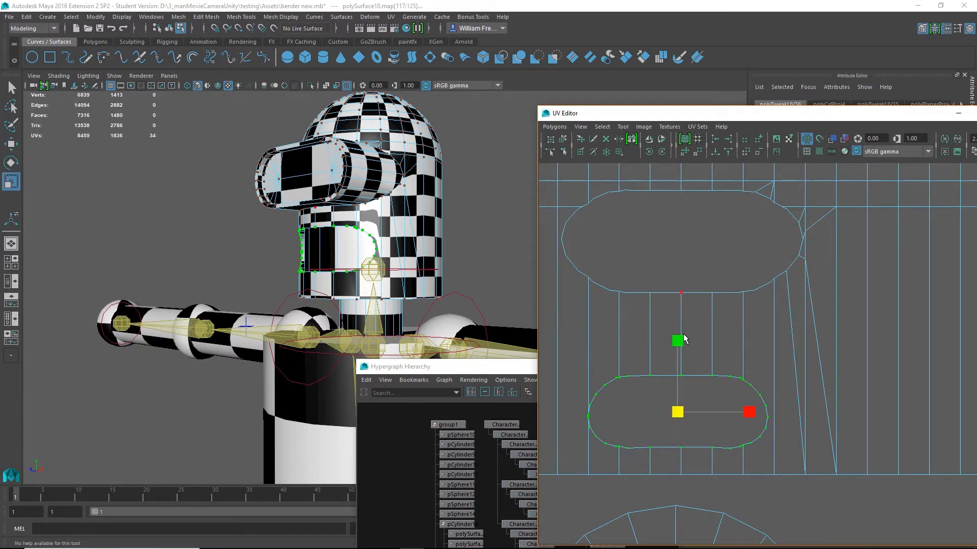
pyautogui.moveTo(678, 337); pyautogui.dragTo(684, 301)
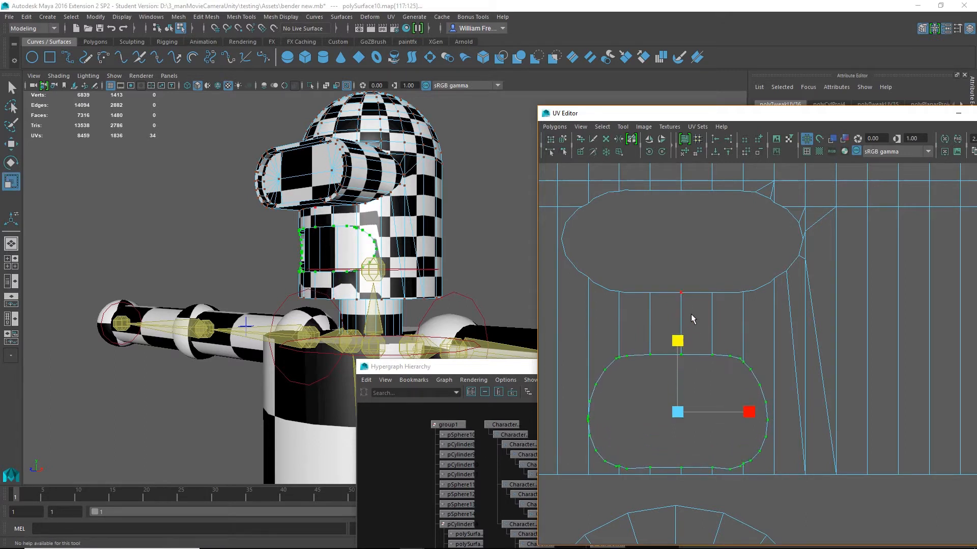
pyautogui.press('w')
pyautogui.moveTo(680, 336); pyautogui.dragTo(688, 318)
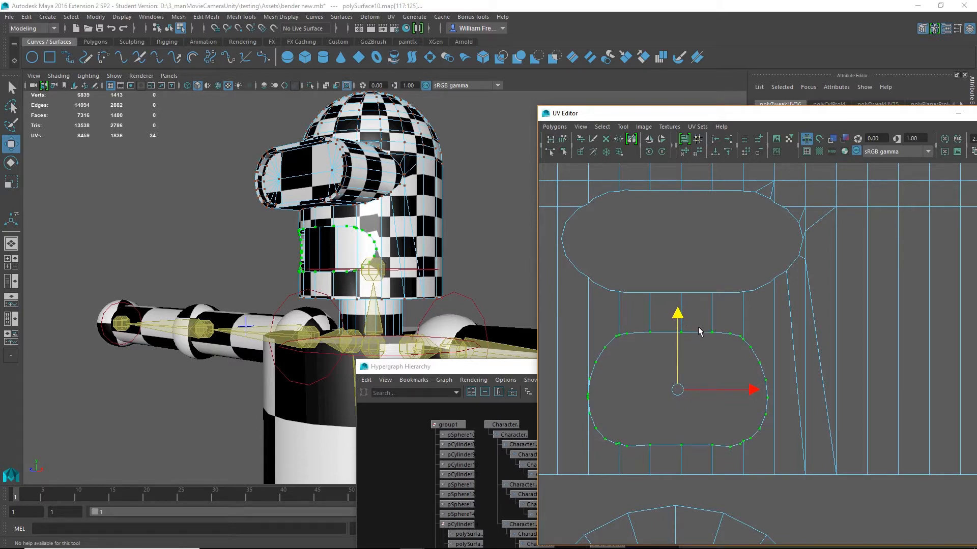
pyautogui.scroll(5, 370, 220)
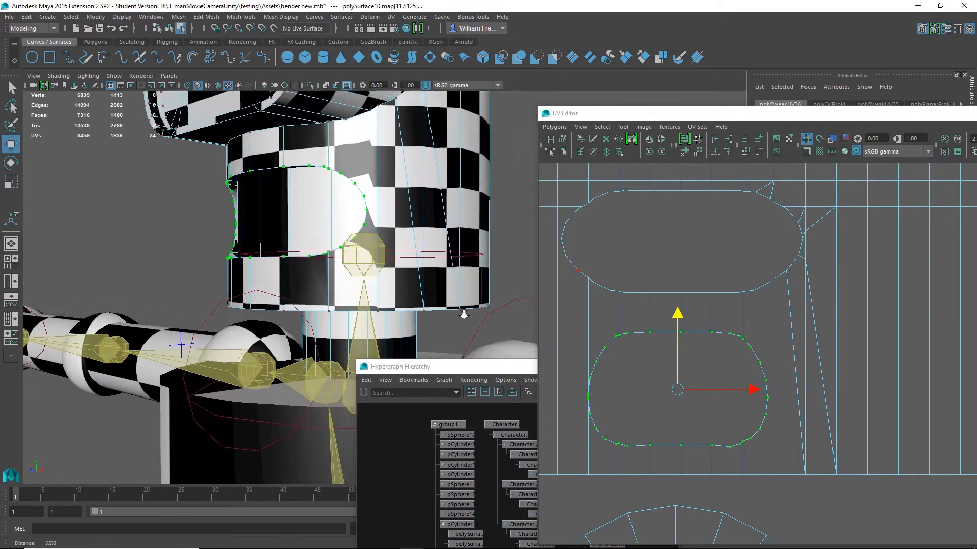
pyautogui.keyDown('alt'); pyautogui.moveTo(368, 138); pyautogui.dragTo(398, 153); pyautogui.keyUp('alt')
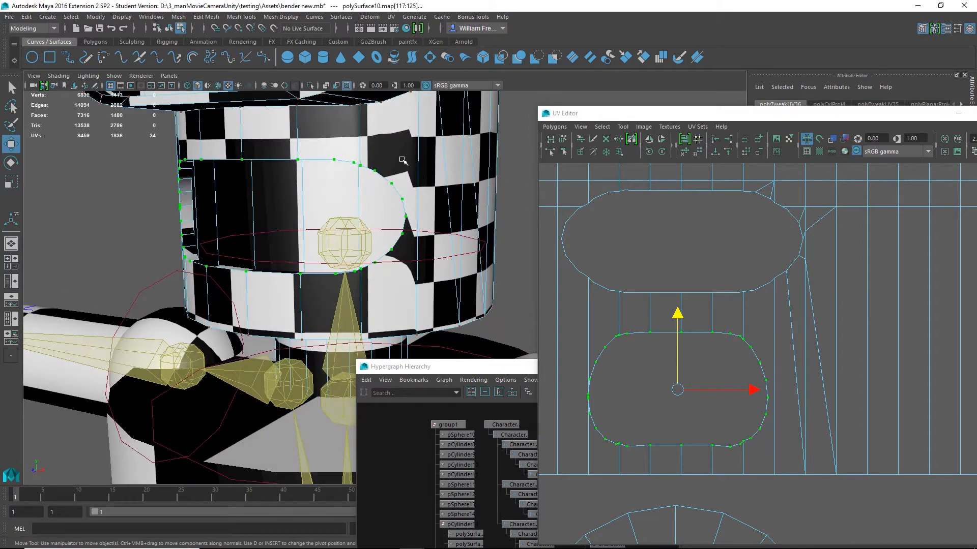
pyautogui.keyDown('alt'); pyautogui.moveTo(399, 150); pyautogui.dragTo(349, 157); pyautogui.keyUp('alt')
pyautogui.keyDown('alt'); pyautogui.moveTo(416, 239); pyautogui.dragTo(403, 265); pyautogui.keyUp('alt')
# - Select the entire main head shell, scale it down uniformly and place it across the left edge of the 0–1 UV square
pyautogui.keyDown('alt'); pyautogui.moveTo(807, 337); pyautogui.dragTo(662, 291, button='right'); pyautogui.keyUp('alt')
pyautogui.moveTo(850, 392); pyautogui.dragTo(648, 257)
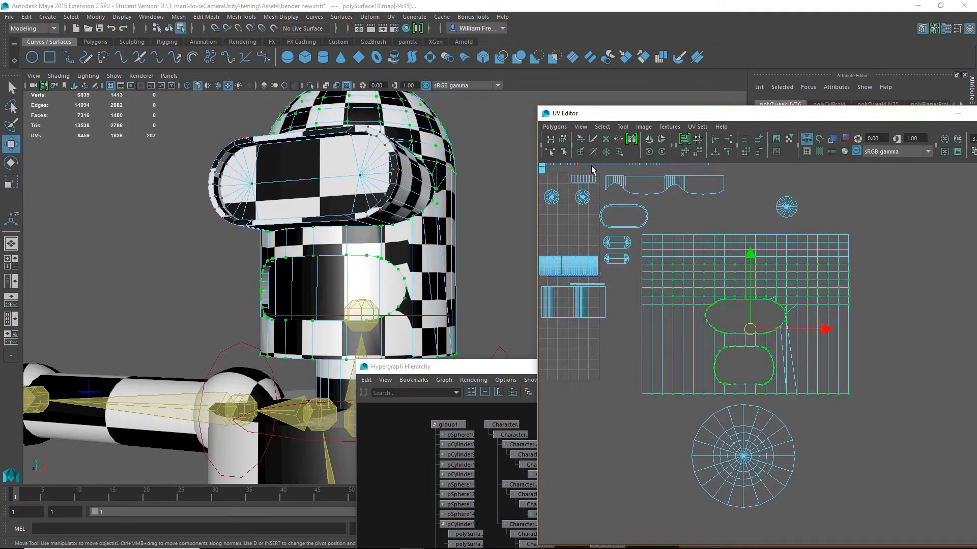
pyautogui.click(601, 127)
pyautogui.click(627, 173)
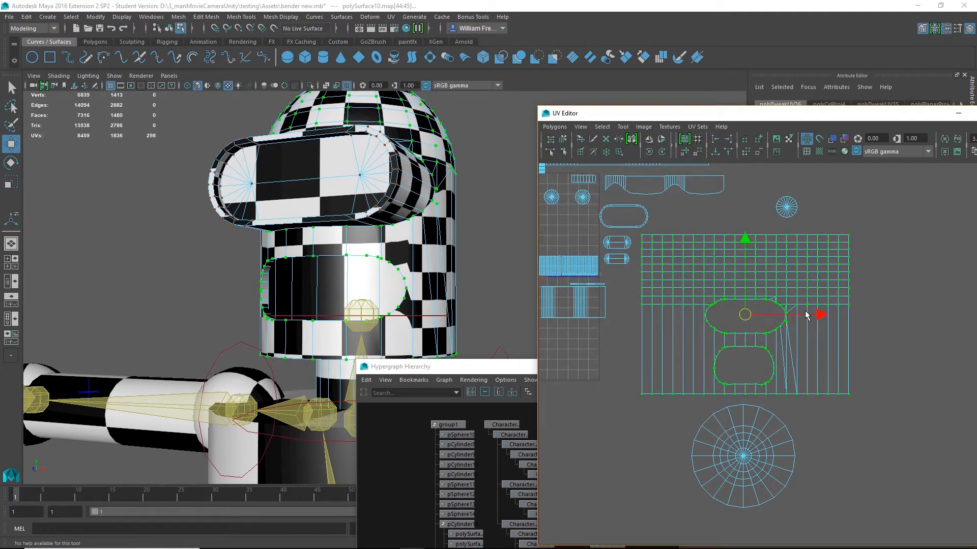
pyautogui.keyDown('alt'); pyautogui.moveTo(764, 254); pyautogui.dragTo(897, 302, button='middle'); pyautogui.keyUp('alt')
pyautogui.moveTo(867, 367); pyautogui.dragTo(606, 258)
pyautogui.press('r')
pyautogui.press('w')
pyautogui.keyDown('alt'); pyautogui.moveTo(580, 234); pyautogui.dragTo(743, 173, button='right'); pyautogui.keyUp('alt')
pyautogui.keyDown('alt'); pyautogui.moveTo(743, 173); pyautogui.dragTo(863, 329, button='middle'); pyautogui.keyUp('alt')
pyautogui.keyDown('alt'); pyautogui.moveTo(884, 336); pyautogui.dragTo(801, 338, button='right'); pyautogui.keyUp('alt')
pyautogui.keyDown('alt'); pyautogui.moveTo(801, 337); pyautogui.dragTo(709, 290, button='middle'); pyautogui.keyUp('alt')
# - Select the whole wavy visor side shell, scale it down uniformly and place it just above the mouth's wavy shell
pyautogui.moveTo(705, 208); pyautogui.dragTo(788, 265)
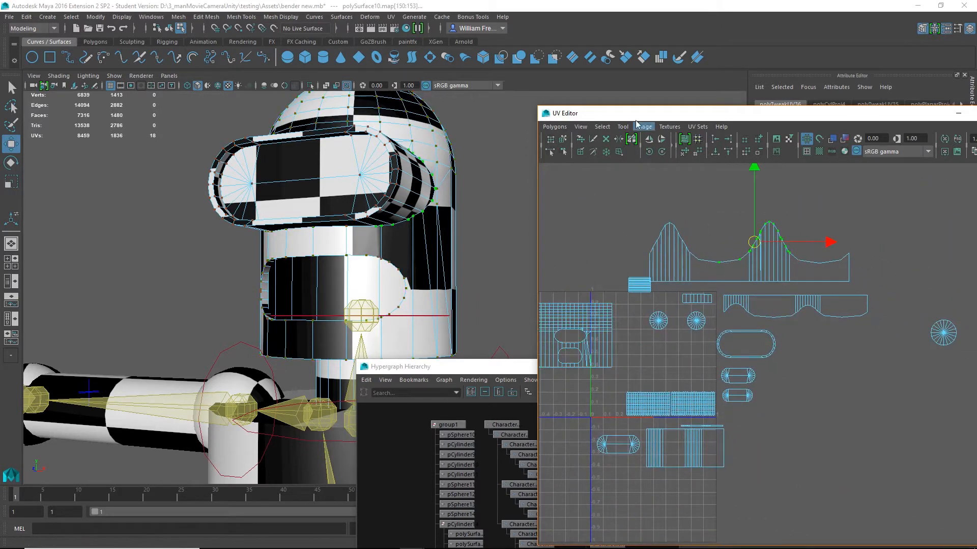
pyautogui.click(602, 127)
pyautogui.click(619, 165)
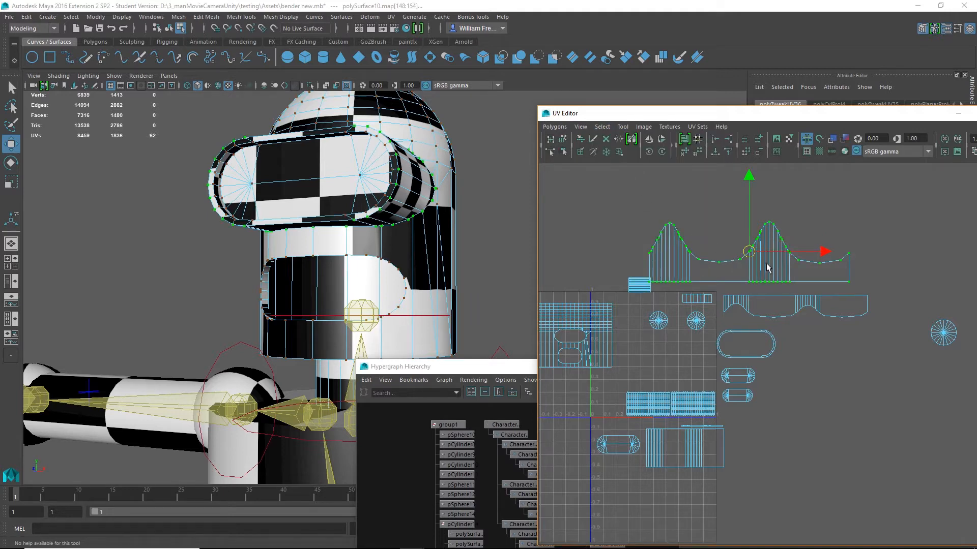
pyautogui.press('r')
pyautogui.moveTo(767, 268); pyautogui.dragTo(725, 255, button='middle')
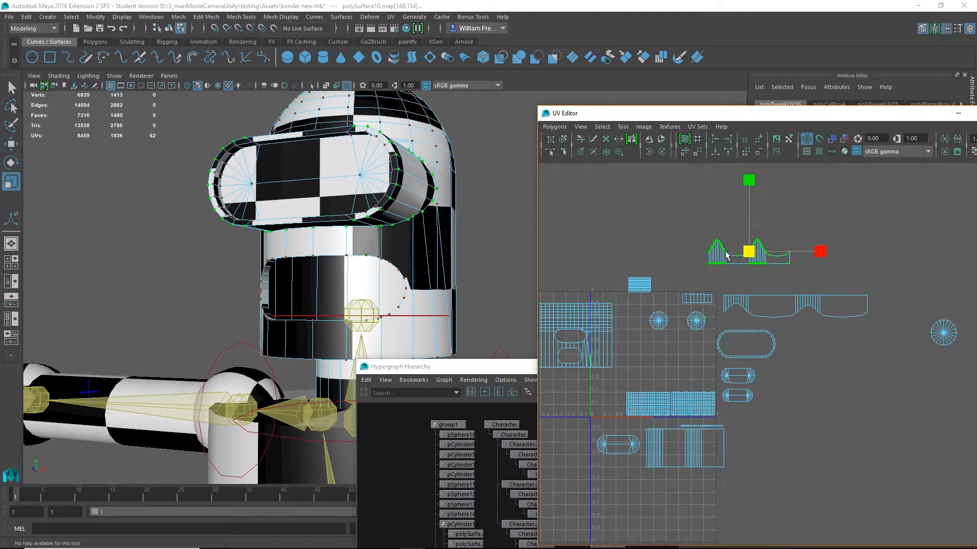
pyautogui.press('w')
pyautogui.moveTo(750, 255); pyautogui.dragTo(746, 273)
pyautogui.press('r')
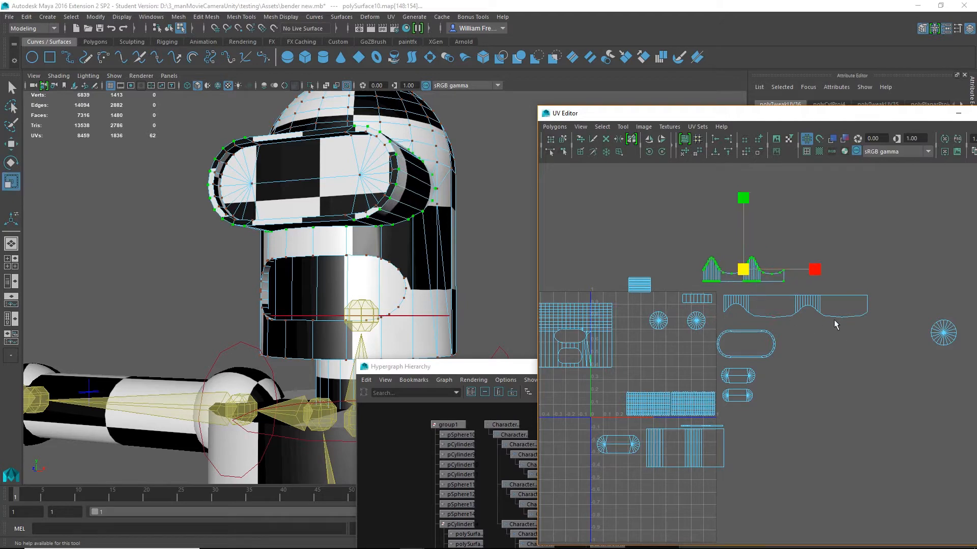
# - Scale down the mouth's wavy side shell and position it directly beneath the visor's wavy shell
pyautogui.click(786, 300)
pyautogui.hotkey('shift', '.')
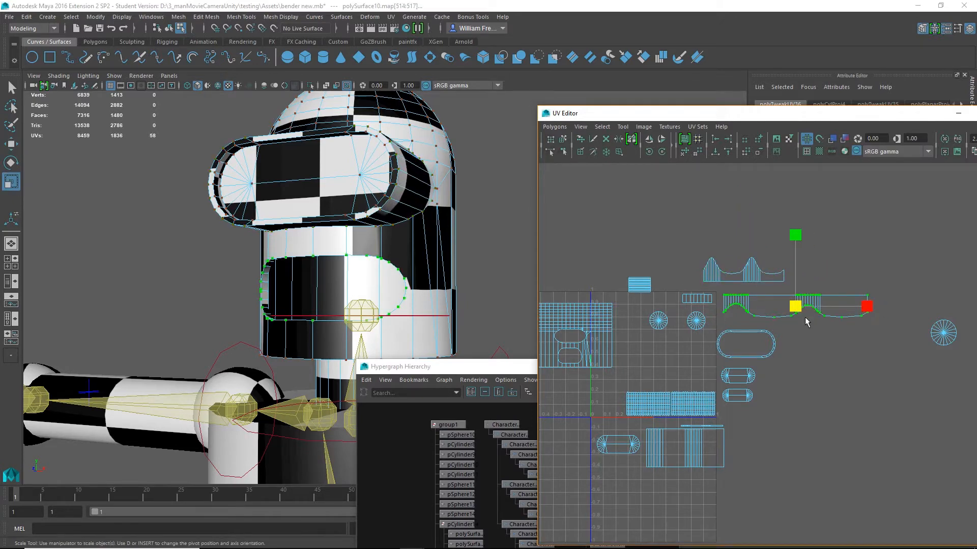
pyautogui.moveTo(795, 312); pyautogui.dragTo(750, 293)
pyautogui.press('w')
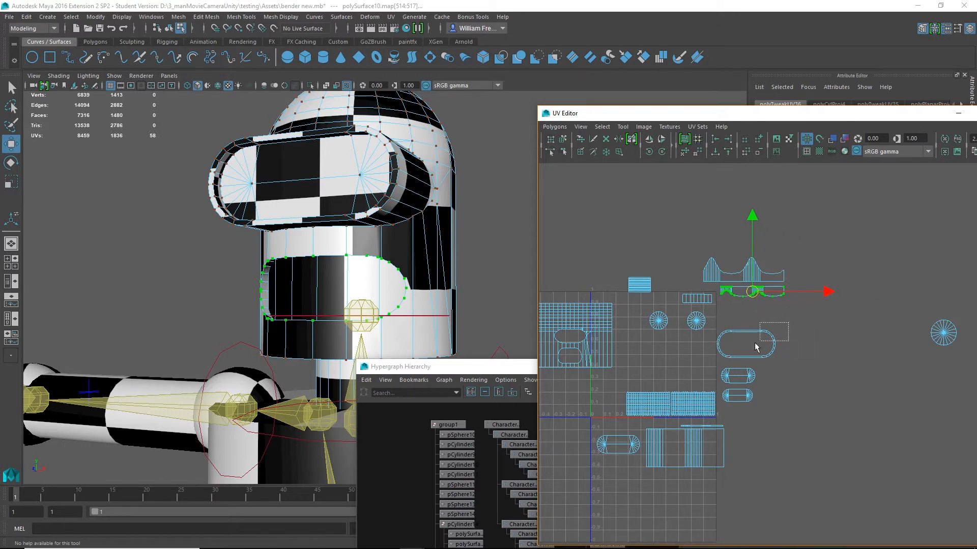
# - Scale down the rounded ring shell of the visor's front rim and shift it slightly up
pyautogui.moveTo(756, 348); pyautogui.dragTo(710, 372)
pyautogui.press('r')
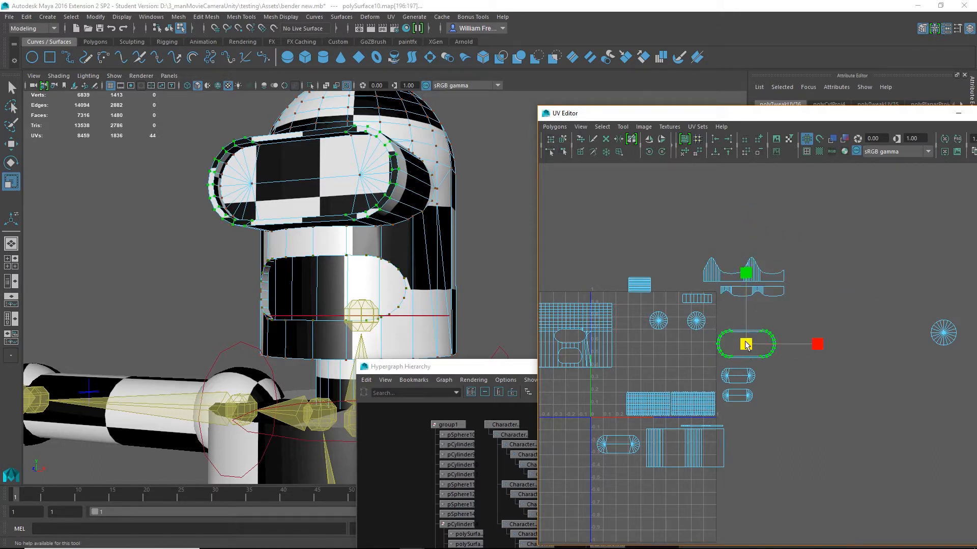
pyautogui.moveTo(746, 344)
pyautogui.mouseDown()
pyautogui.moveTo(613, 381)
pyautogui.moveTo(744, 339)
pyautogui.mouseUp()
pyautogui.press('w')
# - Scale down the neck cylinder's two round cap shells and move them inside the visor opening of the head shell
pyautogui.moveTo(636, 304); pyautogui.dragTo(711, 350)
pyautogui.keyDown('alt'); pyautogui.moveTo(372, 273); pyautogui.dragTo(553, 296); pyautogui.keyUp('alt')
pyautogui.press('4')
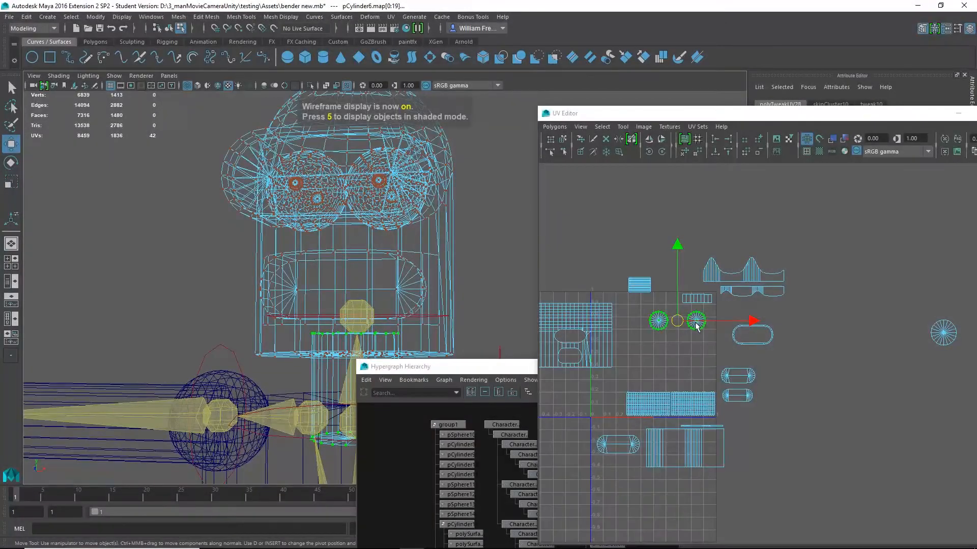
pyautogui.press('r')
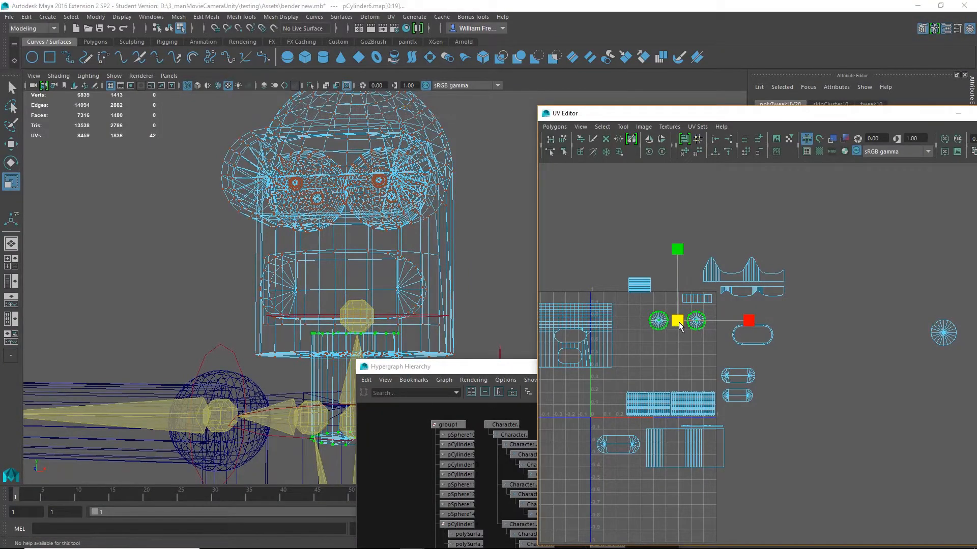
pyautogui.moveTo(678, 322); pyautogui.dragTo(571, 336)
pyautogui.press('w')
pyautogui.press('r')
pyautogui.press('w')
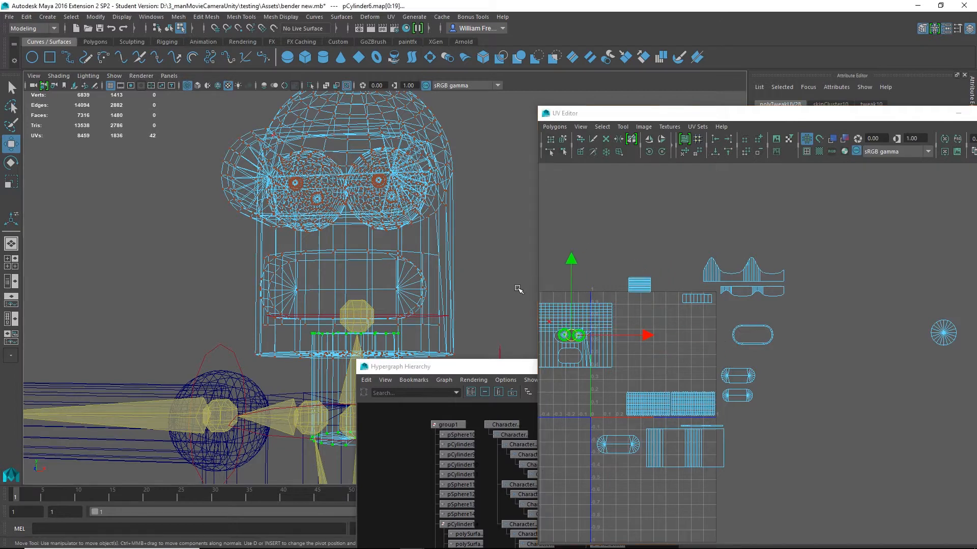
# - Center the two neck cap shells inside the visor opening and shrink them slightly more to fit
pyautogui.scroll(4, 704, 367)
pyautogui.keyDown('alt'); pyautogui.moveTo(665, 341); pyautogui.dragTo(976, 341, button='middle'); pyautogui.keyUp('alt')
pyautogui.scroll(5, 898, 368)
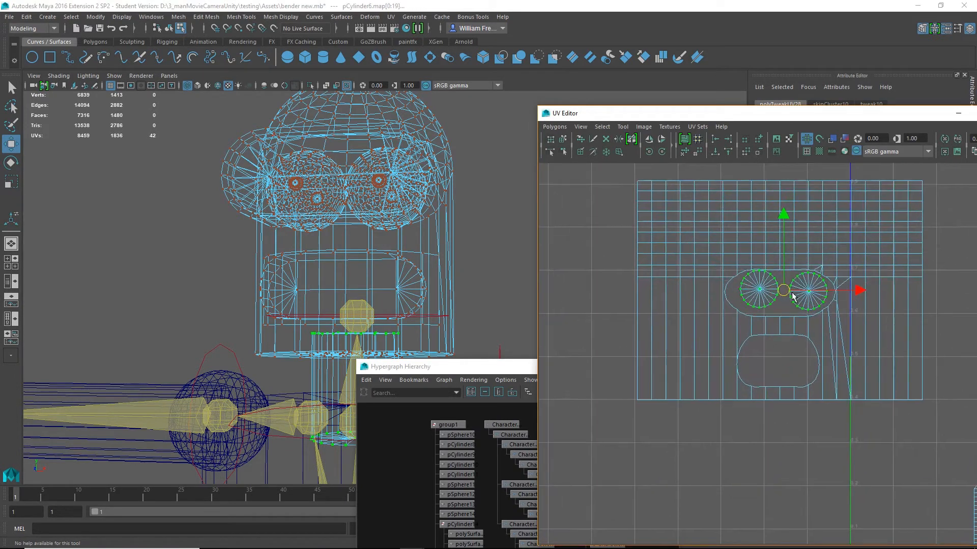
pyautogui.moveTo(782, 290); pyautogui.dragTo(780, 293)
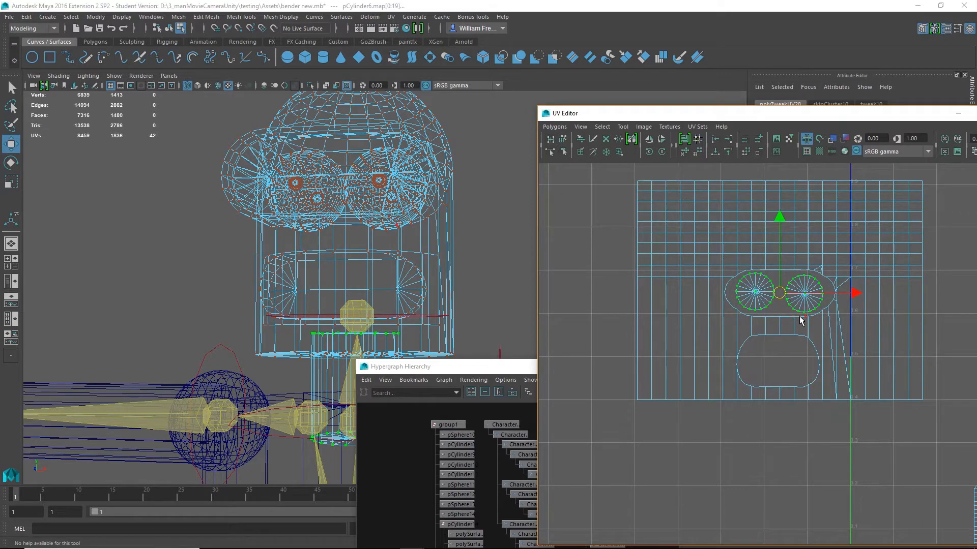
pyautogui.press('r')
pyautogui.moveTo(781, 298); pyautogui.dragTo(765, 298)
# - Select the neck cylinder's side shell and stretch it vertically to match the neck's proportions
pyautogui.keyDown('alt'); pyautogui.moveTo(867, 302); pyautogui.dragTo(629, 337, button='middle'); pyautogui.keyUp('alt')
pyautogui.keyDown('alt'); pyautogui.moveTo(889, 339); pyautogui.dragTo(642, 314, button='right'); pyautogui.keyUp('alt')
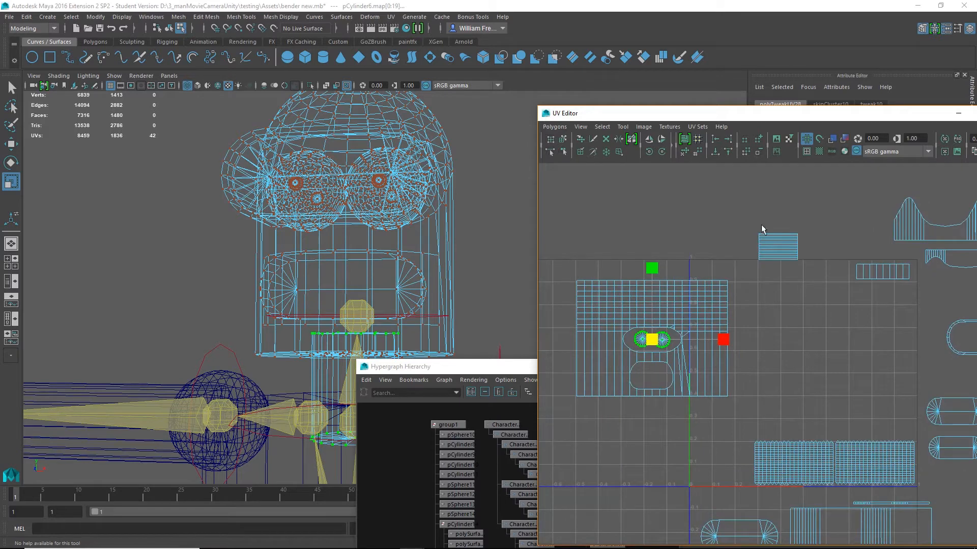
pyautogui.moveTo(792, 269); pyautogui.dragTo(813, 281)
pyautogui.keyDown('alt'); pyautogui.moveTo(442, 269); pyautogui.dragTo(440, 256, button='right'); pyautogui.keyUp('alt')
pyautogui.keyDown('alt'); pyautogui.moveTo(440, 257); pyautogui.dragTo(426, 193, button='middle'); pyautogui.keyUp('alt')
pyautogui.moveTo(778, 176); pyautogui.dragTo(795, 7)
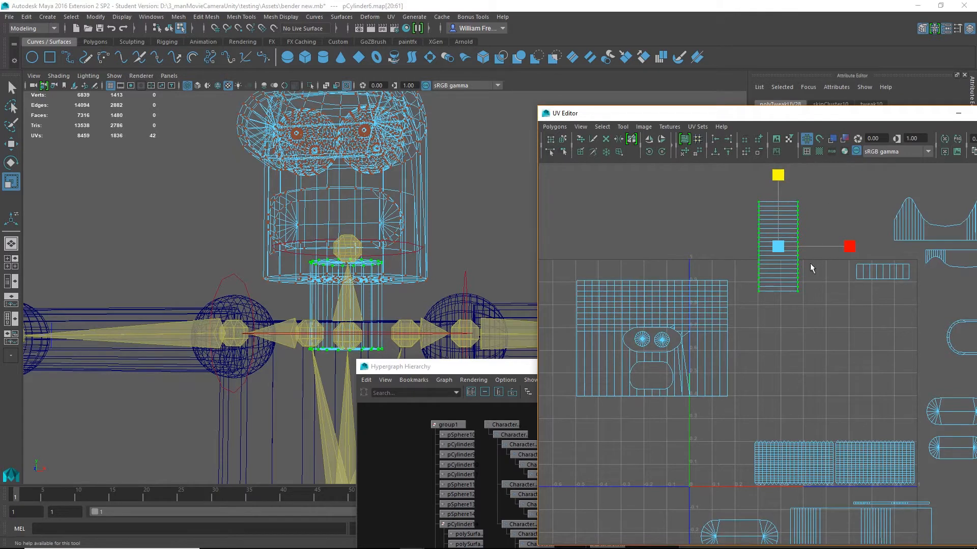
# - Rotate the neck side shell 90 degrees and place it directly below the head shell
pyautogui.press('w')
pyautogui.moveTo(781, 249); pyautogui.dragTo(644, 454)
pyautogui.press('e')
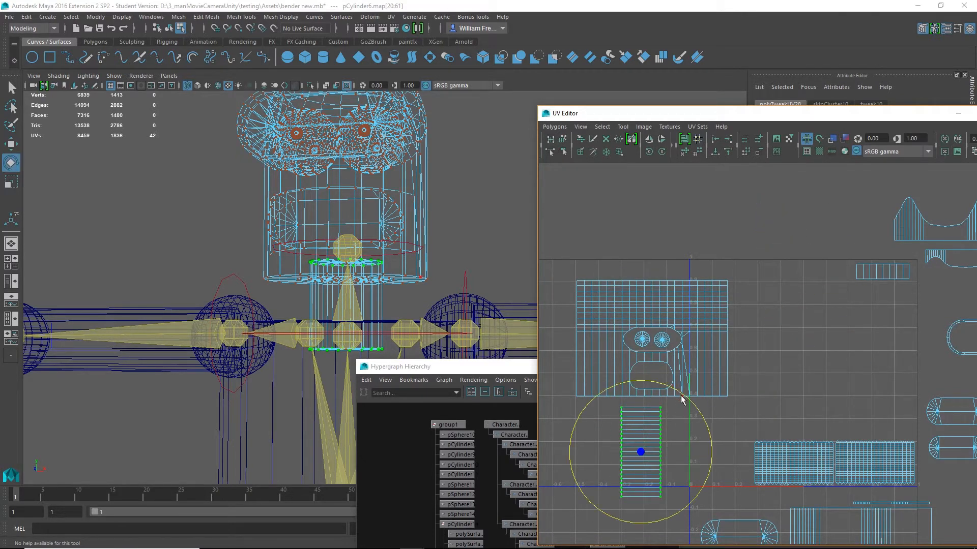
pyautogui.moveTo(680, 395); pyautogui.dragTo(774, 548)
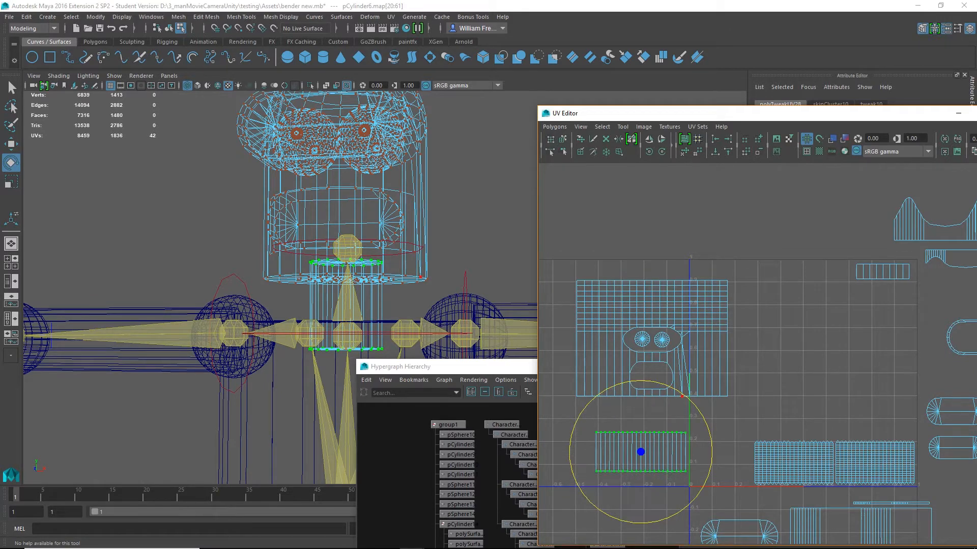
pyautogui.press('w')
pyautogui.moveTo(638, 457); pyautogui.dragTo(657, 419)
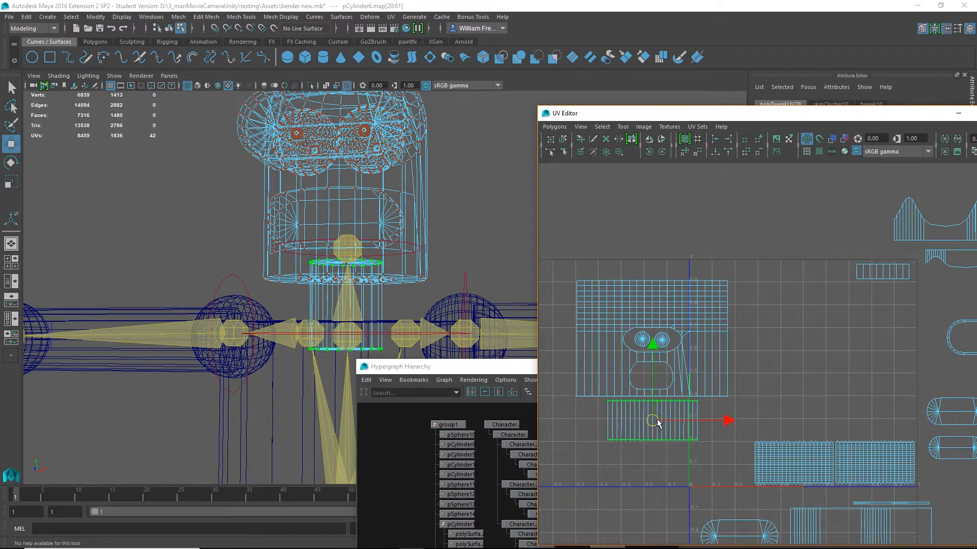
# - Select the two eye sphere grid shells and scale them down slightly within the UV square
pyautogui.keyDown('alt'); pyautogui.moveTo(828, 444); pyautogui.dragTo(784, 363, button='middle'); pyautogui.keyUp('alt')
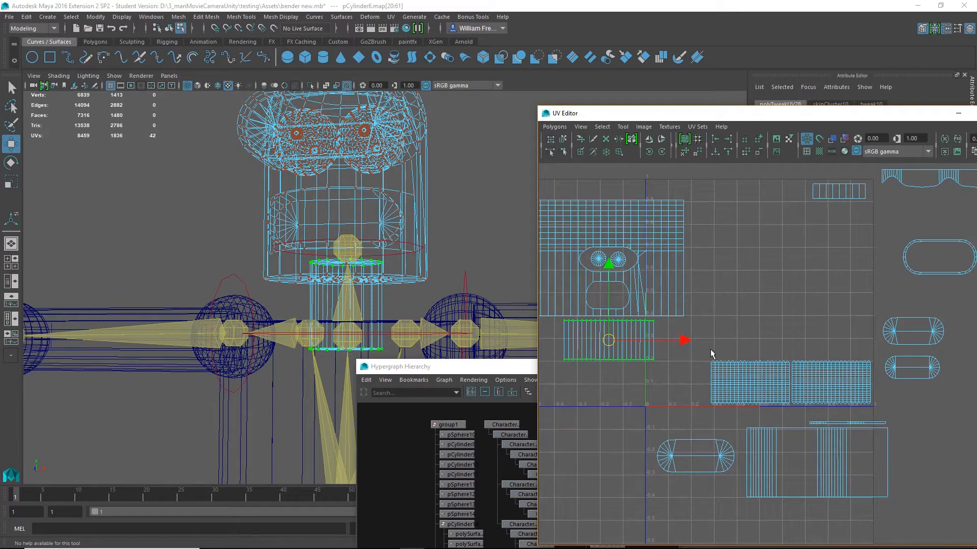
pyautogui.moveTo(707, 350); pyautogui.dragTo(874, 410)
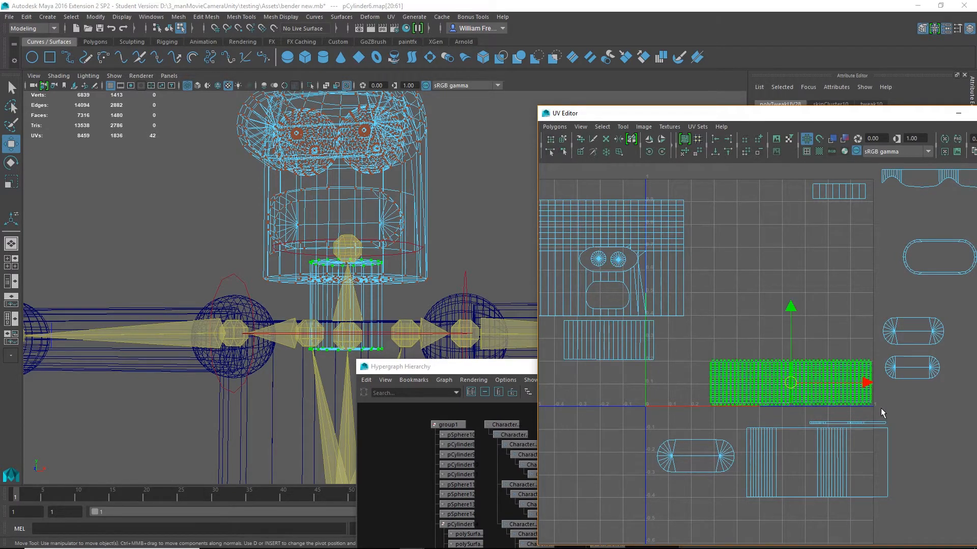
pyautogui.press('r')
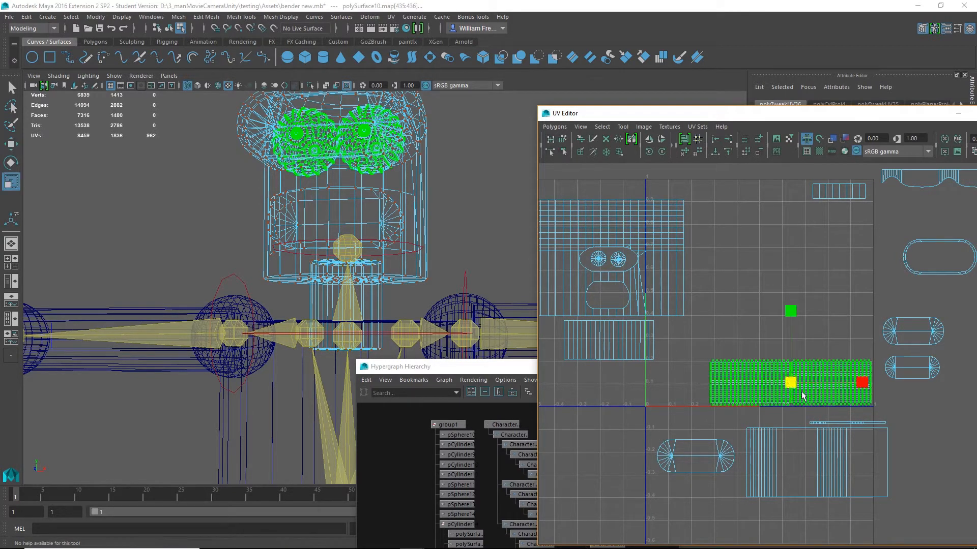
pyautogui.moveTo(791, 387)
pyautogui.mouseDown()
pyautogui.moveTo(783, 386)
pyautogui.moveTo(806, 389)
pyautogui.mouseUp()
pyautogui.press('w')
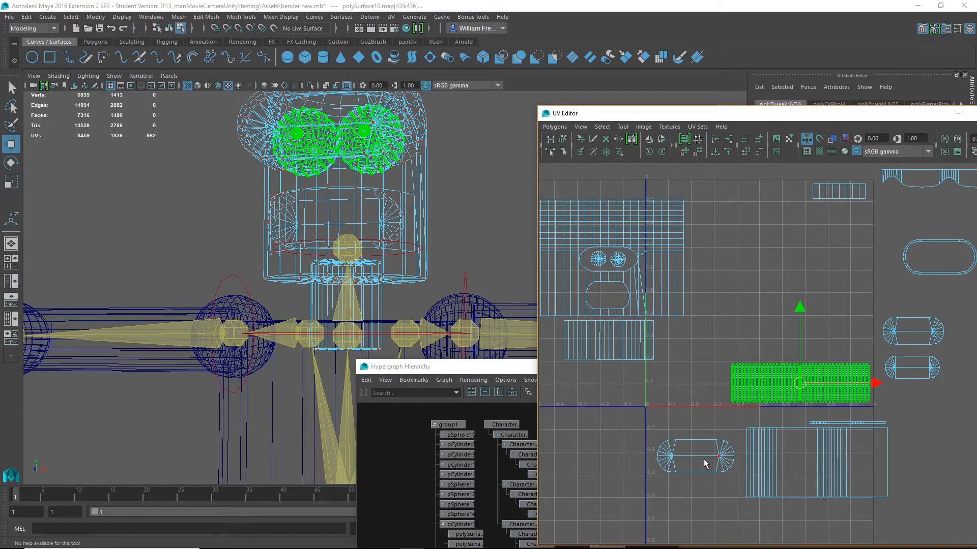
# - Separate the overlapping rounded visor cap shells by selecting one complete shell and moving it directly below the other
pyautogui.moveTo(666, 449); pyautogui.dragTo(737, 490)
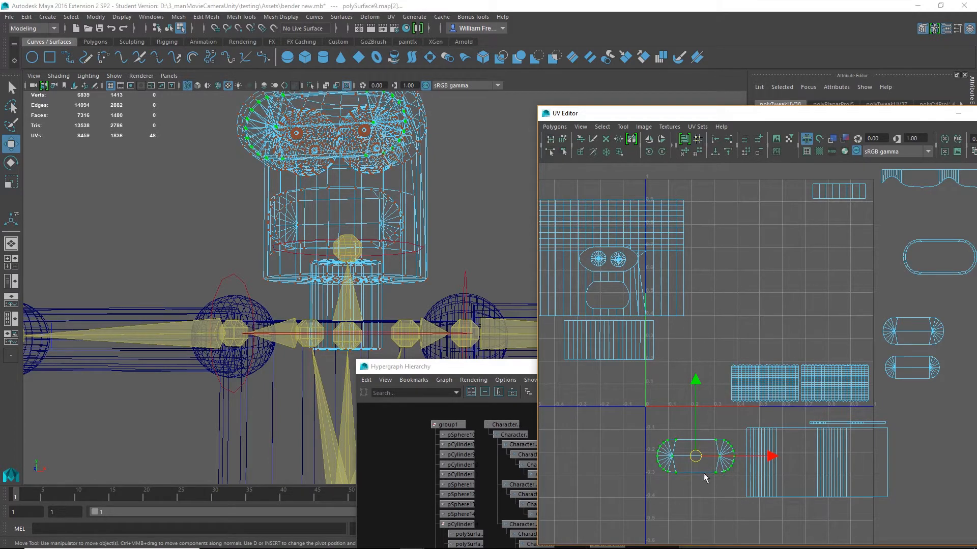
pyautogui.moveTo(717, 429); pyautogui.dragTo(758, 430, button='right')
pyautogui.click(724, 441)
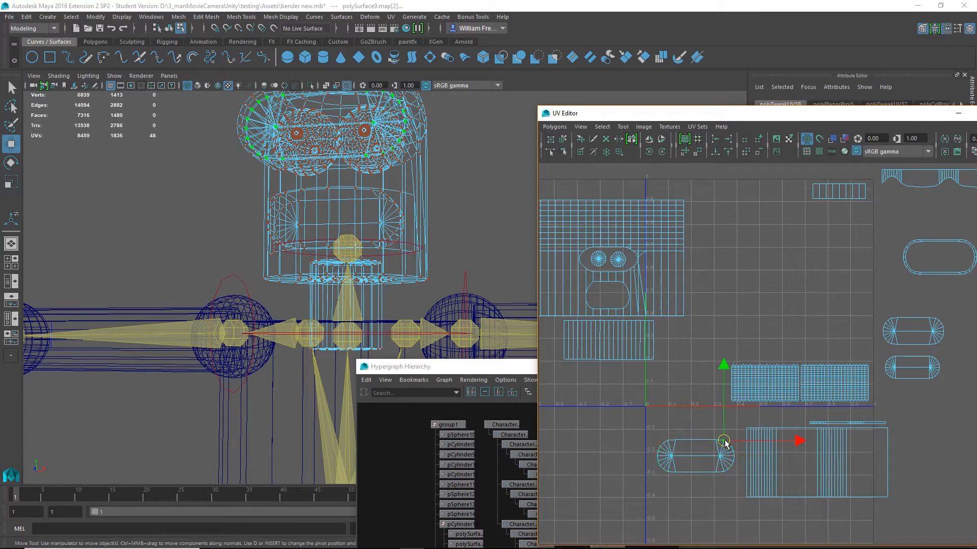
pyautogui.click(602, 127)
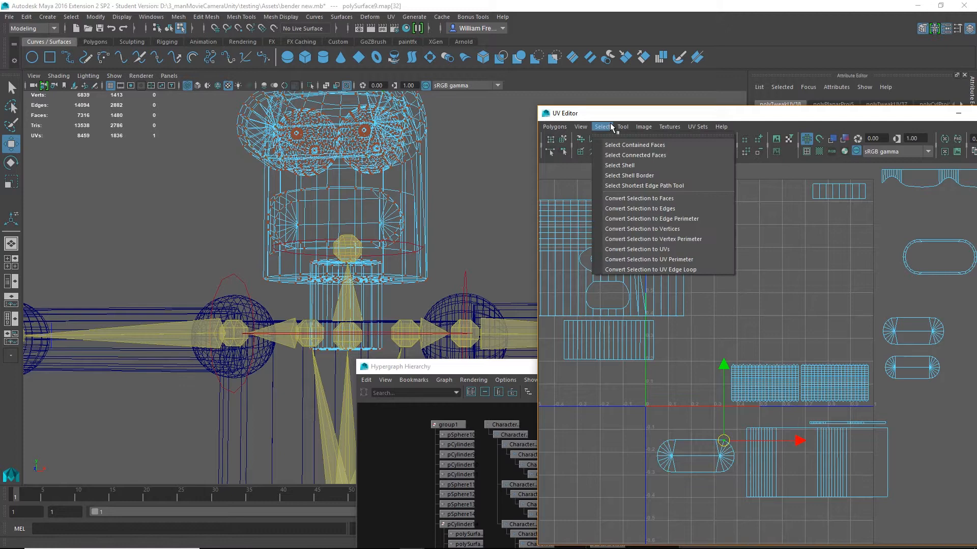
pyautogui.click(631, 173)
pyautogui.moveTo(698, 390); pyautogui.dragTo(698, 416)
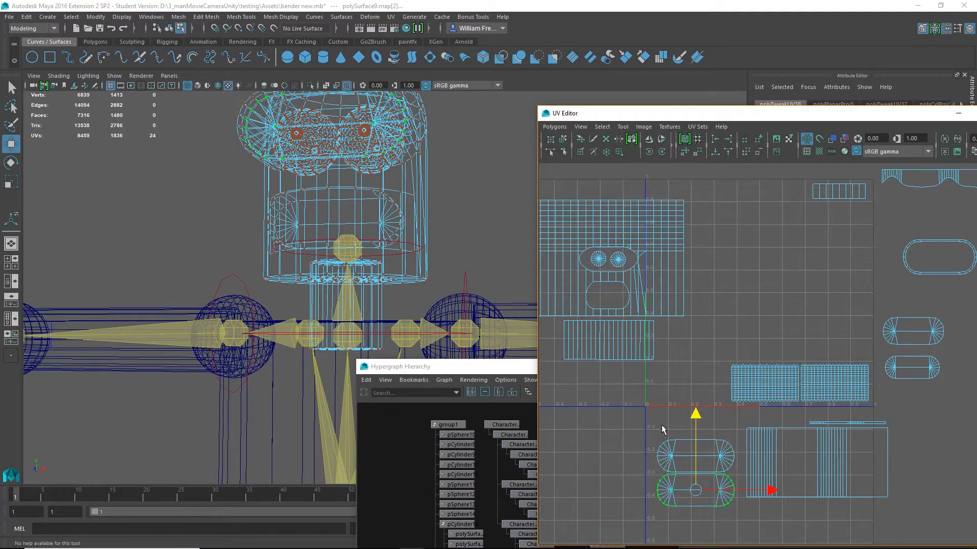
pyautogui.moveTo(664, 463); pyautogui.dragTo(738, 532)
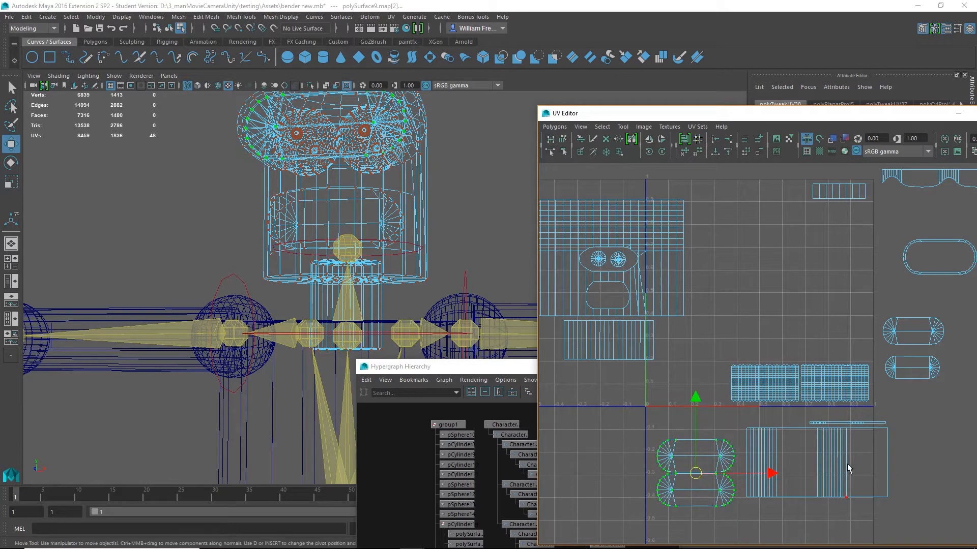
pyautogui.keyDown('alt'); pyautogui.moveTo(867, 391); pyautogui.dragTo(881, 415, button='middle'); pyautogui.keyUp('alt')
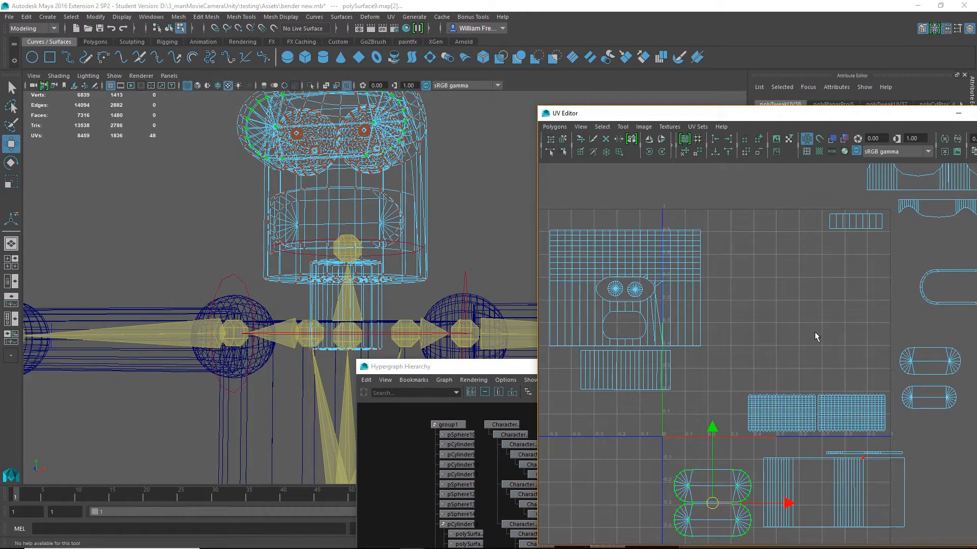
pyautogui.keyDown('alt'); pyautogui.moveTo(830, 341); pyautogui.dragTo(761, 273, button='middle'); pyautogui.keyUp('alt')
pyautogui.keyDown('alt'); pyautogui.moveTo(845, 286); pyautogui.dragTo(611, 275, button='right'); pyautogui.keyUp('alt')
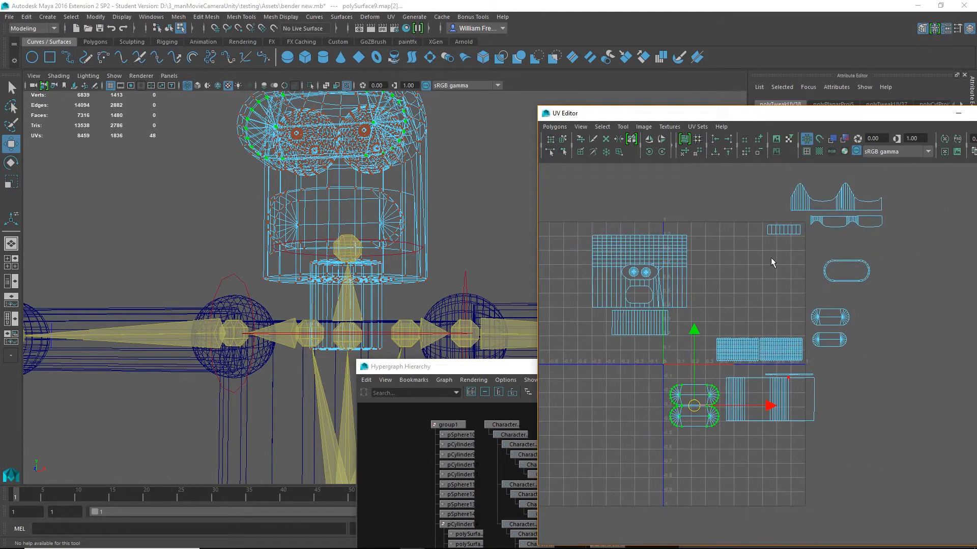
pyautogui.keyDown('alt'); pyautogui.moveTo(669, 283); pyautogui.dragTo(858, 436, button='right'); pyautogui.keyUp('alt')
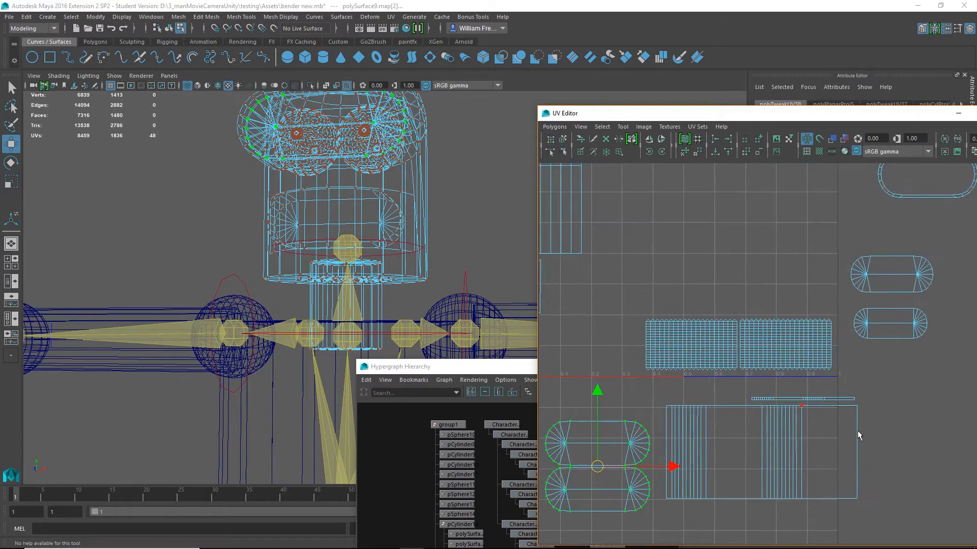
# - Select the large striped rectangular visor shell, scale it down to less than half size, and place it just under the thin strip shell
pyautogui.moveTo(882, 438); pyautogui.dragTo(690, 547)
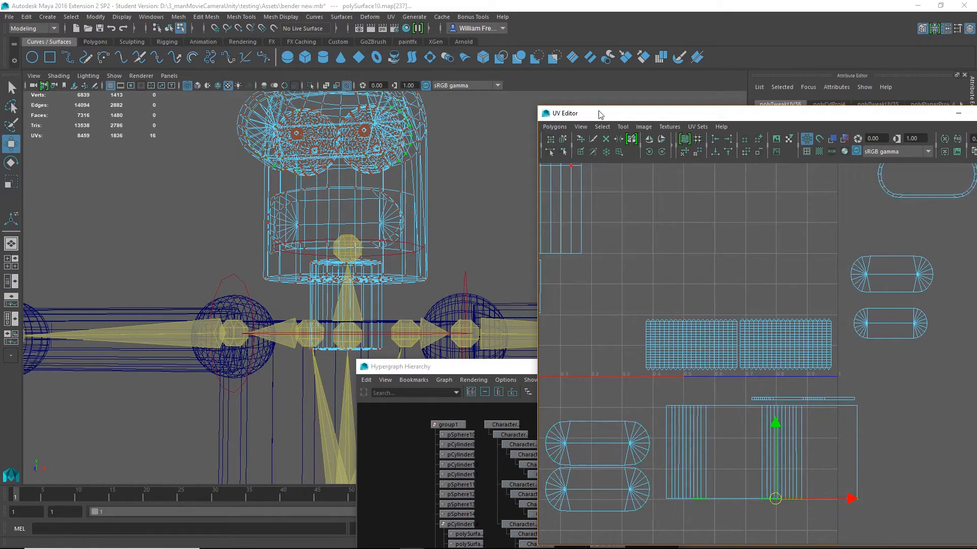
pyautogui.click(606, 128)
pyautogui.click(574, 164)
pyautogui.keyDown('alt'); pyautogui.moveTo(506, 214); pyautogui.dragTo(627, 297); pyautogui.keyUp('alt')
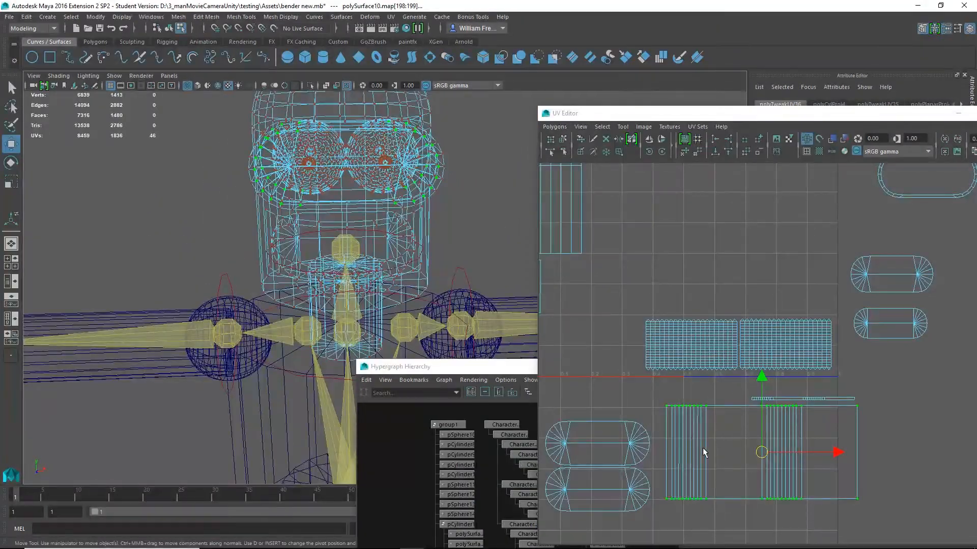
pyautogui.press('r')
pyautogui.moveTo(761, 452); pyautogui.dragTo(724, 450)
pyautogui.moveTo(762, 381); pyautogui.dragTo(765, 396)
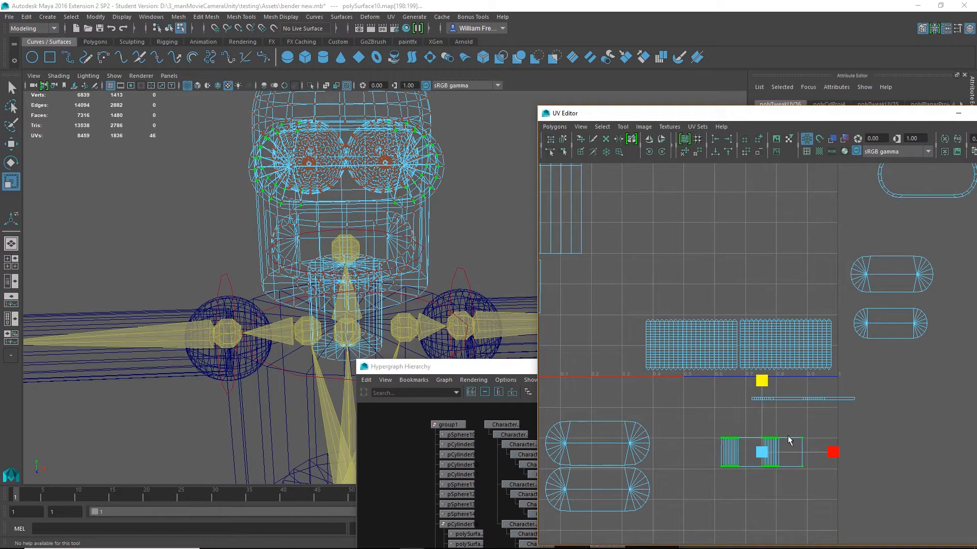
pyautogui.press('w')
pyautogui.moveTo(763, 455); pyautogui.dragTo(798, 430)
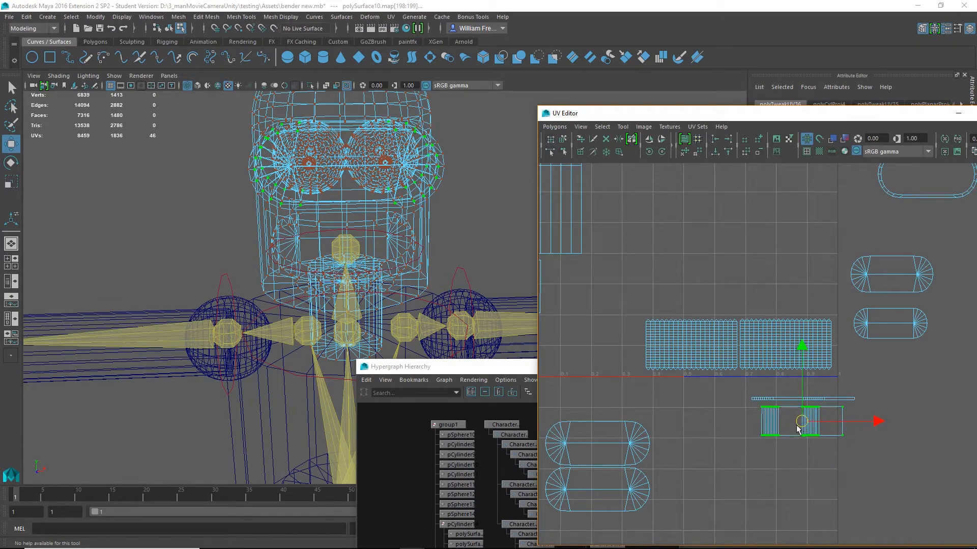
# - Select the thin strip shell, move it onto the mouth opening in the head shell, and shrink it to fit inside
pyautogui.moveTo(740, 387); pyautogui.dragTo(844, 401)
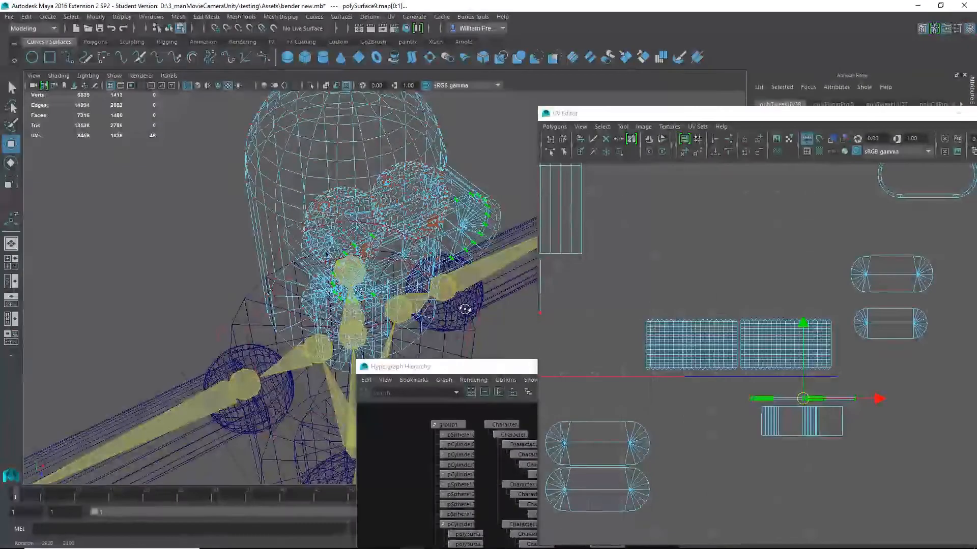
pyautogui.press('r')
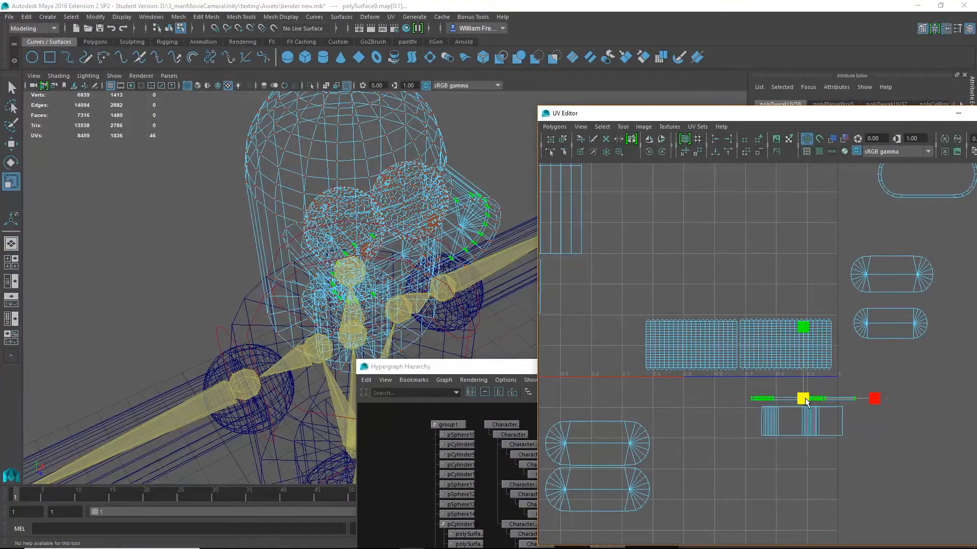
pyautogui.press('w')
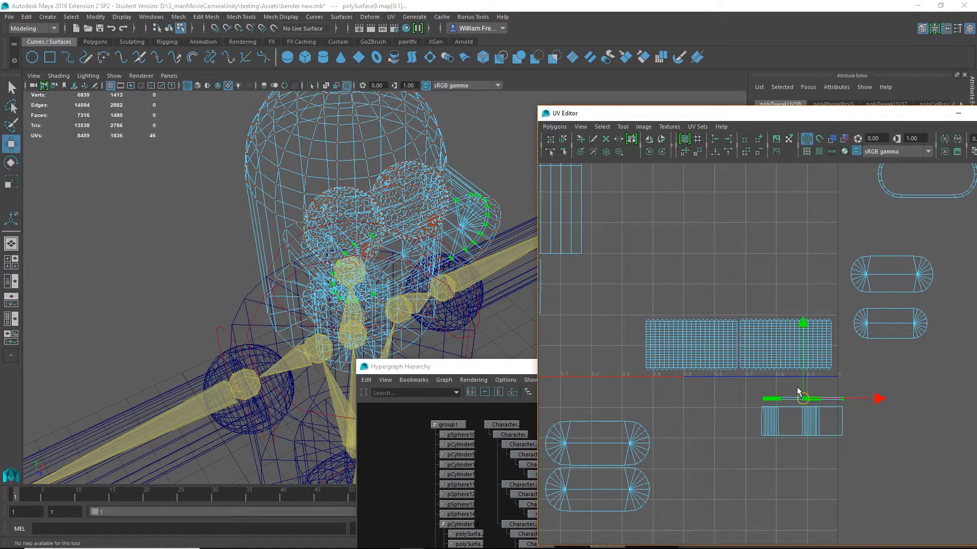
pyautogui.moveTo(804, 399); pyautogui.dragTo(652, 273)
pyautogui.keyDown('alt'); pyautogui.moveTo(571, 268); pyautogui.dragTo(768, 331, button='middle'); pyautogui.keyUp('alt')
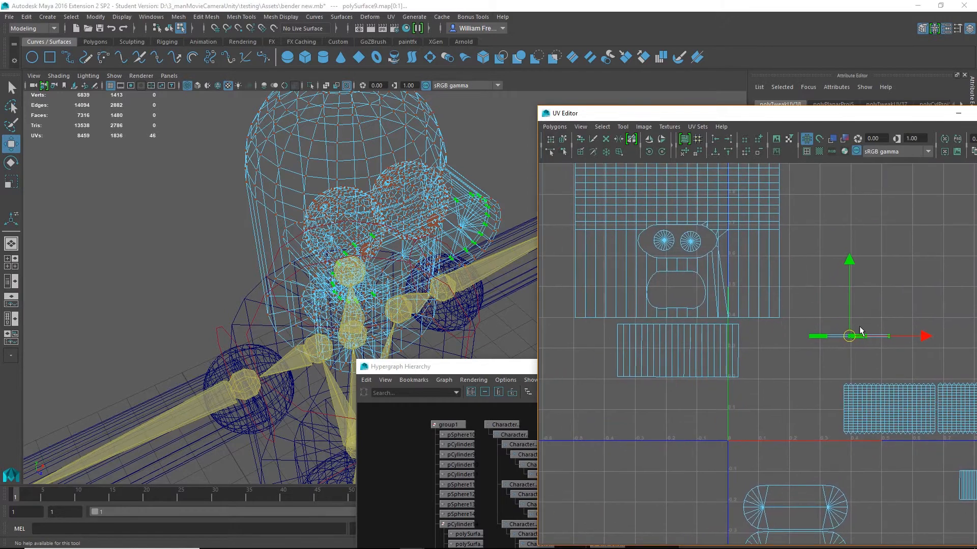
pyautogui.moveTo(853, 336); pyautogui.dragTo(678, 295)
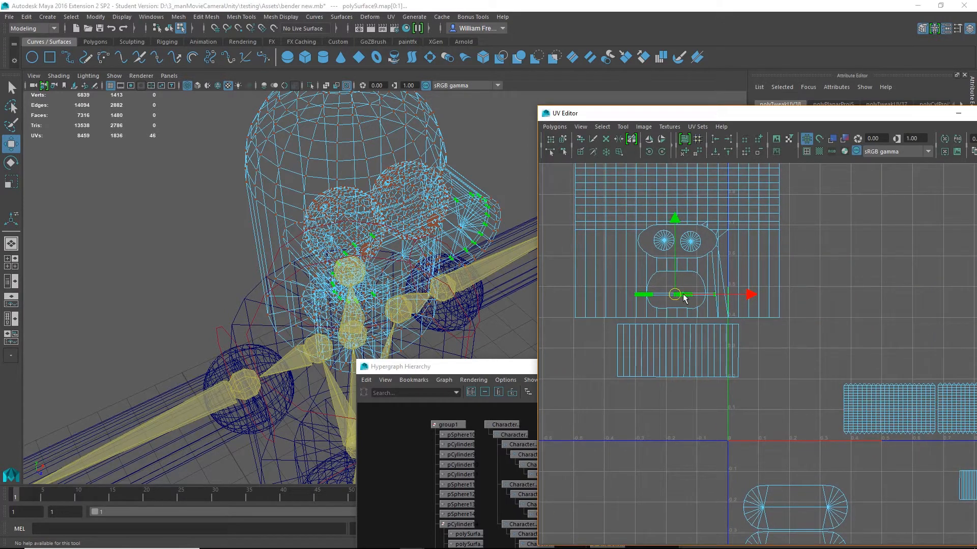
pyautogui.press('r')
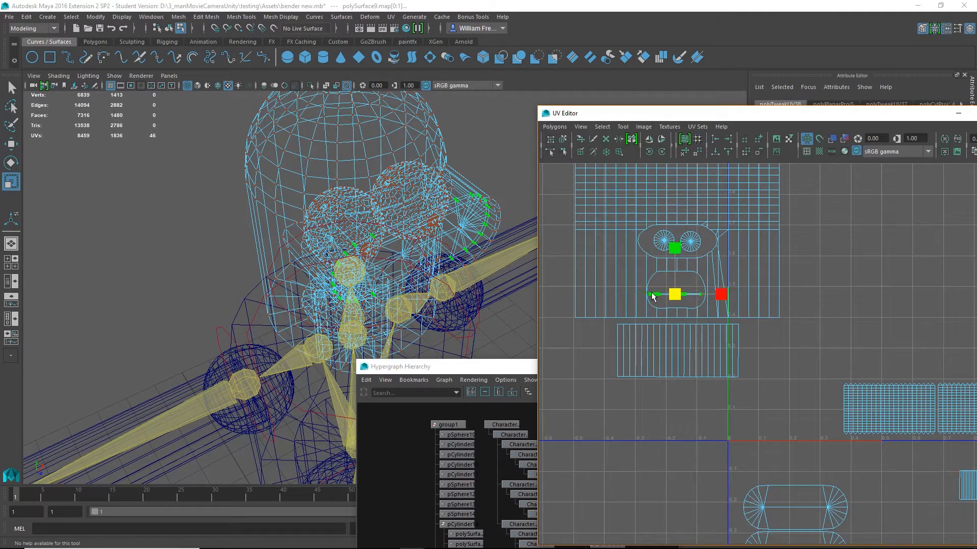
pyautogui.click(776, 366)
# - Select the head shell with its eye, mouth and neck shells and move them together into the upper-left corner of the UV square
pyautogui.keyDown('alt'); pyautogui.moveTo(802, 344); pyautogui.dragTo(673, 264, button='middle'); pyautogui.keyUp('alt')
pyautogui.keyDown('alt'); pyautogui.moveTo(815, 347); pyautogui.dragTo(723, 335, button='right'); pyautogui.keyUp('alt')
pyautogui.keyDown('alt'); pyautogui.moveTo(818, 331); pyautogui.dragTo(738, 425, button='middle'); pyautogui.keyUp('alt')
pyautogui.keyDown('alt'); pyautogui.moveTo(767, 405); pyautogui.dragTo(669, 396, button='right'); pyautogui.keyUp('alt')
pyautogui.keyDown('alt'); pyautogui.moveTo(682, 267); pyautogui.dragTo(763, 285, button='right'); pyautogui.keyUp('alt')
pyautogui.keyDown('alt'); pyautogui.moveTo(695, 308); pyautogui.dragTo(839, 294, button='middle'); pyautogui.keyUp('alt')
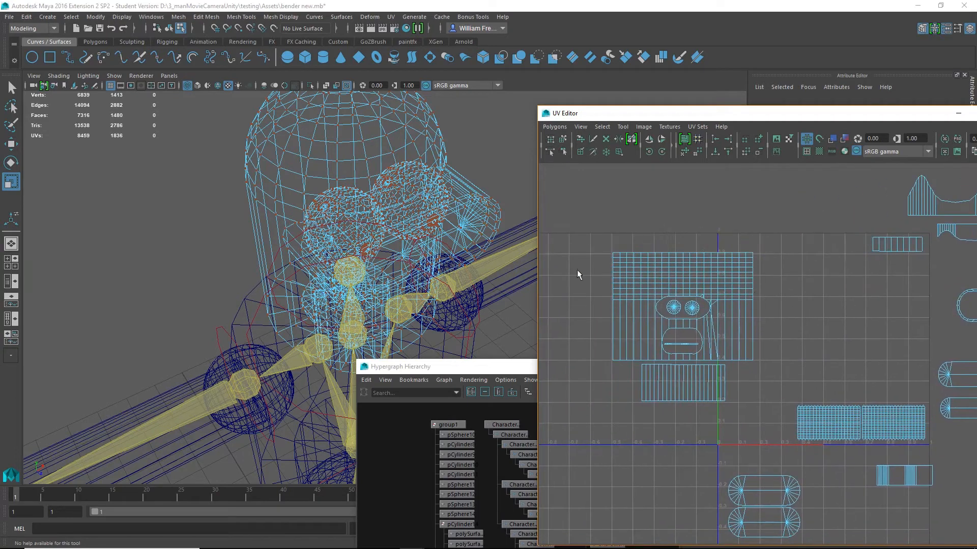
pyautogui.moveTo(610, 262); pyautogui.dragTo(777, 414)
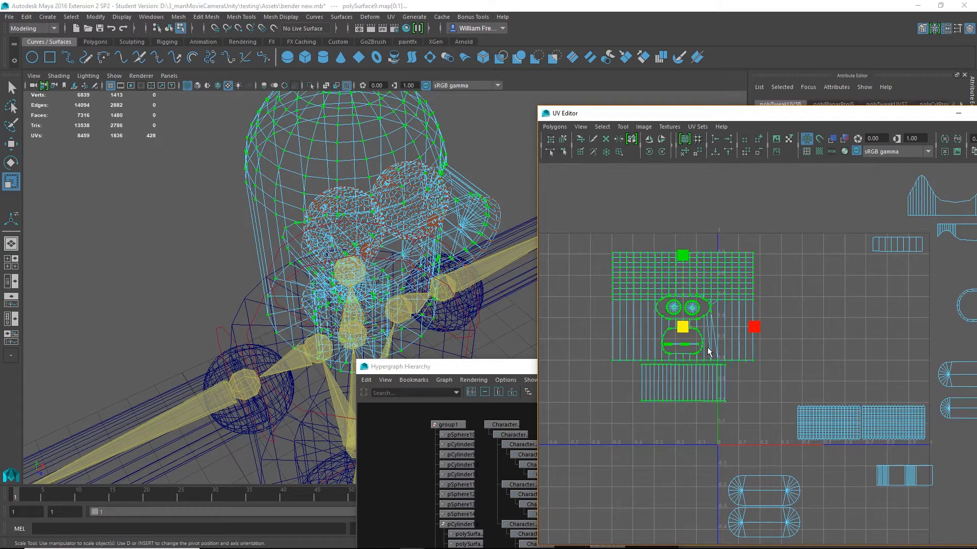
pyautogui.press('w')
pyautogui.moveTo(684, 328); pyautogui.dragTo(798, 316)
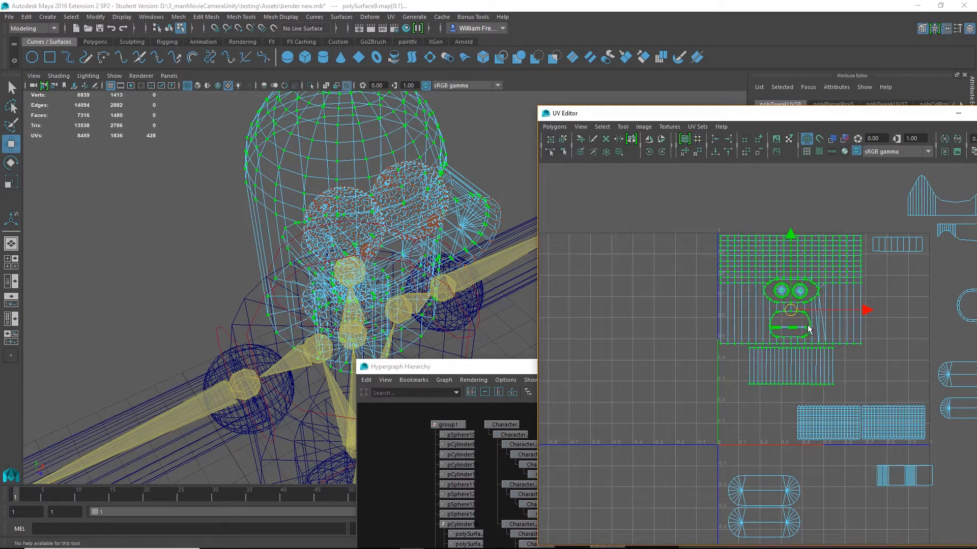
# - Select the complete neck side shell and align it with the UV square's left edge, directly under the head shell
pyautogui.keyDown('alt'); pyautogui.moveTo(836, 320); pyautogui.dragTo(767, 298, button='middle'); pyautogui.keyUp('alt')
pyautogui.moveTo(653, 340); pyautogui.dragTo(783, 380)
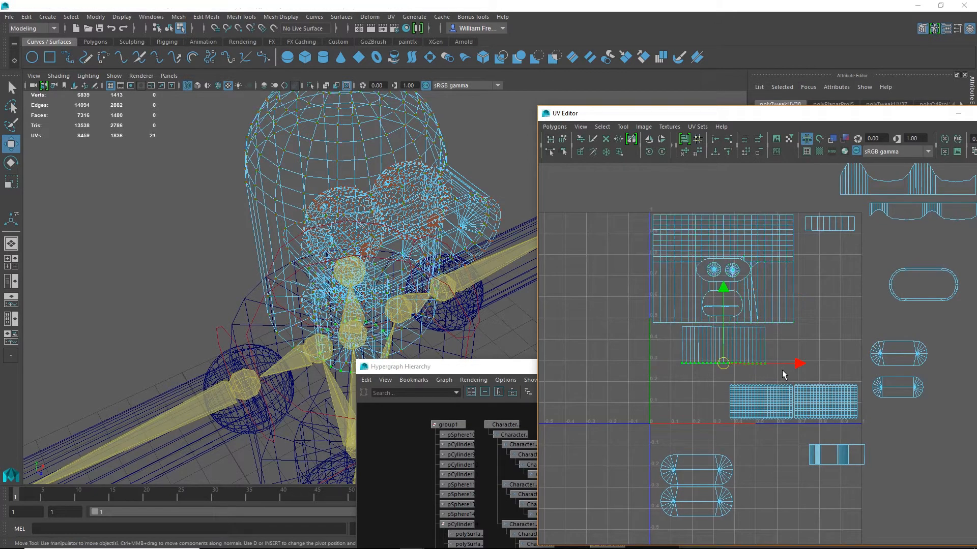
pyautogui.hotkey('shift', '.')
pyautogui.moveTo(723, 348); pyautogui.dragTo(695, 348)
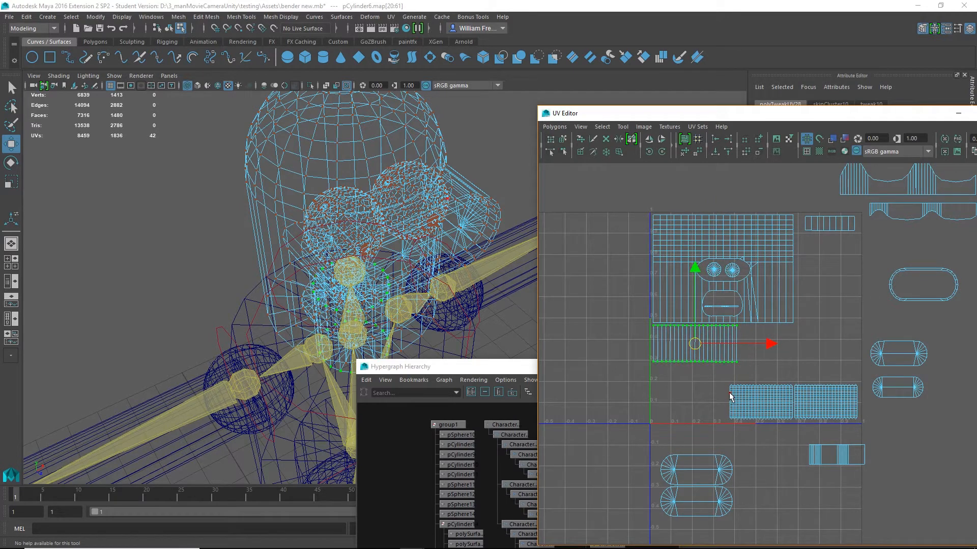
# - Scale down the two stacked rounded visor caps and place them below the neck shell, and move the striped visor shell beside the neck shell
pyautogui.moveTo(646, 446); pyautogui.dragTo(740, 540)
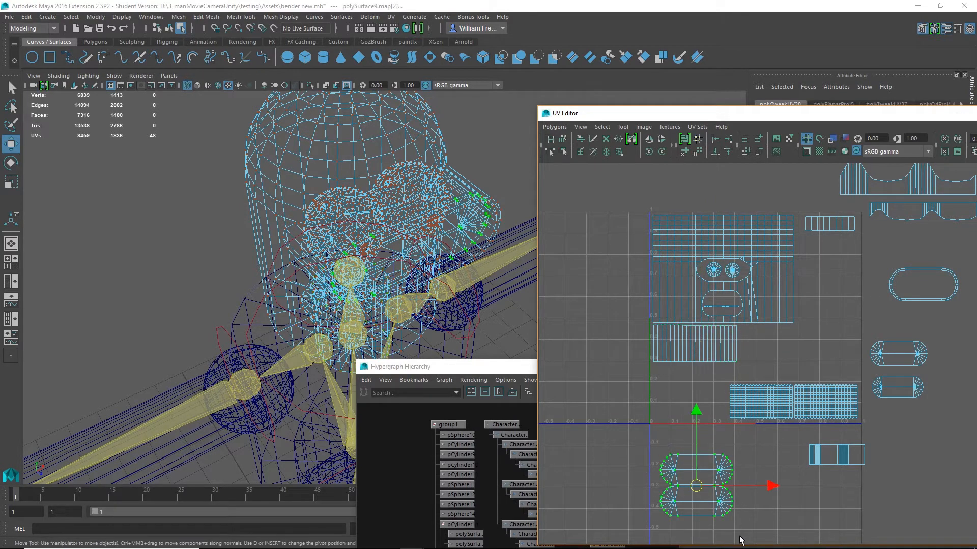
pyautogui.press('r')
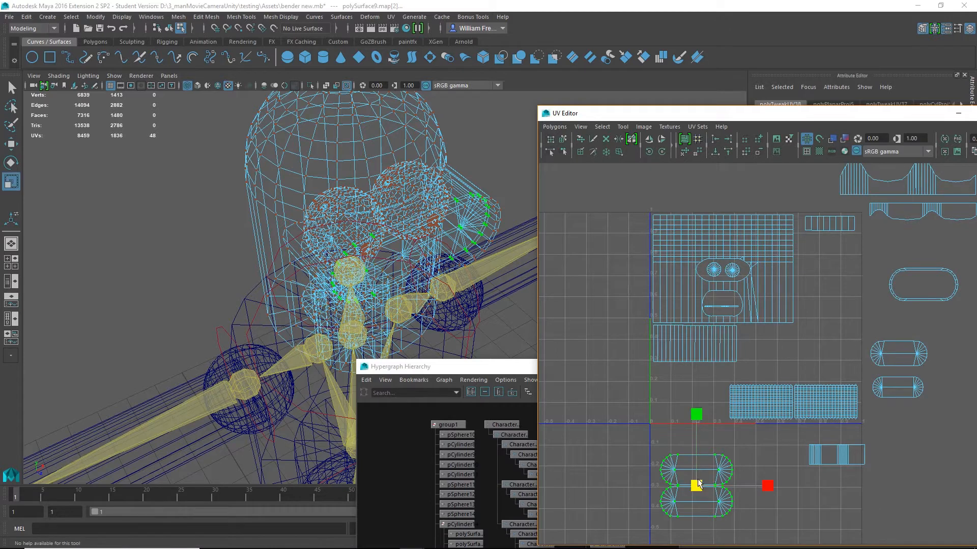
pyautogui.moveTo(696, 487); pyautogui.dragTo(685, 399)
pyautogui.press('w')
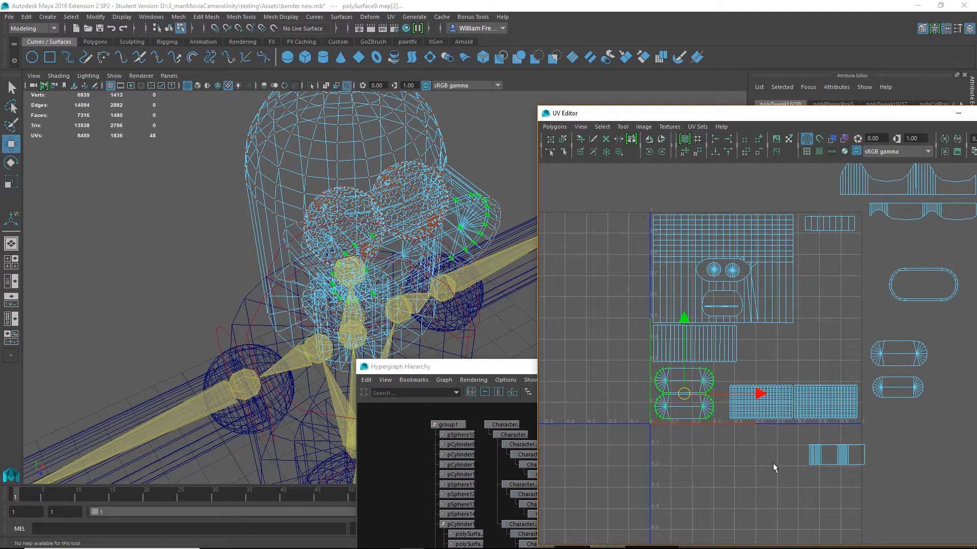
pyautogui.moveTo(797, 438); pyautogui.dragTo(886, 495)
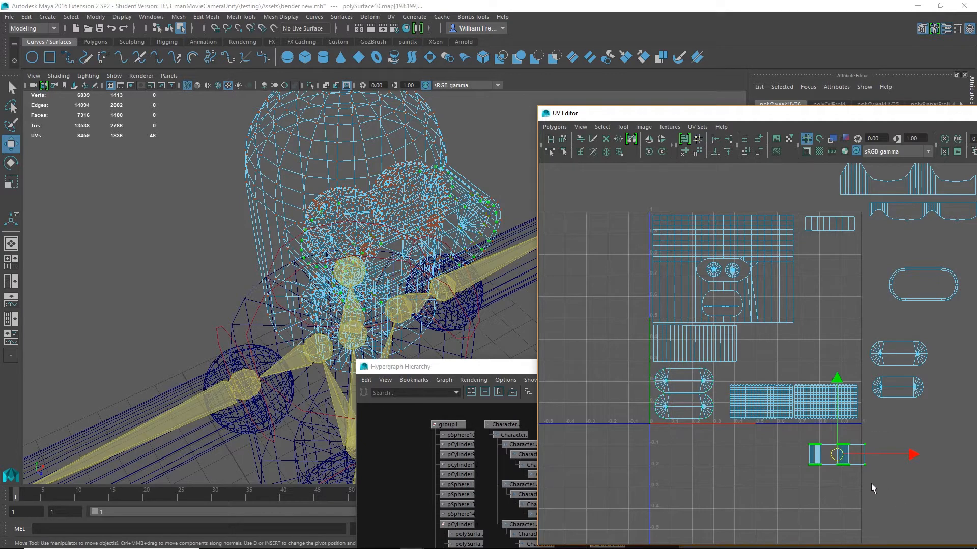
pyautogui.moveTo(836, 456); pyautogui.dragTo(768, 336)
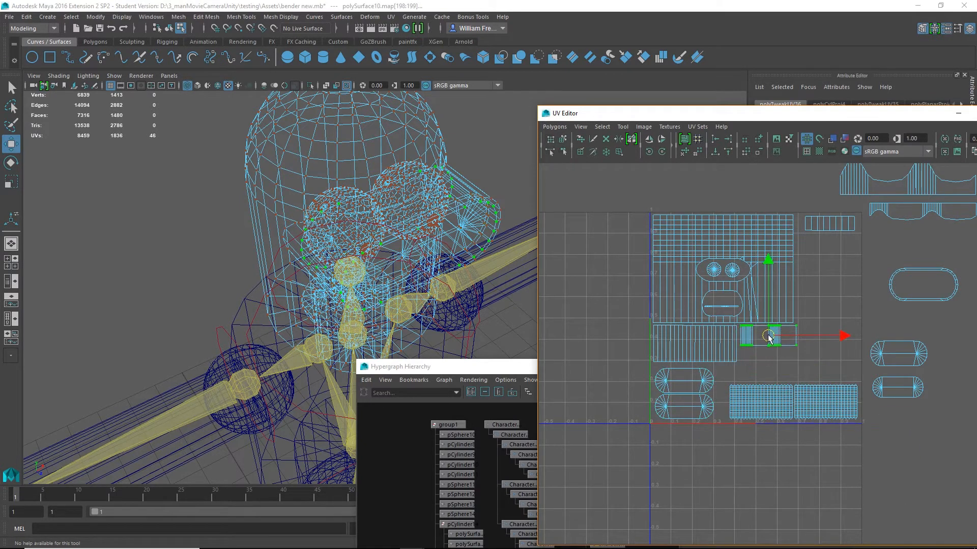
# - Select the two smaller rounded cap shells outside the UV square, scale them down, and place them above the sphere grids
pyautogui.keyDown('alt'); pyautogui.moveTo(787, 350); pyautogui.dragTo(637, 351, button='middle'); pyautogui.keyUp('alt')
pyautogui.moveTo(782, 344); pyautogui.dragTo(716, 411)
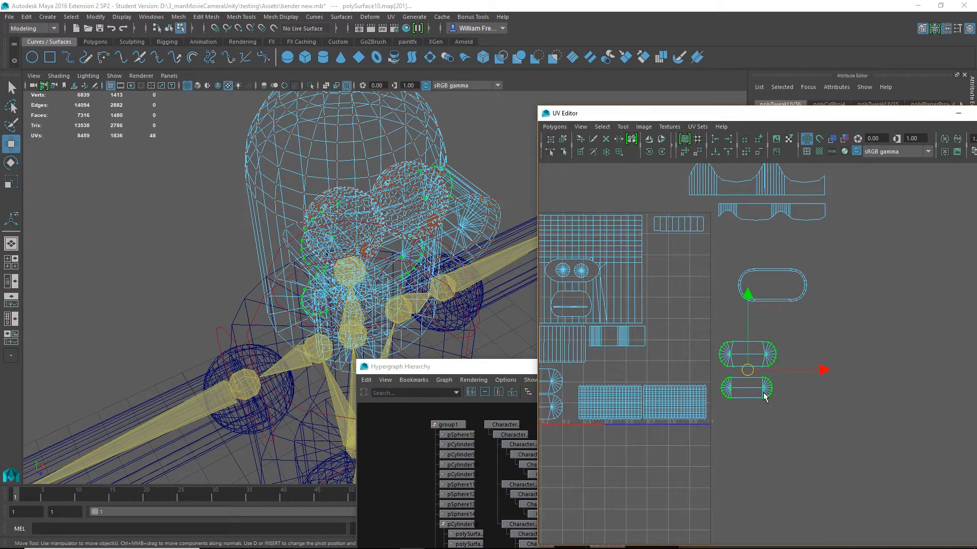
pyautogui.press('r')
pyautogui.moveTo(747, 370); pyautogui.dragTo(637, 376)
pyautogui.press('w')
pyautogui.hotkey('ctrl', 'z')
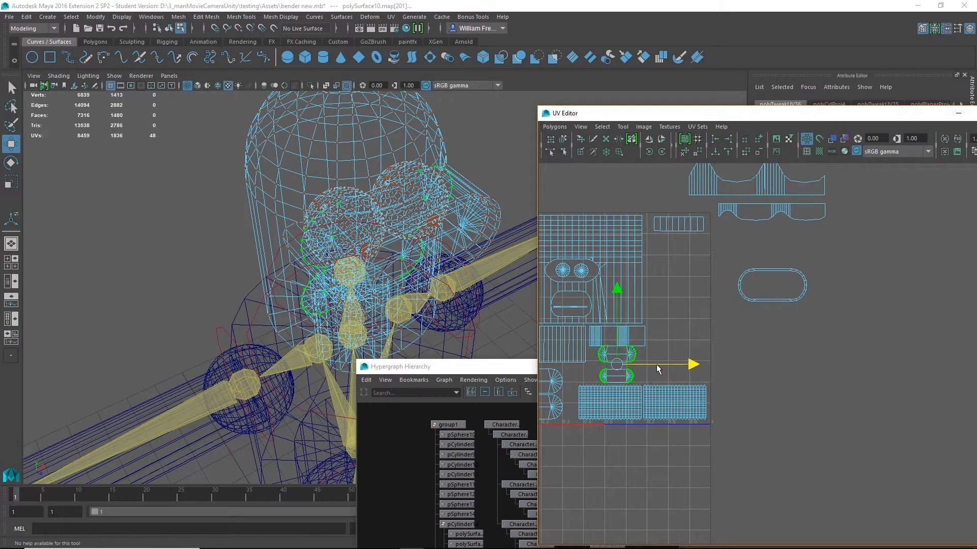
# - Lower the upper small cap shell closer to the other one, and shift both caps left beneath the striped visor shell
pyautogui.click(686, 347)
pyautogui.click(631, 358)
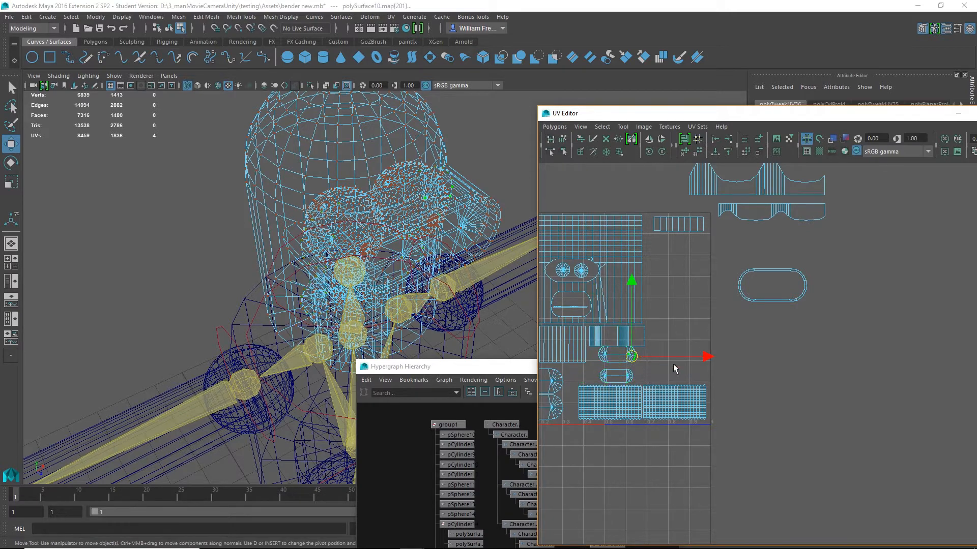
pyautogui.keyDown('ctrl'); pyautogui.moveTo(674, 363); pyautogui.dragTo(644, 352, button='right'); pyautogui.keyUp('ctrl')
pyautogui.moveTo(617, 279); pyautogui.dragTo(616, 284)
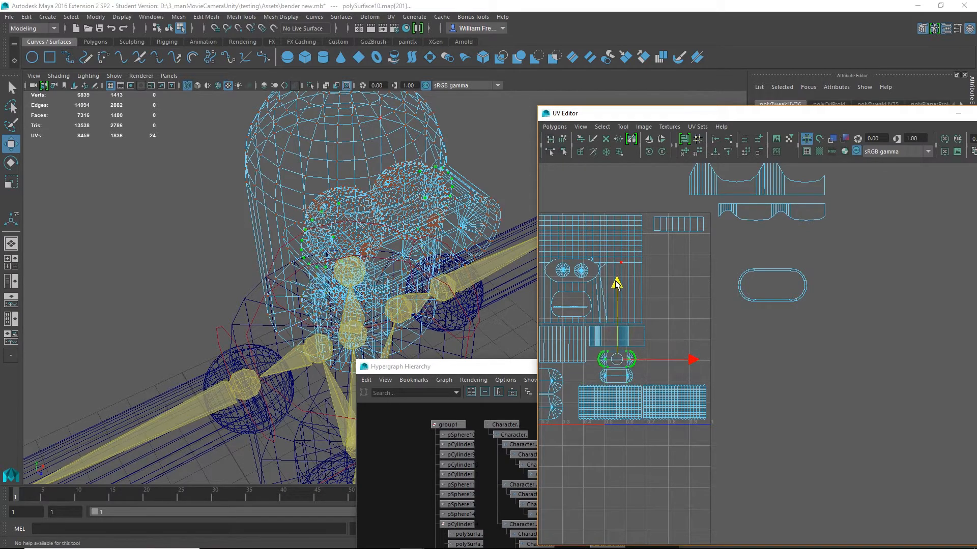
pyautogui.moveTo(659, 351); pyautogui.dragTo(618, 376)
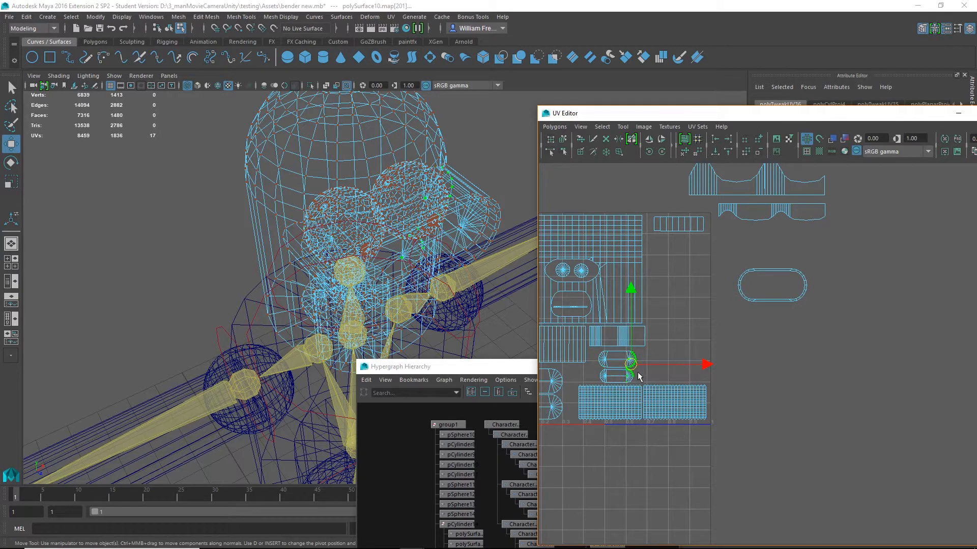
pyautogui.keyDown('ctrl'); pyautogui.moveTo(640, 377); pyautogui.dragTo(610, 365, button='right'); pyautogui.keyUp('ctrl')
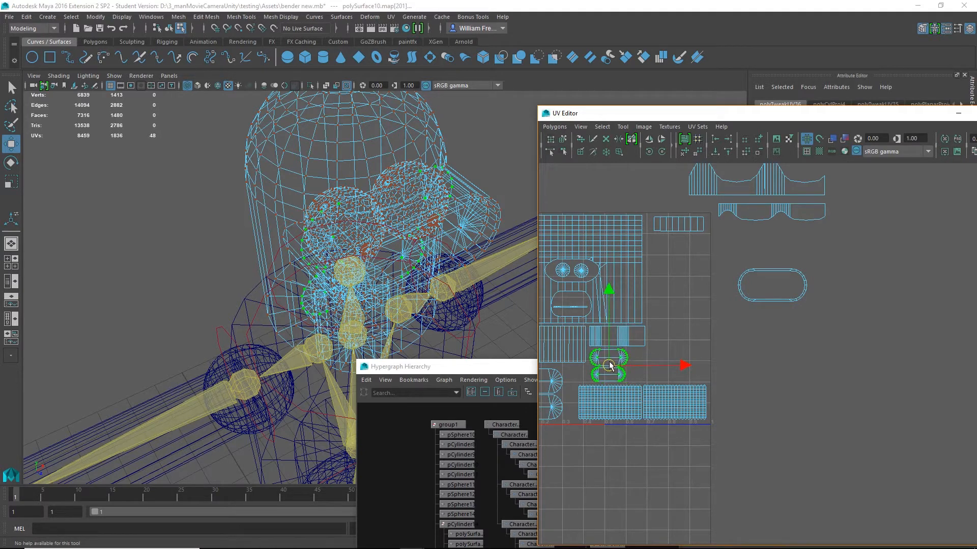
# - Move the rounded ring shell beside the small caps above the sphere grids, and place the short ladder-like mouth strip directly above the ring
pyautogui.moveTo(821, 248); pyautogui.dragTo(714, 340)
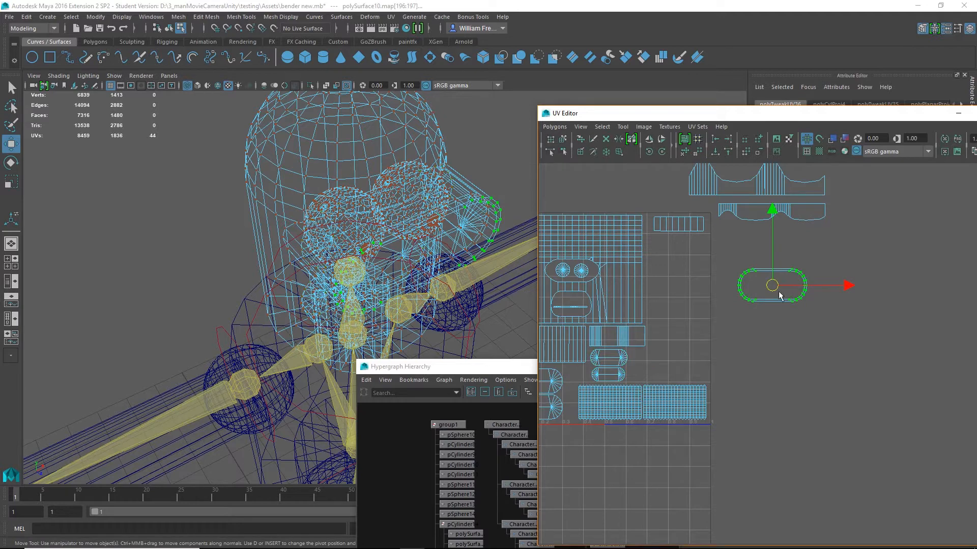
pyautogui.moveTo(776, 285); pyautogui.dragTo(667, 366)
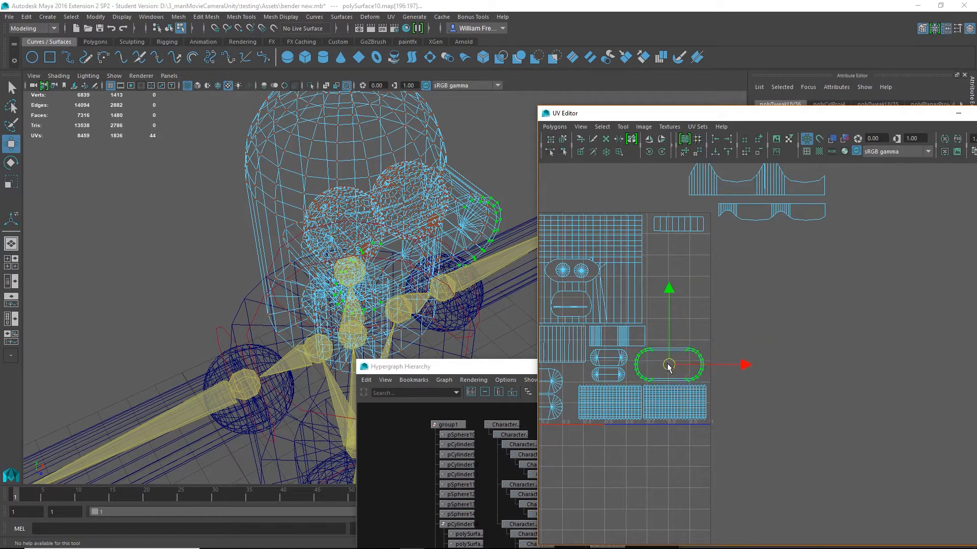
pyautogui.keyDown('alt'); pyautogui.moveTo(771, 261); pyautogui.dragTo(808, 325, button='middle'); pyautogui.keyUp('alt')
pyautogui.moveTo(888, 200); pyautogui.dragTo(746, 312)
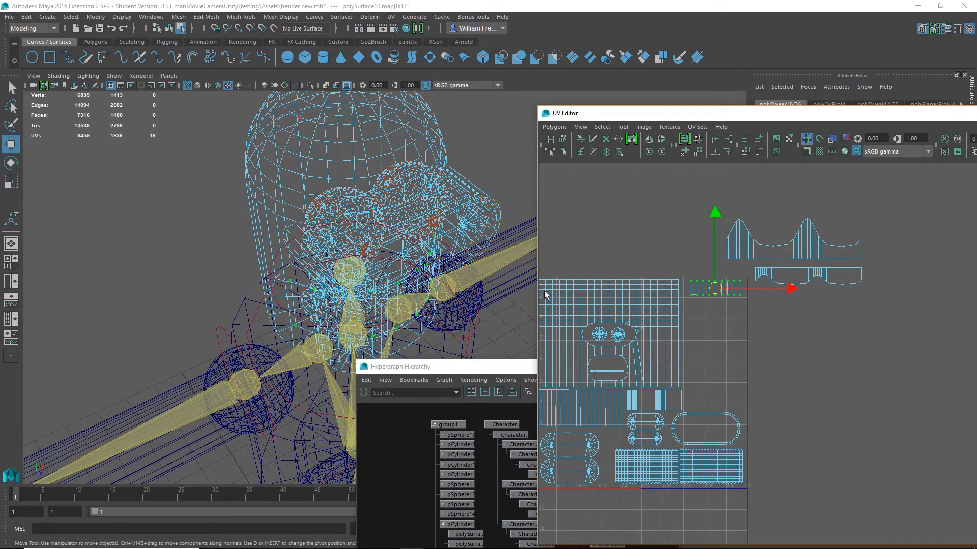
pyautogui.keyDown('alt'); pyautogui.moveTo(489, 308); pyautogui.dragTo(420, 277); pyautogui.keyUp('alt')
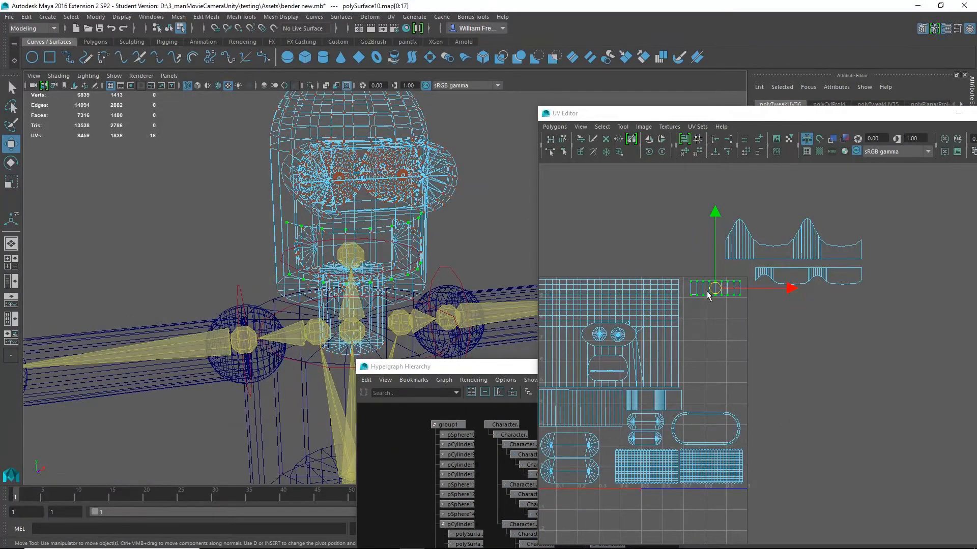
pyautogui.keyDown('alt'); pyautogui.moveTo(693, 333); pyautogui.dragTo(740, 307, button='middle'); pyautogui.keyUp('alt')
pyautogui.moveTo(746, 273); pyautogui.dragTo(742, 388)
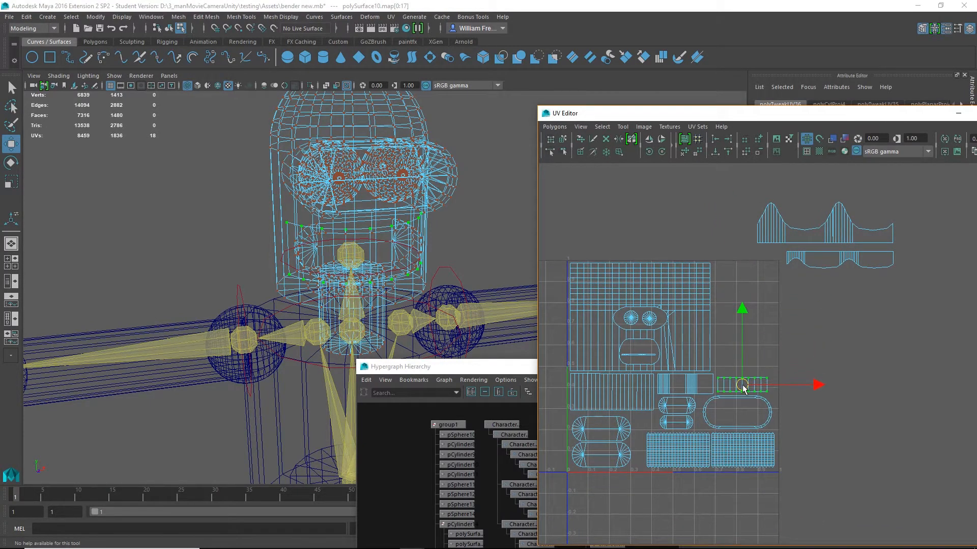
# - Select the taller wavy rim shell outside the UV square, scale it down, and place it directly above the shorter wavy shell
pyautogui.moveTo(711, 186); pyautogui.dragTo(945, 246)
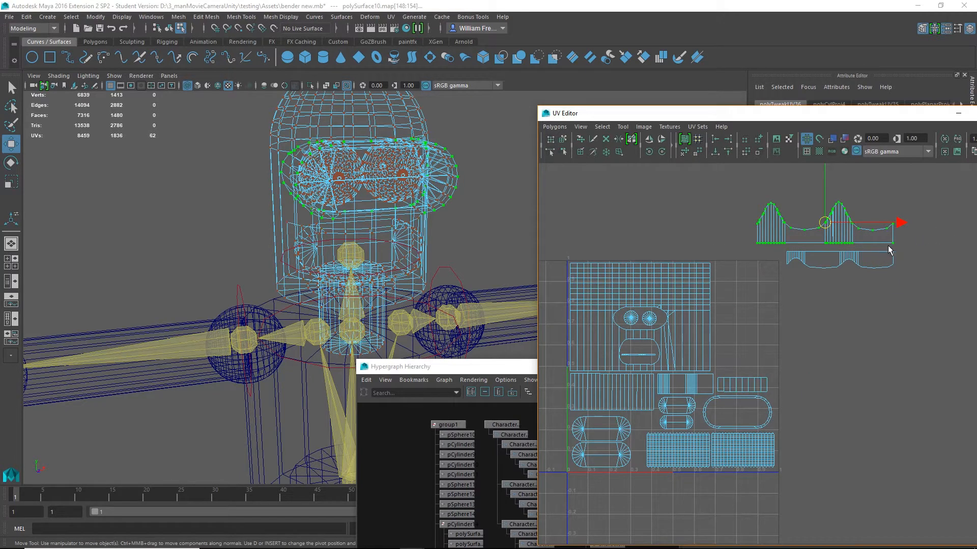
pyautogui.press('r')
pyautogui.moveTo(824, 223); pyautogui.dragTo(843, 237)
pyautogui.press('w')
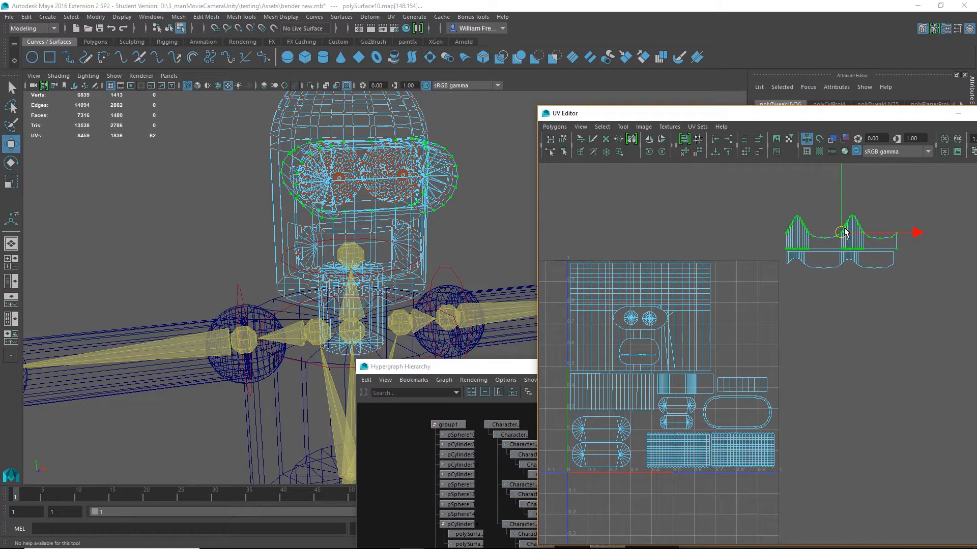
# - Rotate both wavy rim shells upright together and place them in the free strip beside the large head shell
pyautogui.moveTo(760, 173); pyautogui.dragTo(925, 325)
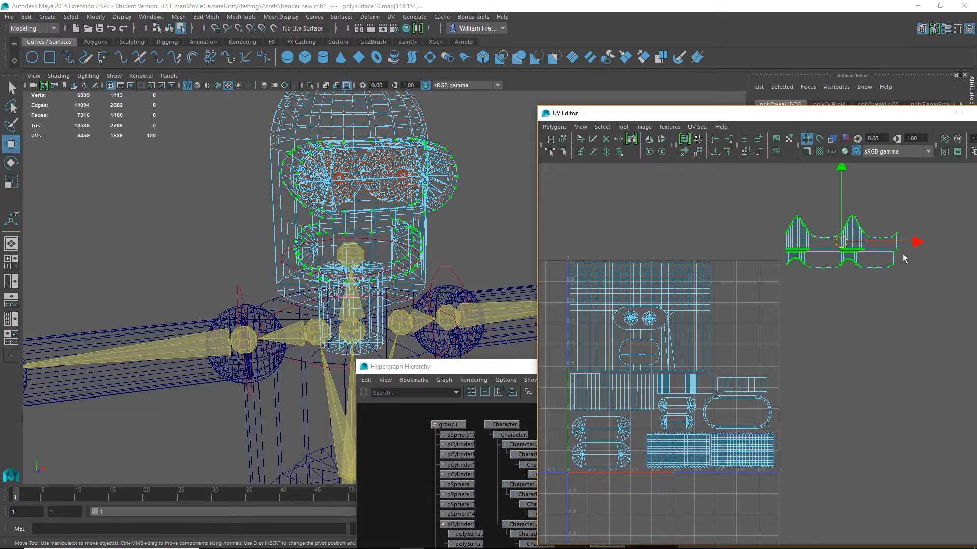
pyautogui.press('e')
pyautogui.moveTo(891, 203); pyautogui.dragTo(912, 338)
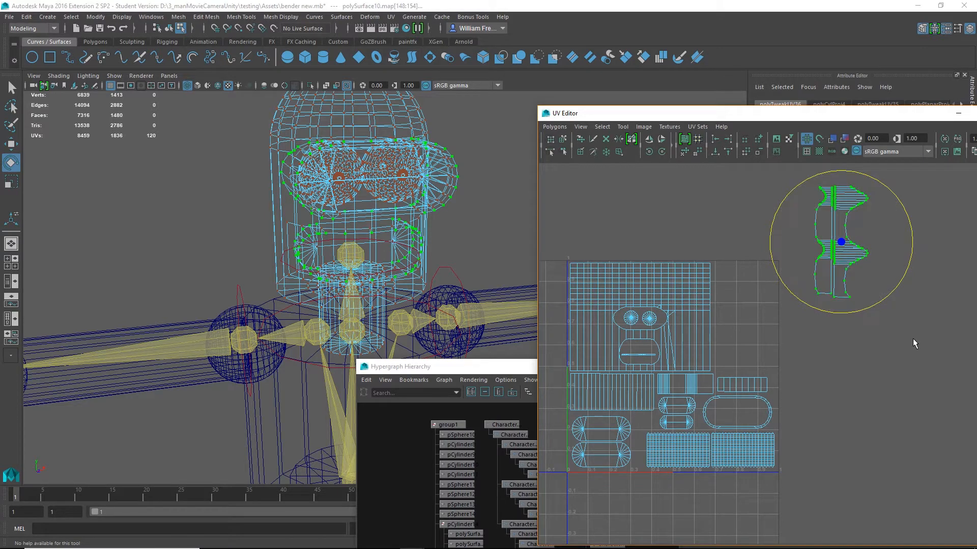
pyautogui.press('w')
pyautogui.moveTo(831, 254); pyautogui.dragTo(748, 323)
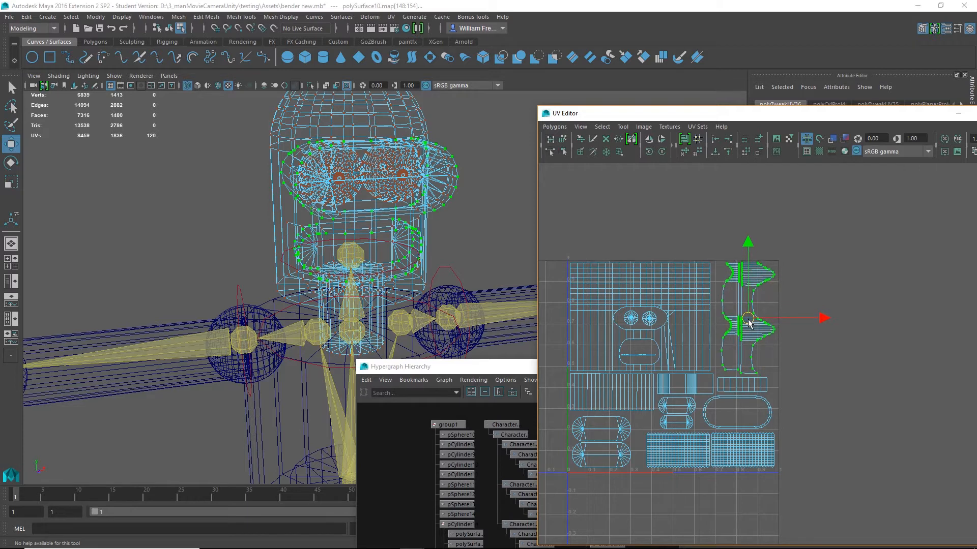
pyautogui.press('r')
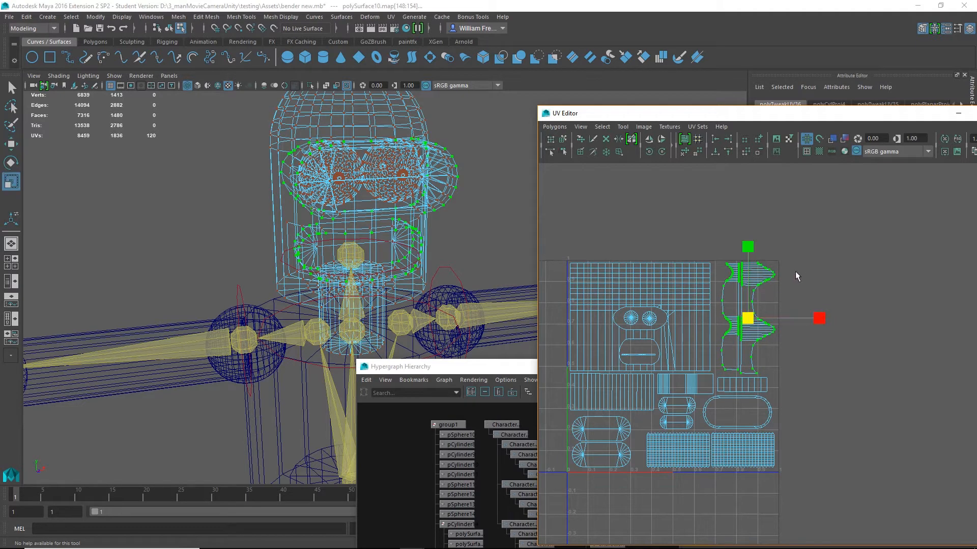
pyautogui.press('e')
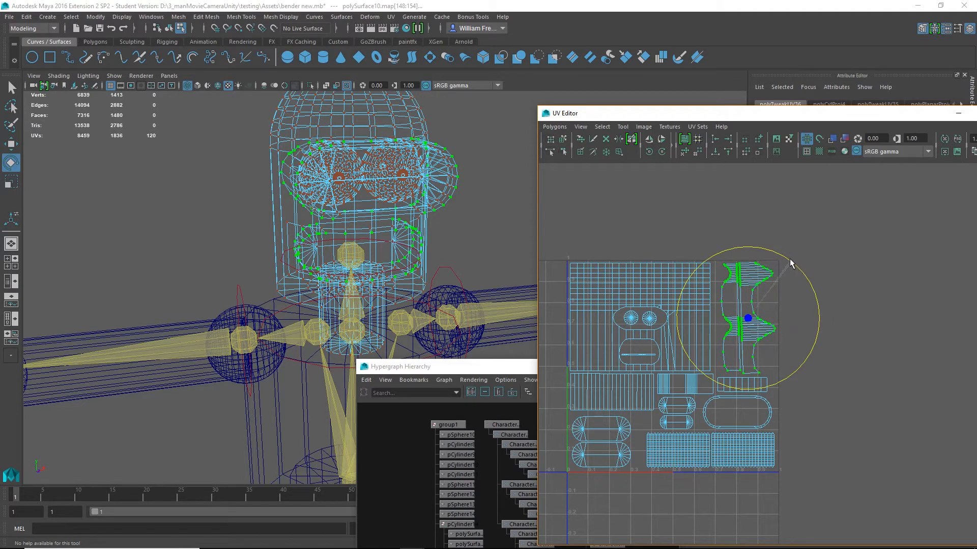
pyautogui.click(877, 340)
pyautogui.keyDown('alt'); pyautogui.moveTo(877, 341); pyautogui.dragTo(783, 391, button='right'); pyautogui.keyUp('alt')
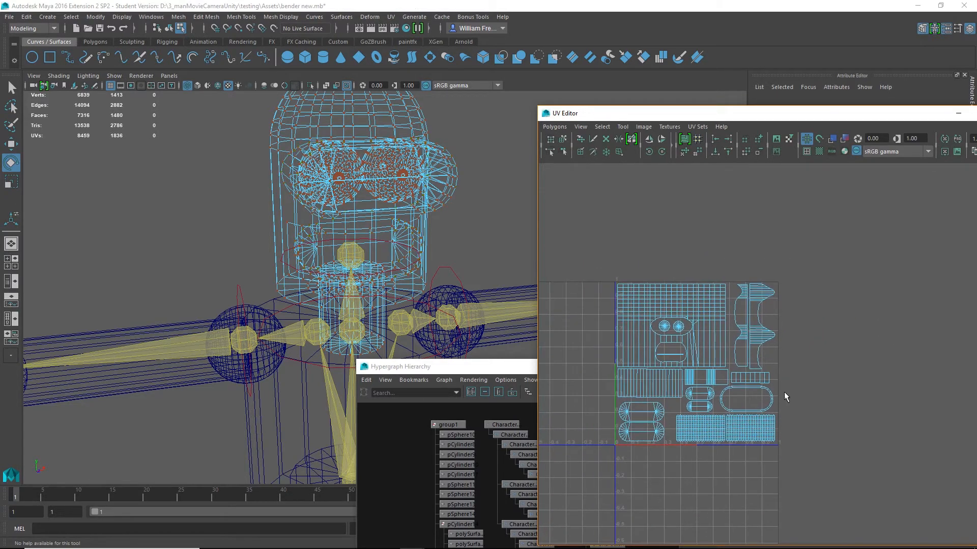
# - Display the perspective view with textures and return the head mesh to object mode
pyautogui.click(454, 224)
pyautogui.press('space')
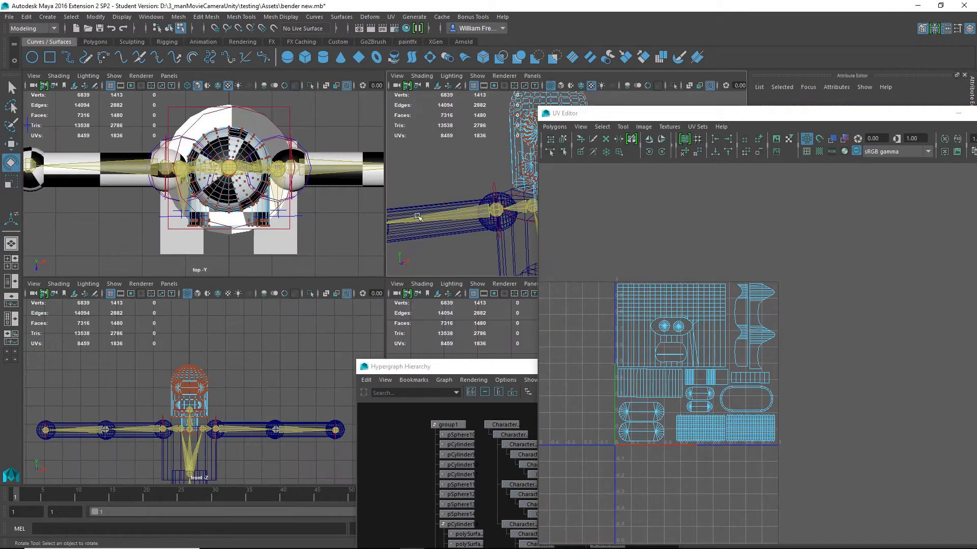
pyautogui.press('space')
pyautogui.press('6')
pyautogui.moveTo(514, 273)
pyautogui.keyDown('alt'); pyautogui.mouseDown()
pyautogui.moveTo(469, 272)
pyautogui.moveTo(462, 327)
pyautogui.moveTo(432, 274)
pyautogui.moveTo(510, 260)
pyautogui.moveTo(700, 261)
pyautogui.moveTo(480, 258)
pyautogui.moveTo(436, 211)
pyautogui.mouseUp(); pyautogui.keyUp('alt')
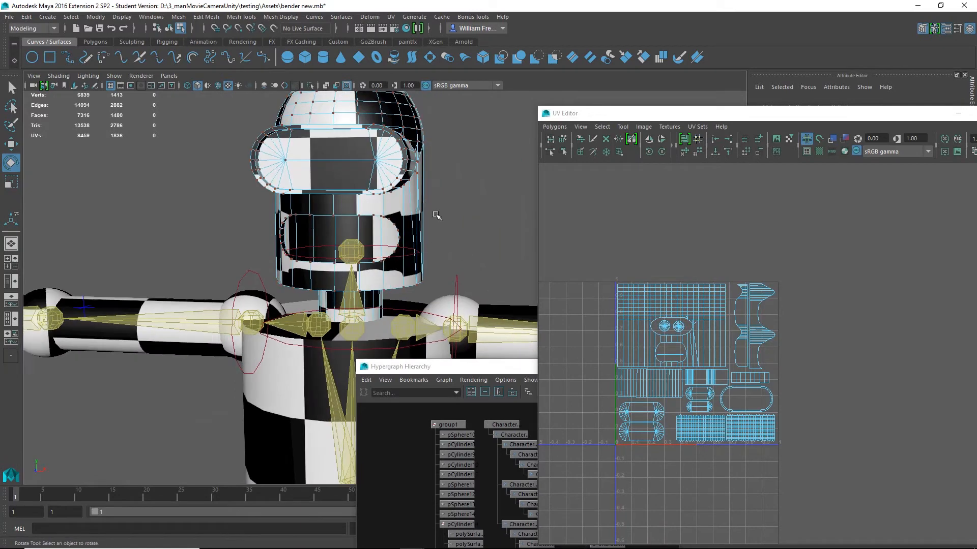
pyautogui.rightClick(398, 202)
pyautogui.click(445, 186)
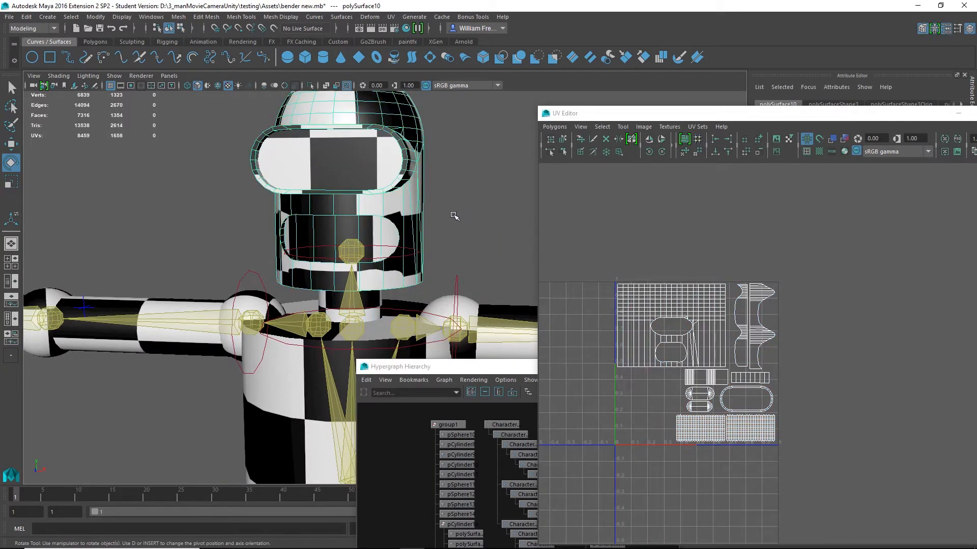
# - Select the visor's front piece and move the UV Editor aside to uncover more of the perspective view
pyautogui.click(605, 317)
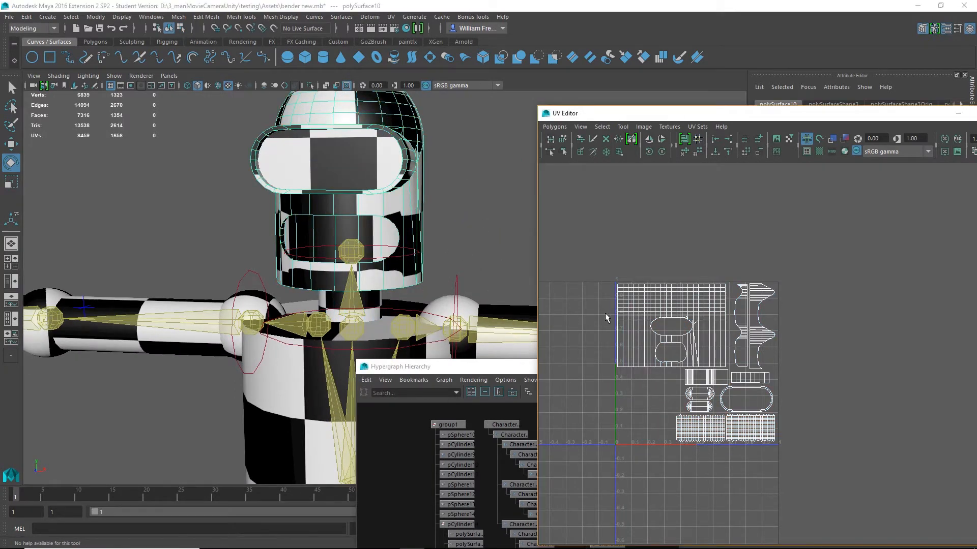
pyautogui.click(356, 164)
pyautogui.press('e')
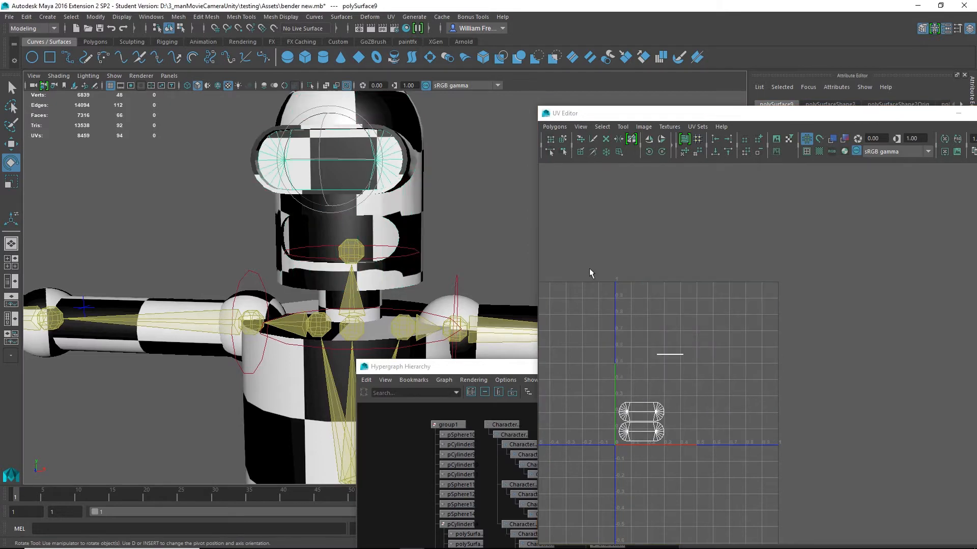
pyautogui.keyDown('alt'); pyautogui.moveTo(477, 265); pyautogui.dragTo(259, 261, button='right'); pyautogui.keyUp('alt')
pyautogui.keyDown('alt'); pyautogui.moveTo(260, 261); pyautogui.dragTo(295, 295); pyautogui.keyUp('alt')
pyautogui.moveTo(716, 548)
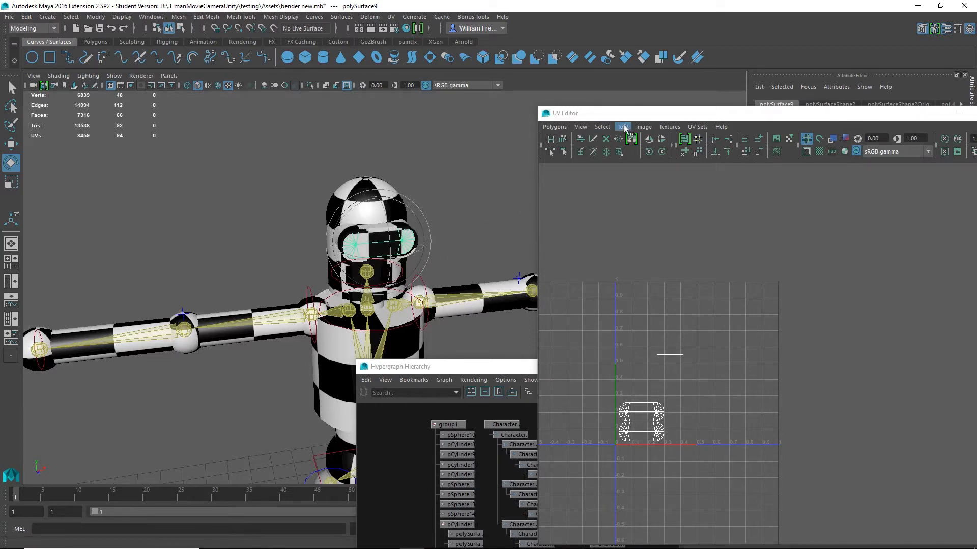
pyautogui.moveTo(622, 115); pyautogui.dragTo(761, 152)
# - Examine the checker pattern on the visor and the rest of the head from several angles
pyautogui.keyDown('alt'); pyautogui.moveTo(485, 201); pyautogui.dragTo(527, 192); pyautogui.keyUp('alt')
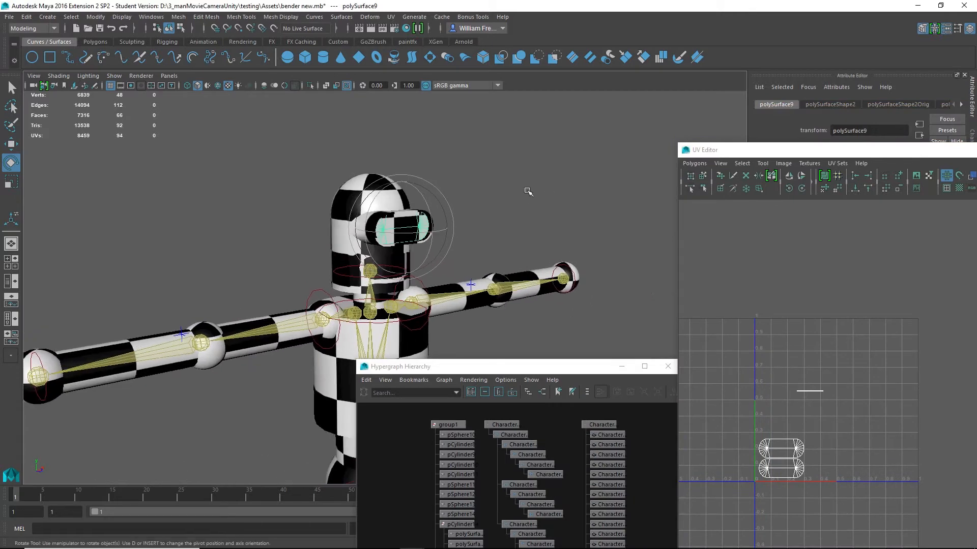
pyautogui.keyDown('alt'); pyautogui.moveTo(527, 192); pyautogui.dragTo(590, 215, button='right'); pyautogui.keyUp('alt')
pyautogui.keyDown('alt'); pyautogui.moveTo(590, 216); pyautogui.dragTo(564, 265, button='middle'); pyautogui.keyUp('alt')
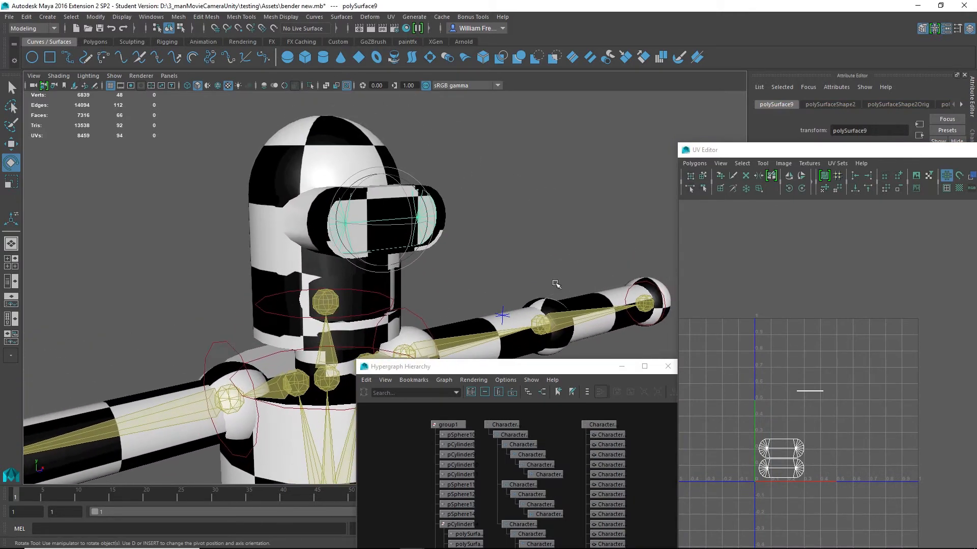
pyautogui.click(540, 240)
pyautogui.click(418, 222)
pyautogui.press('w')
pyautogui.keyDown('alt'); pyautogui.moveTo(287, 228); pyautogui.dragTo(341, 227); pyautogui.keyUp('alt')
pyautogui.click(473, 243)
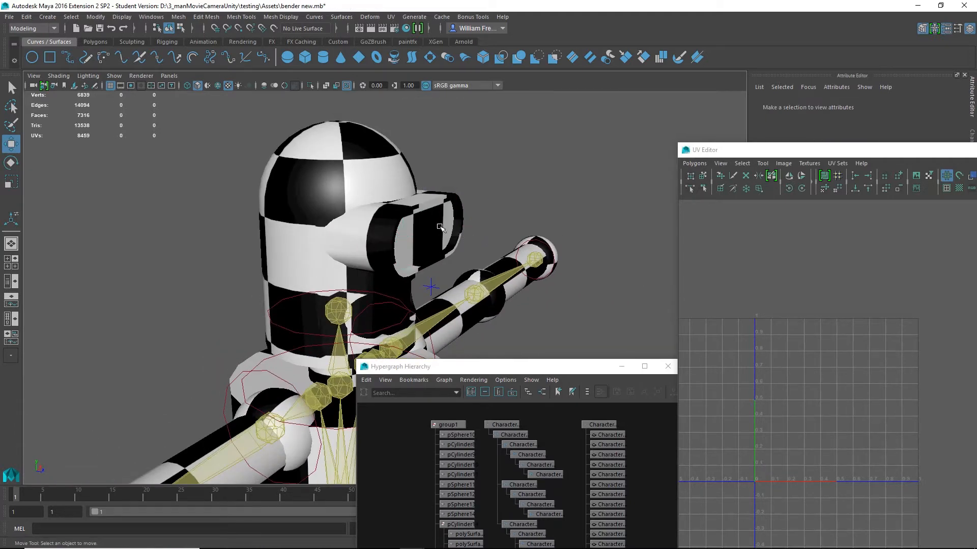
pyautogui.click(466, 237)
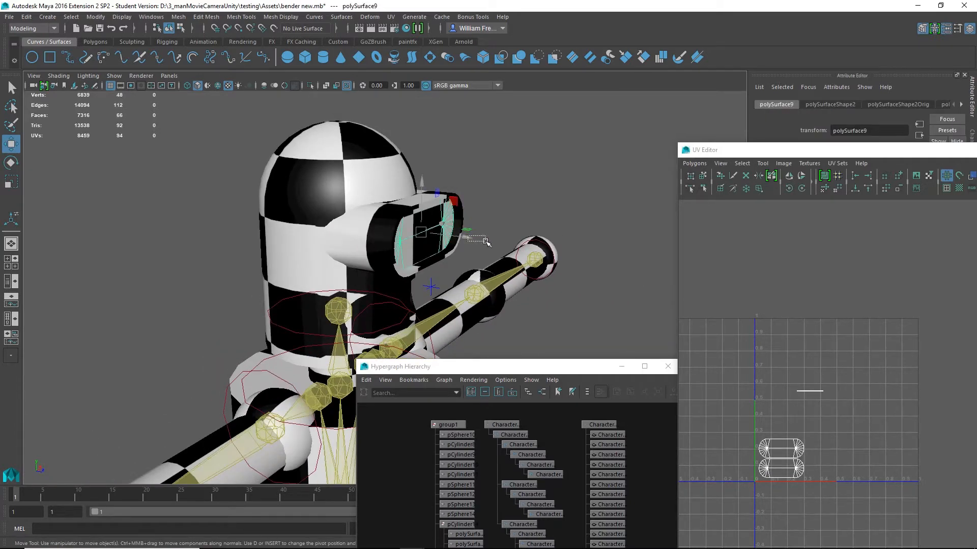
pyautogui.keyDown('alt'); pyautogui.moveTo(485, 241); pyautogui.dragTo(370, 256); pyautogui.keyUp('alt')
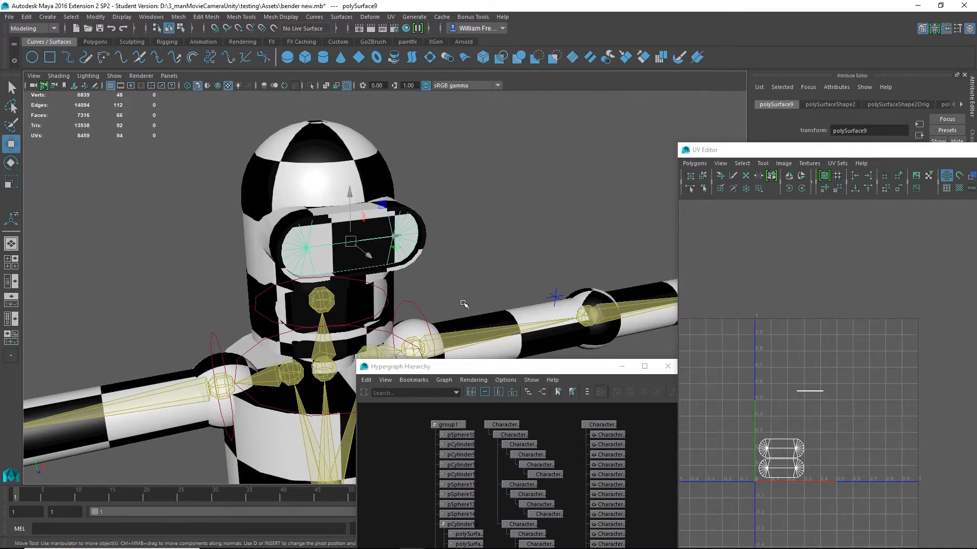
pyautogui.keyDown('alt'); pyautogui.moveTo(456, 268); pyautogui.dragTo(612, 323); pyautogui.keyUp('alt')
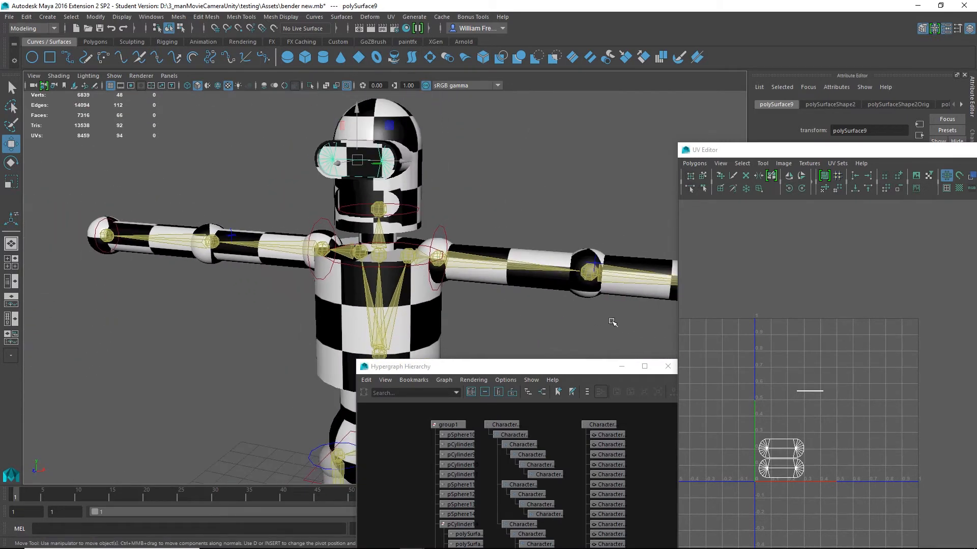
# - Select all mesh nodes under group1 in the Hypergraph Hierarchy and show their UVs together in the UV Editor
pyautogui.moveTo(550, 372); pyautogui.dragTo(778, 150)
pyautogui.moveTo(672, 459); pyautogui.dragTo(699, 209)
pyautogui.moveTo(724, 149); pyautogui.dragTo(609, 475)
pyautogui.keyDown('alt'); pyautogui.moveTo(941, 425); pyautogui.dragTo(810, 393, button='right'); pyautogui.keyUp('alt')
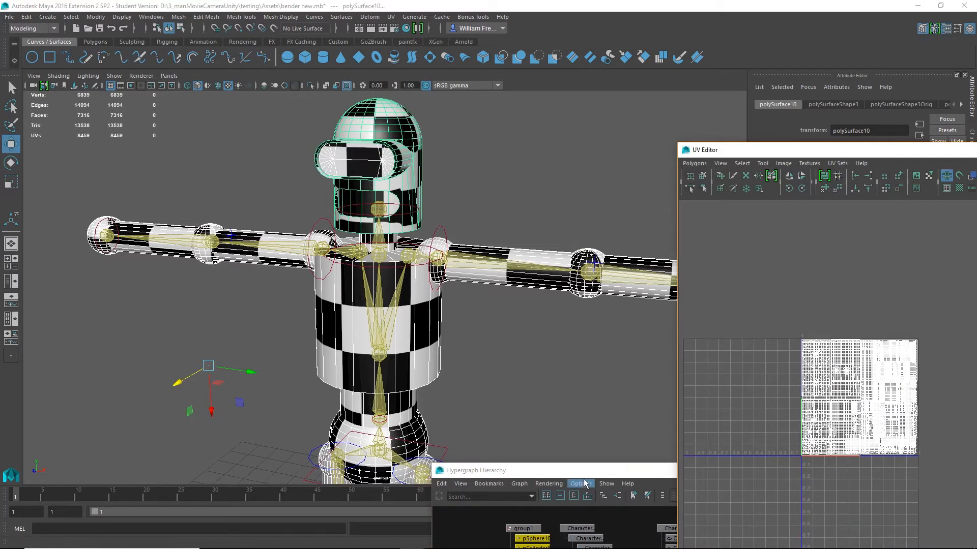
pyautogui.moveTo(588, 475); pyautogui.dragTo(646, 161)
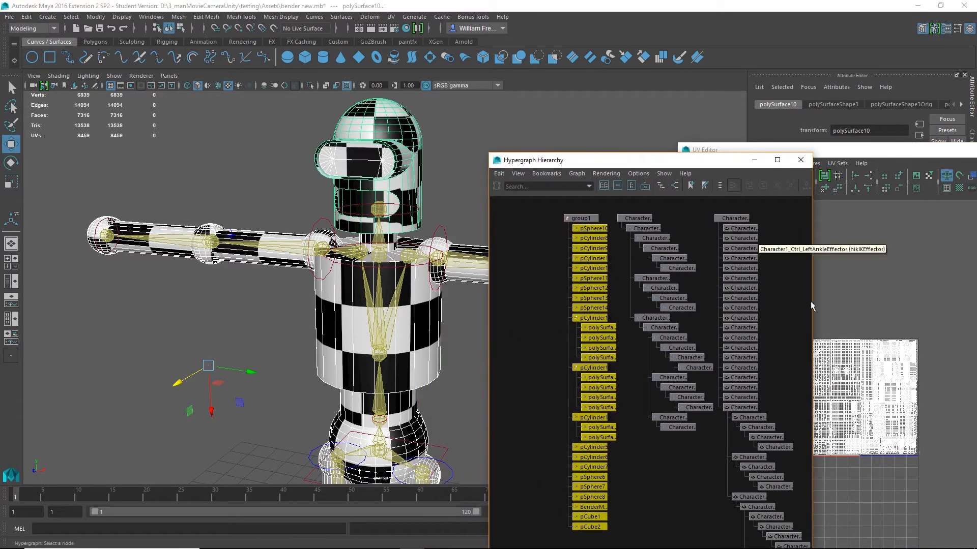
pyautogui.moveTo(709, 161); pyautogui.dragTo(659, 248)
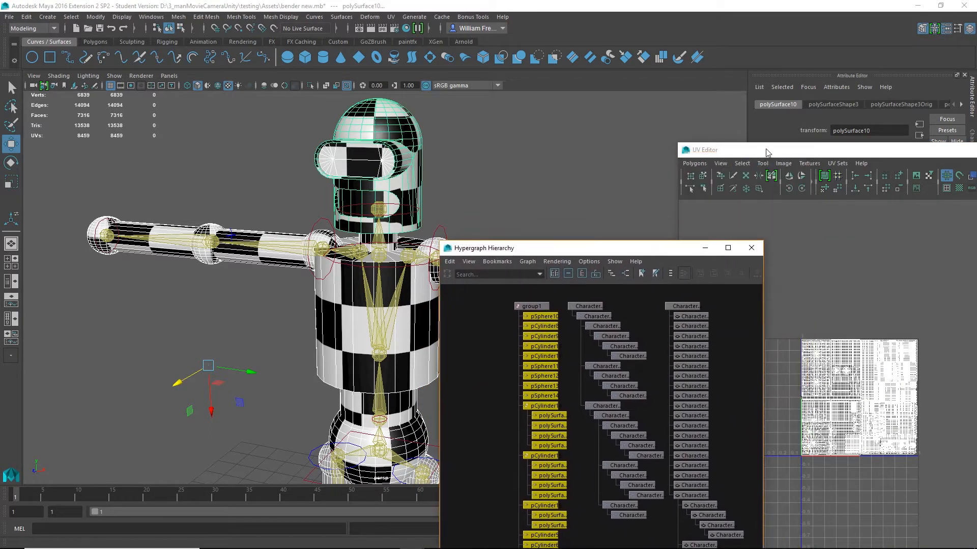
# - Save the scene, close the Hypergraph Hierarchy and UV Editor windows, and clear the selection
pyautogui.click(6, 17)
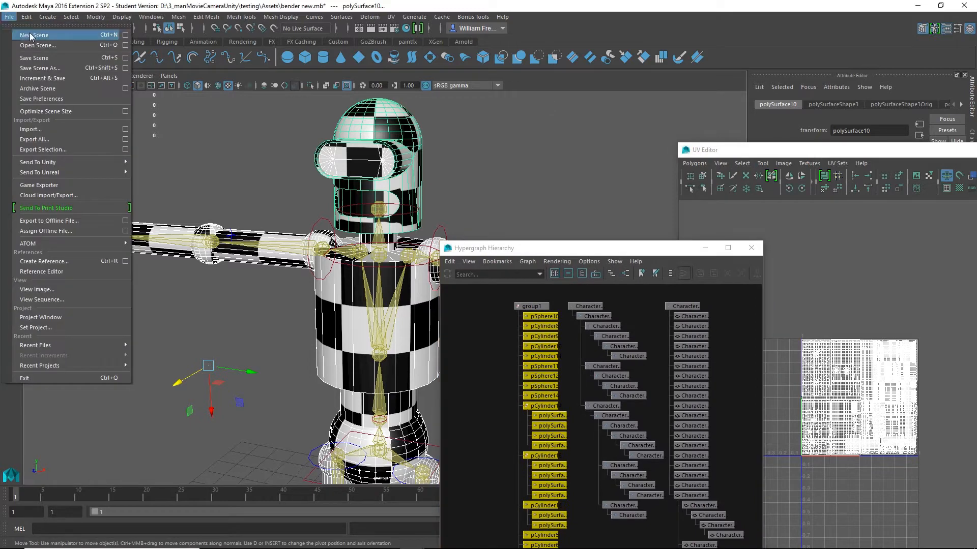
pyautogui.click(33, 59)
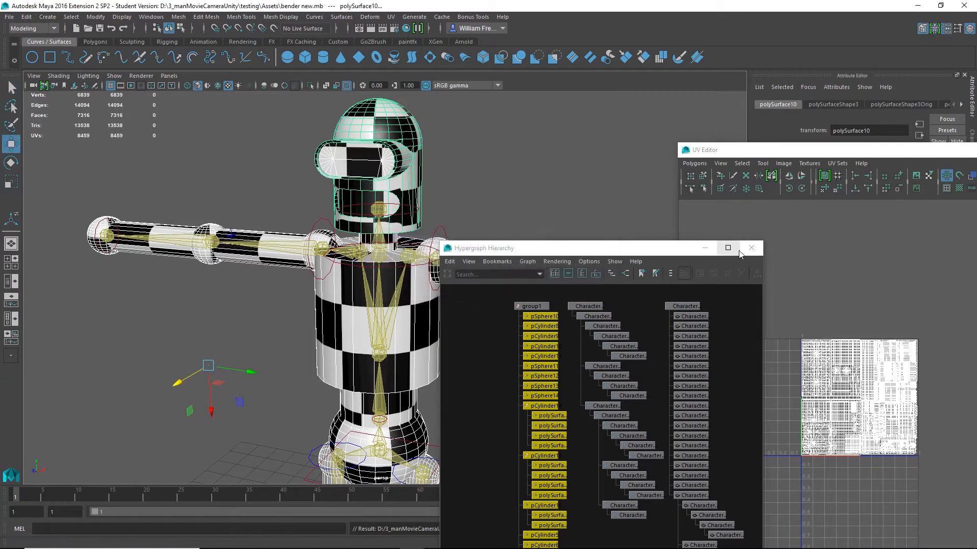
pyautogui.click(750, 248)
pyautogui.moveTo(798, 157); pyautogui.dragTo(608, 295)
pyautogui.click(950, 290)
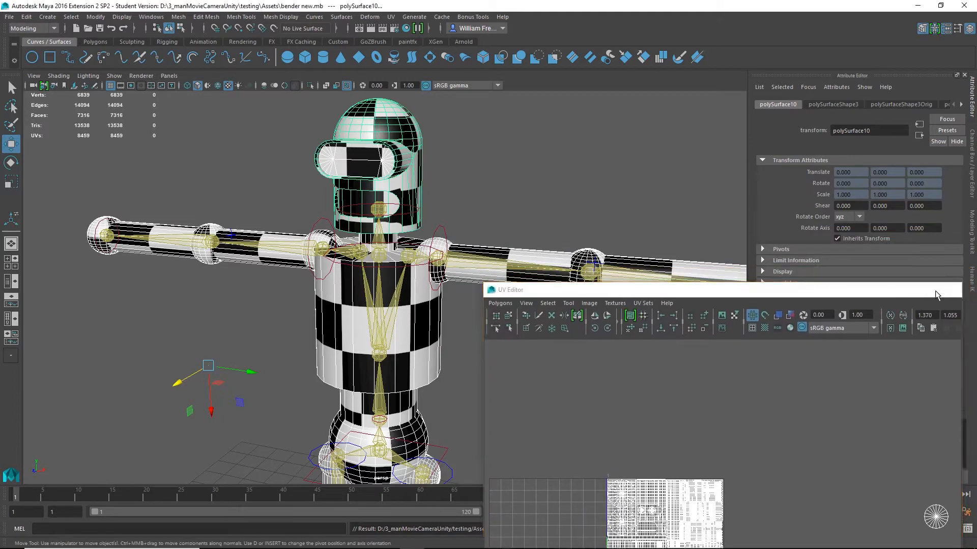
pyautogui.click(582, 346)
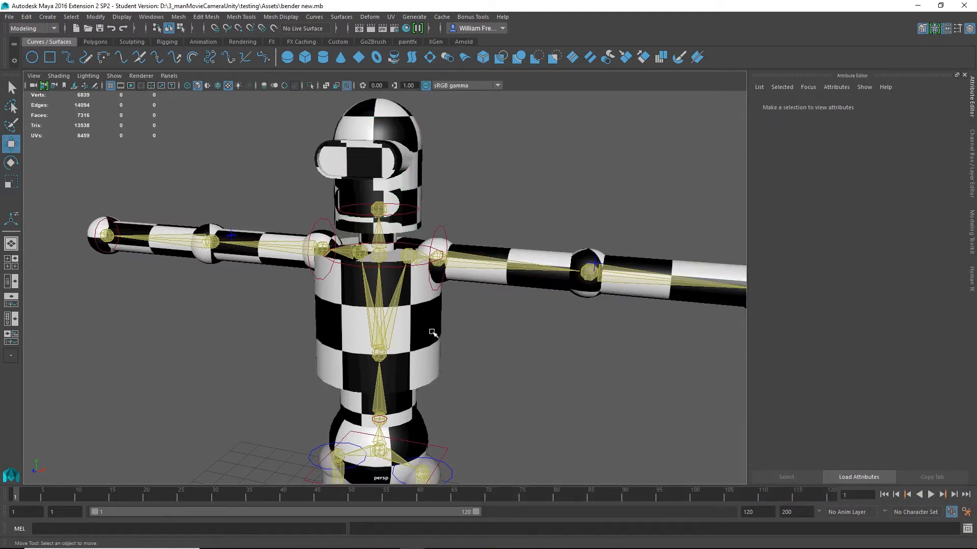
# - Select the robot's torso cylinder and reopen the Hypergraph Hierarchy
pyautogui.click(432, 333)
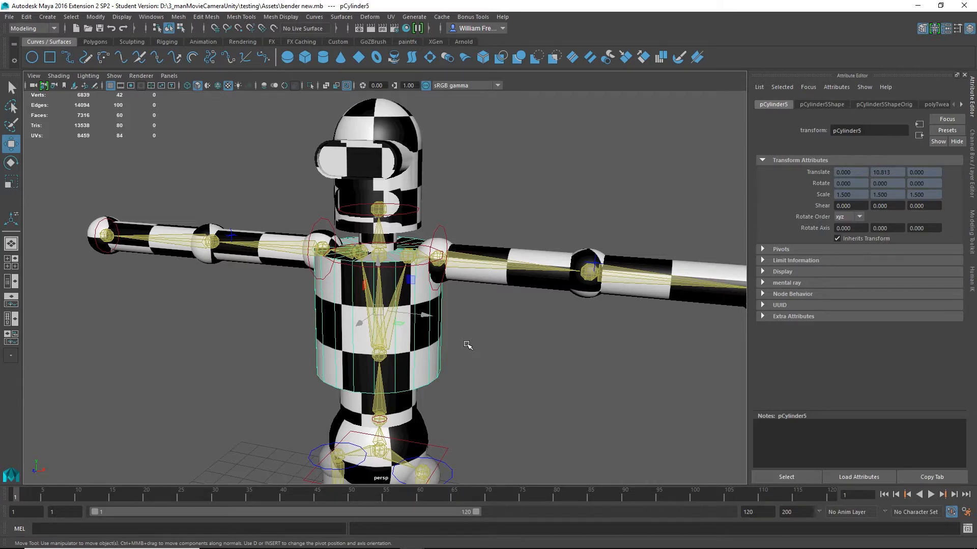
pyautogui.keyDown('alt'); pyautogui.moveTo(520, 360); pyautogui.dragTo(539, 377); pyautogui.keyUp('alt')
pyautogui.keyDown('alt'); pyautogui.moveTo(498, 401); pyautogui.dragTo(414, 401, button='right'); pyautogui.keyUp('alt')
pyautogui.keyDown('alt'); pyautogui.moveTo(496, 365); pyautogui.dragTo(521, 255, button='middle'); pyautogui.keyUp('alt')
pyautogui.keyDown('alt'); pyautogui.moveTo(574, 356); pyautogui.dragTo(547, 358); pyautogui.keyUp('alt')
pyautogui.keyDown('alt'); pyautogui.moveTo(547, 357); pyautogui.dragTo(465, 361, button='right'); pyautogui.keyUp('alt')
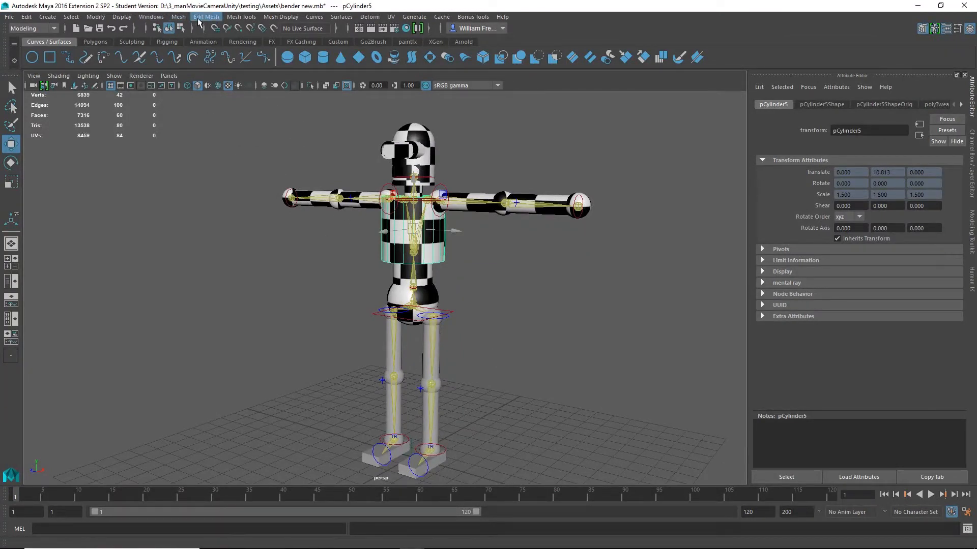
pyautogui.click(179, 17)
pyautogui.moveTo(205, 18)
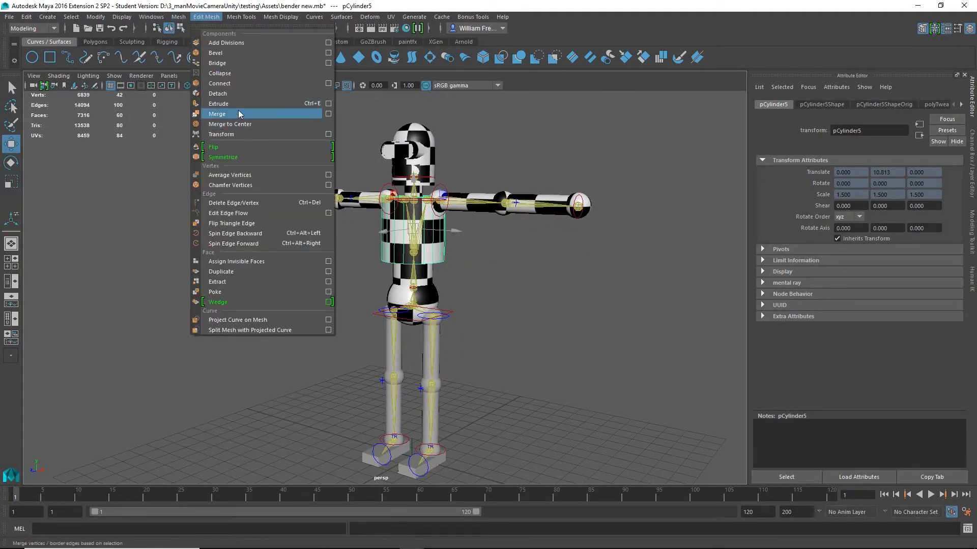
pyautogui.moveTo(140, 22)
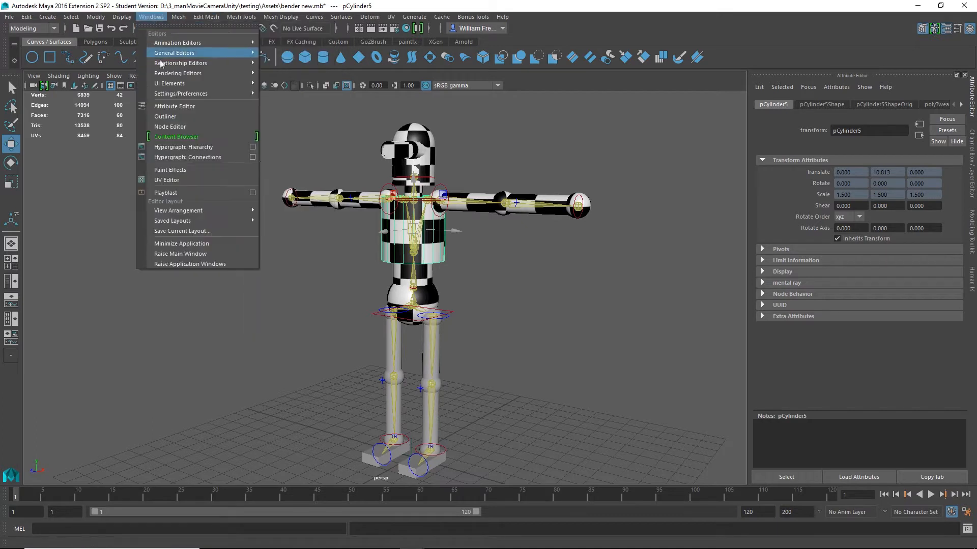
pyautogui.click(200, 147)
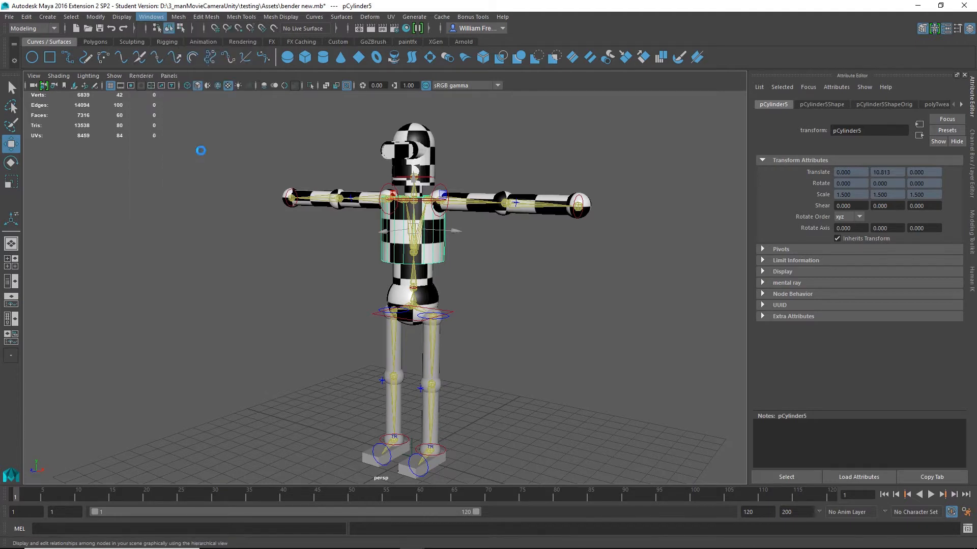
# - Select the group1 node and the Character1_Reference skeleton root together in the Hypergraph Hierarchy
pyautogui.moveTo(489, 295); pyautogui.dragTo(621, 307)
pyautogui.click(685, 306)
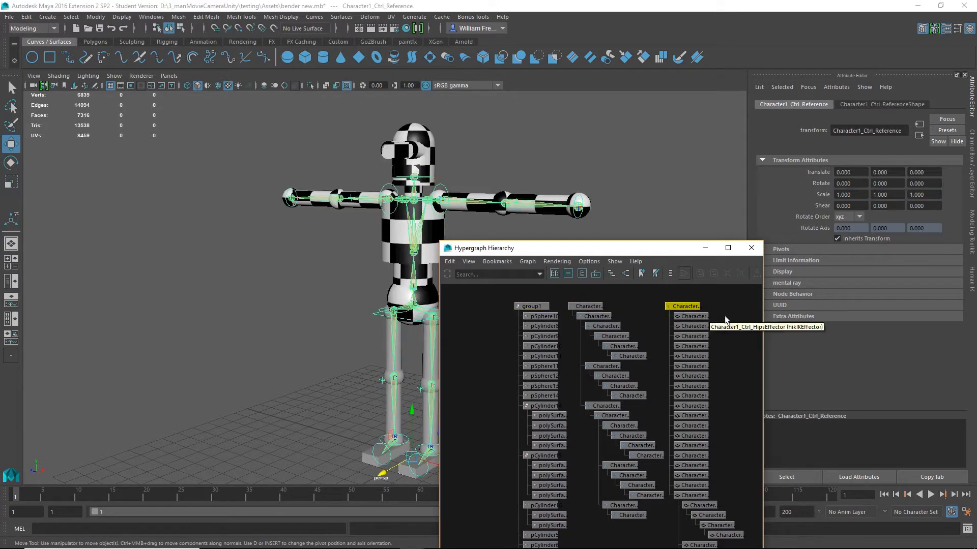
pyautogui.moveTo(505, 286); pyautogui.dragTo(635, 307)
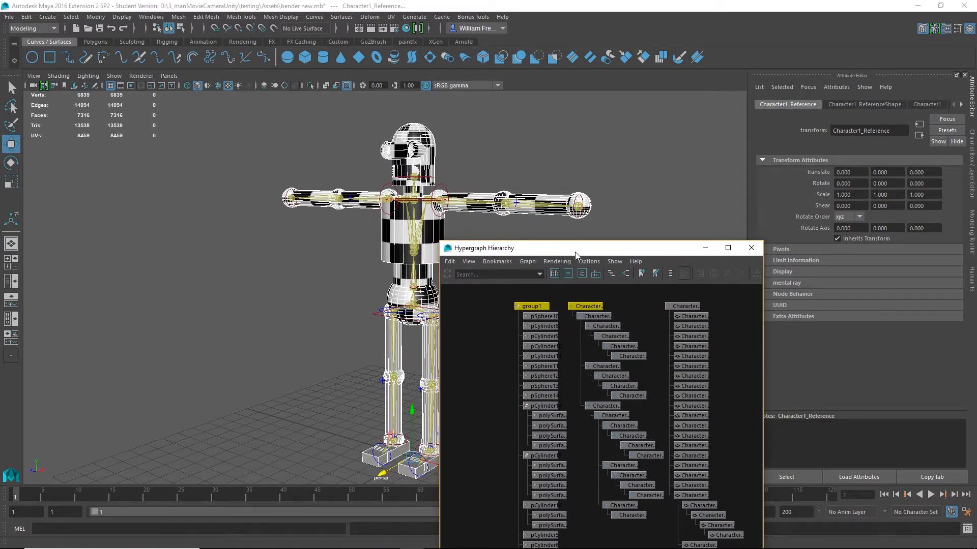
# - Move the Hypergraph Hierarchy aside and start sending only the selection to Unity
pyautogui.moveTo(576, 255); pyautogui.dragTo(812, 128)
pyautogui.click(9, 17)
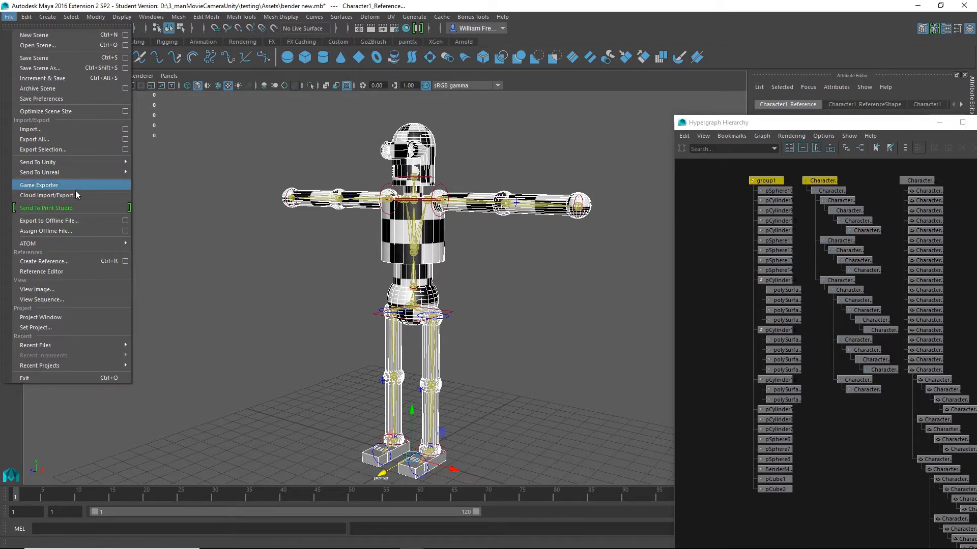
pyautogui.moveTo(61, 166)
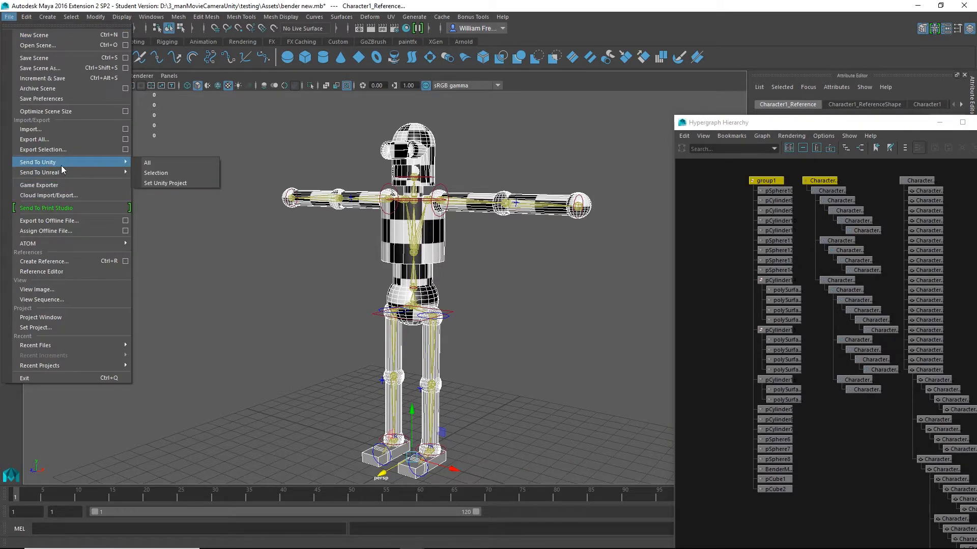
pyautogui.click(163, 176)
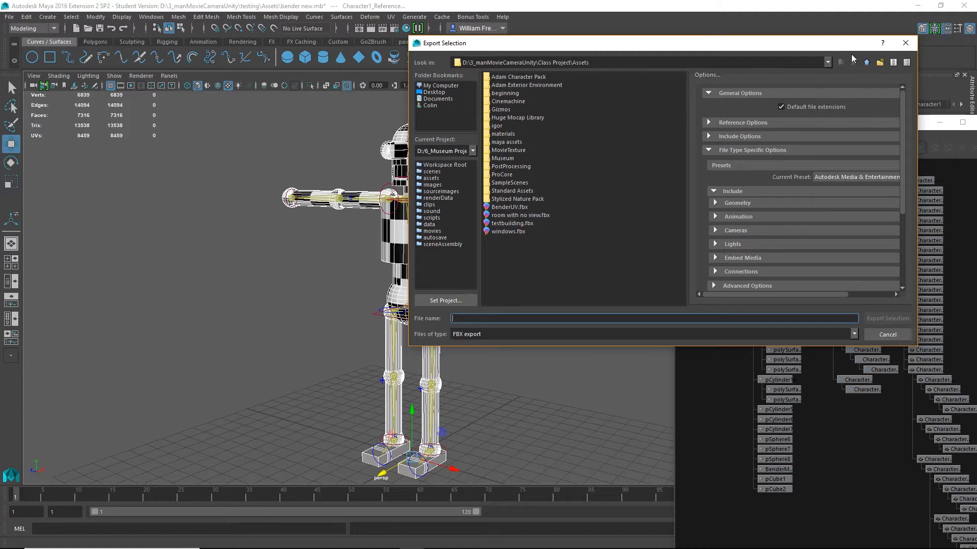
# - Browse drive D for the export destination and return to the Class Project\Assets folder inside 3_manMovieCameraUnity
pyautogui.click(866, 63)
pyautogui.click(866, 63)
pyautogui.click(866, 63)
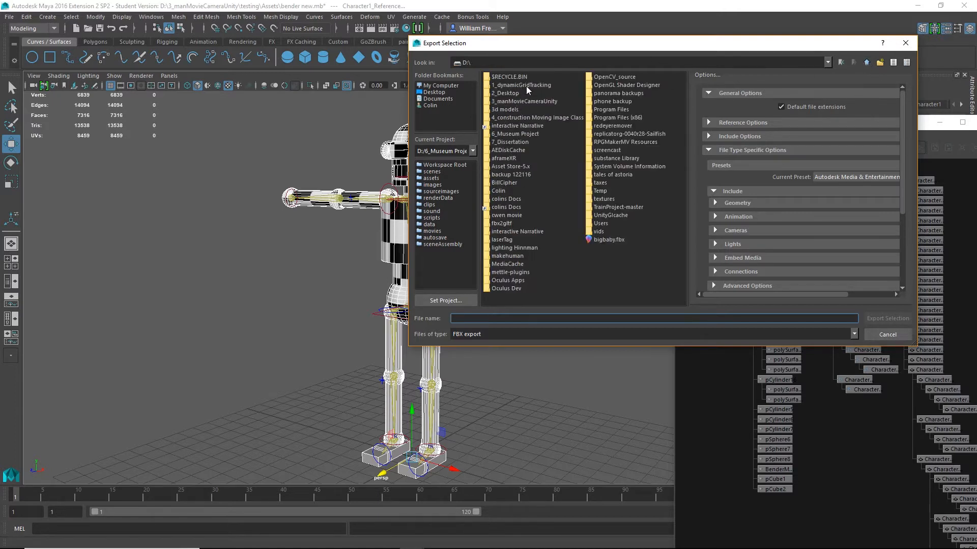
pyautogui.click(513, 120)
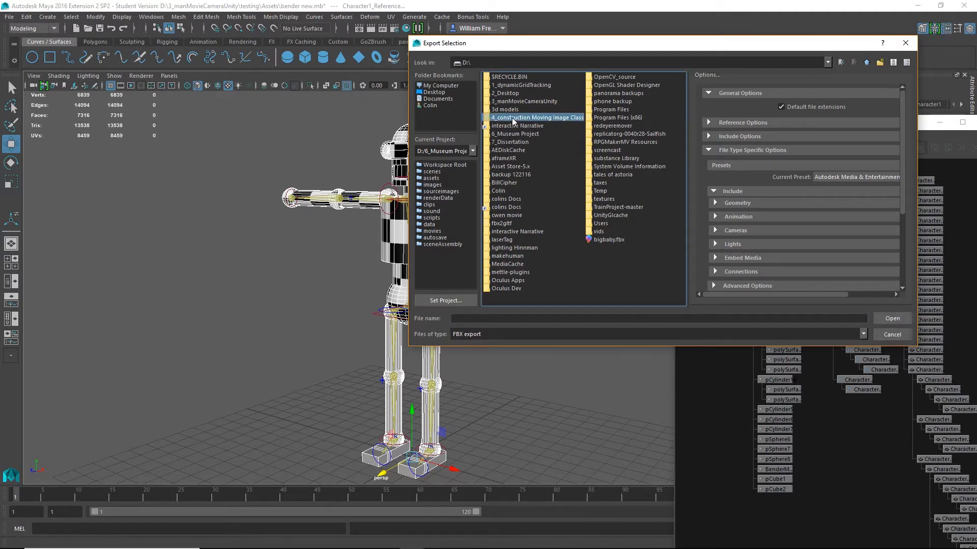
pyautogui.doubleClick(514, 119)
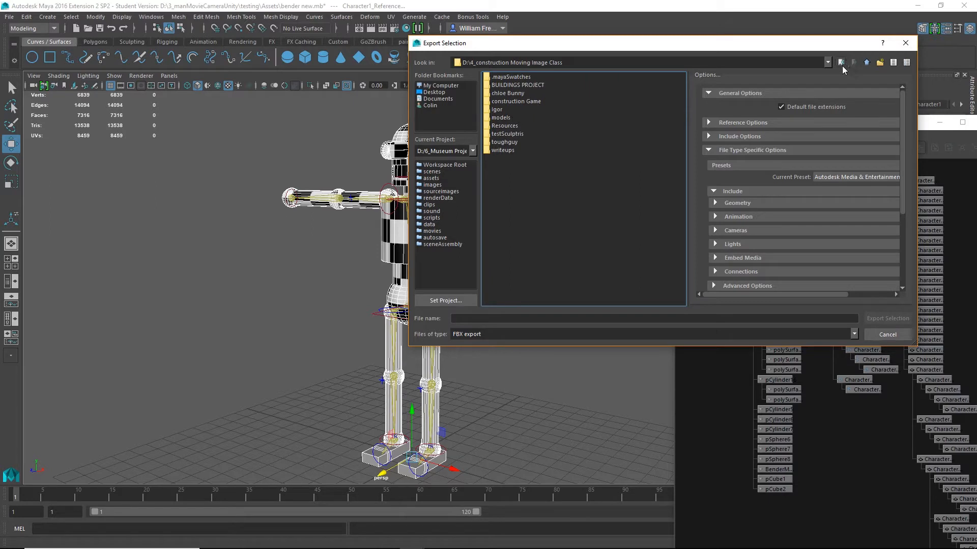
pyautogui.click(867, 62)
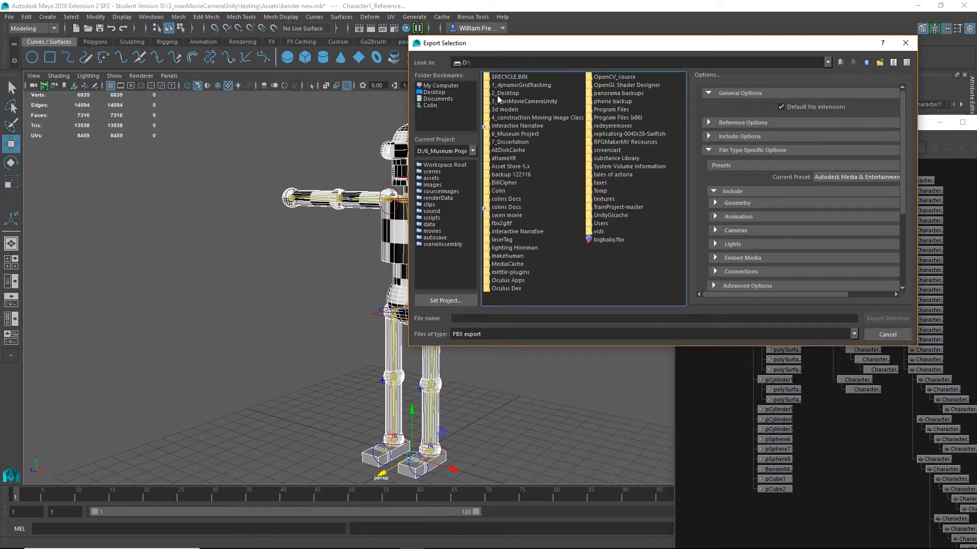
pyautogui.doubleClick(527, 101)
pyautogui.doubleClick(505, 85)
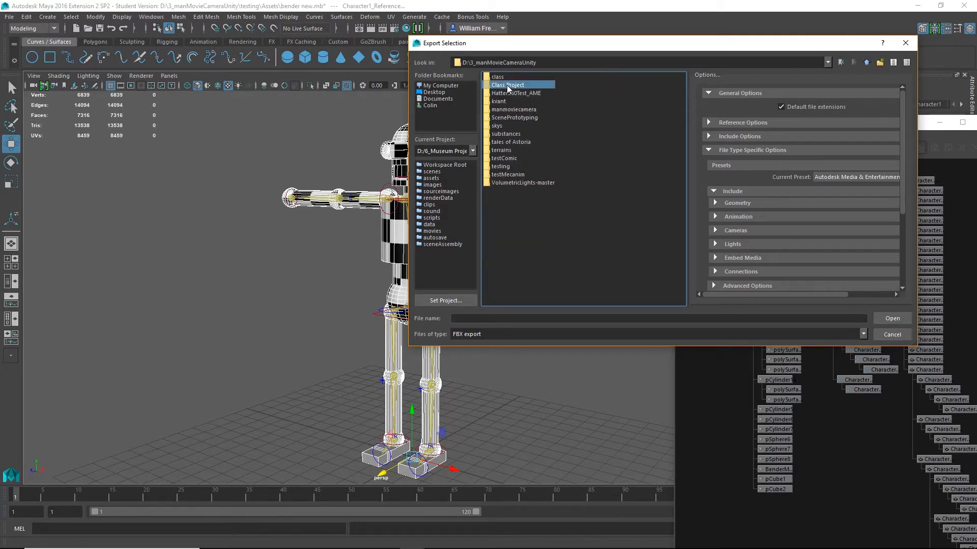
pyautogui.doubleClick(499, 77)
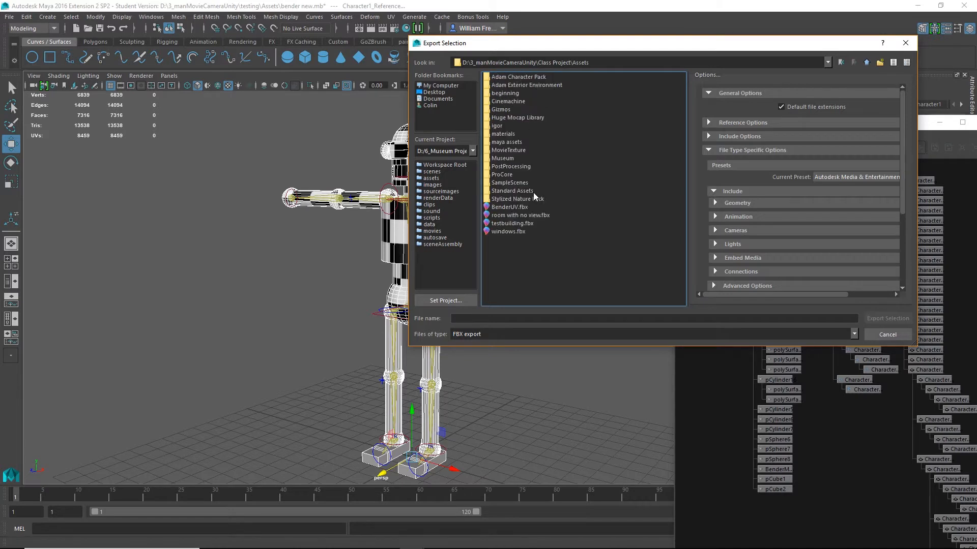
# - Name the FBX file BenderFixedUVs and export the selection to the Assets folder
pyautogui.click(464, 317)
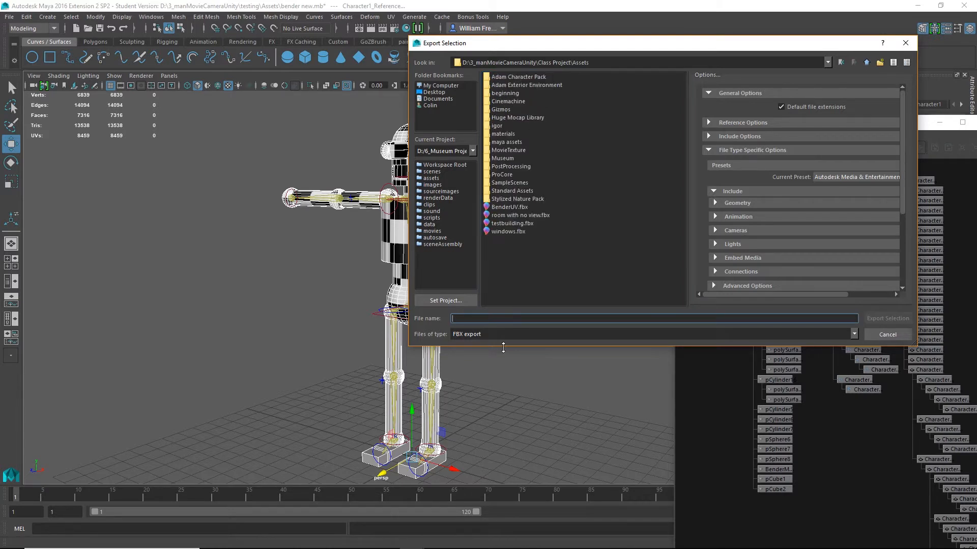
pyautogui.write('Bender')
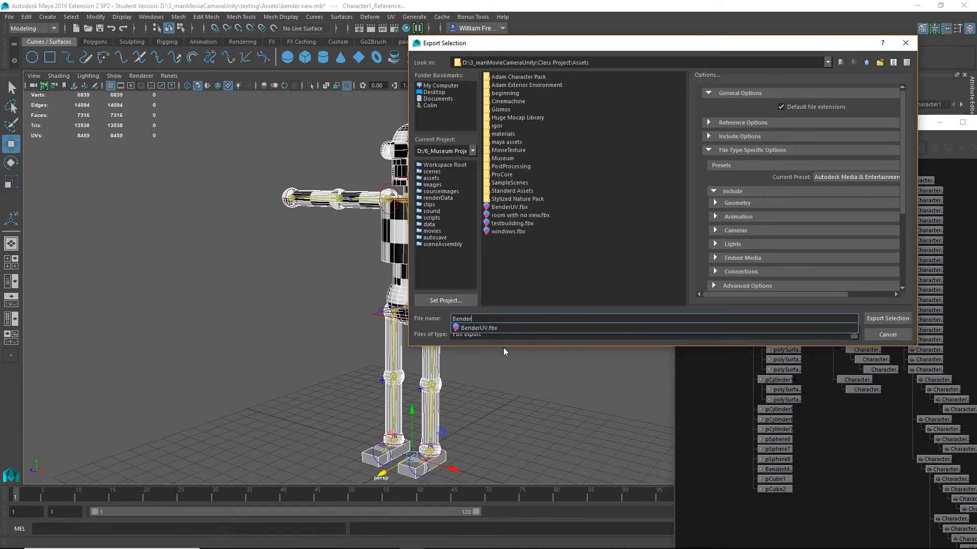
pyautogui.write('FixedUVs')
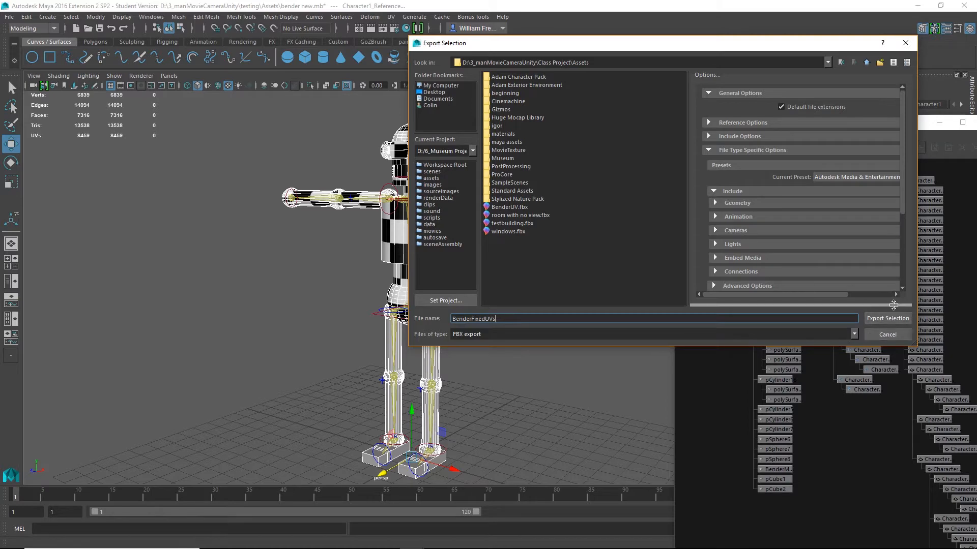
pyautogui.click(887, 318)
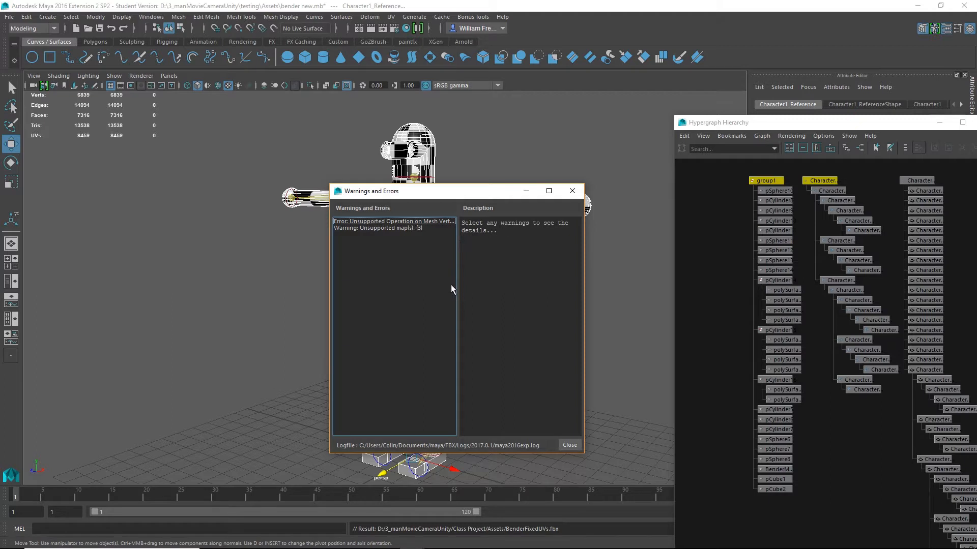
# - Read the unsupported maps warning from the export, and close the warnings report and the Hypergraph Hierarchy
pyautogui.moveTo(471, 195); pyautogui.dragTo(221, 205)
pyautogui.click(145, 232)
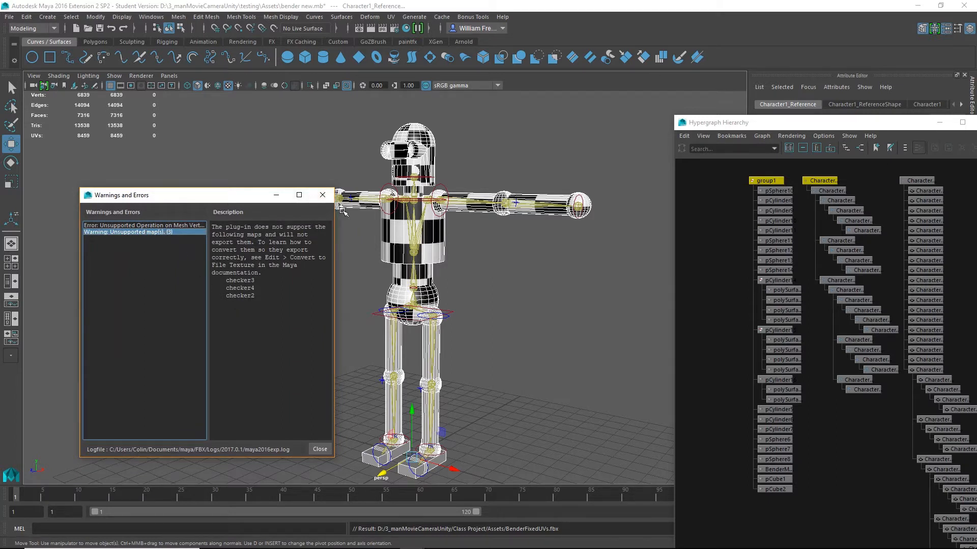
pyautogui.click(329, 197)
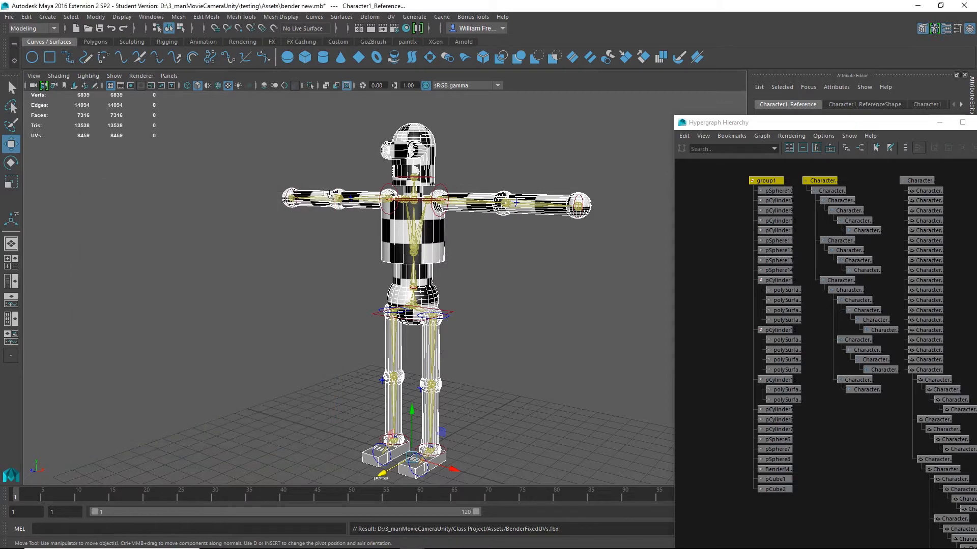
pyautogui.moveTo(881, 126); pyautogui.dragTo(713, 126)
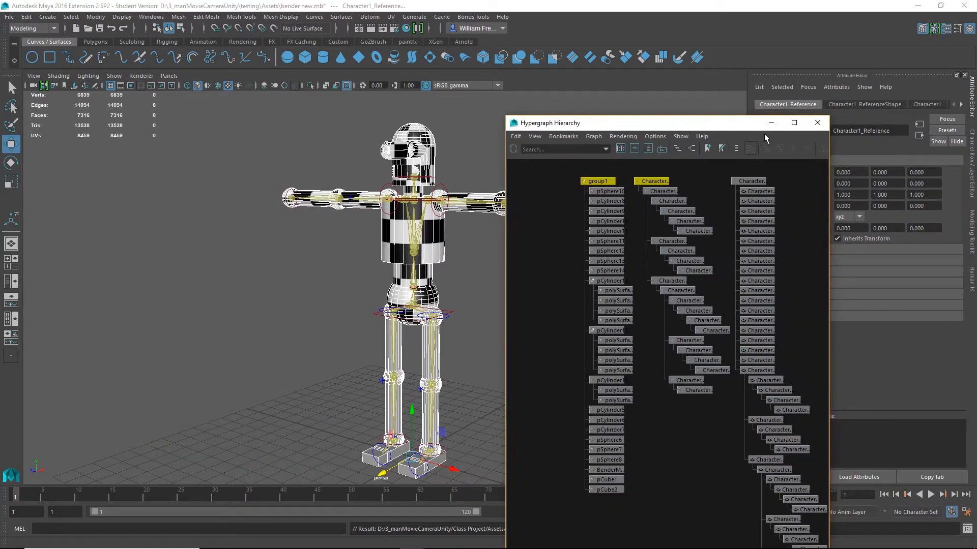
pyautogui.click(817, 123)
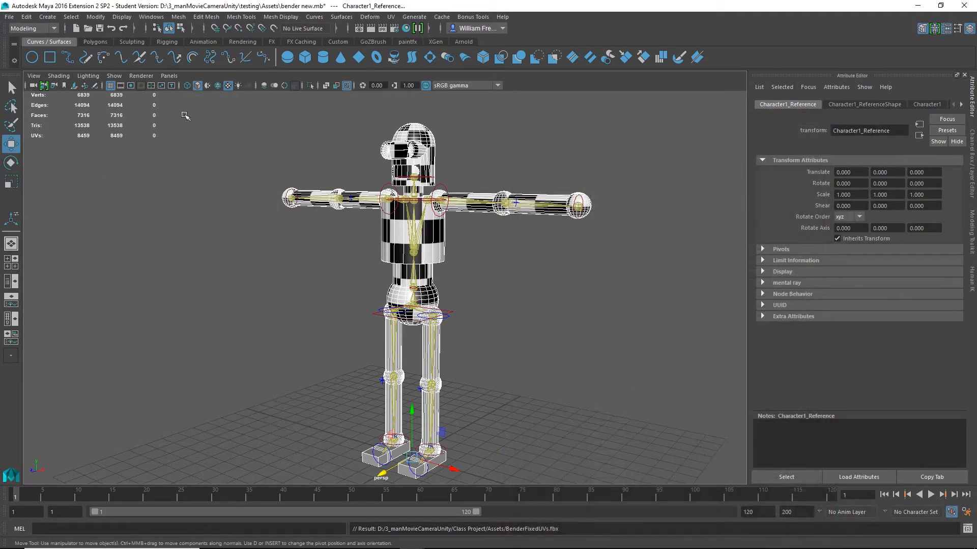
pyautogui.click(10, 17)
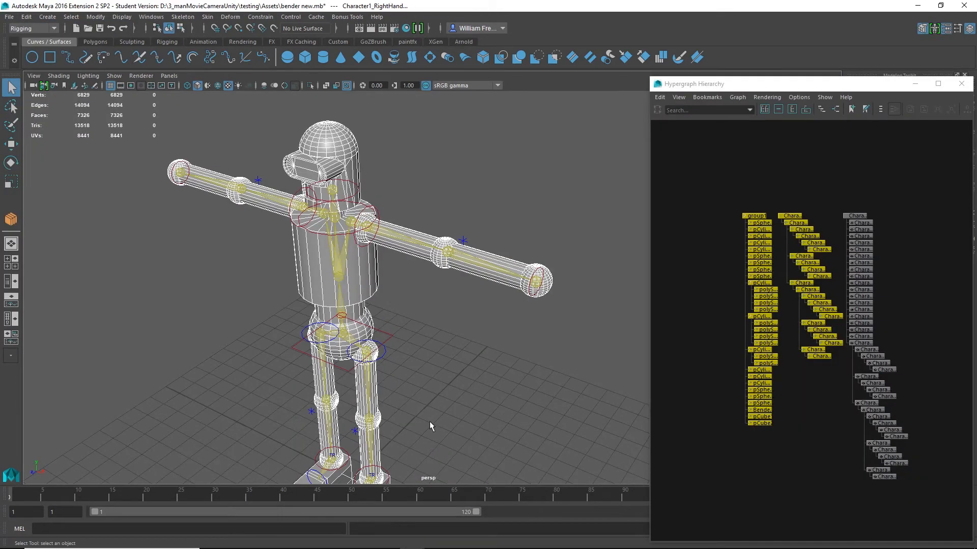
# - Examine the robot's mesh, skeleton and control rig from several angles and distances
pyautogui.keyDown('alt'); pyautogui.moveTo(429, 421); pyautogui.dragTo(475, 306); pyautogui.keyUp('alt')
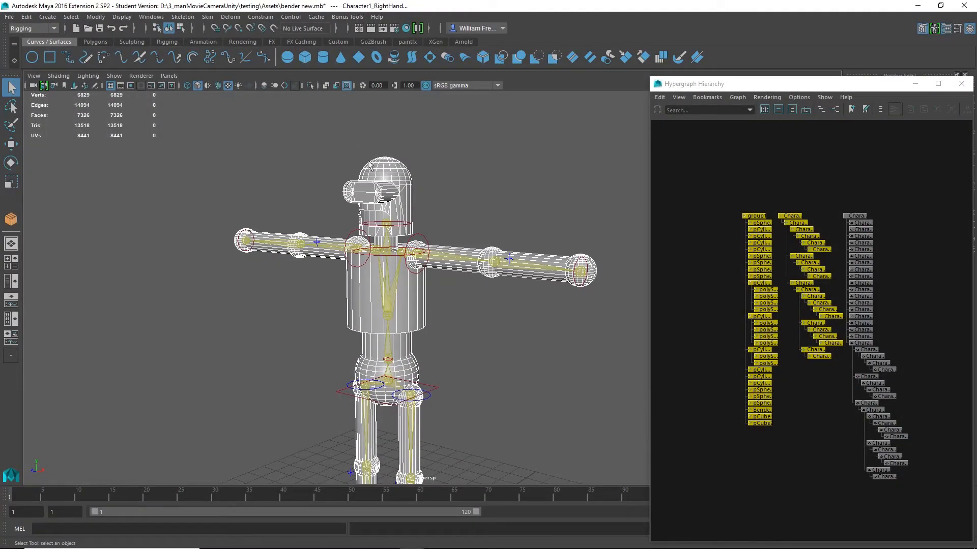
pyautogui.keyDown('alt'); pyautogui.moveTo(493, 191); pyautogui.dragTo(443, 169); pyautogui.keyUp('alt')
pyautogui.keyDown('alt'); pyautogui.moveTo(444, 169); pyautogui.dragTo(629, 290, button='right'); pyautogui.keyUp('alt')
pyautogui.keyDown('alt'); pyautogui.moveTo(630, 290); pyautogui.dragTo(514, 320); pyautogui.keyUp('alt')
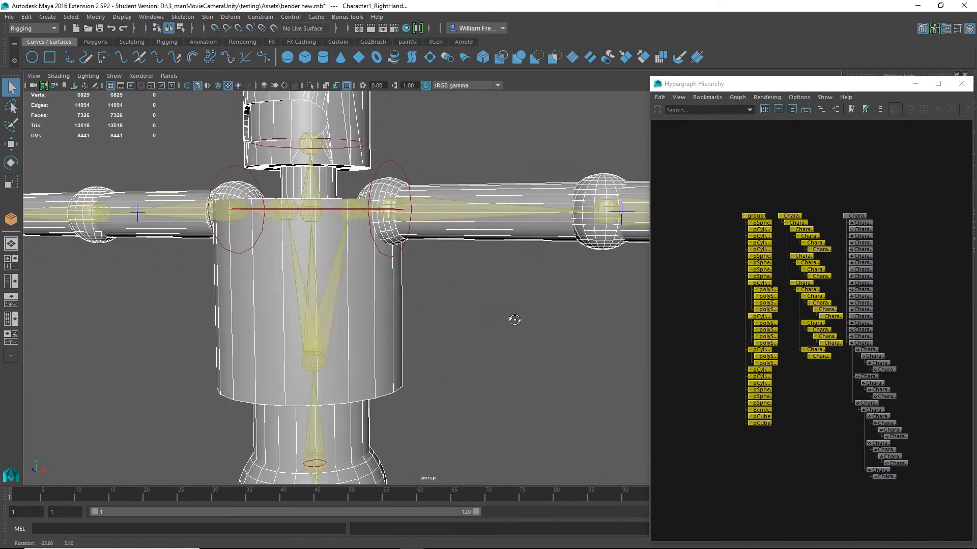
pyautogui.keyDown('alt'); pyautogui.moveTo(515, 320); pyautogui.dragTo(524, 450, button='middle'); pyautogui.keyUp('alt')
pyautogui.keyDown('alt'); pyautogui.moveTo(489, 231); pyautogui.dragTo(514, 271); pyautogui.keyUp('alt')
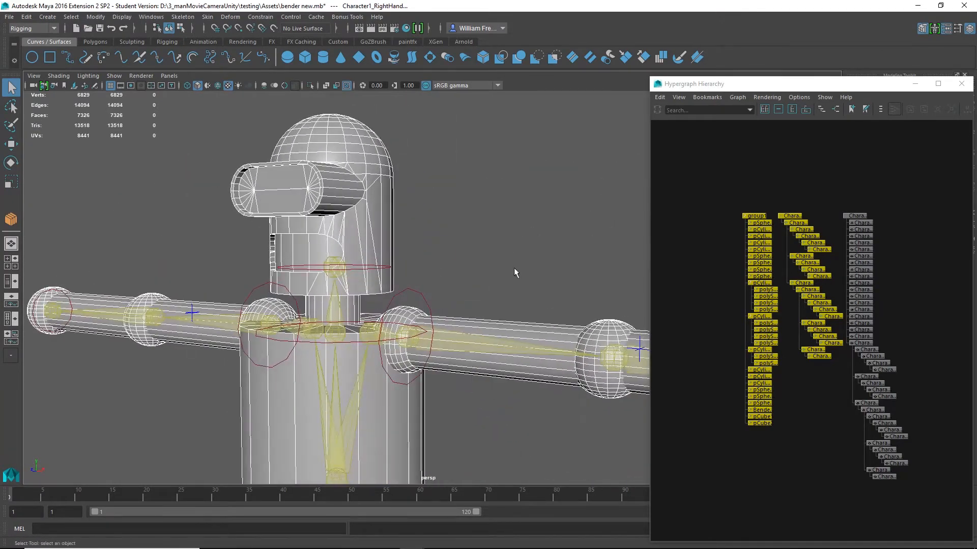
pyautogui.keyDown('alt'); pyautogui.moveTo(513, 272); pyautogui.dragTo(449, 242, button='right'); pyautogui.keyUp('alt')
pyautogui.keyDown('alt'); pyautogui.moveTo(450, 243); pyautogui.dragTo(333, 229); pyautogui.keyUp('alt')
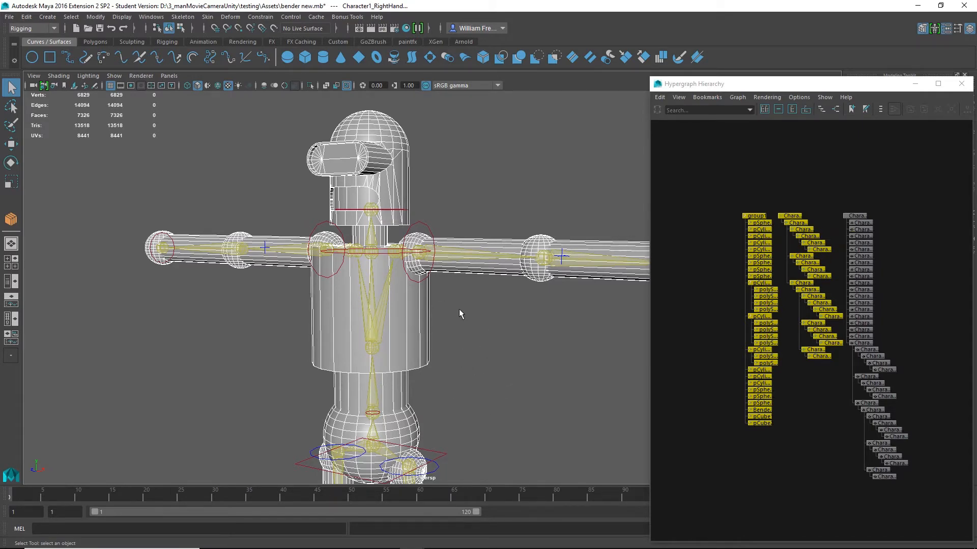
pyautogui.keyDown('alt'); pyautogui.moveTo(539, 361); pyautogui.dragTo(511, 385); pyautogui.keyUp('alt')
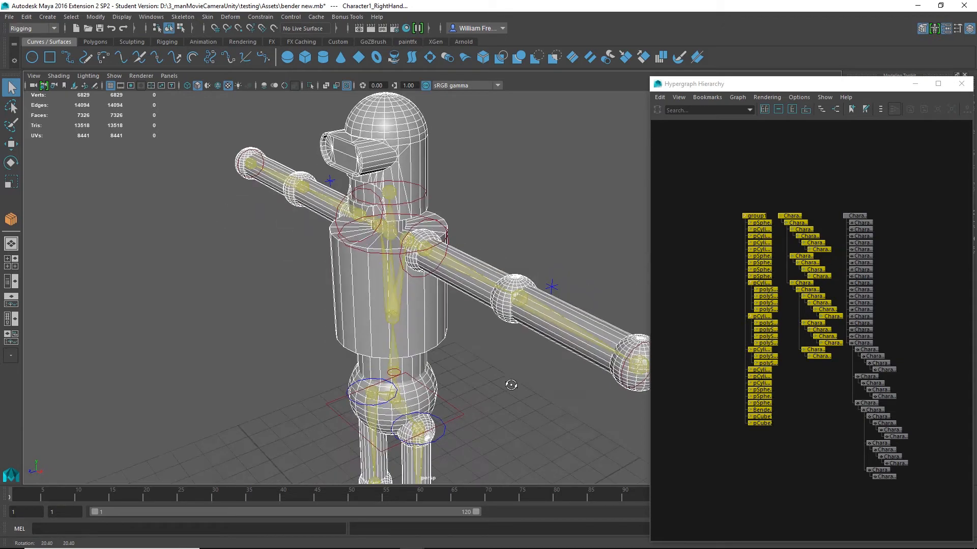
pyautogui.keyDown('alt'); pyautogui.moveTo(460, 367); pyautogui.dragTo(494, 343); pyautogui.keyUp('alt')
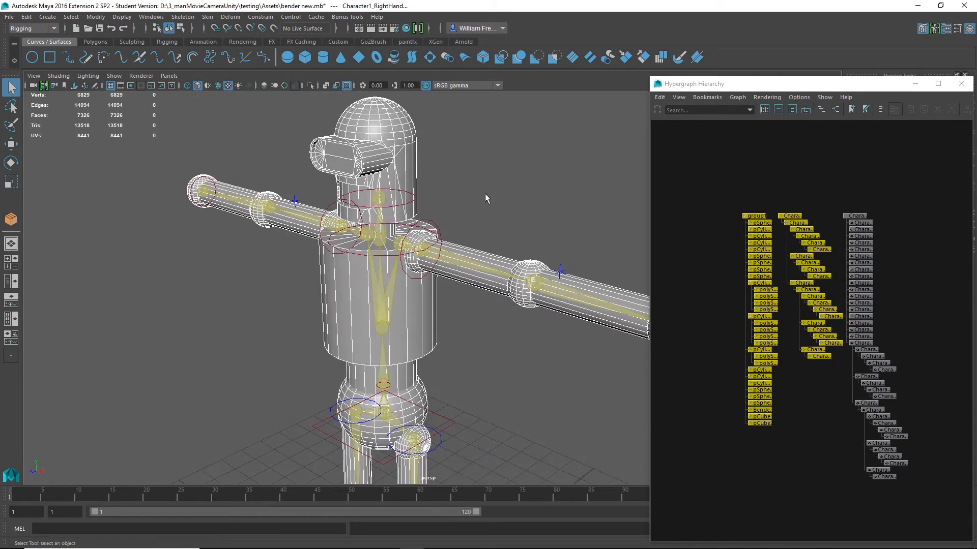
# - Test the skin binding by moving the chest control downward, and undo the move
pyautogui.moveTo(755, 444); pyautogui.dragTo(767, 223)
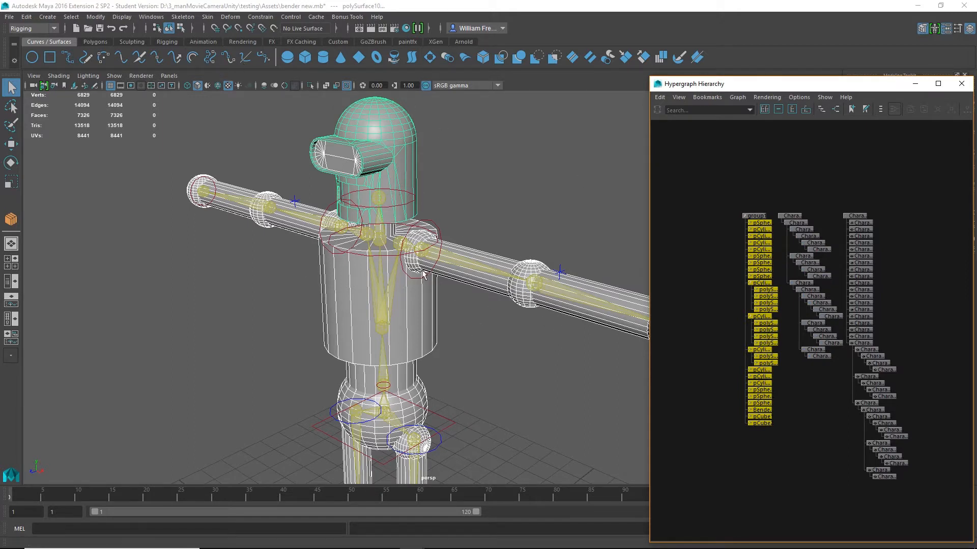
pyautogui.click(445, 198)
pyautogui.click(383, 252)
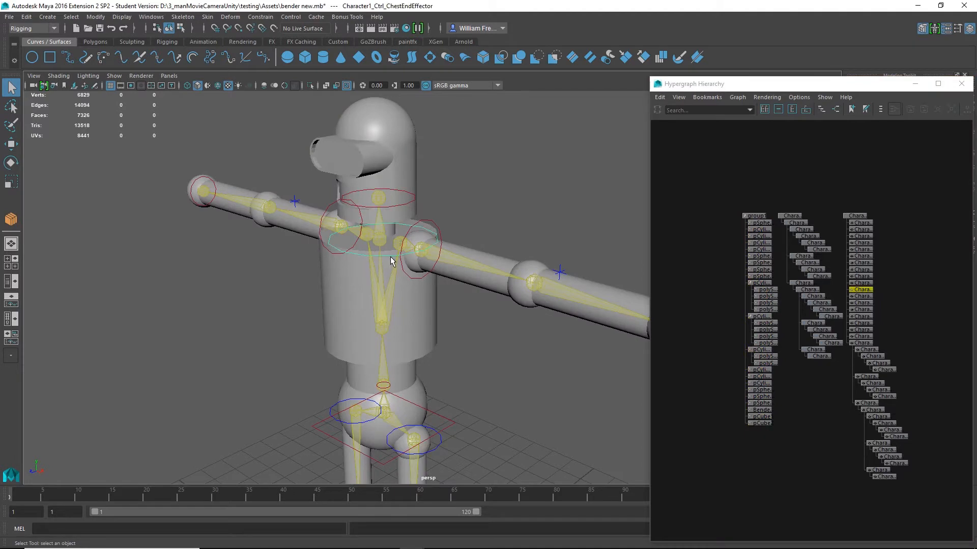
pyautogui.press('w')
pyautogui.moveTo(381, 198); pyautogui.dragTo(382, 264)
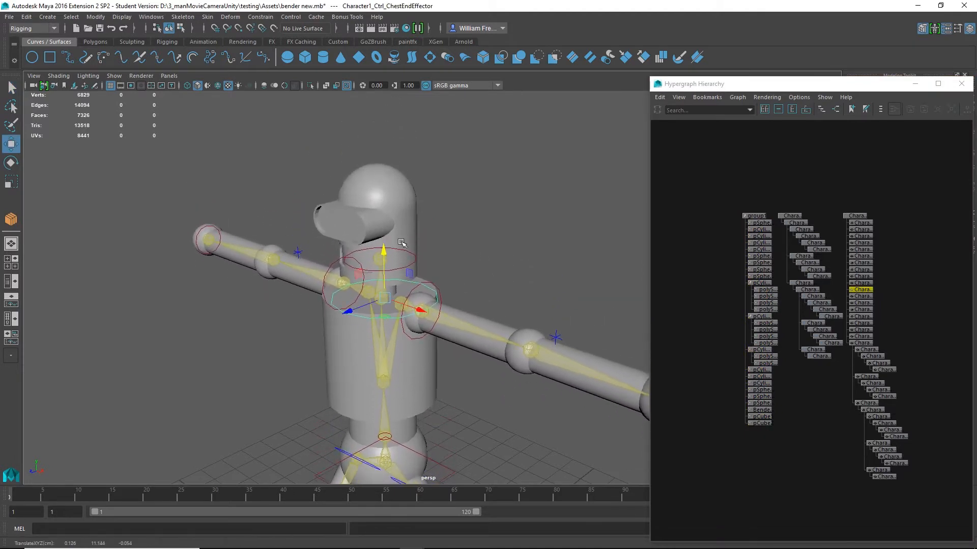
pyautogui.hotkey('ctrl', 'z')
# - Select the robot's mesh group in the Hypergraph Hierarchy and start exporting its skin weight maps with the current luminance and IFF settings
pyautogui.moveTo(763, 463); pyautogui.dragTo(744, 224)
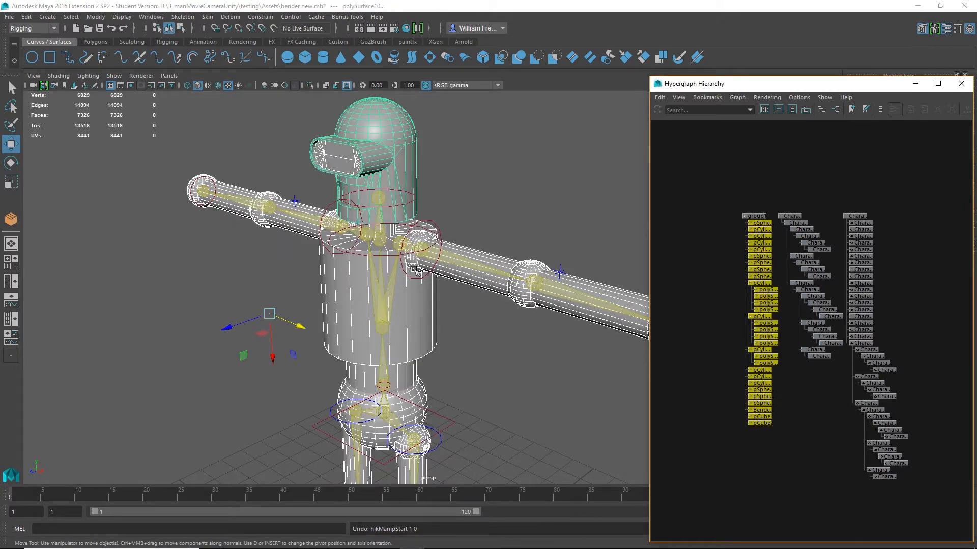
pyautogui.click(205, 17)
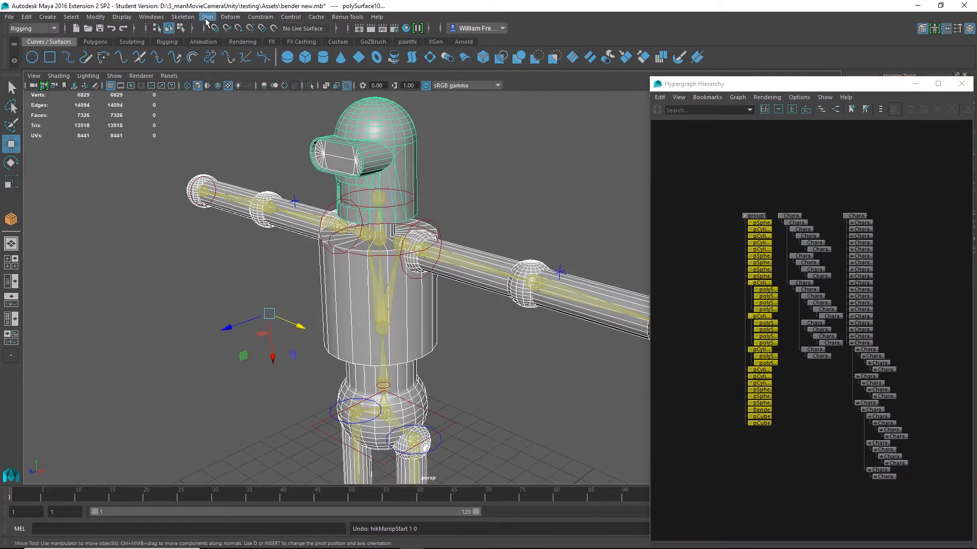
pyautogui.click(25, 28)
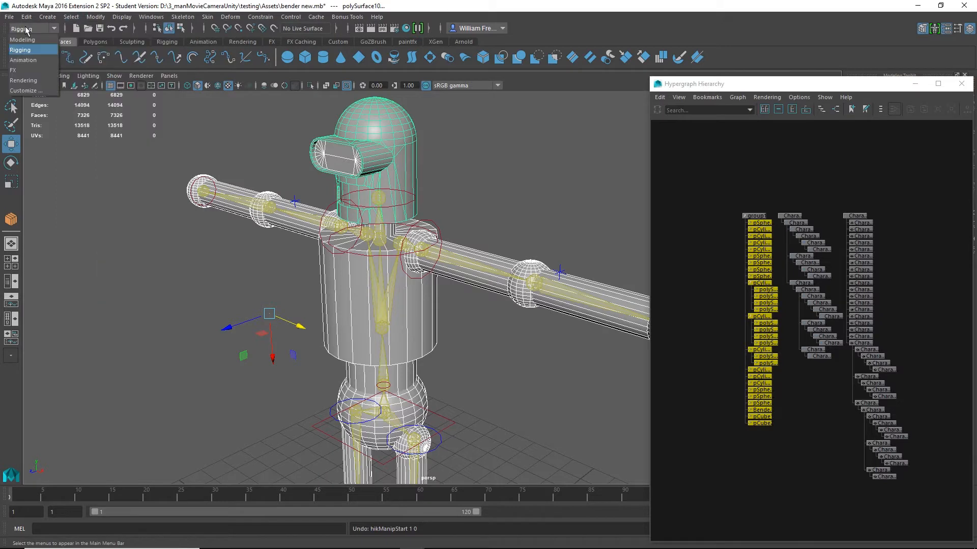
pyautogui.click(26, 28)
pyautogui.click(208, 16)
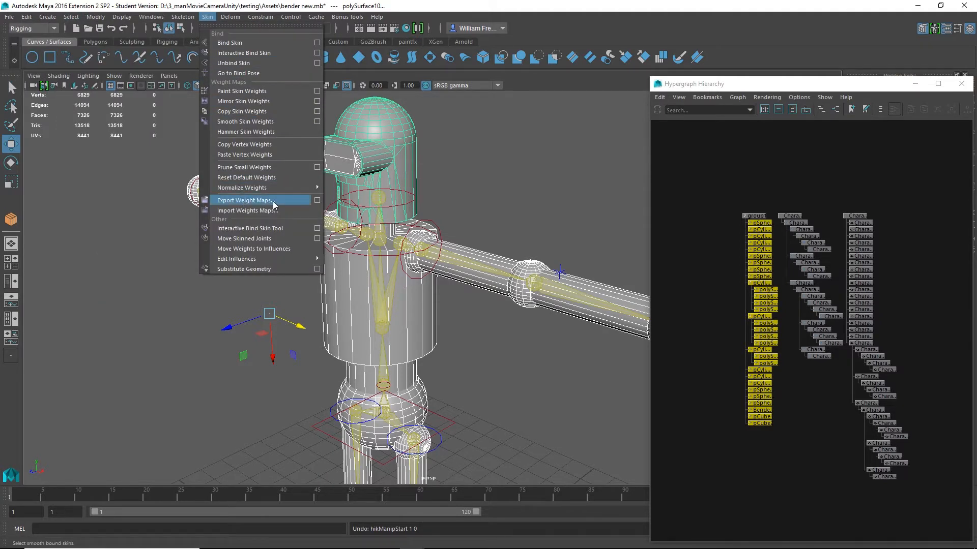
pyautogui.click(317, 201)
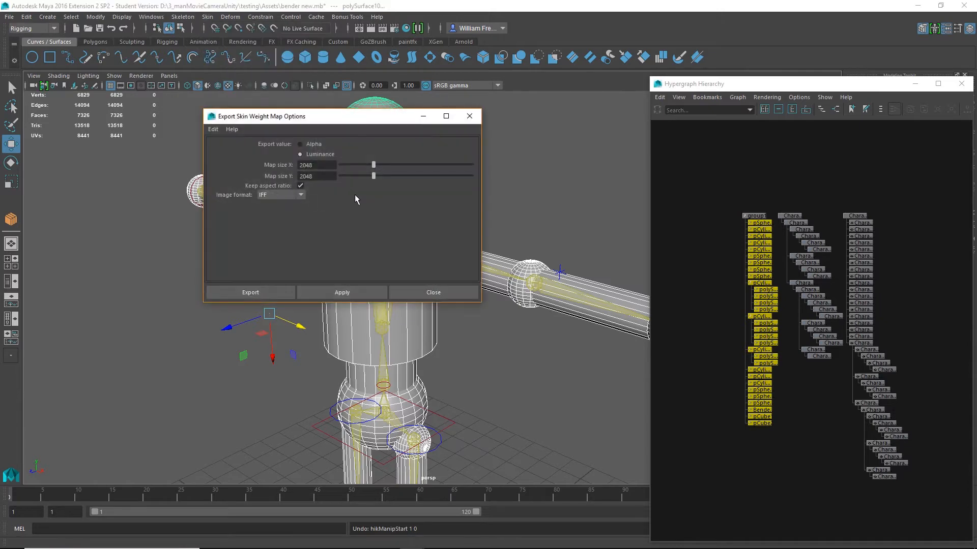
pyautogui.click(264, 292)
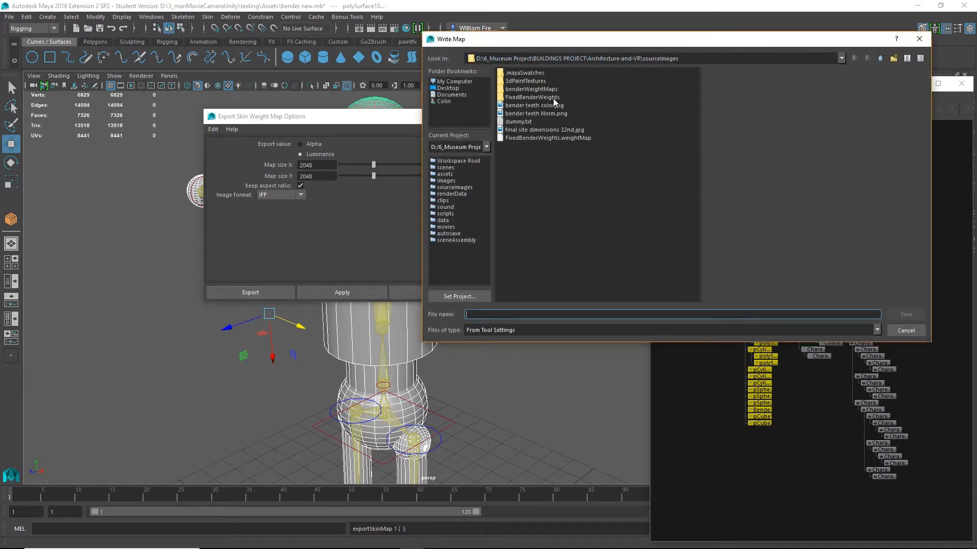
# - Name the weight map file FixBender2Weights, save it in the sourceimages folder, and accept writing the skin maps to disk
pyautogui.click(528, 139)
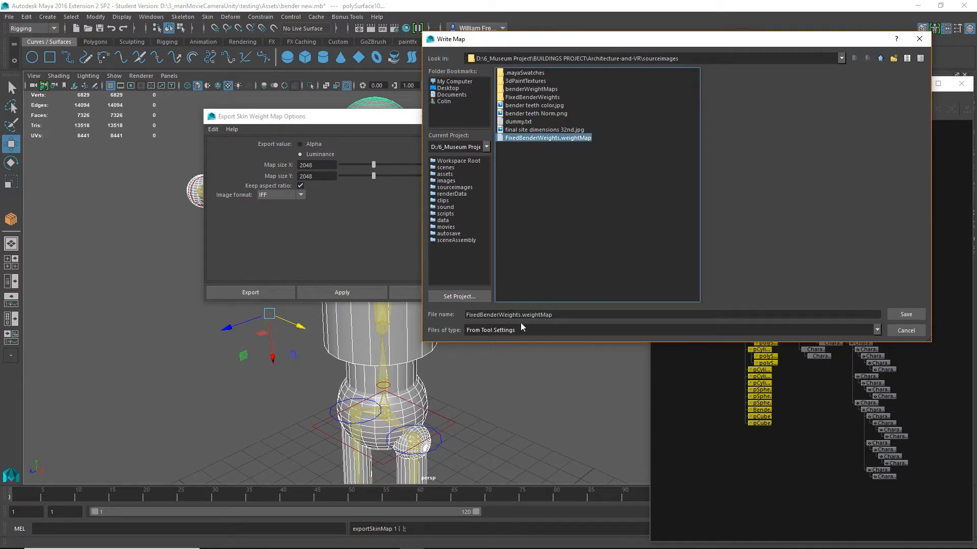
pyautogui.moveTo(561, 313); pyautogui.dragTo(397, 311)
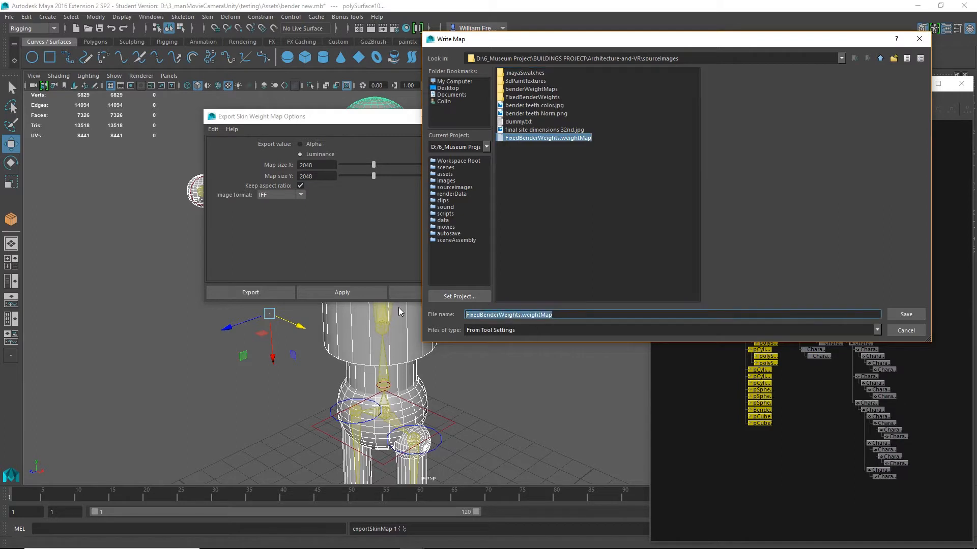
pyautogui.write('Fix')
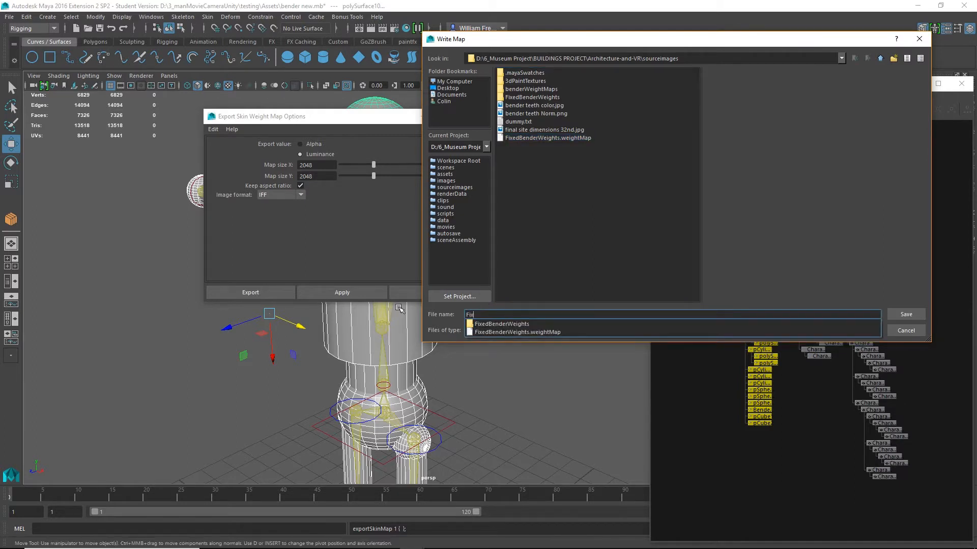
pyautogui.write('Bender2')
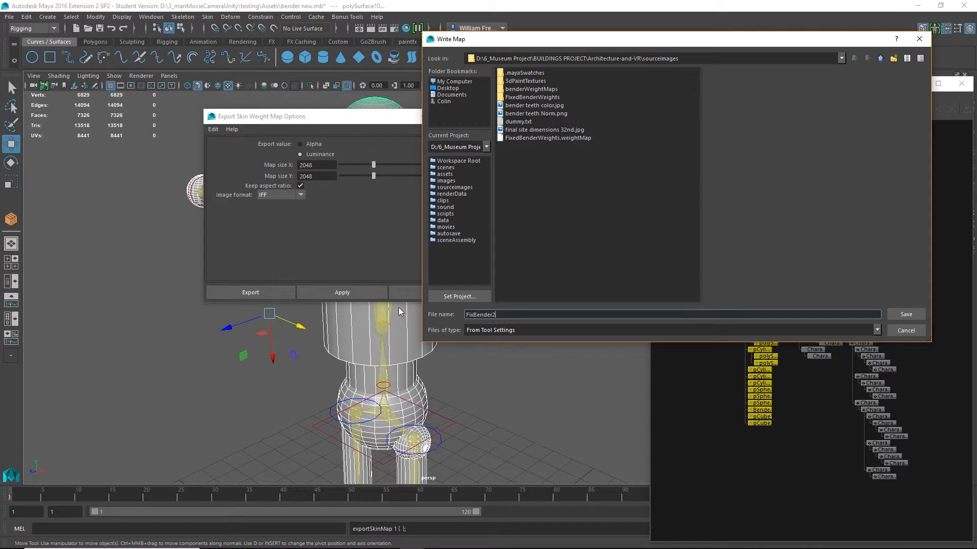
pyautogui.write('Weights')
pyautogui.click(906, 315)
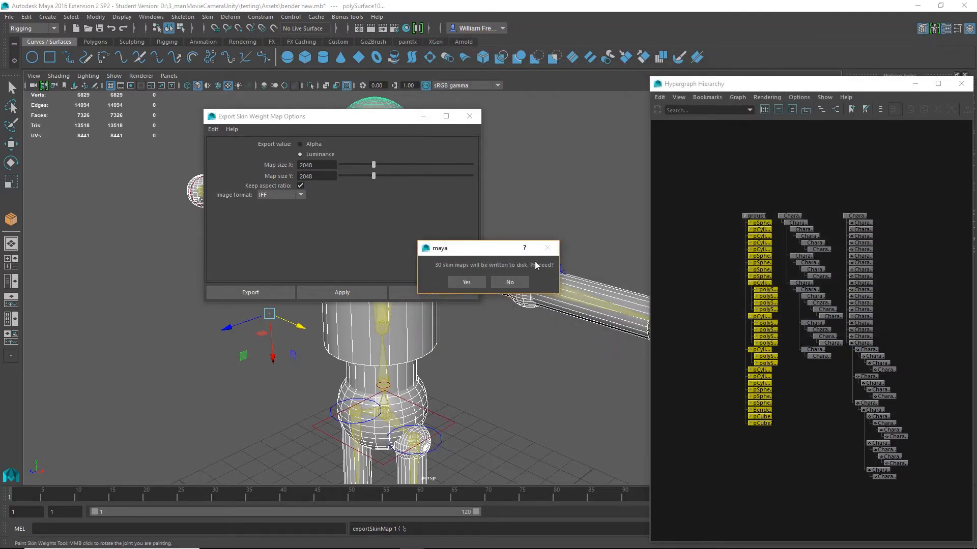
pyautogui.click(465, 283)
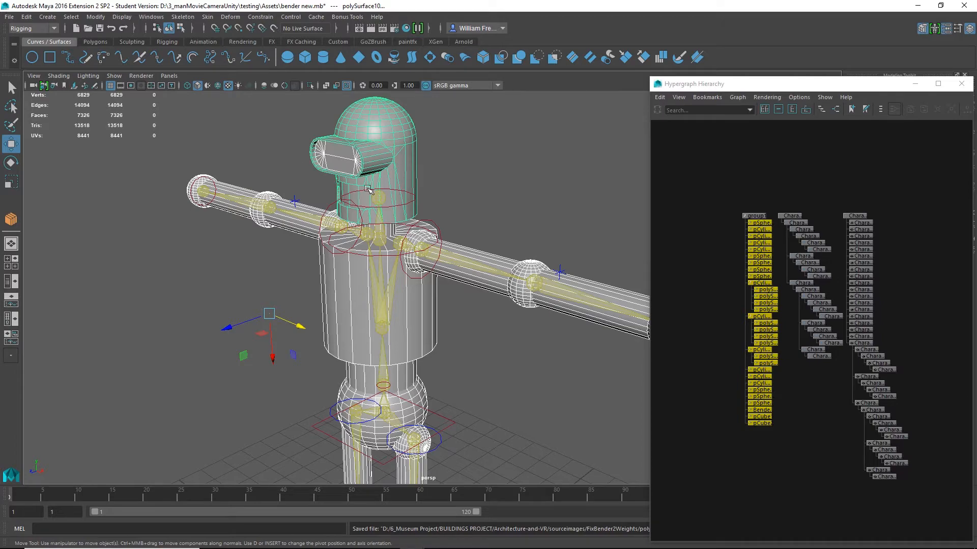
# - Delete the construction history of all objects in the scene
pyautogui.keyDown('alt'); pyautogui.moveTo(379, 364); pyautogui.dragTo(373, 213, button='middle'); pyautogui.keyUp('alt')
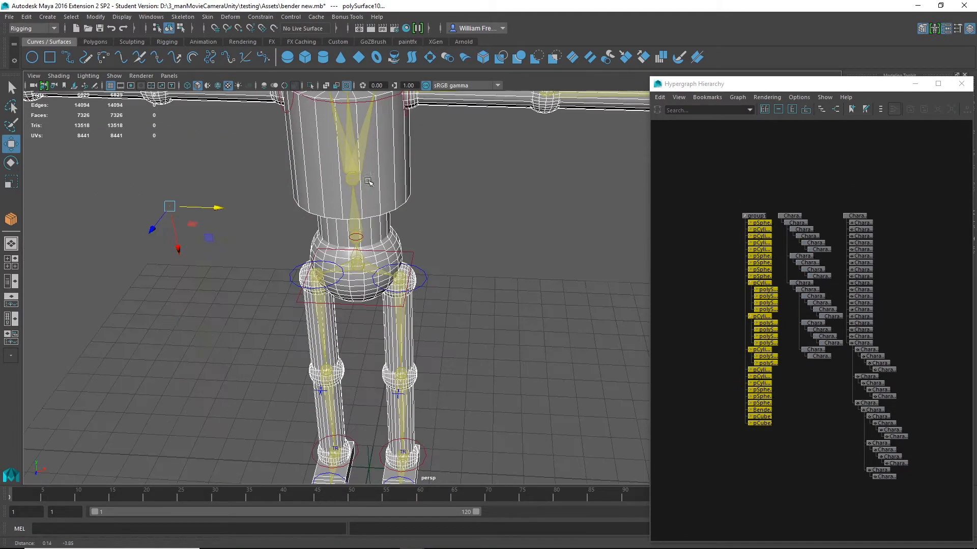
pyautogui.keyDown('alt'); pyautogui.moveTo(465, 316); pyautogui.dragTo(427, 339); pyautogui.keyUp('alt')
pyautogui.keyDown('alt'); pyautogui.moveTo(493, 300); pyautogui.dragTo(507, 225); pyautogui.keyUp('alt')
pyautogui.keyDown('alt'); pyautogui.moveTo(498, 233); pyautogui.dragTo(468, 332, button='middle'); pyautogui.keyUp('alt')
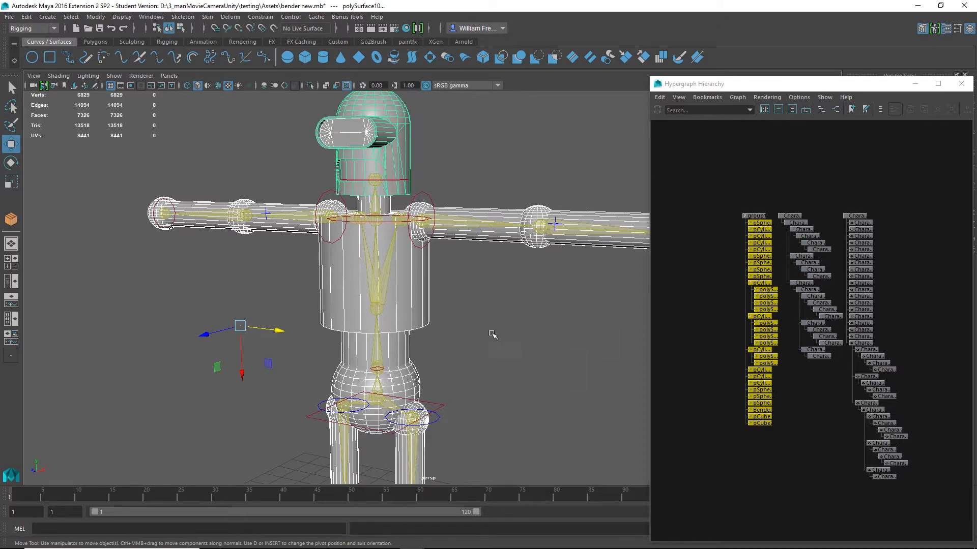
pyautogui.keyDown('alt'); pyautogui.moveTo(536, 299); pyautogui.dragTo(442, 315); pyautogui.keyUp('alt')
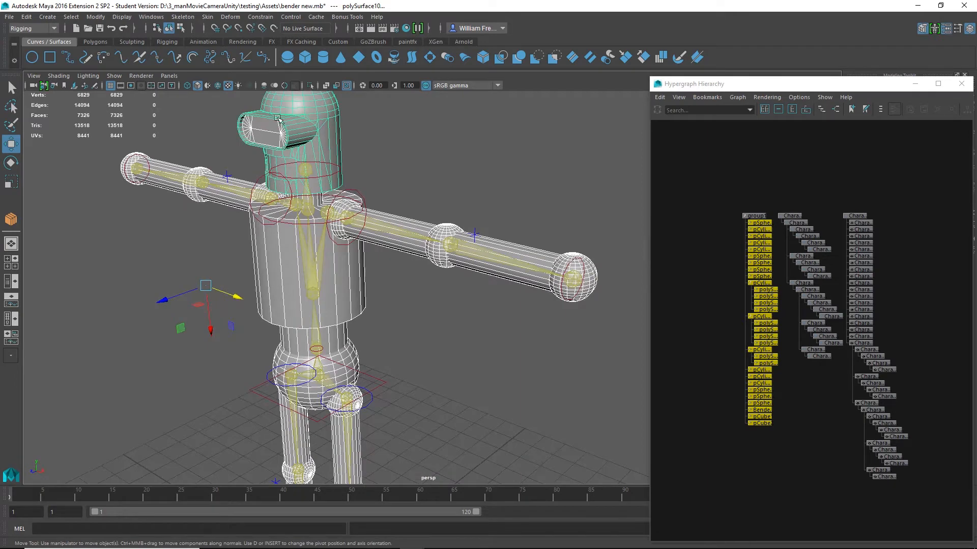
pyautogui.click(26, 17)
pyautogui.moveTo(69, 152)
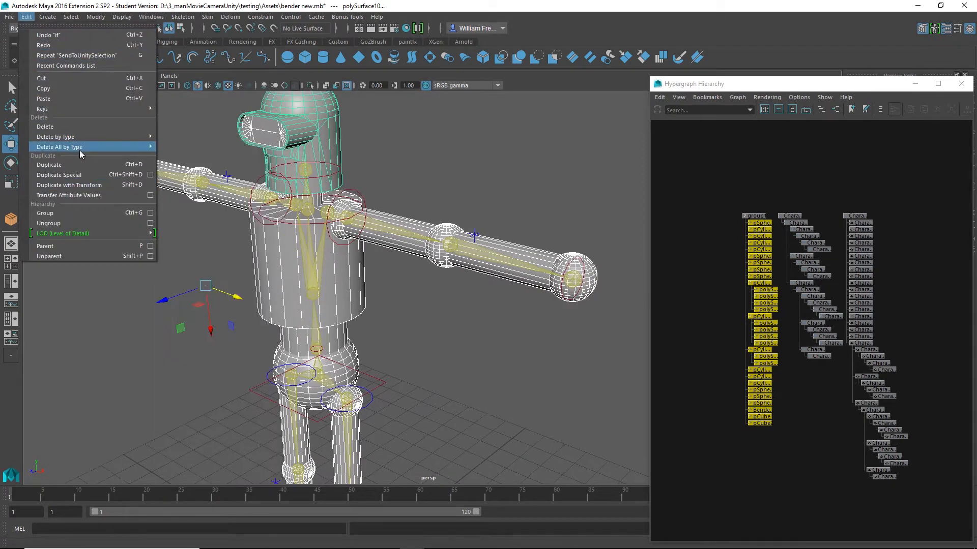
pyautogui.click(183, 154)
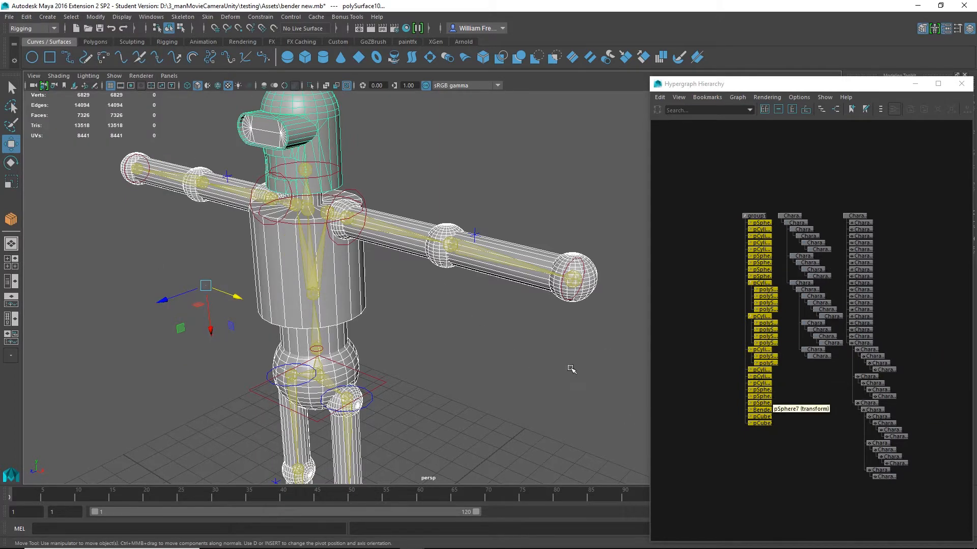
# - Move the chest control to check whether the mesh still follows the skeleton, undo the move, and clear the selection
pyautogui.click(439, 261)
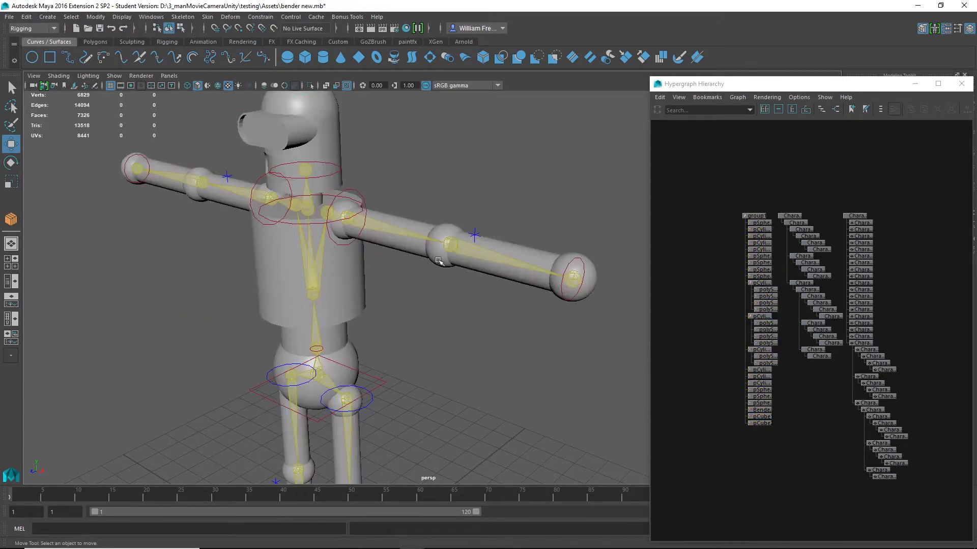
pyautogui.click(320, 224)
pyautogui.moveTo(305, 160); pyautogui.dragTo(522, 278)
pyautogui.hotkey('ctrl', 'z')
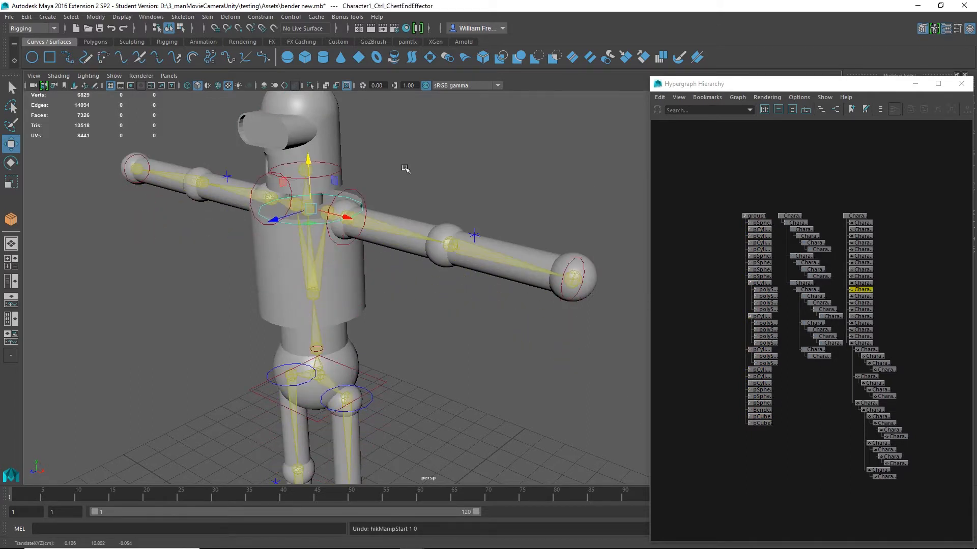
pyautogui.click(512, 222)
# - Select the head mesh and examine its eye visor and neck area up close from several angles
pyautogui.keyDown('alt'); pyautogui.moveTo(406, 348); pyautogui.dragTo(416, 341); pyautogui.keyUp('alt')
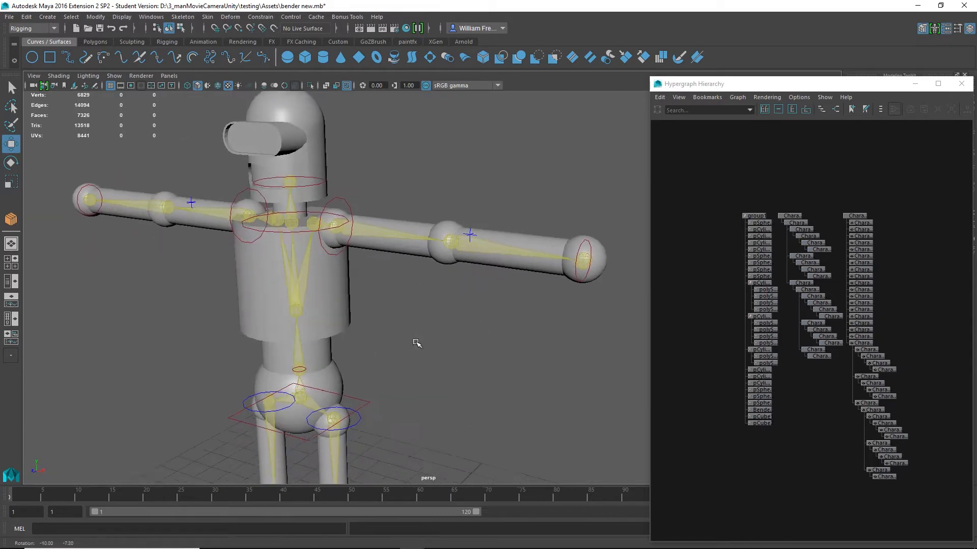
pyautogui.keyDown('alt'); pyautogui.moveTo(441, 320); pyautogui.dragTo(551, 399, button='middle'); pyautogui.keyUp('alt')
pyautogui.click(435, 228)
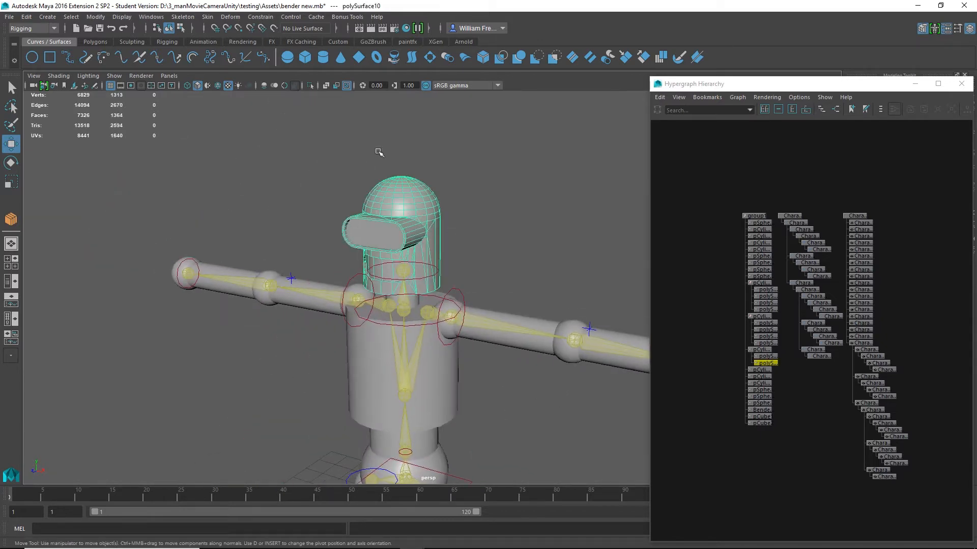
pyautogui.keyDown('alt'); pyautogui.moveTo(378, 151); pyautogui.dragTo(636, 244, button='right'); pyautogui.keyUp('alt')
pyautogui.keyDown('alt'); pyautogui.moveTo(635, 245); pyautogui.dragTo(547, 334, button='middle'); pyautogui.keyUp('alt')
pyautogui.keyDown('alt'); pyautogui.moveTo(540, 299); pyautogui.dragTo(445, 271); pyautogui.keyUp('alt')
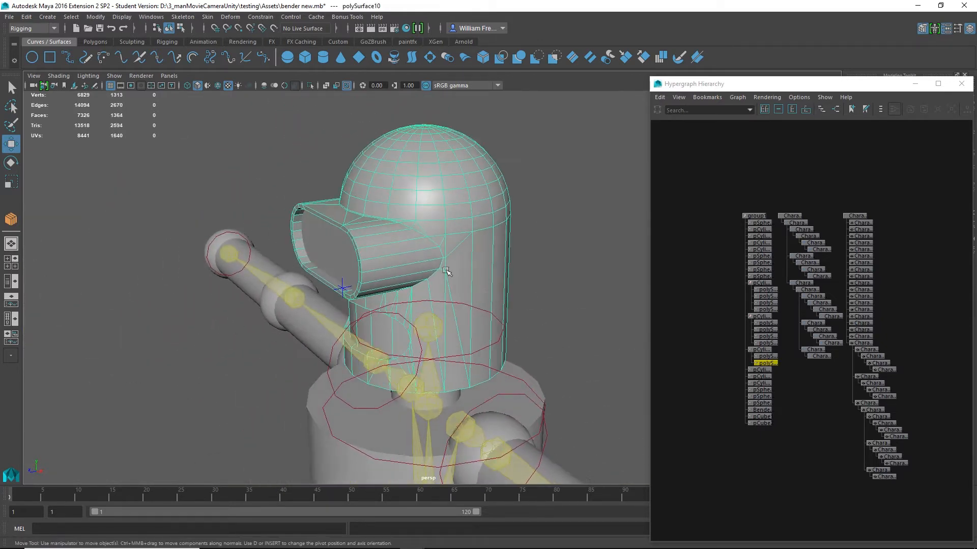
pyautogui.keyDown('alt'); pyautogui.moveTo(379, 241); pyautogui.dragTo(328, 198); pyautogui.keyUp('alt')
pyautogui.keyDown('alt'); pyautogui.moveTo(328, 198); pyautogui.dragTo(519, 266, button='right'); pyautogui.keyUp('alt')
pyautogui.keyDown('alt'); pyautogui.moveTo(427, 305); pyautogui.dragTo(362, 264); pyautogui.keyUp('alt')
pyautogui.keyDown('alt'); pyautogui.moveTo(423, 236); pyautogui.dragTo(457, 237); pyautogui.keyUp('alt')
# - Delete all construction history in the scene once more and deselect the head mesh
pyautogui.click(25, 19)
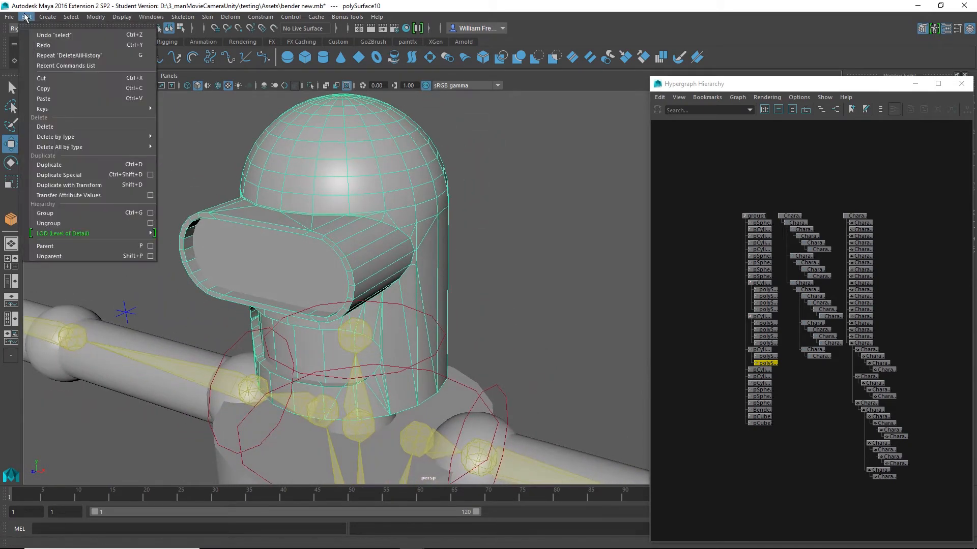
pyautogui.moveTo(91, 147)
pyautogui.click(167, 156)
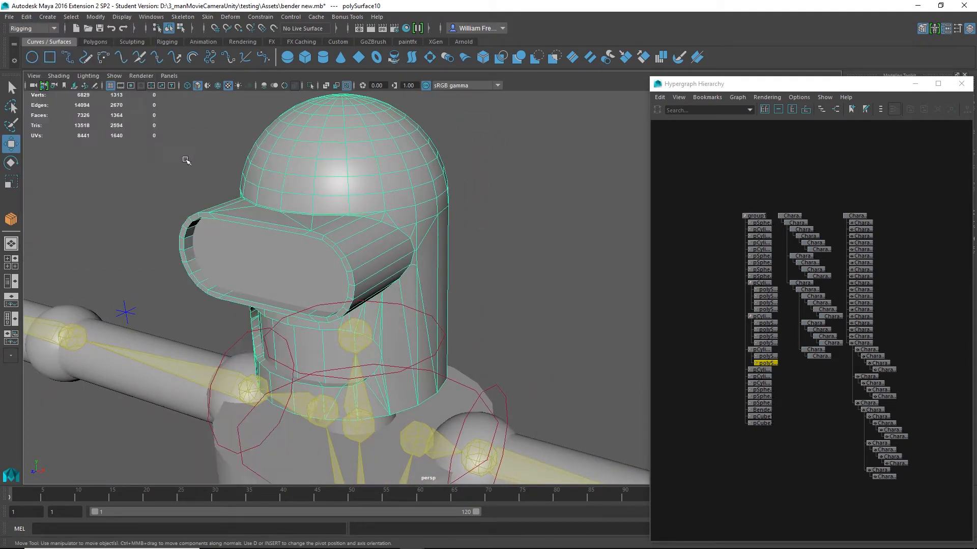
pyautogui.click(497, 305)
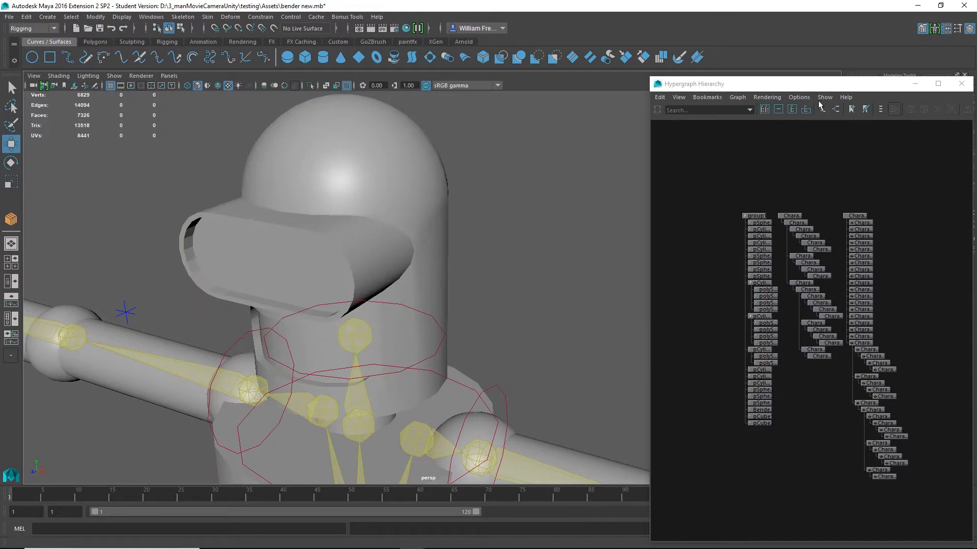
# - Select the head mesh, switch to the Modeling menu set, and open the UV Editor
pyautogui.moveTo(827, 87); pyautogui.dragTo(807, 84)
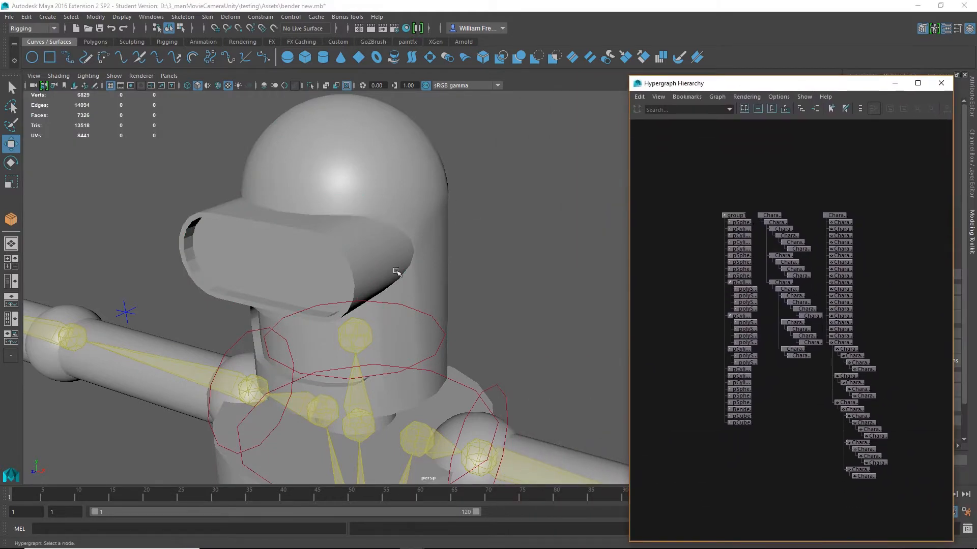
pyautogui.keyDown('alt'); pyautogui.moveTo(496, 330); pyautogui.dragTo(586, 305); pyautogui.keyUp('alt')
pyautogui.keyDown('alt'); pyautogui.moveTo(586, 305); pyautogui.dragTo(525, 310, button='right'); pyautogui.keyUp('alt')
pyautogui.keyDown('alt'); pyautogui.moveTo(526, 311); pyautogui.dragTo(403, 248); pyautogui.keyUp('alt')
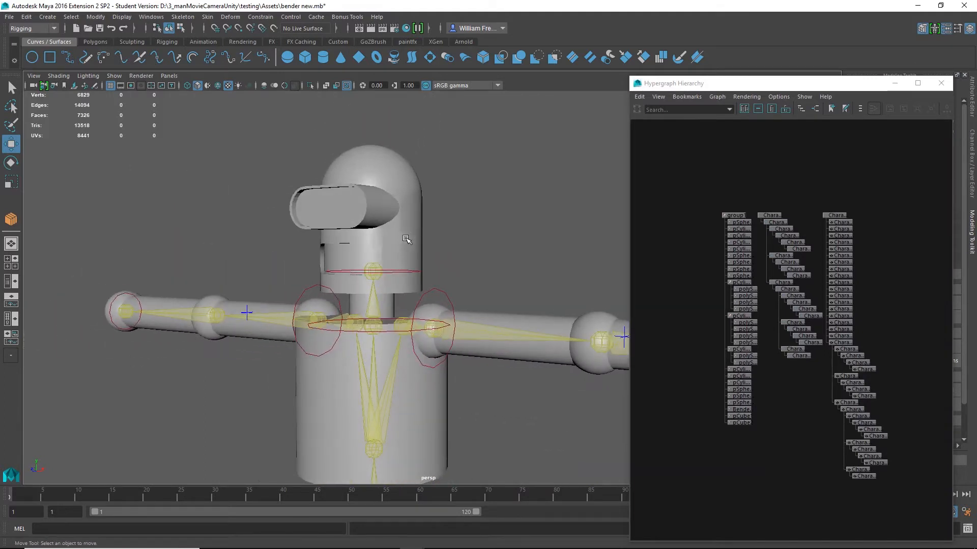
pyautogui.click(407, 239)
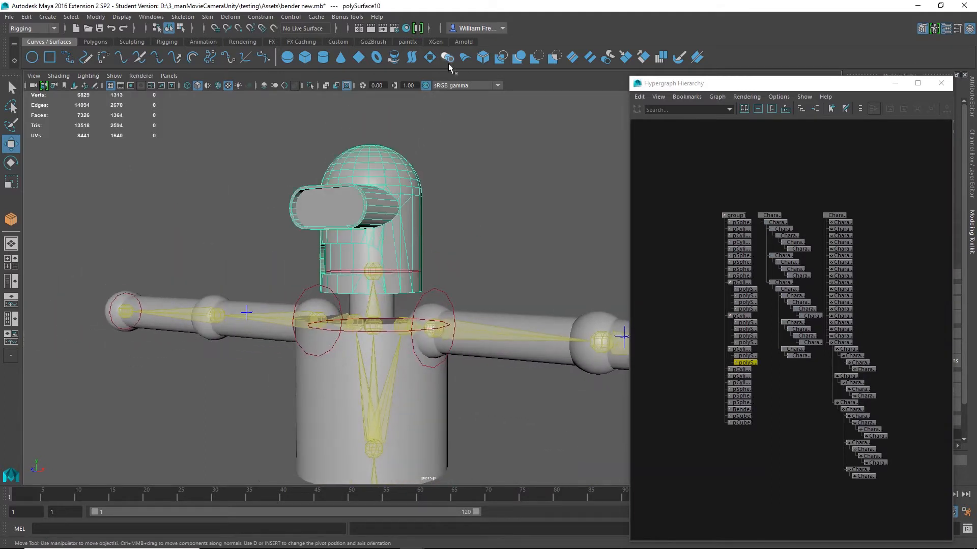
pyautogui.click(38, 26)
pyautogui.click(35, 41)
pyautogui.click(390, 17)
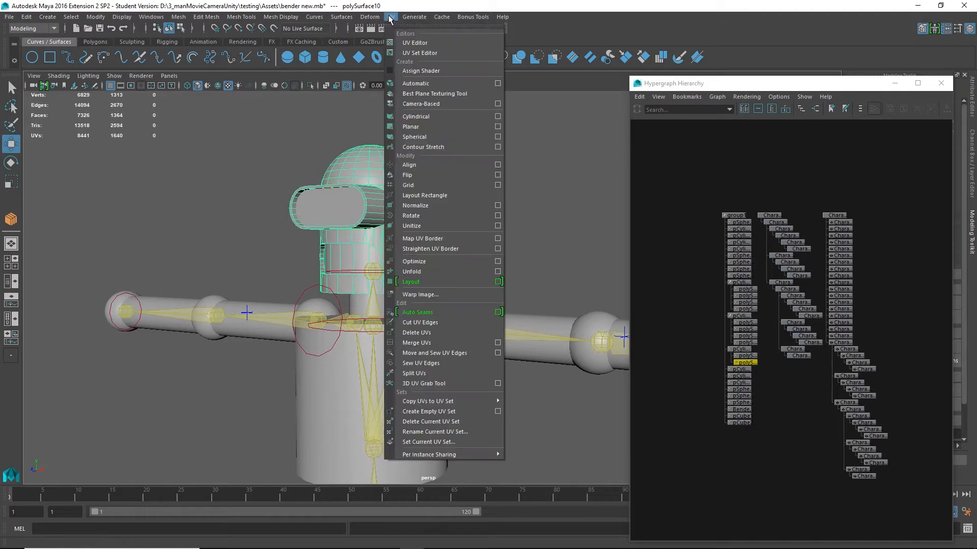
pyautogui.click(416, 45)
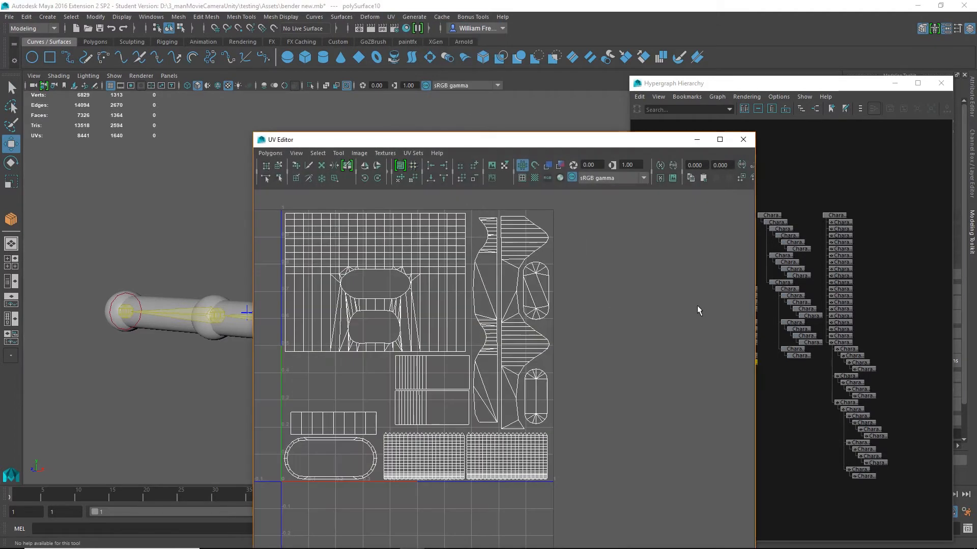
# - Place the UV Editor beside the robot's head and examine the head's UV shells up close
pyautogui.keyDown('alt'); pyautogui.moveTo(697, 306); pyautogui.dragTo(578, 317, button='right'); pyautogui.keyUp('alt')
pyautogui.keyDown('alt'); pyautogui.moveTo(595, 306); pyautogui.dragTo(695, 262, button='middle'); pyautogui.keyUp('alt')
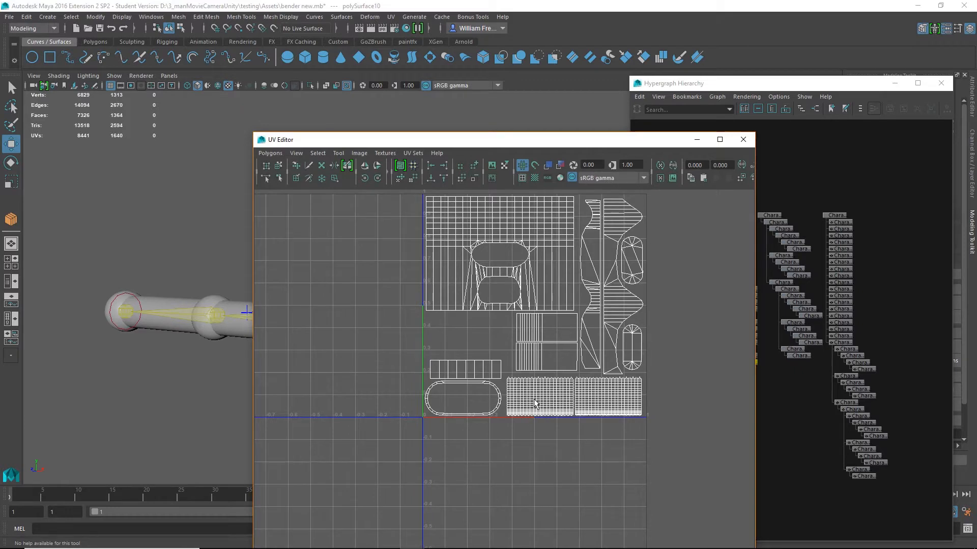
pyautogui.moveTo(591, 139); pyautogui.dragTo(749, 83)
pyautogui.scroll(2, 757, 346)
pyautogui.scroll(4, 757, 346)
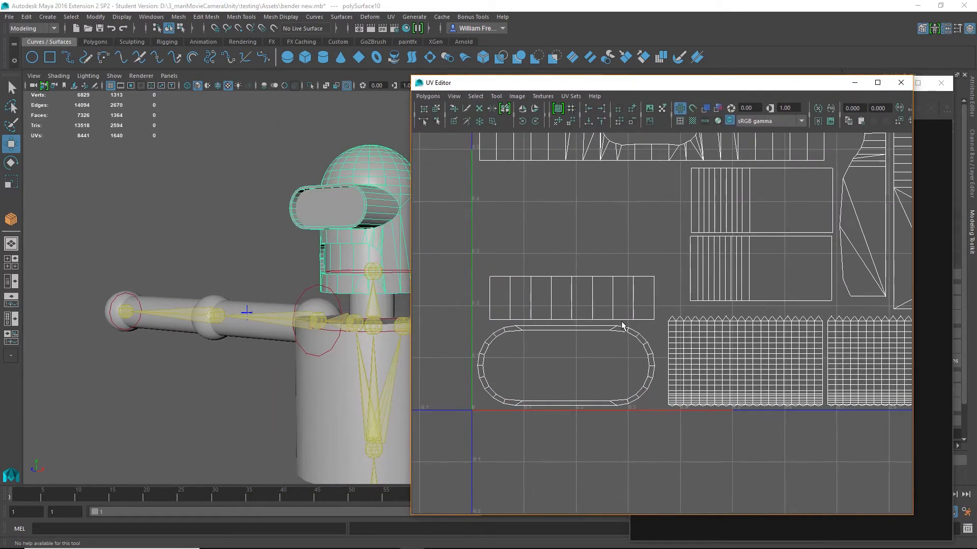
# - Switch the viewport to wireframe display and examine the eye spheres and visor geometry inside the robot's head up close
pyautogui.keyDown('alt'); pyautogui.moveTo(299, 234); pyautogui.dragTo(323, 232); pyautogui.keyUp('alt')
pyautogui.keyDown('alt'); pyautogui.moveTo(324, 232); pyautogui.dragTo(253, 290, button='middle'); pyautogui.keyUp('alt')
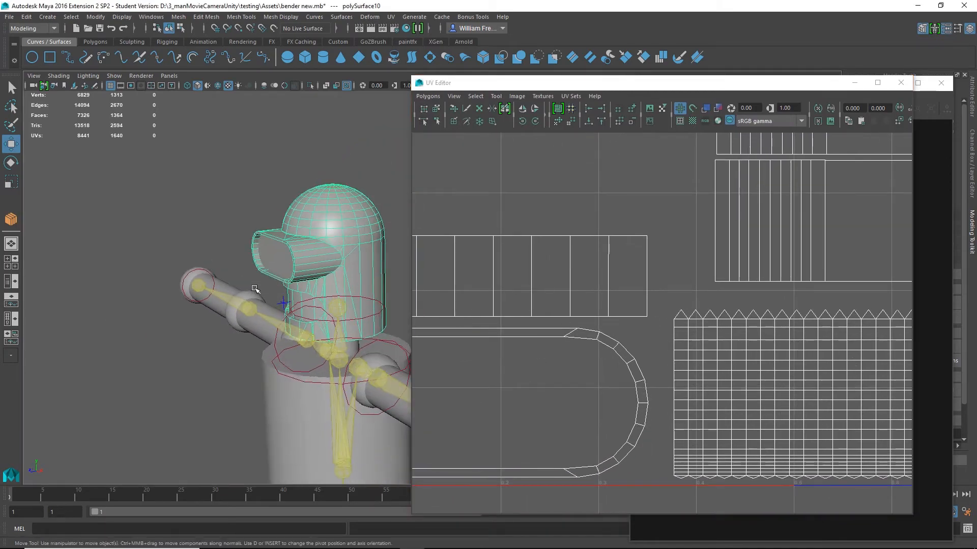
pyautogui.keyDown('alt'); pyautogui.moveTo(253, 289); pyautogui.dragTo(410, 302, button='right'); pyautogui.keyUp('alt')
pyautogui.press('4')
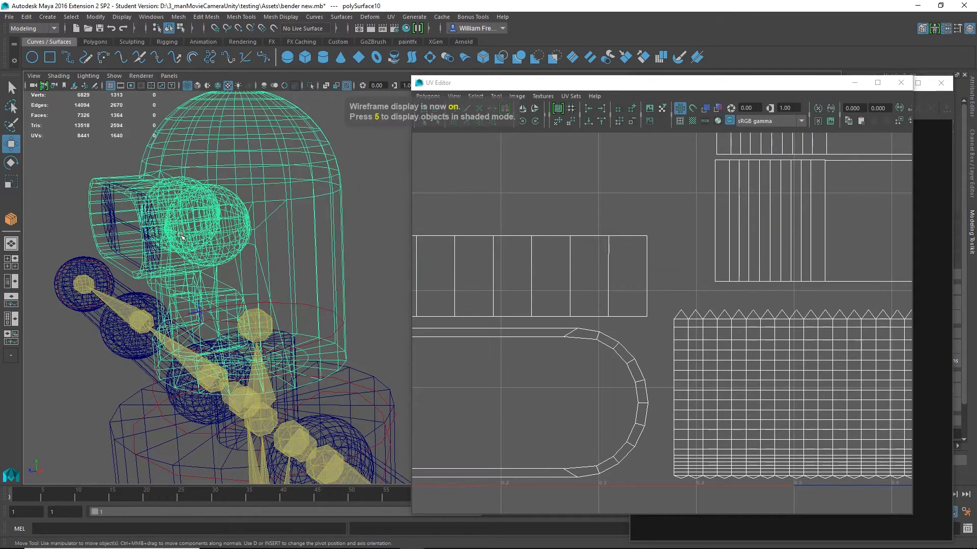
pyautogui.keyDown('alt'); pyautogui.moveTo(247, 270); pyautogui.dragTo(223, 288); pyautogui.keyUp('alt')
pyautogui.keyDown('alt'); pyautogui.moveTo(222, 288); pyautogui.dragTo(323, 220, button='middle'); pyautogui.keyUp('alt')
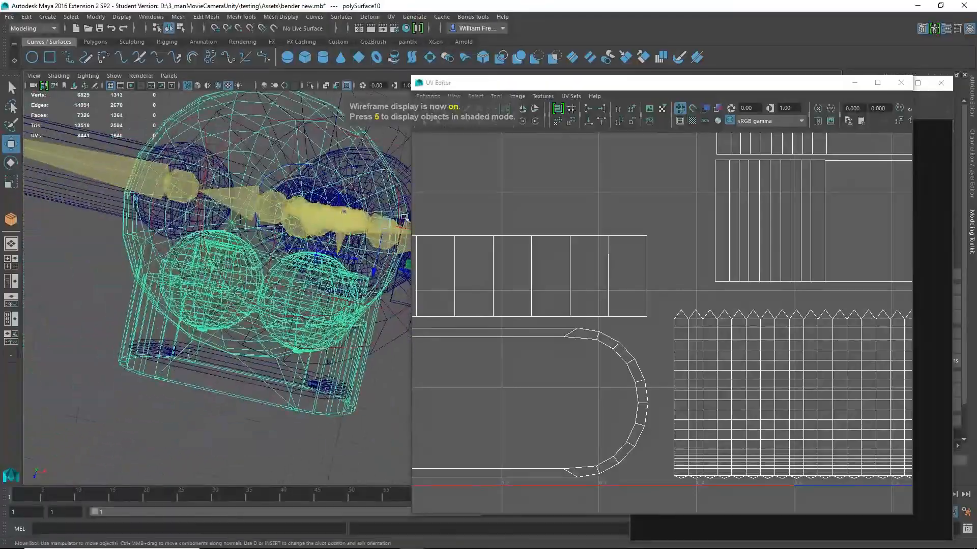
pyautogui.keyDown('alt'); pyautogui.moveTo(347, 217); pyautogui.dragTo(418, 283, button='right'); pyautogui.keyUp('alt')
pyautogui.keyDown('alt'); pyautogui.moveTo(305, 285); pyautogui.dragTo(217, 200, button='middle'); pyautogui.keyUp('alt')
pyautogui.keyDown('alt'); pyautogui.moveTo(218, 200); pyautogui.dragTo(187, 278, button='right'); pyautogui.keyUp('alt')
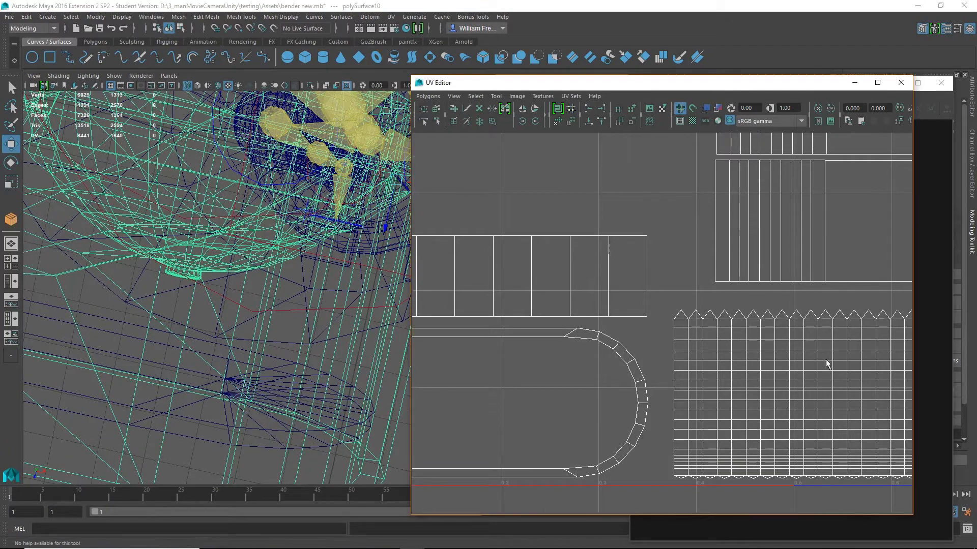
# - Switch the UVs to edge selection and pick edges on the rightmost eye sphere's UV shell to examine its layout
pyautogui.scroll(-5, 702, 331)
pyautogui.moveTo(686, 313); pyautogui.dragTo(685, 288, button='right')
pyautogui.click(683, 312)
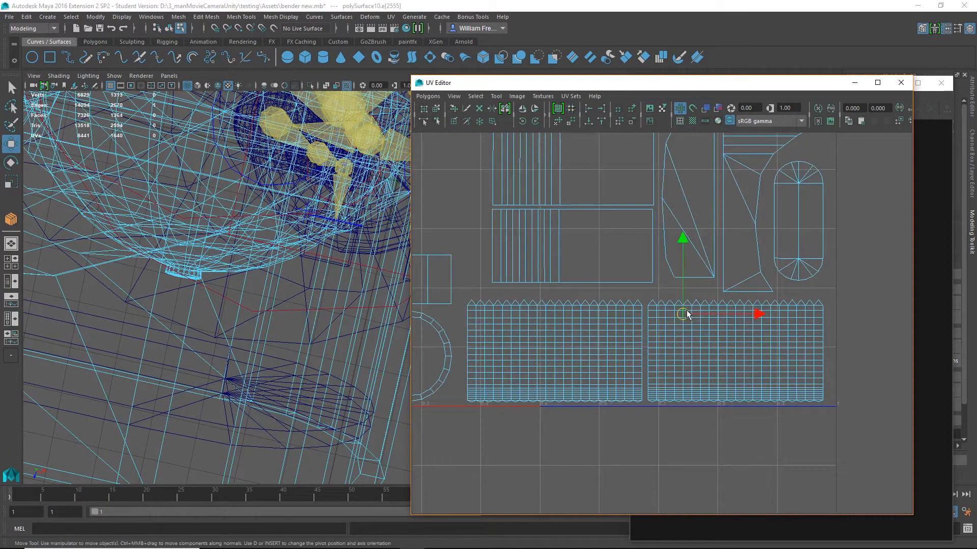
pyautogui.doubleClick(694, 310)
pyautogui.click(691, 308)
pyautogui.click(693, 311)
pyautogui.doubleClick(708, 317)
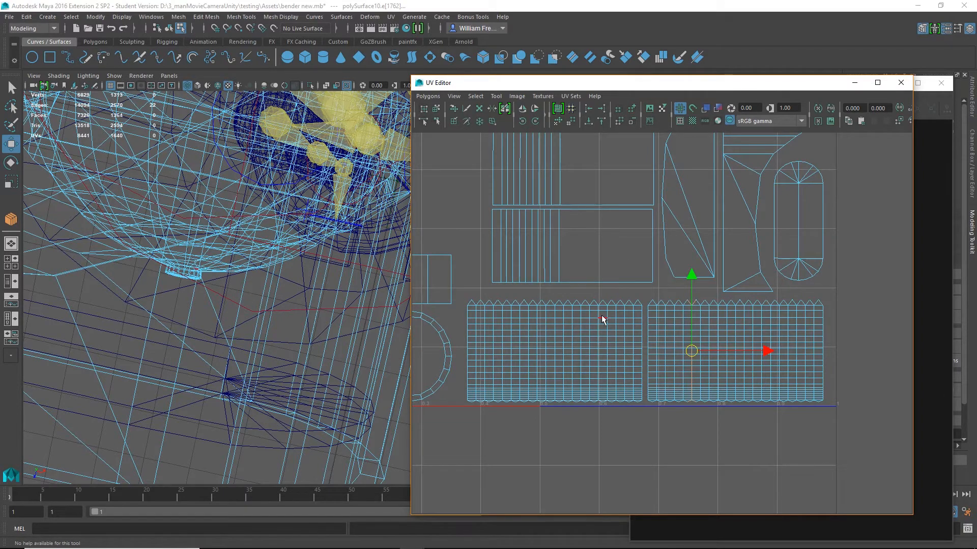
# - Close the UV Editor, return the viewport to textured shaded display, and bring the robot's upper body into view
pyautogui.click(900, 82)
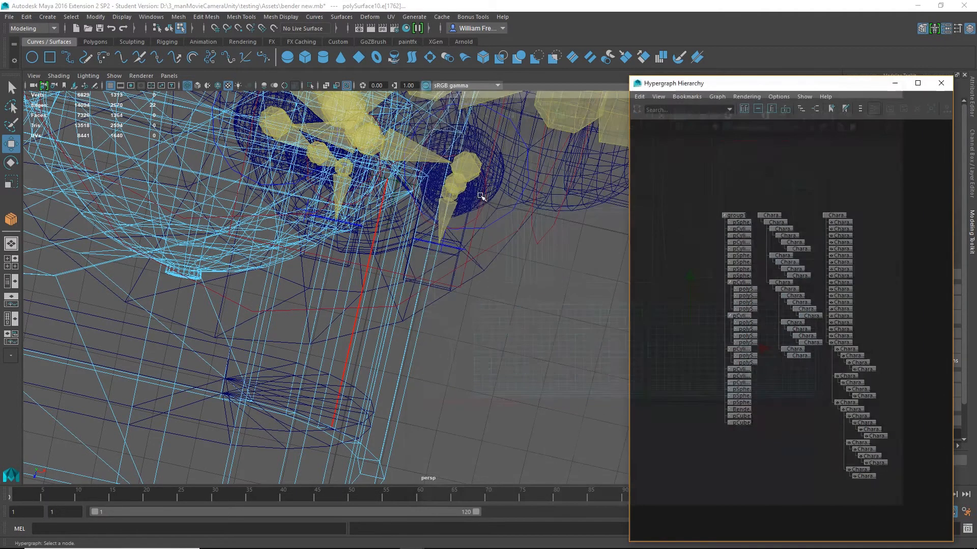
pyautogui.keyDown('alt'); pyautogui.moveTo(513, 351); pyautogui.dragTo(414, 306); pyautogui.keyUp('alt')
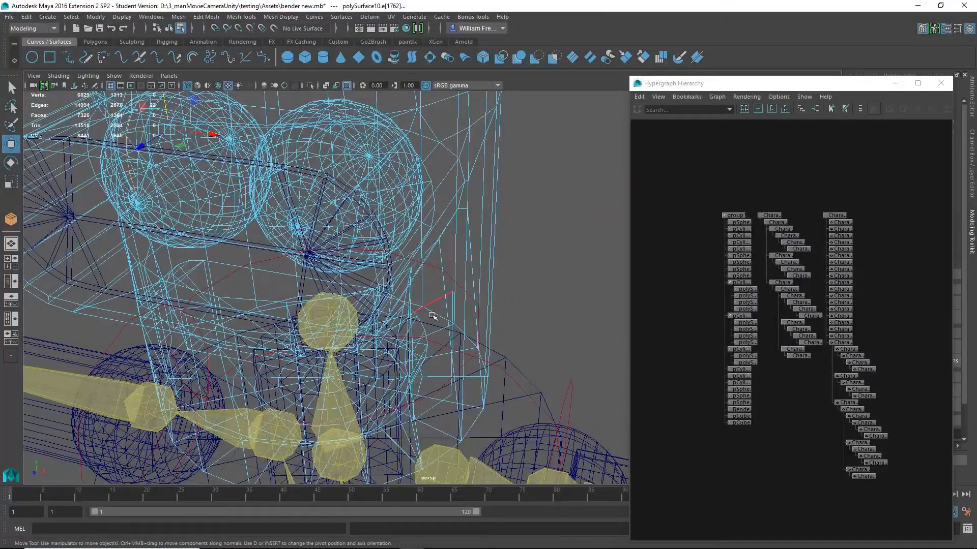
pyautogui.press('5')
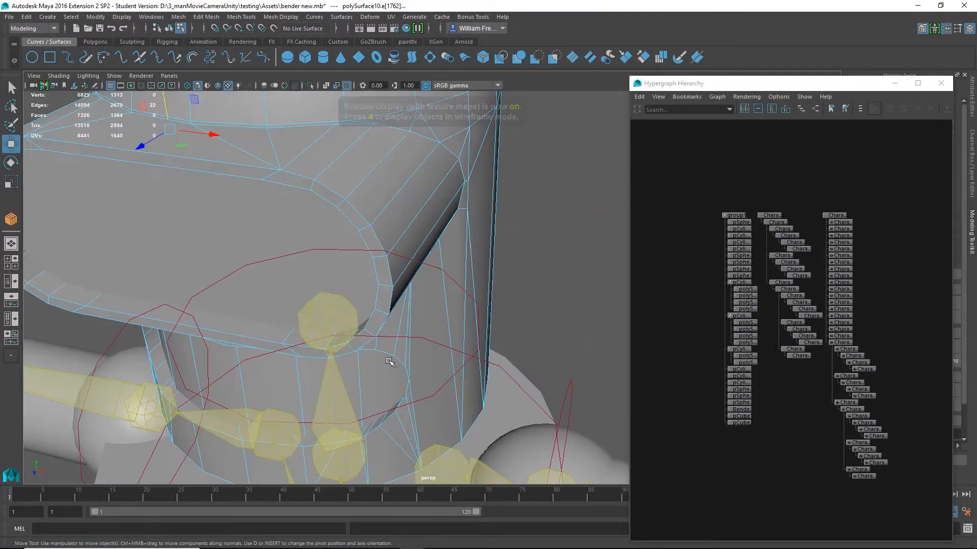
pyautogui.scroll(-3, 552, 344)
pyautogui.scroll(4, 461, 255)
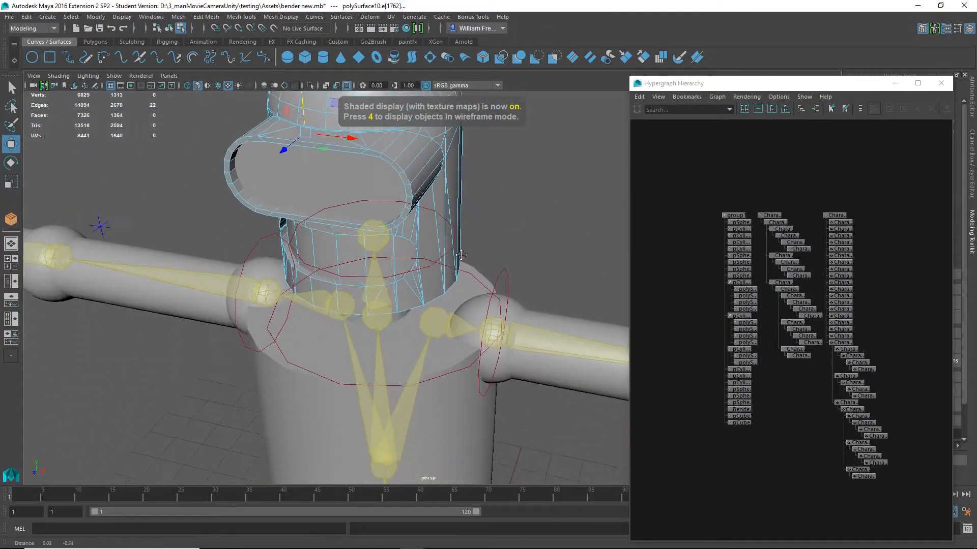
pyautogui.scroll(-6, 461, 255)
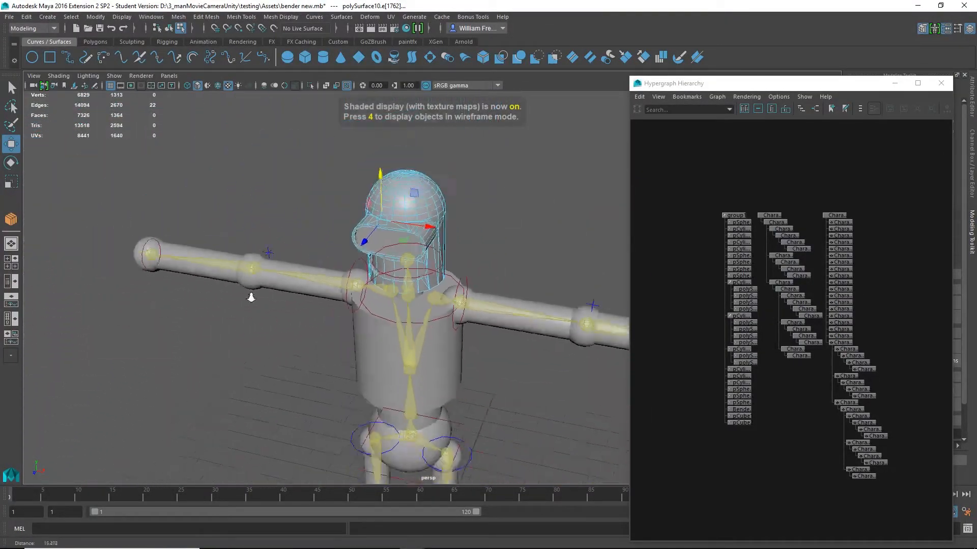
# - Select all mesh nodes under group1 in the Hypergraph and add the skeleton joints from Character1_Hips down to the selection
pyautogui.moveTo(750, 451); pyautogui.dragTo(702, 223)
pyautogui.press('f')
pyautogui.keyDown('alt'); pyautogui.moveTo(449, 282); pyautogui.dragTo(416, 248, button='middle'); pyautogui.keyUp('alt')
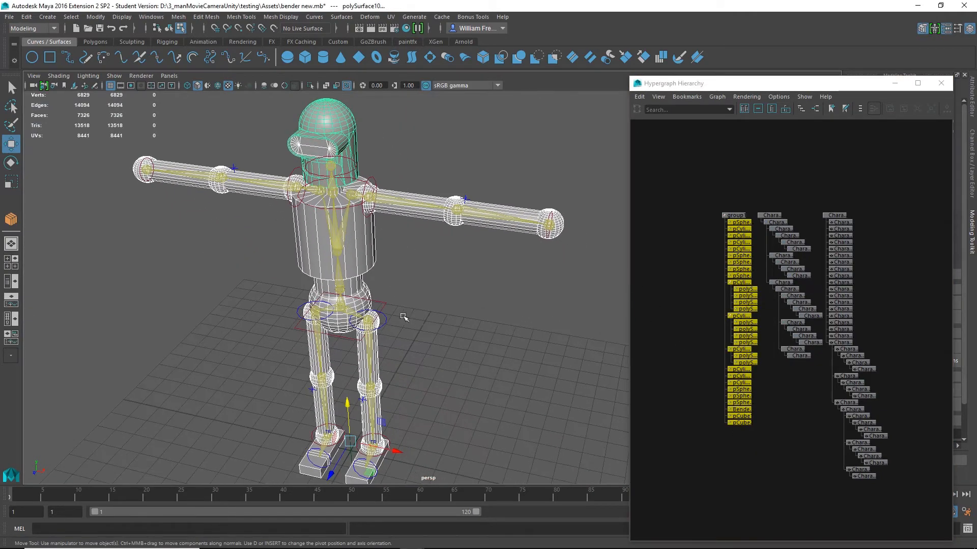
pyautogui.keyDown('alt'); pyautogui.moveTo(403, 290); pyautogui.dragTo(402, 313); pyautogui.keyUp('alt')
pyautogui.keyDown('alt'); pyautogui.moveTo(516, 363); pyautogui.dragTo(462, 335, button='middle'); pyautogui.keyUp('alt')
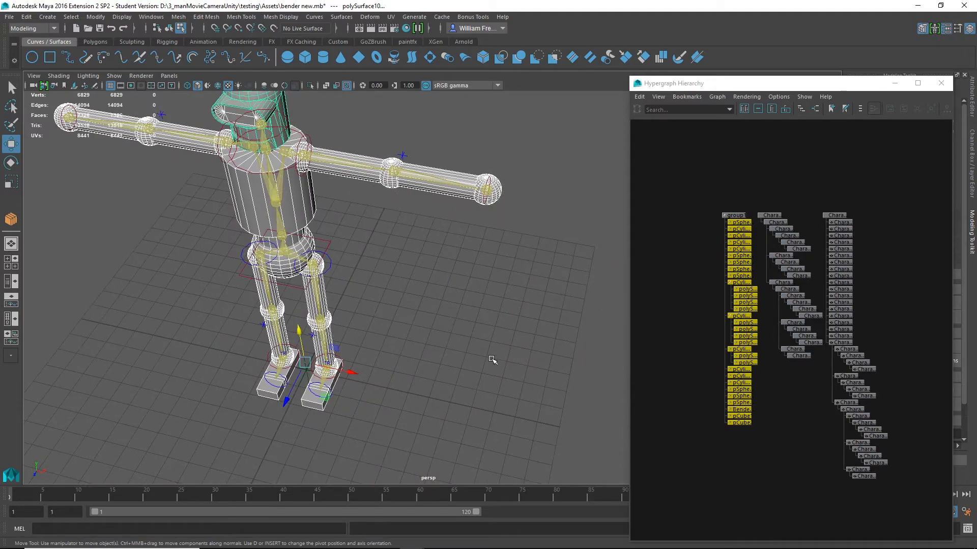
pyautogui.moveTo(491, 359)
pyautogui.keyDown('alt'); pyautogui.mouseDown()
pyautogui.moveTo(456, 244)
pyautogui.moveTo(460, 342)
pyautogui.moveTo(445, 325)
pyautogui.mouseUp(); pyautogui.keyUp('alt')
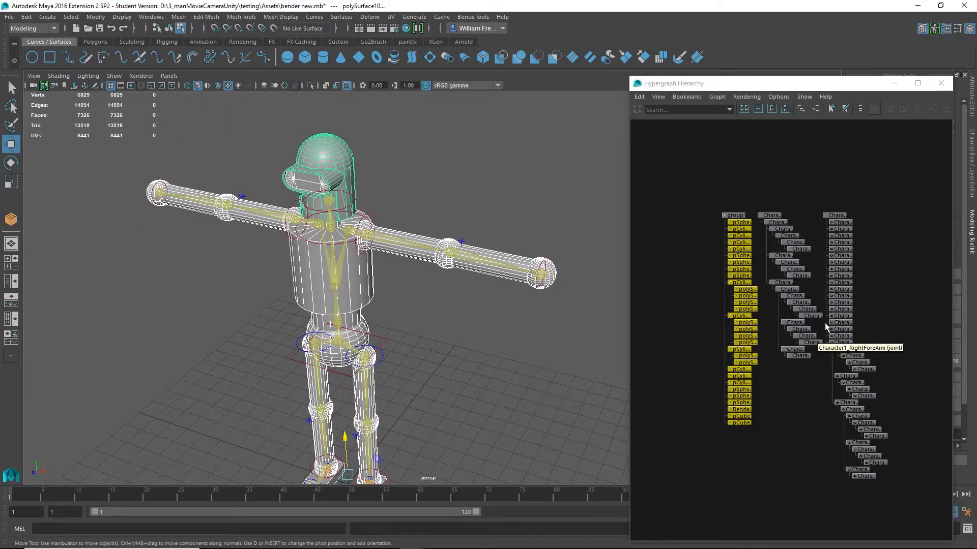
pyautogui.moveTo(797, 370); pyautogui.dragTo(772, 221)
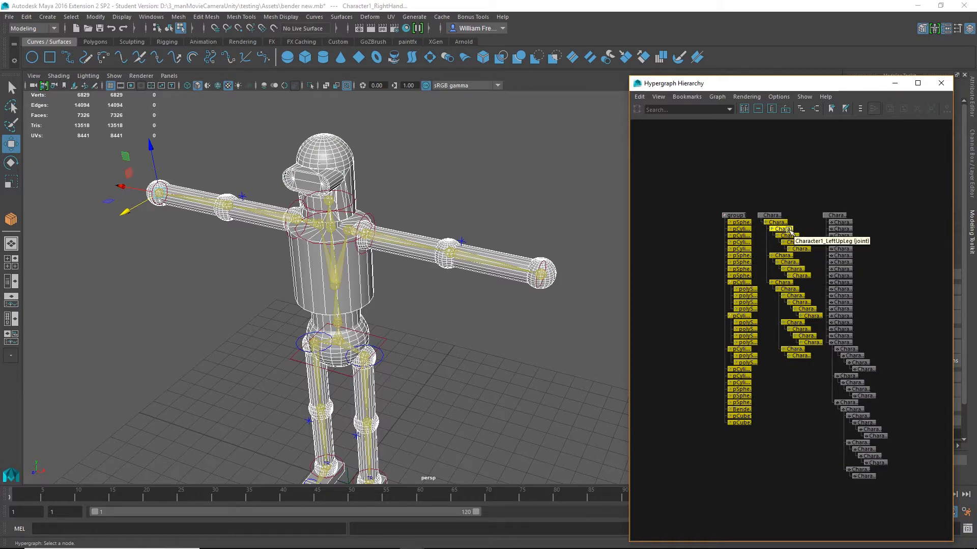
# - Examine the Hypergraph's skeleton joints and Character1_Ctrl_Reference effectors up close, and compare them with the whole robot in the viewport
pyautogui.keyDown('alt'); pyautogui.moveTo(674, 228); pyautogui.dragTo(908, 366, button='right'); pyautogui.keyUp('alt')
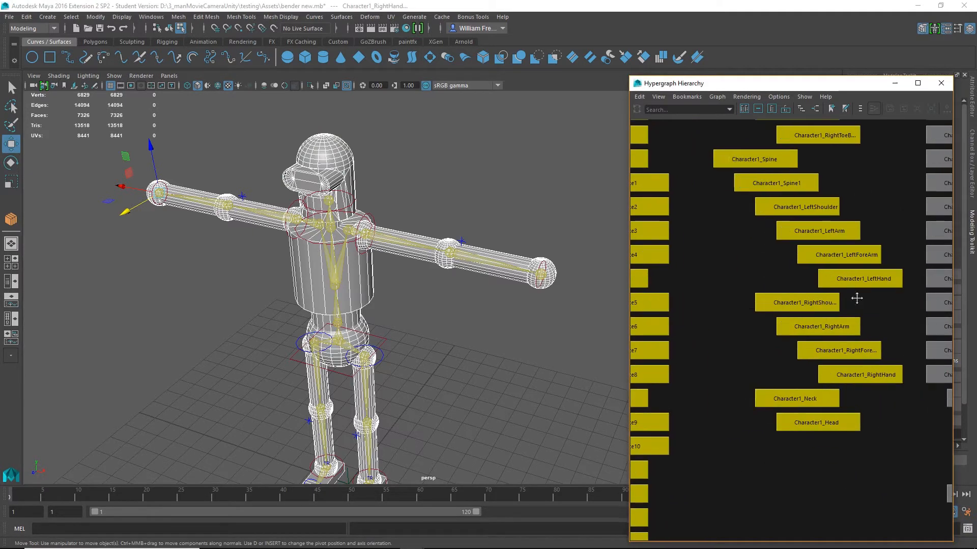
pyautogui.keyDown('alt'); pyautogui.moveTo(857, 299); pyautogui.dragTo(823, 498, button='middle'); pyautogui.keyUp('alt')
pyautogui.keyDown('alt'); pyautogui.moveTo(797, 281); pyautogui.dragTo(795, 406, button='middle'); pyautogui.keyUp('alt')
pyautogui.keyDown('alt'); pyautogui.moveTo(667, 283); pyautogui.dragTo(696, 308, button='right'); pyautogui.keyUp('alt')
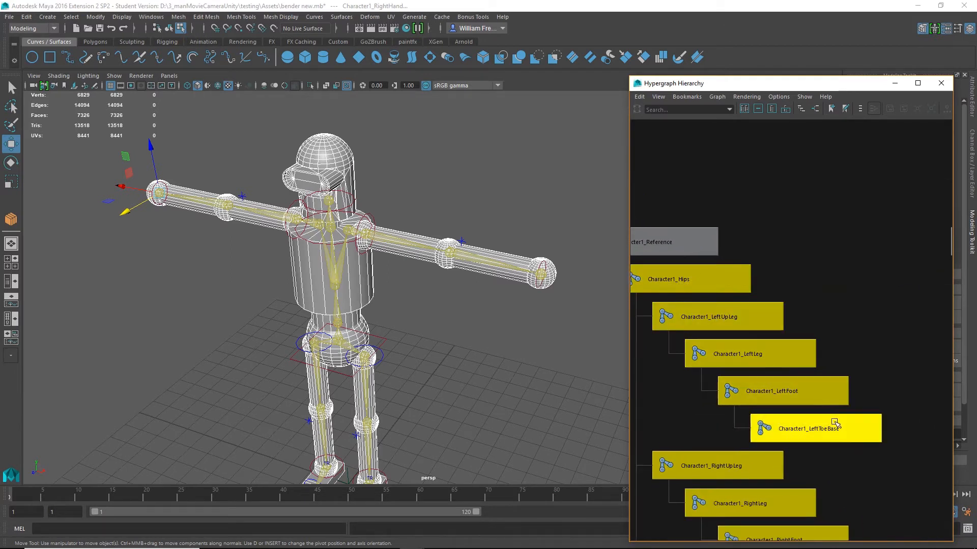
pyautogui.keyDown('alt'); pyautogui.moveTo(895, 405); pyautogui.dragTo(594, 439, button='middle'); pyautogui.keyUp('alt')
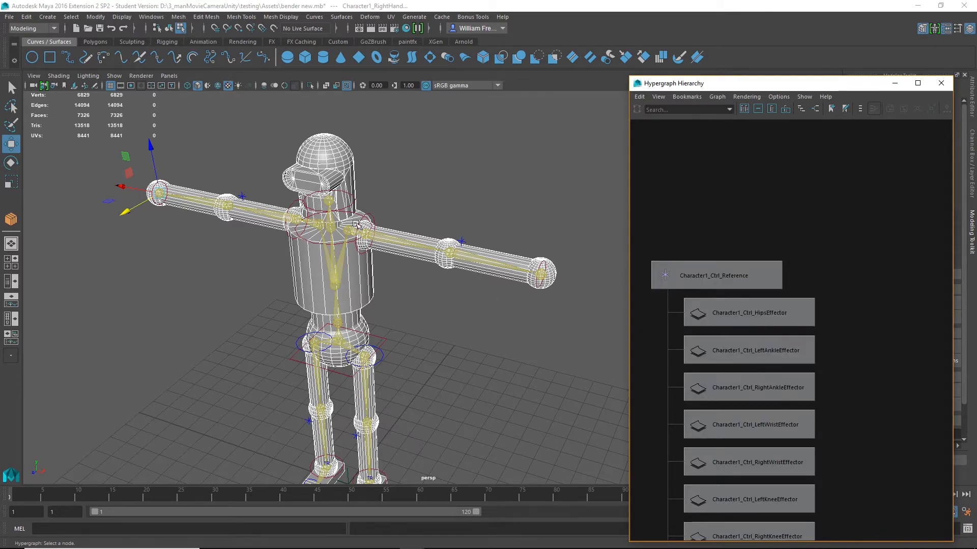
pyautogui.keyDown('alt'); pyautogui.moveTo(475, 395); pyautogui.dragTo(444, 331); pyautogui.keyUp('alt')
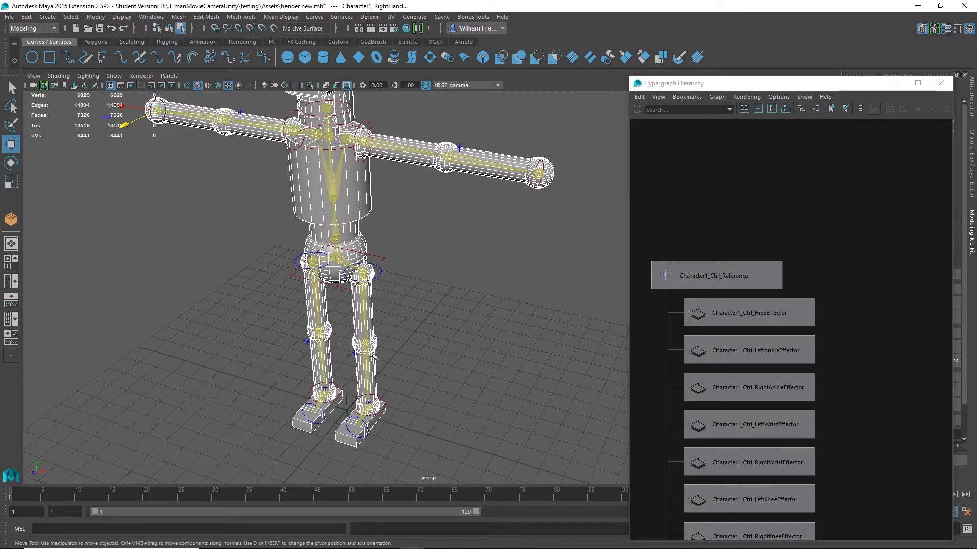
pyautogui.keyDown('alt'); pyautogui.moveTo(523, 384); pyautogui.dragTo(427, 352, button='right'); pyautogui.keyUp('alt')
pyautogui.keyDown('alt'); pyautogui.moveTo(865, 401); pyautogui.dragTo(715, 399, button='right'); pyautogui.keyUp('alt')
pyautogui.keyDown('alt'); pyautogui.moveTo(714, 399); pyautogui.dragTo(820, 310, button='middle'); pyautogui.keyUp('alt')
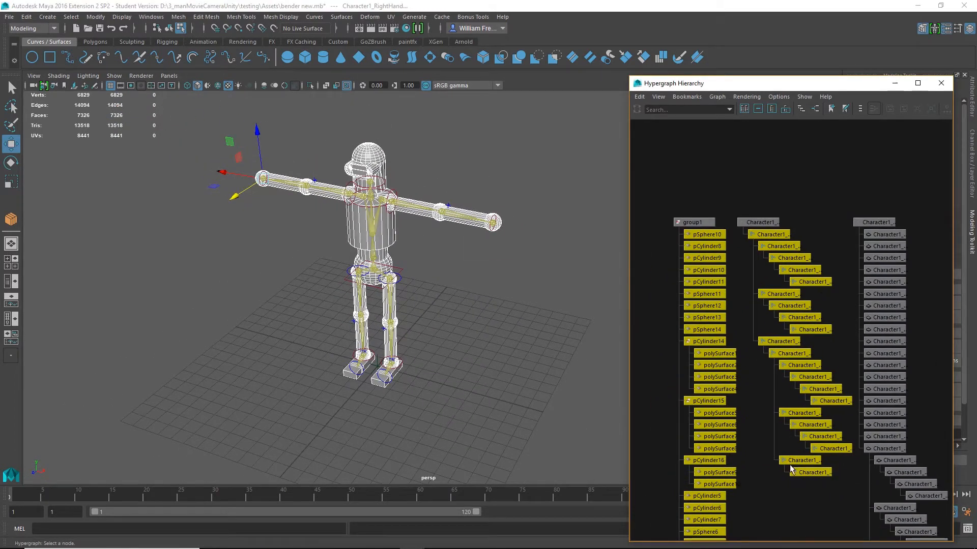
pyautogui.keyDown('alt'); pyautogui.moveTo(510, 369); pyautogui.dragTo(471, 364, button='right'); pyautogui.keyUp('alt')
pyautogui.keyDown('alt'); pyautogui.moveTo(471, 364); pyautogui.dragTo(490, 338); pyautogui.keyUp('alt')
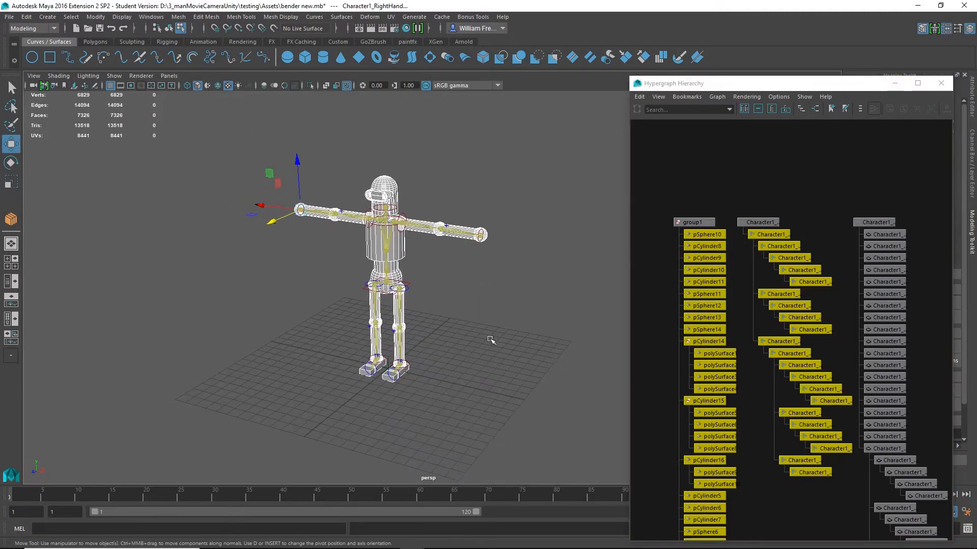
pyautogui.keyDown('alt'); pyautogui.moveTo(495, 317); pyautogui.dragTo(442, 327, button='middle'); pyautogui.keyUp('alt')
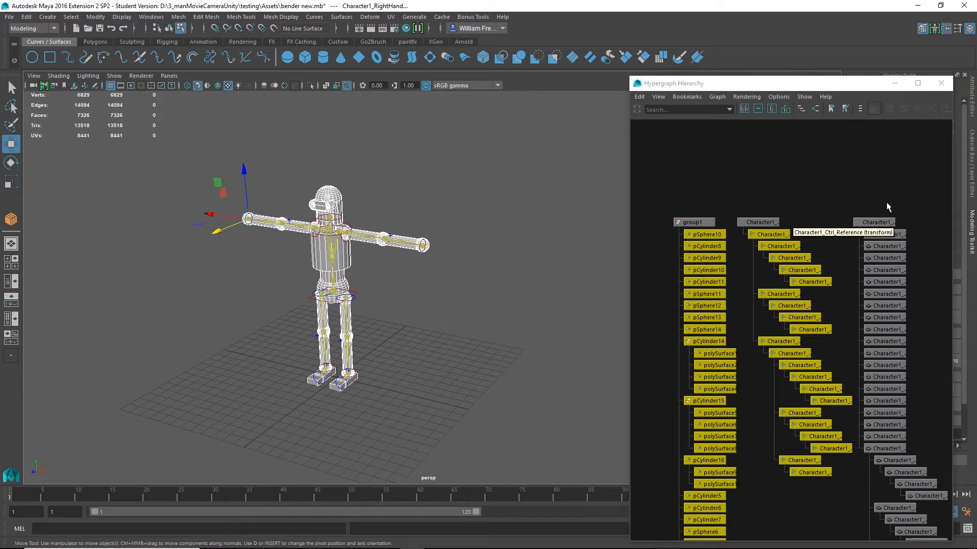
# - Clear the selection and try to pick the robot's hips control in the viewport
pyautogui.click(362, 288)
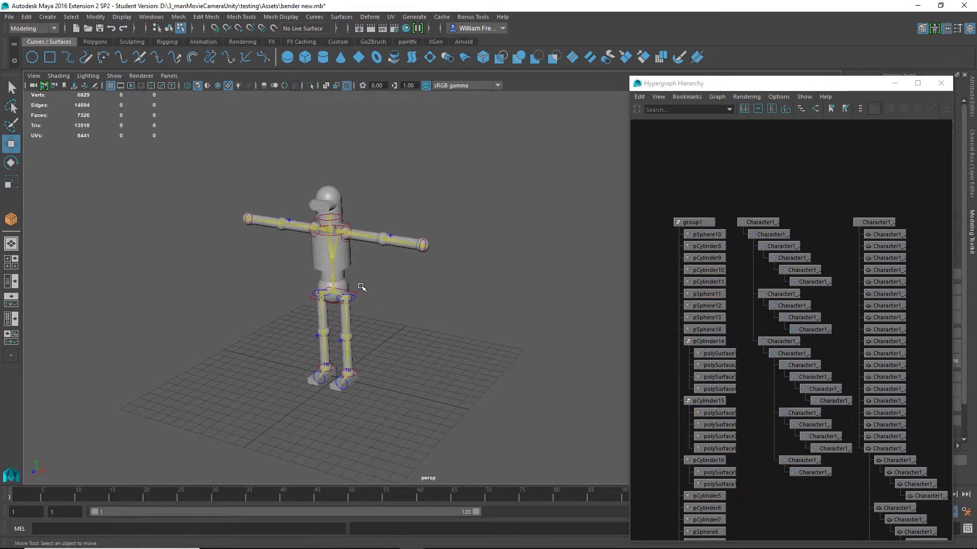
pyautogui.click(350, 295)
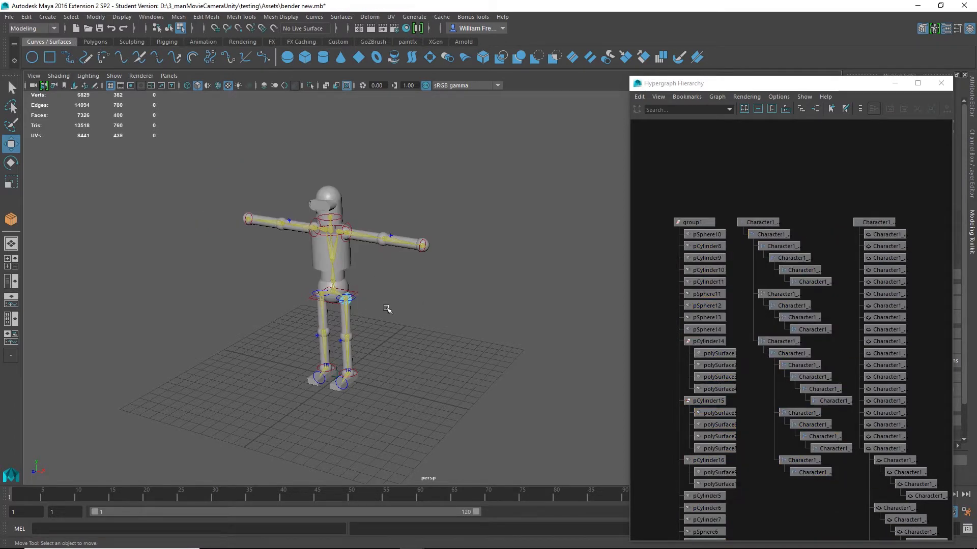
pyautogui.click(360, 294)
pyautogui.click(402, 294)
pyautogui.scroll(4, 341, 307)
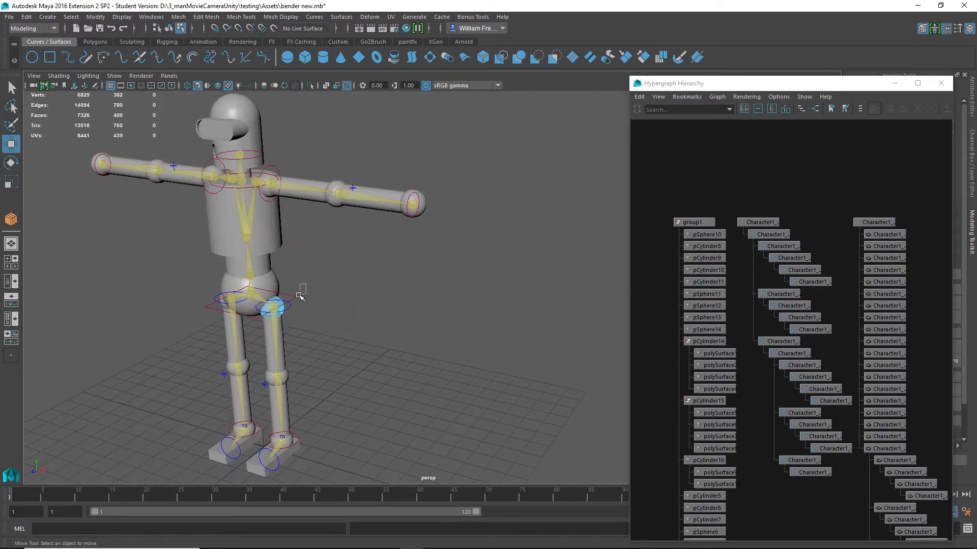
# - Select all skeleton joints from Character1_Hips down in the Hypergraph, and add every mesh node under group1 to the selection
pyautogui.keyDown('alt'); pyautogui.moveTo(895, 445); pyautogui.dragTo(865, 263, button='middle'); pyautogui.keyUp('alt')
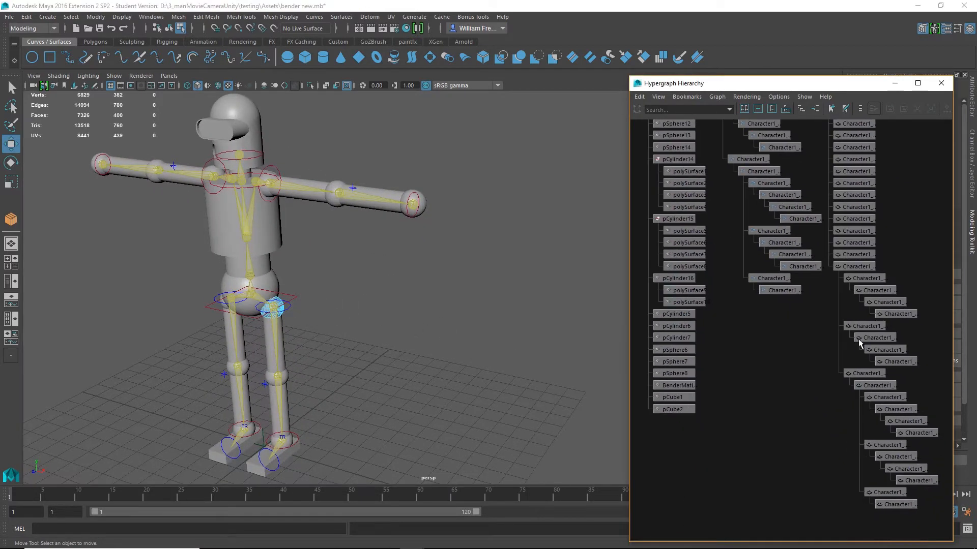
pyautogui.keyDown('alt'); pyautogui.moveTo(790, 248); pyautogui.dragTo(811, 396, button='middle'); pyautogui.keyUp('alt')
pyautogui.moveTo(805, 455); pyautogui.dragTo(755, 192)
pyautogui.scroll(-5, 722, 422)
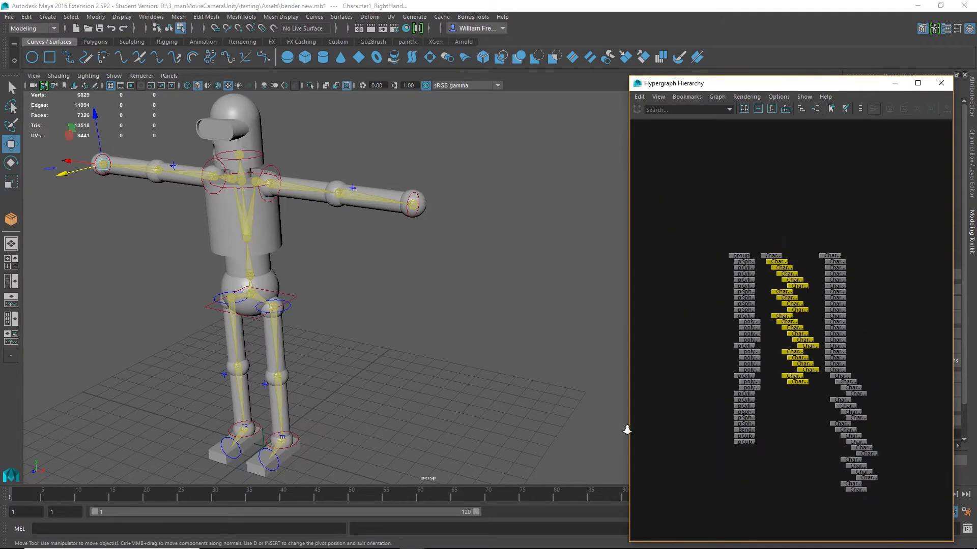
pyautogui.keyDown('alt'); pyautogui.moveTo(734, 447); pyautogui.dragTo(731, 493, button='right'); pyautogui.keyUp('alt')
pyautogui.moveTo(730, 492); pyautogui.dragTo(713, 249)
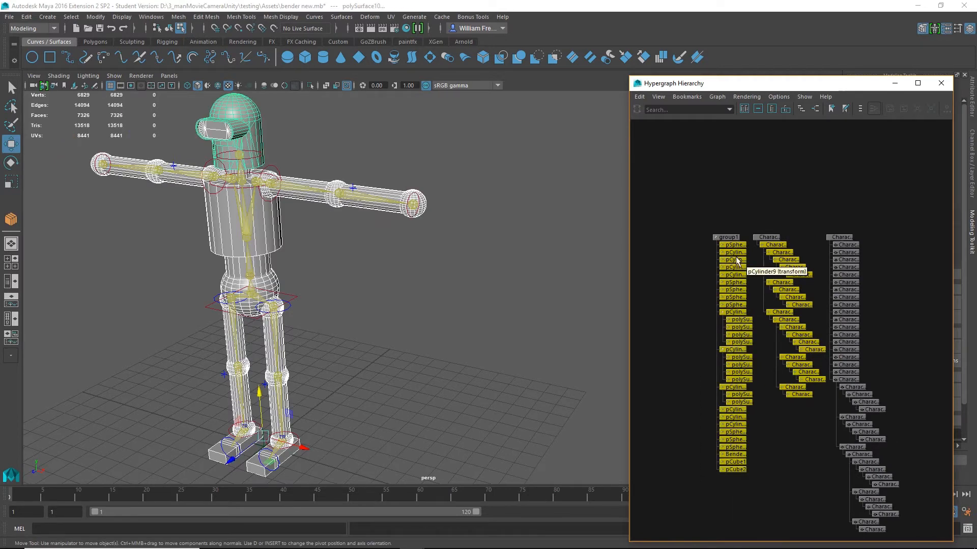
# - Switch to the Rigging menu set and bind the selected meshes to the skeleton joints with Bind Skin
pyautogui.click(31, 28)
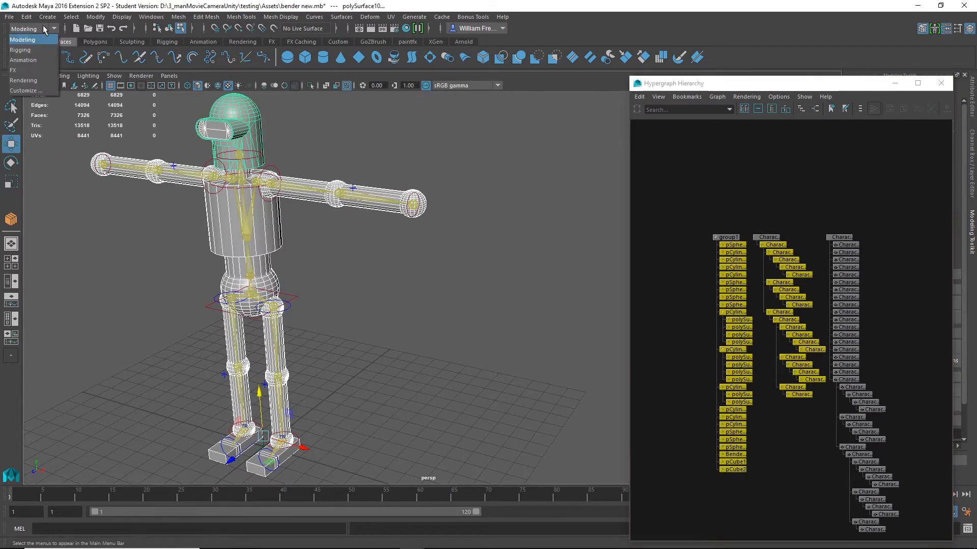
pyautogui.click(33, 49)
pyautogui.click(207, 17)
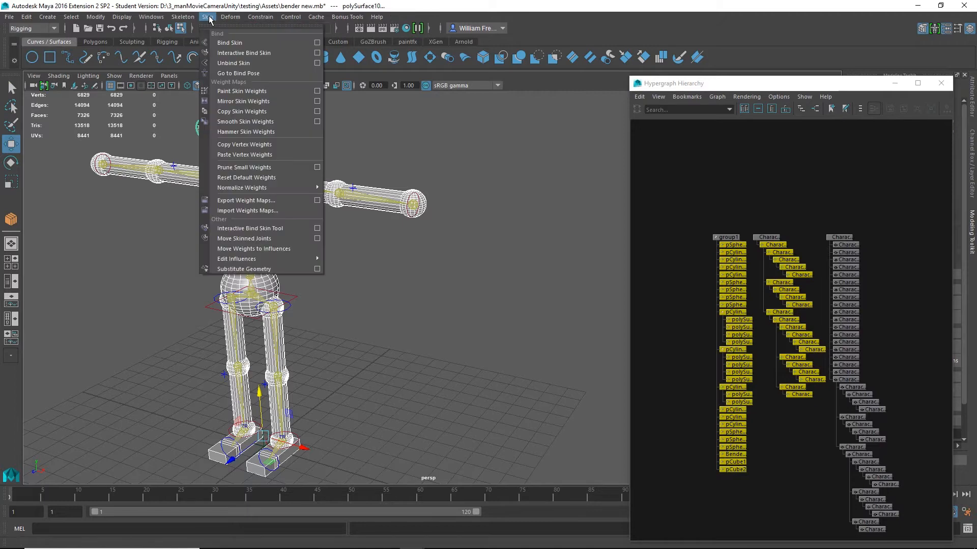
pyautogui.click(228, 45)
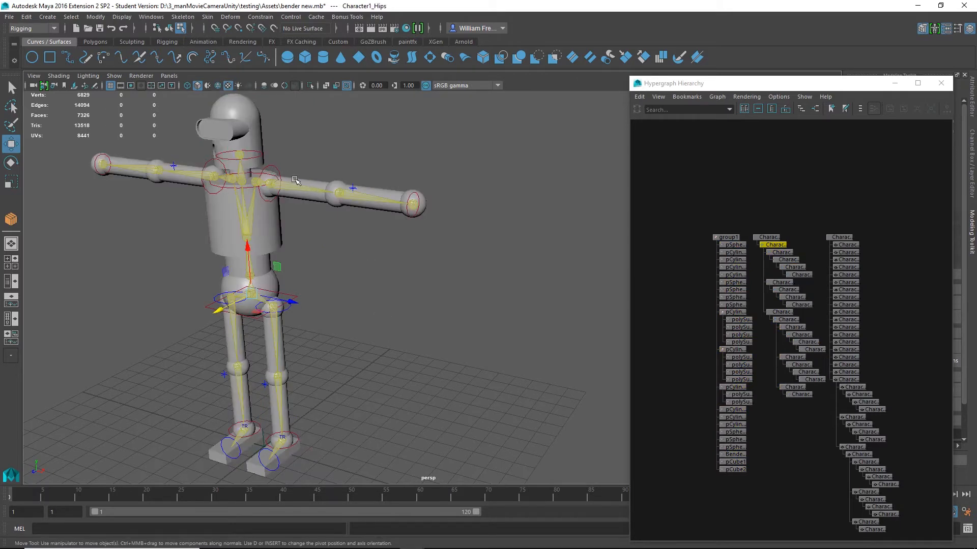
# - Select every mesh node under group1 in the Hypergraph and import the skin weights from FixBender2Weights.weightMap
pyautogui.keyDown('alt'); pyautogui.moveTo(296, 180); pyautogui.dragTo(334, 231); pyautogui.keyUp('alt')
pyautogui.keyDown('alt'); pyautogui.moveTo(334, 231); pyautogui.dragTo(456, 256, button='middle'); pyautogui.keyUp('alt')
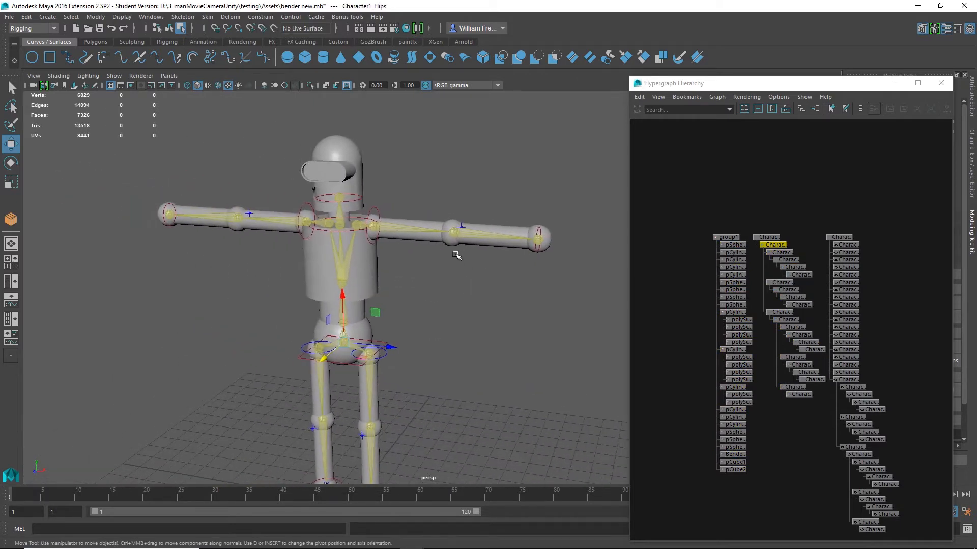
pyautogui.keyDown('alt'); pyautogui.moveTo(494, 321); pyautogui.dragTo(441, 335); pyautogui.keyUp('alt')
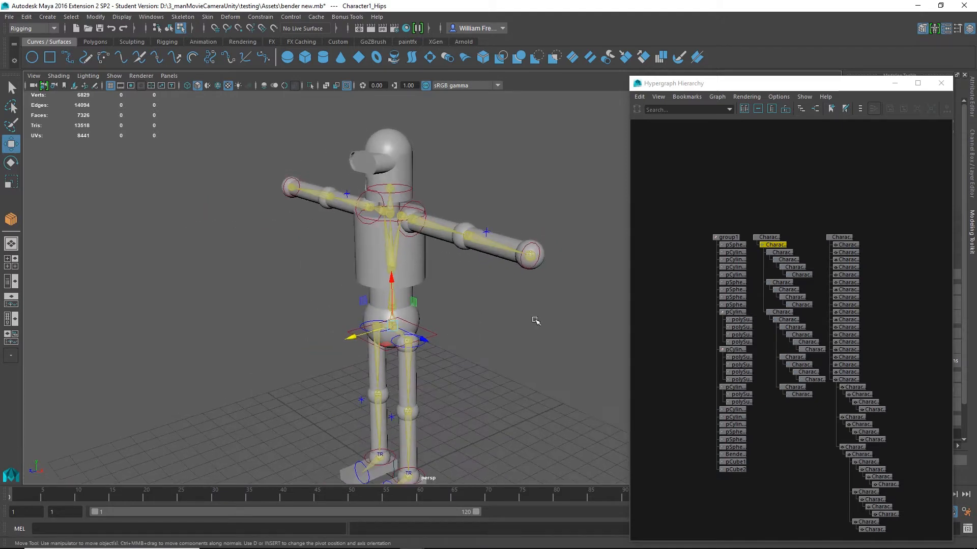
pyautogui.keyDown('alt'); pyautogui.moveTo(535, 320); pyautogui.dragTo(501, 259, button='middle'); pyautogui.keyUp('alt')
pyautogui.keyDown('alt'); pyautogui.moveTo(502, 259); pyautogui.dragTo(521, 269); pyautogui.keyUp('alt')
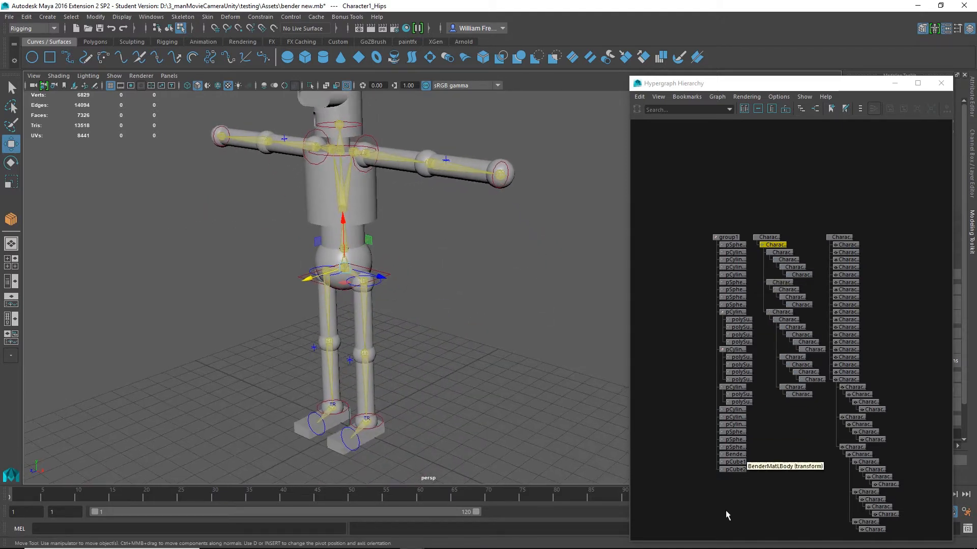
pyautogui.moveTo(739, 479); pyautogui.dragTo(720, 240)
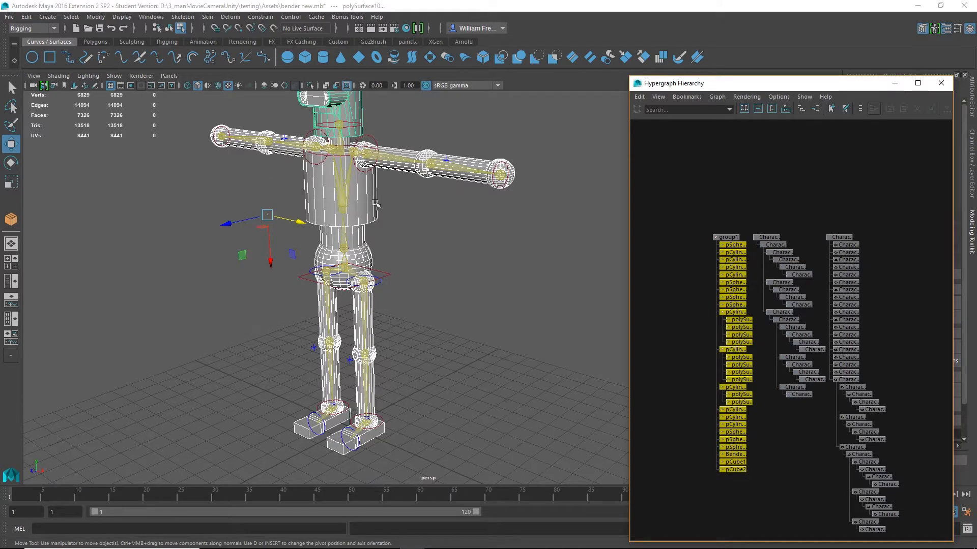
pyautogui.click(208, 17)
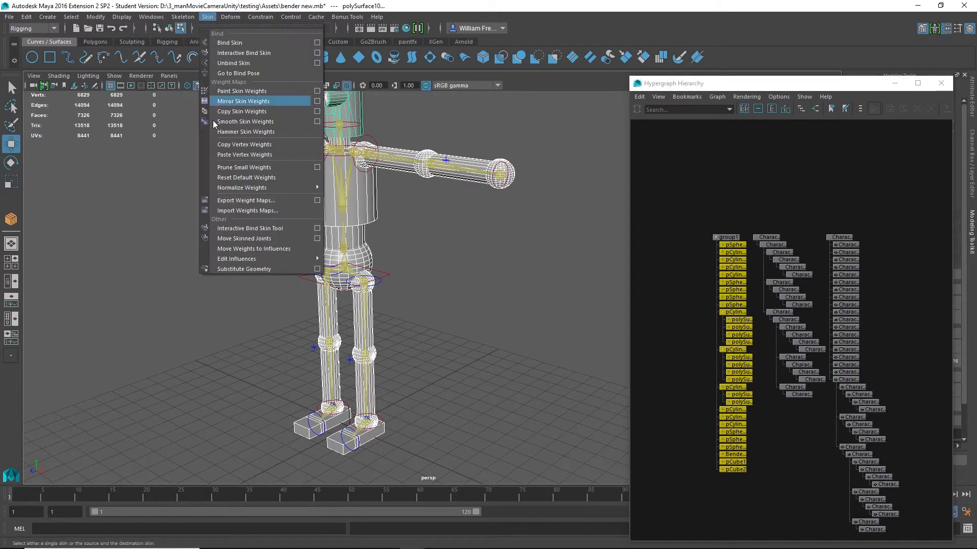
pyautogui.click(262, 211)
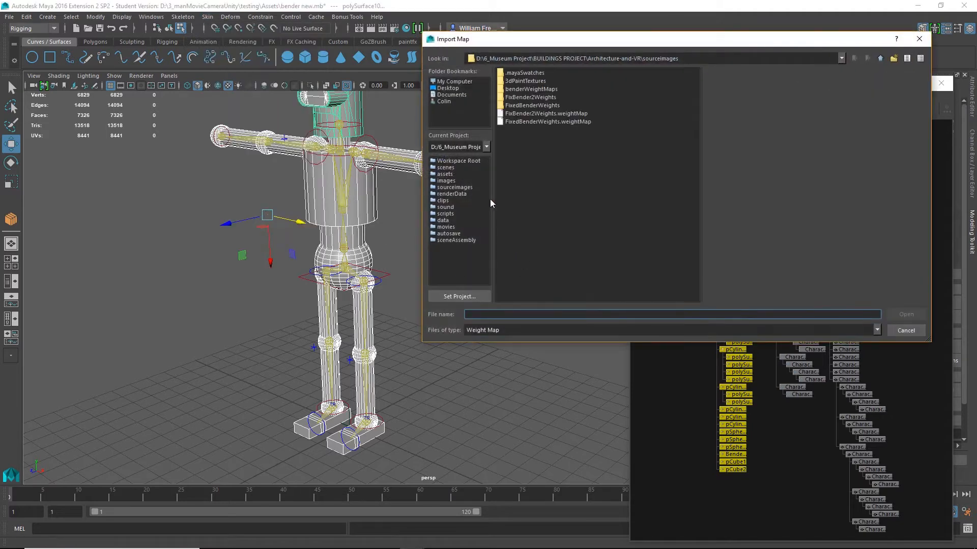
pyautogui.click(544, 114)
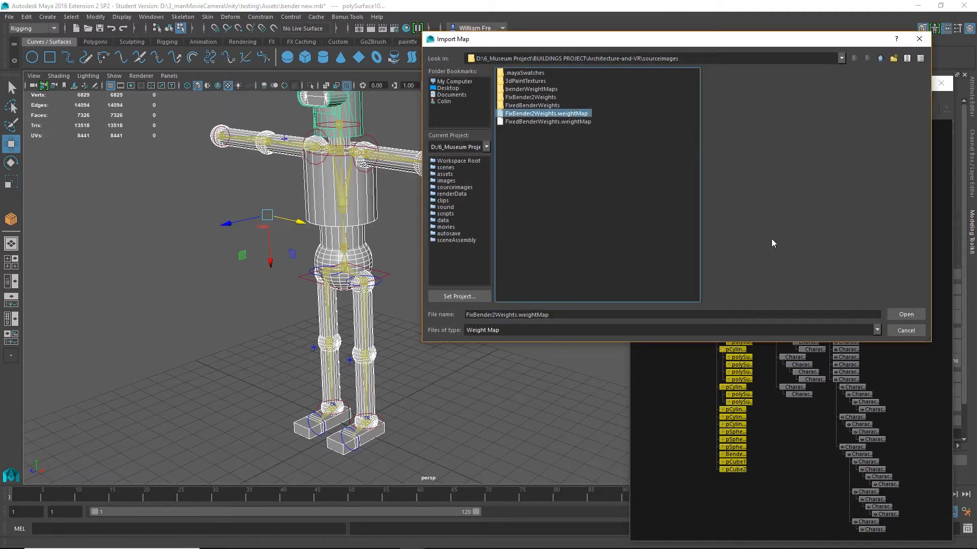
pyautogui.click(906, 315)
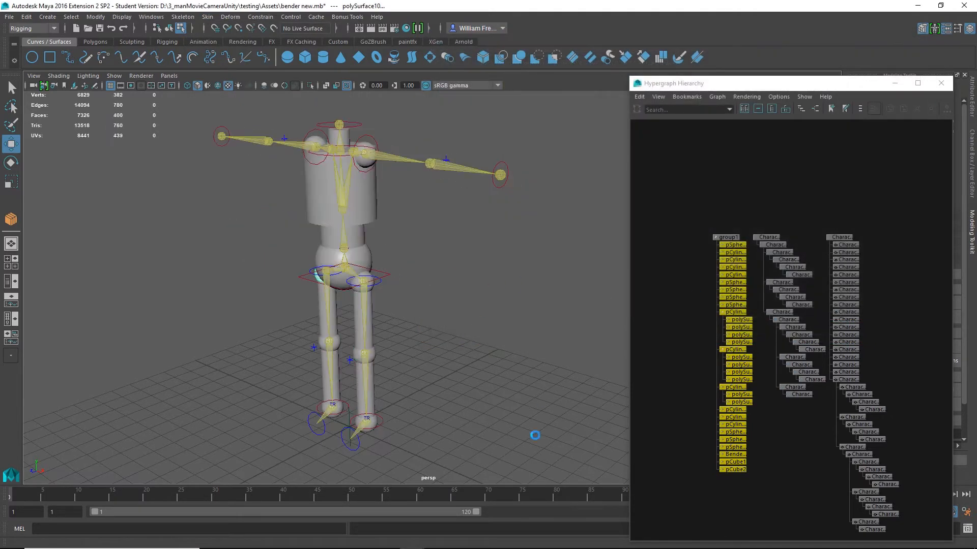
# - Test the skinning by moving the robot's chest end effector, and undo the move
pyautogui.keyDown('alt'); pyautogui.moveTo(422, 212); pyautogui.dragTo(427, 248, button='middle'); pyautogui.keyUp('alt')
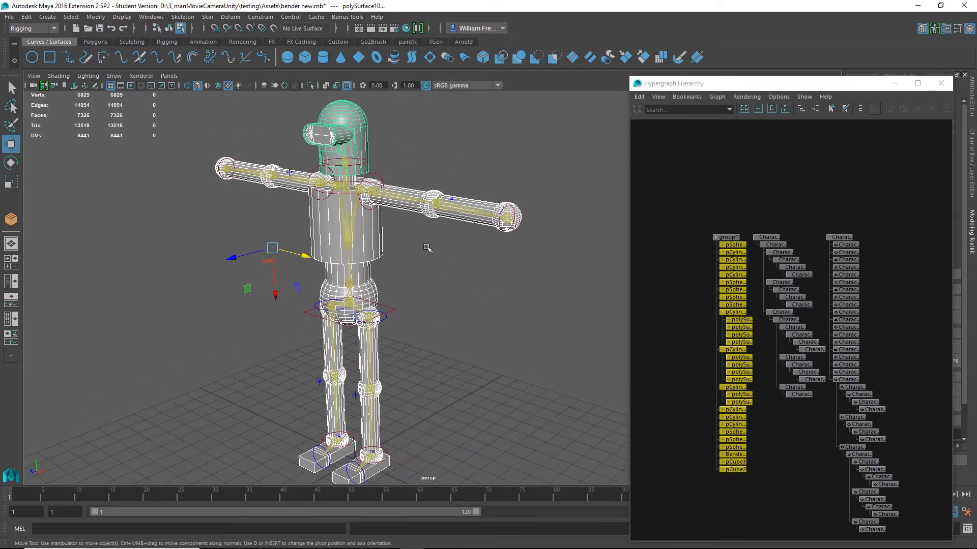
pyautogui.click(350, 195)
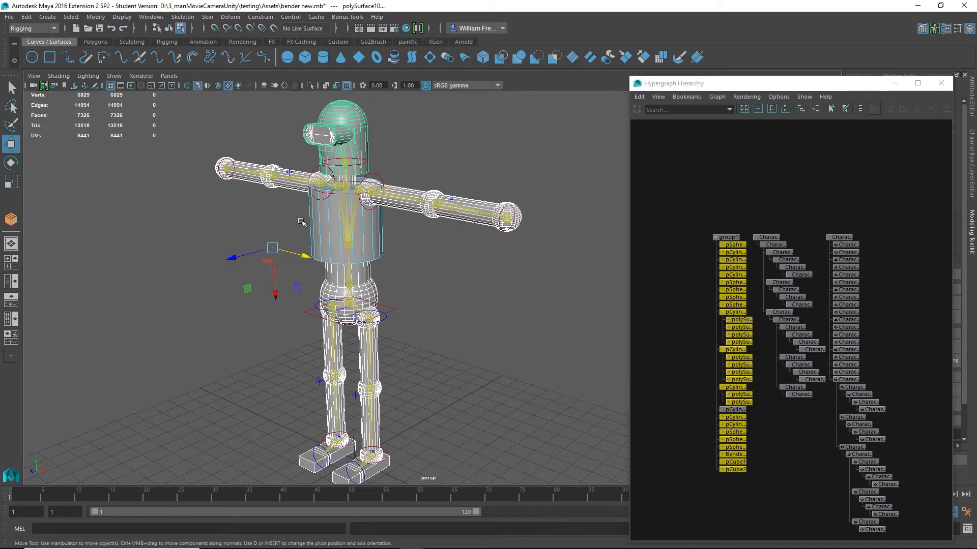
pyautogui.moveTo(332, 218); pyautogui.dragTo(377, 204, button='right')
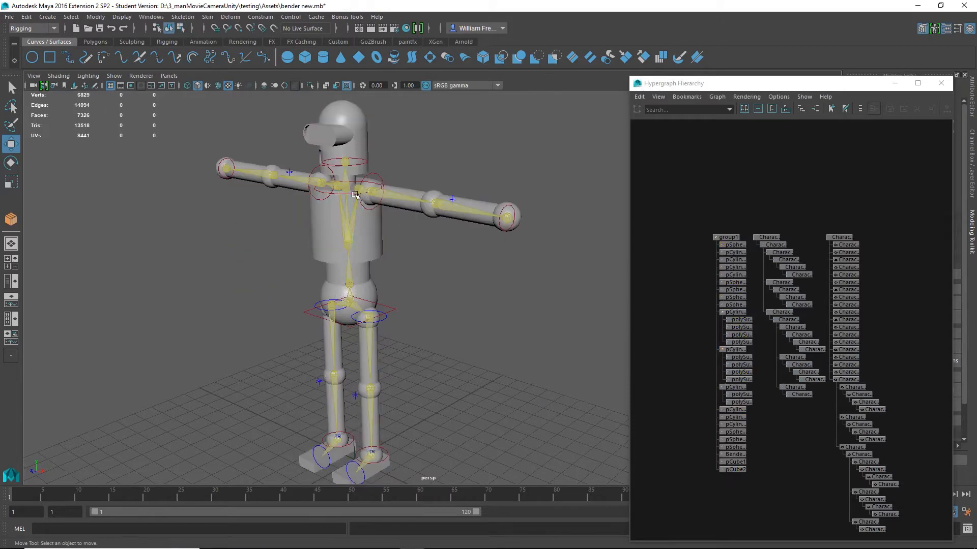
pyautogui.click(356, 194)
pyautogui.moveTo(348, 140); pyautogui.dragTo(364, 162)
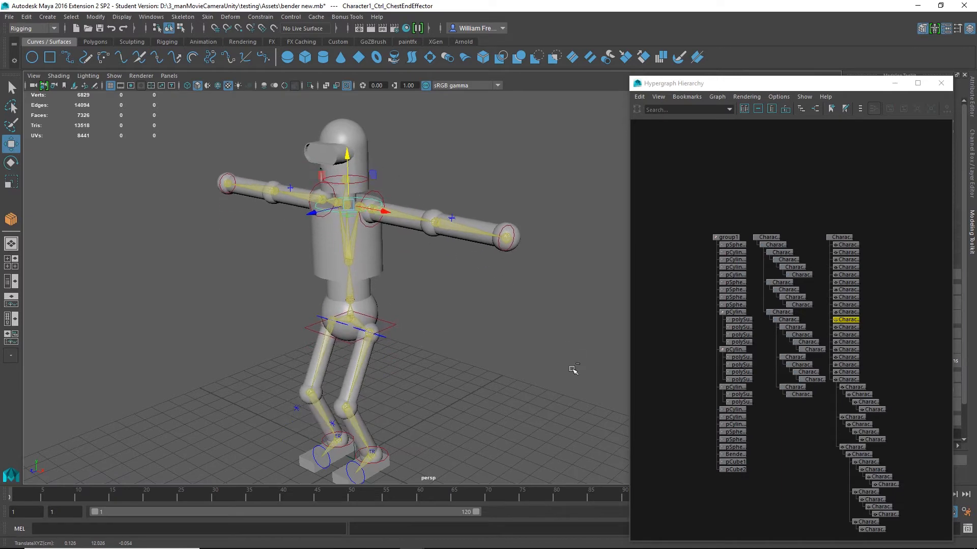
pyautogui.hotkey('ctrl', 'z')
# - Send the group1 meshes and all skeleton joints to Unity as a selection, overwriting BenderFixedUVs.fbx in the Class Project Assets folder
pyautogui.keyDown('alt'); pyautogui.moveTo(549, 326); pyautogui.dragTo(590, 328); pyautogui.keyUp('alt')
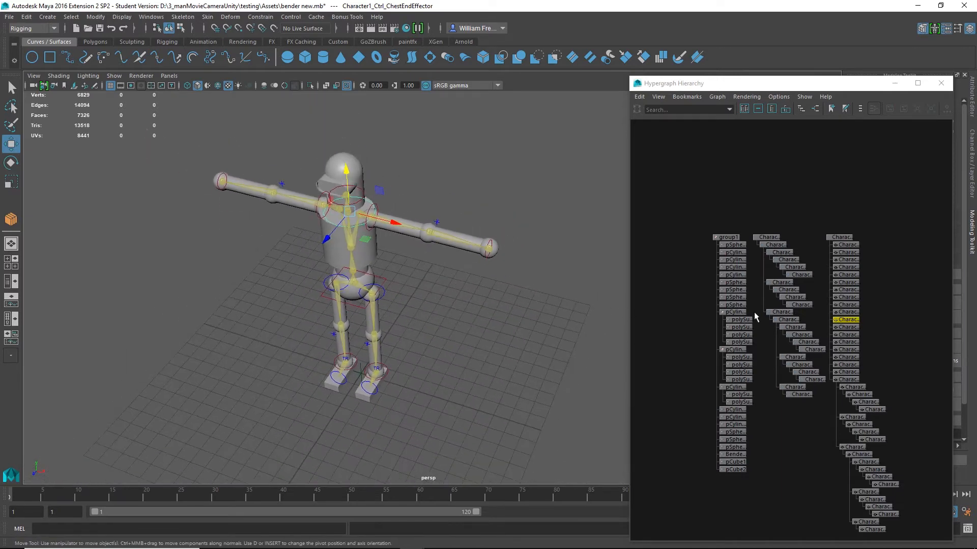
pyautogui.moveTo(718, 507); pyautogui.dragTo(789, 209)
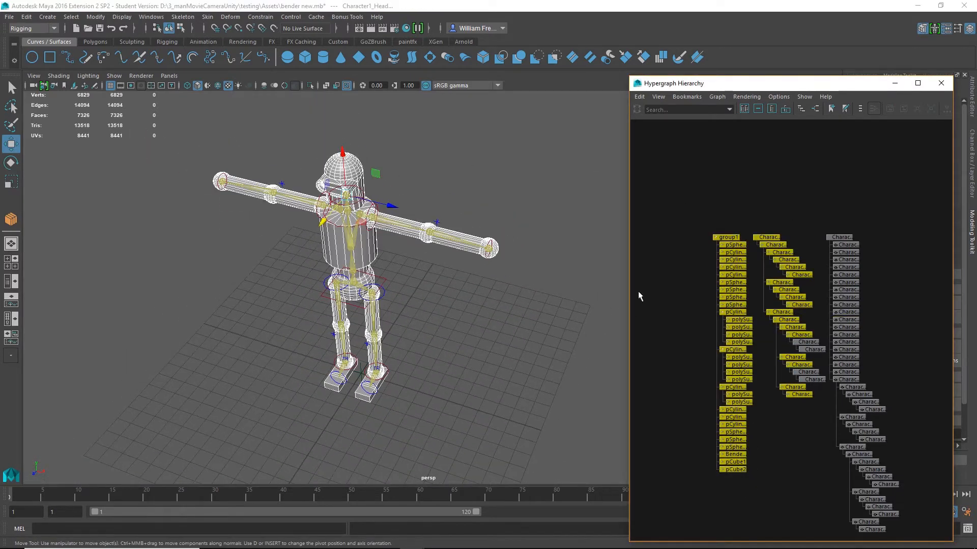
pyautogui.moveTo(681, 199); pyautogui.dragTo(812, 516)
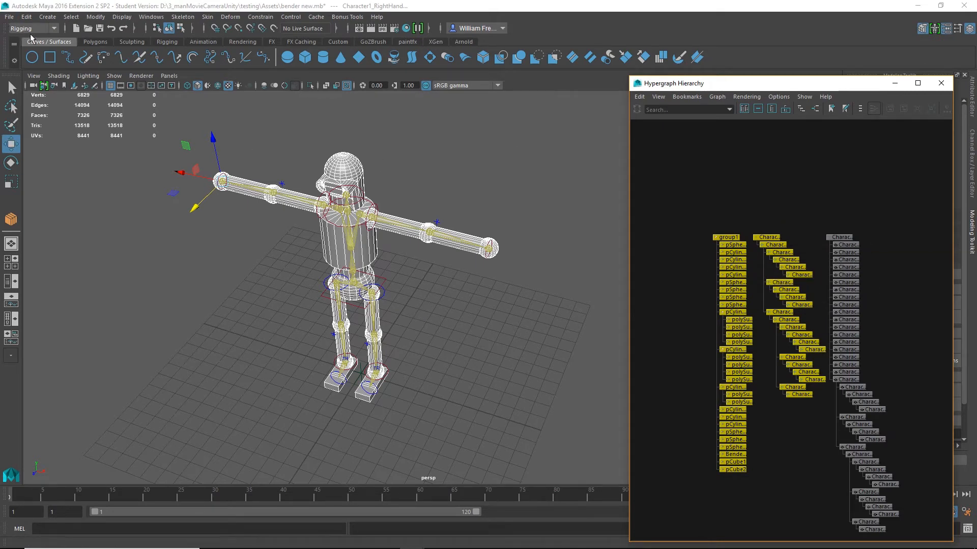
pyautogui.click(9, 17)
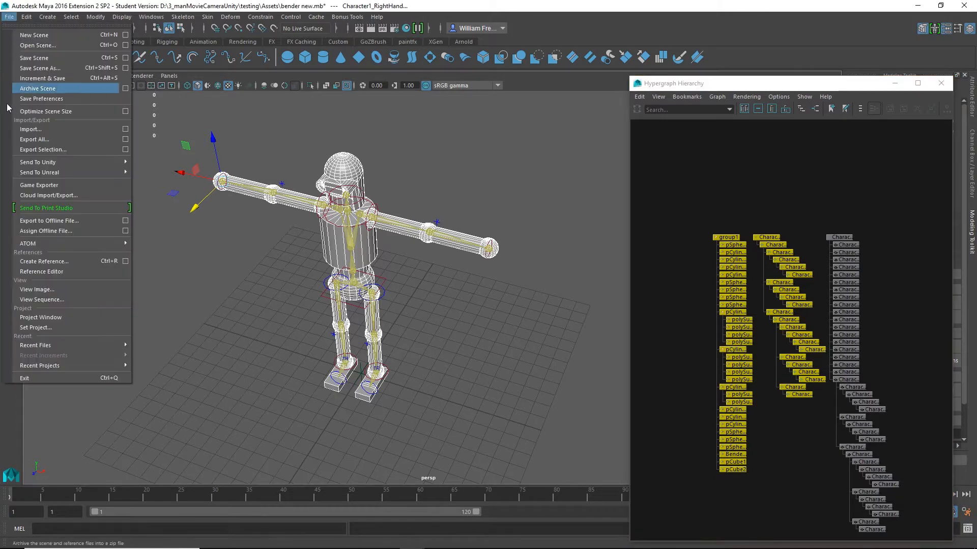
pyautogui.moveTo(10, 168)
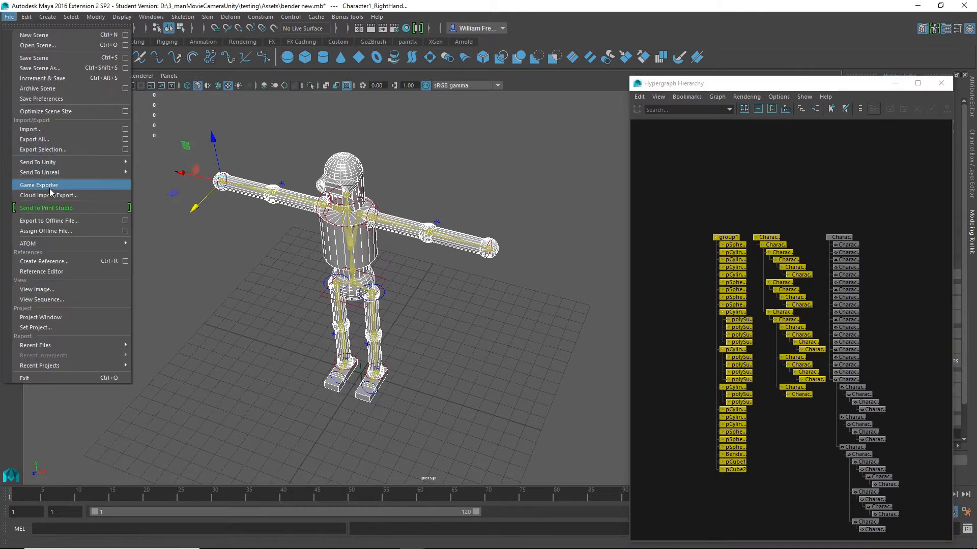
pyautogui.moveTo(66, 163)
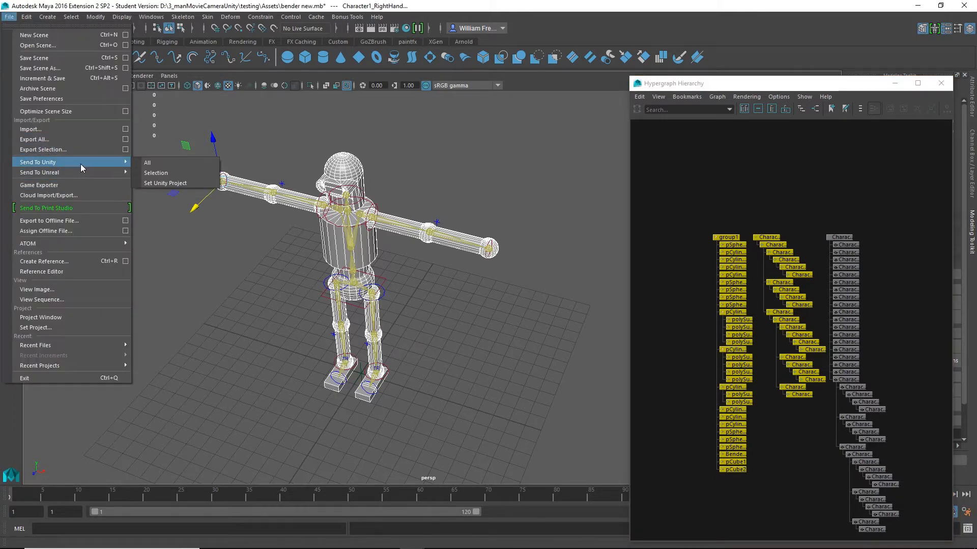
pyautogui.click(156, 174)
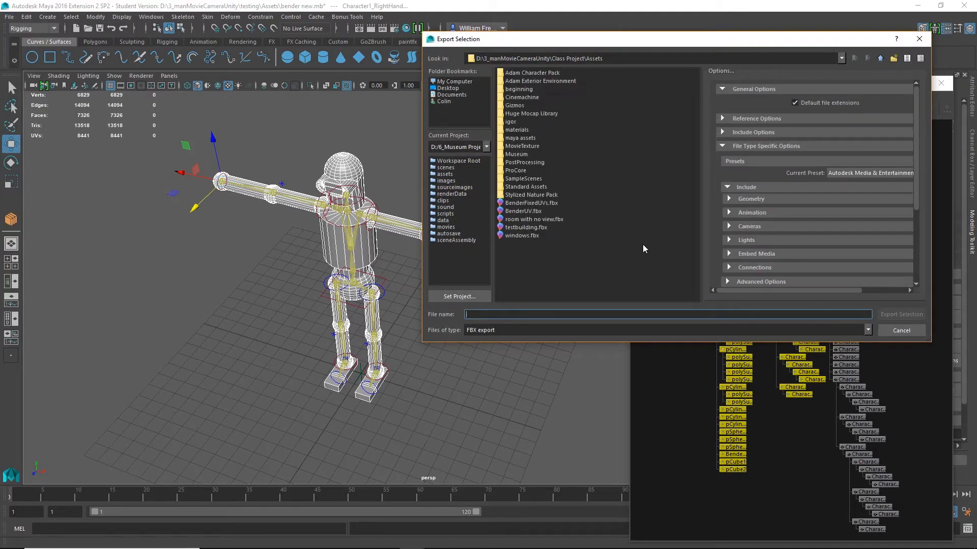
pyautogui.click(518, 203)
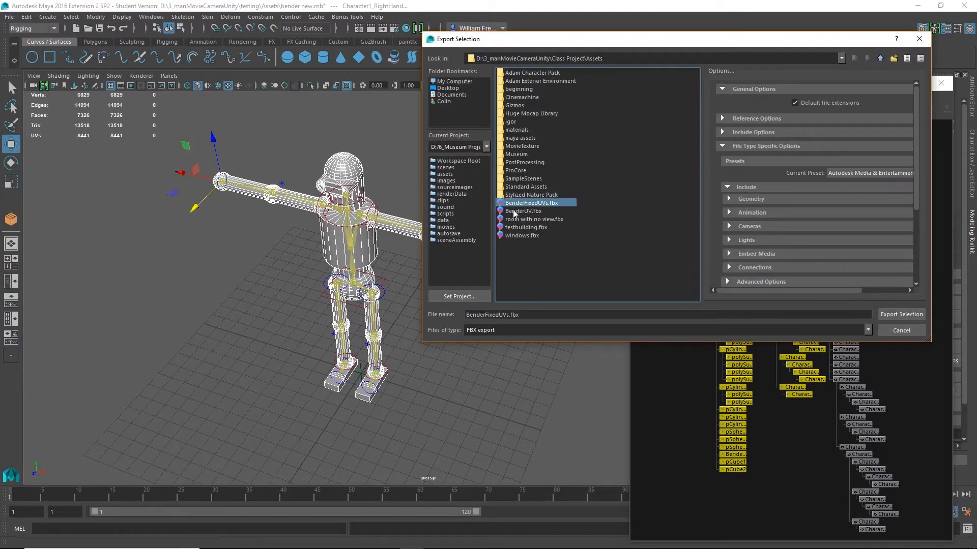
pyautogui.click(907, 315)
pyautogui.click(655, 206)
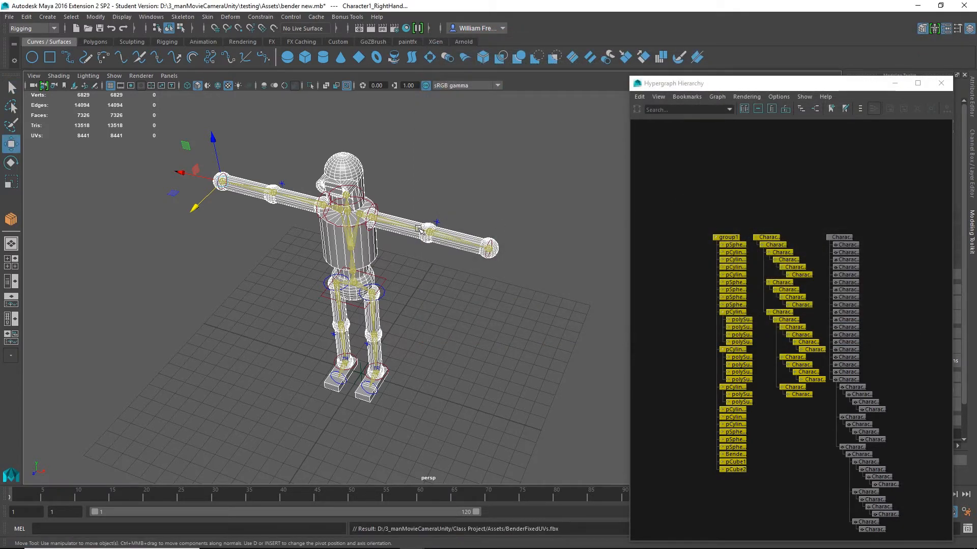
# - Launch Substance Painter
pyautogui.moveTo(265, 548)
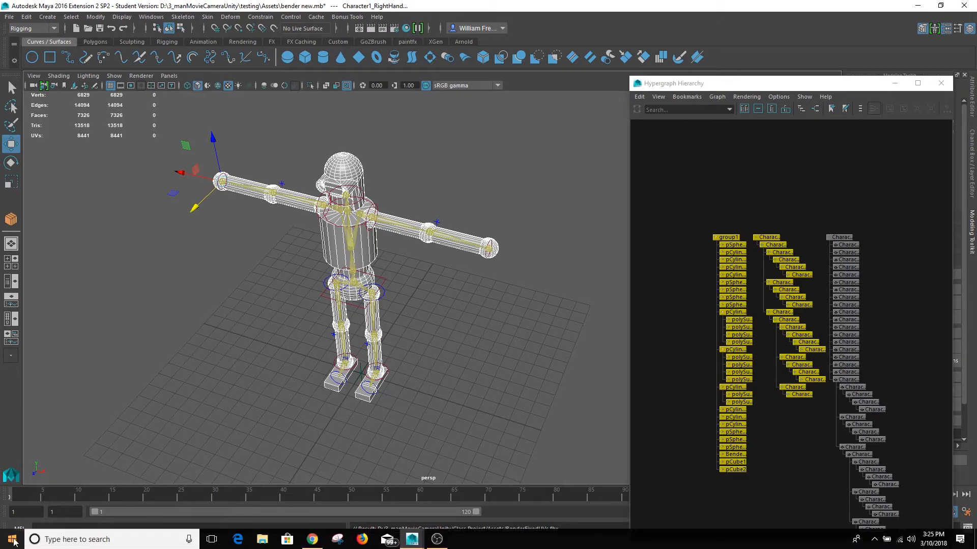
pyautogui.click(12, 540)
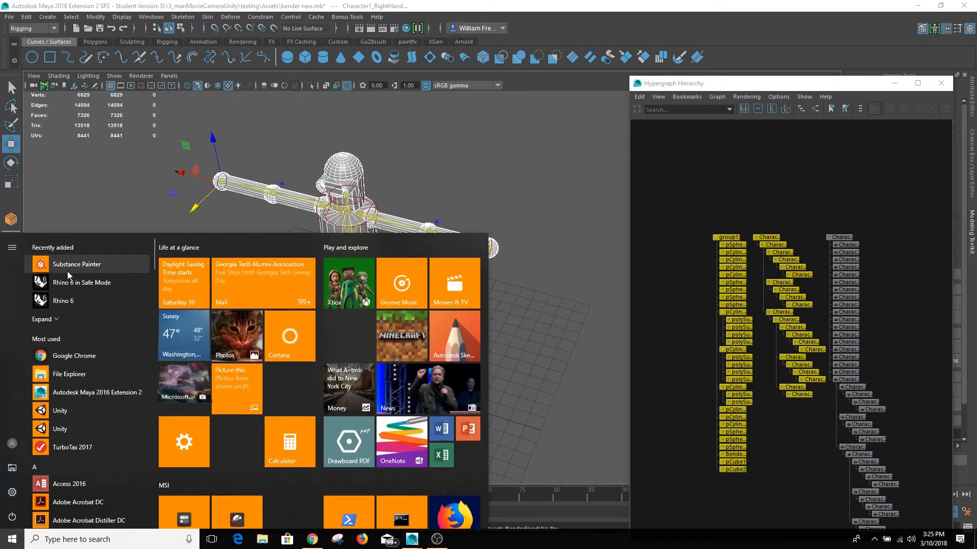
pyautogui.click(67, 271)
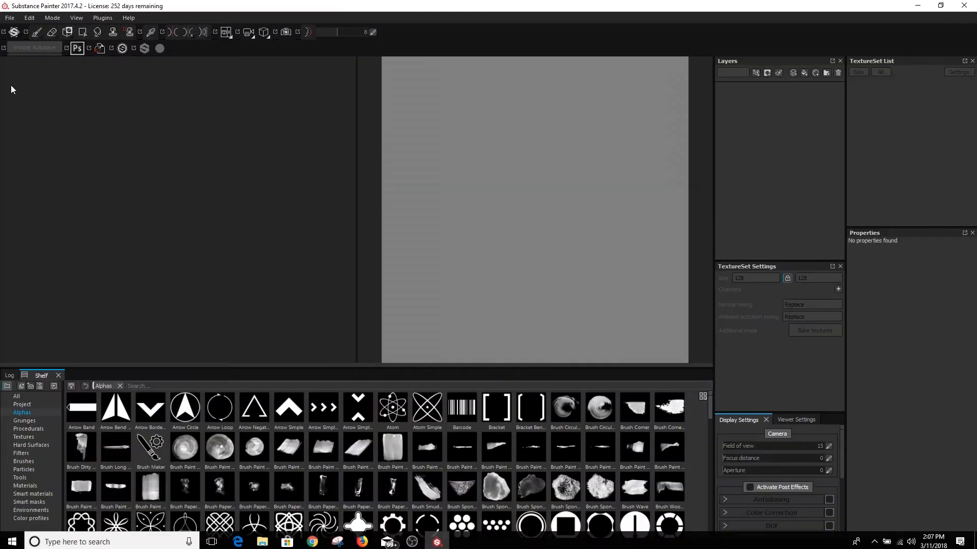
# - Create a new project from the Unity 5 (allegorithmic) template, using BenderFixedUVs.fbx from the Class Project Assets folder as the mesh
pyautogui.click(9, 18)
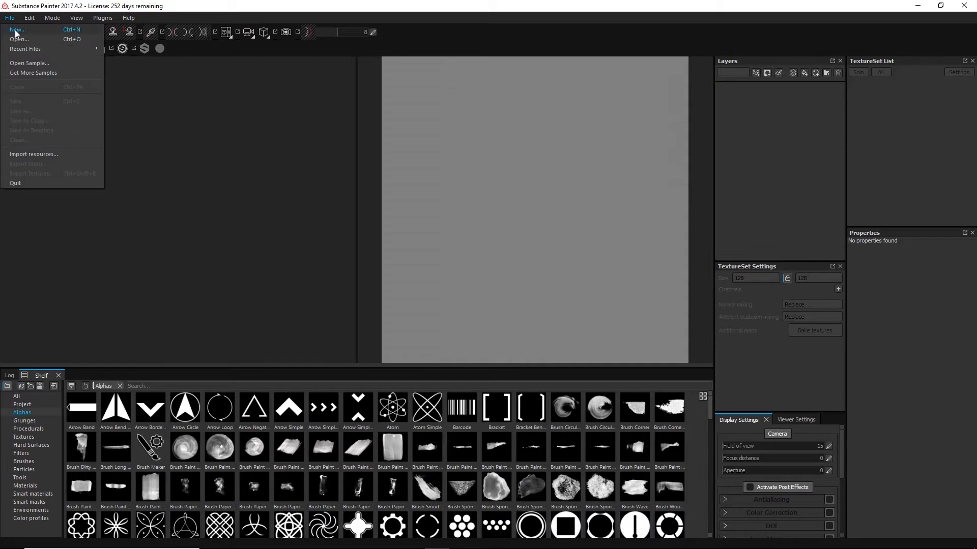
pyautogui.click(17, 29)
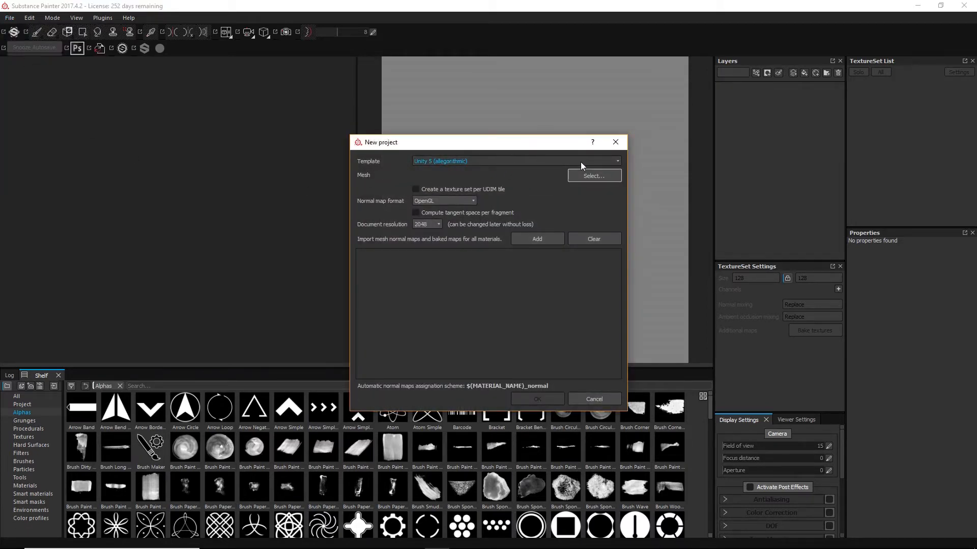
pyautogui.click(435, 191)
pyautogui.click(593, 176)
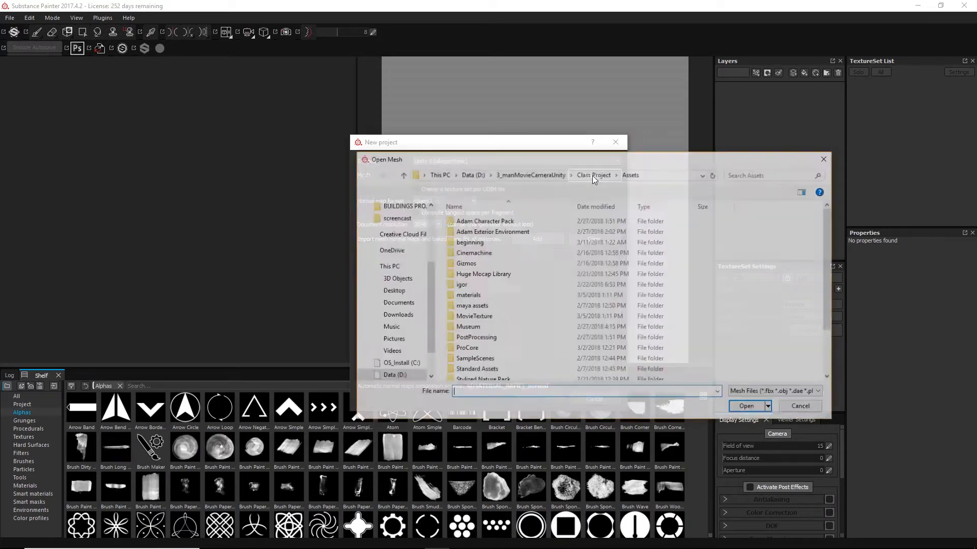
pyautogui.scroll(-2, 539, 325)
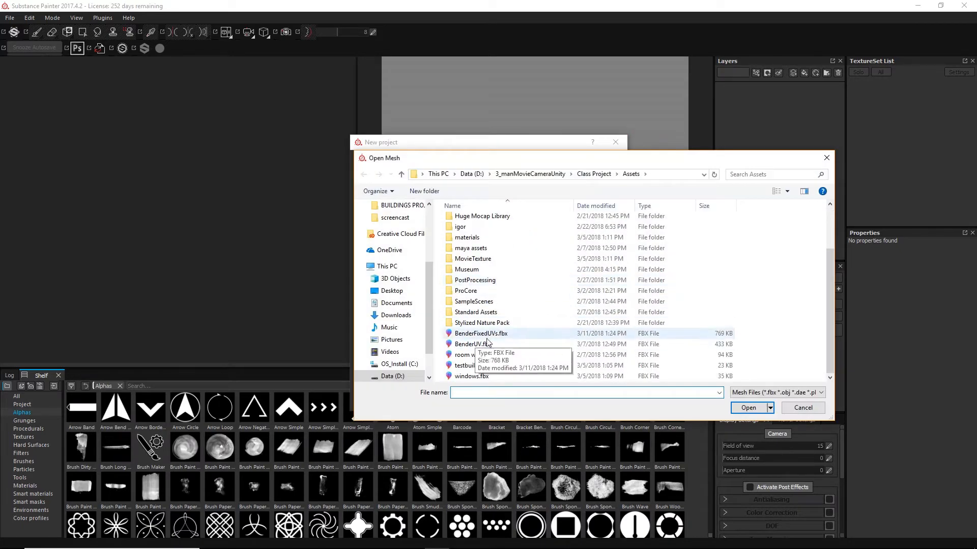
pyautogui.click(468, 336)
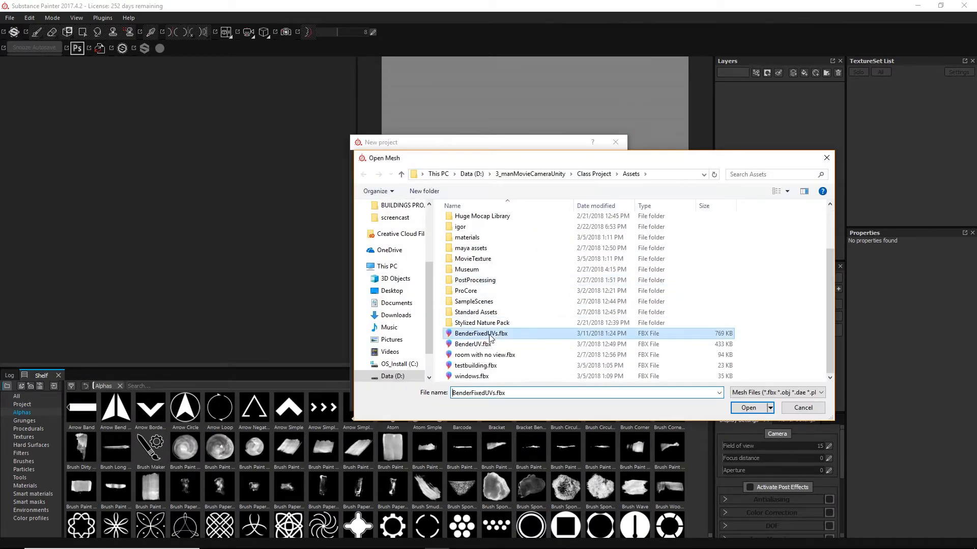
pyautogui.click(755, 407)
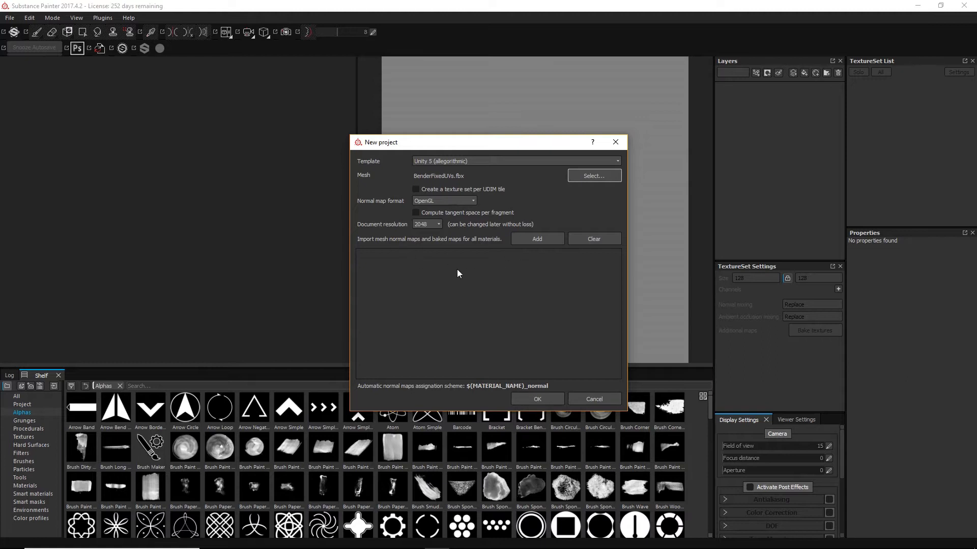
pyautogui.click(545, 395)
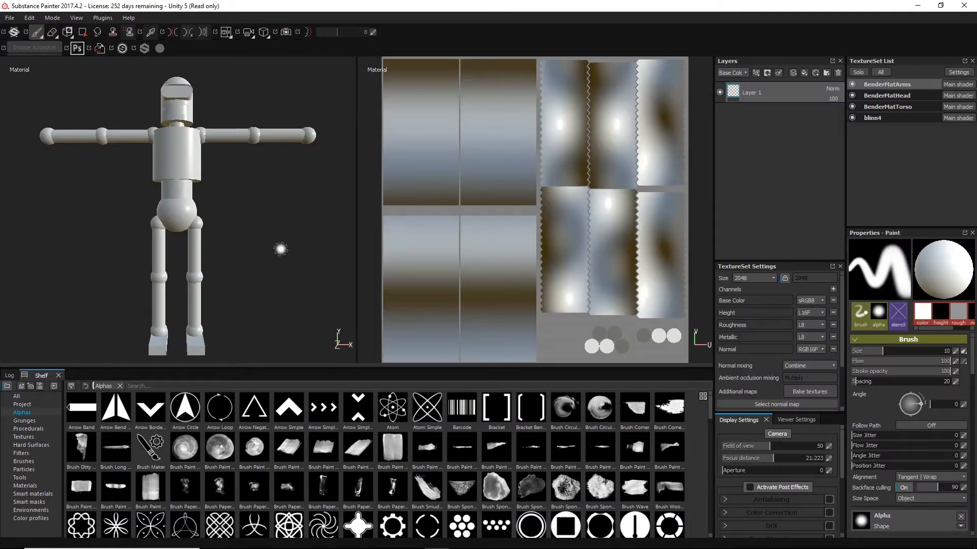
# - Inspect the robot from an angle and set the viewer's environment opacity to 100
pyautogui.keyDown('alt'); pyautogui.moveTo(281, 249); pyautogui.dragTo(244, 259); pyautogui.keyUp('alt')
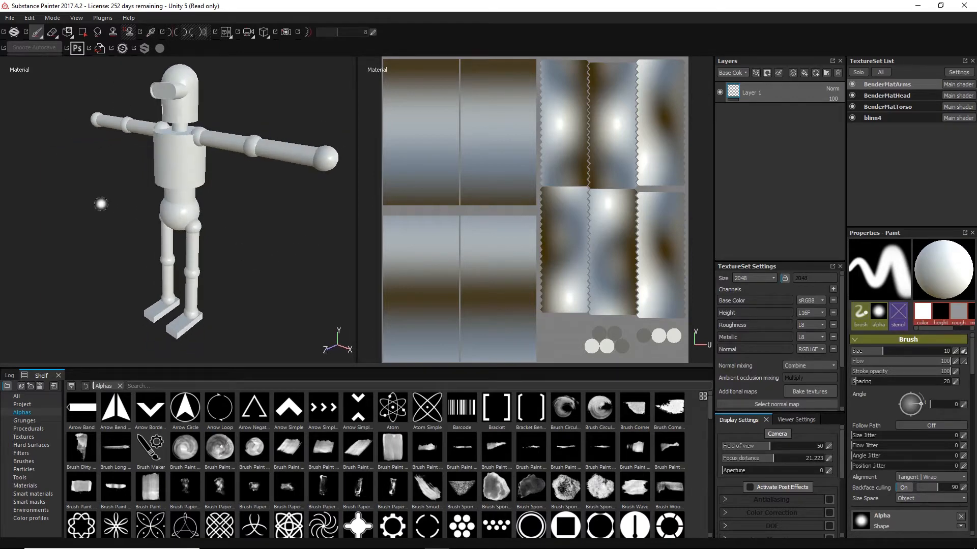
pyautogui.moveTo(100, 205)
pyautogui.keyDown('alt'); pyautogui.mouseDown()
pyautogui.moveTo(145, 208)
pyautogui.moveTo(117, 209)
pyautogui.mouseUp(); pyautogui.keyUp('alt')
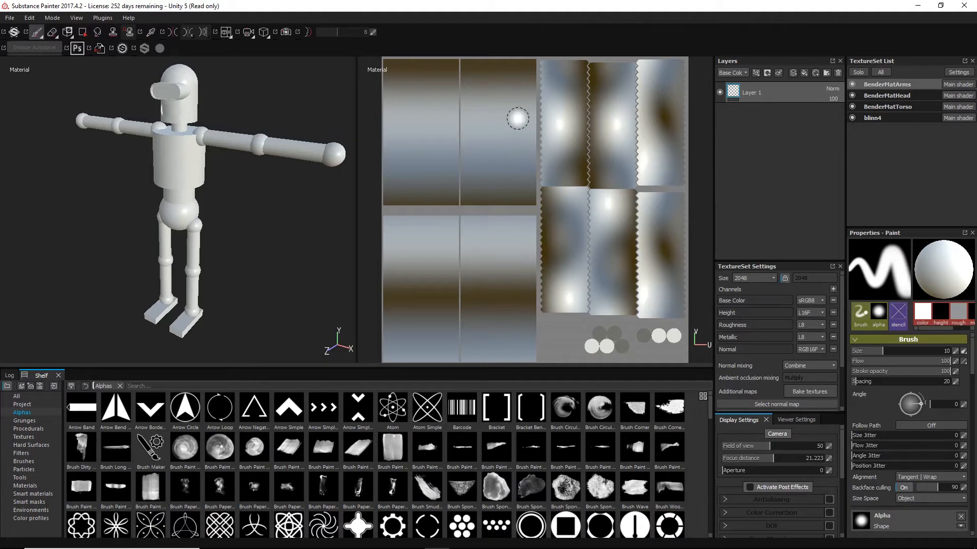
pyautogui.click(801, 420)
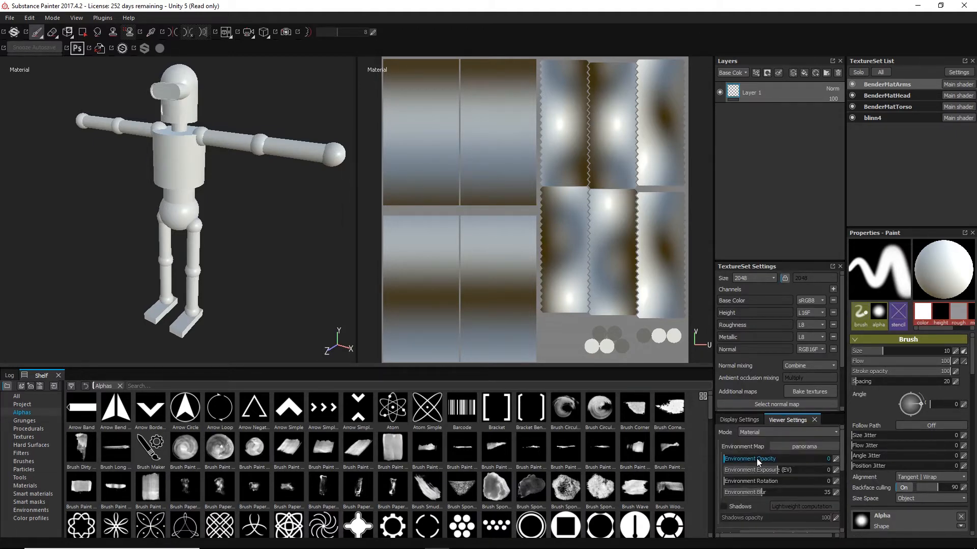
pyautogui.moveTo(734, 457); pyautogui.dragTo(831, 458)
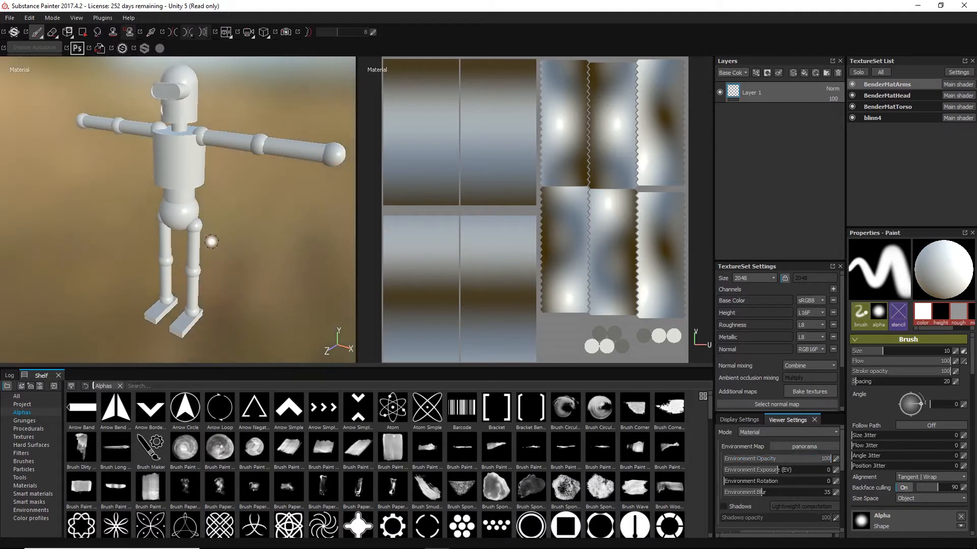
# - Try the cave_entry_in_the_forest environment map with the environment blur at 8, viewing the robot against it from several angles
pyautogui.keyDown('alt'); pyautogui.moveTo(212, 241); pyautogui.dragTo(247, 286); pyautogui.keyUp('alt')
pyautogui.click(35, 509)
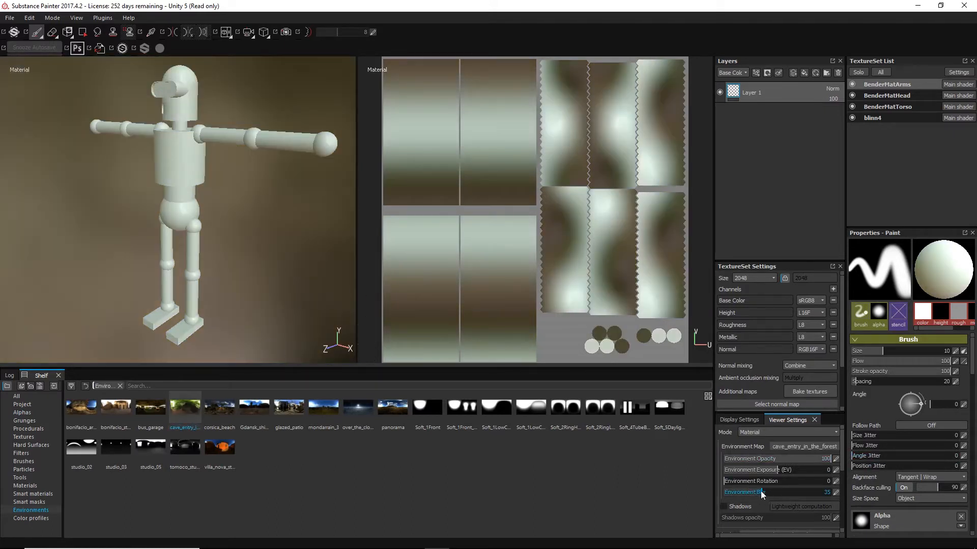
pyautogui.moveTo(761, 490); pyautogui.dragTo(736, 496)
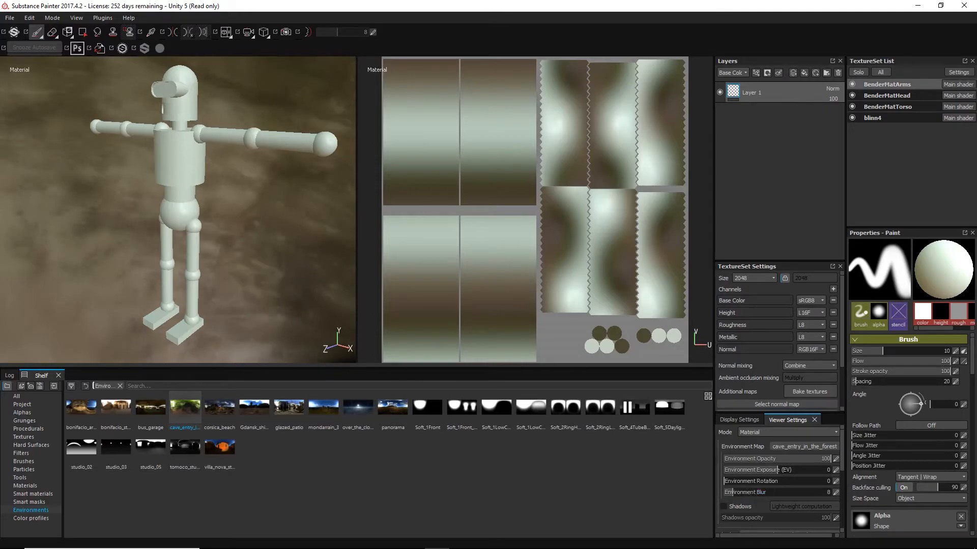
pyautogui.keyDown('alt'); pyautogui.moveTo(280, 288); pyautogui.dragTo(222, 109); pyautogui.keyUp('alt')
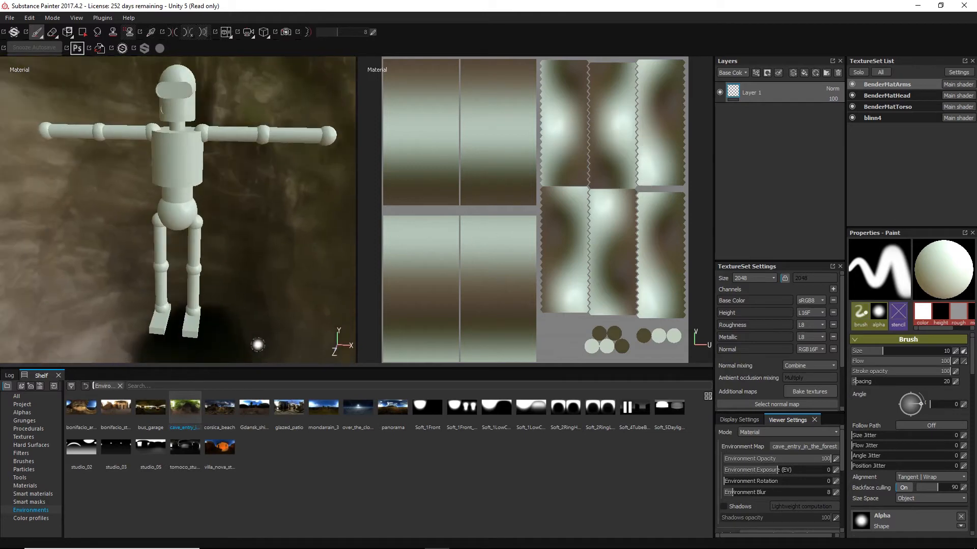
pyautogui.keyDown('alt'); pyautogui.moveTo(292, 303); pyautogui.dragTo(230, 262); pyautogui.keyUp('alt')
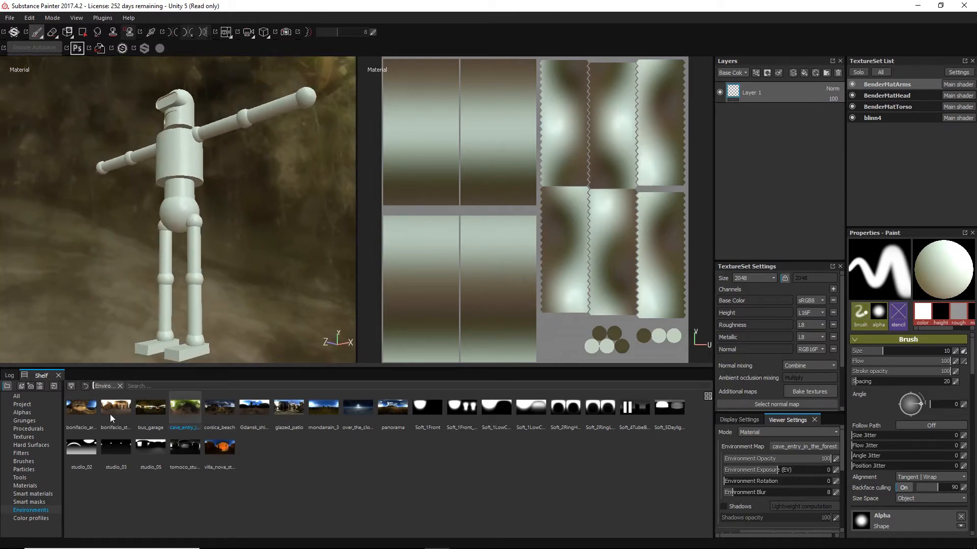
# - Switch the environment map to bonifacio_aragon_stairs and set the environment blur to 28
pyautogui.click(76, 408)
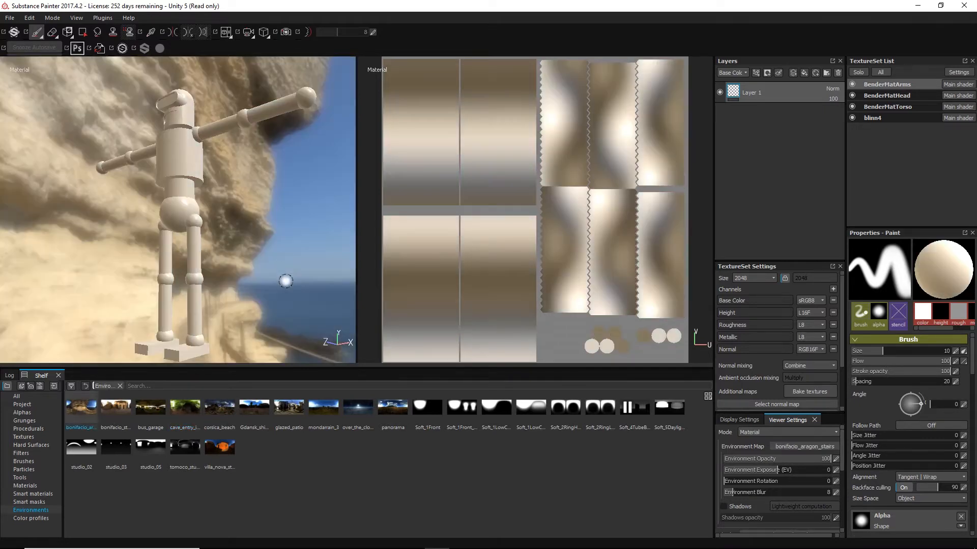
pyautogui.moveTo(734, 491); pyautogui.dragTo(753, 493)
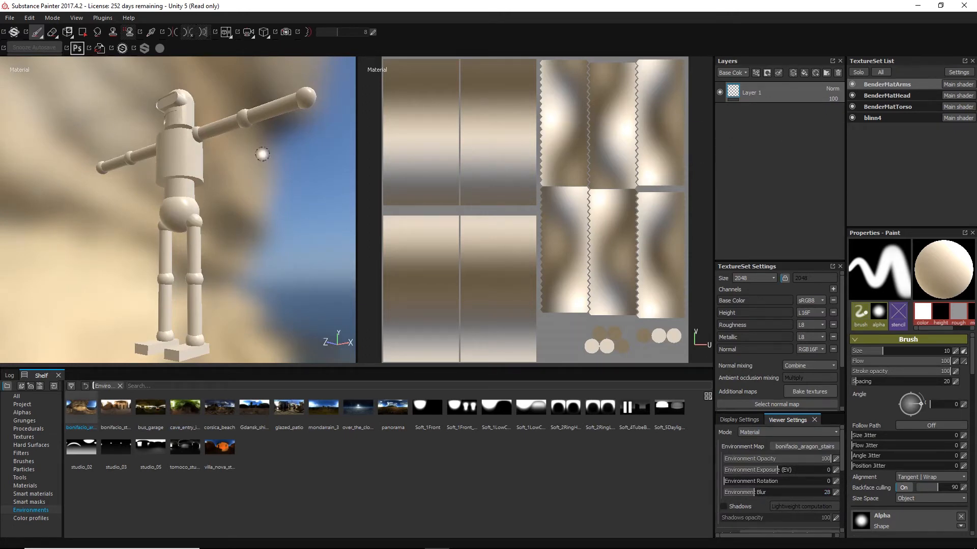
pyautogui.keyDown('alt'); pyautogui.moveTo(277, 236); pyautogui.dragTo(325, 277); pyautogui.keyUp('alt')
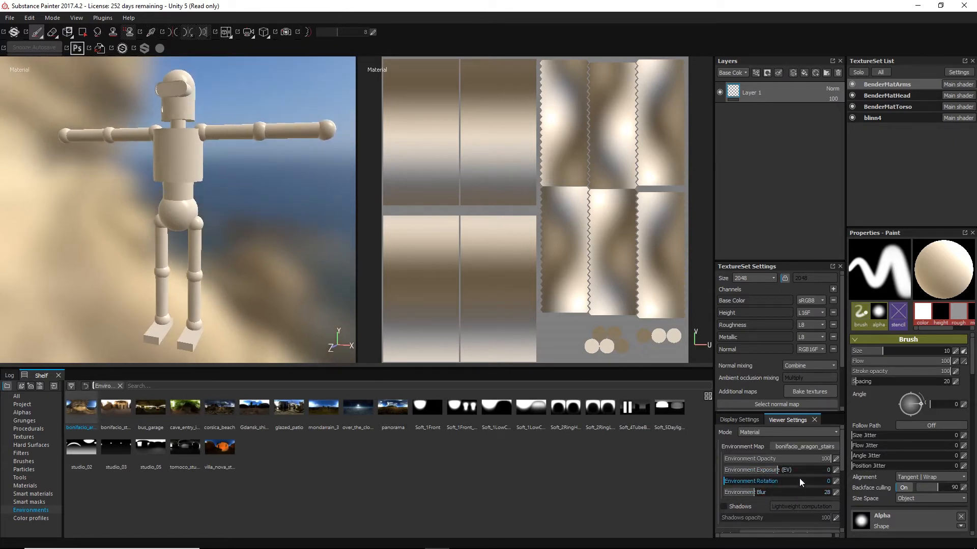
# - Hide the background by setting the environment opacity to 0, and look over the robot from several angles
pyautogui.moveTo(828, 463); pyautogui.dragTo(706, 461)
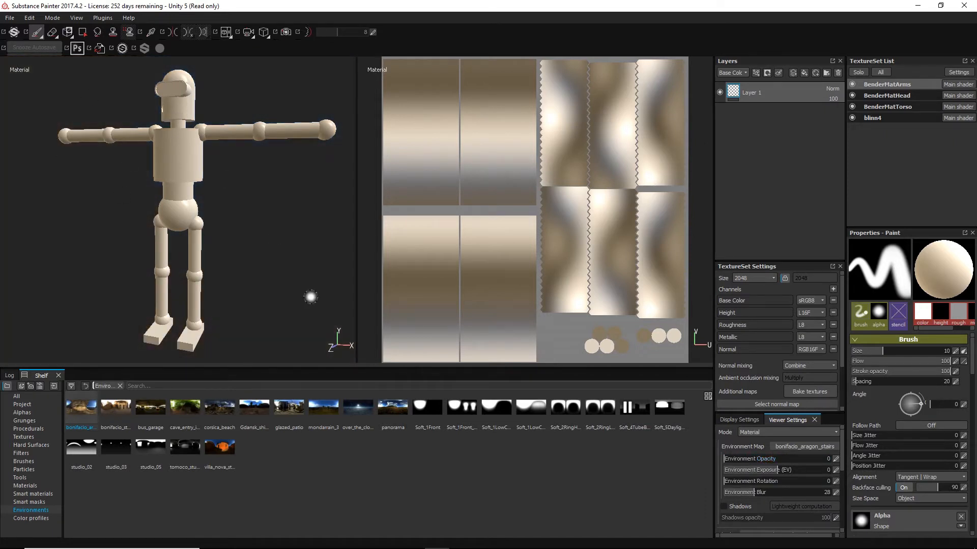
pyautogui.keyDown('alt'); pyautogui.moveTo(311, 297); pyautogui.dragTo(288, 301); pyautogui.keyUp('alt')
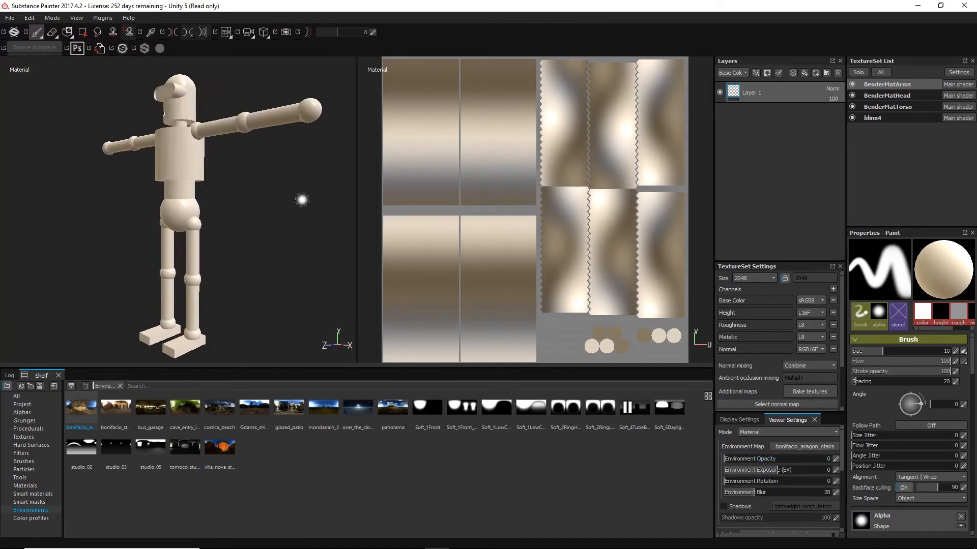
pyautogui.keyDown('alt'); pyautogui.moveTo(302, 199); pyautogui.dragTo(285, 257); pyautogui.keyUp('alt')
pyautogui.keyDown('alt'); pyautogui.moveTo(285, 258); pyautogui.dragTo(270, 222, button='middle'); pyautogui.keyUp('alt')
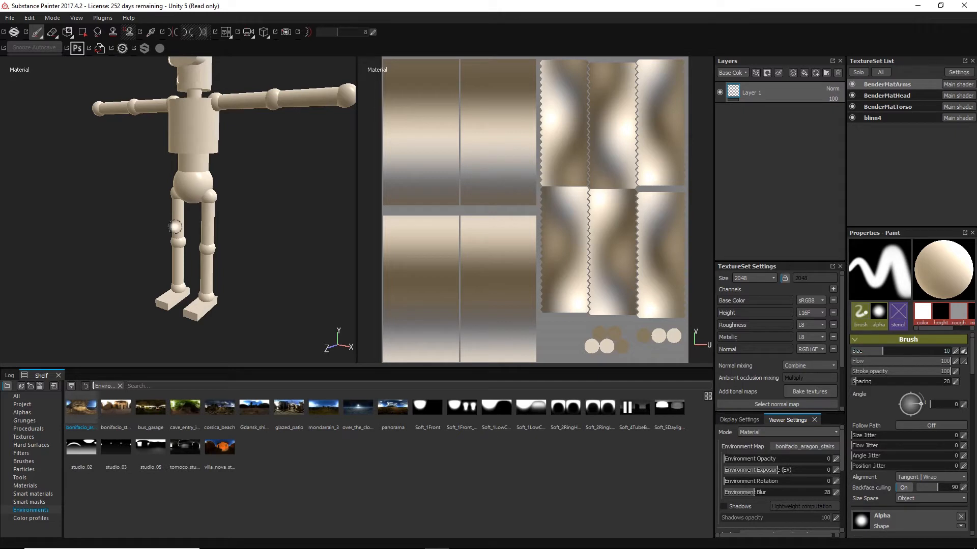
pyautogui.keyDown('alt'); pyautogui.moveTo(251, 221); pyautogui.dragTo(277, 258); pyautogui.keyUp('alt')
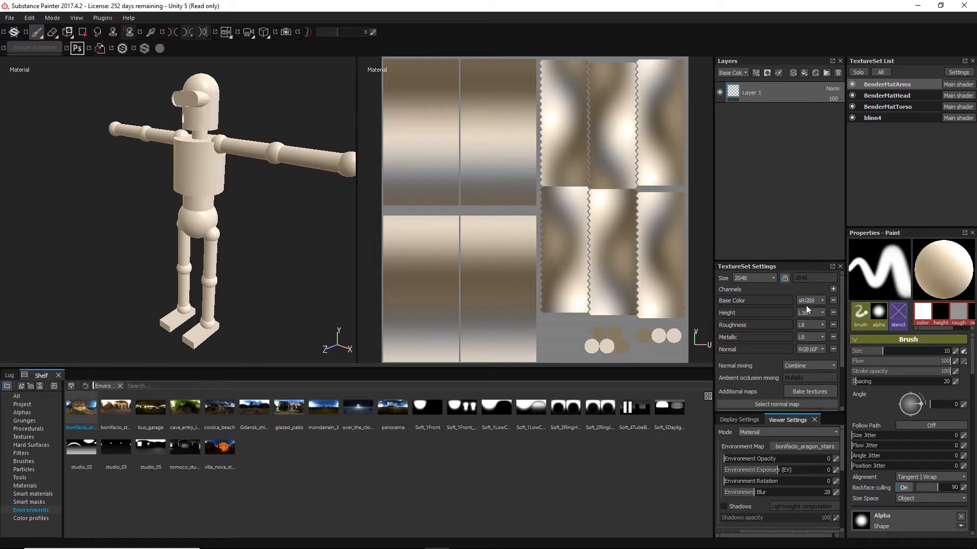
# - Bake the normal, world space normal, ID, ambient occlusion, curvature, position and thickness maps for all texture sets
pyautogui.scroll(-2, 786, 376)
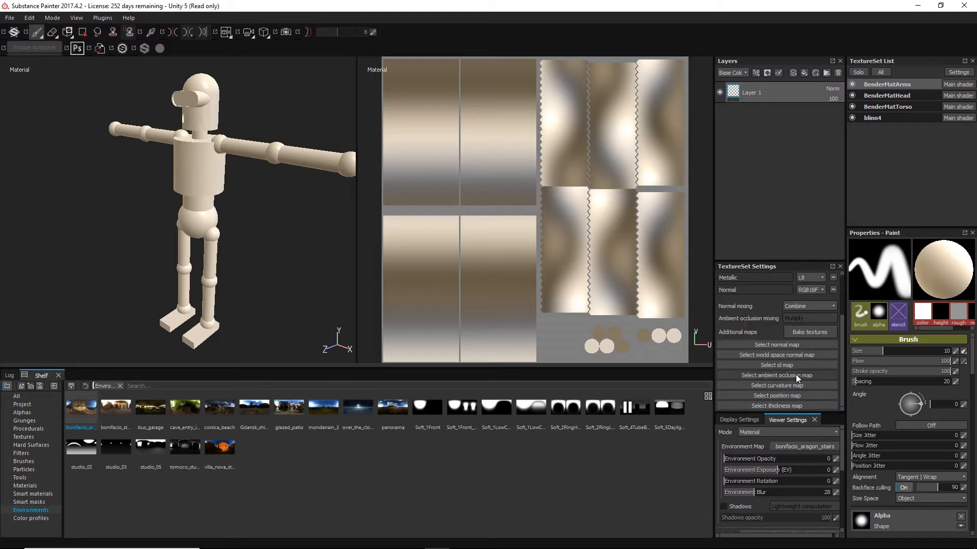
pyautogui.click(824, 331)
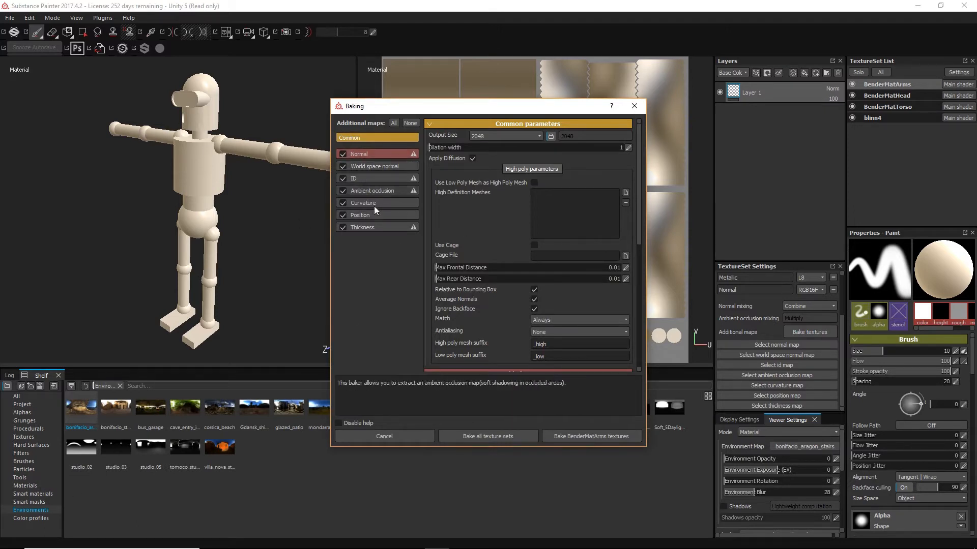
pyautogui.click(500, 435)
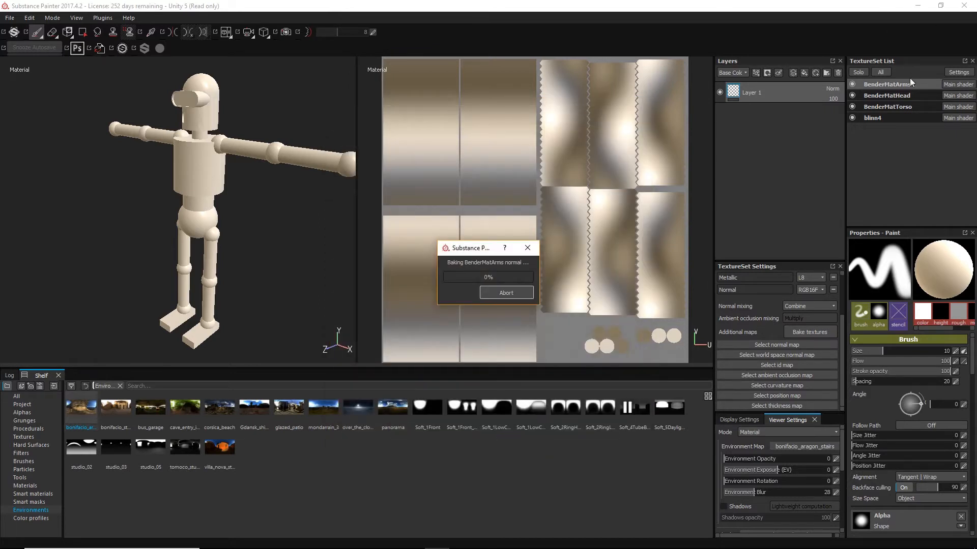
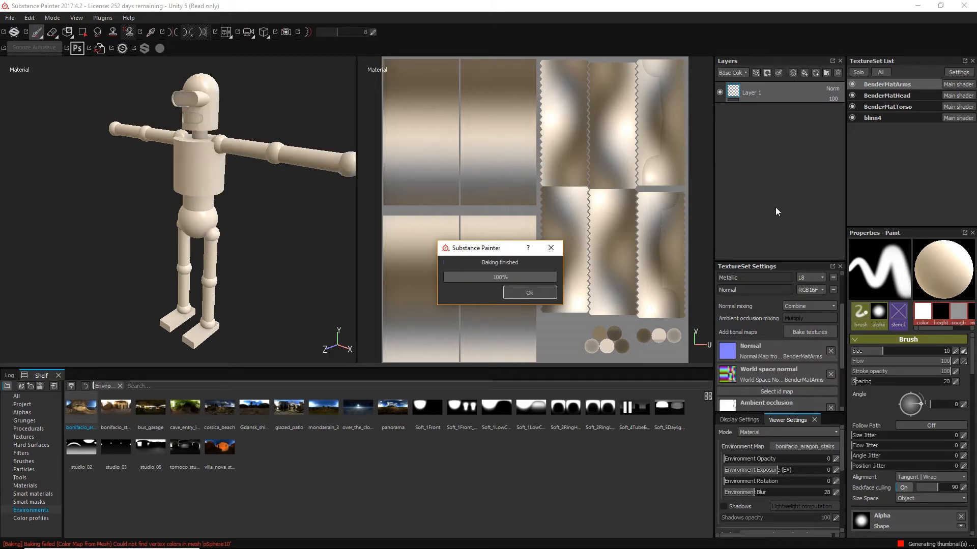
pyautogui.press('Return')
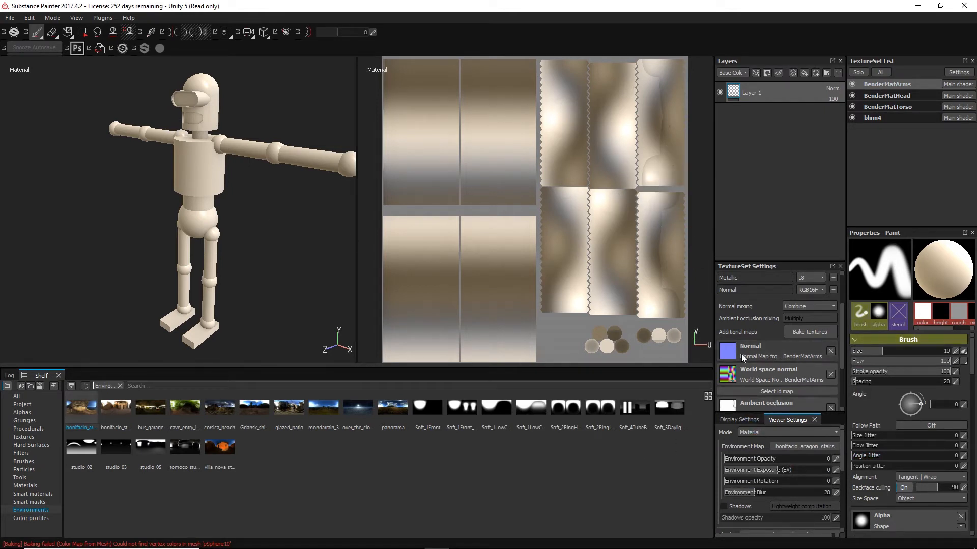
# - Review the baked maps of BenderMatArms and set normal mixing to Replace for the BenderMatArms and BenderMatHead texture sets
pyautogui.scroll(-4, 810, 356)
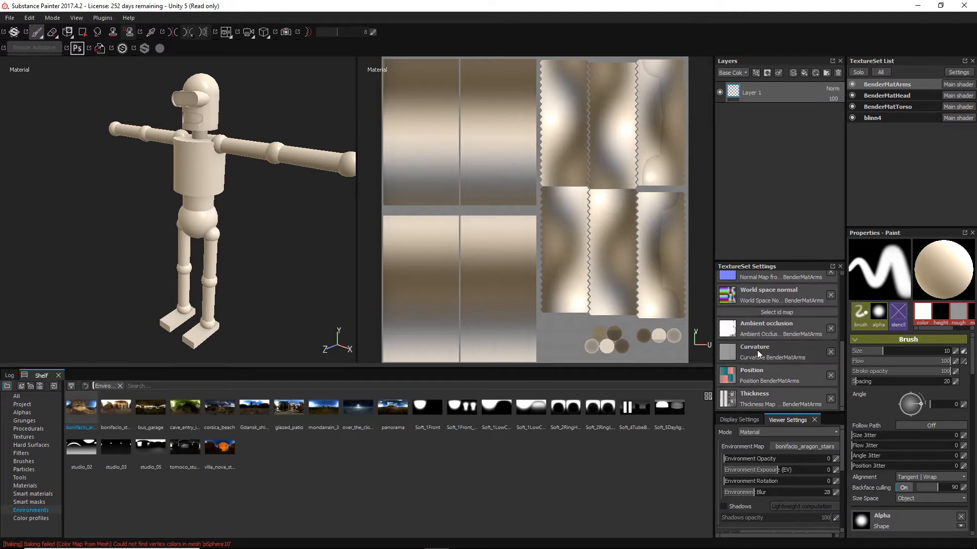
pyautogui.scroll(2, 743, 377)
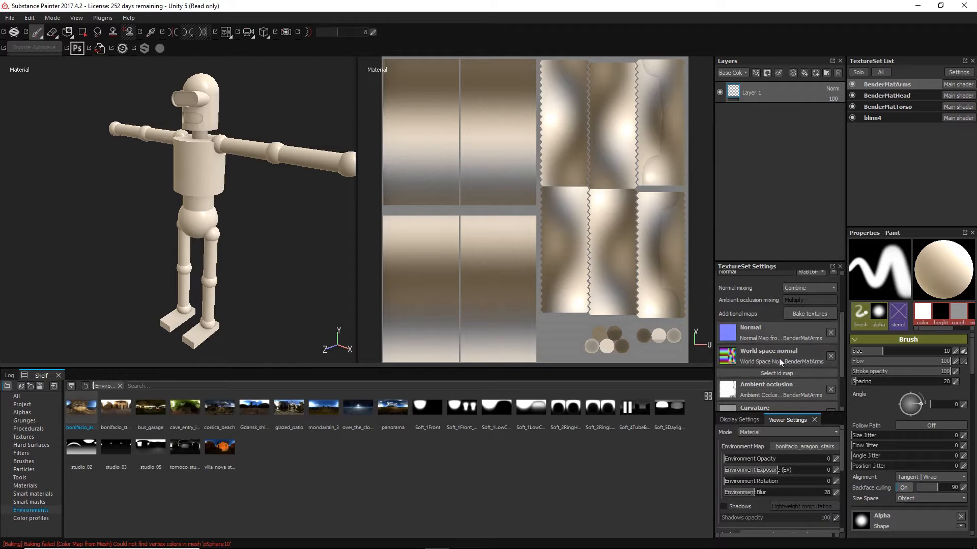
pyautogui.scroll(3, 795, 352)
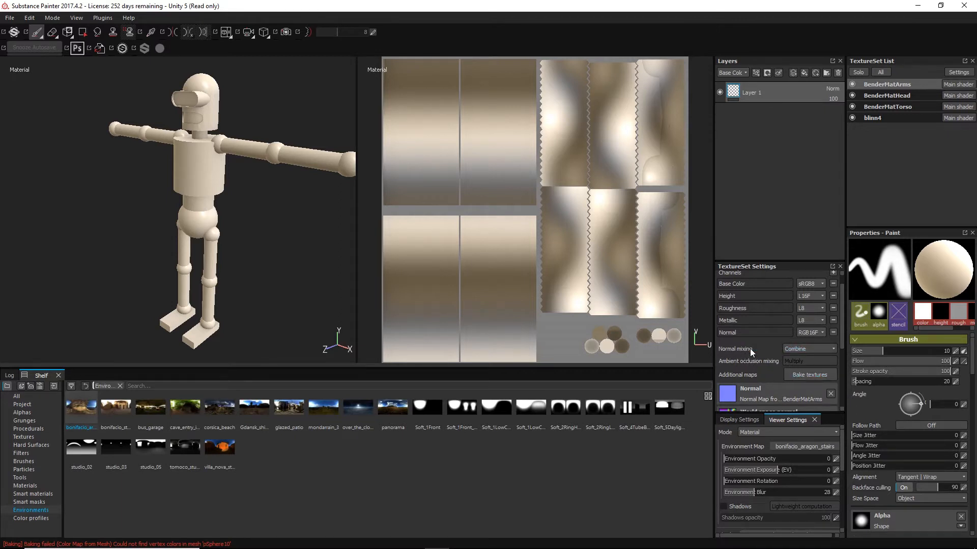
pyautogui.click(829, 349)
pyautogui.click(810, 358)
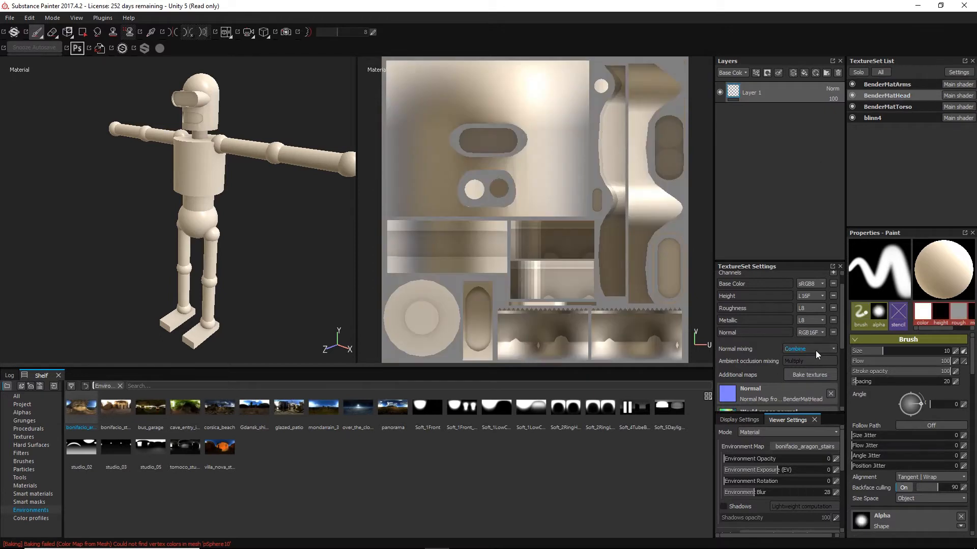
pyautogui.click(817, 350)
pyautogui.click(812, 360)
# - Set normal mixing to Replace for the BenderMatTorso and blinn4 texture sets
pyautogui.click(912, 106)
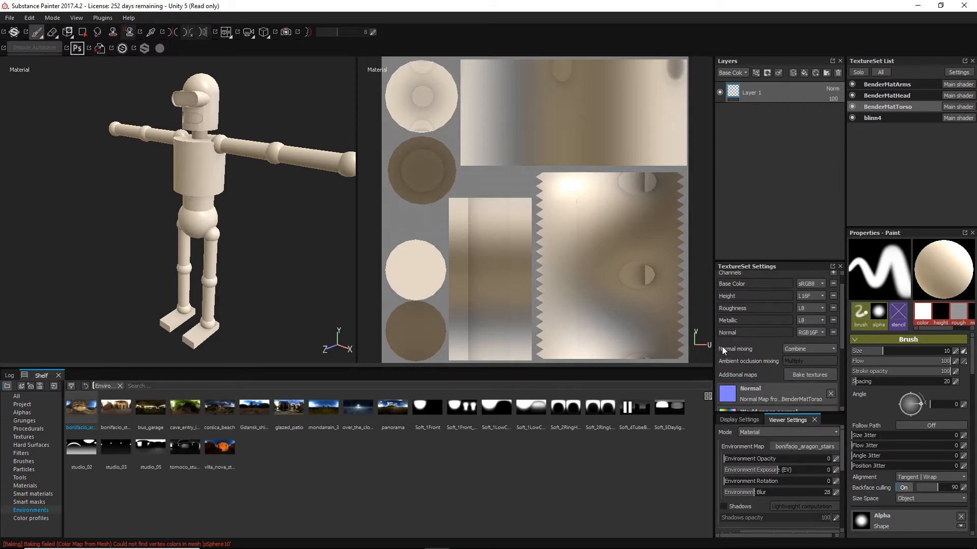
pyautogui.click(826, 349)
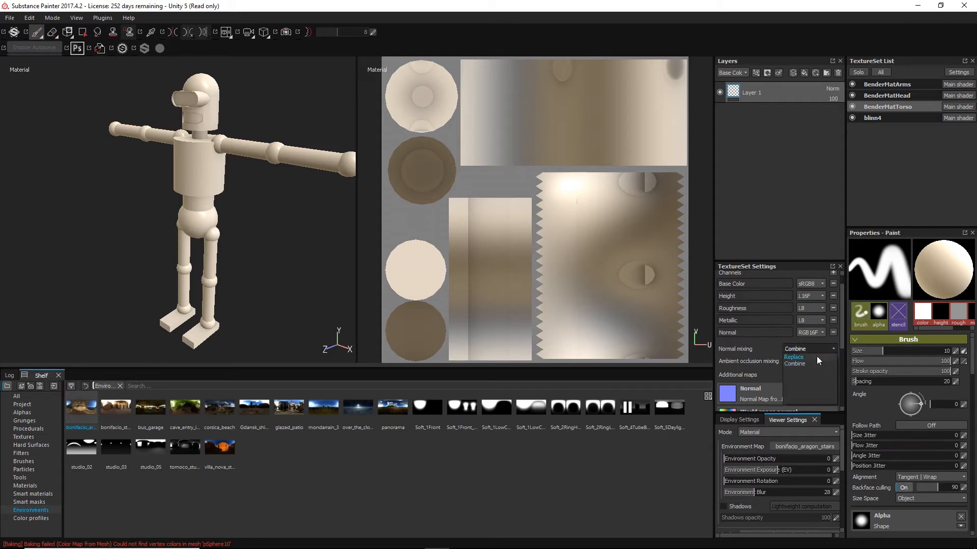
pyautogui.click(819, 356)
pyautogui.click(880, 119)
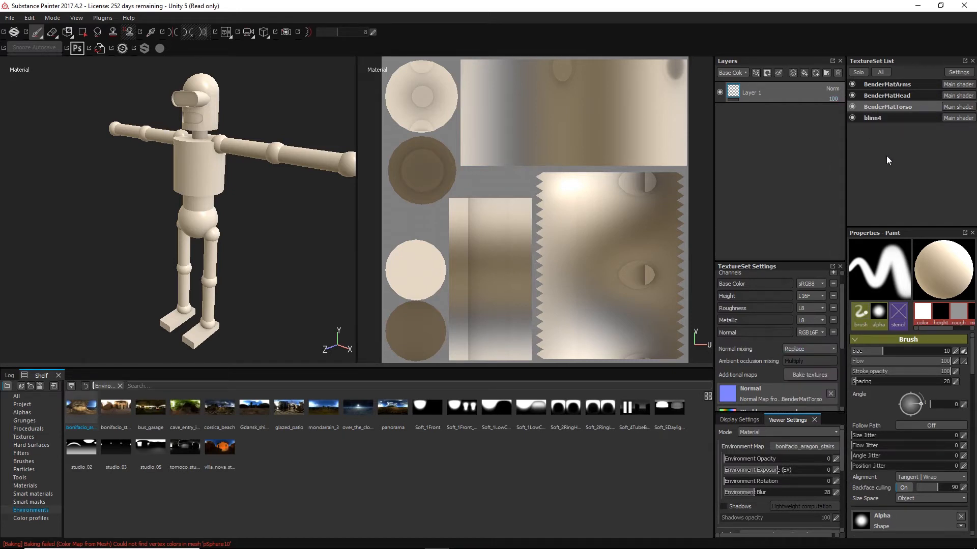
pyautogui.click(823, 348)
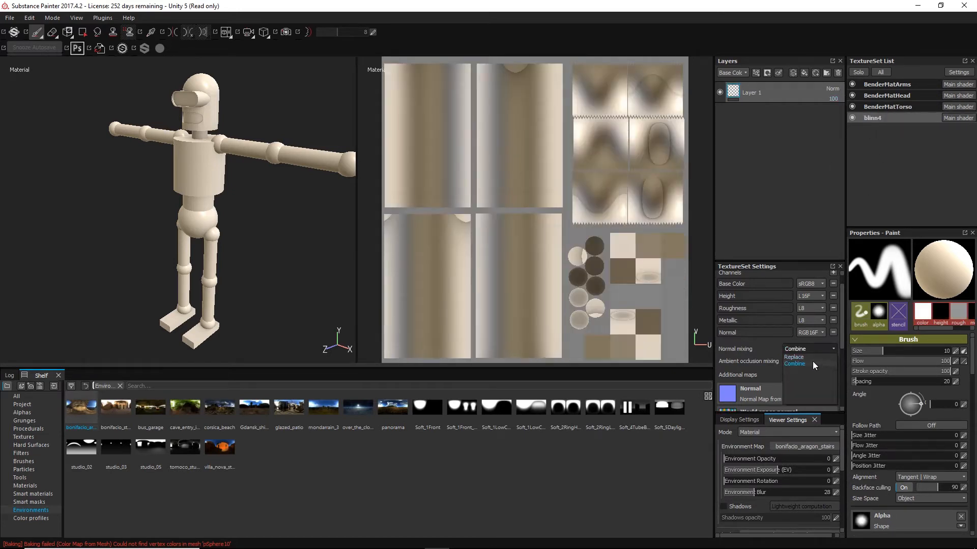
pyautogui.click(808, 357)
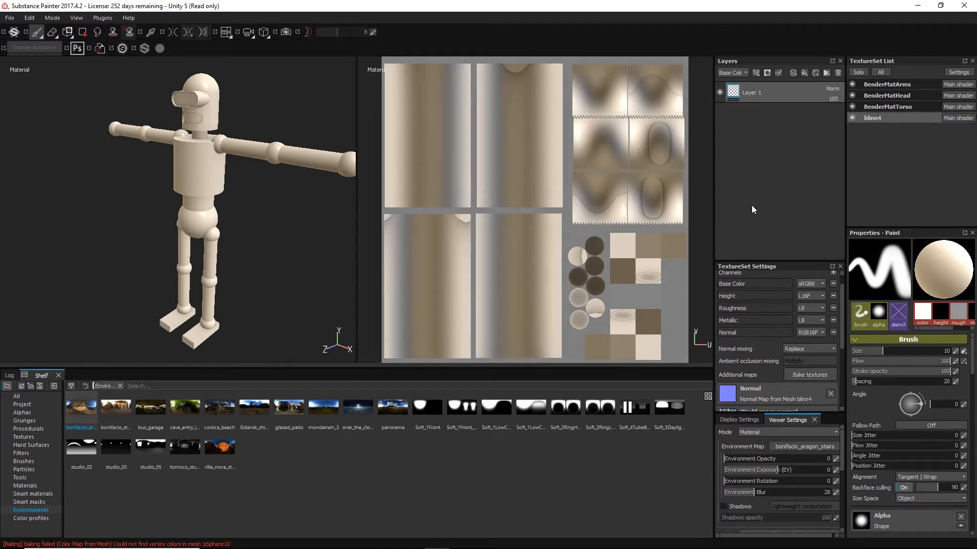
# - Add the Machinery smart material to the BenderMatTorso texture set, below Layer 1 in the layer stack
pyautogui.click(898, 109)
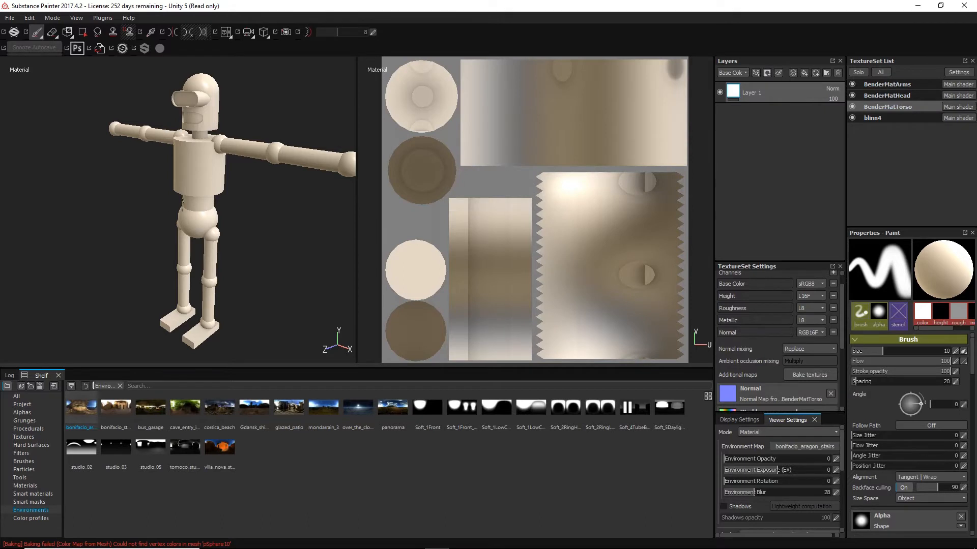
pyautogui.scroll(5, 257, 239)
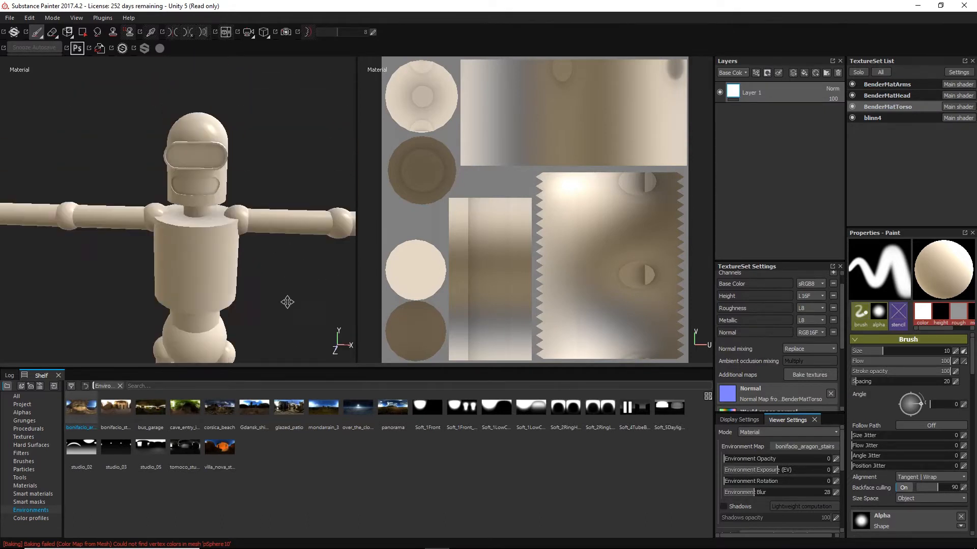
pyautogui.keyDown('alt'); pyautogui.moveTo(258, 312); pyautogui.dragTo(250, 227, button='middle'); pyautogui.keyUp('alt')
pyautogui.keyDown('alt'); pyautogui.moveTo(237, 246); pyautogui.dragTo(343, 282, button='right'); pyautogui.keyUp('alt')
pyautogui.keyDown('alt'); pyautogui.moveTo(340, 248); pyautogui.dragTo(283, 227, button='middle'); pyautogui.keyUp('alt')
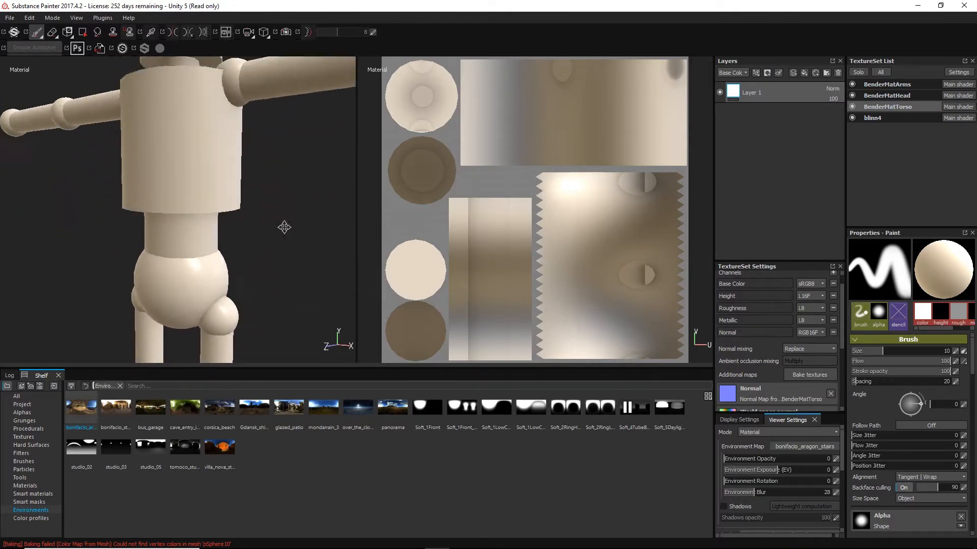
pyautogui.keyDown('alt'); pyautogui.moveTo(273, 243); pyautogui.dragTo(305, 262); pyautogui.keyUp('alt')
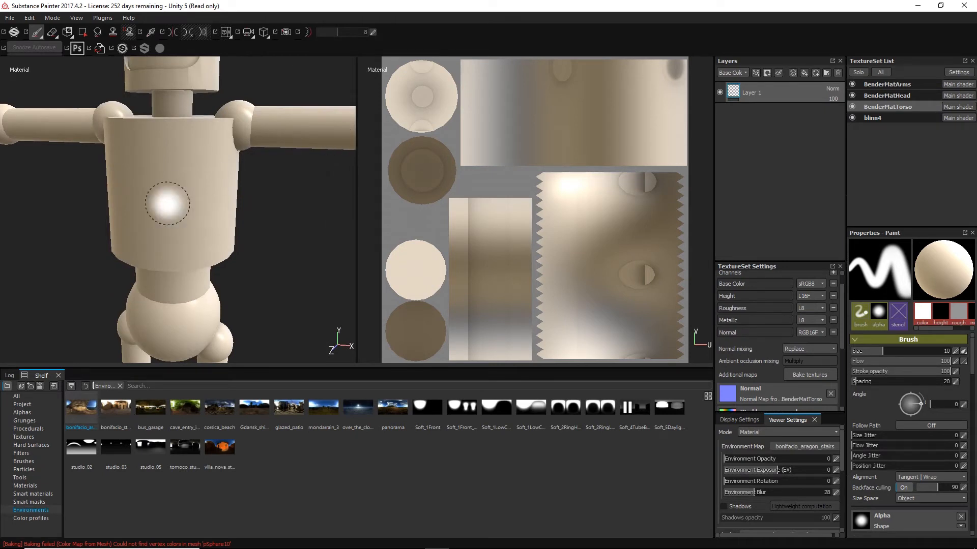
pyautogui.click(36, 495)
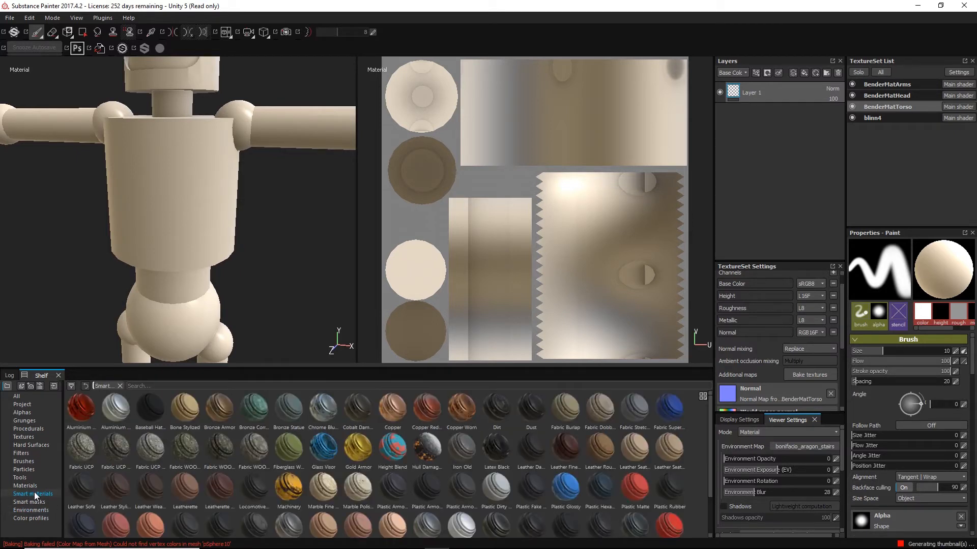
pyautogui.click(289, 489)
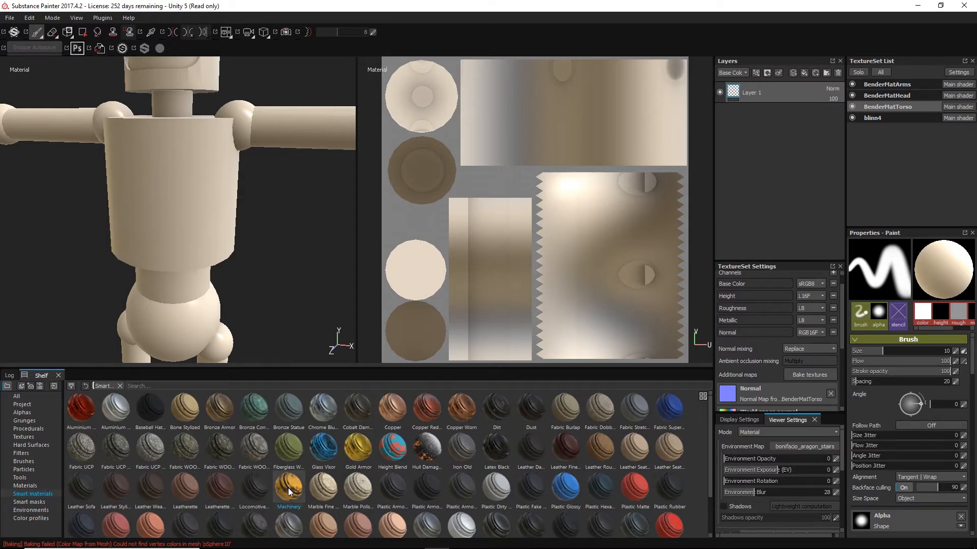
pyautogui.moveTo(289, 491); pyautogui.dragTo(767, 105)
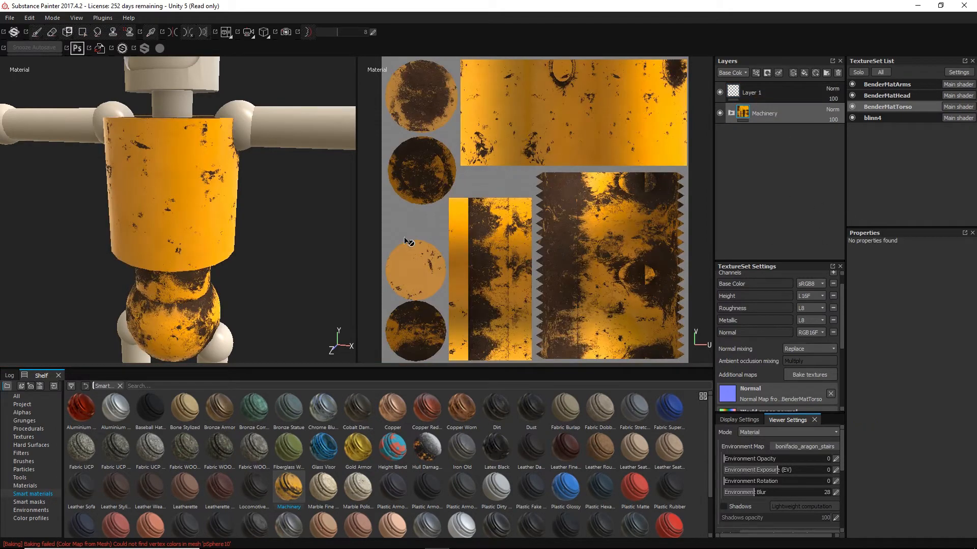
# - Examine the Machinery material's rust and edge wear on the torso, waist and hips from below, the front and above
pyautogui.keyDown('alt'); pyautogui.moveTo(313, 285); pyautogui.dragTo(251, 163); pyautogui.keyUp('alt')
pyautogui.keyDown('alt'); pyautogui.moveTo(251, 163); pyautogui.dragTo(219, 244, button='right'); pyautogui.keyUp('alt')
pyautogui.keyDown('alt'); pyautogui.moveTo(219, 244); pyautogui.dragTo(199, 141, button='middle'); pyautogui.keyUp('alt')
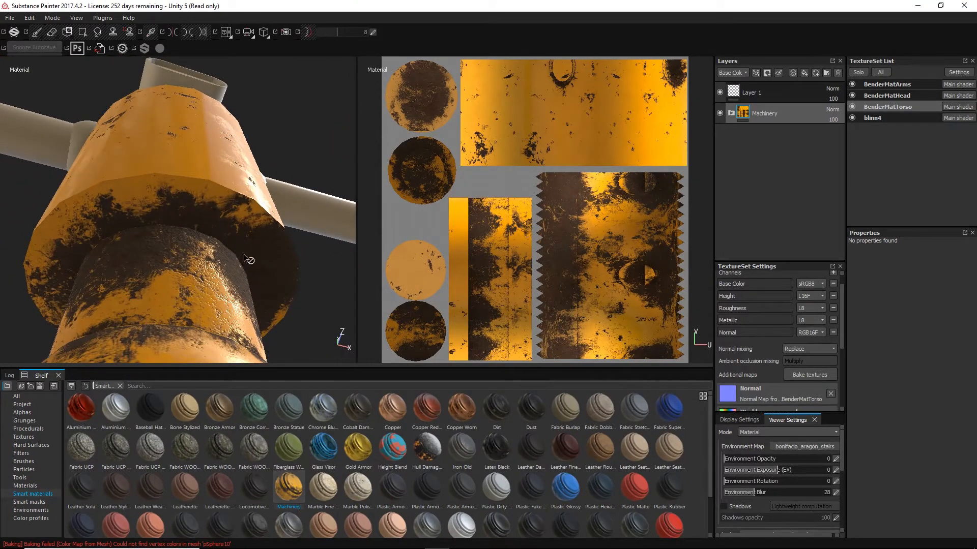
pyautogui.keyDown('alt'); pyautogui.moveTo(324, 277); pyautogui.dragTo(267, 285); pyautogui.keyUp('alt')
pyautogui.keyDown('alt'); pyautogui.moveTo(267, 285); pyautogui.dragTo(298, 245, button='right'); pyautogui.keyUp('alt')
pyautogui.keyDown('alt'); pyautogui.moveTo(298, 245); pyautogui.dragTo(297, 296); pyautogui.keyUp('alt')
pyautogui.keyDown('alt'); pyautogui.moveTo(315, 279); pyautogui.dragTo(268, 283, button='right'); pyautogui.keyUp('alt')
pyautogui.keyDown('alt'); pyautogui.moveTo(300, 326); pyautogui.dragTo(314, 146, button='middle'); pyautogui.keyUp('alt')
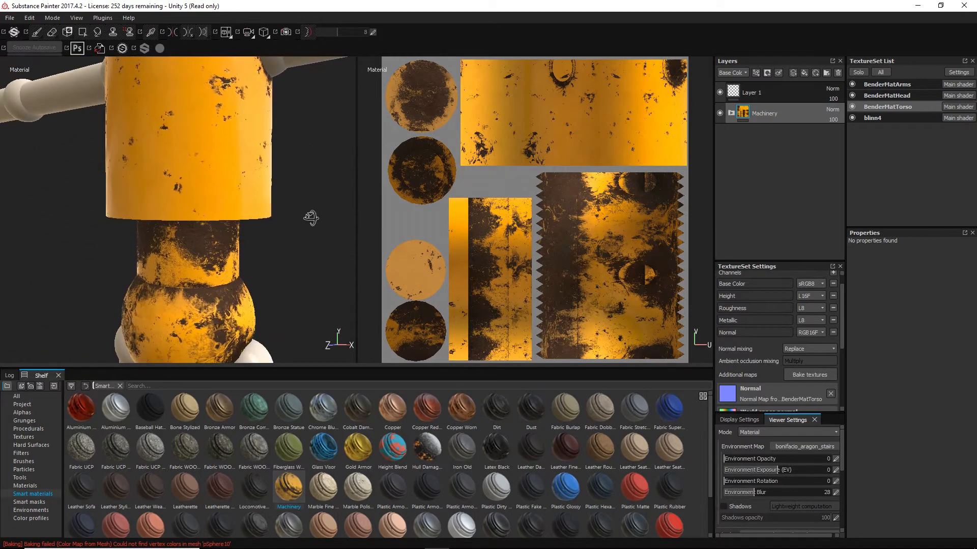
pyautogui.keyDown('alt'); pyautogui.moveTo(312, 218); pyautogui.dragTo(321, 237); pyautogui.keyUp('alt')
pyautogui.keyDown('alt'); pyautogui.moveTo(316, 237); pyautogui.dragTo(319, 275, button='middle'); pyautogui.keyUp('alt')
pyautogui.keyDown('alt'); pyautogui.moveTo(319, 272); pyautogui.dragTo(312, 296); pyautogui.keyUp('alt')
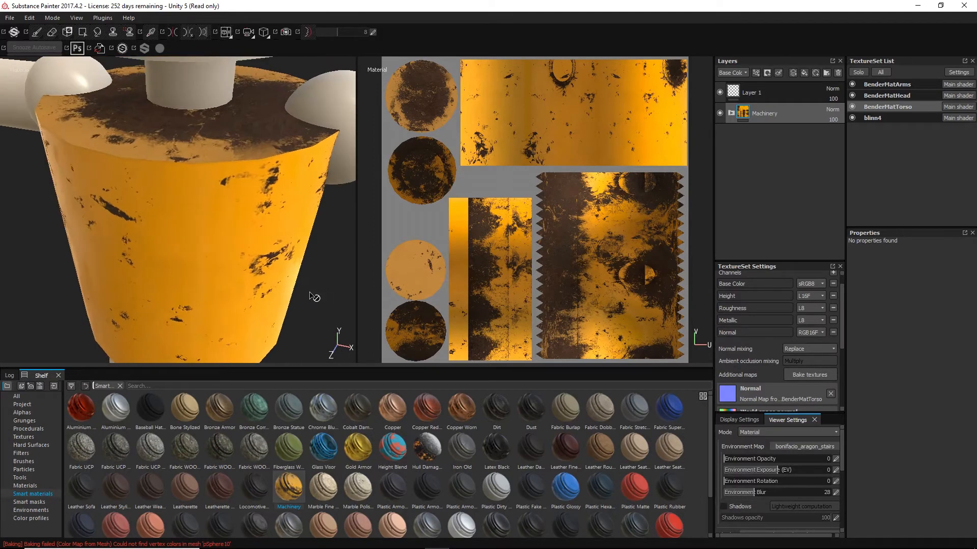
pyautogui.keyDown('alt'); pyautogui.moveTo(311, 296); pyautogui.dragTo(329, 231, button='middle'); pyautogui.keyUp('alt')
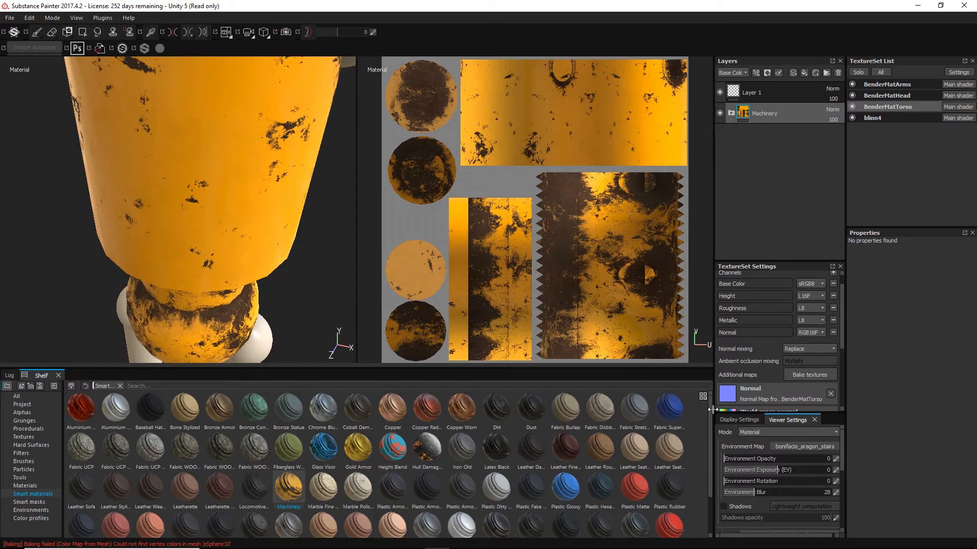
pyautogui.scroll(-2, 752, 383)
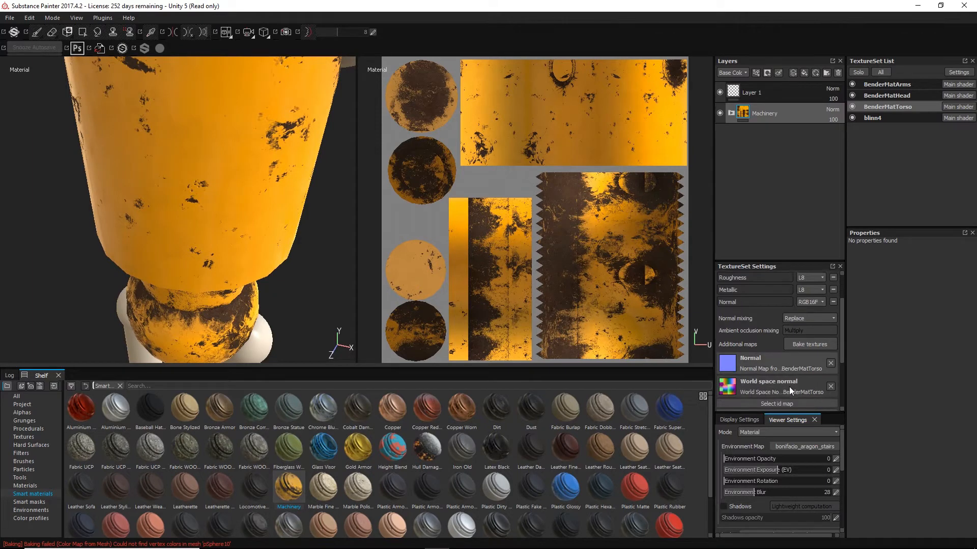
# - Expand the Machinery smart material's layers and select the Rust layer's fill for editing
pyautogui.scroll(-5, 766, 387)
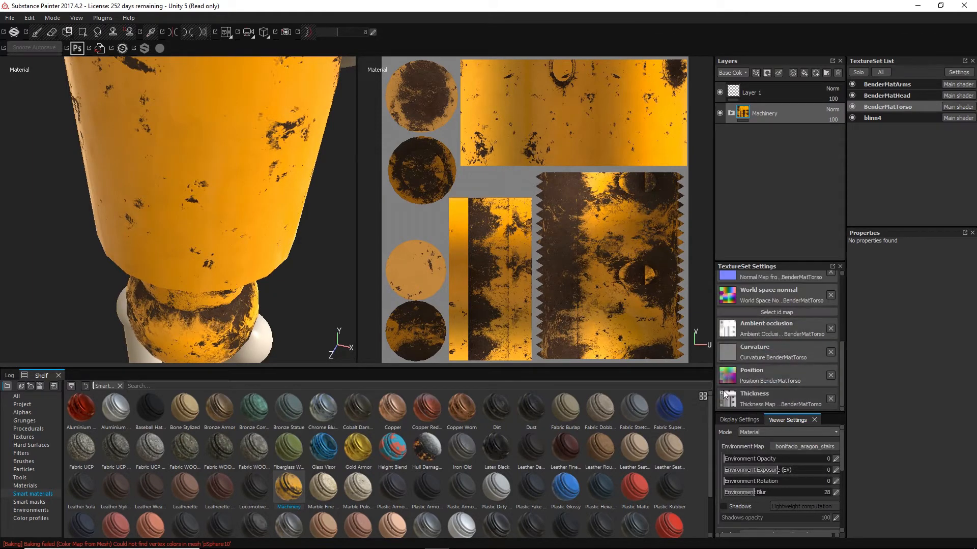
pyautogui.scroll(7, 768, 397)
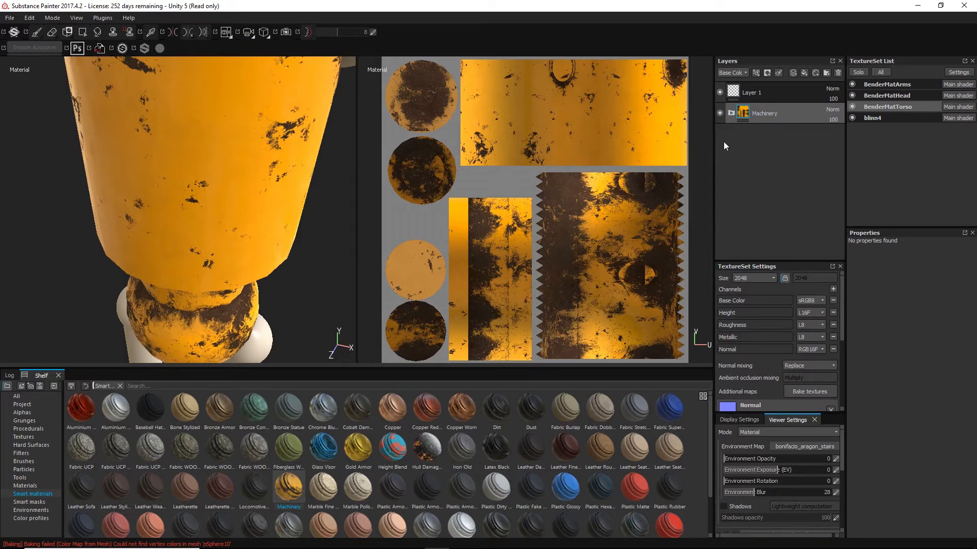
pyautogui.click(730, 113)
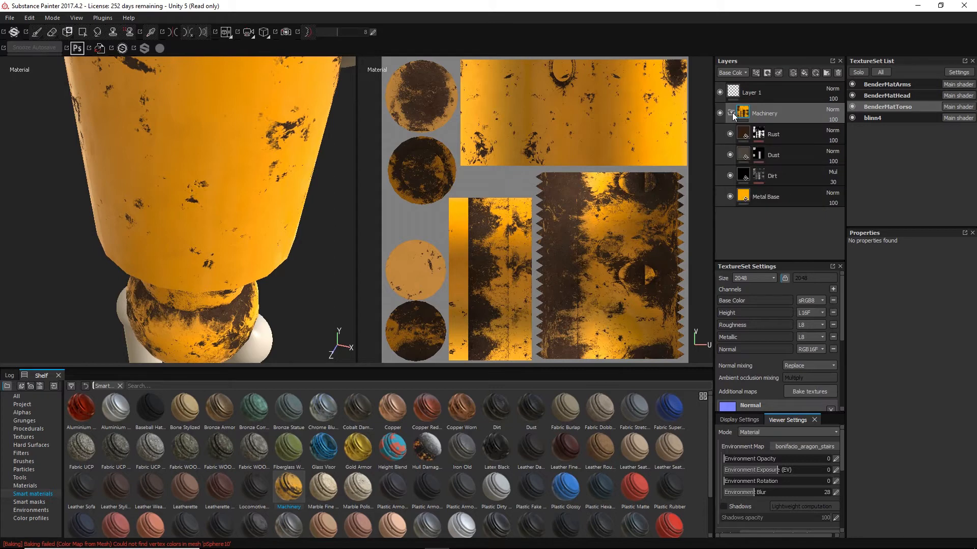
pyautogui.click(758, 134)
pyautogui.click(759, 134)
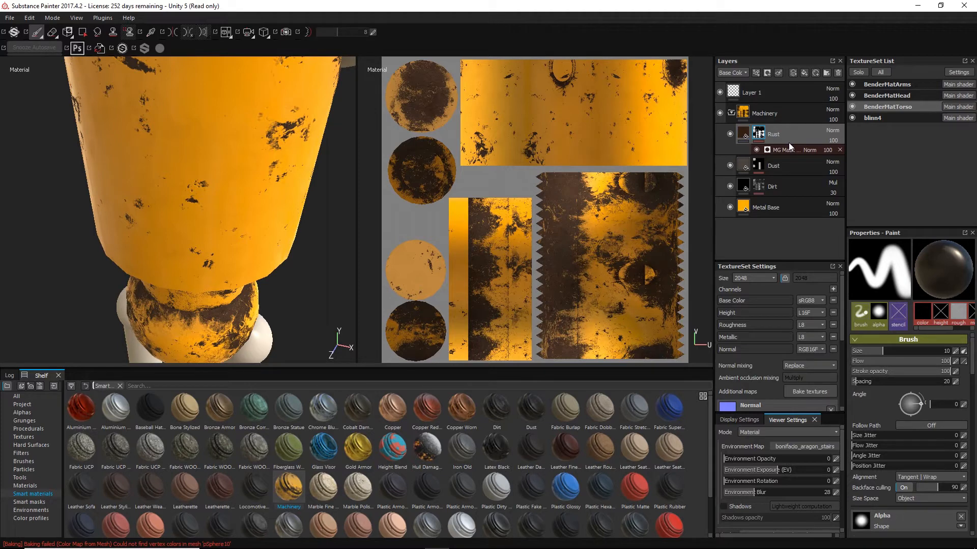
pyautogui.click(741, 136)
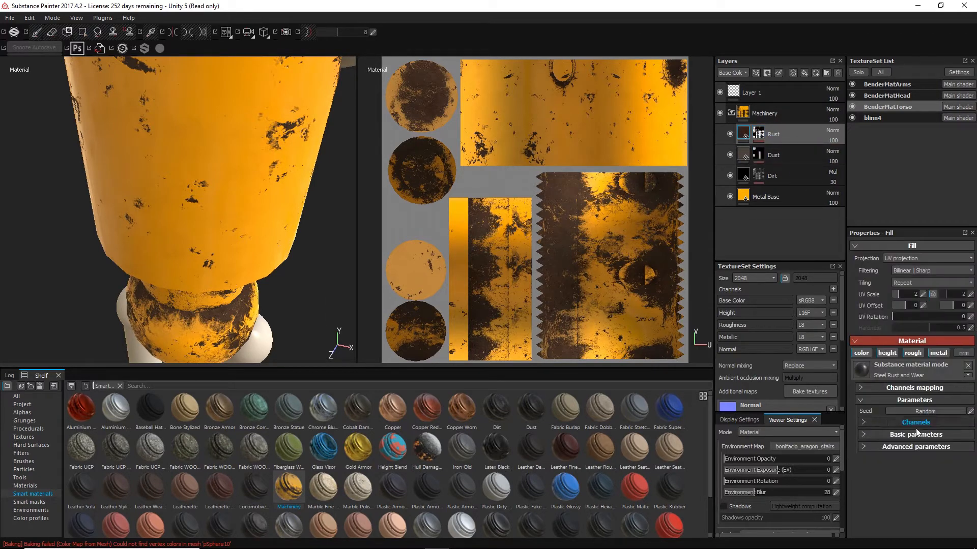
# - Review the Rust fill's channels and basic parameters, and expand its advanced parameters
pyautogui.click(862, 423)
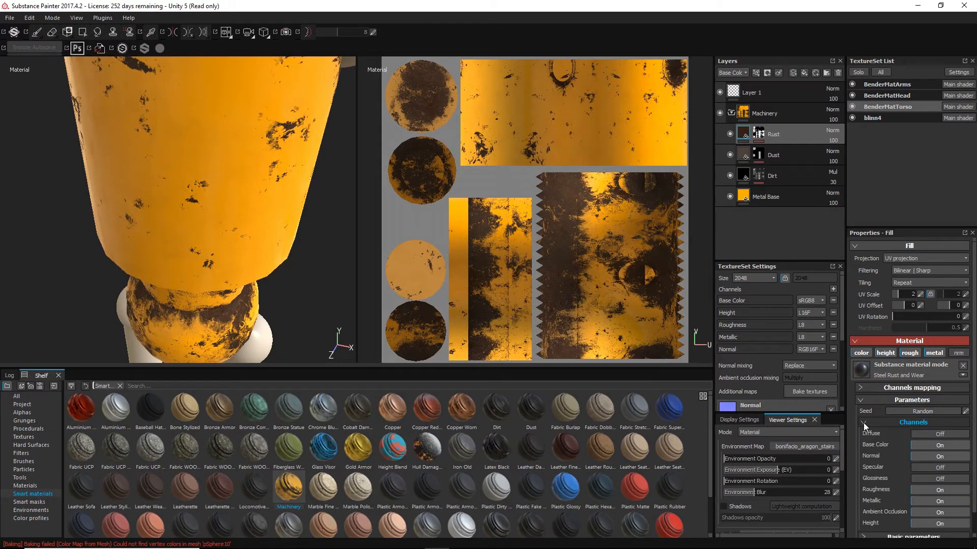
pyautogui.click(863, 423)
pyautogui.click(866, 433)
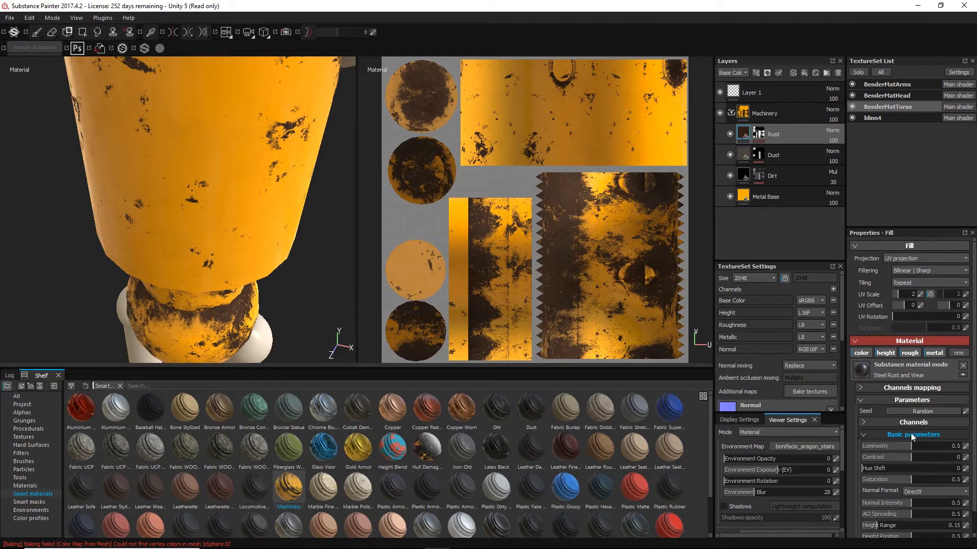
pyautogui.scroll(-1, 910, 430)
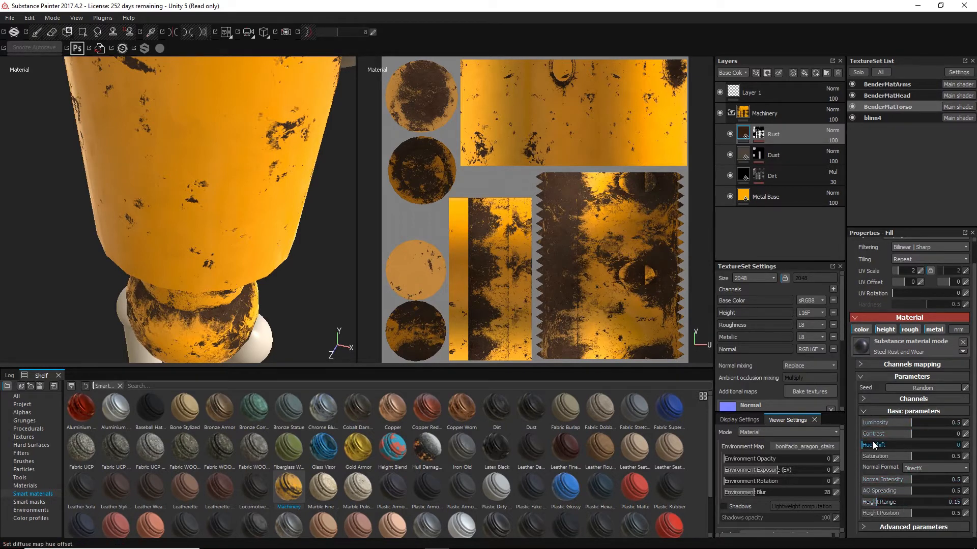
pyautogui.click(862, 411)
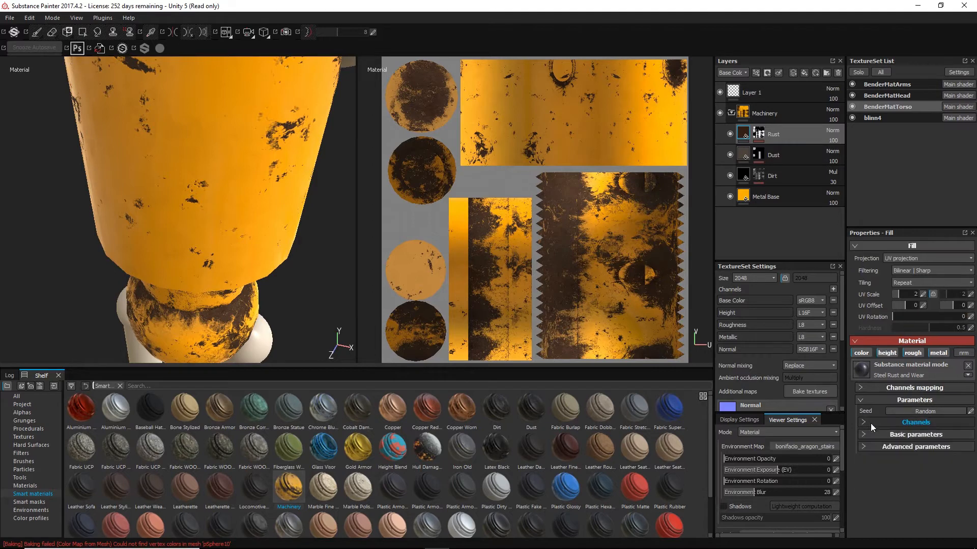
pyautogui.click(862, 446)
pyautogui.scroll(-1, 905, 445)
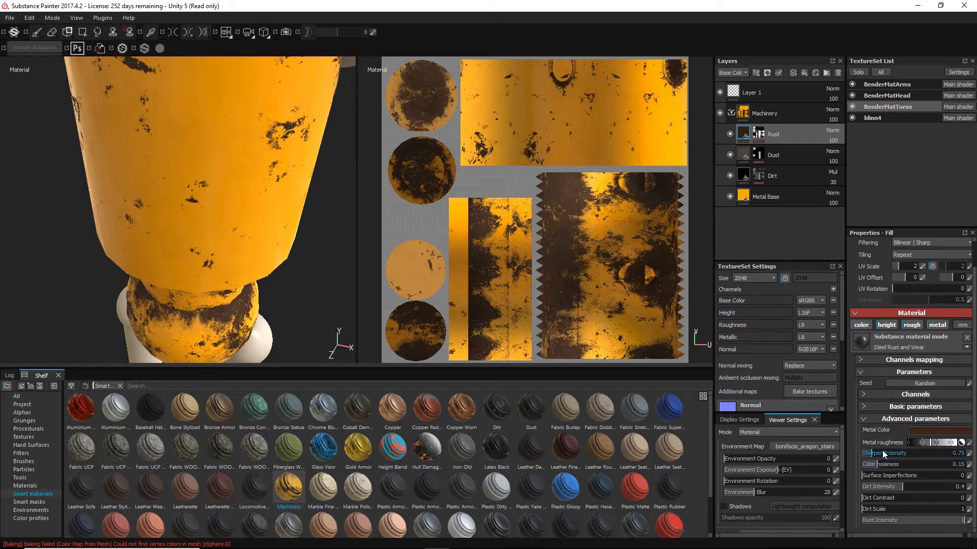
# - Set the Rust fill's sharpen intensity to 4.28, color noisiness to 0.19 and surface imperfections to 0.21
pyautogui.scroll(5, 584, 244)
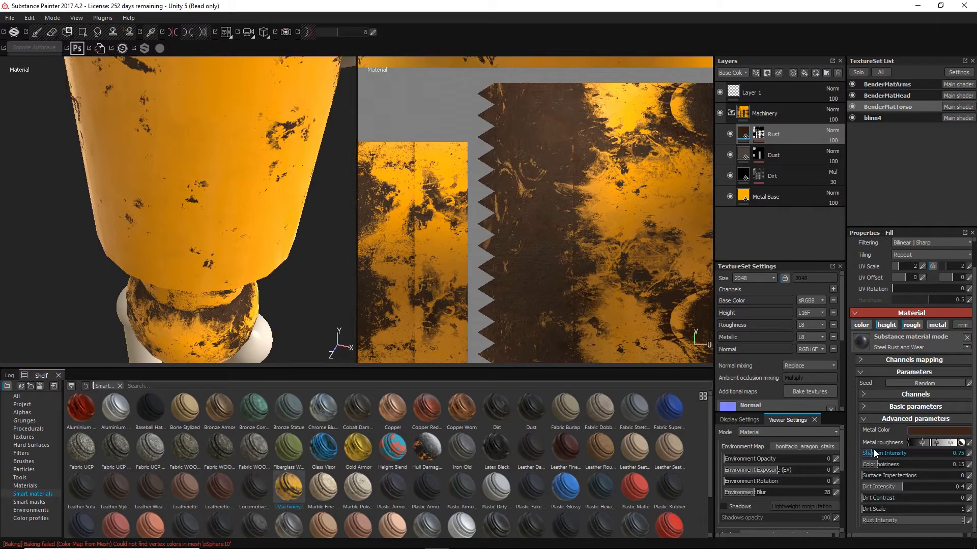
pyautogui.moveTo(874, 453); pyautogui.dragTo(910, 458)
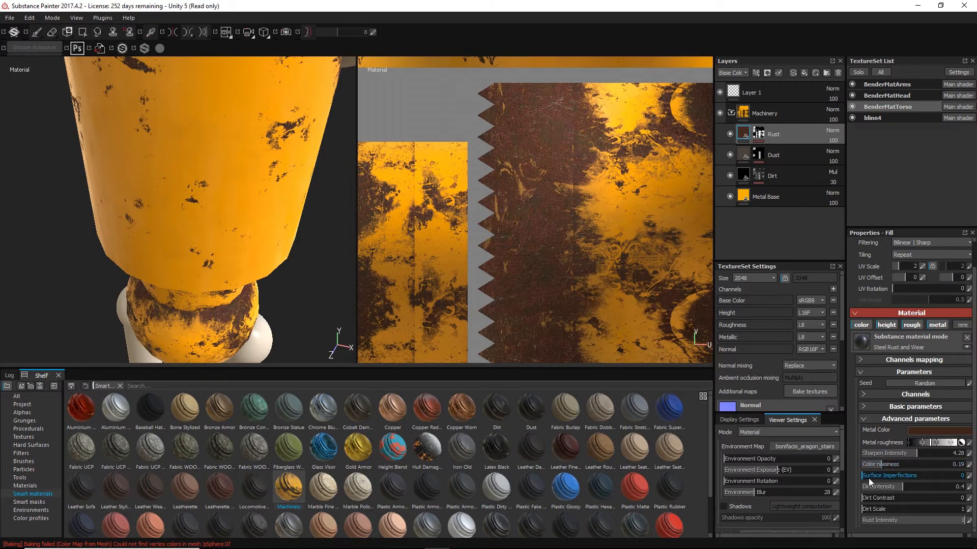
pyautogui.write('0.85')
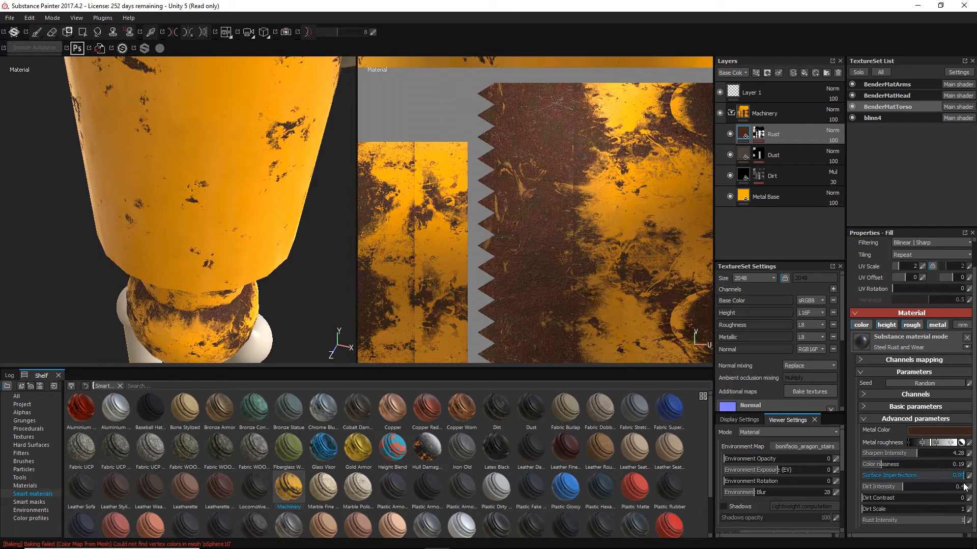
pyautogui.press('Return')
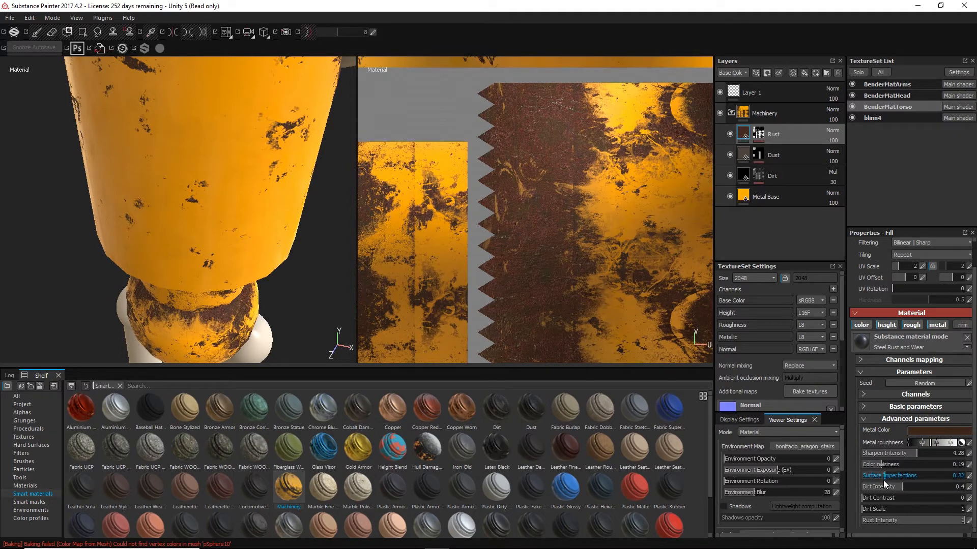
pyautogui.click(883, 480)
# - Set the Rust fill's dirt contrast to 0.06
pyautogui.moveTo(905, 487); pyautogui.dragTo(921, 490)
pyautogui.moveTo(904, 492)
pyautogui.mouseDown()
pyautogui.moveTo(891, 502)
pyautogui.moveTo(920, 503)
pyautogui.mouseUp()
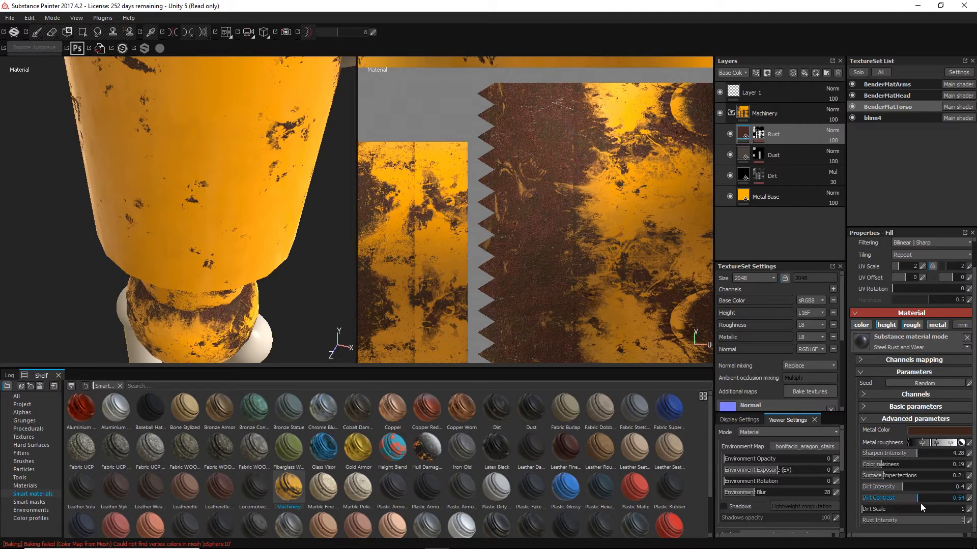
pyautogui.click(868, 507)
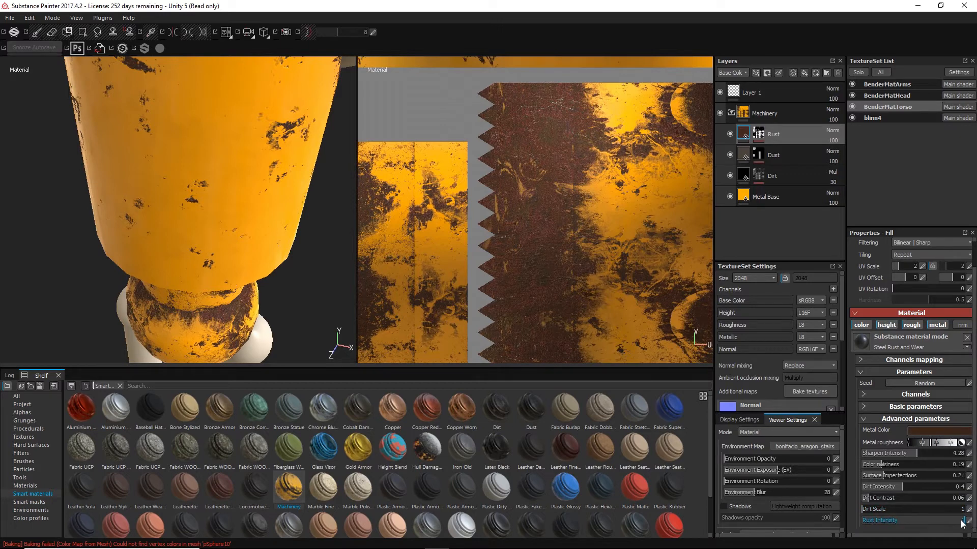
# - Try a rust intensity of about 0.71 on the Rust fill and restore it to full
pyautogui.moveTo(962, 523); pyautogui.dragTo(923, 530)
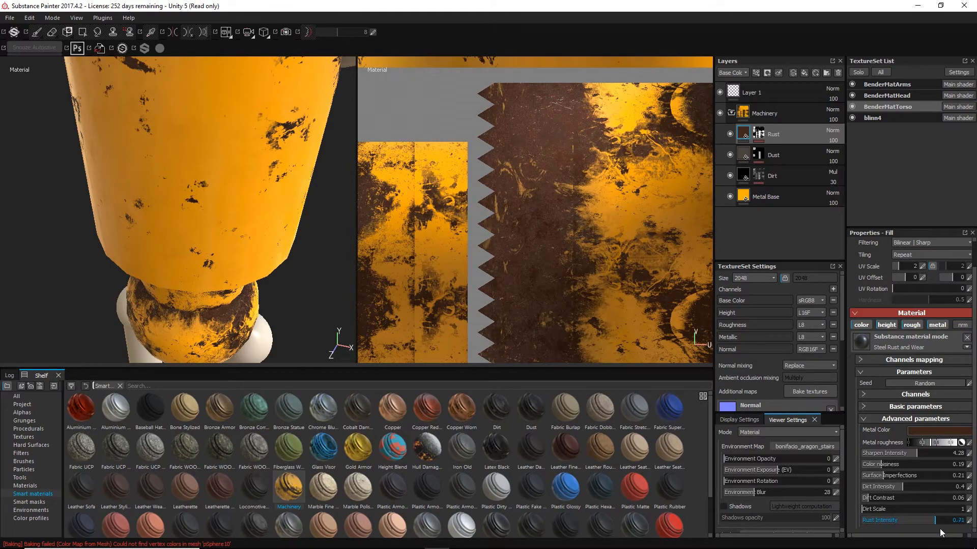
pyautogui.moveTo(944, 529); pyautogui.dragTo(970, 530)
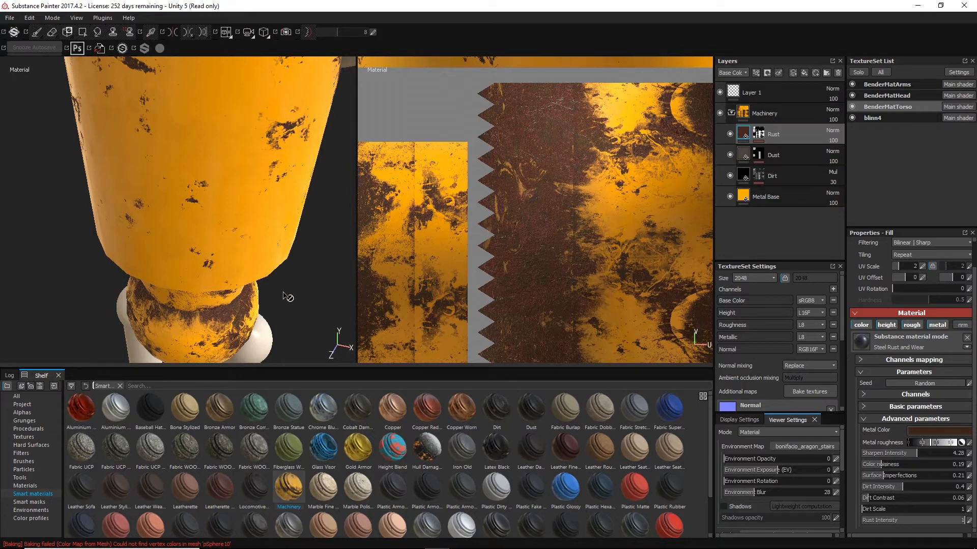
pyautogui.keyDown('alt'); pyautogui.moveTo(288, 296); pyautogui.dragTo(288, 238); pyautogui.keyUp('alt')
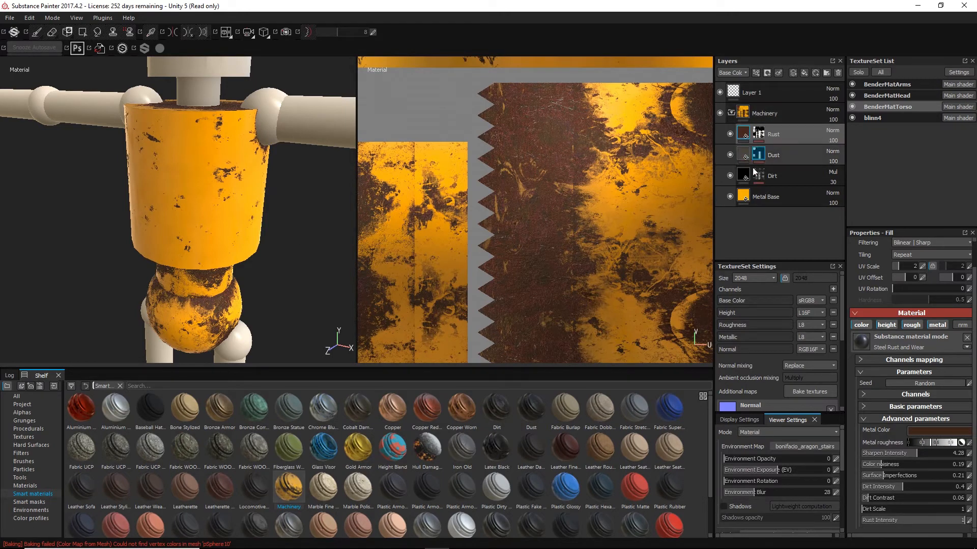
# - Collapse the Machinery folder and add the Steel Rust Surface smart material directly beneath it in the layer stack
pyautogui.click(731, 113)
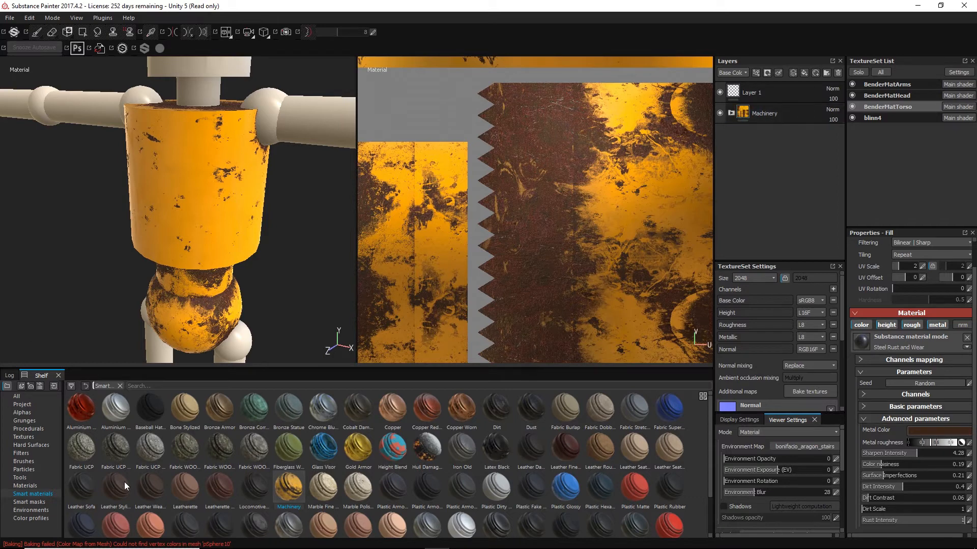
pyautogui.scroll(-1, 386, 484)
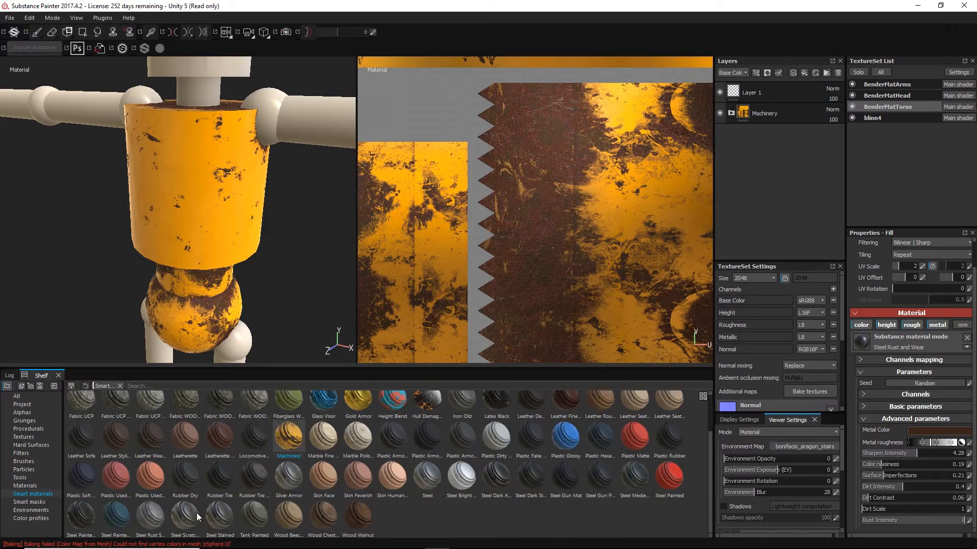
pyautogui.click(152, 522)
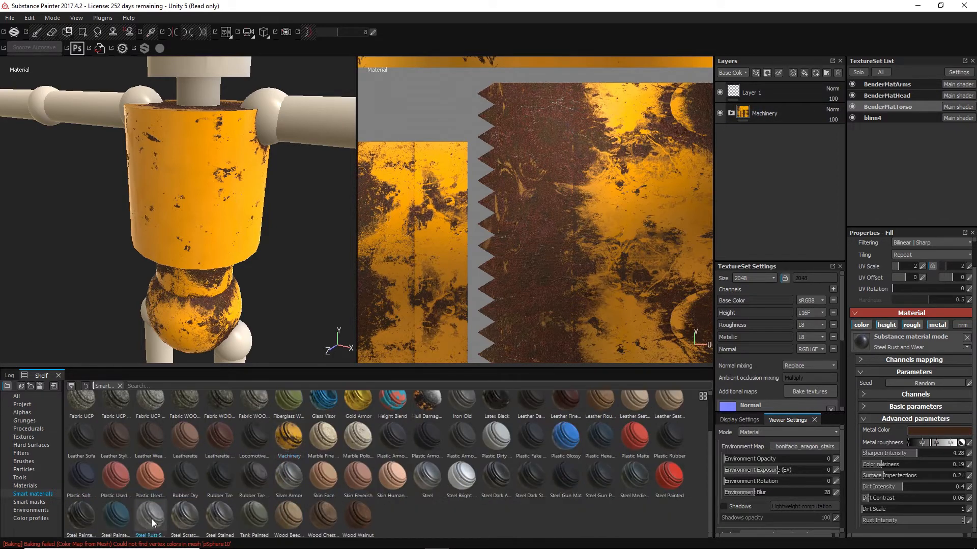
pyautogui.moveTo(148, 516)
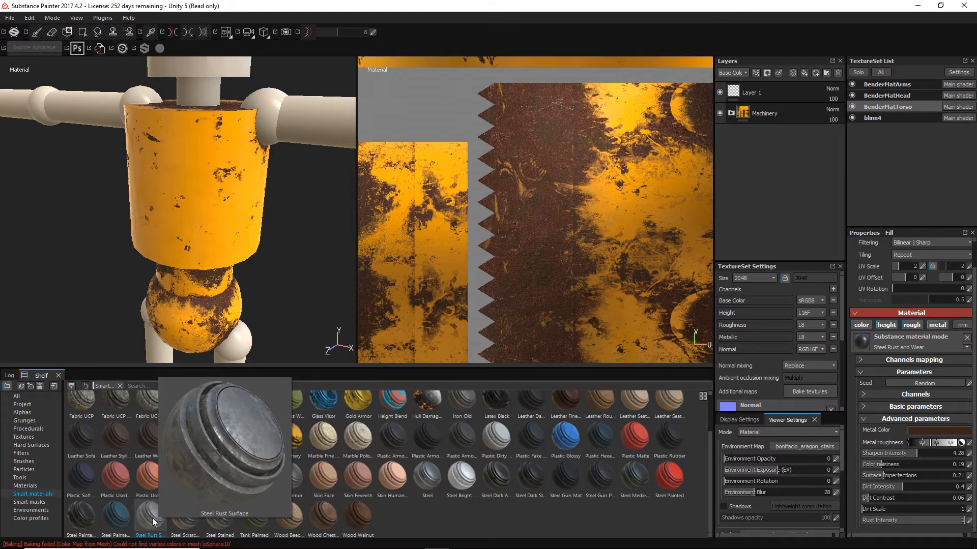
pyautogui.moveTo(153, 522); pyautogui.dragTo(751, 171)
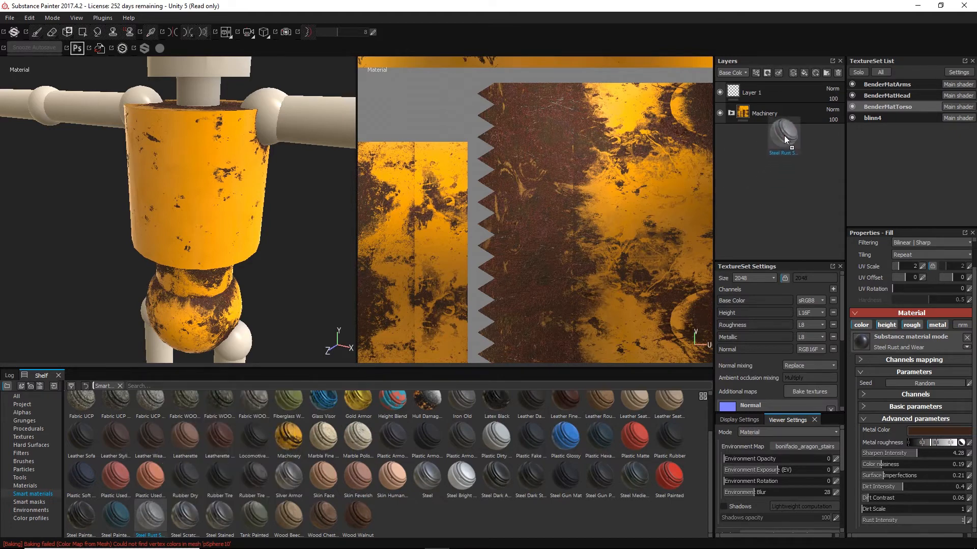
pyautogui.moveTo(783, 136); pyautogui.dragTo(779, 121)
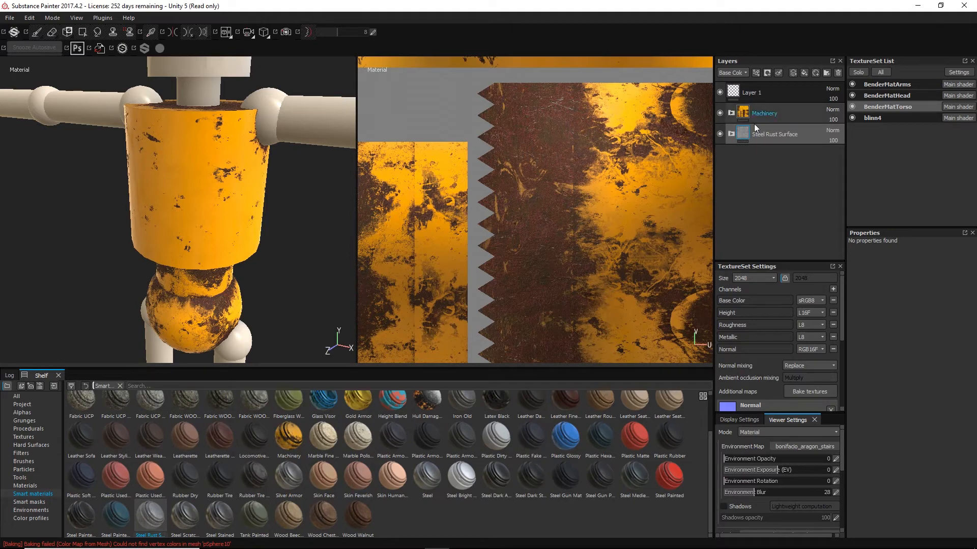
# - Hide the Machinery layer and inspect the Steel Rust Surface material on the robot's torso
pyautogui.click(719, 113)
pyautogui.keyDown('alt'); pyautogui.moveTo(104, 209); pyautogui.dragTo(49, 222); pyautogui.keyUp('alt')
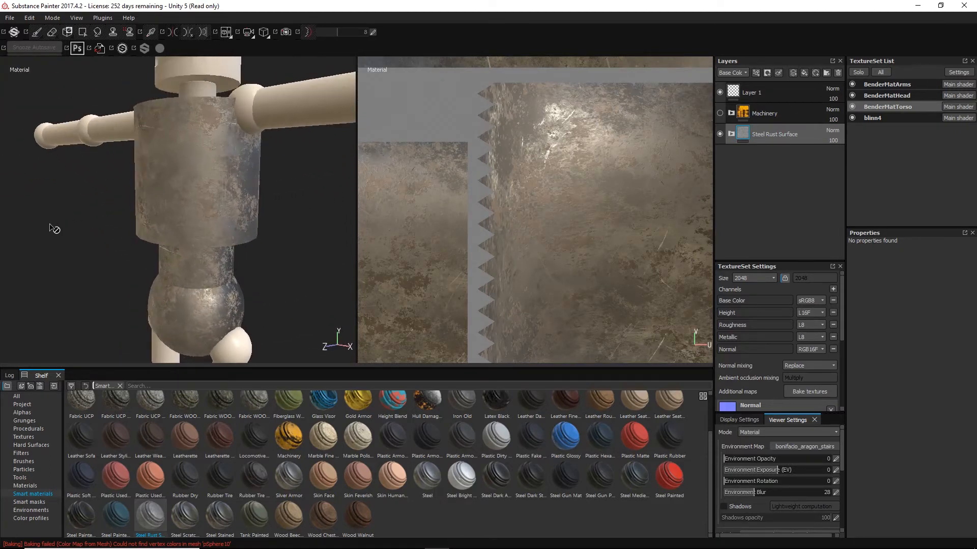
pyautogui.keyDown('alt'); pyautogui.moveTo(57, 196); pyautogui.dragTo(135, 234, button='right'); pyautogui.keyUp('alt')
pyautogui.keyDown('alt'); pyautogui.moveTo(135, 234); pyautogui.dragTo(72, 211); pyautogui.keyUp('alt')
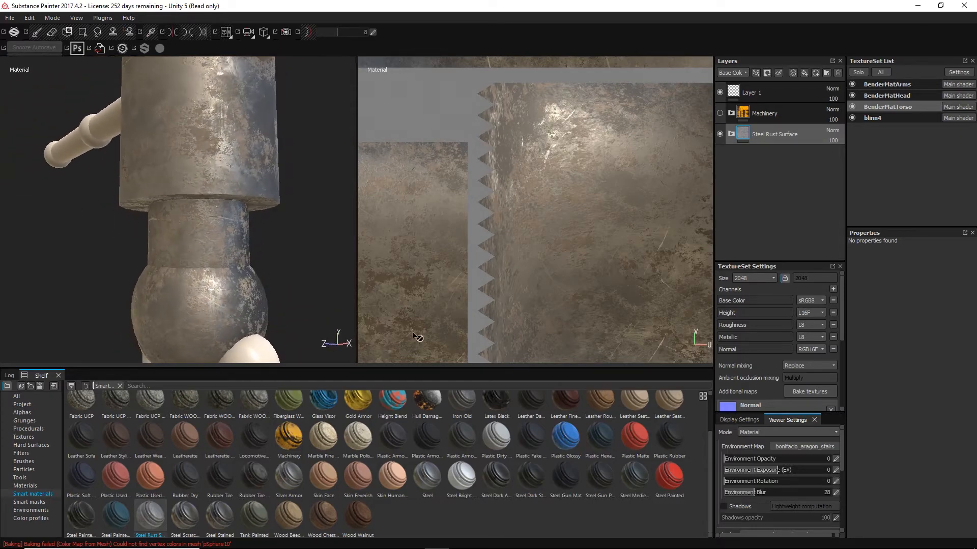
# - Expand the Steel Rust Surface folder and examine its Rust layer's fill properties and base color texture options
pyautogui.click(731, 134)
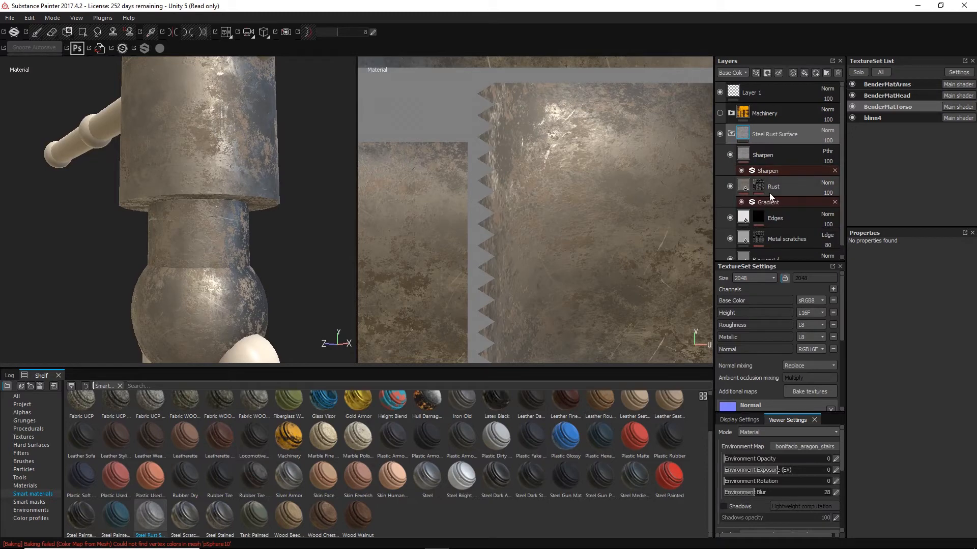
pyautogui.click(740, 189)
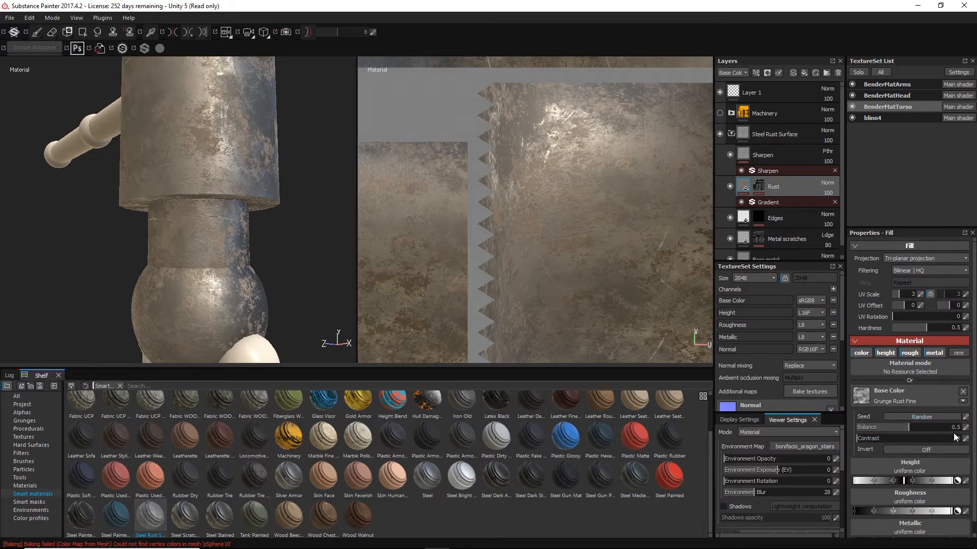
pyautogui.scroll(-1, 954, 437)
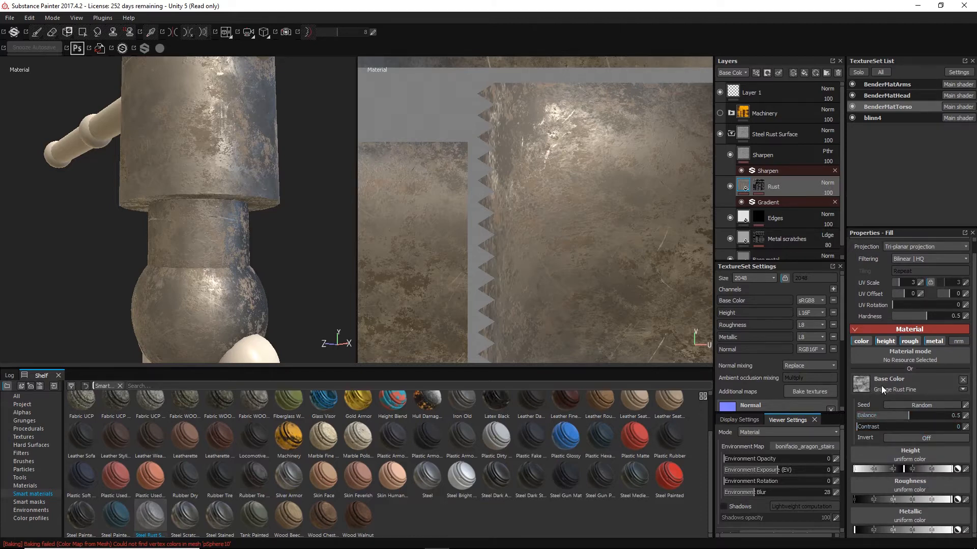
pyautogui.scroll(1, 937, 398)
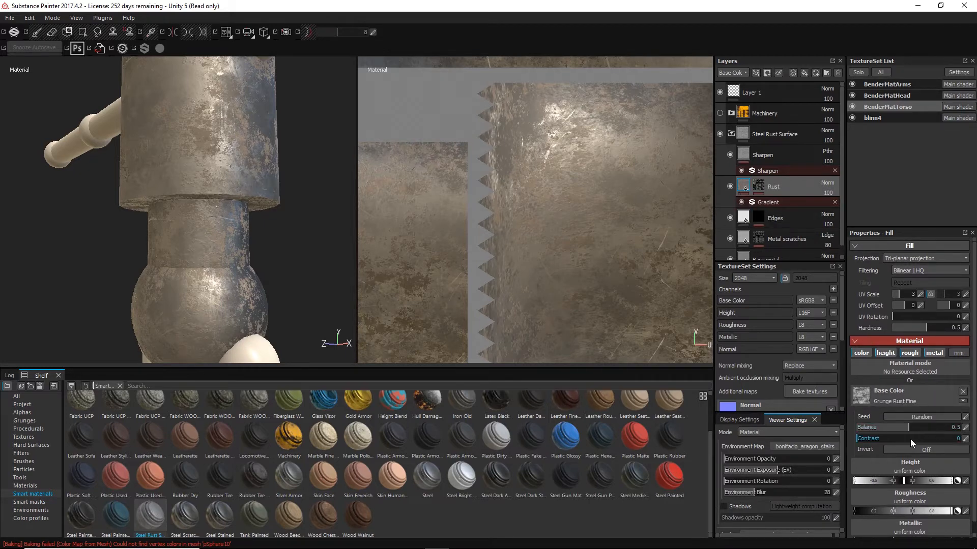
pyautogui.scroll(-1, 910, 438)
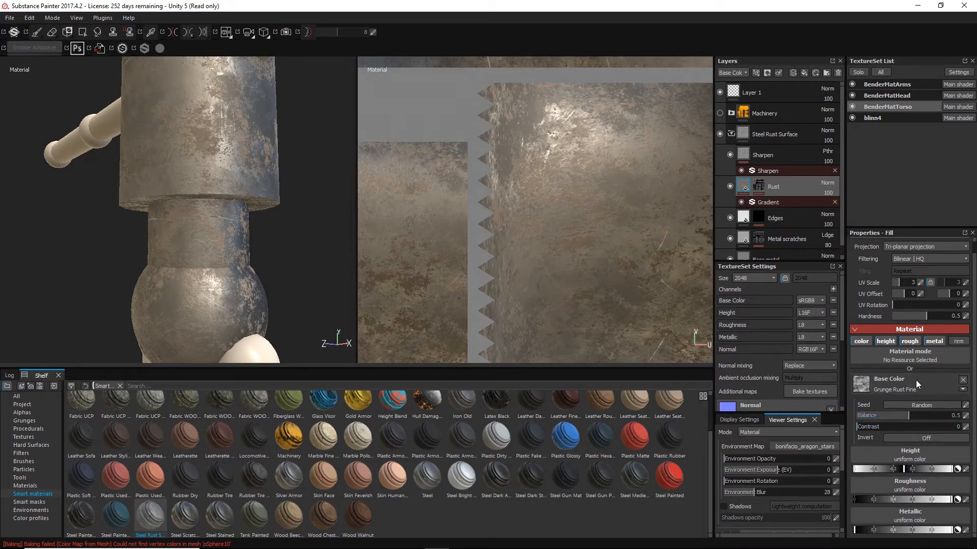
pyautogui.click(886, 382)
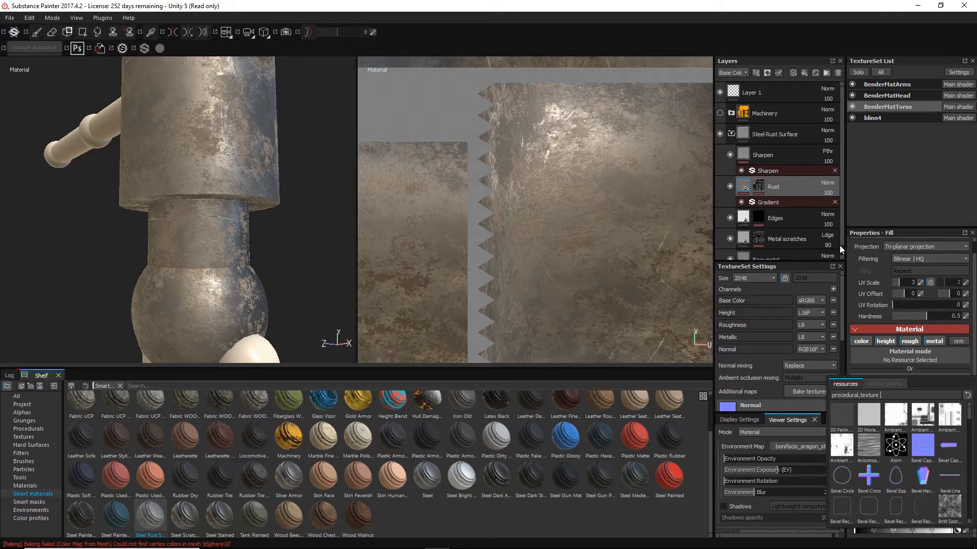
pyautogui.click(892, 180)
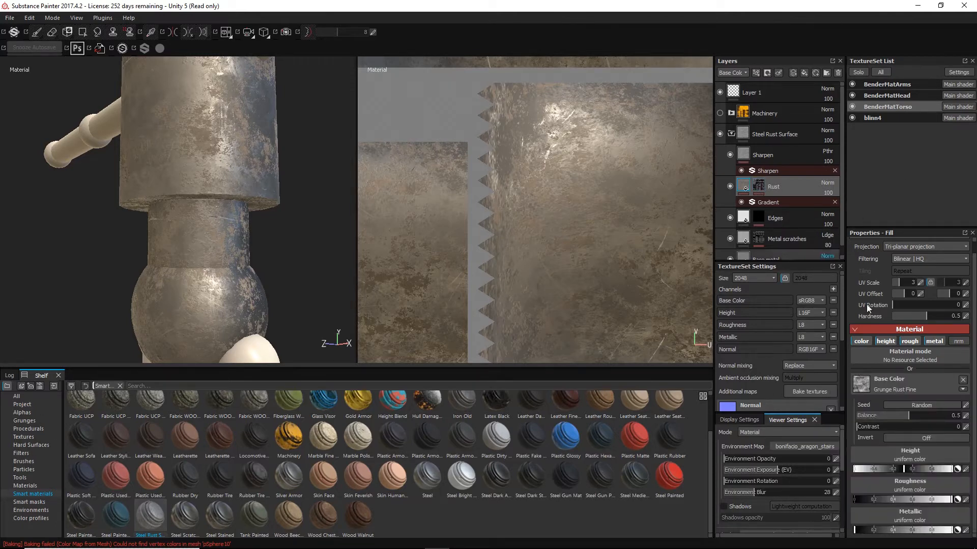
pyautogui.moveTo(763, 187)
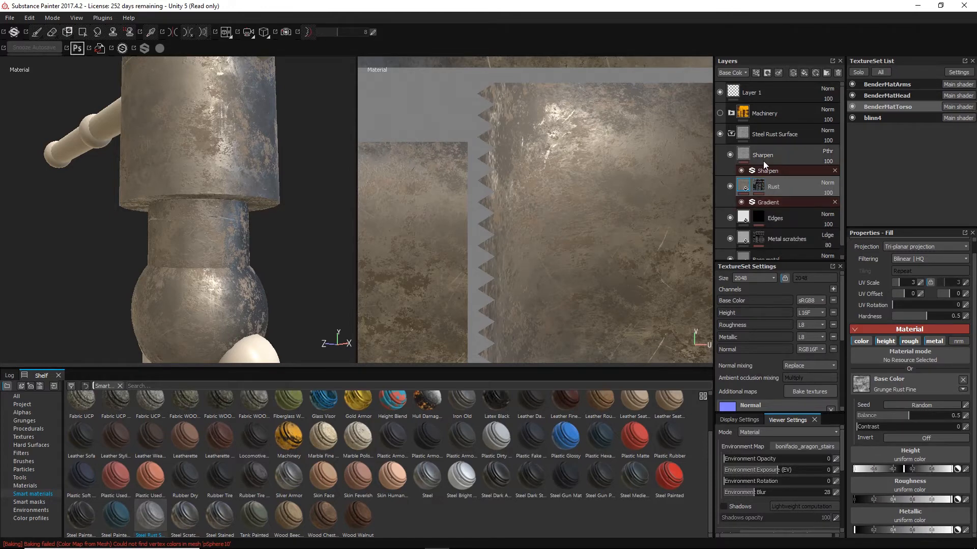
# - Set the Base metal fill's base color in the Steel Rust Surface folder to dark brown, RGB 0.070, 0.045, 0.036
pyautogui.scroll(-1, 768, 233)
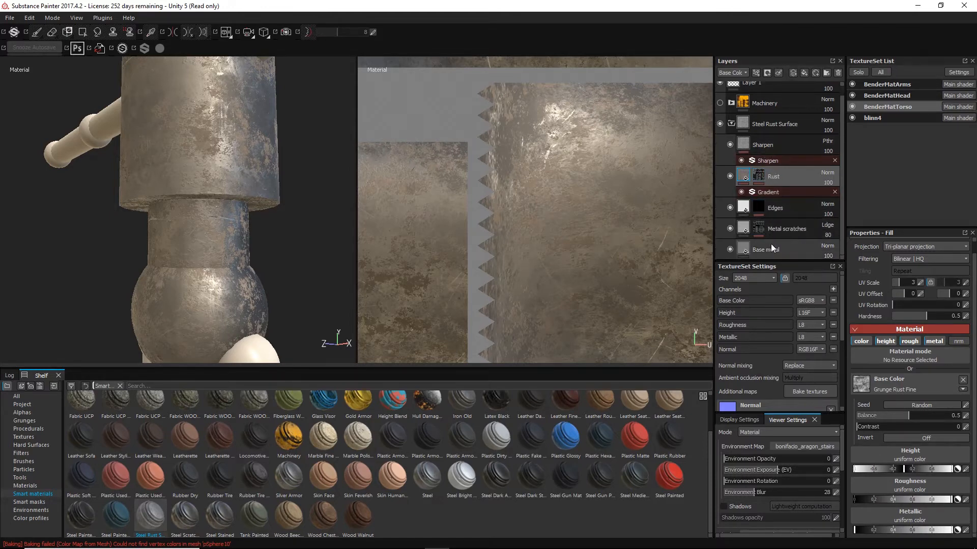
pyautogui.click(743, 248)
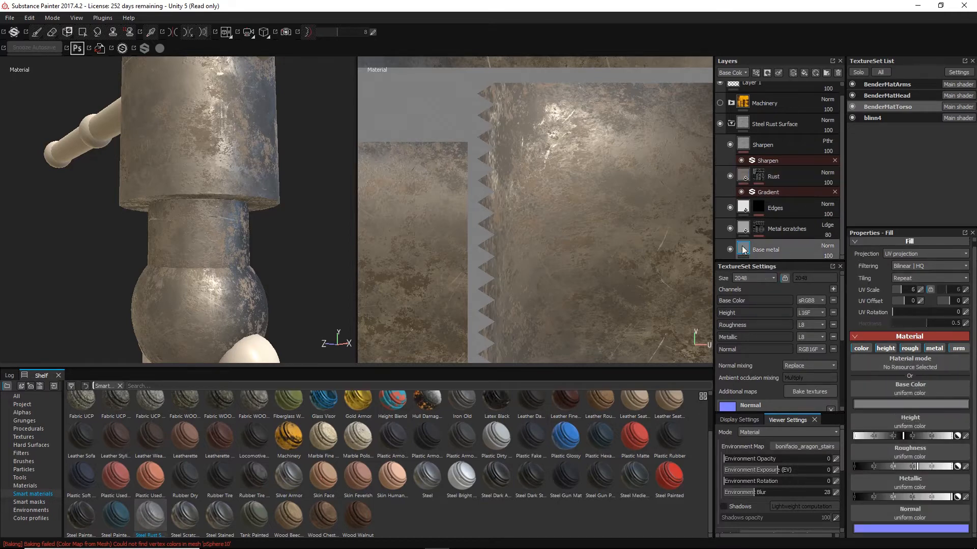
pyautogui.click(911, 406)
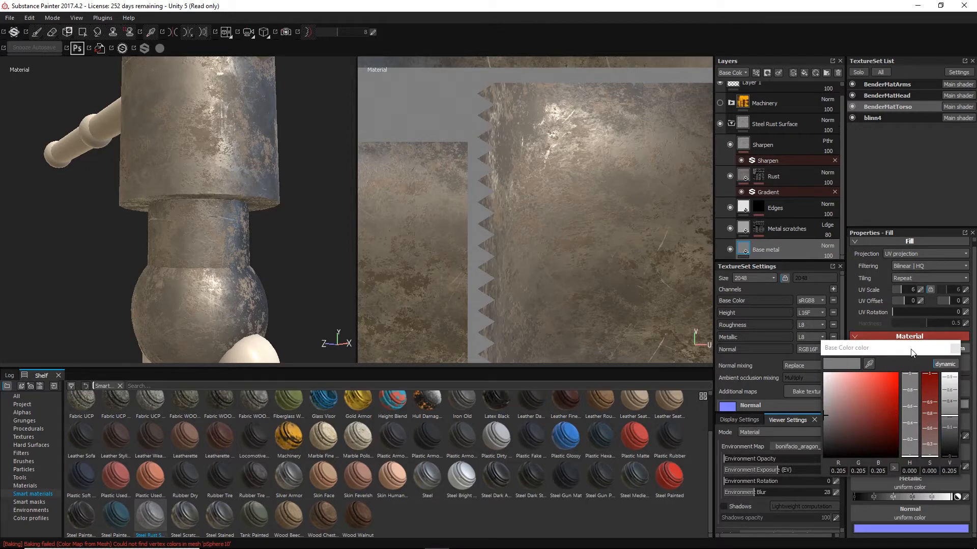
pyautogui.moveTo(912, 353); pyautogui.dragTo(917, 193)
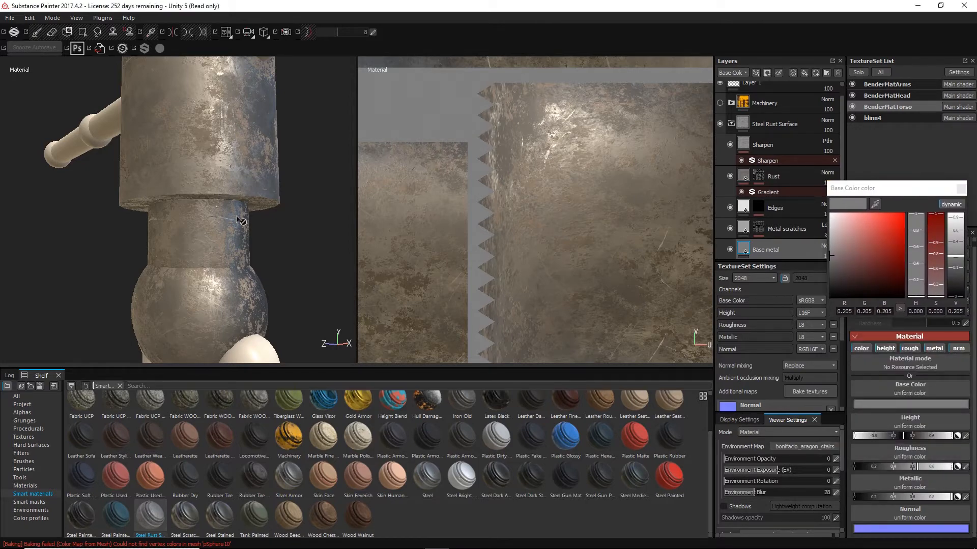
pyautogui.moveTo(835, 272); pyautogui.dragTo(816, 270)
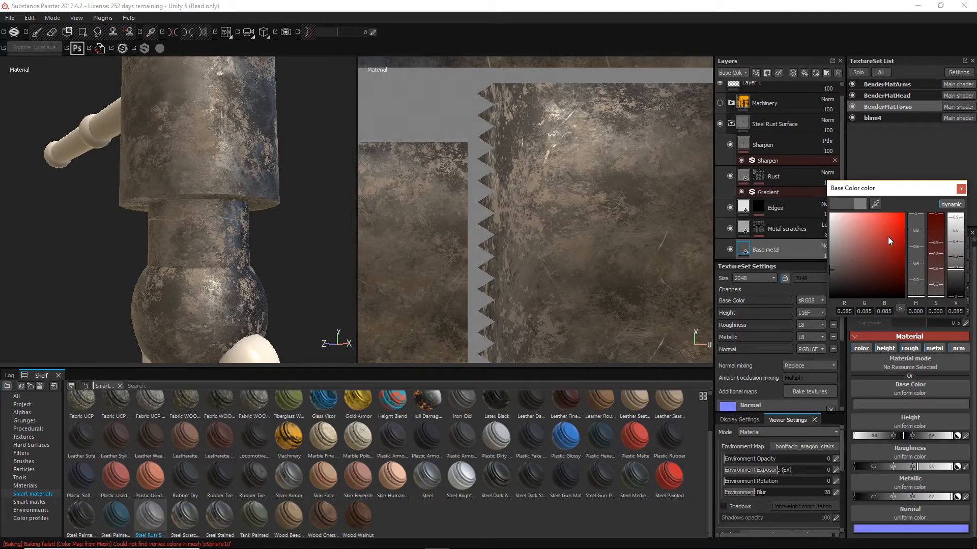
pyautogui.moveTo(888, 238)
pyautogui.mouseDown()
pyautogui.moveTo(895, 248)
pyautogui.moveTo(878, 245)
pyautogui.mouseUp()
pyautogui.click(918, 294)
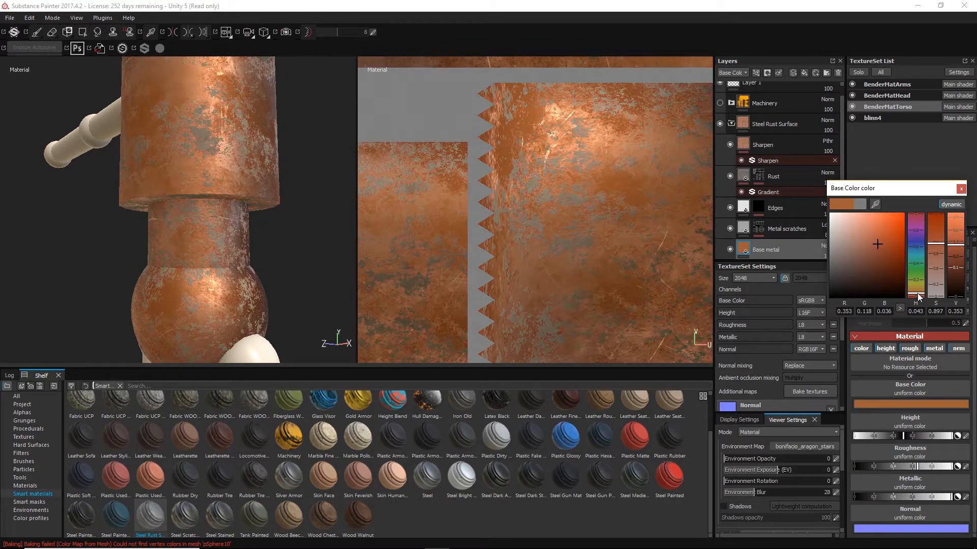
pyautogui.moveTo(877, 252); pyautogui.dragTo(848, 274)
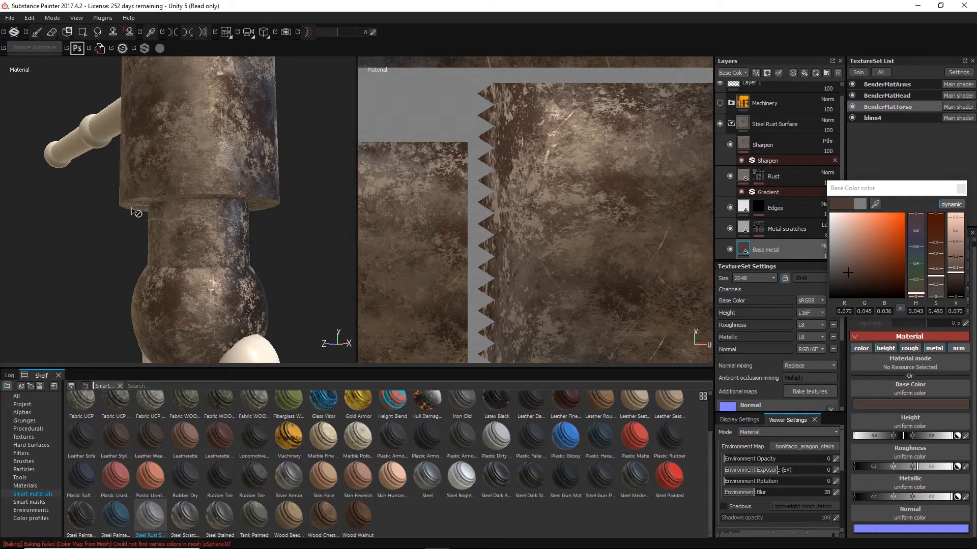
pyautogui.keyDown('alt'); pyautogui.moveTo(136, 213); pyautogui.dragTo(215, 194); pyautogui.keyUp('alt')
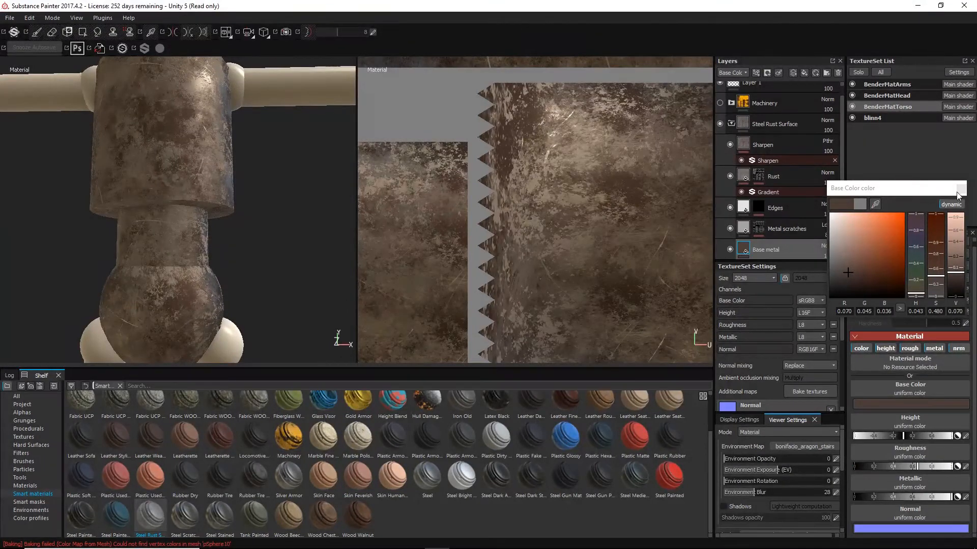
pyautogui.click(960, 190)
pyautogui.keyDown('alt'); pyautogui.moveTo(247, 224); pyautogui.dragTo(306, 223); pyautogui.keyUp('alt')
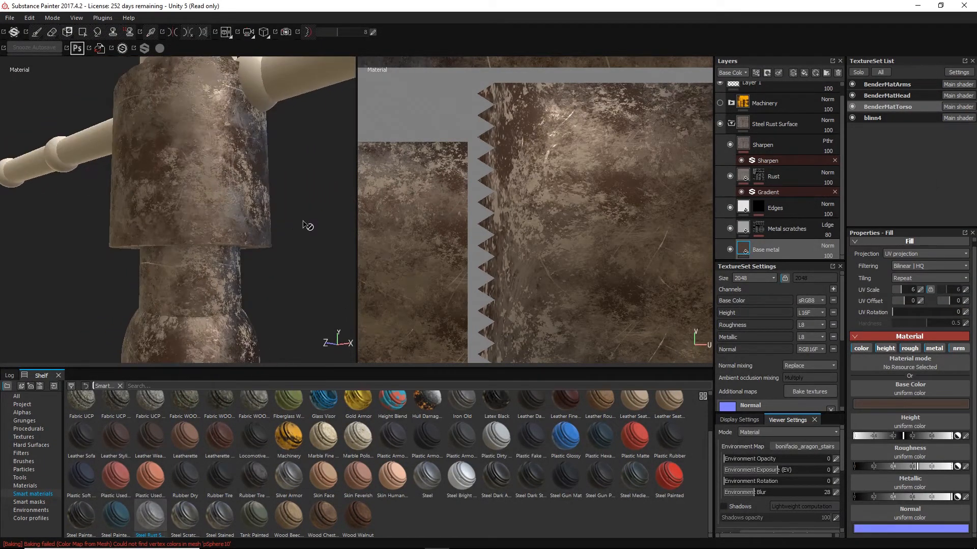
# - Show the Machinery layer again, collapse the Steel Rust Surface folder, and add a white mask to Machinery
pyautogui.click(719, 103)
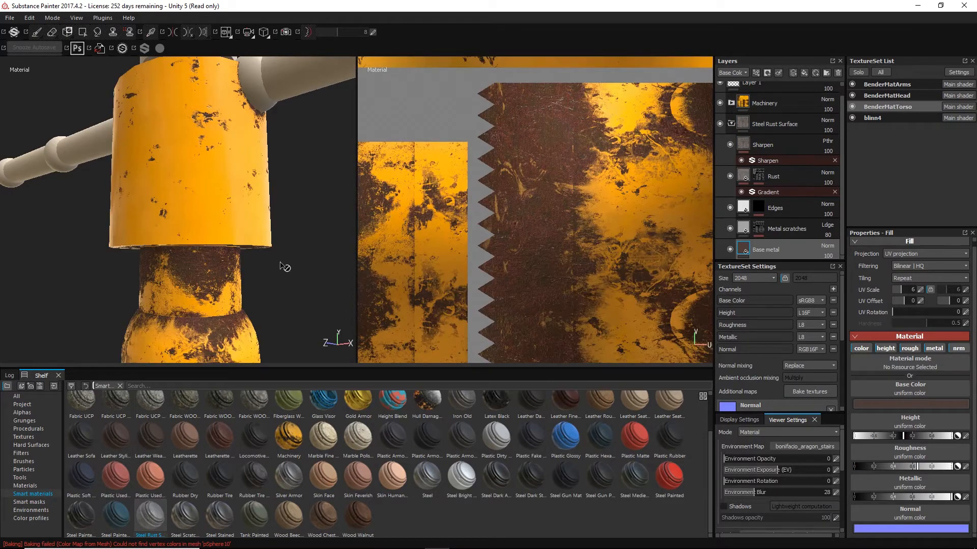
pyautogui.click(730, 123)
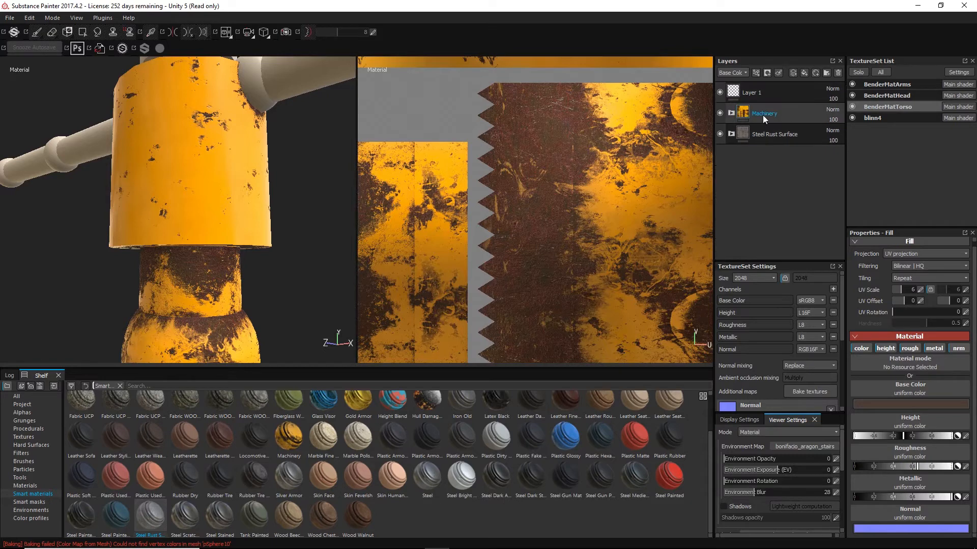
pyautogui.rightClick(766, 115)
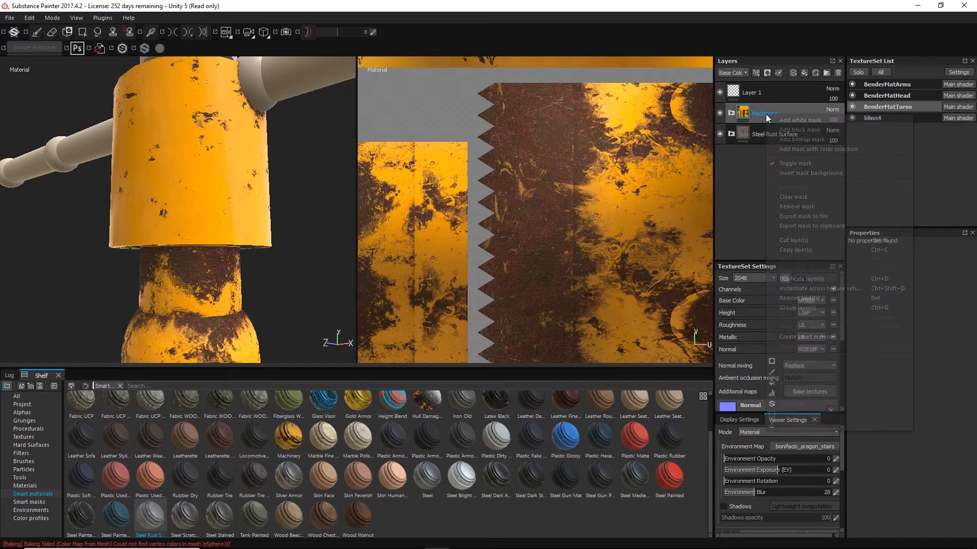
pyautogui.click(802, 123)
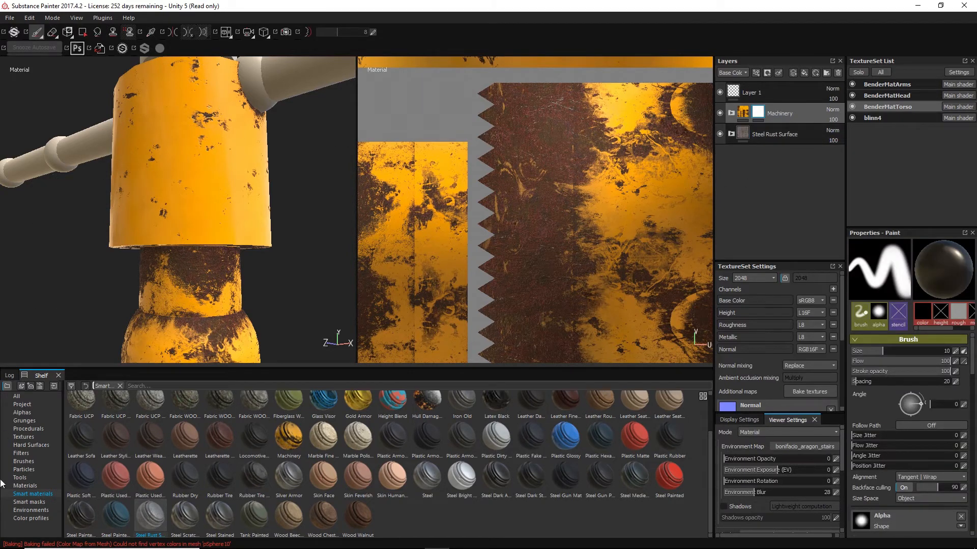
# - Apply the Surface Rust smart mask to the Machinery layer's mask and compare the torso with that layer hidden and shown
pyautogui.click(32, 502)
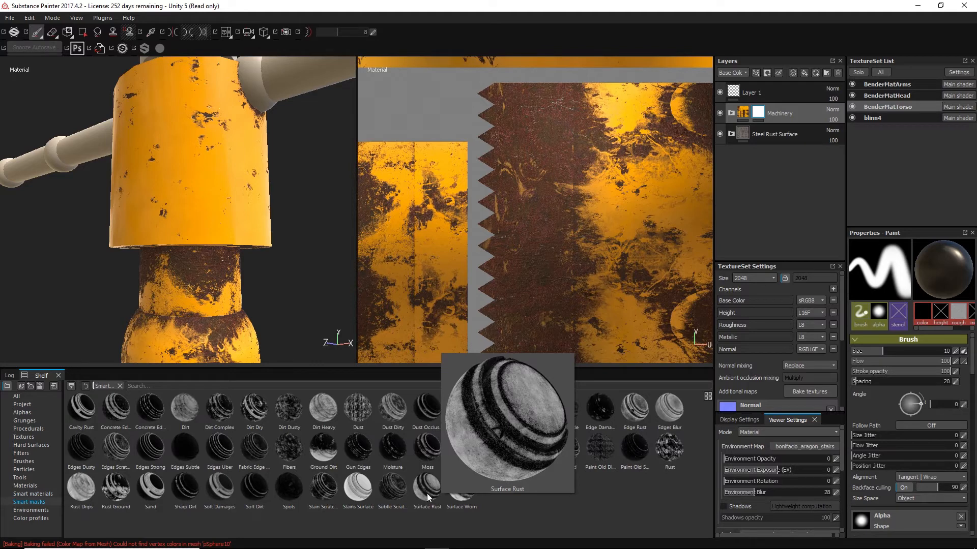
pyautogui.moveTo(427, 498); pyautogui.dragTo(758, 113)
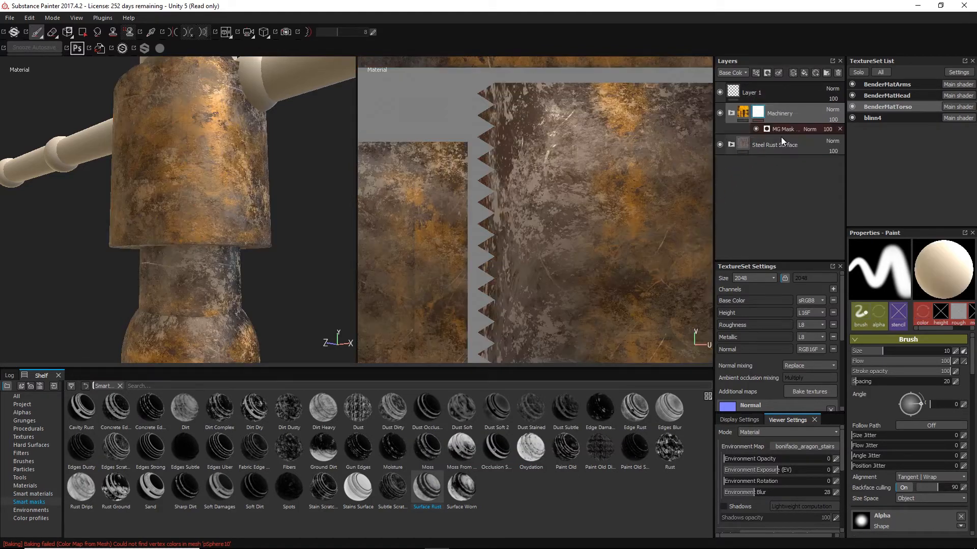
pyautogui.moveTo(254, 295)
pyautogui.keyDown('alt'); pyautogui.mouseDown()
pyautogui.moveTo(283, 323)
pyautogui.moveTo(264, 304)
pyautogui.mouseUp(); pyautogui.keyUp('alt')
pyautogui.keyDown('alt'); pyautogui.moveTo(263, 304); pyautogui.dragTo(253, 283, button='right'); pyautogui.keyUp('alt')
pyautogui.keyDown('alt'); pyautogui.moveTo(281, 246); pyautogui.dragTo(277, 299, button='middle'); pyautogui.keyUp('alt')
pyautogui.keyDown('alt'); pyautogui.moveTo(289, 284); pyautogui.dragTo(317, 253); pyautogui.keyUp('alt')
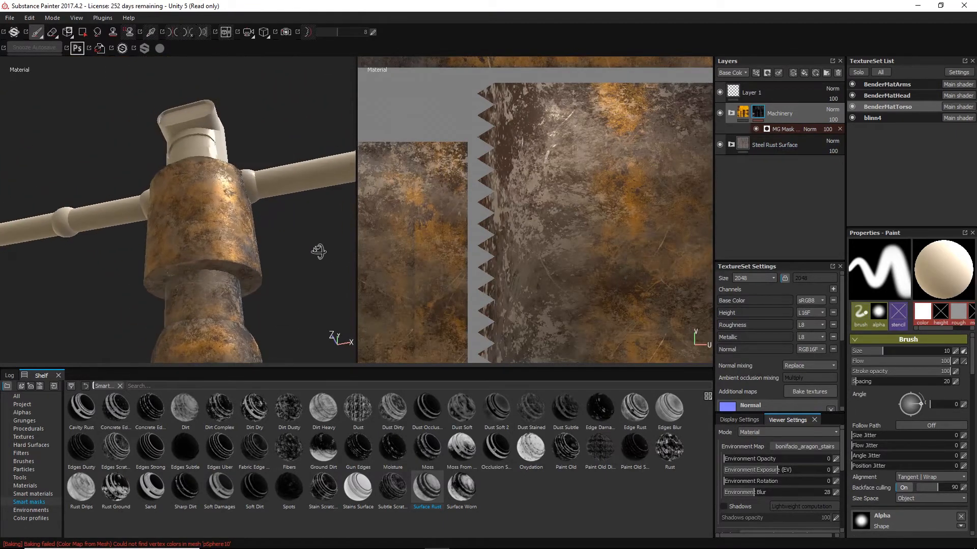
pyautogui.click(719, 113)
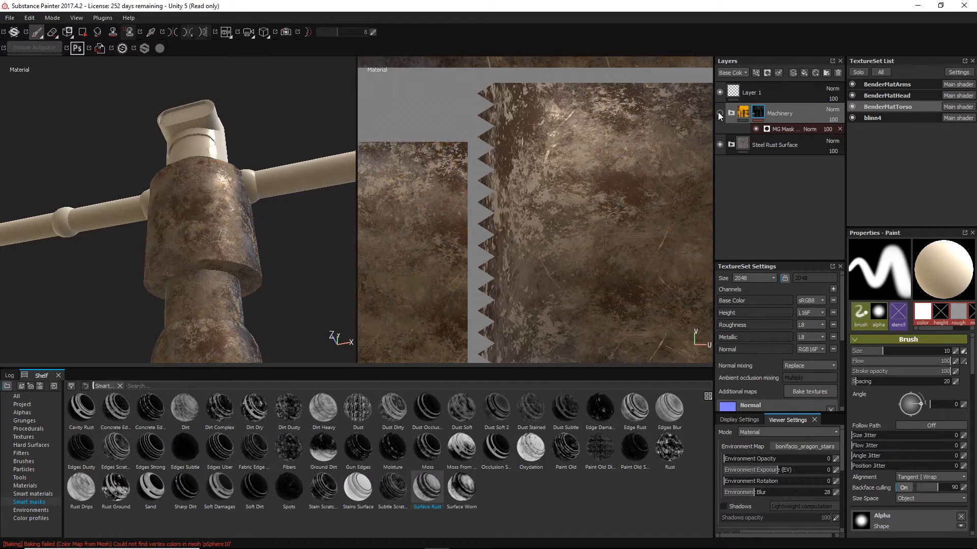
pyautogui.click(720, 114)
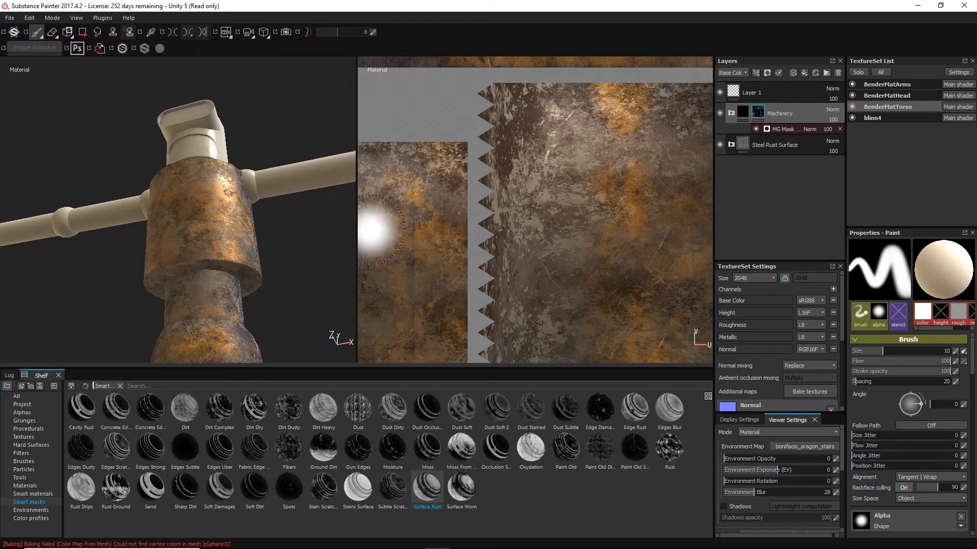
# - Set Global Balance to 0.86 in the MG Mask Editor generator on the Machinery layer's mask
pyautogui.keyDown('alt'); pyautogui.moveTo(294, 275); pyautogui.dragTo(261, 312); pyautogui.keyUp('alt')
pyautogui.keyDown('alt'); pyautogui.moveTo(261, 312); pyautogui.dragTo(505, 414, button='right'); pyautogui.keyUp('alt')
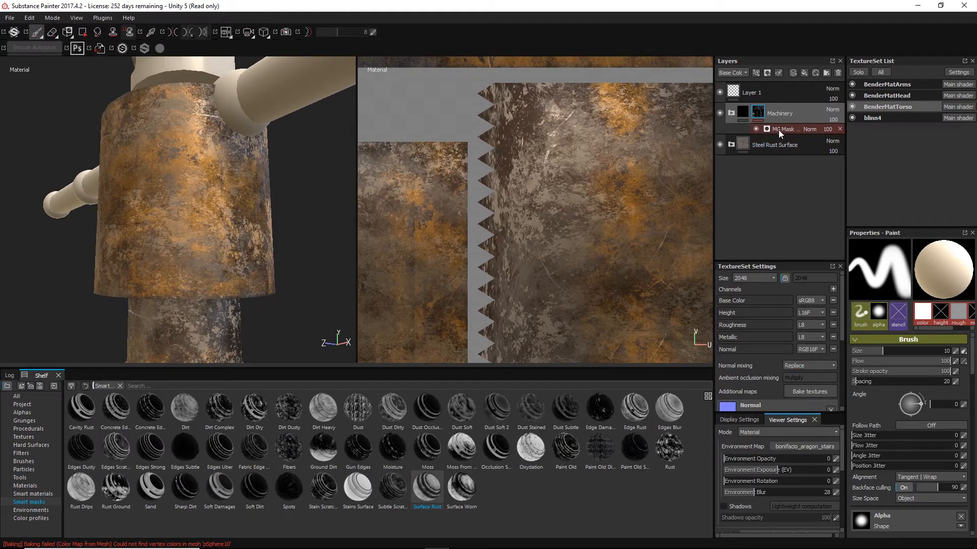
pyautogui.click(804, 130)
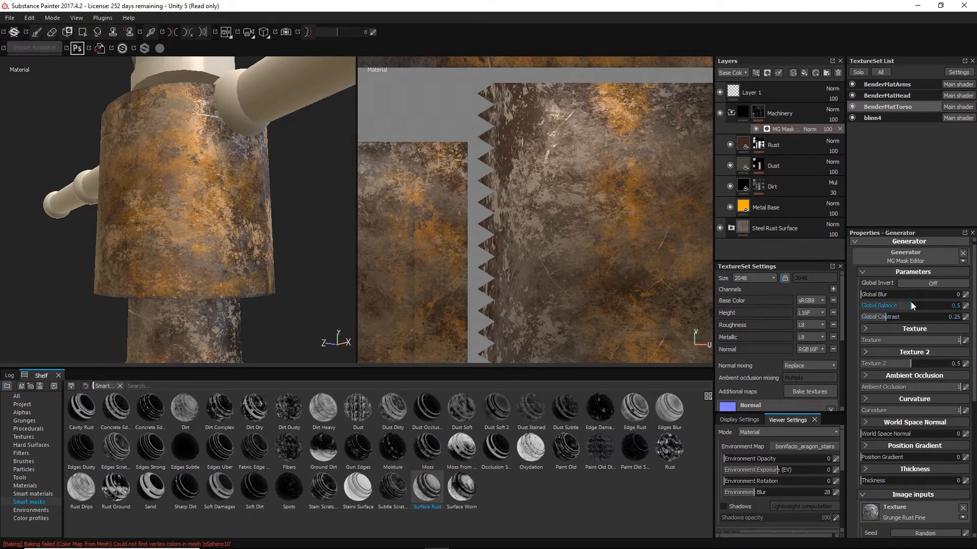
pyautogui.moveTo(912, 305); pyautogui.dragTo(946, 307)
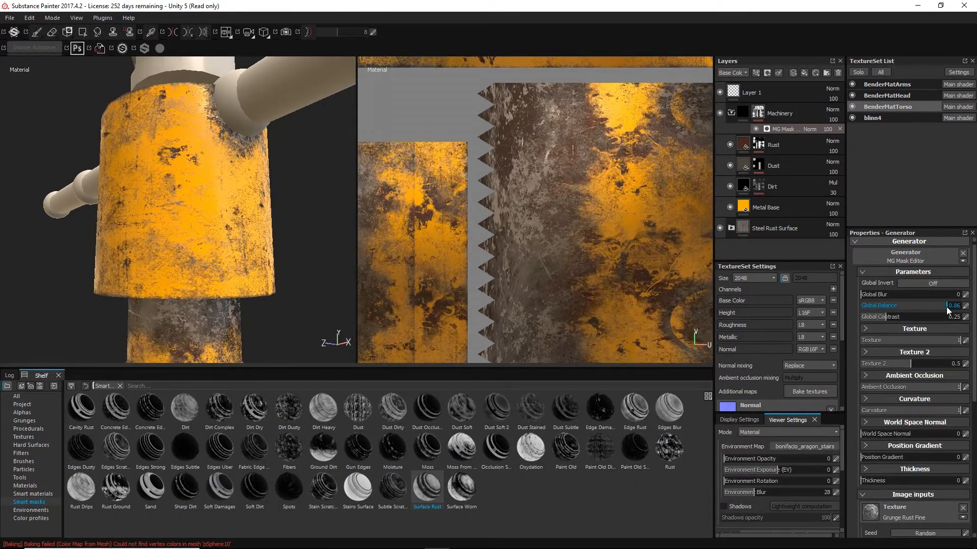
# - Compare the torso with the Machinery mask generator disabled and enabled, examining the worn paint from several angles
pyautogui.keyDown('alt'); pyautogui.moveTo(301, 268); pyautogui.dragTo(349, 279); pyautogui.keyUp('alt')
pyautogui.keyDown('alt'); pyautogui.moveTo(349, 279); pyautogui.dragTo(265, 257, button='right'); pyautogui.keyUp('alt')
pyautogui.keyDown('alt'); pyautogui.moveTo(308, 239); pyautogui.dragTo(348, 278, button='middle'); pyautogui.keyUp('alt')
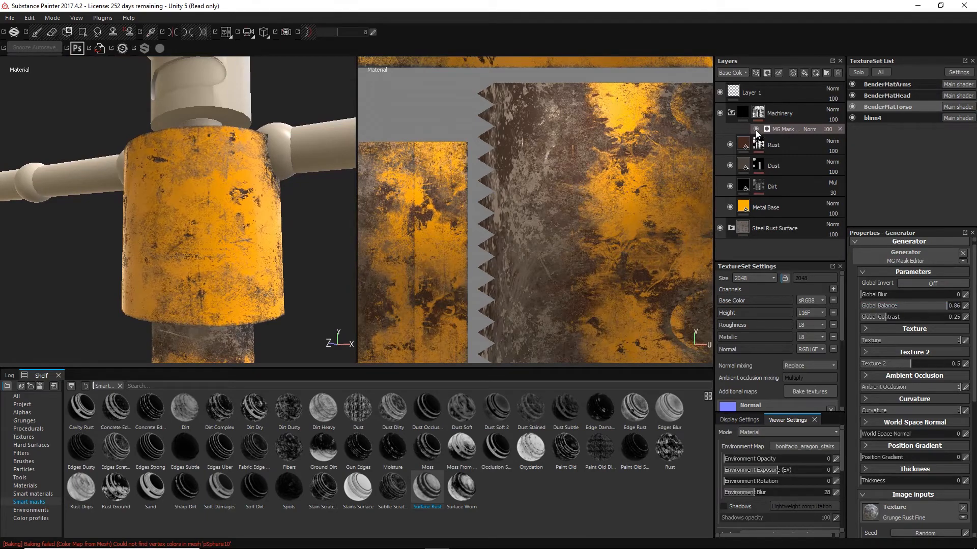
pyautogui.click(755, 129)
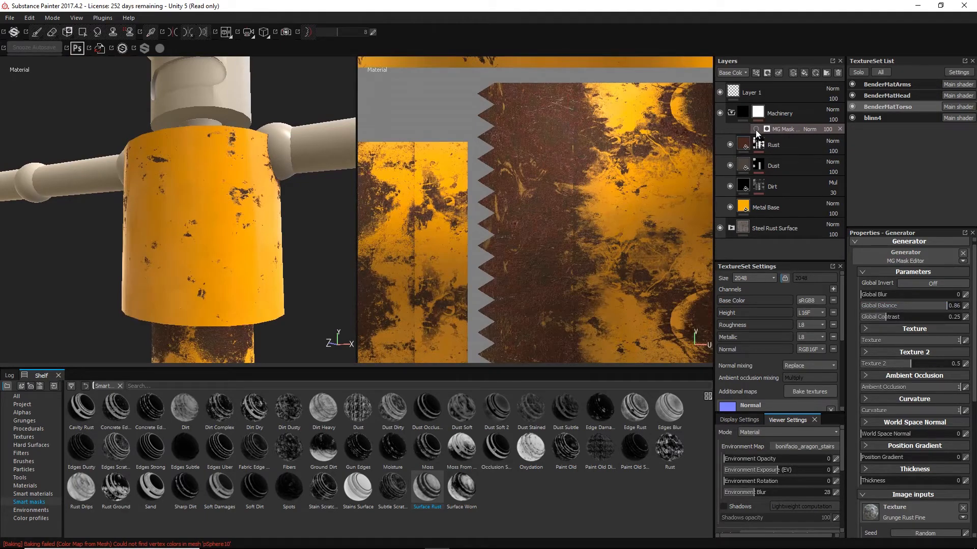
pyautogui.click(755, 129)
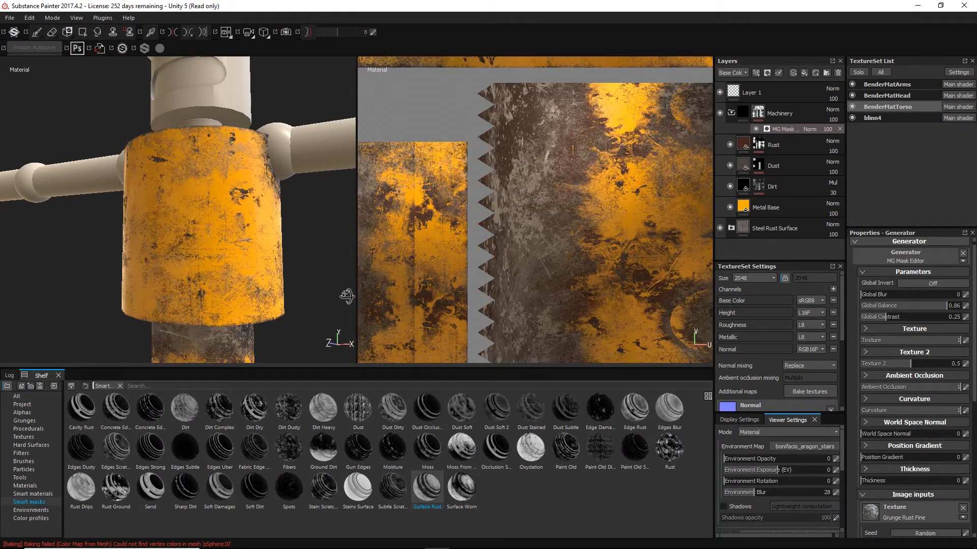
pyautogui.keyDown('alt'); pyautogui.moveTo(346, 296); pyautogui.dragTo(244, 219); pyautogui.keyUp('alt')
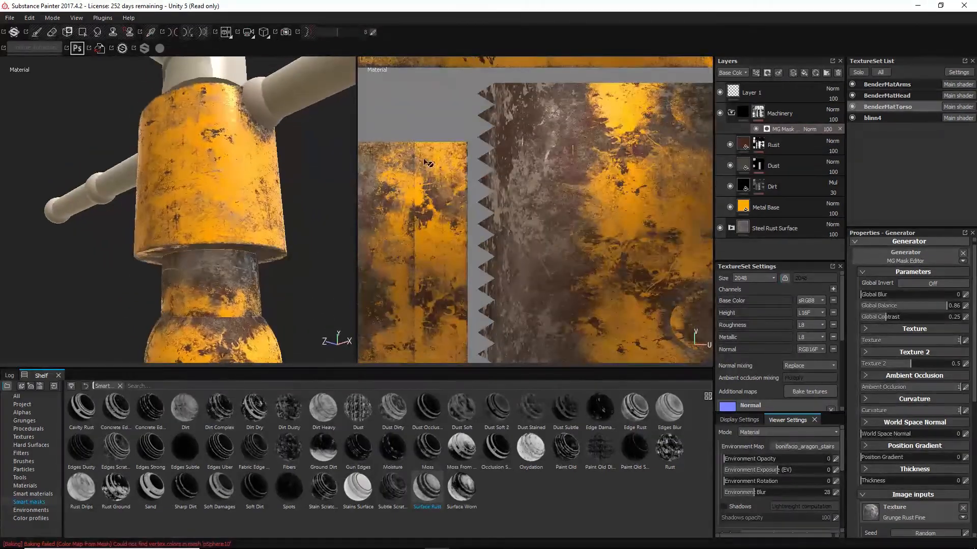
pyautogui.click(754, 129)
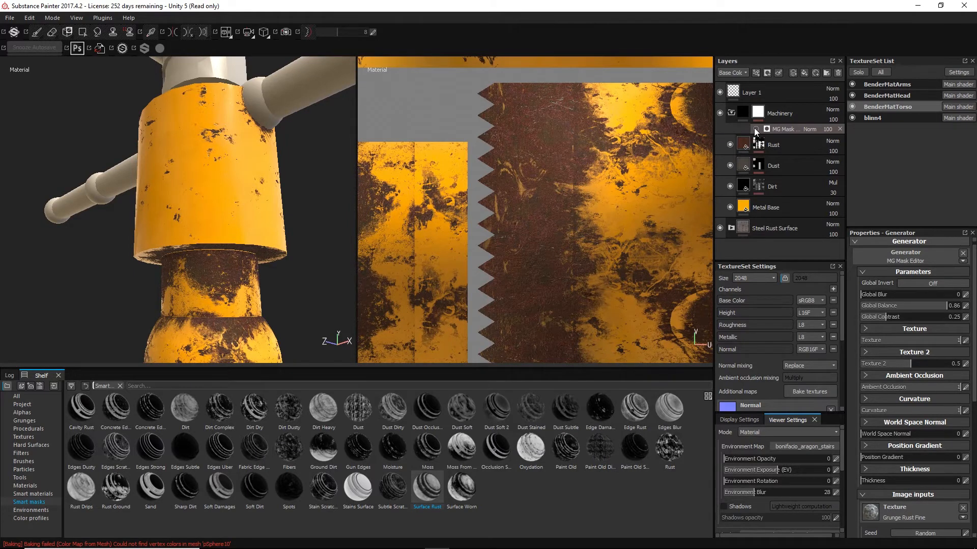
pyautogui.click(755, 129)
pyautogui.keyDown('alt'); pyautogui.moveTo(325, 295); pyautogui.dragTo(266, 220); pyautogui.keyUp('alt')
pyautogui.keyDown('alt'); pyautogui.moveTo(303, 281); pyautogui.dragTo(349, 216); pyautogui.keyUp('alt')
pyautogui.keyDown('alt'); pyautogui.moveTo(336, 169); pyautogui.dragTo(262, 182); pyautogui.keyUp('alt')
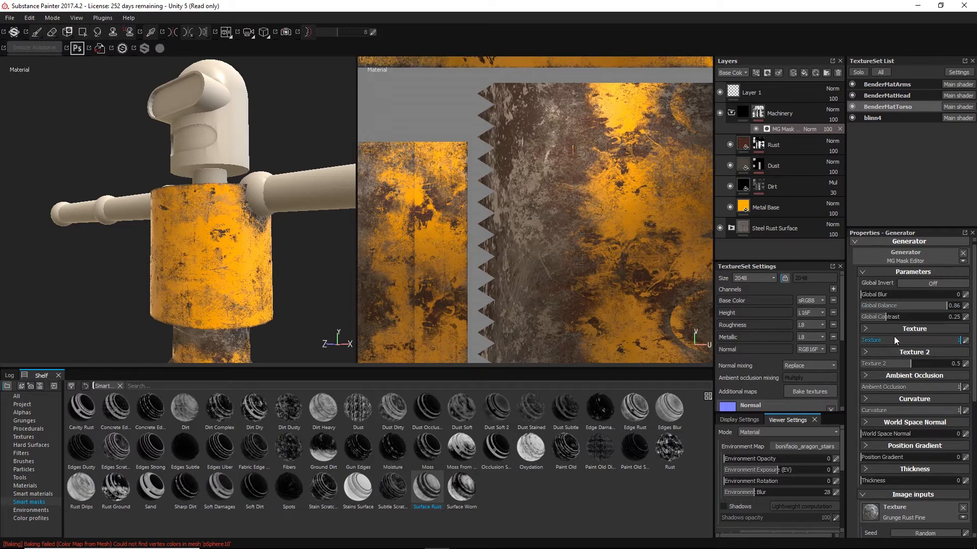
# - Set the Machinery mask generator's Global Contrast to 0.36, Texture 2 to 0.72, and the Grunge Rust Fine balance to 0.37
pyautogui.moveTo(890, 322); pyautogui.dragTo(963, 344)
pyautogui.moveTo(910, 364); pyautogui.dragTo(932, 366)
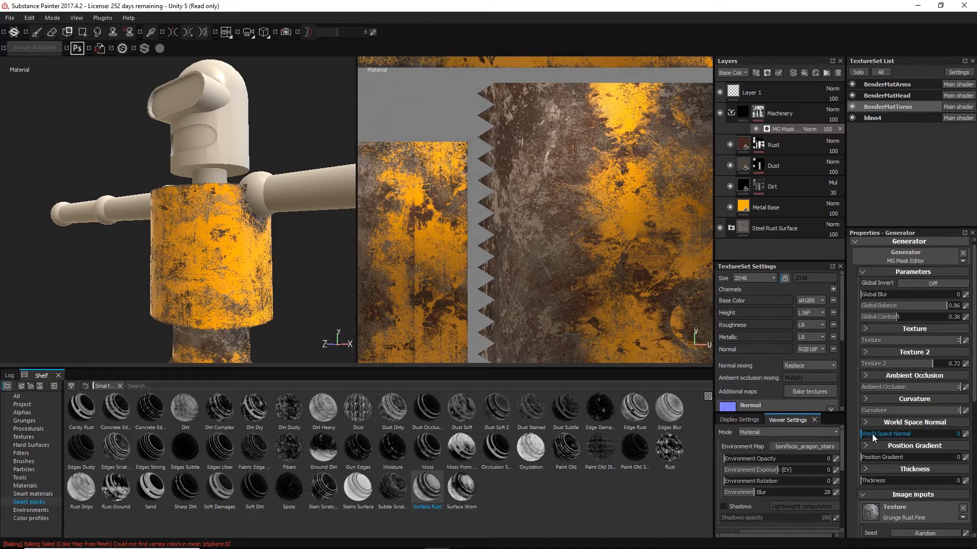
pyautogui.scroll(-2, 911, 447)
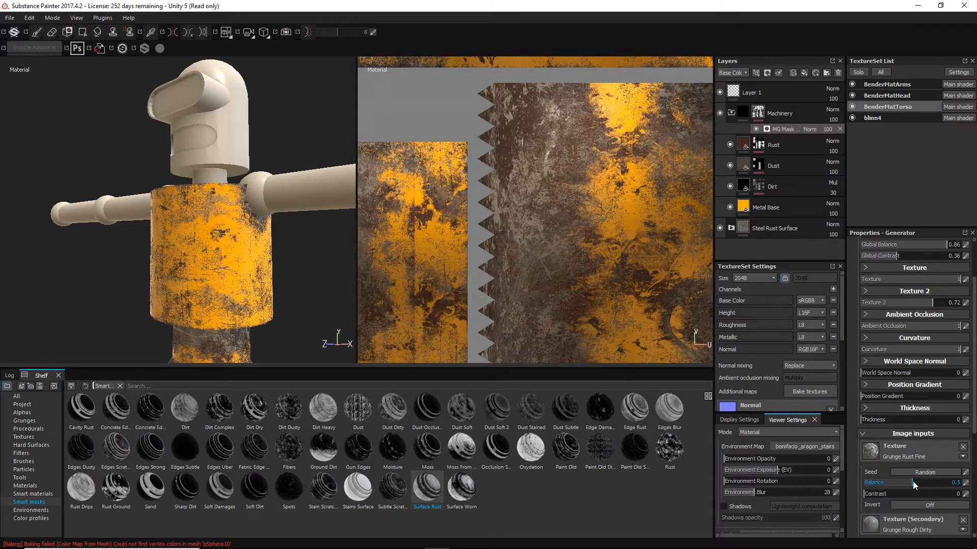
pyautogui.moveTo(937, 484); pyautogui.dragTo(900, 489)
pyautogui.keyDown('alt'); pyautogui.moveTo(291, 252); pyautogui.dragTo(299, 280); pyautogui.keyUp('alt')
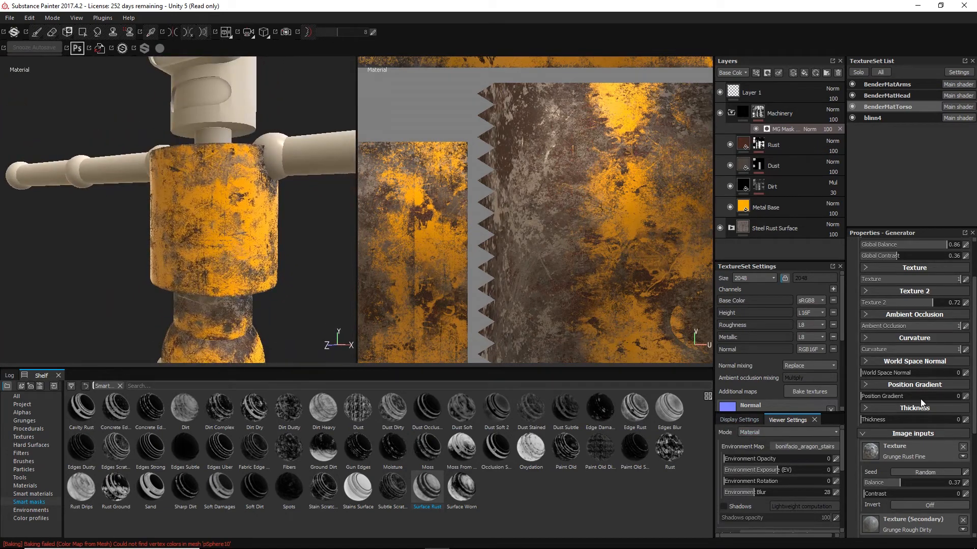
# - Try a stronger Thickness influence in the Machinery mask generator and return it to 0
pyautogui.scroll(-1, 948, 408)
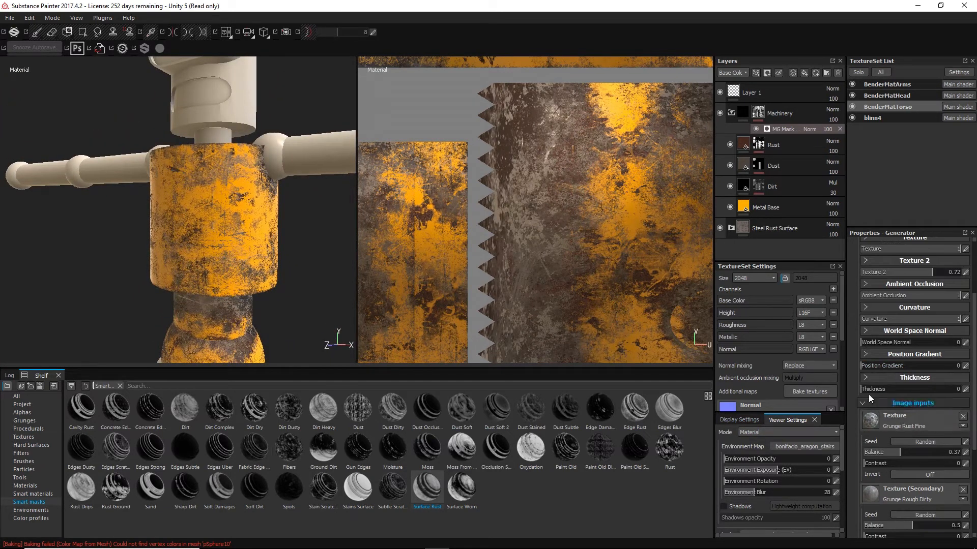
pyautogui.click(911, 389)
pyautogui.moveTo(965, 395); pyautogui.dragTo(855, 394)
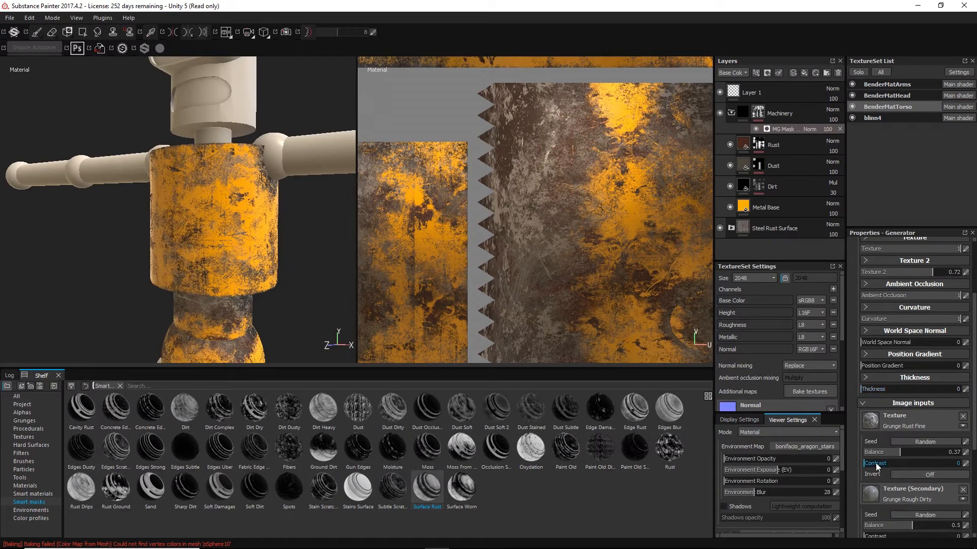
# - Try a Grunge Rust Fine contrast of about 0.64 in the mask generator, and settle on 0.25
pyautogui.moveTo(912, 465); pyautogui.dragTo(928, 469)
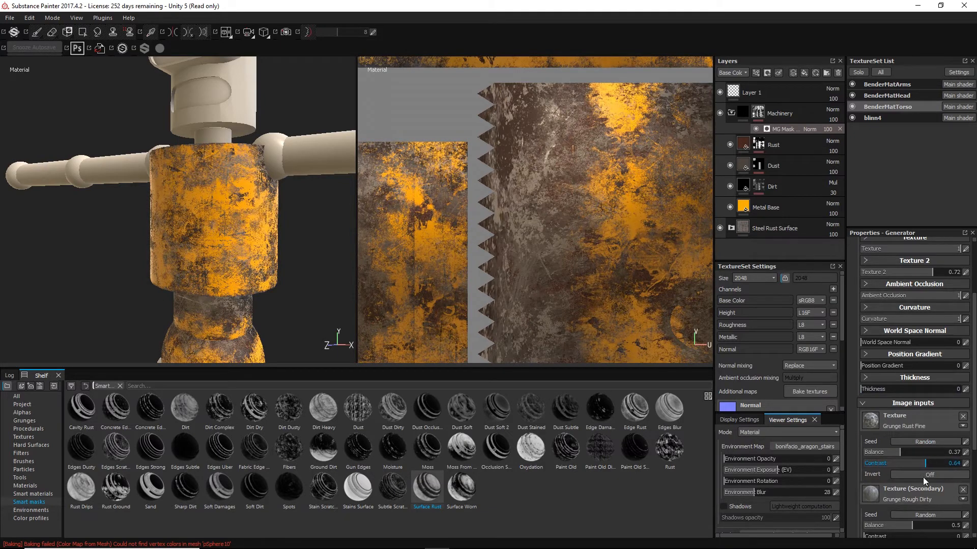
pyautogui.moveTo(888, 476); pyautogui.dragTo(886, 476)
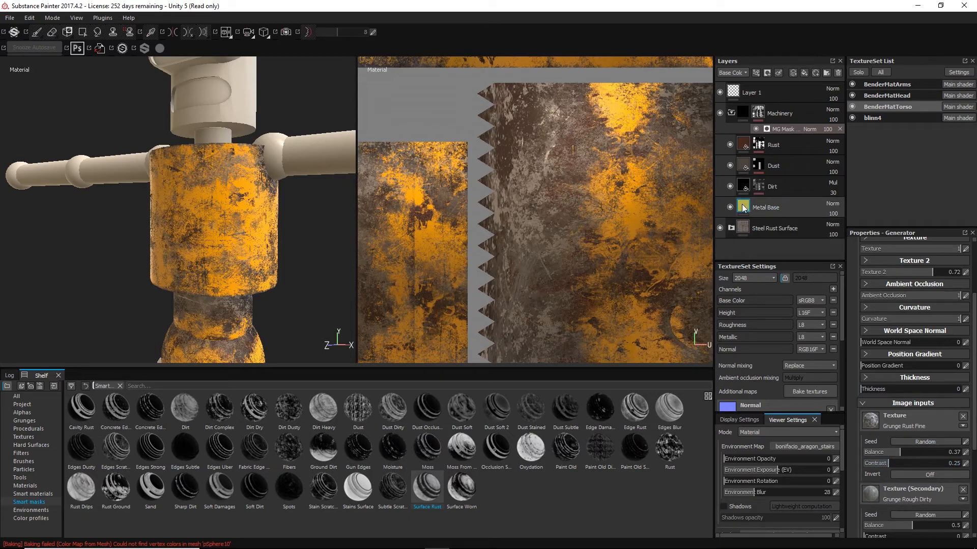
# - Change the Base Color of Machinery's Metal Base layer to bright blue with a hue of 0.552
pyautogui.click(763, 212)
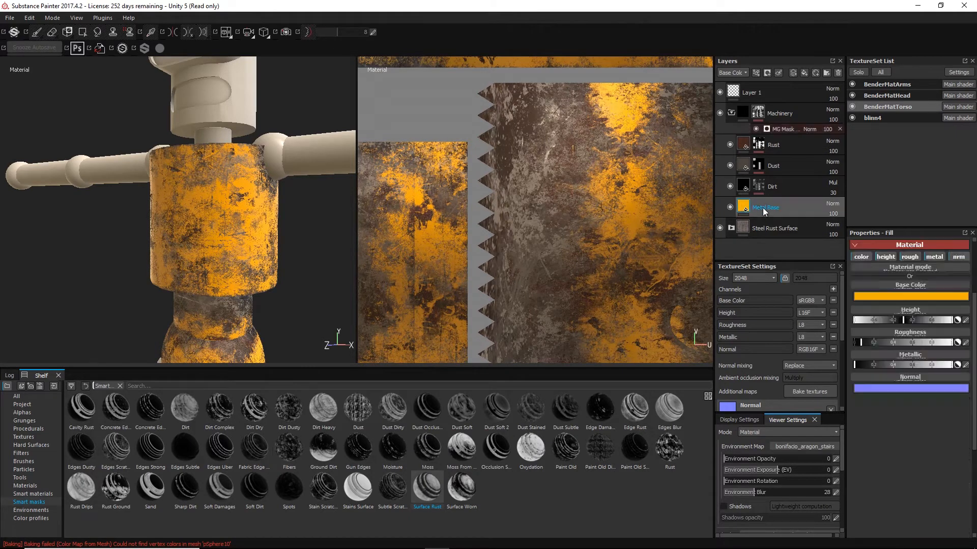
pyautogui.click(922, 404)
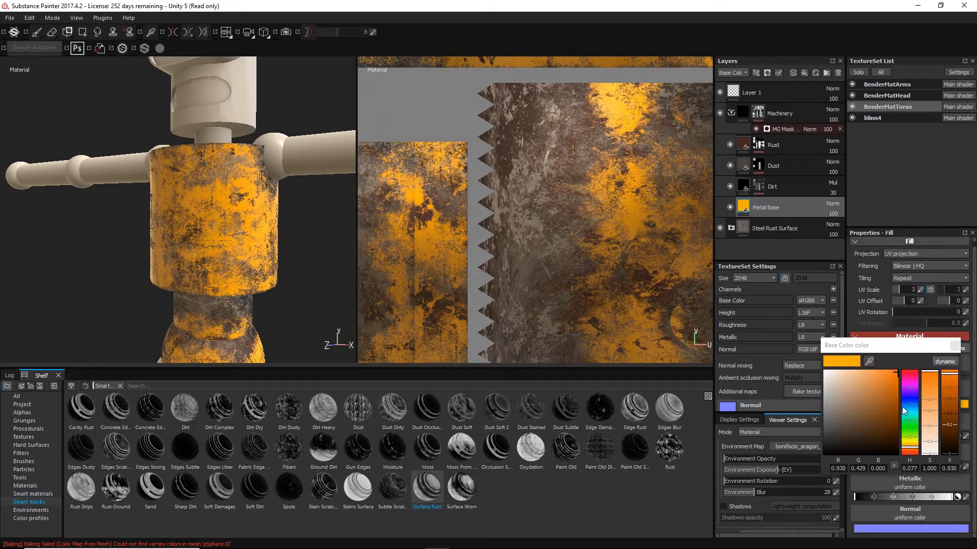
pyautogui.click(912, 408)
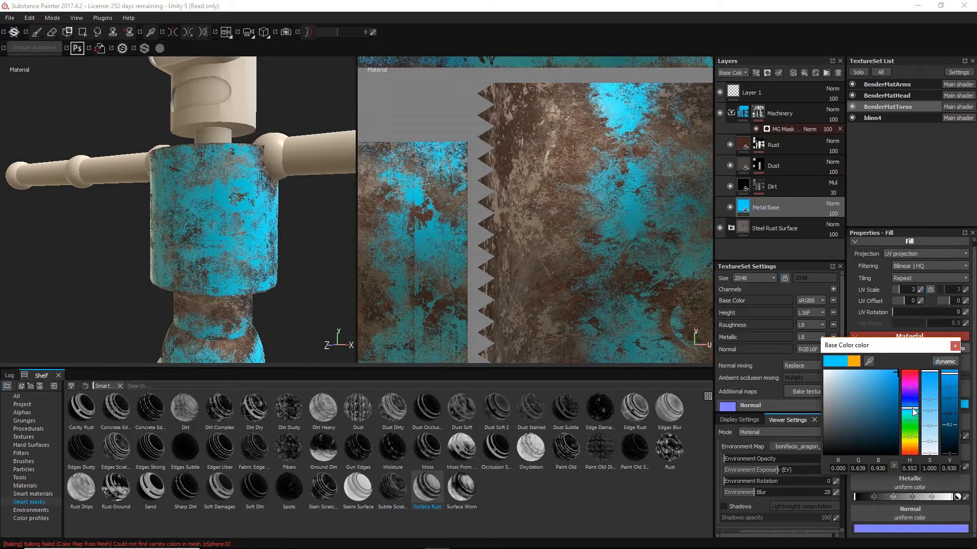
pyautogui.keyDown('alt'); pyautogui.moveTo(93, 284); pyautogui.dragTo(66, 267); pyautogui.keyUp('alt')
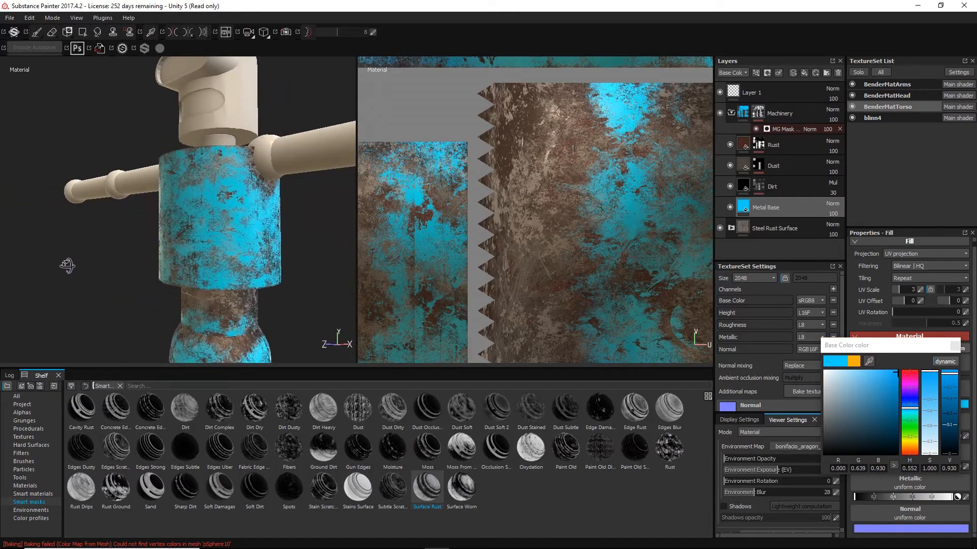
# - Save the project as bender2 in the TrainProject-master folder
pyautogui.click(9, 18)
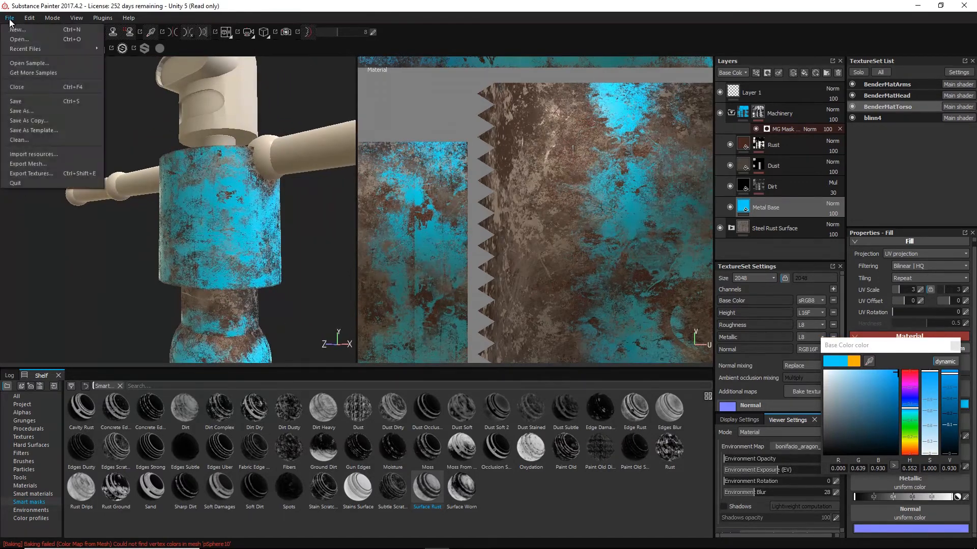
pyautogui.click(25, 101)
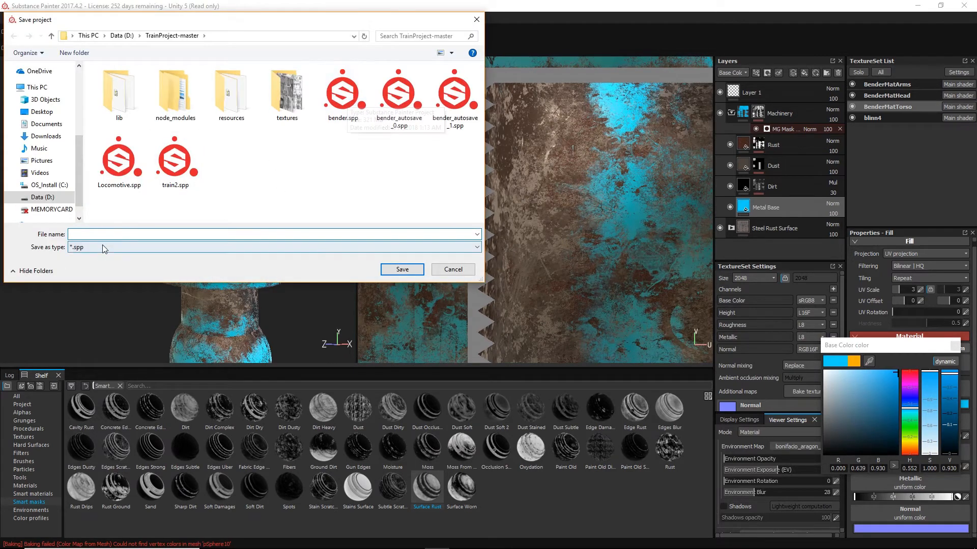
pyautogui.write('be')
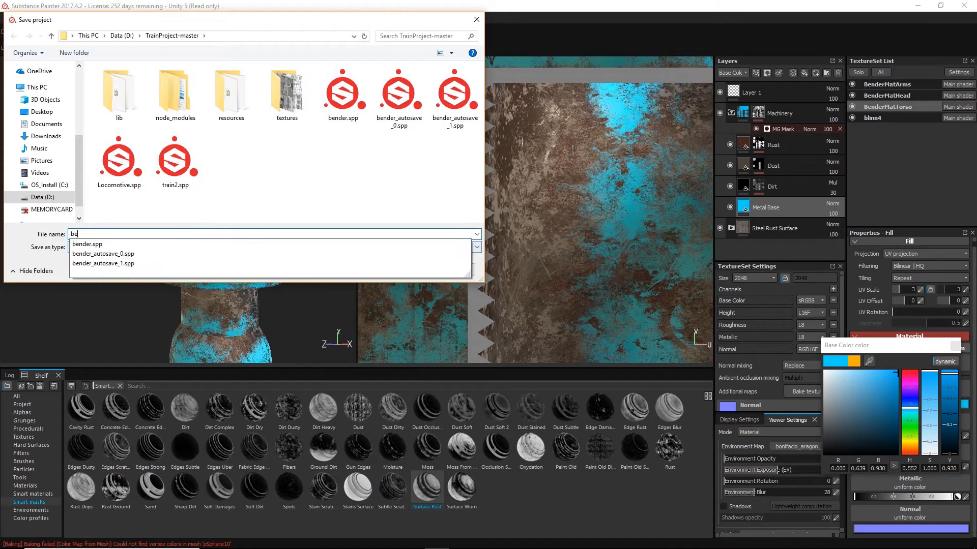
pyautogui.write('nder2')
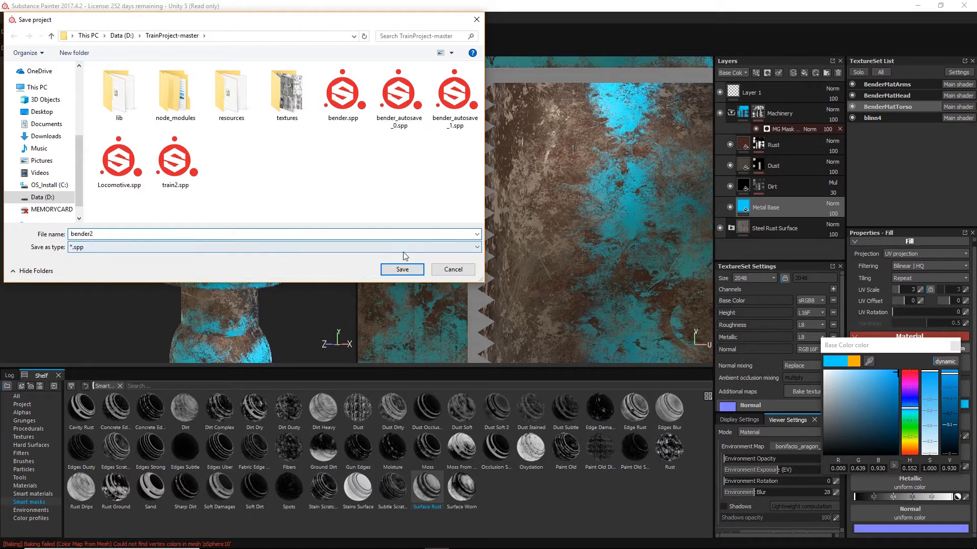
pyautogui.click(417, 270)
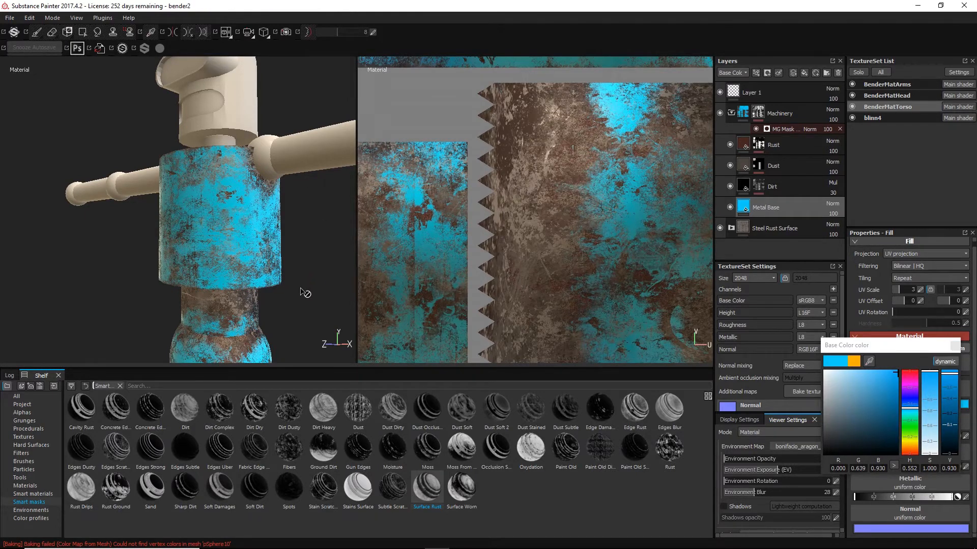
pyautogui.keyDown('alt'); pyautogui.moveTo(308, 293); pyautogui.dragTo(313, 229); pyautogui.keyUp('alt')
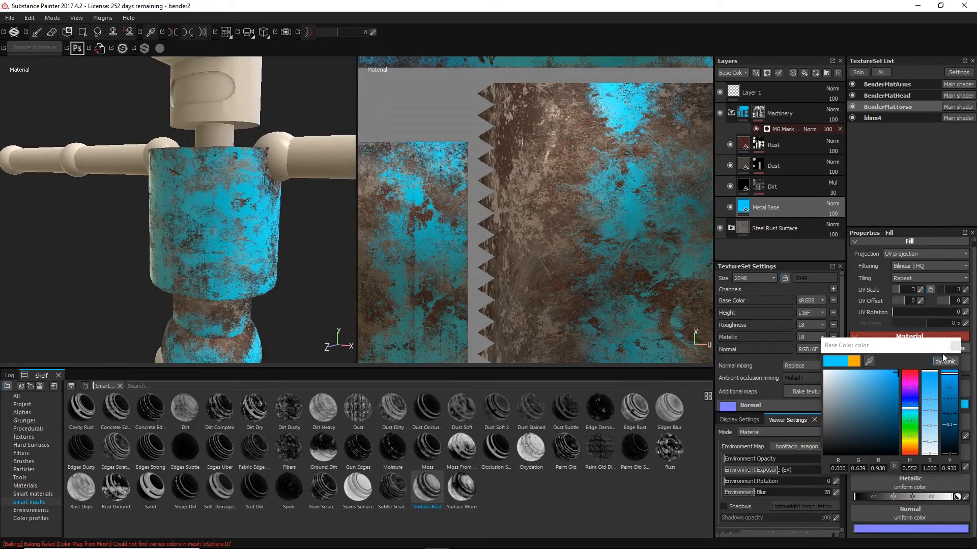
# - Close the colour picker, collapse the Machinery folder, and copy the Machinery and Steel Rust Surface layers together
pyautogui.click(954, 346)
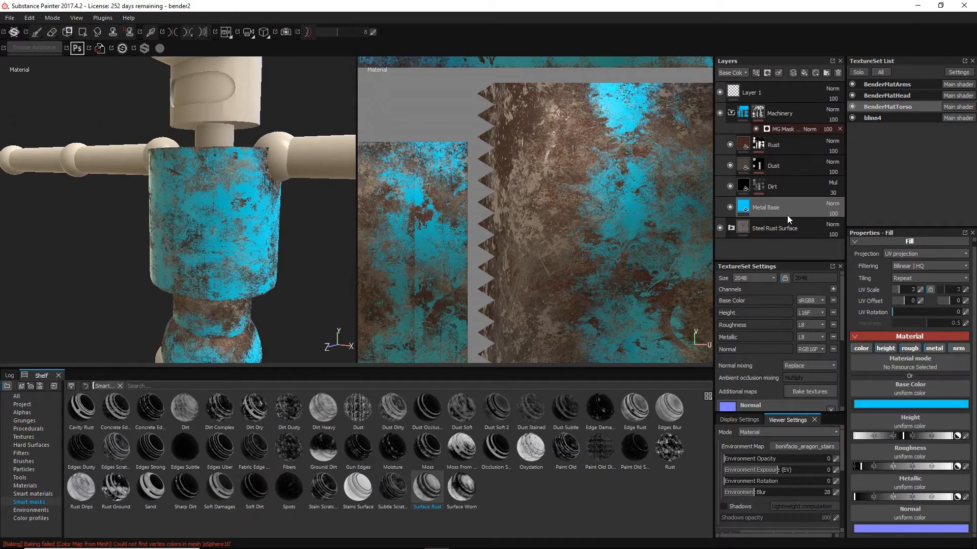
pyautogui.click(730, 114)
pyautogui.click(767, 144)
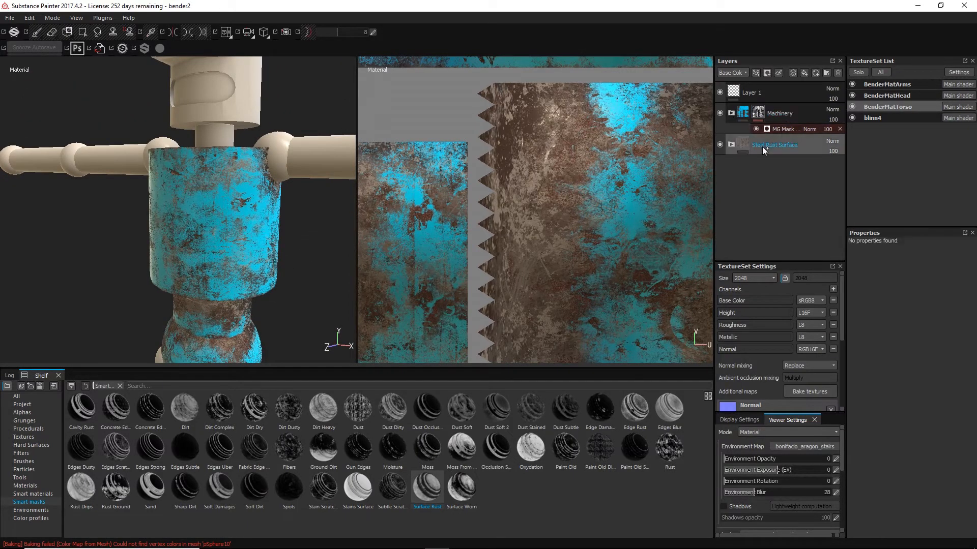
pyautogui.click(774, 144)
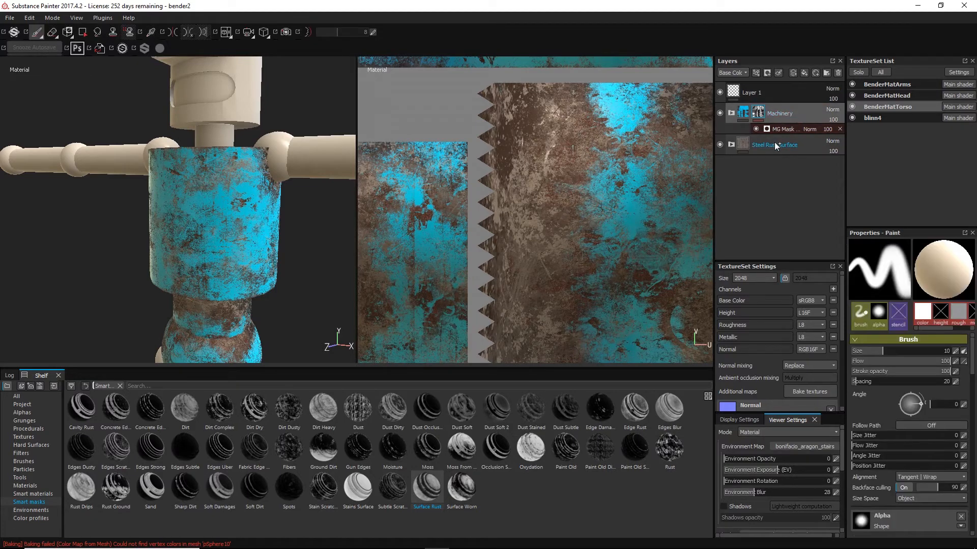
pyautogui.rightClick(774, 145)
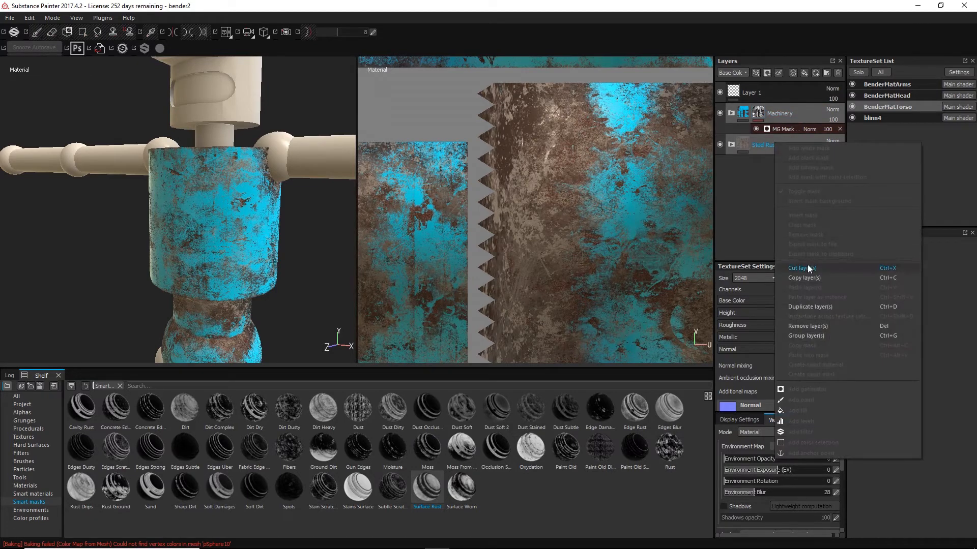
pyautogui.click(801, 281)
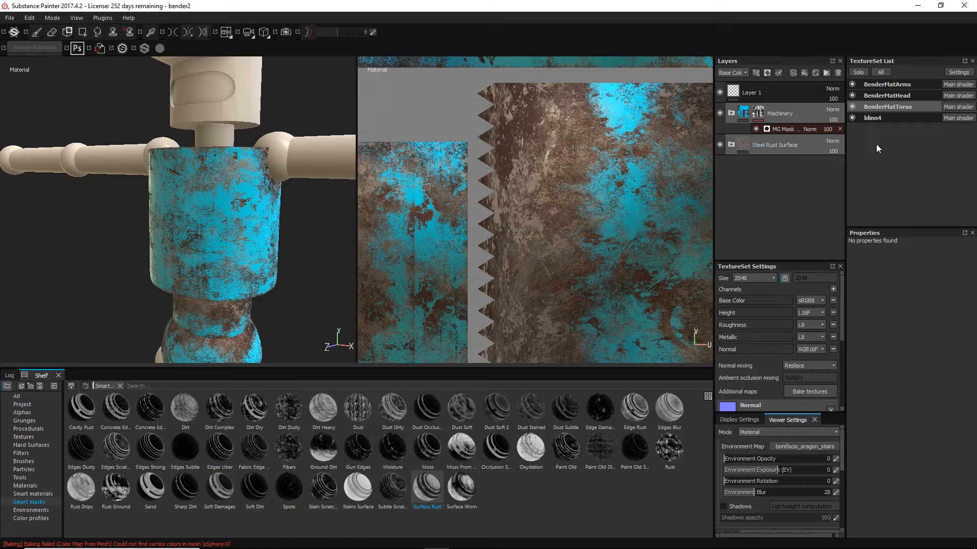
# - Paste the copied Machinery and Steel Rust Surface layers into the BenderMatArms texture set
pyautogui.click(877, 84)
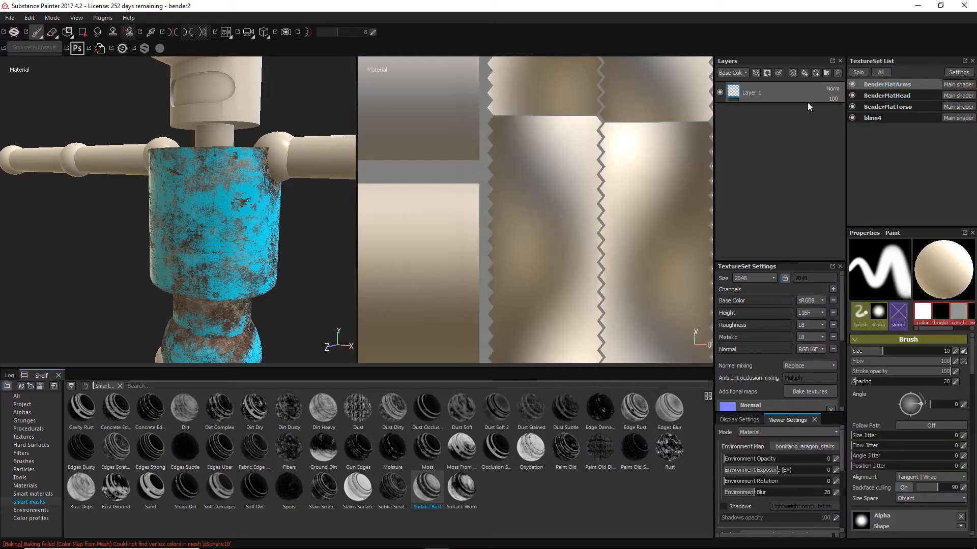
pyautogui.rightClick(749, 127)
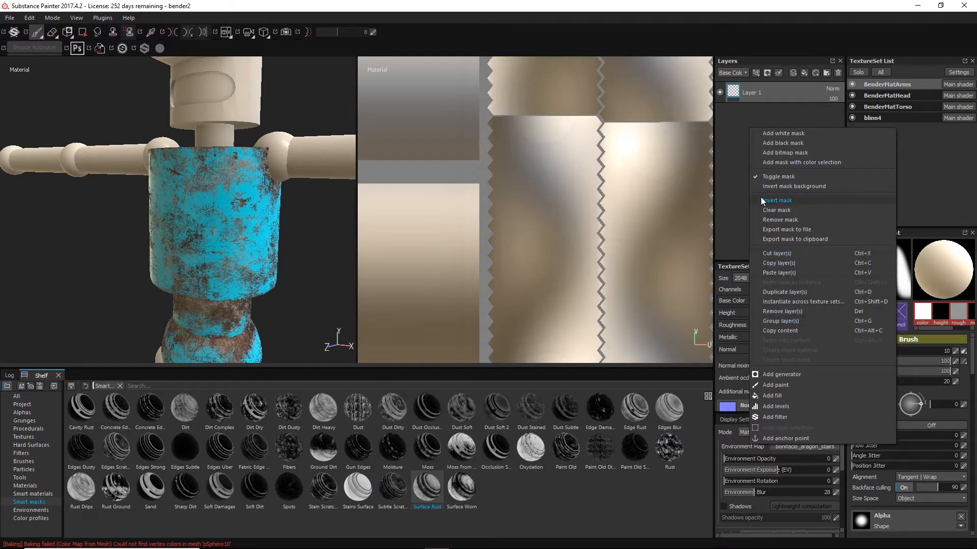
pyautogui.click(782, 275)
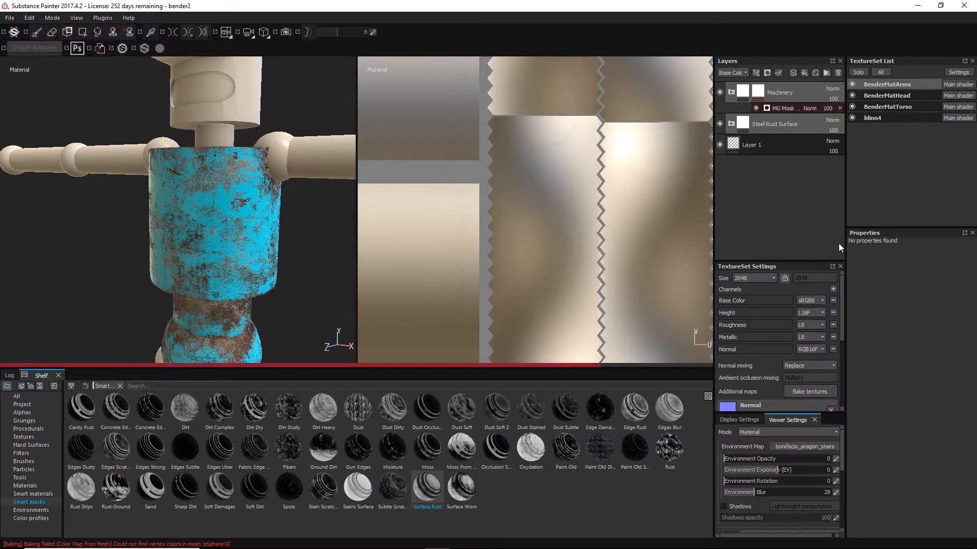
# - Paste the copied Machinery and Steel Rust Surface layers into the BenderMatHead texture set
pyautogui.click(887, 93)
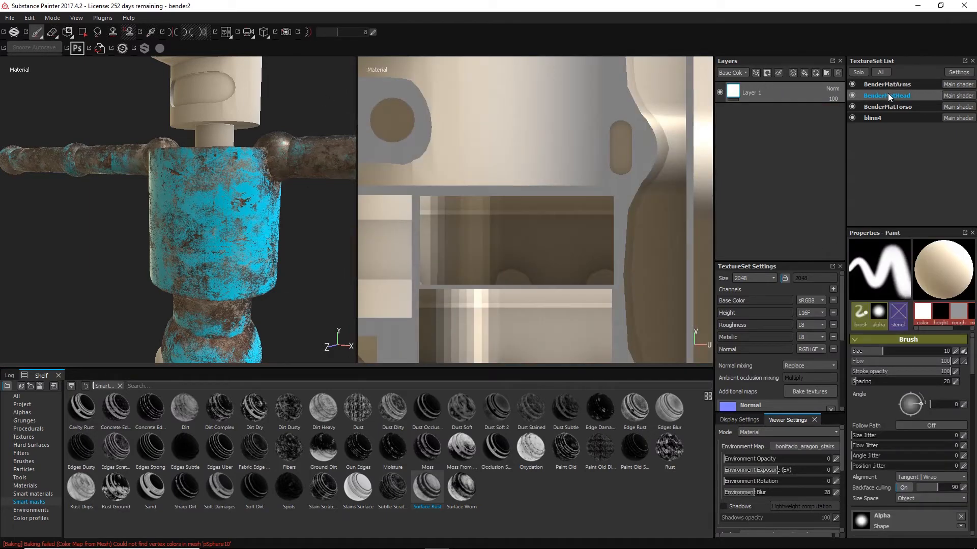
pyautogui.rightClick(746, 132)
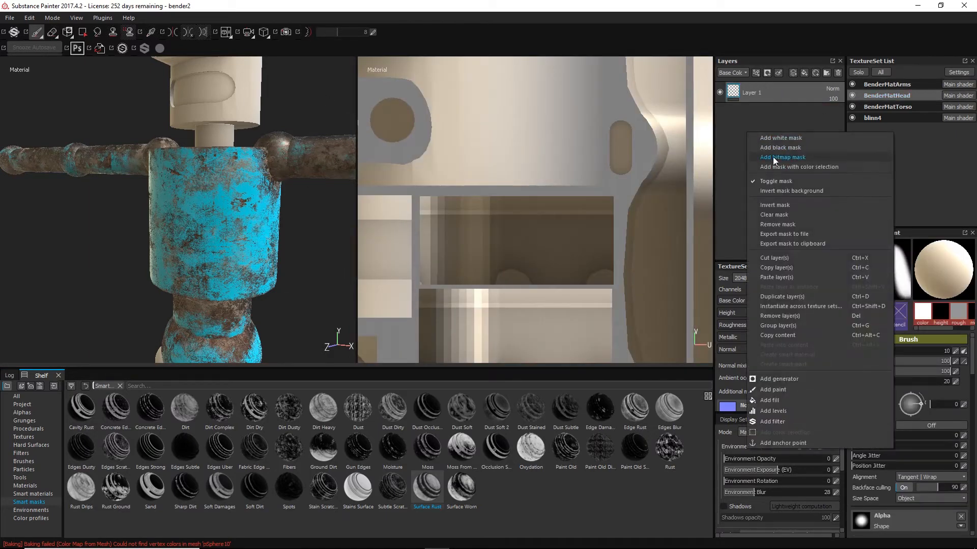
pyautogui.click(778, 277)
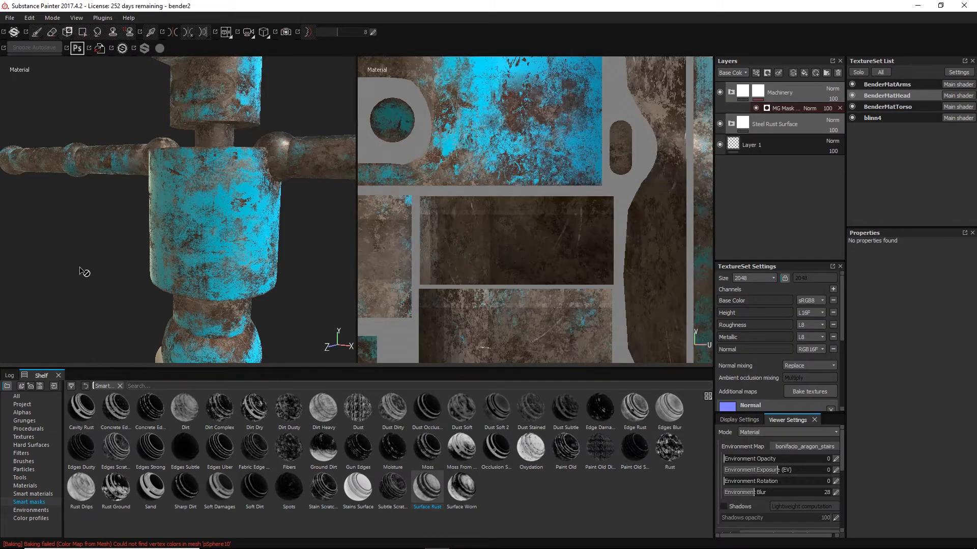
pyautogui.keyDown('alt'); pyautogui.moveTo(82, 270); pyautogui.dragTo(153, 220); pyautogui.keyUp('alt')
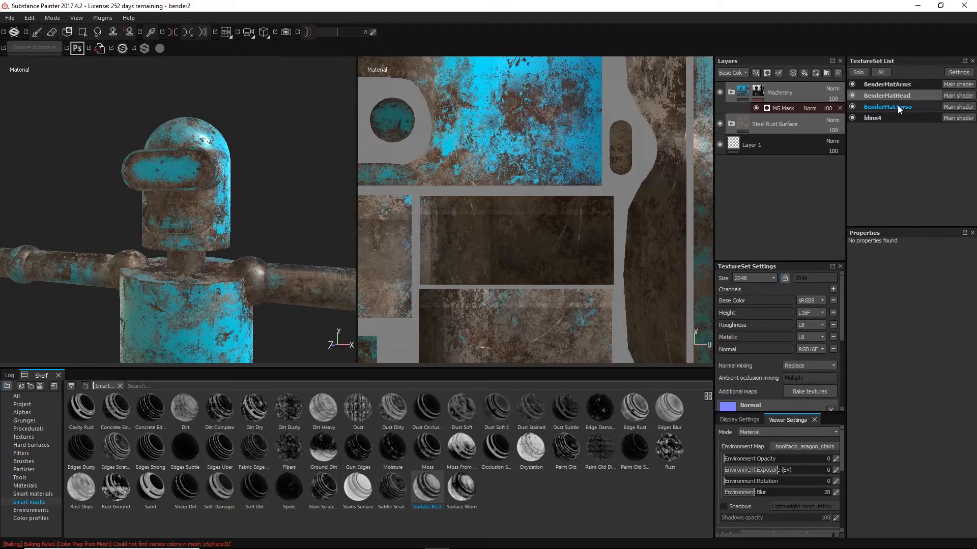
# - Paste the copied Machinery and Steel Rust Surface layers into the blinn4 texture set
pyautogui.click(872, 118)
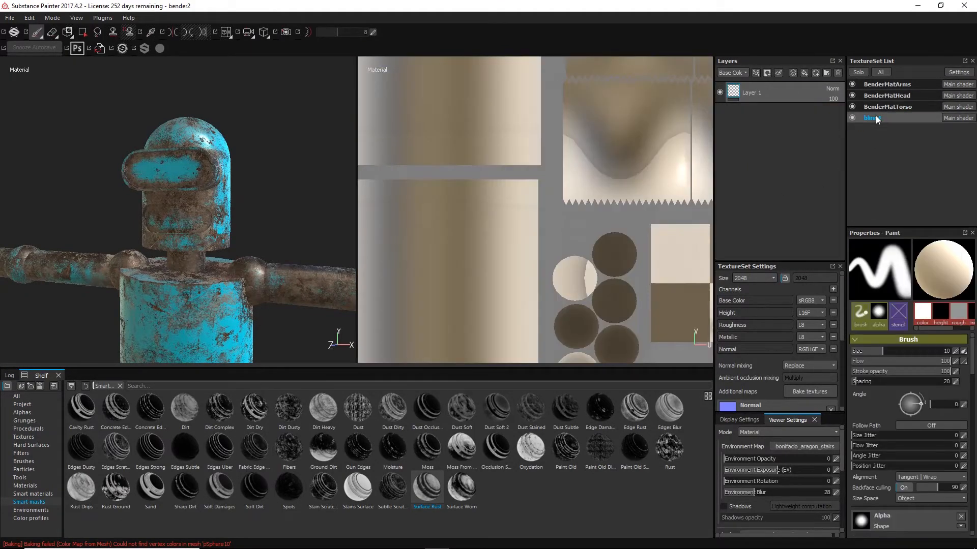
pyautogui.rightClick(773, 114)
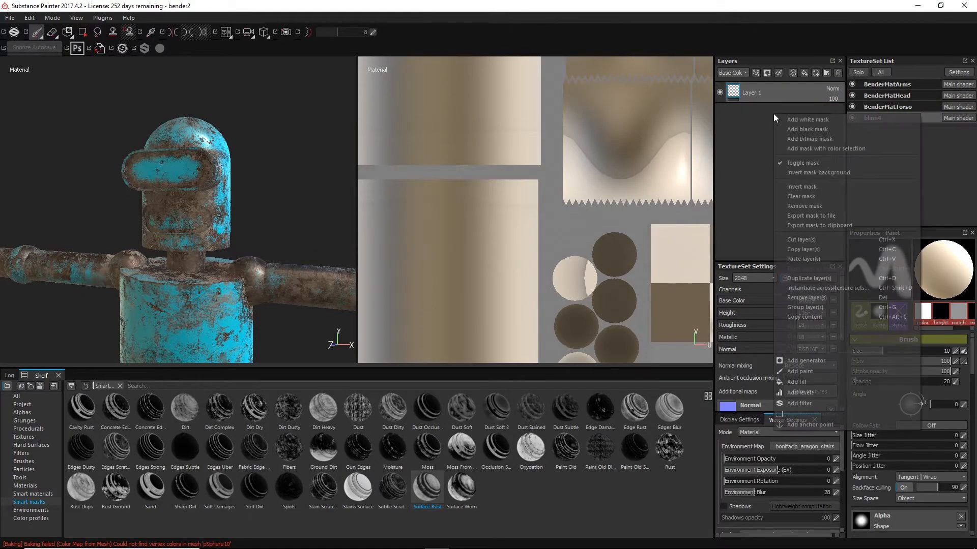
pyautogui.click(806, 259)
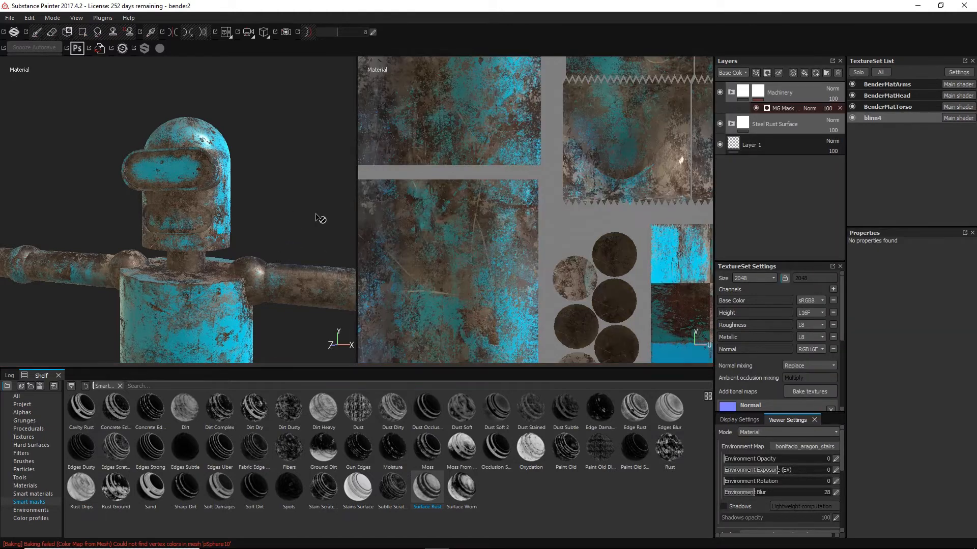
# - Examine the worn blue paint and rust across the whole robot from several angles and distances
pyautogui.keyDown('alt'); pyautogui.moveTo(317, 232); pyautogui.dragTo(297, 50, button='middle'); pyautogui.keyUp('alt')
pyautogui.keyDown('alt'); pyautogui.moveTo(308, 267); pyautogui.dragTo(148, 233, button='right'); pyautogui.keyUp('alt')
pyautogui.keyDown('alt'); pyautogui.moveTo(254, 244); pyautogui.dragTo(306, 147, button='middle'); pyautogui.keyUp('alt')
pyautogui.keyDown('alt'); pyautogui.moveTo(244, 209); pyautogui.dragTo(102, 209, button='right'); pyautogui.keyUp('alt')
pyautogui.keyDown('alt'); pyautogui.moveTo(102, 209); pyautogui.dragTo(31, 259); pyautogui.keyUp('alt')
pyautogui.keyDown('alt'); pyautogui.moveTo(82, 218); pyautogui.dragTo(274, 296, button='right'); pyautogui.keyUp('alt')
pyautogui.keyDown('alt'); pyautogui.moveTo(275, 296); pyautogui.dragTo(329, 274); pyautogui.keyUp('alt')
pyautogui.keyDown('alt'); pyautogui.moveTo(308, 234); pyautogui.dragTo(310, 300, button='middle'); pyautogui.keyUp('alt')
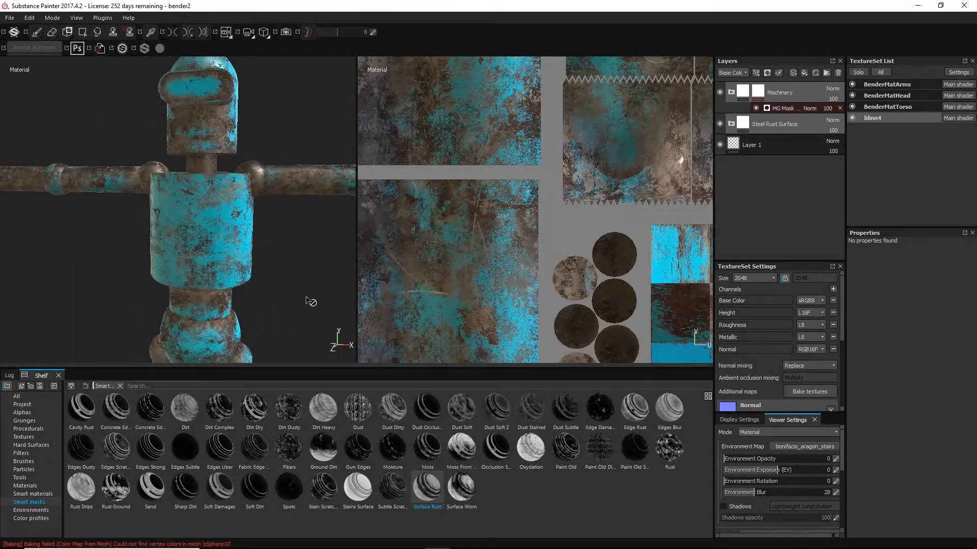
pyautogui.keyDown('alt'); pyautogui.moveTo(279, 237); pyautogui.dragTo(296, 251, button='right'); pyautogui.keyUp('alt')
pyautogui.keyDown('alt'); pyautogui.moveTo(296, 251); pyautogui.dragTo(327, 260, button='middle'); pyautogui.keyUp('alt')
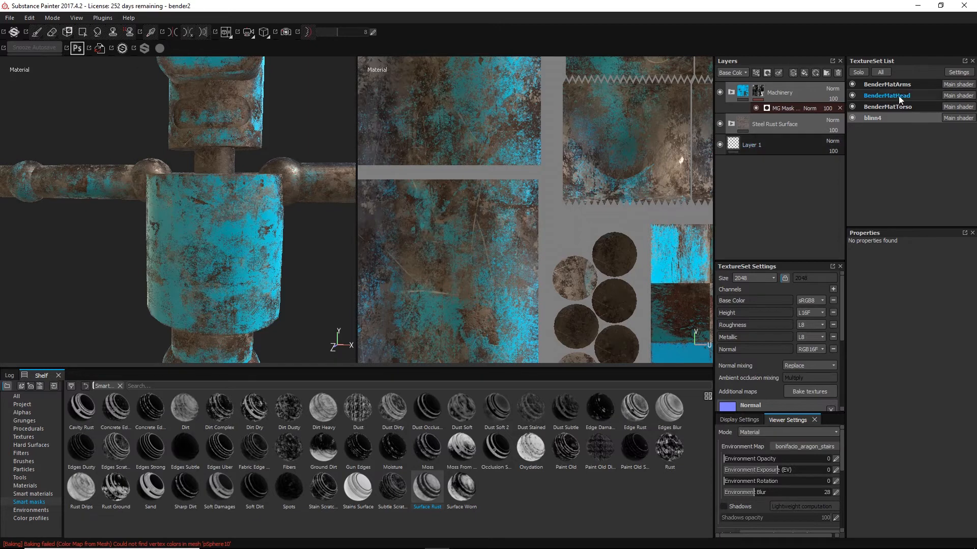
# - Switch to the BenderMatTorso texture set and select the edge_04 hard surface for its detailing
pyautogui.click(910, 111)
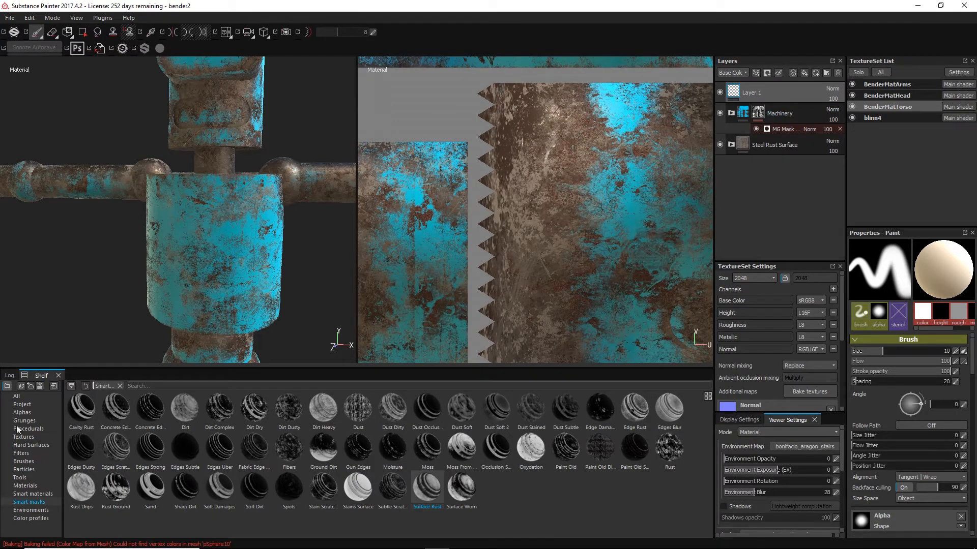
pyautogui.click(26, 445)
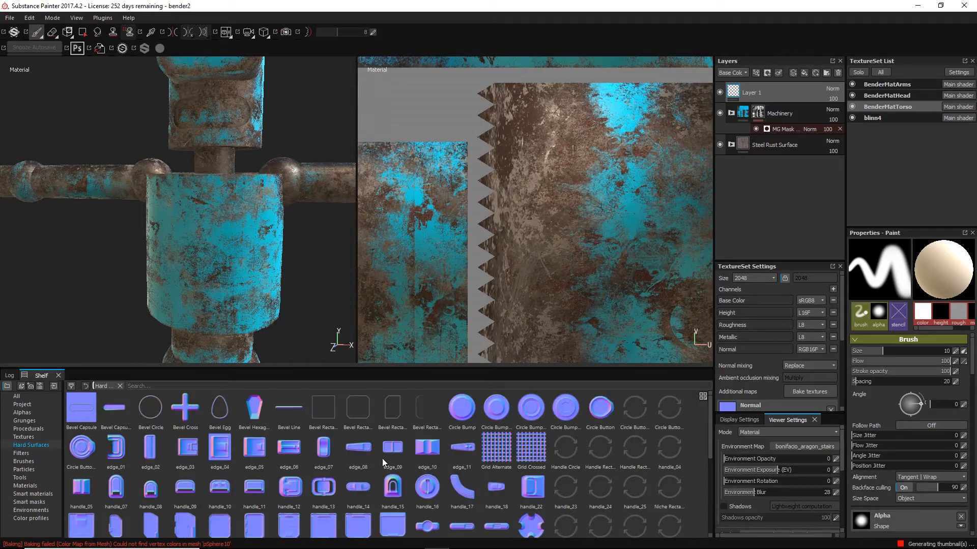
pyautogui.click(222, 449)
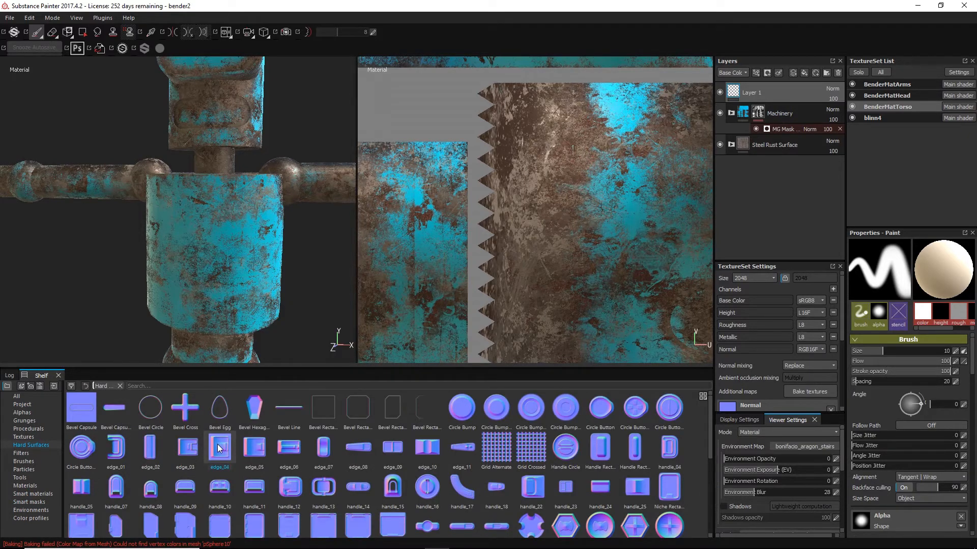
pyautogui.scroll(-3, 926, 415)
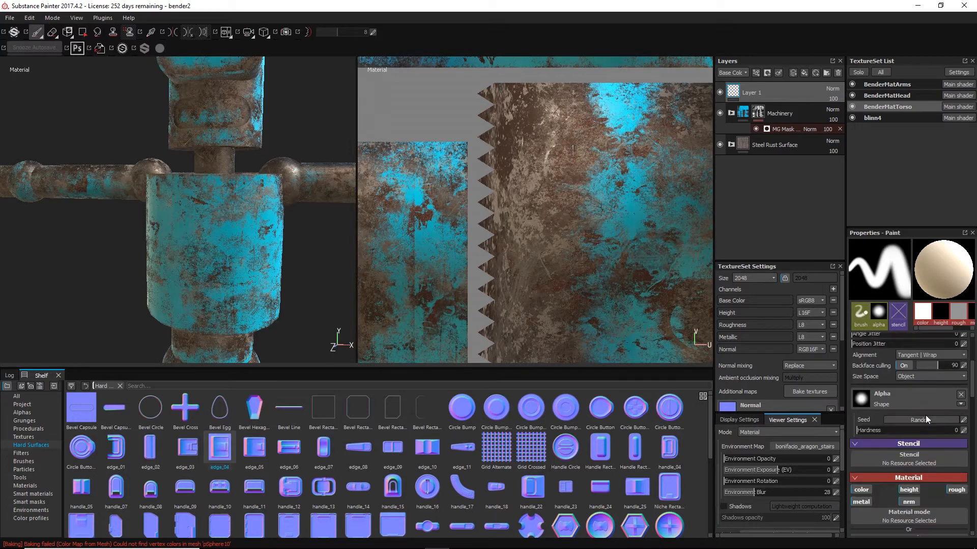
pyautogui.scroll(3, 921, 416)
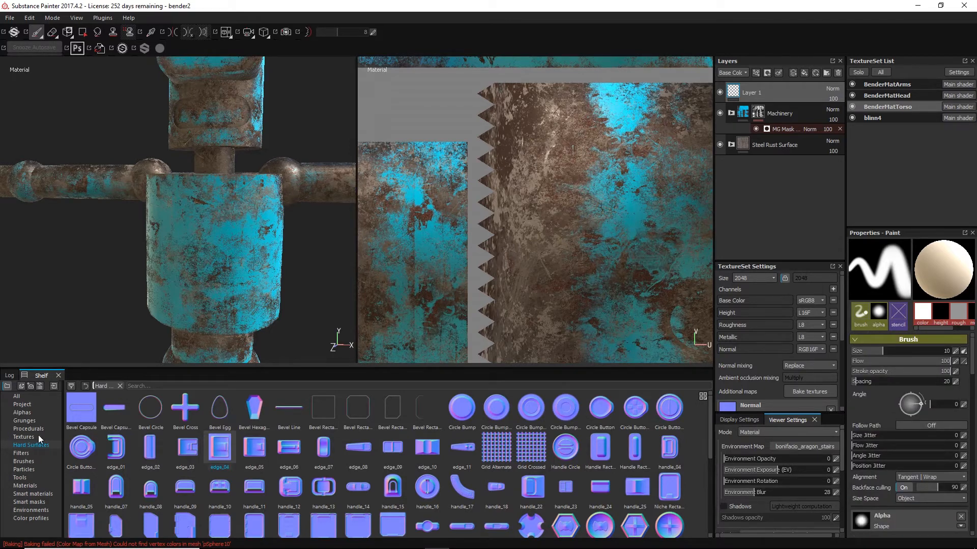
# - Load the Default Hard brush for painting on the torso's Layer 1
pyautogui.click(24, 461)
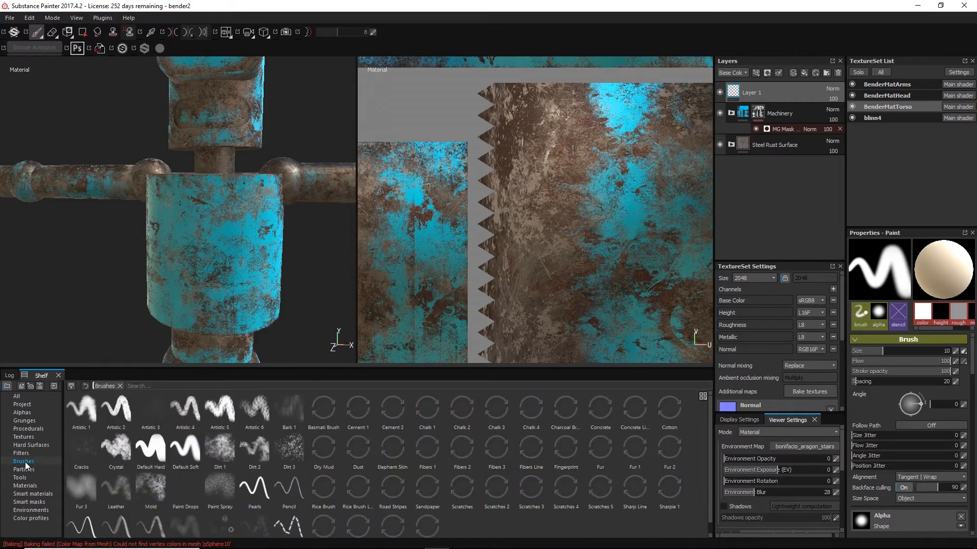
pyautogui.click(153, 451)
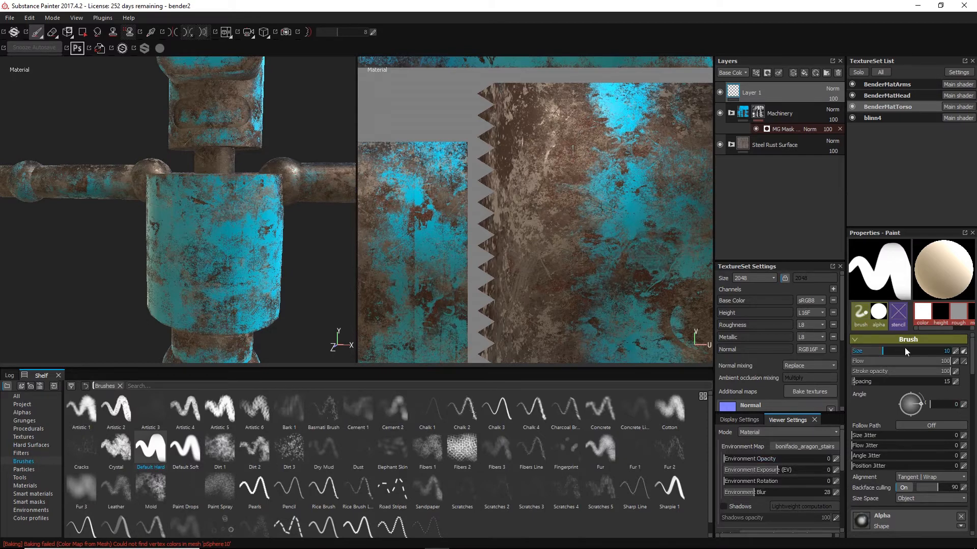
pyautogui.moveTo(929, 331); pyautogui.dragTo(965, 333)
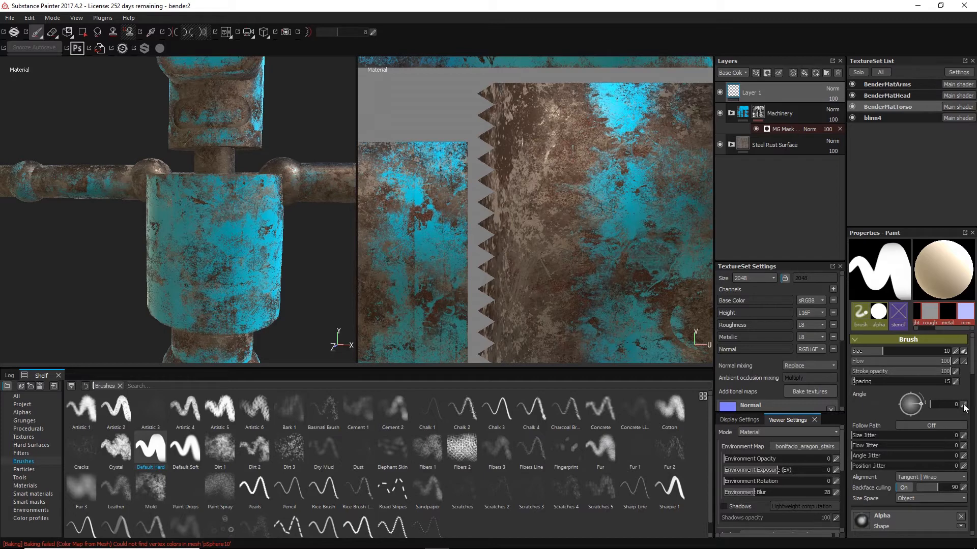
# - Try a deeper blue normal colour of 0.211, 0.211, 1.000 with a test stroke on the torso, and undo the stroke
pyautogui.scroll(-10, 965, 407)
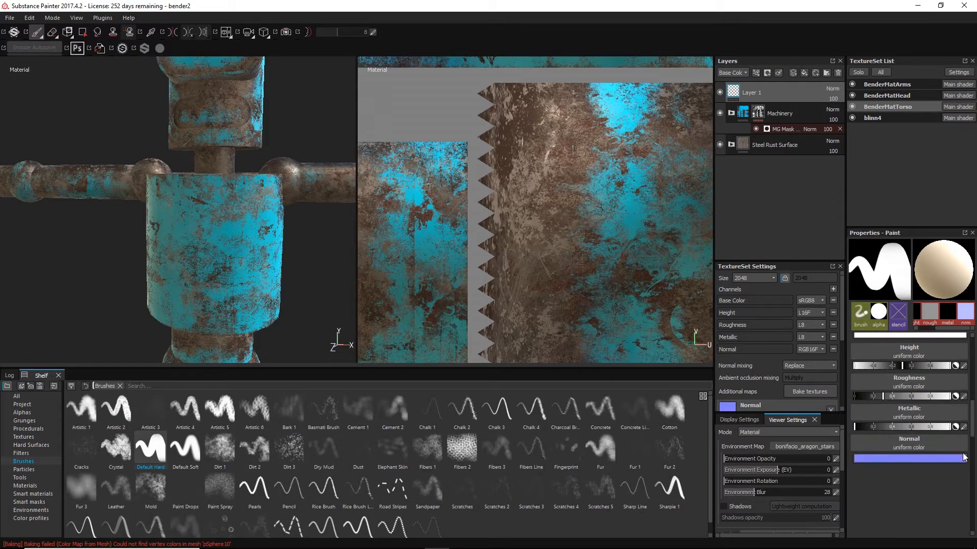
pyautogui.click(914, 460)
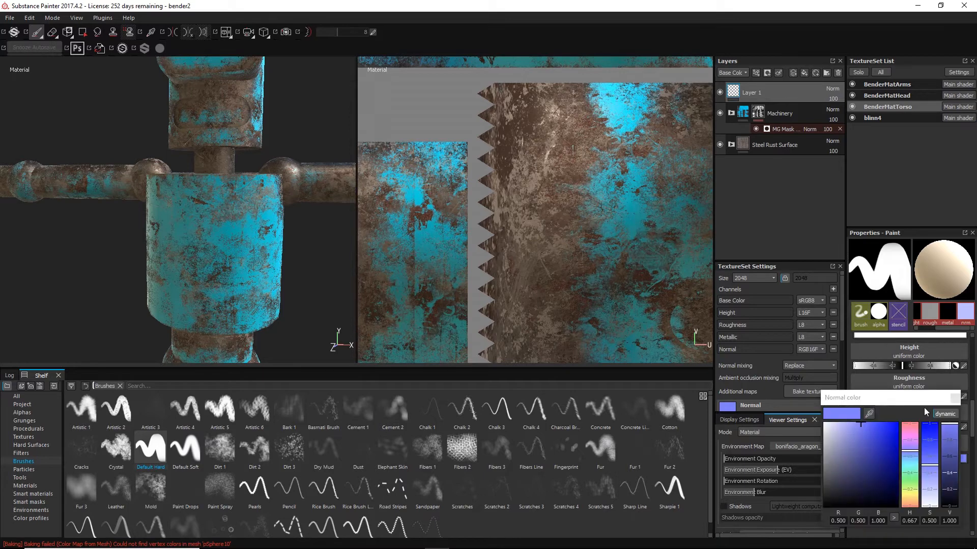
pyautogui.click(954, 397)
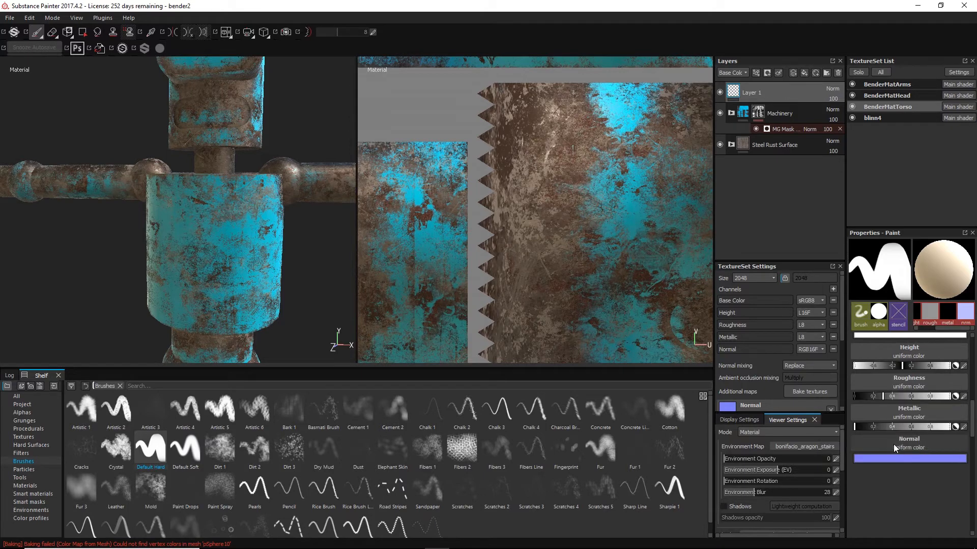
pyautogui.click(926, 457)
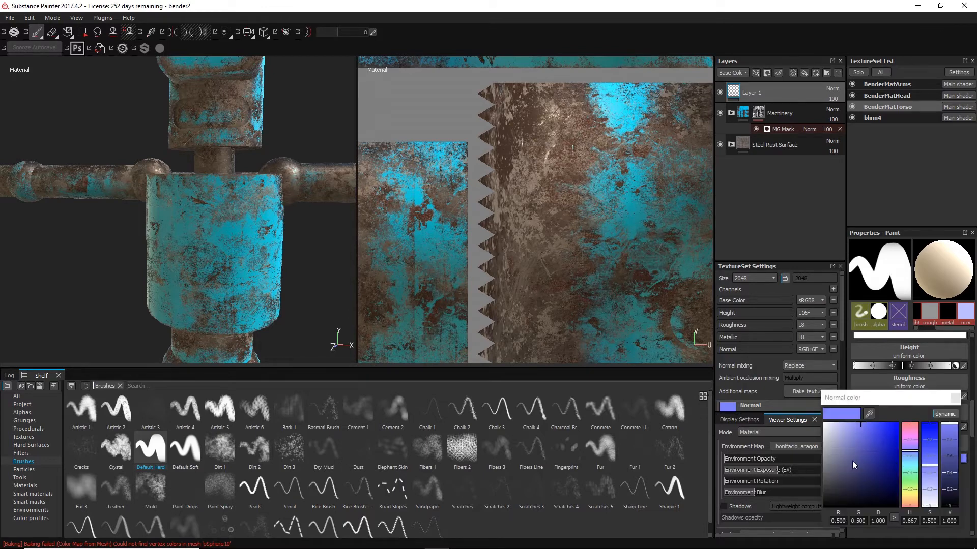
pyautogui.click(882, 421)
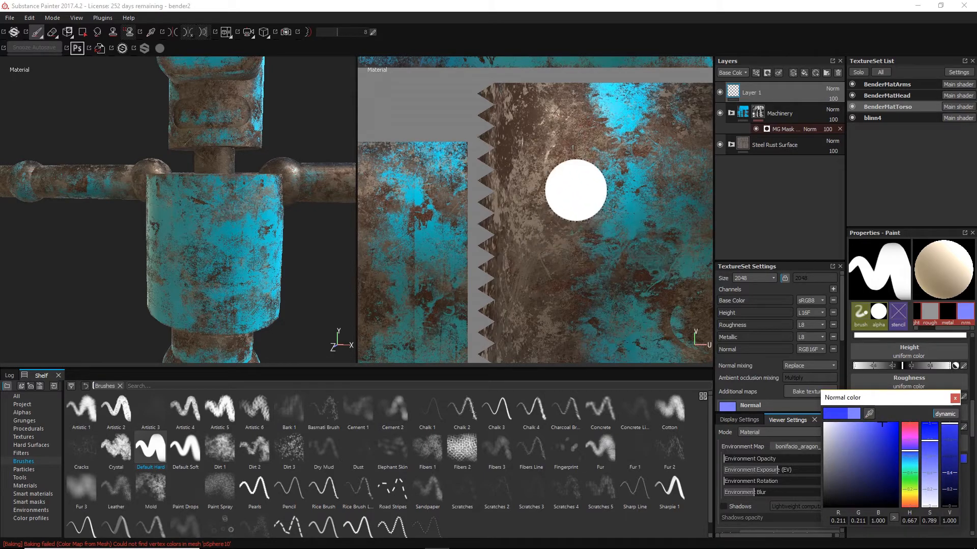
pyautogui.moveTo(203, 227); pyautogui.dragTo(223, 286)
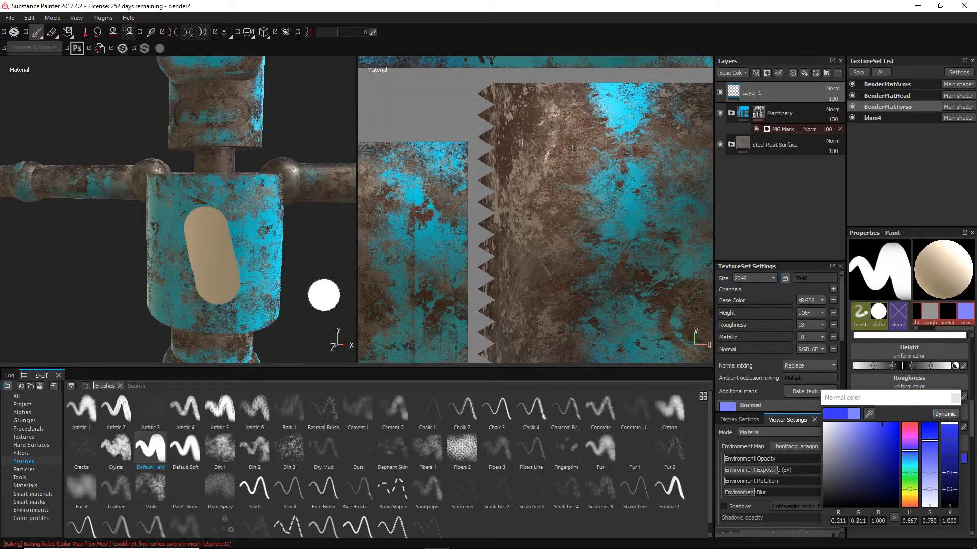
pyautogui.hotkey('ctrl', 'z')
# - Disable the brush material's color, metal and rough channels, keeping only height and nrm active
pyautogui.scroll(5, 966, 438)
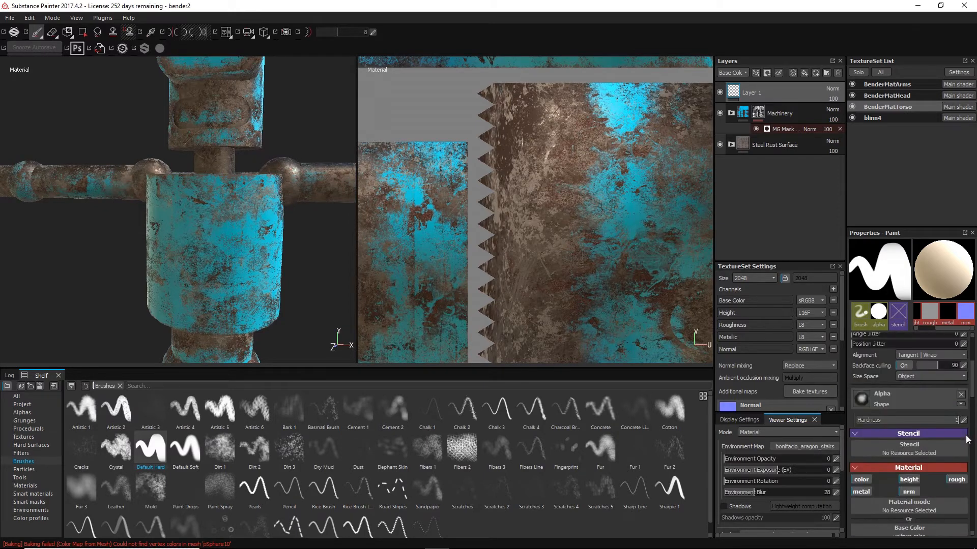
pyautogui.scroll(4, 966, 439)
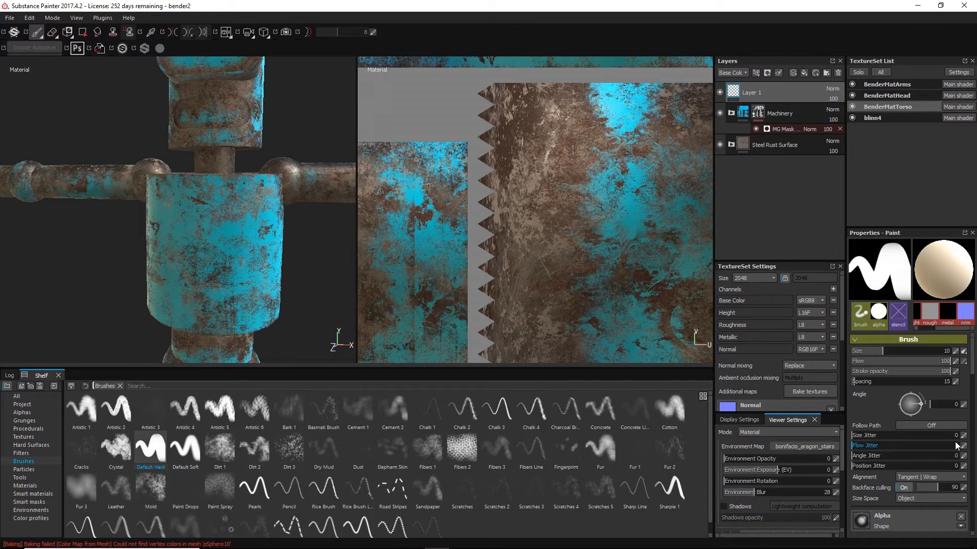
pyautogui.scroll(-3, 956, 446)
pyautogui.scroll(-2, 956, 446)
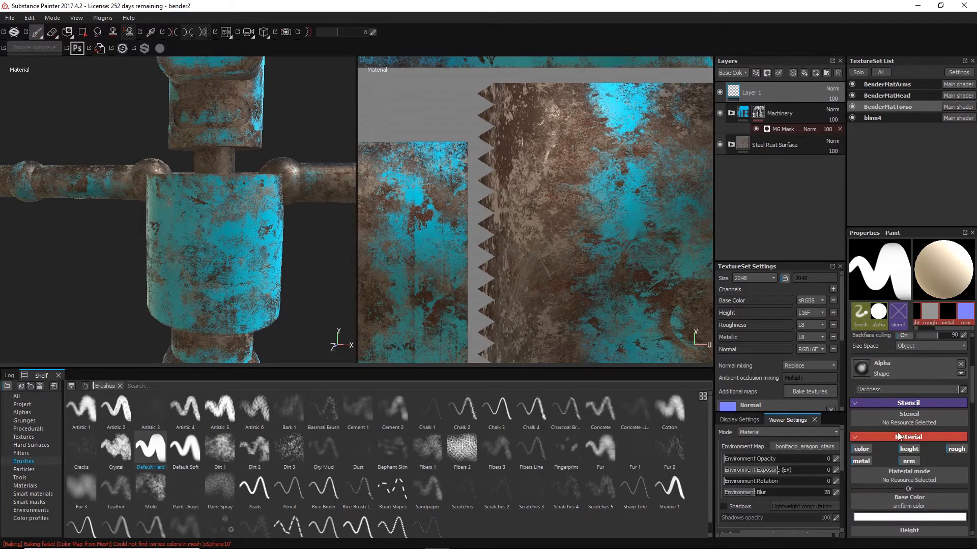
pyautogui.click(861, 450)
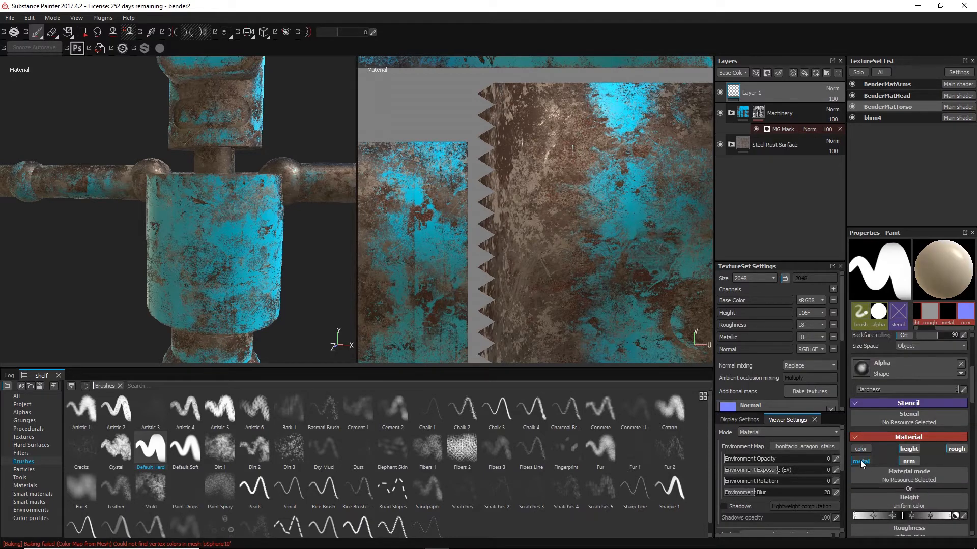
pyautogui.click(862, 461)
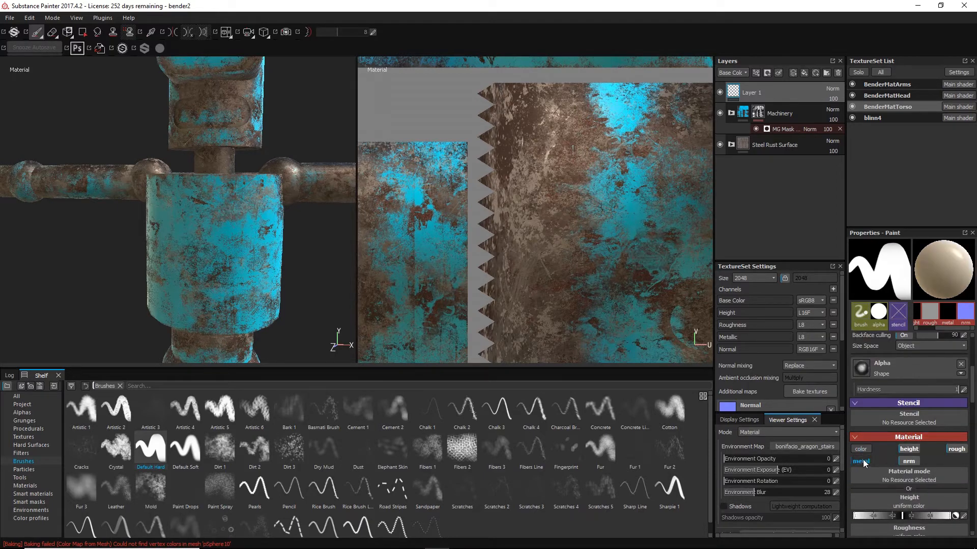
pyautogui.click(959, 450)
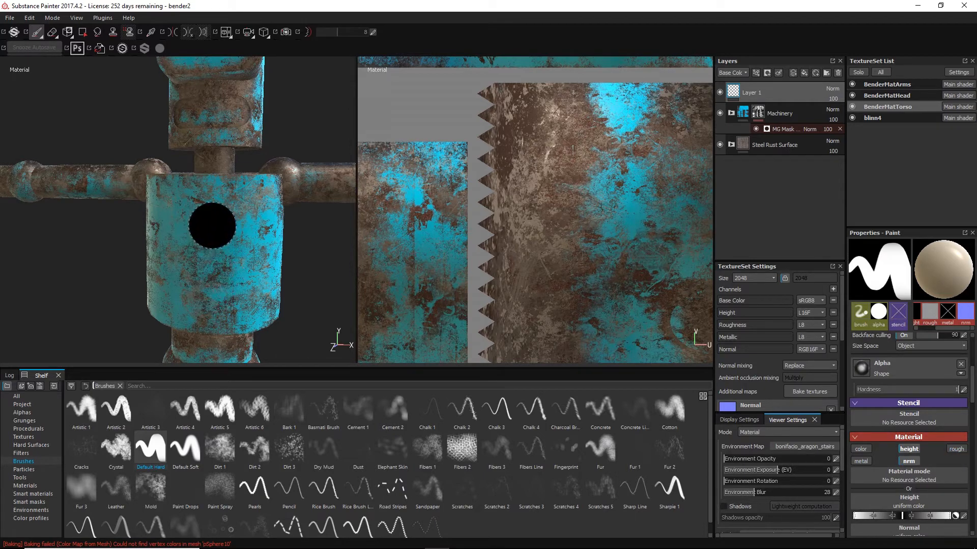
# - Try a height-and-normal stroke on the torso and a softer brush alpha with hardness 0.18
pyautogui.moveTo(213, 224); pyautogui.dragTo(239, 288)
pyautogui.moveTo(307, 327)
pyautogui.keyDown('alt'); pyautogui.mouseDown()
pyautogui.moveTo(327, 243)
pyautogui.moveTo(286, 305)
pyautogui.moveTo(349, 333)
pyautogui.mouseUp(); pyautogui.keyUp('alt')
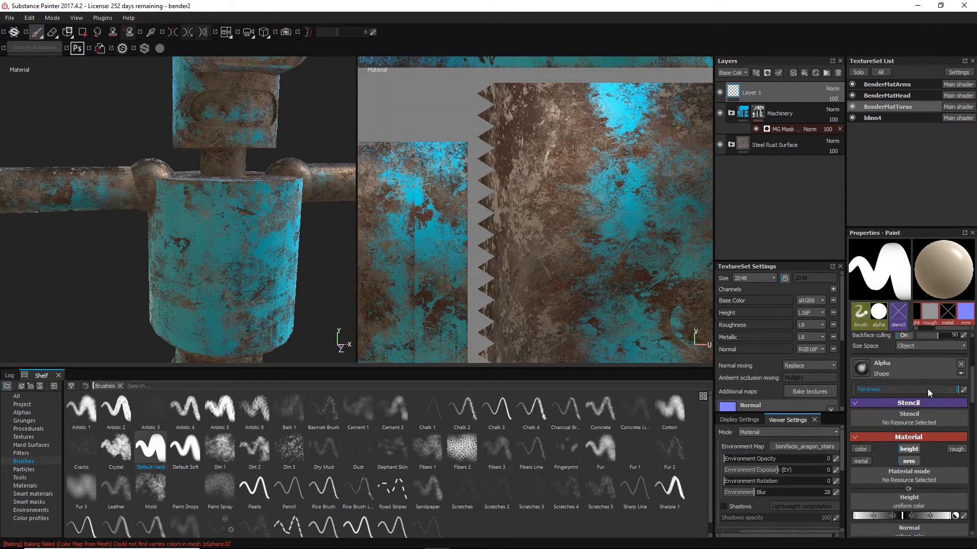
pyautogui.moveTo(899, 392); pyautogui.dragTo(875, 395)
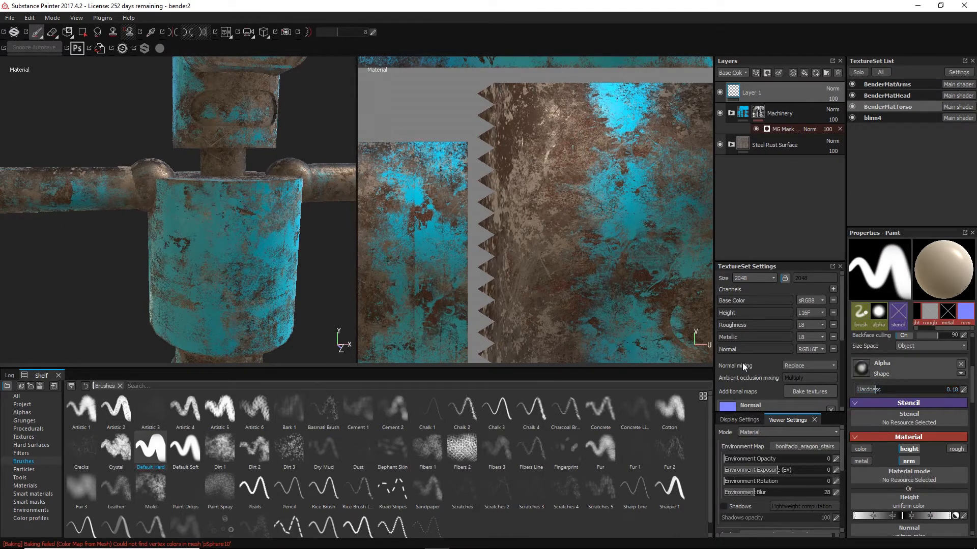
pyautogui.keyDown('alt'); pyautogui.moveTo(295, 311); pyautogui.dragTo(286, 344); pyautogui.keyUp('alt')
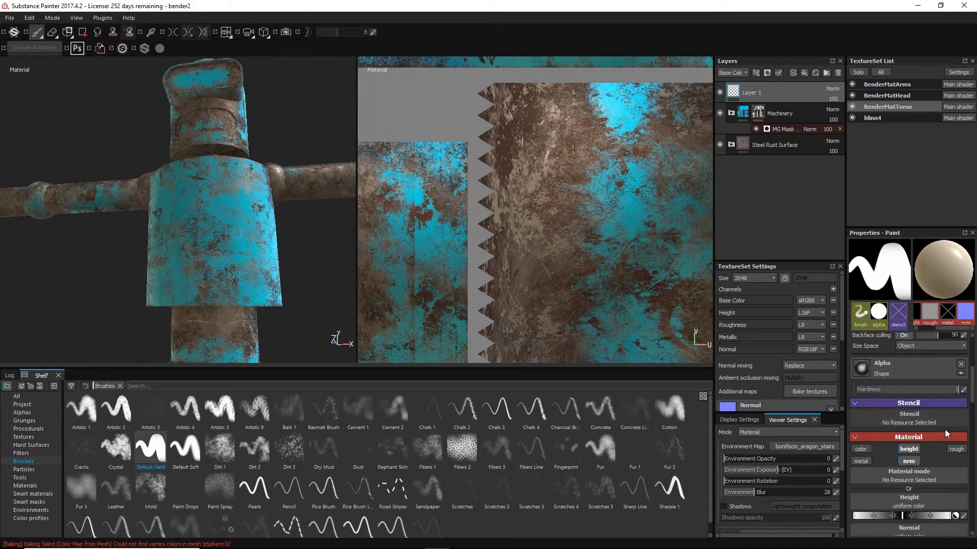
# - Assign the Bevel Cross texture to the brush material's normal channel
pyautogui.scroll(-3, 948, 431)
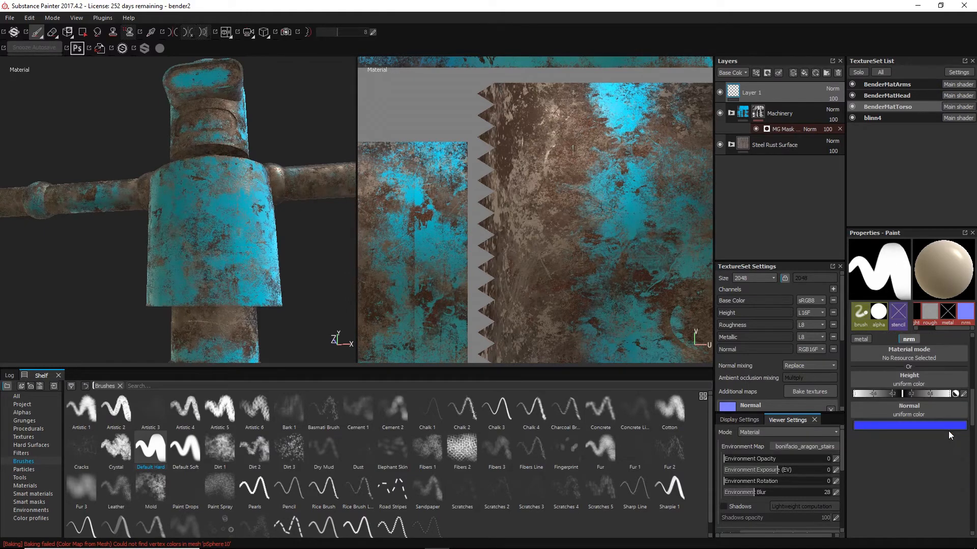
pyautogui.click(920, 410)
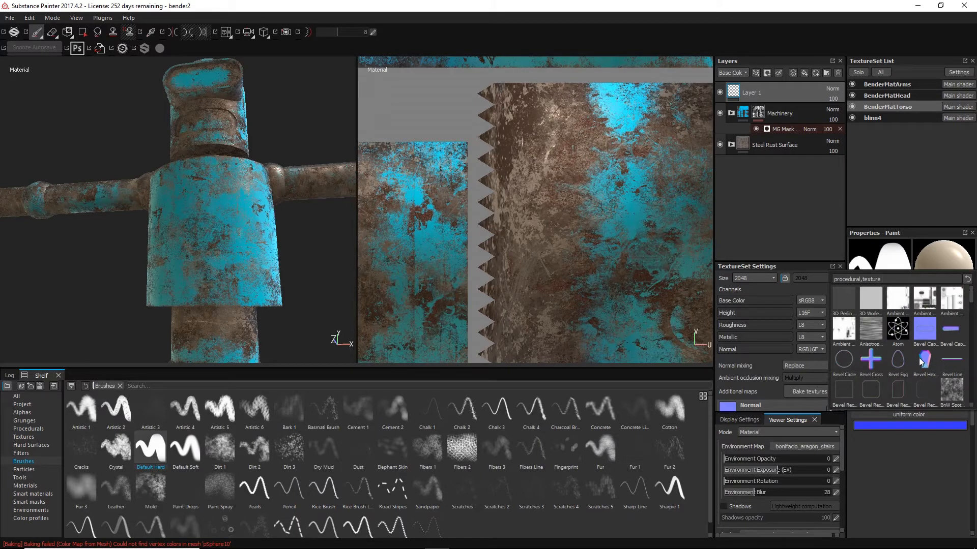
pyautogui.click(869, 358)
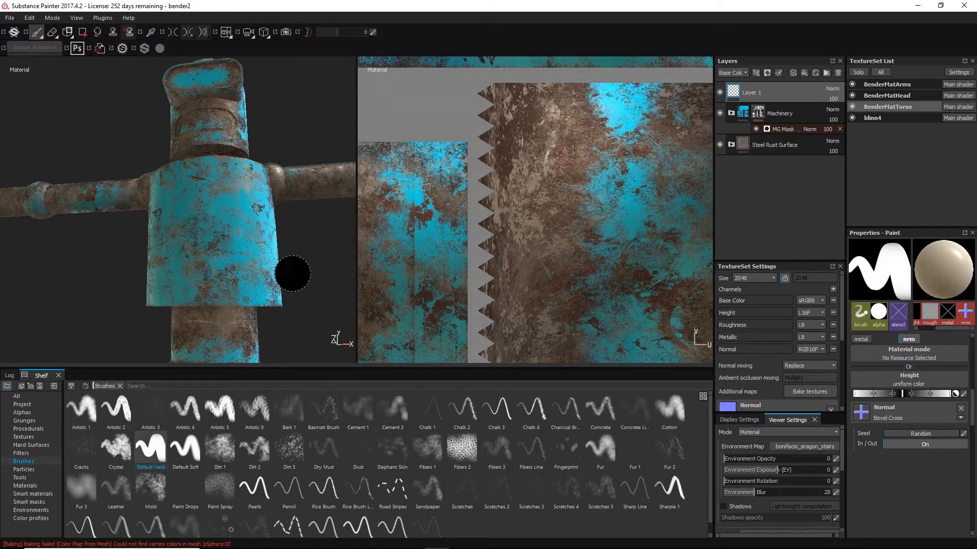
# - Stamp the Bevel Cross once on the front of the torso, inspect its relief up close, and undo it
pyautogui.keyDown('alt'); pyautogui.moveTo(290, 277); pyautogui.dragTo(318, 297); pyautogui.keyUp('alt')
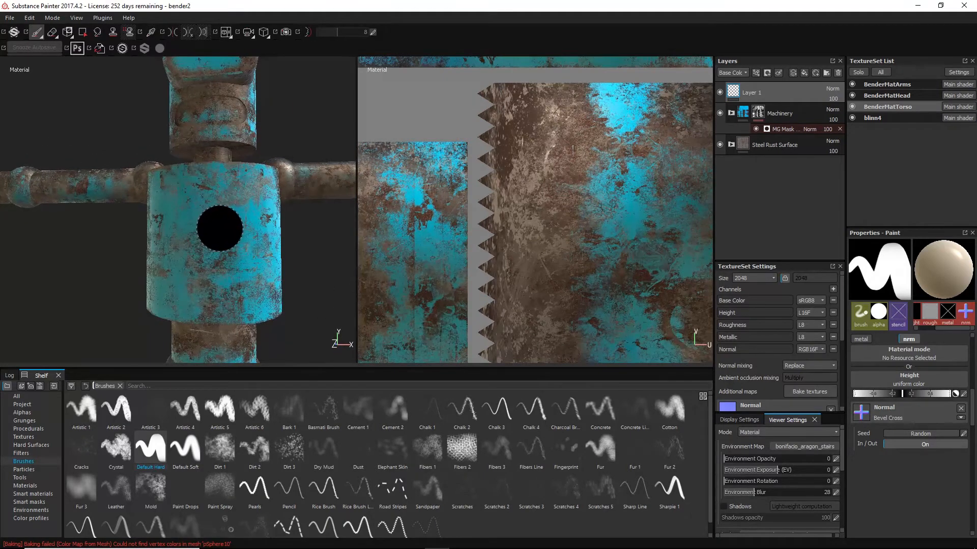
pyautogui.click(219, 228)
pyautogui.keyDown('alt'); pyautogui.moveTo(324, 334); pyautogui.dragTo(355, 283); pyautogui.keyUp('alt')
pyautogui.keyDown('alt'); pyautogui.moveTo(326, 289); pyautogui.dragTo(509, 470, button='right'); pyautogui.keyUp('alt')
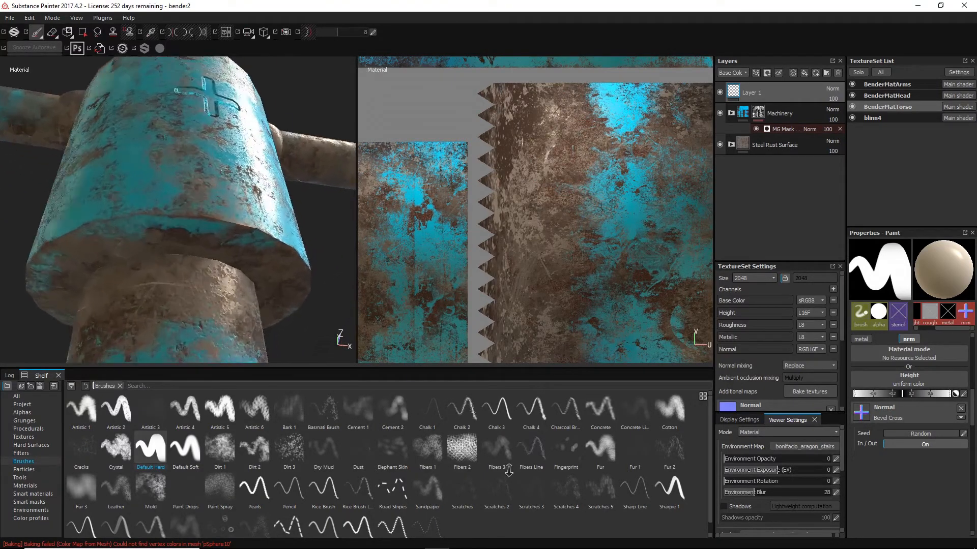
pyautogui.moveTo(327, 218)
pyautogui.keyDown('alt'); pyautogui.mouseDown()
pyautogui.moveTo(331, 338)
pyautogui.moveTo(302, 362)
pyautogui.moveTo(331, 285)
pyautogui.mouseUp(); pyautogui.keyUp('alt')
pyautogui.hotkey('ctrl', 'z')
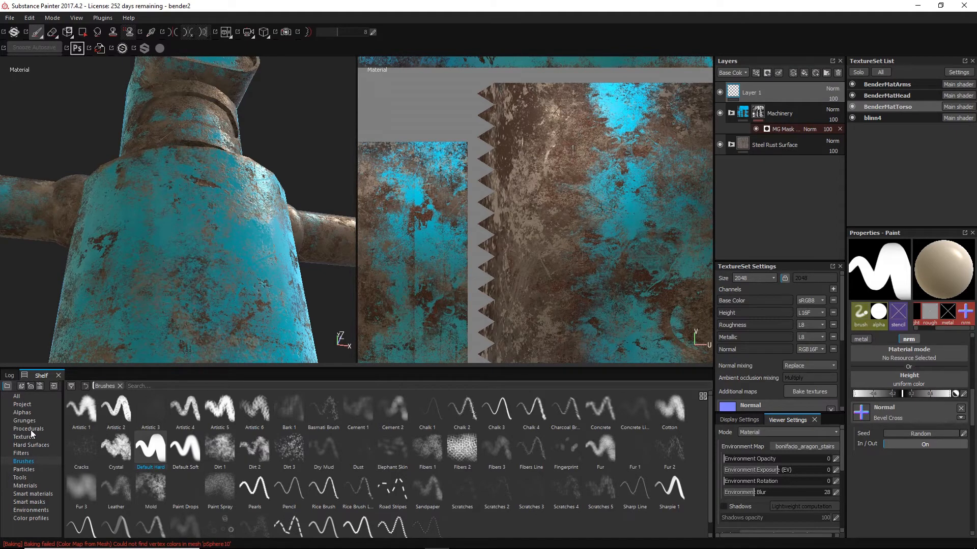
# - Examine the hard surface shapes in the shelf, comparing the vents, panels and rectangular niches for a torso detail
pyautogui.click(26, 445)
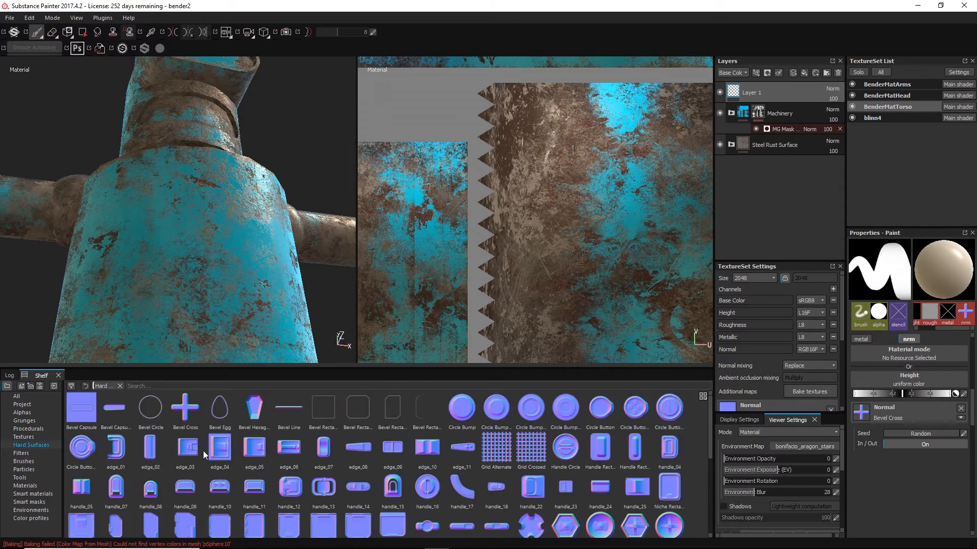
pyautogui.scroll(-10, 430, 493)
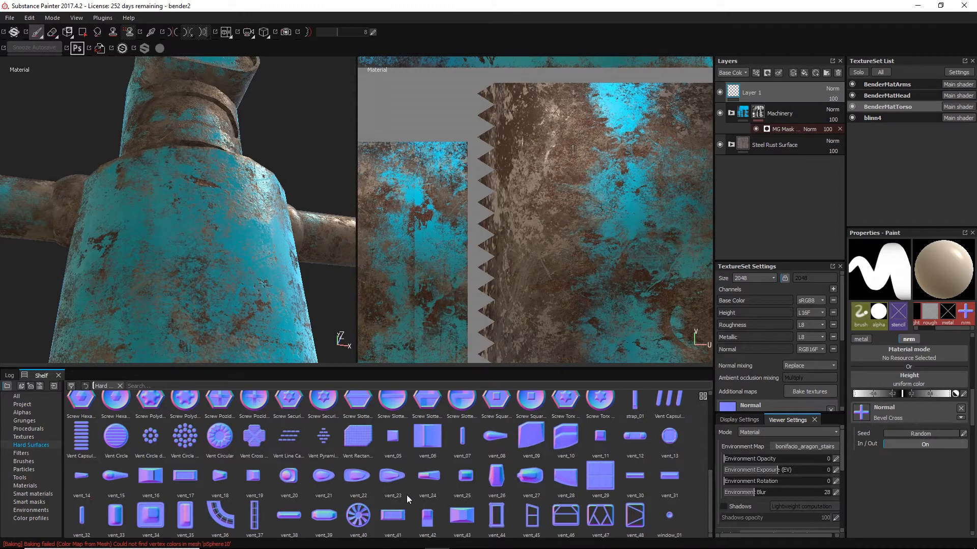
pyautogui.scroll(3, 277, 499)
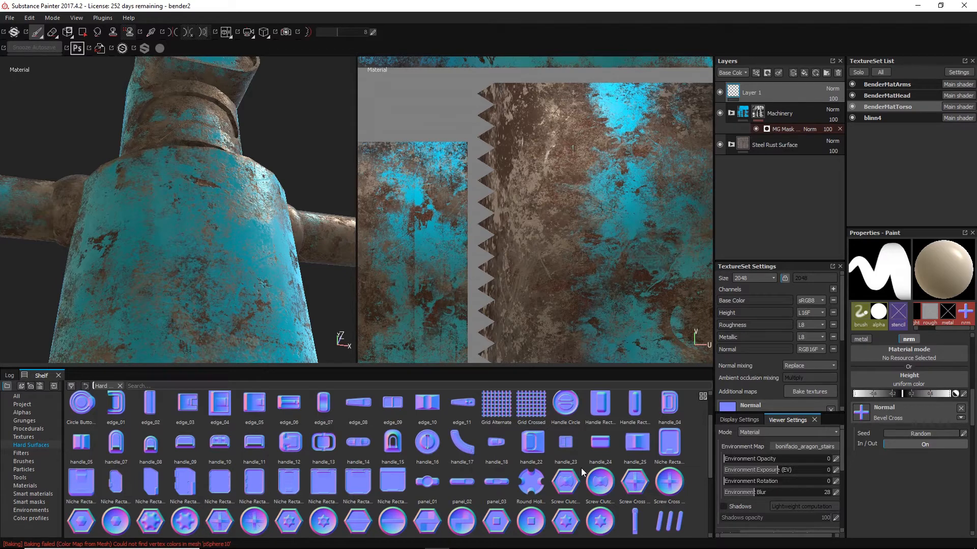
pyautogui.scroll(-3, 580, 468)
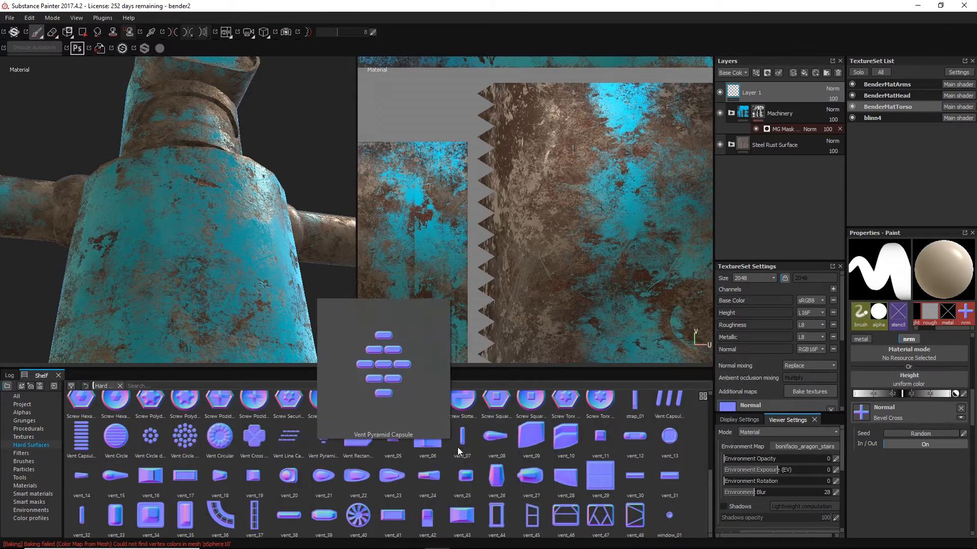
pyautogui.scroll(3, 688, 470)
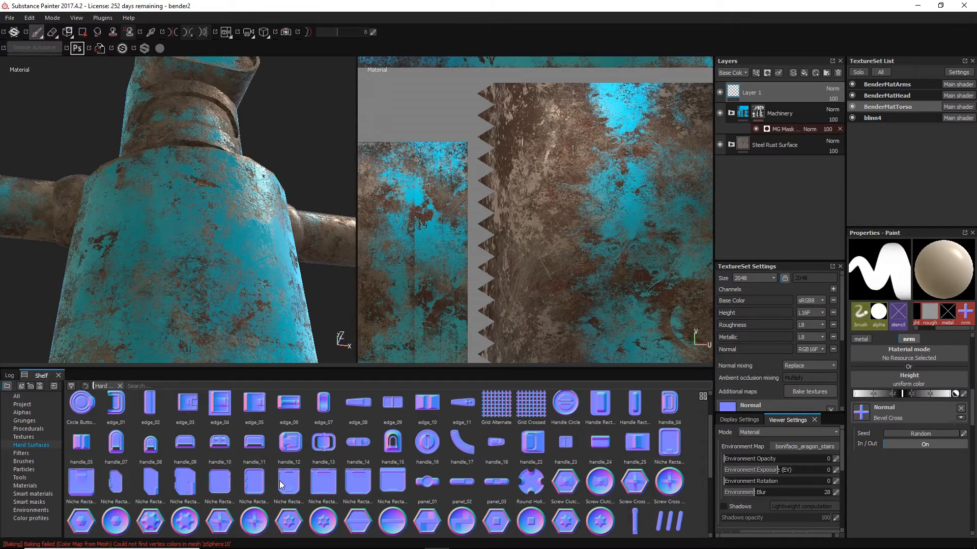
pyautogui.moveTo(325, 485)
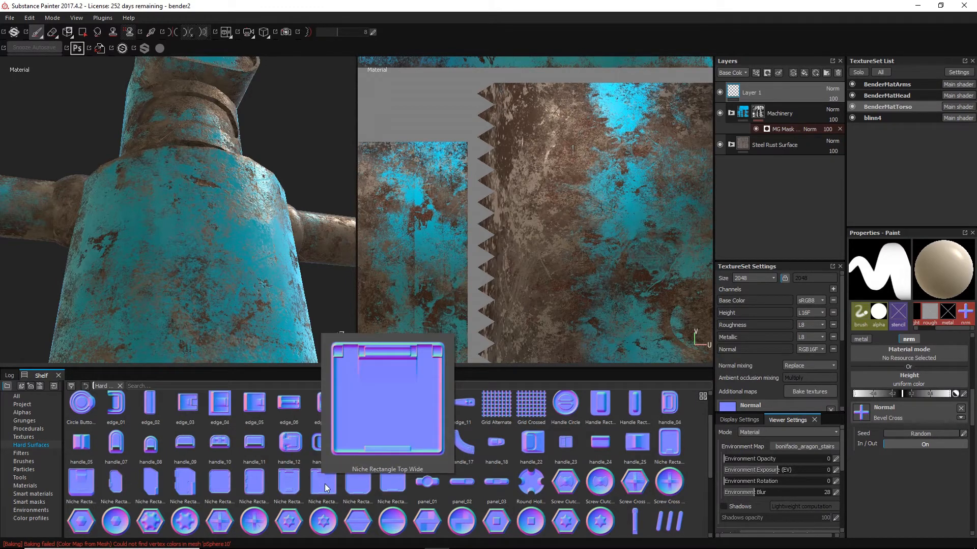
pyautogui.moveTo(288, 488)
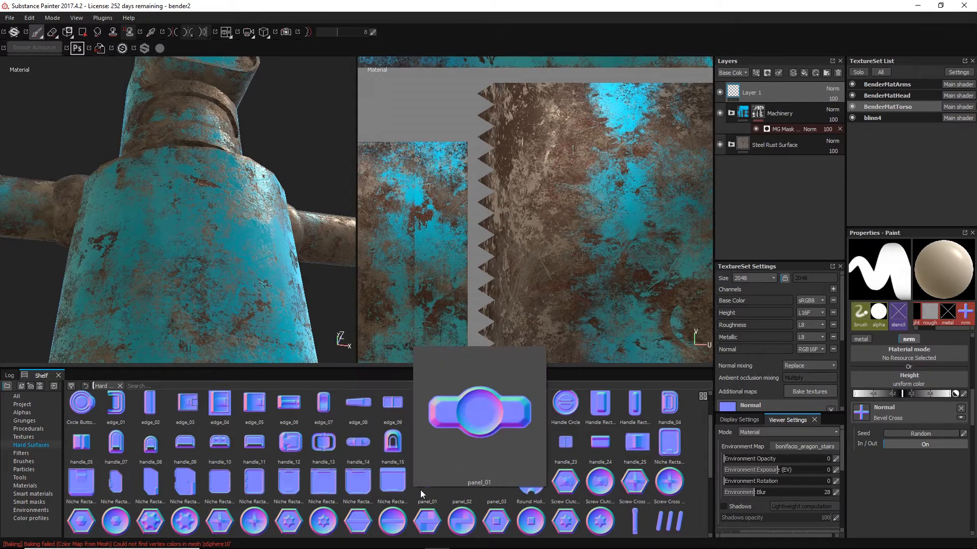
pyautogui.moveTo(360, 488)
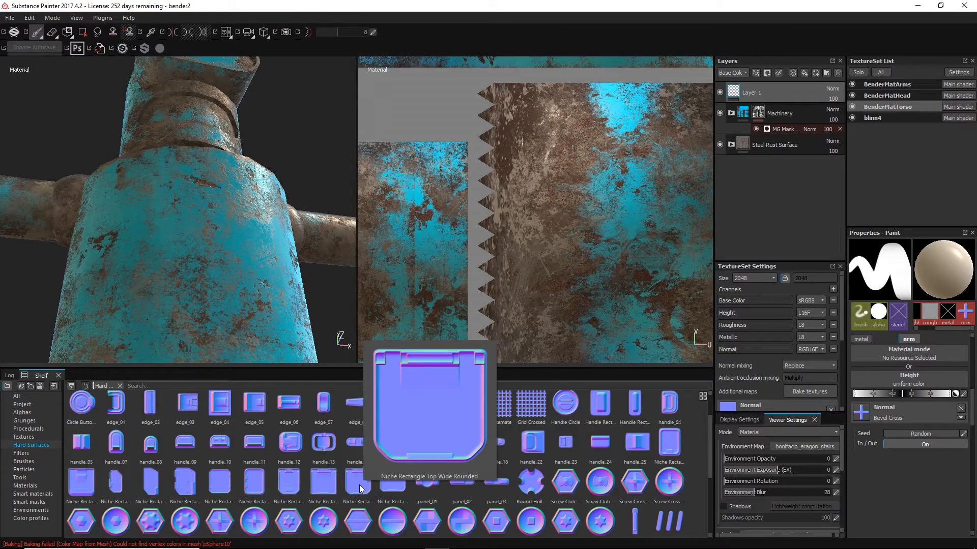
# - Replace the brush's normal texture with the Niche Rectangle Top Thin Rounded hard surface
pyautogui.click(293, 490)
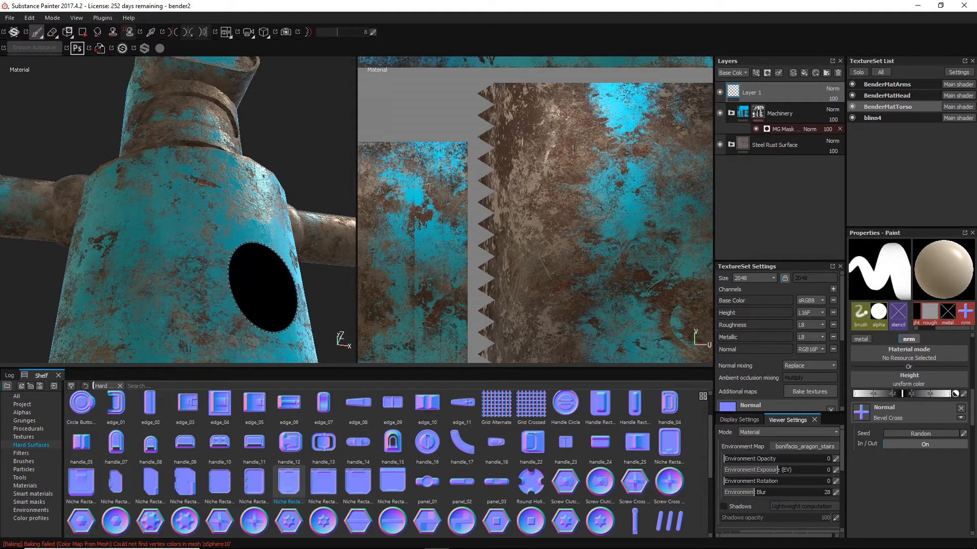
pyautogui.keyDown('alt'); pyautogui.moveTo(259, 285); pyautogui.dragTo(259, 192, button='middle'); pyautogui.keyUp('alt')
pyautogui.keyDown('alt'); pyautogui.keyDown('shift'); pyautogui.moveTo(259, 192); pyautogui.dragTo(233, 238); pyautogui.keyUp('shift'); pyautogui.keyUp('alt')
pyautogui.keyDown('alt'); pyautogui.moveTo(232, 238); pyautogui.dragTo(22, 242, button='right'); pyautogui.keyUp('alt')
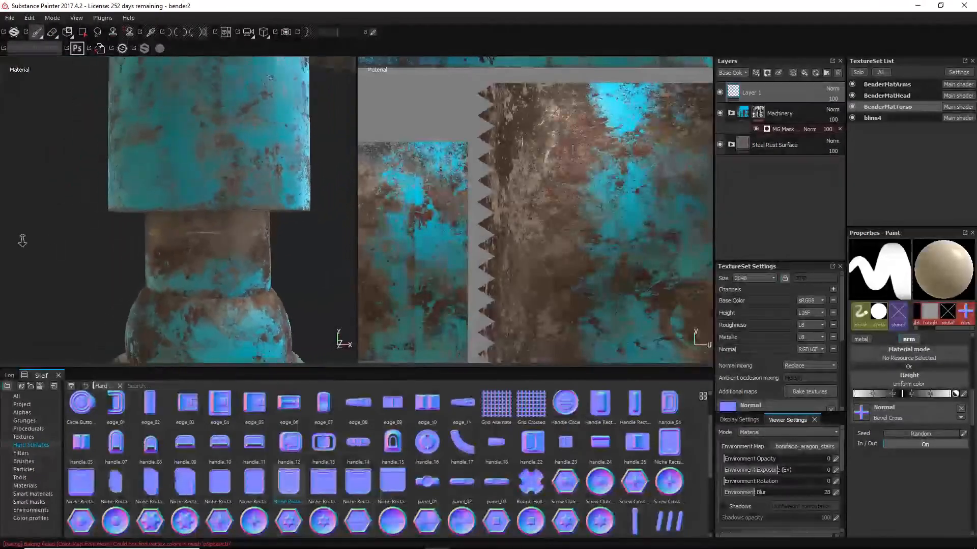
pyautogui.keyDown('alt'); pyautogui.moveTo(197, 305); pyautogui.dragTo(196, 275); pyautogui.keyUp('alt')
pyautogui.keyDown('alt'); pyautogui.moveTo(196, 285); pyautogui.dragTo(196, 220, button='middle'); pyautogui.keyUp('alt')
pyautogui.keyDown('alt'); pyautogui.moveTo(211, 195); pyautogui.dragTo(209, 186); pyautogui.keyUp('alt')
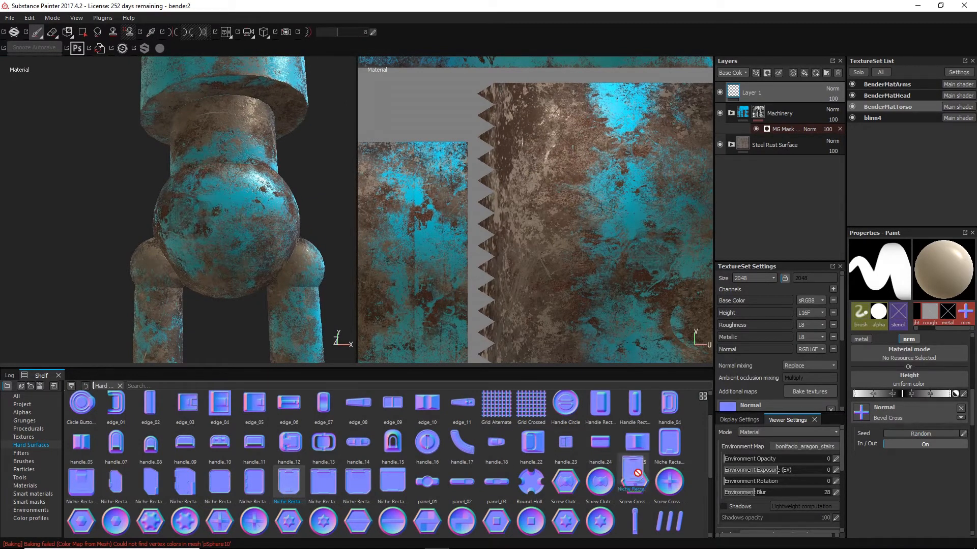
pyautogui.moveTo(637, 473); pyautogui.dragTo(861, 412)
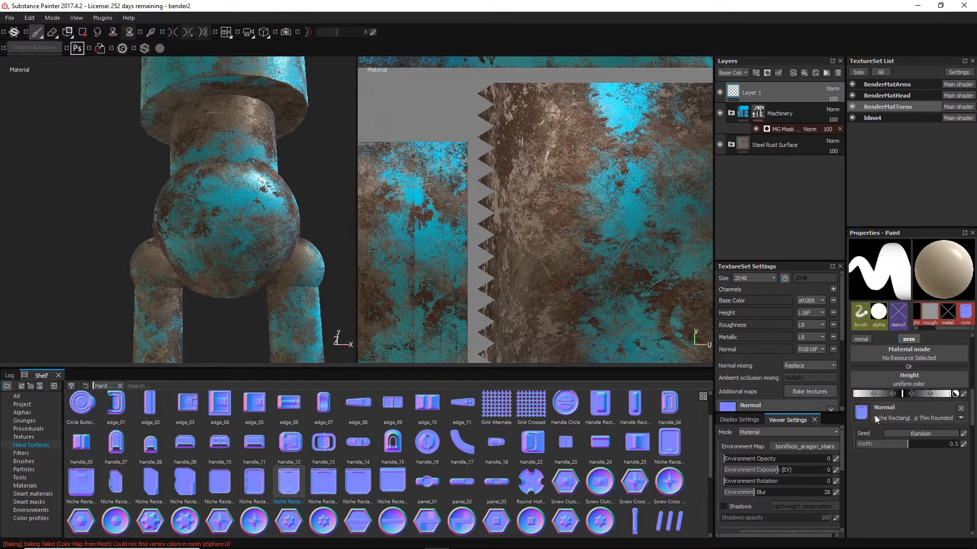
# - Enlarge the brush size to 100
pyautogui.scroll(5, 918, 438)
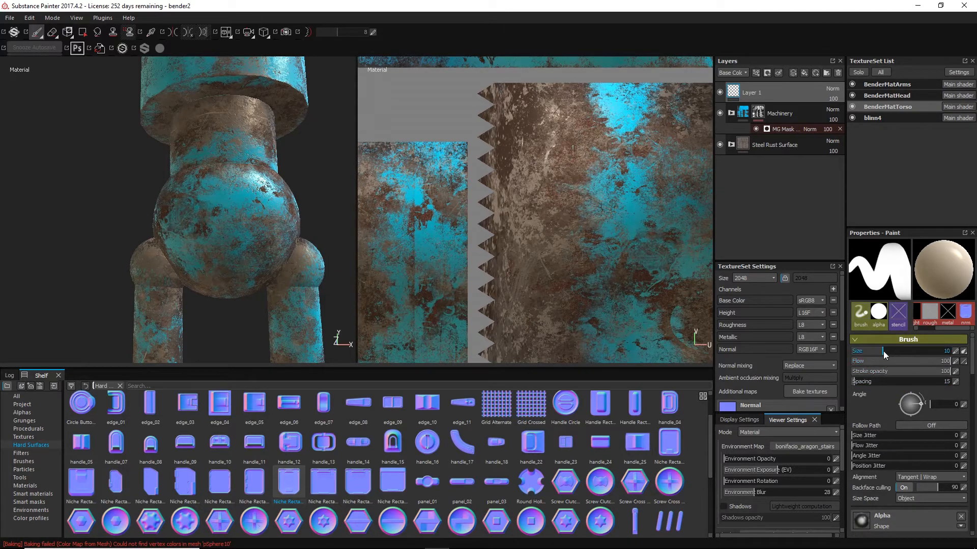
pyautogui.moveTo(883, 351); pyautogui.dragTo(890, 351)
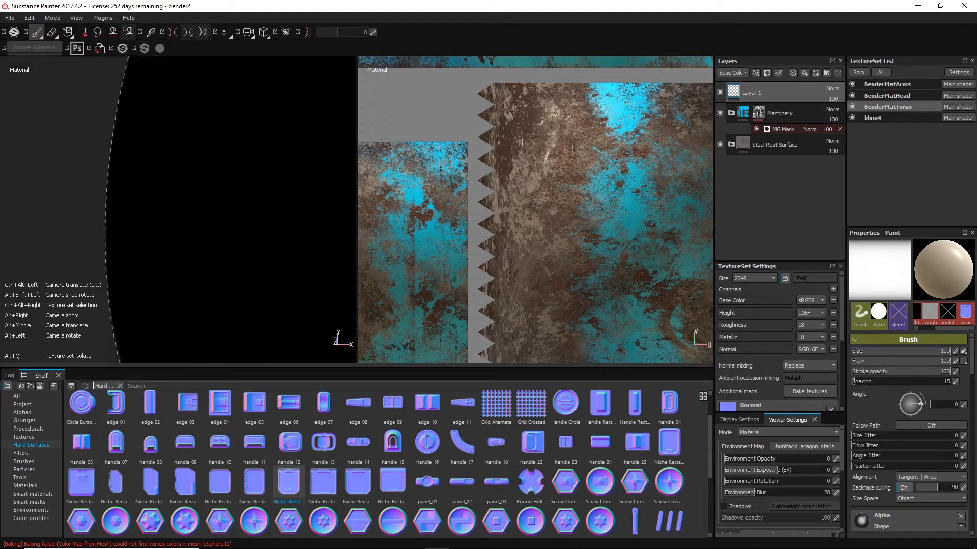
# - Reduce the brush size to 13.86, test one niche stamp on the front of the pelvis sphere, and undo the stamp
pyautogui.keyDown('alt'); pyautogui.moveTo(244, 213); pyautogui.dragTo(224, 214, button='right'); pyautogui.keyUp('alt')
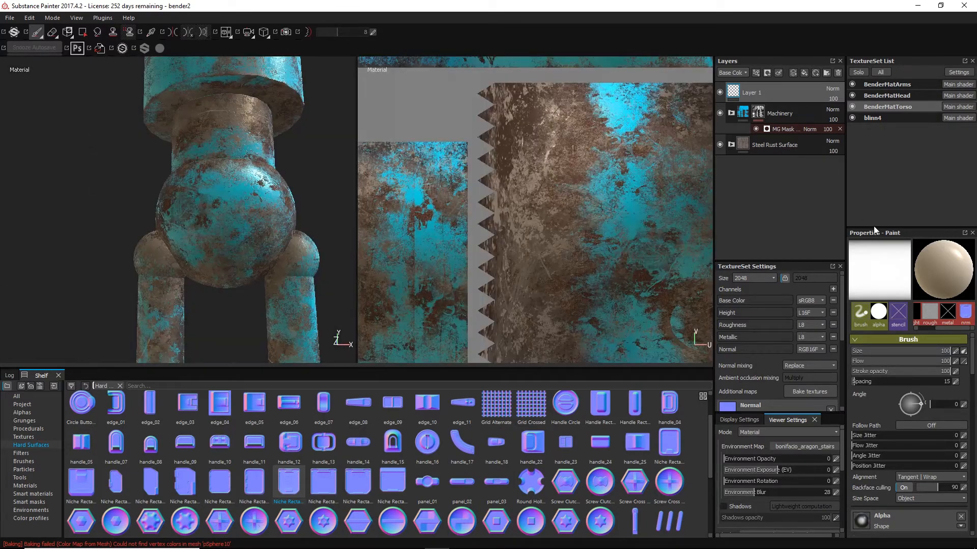
pyautogui.moveTo(929, 349); pyautogui.dragTo(888, 355)
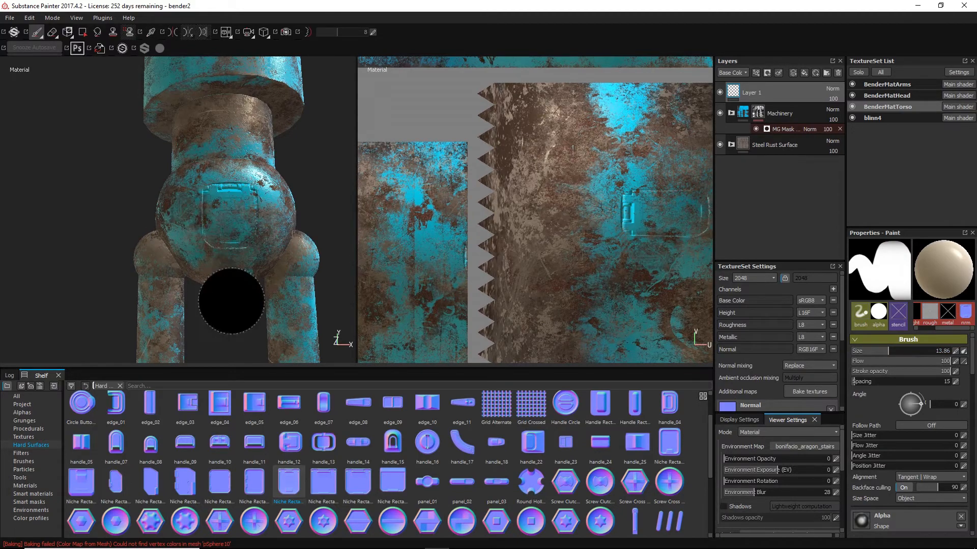
pyautogui.moveTo(218, 330)
pyautogui.keyDown('alt'); pyautogui.mouseDown()
pyautogui.moveTo(217, 305)
pyautogui.moveTo(218, 344)
pyautogui.moveTo(282, 333)
pyautogui.moveTo(316, 312)
pyautogui.moveTo(204, 354)
pyautogui.moveTo(212, 325)
pyautogui.moveTo(218, 334)
pyautogui.mouseUp(); pyautogui.keyUp('alt')
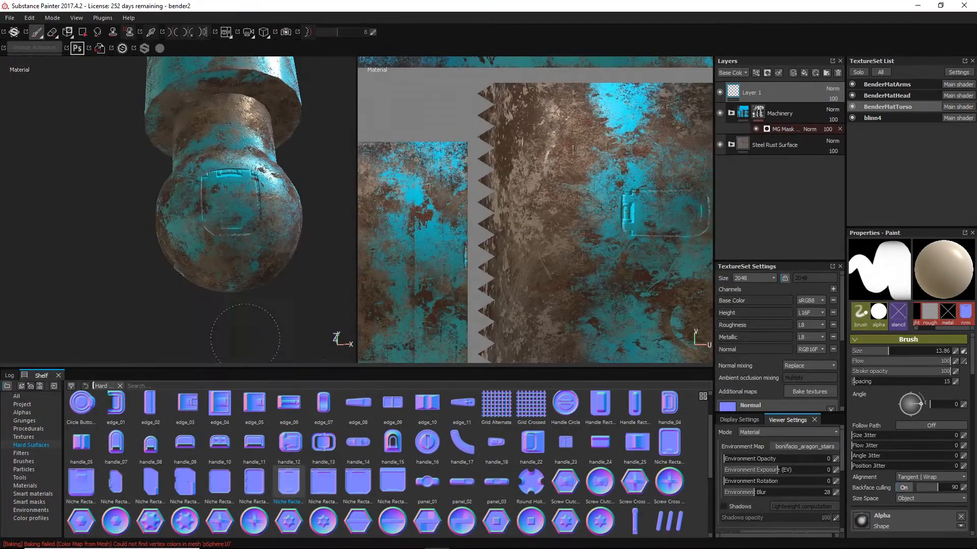
pyautogui.keyDown('alt'); pyautogui.moveTo(63, 193); pyautogui.dragTo(60, 215); pyautogui.keyUp('alt')
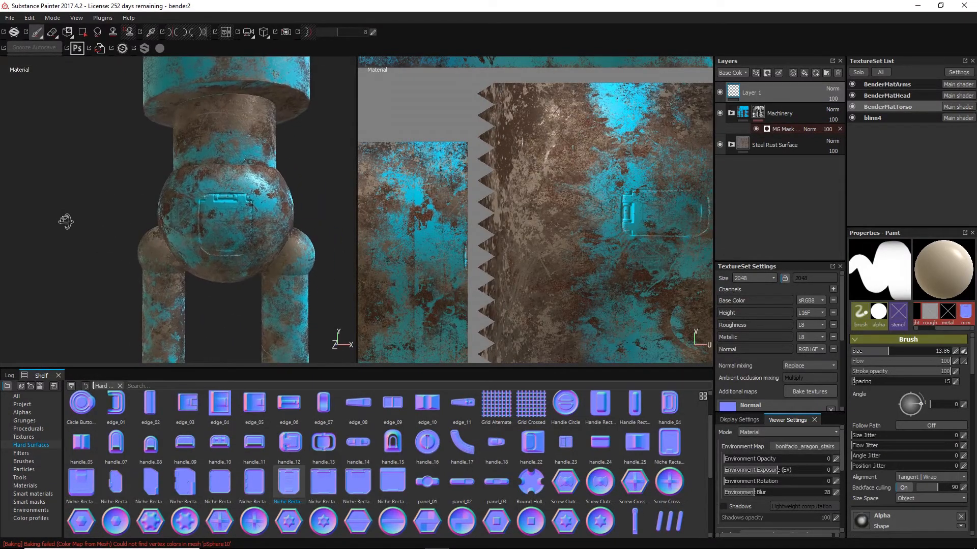
pyautogui.hotkey('ctrl', 'z')
# - Paint a trial stroke of closely overlapping niches across the pelvis sphere and undo it
pyautogui.moveTo(215, 220); pyautogui.dragTo(271, 215)
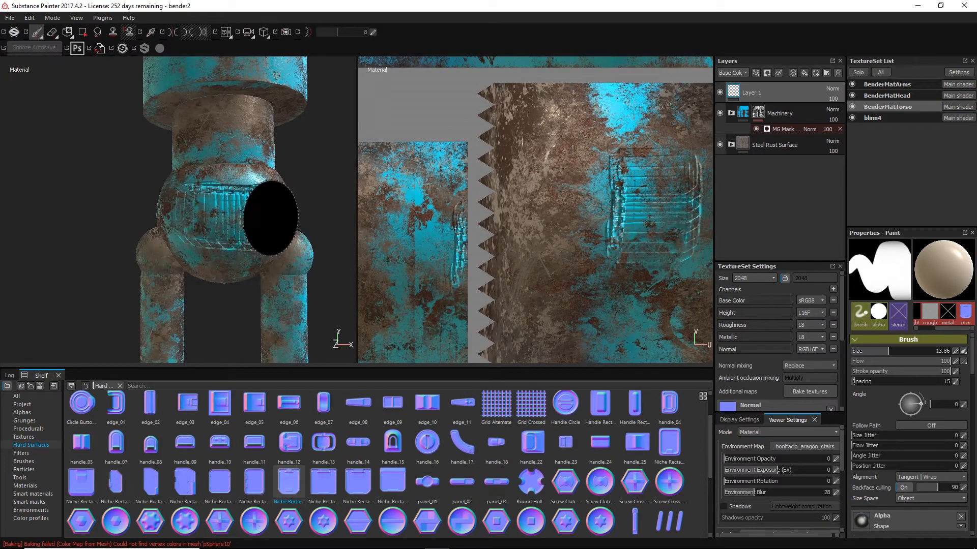
pyautogui.moveTo(61, 201)
pyautogui.keyDown('alt'); pyautogui.mouseDown()
pyautogui.moveTo(117, 168)
pyautogui.moveTo(101, 181)
pyautogui.mouseUp(); pyautogui.keyUp('alt')
pyautogui.hotkey('ctrl', 'z')
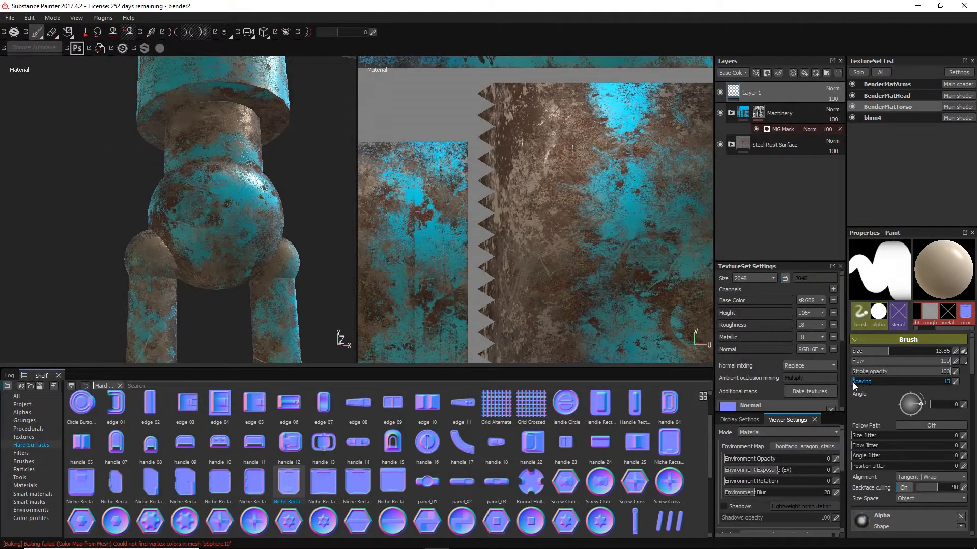
# - Test a brush spacing of 219 on the pelvis sphere, undo the mark, and reduce the spacing to 80
pyautogui.moveTo(852, 382); pyautogui.dragTo(905, 383)
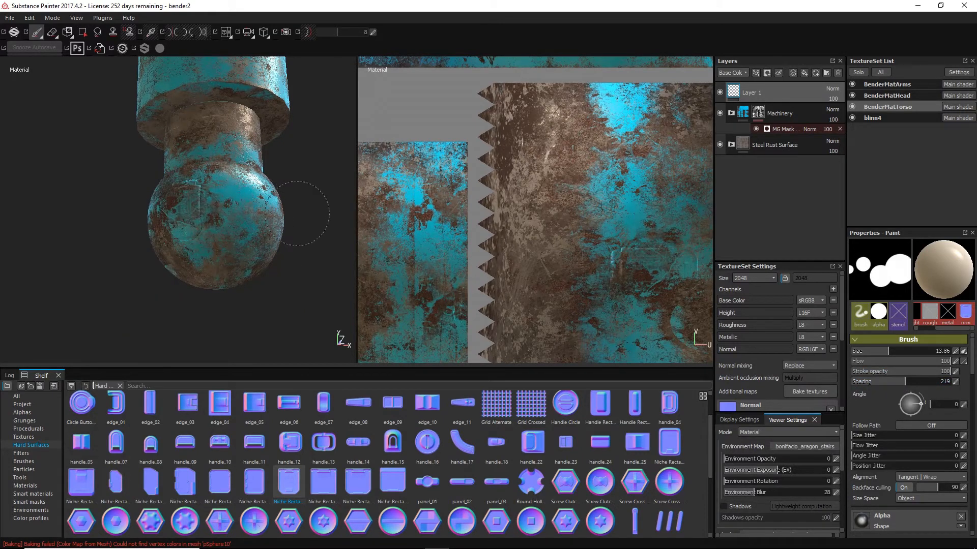
pyautogui.hotkey('ctrl', 'z')
pyautogui.moveTo(297, 196)
pyautogui.keyDown('alt'); pyautogui.mouseDown()
pyautogui.moveTo(299, 220)
pyautogui.moveTo(318, 230)
pyautogui.mouseUp(); pyautogui.keyUp('alt')
pyautogui.moveTo(874, 385); pyautogui.dragTo(870, 385)
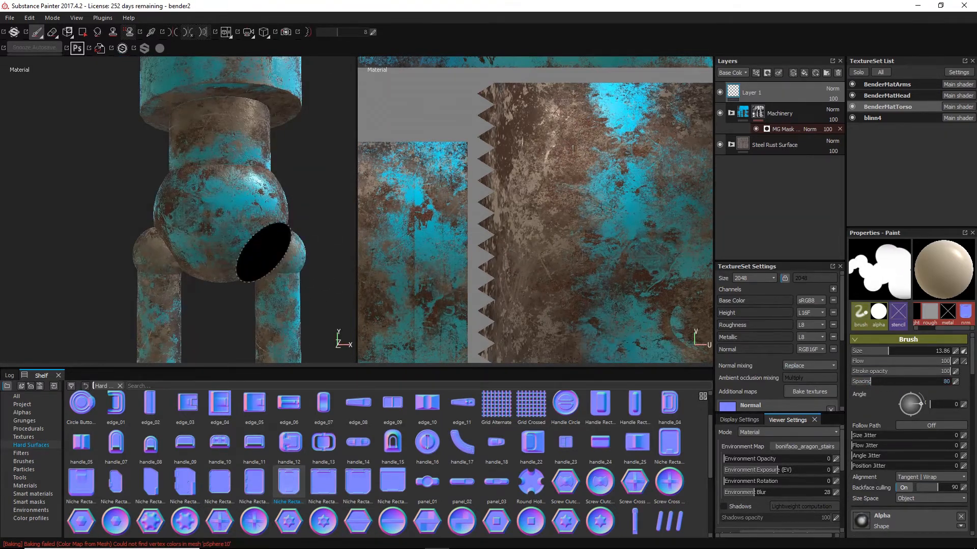
# - Paint a trial niche stroke across the pelvis sphere with the wider spacing, inspect the repeats, and undo it
pyautogui.moveTo(181, 216)
pyautogui.mouseDown()
pyautogui.moveTo(256, 215)
pyautogui.moveTo(301, 198)
pyautogui.moveTo(305, 183)
pyautogui.mouseUp()
pyautogui.hotkey('ctrl', 'z')
pyautogui.hotkey('ctrl', 'y')
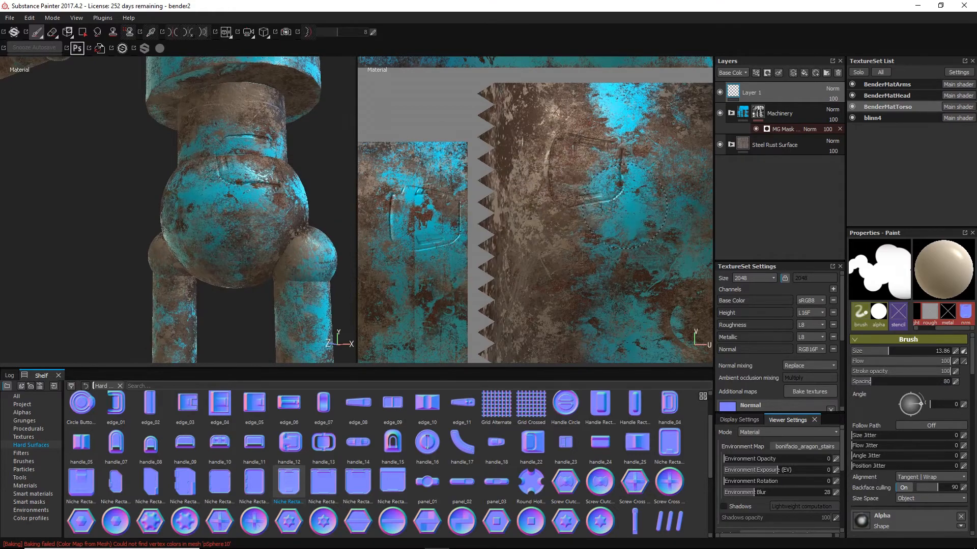
pyautogui.keyDown('alt'); pyautogui.moveTo(152, 312); pyautogui.dragTo(55, 245); pyautogui.keyUp('alt')
pyautogui.hotkey('ctrl', 'z')
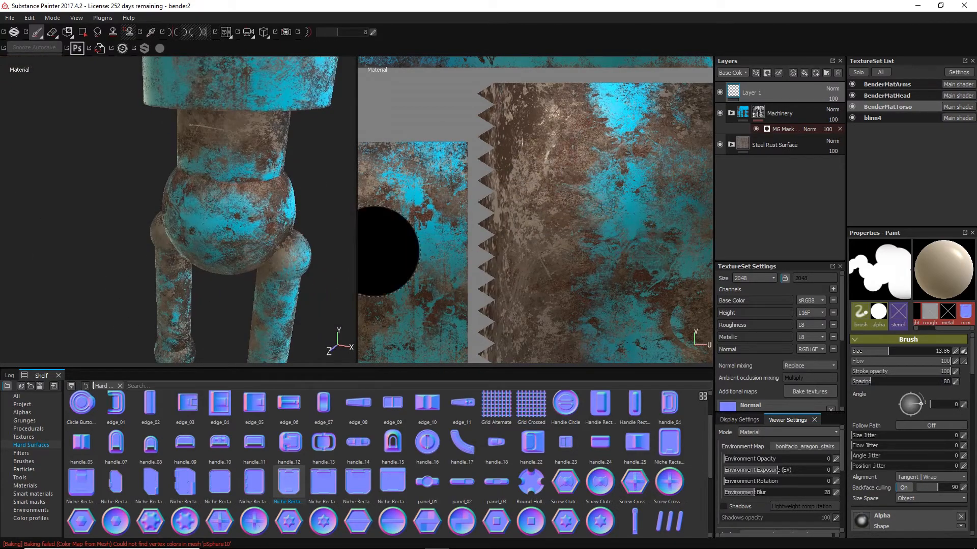
# - Turn the whole UV layout a quarter turn in the 2D view to examine it in a rotated orientation
pyautogui.scroll(-5, 644, 274)
pyautogui.keyDown('alt'); pyautogui.moveTo(545, 246); pyautogui.dragTo(491, 186, button='middle'); pyautogui.keyUp('alt')
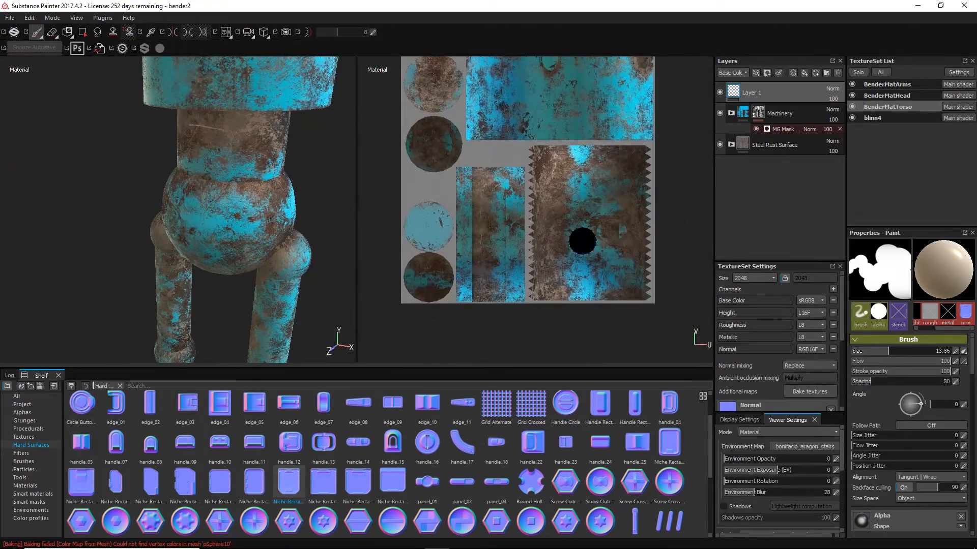
pyautogui.moveTo(601, 341)
pyautogui.keyDown('alt'); pyautogui.mouseDown()
pyautogui.moveTo(666, 323)
pyautogui.moveTo(723, 337)
pyautogui.moveTo(602, 316)
pyautogui.mouseUp(); pyautogui.keyUp('alt')
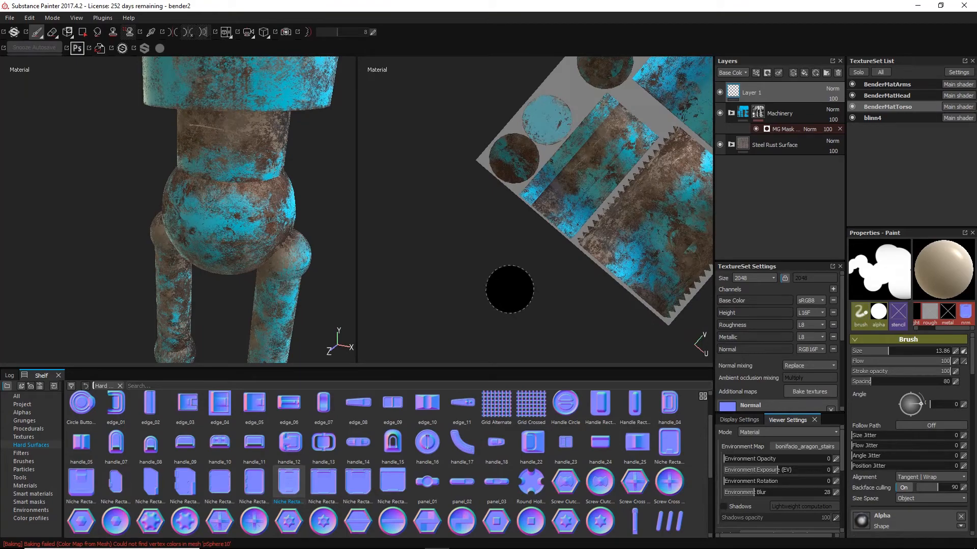
pyautogui.moveTo(536, 290)
pyautogui.keyDown('alt'); pyautogui.mouseDown()
pyautogui.moveTo(526, 305)
pyautogui.moveTo(612, 304)
pyautogui.moveTo(585, 287)
pyautogui.moveTo(639, 301)
pyautogui.moveTo(627, 289)
pyautogui.mouseUp(); pyautogui.keyUp('alt')
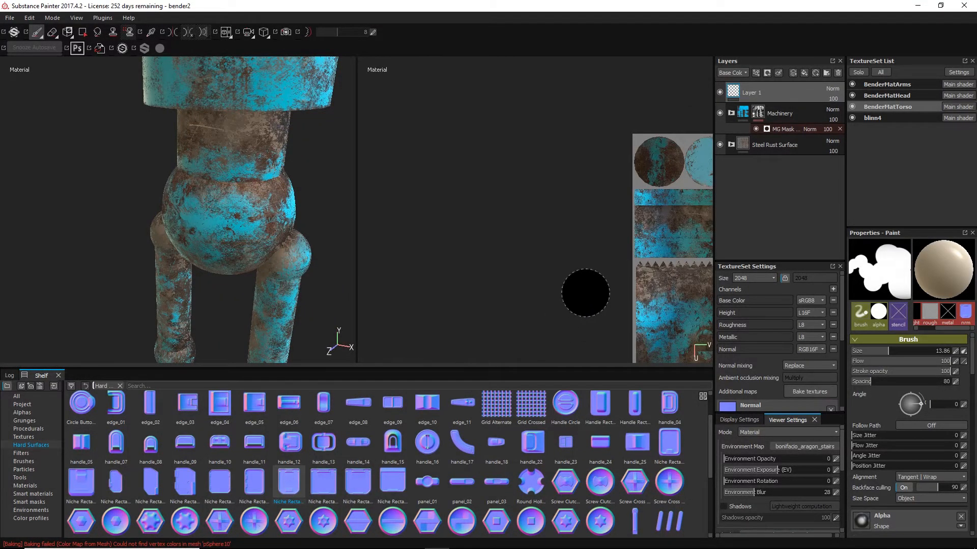
# - Adjust the brush's flow and angle interactively over the 2D view, ending with flow at 100 and angle at 359
pyautogui.keyDown('ctrl'); pyautogui.moveTo(586, 290); pyautogui.dragTo(557, 295); pyautogui.keyUp('ctrl')
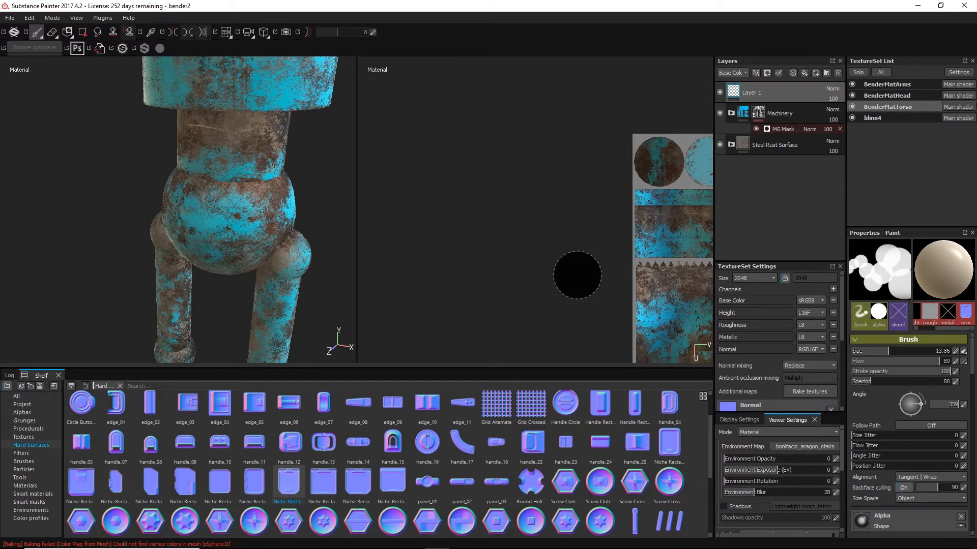
pyautogui.rightClick(577, 267)
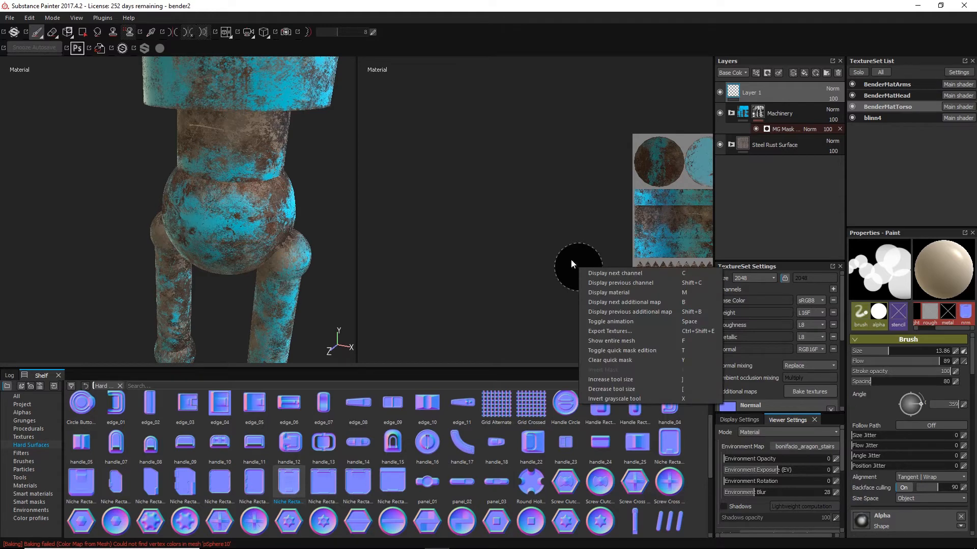
pyautogui.click(537, 224)
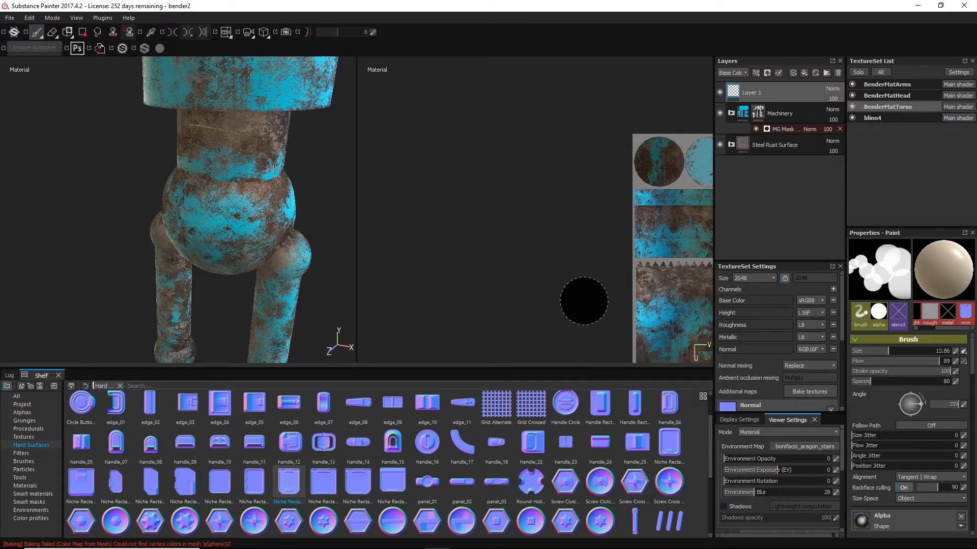
pyautogui.moveTo(611, 295)
pyautogui.keyDown('ctrl'); pyautogui.mouseDown()
pyautogui.moveTo(614, 307)
pyautogui.moveTo(449, 300)
pyautogui.moveTo(490, 286)
pyautogui.mouseUp(); pyautogui.keyUp('ctrl')
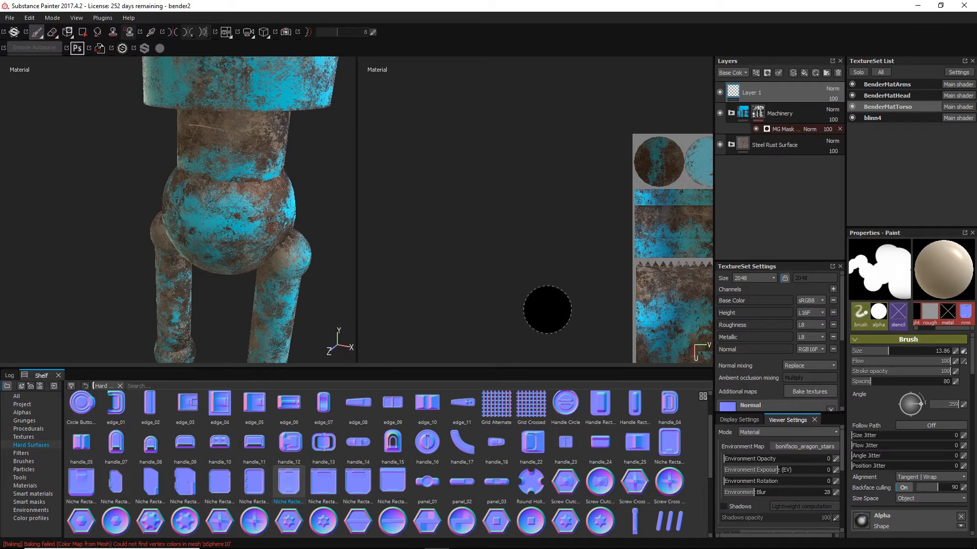
pyautogui.keyDown('ctrl'); pyautogui.moveTo(580, 301); pyautogui.dragTo(509, 290); pyautogui.keyUp('ctrl')
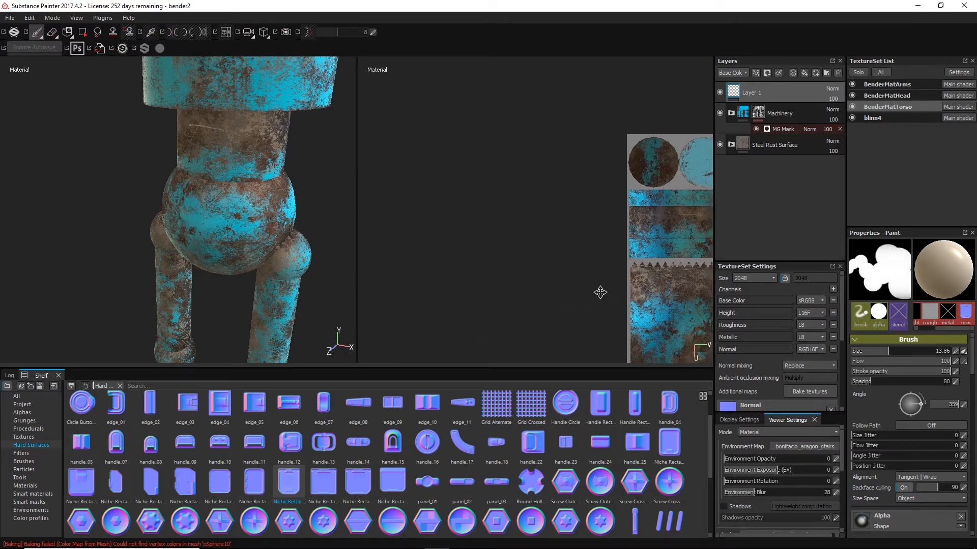
# - Try niche stamps across the torso's UV shells in the 2D view and undo them all
pyautogui.moveTo(600, 290)
pyautogui.mouseDown(button='middle')
pyautogui.moveTo(422, 213)
pyautogui.moveTo(398, 251)
pyautogui.moveTo(405, 244)
pyautogui.mouseUp(button='middle')
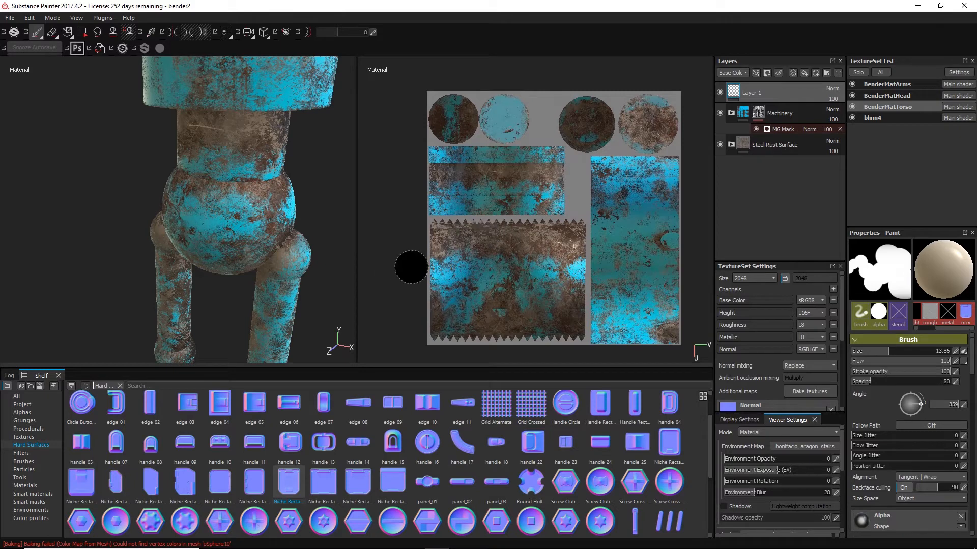
pyautogui.scroll(1, 542, 254)
pyautogui.scroll(-1, 541, 253)
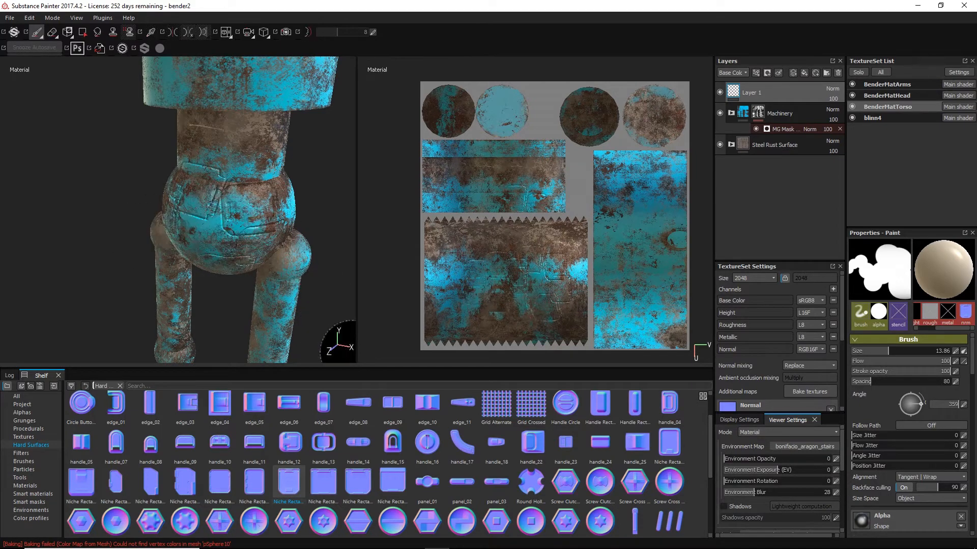
pyautogui.hotkey('ctrl', 'z')
pyautogui.hotkey('ctrl', 'z')
pyautogui.hotkey('ctrl', 'z')
# - Enlarge the brush size to 18.69, stamp the niche once on the front of the pelvis sphere, and inspect it at an angle
pyautogui.moveTo(63, 263)
pyautogui.keyDown('alt'); pyautogui.keyDown('shift'); pyautogui.mouseDown()
pyautogui.moveTo(111, 237)
pyautogui.moveTo(94, 246)
pyautogui.mouseUp(); pyautogui.keyUp('shift'); pyautogui.keyUp('alt')
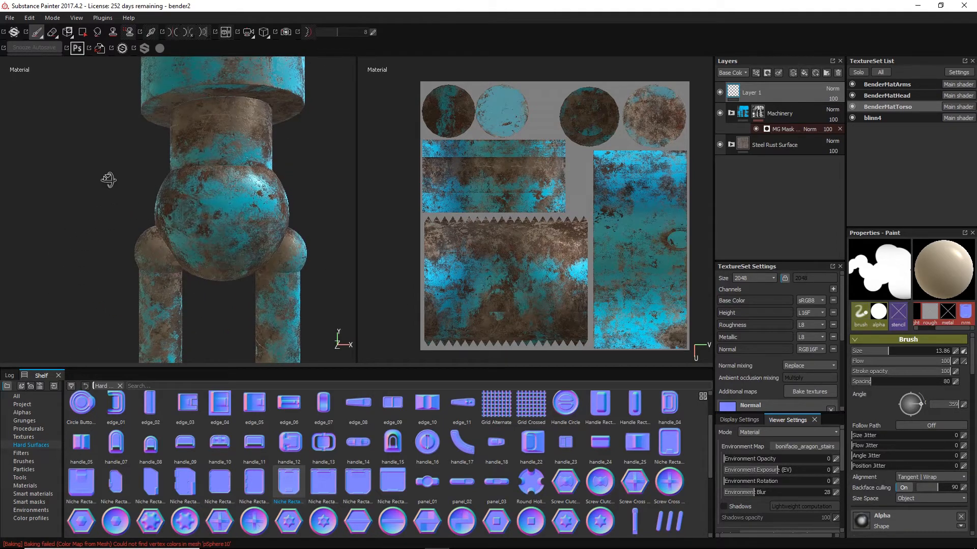
pyautogui.keyDown('alt'); pyautogui.moveTo(109, 181); pyautogui.dragTo(120, 181); pyautogui.keyUp('alt')
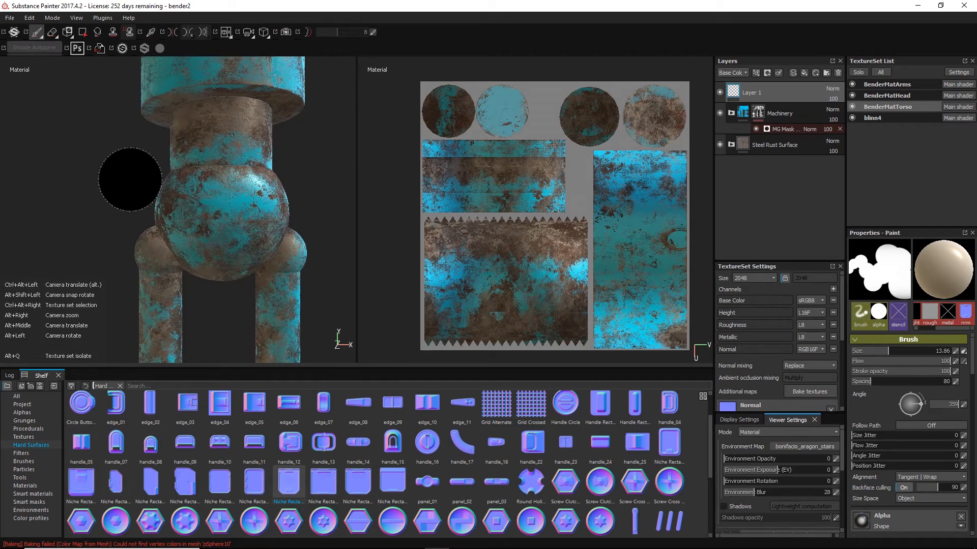
pyautogui.moveTo(127, 179)
pyautogui.keyDown('alt'); pyautogui.mouseDown(button='middle')
pyautogui.moveTo(82, 178)
pyautogui.moveTo(91, 185)
pyautogui.mouseUp(button='middle'); pyautogui.keyUp('alt')
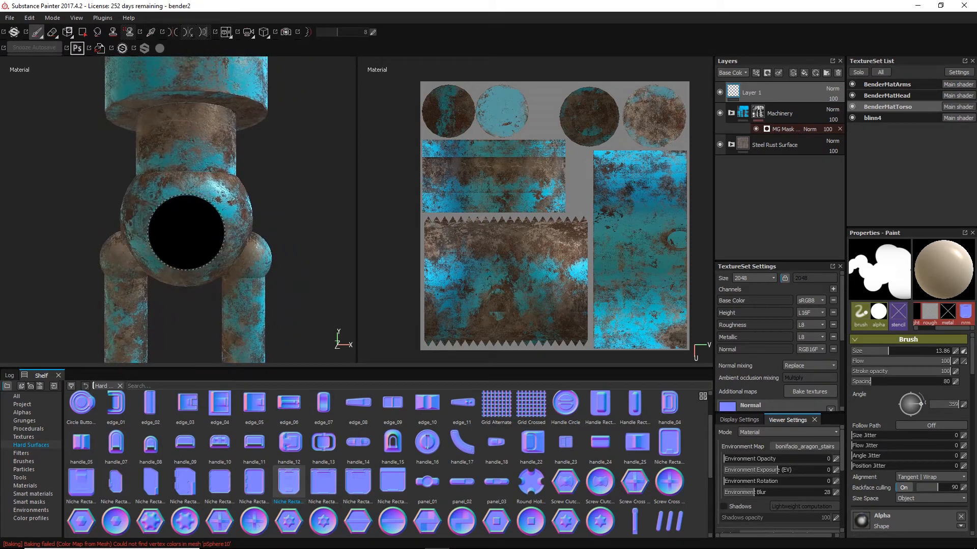
pyautogui.keyDown('ctrl'); pyautogui.moveTo(185, 233); pyautogui.dragTo(186, 225, button='right'); pyautogui.keyUp('ctrl')
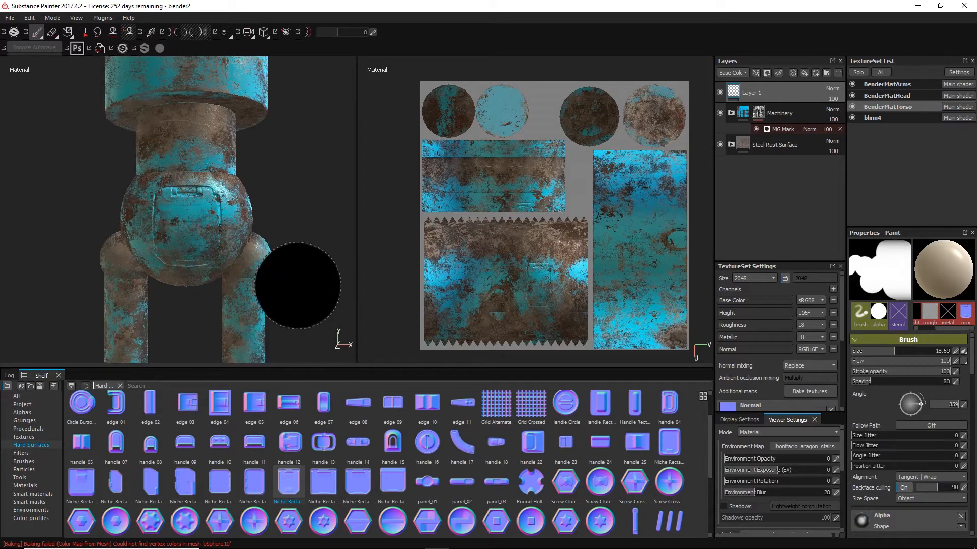
pyautogui.moveTo(297, 286)
pyautogui.keyDown('alt'); pyautogui.mouseDown()
pyautogui.moveTo(315, 240)
pyautogui.moveTo(339, 244)
pyautogui.moveTo(342, 338)
pyautogui.mouseUp(); pyautogui.keyUp('alt')
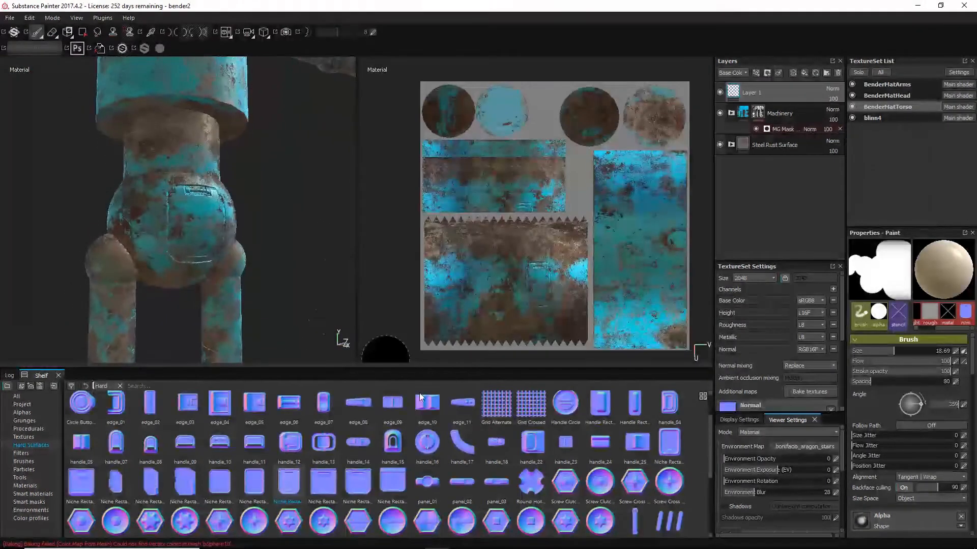
# - Undo the niche stamp and replace the brush's normal texture with Niche Rectangle Top Wide Rounded
pyautogui.scroll(-5, 897, 426)
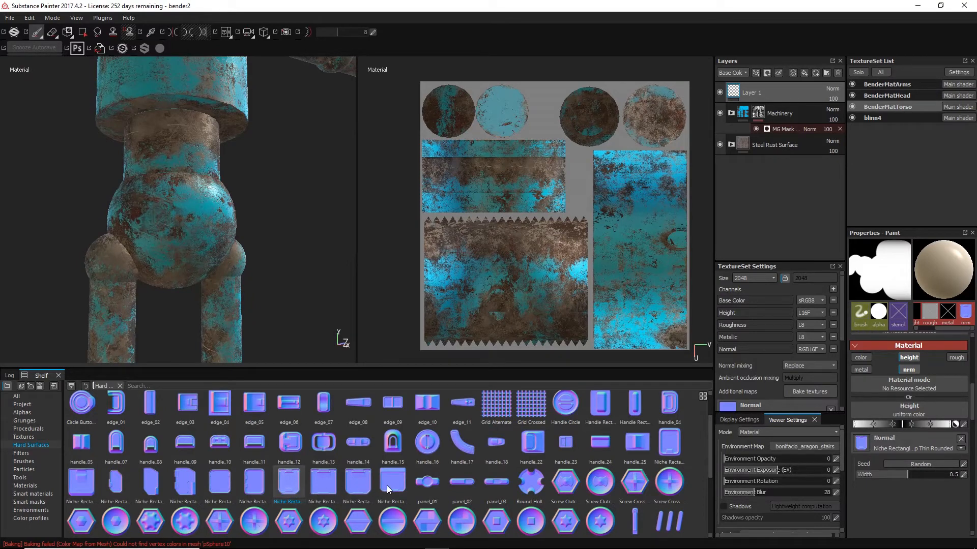
pyautogui.moveTo(359, 481)
pyautogui.mouseDown()
pyautogui.moveTo(816, 478)
pyautogui.moveTo(861, 441)
pyautogui.mouseUp()
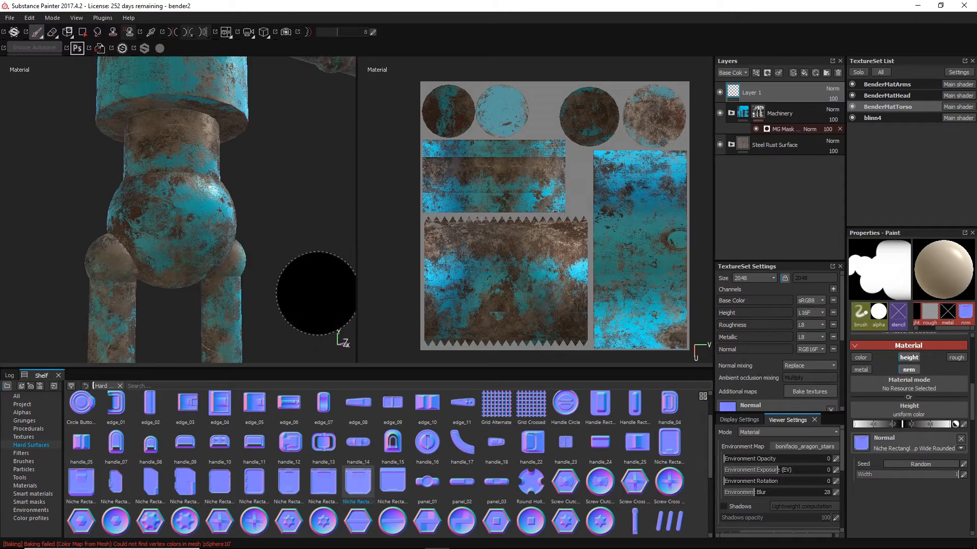
# - Stamp the wide niche once on the front of the pelvis sphere, inspect it at an angle, and undo it
pyautogui.keyDown('alt'); pyautogui.moveTo(319, 280); pyautogui.dragTo(280, 270); pyautogui.keyUp('alt')
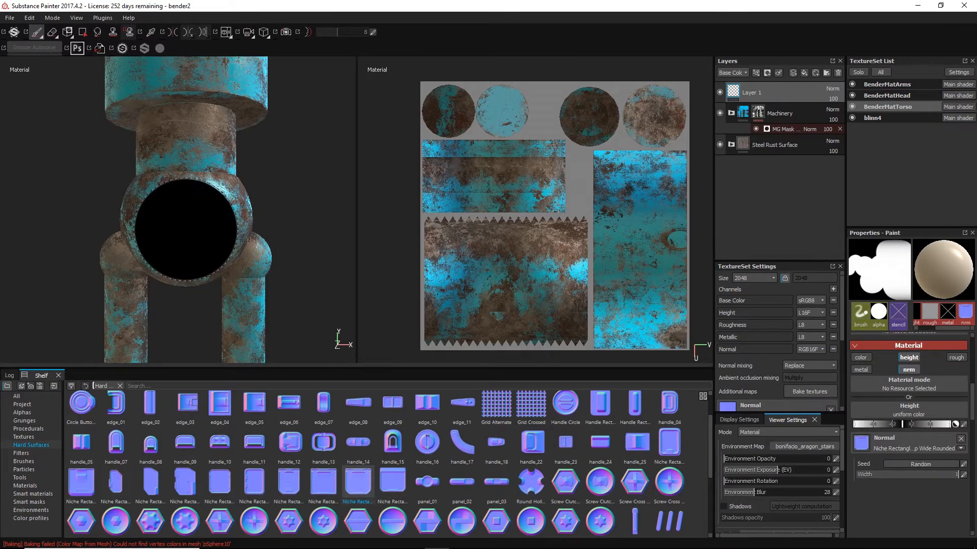
pyautogui.click(188, 229)
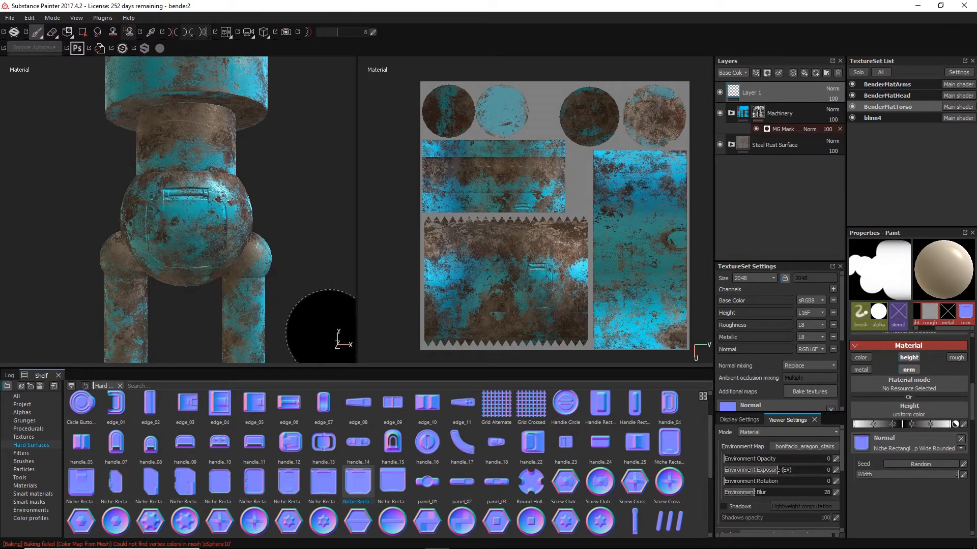
pyautogui.moveTo(338, 342)
pyautogui.keyDown('alt'); pyautogui.mouseDown()
pyautogui.moveTo(338, 241)
pyautogui.moveTo(379, 271)
pyautogui.moveTo(284, 306)
pyautogui.mouseUp(); pyautogui.keyUp('alt')
pyautogui.hotkey('ctrl', 'z')
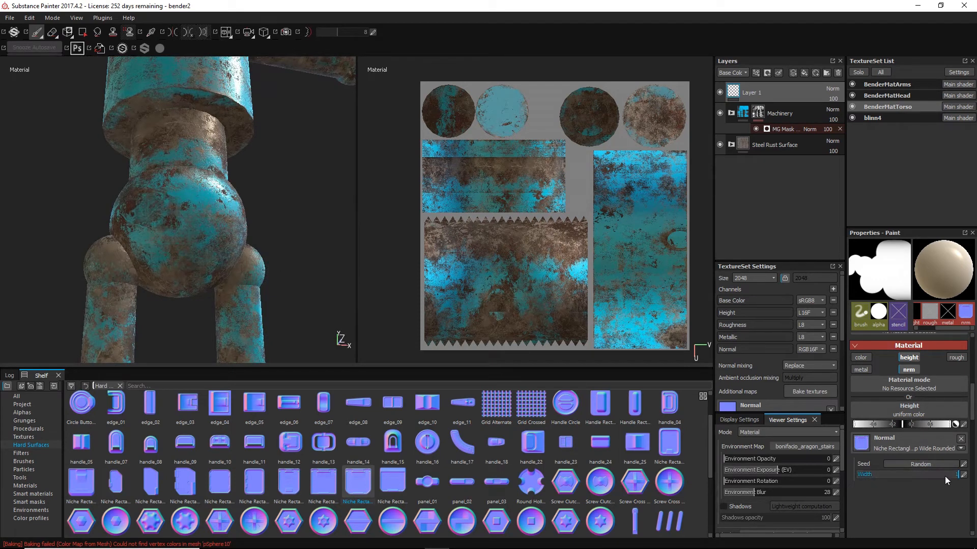
# - Set the wide niche's width parameter to 0.22, test one stamp on the front of the pelvis sphere, and undo the stamp
pyautogui.moveTo(878, 478); pyautogui.dragTo(878, 476)
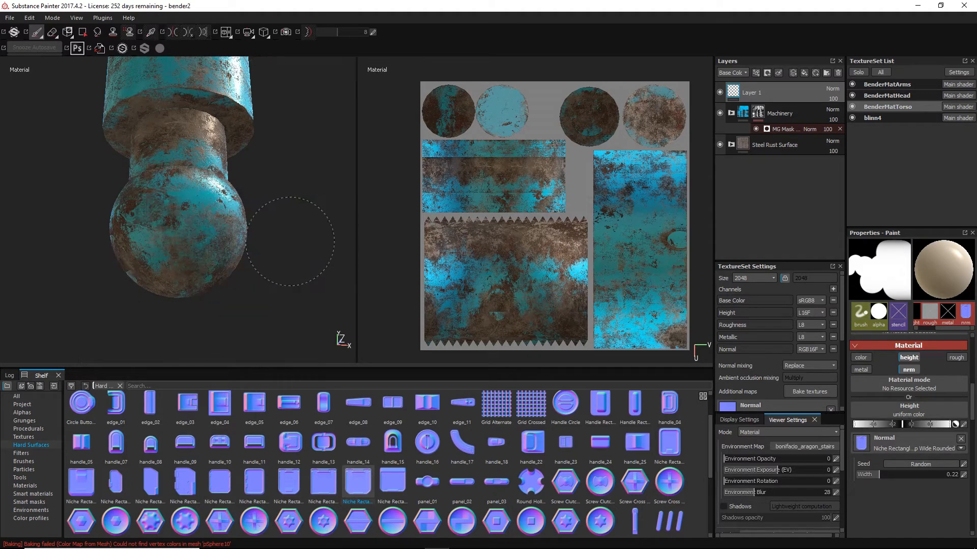
pyautogui.keyDown('alt'); pyautogui.moveTo(314, 226); pyautogui.dragTo(209, 230); pyautogui.keyUp('alt')
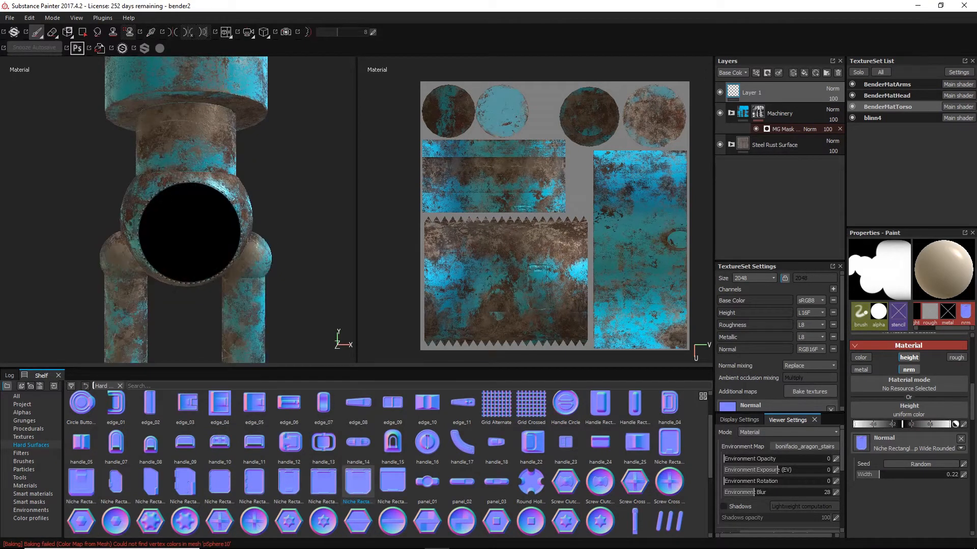
pyautogui.click(189, 231)
pyautogui.hotkey('ctrl', 'z')
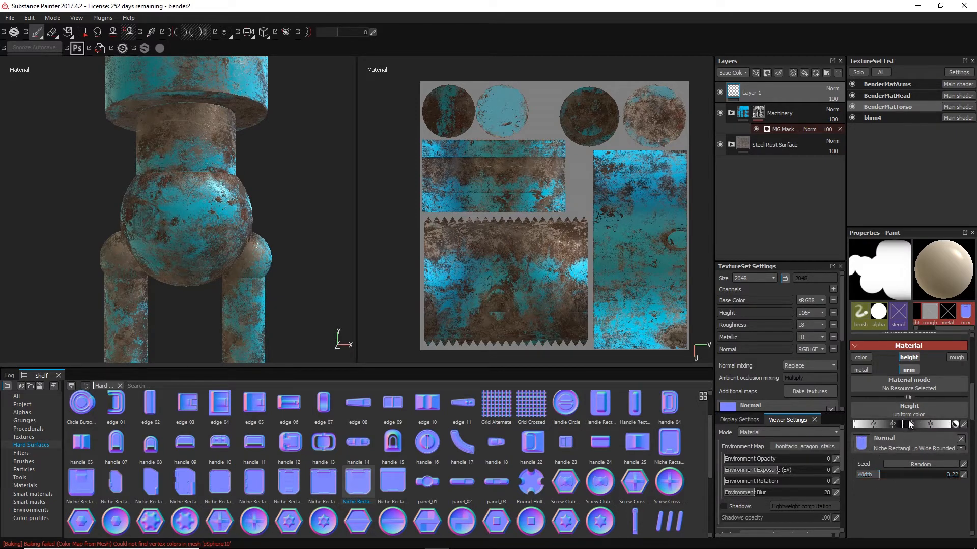
# - Try a higher uniform height value for the brush and check the pelvis sphere from an angle
pyautogui.moveTo(901, 422); pyautogui.dragTo(927, 425)
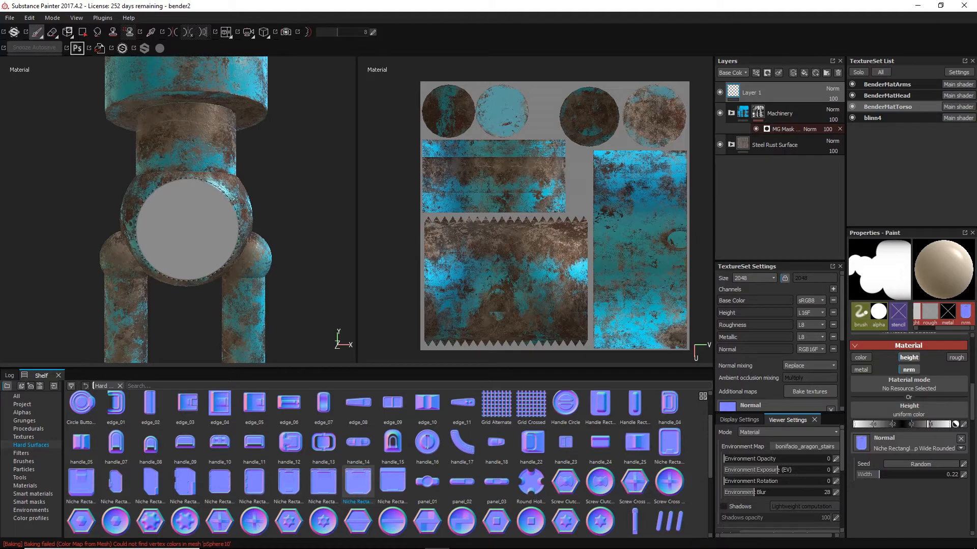
pyautogui.moveTo(301, 320)
pyautogui.keyDown('alt'); pyautogui.mouseDown()
pyautogui.moveTo(219, 216)
pyautogui.moveTo(371, 211)
pyautogui.mouseUp(); pyautogui.keyUp('alt')
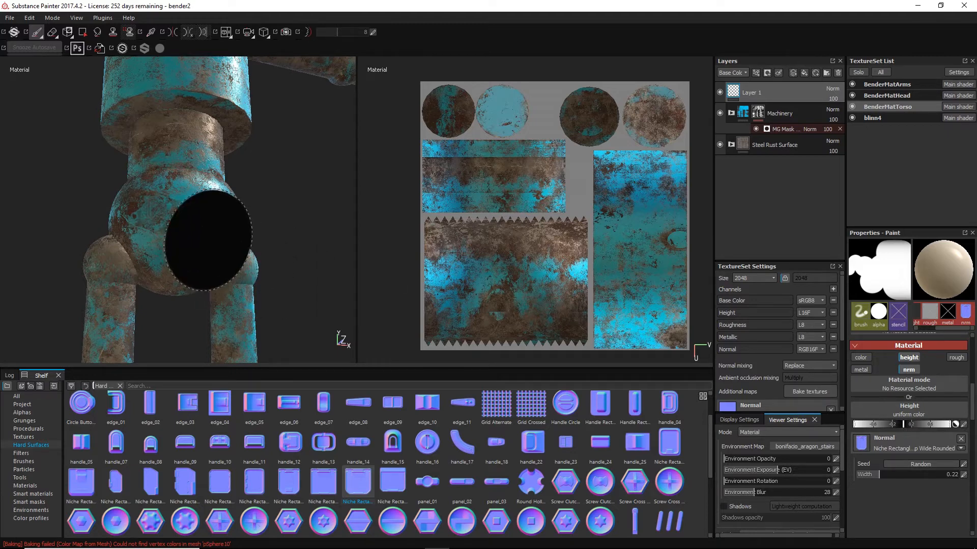
# - Test one stamp of the wide niche with the raised height on the front of the pelvis sphere, then undo it
pyautogui.click(196, 227)
pyautogui.keyDown('alt'); pyautogui.moveTo(323, 311); pyautogui.dragTo(273, 312); pyautogui.keyUp('alt')
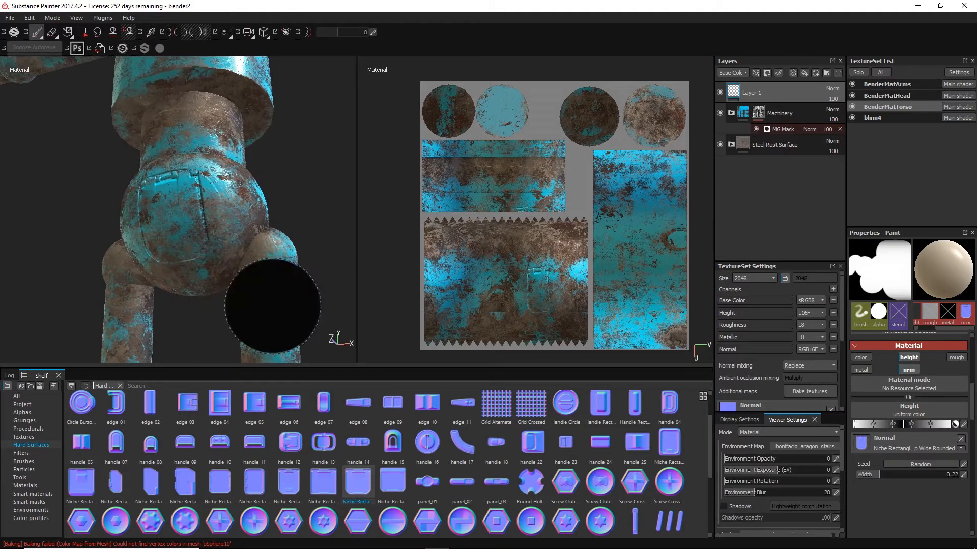
pyautogui.hotkey('ctrl', 'z')
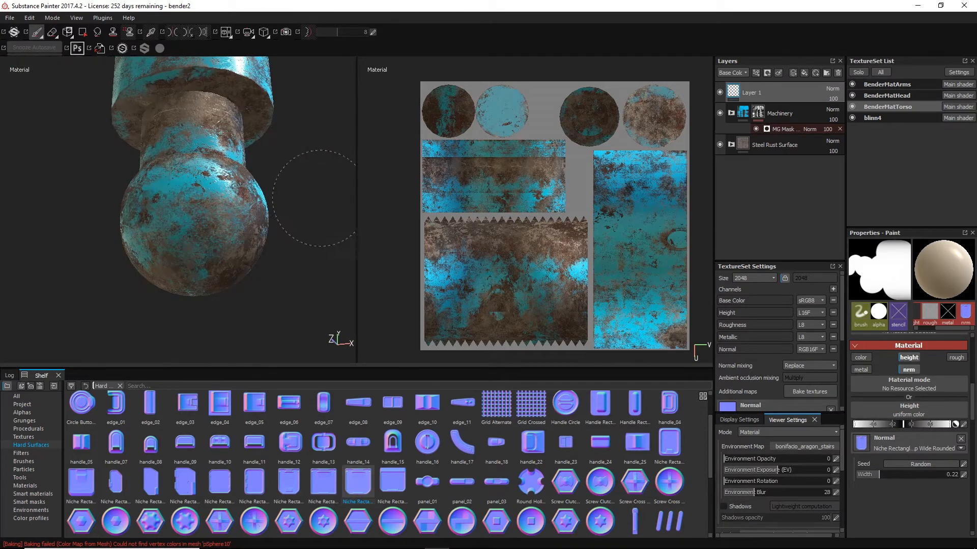
# - Stamp the wide niche once on the front of the pelvis sphere and bring the sphere's back side into view
pyautogui.keyDown('alt'); pyautogui.moveTo(306, 177); pyautogui.dragTo(332, 201); pyautogui.keyUp('alt')
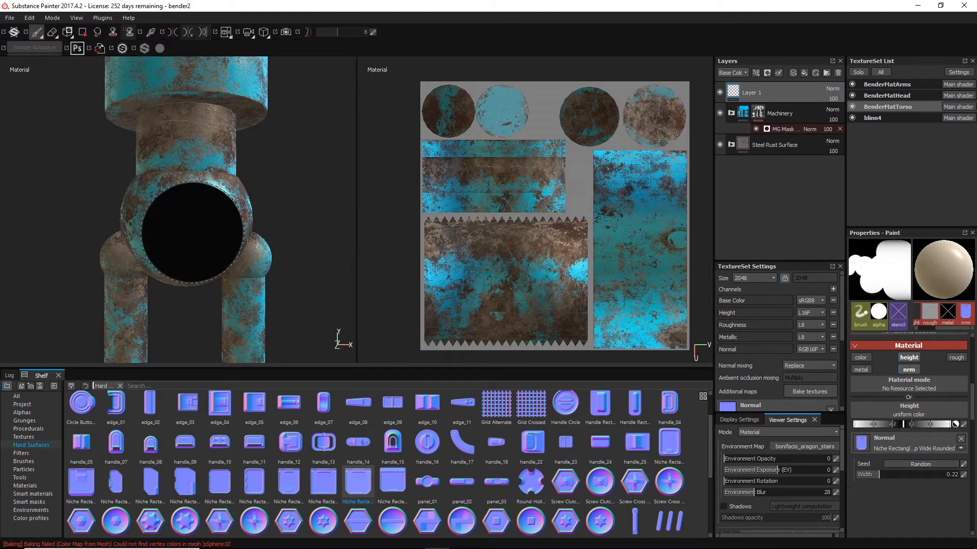
pyautogui.click(188, 222)
pyautogui.moveTo(323, 228)
pyautogui.keyDown('alt'); pyautogui.mouseDown()
pyautogui.moveTo(327, 175)
pyautogui.moveTo(324, 229)
pyautogui.moveTo(285, 201)
pyautogui.moveTo(349, 209)
pyautogui.moveTo(297, 251)
pyautogui.moveTo(299, 210)
pyautogui.moveTo(305, 236)
pyautogui.mouseUp(); pyautogui.keyUp('alt')
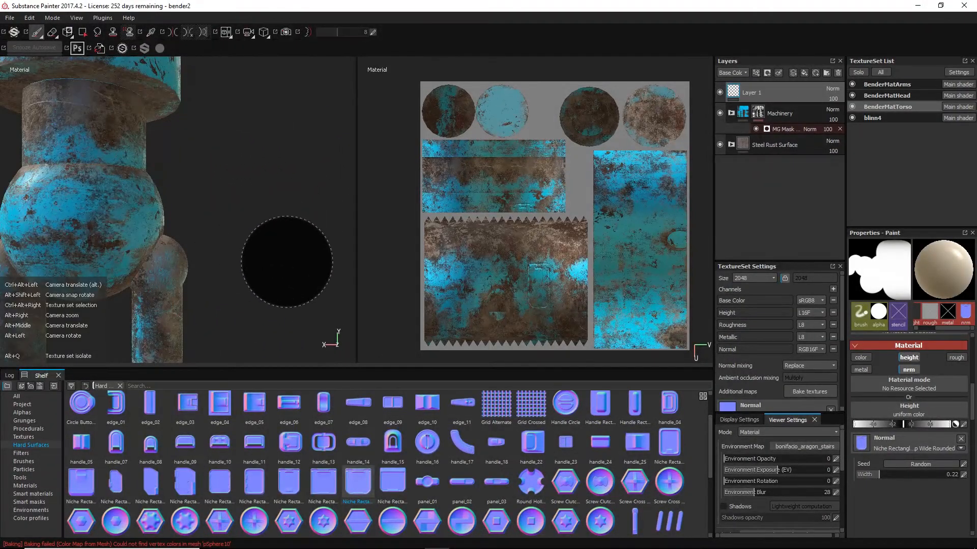
pyautogui.moveTo(246, 255)
pyautogui.keyDown('alt'); pyautogui.mouseDown()
pyautogui.moveTo(305, 220)
pyautogui.moveTo(235, 229)
pyautogui.mouseUp(); pyautogui.keyUp('alt')
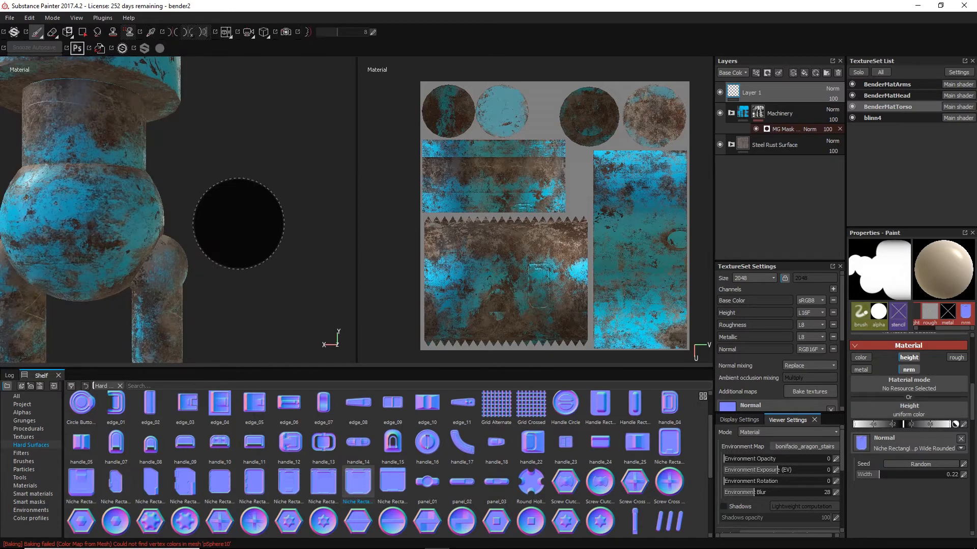
pyautogui.moveTo(246, 236)
pyautogui.keyDown('alt'); pyautogui.mouseDown(button='middle')
pyautogui.moveTo(340, 244)
pyautogui.moveTo(344, 225)
pyautogui.mouseUp(button='middle'); pyautogui.keyUp('alt')
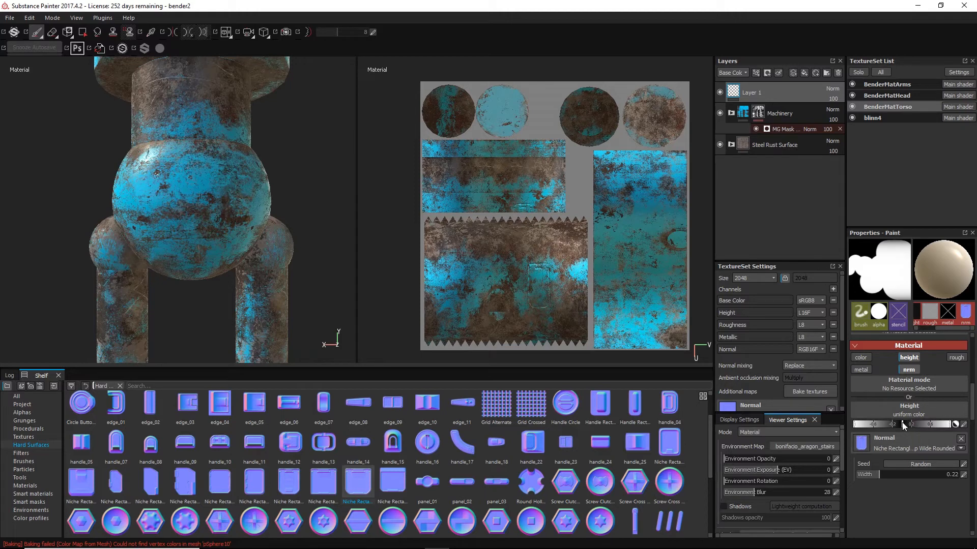
# - Exclude the height channel from the brush material and set the niche's width parameter to 0.06
pyautogui.click(912, 359)
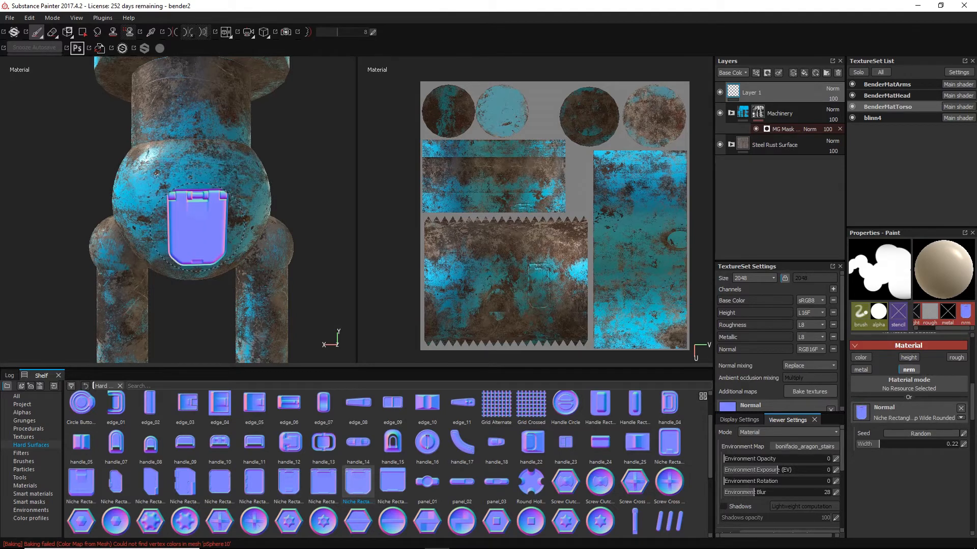
pyautogui.moveTo(877, 443); pyautogui.dragTo(863, 447)
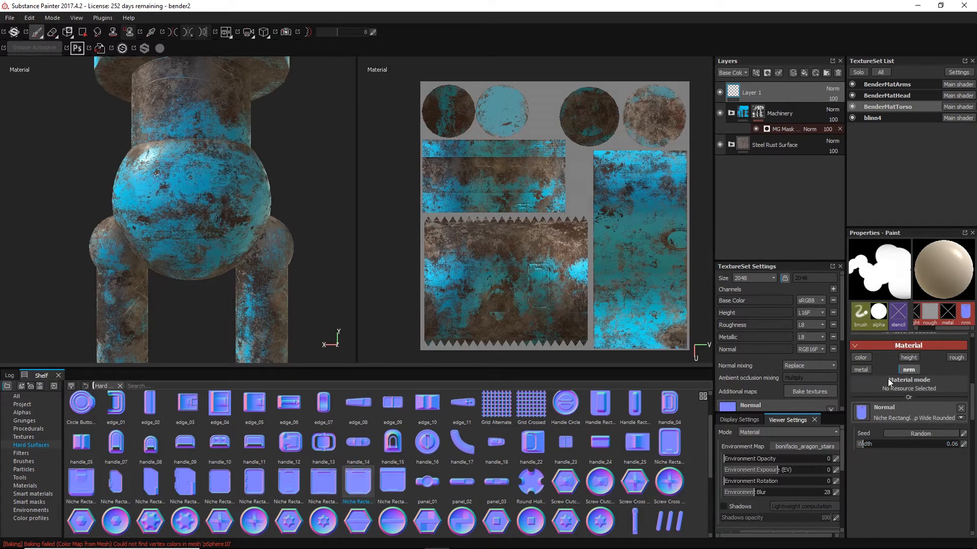
# - Replace the brush's alpha with Shape Brick and raise its hardness to 1
pyautogui.scroll(2, 889, 379)
pyautogui.scroll(5, 889, 379)
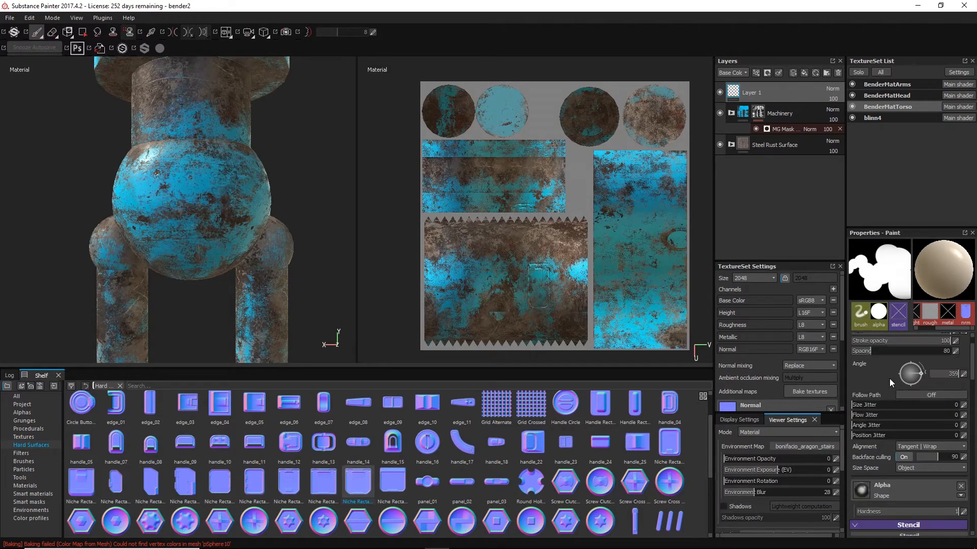
pyautogui.scroll(1, 889, 409)
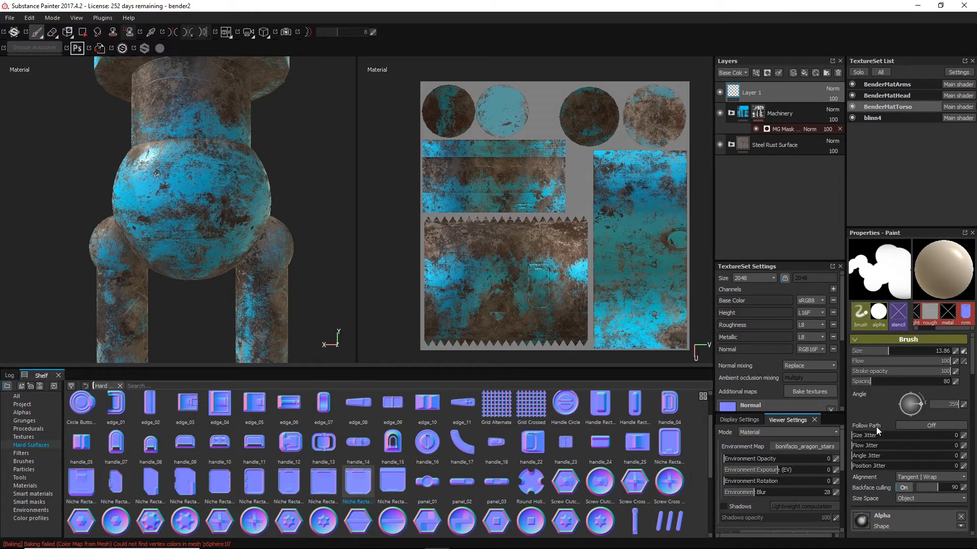
pyautogui.scroll(-3, 878, 489)
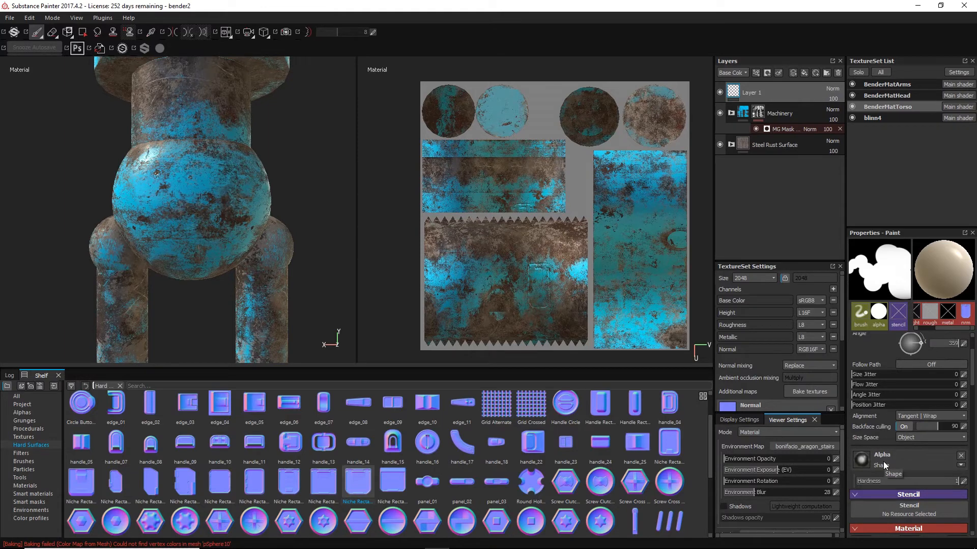
pyautogui.click(872, 460)
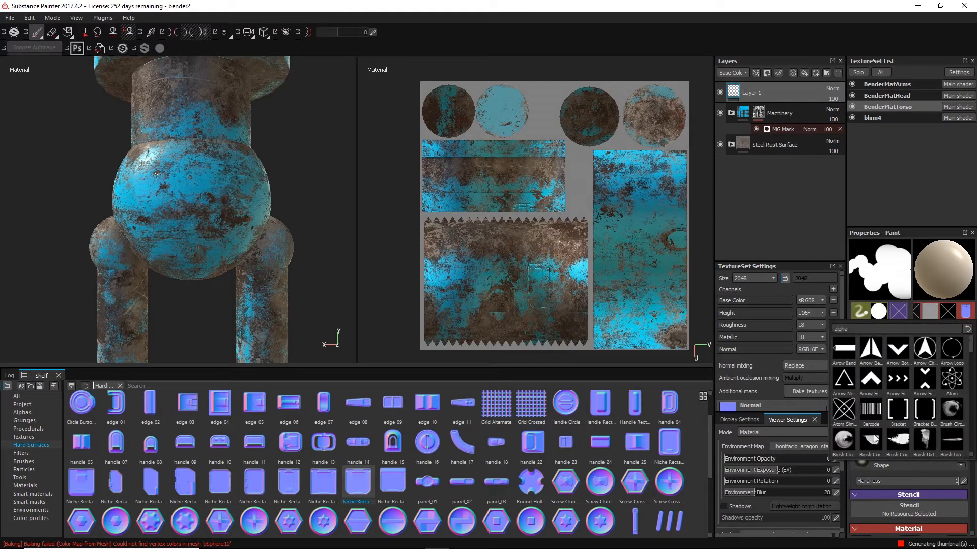
pyautogui.scroll(-10, 896, 415)
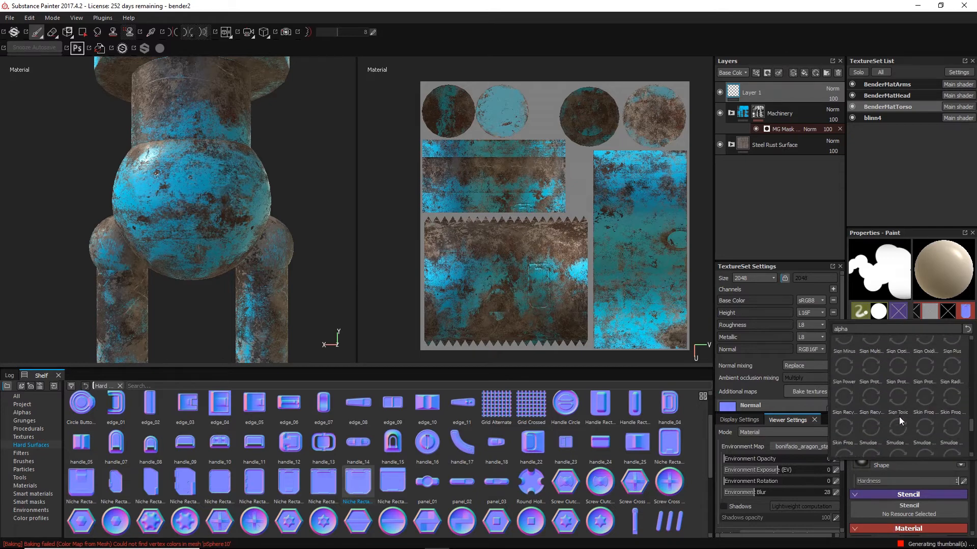
pyautogui.scroll(5, 898, 417)
pyautogui.scroll(3, 901, 419)
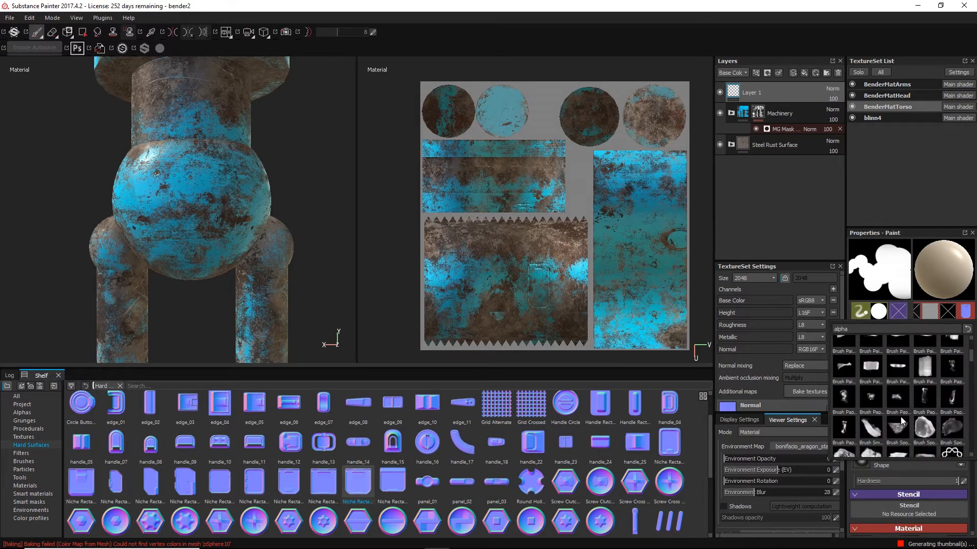
pyautogui.scroll(-3, 900, 420)
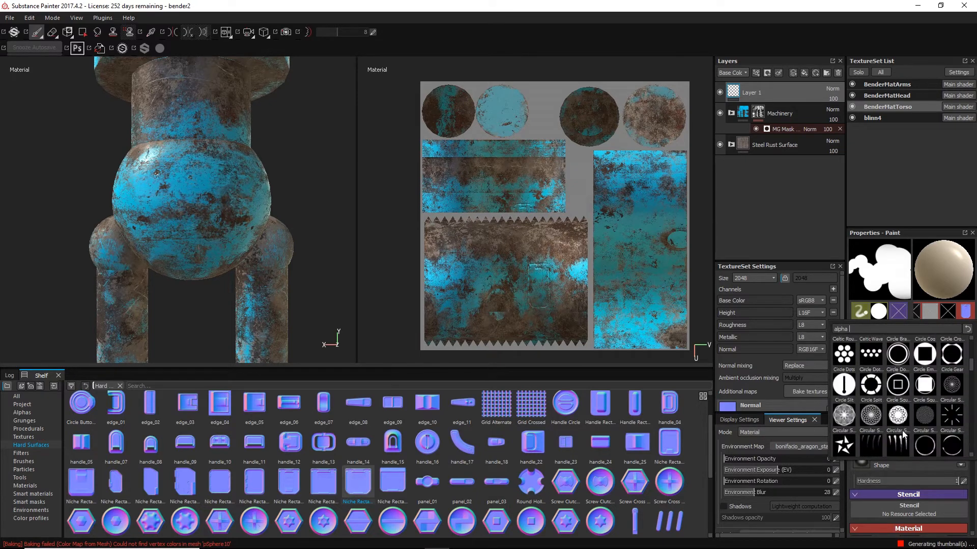
pyautogui.scroll(-10, 931, 407)
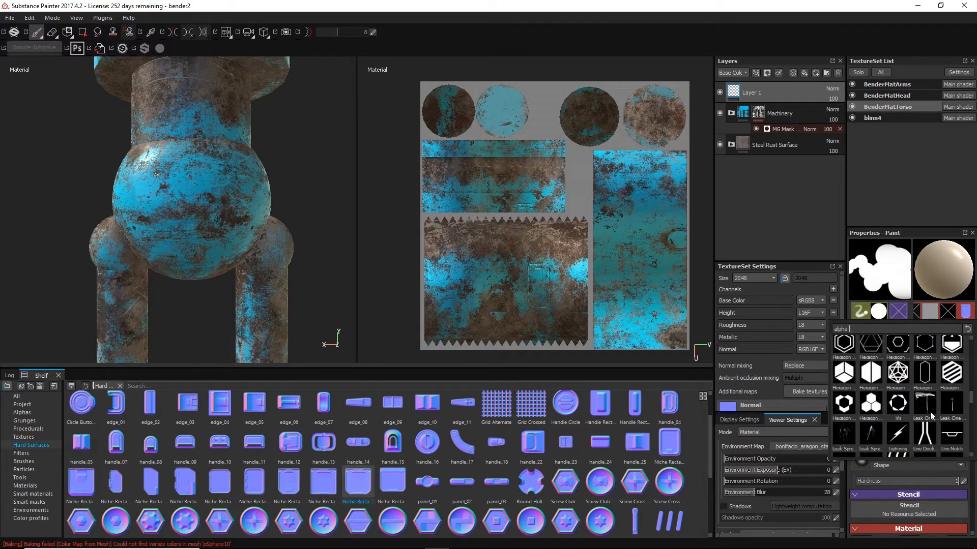
pyautogui.scroll(-10, 930, 411)
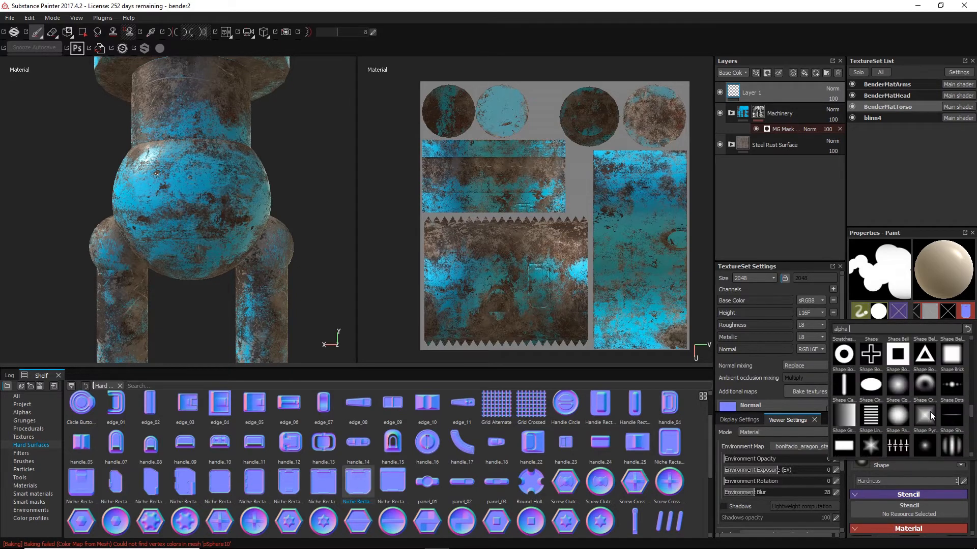
pyautogui.click(951, 356)
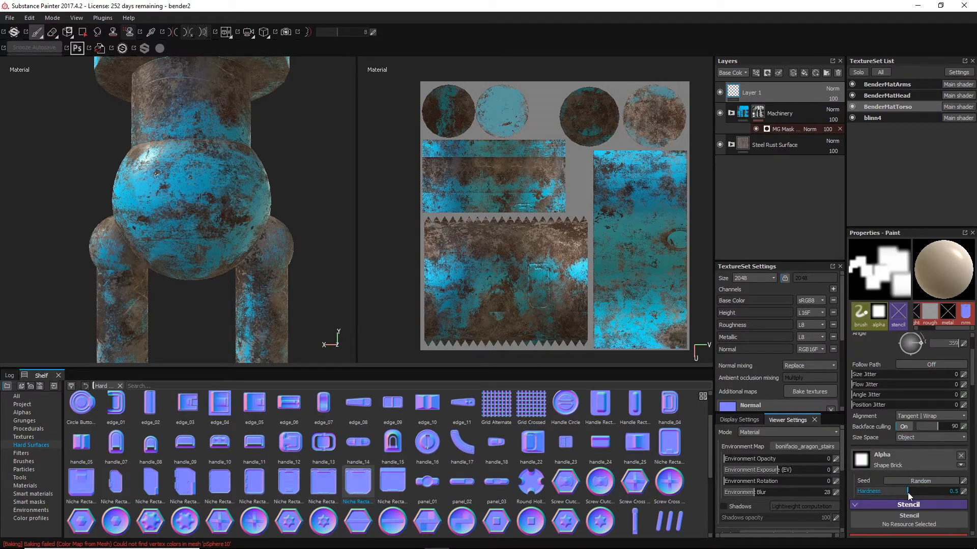
pyautogui.moveTo(908, 496); pyautogui.dragTo(956, 492)
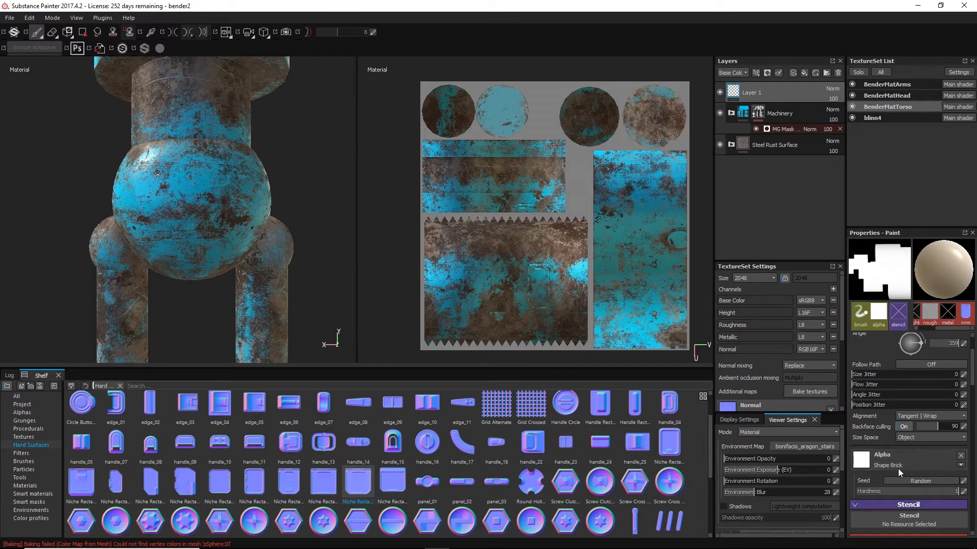
pyautogui.scroll(3, 874, 438)
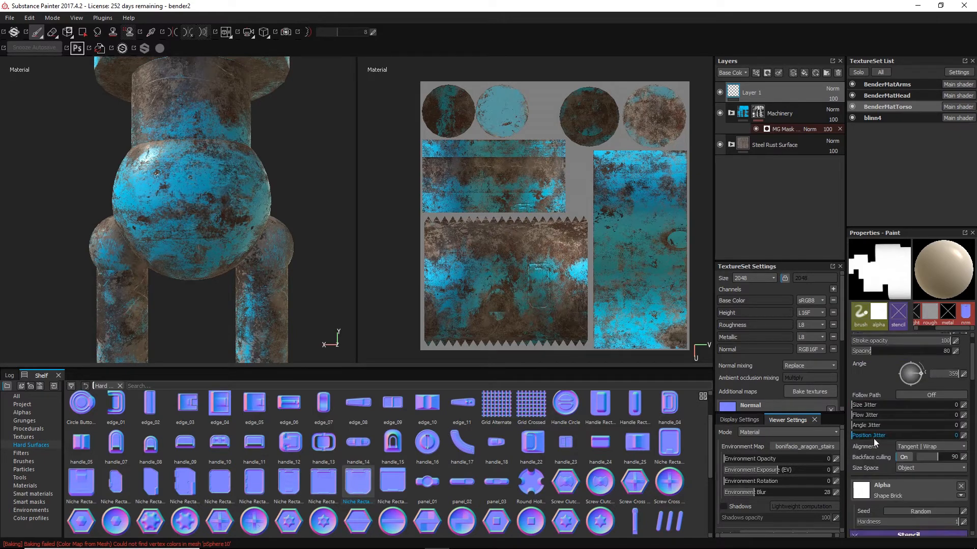
# - Stamp the niche once on the back of the pelvis sphere and inspect the robot from behind and from the front
pyautogui.click(38, 38)
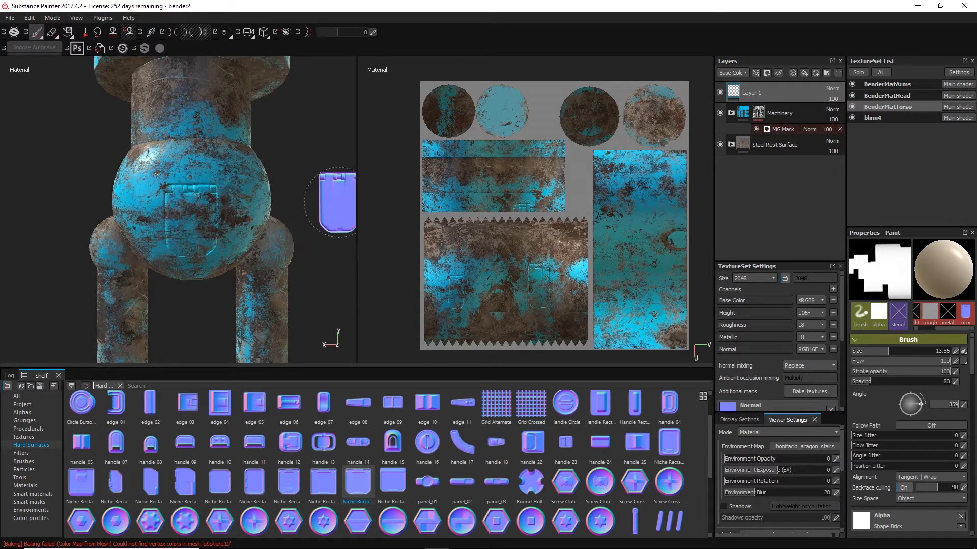
pyautogui.moveTo(333, 206)
pyautogui.keyDown('alt'); pyautogui.mouseDown()
pyautogui.moveTo(366, 107)
pyautogui.moveTo(358, 204)
pyautogui.moveTo(255, 167)
pyautogui.moveTo(316, 200)
pyautogui.moveTo(336, 191)
pyautogui.mouseUp(); pyautogui.keyUp('alt')
pyautogui.keyDown('alt'); pyautogui.moveTo(328, 189); pyautogui.dragTo(2, 172, button='right'); pyautogui.keyUp('alt')
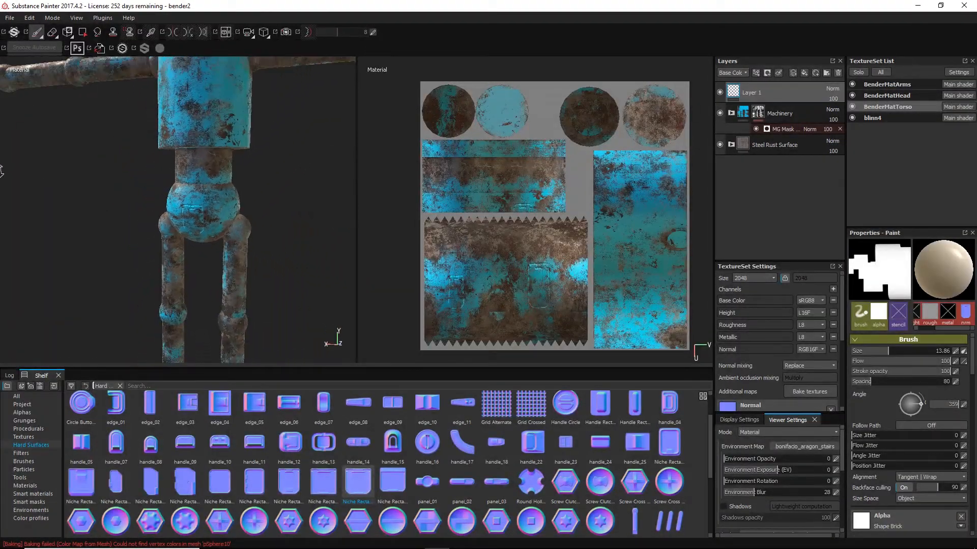
pyautogui.keyDown('alt'); pyautogui.moveTo(312, 170); pyautogui.dragTo(336, 177); pyautogui.keyUp('alt')
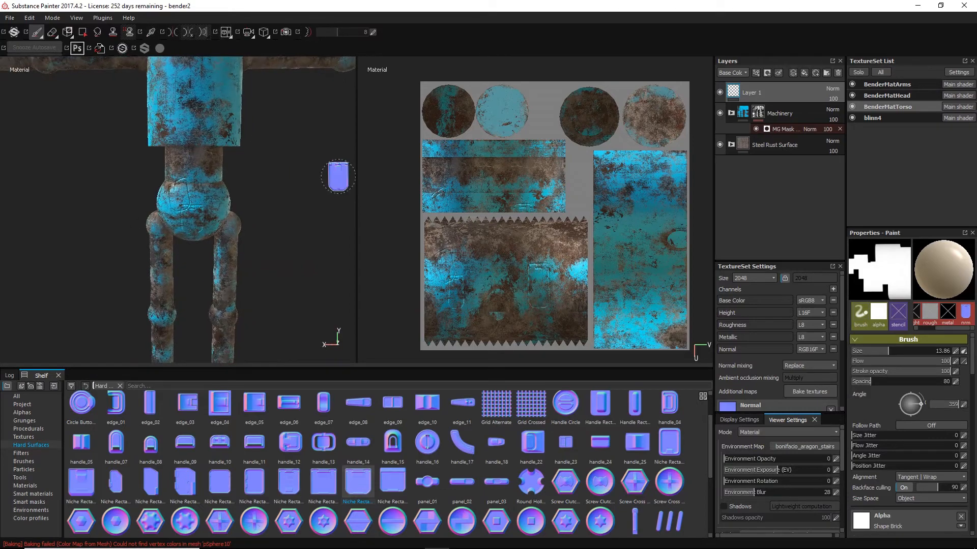
pyautogui.moveTo(249, 258)
pyautogui.keyDown('alt'); pyautogui.mouseDown()
pyautogui.moveTo(487, 244)
pyautogui.moveTo(341, 243)
pyautogui.mouseUp(); pyautogui.keyUp('alt')
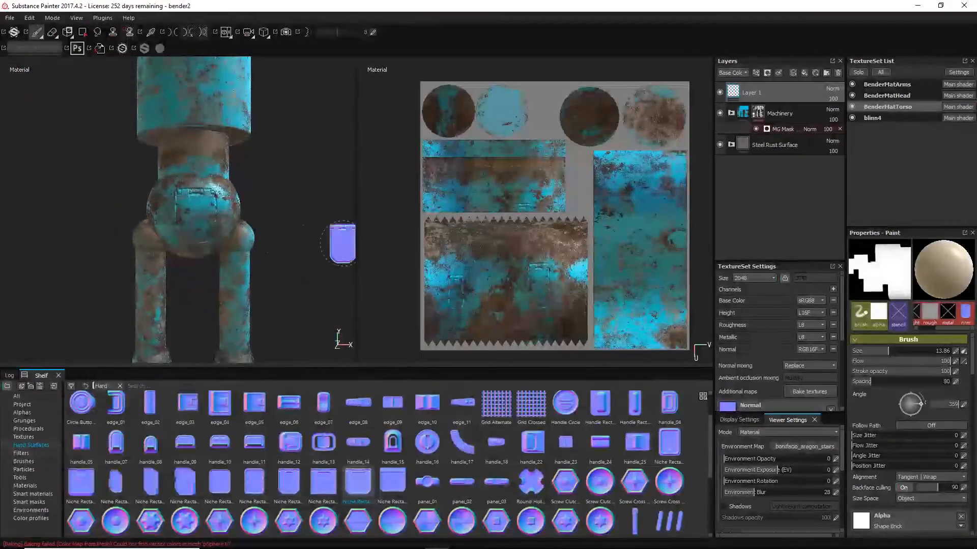
pyautogui.keyDown('alt'); pyautogui.moveTo(314, 159); pyautogui.dragTo(312, 290, button='middle'); pyautogui.keyUp('alt')
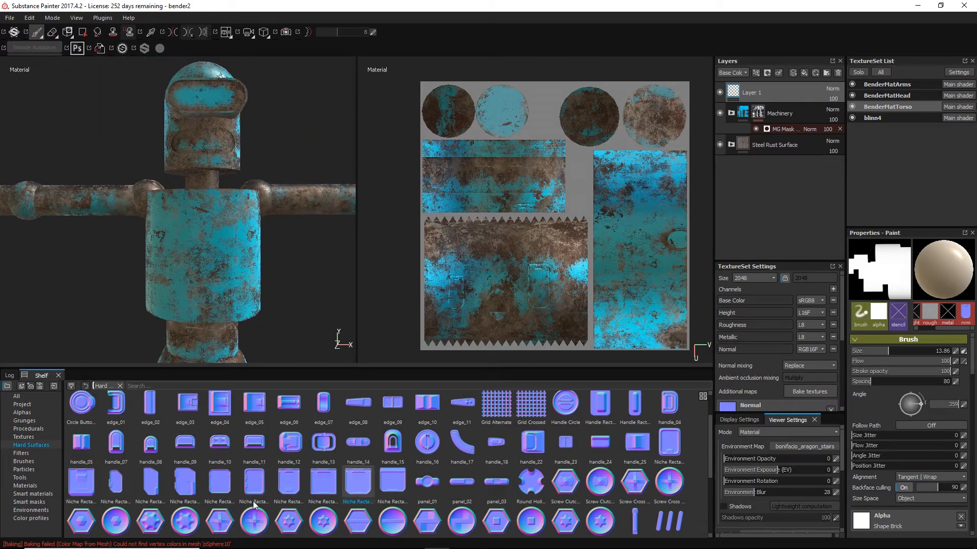
# - Replace the brush's normal texture with Niche Rectangle Left and enlarge the brush to suit the front of the torso
pyautogui.moveTo(257, 492)
pyautogui.mouseDown()
pyautogui.moveTo(180, 237)
pyautogui.moveTo(203, 249)
pyautogui.moveTo(257, 483)
pyautogui.moveTo(764, 491)
pyautogui.moveTo(661, 462)
pyautogui.moveTo(254, 478)
pyautogui.moveTo(923, 426)
pyautogui.mouseUp()
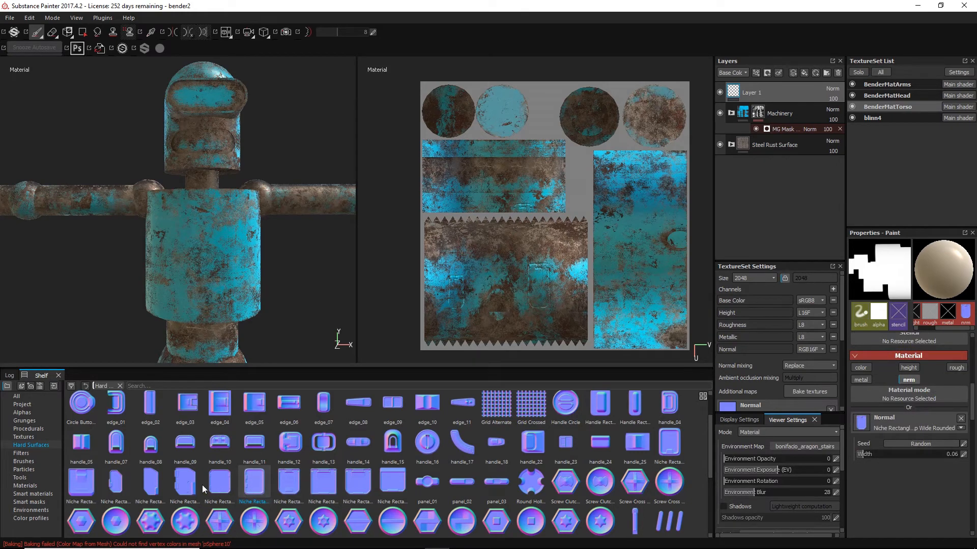
pyautogui.moveTo(245, 488); pyautogui.dragTo(862, 427)
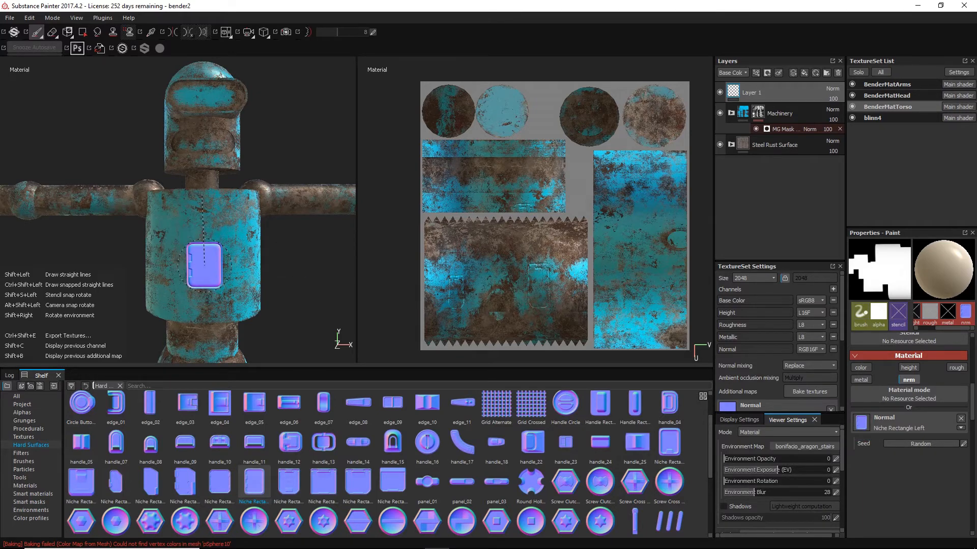
pyautogui.scroll(1, 205, 252)
pyautogui.scroll(-1, 204, 252)
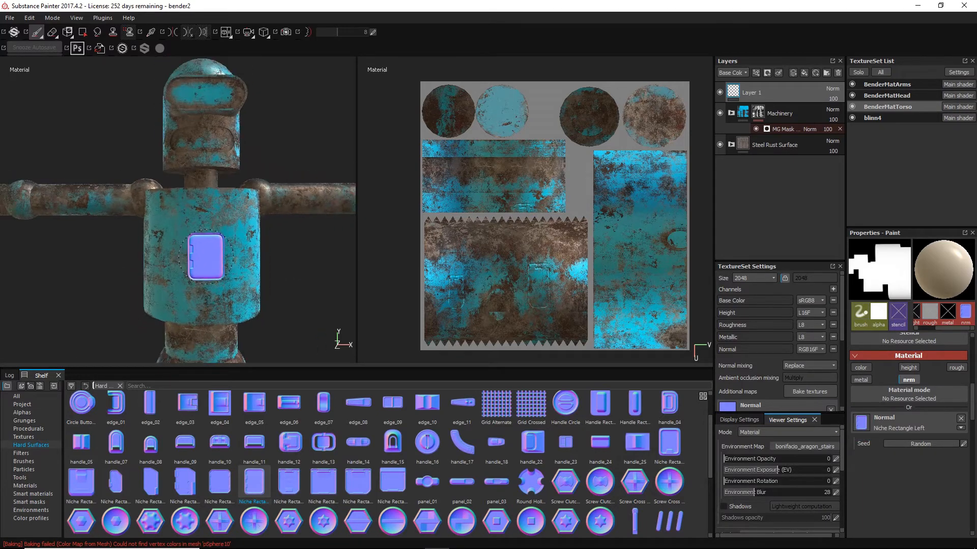
pyautogui.scroll(-1, 206, 255)
pyautogui.press(']')
pyautogui.press(']')
pyautogui.press(']')
pyautogui.press(']')
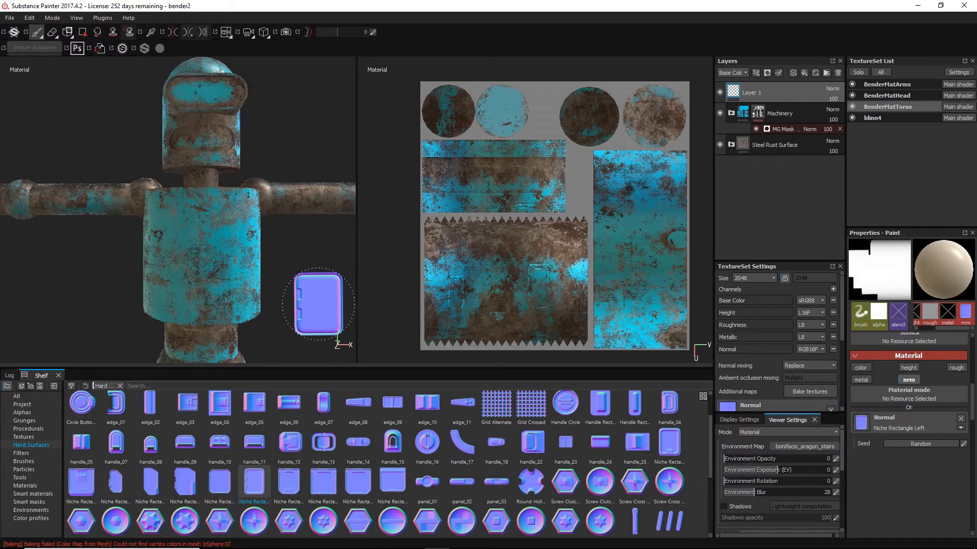
# - Stamp the rectangular niche once on the centre of the torso's front, and turn the robot to view its back
pyautogui.moveTo(290, 307)
pyautogui.keyDown('alt'); pyautogui.mouseDown()
pyautogui.moveTo(279, 306)
pyautogui.moveTo(296, 295)
pyautogui.moveTo(267, 263)
pyautogui.mouseUp(); pyautogui.keyUp('alt')
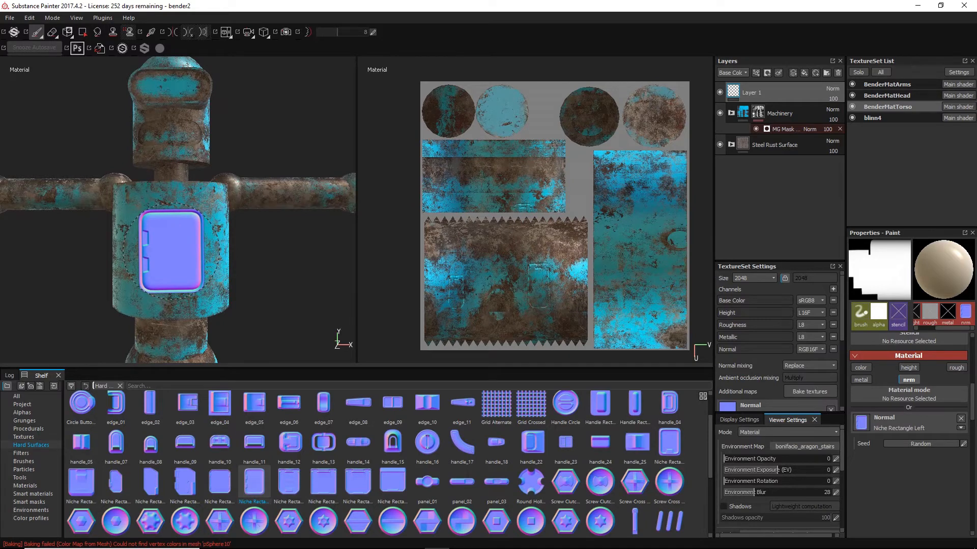
pyautogui.click(172, 250)
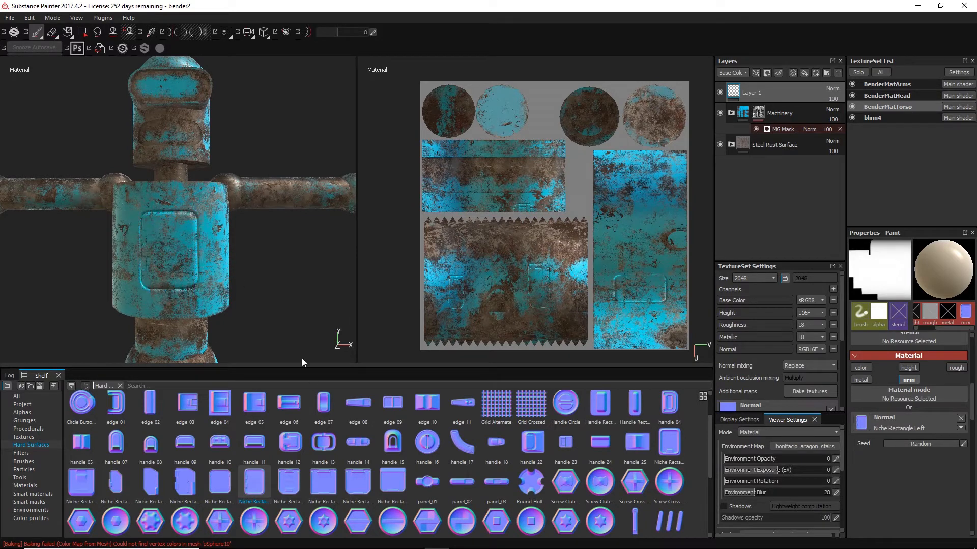
pyautogui.keyDown('alt'); pyautogui.moveTo(295, 331); pyautogui.dragTo(7, 322); pyautogui.keyUp('alt')
pyautogui.keyDown('alt'); pyautogui.moveTo(332, 295); pyautogui.dragTo(178, 252, button='right'); pyautogui.keyUp('alt')
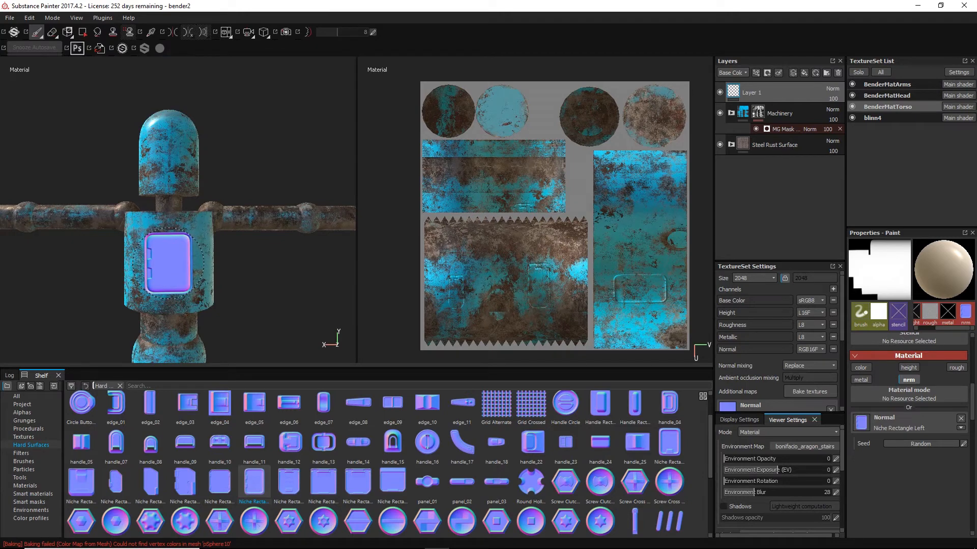
pyautogui.keyDown('alt'); pyautogui.moveTo(170, 263); pyautogui.dragTo(185, 263, button='right'); pyautogui.keyUp('alt')
pyautogui.press('alt')
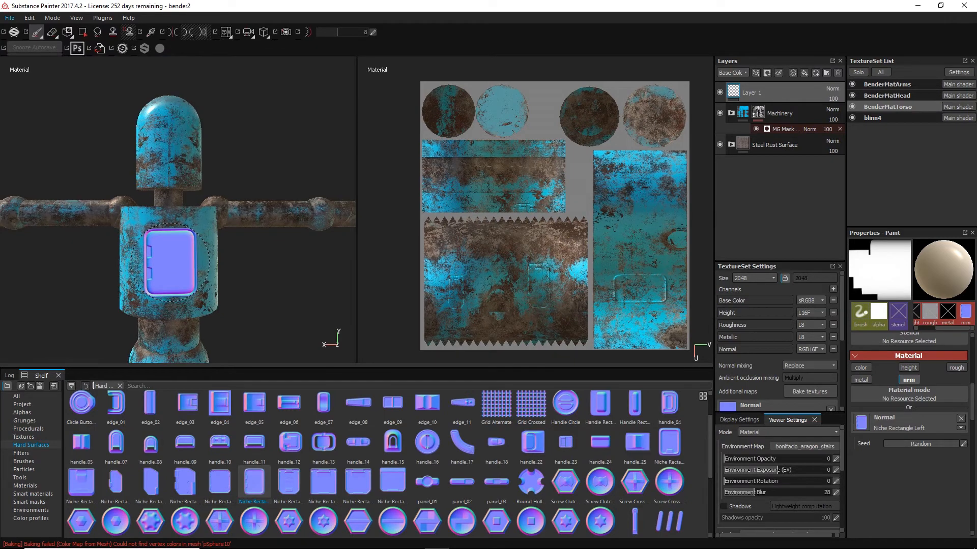
pyautogui.press('super')
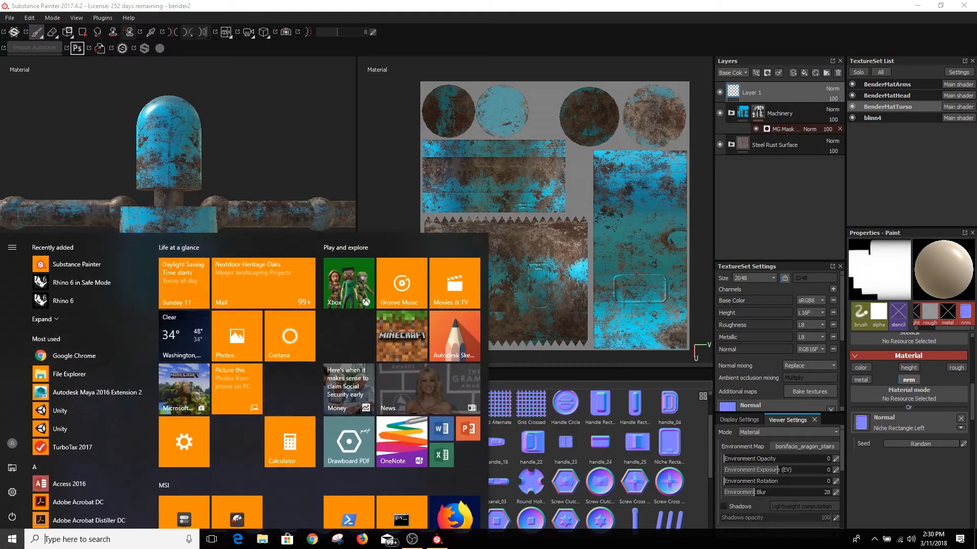
pyautogui.click(267, 159)
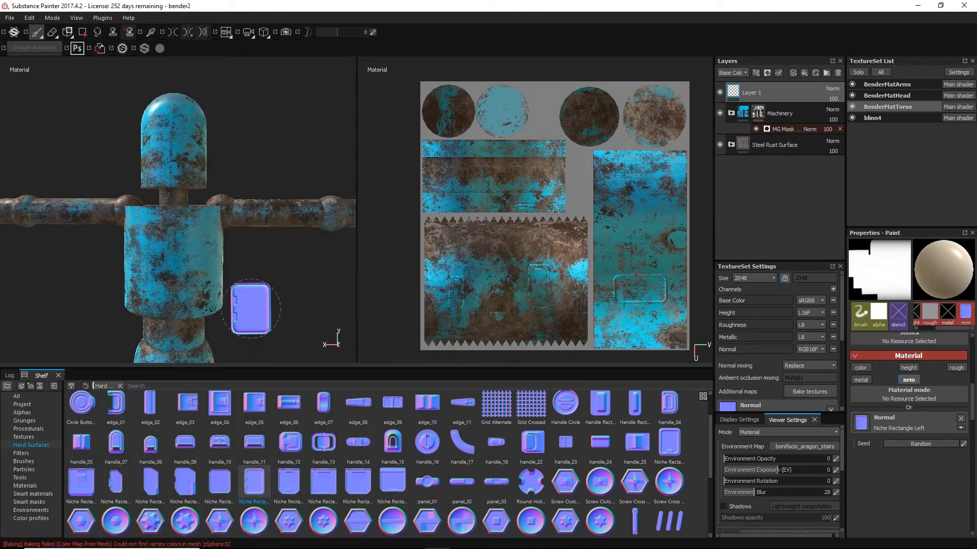
# - Enlarge the brush and stamp the rectangular niche once on the centre of the torso's other, still unstamped side
pyautogui.hotkey('alt', 'q')
pyautogui.hotkey('alt', 'q')
pyautogui.keyDown('alt'); pyautogui.moveTo(279, 302); pyautogui.dragTo(275, 302, button='middle'); pyautogui.keyUp('alt')
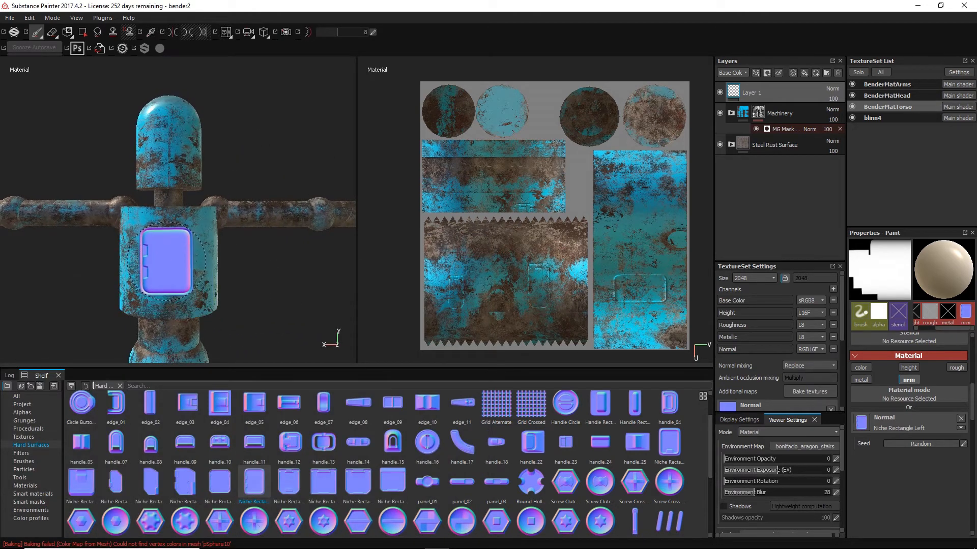
pyautogui.press(']')
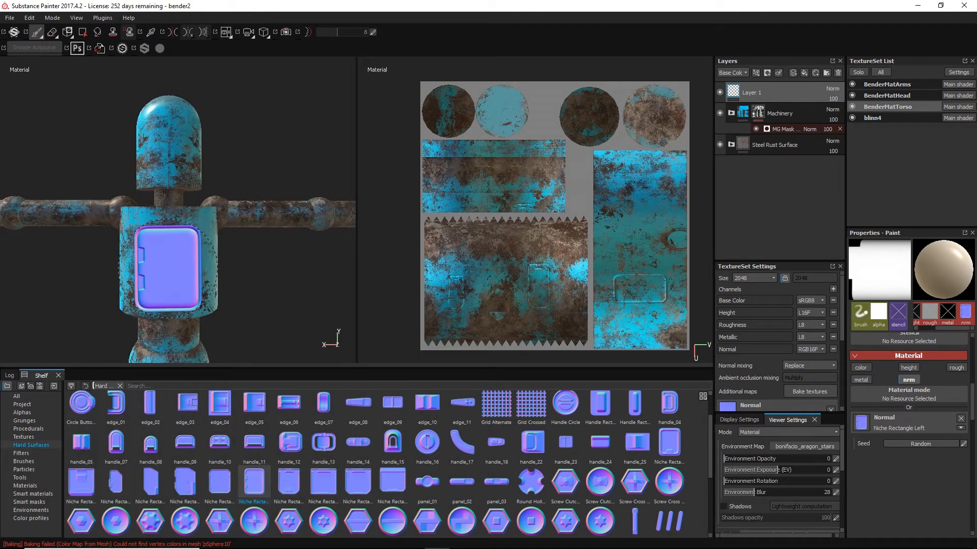
pyautogui.click(168, 268)
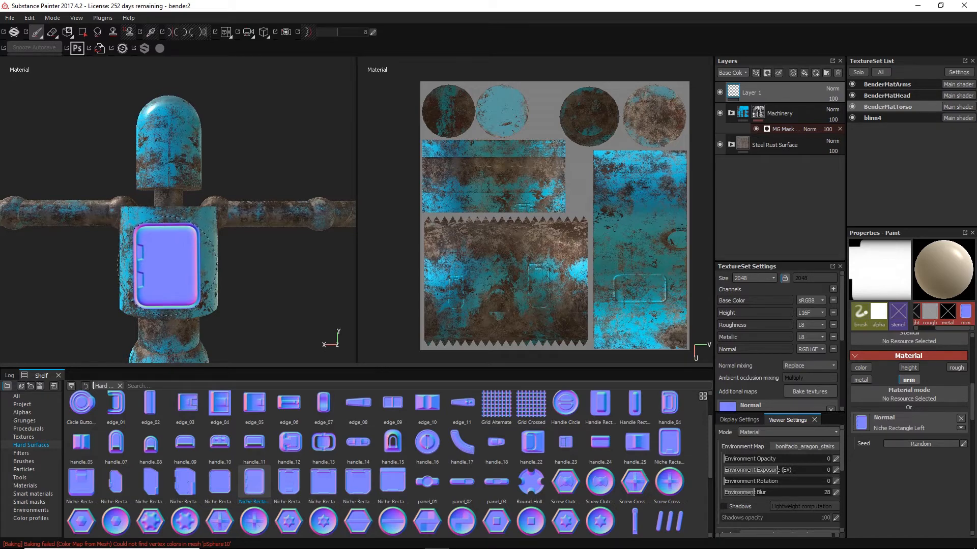
pyautogui.keyDown('alt'); pyautogui.moveTo(284, 317); pyautogui.dragTo(175, 301); pyautogui.keyUp('alt')
pyautogui.keyDown('alt'); pyautogui.moveTo(298, 303); pyautogui.dragTo(297, 222, button='middle'); pyautogui.keyUp('alt')
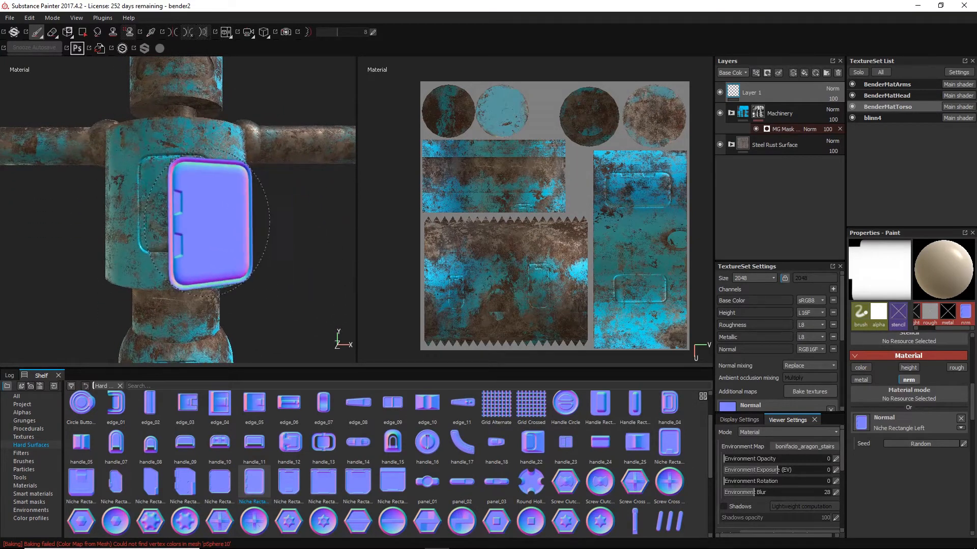
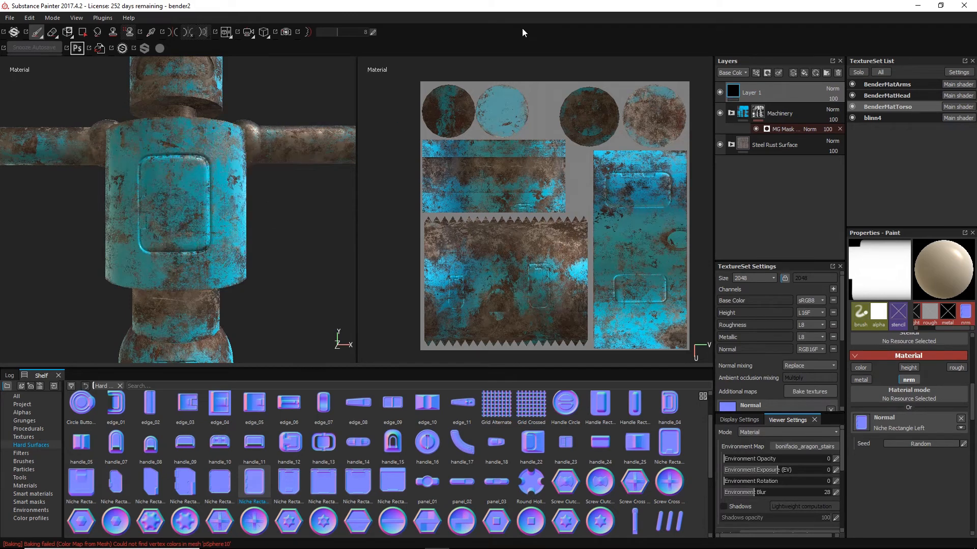
# - Add a MatFx Detail Edge Wear filter to Layer 1 and inspect the wear around the torso niche up close
pyautogui.rightClick(762, 93)
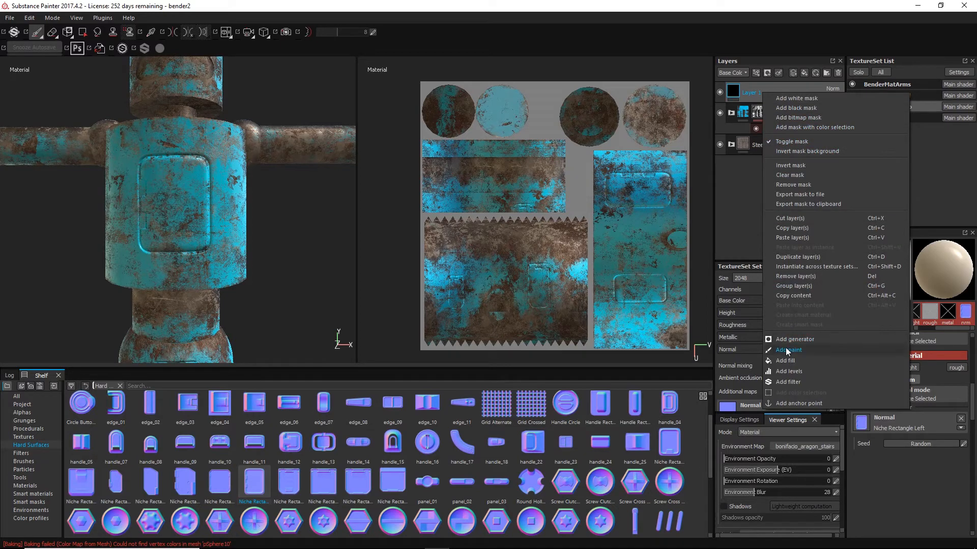
pyautogui.click(789, 382)
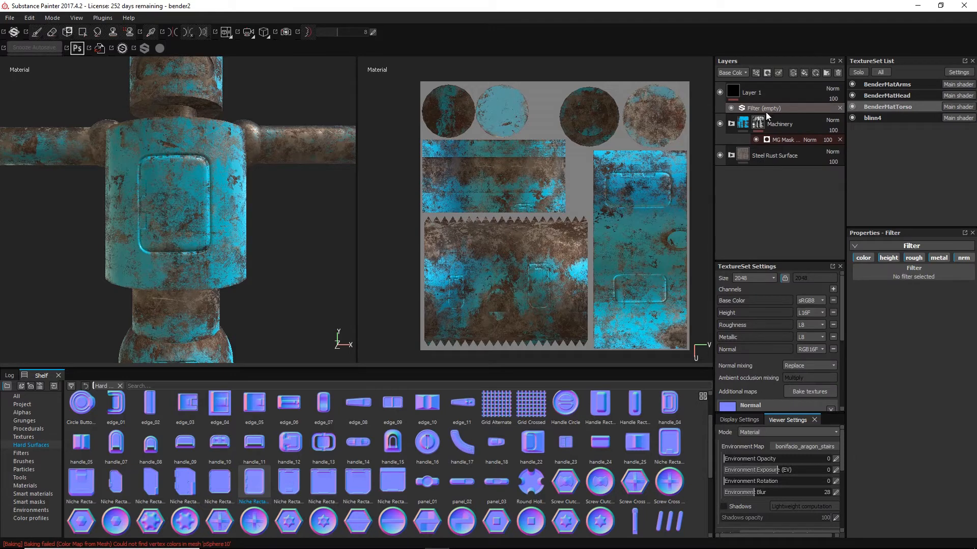
pyautogui.click(917, 273)
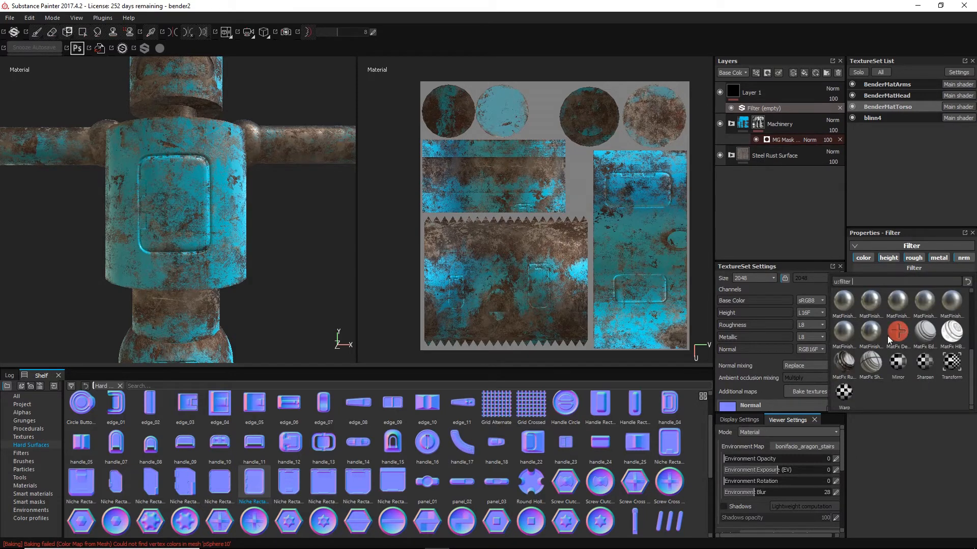
pyautogui.click(896, 331)
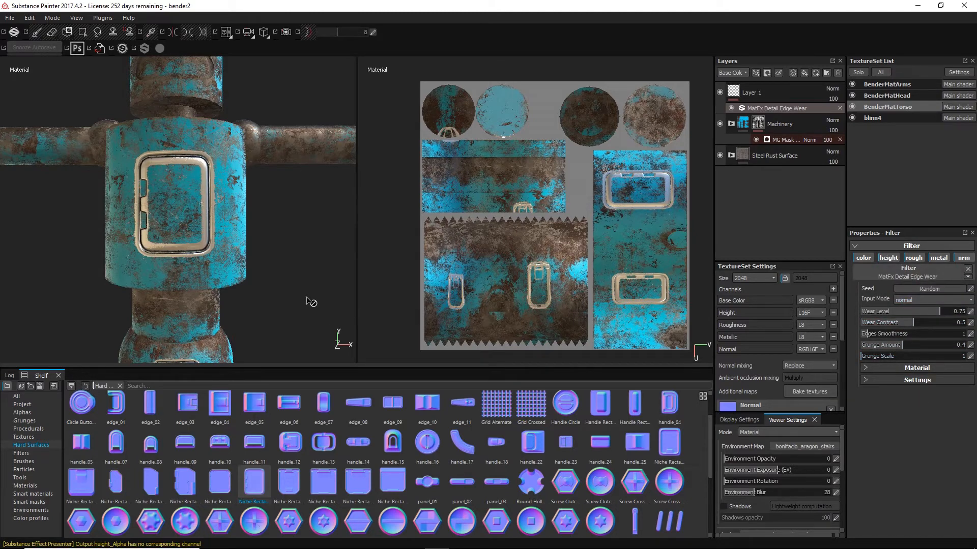
pyautogui.keyDown('alt'); pyautogui.moveTo(306, 298); pyautogui.dragTo(281, 296); pyautogui.keyUp('alt')
pyautogui.scroll(5, 306, 280)
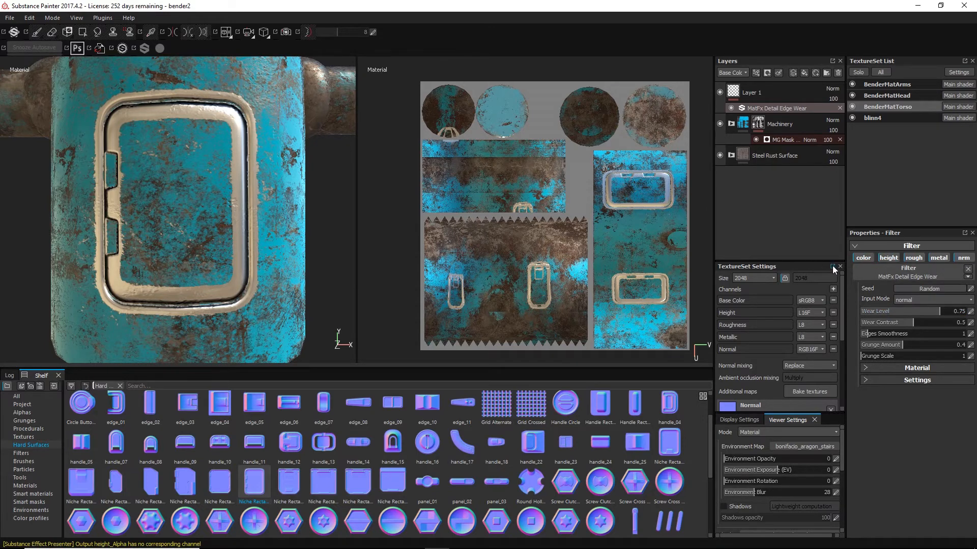
# - Disable the filter's metallic, roughness and height channels, and switch its color channel off and on again to compare
pyautogui.click(933, 257)
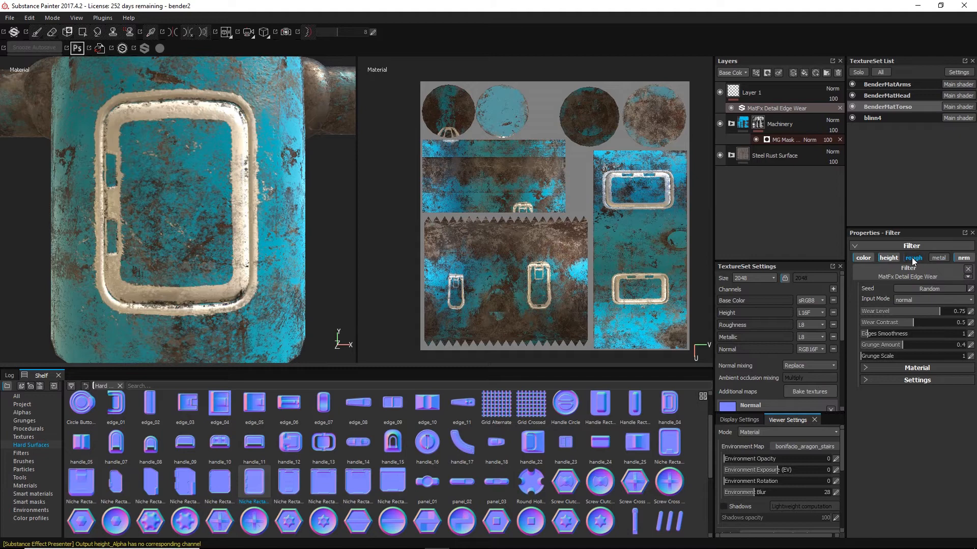
pyautogui.click(912, 258)
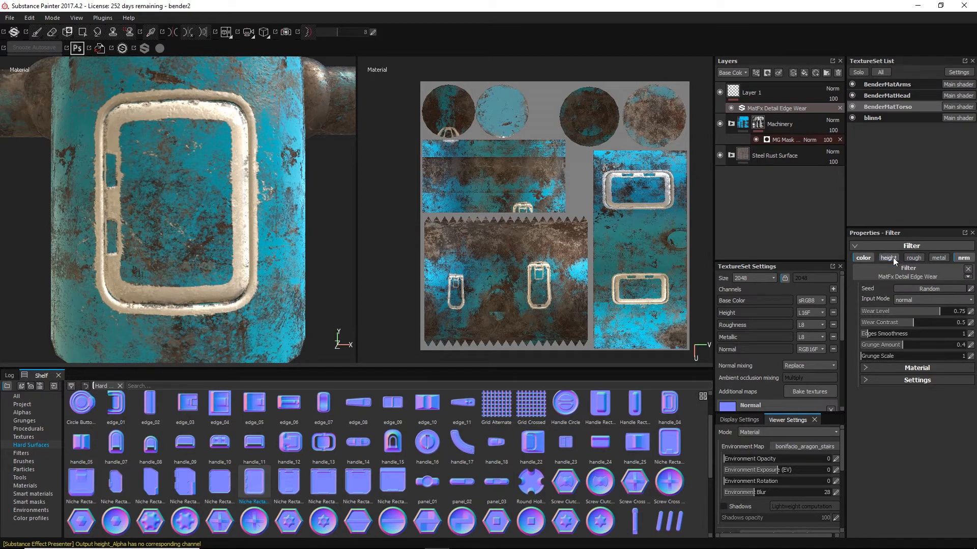
pyautogui.click(862, 258)
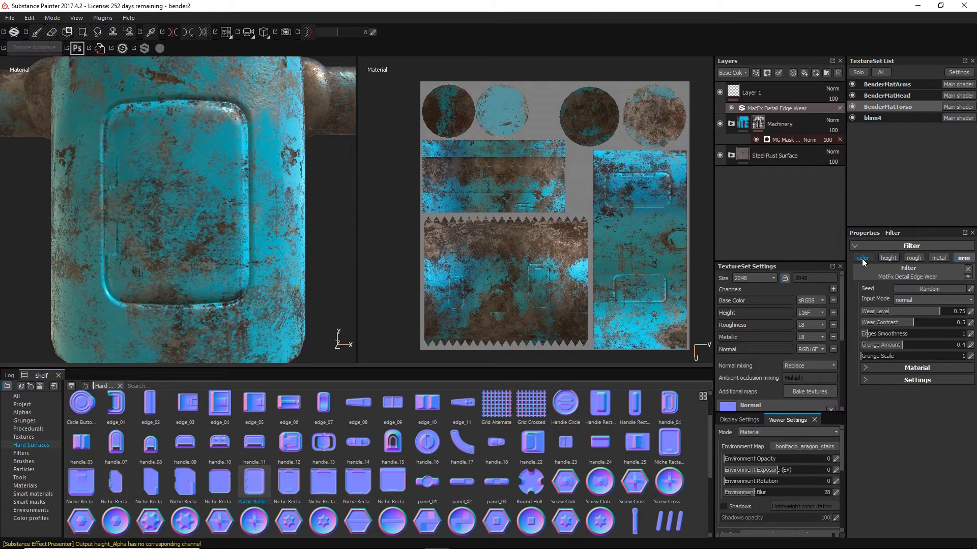
pyautogui.click(862, 260)
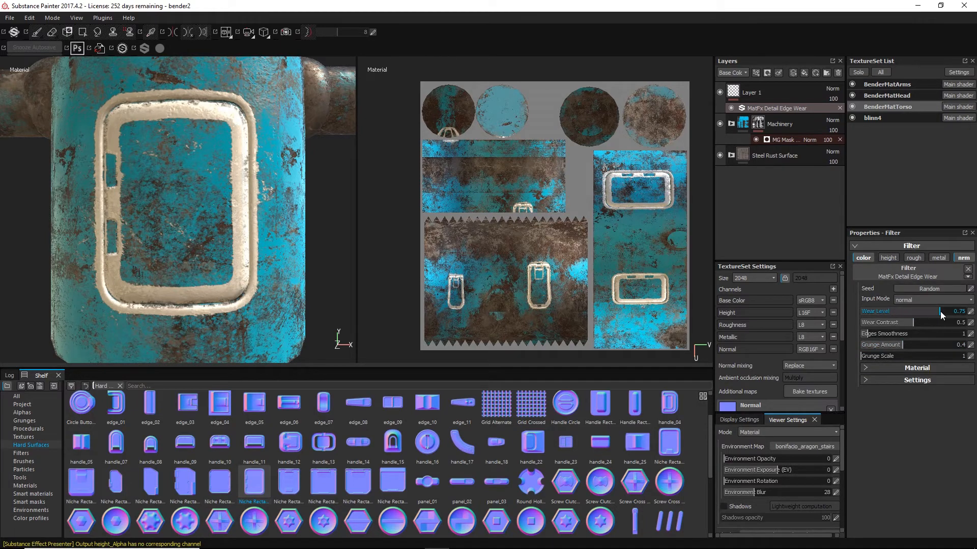
# - Set the edge wear filter's Wear Level to 0.45, Wear Contrast to 0.23 and Edges Smoothness to 6.68
pyautogui.moveTo(927, 310)
pyautogui.mouseDown()
pyautogui.moveTo(871, 312)
pyautogui.moveTo(927, 315)
pyautogui.mouseUp()
pyautogui.moveTo(915, 322); pyautogui.dragTo(938, 331)
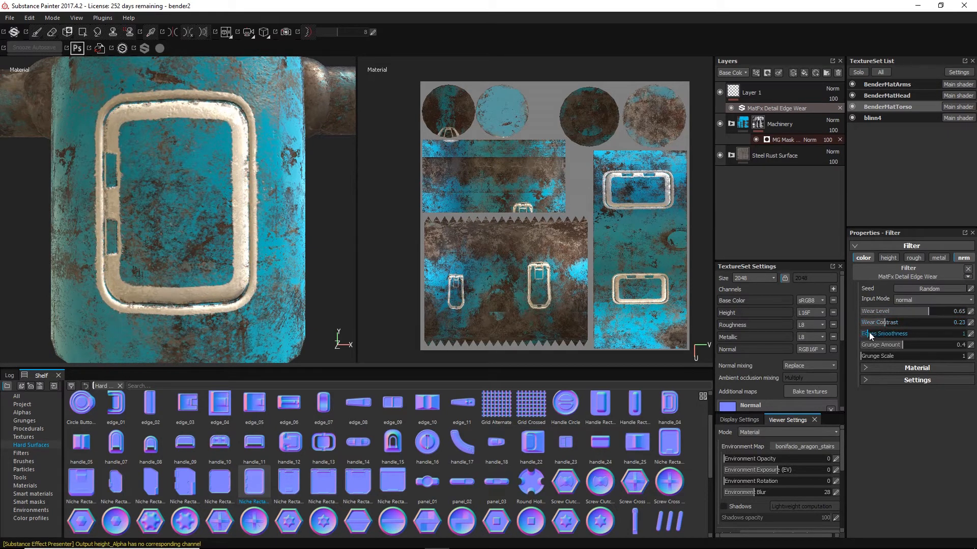
pyautogui.moveTo(869, 333); pyautogui.dragTo(906, 312)
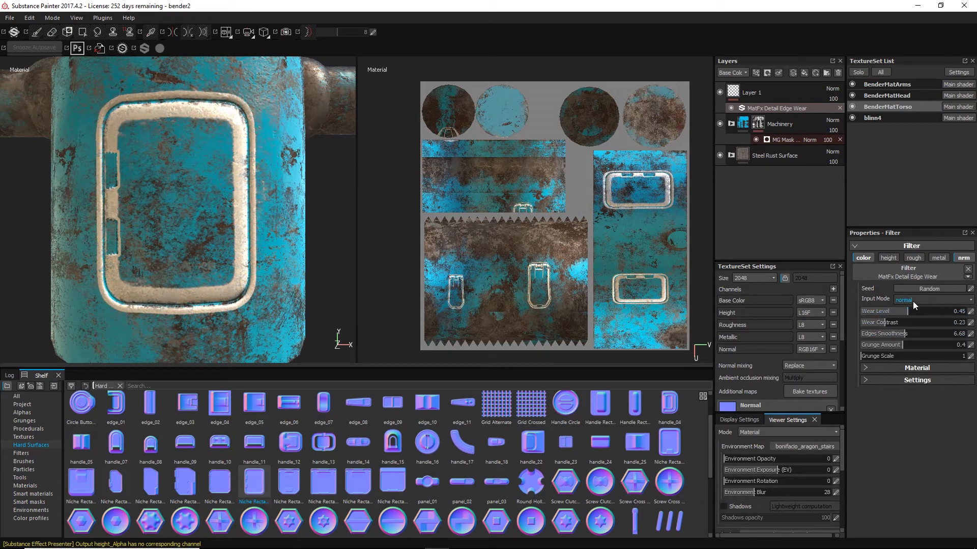
# - Try the filter's height input mode, check it on the torso and pelvis sphere, and return the mode to normal
pyautogui.click(931, 298)
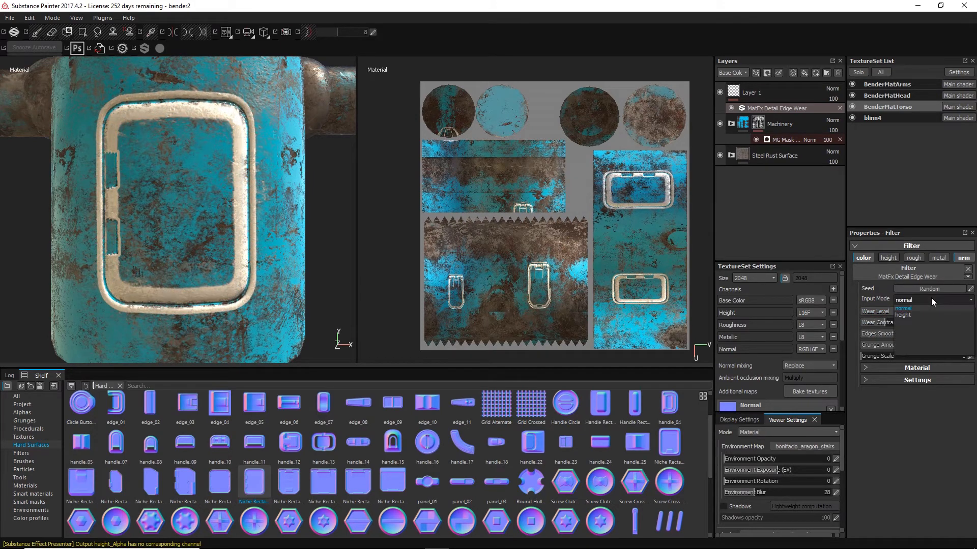
pyautogui.click(911, 315)
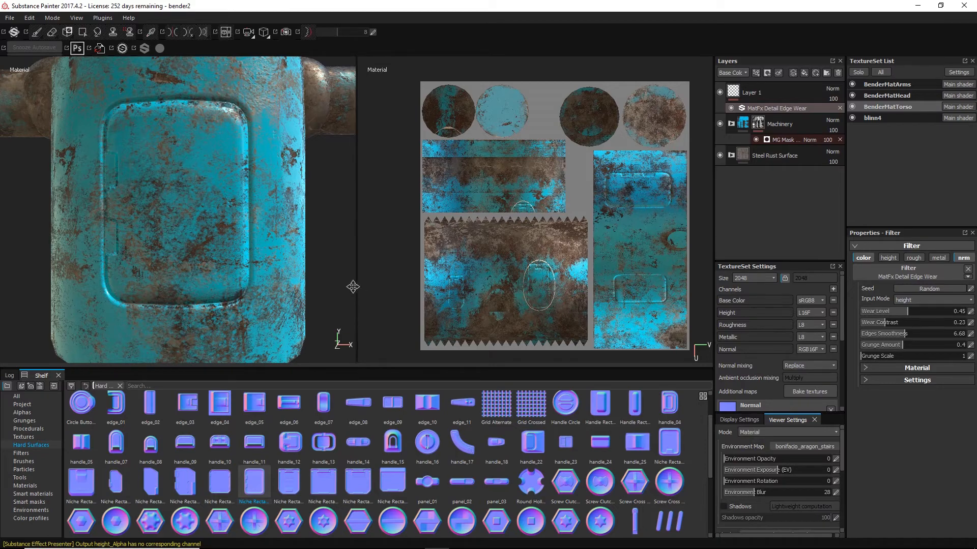
pyautogui.keyDown('alt'); pyautogui.moveTo(353, 286); pyautogui.dragTo(346, 110, button='middle'); pyautogui.keyUp('alt')
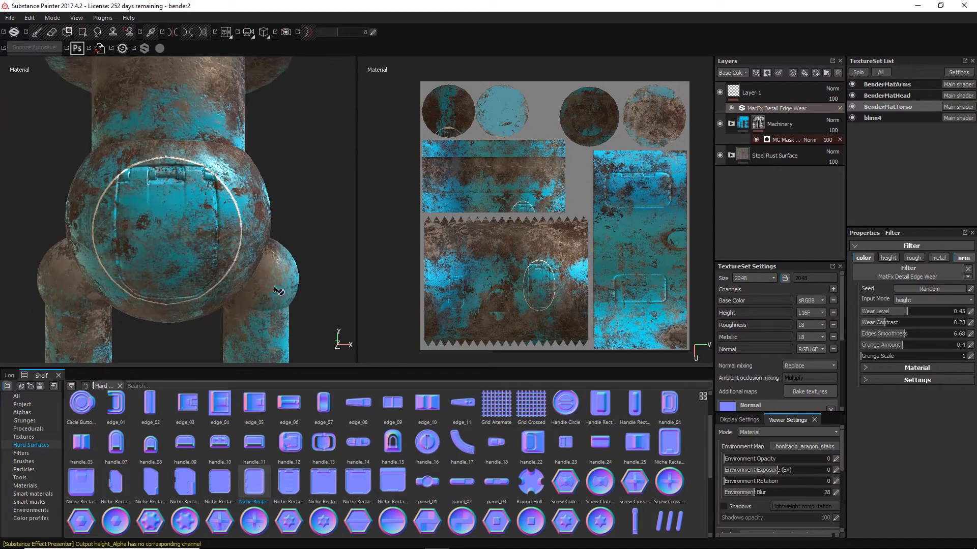
pyautogui.keyDown('alt'); pyautogui.moveTo(342, 246); pyautogui.dragTo(183, 171); pyautogui.keyUp('alt')
pyautogui.click(925, 300)
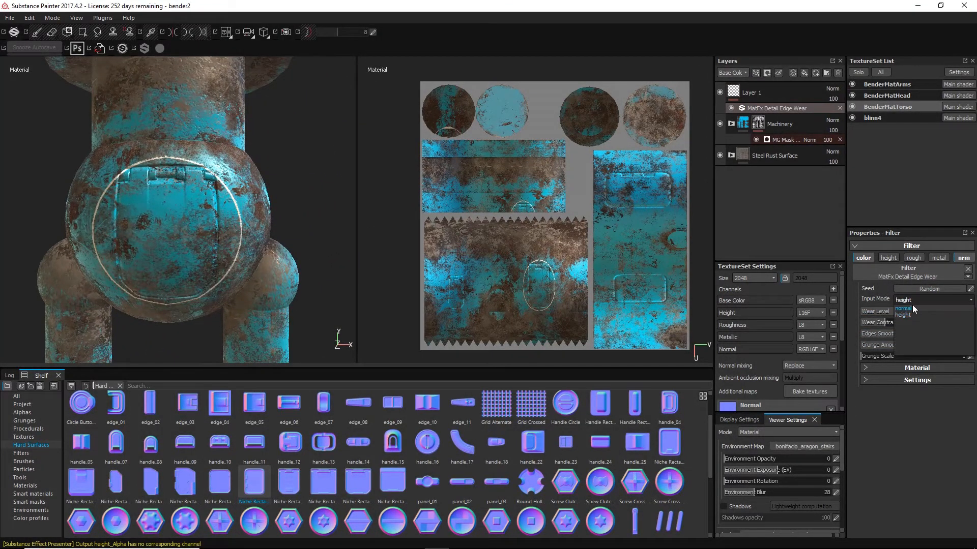
pyautogui.click(912, 307)
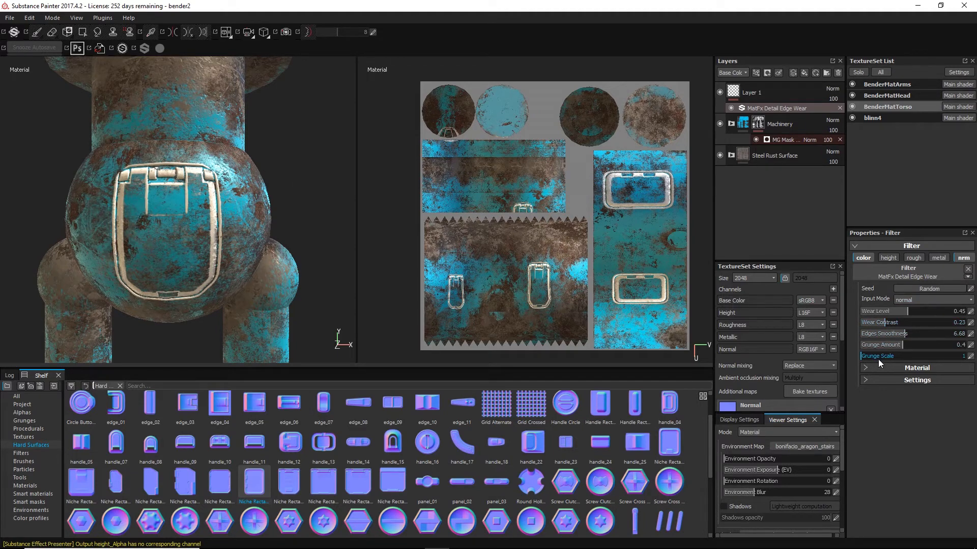
# - Expand the filter's advanced settings, lower Curvature Intensity to 3.88 and turn on Invert Curvature
pyautogui.moveTo(897, 358); pyautogui.dragTo(900, 359)
pyautogui.click(899, 367)
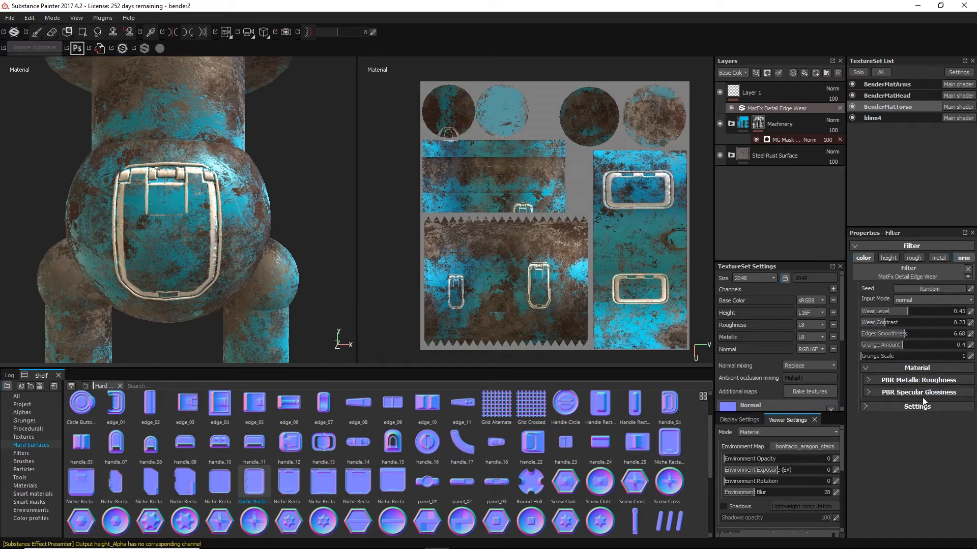
pyautogui.click(864, 409)
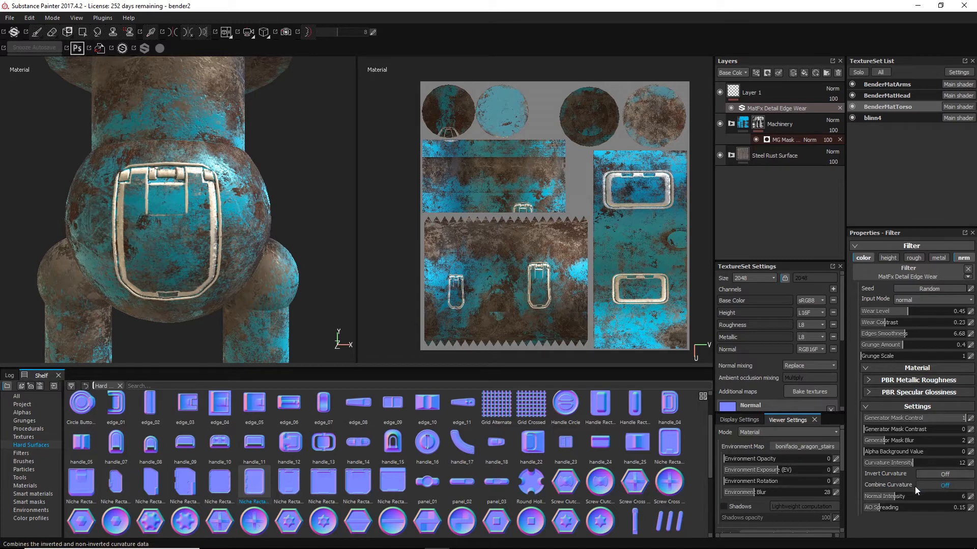
pyautogui.moveTo(912, 460); pyautogui.dragTo(879, 468)
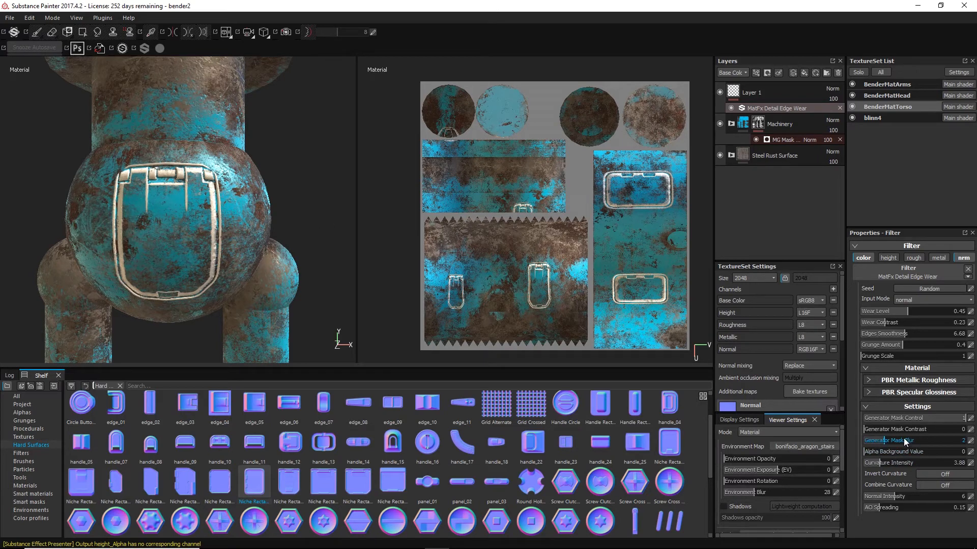
pyautogui.click(945, 475)
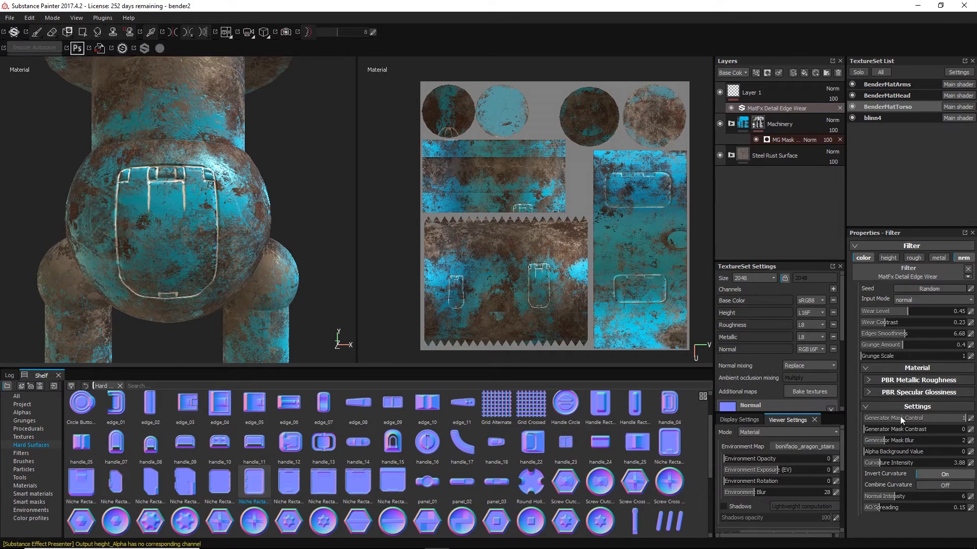
# - Try Combine Curvature on and off for comparison, and set Normal Intensity to 6.7
pyautogui.click(946, 486)
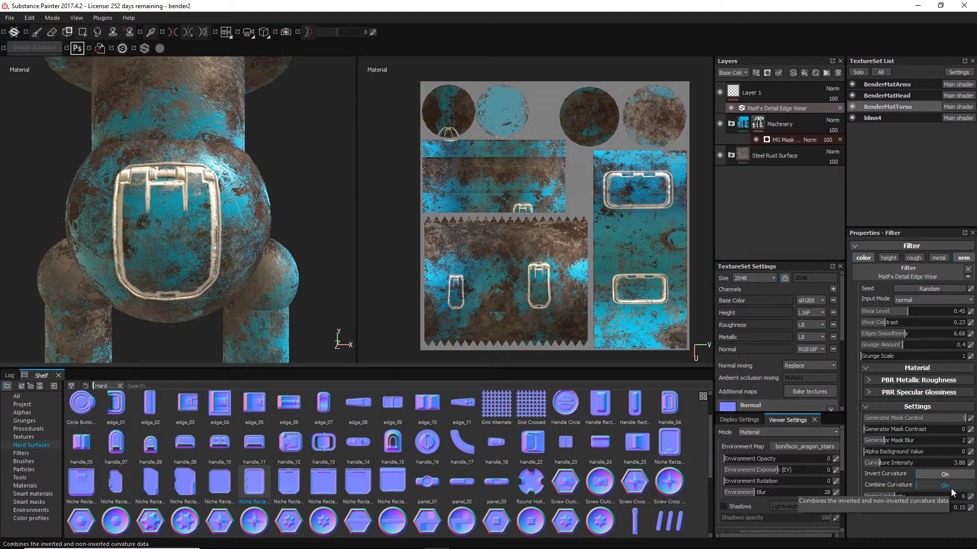
pyautogui.click(950, 487)
pyautogui.click(951, 489)
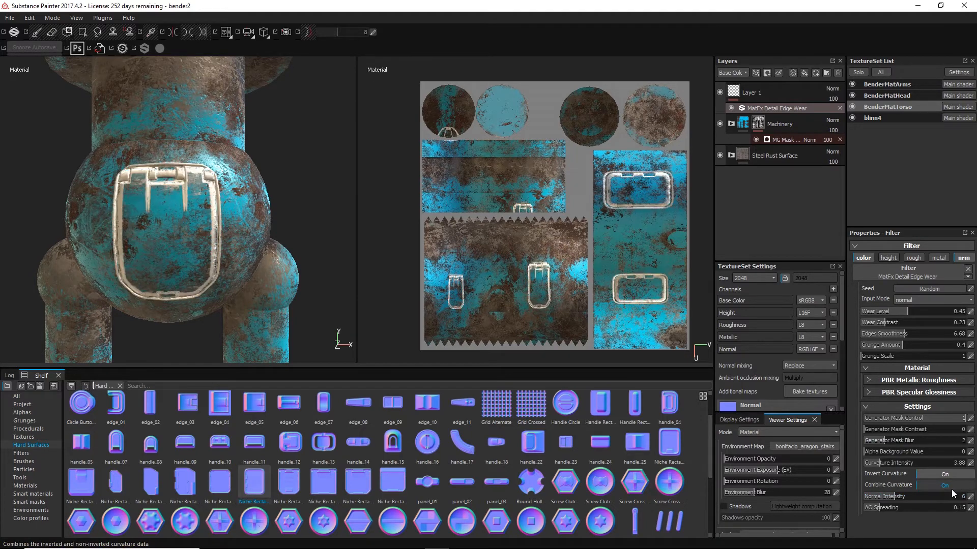
pyautogui.click(951, 488)
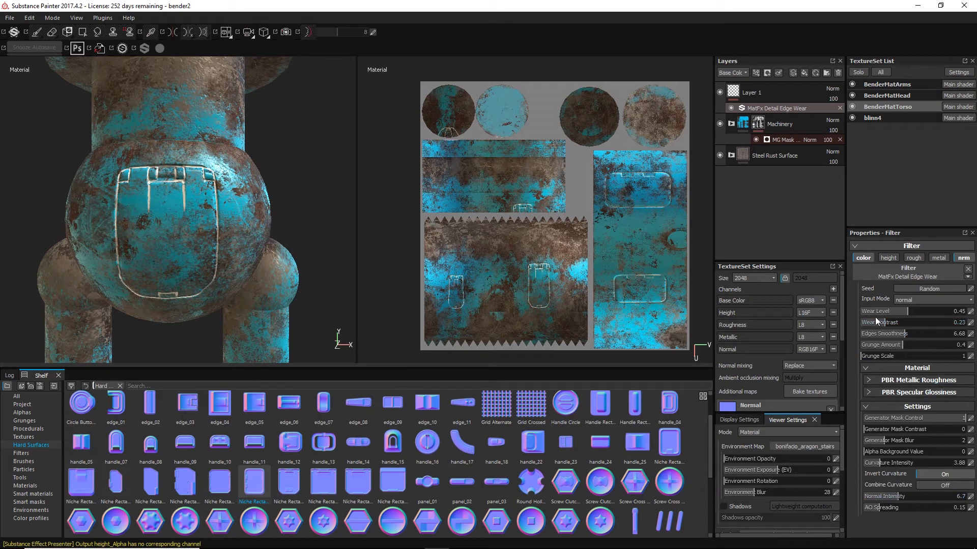
# - Set Wear Level to 0.49, Edges Smoothness to 8, Grunge Amount to 0.5, Generator Mask Blur to 2.6 and Curvature Intensity to 6.38
pyautogui.moveTo(899, 311)
pyautogui.mouseDown()
pyautogui.moveTo(946, 313)
pyautogui.moveTo(910, 315)
pyautogui.mouseUp()
pyautogui.moveTo(947, 333); pyautogui.dragTo(914, 350)
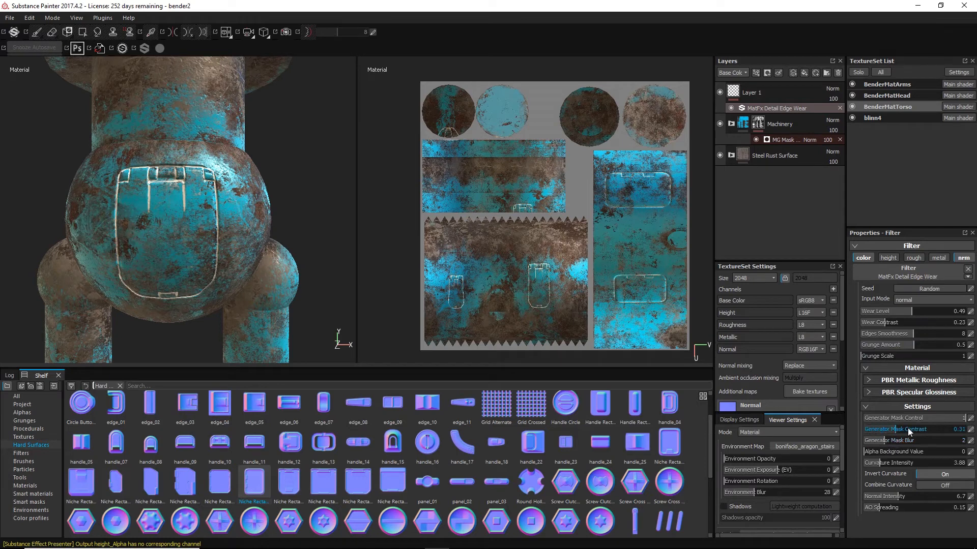
pyautogui.moveTo(956, 433); pyautogui.dragTo(886, 463)
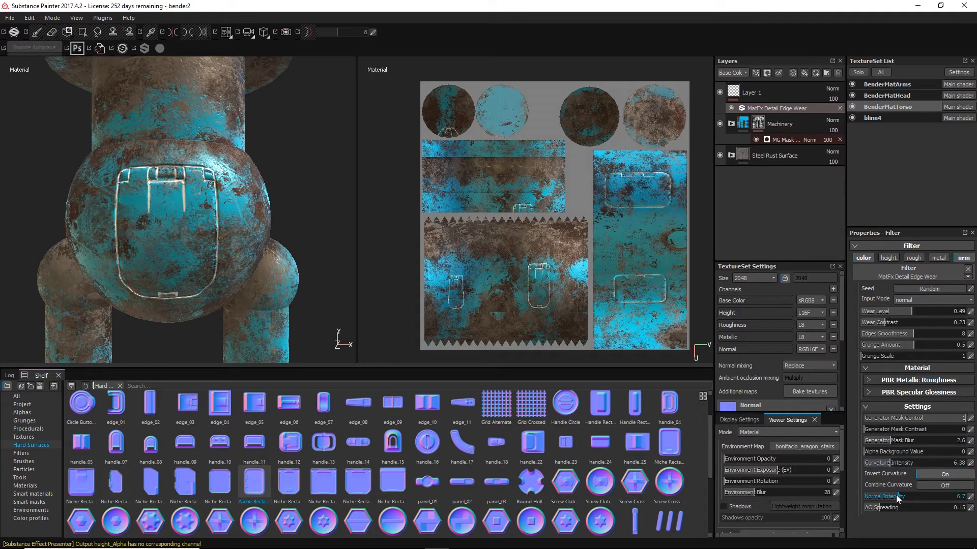
# - Turn on Combine Curvature and set Normal Intensity to 10.2, AO Spreading to 0.5 and Curvature Intensity to 1.25
pyautogui.moveTo(896, 496); pyautogui.dragTo(950, 499)
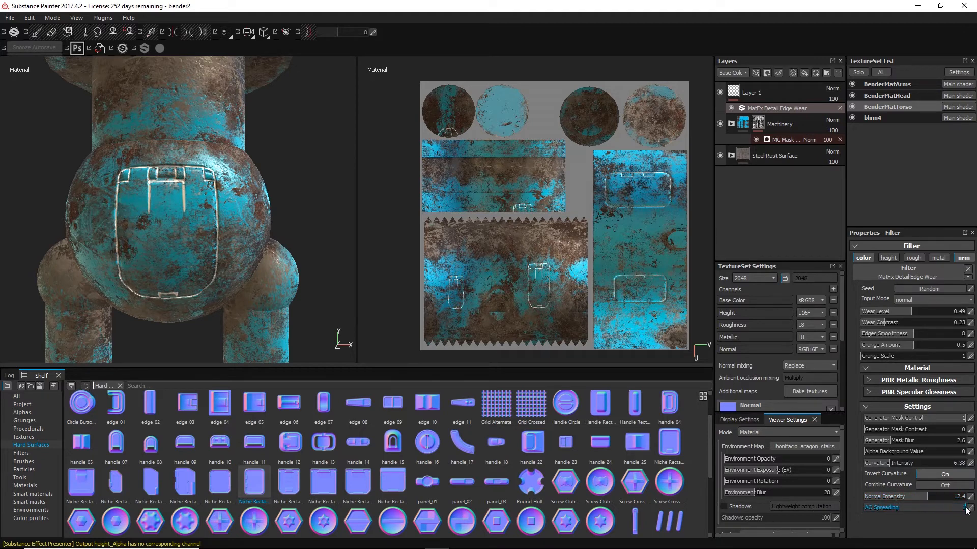
pyautogui.moveTo(966, 510)
pyautogui.mouseDown()
pyautogui.moveTo(852, 512)
pyautogui.moveTo(897, 513)
pyautogui.moveTo(859, 518)
pyautogui.moveTo(874, 521)
pyautogui.mouseUp()
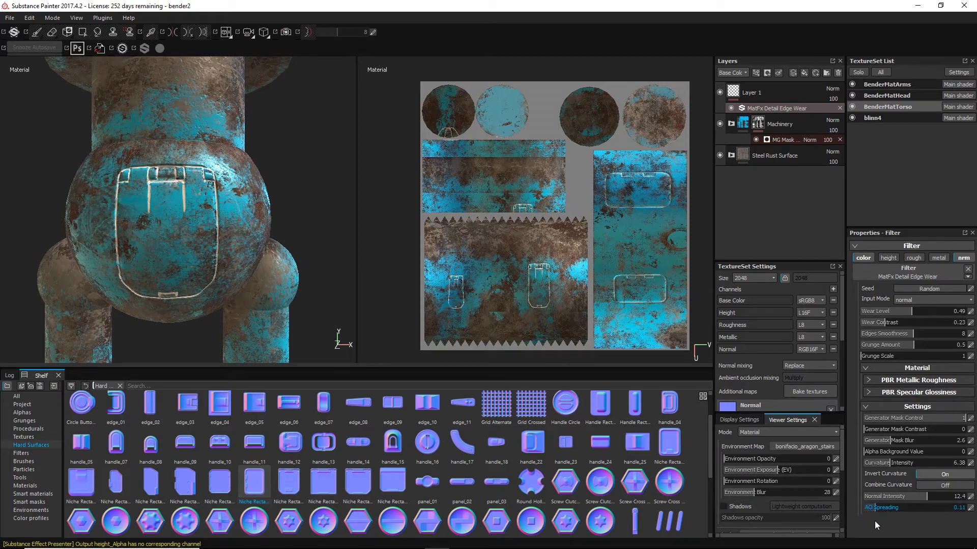
pyautogui.click(935, 483)
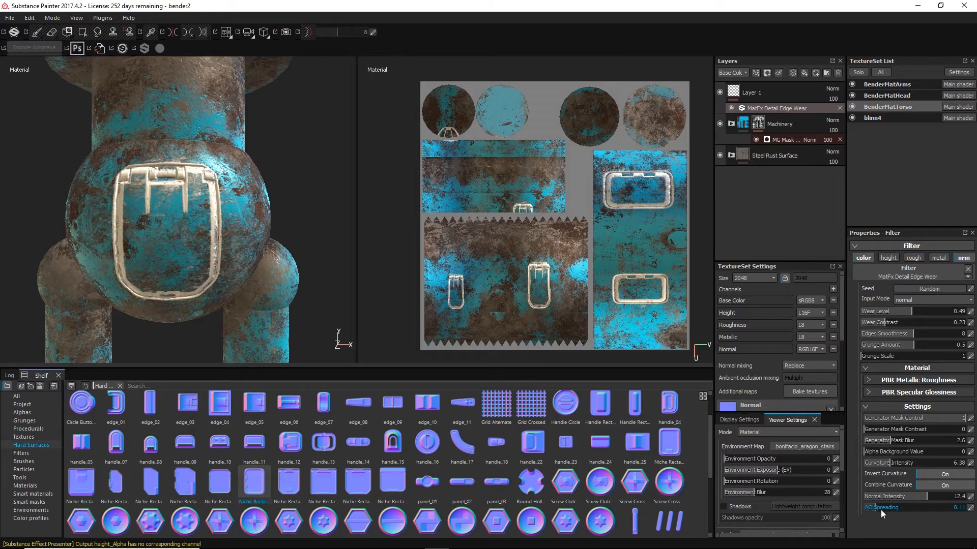
pyautogui.moveTo(881, 508)
pyautogui.mouseDown()
pyautogui.moveTo(822, 524)
pyautogui.moveTo(914, 530)
pyautogui.mouseUp()
pyautogui.moveTo(932, 494)
pyautogui.mouseDown()
pyautogui.moveTo(874, 496)
pyautogui.moveTo(915, 496)
pyautogui.mouseUp()
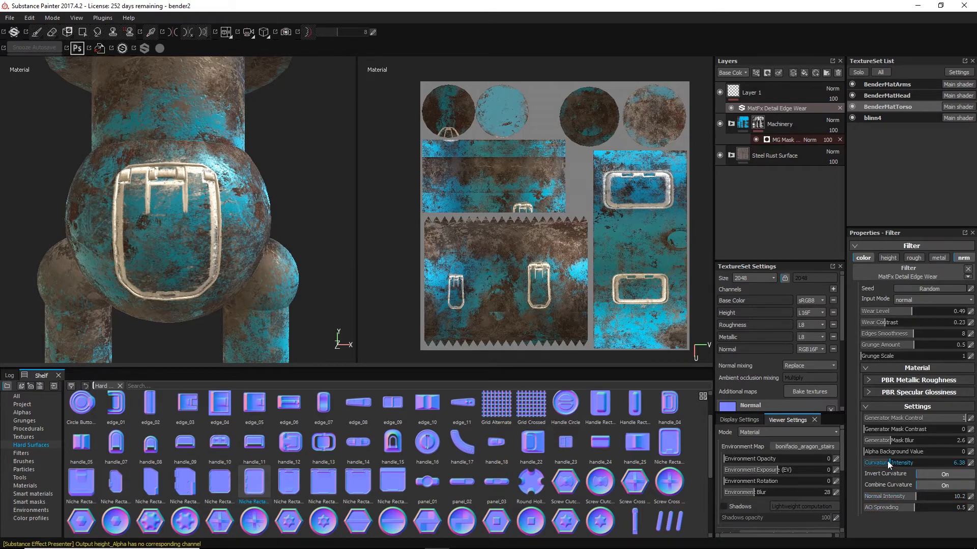
pyautogui.moveTo(887, 462)
pyautogui.mouseDown()
pyautogui.moveTo(861, 464)
pyautogui.moveTo(869, 467)
pyautogui.mouseUp()
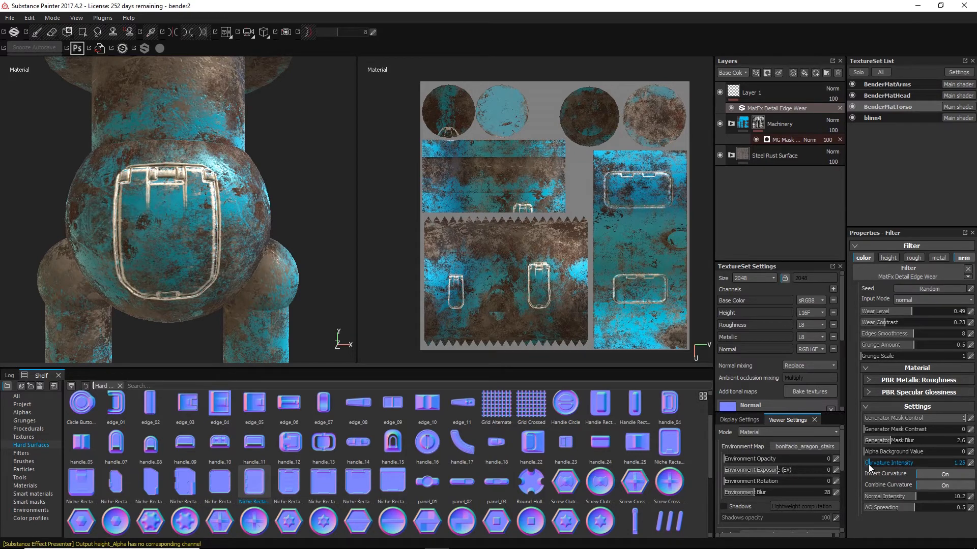
# - Set Curvature Intensity to 1.63 and Generator Mask Blur to 3.05, and try Layer 1's opacity at 31 before restoring 100
pyautogui.moveTo(868, 467); pyautogui.dragTo(869, 465)
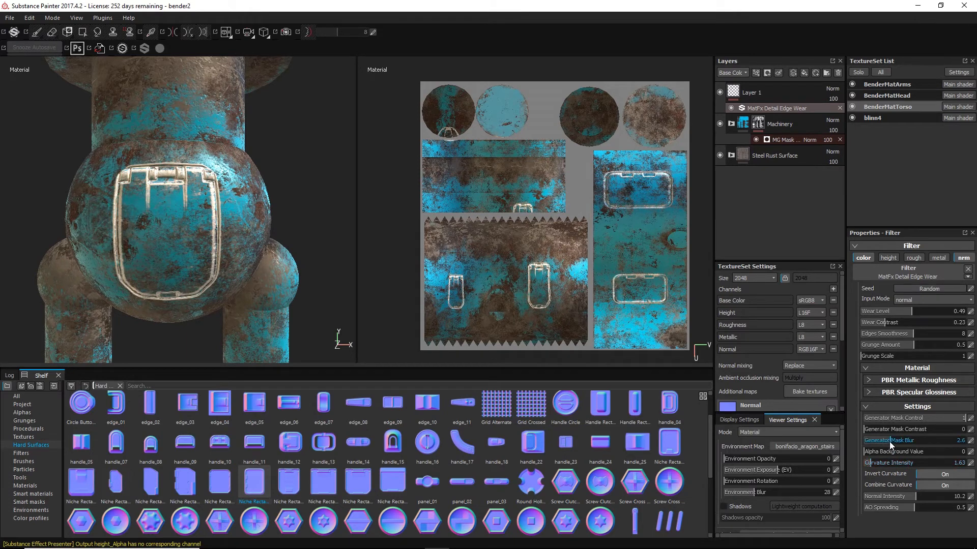
pyautogui.moveTo(941, 441); pyautogui.dragTo(824, 431)
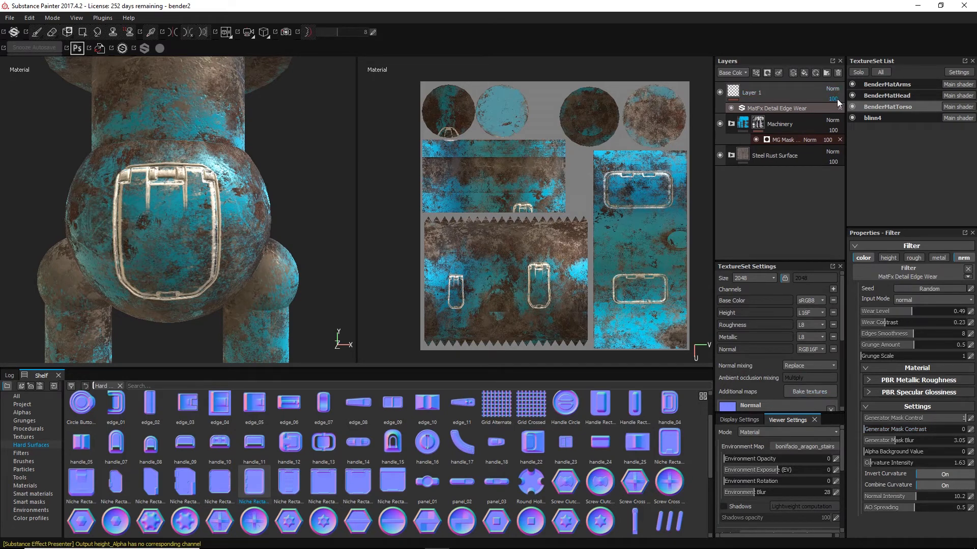
pyautogui.moveTo(853, 108); pyautogui.dragTo(833, 116)
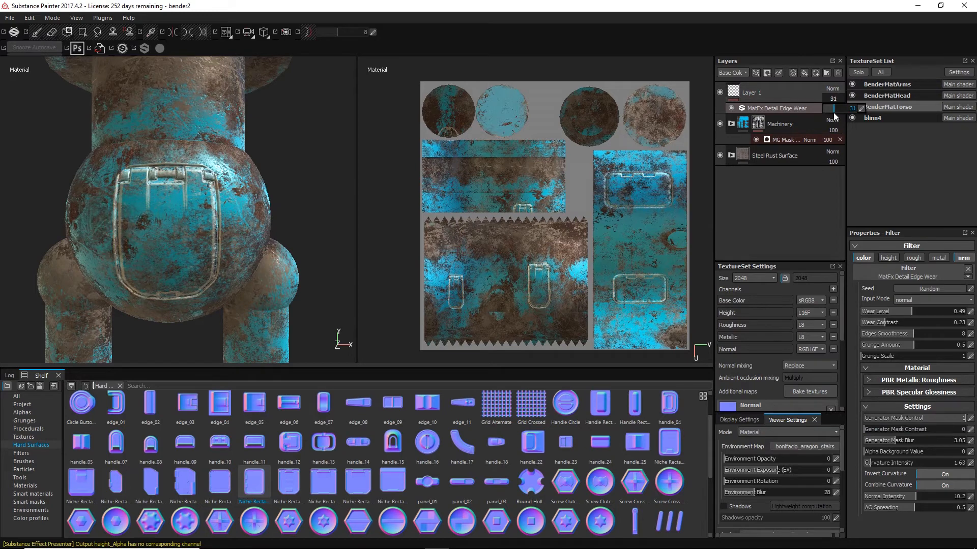
pyautogui.moveTo(833, 112); pyautogui.dragTo(871, 111)
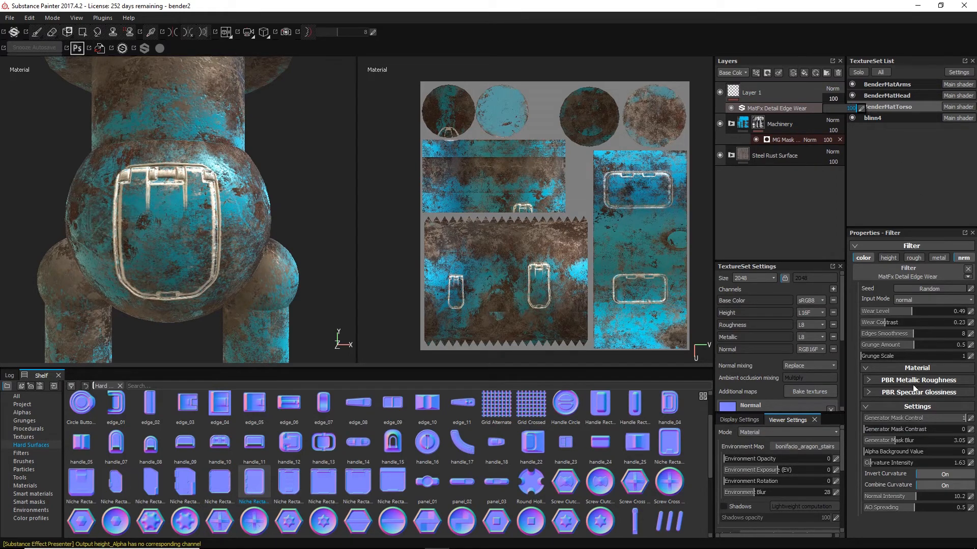
# - Set the edge wear's PBR Metallic Roughness base color to neutral gray 0.467 and adjust its roughness
pyautogui.click(866, 380)
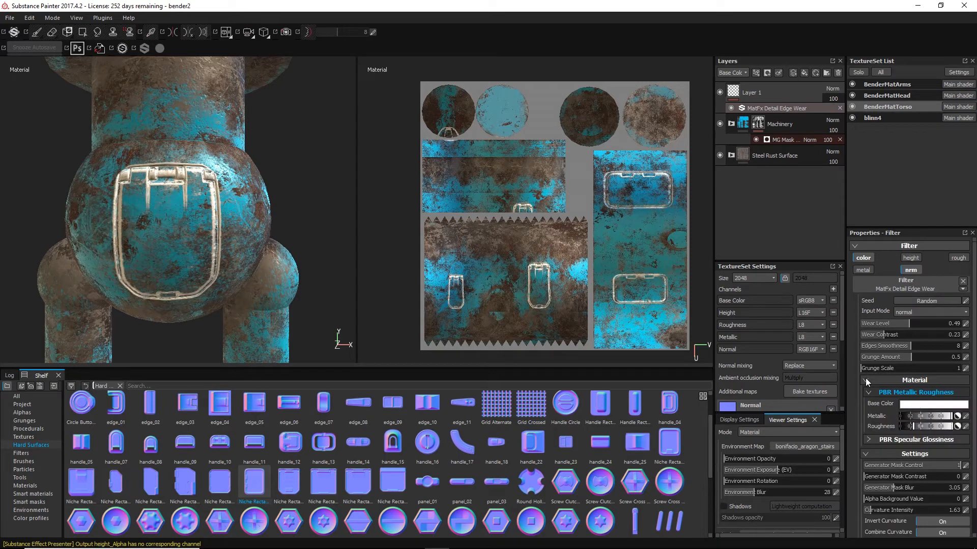
pyautogui.click(953, 408)
pyautogui.moveTo(953, 408); pyautogui.dragTo(823, 418)
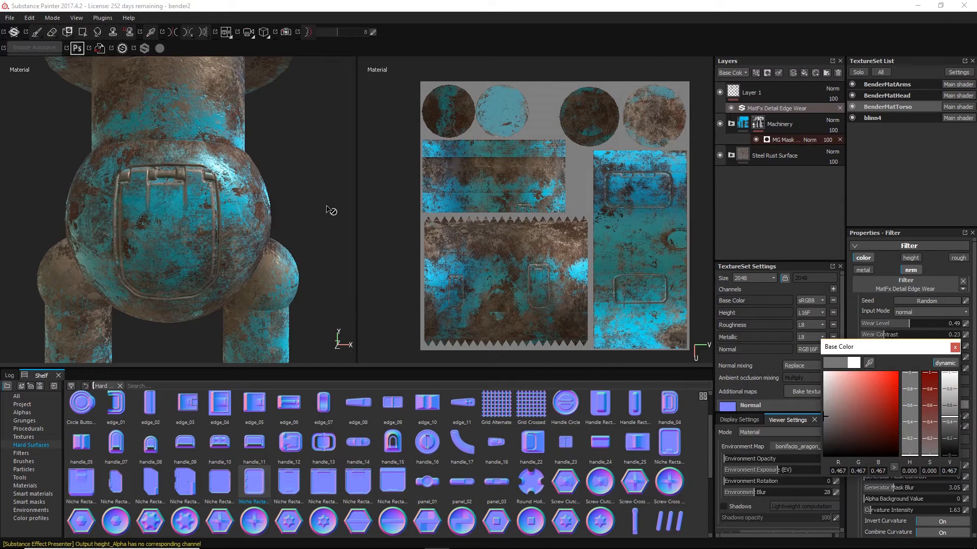
pyautogui.keyDown('alt'); pyautogui.moveTo(328, 225); pyautogui.dragTo(305, 227); pyautogui.keyUp('alt')
pyautogui.keyDown('alt'); pyautogui.moveTo(305, 188); pyautogui.dragTo(301, 309, button='middle'); pyautogui.keyUp('alt')
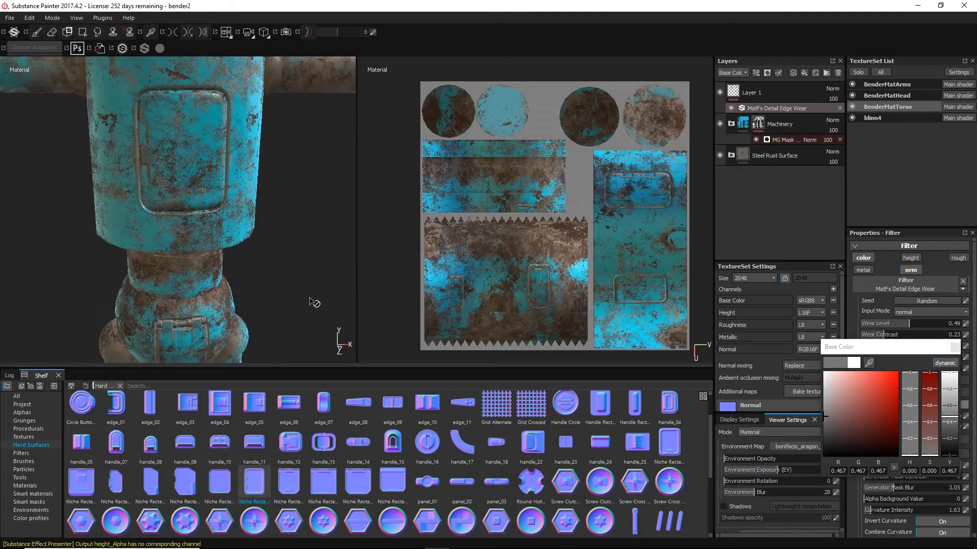
pyautogui.keyDown('alt'); pyautogui.moveTo(313, 302); pyautogui.dragTo(288, 298); pyautogui.keyUp('alt')
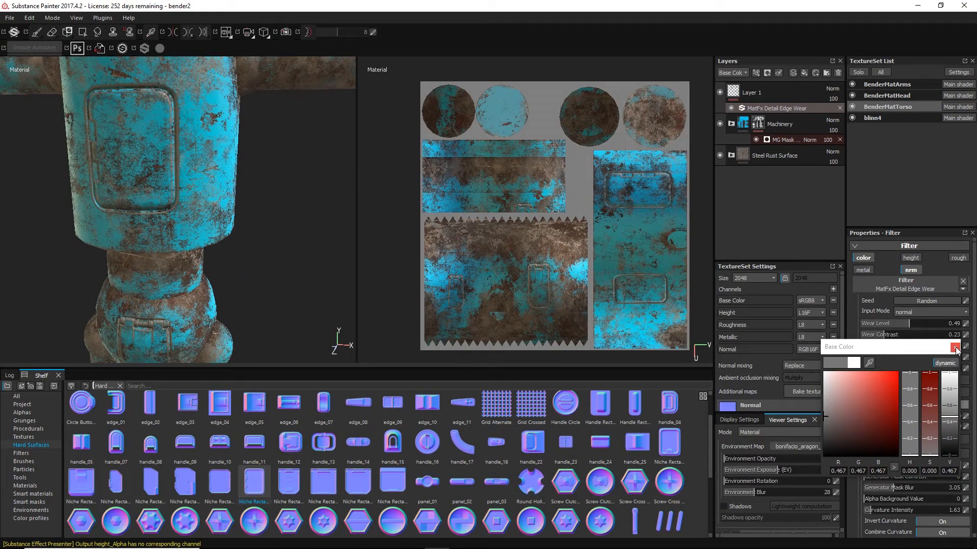
pyautogui.click(954, 349)
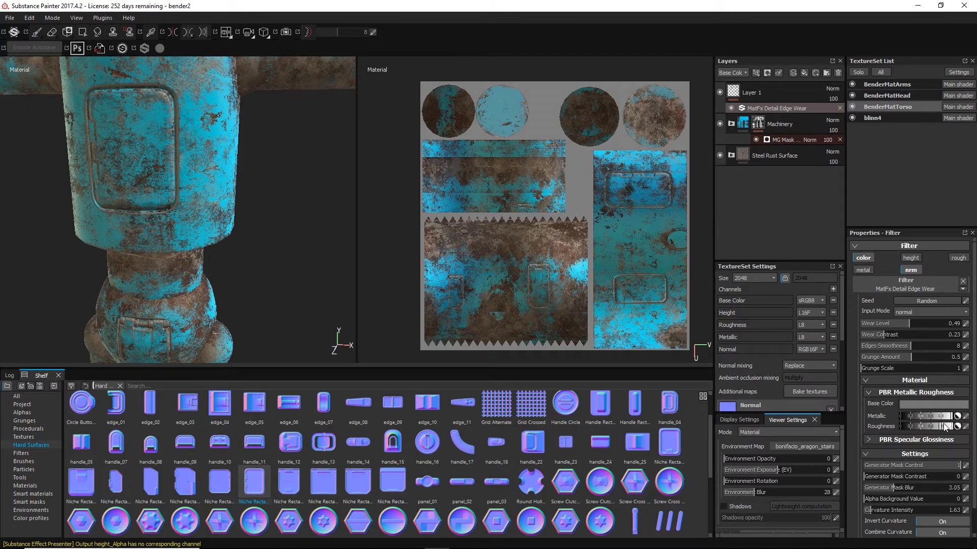
pyautogui.moveTo(944, 428); pyautogui.dragTo(940, 428)
# - Inspect the toned-down edge wear around the torso niche, then examine the robot's head up close
pyautogui.keyDown('alt'); pyautogui.moveTo(288, 297); pyautogui.dragTo(355, 276); pyautogui.keyUp('alt')
pyautogui.keyDown('alt'); pyautogui.moveTo(345, 275); pyautogui.dragTo(301, 329, button='middle'); pyautogui.keyUp('alt')
pyautogui.keyDown('alt'); pyautogui.moveTo(300, 329); pyautogui.dragTo(265, 317); pyautogui.keyUp('alt')
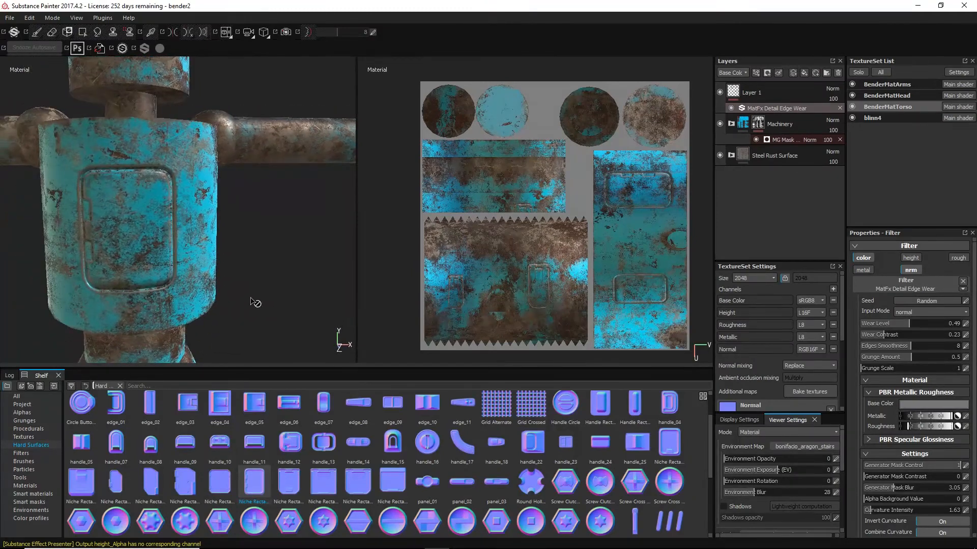
pyautogui.keyDown('alt'); pyautogui.moveTo(276, 295); pyautogui.dragTo(230, 290, button='right'); pyautogui.keyUp('alt')
pyautogui.keyDown('alt'); pyautogui.moveTo(231, 290); pyautogui.dragTo(296, 285, button='middle'); pyautogui.keyUp('alt')
pyautogui.keyDown('alt'); pyautogui.moveTo(300, 289); pyautogui.dragTo(251, 165); pyautogui.keyUp('alt')
pyautogui.keyDown('alt'); pyautogui.moveTo(247, 165); pyautogui.dragTo(414, 239, button='right'); pyautogui.keyUp('alt')
pyautogui.keyDown('alt'); pyautogui.moveTo(323, 157); pyautogui.dragTo(314, 214, button='middle'); pyautogui.keyUp('alt')
pyautogui.keyDown('alt'); pyautogui.moveTo(314, 213); pyautogui.dragTo(393, 237, button='right'); pyautogui.keyUp('alt')
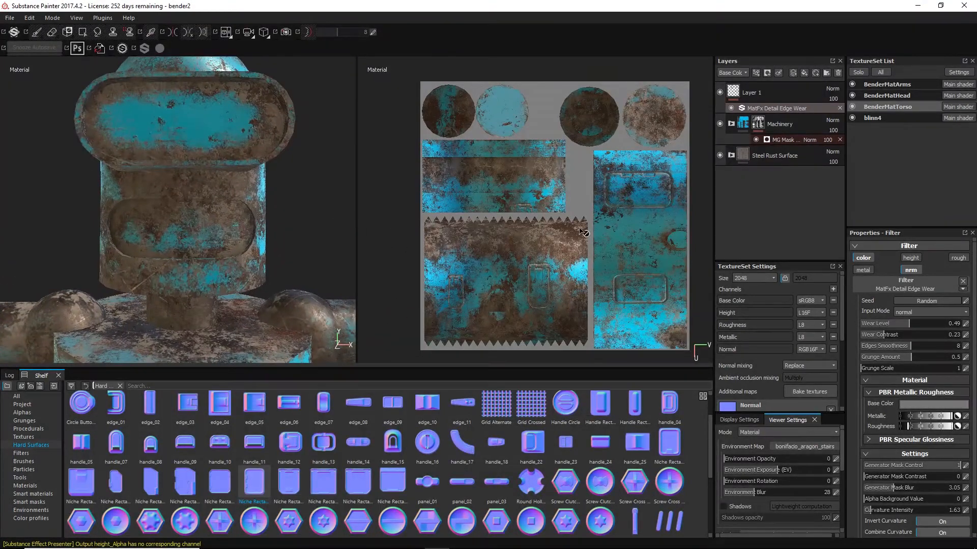
# - Switch to the BenderMatHead texture set and save the project
pyautogui.click(898, 95)
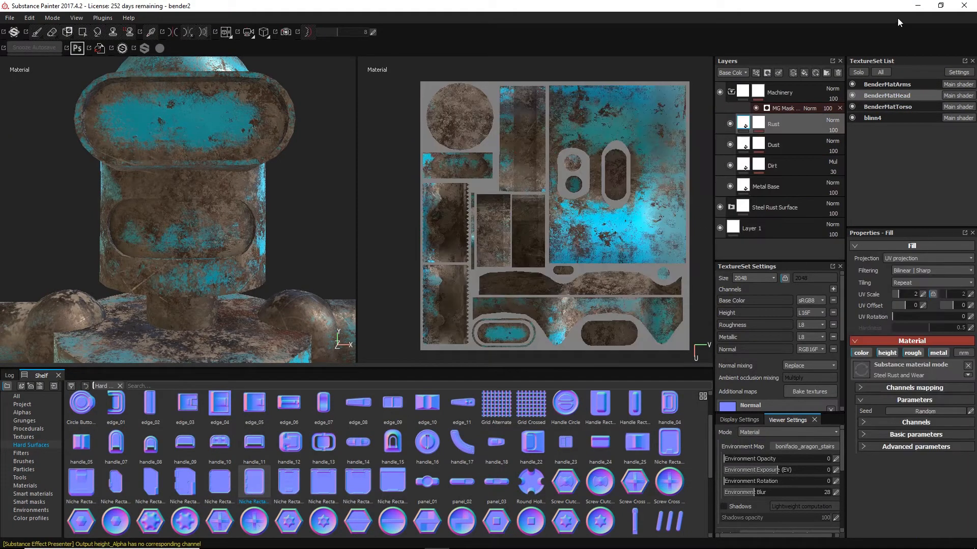
pyautogui.click(9, 17)
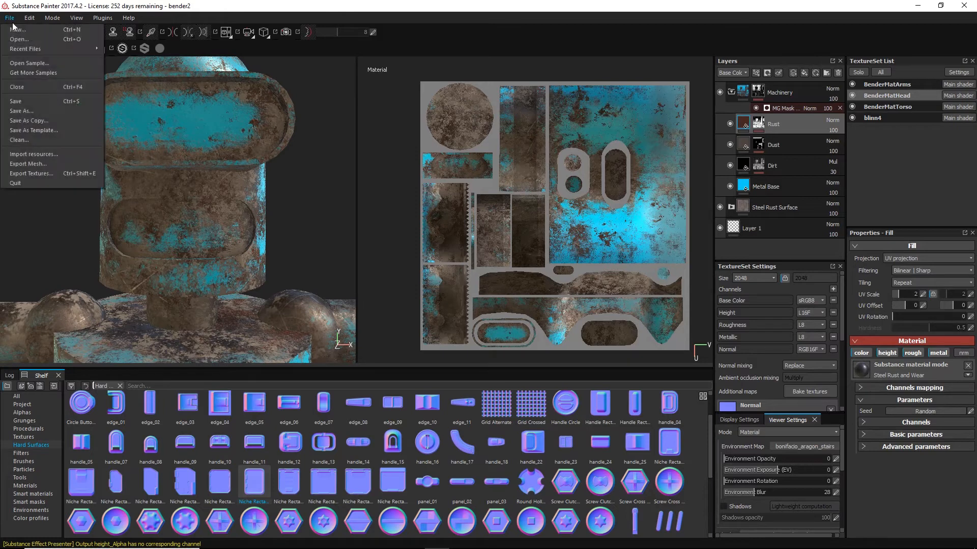
pyautogui.click(19, 102)
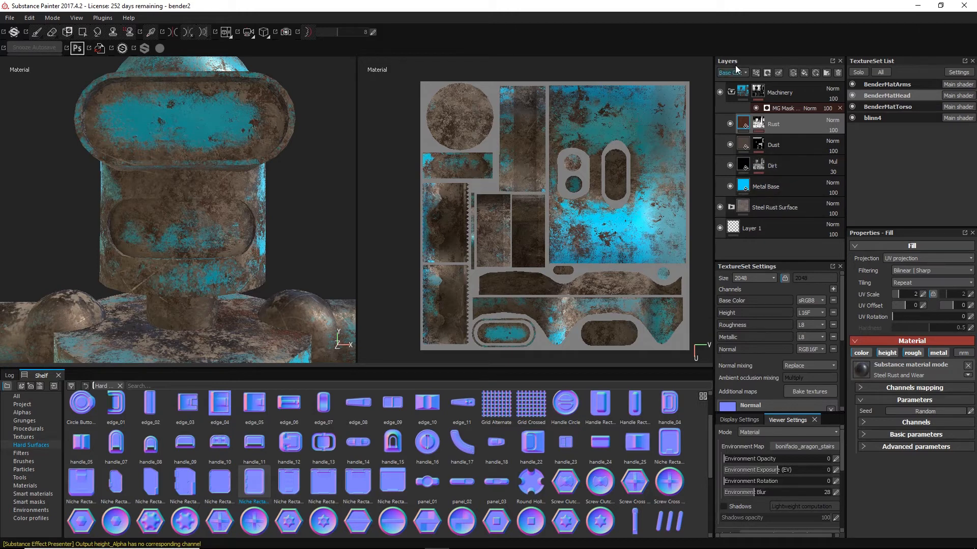
# - Add a new paint layer to BenderMatHead, place it above the Machinery group and collapse that group
pyautogui.click(731, 92)
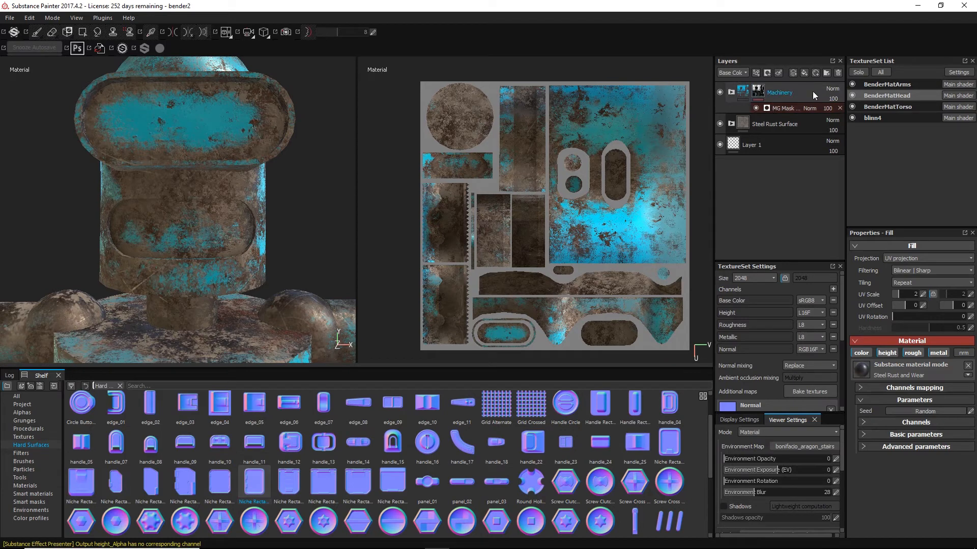
pyautogui.click(791, 73)
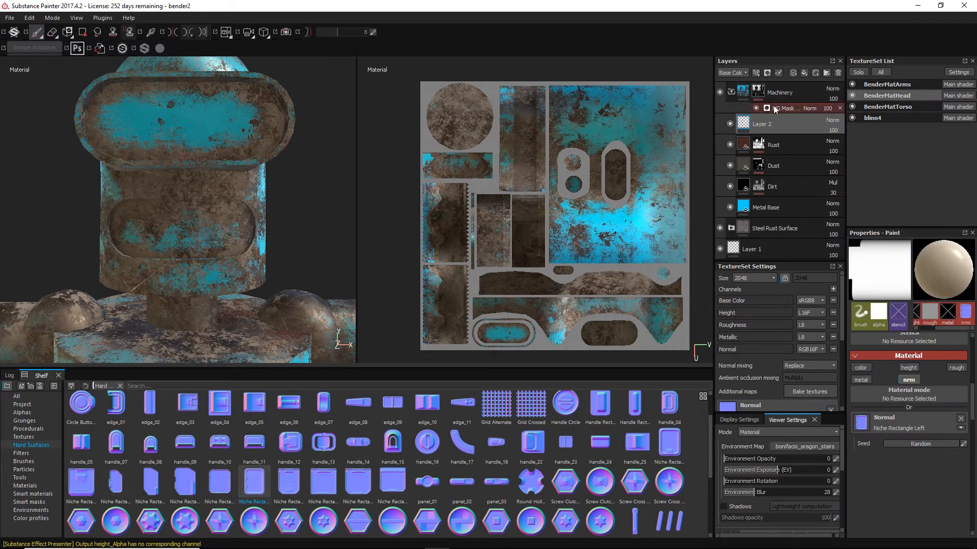
pyautogui.moveTo(770, 124); pyautogui.dragTo(766, 85)
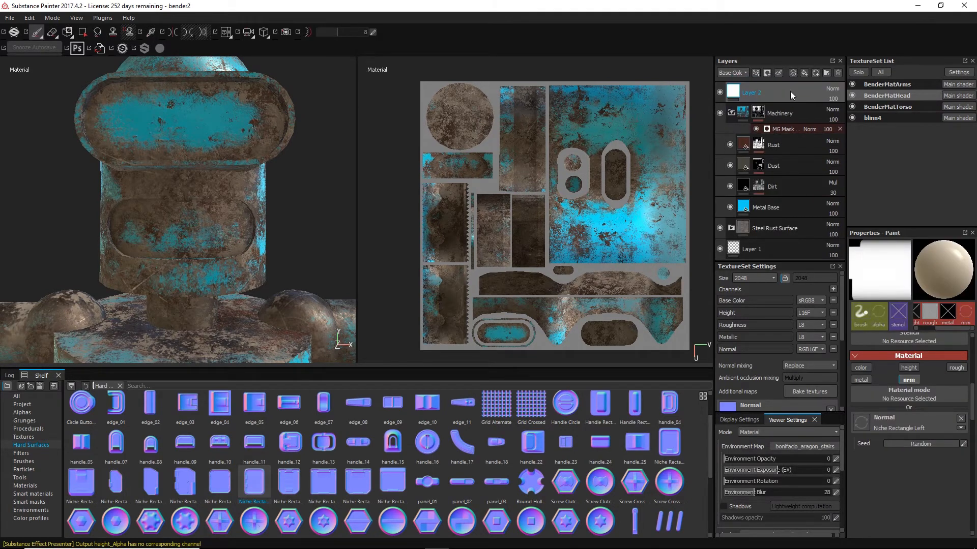
pyautogui.click(731, 113)
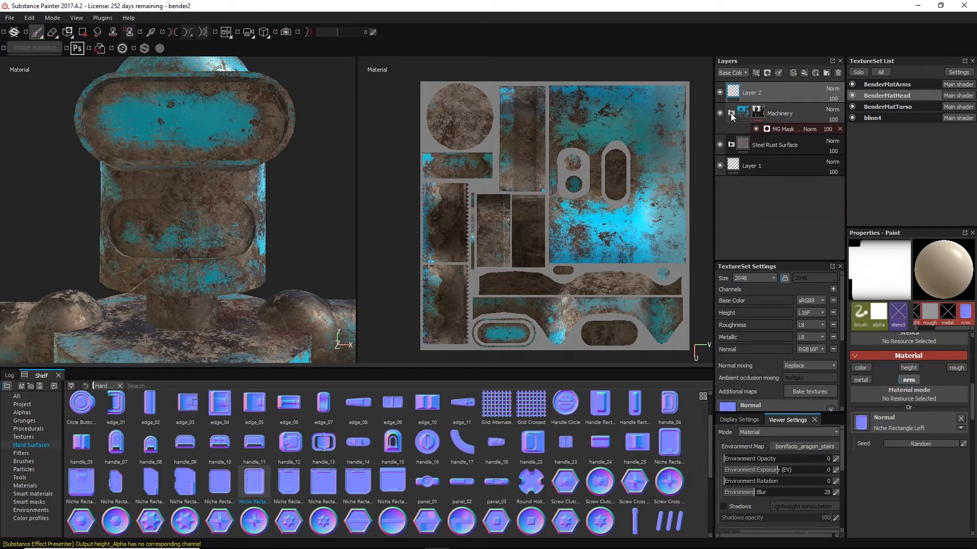
# - Browse the materials and smart materials, and add Steel Rust Surface to the head between Layer 2 and Machinery
pyautogui.click(26, 485)
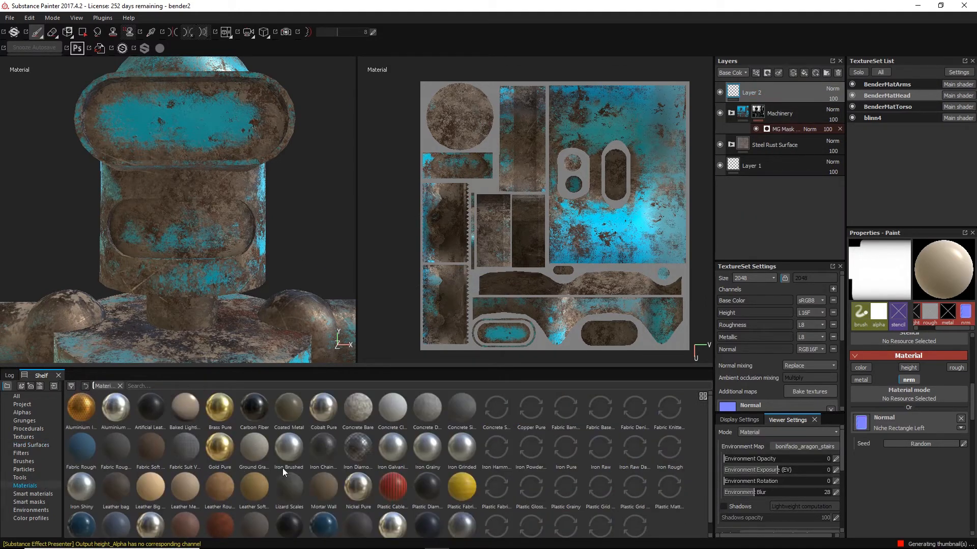
pyautogui.scroll(-1, 490, 474)
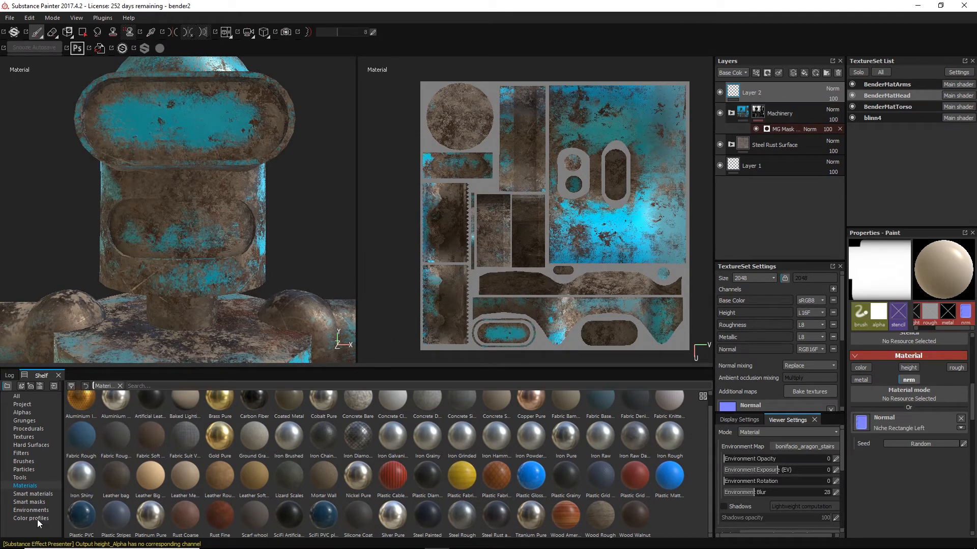
pyautogui.click(33, 492)
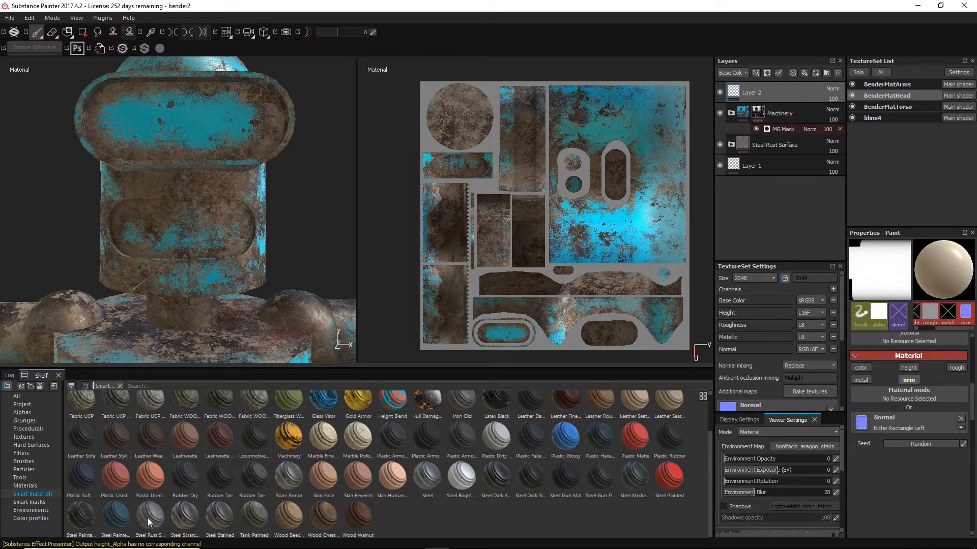
pyautogui.scroll(2, 517, 517)
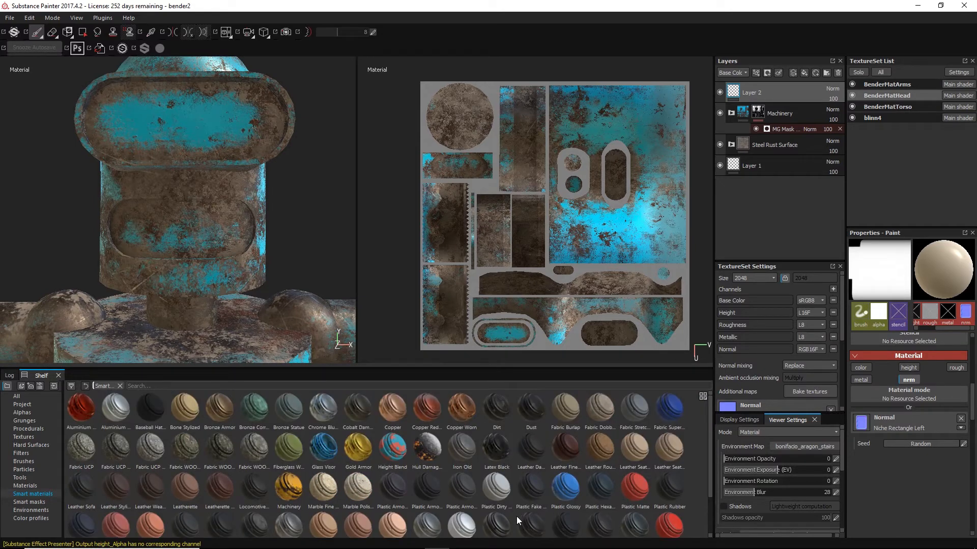
pyautogui.scroll(-1, 516, 517)
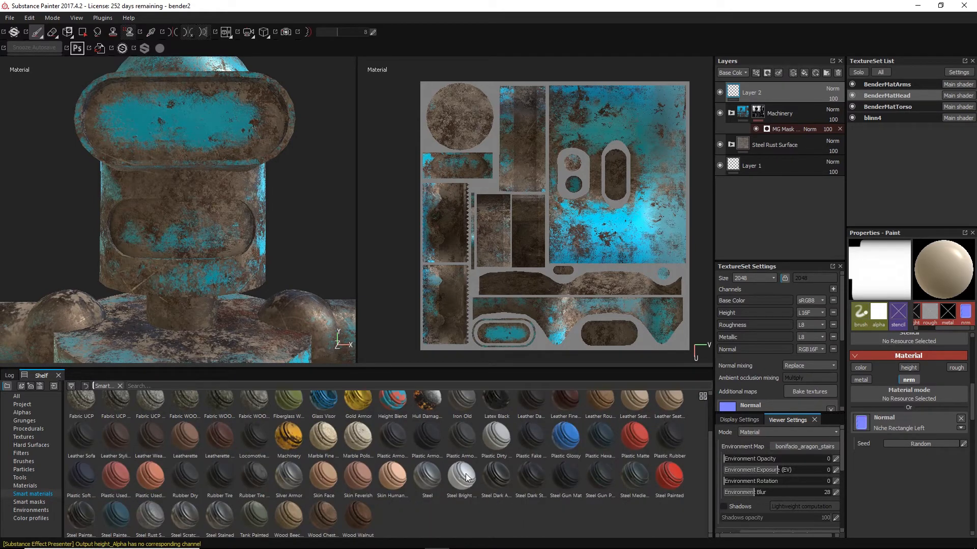
pyautogui.moveTo(459, 479)
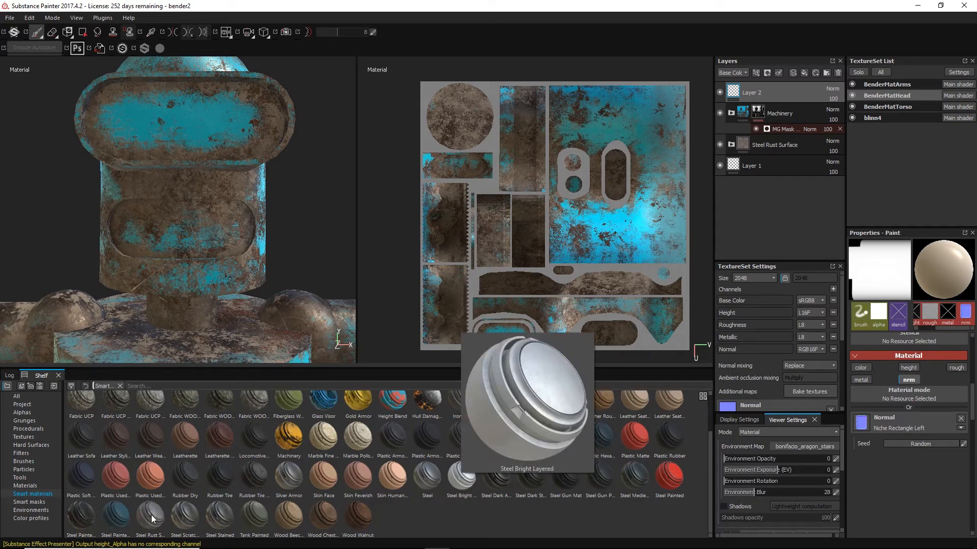
pyautogui.moveTo(151, 519)
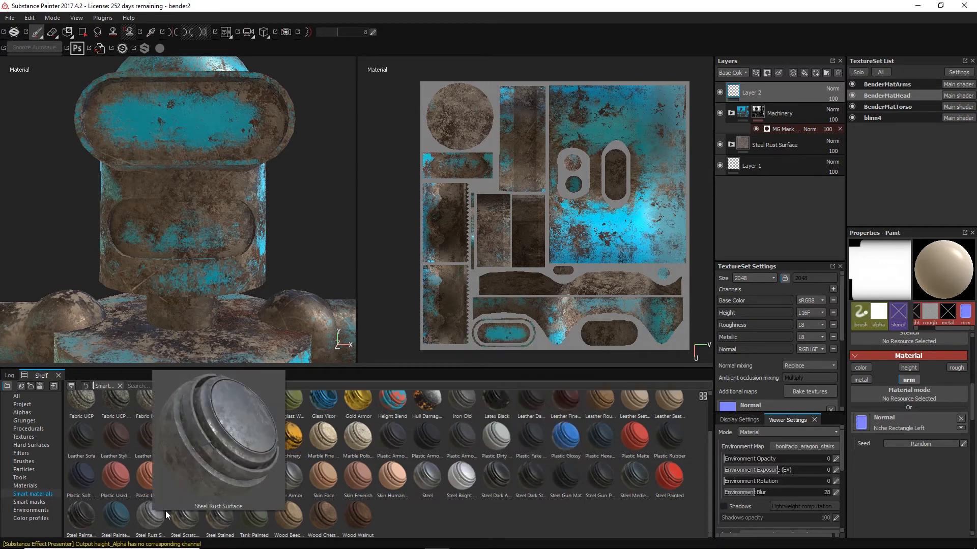
pyautogui.click(144, 528)
pyautogui.moveTo(144, 528); pyautogui.dragTo(756, 99)
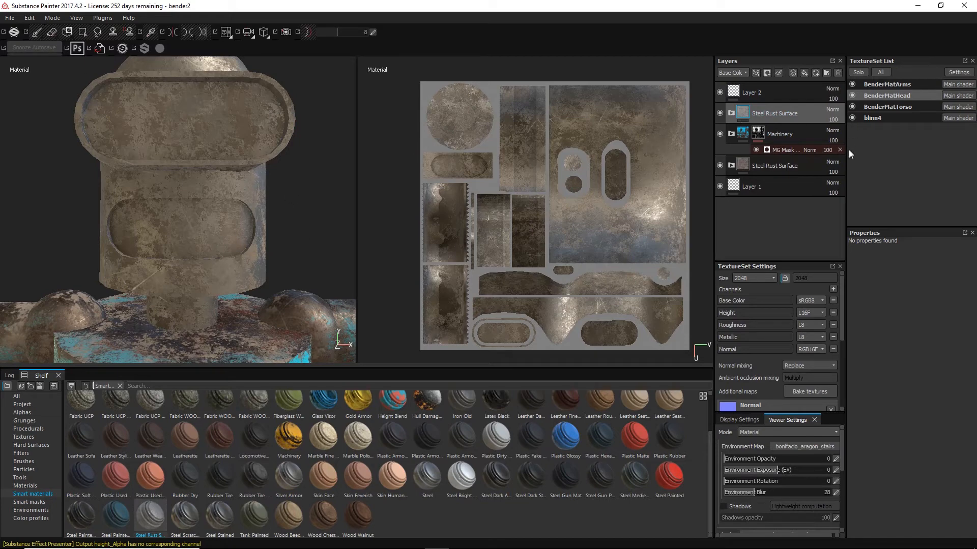
# - Add a black mask to the new Steel Rust Surface group and polygon-fill the mouth recess's UV island with white
pyautogui.rightClick(779, 116)
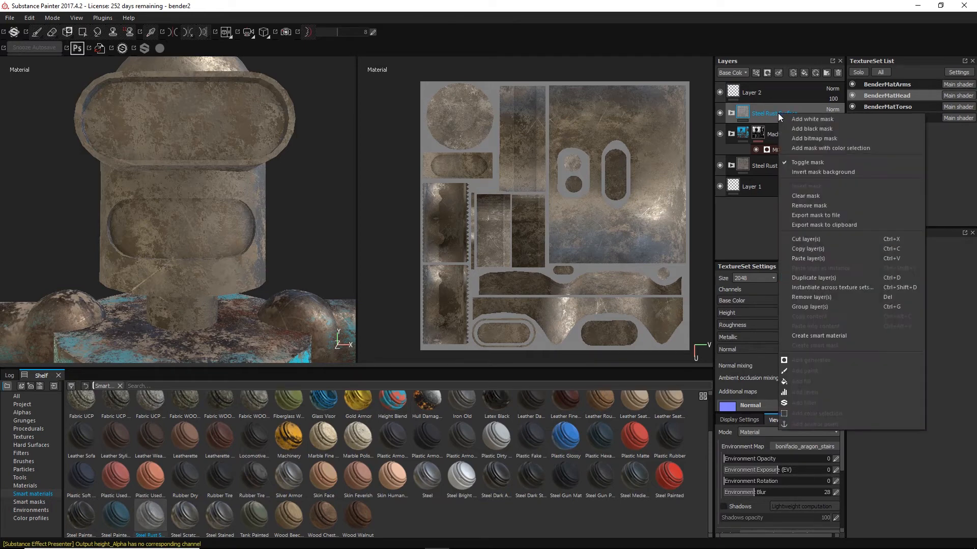
pyautogui.click(825, 131)
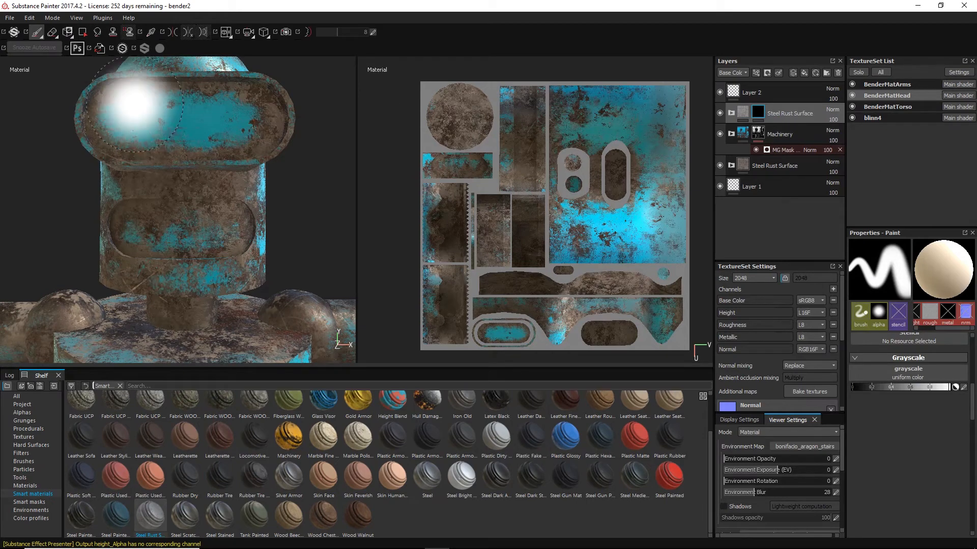
pyautogui.click(83, 32)
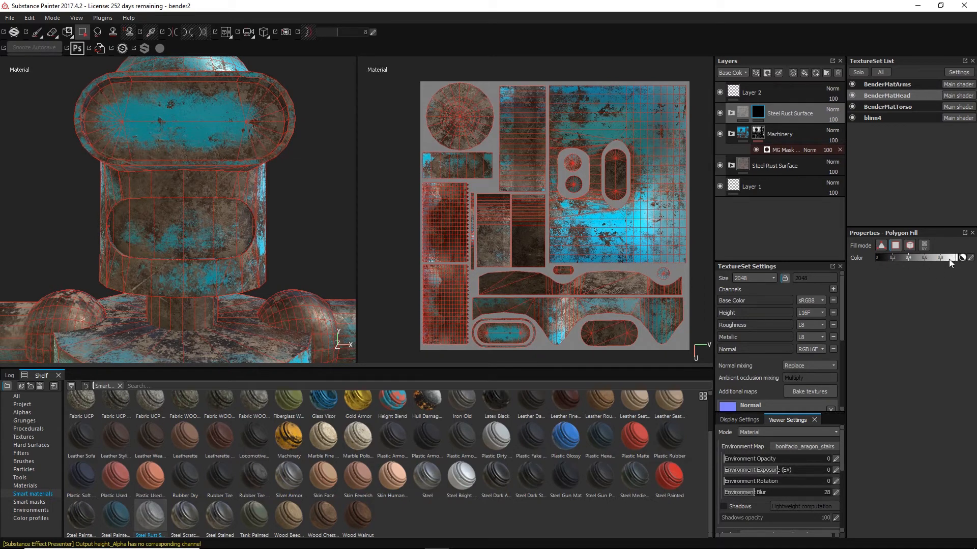
pyautogui.moveTo(948, 258)
pyautogui.mouseDown()
pyautogui.moveTo(875, 257)
pyautogui.moveTo(964, 262)
pyautogui.mouseUp()
pyautogui.click(454, 166)
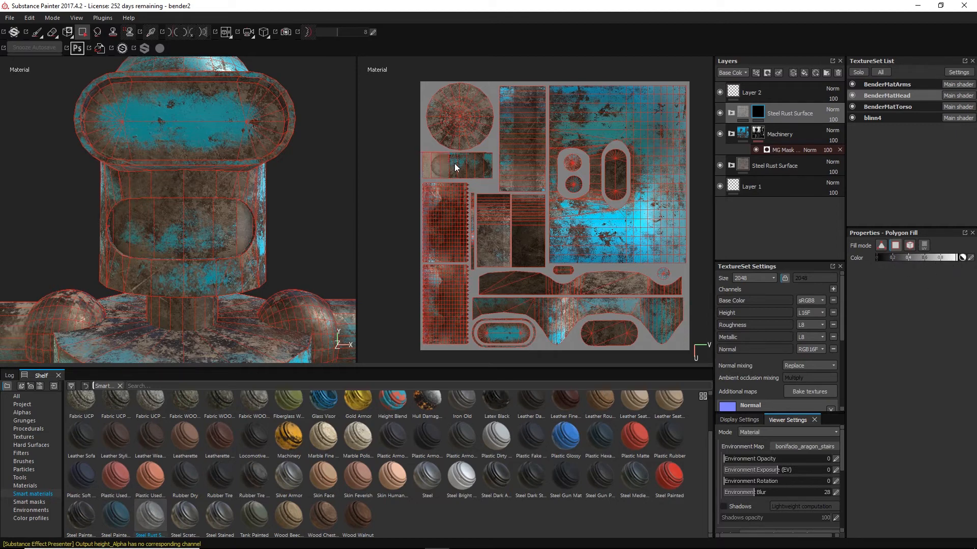
pyautogui.moveTo(455, 167); pyautogui.dragTo(492, 174)
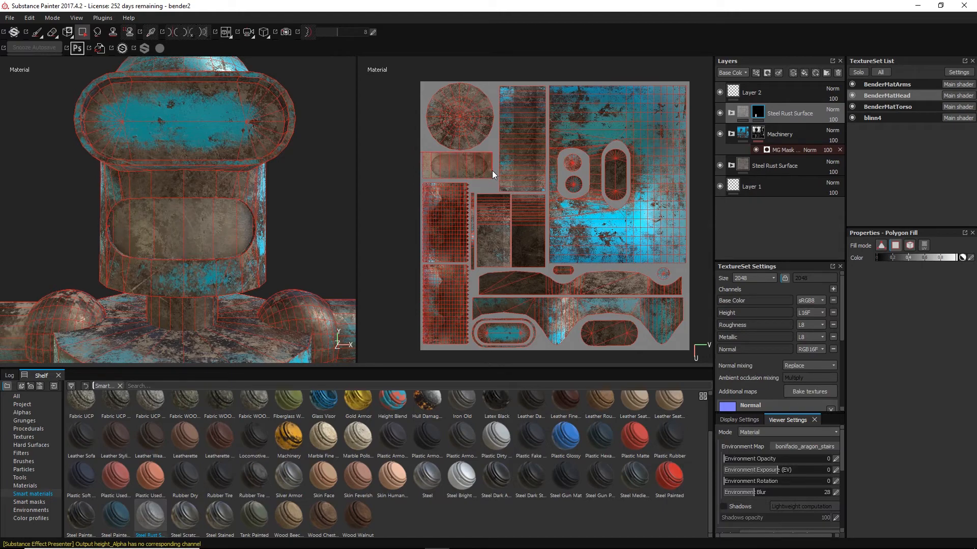
pyautogui.keyDown('alt'); pyautogui.moveTo(316, 229); pyautogui.dragTo(321, 255); pyautogui.keyUp('alt')
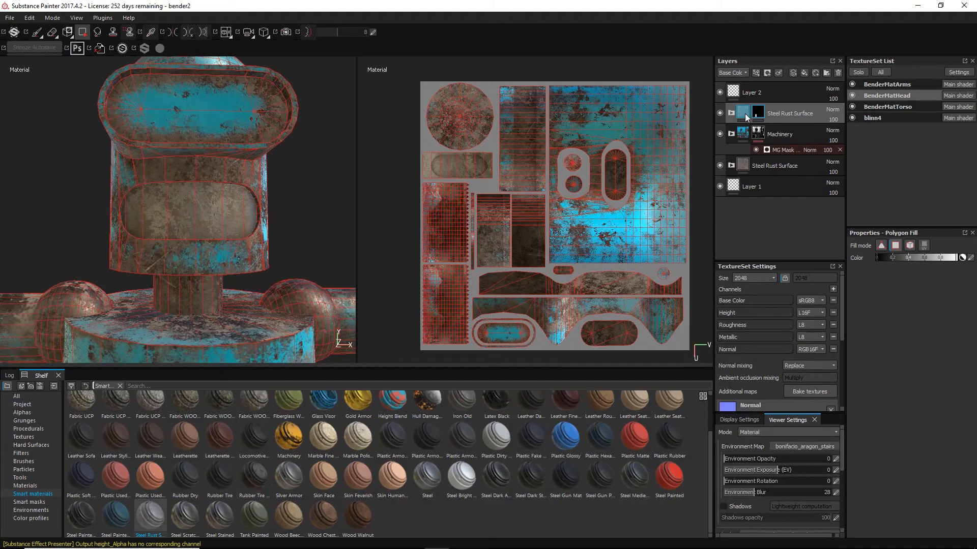
# - Expand the masked Steel Rust Surface group and set its Base metal base color to near-white (0.960, 0.930, 0.930)
pyautogui.click(742, 113)
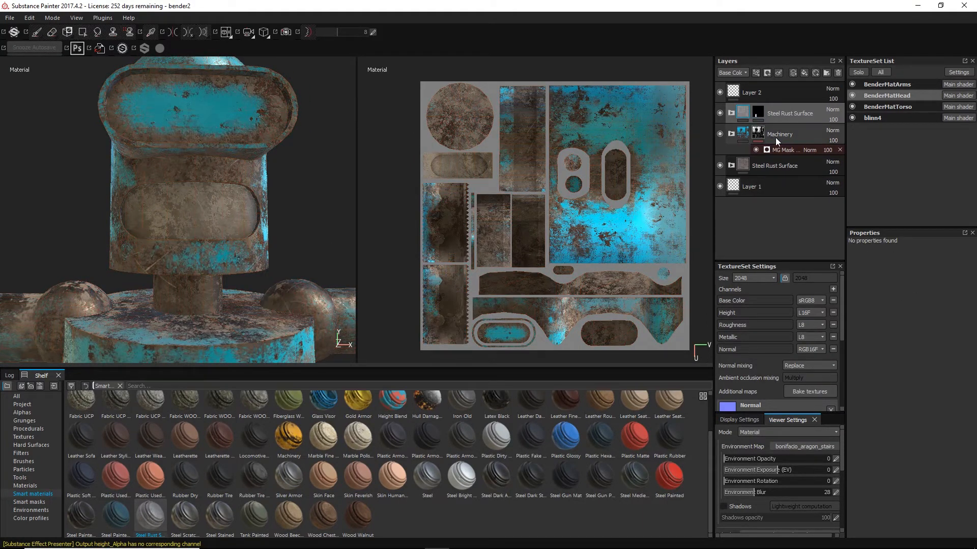
pyautogui.click(731, 113)
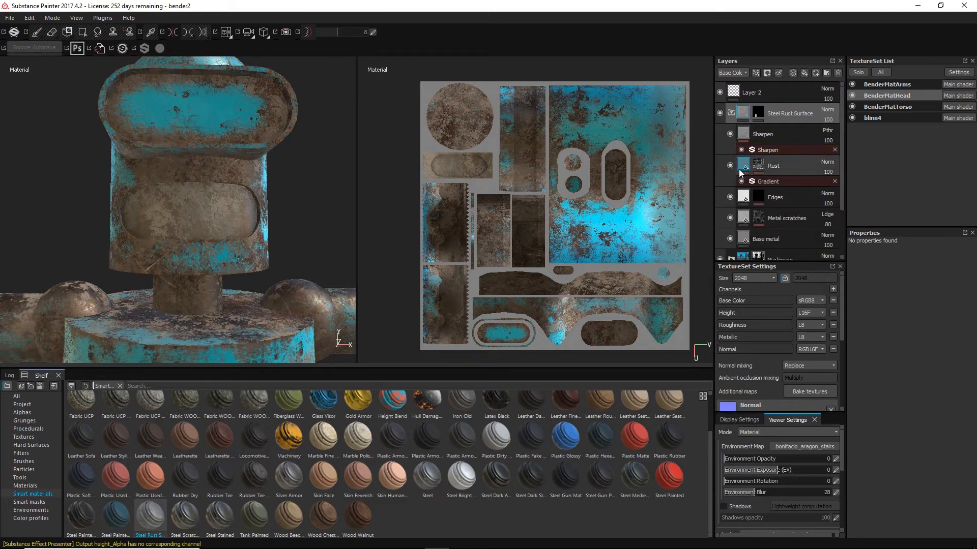
pyautogui.click(744, 237)
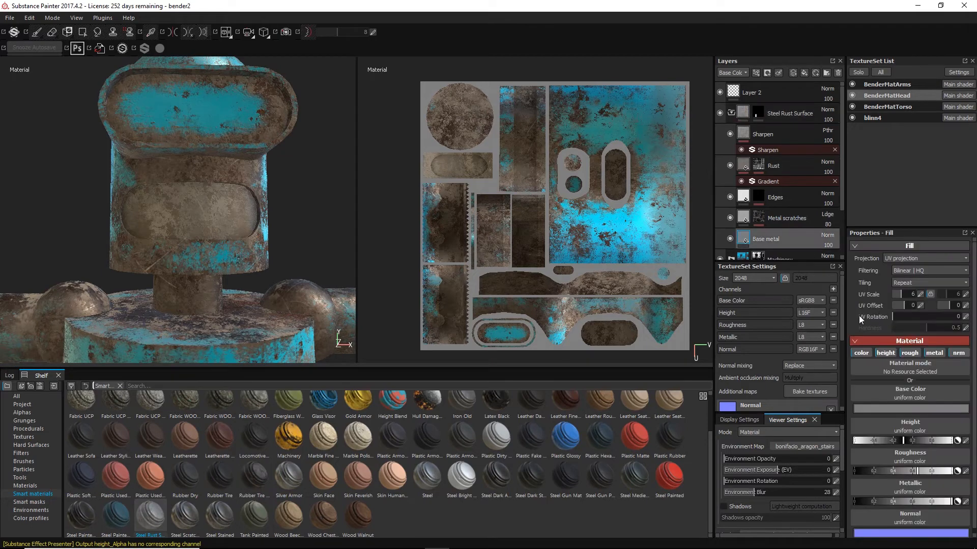
pyautogui.click(913, 408)
pyautogui.moveTo(869, 406); pyautogui.dragTo(825, 376)
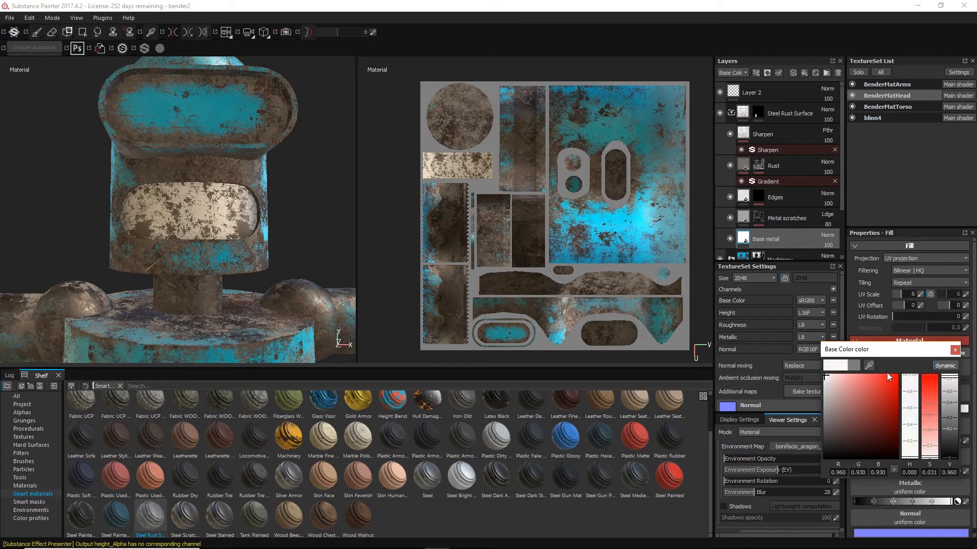
pyautogui.click(955, 350)
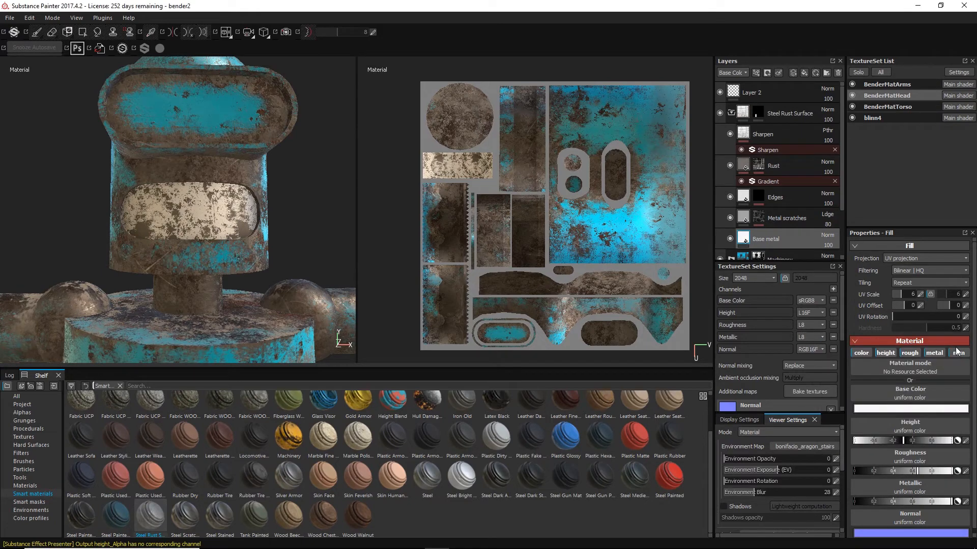
# - Set the Metal scratches layer's base color to a neutral light grey of 0.704
pyautogui.click(744, 221)
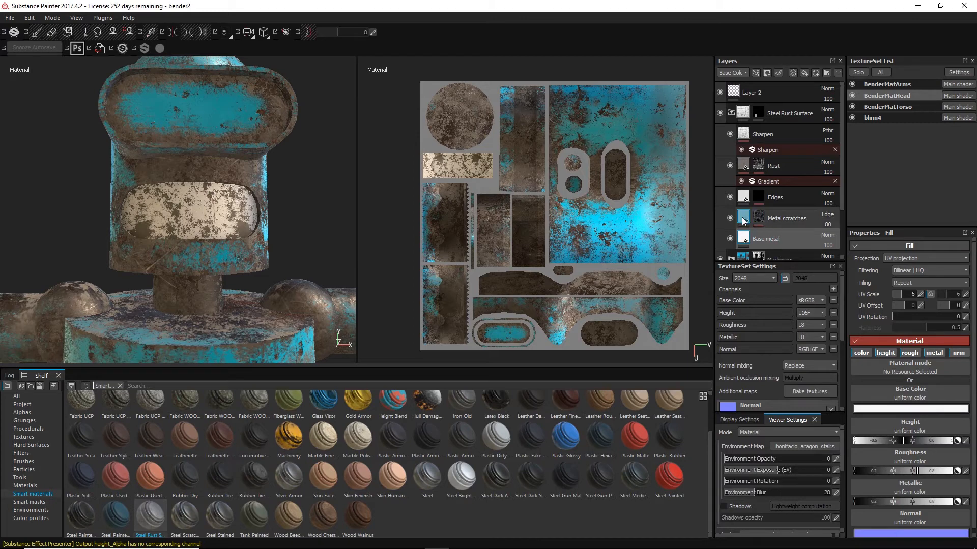
pyautogui.click(911, 408)
pyautogui.moveTo(835, 394); pyautogui.dragTo(817, 387)
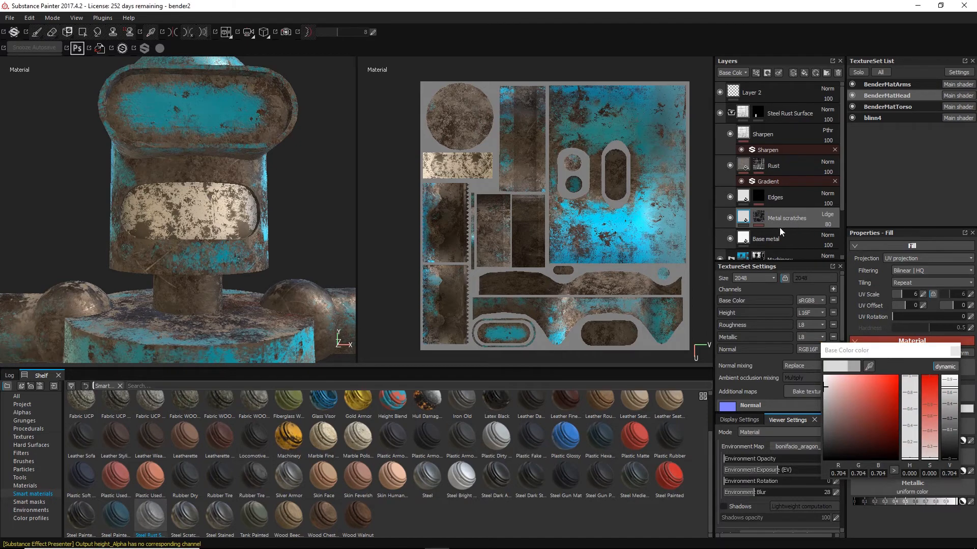
# - Darken the Base metal layer's base color to a neutral grey of 0.440
pyautogui.click(743, 238)
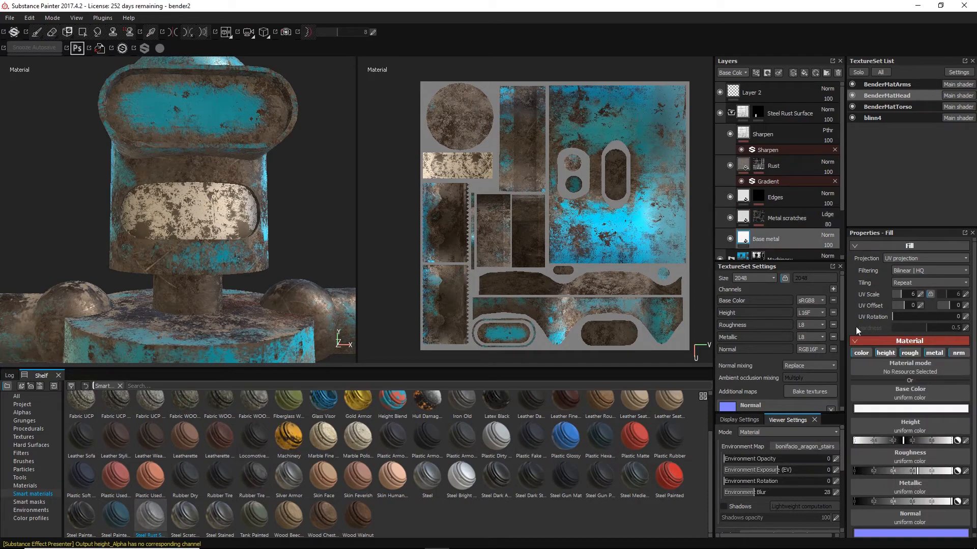
pyautogui.click(898, 410)
pyautogui.moveTo(818, 394)
pyautogui.mouseDown()
pyautogui.moveTo(826, 391)
pyautogui.moveTo(816, 401)
pyautogui.mouseUp()
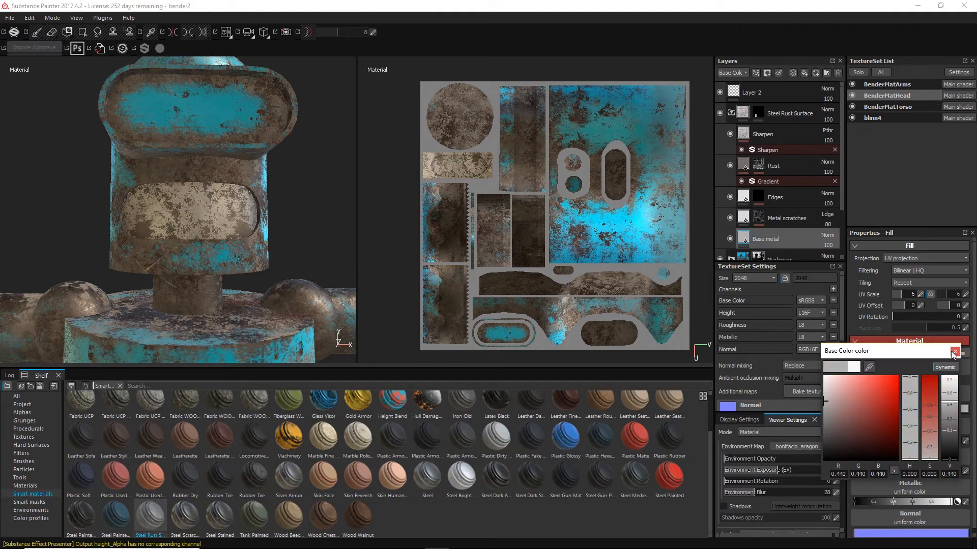
# - Set Global Balance to 0.58 and Global Contrast to 0.21 in the Rust layer's MG Mask Editor generator
pyautogui.click(731, 164)
pyautogui.click(730, 163)
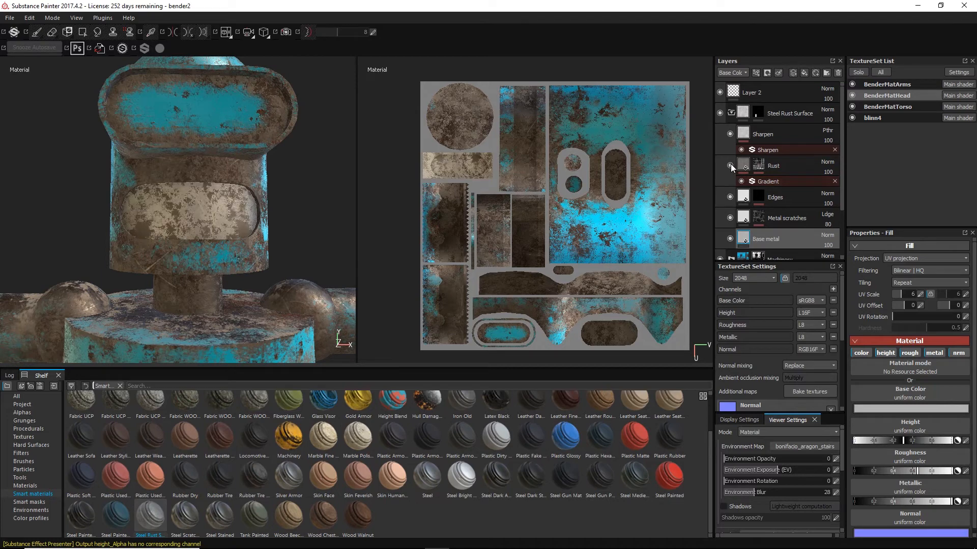
pyautogui.click(760, 165)
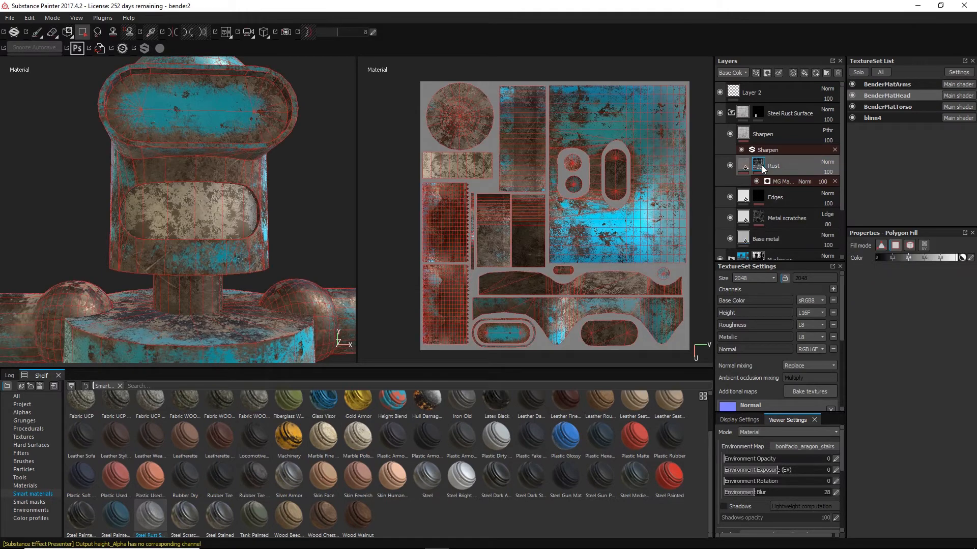
pyautogui.click(783, 181)
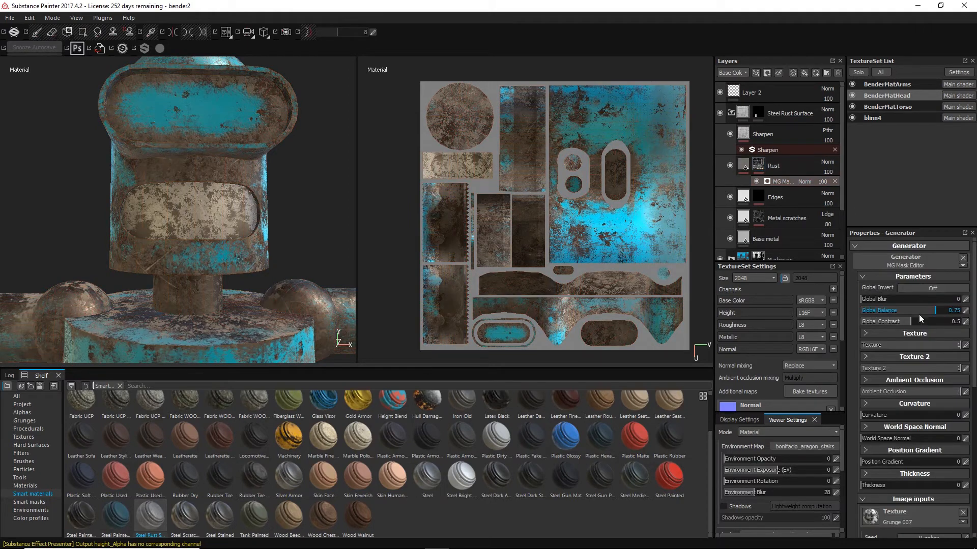
pyautogui.moveTo(926, 310); pyautogui.dragTo(911, 323)
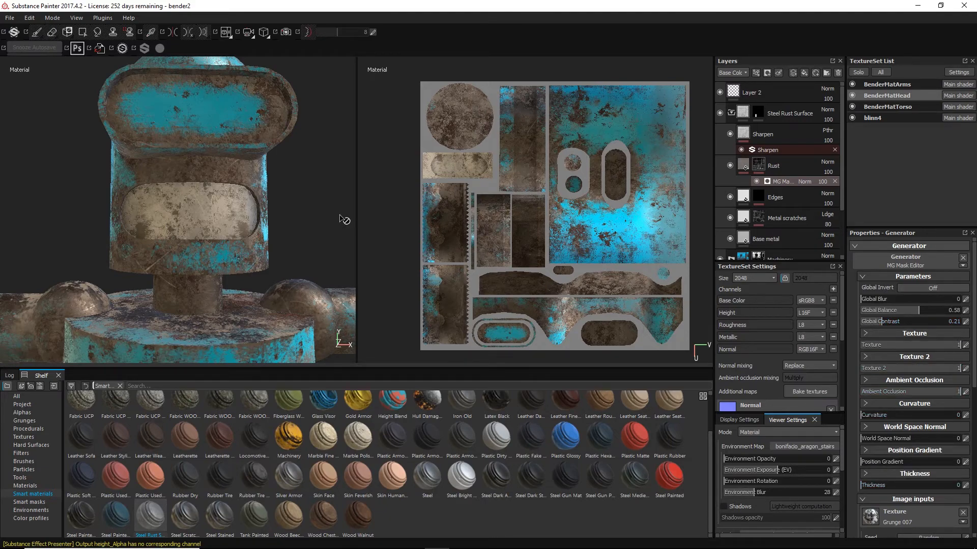
pyautogui.moveTo(321, 224)
pyautogui.keyDown('alt'); pyautogui.mouseDown()
pyautogui.moveTo(369, 235)
pyautogui.moveTo(383, 255)
pyautogui.moveTo(282, 246)
pyautogui.moveTo(305, 227)
pyautogui.moveTo(333, 234)
pyautogui.mouseUp(); pyautogui.keyUp('alt')
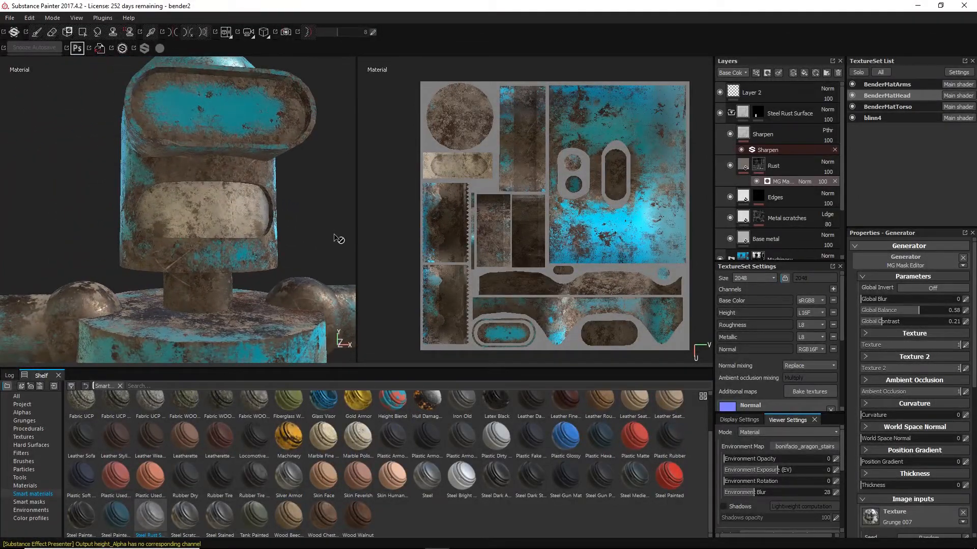
pyautogui.keyDown('alt'); pyautogui.moveTo(324, 255); pyautogui.dragTo(270, 236); pyautogui.keyUp('alt')
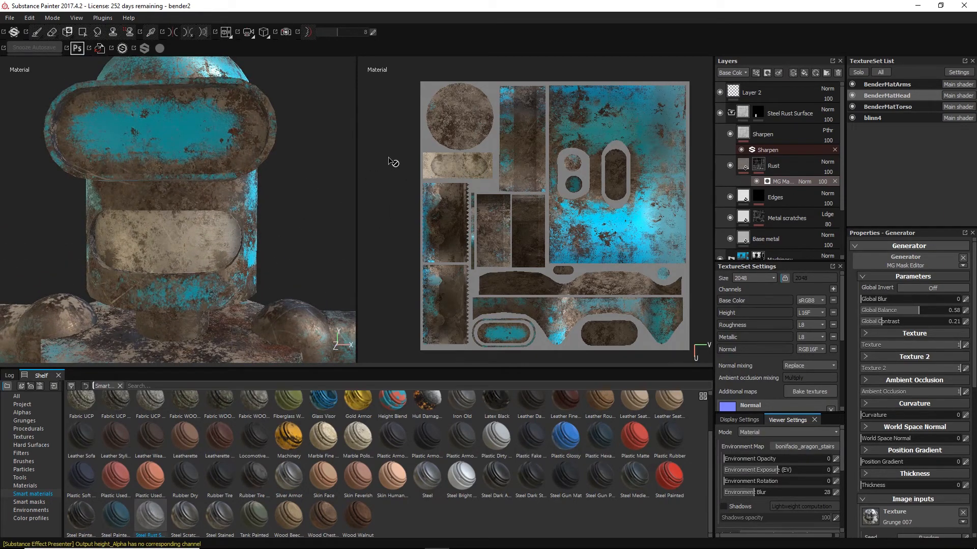
# - Bring the mouth's UV island into close view and choose the Default Hard brush from the brush presets
pyautogui.keyDown('alt'); pyautogui.moveTo(389, 158); pyautogui.dragTo(413, 258, button='right'); pyautogui.keyUp('alt')
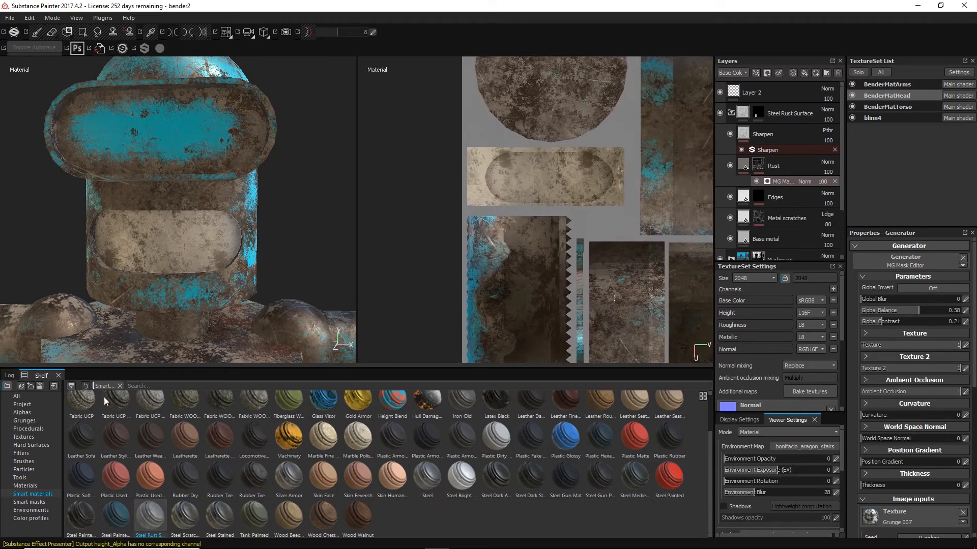
pyautogui.click(23, 462)
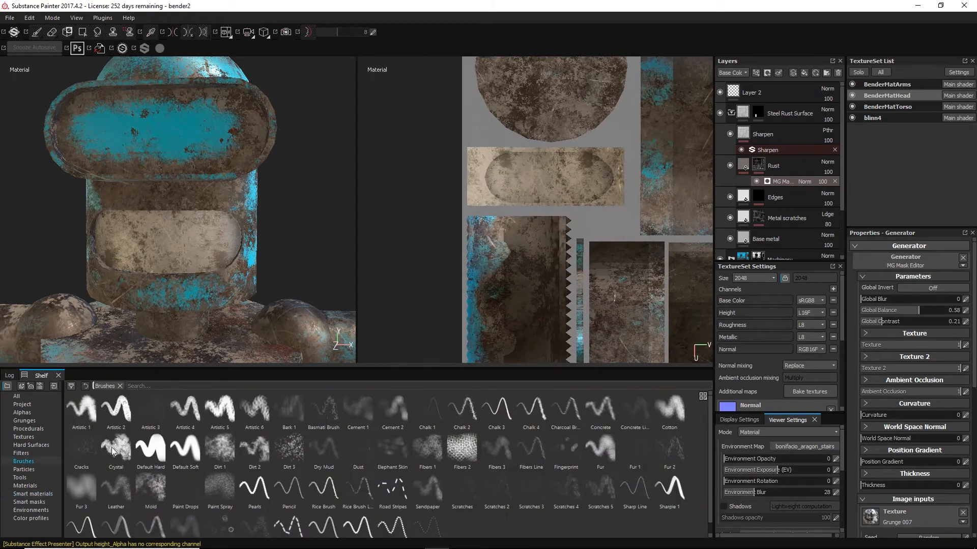
pyautogui.scroll(-6, 935, 442)
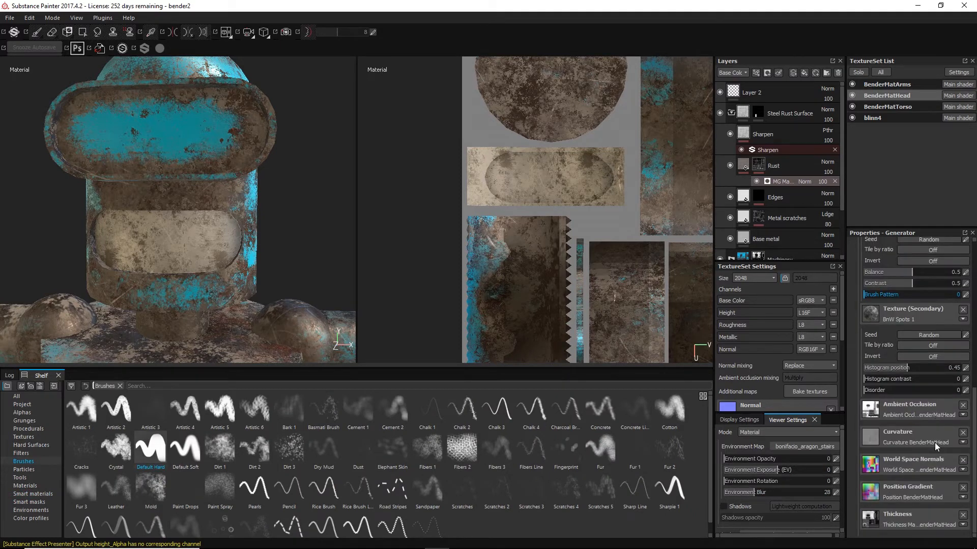
pyautogui.scroll(3, 935, 443)
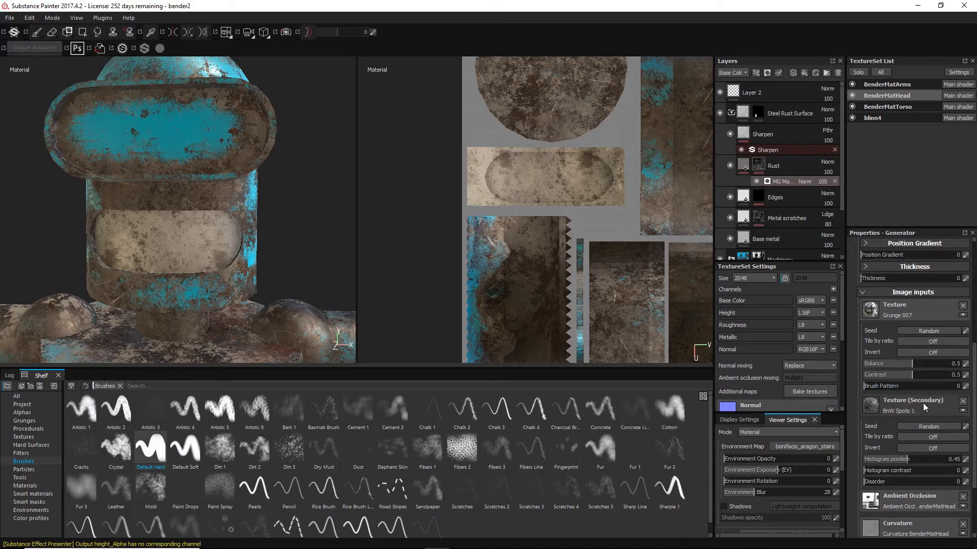
pyautogui.scroll(3, 935, 420)
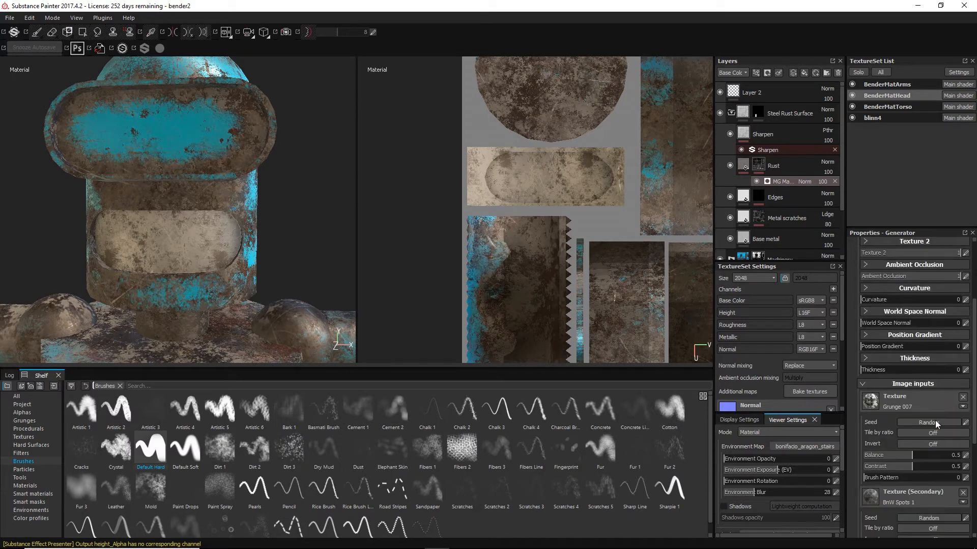
pyautogui.scroll(4, 935, 420)
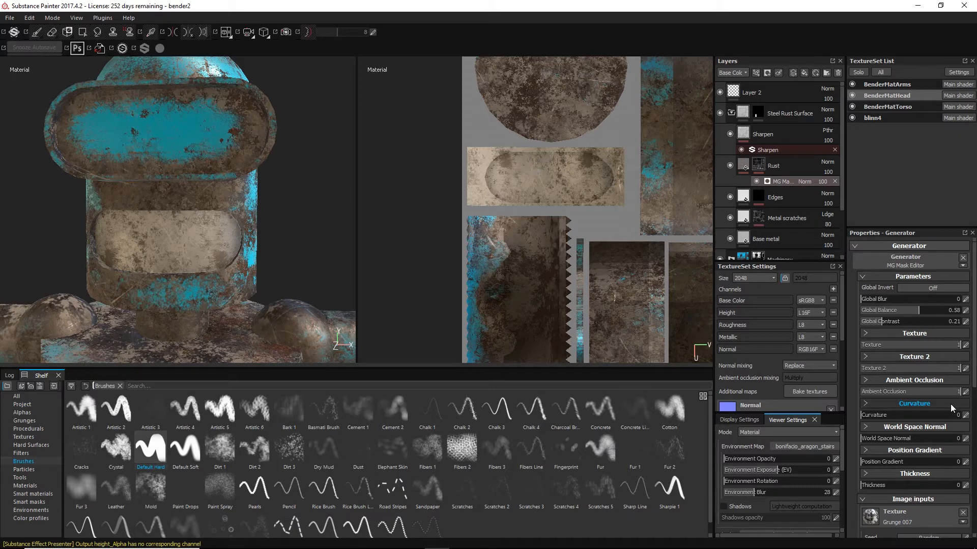
pyautogui.scroll(-4, 931, 437)
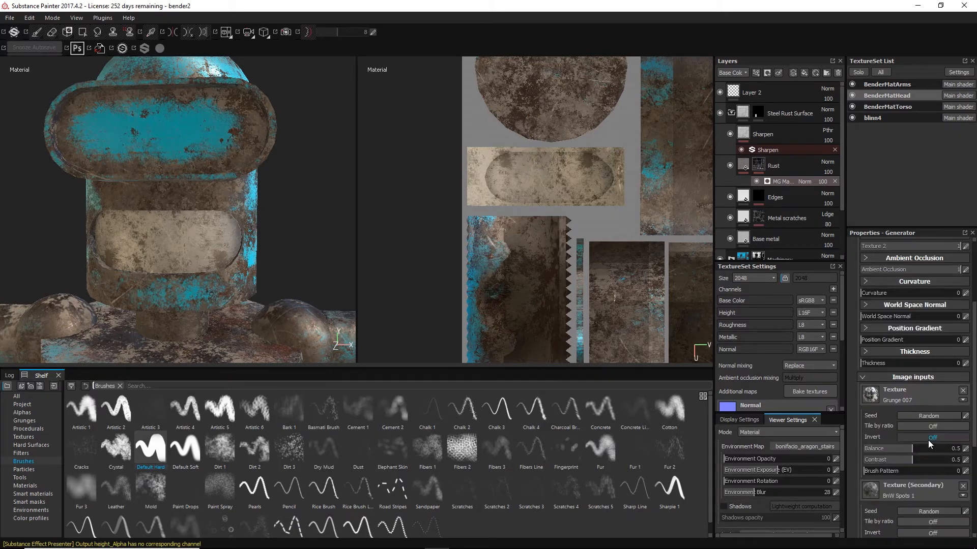
pyautogui.scroll(4, 929, 444)
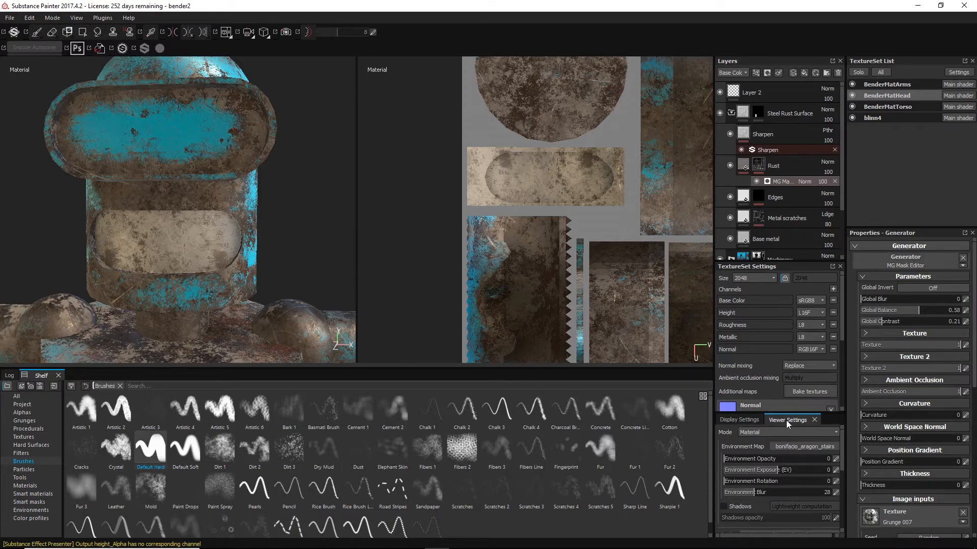
pyautogui.click(186, 444)
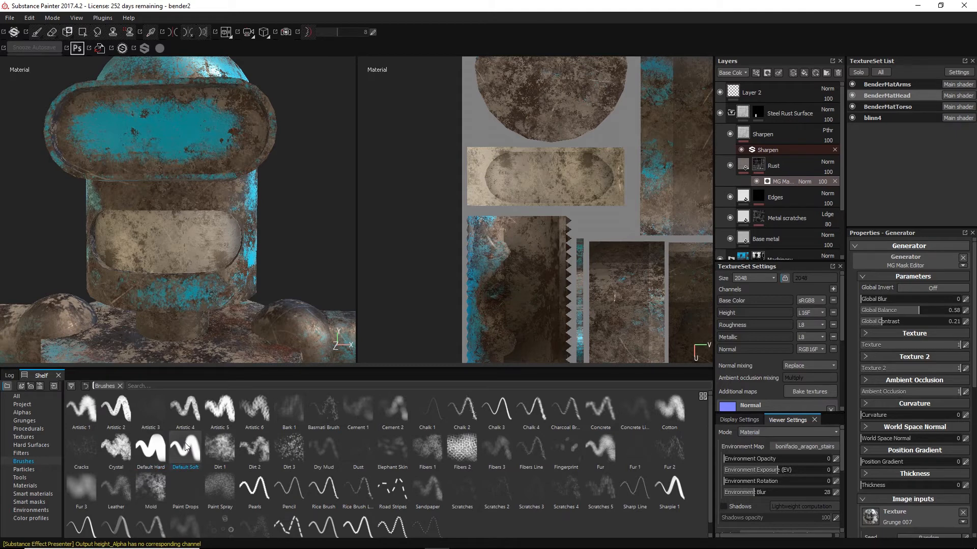
pyautogui.click(149, 450)
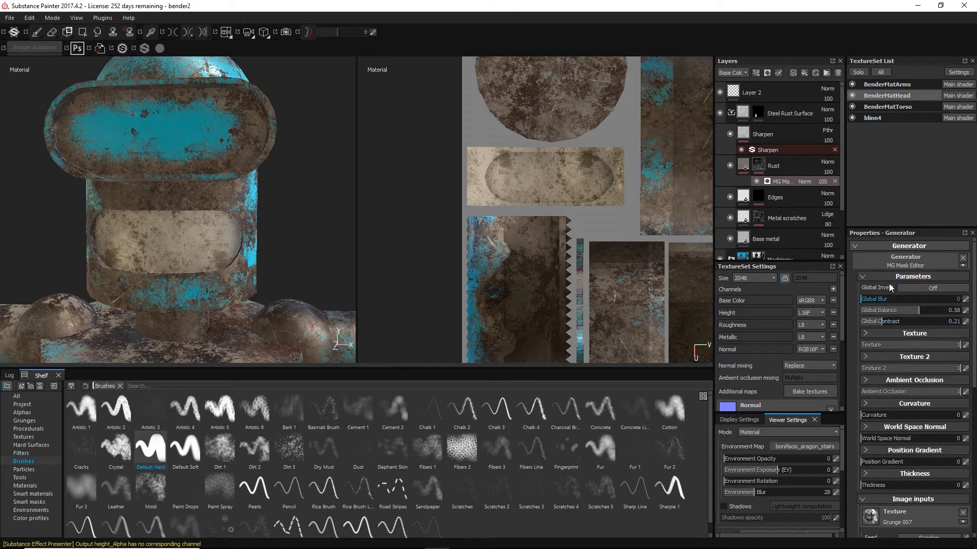
pyautogui.click(853, 245)
pyautogui.click(856, 244)
pyautogui.scroll(-3, 899, 431)
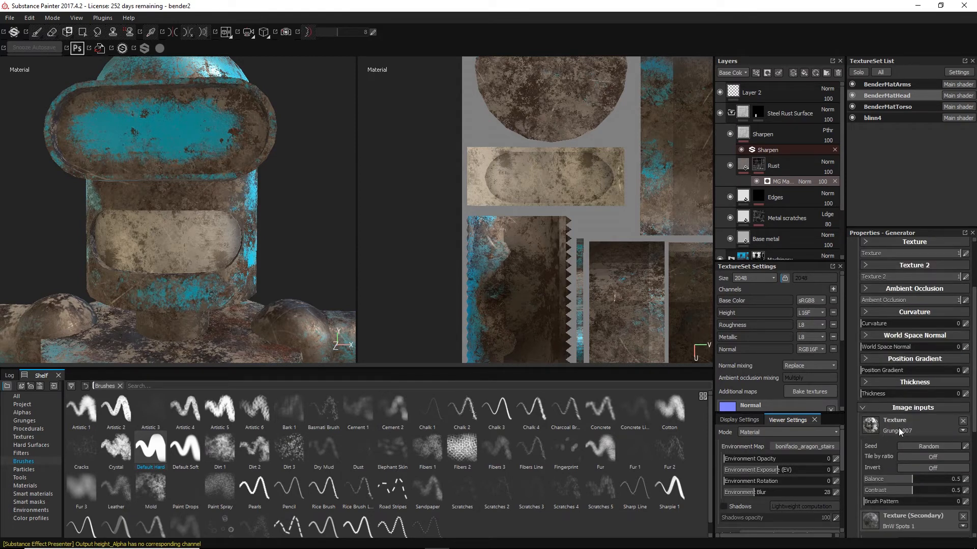
pyautogui.scroll(-4, 912, 428)
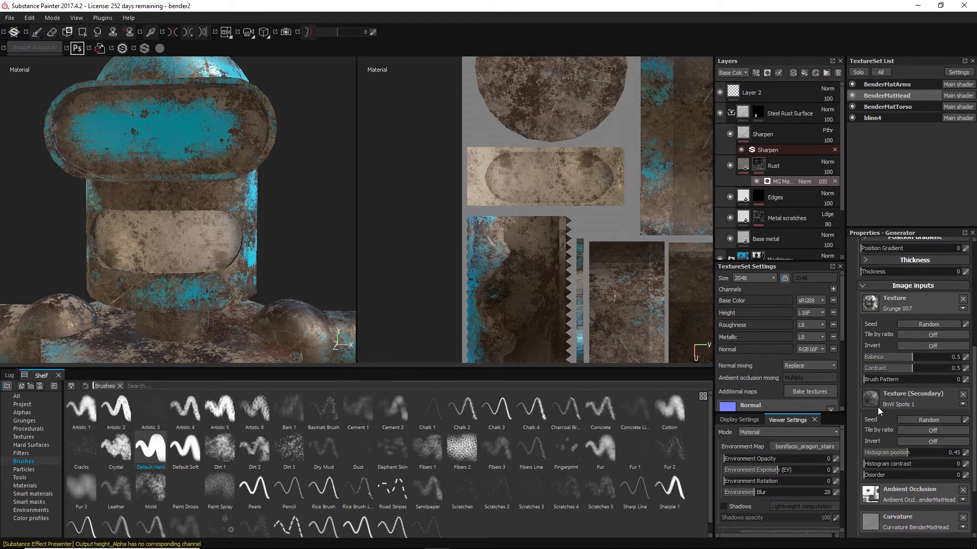
pyautogui.scroll(-3, 899, 413)
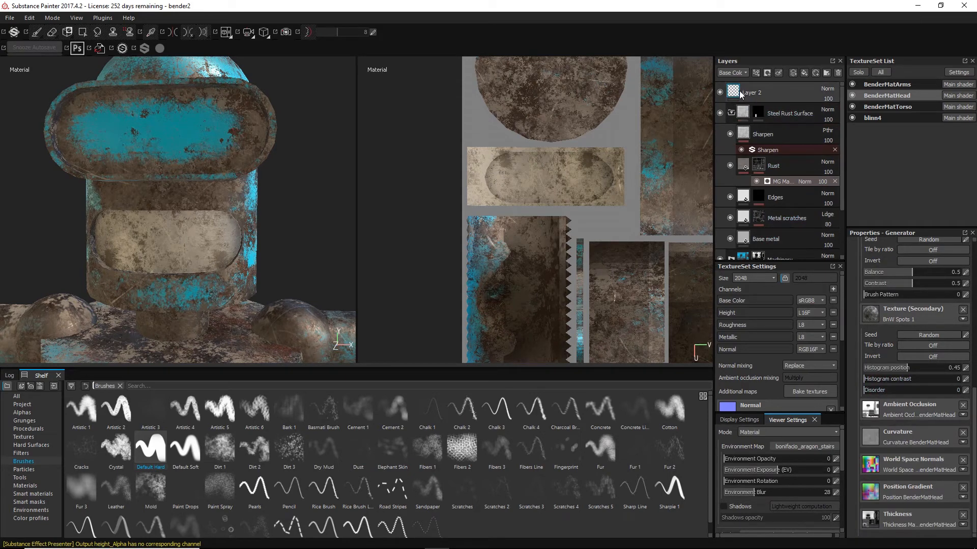
# - Add a new paint layer to BenderMatHead and place it at the top of the stack above Layer 2
pyautogui.moveTo(733, 93)
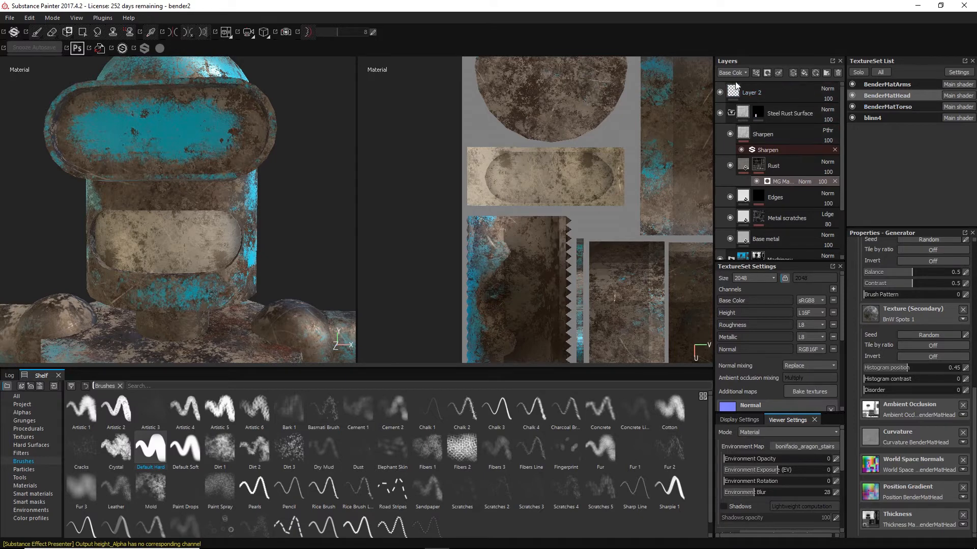
pyautogui.click(793, 72)
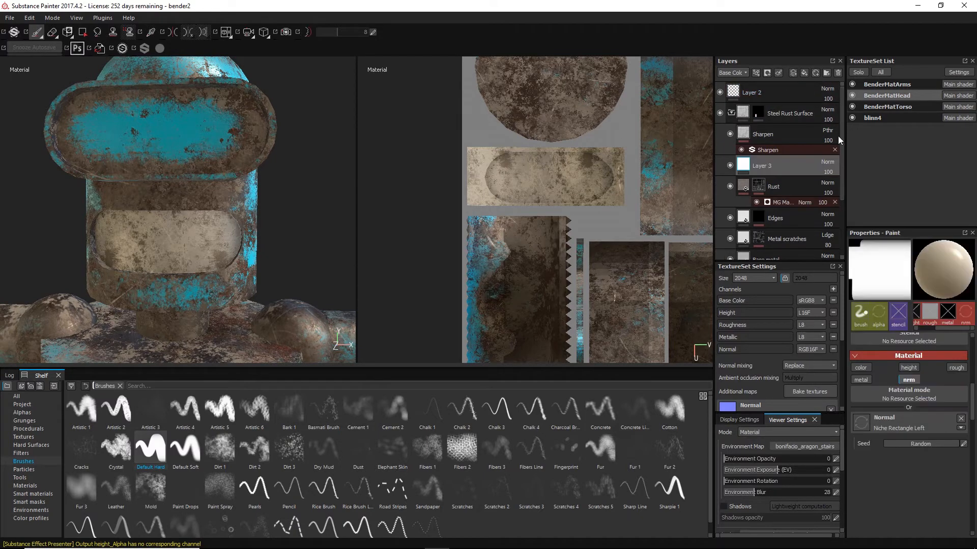
pyautogui.moveTo(769, 165); pyautogui.dragTo(767, 86)
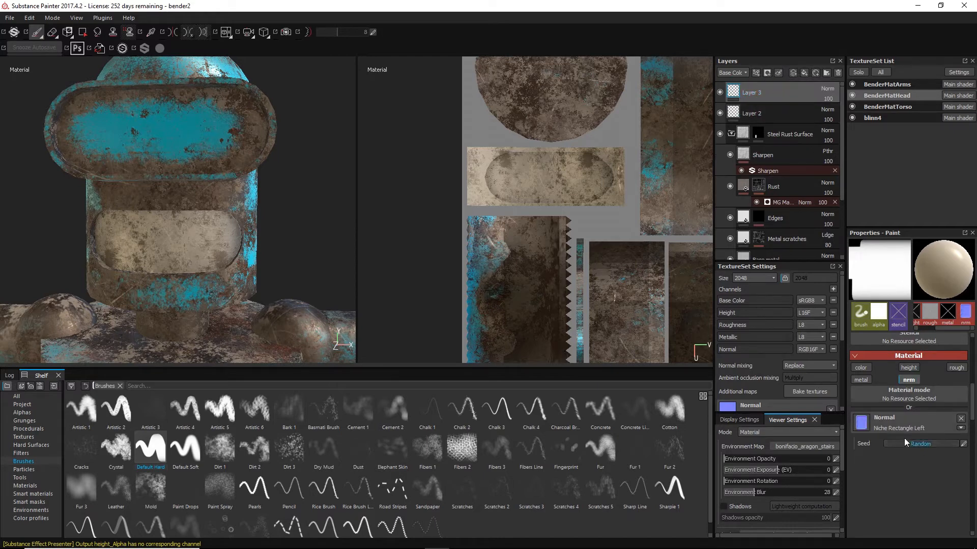
# - Set the paint normal to Bevel Line, shrink the brush to the mouth island's height and stamp one vertical line near the island's left end
pyautogui.click(861, 423)
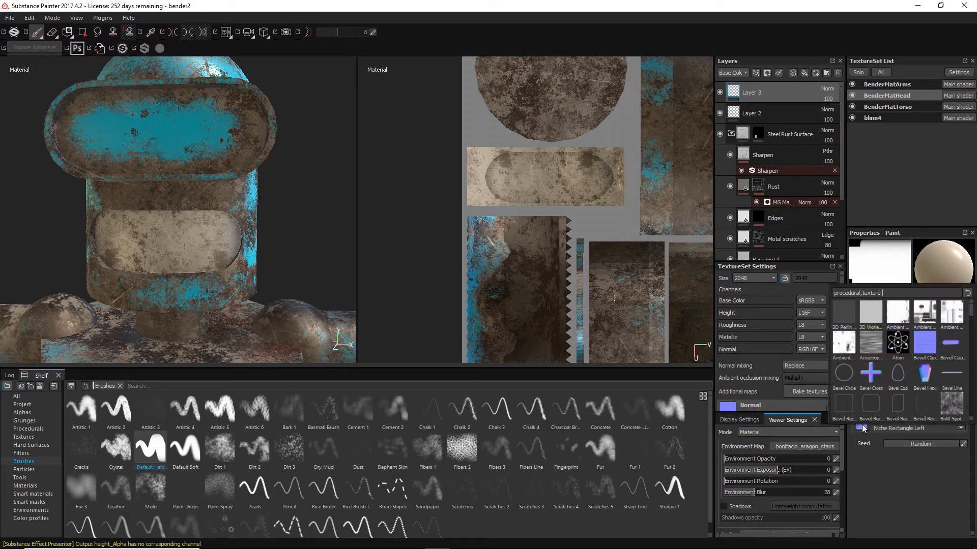
pyautogui.click(951, 376)
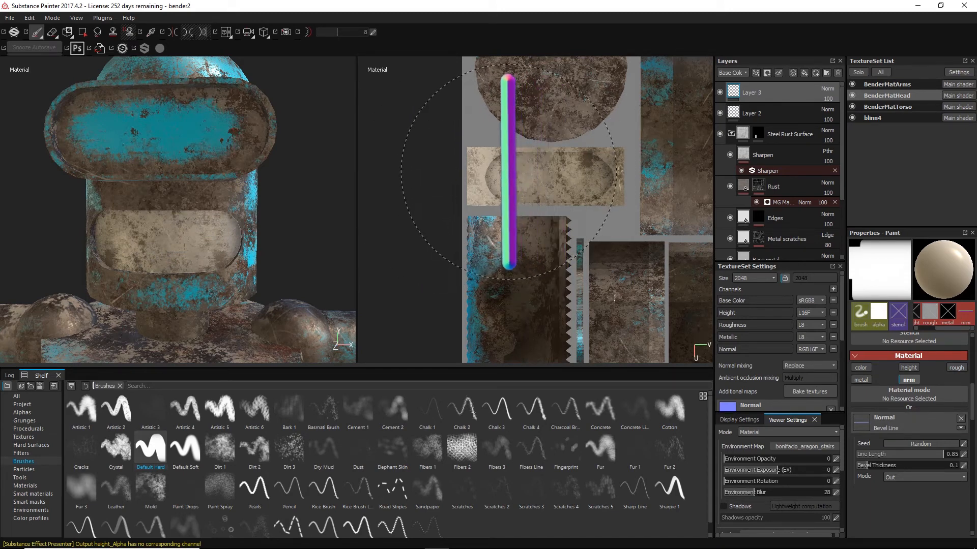
pyautogui.keyDown('ctrl'); pyautogui.moveTo(510, 173); pyautogui.dragTo(439, 174, button='right'); pyautogui.keyUp('ctrl')
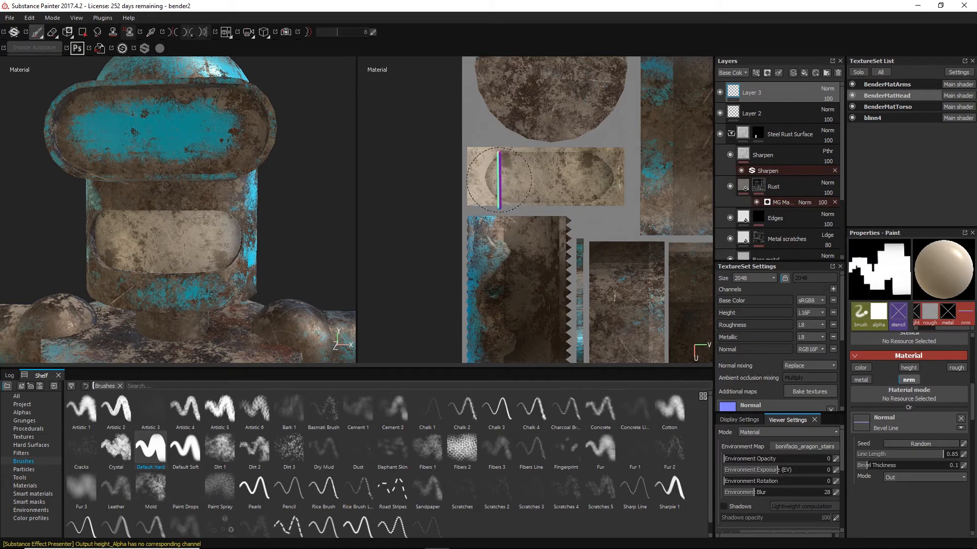
pyautogui.moveTo(501, 179)
pyautogui.keyDown('ctrl'); pyautogui.mouseDown(button='right')
pyautogui.moveTo(489, 180)
pyautogui.moveTo(500, 180)
pyautogui.mouseUp(button='right'); pyautogui.keyUp('ctrl')
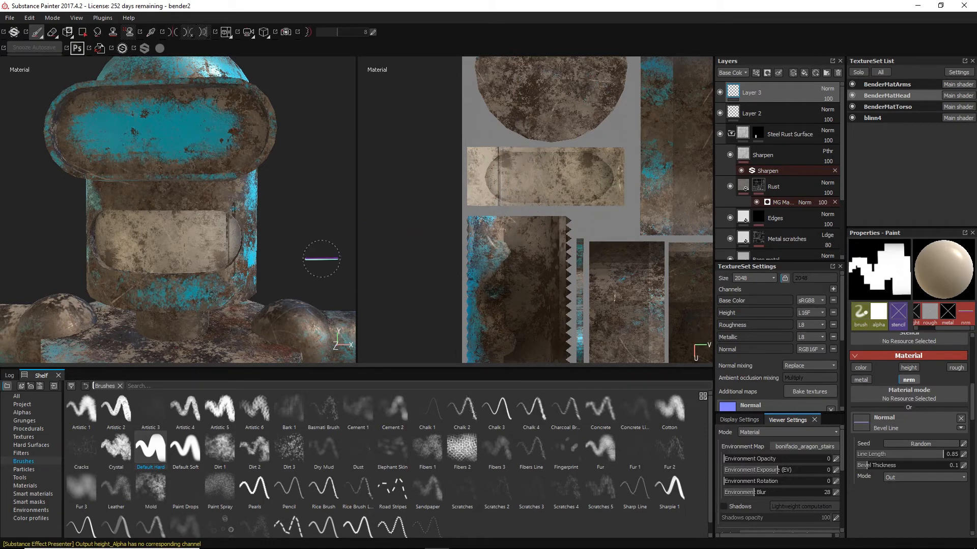
# - Check the stamped bevel line on the head's mouth and undo it
pyautogui.keyDown('alt'); pyautogui.moveTo(323, 258); pyautogui.dragTo(262, 240); pyautogui.keyUp('alt')
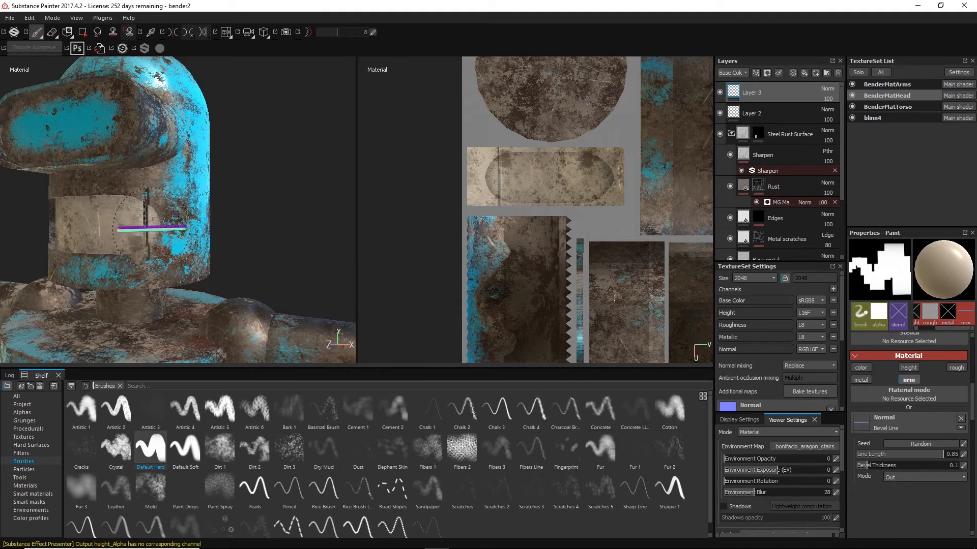
pyautogui.keyDown('alt'); pyautogui.moveTo(599, 224); pyautogui.dragTo(353, 190, button='right'); pyautogui.keyUp('alt')
pyautogui.keyDown('alt'); pyautogui.moveTo(464, 208); pyautogui.dragTo(427, 243, button='middle'); pyautogui.keyUp('alt')
pyautogui.hotkey('ctrl', 'z')
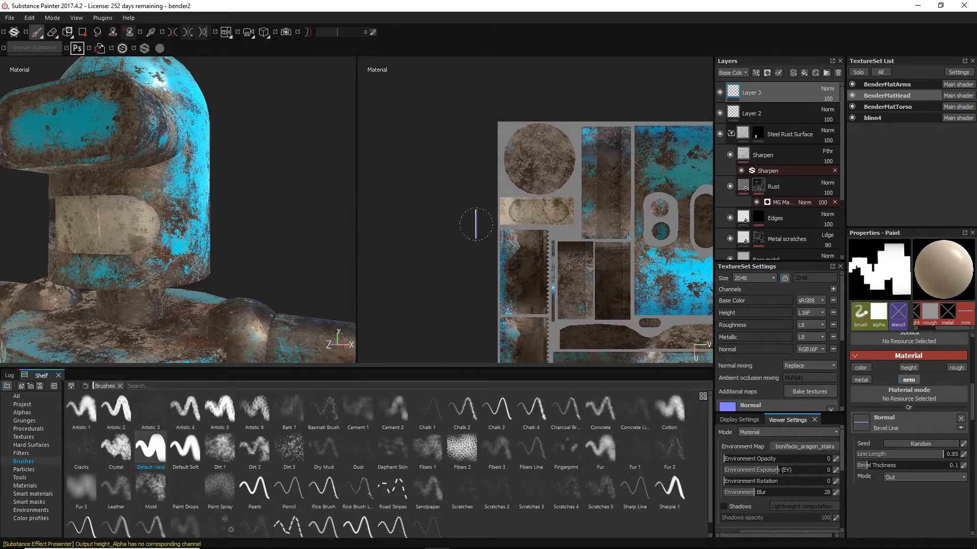
# - With a small brush, draw a snapped straight vertical bevel line down the mouth's UV island near its left end
pyautogui.moveTo(514, 212)
pyautogui.keyDown('alt'); pyautogui.mouseDown(button='right')
pyautogui.moveTo(534, 199)
pyautogui.moveTo(486, 199)
pyautogui.mouseUp(button='right'); pyautogui.keyUp('alt')
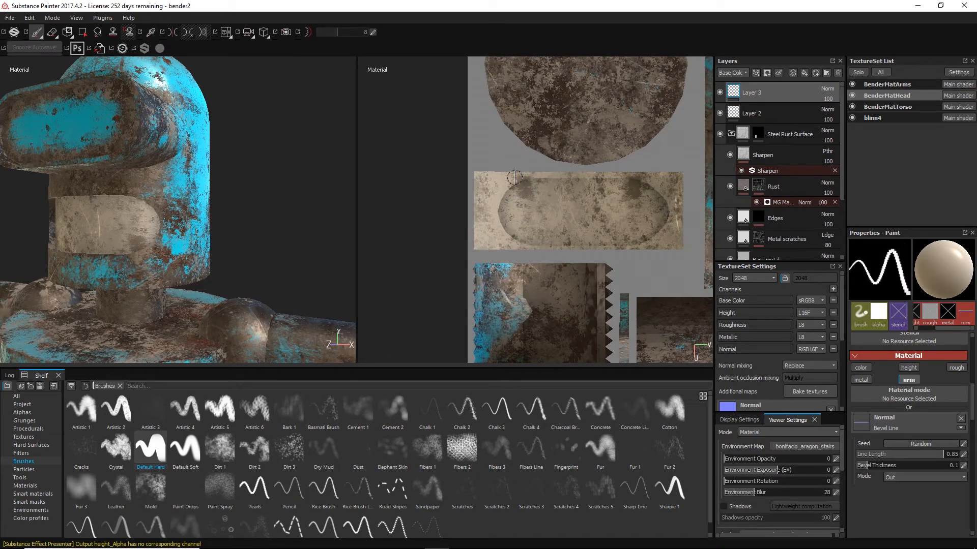
pyautogui.press('shift')
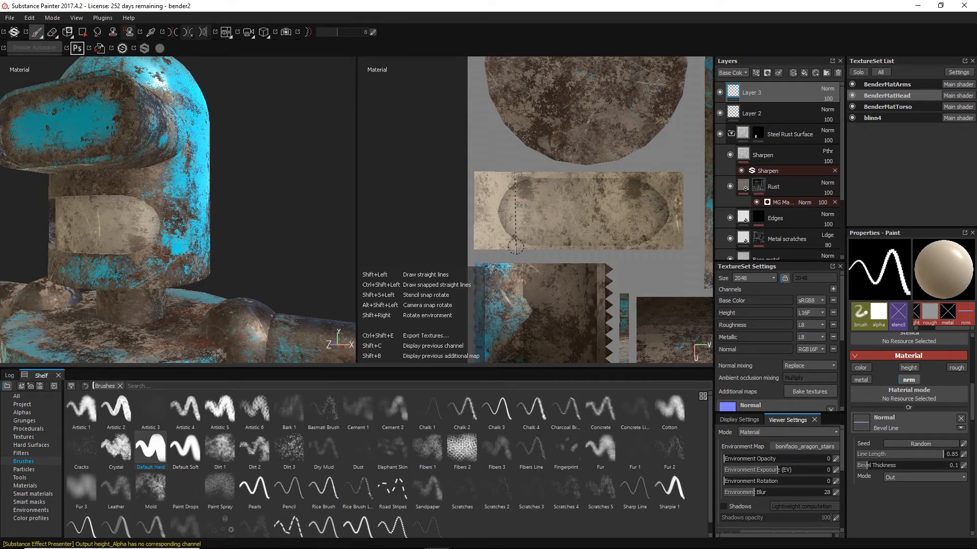
pyautogui.press('ctrl')
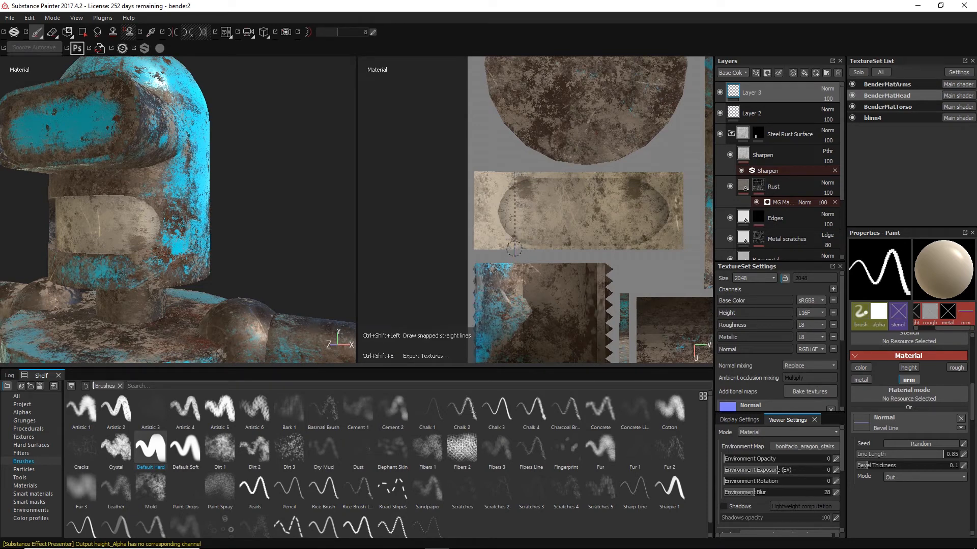
pyautogui.keyDown('ctrl'); pyautogui.keyDown('shift'); pyautogui.click(514, 249); pyautogui.keyUp('shift'); pyautogui.keyUp('ctrl')
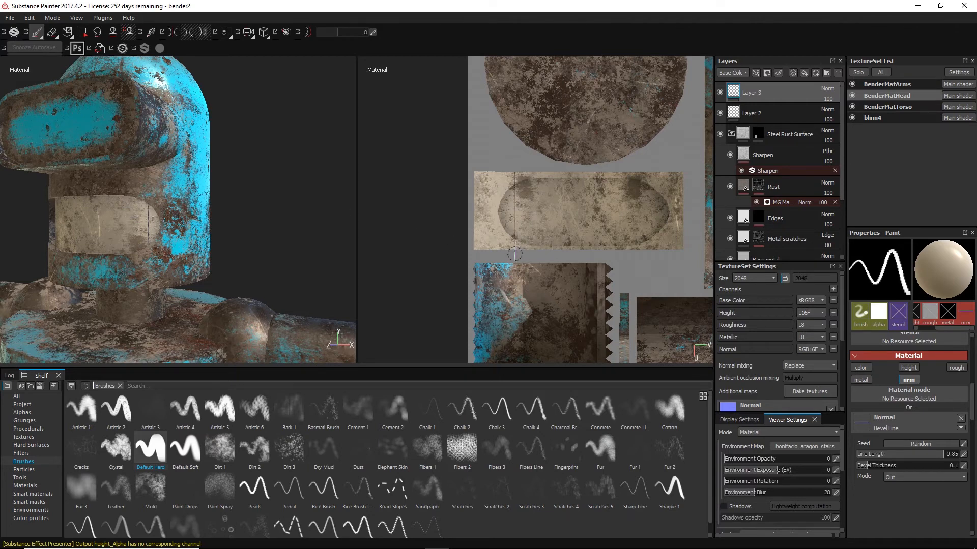
pyautogui.press('shift')
pyautogui.hotkey('ctrl', 'shift')
pyautogui.keyDown('ctrl'); pyautogui.keyDown('shift'); pyautogui.click(513, 174); pyautogui.keyUp('shift'); pyautogui.keyUp('ctrl')
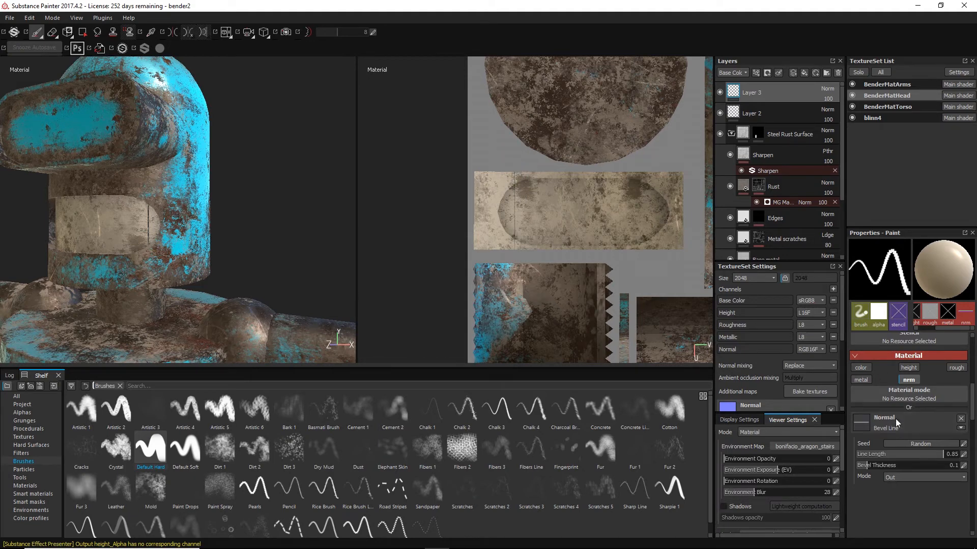
# - Set Bevel Thickness to 0.44 and draw evenly spaced, snapped vertical tooth lines across the mouth's UV island
pyautogui.moveTo(872, 466); pyautogui.dragTo(919, 465)
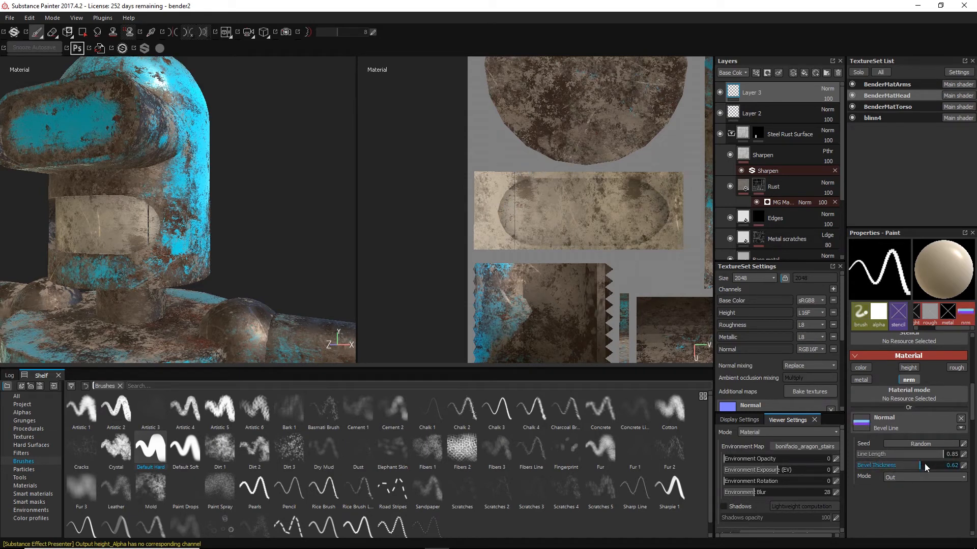
pyautogui.moveTo(904, 465); pyautogui.dragTo(898, 465)
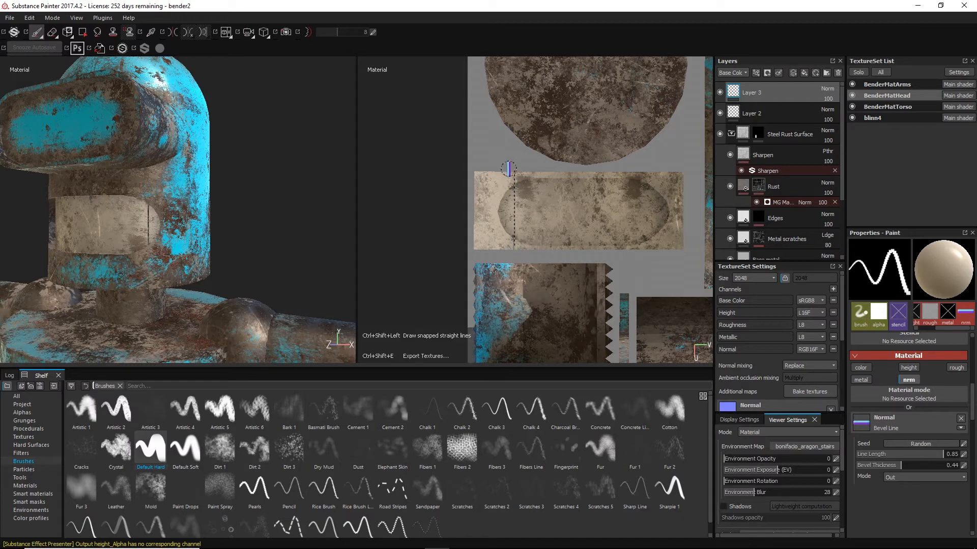
pyautogui.moveTo(300, 229)
pyautogui.keyDown('alt'); pyautogui.mouseDown()
pyautogui.moveTo(250, 229)
pyautogui.moveTo(312, 225)
pyautogui.mouseUp(); pyautogui.keyUp('alt')
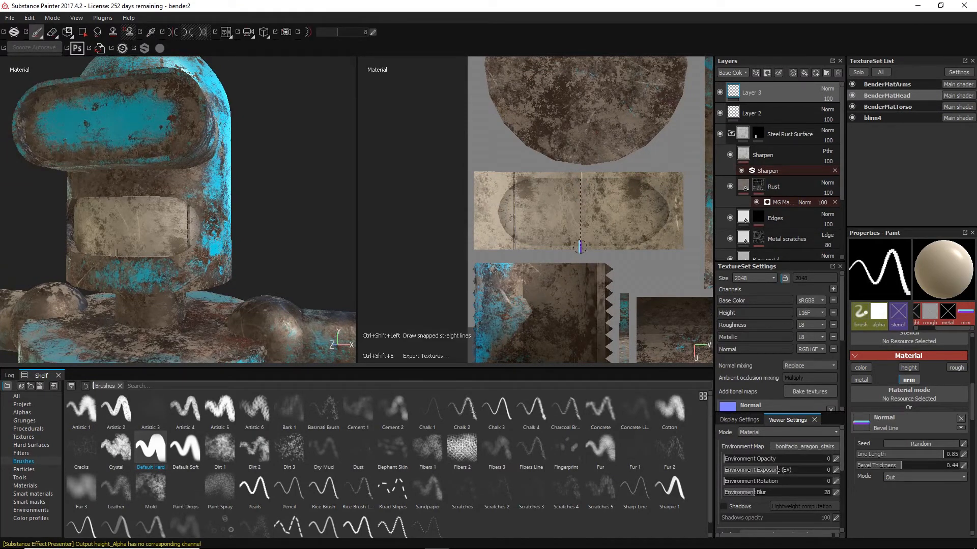
pyautogui.keyDown('alt'); pyautogui.moveTo(281, 254); pyautogui.dragTo(346, 239); pyautogui.keyUp('alt')
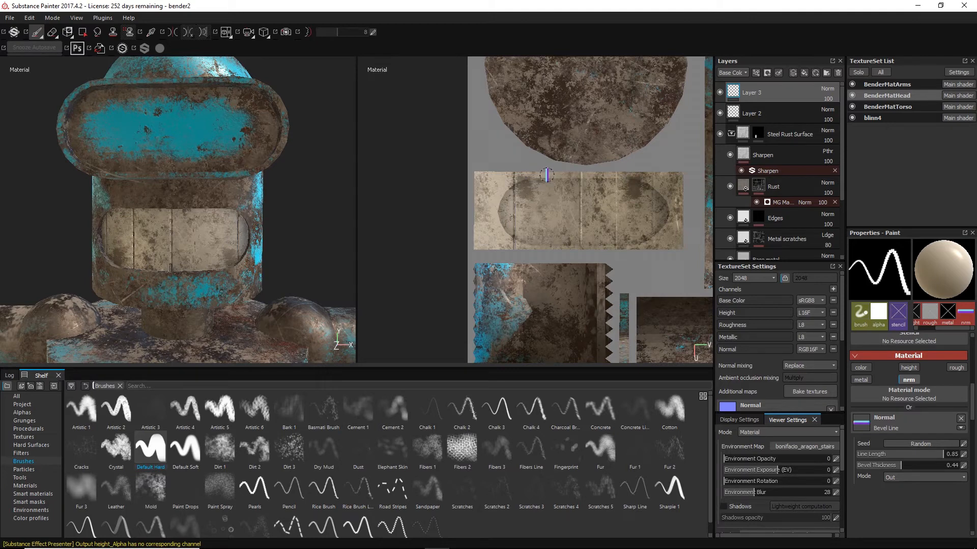
pyautogui.click(547, 177)
pyautogui.moveTo(318, 284)
pyautogui.keyDown('alt'); pyautogui.mouseDown()
pyautogui.moveTo(348, 258)
pyautogui.moveTo(366, 259)
pyautogui.moveTo(301, 275)
pyautogui.moveTo(321, 272)
pyautogui.mouseUp(); pyautogui.keyUp('alt')
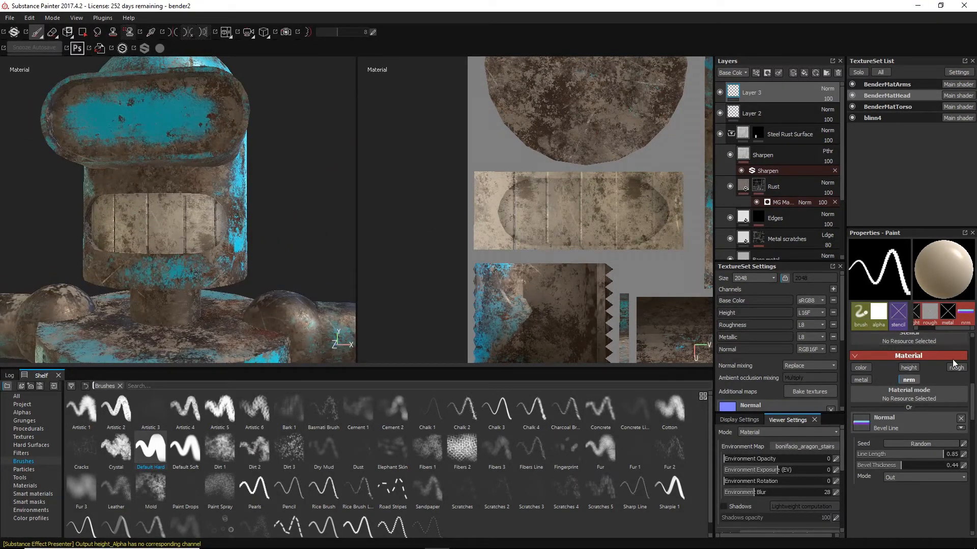
# - Set the brush angle to 90 and draw a straight horizontal bevel line across the middle of the mouth's UV island
pyautogui.scroll(6, 953, 416)
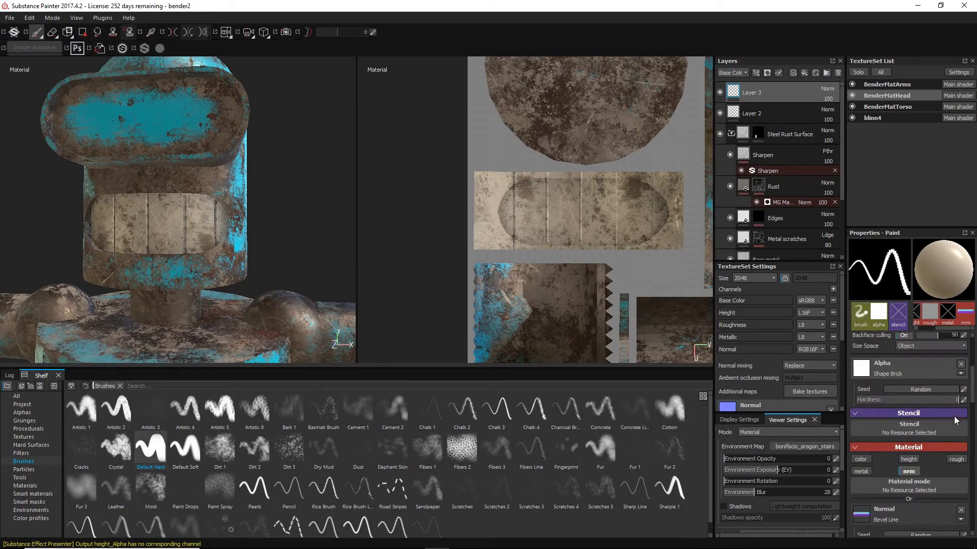
pyautogui.scroll(3, 954, 416)
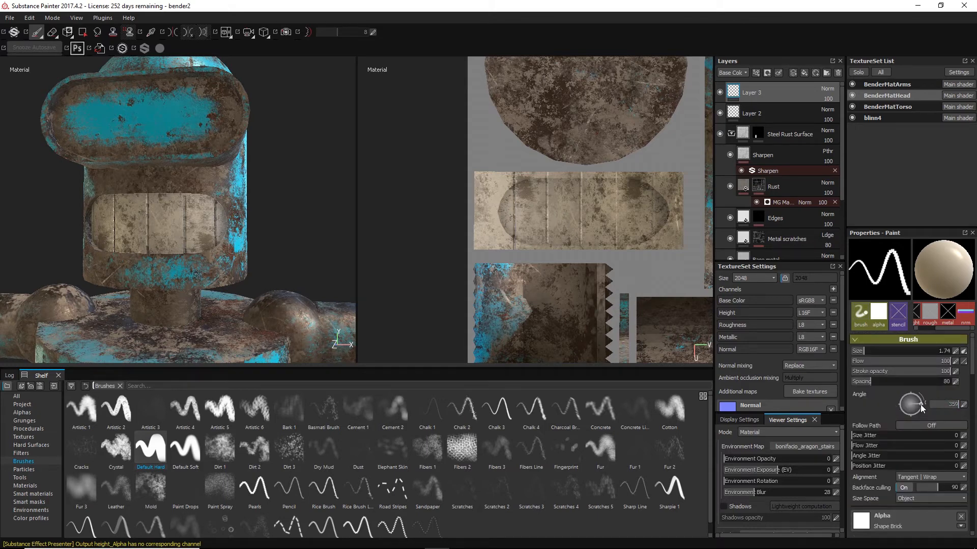
pyautogui.moveTo(919, 407); pyautogui.dragTo(916, 383)
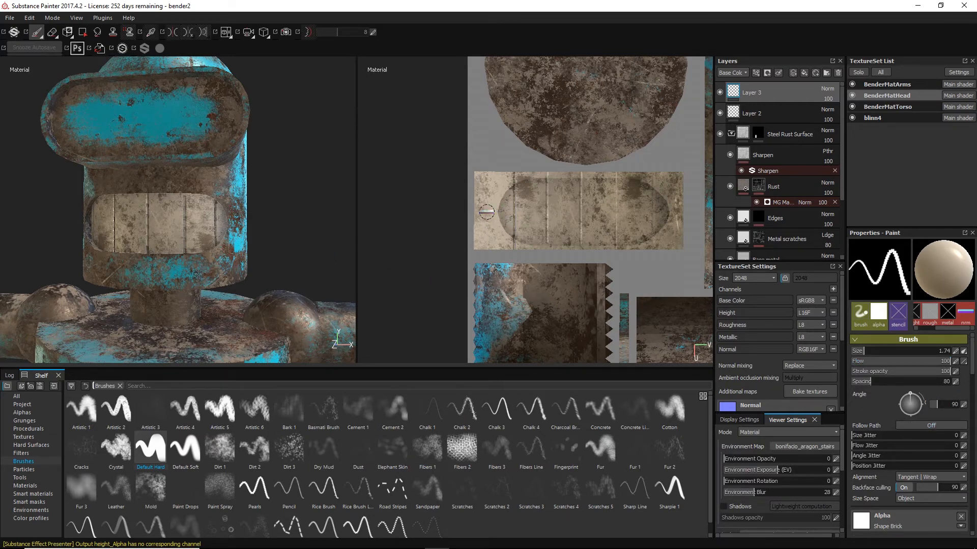
pyautogui.keyDown('shift'); pyautogui.click(687, 213); pyautogui.keyUp('shift')
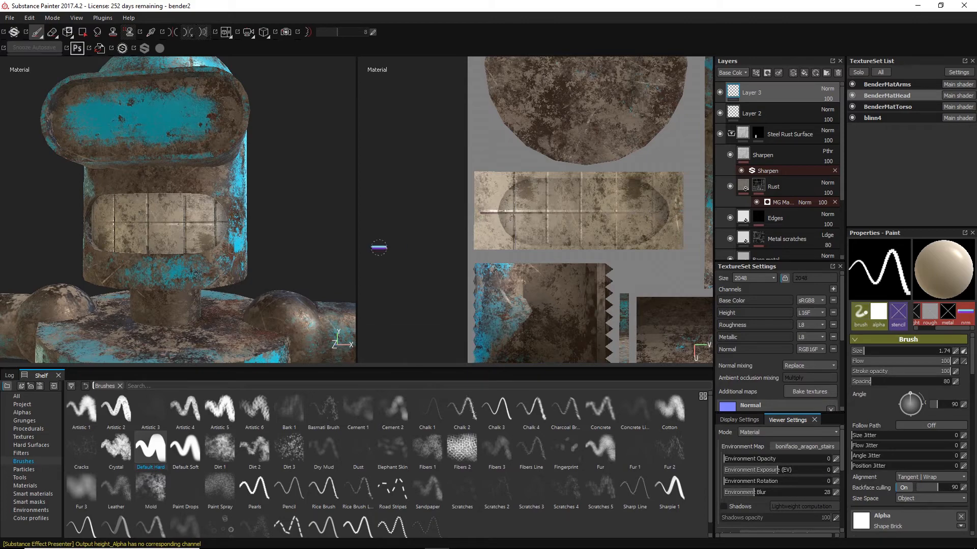
pyautogui.keyDown('alt'); pyautogui.moveTo(346, 239); pyautogui.dragTo(261, 251); pyautogui.keyUp('alt')
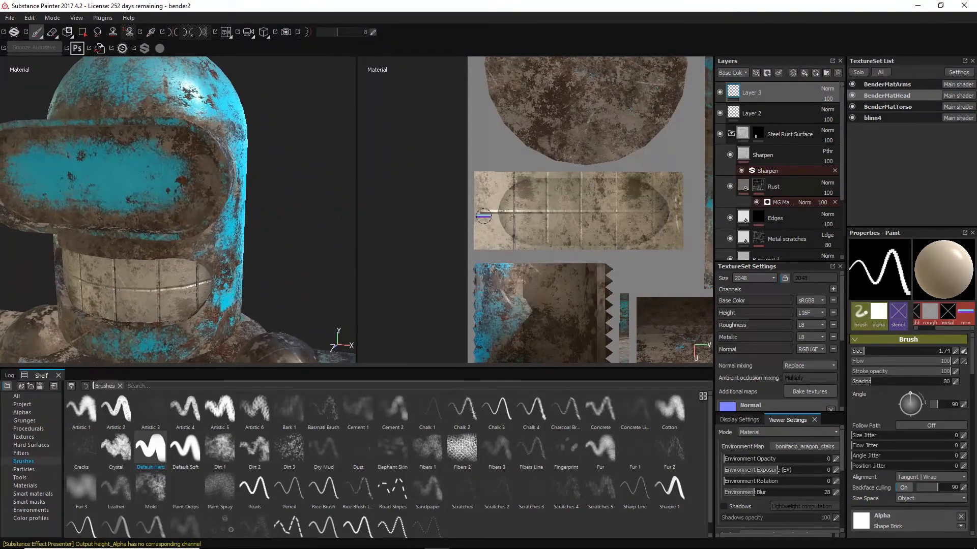
pyautogui.keyDown('alt'); pyautogui.moveTo(311, 288); pyautogui.dragTo(336, 273); pyautogui.keyUp('alt')
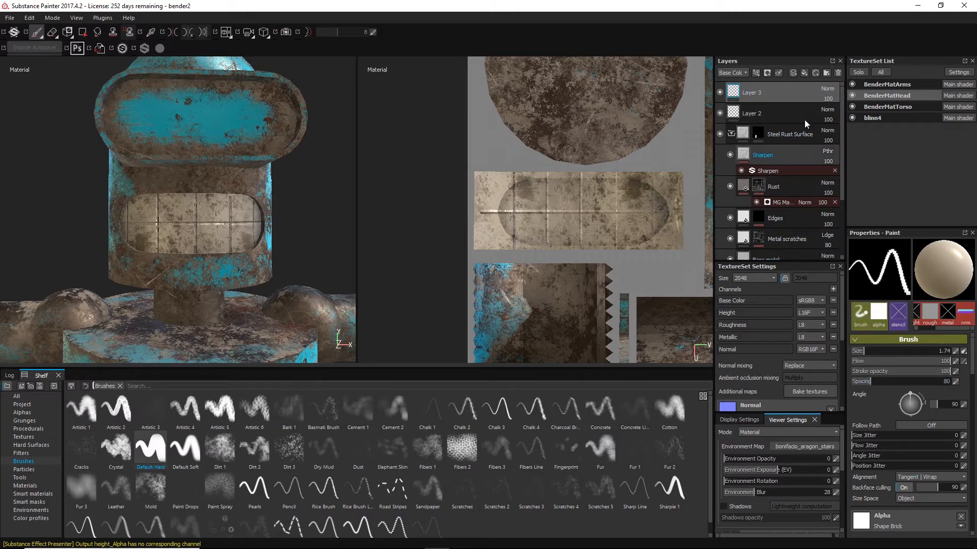
# - Add a new paint layer above Layer 3 in BenderMatHead
pyautogui.click(793, 73)
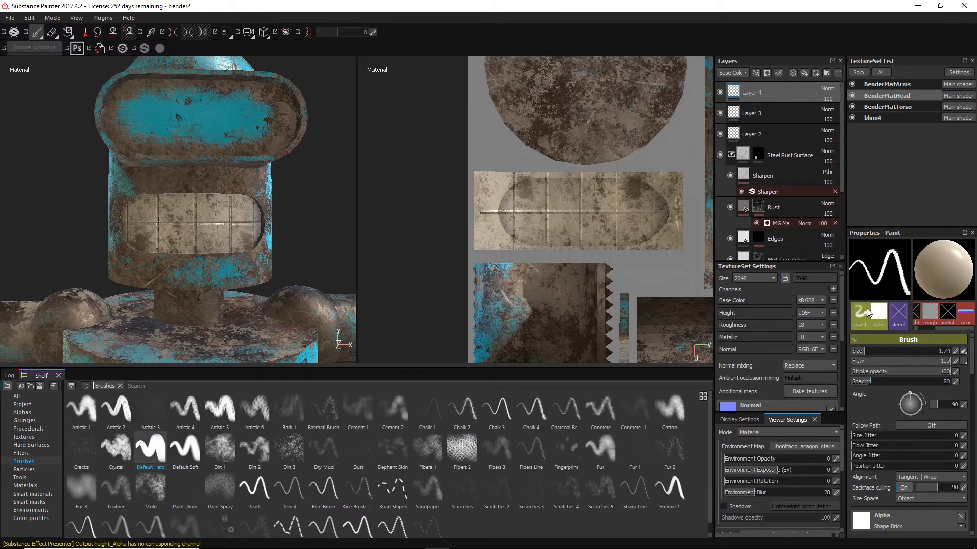
# - Enable the color channel in the paint brush's material and set its base color to black
pyautogui.scroll(-2, 960, 427)
pyautogui.scroll(-2, 961, 426)
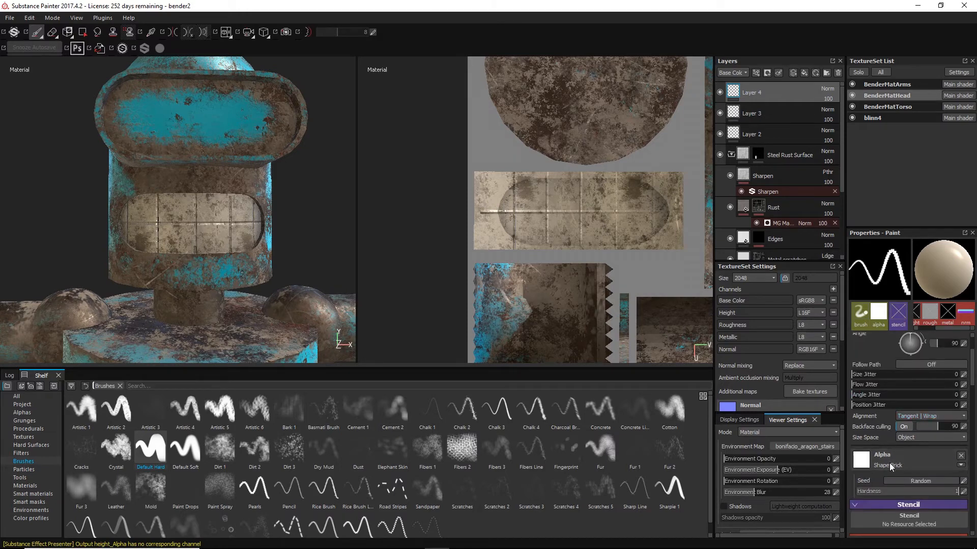
pyautogui.scroll(-4, 867, 460)
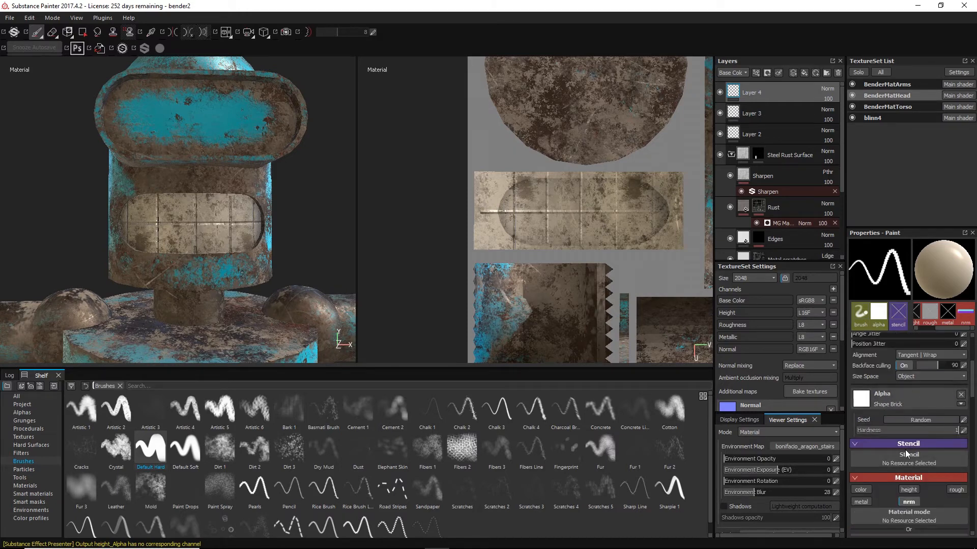
pyautogui.click(863, 487)
pyautogui.scroll(-4, 908, 473)
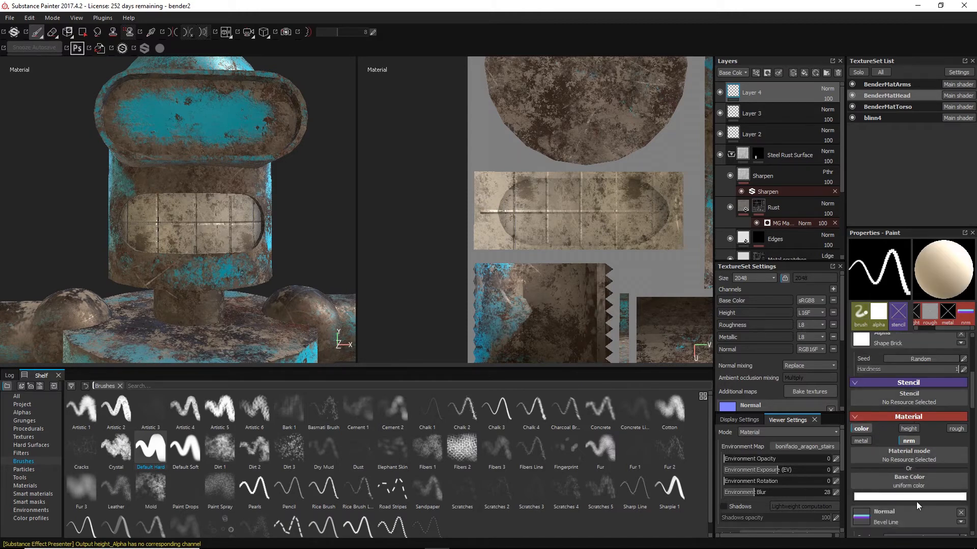
pyautogui.click(927, 497)
pyautogui.click(856, 475)
pyautogui.moveTo(856, 475); pyautogui.dragTo(855, 548)
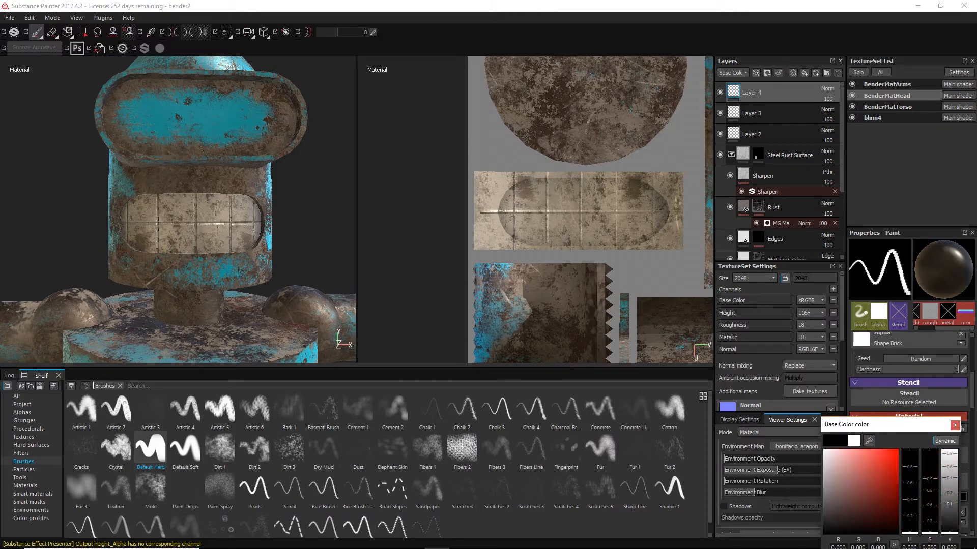
pyautogui.click(962, 435)
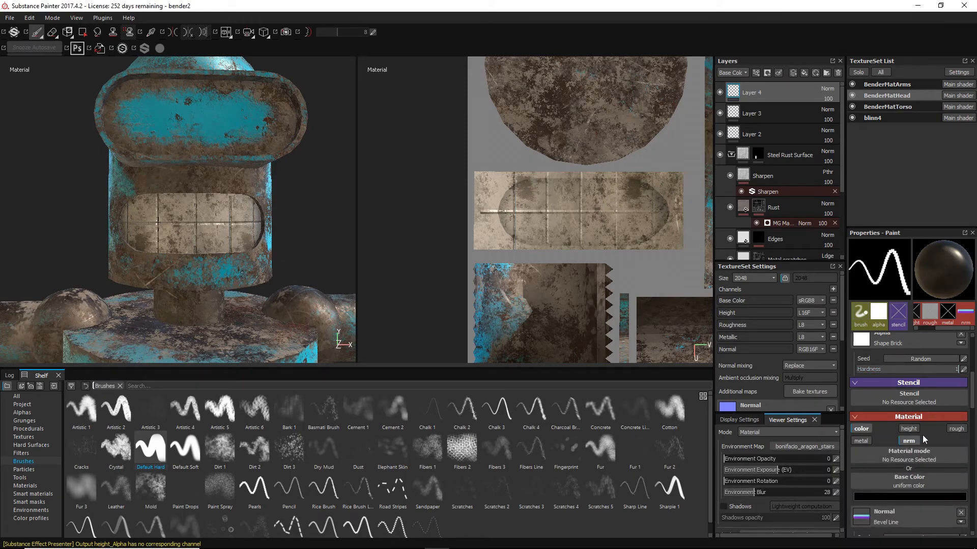
# - Enable the metallic and roughness channels for the brush, with a high metallic value and a medium-low roughness
pyautogui.click(860, 442)
pyautogui.scroll(-2, 925, 501)
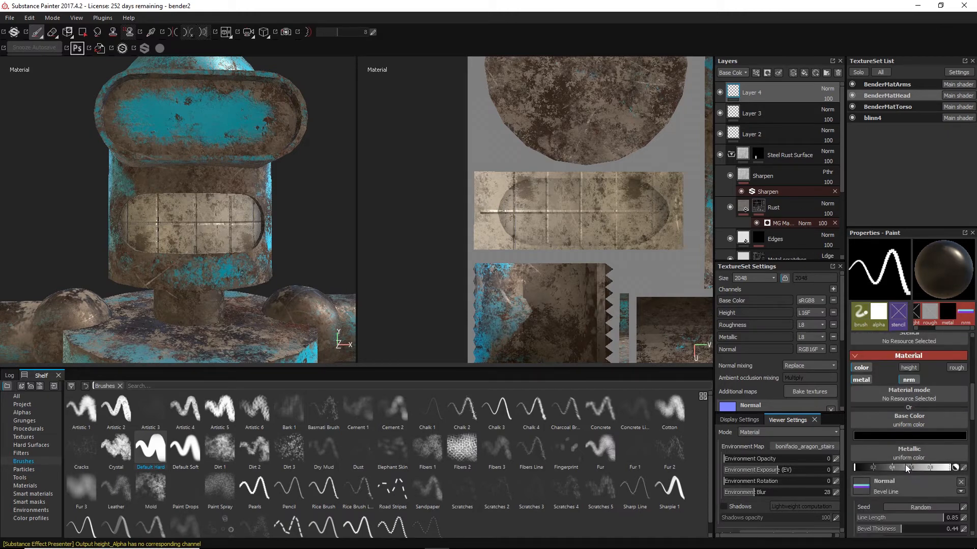
pyautogui.moveTo(890, 465); pyautogui.dragTo(948, 469)
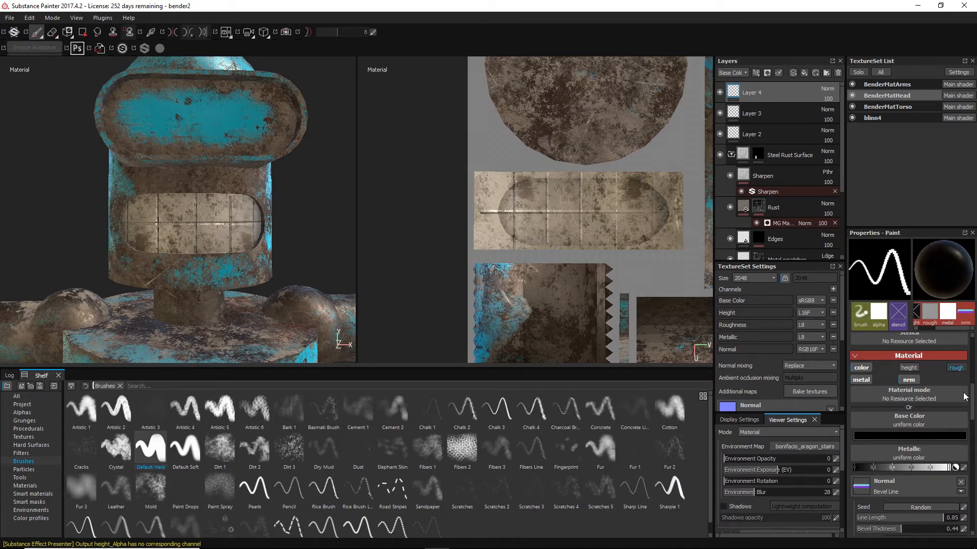
pyautogui.click(924, 467)
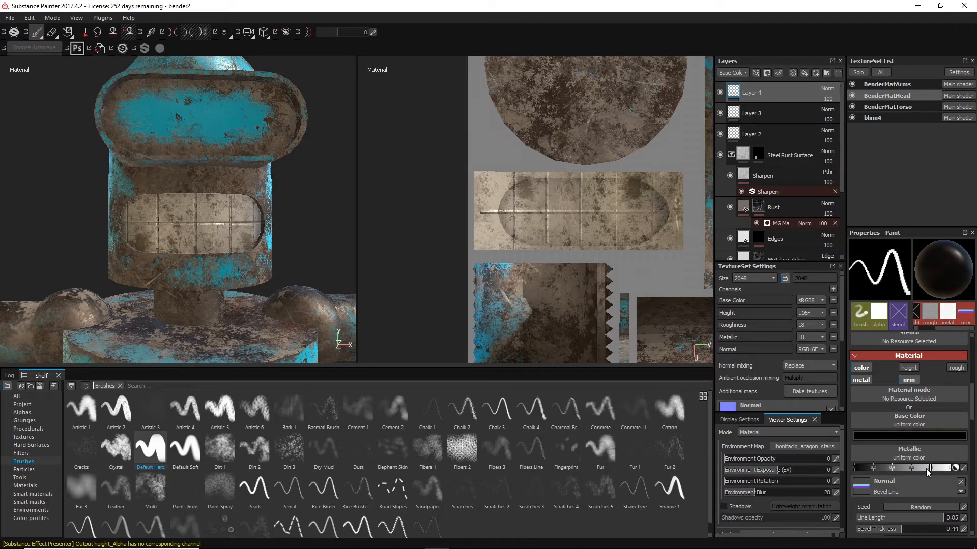
pyautogui.click(951, 369)
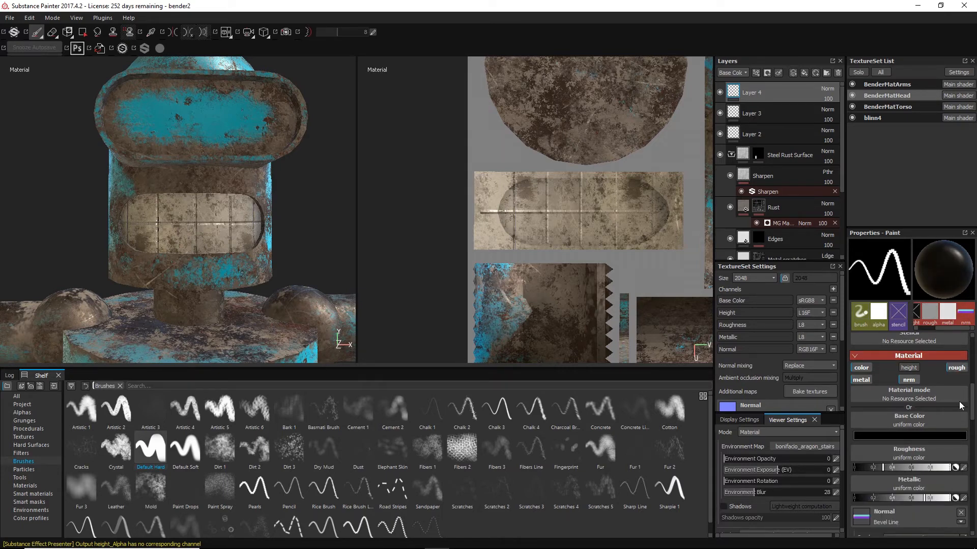
pyautogui.click(898, 468)
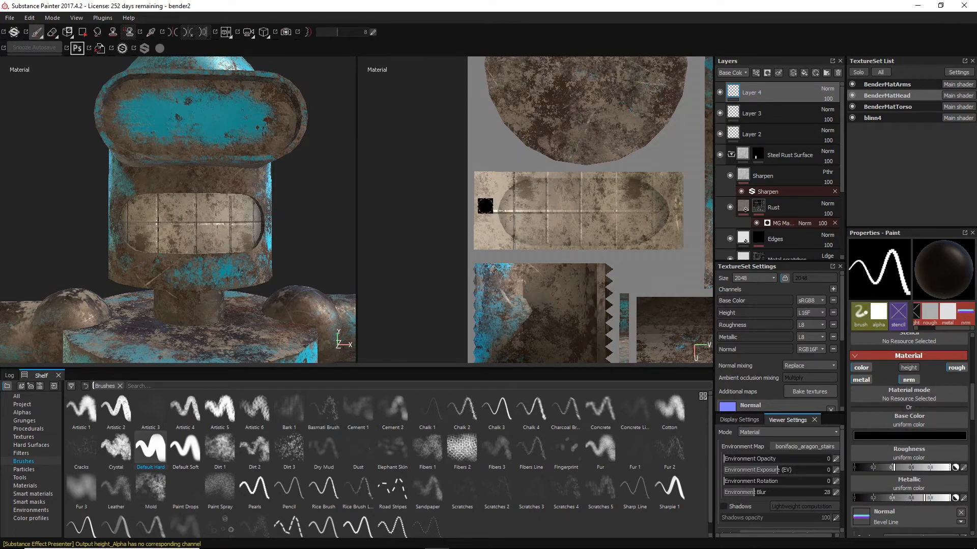
# - Reduce the paint brush size to 0.52
pyautogui.press('[')
pyautogui.press('[')
pyautogui.press('[')
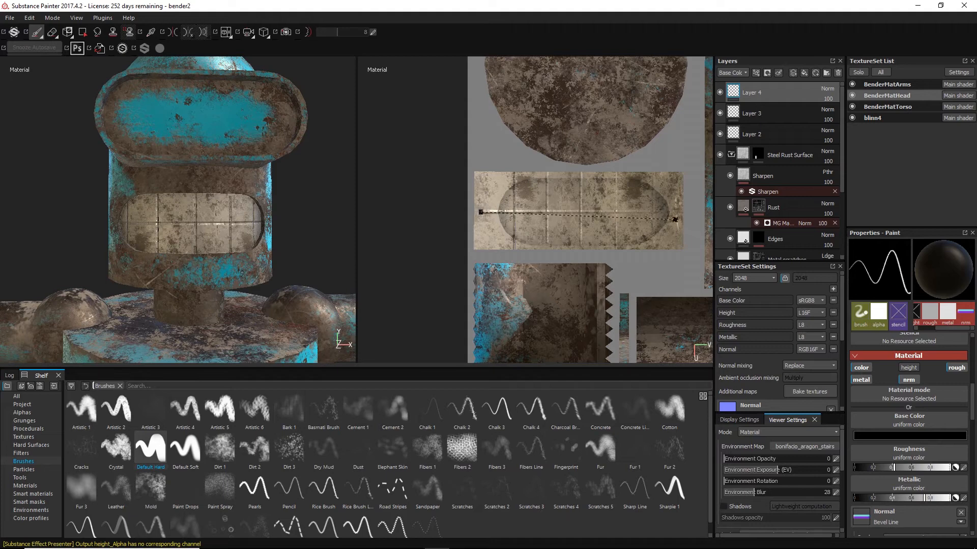
pyautogui.keyDown('shift'); pyautogui.click(688, 209); pyautogui.keyUp('shift')
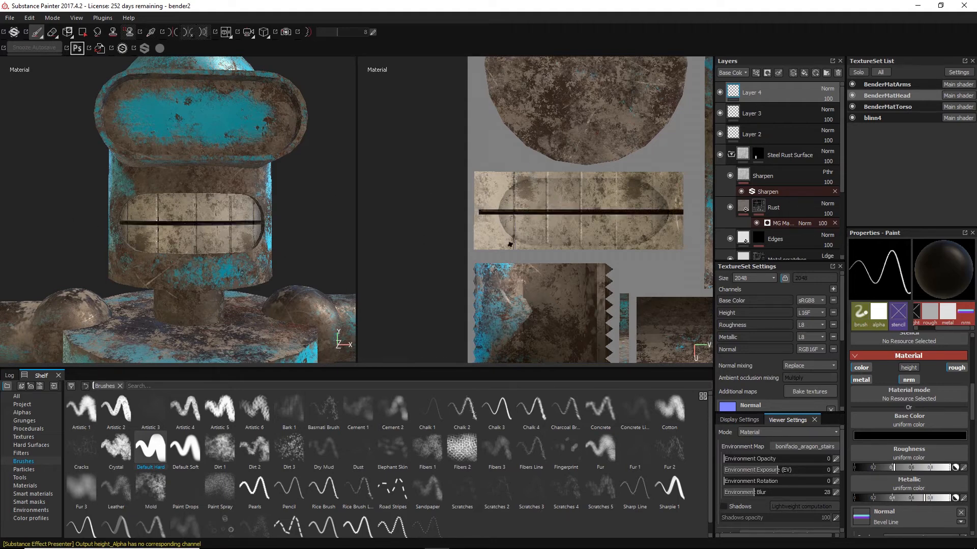
pyautogui.hotkey('ctrl', 'z')
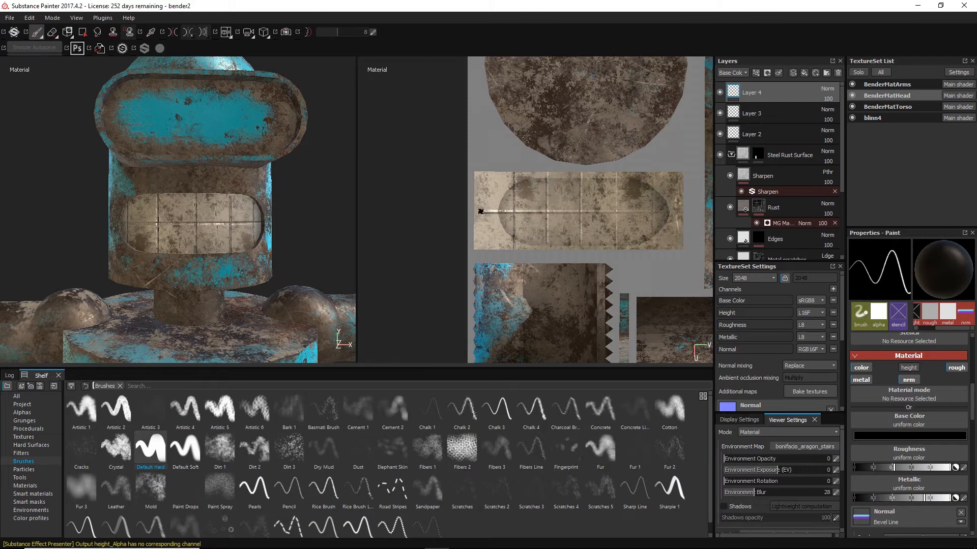
pyautogui.press('ctrl')
# - Replace the brush alpha with Shape Paraboloid
pyautogui.scroll(2, 893, 380)
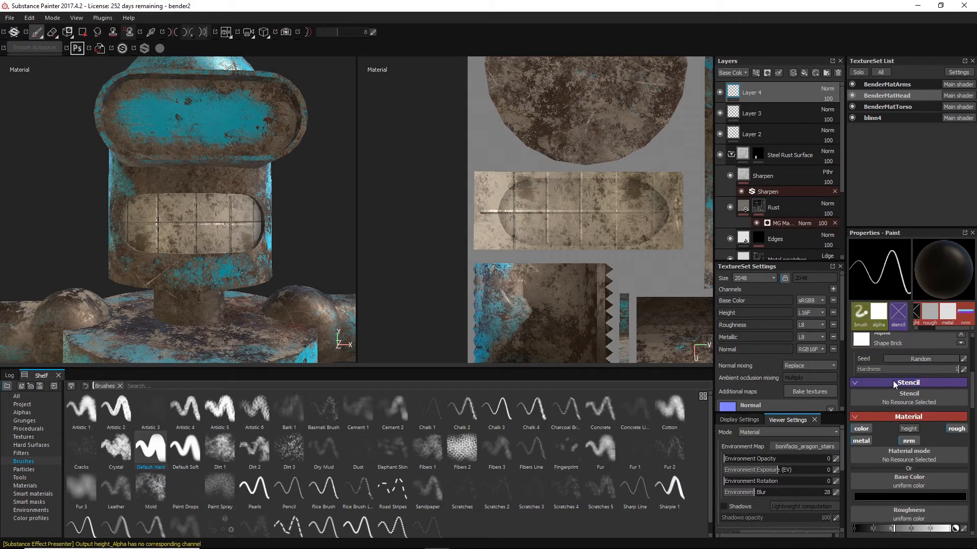
pyautogui.scroll(2, 893, 384)
pyautogui.click(862, 395)
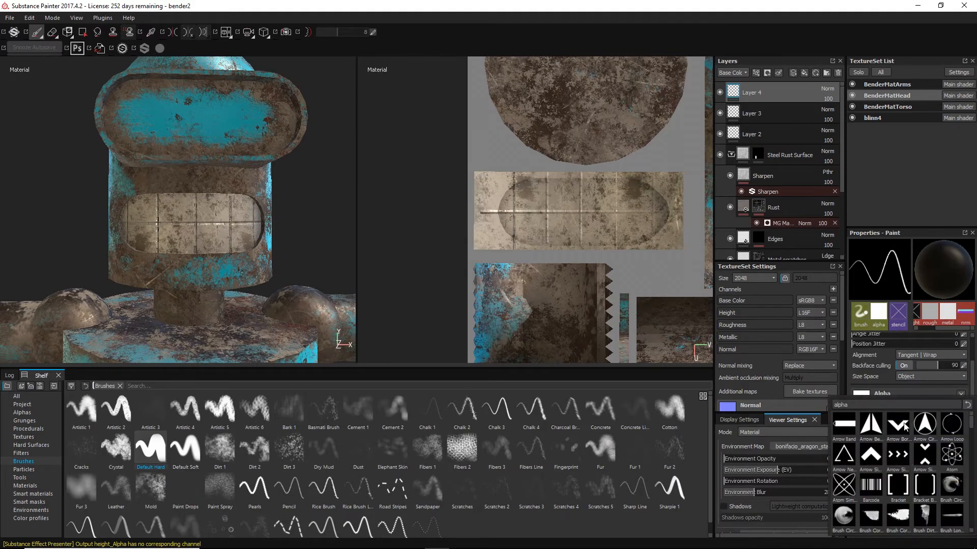
pyautogui.scroll(-3, 927, 481)
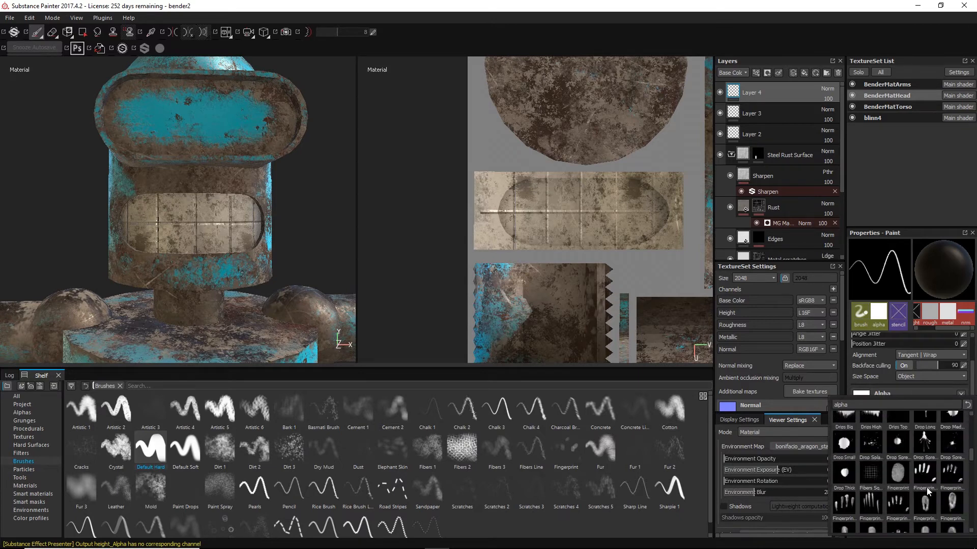
pyautogui.scroll(-5, 929, 490)
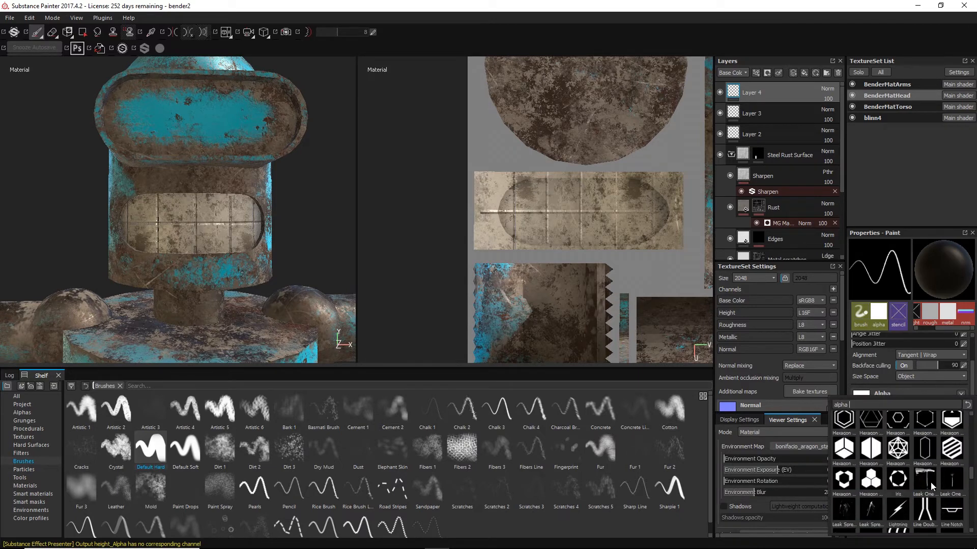
pyautogui.scroll(-5, 932, 487)
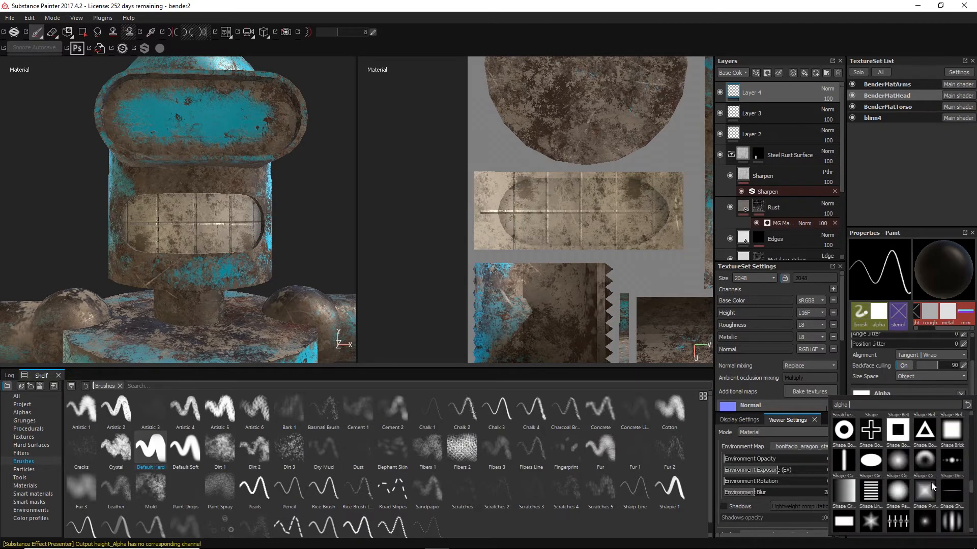
pyautogui.click(907, 493)
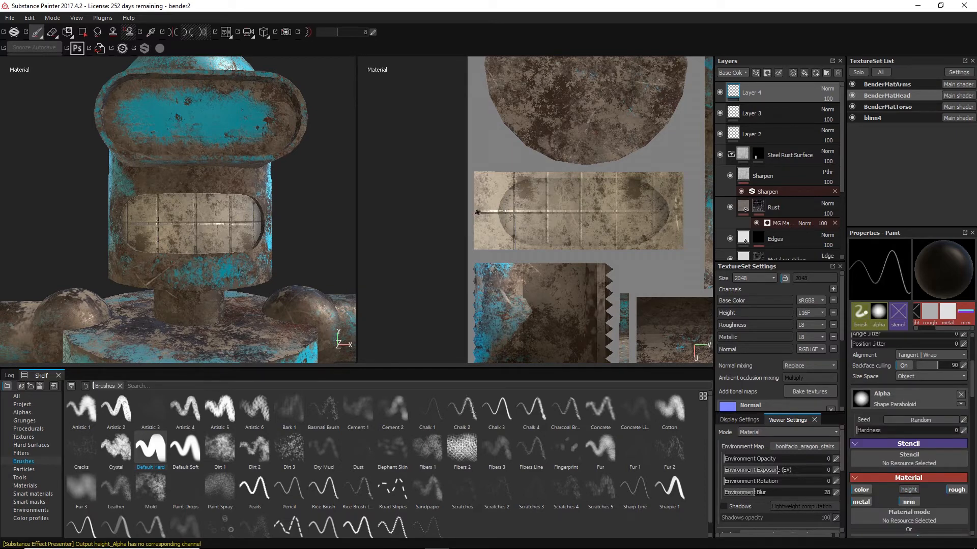
# - Set the brush spacing to 5 and paint a straight black line along the horizontal seam of the teeth in the UV view
pyautogui.keyDown('shift'); pyautogui.click(684, 213); pyautogui.keyUp('shift')
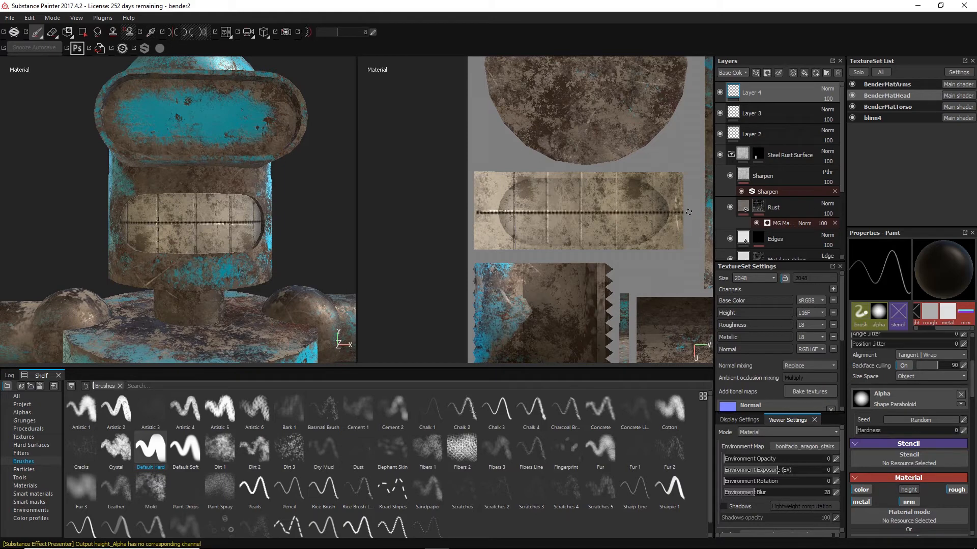
pyautogui.scroll(4, 903, 381)
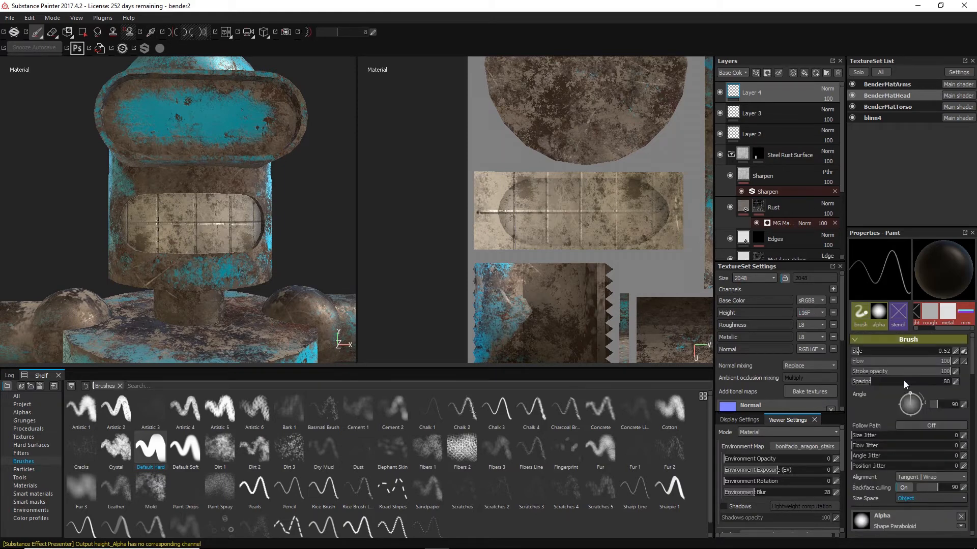
pyautogui.moveTo(865, 380)
pyautogui.mouseDown()
pyautogui.moveTo(877, 381)
pyautogui.moveTo(844, 380)
pyautogui.mouseUp()
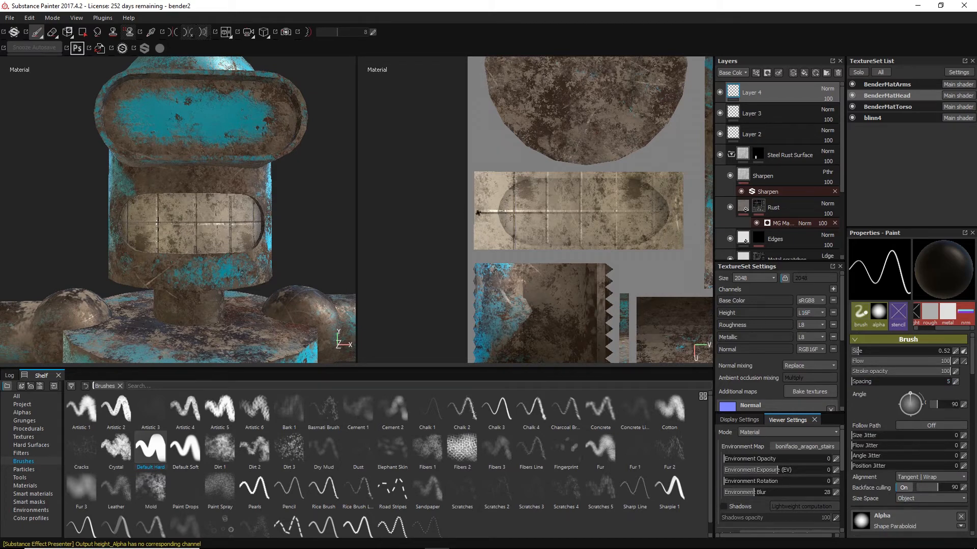
pyautogui.keyDown('shift'); pyautogui.click(684, 213); pyautogui.keyUp('shift')
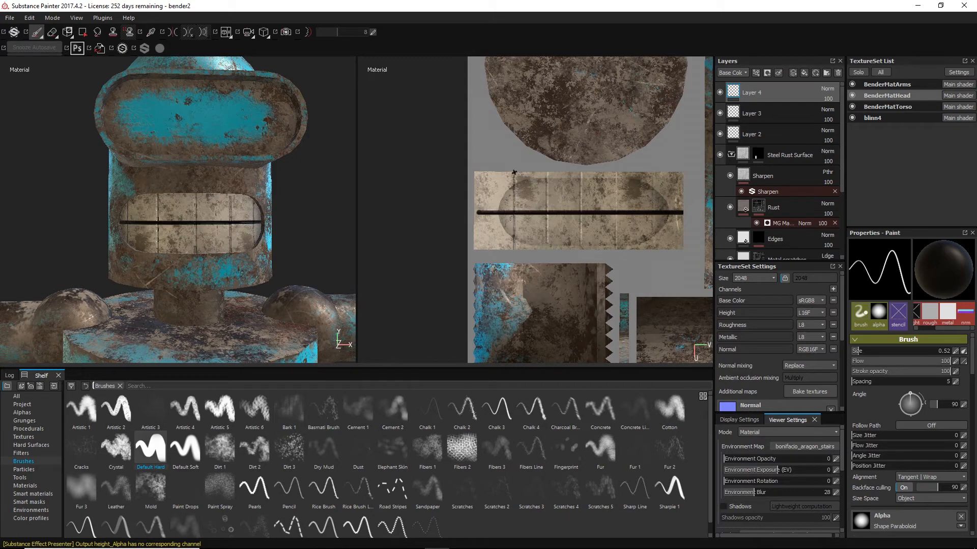
# - Paint straight black lines from top to bottom along each vertical seam of the teeth in the UV view
pyautogui.keyDown('shift'); pyautogui.click(515, 248); pyautogui.keyUp('shift')
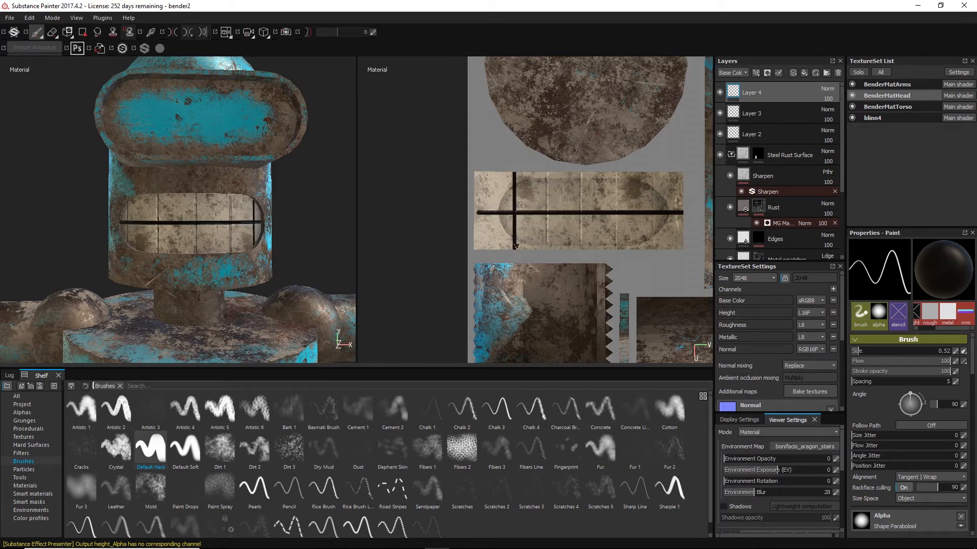
pyautogui.click(545, 174)
pyautogui.keyDown('shift'); pyautogui.click(546, 249); pyautogui.keyUp('shift')
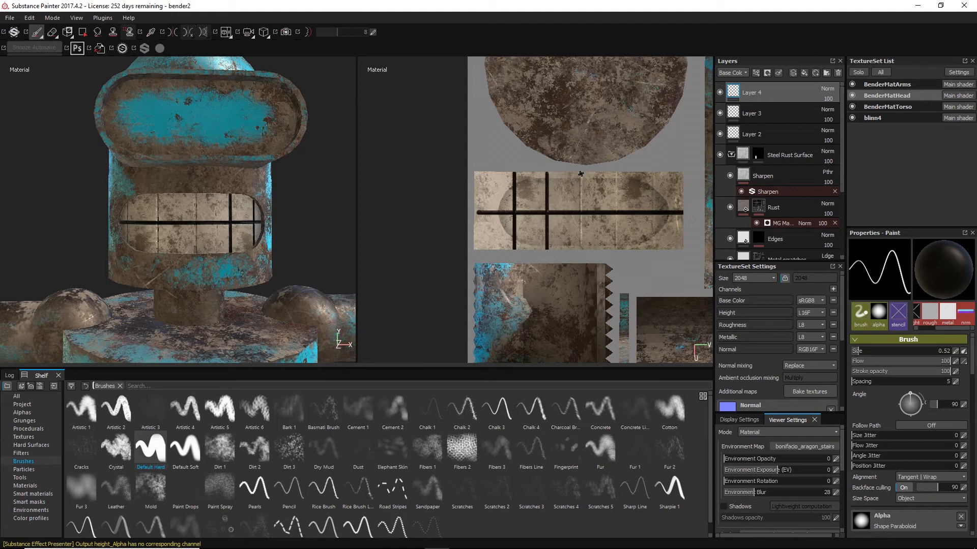
pyautogui.keyDown('shift'); pyautogui.click(581, 249); pyautogui.keyUp('shift')
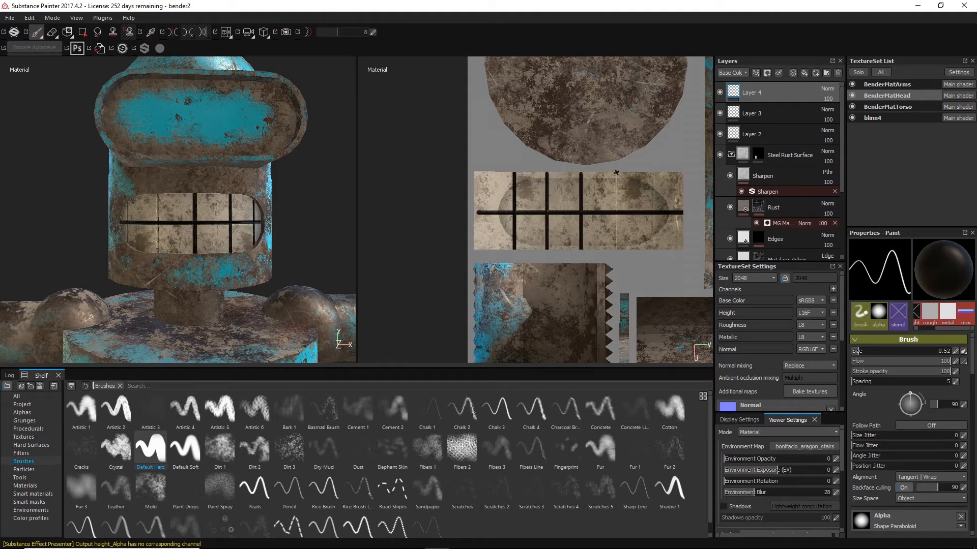
pyautogui.click(617, 173)
pyautogui.keyDown('shift'); pyautogui.click(617, 250); pyautogui.keyUp('shift')
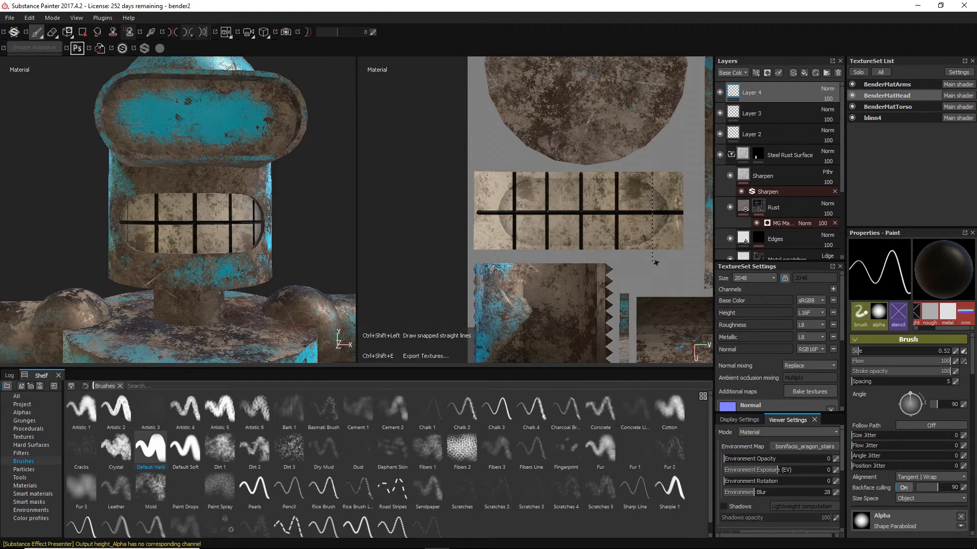
# - Set Layer 4's blending mode to Multiply and its opacity to 94 for the base color
pyautogui.keyDown('alt'); pyautogui.moveTo(169, 245); pyautogui.dragTo(298, 260); pyautogui.keyUp('alt')
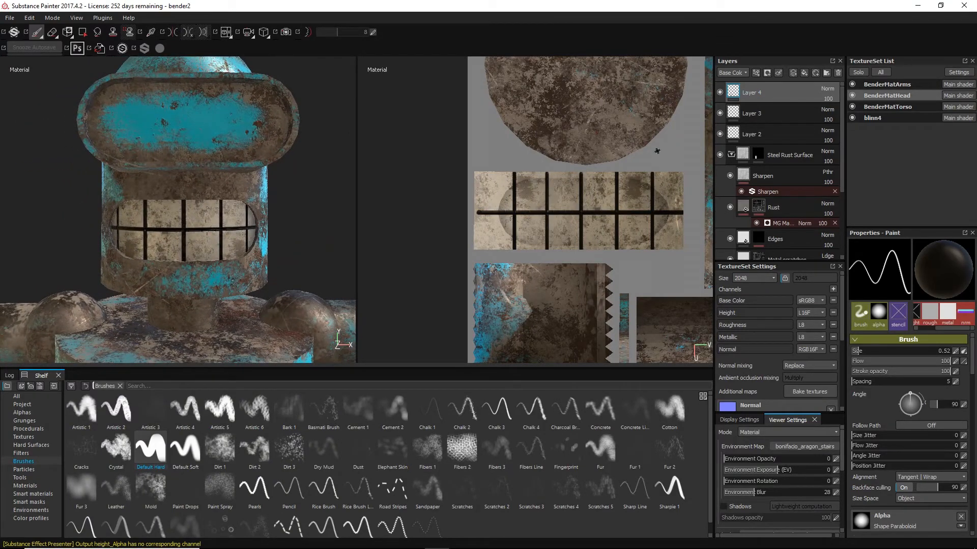
pyautogui.click(827, 89)
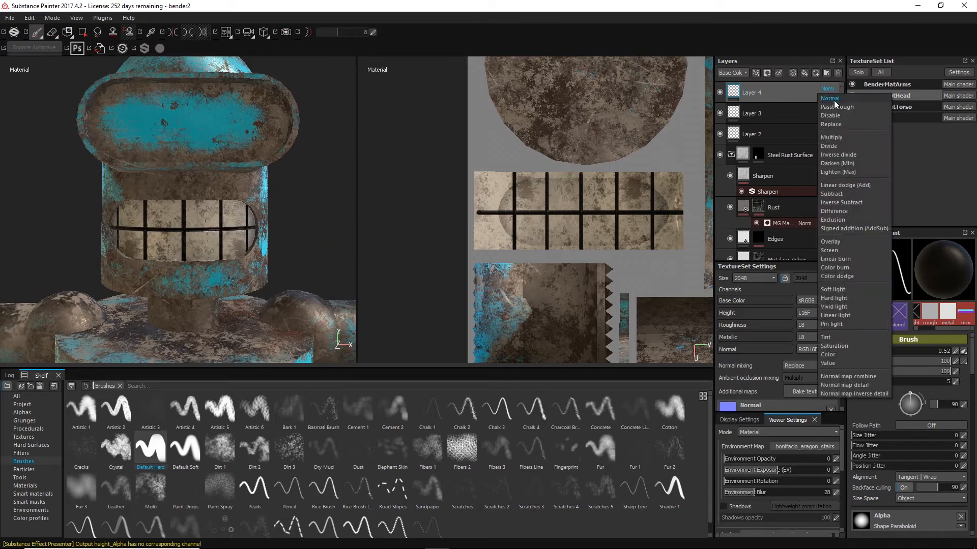
pyautogui.click(831, 137)
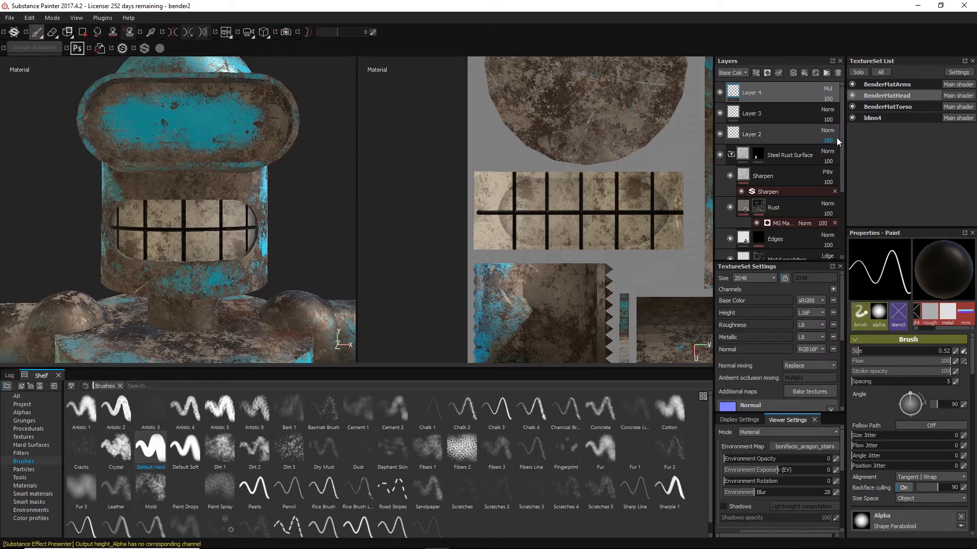
pyautogui.click(828, 99)
pyautogui.moveTo(849, 109)
pyautogui.mouseDown()
pyautogui.moveTo(840, 109)
pyautogui.moveTo(850, 110)
pyautogui.mouseUp()
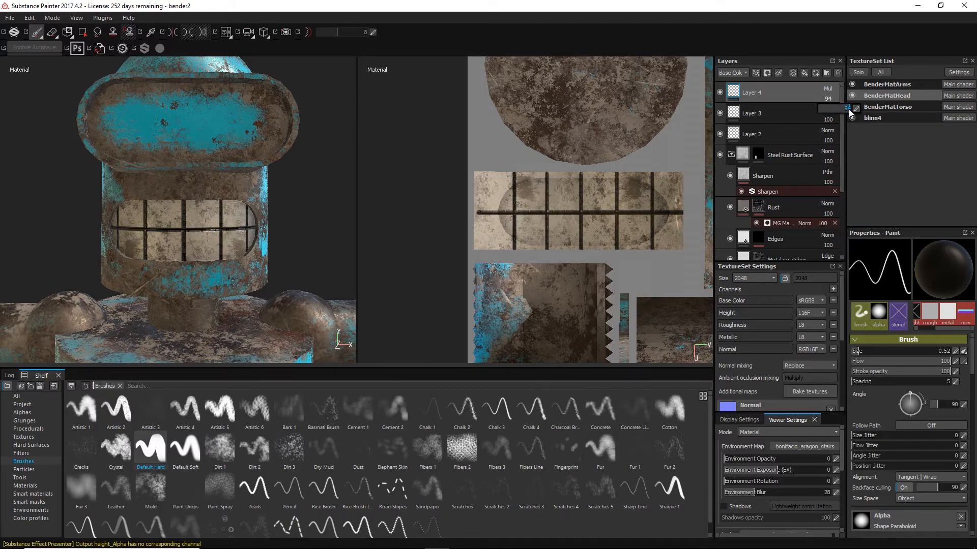
pyautogui.keyDown('alt'); pyautogui.moveTo(327, 270); pyautogui.dragTo(369, 244); pyautogui.keyUp('alt')
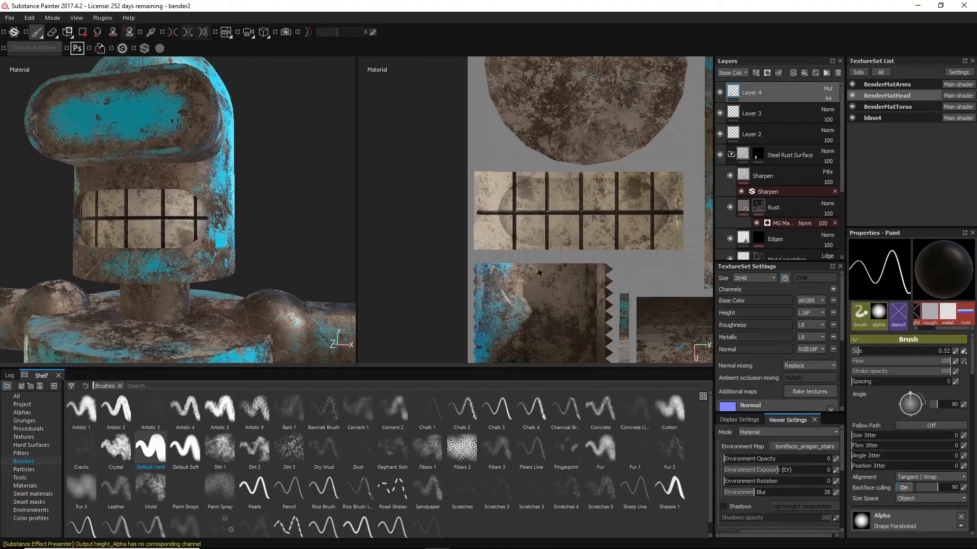
# - Save the project
pyautogui.scroll(-3, 539, 273)
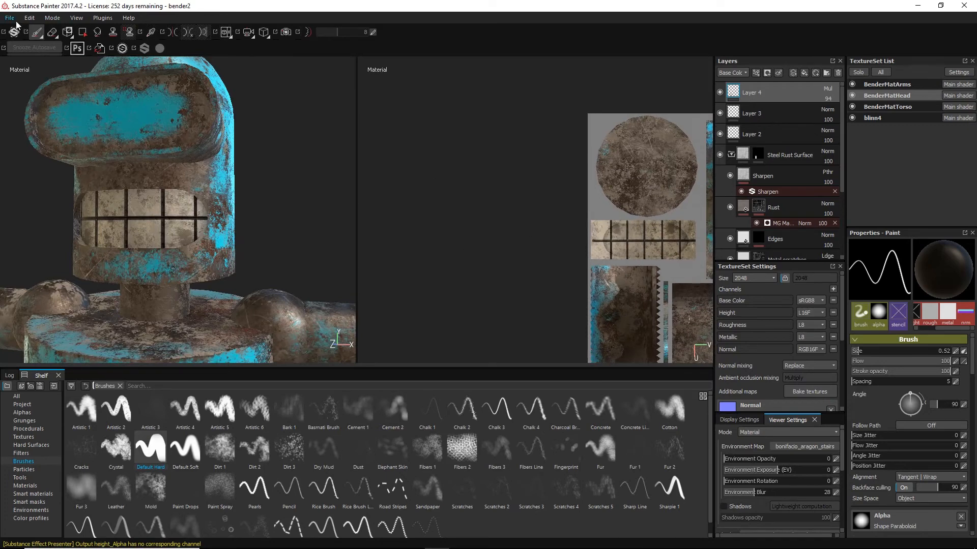
pyautogui.click(10, 18)
pyautogui.click(20, 83)
pyautogui.press('alt')
pyautogui.scroll(3, 503, 212)
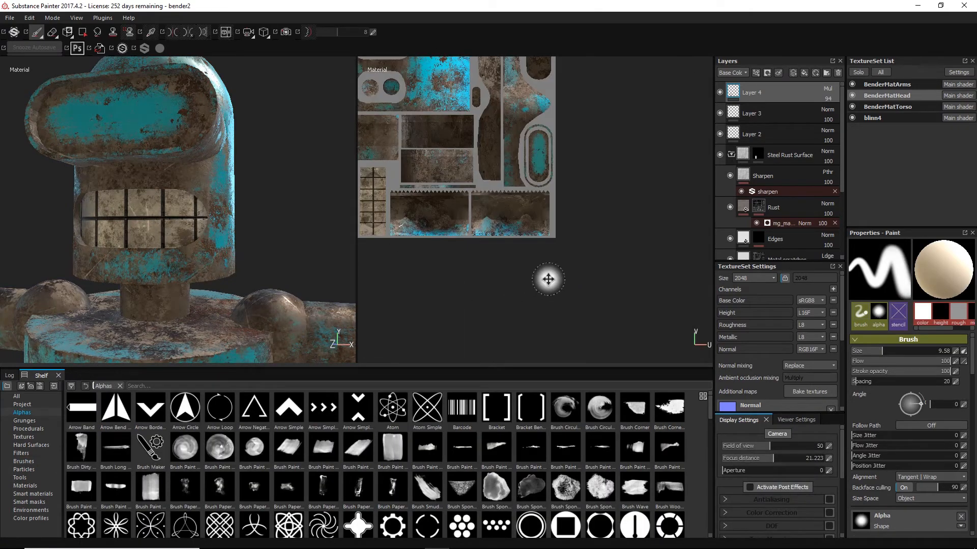
pyautogui.keyDown('alt'); pyautogui.moveTo(548, 279); pyautogui.dragTo(627, 302, button='middle'); pyautogui.keyUp('alt')
pyautogui.keyDown('alt'); pyautogui.moveTo(569, 298); pyautogui.dragTo(690, 338, button='right'); pyautogui.keyUp('alt')
pyautogui.keyDown('alt'); pyautogui.moveTo(617, 314); pyautogui.dragTo(653, 336, button='middle'); pyautogui.keyUp('alt')
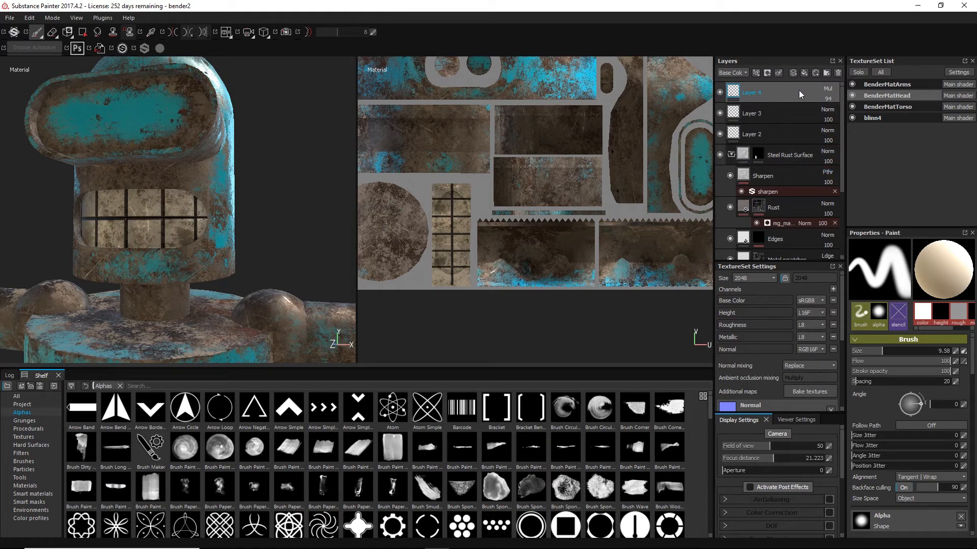
pyautogui.click(791, 72)
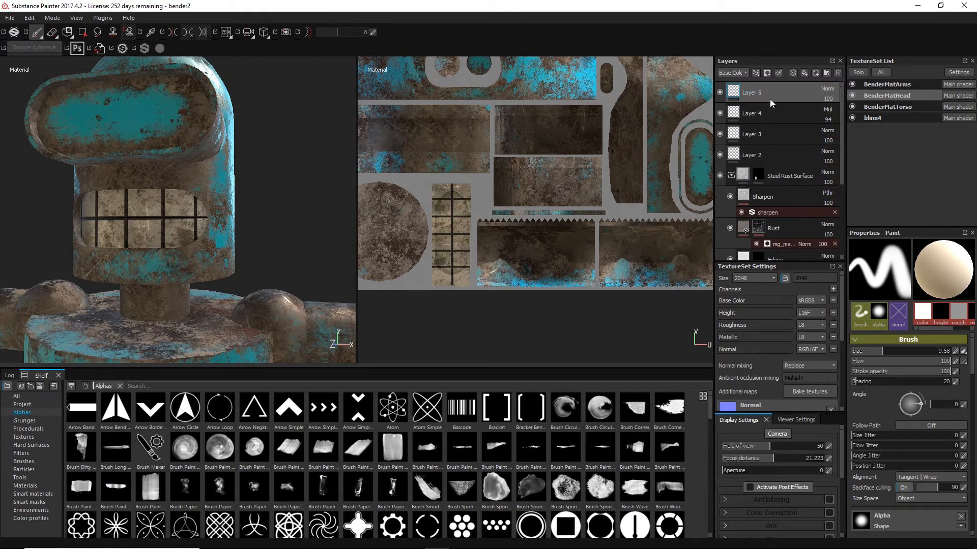
pyautogui.doubleClick(756, 93)
pyautogui.press('BackSpace')
pyautogui.write('eyes')
pyautogui.press('Return')
pyautogui.click(10, 18)
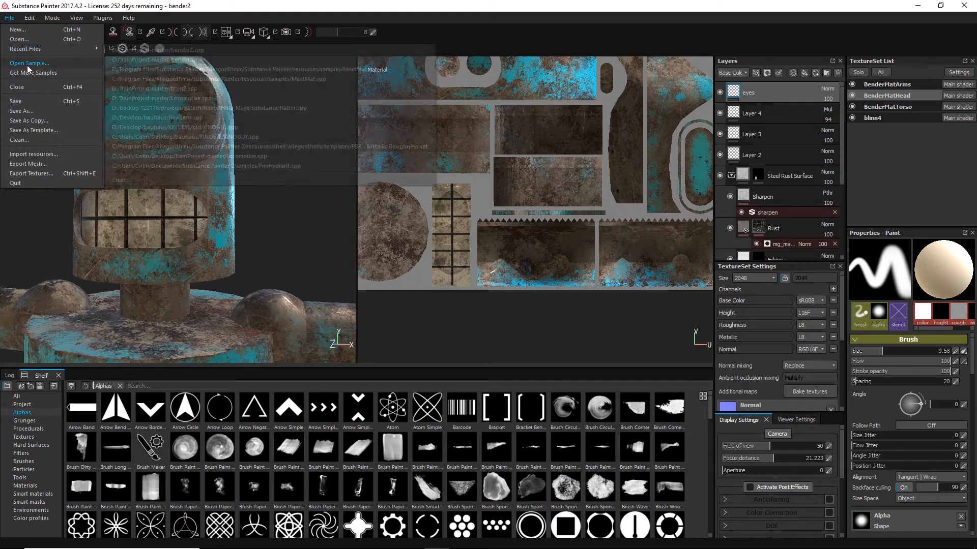
pyautogui.click(27, 101)
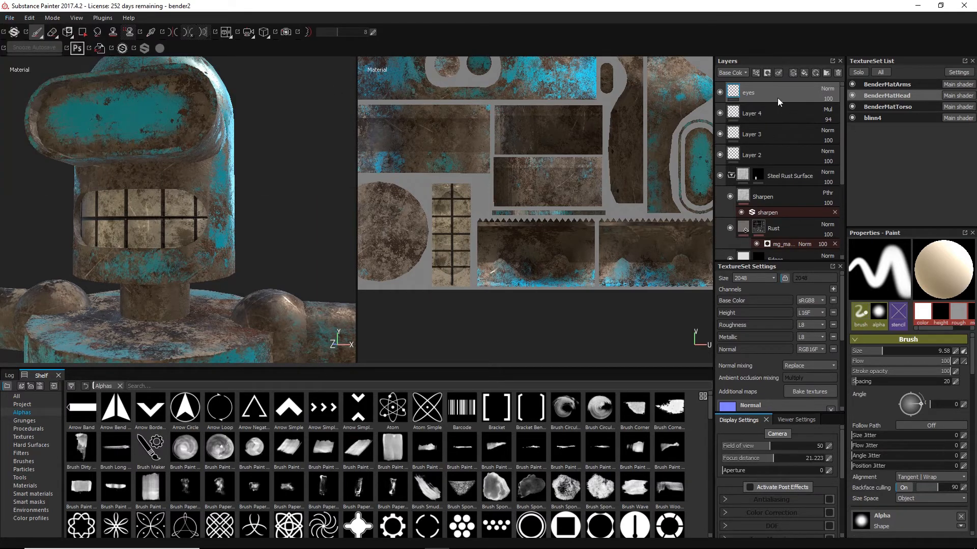
pyautogui.click(837, 72)
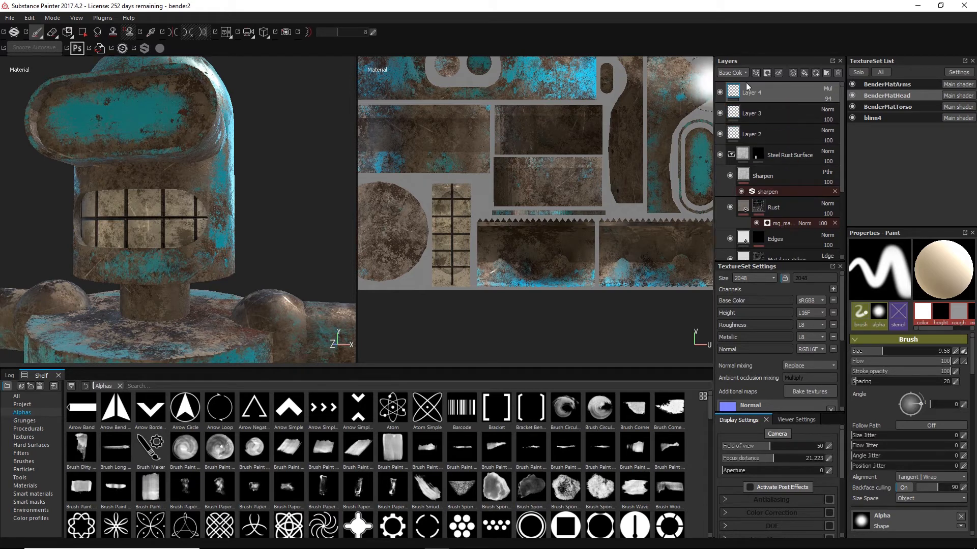
# - Add a new paint layer above Layer 4 and name it eyes
pyautogui.click(793, 73)
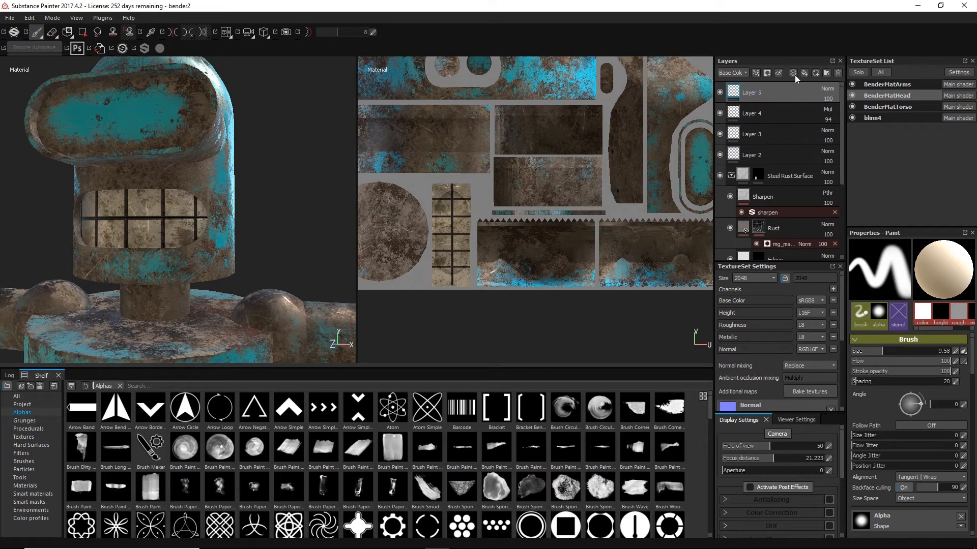
pyautogui.doubleClick(755, 96)
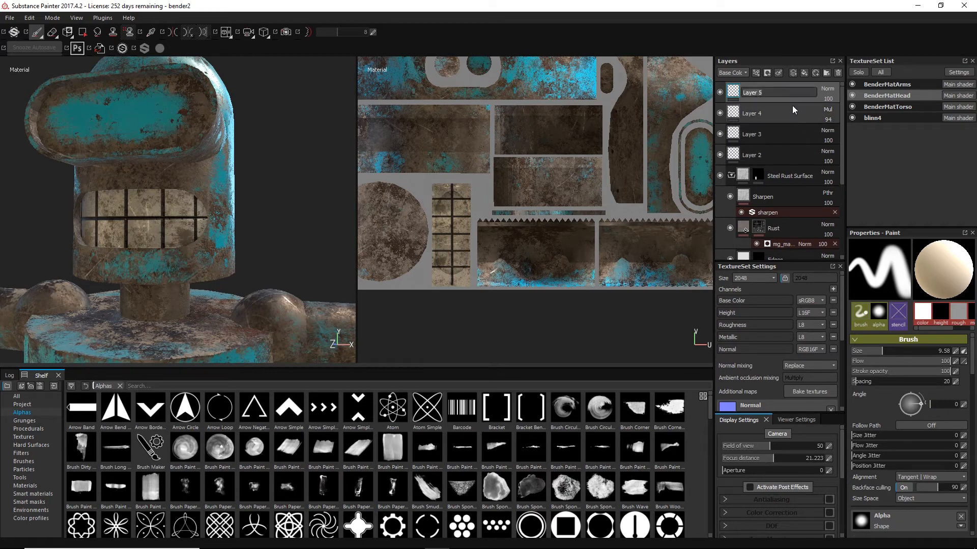
pyautogui.press('BackSpace')
pyautogui.press('BackSpace')
pyautogui.press('BackSpace')
pyautogui.press('BackSpace')
pyautogui.press('BackSpace')
pyautogui.press('BackSpace')
pyautogui.press('BackSpace')
pyautogui.write('eyes')
pyautogui.press('Return')
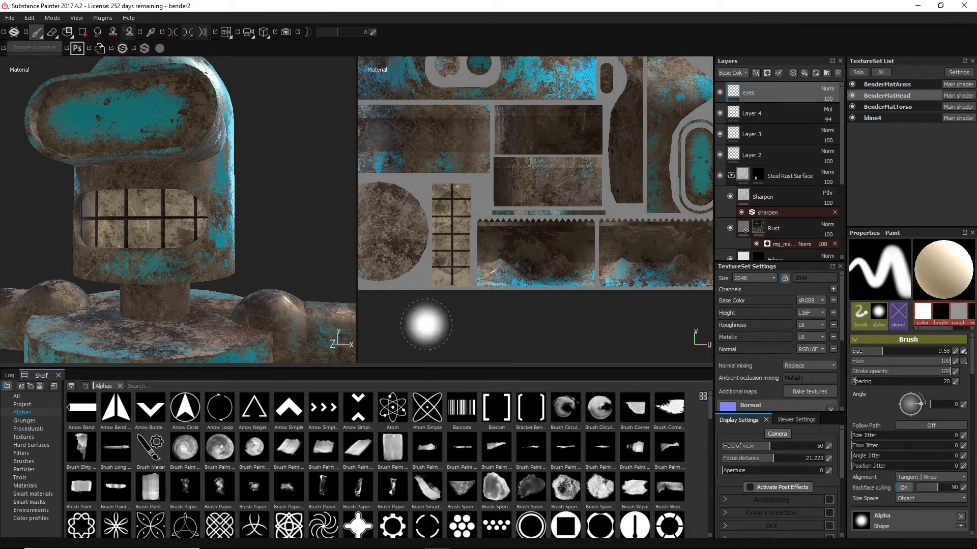
# - Choose the blue Plastic Matte material and paint it over the two eye islands in the UV view, undoing the stray last stroke
pyautogui.click(26, 485)
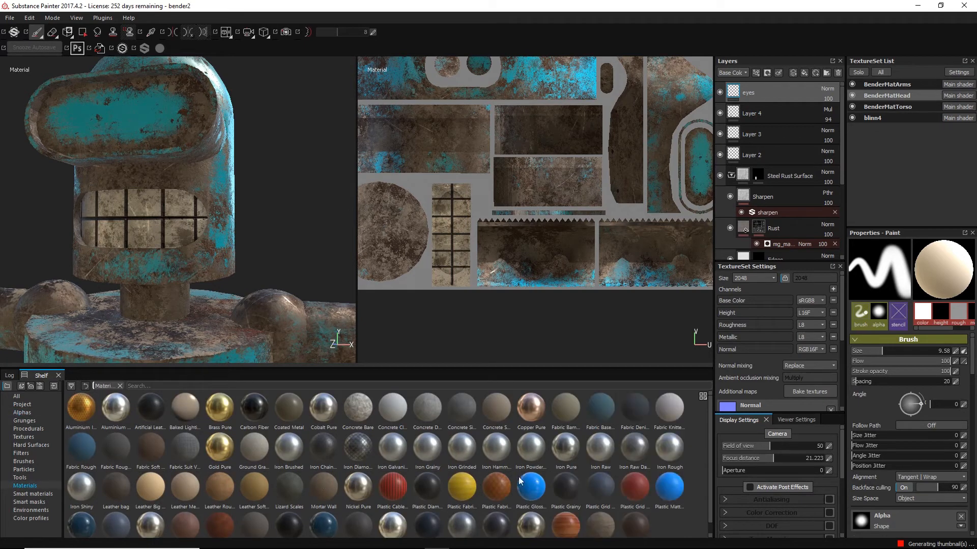
pyautogui.click(670, 488)
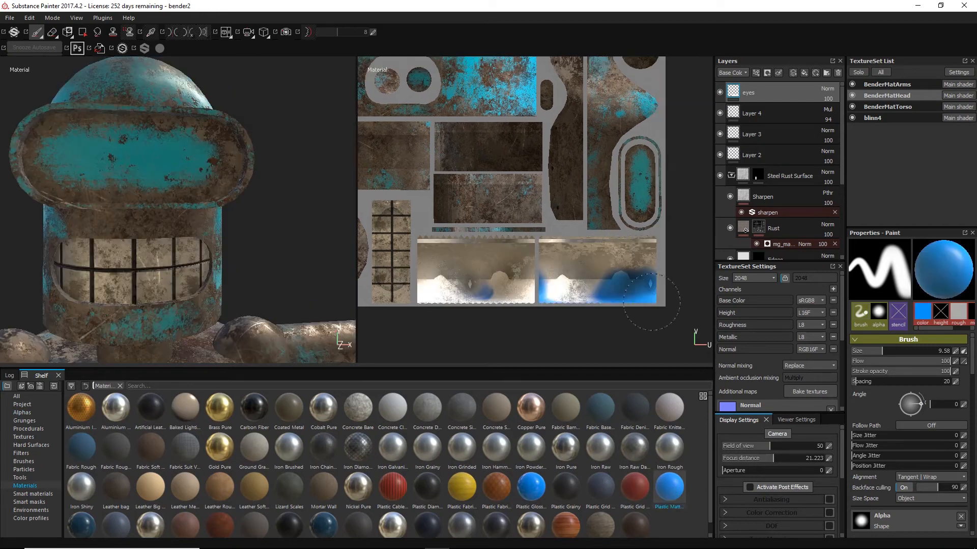
pyautogui.moveTo(539, 290)
pyautogui.mouseDown()
pyautogui.moveTo(580, 284)
pyautogui.moveTo(575, 275)
pyautogui.moveTo(623, 258)
pyautogui.moveTo(555, 277)
pyautogui.moveTo(483, 260)
pyautogui.moveTo(442, 270)
pyautogui.moveTo(445, 282)
pyautogui.moveTo(489, 299)
pyautogui.moveTo(559, 290)
pyautogui.mouseUp()
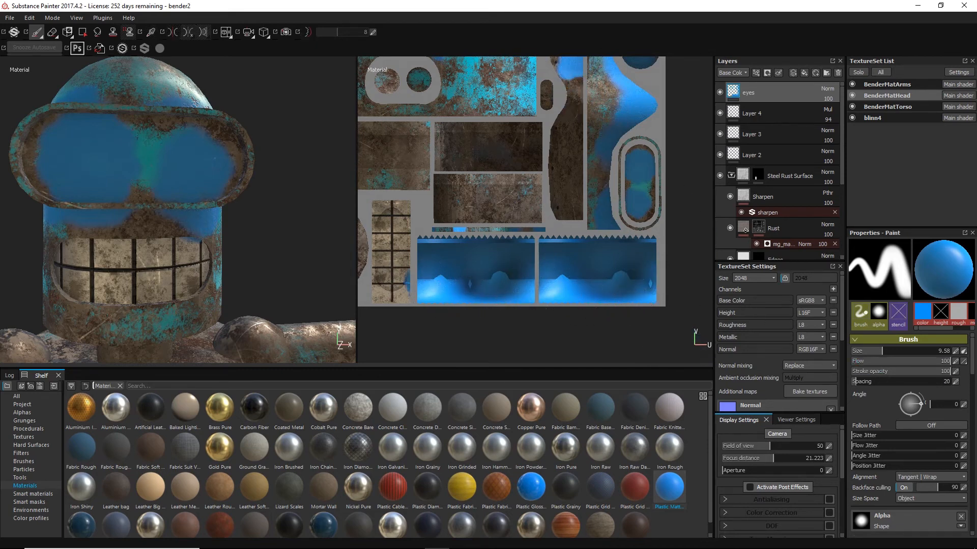
pyautogui.moveTo(451, 226); pyautogui.dragTo(456, 244)
pyautogui.hotkey('ctrl', 'z')
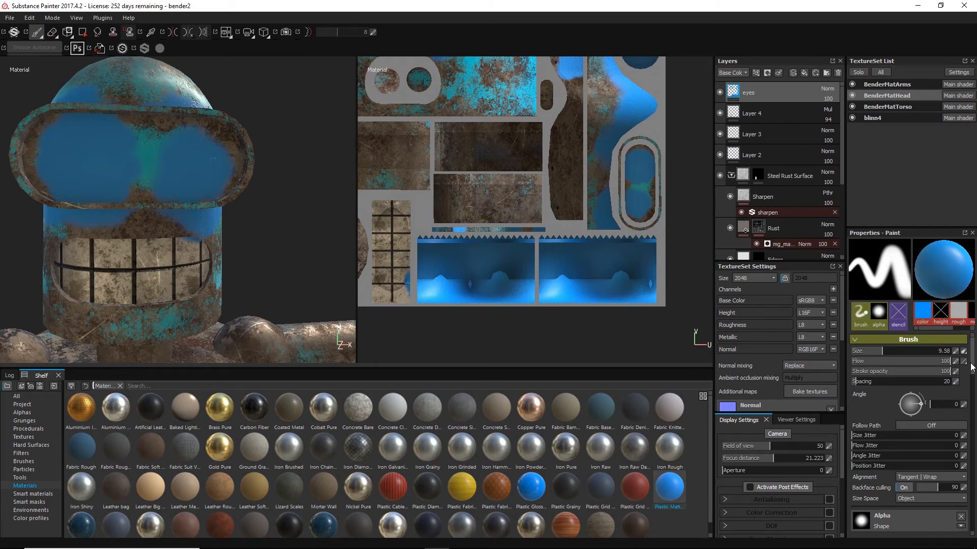
# - Set the brush's base color to white and paint over both eye islands in the UV view
pyautogui.scroll(-5, 971, 366)
pyautogui.click(919, 421)
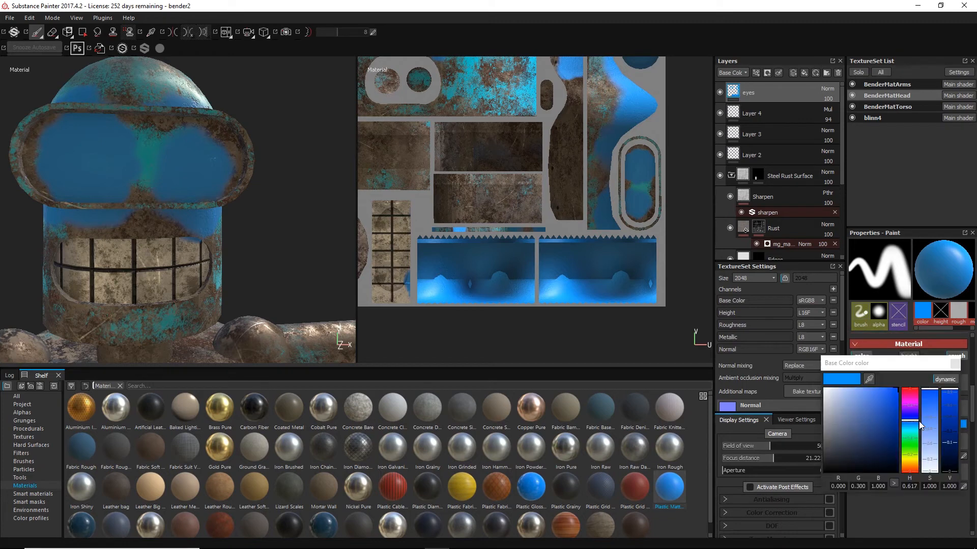
pyautogui.moveTo(856, 425); pyautogui.dragTo(807, 382)
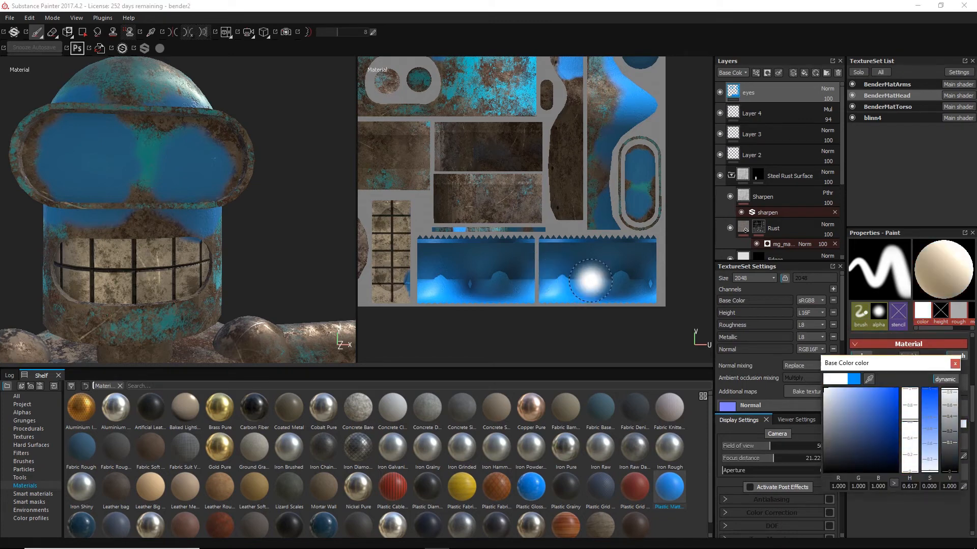
pyautogui.moveTo(590, 281)
pyautogui.mouseDown()
pyautogui.moveTo(514, 280)
pyautogui.moveTo(625, 285)
pyautogui.moveTo(448, 286)
pyautogui.moveTo(437, 260)
pyautogui.moveTo(458, 244)
pyautogui.moveTo(585, 249)
pyautogui.moveTo(602, 259)
pyautogui.moveTo(613, 110)
pyautogui.moveTo(636, 193)
pyautogui.moveTo(504, 193)
pyautogui.moveTo(613, 222)
pyautogui.moveTo(509, 193)
pyautogui.moveTo(442, 290)
pyautogui.moveTo(453, 72)
pyautogui.moveTo(529, 256)
pyautogui.moveTo(438, 282)
pyautogui.moveTo(565, 183)
pyautogui.moveTo(575, 101)
pyautogui.moveTo(541, 135)
pyautogui.moveTo(565, 153)
pyautogui.moveTo(567, 203)
pyautogui.moveTo(473, 203)
pyautogui.moveTo(514, 208)
pyautogui.moveTo(534, 162)
pyautogui.moveTo(440, 142)
pyautogui.moveTo(633, 173)
pyautogui.moveTo(567, 93)
pyautogui.moveTo(453, 91)
pyautogui.mouseUp()
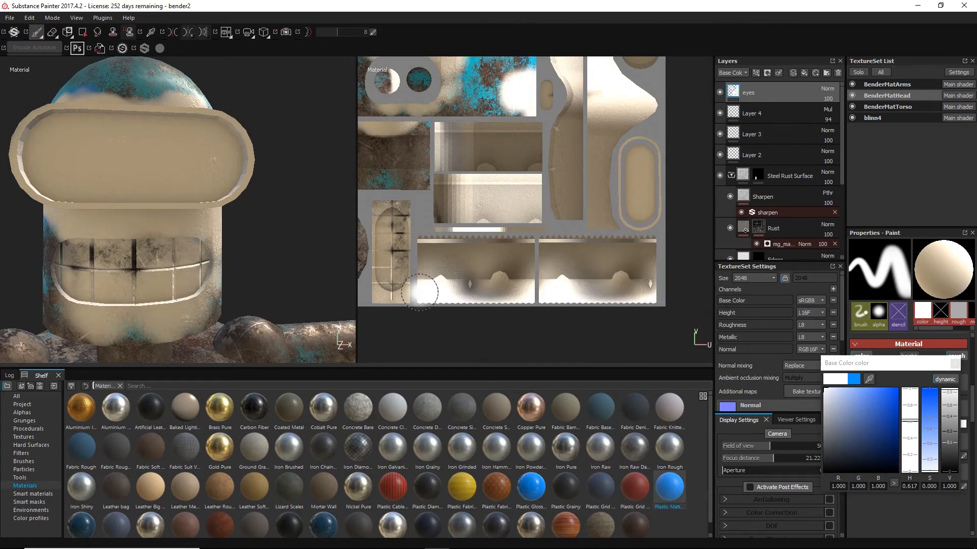
# - Add a black mask to the eyes layer and reveal only the two eye islands with Polygon Fill
pyautogui.rightClick(749, 94)
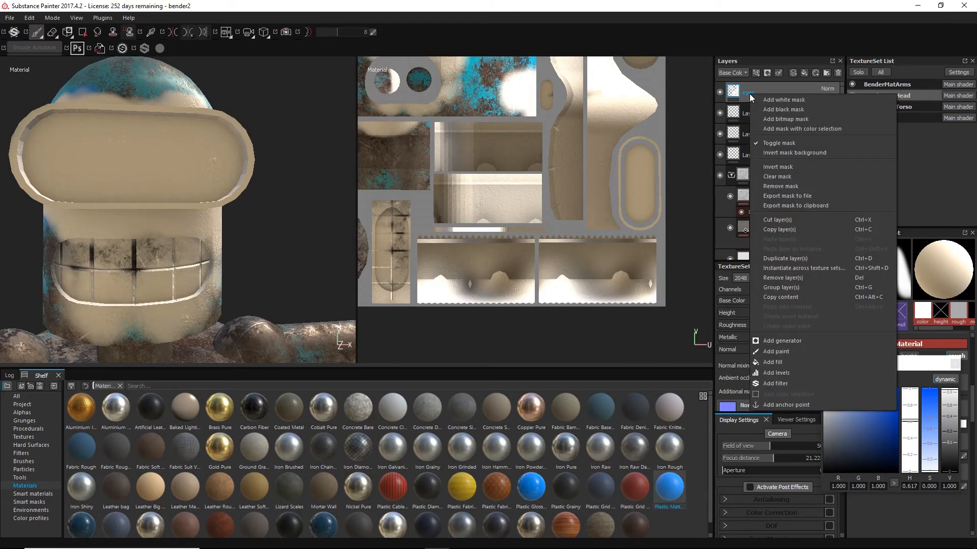
pyautogui.click(779, 109)
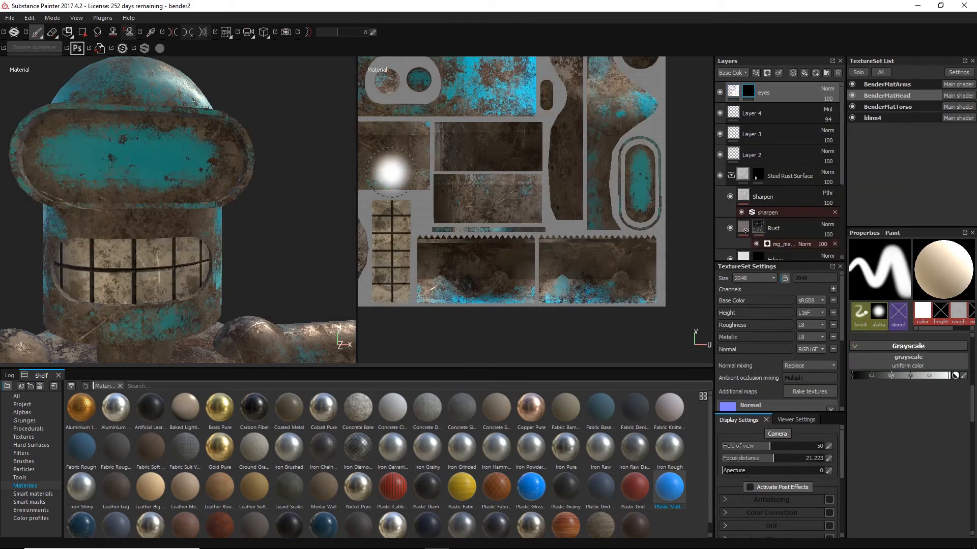
pyautogui.click(82, 33)
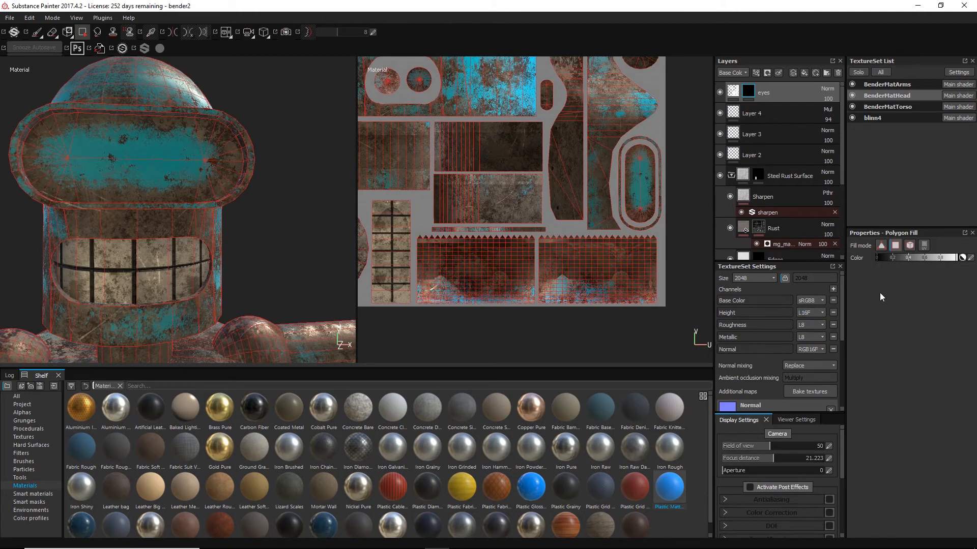
pyautogui.moveTo(669, 316); pyautogui.dragTo(413, 237)
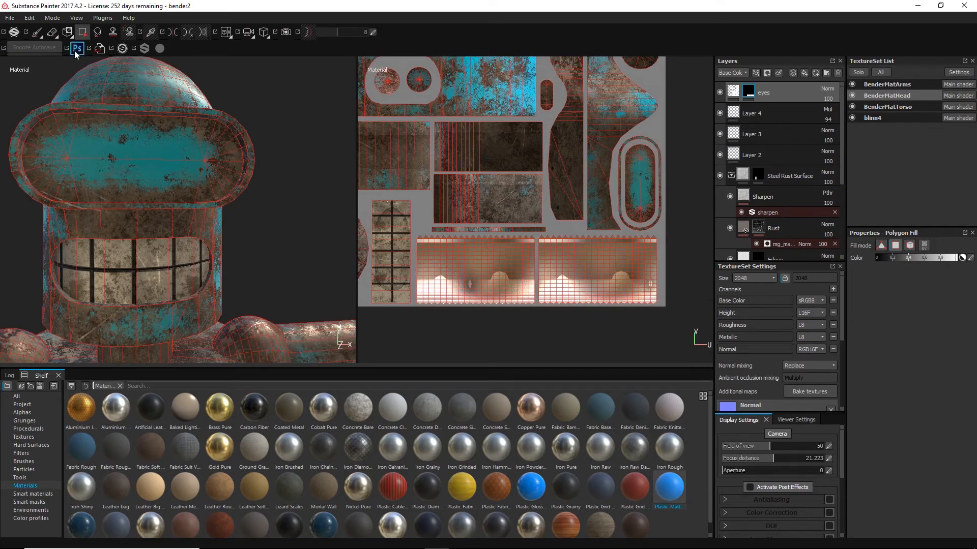
# - Save the project with the masked eyes layer
pyautogui.click(9, 18)
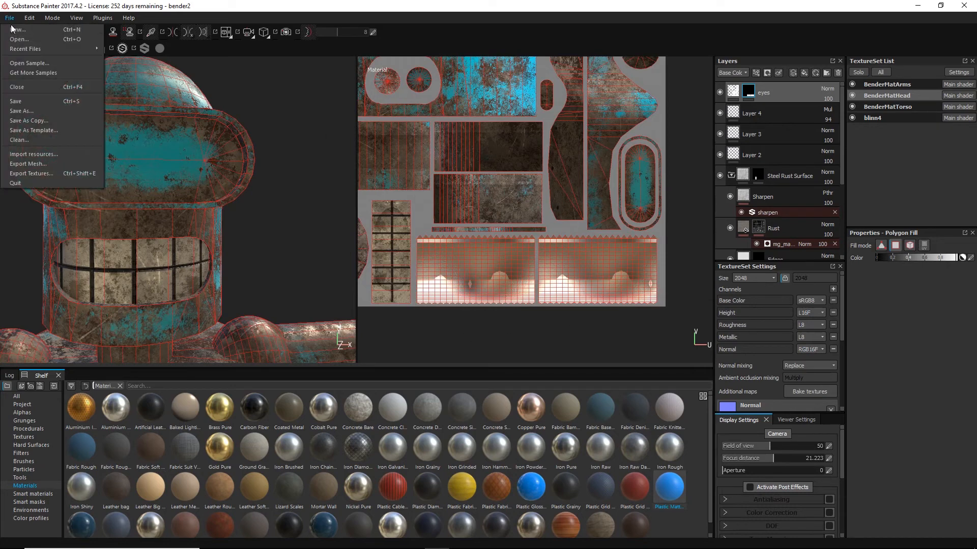
pyautogui.click(21, 101)
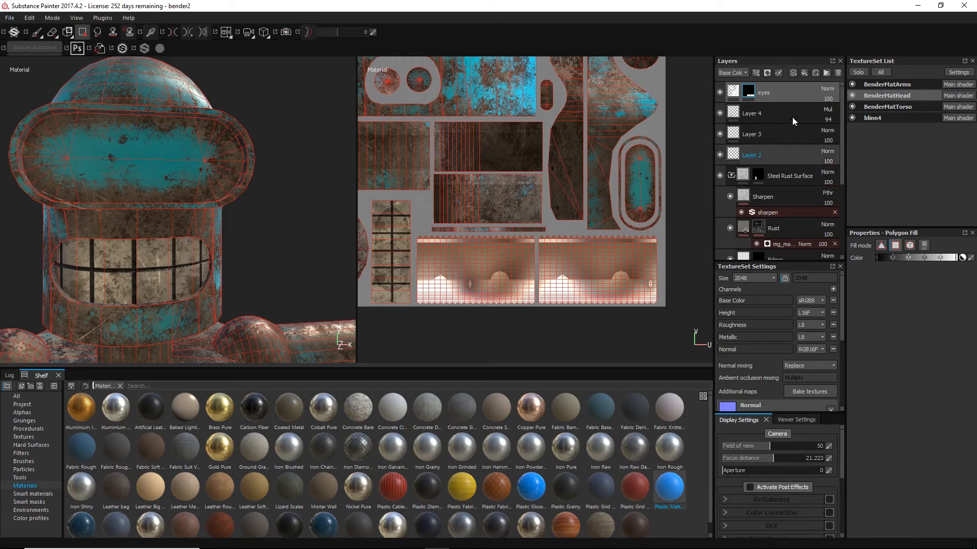
pyautogui.click(10, 18)
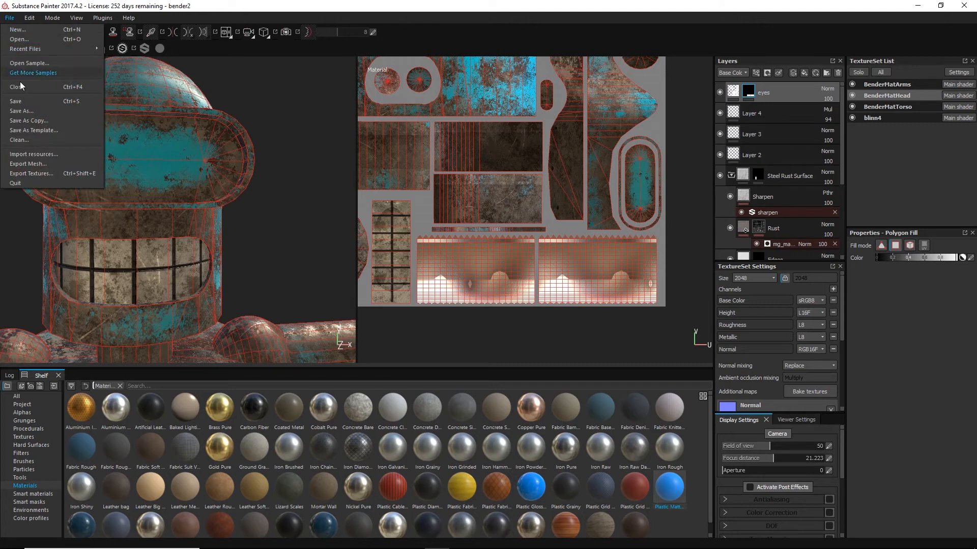
pyautogui.click(16, 102)
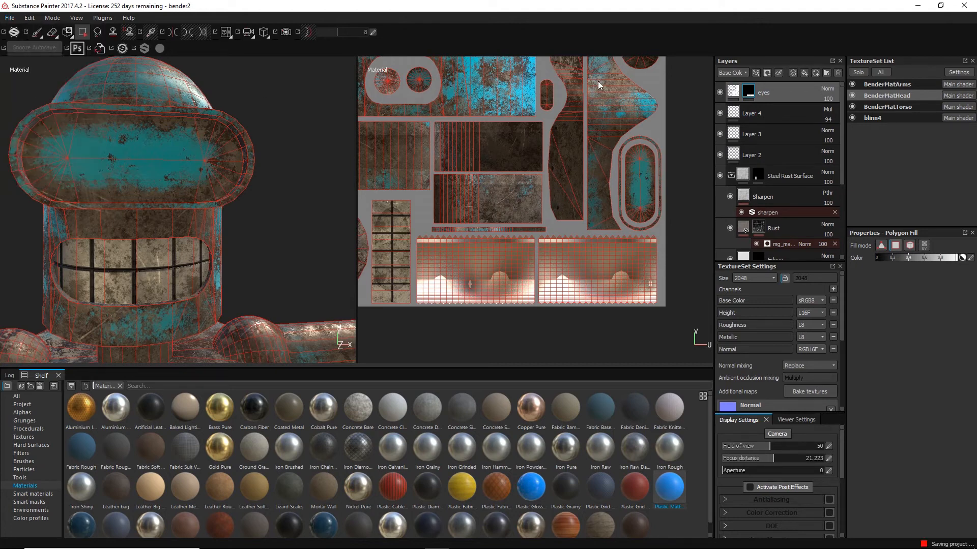
# - Add a layer above eyes and paint black along the upper part of both eye islands in the UV view
pyautogui.click(793, 72)
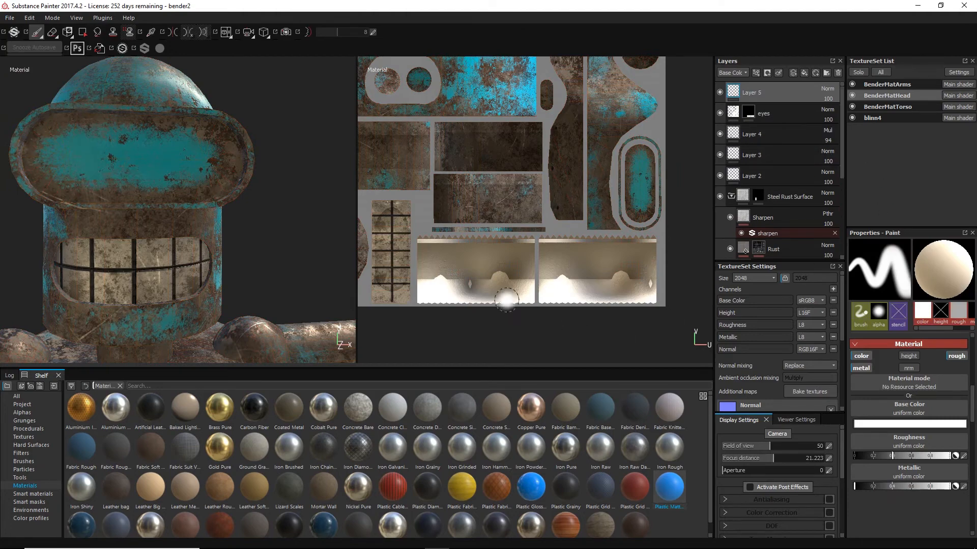
pyautogui.click(920, 429)
pyautogui.moveTo(864, 419); pyautogui.dragTo(780, 495)
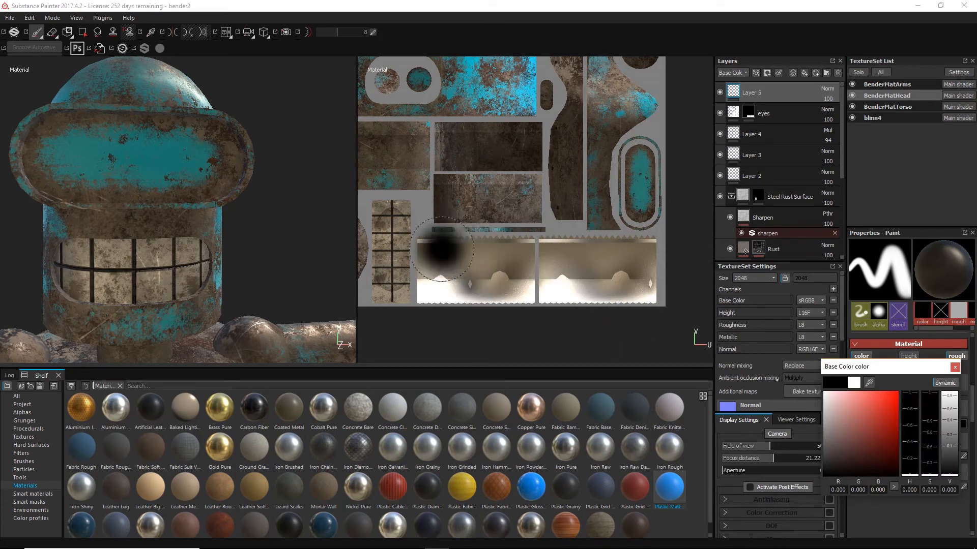
pyautogui.moveTo(445, 243); pyautogui.dragTo(590, 244)
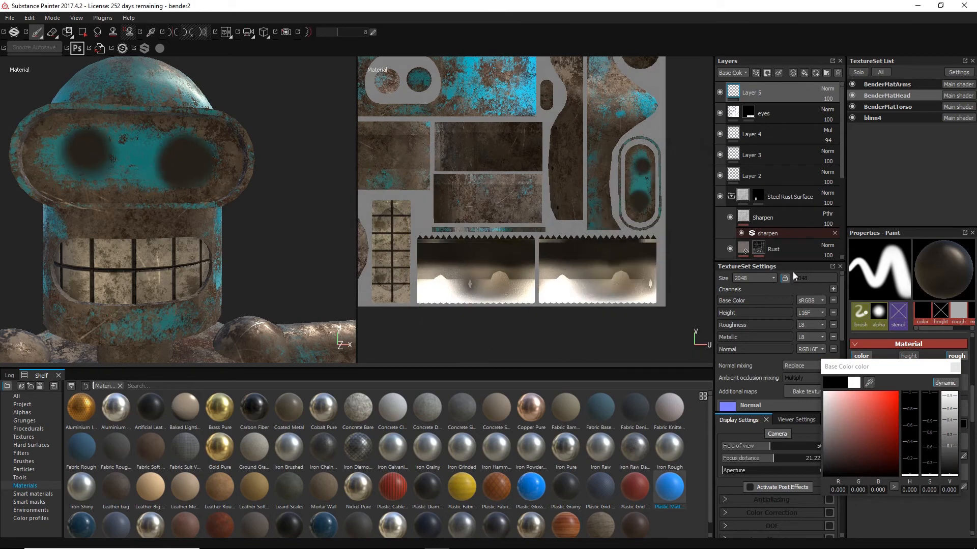
# - Lower the brush's roughness and raise its metallic value, and repaint the black band across the upper part of both eye islands
pyautogui.click(952, 367)
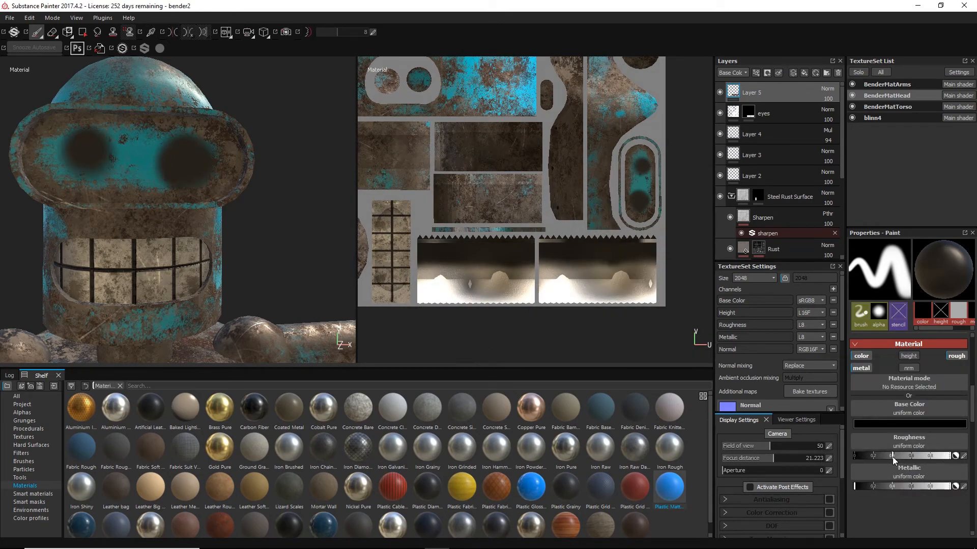
pyautogui.moveTo(893, 456); pyautogui.dragTo(948, 492)
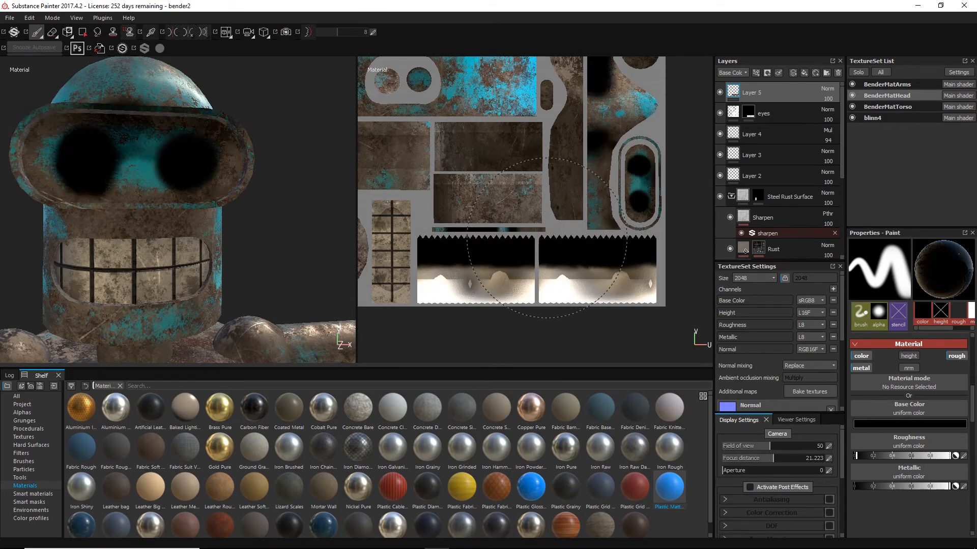
pyautogui.press('d')
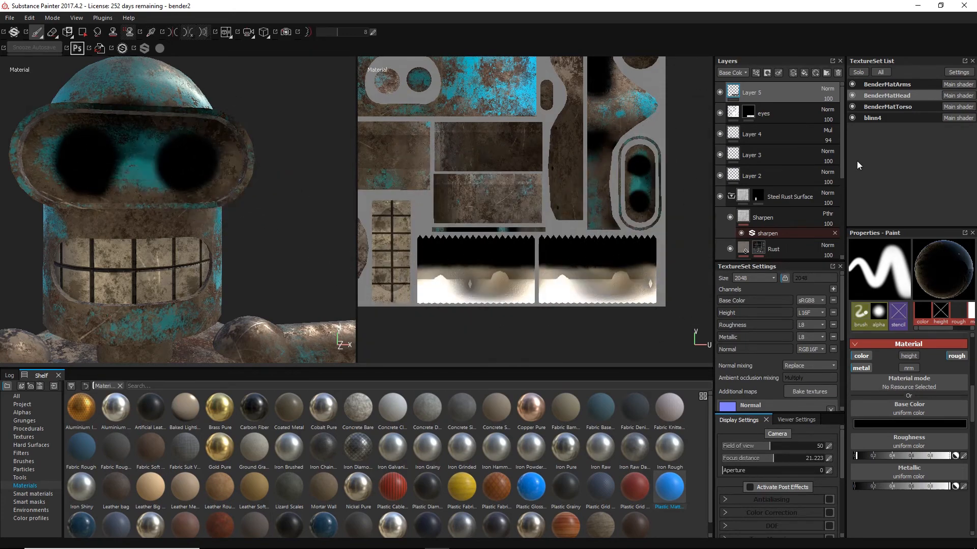
# - Add a black mask to Layer 5 and reveal only the top row of polygons on both eye islands with Polygon Fill
pyautogui.rightClick(751, 94)
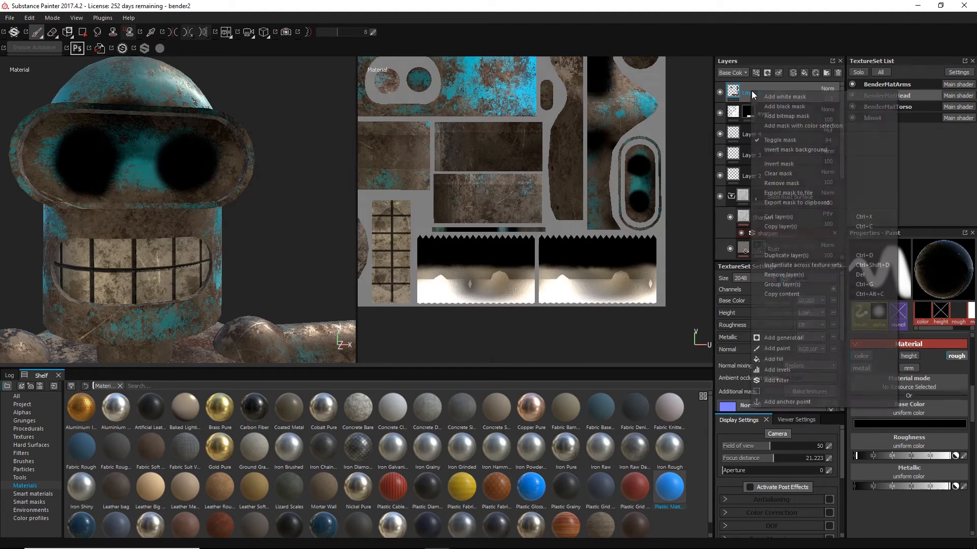
pyautogui.click(785, 106)
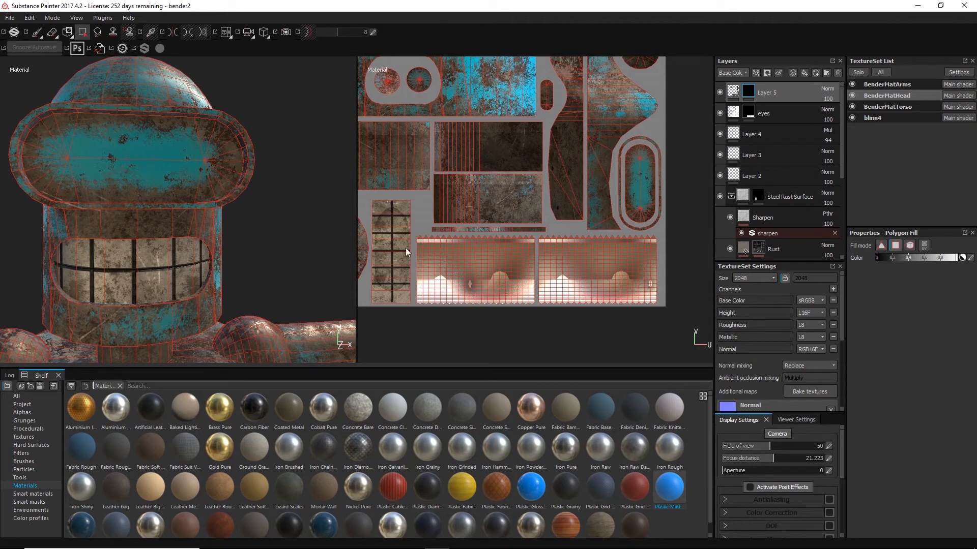
pyautogui.moveTo(414, 235); pyautogui.dragTo(602, 241)
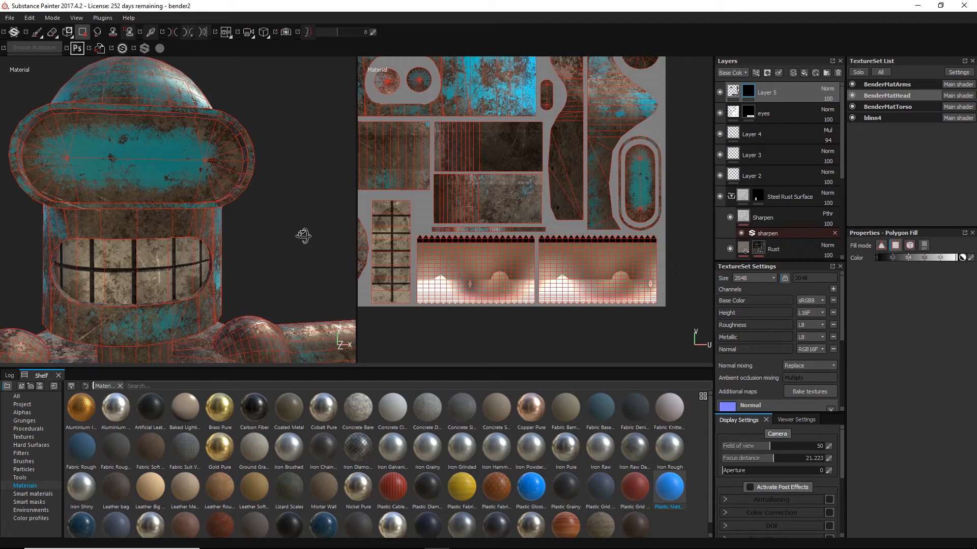
# - Save the project with the masked black layer
pyautogui.keyDown('alt'); pyautogui.moveTo(303, 235); pyautogui.dragTo(232, 190); pyautogui.keyUp('alt')
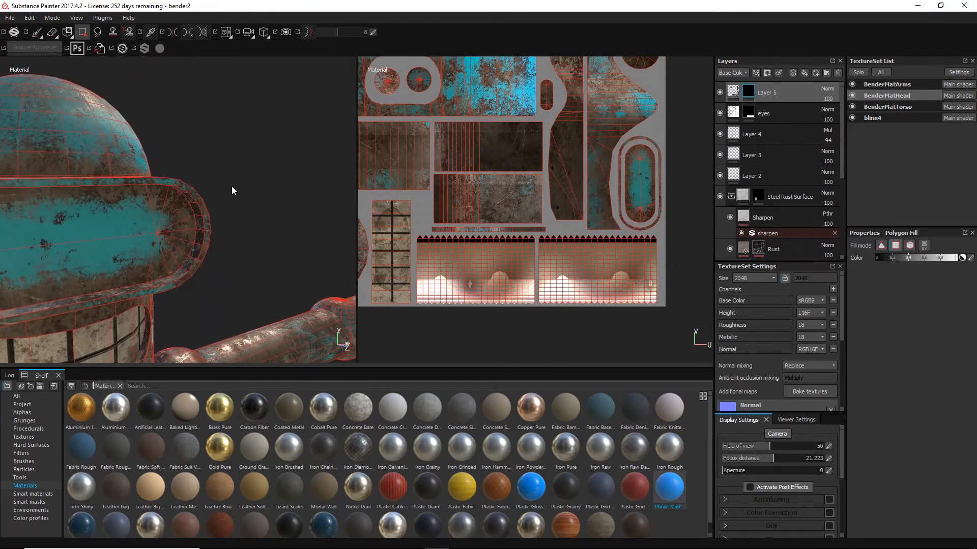
pyautogui.click(14, 22)
pyautogui.click(18, 100)
pyautogui.keyDown('alt'); pyautogui.moveTo(292, 181); pyautogui.dragTo(282, 214); pyautogui.keyUp('alt')
pyautogui.keyDown('alt'); pyautogui.moveTo(281, 214); pyautogui.dragTo(314, 212, button='right'); pyautogui.keyUp('alt')
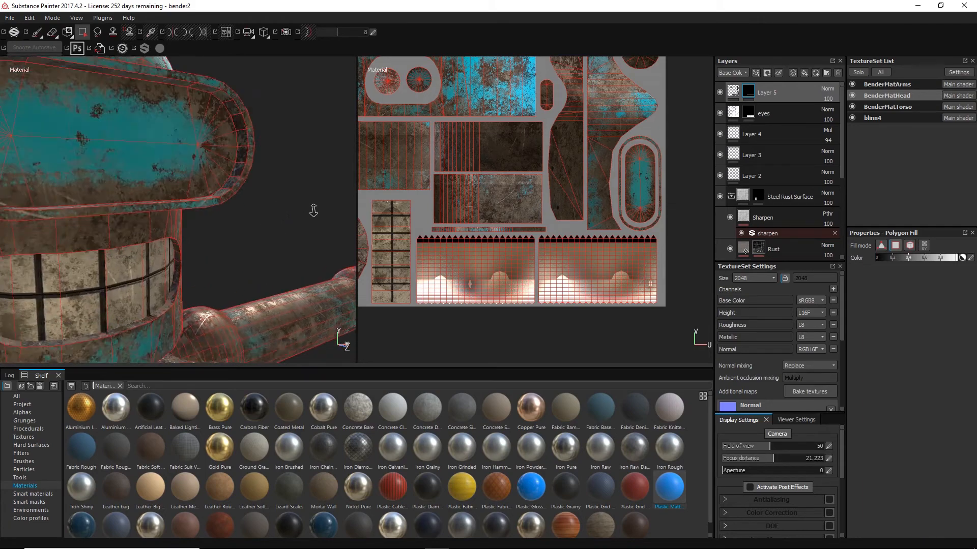
# - Inspect the robot's mouth, neck, shoulder and visor up close from several angles
pyautogui.keyDown('alt'); pyautogui.moveTo(314, 212); pyautogui.dragTo(258, 315, button='middle'); pyautogui.keyUp('alt')
pyautogui.keyDown('alt'); pyautogui.moveTo(267, 225); pyautogui.dragTo(316, 191); pyautogui.keyUp('alt')
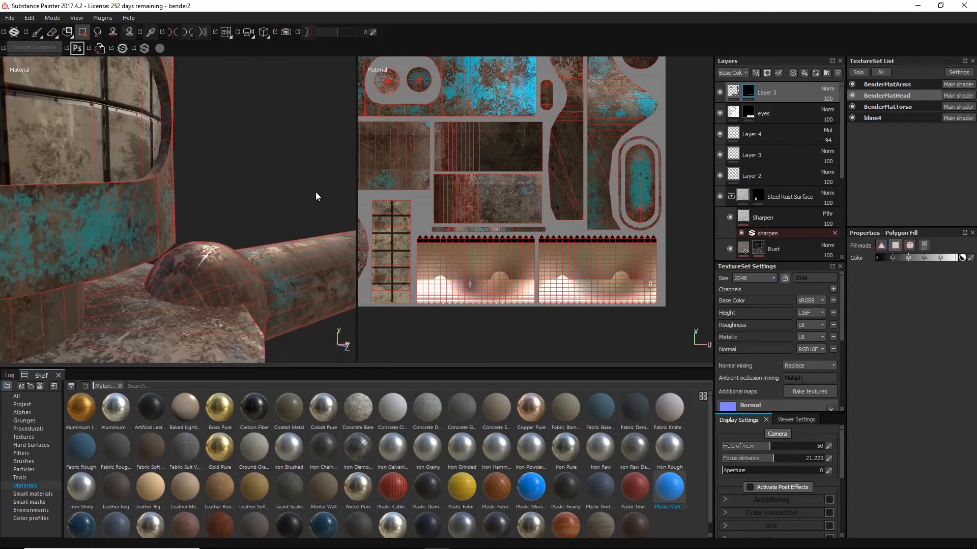
pyautogui.keyDown('alt'); pyautogui.moveTo(312, 166); pyautogui.dragTo(275, 275, button='middle'); pyautogui.keyUp('alt')
pyautogui.keyDown('alt'); pyautogui.moveTo(277, 250); pyautogui.dragTo(309, 281); pyautogui.keyUp('alt')
pyautogui.scroll(1, 361, 278)
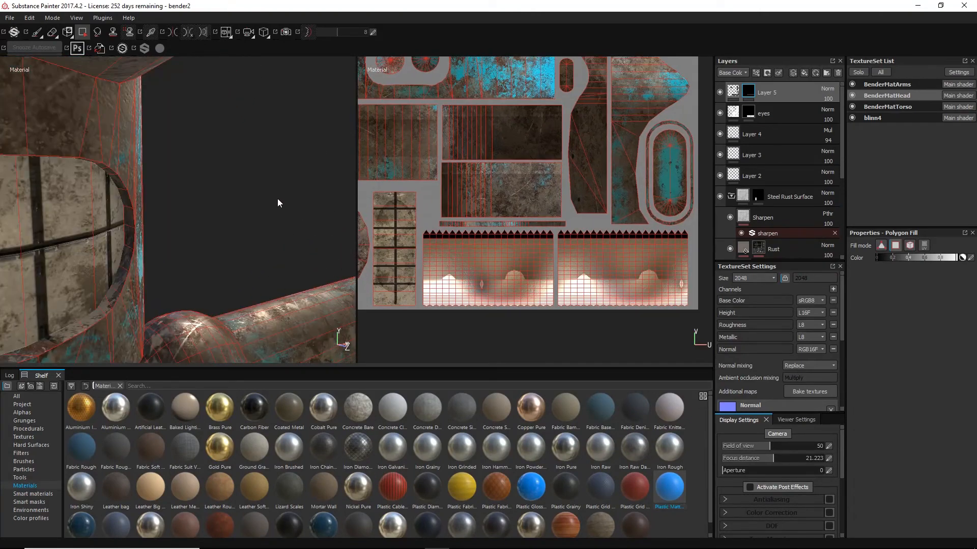
pyautogui.keyDown('alt'); pyautogui.moveTo(275, 110); pyautogui.dragTo(280, 211, button='middle'); pyautogui.keyUp('alt')
pyautogui.keyDown('alt'); pyautogui.moveTo(301, 102); pyautogui.dragTo(355, 307); pyautogui.keyUp('alt')
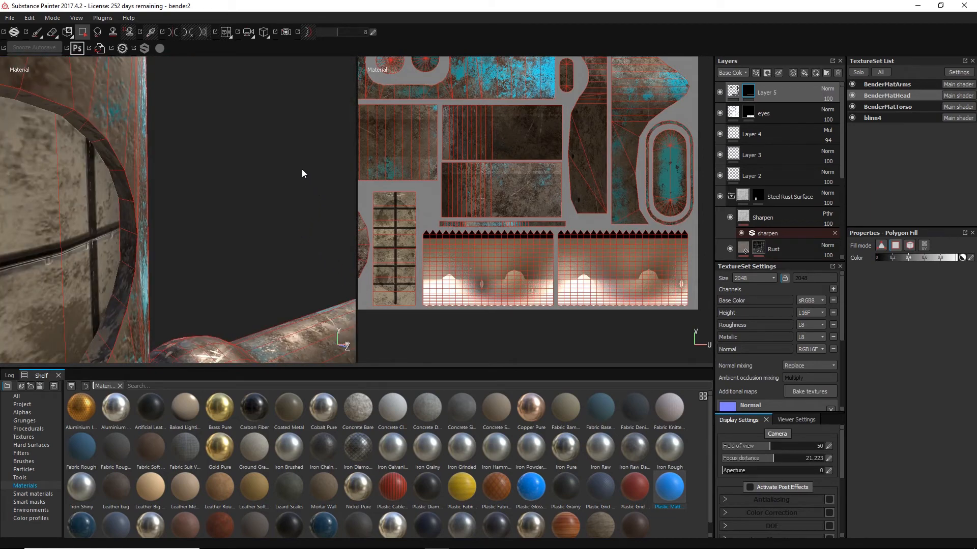
pyautogui.keyDown('alt'); pyautogui.moveTo(303, 170); pyautogui.dragTo(227, 197); pyautogui.keyUp('alt')
pyautogui.keyDown('alt'); pyautogui.moveTo(227, 196); pyautogui.dragTo(331, 225, button='middle'); pyautogui.keyUp('alt')
pyautogui.scroll(-2, 269, 243)
pyautogui.scroll(1, 267, 237)
pyautogui.keyDown('alt'); pyautogui.moveTo(331, 224); pyautogui.dragTo(72, 200); pyautogui.keyUp('alt')
pyautogui.keyDown('alt'); pyautogui.moveTo(50, 189); pyautogui.dragTo(96, 133, button='middle'); pyautogui.keyUp('alt')
pyautogui.scroll(-2, 667, 183)
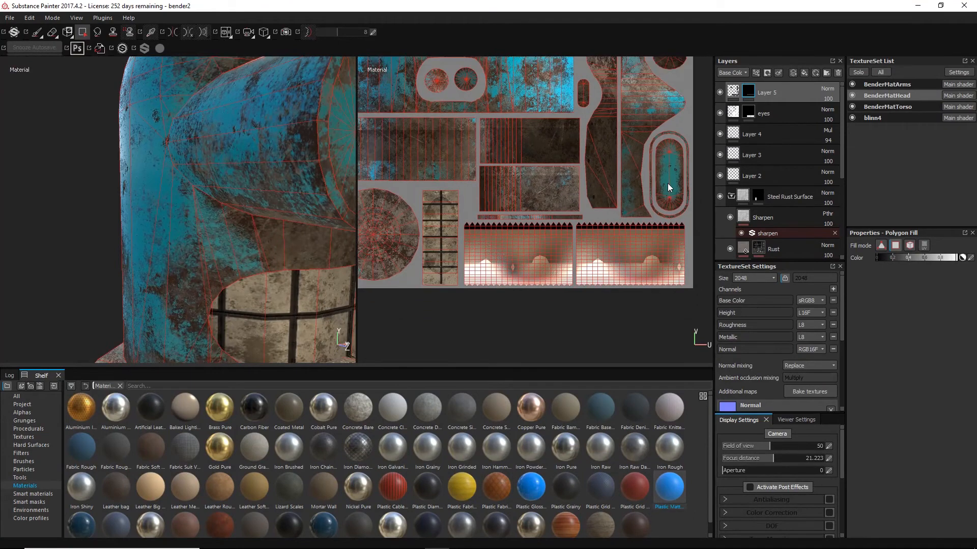
# - Reveal Layer 5's black on the two large oval islands and the small capsule island by filling them in its mask with Polygon Fill
pyautogui.press('alt')
pyautogui.keyDown('alt'); pyautogui.moveTo(610, 322); pyautogui.dragTo(611, 436, button='middle'); pyautogui.keyUp('alt')
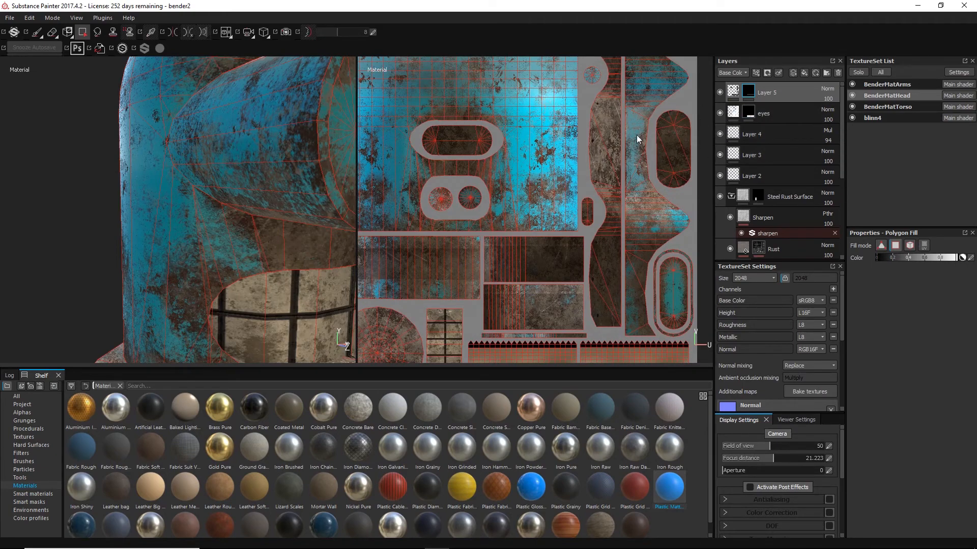
pyautogui.press('1')
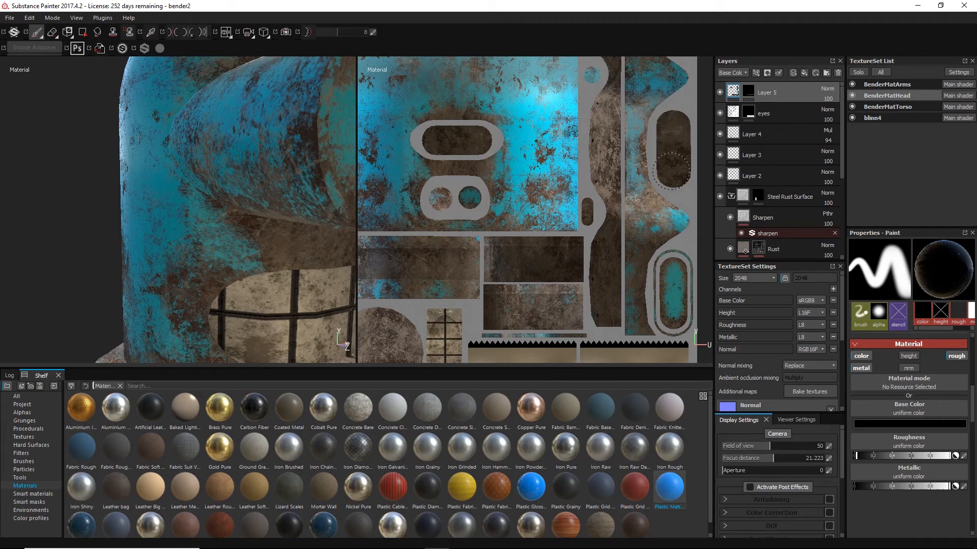
pyautogui.click(789, 94)
pyautogui.press('4')
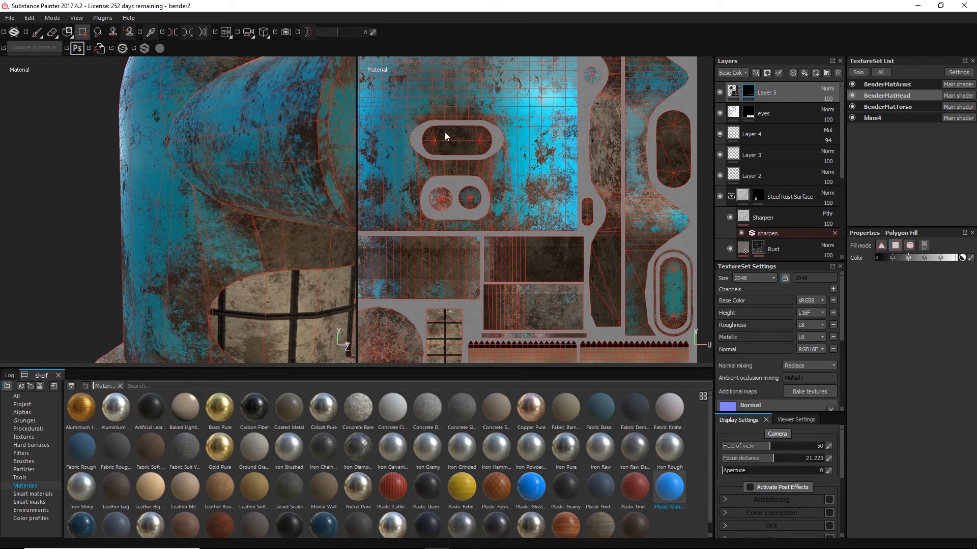
pyautogui.click(441, 148)
pyautogui.moveTo(483, 147); pyautogui.dragTo(488, 148)
pyautogui.moveTo(697, 117); pyautogui.dragTo(664, 181)
pyautogui.moveTo(581, 198); pyautogui.dragTo(591, 225)
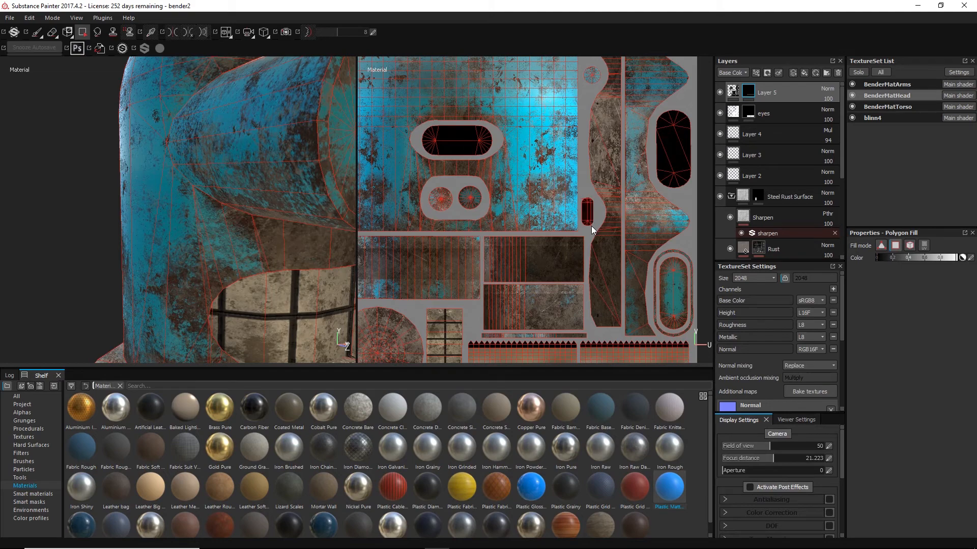
pyautogui.scroll(-5, 521, 238)
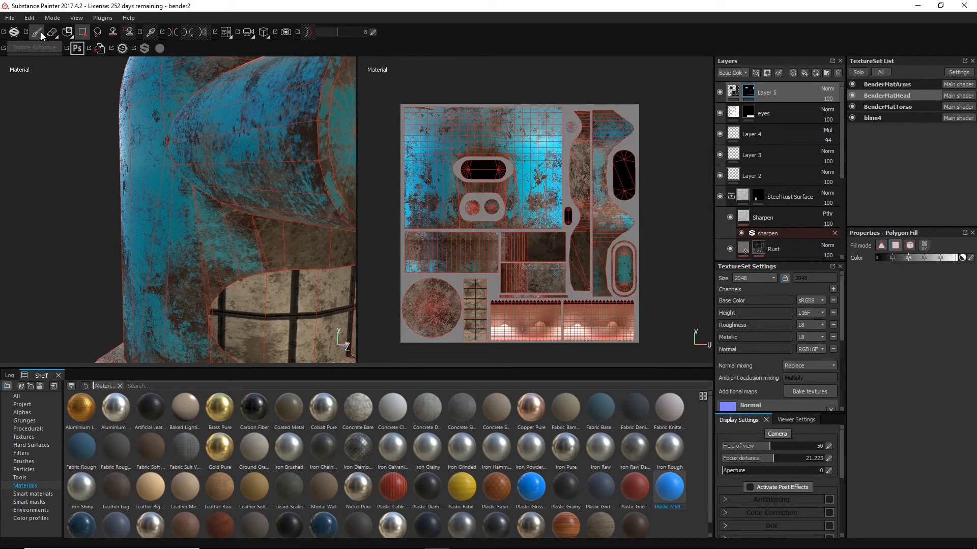
# - Examine the whole textured robot from the side and back, ending with a straight view of the back of its head
pyautogui.click(39, 33)
pyautogui.scroll(-3, 117, 272)
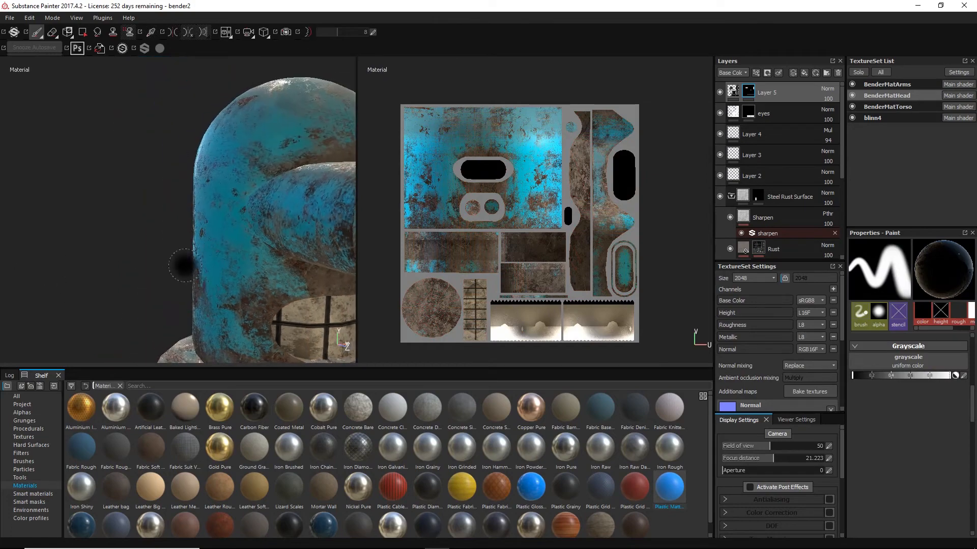
pyautogui.keyDown('alt'); pyautogui.moveTo(134, 264); pyautogui.dragTo(93, 144, button='middle'); pyautogui.keyUp('alt')
pyautogui.keyDown('alt'); pyautogui.moveTo(102, 167); pyautogui.dragTo(204, 201); pyautogui.keyUp('alt')
pyautogui.moveTo(193, 197)
pyautogui.keyDown('alt'); pyautogui.mouseDown(button='right')
pyautogui.moveTo(63, 168)
pyautogui.moveTo(90, 161)
pyautogui.mouseUp(button='right'); pyautogui.keyUp('alt')
pyautogui.keyDown('alt'); pyautogui.moveTo(157, 172); pyautogui.dragTo(274, 264); pyautogui.keyUp('alt')
pyautogui.keyDown('alt'); pyautogui.moveTo(309, 307); pyautogui.dragTo(163, 275, button='right'); pyautogui.keyUp('alt')
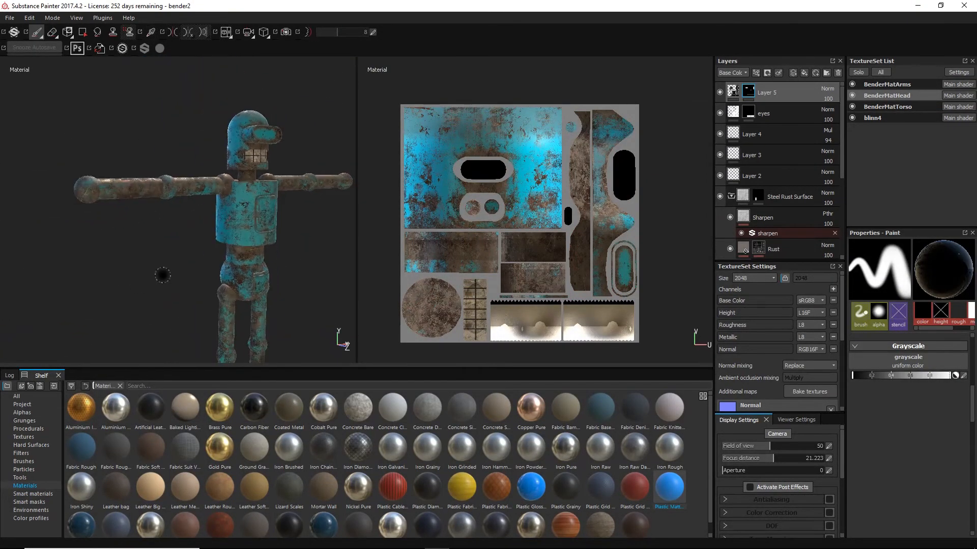
pyautogui.keyDown('alt'); pyautogui.moveTo(163, 275); pyautogui.dragTo(41, 270); pyautogui.keyUp('alt')
pyautogui.keyDown('alt'); pyautogui.moveTo(325, 276); pyautogui.dragTo(244, 220, button='middle'); pyautogui.keyUp('alt')
pyautogui.keyDown('alt'); pyautogui.moveTo(244, 220); pyautogui.dragTo(89, 253); pyautogui.keyUp('alt')
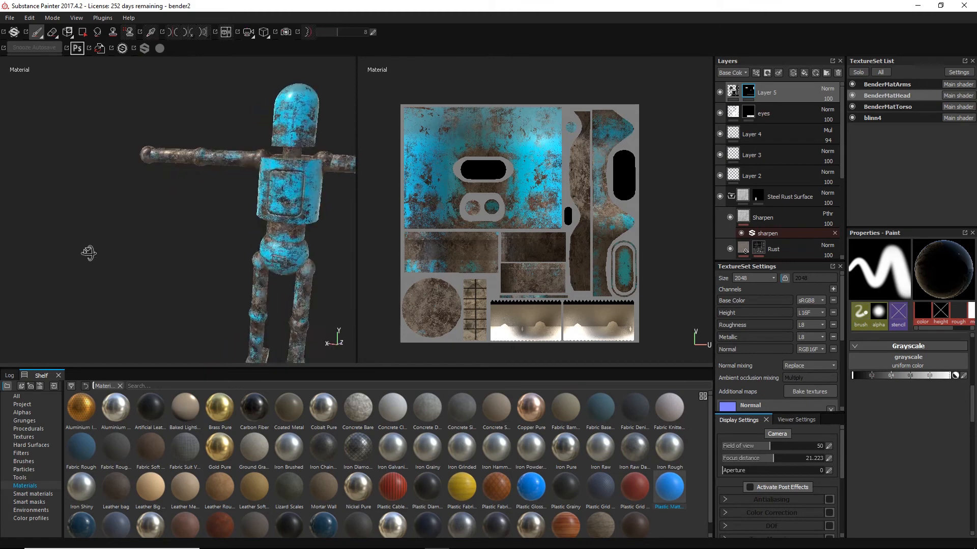
pyautogui.keyDown('alt'); pyautogui.moveTo(153, 228); pyautogui.dragTo(109, 258, button='middle'); pyautogui.keyUp('alt')
pyautogui.keyDown('alt'); pyautogui.moveTo(113, 96); pyautogui.dragTo(188, 199, button='right'); pyautogui.keyUp('alt')
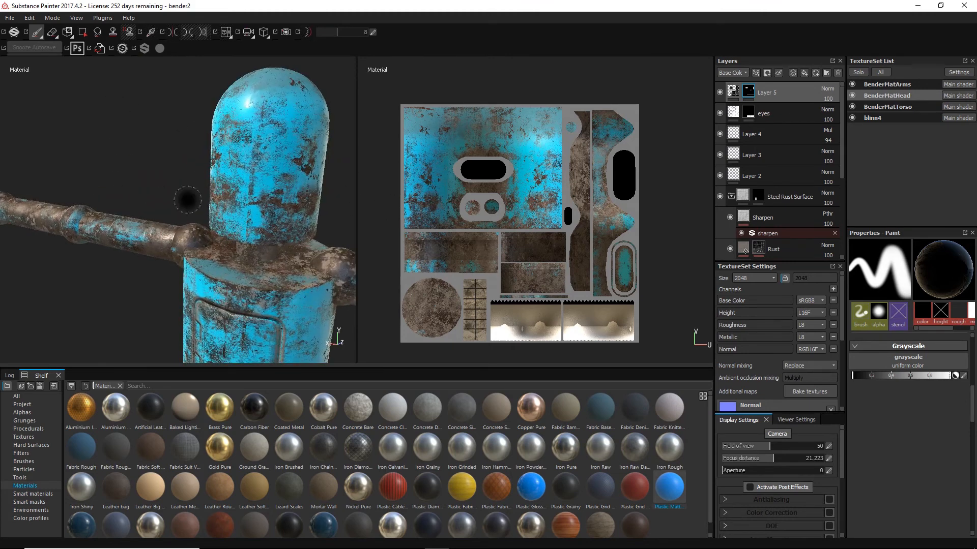
pyautogui.keyDown('alt'); pyautogui.keyDown('shift'); pyautogui.moveTo(110, 156); pyautogui.dragTo(206, 141); pyautogui.keyUp('shift'); pyautogui.keyUp('alt')
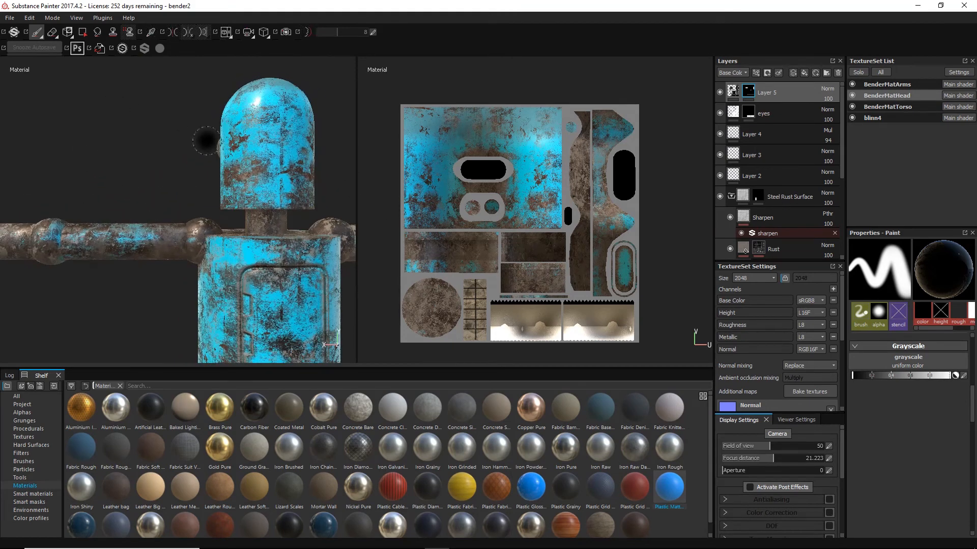
# - Add a new paint layer above Layer 5 and assign the Barcode alpha to the brush
pyautogui.click(792, 73)
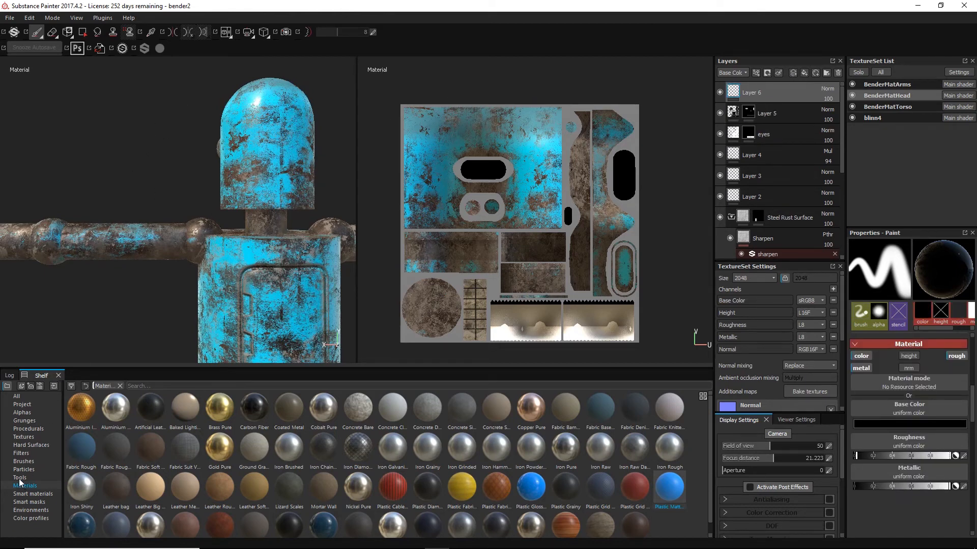
pyautogui.click(22, 412)
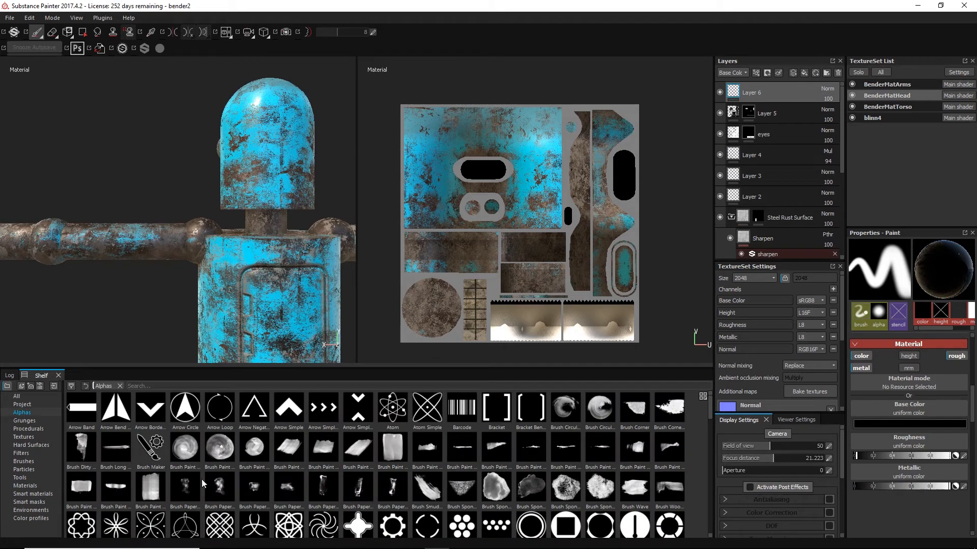
pyautogui.click(462, 410)
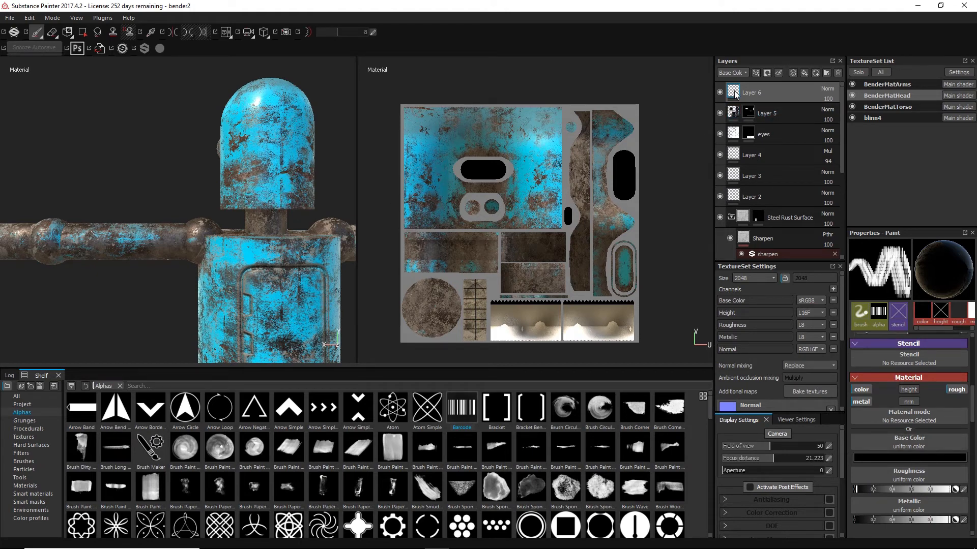
# - Assign the Dirt 2 texture to the brush's base color and set its Disorder to 25.5
pyautogui.moveTo(733, 93)
pyautogui.click(917, 444)
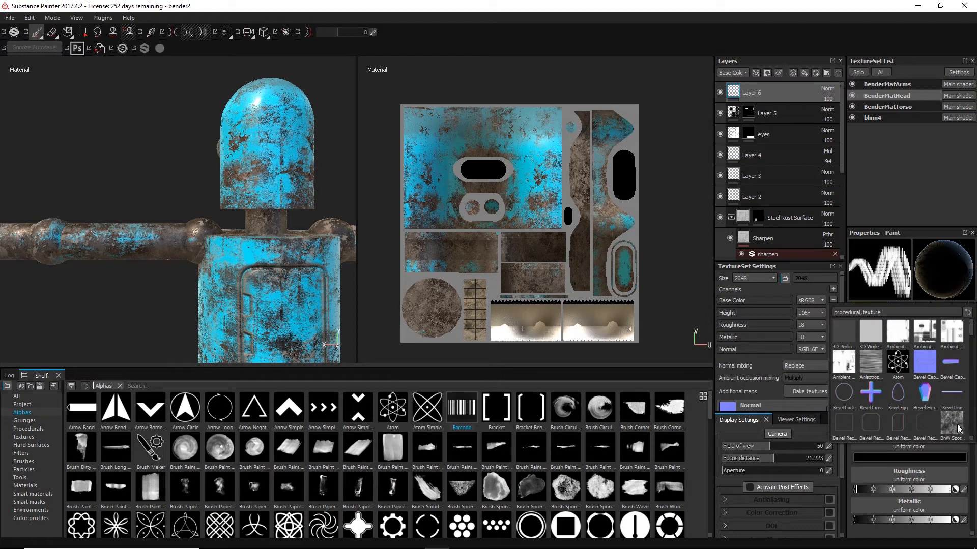
pyautogui.scroll(-3, 957, 429)
pyautogui.scroll(-3, 957, 424)
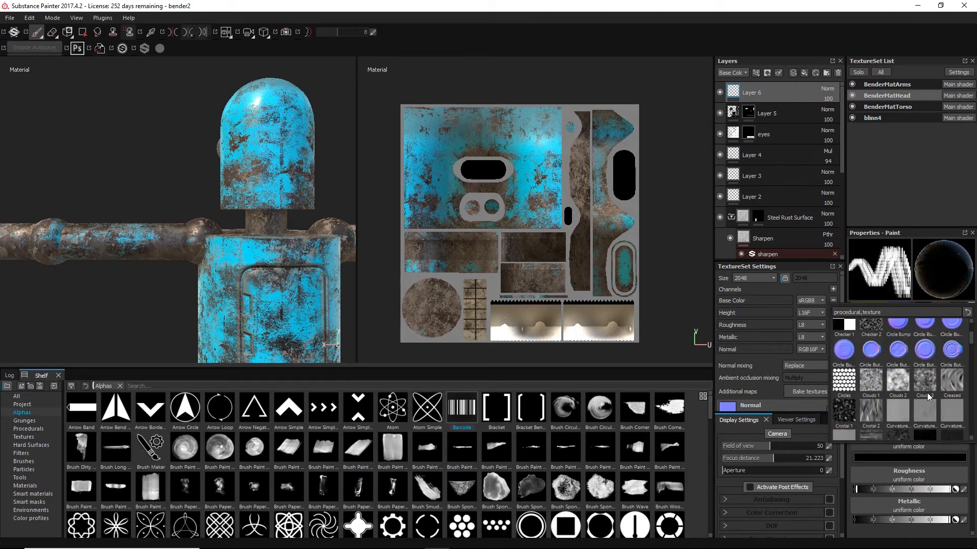
pyautogui.scroll(-3, 936, 383)
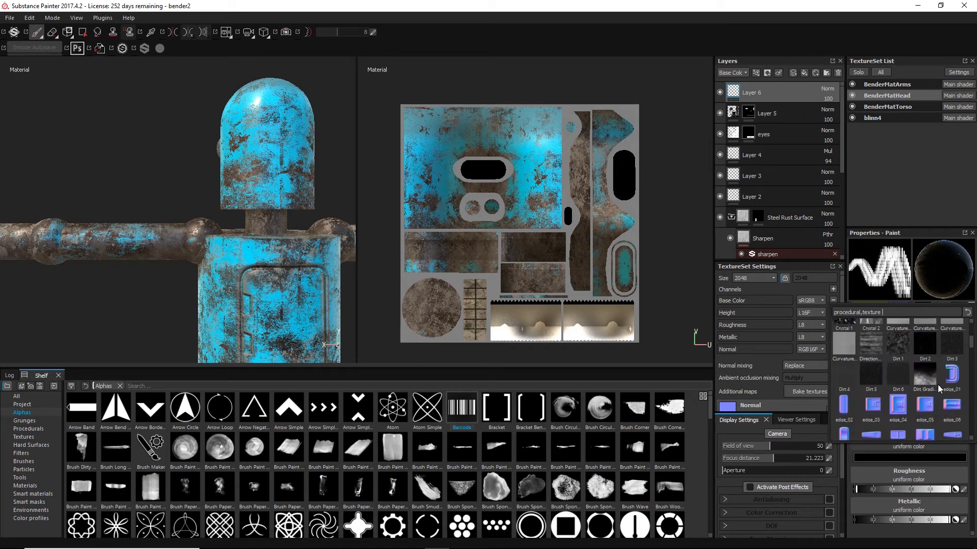
pyautogui.click(923, 343)
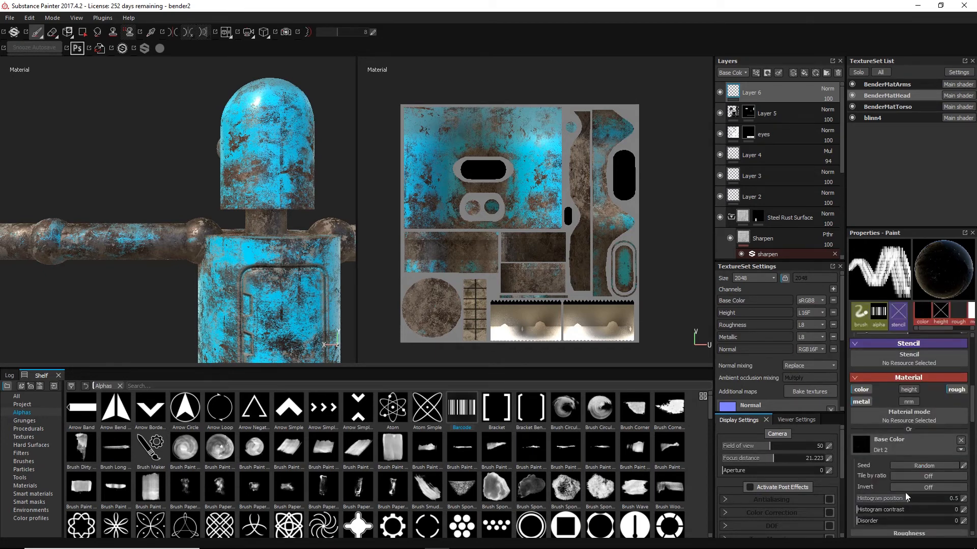
pyautogui.scroll(-1, 956, 478)
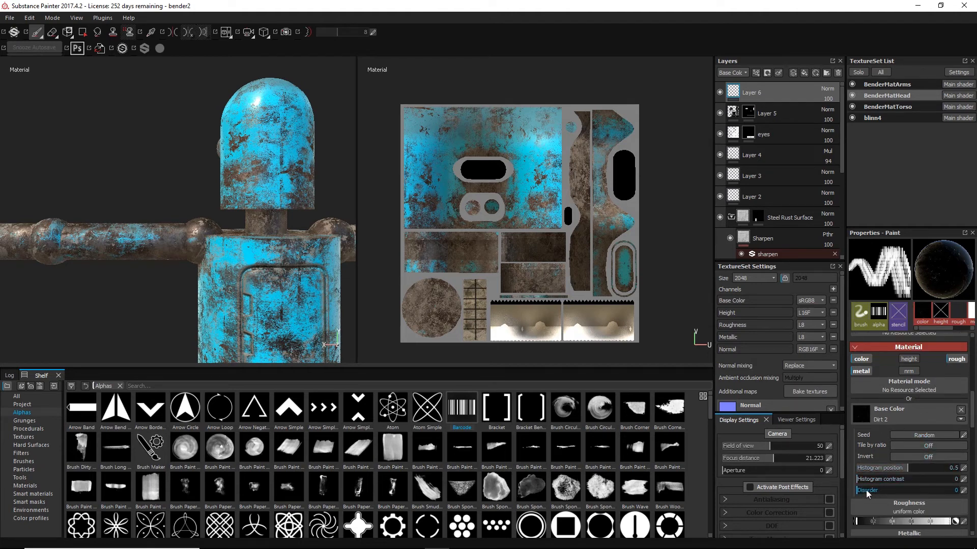
pyautogui.moveTo(868, 493)
pyautogui.mouseDown()
pyautogui.moveTo(906, 492)
pyautogui.moveTo(886, 487)
pyautogui.mouseUp()
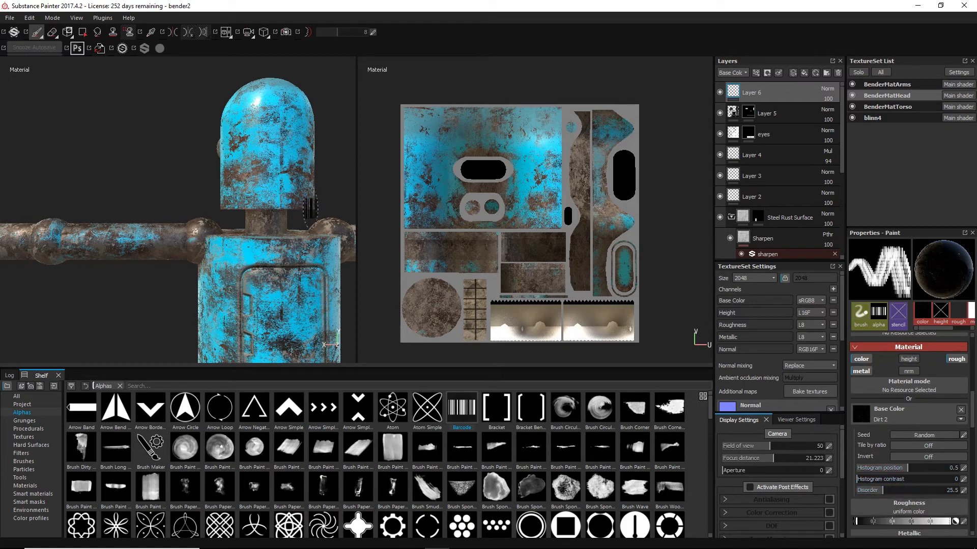
# - Set the Barcode alpha's threshold to 0.41, width to 0.5 and height to 0.26
pyautogui.scroll(3, 268, 194)
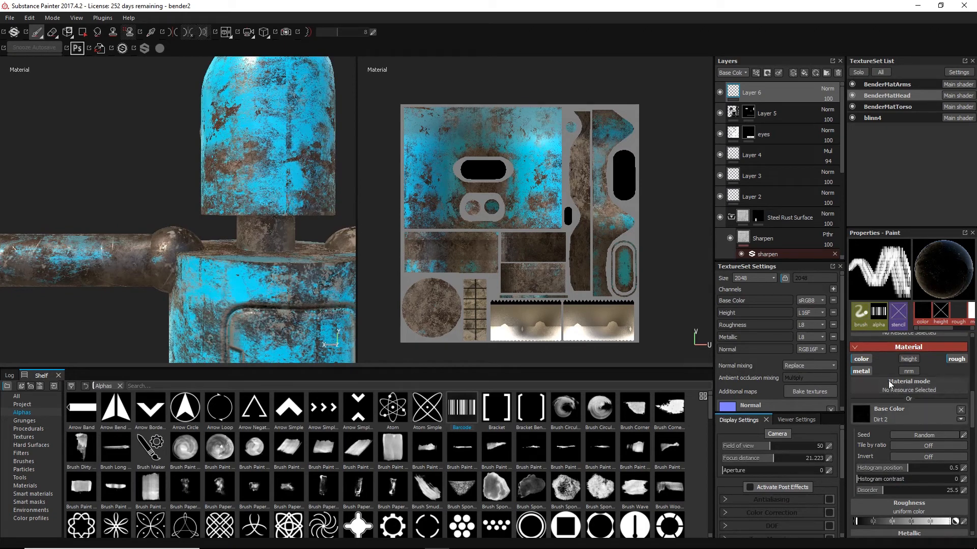
pyautogui.scroll(-3, 902, 502)
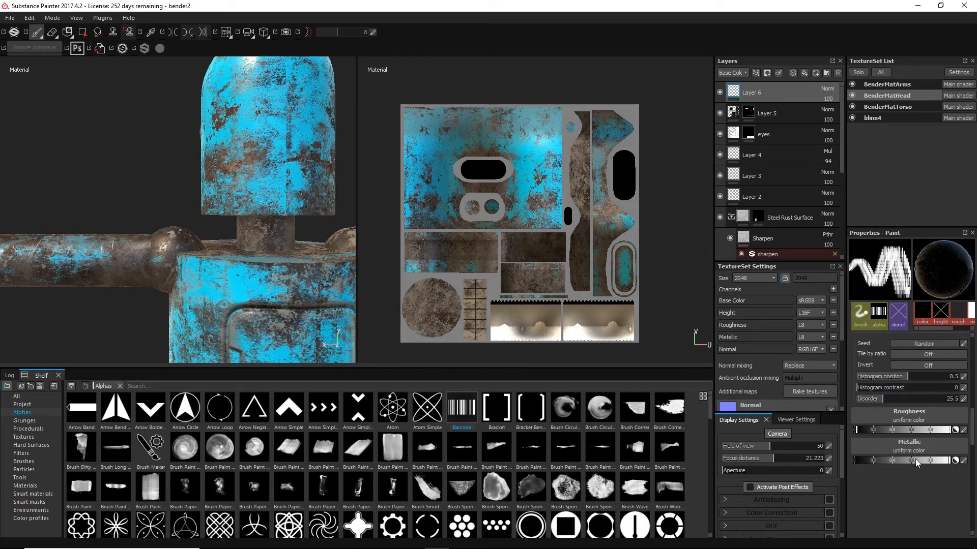
pyautogui.scroll(2, 915, 460)
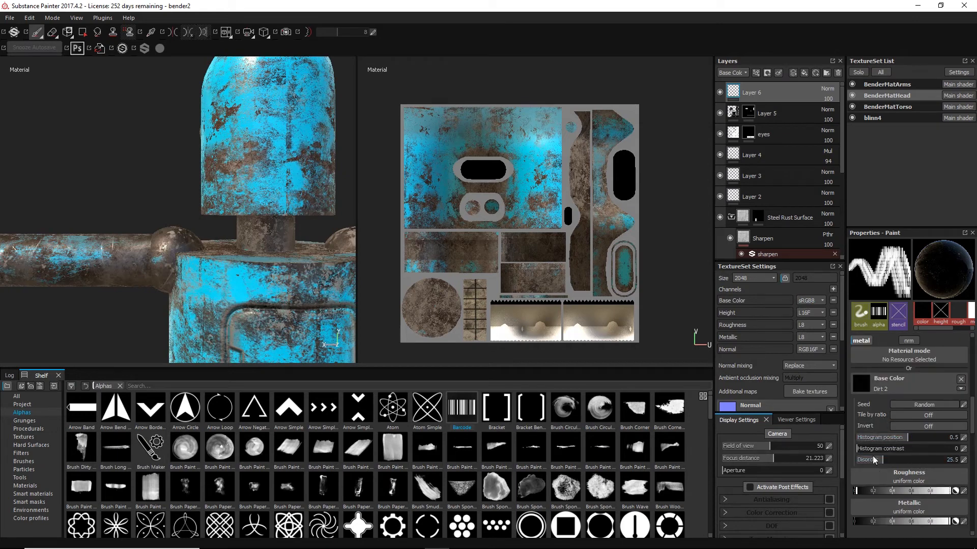
pyautogui.scroll(2, 906, 481)
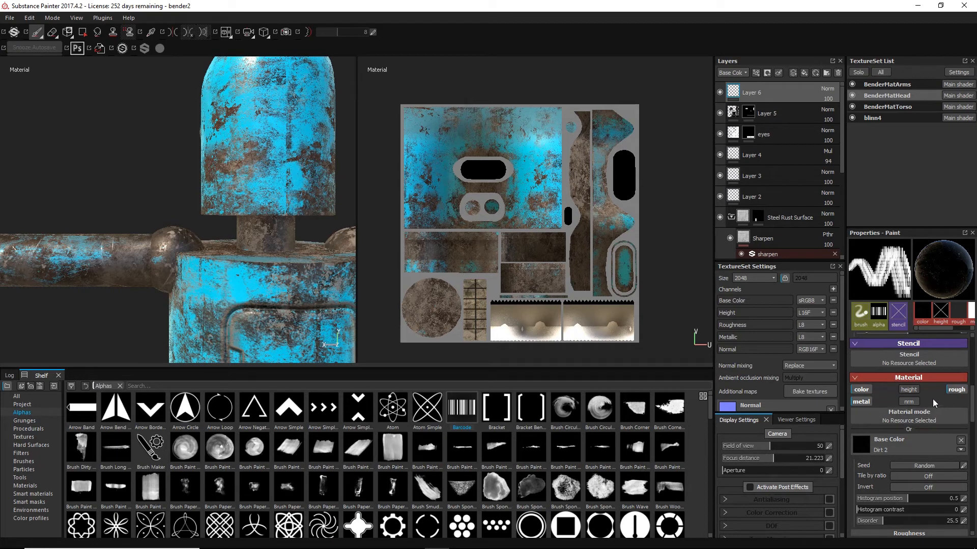
pyautogui.scroll(2, 933, 402)
pyautogui.scroll(2, 883, 412)
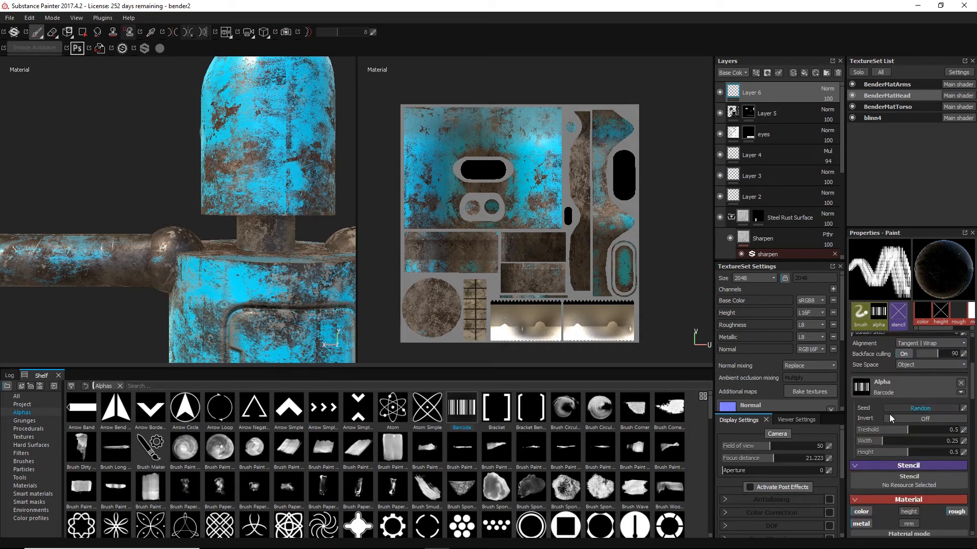
pyautogui.moveTo(905, 428)
pyautogui.mouseDown()
pyautogui.moveTo(893, 428)
pyautogui.moveTo(914, 429)
pyautogui.moveTo(877, 431)
pyautogui.moveTo(914, 442)
pyautogui.moveTo(866, 445)
pyautogui.moveTo(916, 443)
pyautogui.moveTo(884, 454)
pyautogui.mouseUp()
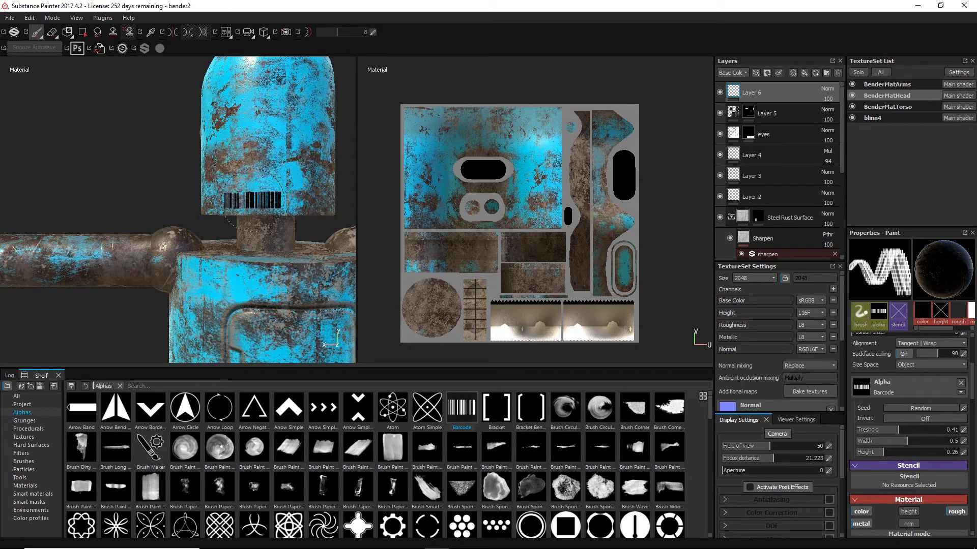
# - Try stamping the black barcode once near the lower edge of the back of the head
pyautogui.click(253, 201)
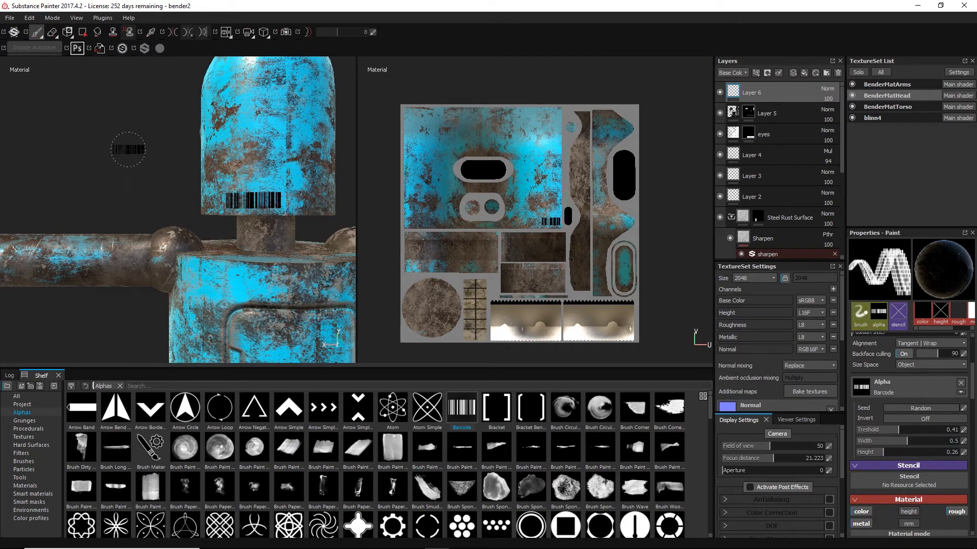
pyautogui.moveTo(128, 150)
pyautogui.keyDown('alt'); pyautogui.mouseDown()
pyautogui.moveTo(140, 161)
pyautogui.moveTo(191, 104)
pyautogui.moveTo(126, 147)
pyautogui.moveTo(176, 98)
pyautogui.moveTo(98, 121)
pyautogui.moveTo(105, 157)
pyautogui.mouseUp(); pyautogui.keyUp('alt')
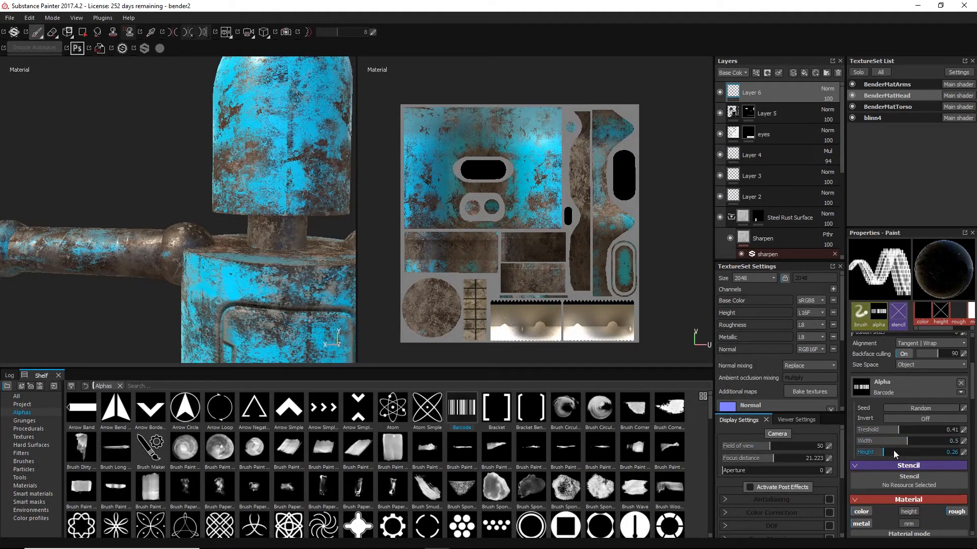
# - Adjust the Barcode alpha to a width of 0.42 and a height of 0.35
pyautogui.moveTo(889, 454); pyautogui.dragTo(898, 441)
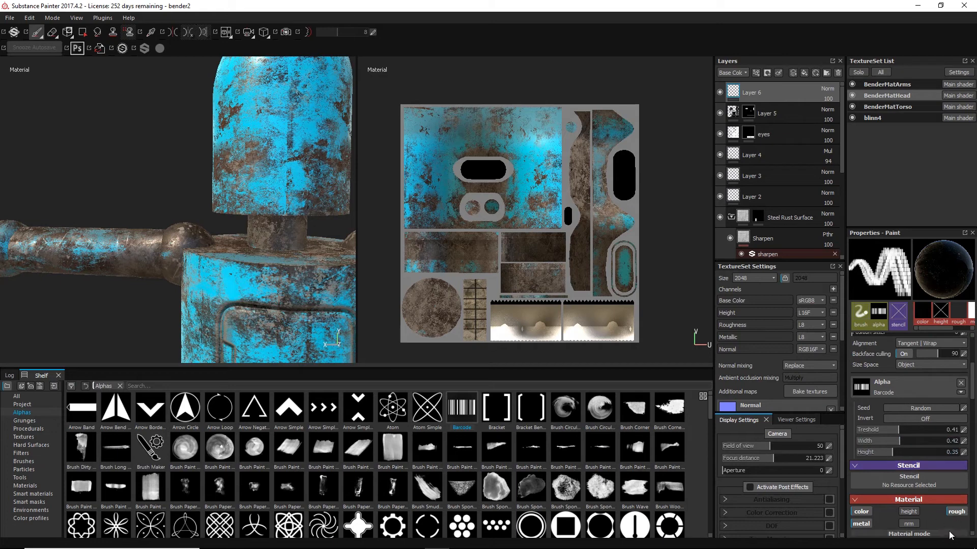
pyautogui.scroll(-1, 966, 457)
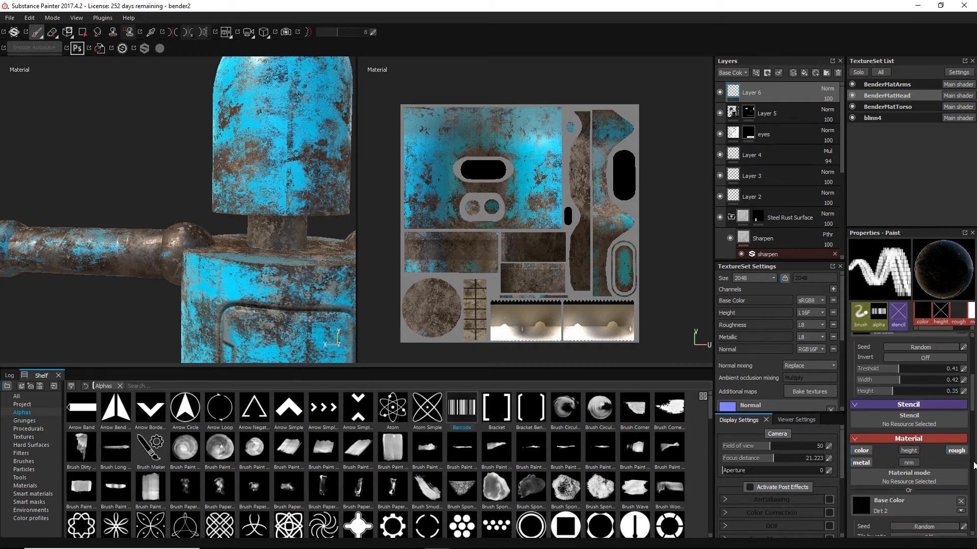
pyautogui.scroll(-2, 972, 467)
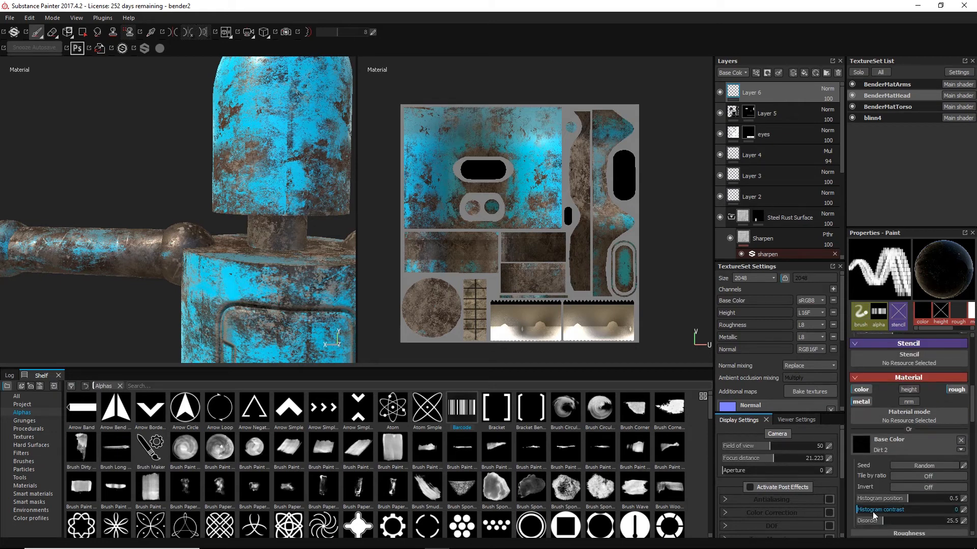
pyautogui.scroll(-2, 919, 467)
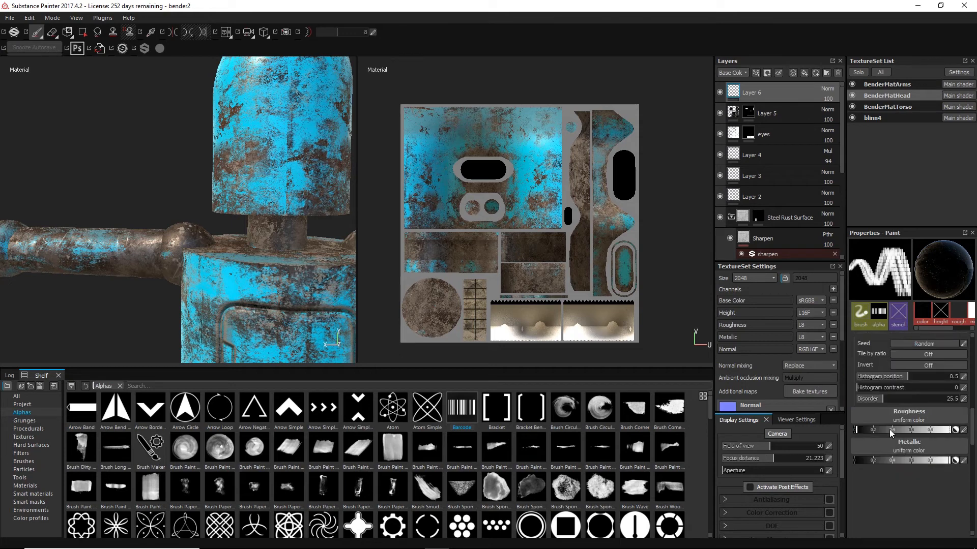
# - Raise the brush's roughness and slightly raise its metallic value, and stamp the barcode near the lower edge of the back of the head
pyautogui.moveTo(864, 431); pyautogui.dragTo(897, 431)
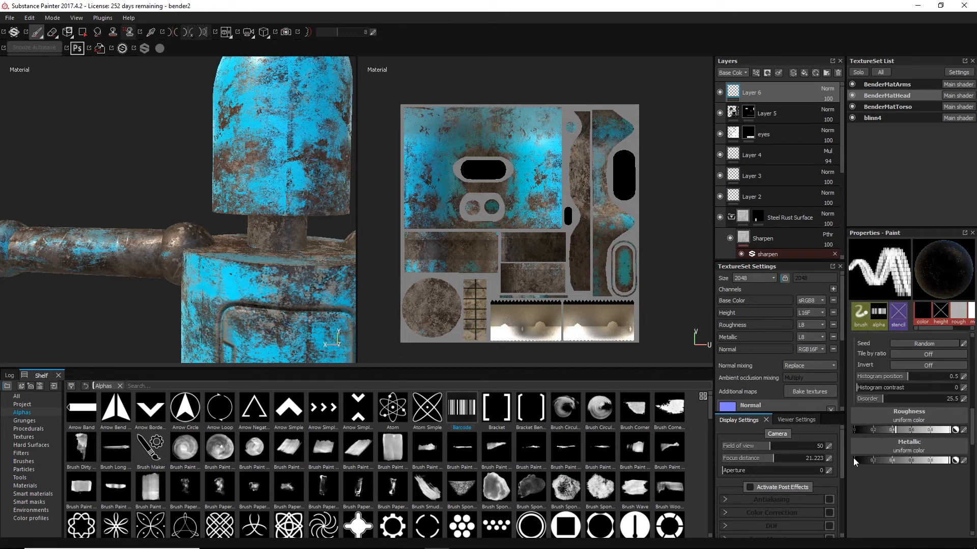
pyautogui.moveTo(860, 460)
pyautogui.mouseDown()
pyautogui.moveTo(873, 459)
pyautogui.moveTo(865, 463)
pyautogui.mouseUp()
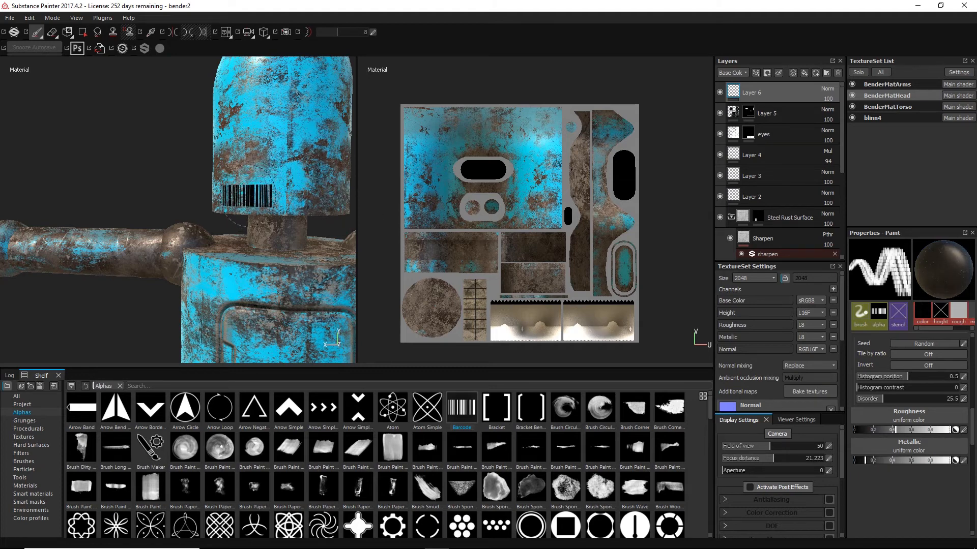
pyautogui.click(257, 196)
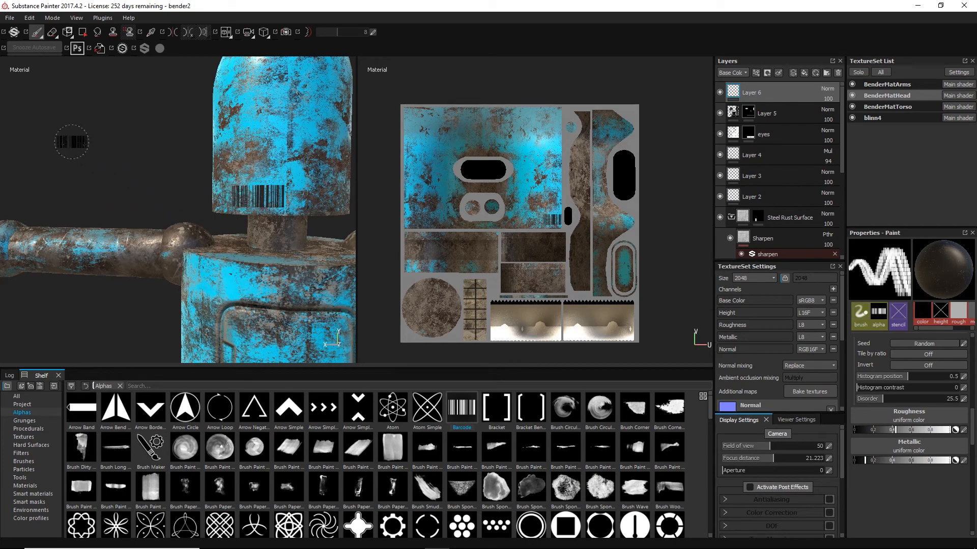
pyautogui.moveTo(79, 142)
pyautogui.keyDown('alt'); pyautogui.mouseDown()
pyautogui.moveTo(129, 140)
pyautogui.moveTo(101, 104)
pyautogui.moveTo(116, 150)
pyautogui.mouseUp(); pyautogui.keyUp('alt')
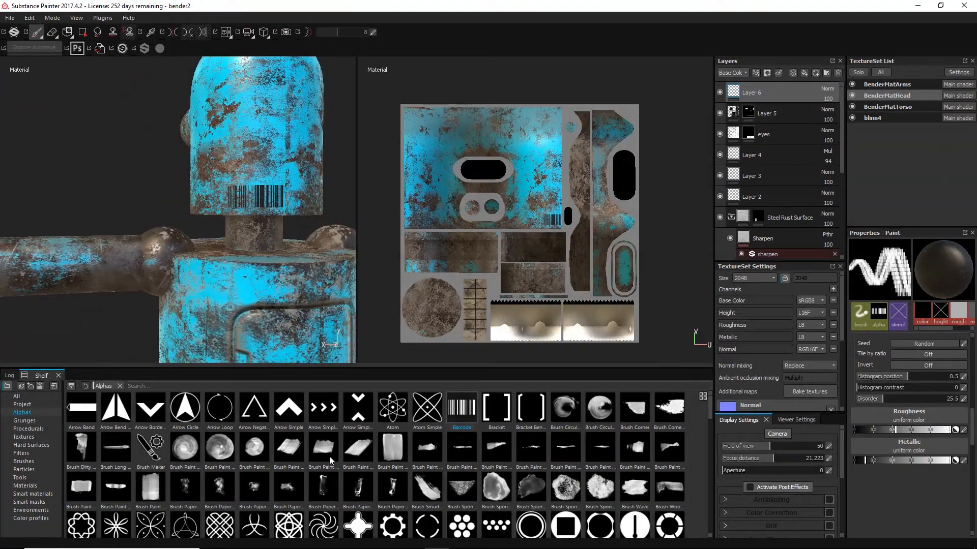
# - Try the Text Area and Text Authorized Personel Only alphas on the brush and look for their editable text options
pyautogui.scroll(-5, 400, 490)
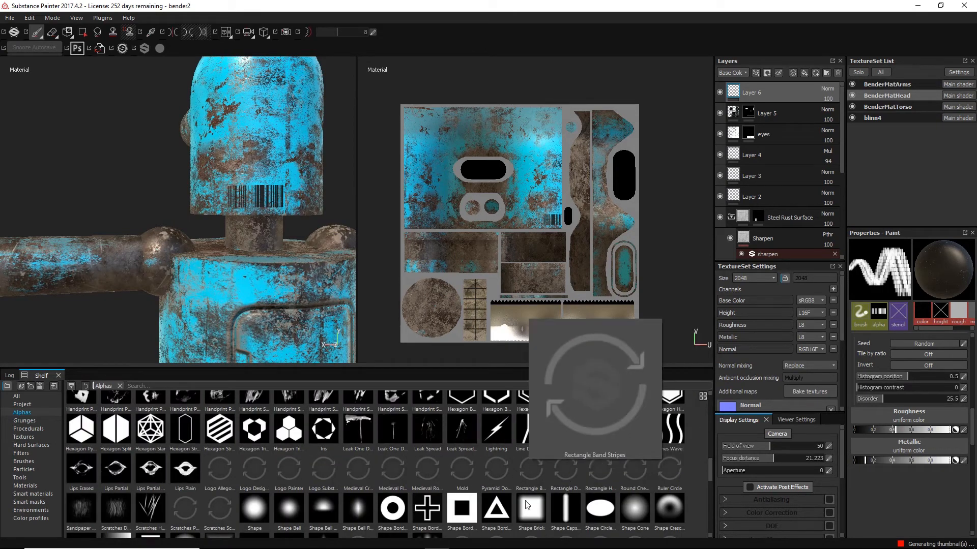
pyautogui.scroll(-4, 646, 487)
pyautogui.scroll(-3, 646, 487)
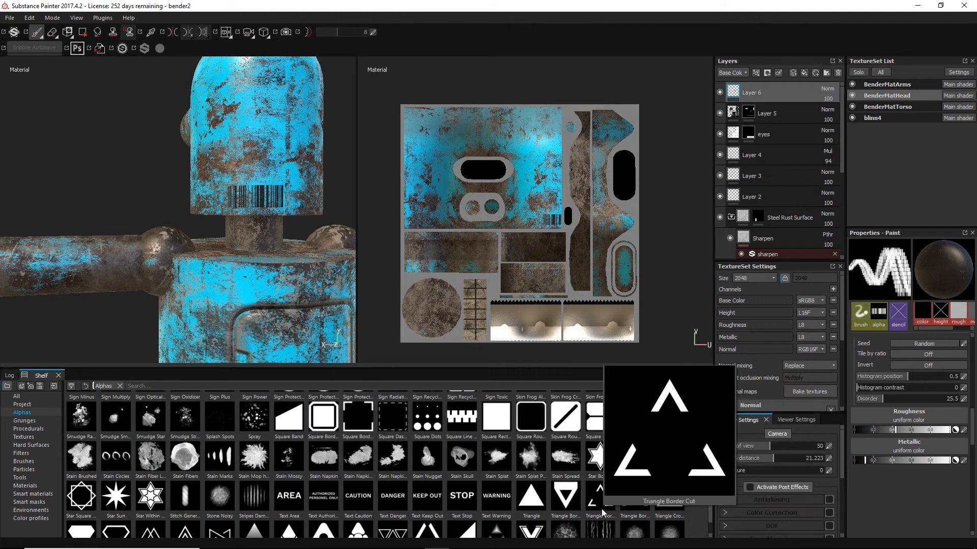
pyautogui.scroll(-1, 600, 503)
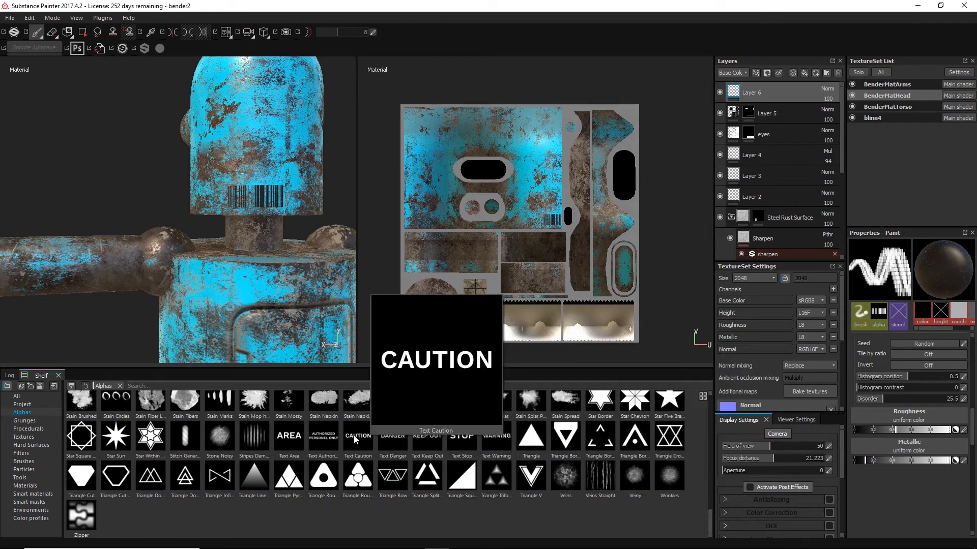
pyautogui.click(294, 444)
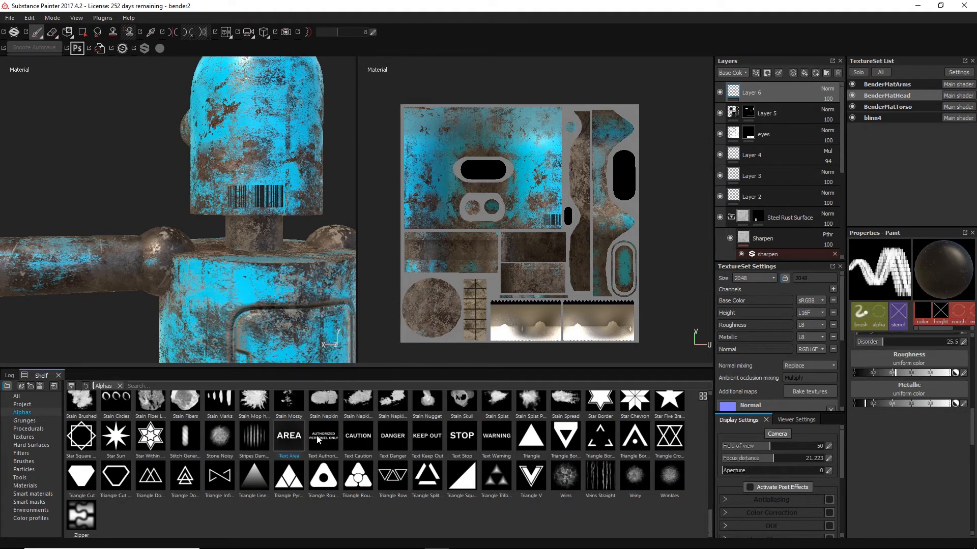
pyautogui.scroll(4, 948, 456)
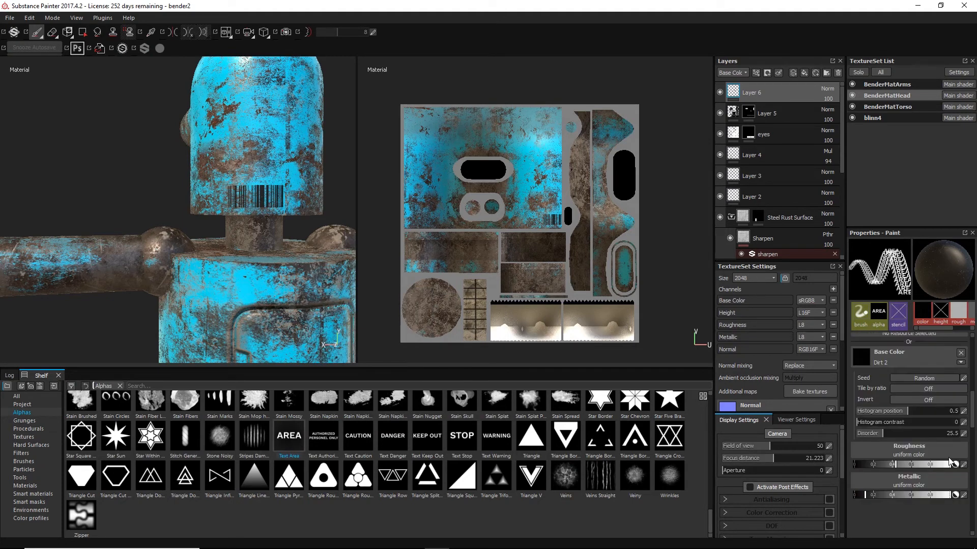
pyautogui.scroll(3, 929, 446)
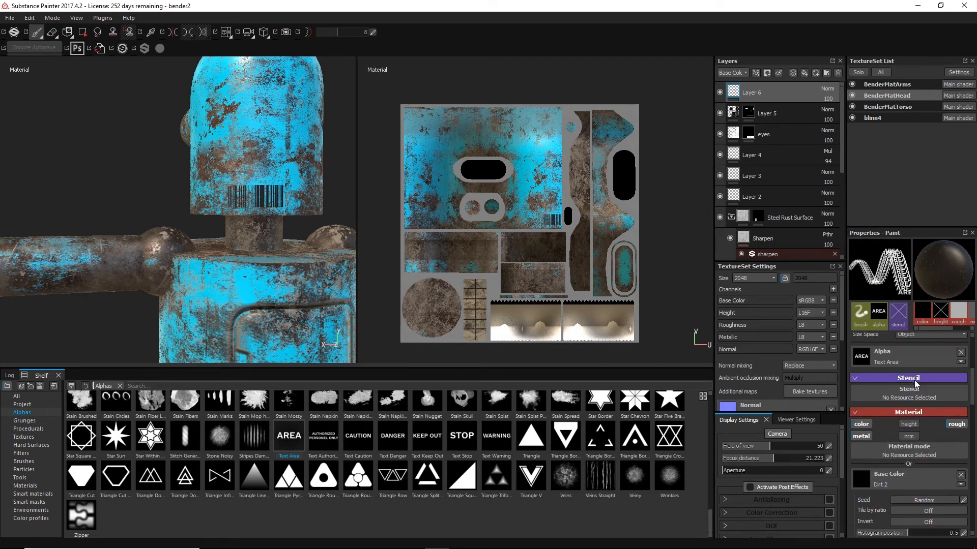
pyautogui.click(960, 362)
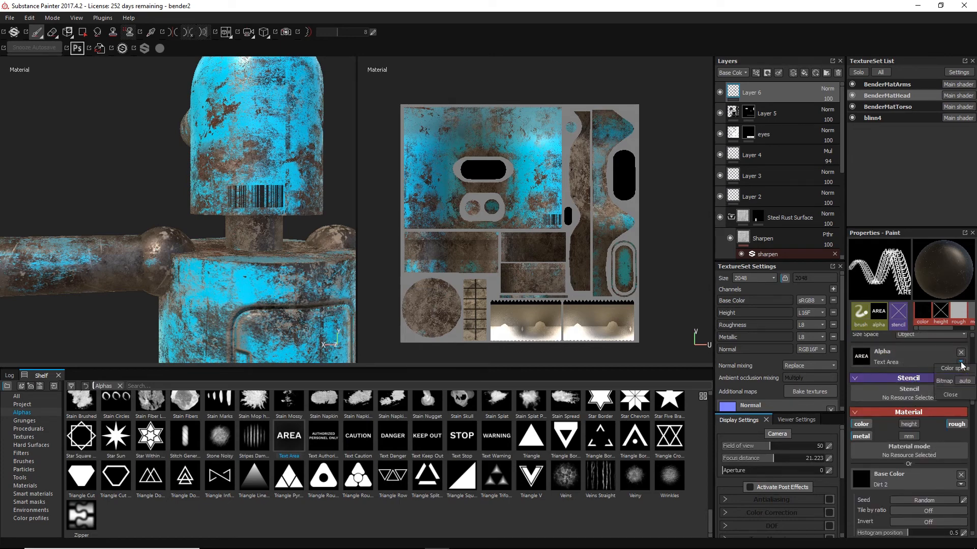
pyautogui.click(872, 358)
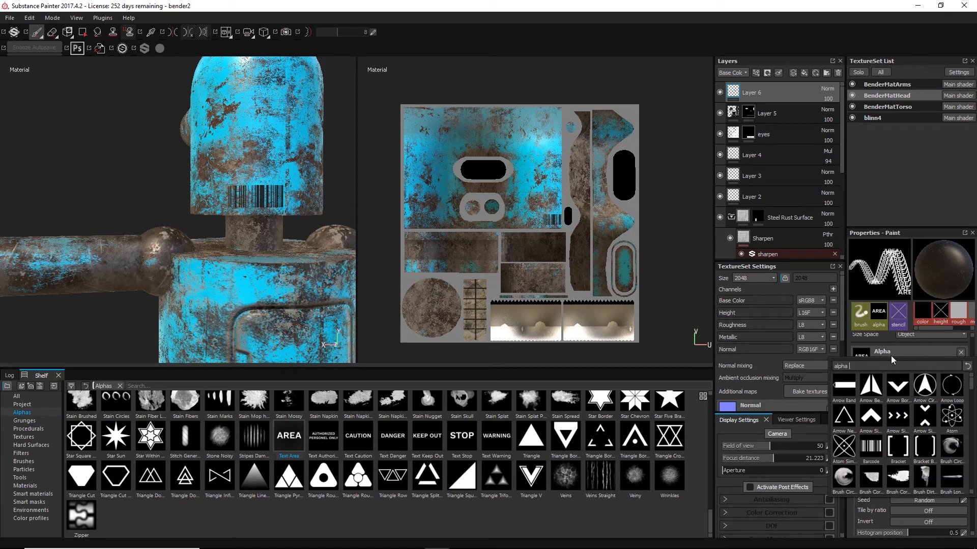
pyautogui.click(891, 350)
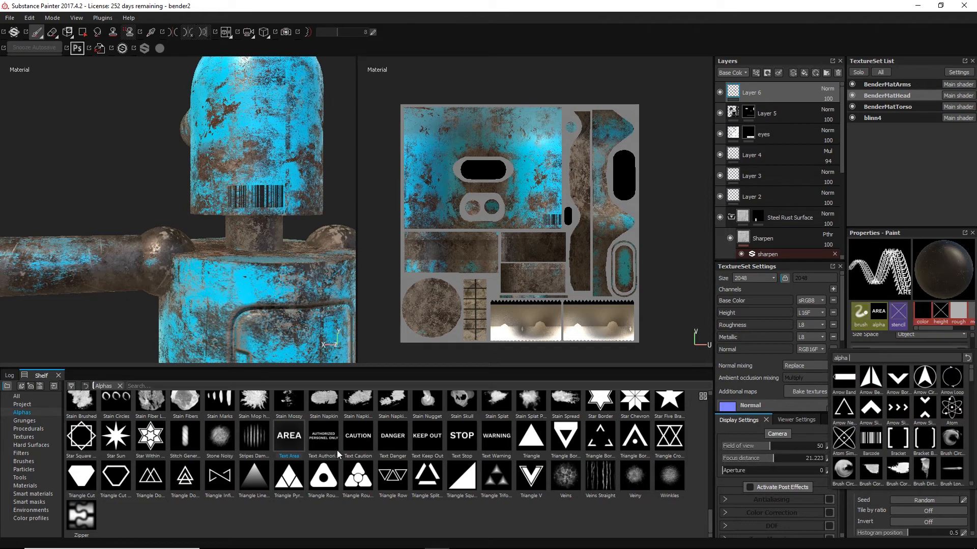
pyautogui.click(323, 440)
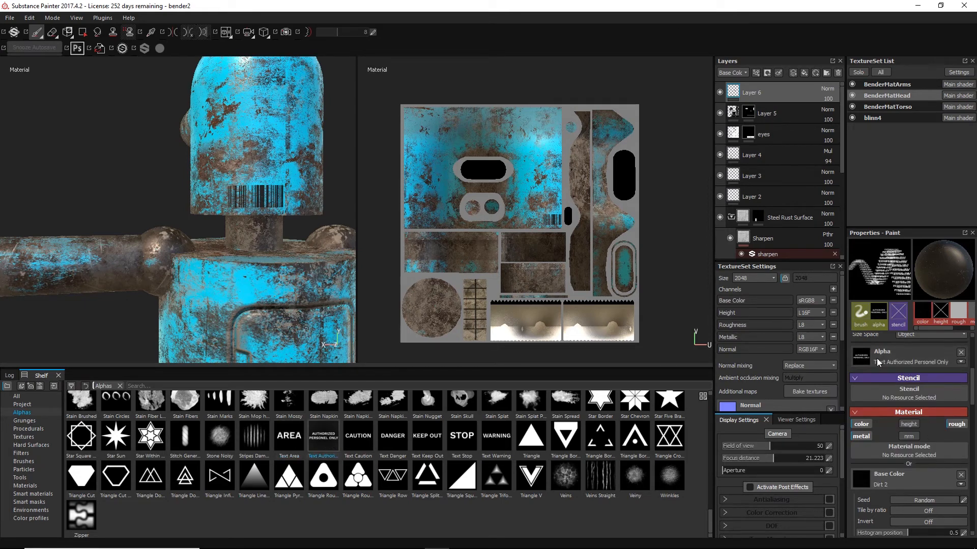
# - Load the Font Typewriter alpha into the brush
pyautogui.scroll(5, 471, 451)
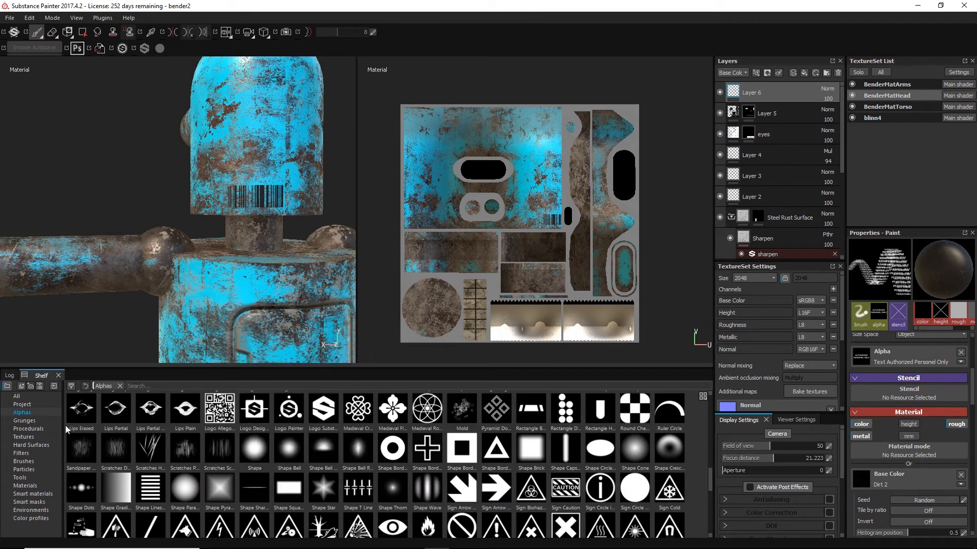
pyautogui.scroll(3, 484, 480)
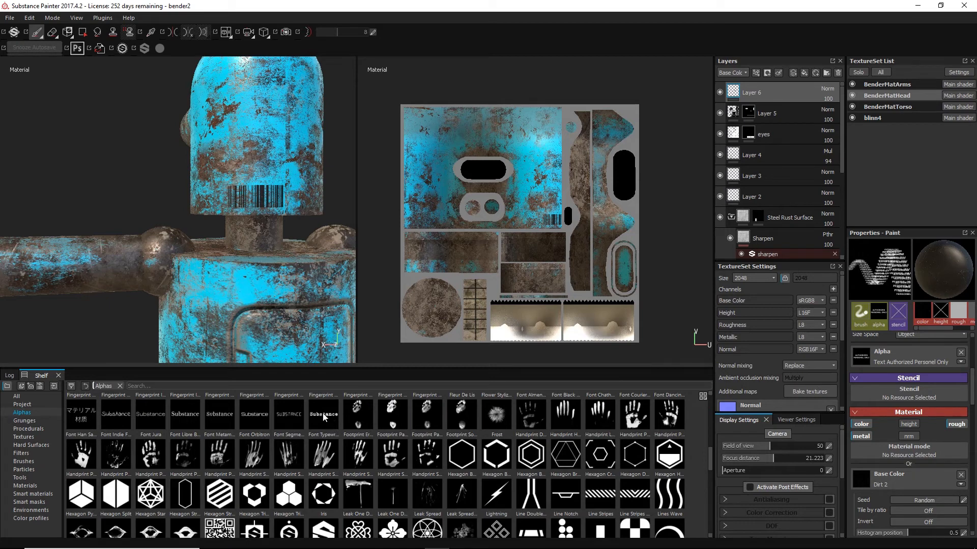
pyautogui.moveTo(328, 418)
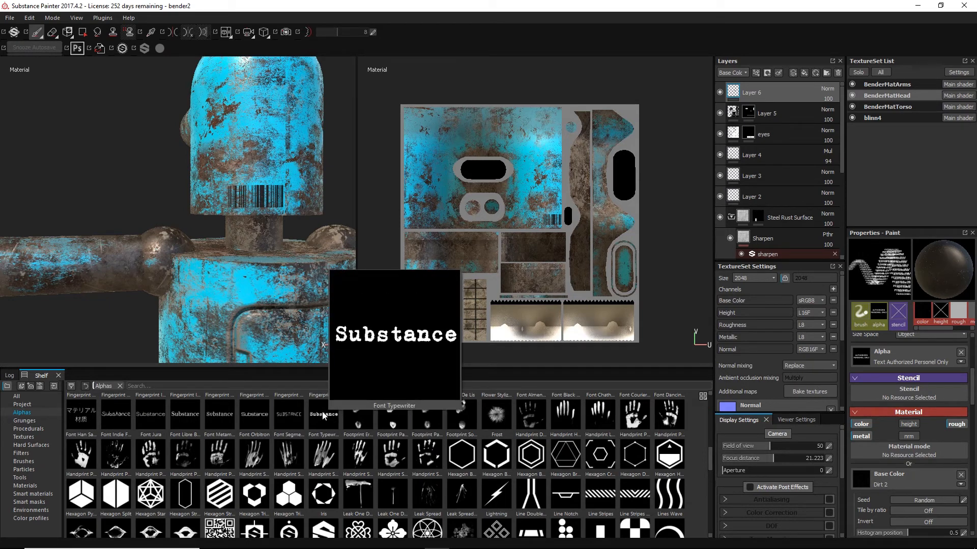
pyautogui.click(323, 415)
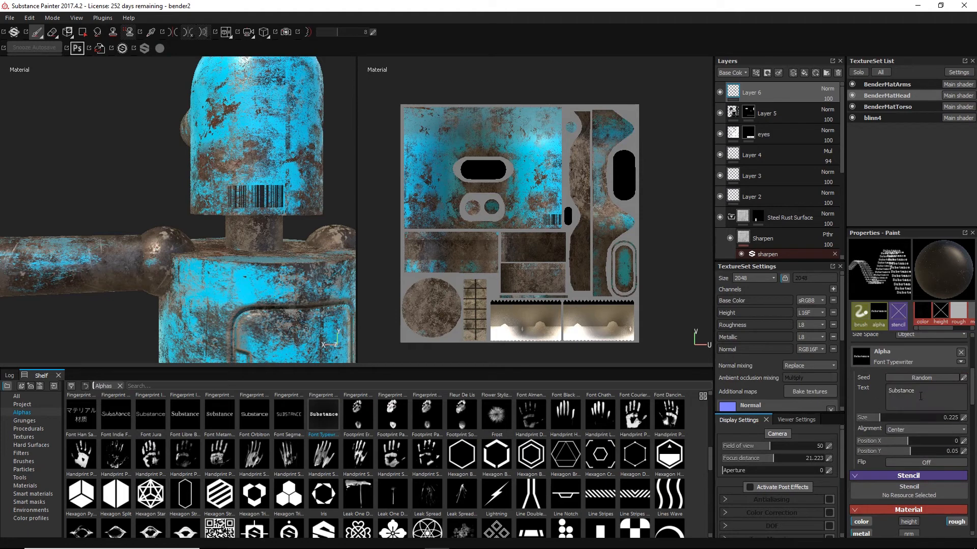
pyautogui.doubleClick(920, 397)
pyautogui.write('00111')
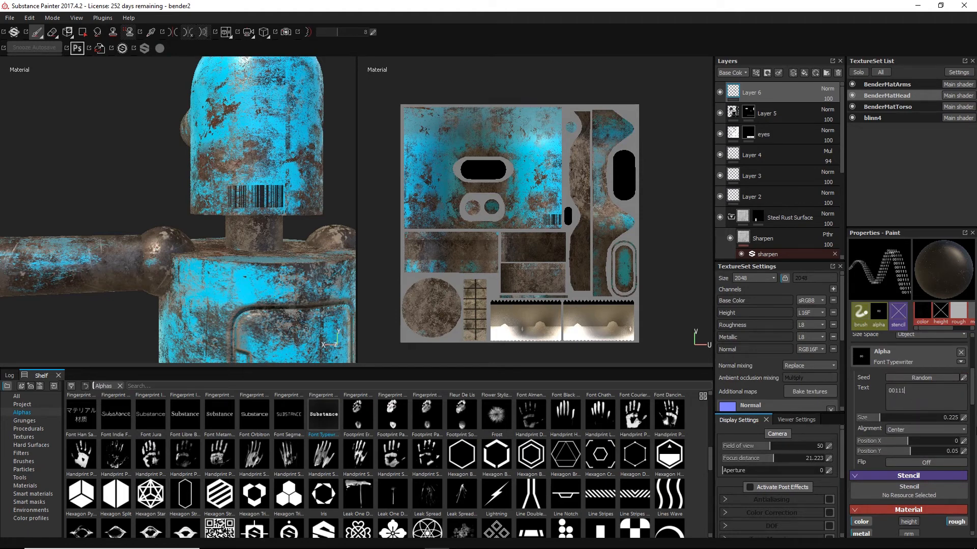
pyautogui.write('001100')
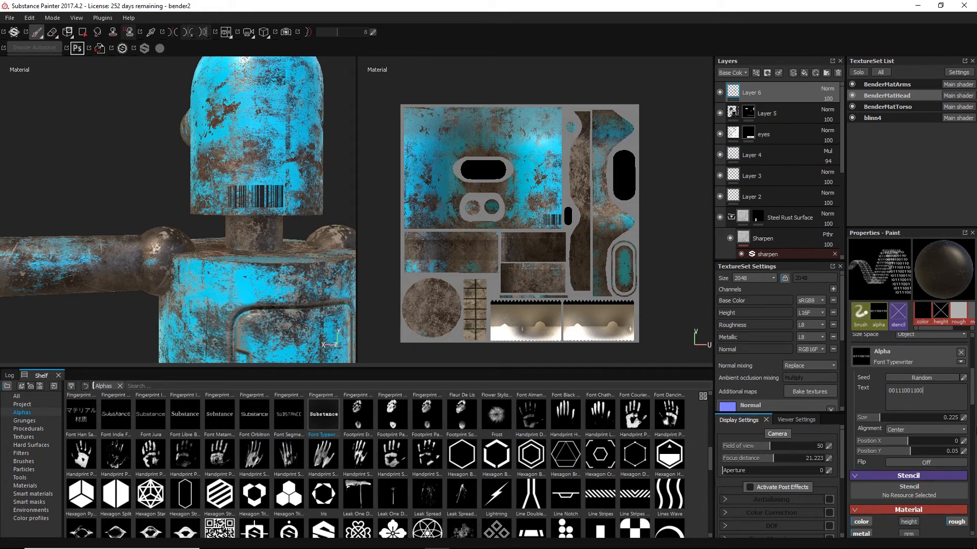
pyautogui.write('111')
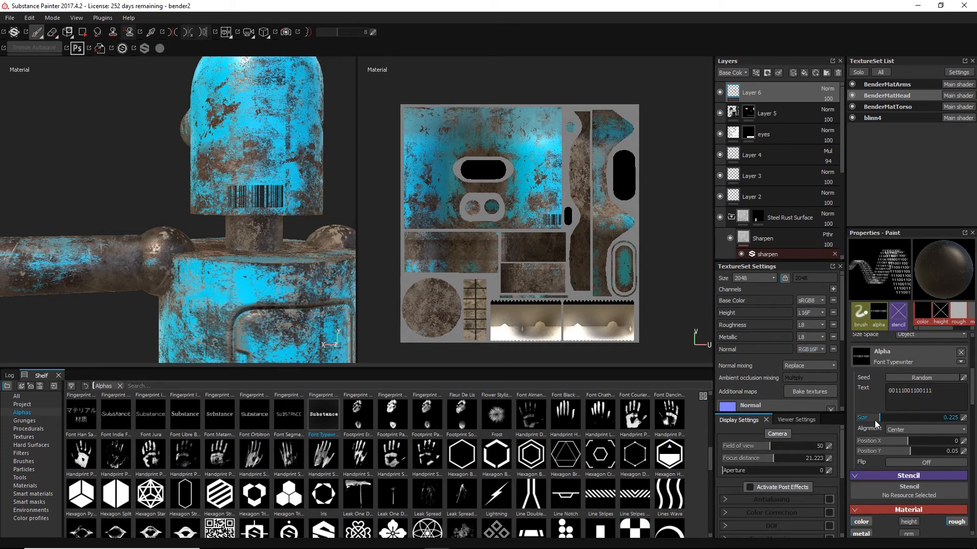
pyautogui.moveTo(877, 422); pyautogui.dragTo(871, 421)
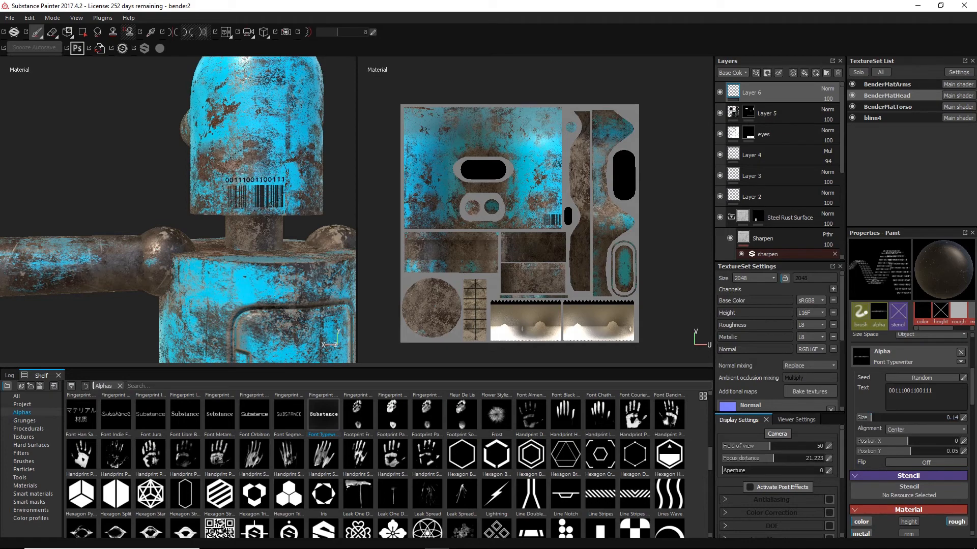
pyautogui.click(255, 180)
# - Inspect the textured robot from the side and the front, from the head down to the legs
pyautogui.keyDown('alt'); pyautogui.moveTo(86, 189); pyautogui.dragTo(306, 227); pyautogui.keyUp('alt')
pyautogui.keyDown('alt'); pyautogui.moveTo(305, 227); pyautogui.dragTo(10, 195, button='right'); pyautogui.keyUp('alt')
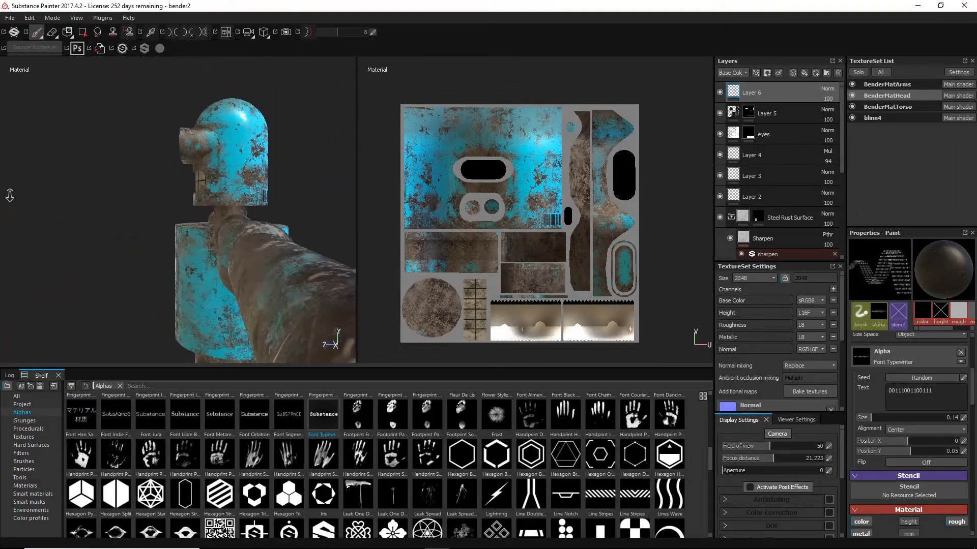
pyautogui.keyDown('alt'); pyautogui.moveTo(10, 195); pyautogui.dragTo(167, 246); pyautogui.keyUp('alt')
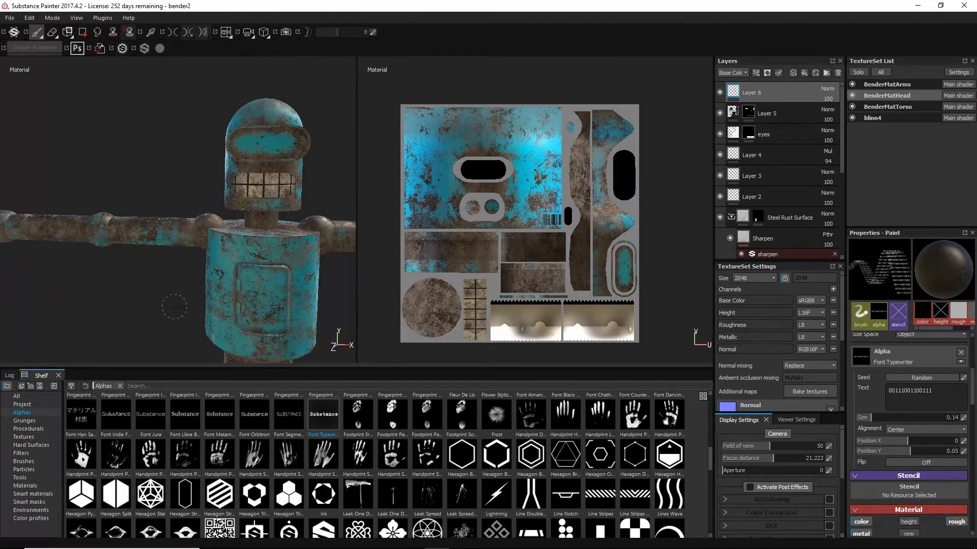
pyautogui.keyDown('alt'); pyautogui.moveTo(130, 338); pyautogui.dragTo(126, 315, button='right'); pyautogui.keyUp('alt')
pyautogui.keyDown('alt'); pyautogui.moveTo(126, 316); pyautogui.dragTo(100, 253, button='middle'); pyautogui.keyUp('alt')
pyautogui.keyDown('alt'); pyautogui.moveTo(122, 290); pyautogui.dragTo(87, 320); pyautogui.keyUp('alt')
pyautogui.keyDown('alt'); pyautogui.moveTo(97, 267); pyautogui.dragTo(76, 199, button='middle'); pyautogui.keyUp('alt')
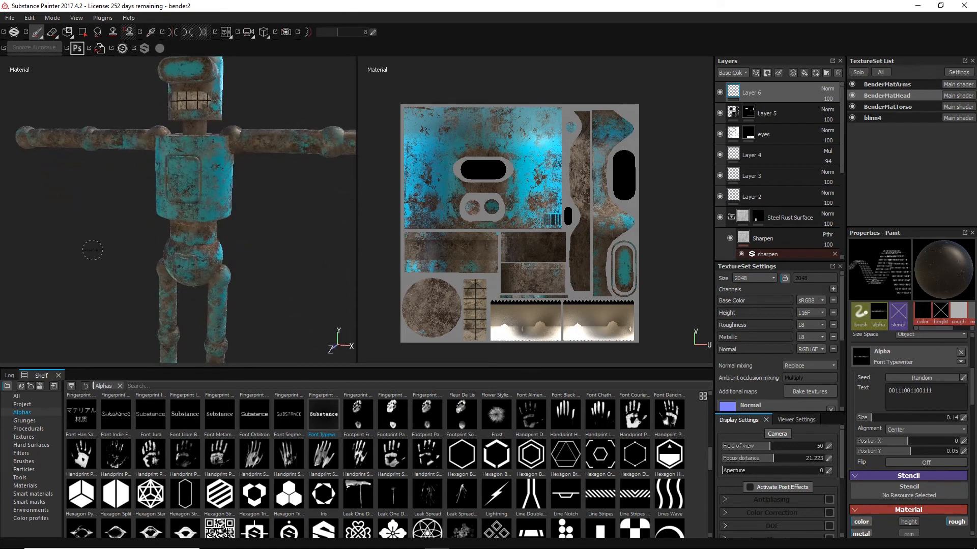
# - Save the project and open the texture export settings, expanding the BenderMatArms texture set's list of output maps
pyautogui.click(8, 20)
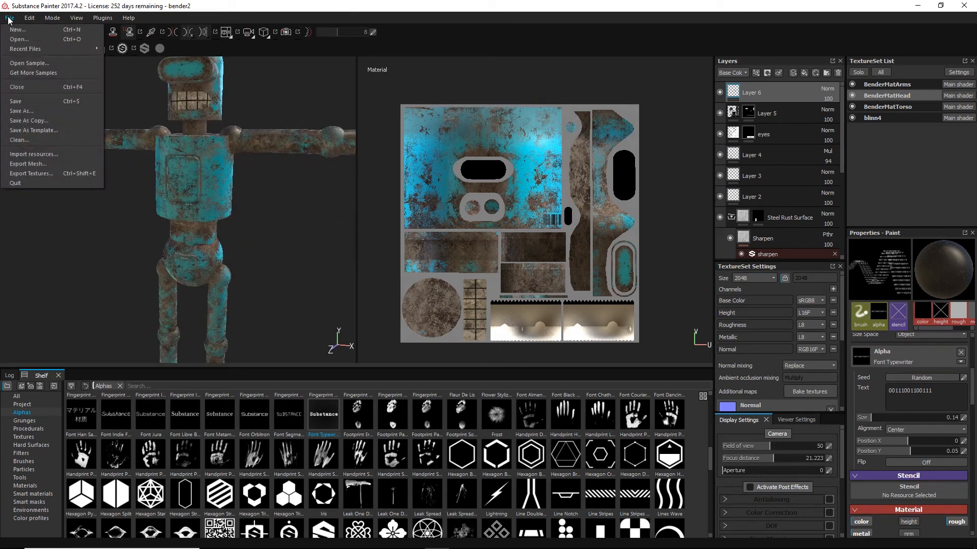
pyautogui.click(15, 101)
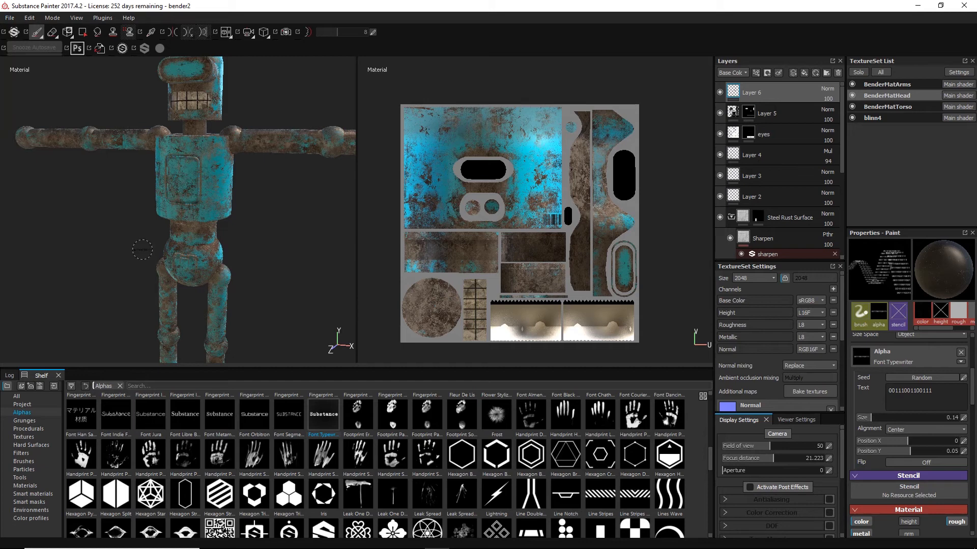
pyautogui.click(11, 19)
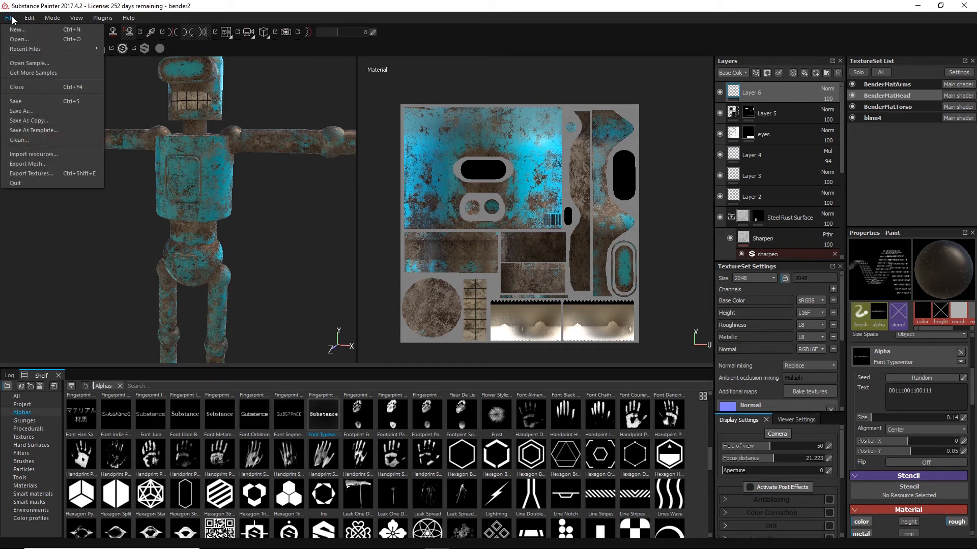
pyautogui.click(36, 173)
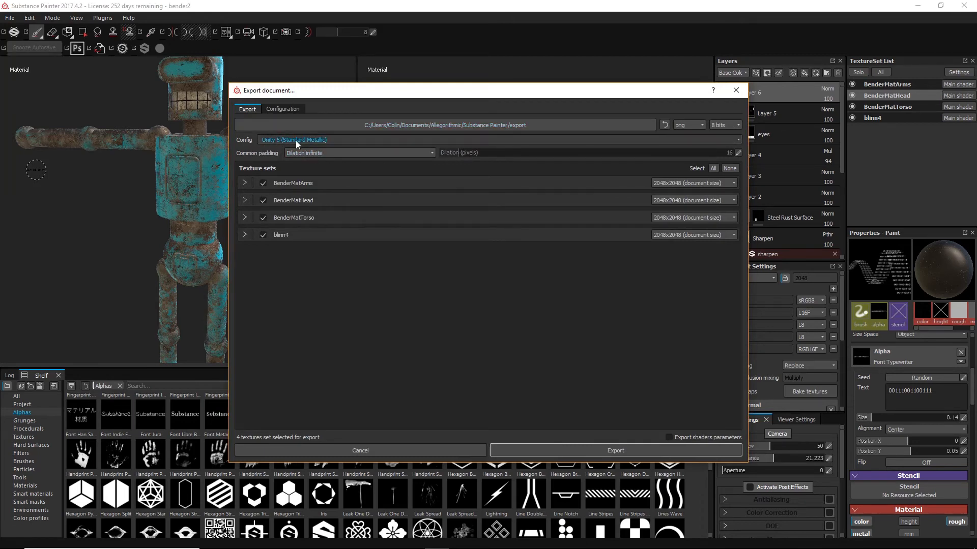
pyautogui.click(245, 184)
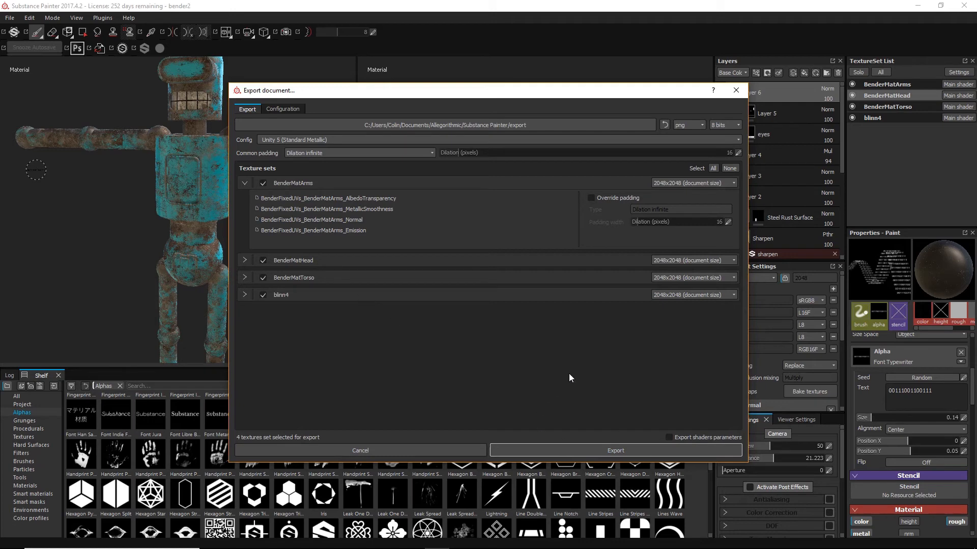
# - Set the export folder to D:/3_manMovieCameraUnity/Class Project/Assets/materials/textures/Bender
pyautogui.click(637, 450)
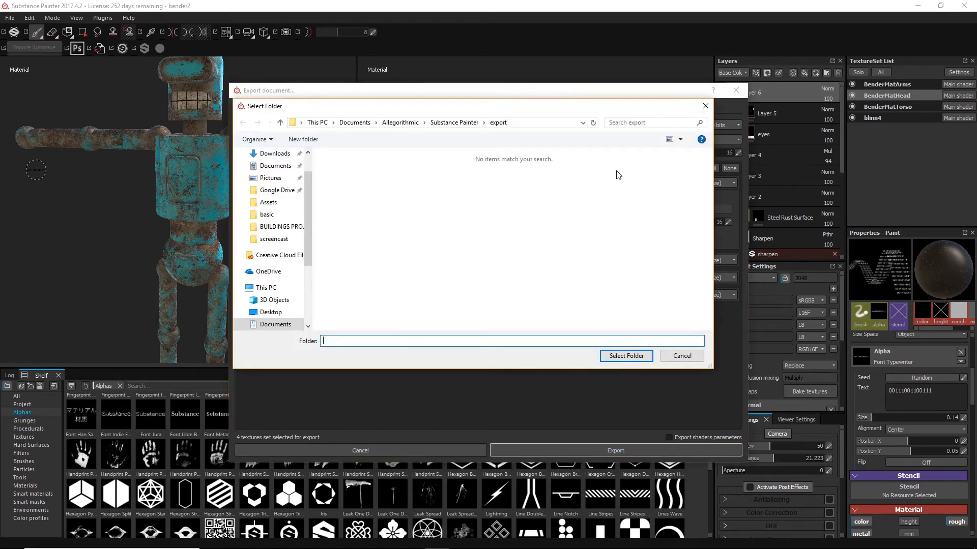
pyautogui.scroll(-3, 286, 309)
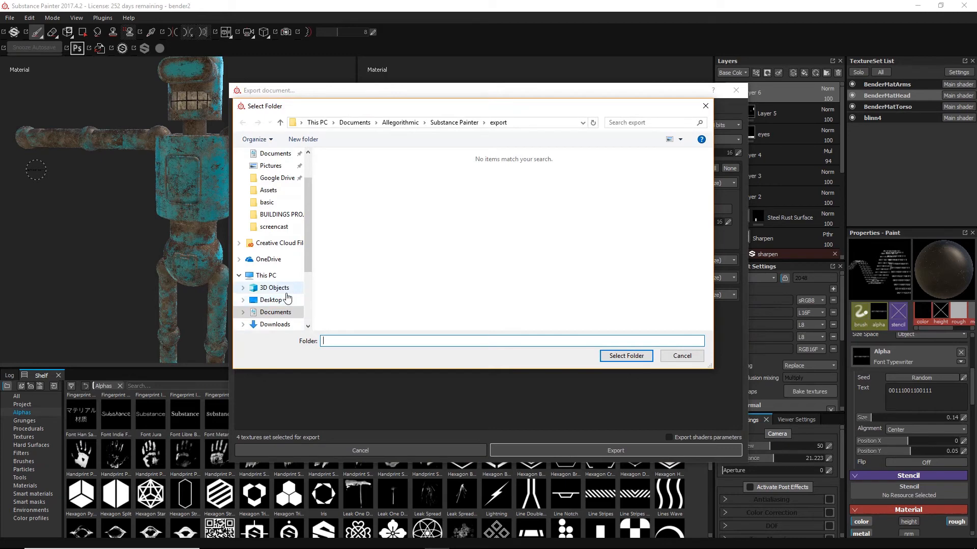
pyautogui.click(279, 302)
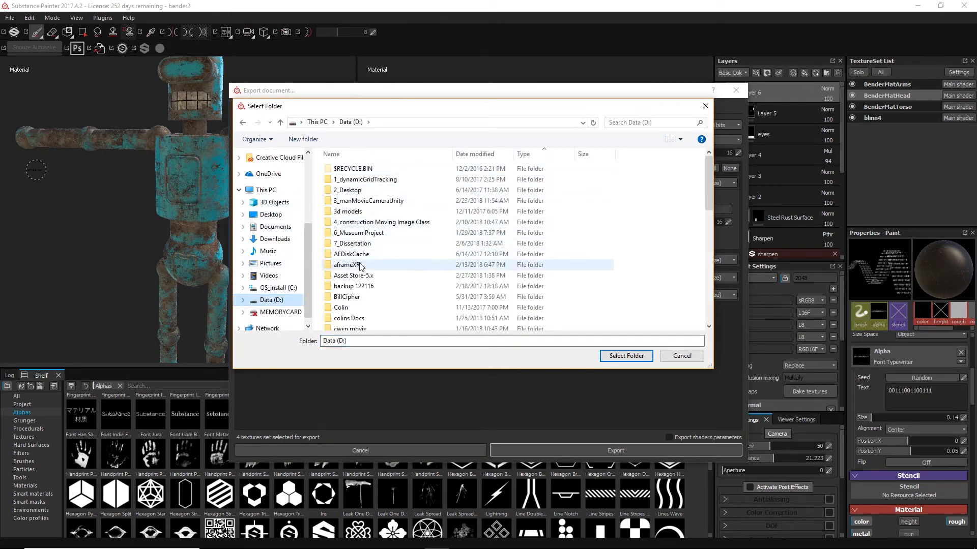
pyautogui.doubleClick(367, 201)
pyautogui.doubleClick(358, 182)
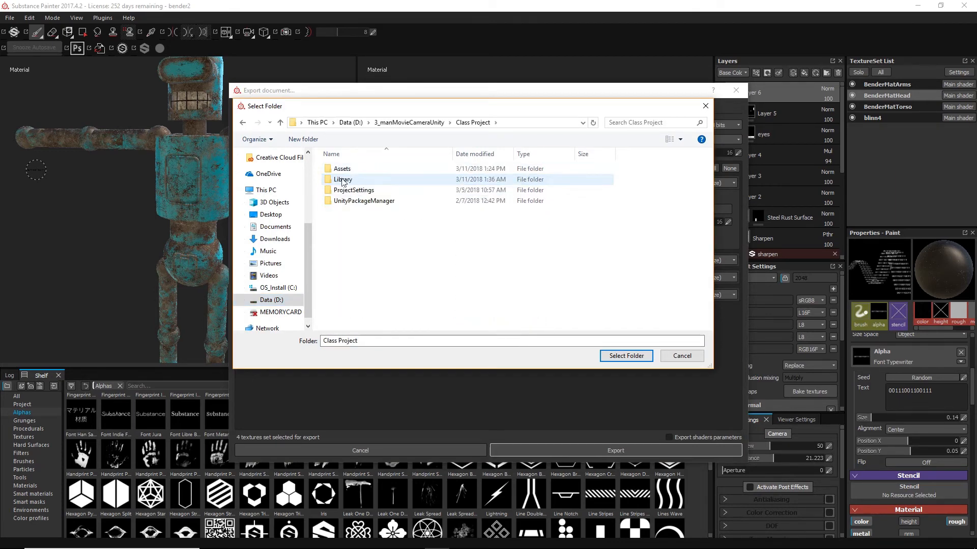
pyautogui.doubleClick(342, 168)
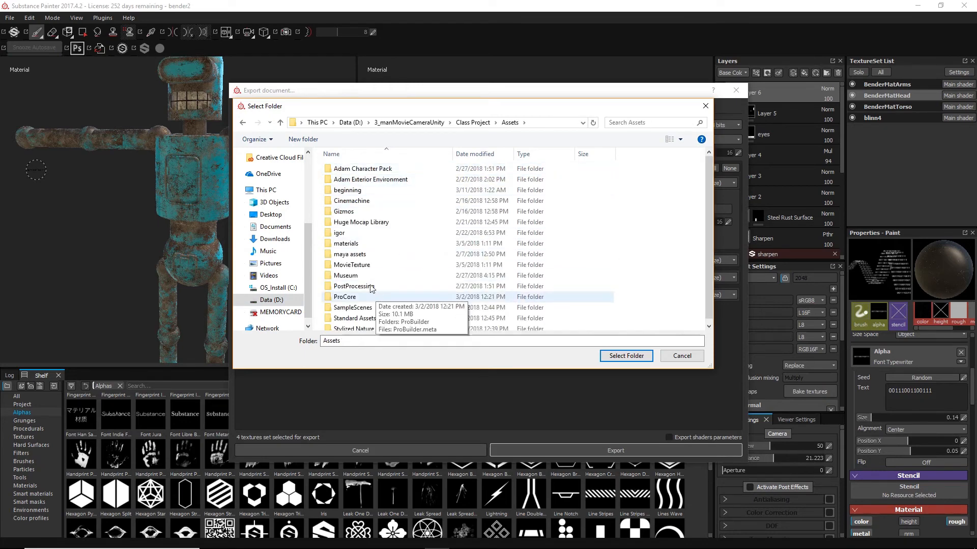
pyautogui.doubleClick(354, 241)
pyautogui.doubleClick(344, 168)
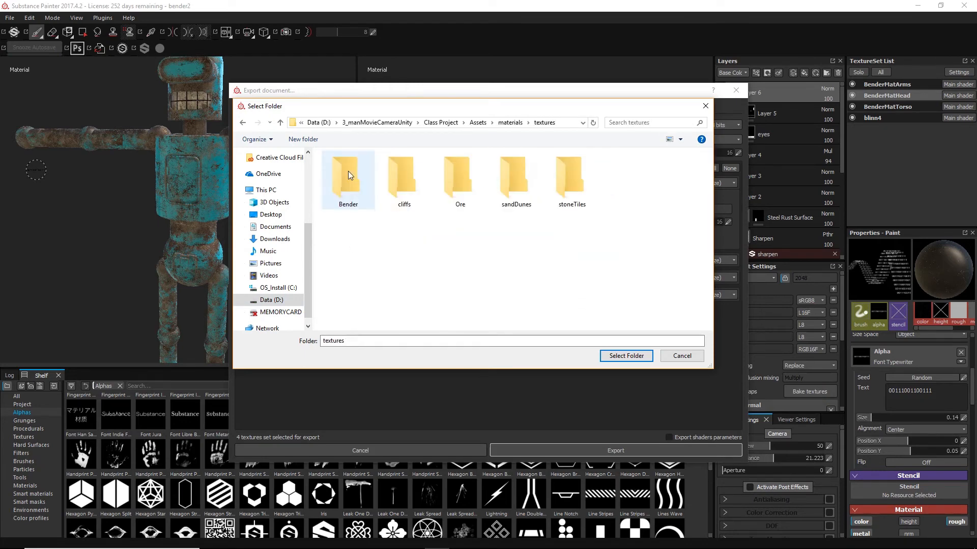
pyautogui.click(349, 176)
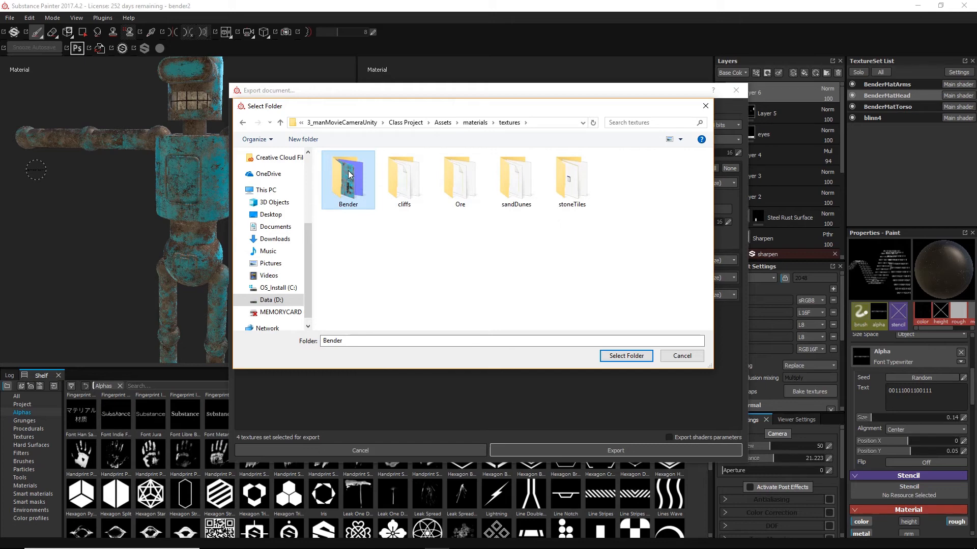
pyautogui.doubleClick(351, 189)
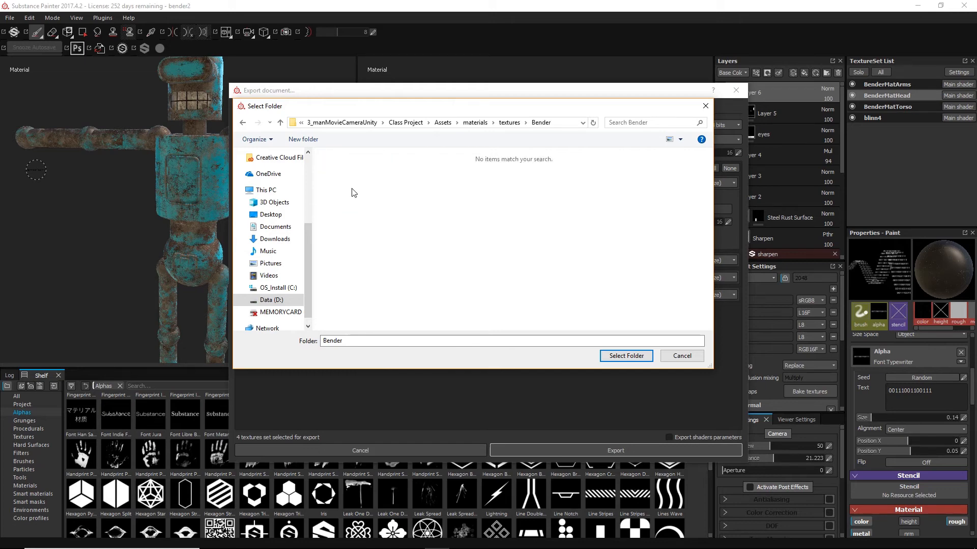
pyautogui.click(625, 356)
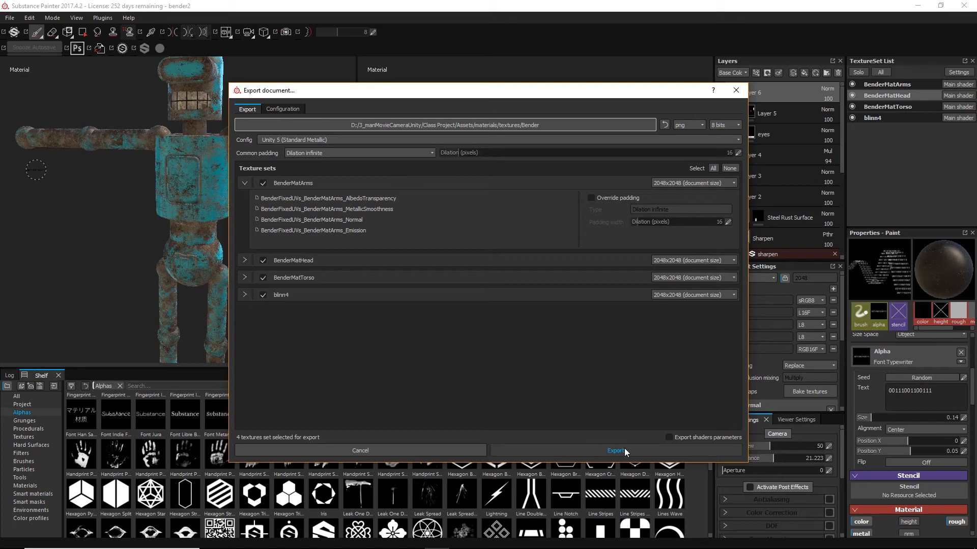
# - Include the shader parameters and export all four texture sets
pyautogui.click(674, 438)
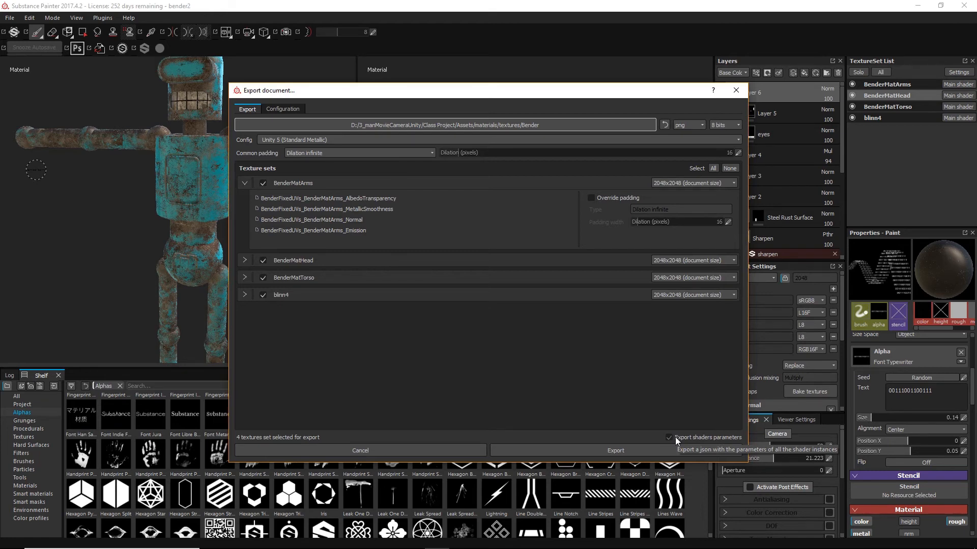
pyautogui.click(621, 451)
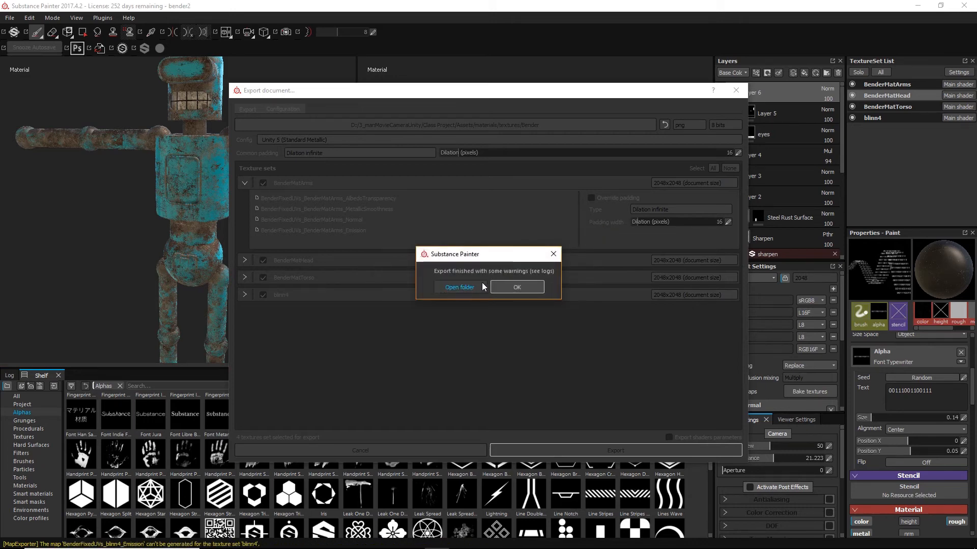
pyautogui.click(518, 286)
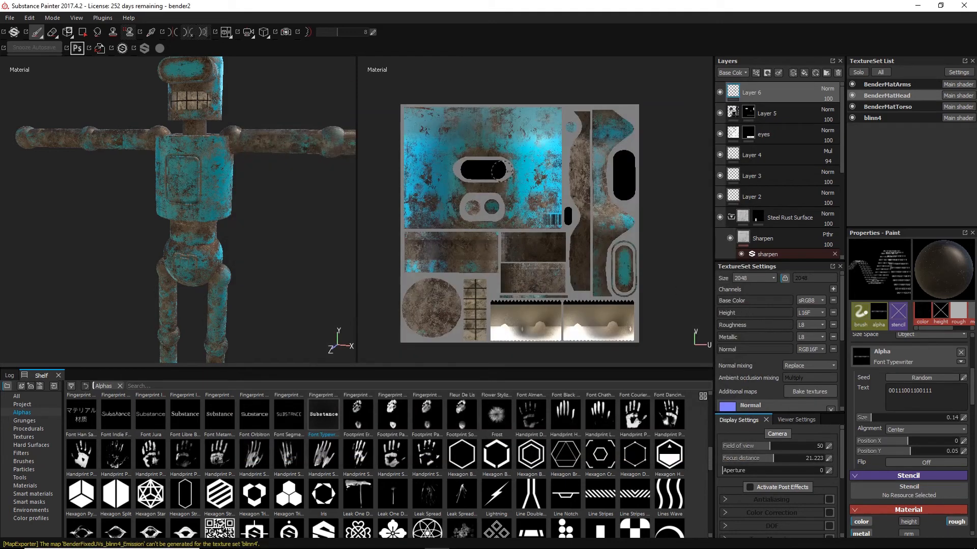
# - Quit Substance Painter, saving the changes to the project, and switch to Unity
pyautogui.click(10, 18)
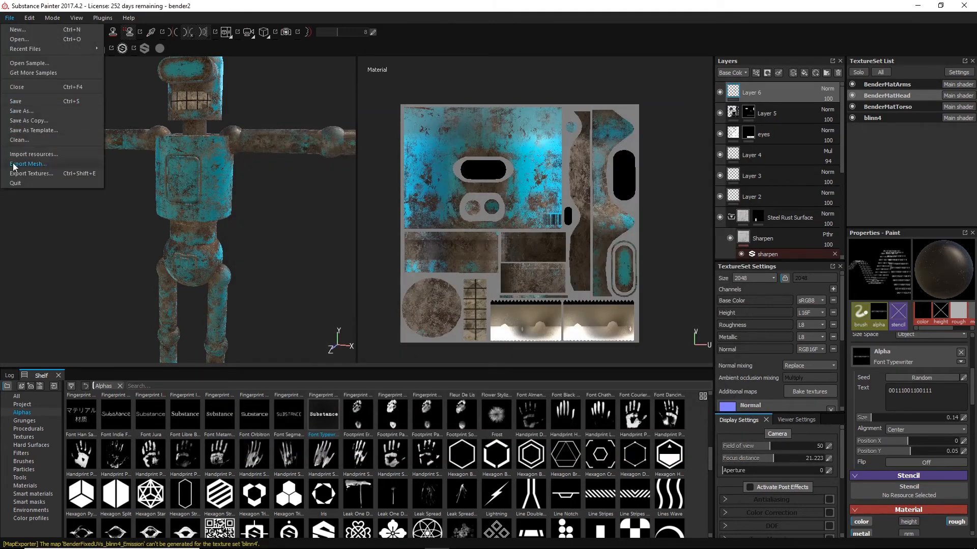
pyautogui.click(16, 184)
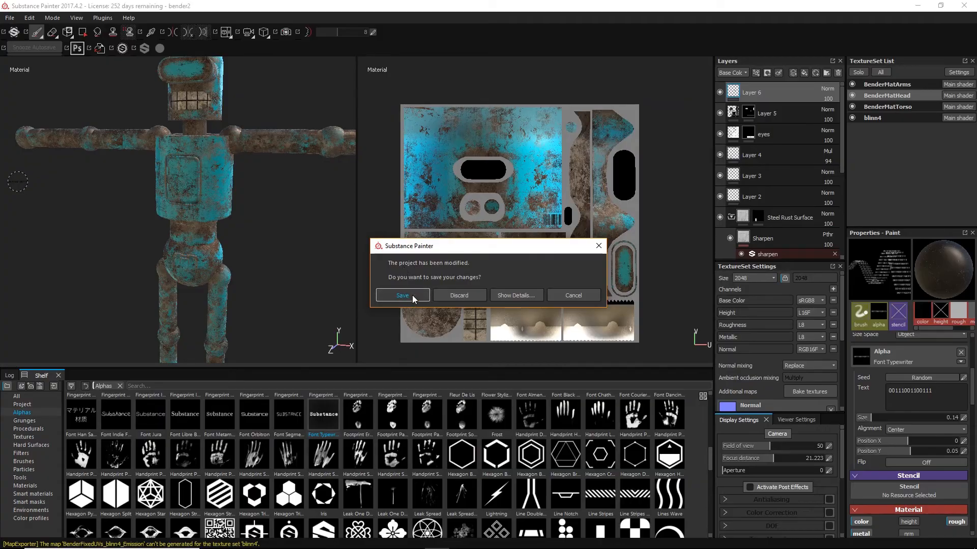
pyautogui.click(402, 295)
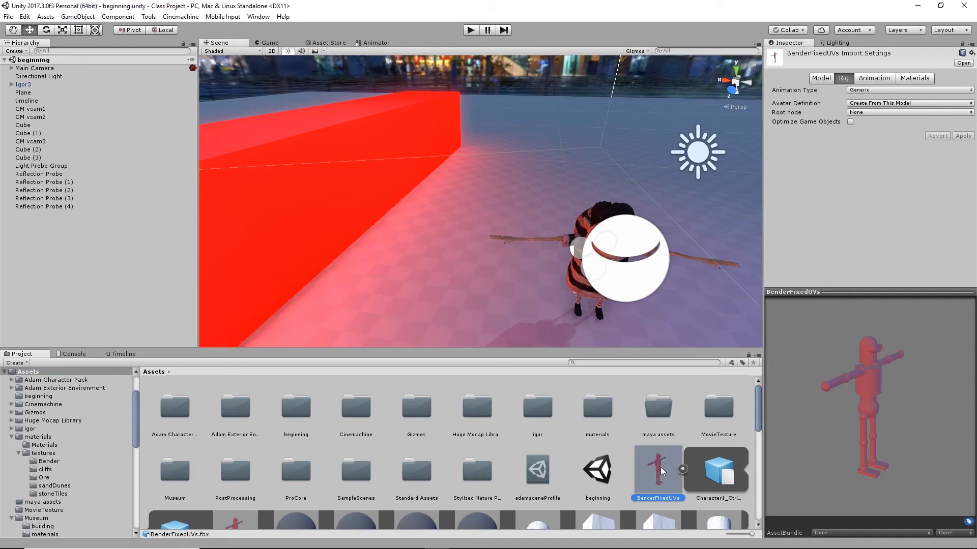
# - Place the BenderFixedUVs model in the scene near the striped character, scaled uniformly to about 22.94 and moved to X 2.63
pyautogui.moveTo(660, 470); pyautogui.dragTo(446, 294)
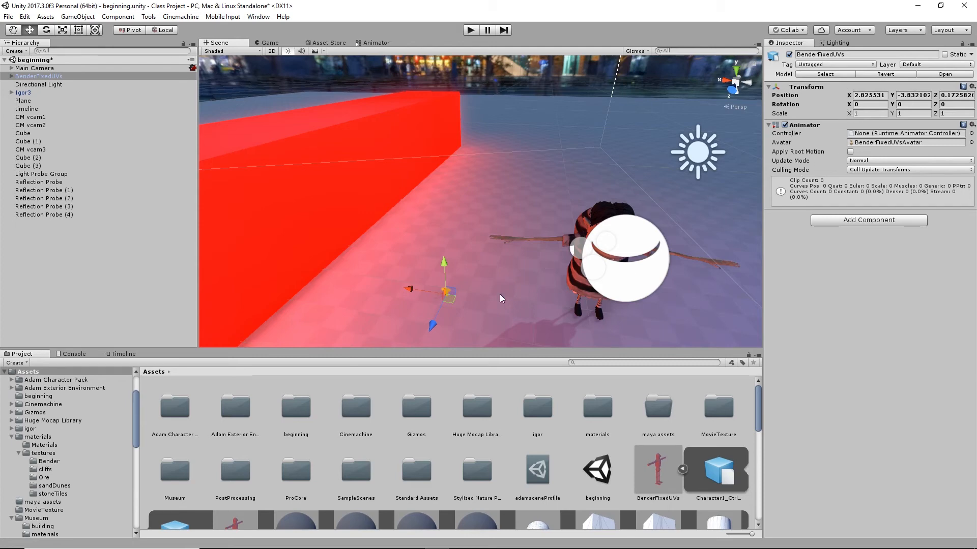
pyautogui.press('r')
pyautogui.moveTo(445, 295); pyautogui.dragTo(468, 203)
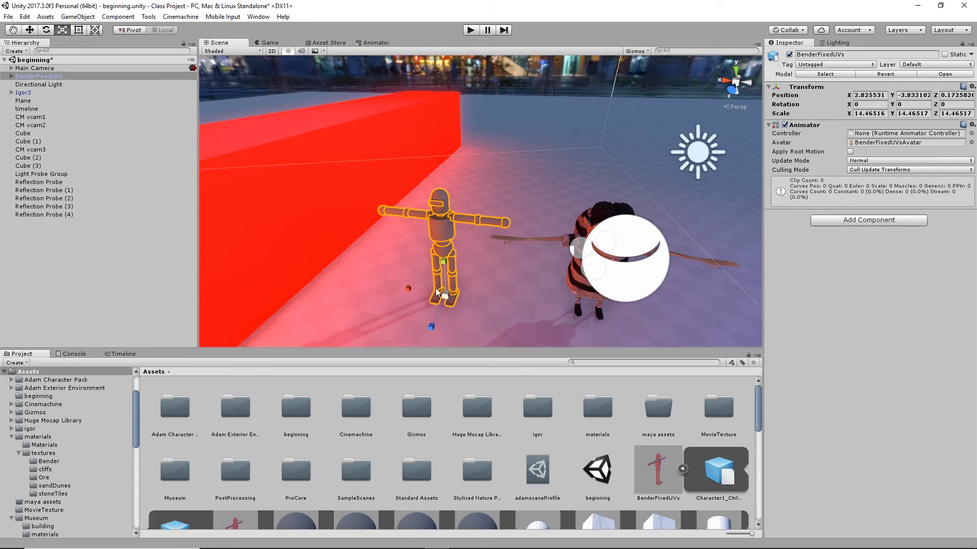
pyautogui.moveTo(444, 295); pyautogui.dragTo(496, 282)
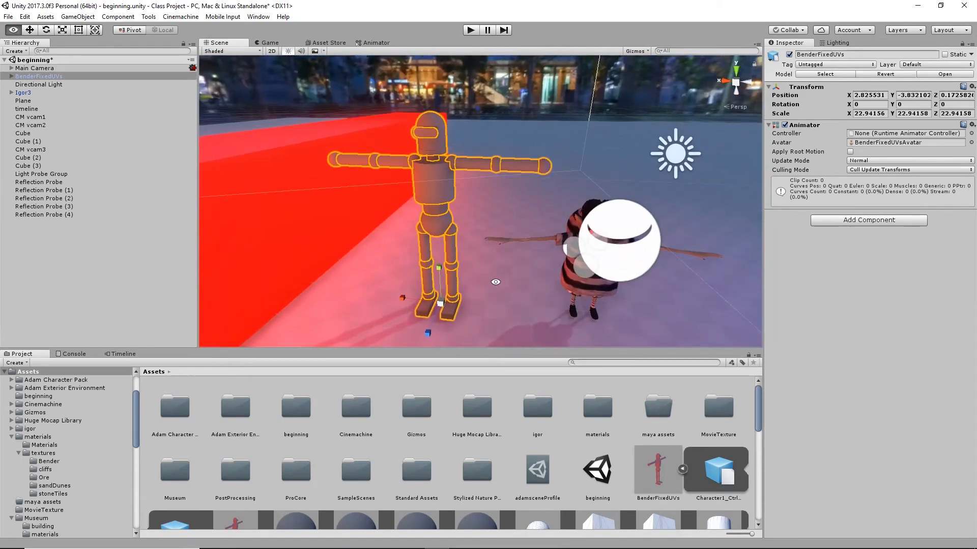
pyautogui.press('w')
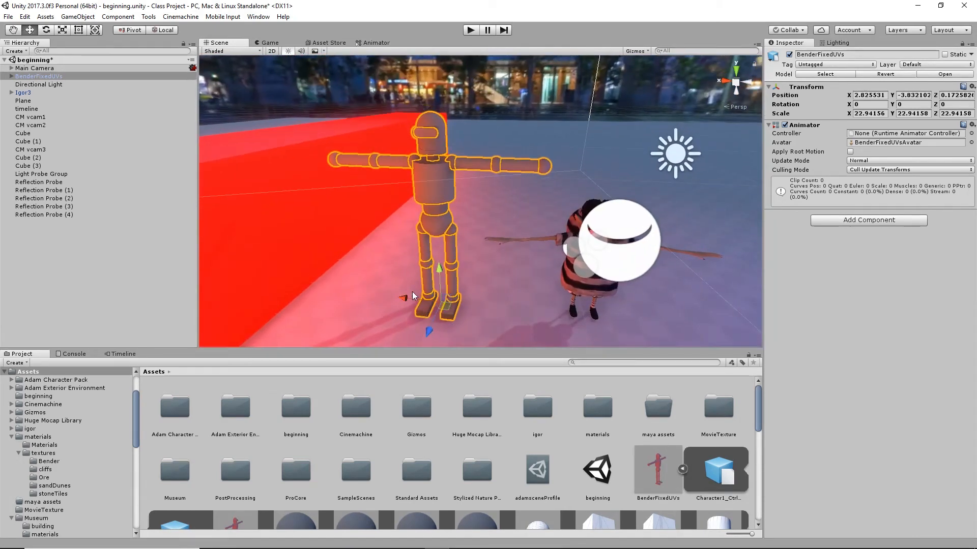
pyautogui.moveTo(413, 296); pyautogui.dragTo(537, 289)
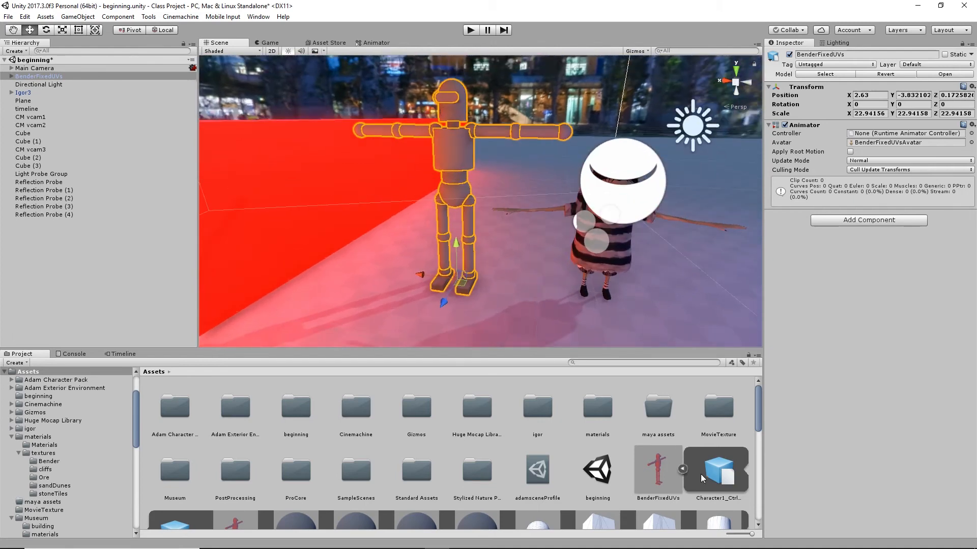
# - Extract the BenderFixedUVs model's BenderMatArms, BenderMatHead, BenderMatTorso and blinn4 materials into the Assets/materials/Materials folder
pyautogui.scroll(-3, 701, 474)
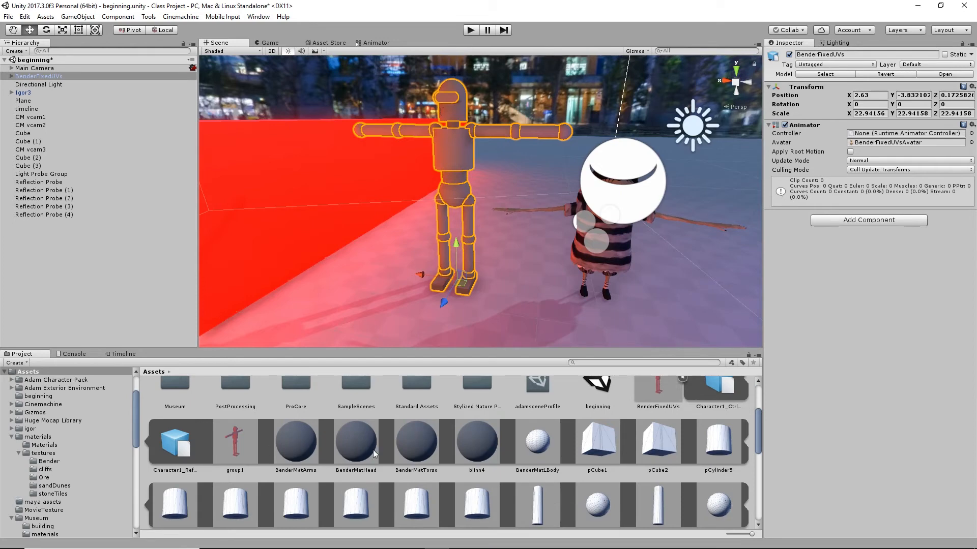
pyautogui.click(290, 438)
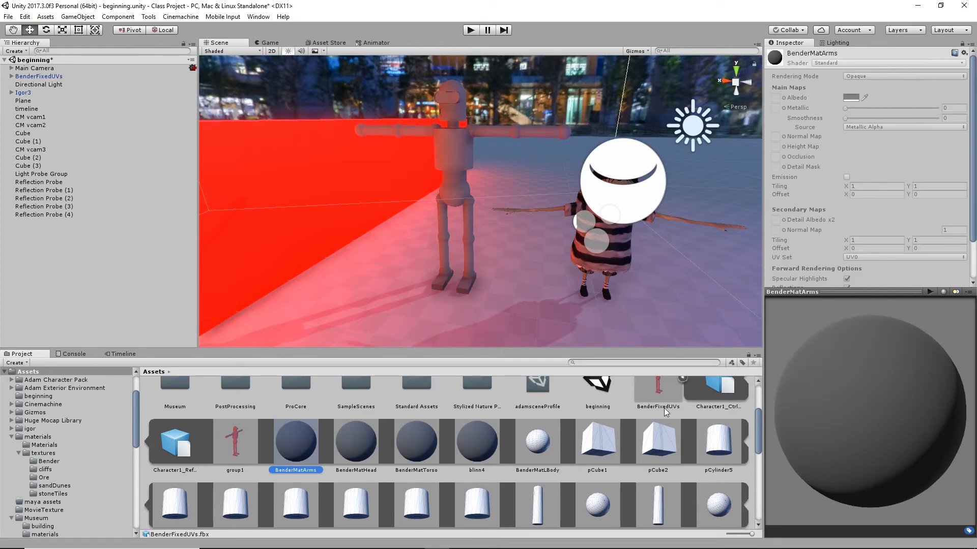
pyautogui.click(682, 378)
pyautogui.scroll(2, 672, 412)
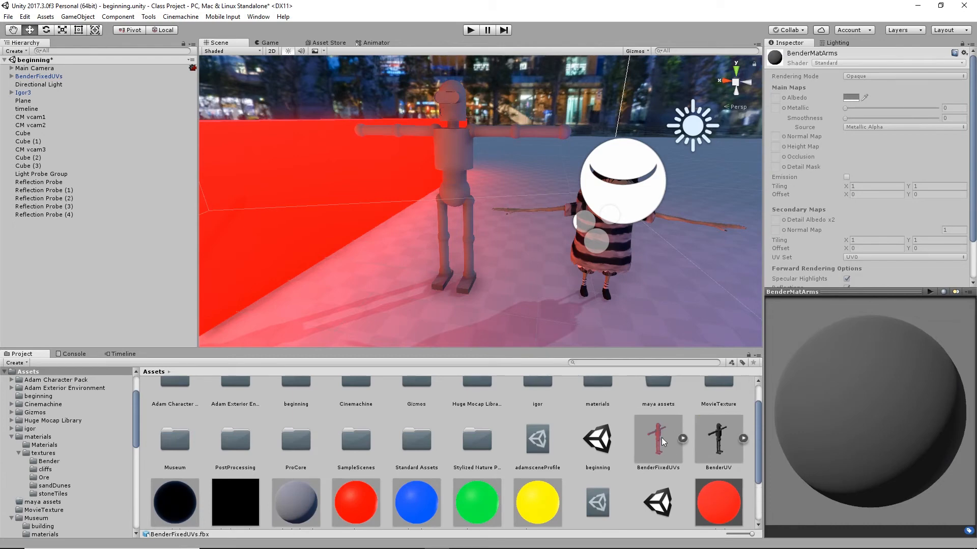
pyautogui.click(683, 439)
pyautogui.scroll(-2, 458, 457)
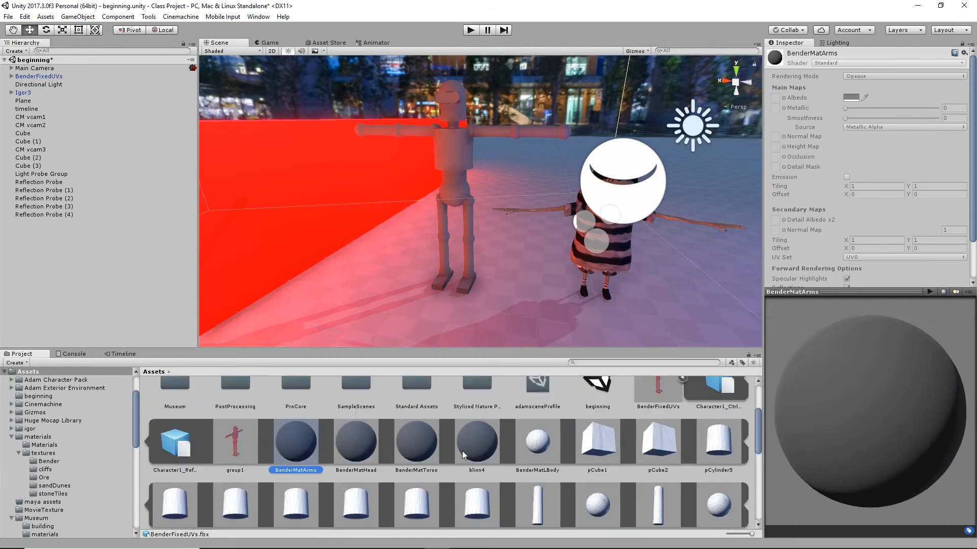
pyautogui.keyDown('shift'); pyautogui.click(467, 444); pyautogui.keyUp('shift')
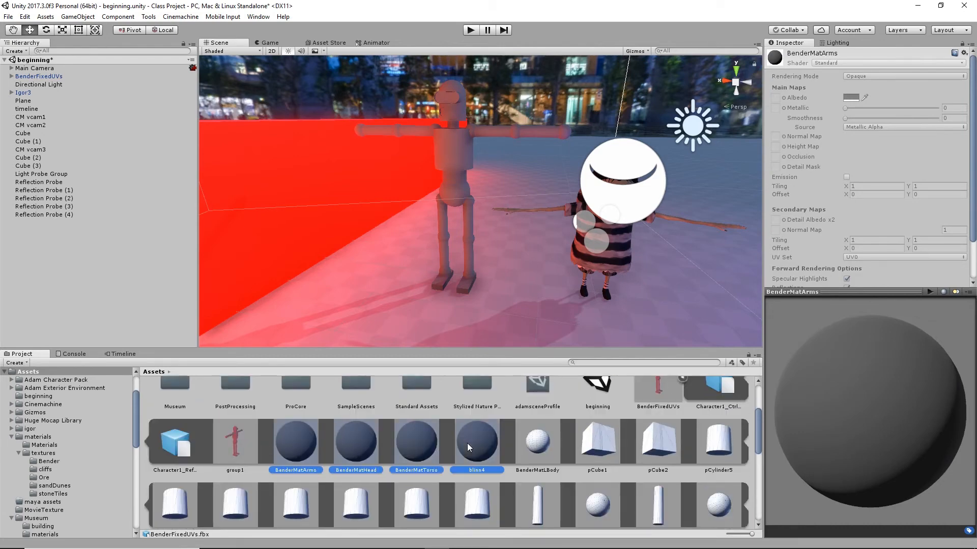
pyautogui.rightClick(467, 443)
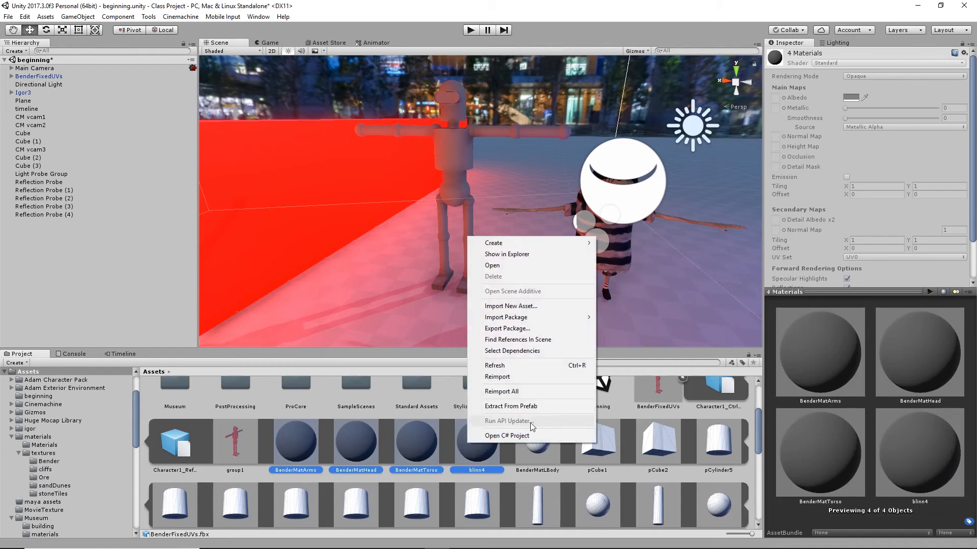
pyautogui.click(530, 407)
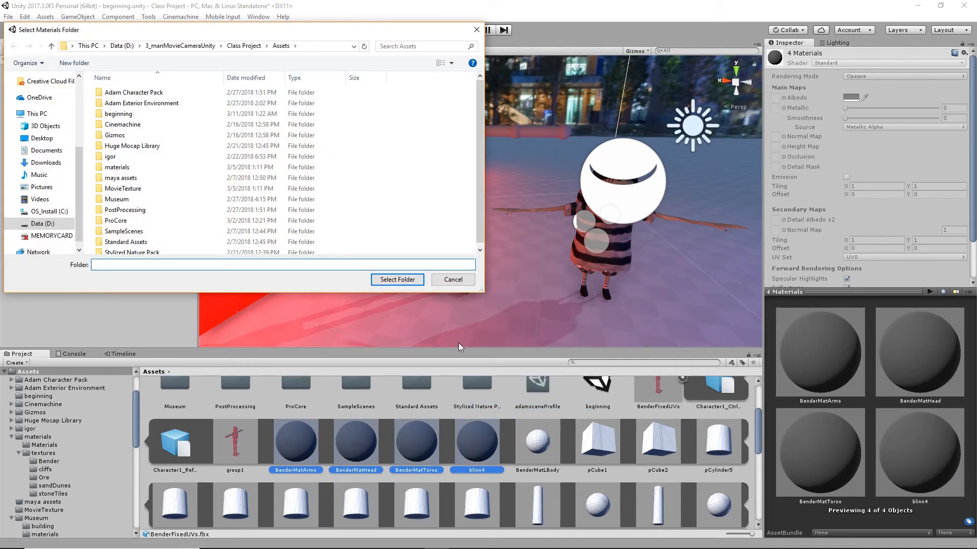
pyautogui.click(127, 170)
pyautogui.doubleClick(127, 168)
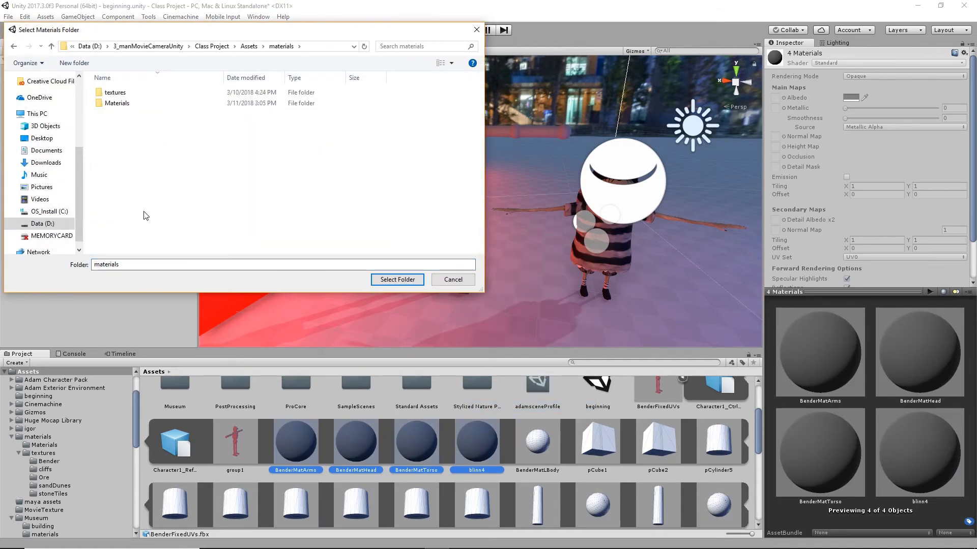
pyautogui.doubleClick(122, 106)
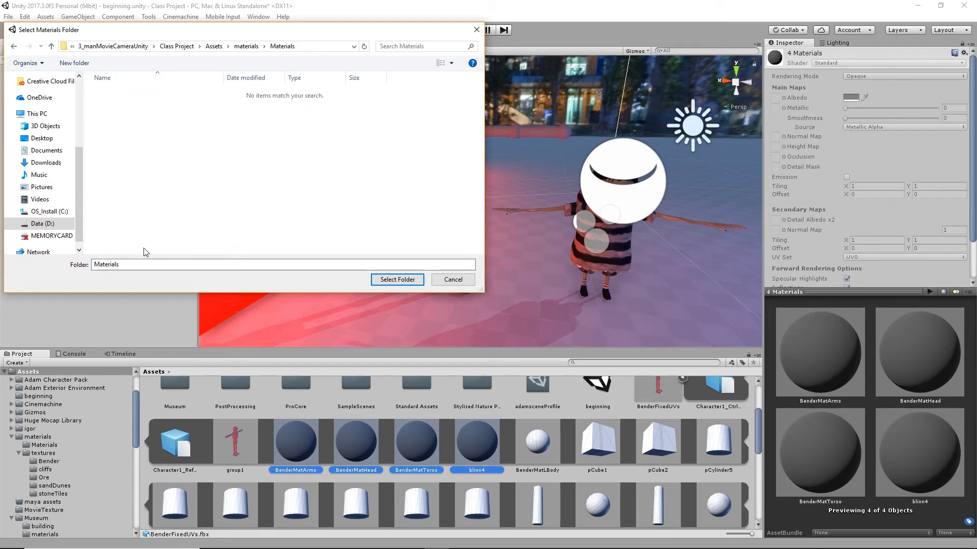
pyautogui.click(404, 280)
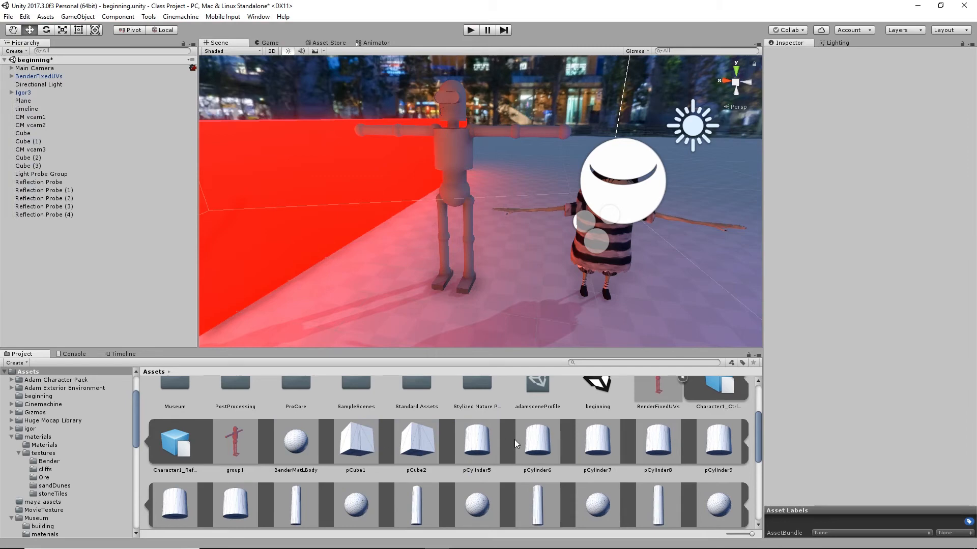
# - Examine the extracted BenderMatArms material's settings and the import settings of its normal map in the textures/Bender folder
pyautogui.click(44, 445)
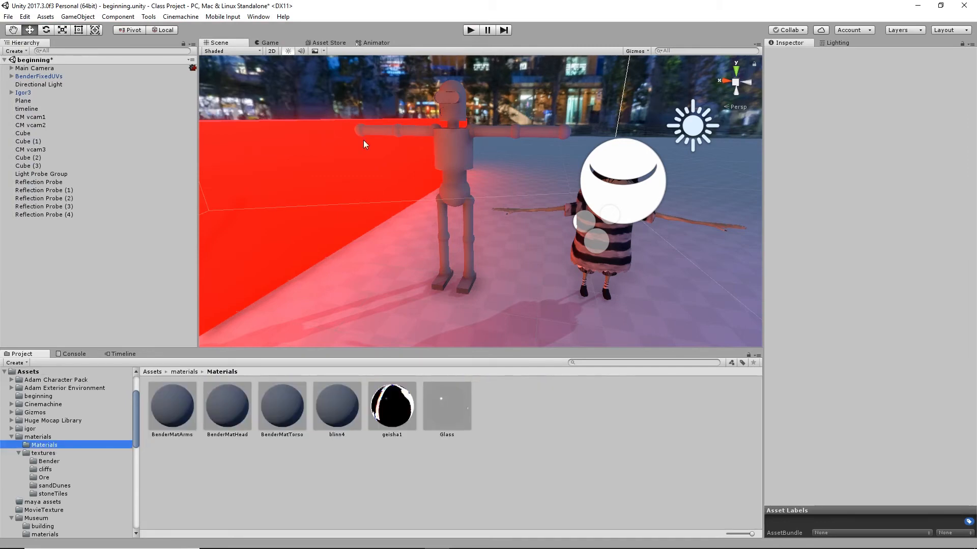
pyautogui.click(167, 413)
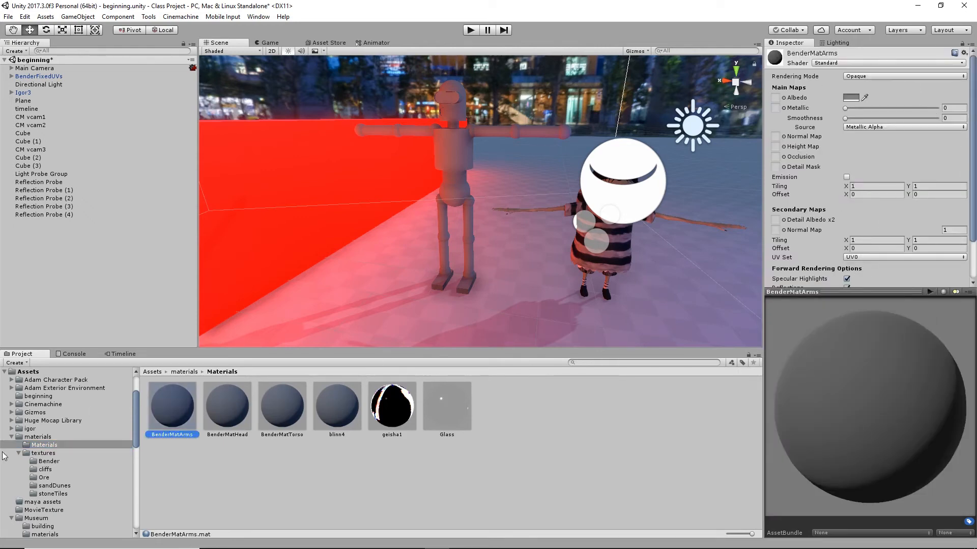
pyautogui.click(53, 454)
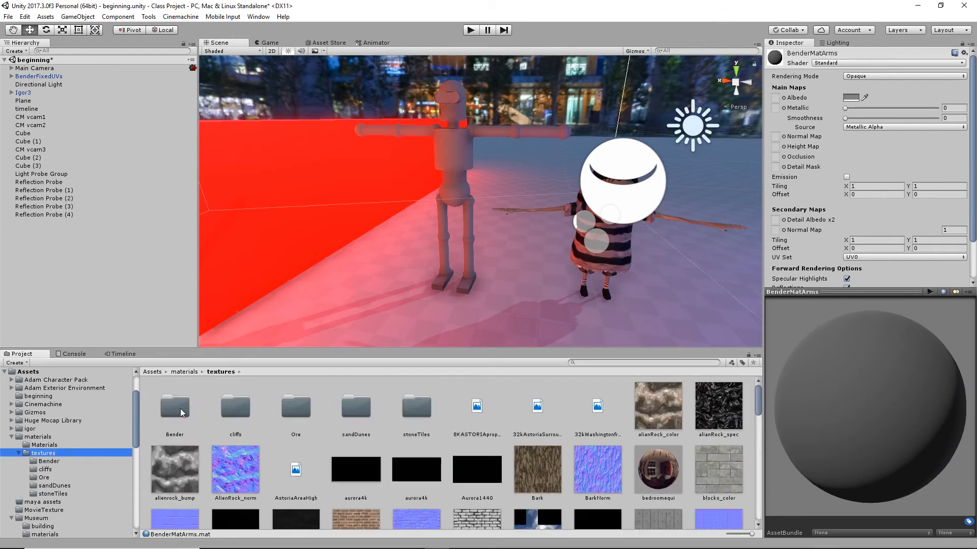
pyautogui.click(181, 408)
pyautogui.doubleClick(181, 409)
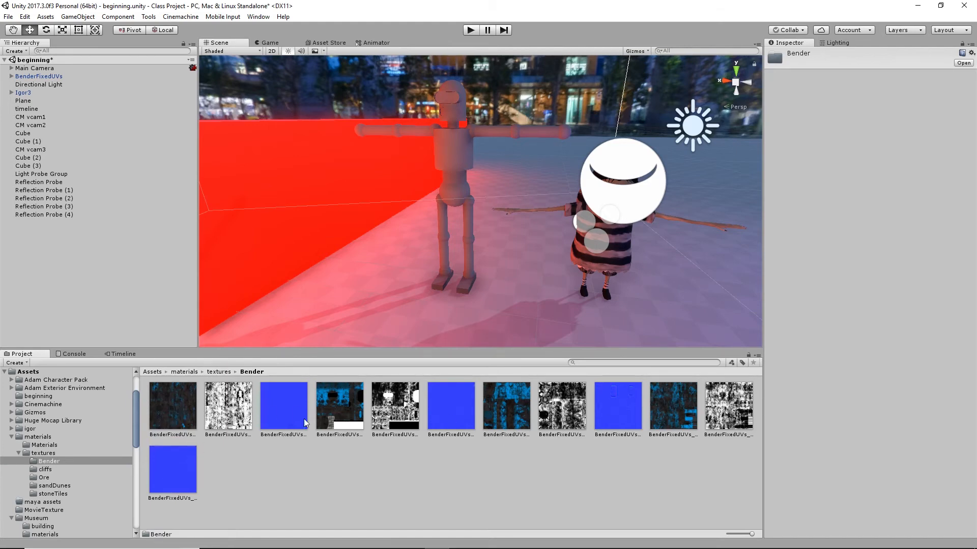
pyautogui.click(285, 413)
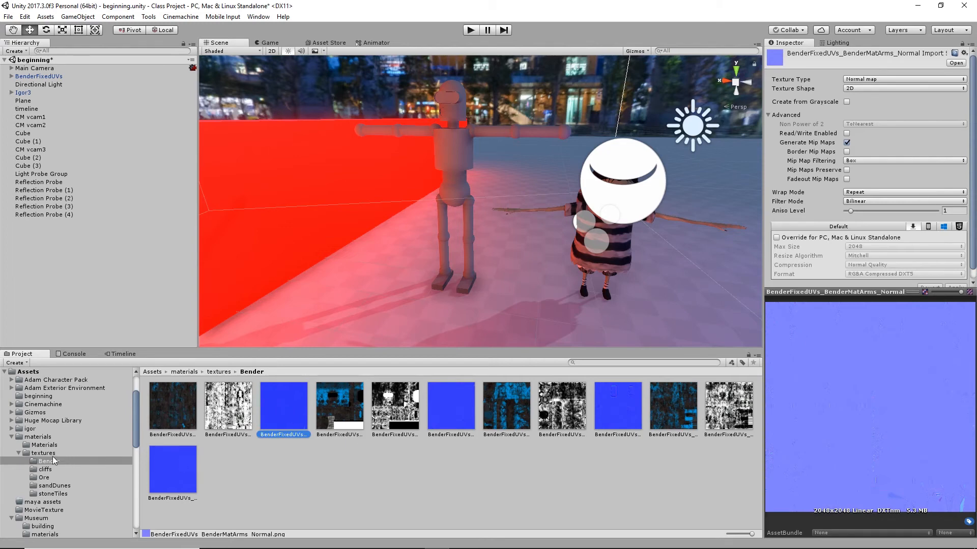
# - Assign the BenderFixedUVs_BenderMatTorso_AlbedoTransparency texture as the albedo map of the BenderMatTorso material in the Assets/materials/Materials folder
pyautogui.click(38, 437)
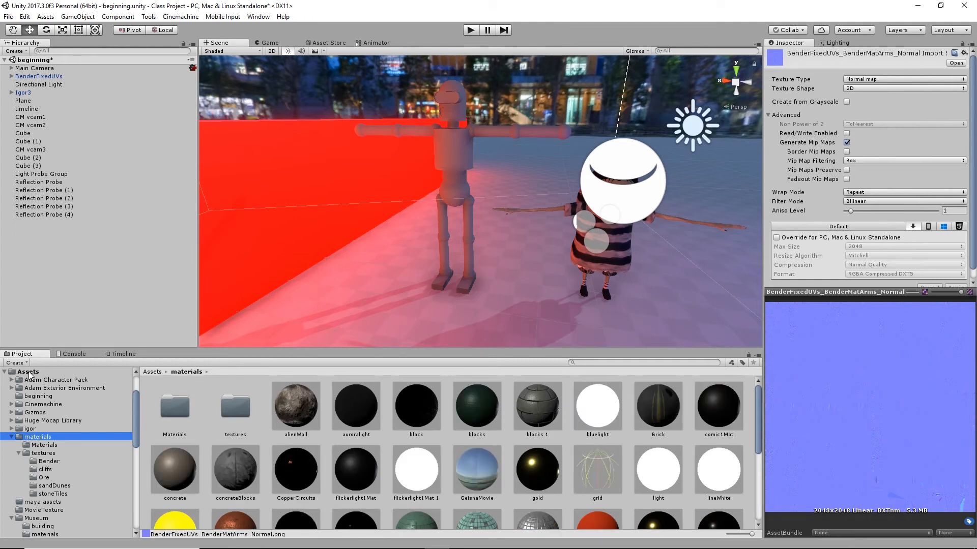
pyautogui.click(44, 445)
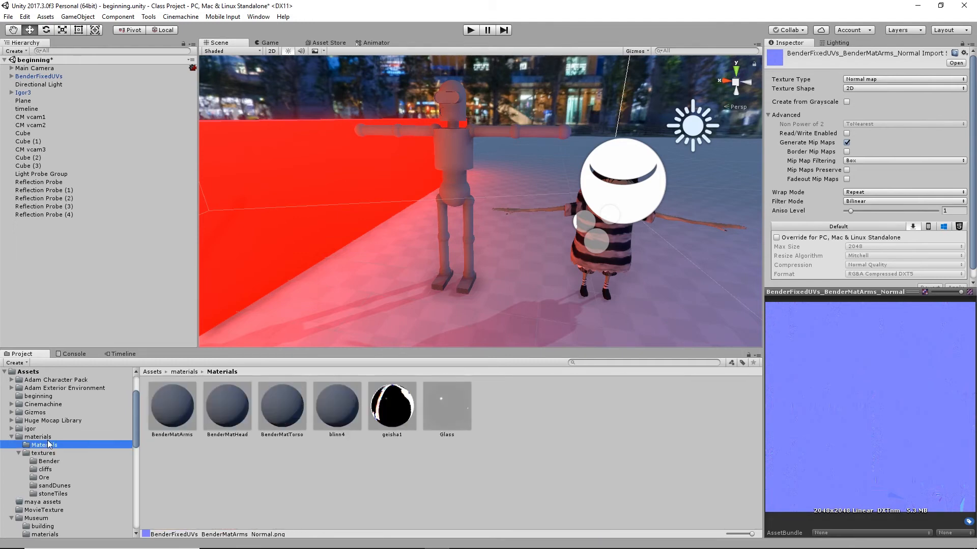
pyautogui.click(176, 413)
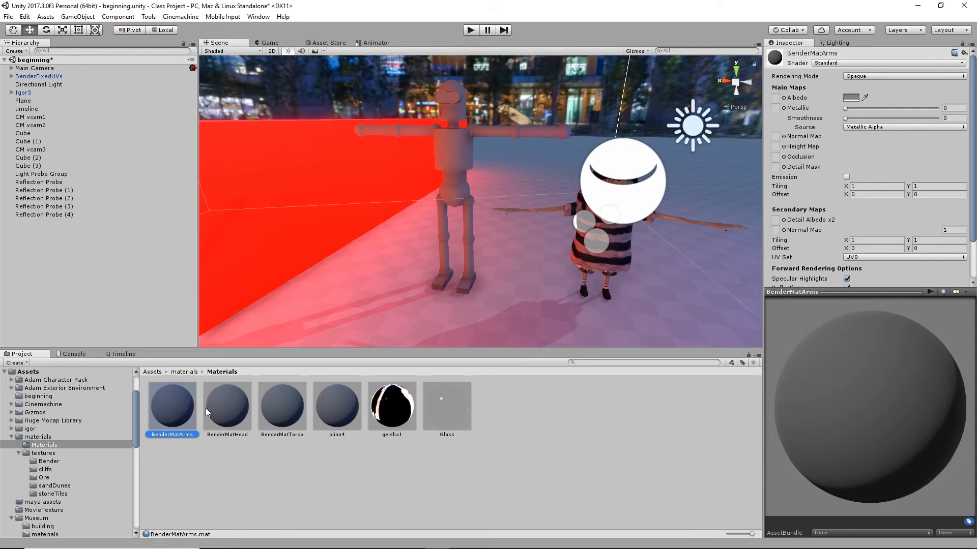
pyautogui.click(284, 416)
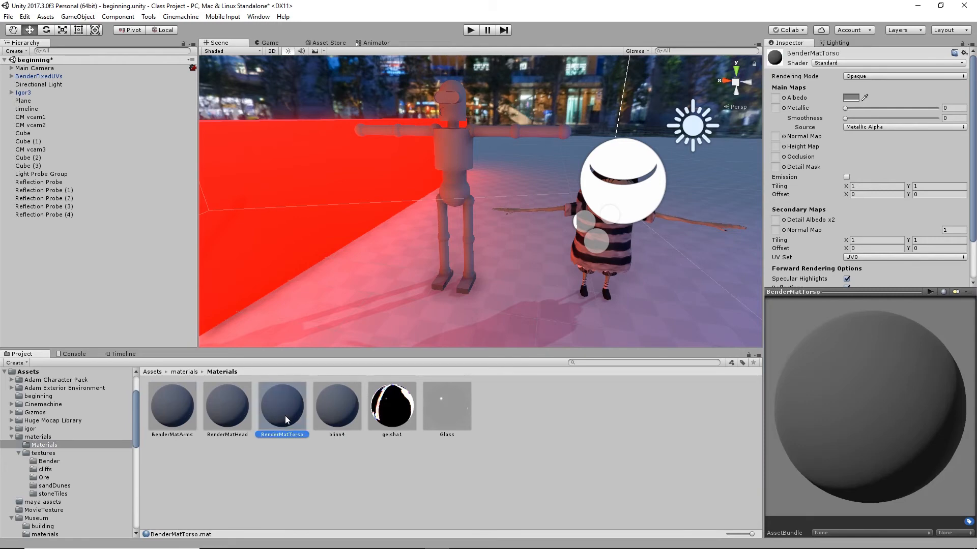
pyautogui.click(784, 97)
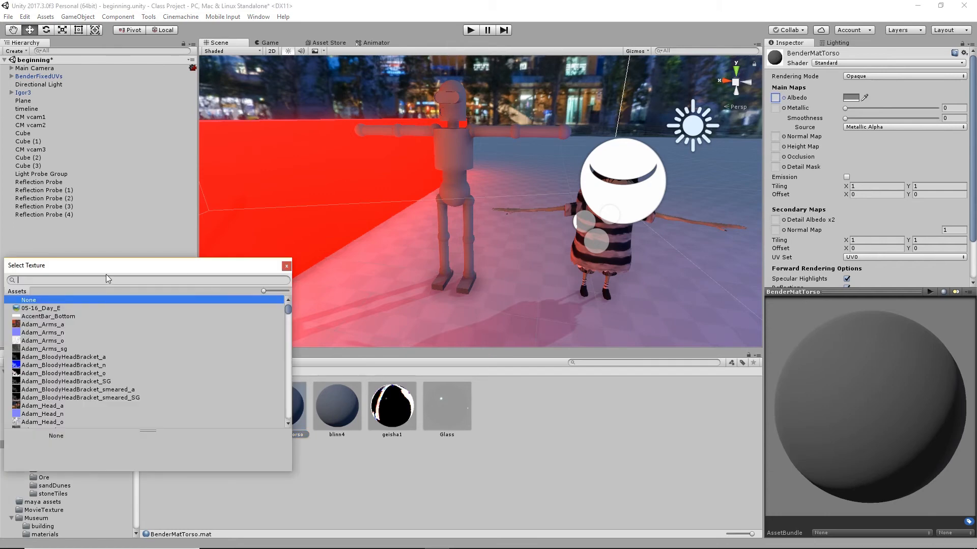
pyautogui.write('Bend')
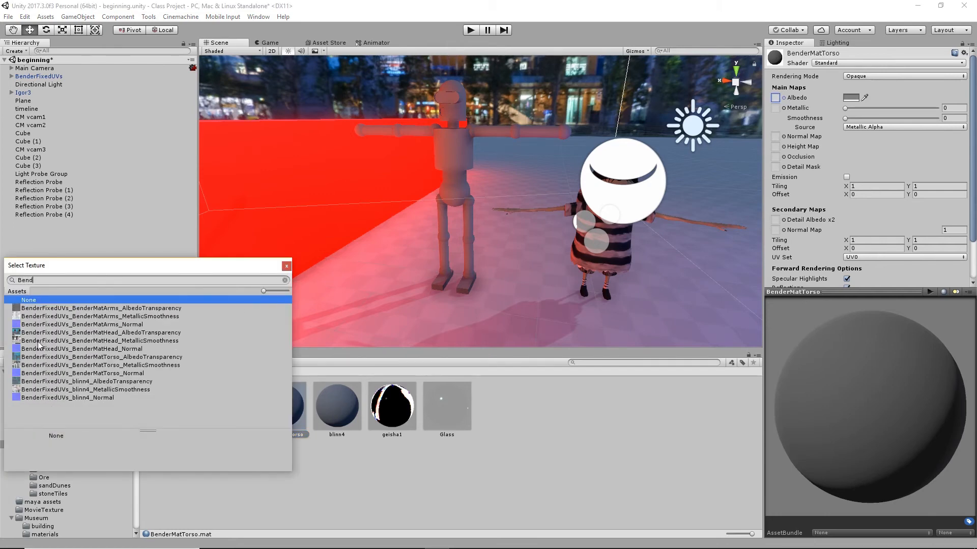
pyautogui.click(96, 357)
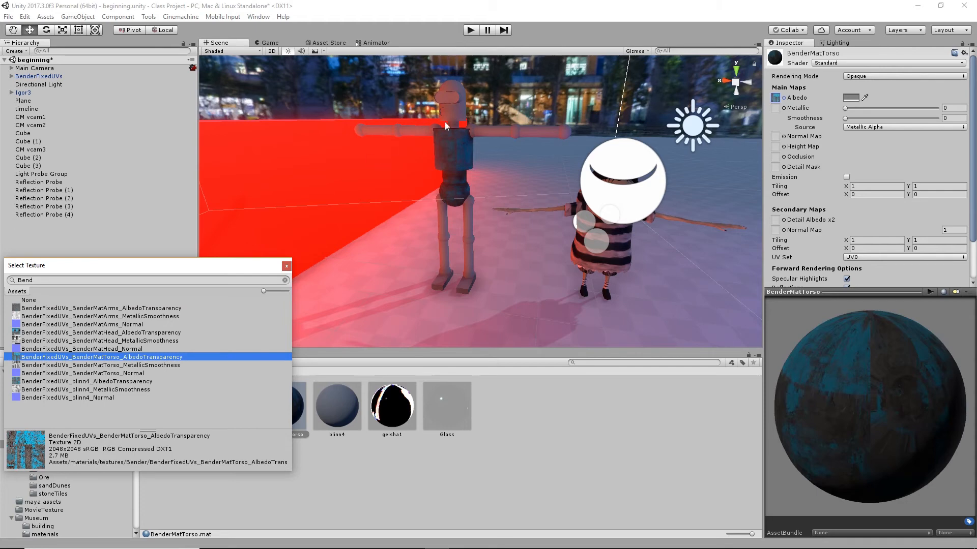
pyautogui.click(286, 267)
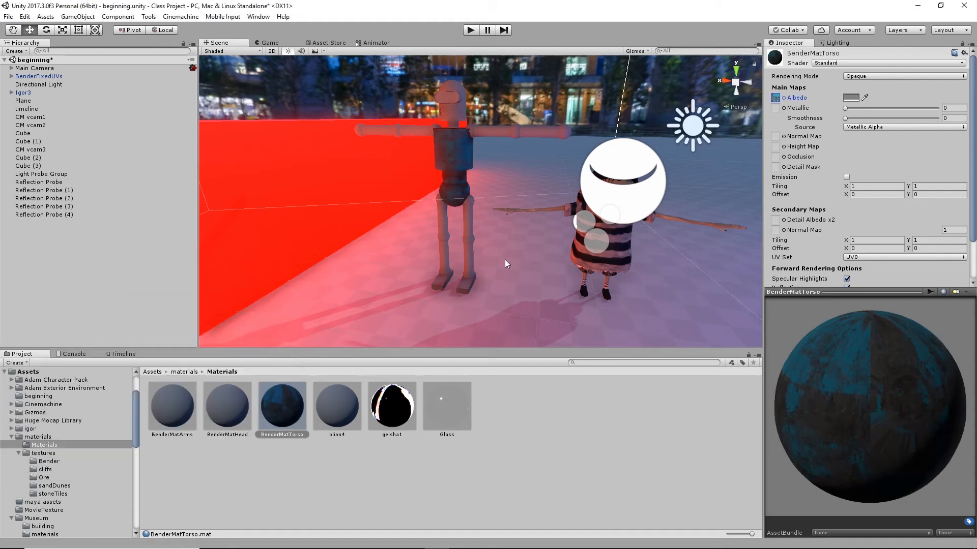
# - Assign BenderFixedUVs_BenderMatTorso_MetallicSmoothness as the torso material's metallic map, with Metallic Alpha as the smoothness source and smoothness at 1
pyautogui.click(783, 109)
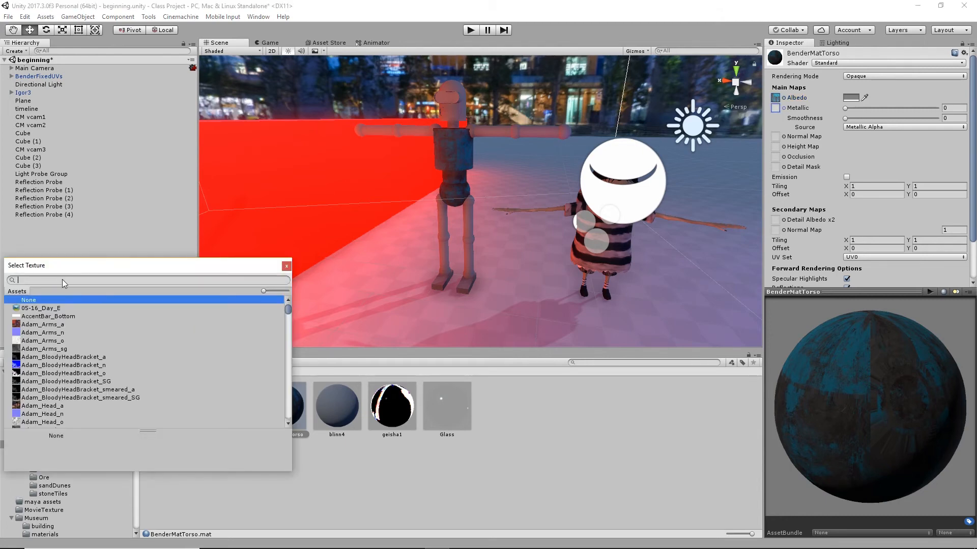
pyautogui.write('Bender')
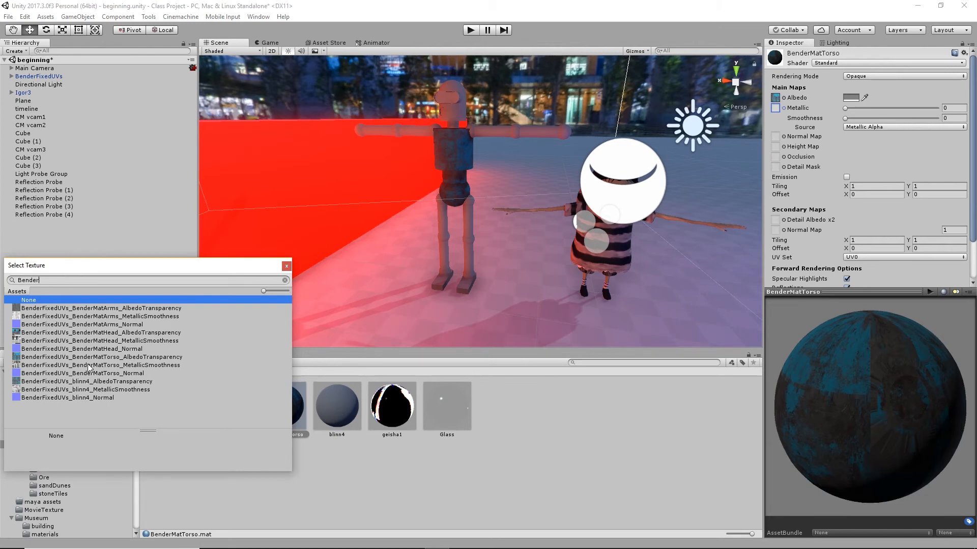
pyautogui.click(167, 365)
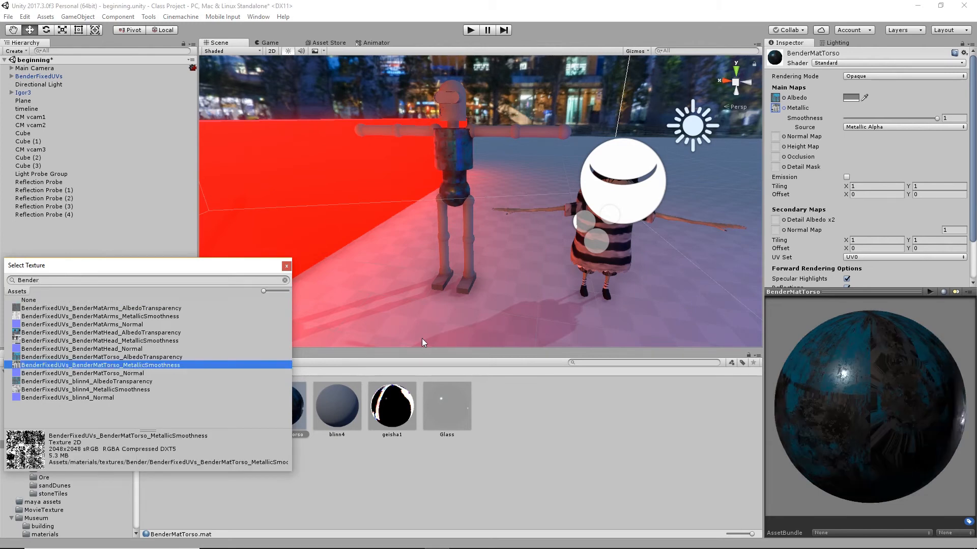
pyautogui.click(286, 267)
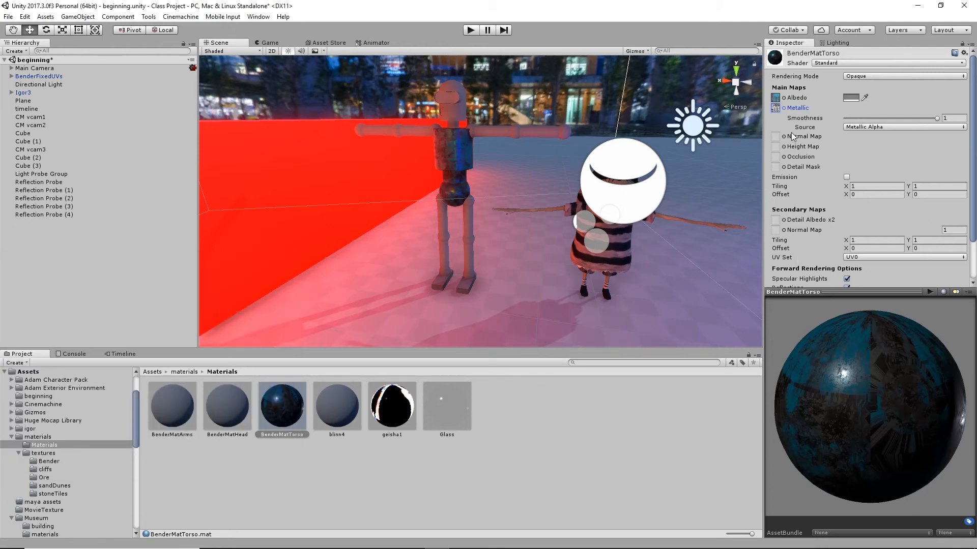
pyautogui.click(868, 127)
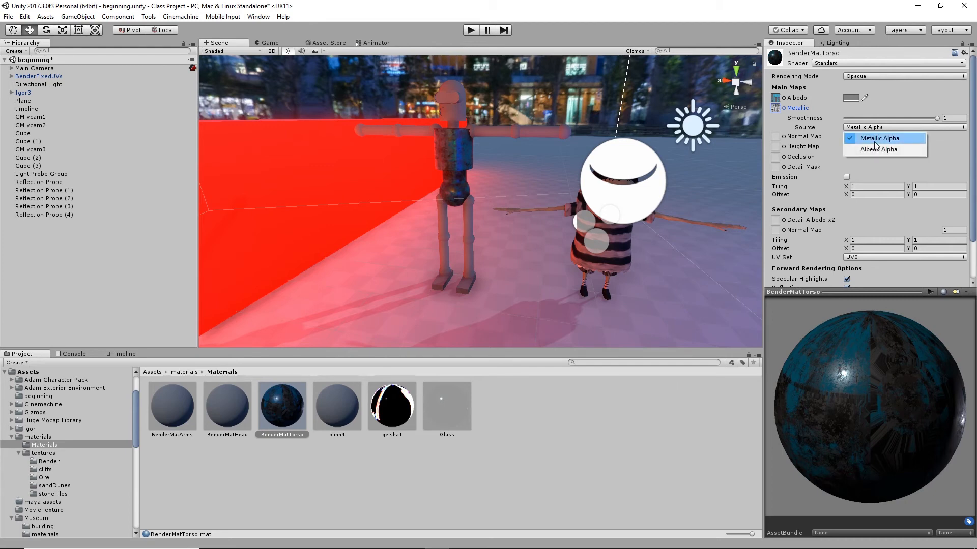
pyautogui.click(874, 139)
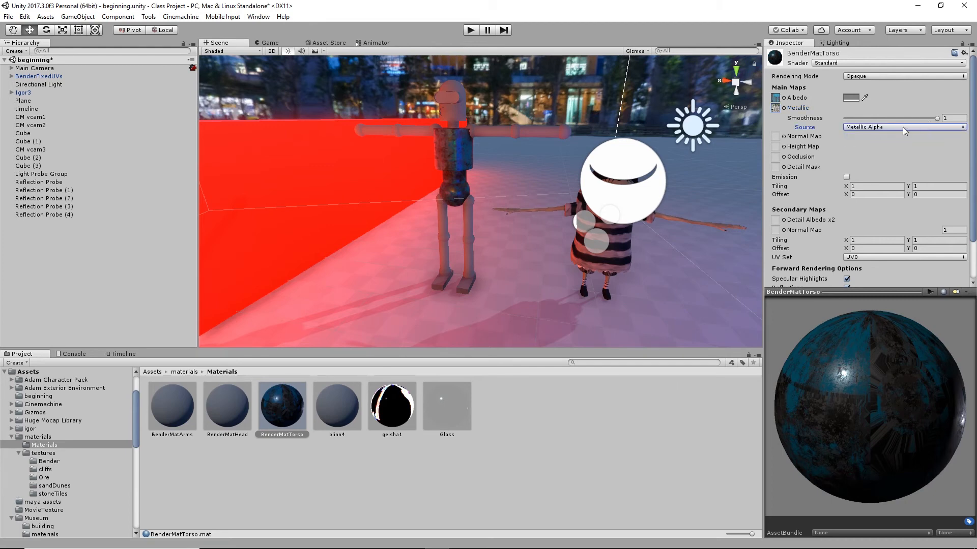
pyautogui.click(936, 118)
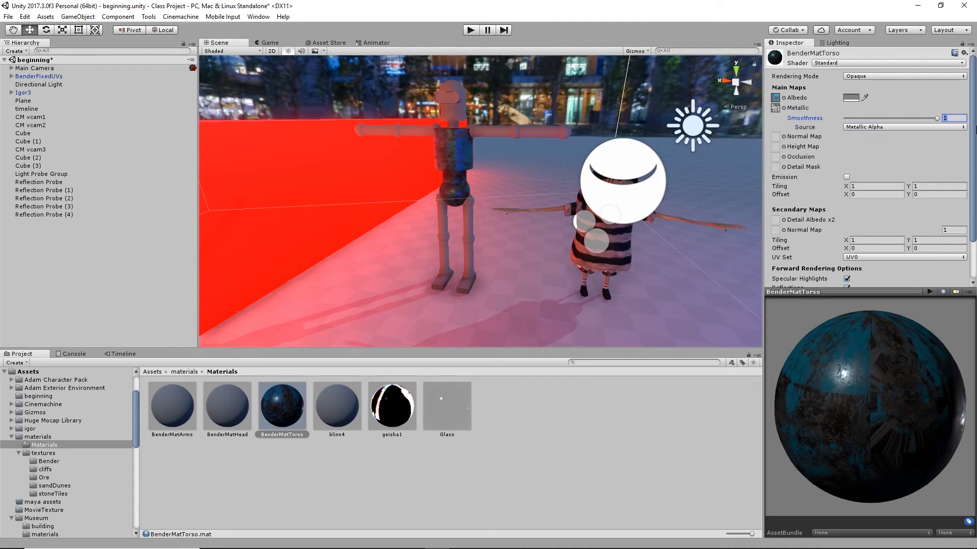
# - Assign the BenderFixedUVs_BenderMatTorso_Normal texture as the main normal map of the BenderMatTorso material
pyautogui.click(783, 137)
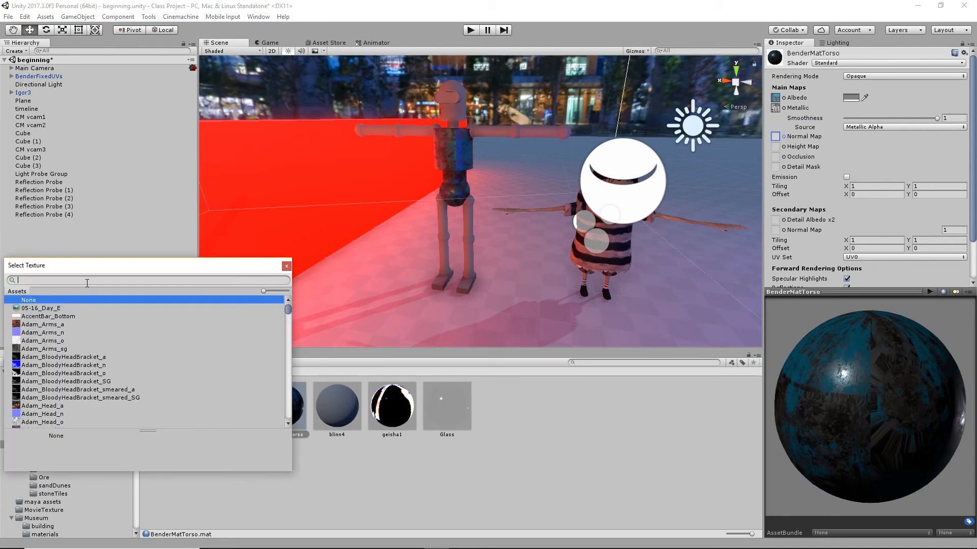
pyautogui.write('Bender')
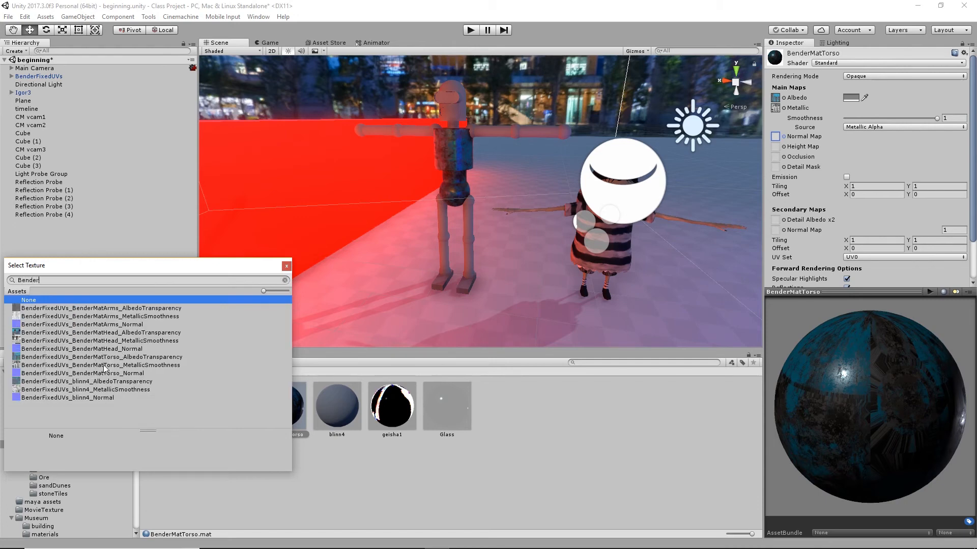
pyautogui.click(114, 374)
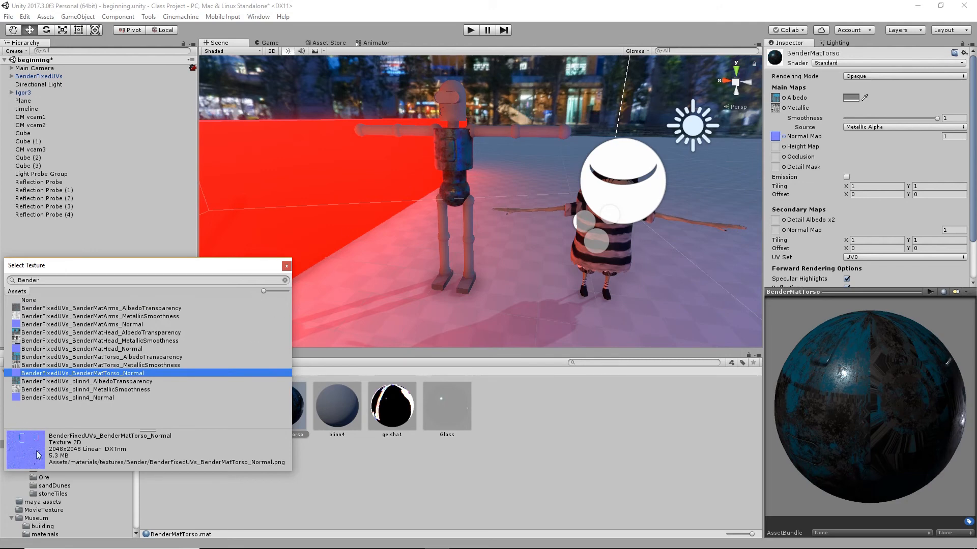
pyautogui.click(287, 265)
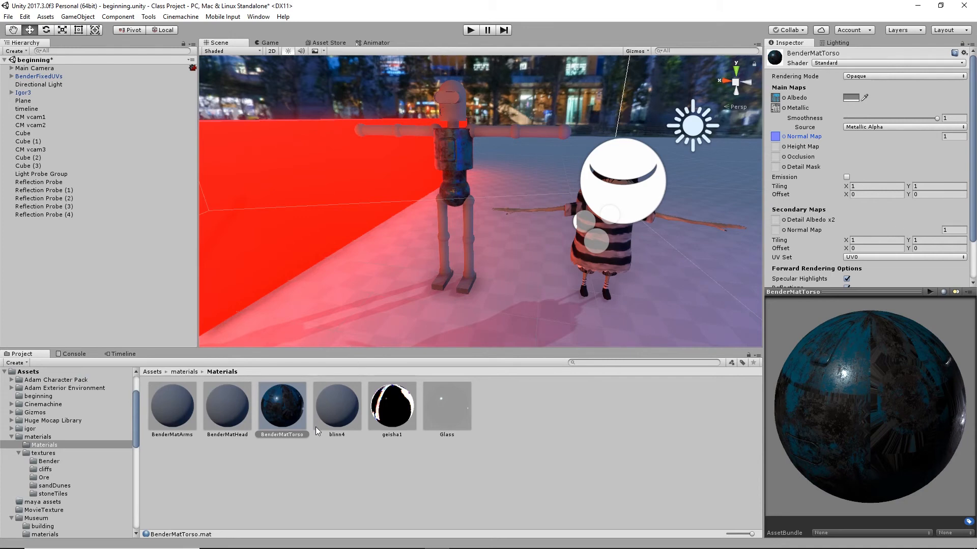
# - Assign the BenderFixedUVs_BenderMatHead_AlbedoTransparency texture as the albedo map of the BenderMatHead material
pyautogui.click(231, 401)
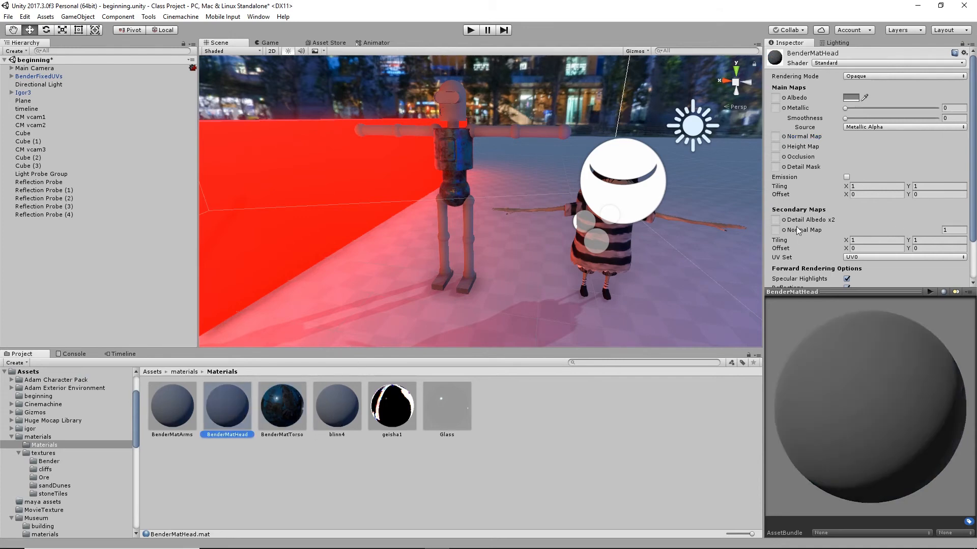
pyautogui.click(783, 97)
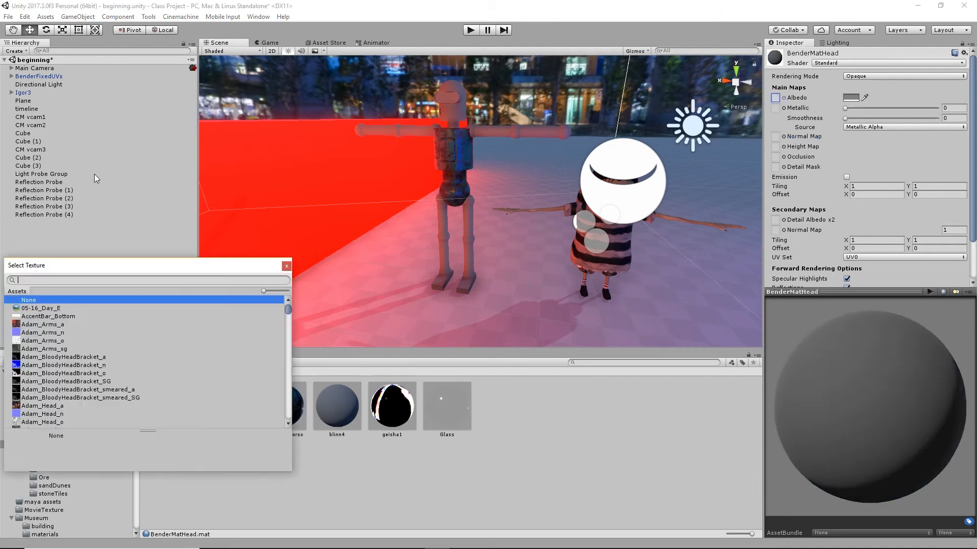
pyautogui.write('Bender')
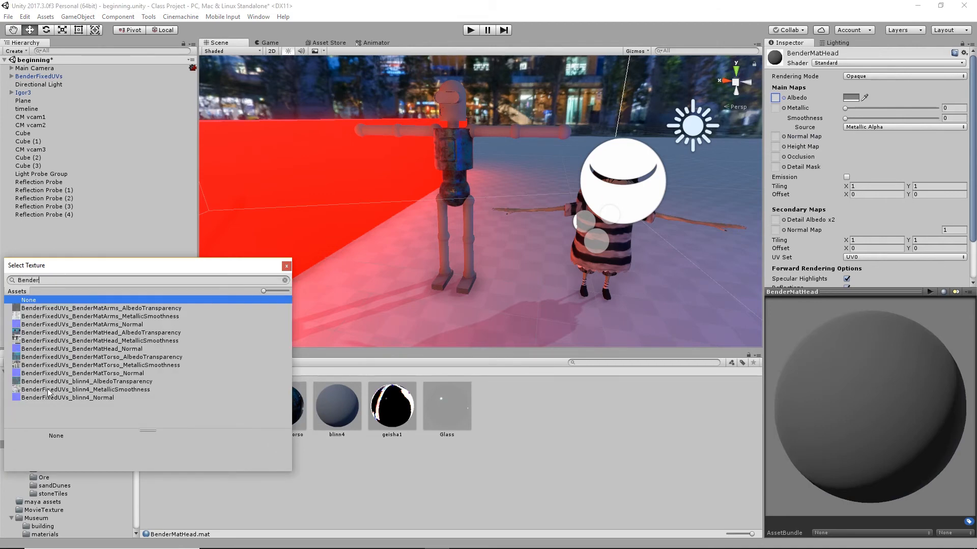
pyautogui.click(120, 333)
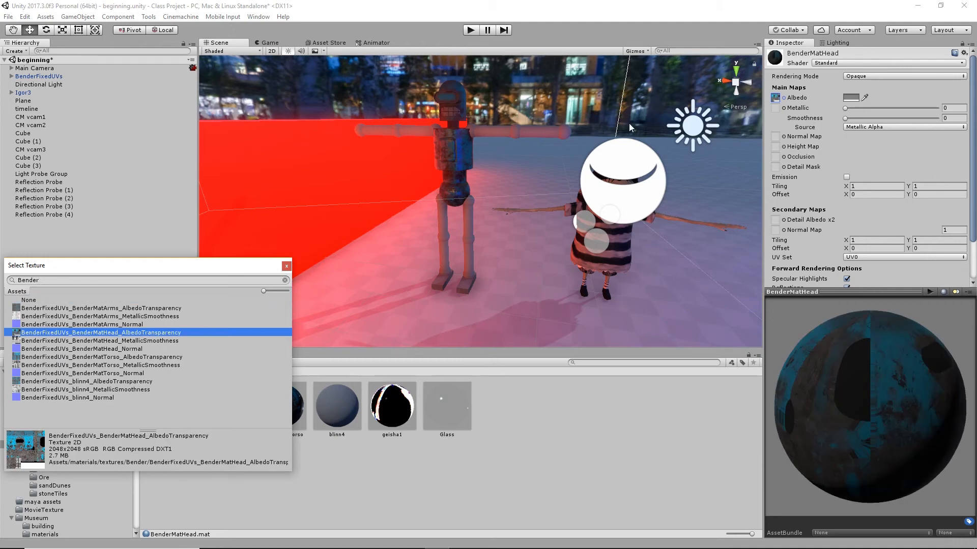
pyautogui.click(286, 266)
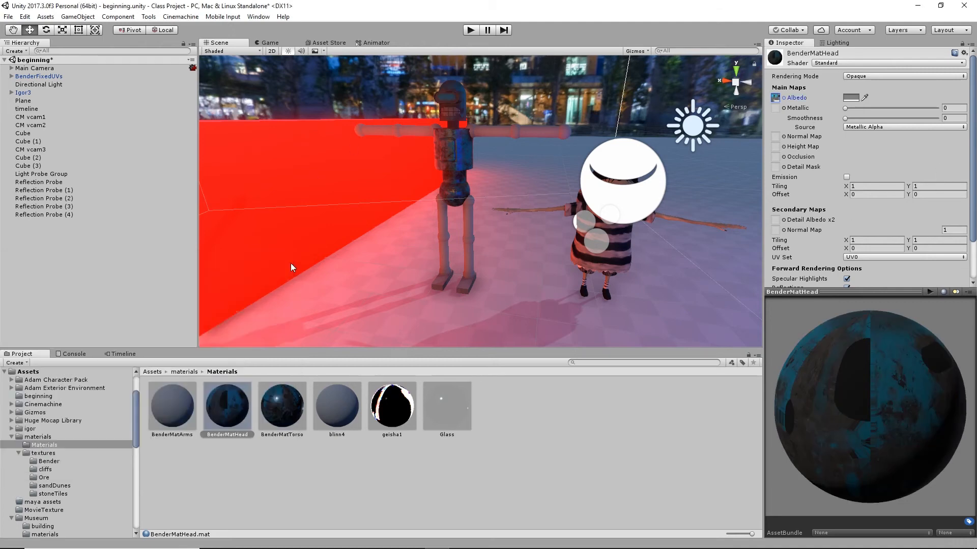
# - Assign BenderFixedUVs_BenderMatHead_MetallicSmoothness as the head material's metallic map and BenderFixedUVs_BenderMatHead_Normal as its main normal map
pyautogui.click(783, 108)
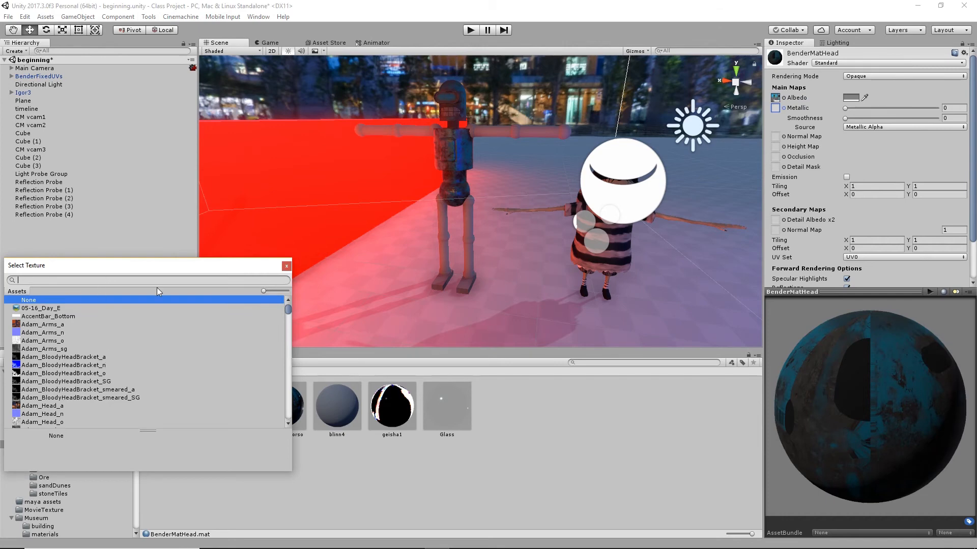
pyautogui.write('Bender')
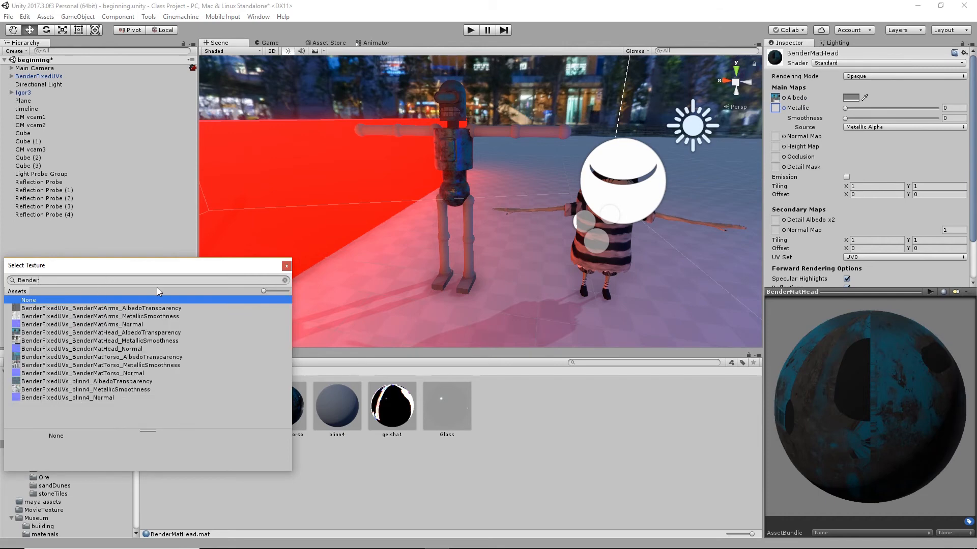
pyautogui.click(100, 340)
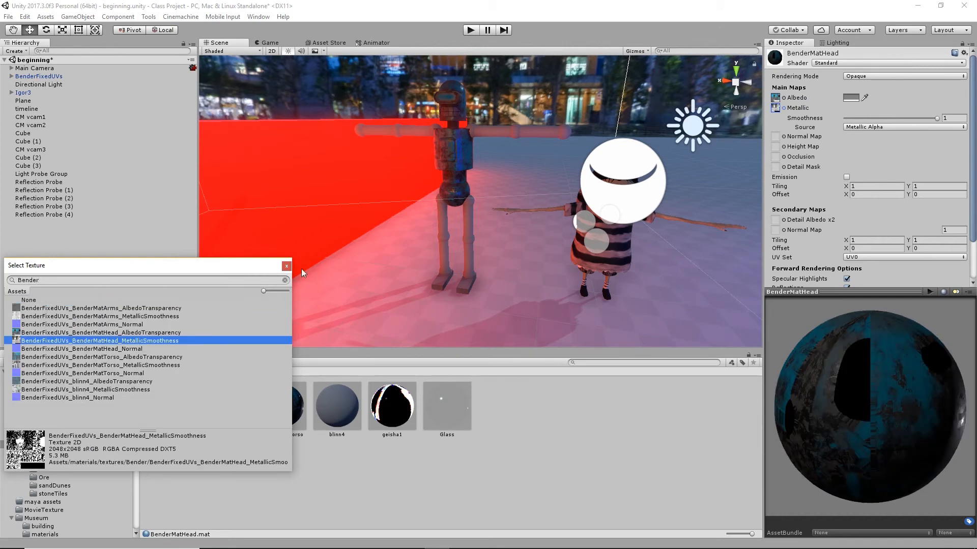
pyautogui.click(287, 266)
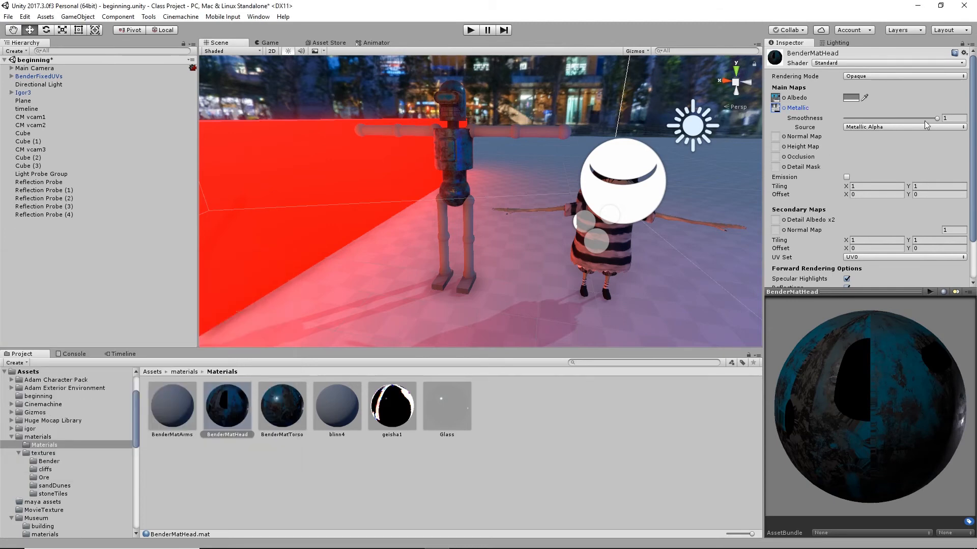
pyautogui.click(784, 137)
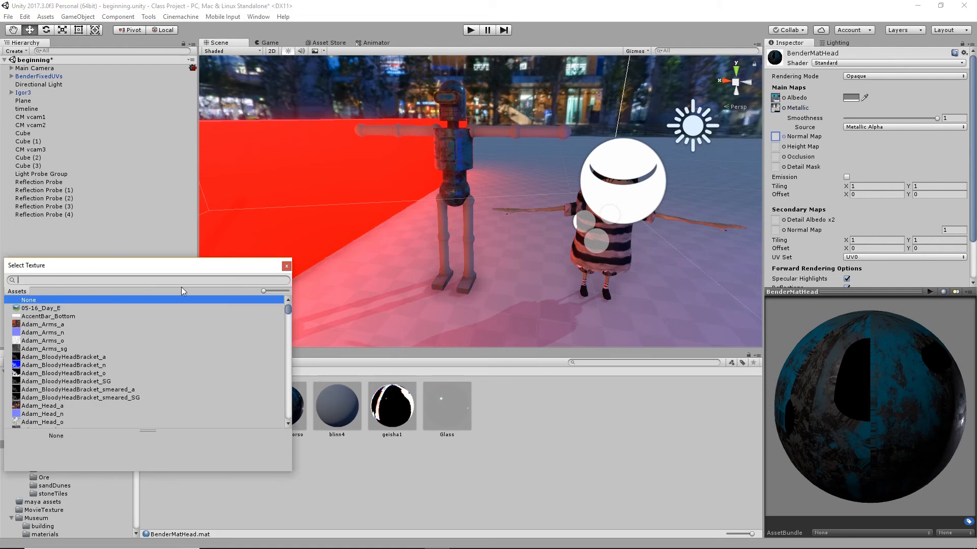
pyautogui.write('Bender')
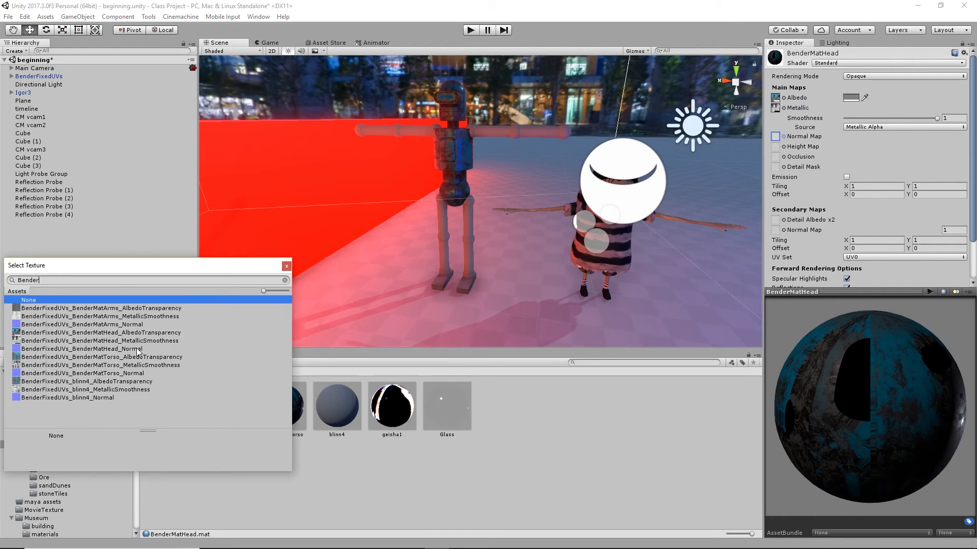
pyautogui.click(123, 350)
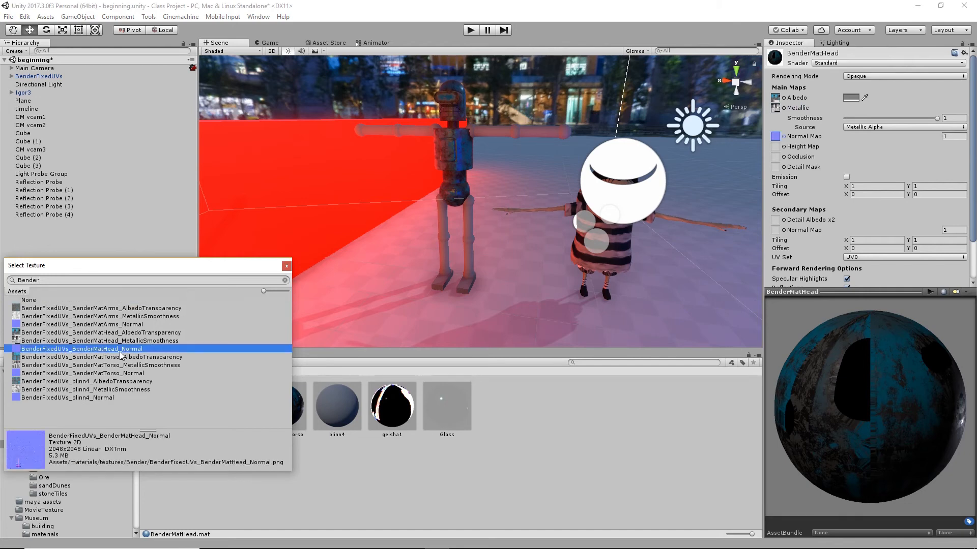
pyautogui.click(287, 266)
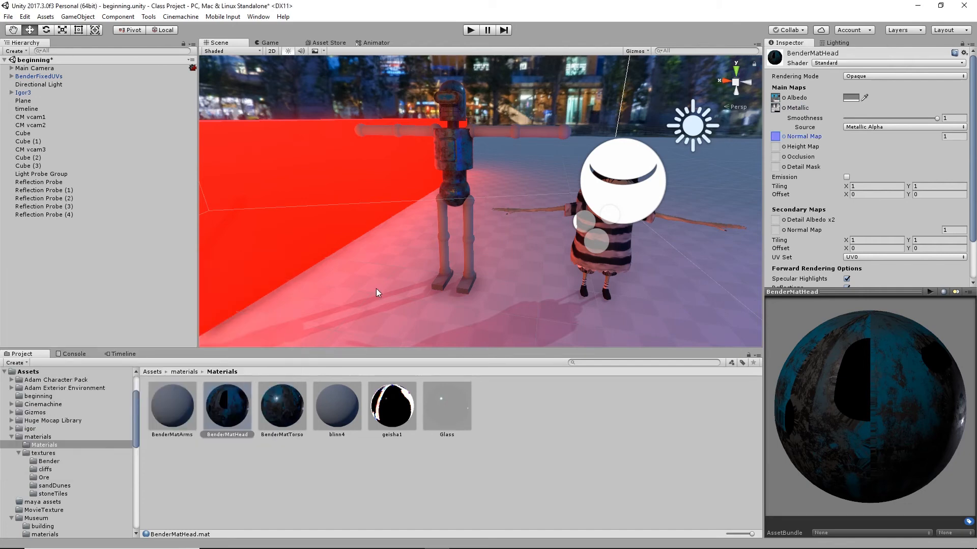
# - Examine the robot's textured head and torso up close in the scene
pyautogui.scroll(10, 643, 267)
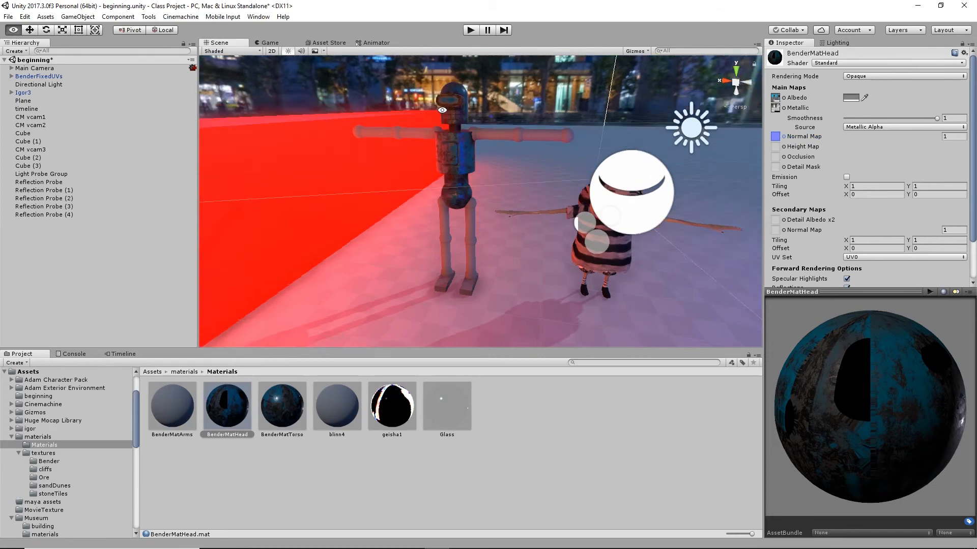
pyautogui.moveTo(480, 122); pyautogui.dragTo(504, 205, button='middle')
pyautogui.scroll(3, 500, 203)
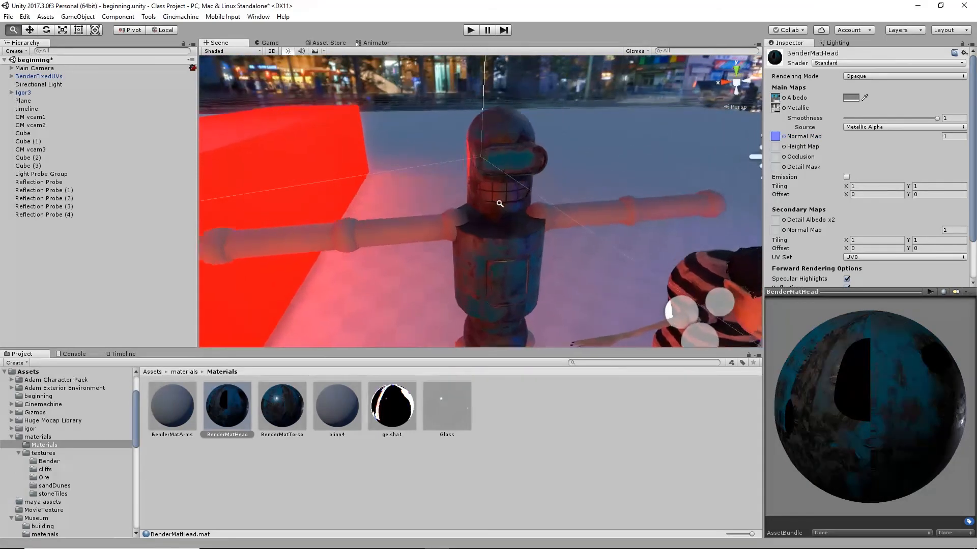
pyautogui.keyDown('alt'); pyautogui.moveTo(501, 203); pyautogui.dragTo(541, 233, button='right'); pyautogui.keyUp('alt')
pyautogui.keyDown('alt'); pyautogui.moveTo(541, 233); pyautogui.dragTo(571, 185); pyautogui.keyUp('alt')
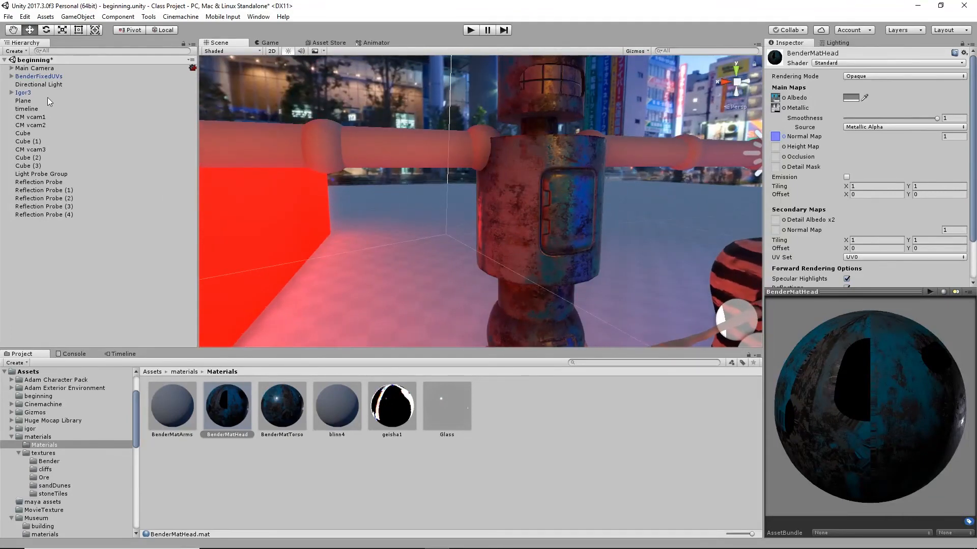
# - Check the Directional Light's settings and view the robot from its side in the scene
pyautogui.click(36, 84)
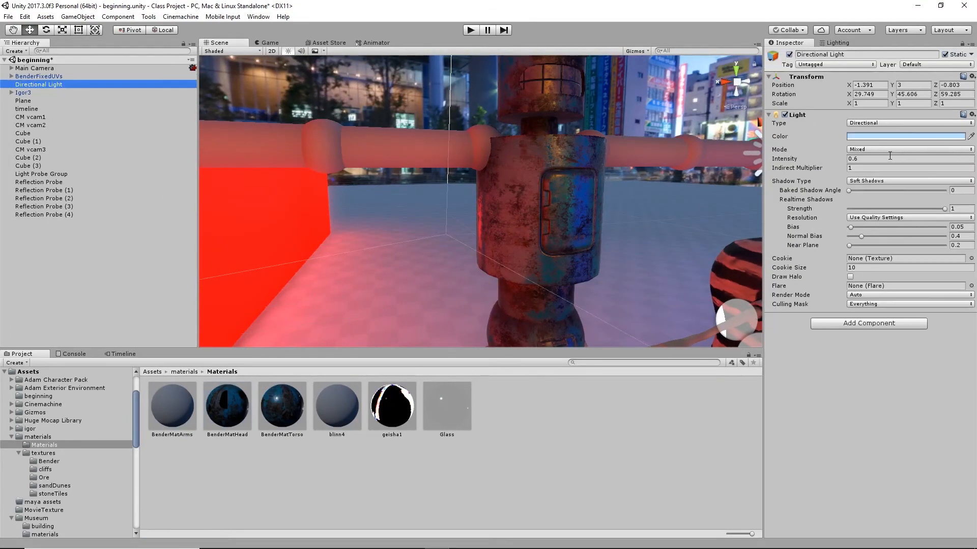
pyautogui.keyDown('alt'); pyautogui.moveTo(733, 168); pyautogui.dragTo(374, 171); pyautogui.keyUp('alt')
pyautogui.keyDown('alt'); pyautogui.moveTo(375, 135); pyautogui.dragTo(581, 262); pyautogui.keyUp('alt')
pyautogui.keyDown('alt'); pyautogui.moveTo(581, 262); pyautogui.dragTo(487, 241, button='right'); pyautogui.keyUp('alt')
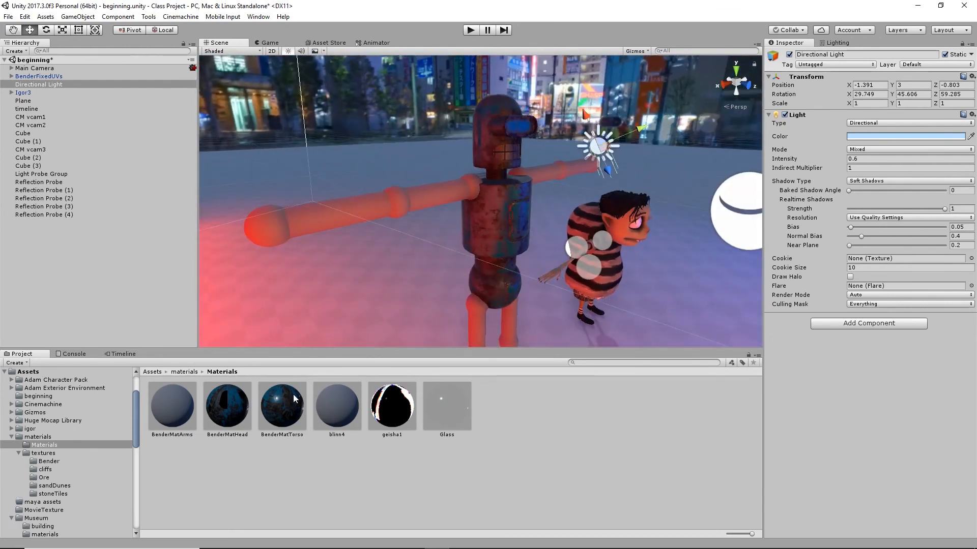
# - Assign BenderFixedUVs_BenderMatArms_AlbedoTransparency as the albedo map and BenderFixedUVs_BenderMatArms_MetallicSmoothness as the metallic map of the BenderMatArms material
pyautogui.click(167, 415)
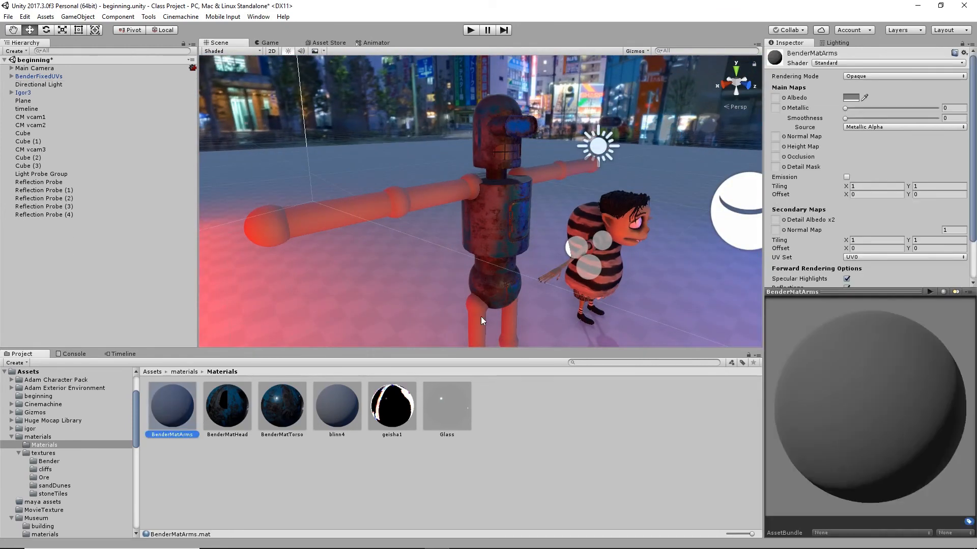
pyautogui.click(784, 98)
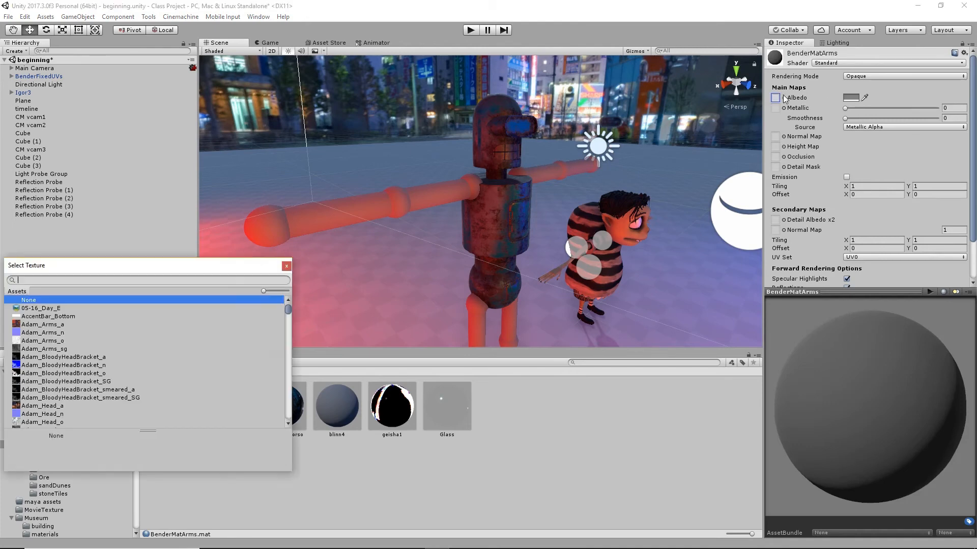
pyautogui.write('Bender')
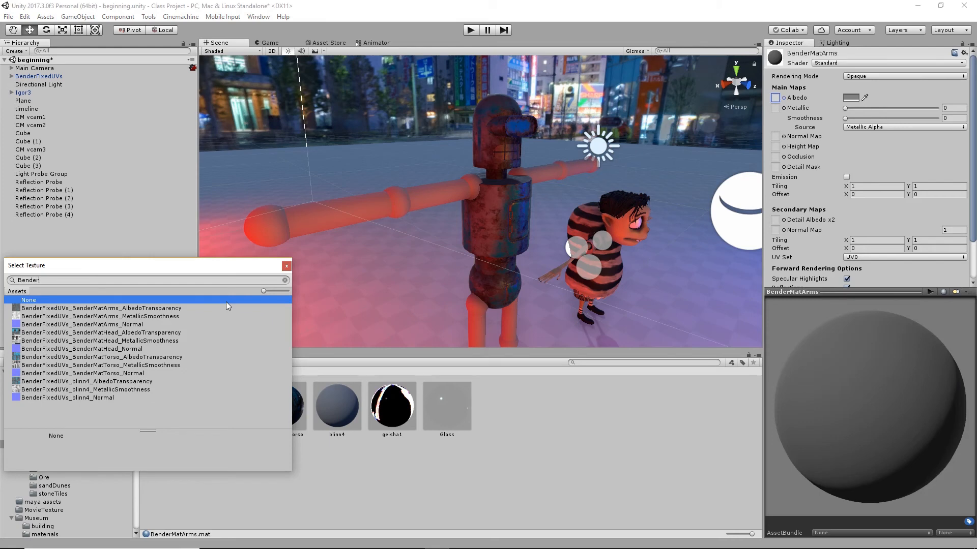
pyautogui.click(109, 309)
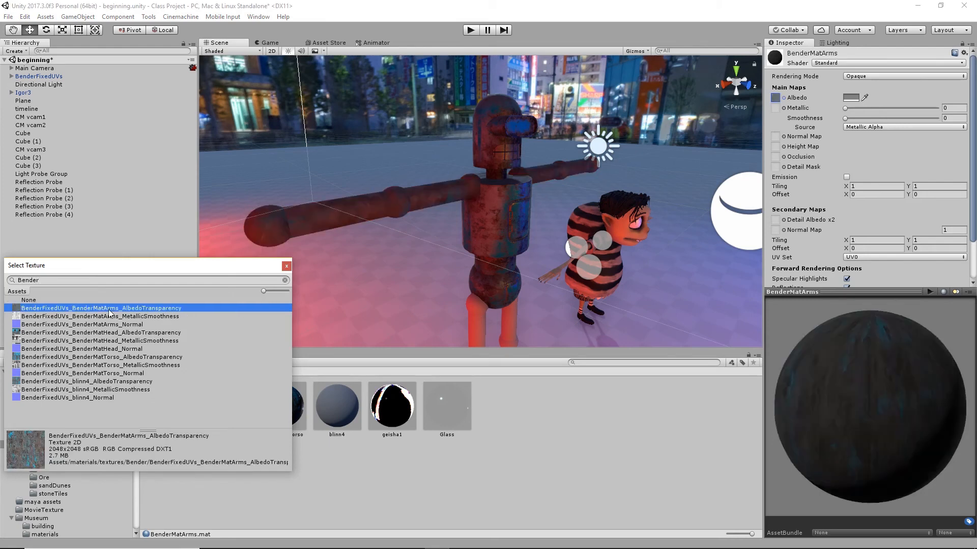
pyautogui.click(784, 108)
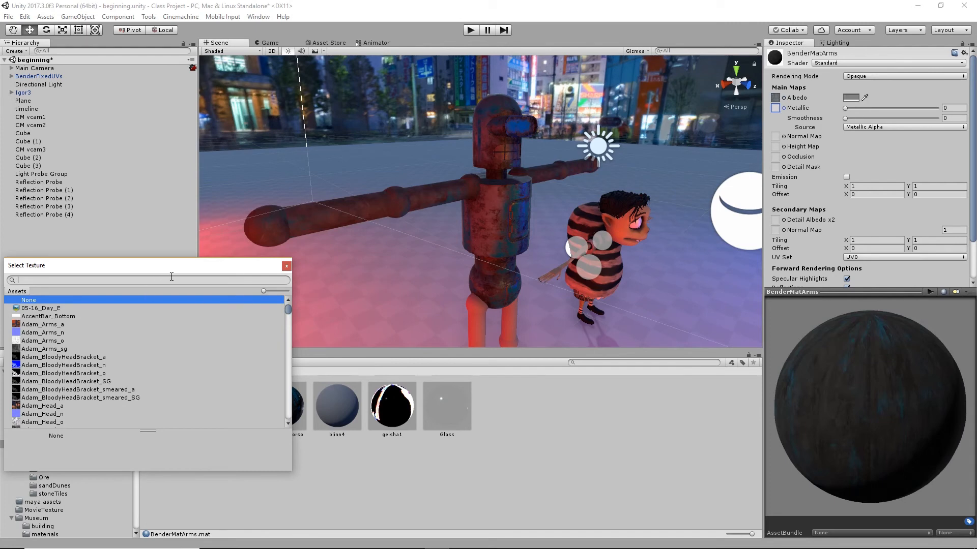
pyautogui.write('Bender')
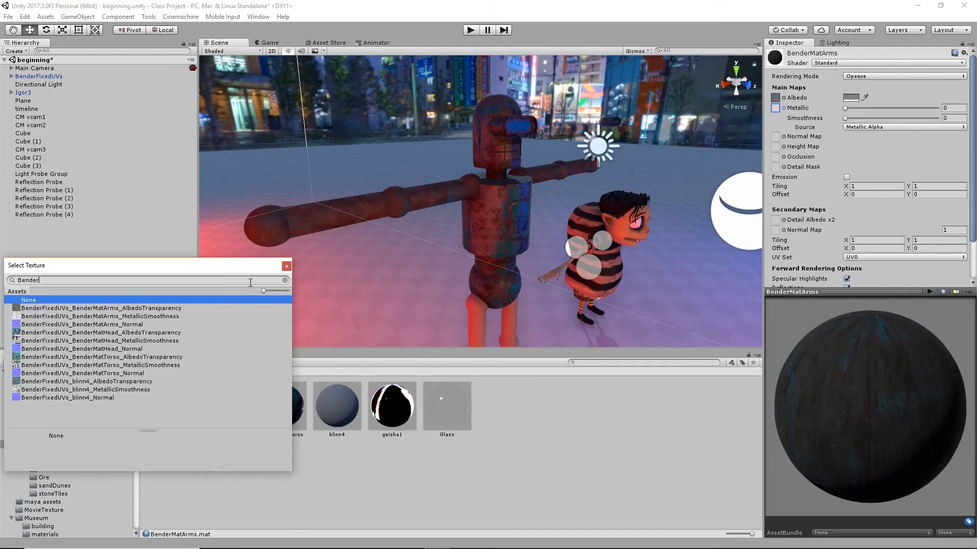
pyautogui.click(131, 317)
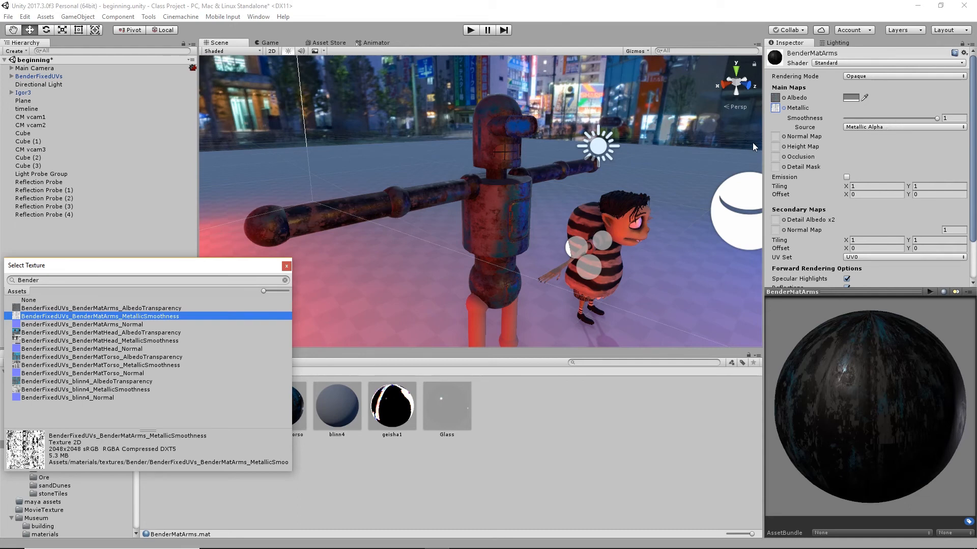
# - Locate the arms' MetallicSmoothness texture in the project and compare its colour and alpha channel previews
pyautogui.click(776, 110)
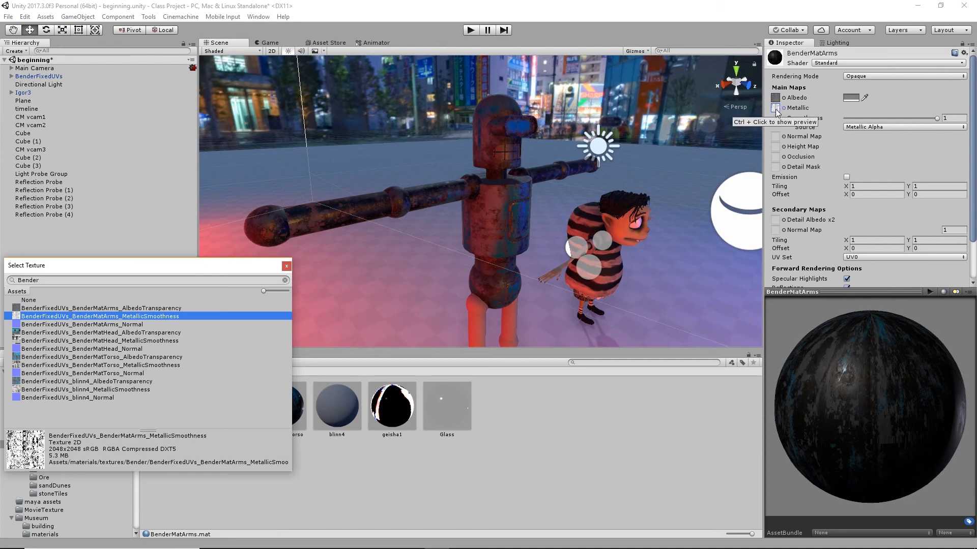
pyautogui.click(236, 416)
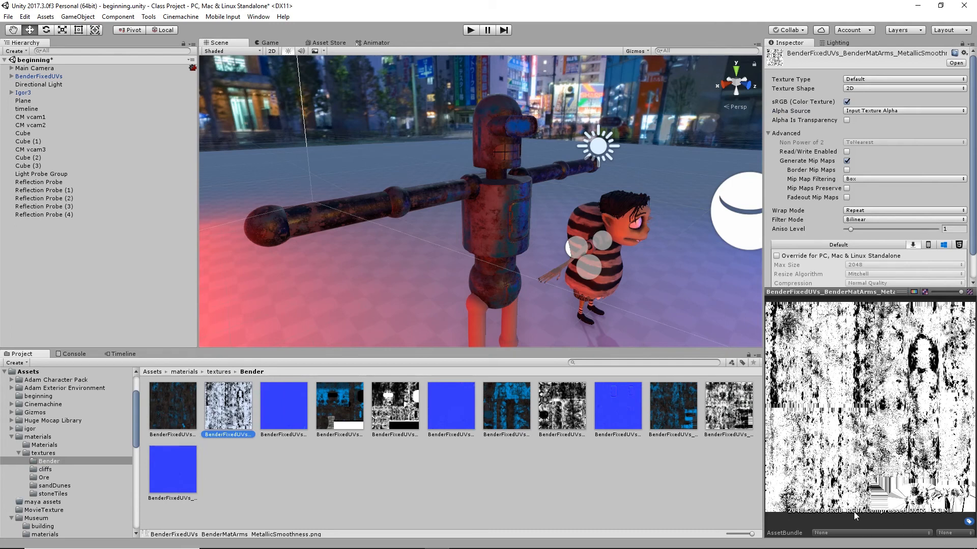
pyautogui.click(915, 292)
pyautogui.click(915, 292)
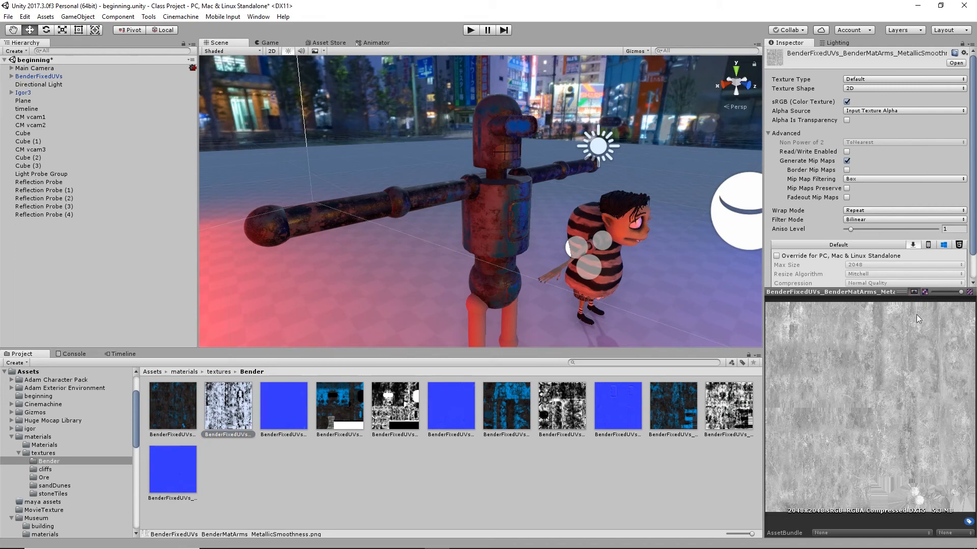
pyautogui.click(915, 293)
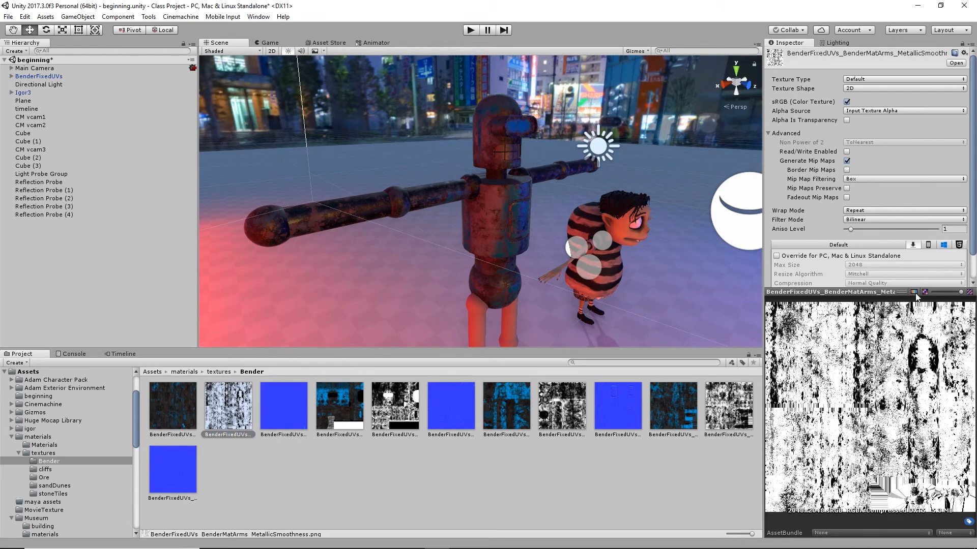
pyautogui.click(915, 293)
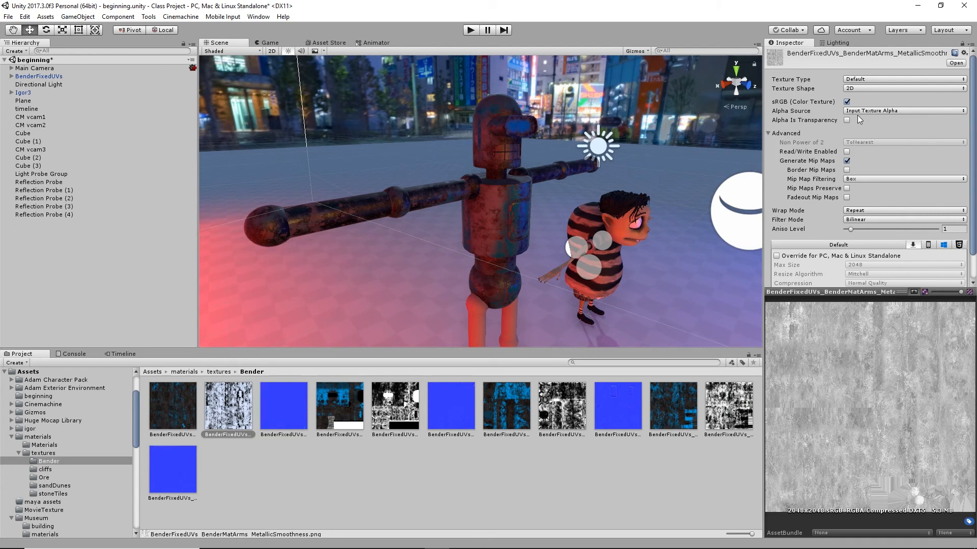
# - Enable Alpha Is Transparency for the BenderFixedUVs_BenderMatArms_MetallicSmoothness texture, keep Input Texture Alpha as the alpha source, and apply the import settings
pyautogui.click(883, 112)
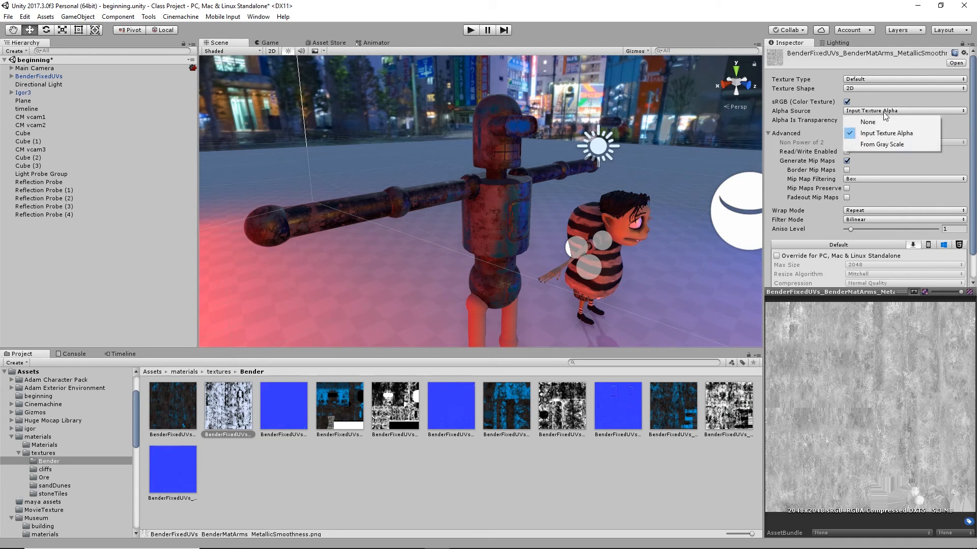
pyautogui.click(960, 122)
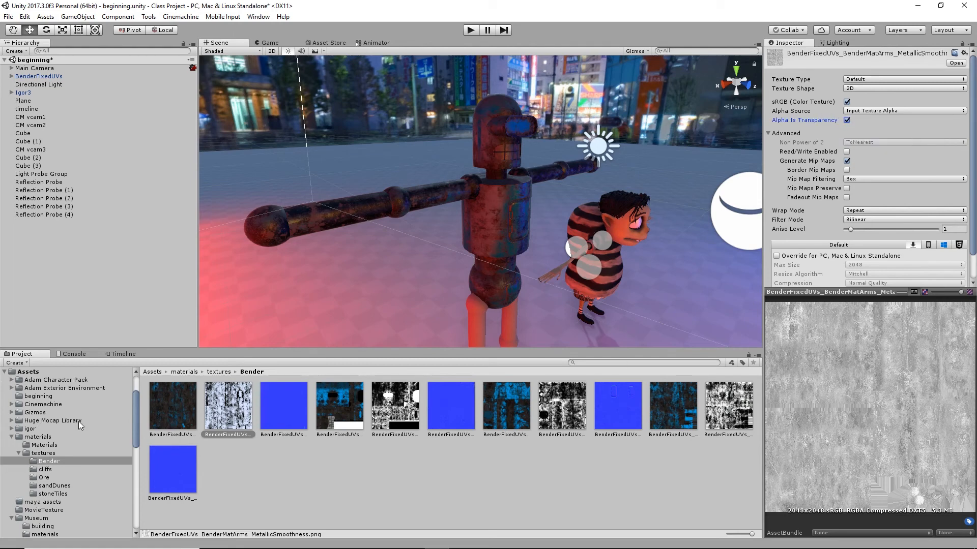
pyautogui.click(34, 445)
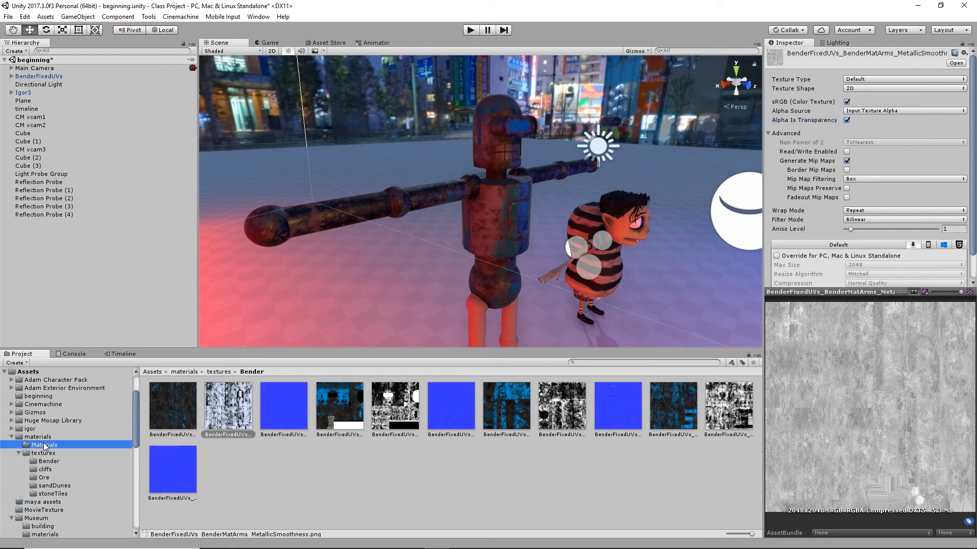
pyautogui.click(286, 406)
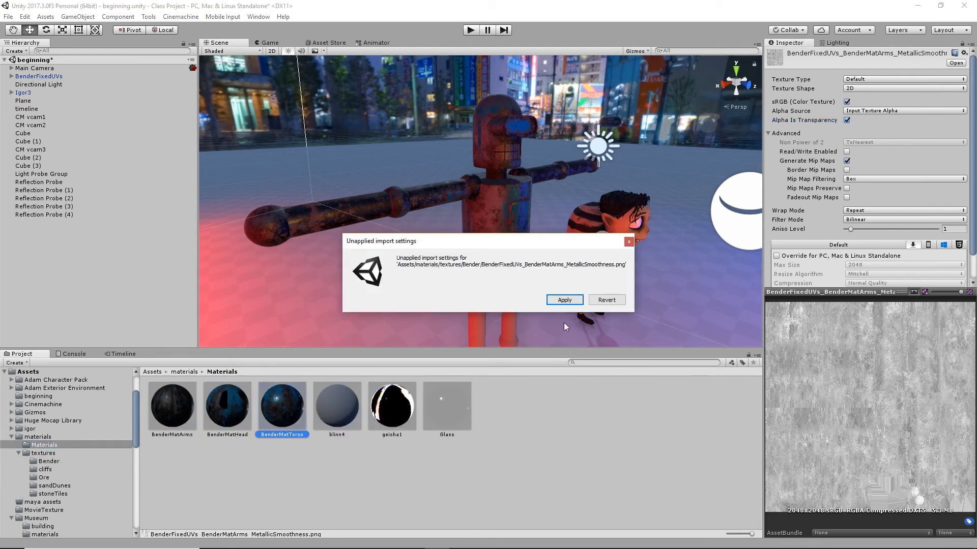
pyautogui.click(564, 300)
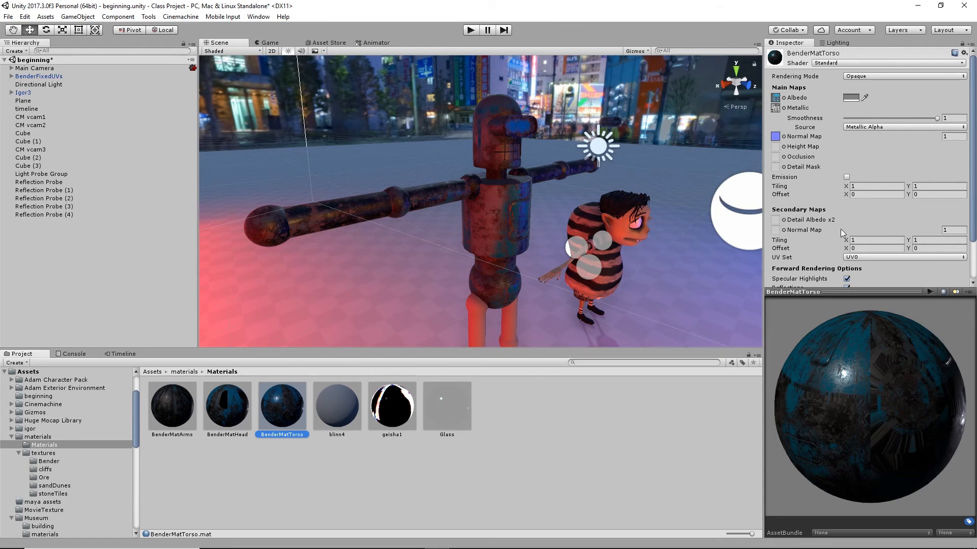
# - Assign BenderFixedUVs_blinn4_AlbedoTransparency as the albedo map and BenderFixedUVs_blinn4_MetallicSmoothness as the metallic map of the blinn4 material
pyautogui.click(331, 433)
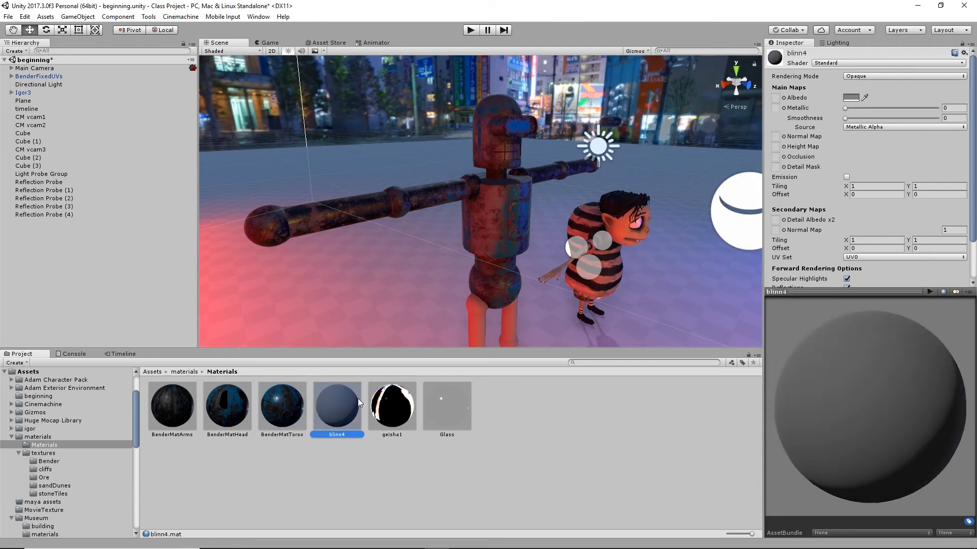
pyautogui.click(783, 97)
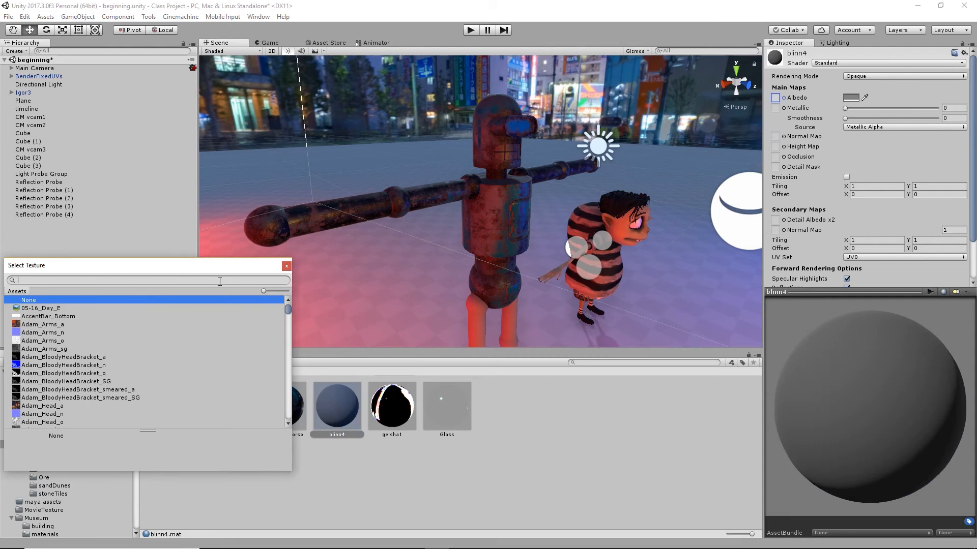
pyautogui.write('Bend')
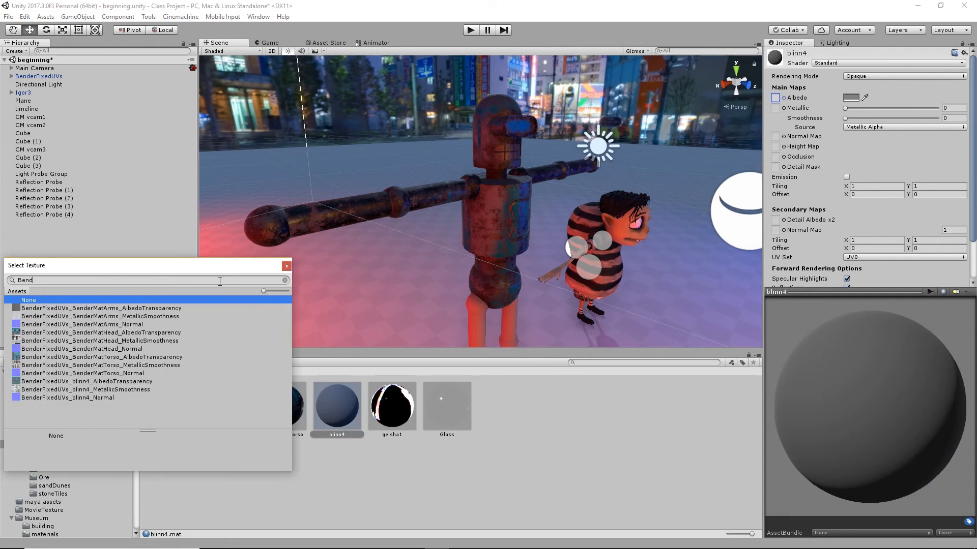
pyautogui.click(127, 382)
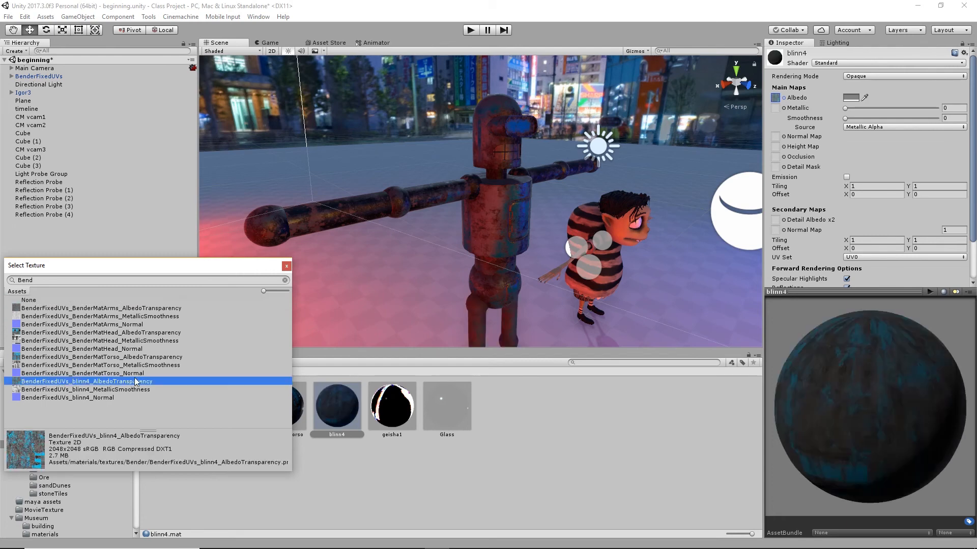
pyautogui.click(784, 108)
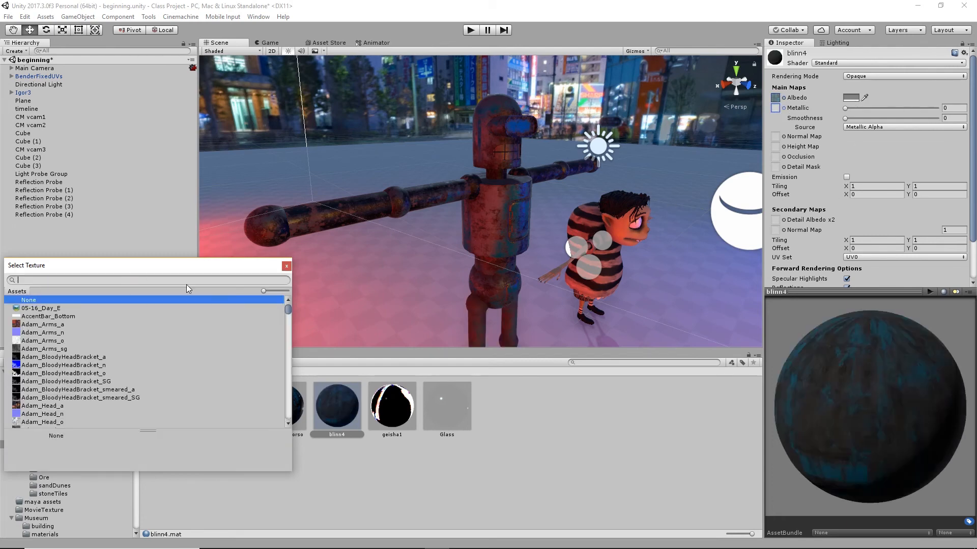
pyautogui.write('bender')
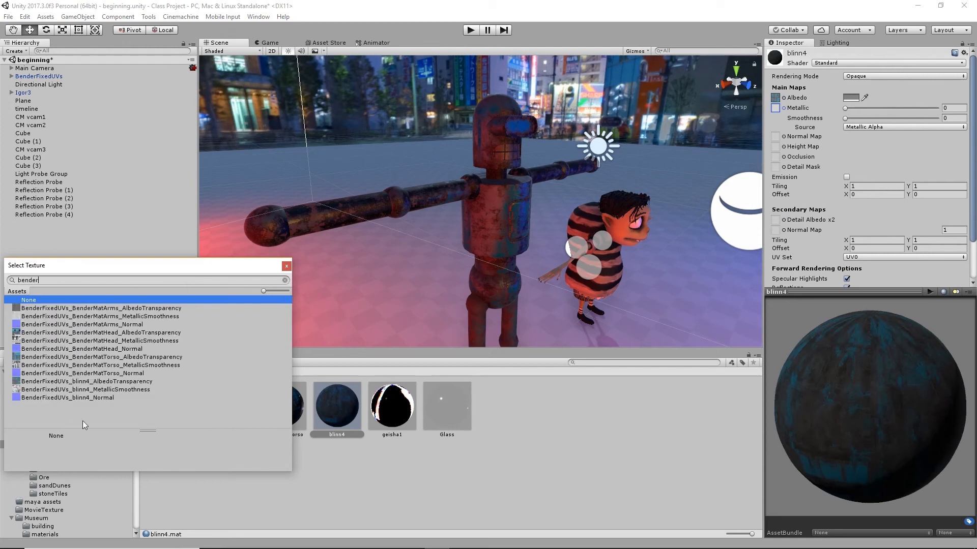
pyautogui.click(134, 389)
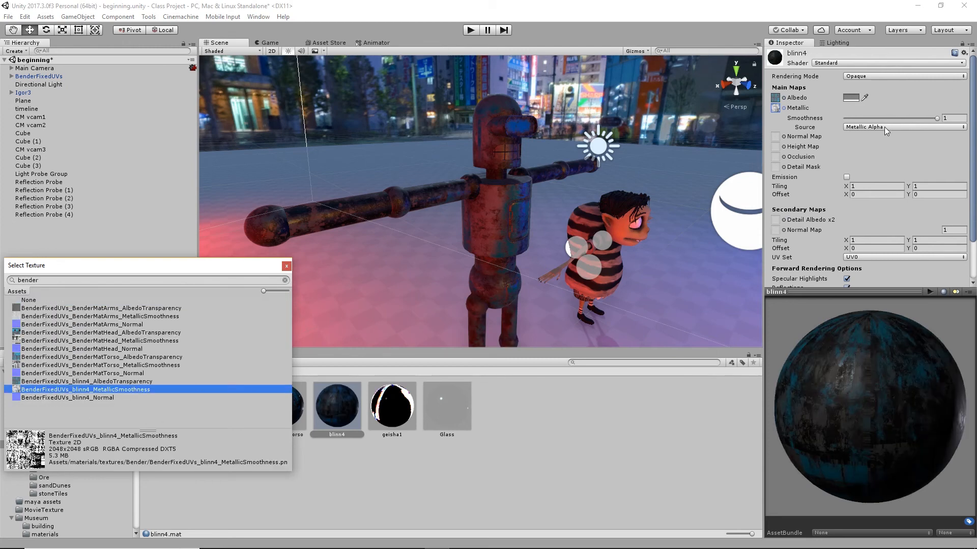
# - Assign the BenderFixedUVs_blinn4_Normal texture as the main normal map of the blinn4 material
pyautogui.click(784, 136)
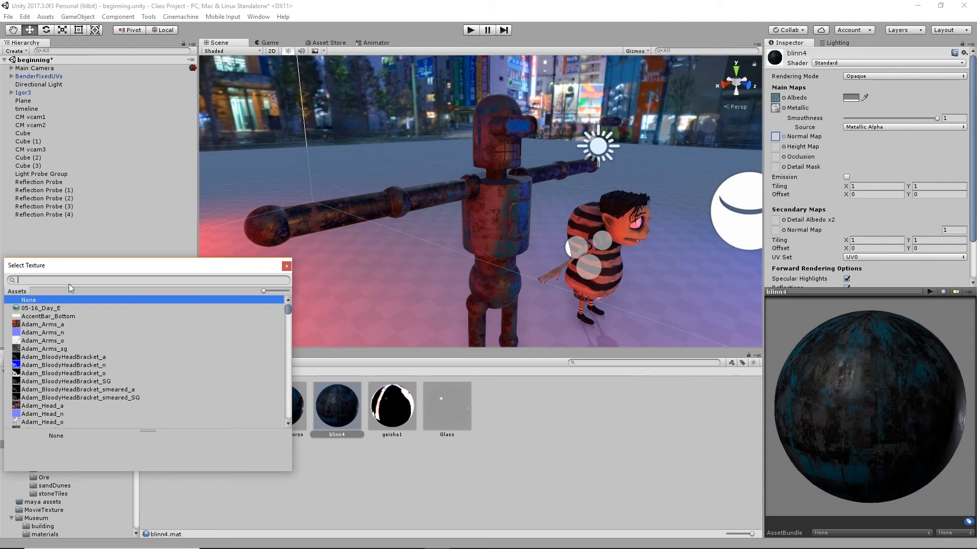
pyautogui.write('bender')
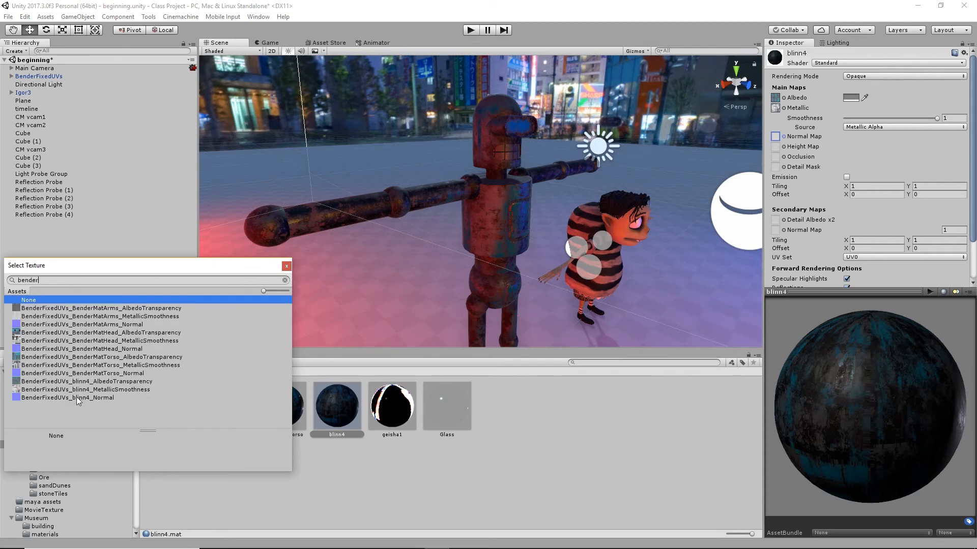
pyautogui.click(76, 397)
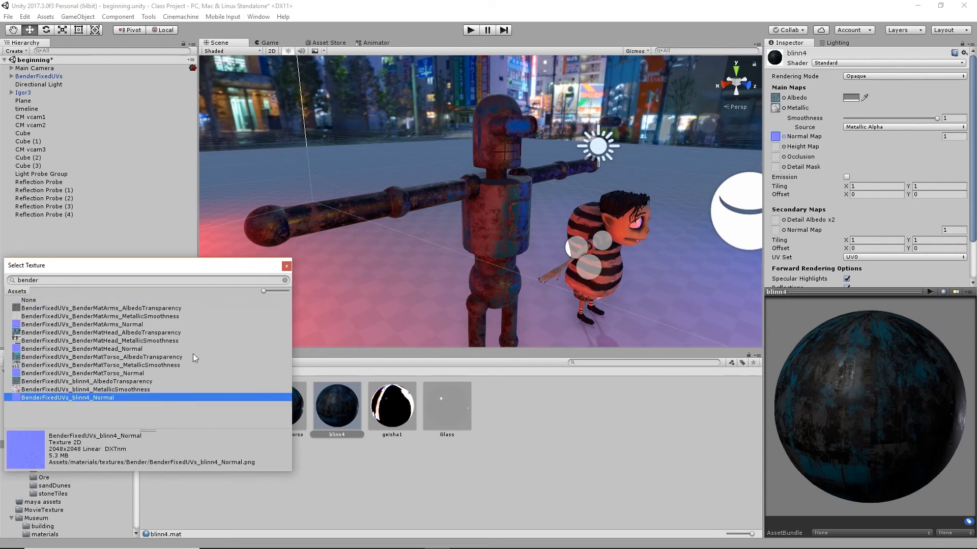
pyautogui.click(286, 266)
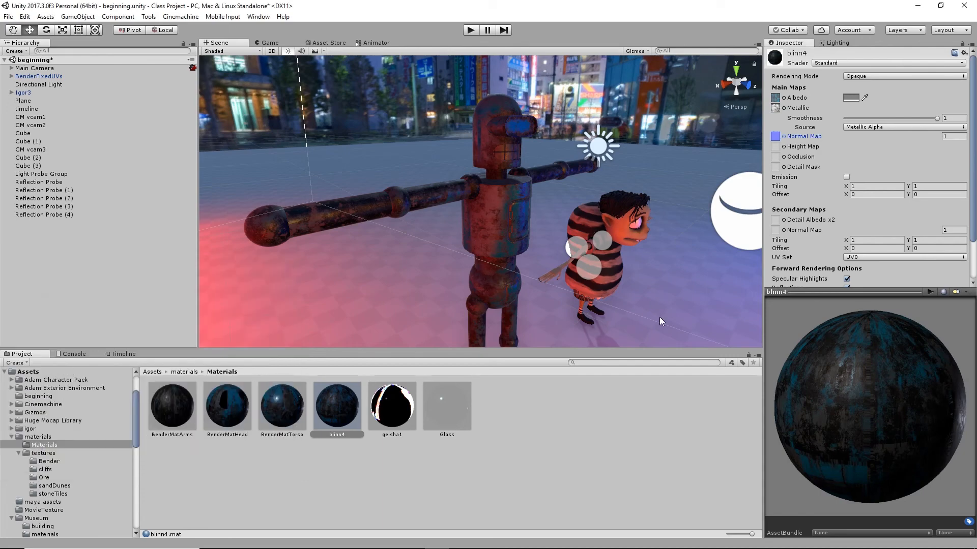
# - View the fully textured robot from several angles, and save the scene and the project
pyautogui.keyDown('alt'); pyautogui.moveTo(659, 316); pyautogui.dragTo(564, 245); pyautogui.keyUp('alt')
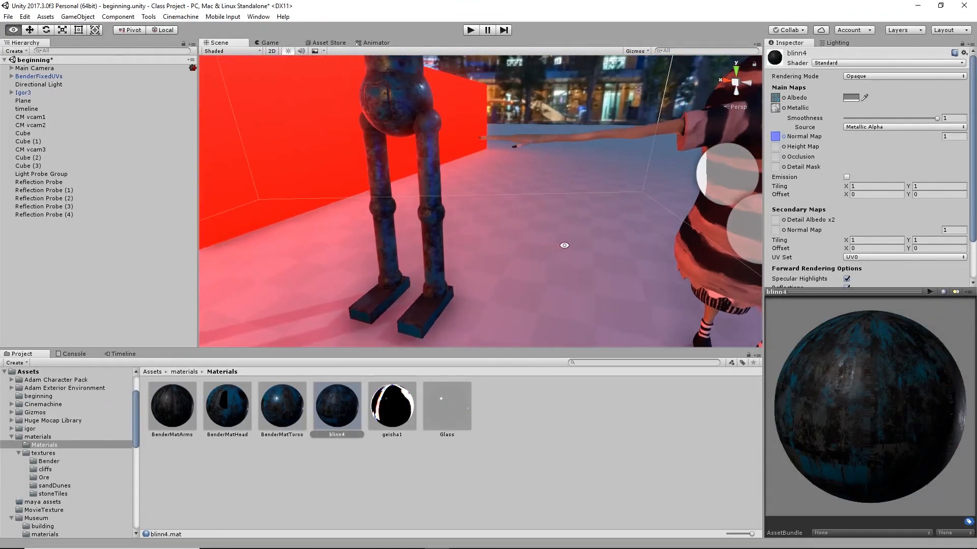
pyautogui.scroll(-5, 564, 245)
pyautogui.click(9, 17)
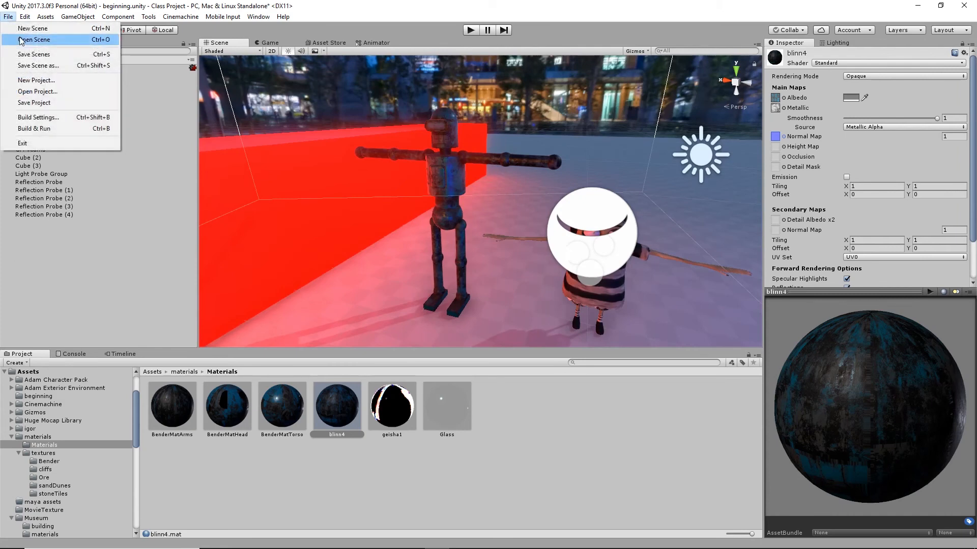
pyautogui.click(33, 54)
pyautogui.click(9, 17)
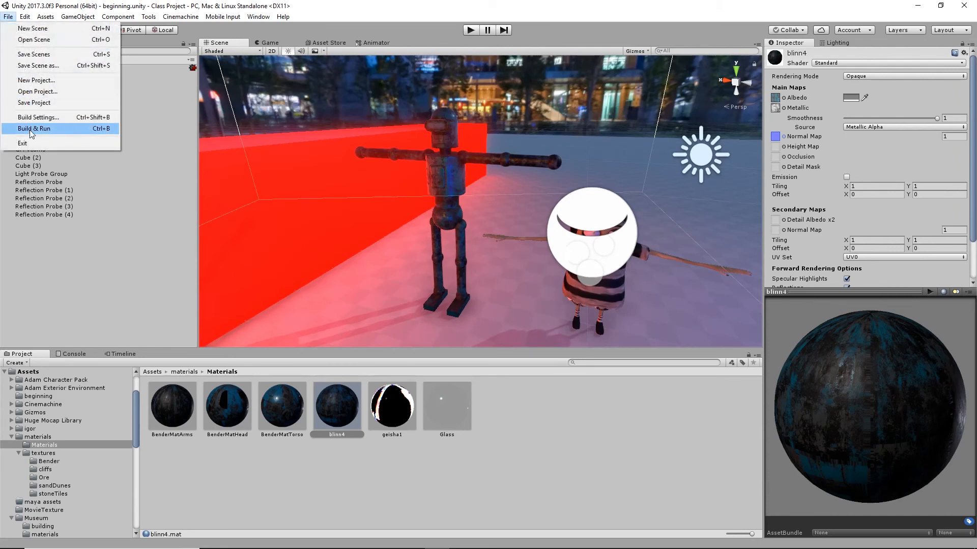
pyautogui.click(35, 103)
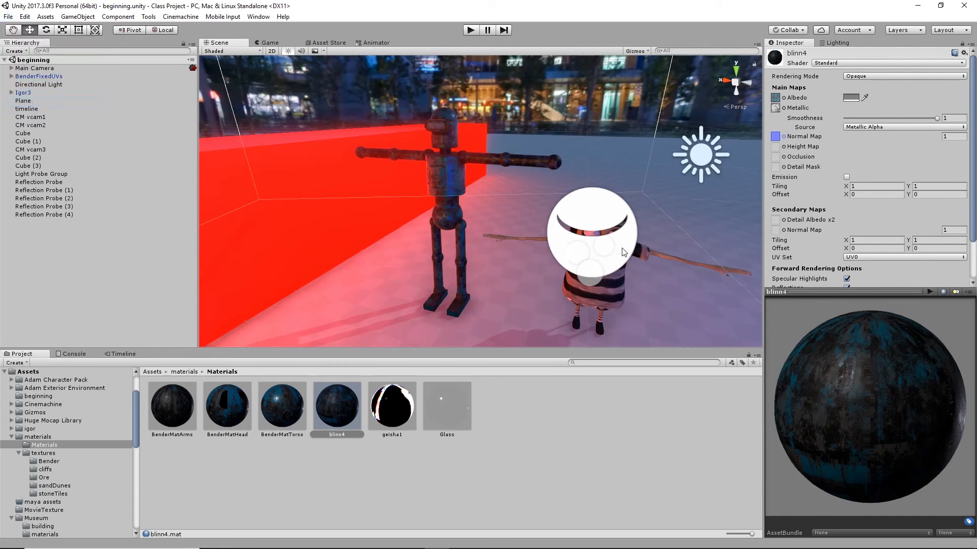
pyautogui.keyDown('alt'); pyautogui.moveTo(622, 252); pyautogui.dragTo(555, 268); pyautogui.keyUp('alt')
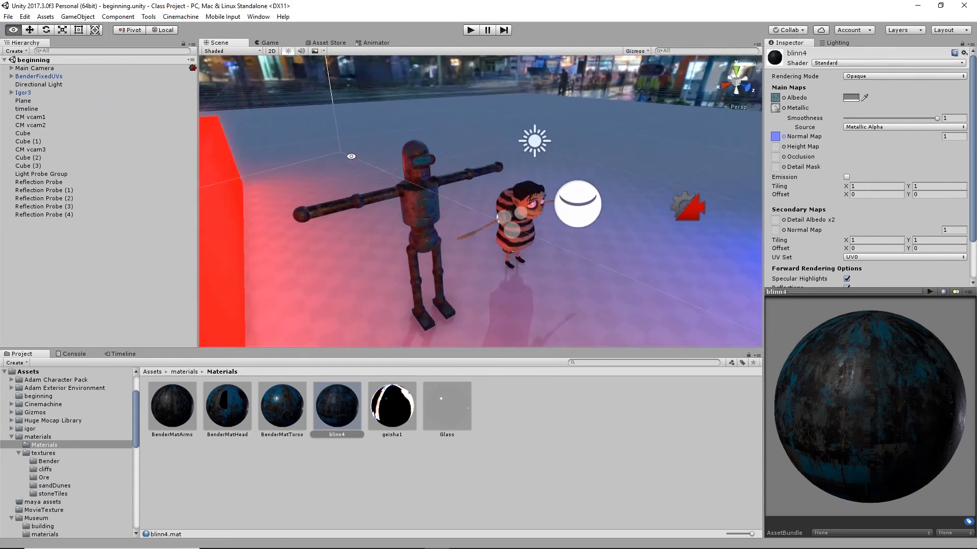
# - Apply the Glass material to the robot's eye visor and view the visor close up from several angles
pyautogui.keyDown('alt'); pyautogui.moveTo(351, 156); pyautogui.dragTo(442, 125); pyautogui.keyUp('alt')
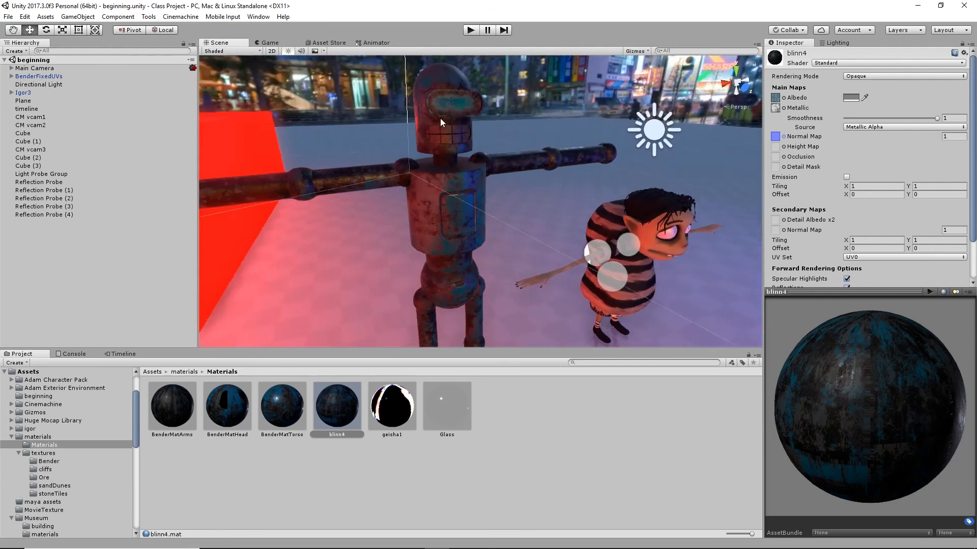
pyautogui.moveTo(444, 418); pyautogui.dragTo(460, 105)
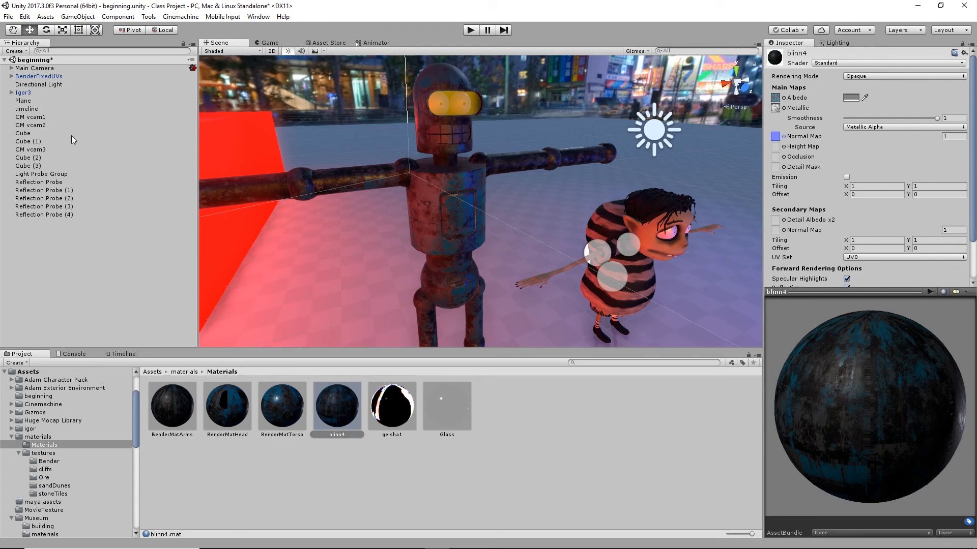
pyautogui.keyDown('alt'); pyautogui.moveTo(442, 235); pyautogui.dragTo(411, 190); pyautogui.keyUp('alt')
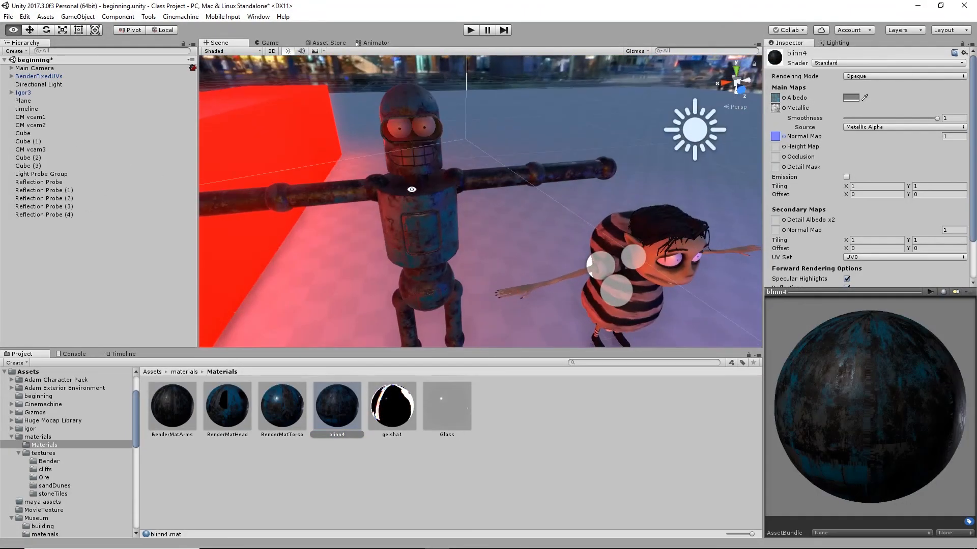
pyautogui.keyDown('alt'); pyautogui.moveTo(411, 189); pyautogui.dragTo(544, 216, button='right'); pyautogui.keyUp('alt')
pyautogui.keyDown('alt'); pyautogui.moveTo(437, 165); pyautogui.dragTo(585, 168); pyautogui.keyUp('alt')
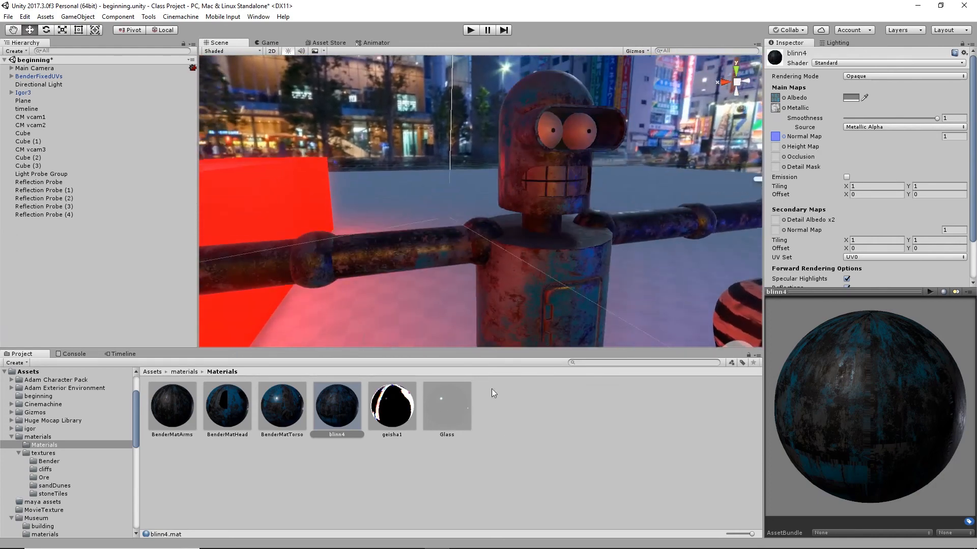
pyautogui.moveTo(575, 208)
pyautogui.keyDown('alt'); pyautogui.mouseDown()
pyautogui.moveTo(524, 221)
pyautogui.moveTo(574, 222)
pyautogui.mouseUp(); pyautogui.keyUp('alt')
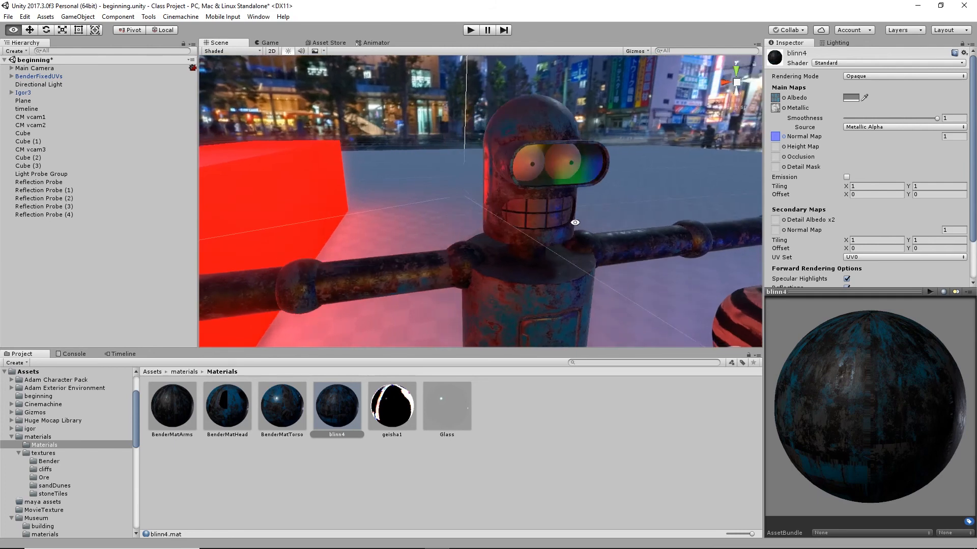
# - Inspect the Glass material's albedo color and its rendering mode options
pyautogui.click(450, 411)
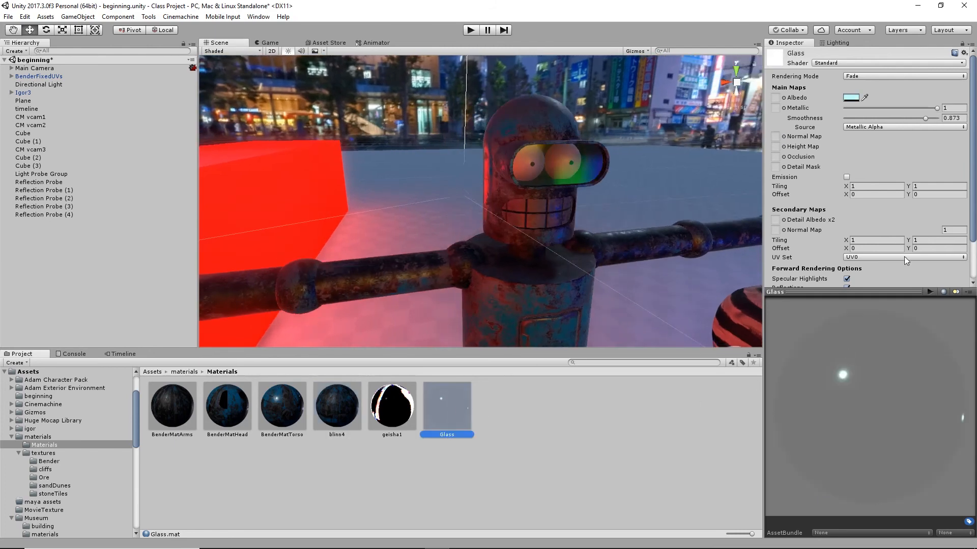
pyautogui.click(857, 98)
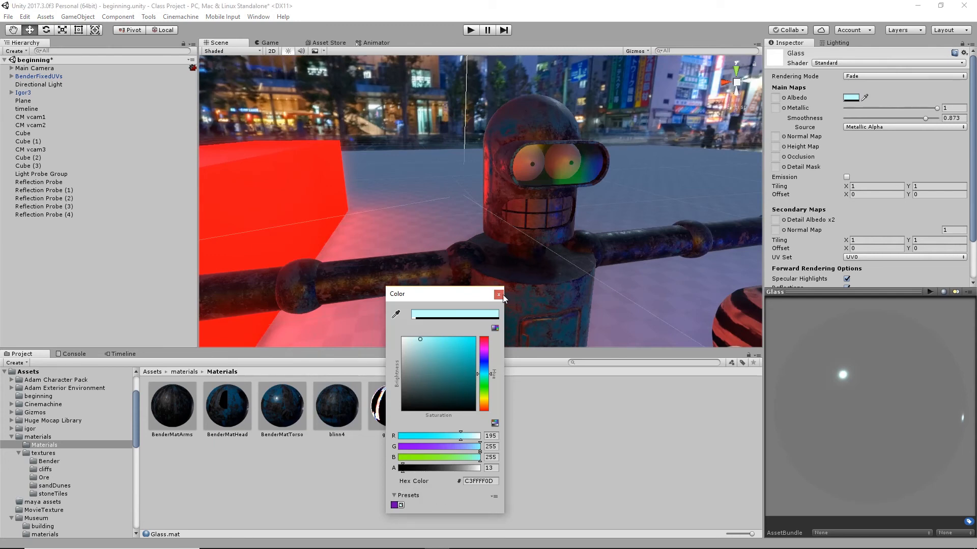
pyautogui.click(865, 75)
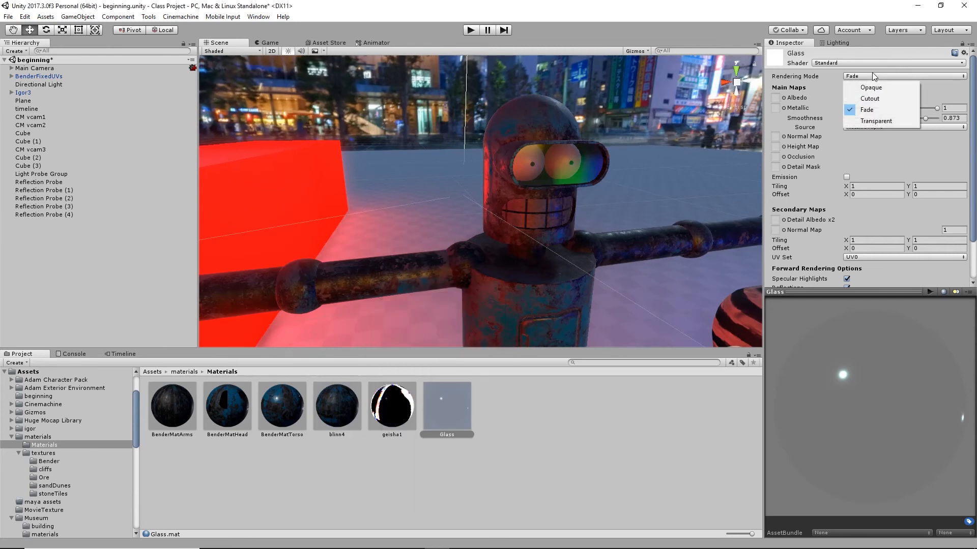
pyautogui.click(833, 78)
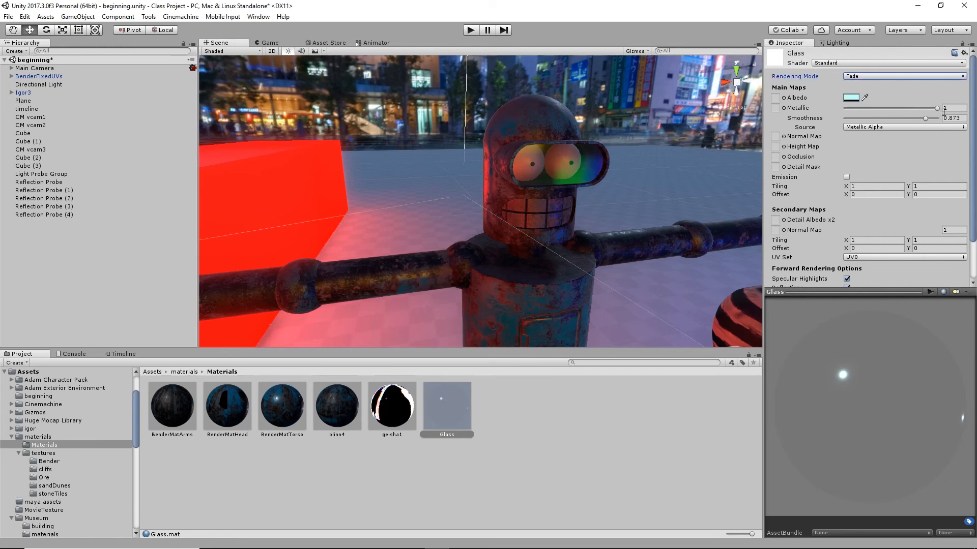
# - Try the Transparent rendering mode on the Glass material, return it to Fade, and view the robot from the front
pyautogui.click(877, 75)
pyautogui.click(869, 122)
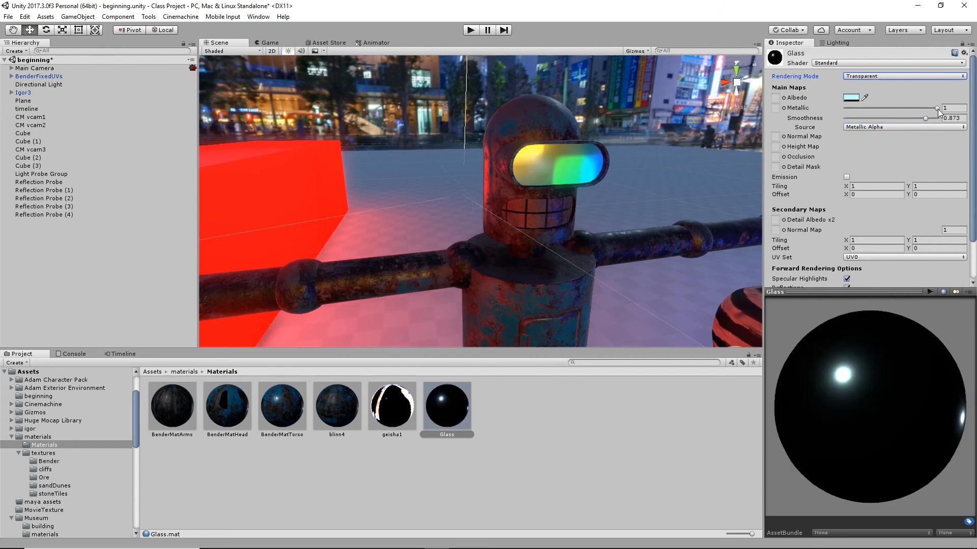
pyautogui.moveTo(938, 109)
pyautogui.mouseDown()
pyautogui.moveTo(861, 114)
pyautogui.moveTo(941, 116)
pyautogui.mouseUp()
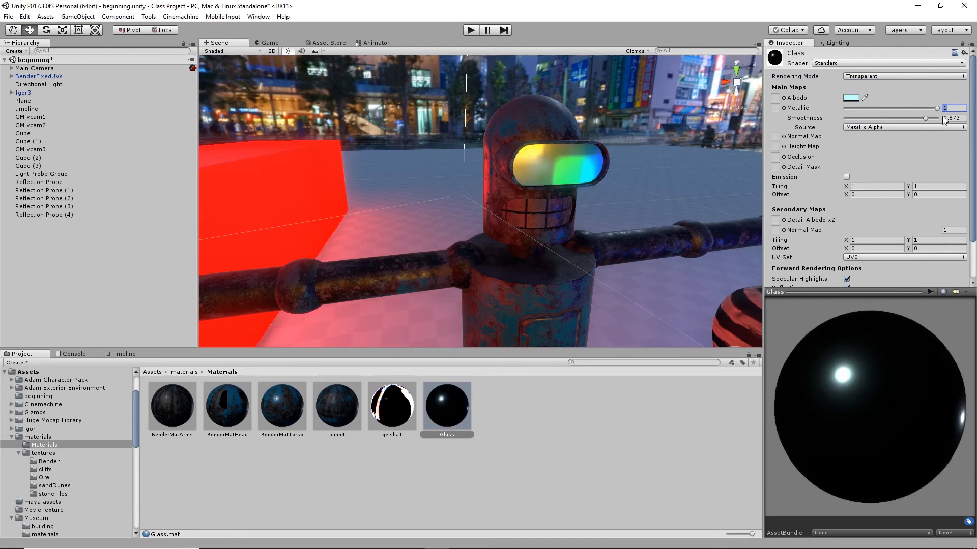
pyautogui.click(849, 76)
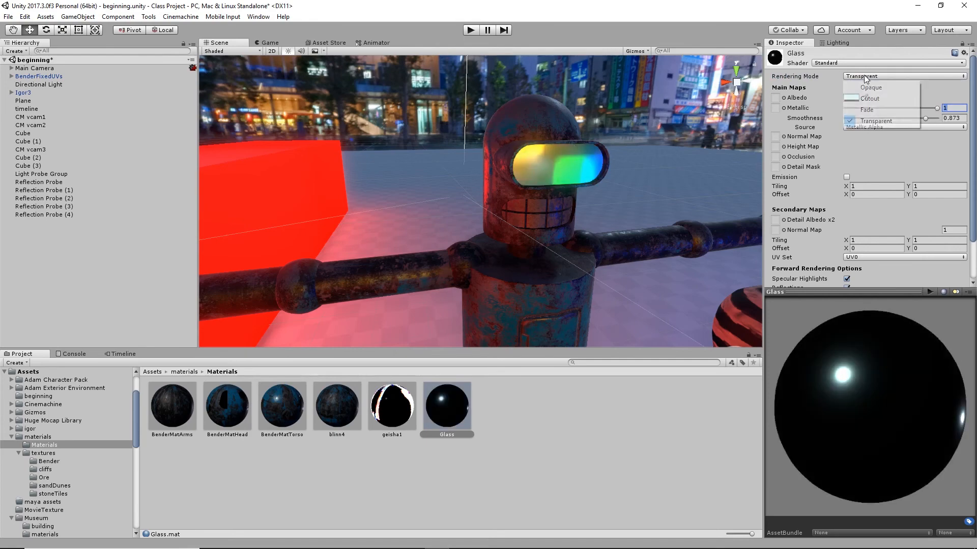
pyautogui.click(875, 111)
pyautogui.keyDown('alt'); pyautogui.moveTo(652, 158); pyautogui.dragTo(527, 292); pyautogui.keyUp('alt')
pyautogui.keyDown('alt'); pyautogui.moveTo(527, 292); pyautogui.dragTo(436, 284, button='right'); pyautogui.keyUp('alt')
pyautogui.moveTo(436, 283); pyautogui.dragTo(495, 251, button='middle')
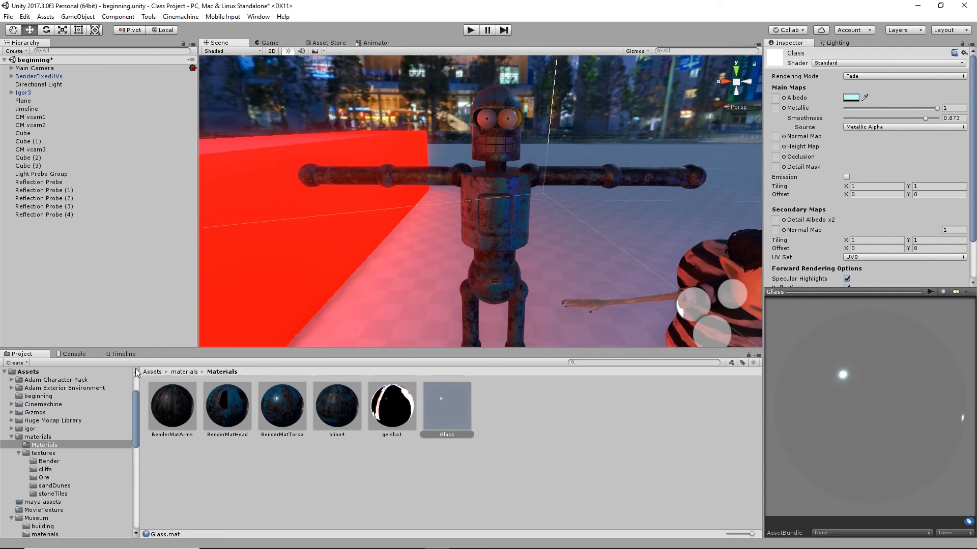
# - Set the animation type of the BenderFixedUVs model's rig to Humanoid and apply the import settings
pyautogui.click(30, 76)
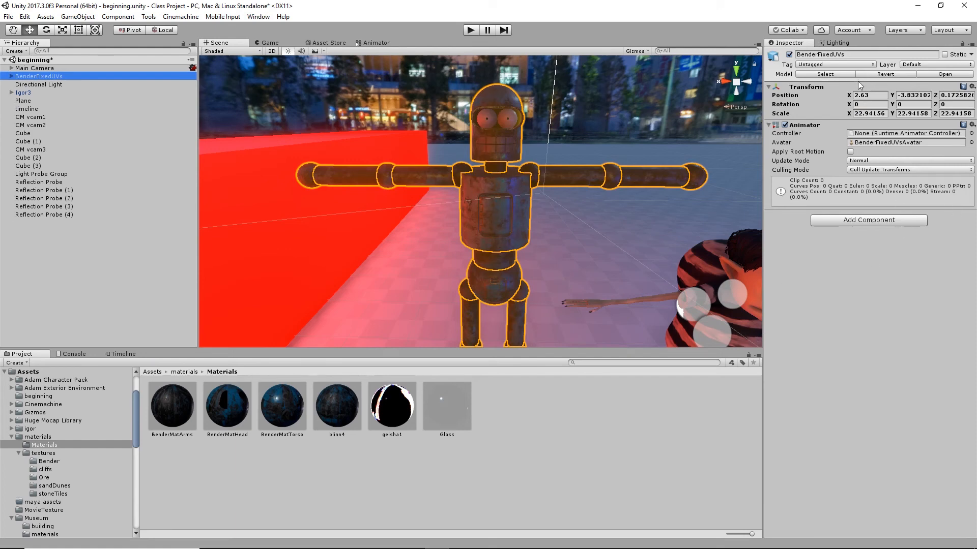
pyautogui.click(838, 74)
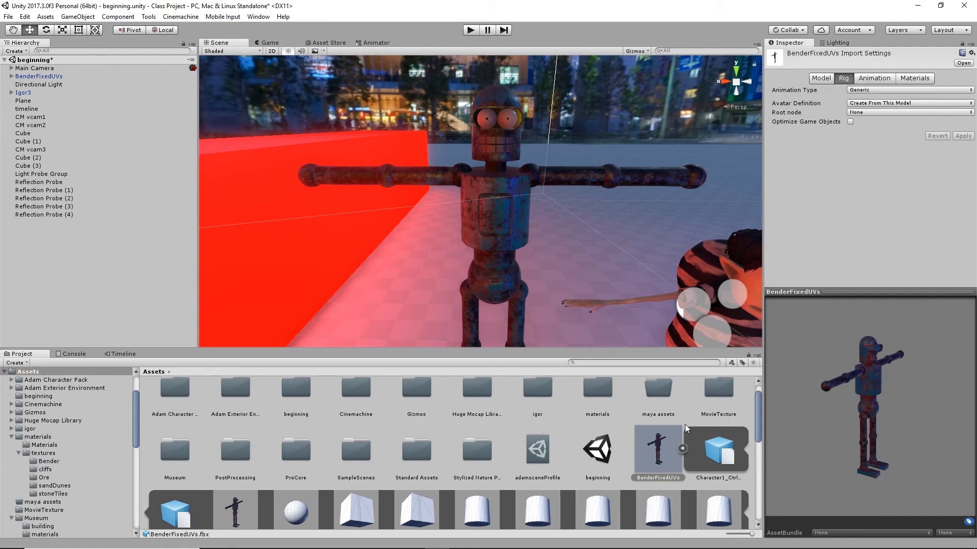
pyautogui.click(827, 81)
pyautogui.click(838, 80)
pyautogui.click(874, 79)
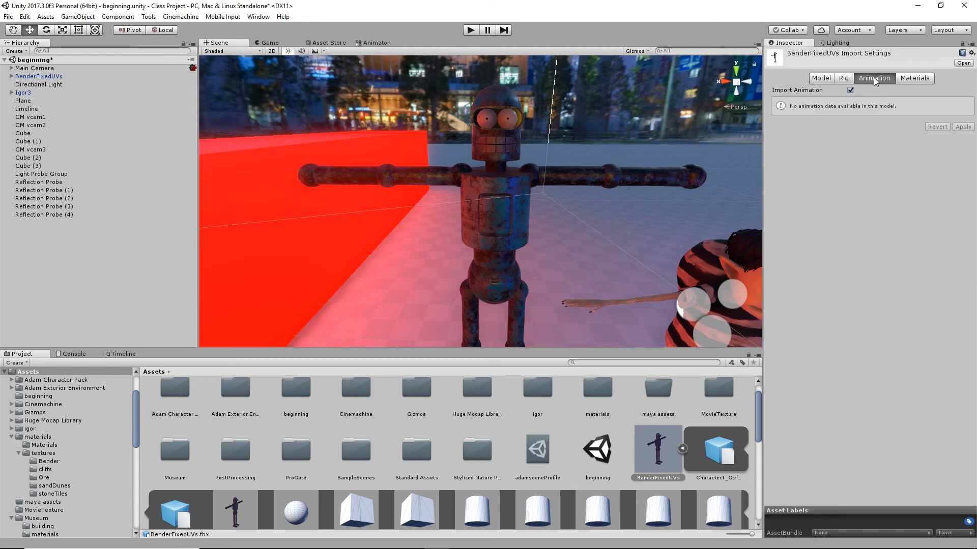
pyautogui.click(914, 79)
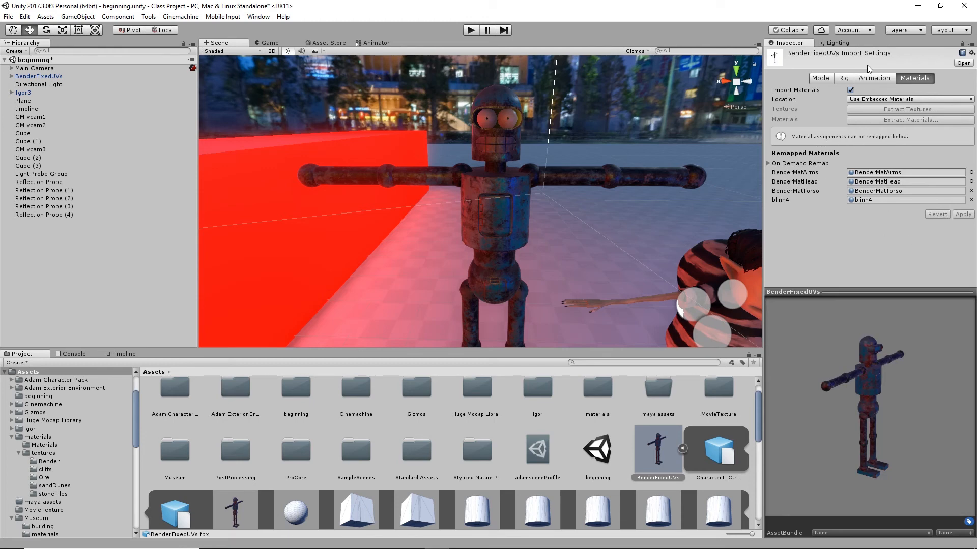
pyautogui.click(843, 78)
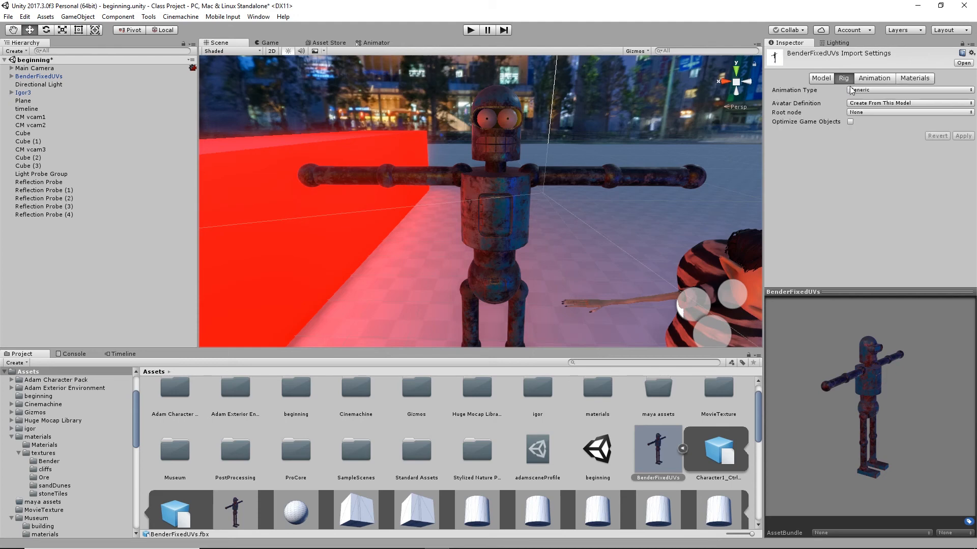
pyautogui.click(877, 90)
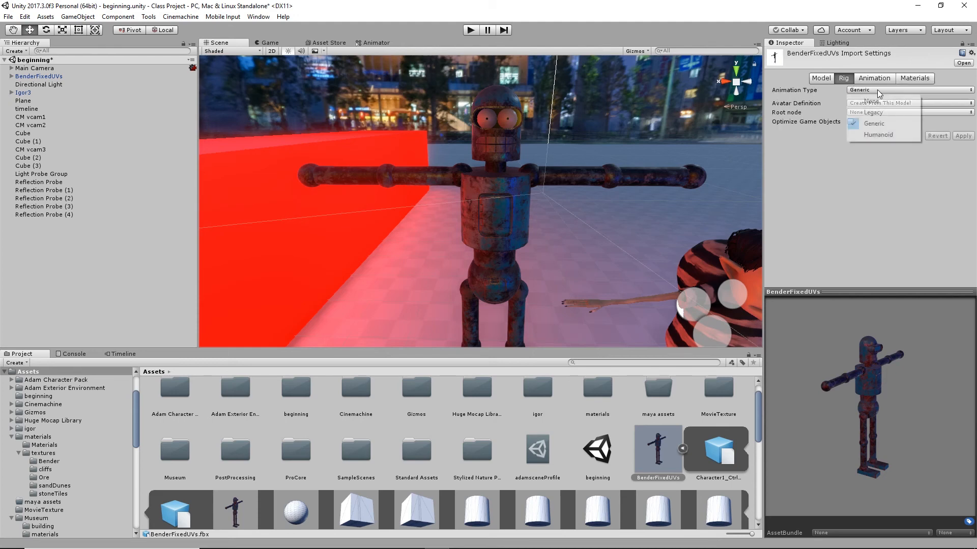
pyautogui.click(879, 135)
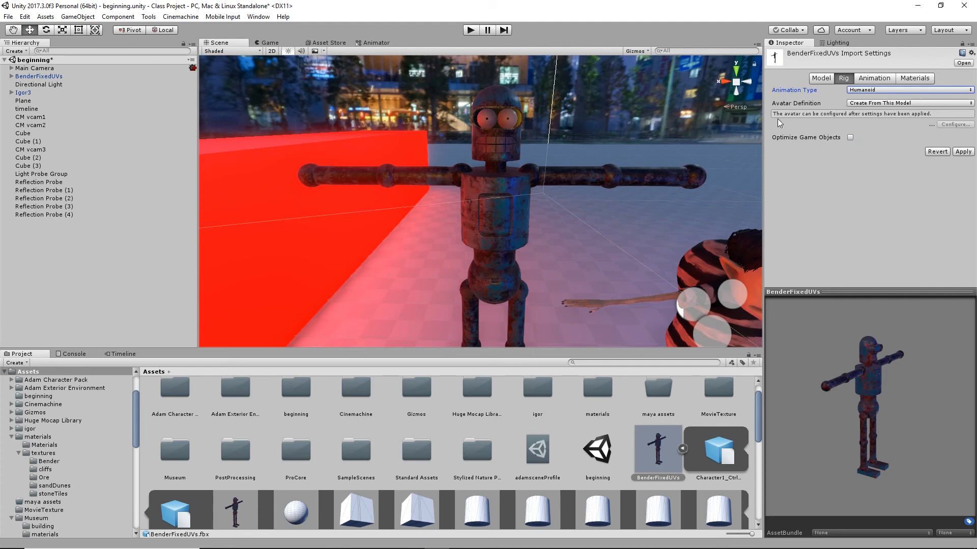
pyautogui.click(968, 153)
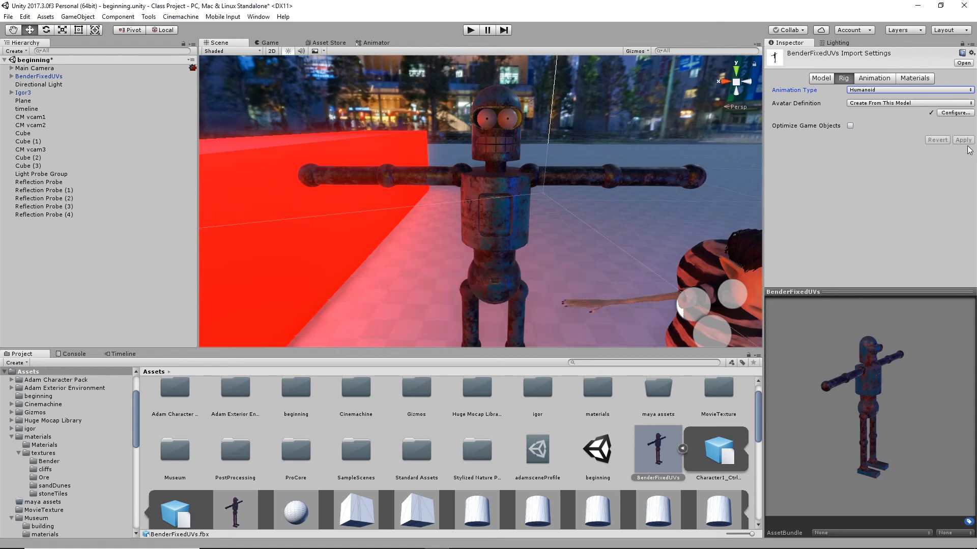
# - Review the bone mapping in the BenderFixedUVs avatar configuration, close it, and view both characters in the scene
pyautogui.click(957, 113)
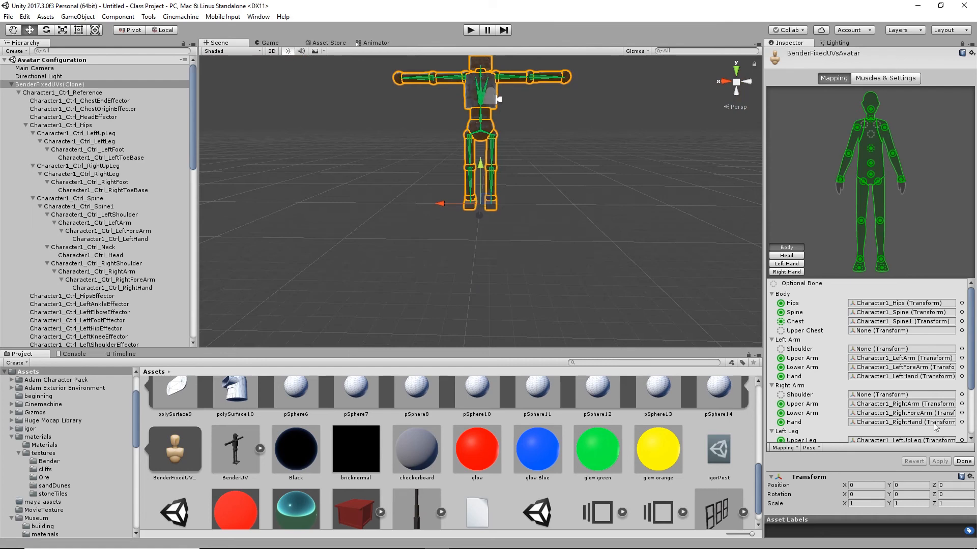
pyautogui.click(970, 466)
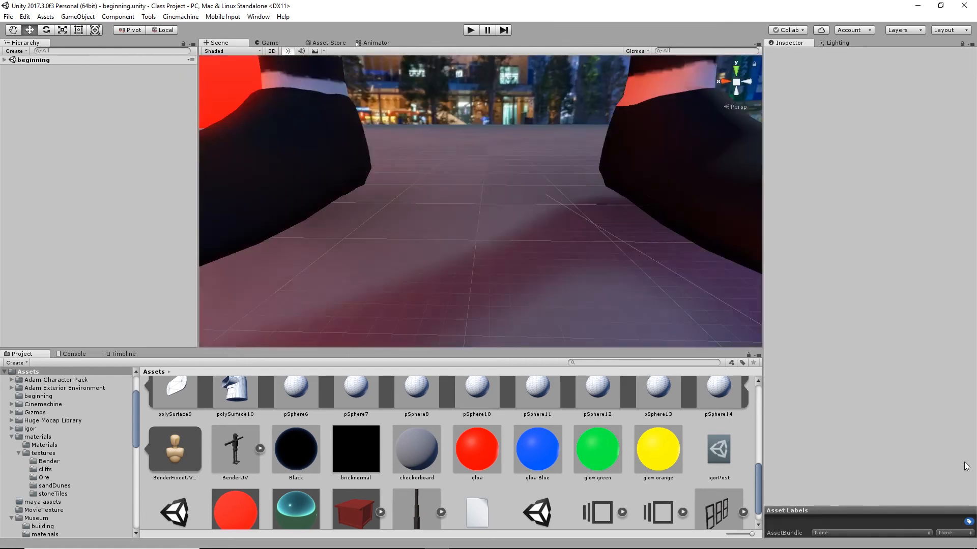
pyautogui.scroll(-10, 575, 227)
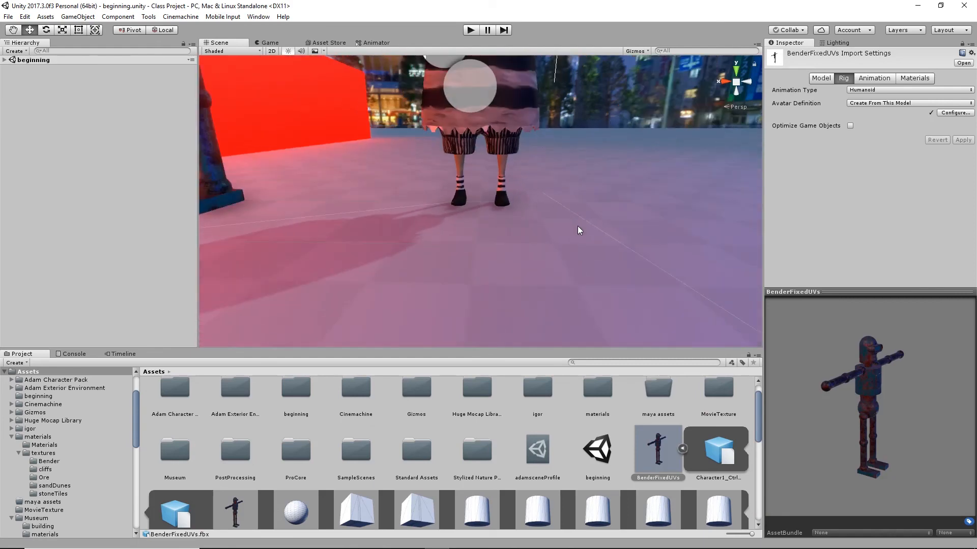
pyautogui.keyDown('alt'); pyautogui.moveTo(578, 226); pyautogui.dragTo(475, 283); pyautogui.keyUp('alt')
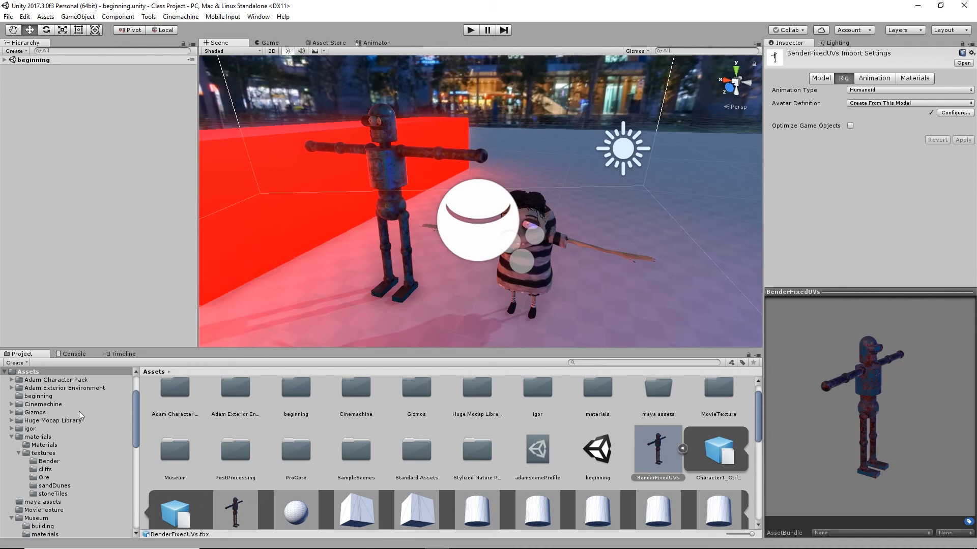
# - Copy the Rigidbody component from Igor3 and paste it as a new component on BenderFixedUVs
pyautogui.click(4, 61)
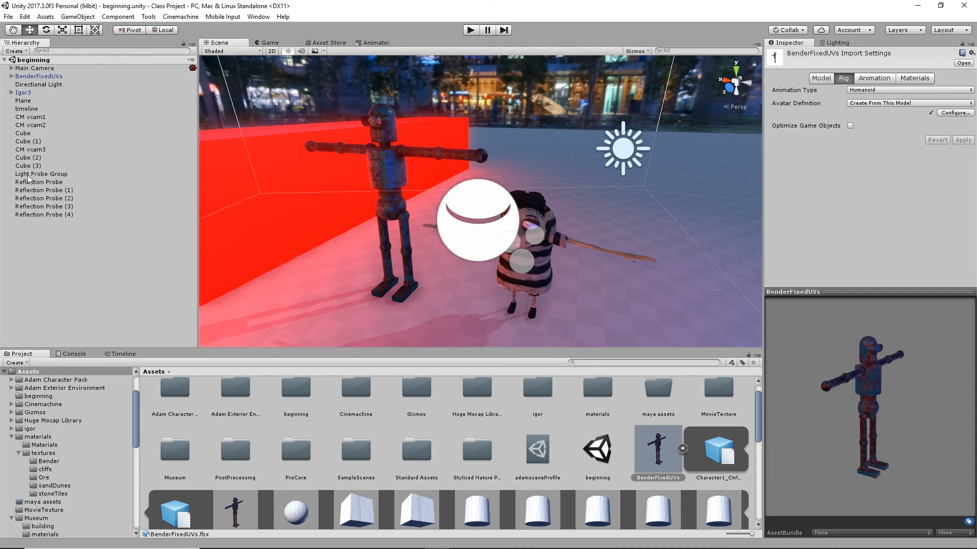
pyautogui.click(23, 92)
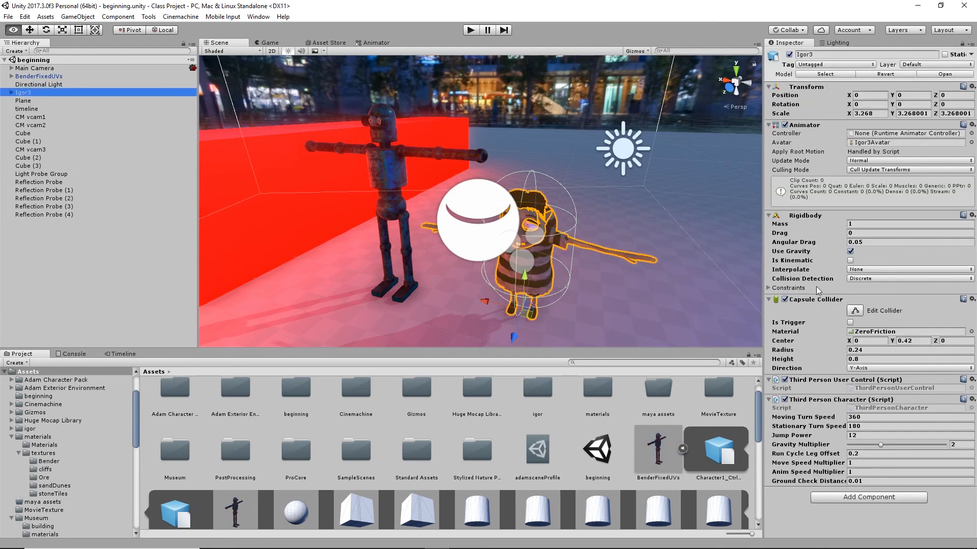
pyautogui.click(31, 76)
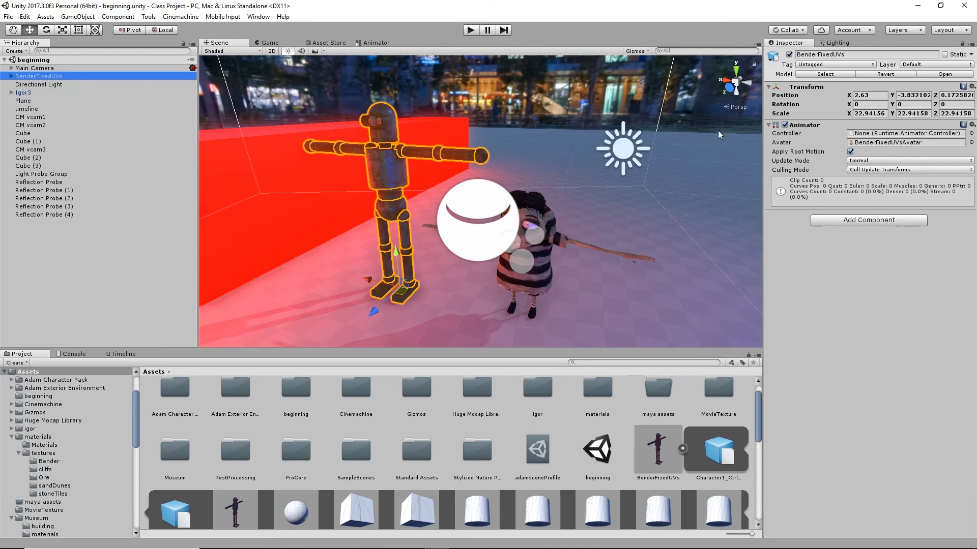
pyautogui.click(22, 93)
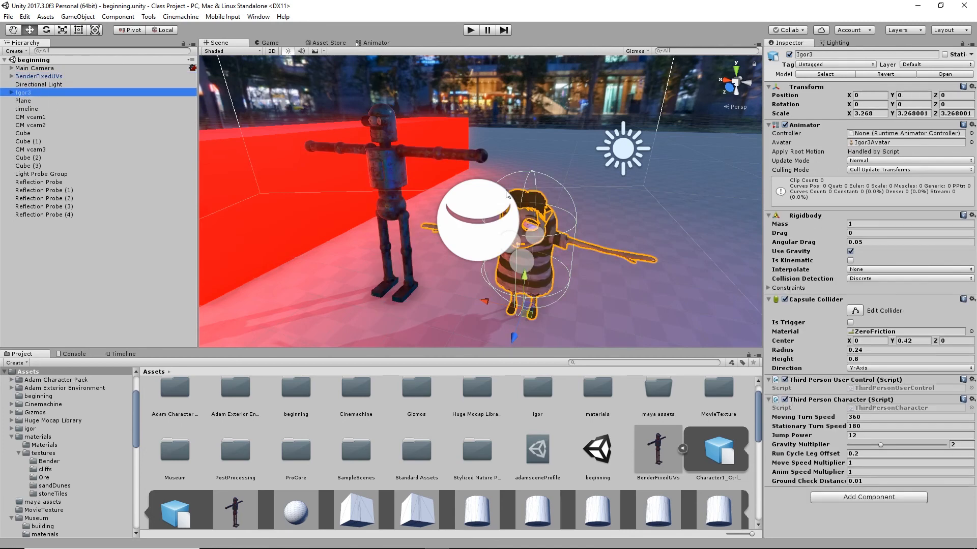
pyautogui.click(798, 217)
pyautogui.rightClick(800, 218)
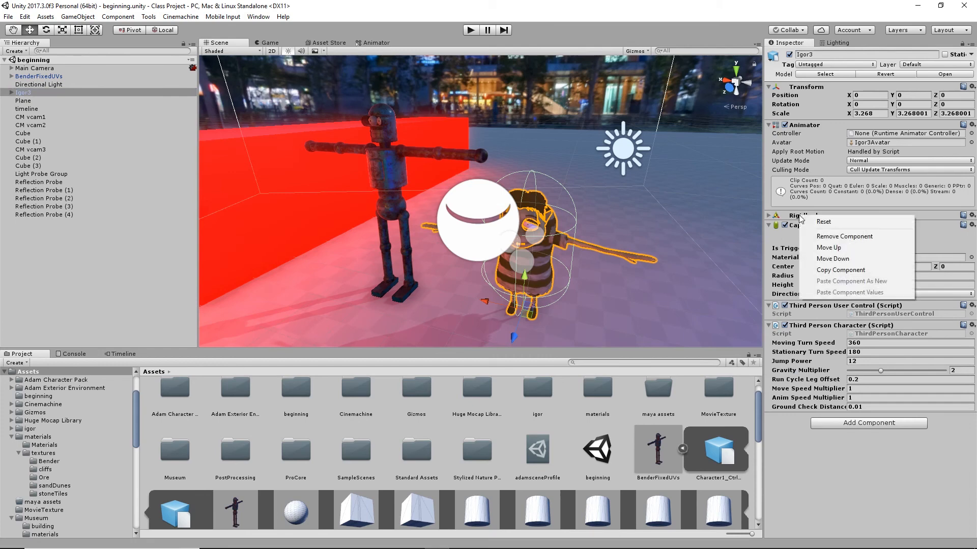
pyautogui.click(837, 270)
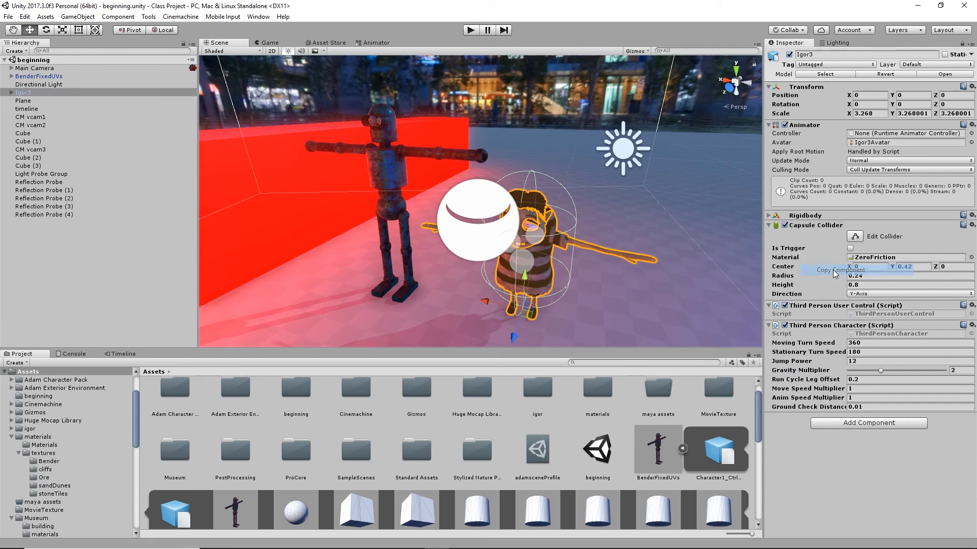
pyautogui.click(34, 78)
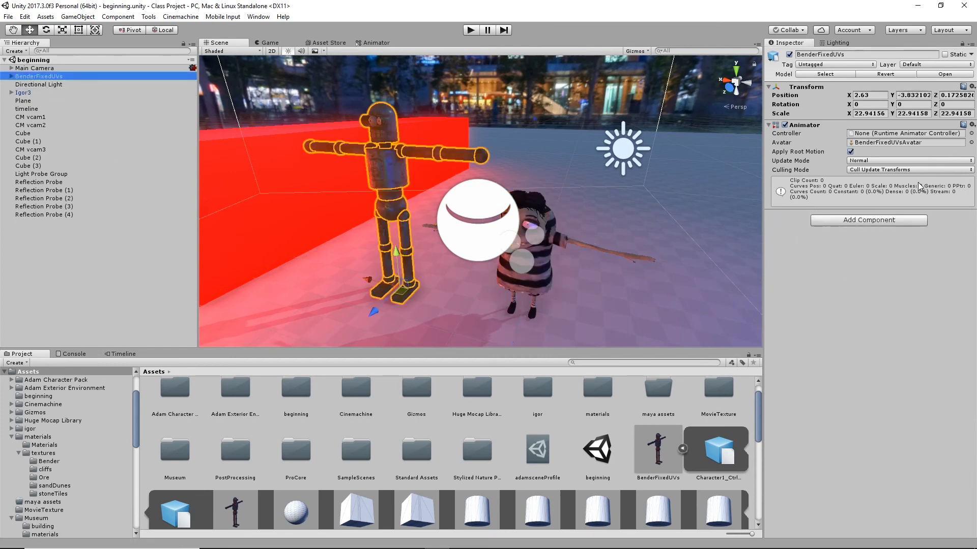
pyautogui.rightClick(801, 127)
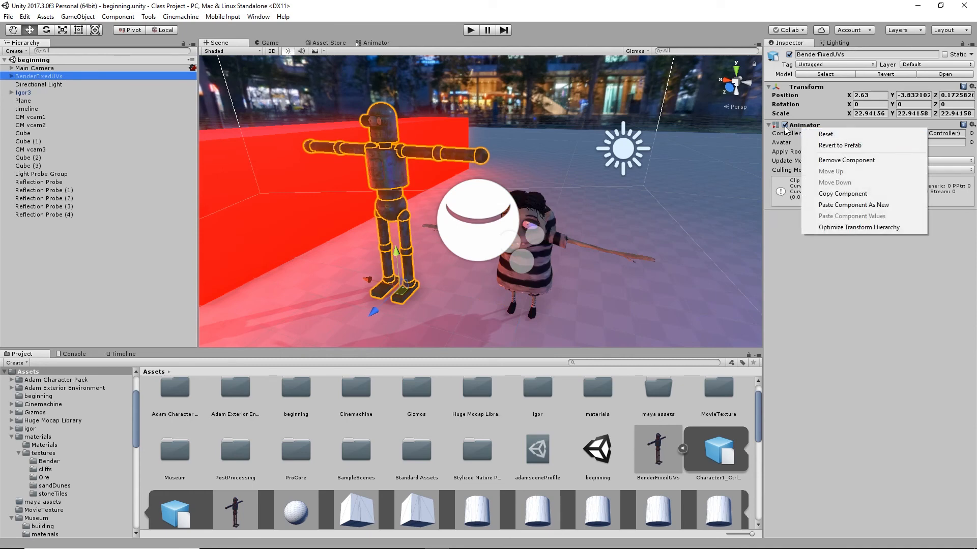
pyautogui.click(844, 205)
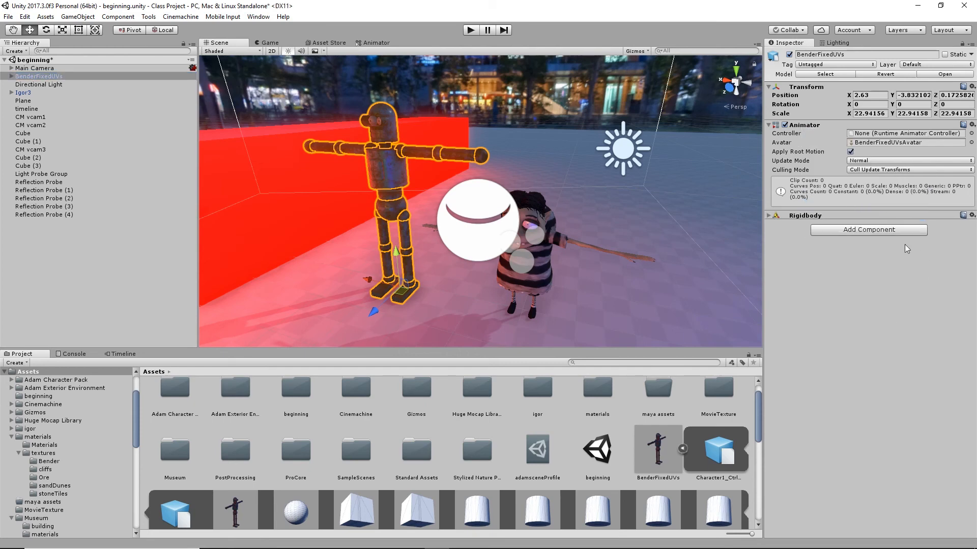
# - Copy the Capsule Collider component from Igor3 and paste it as a new component on BenderFixedUVs
pyautogui.click(23, 93)
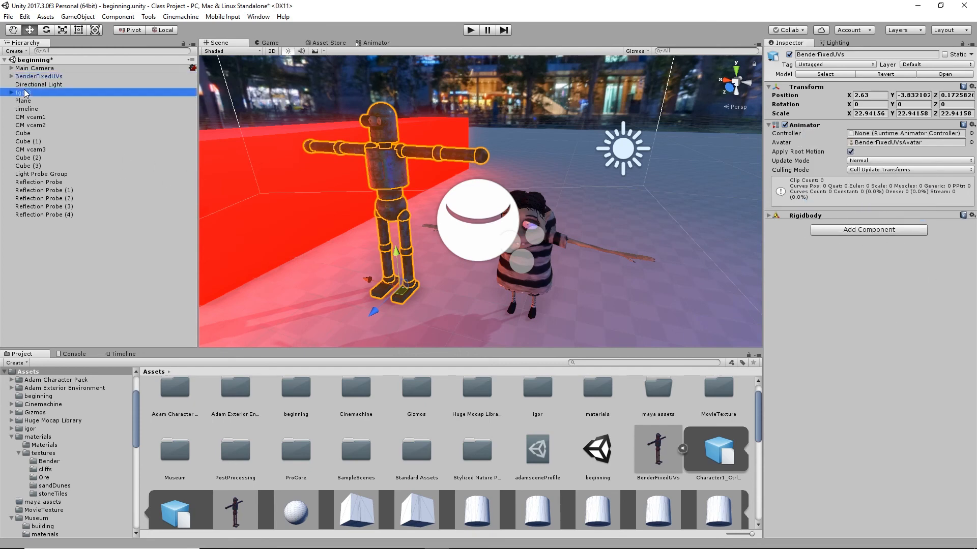
pyautogui.rightClick(812, 223)
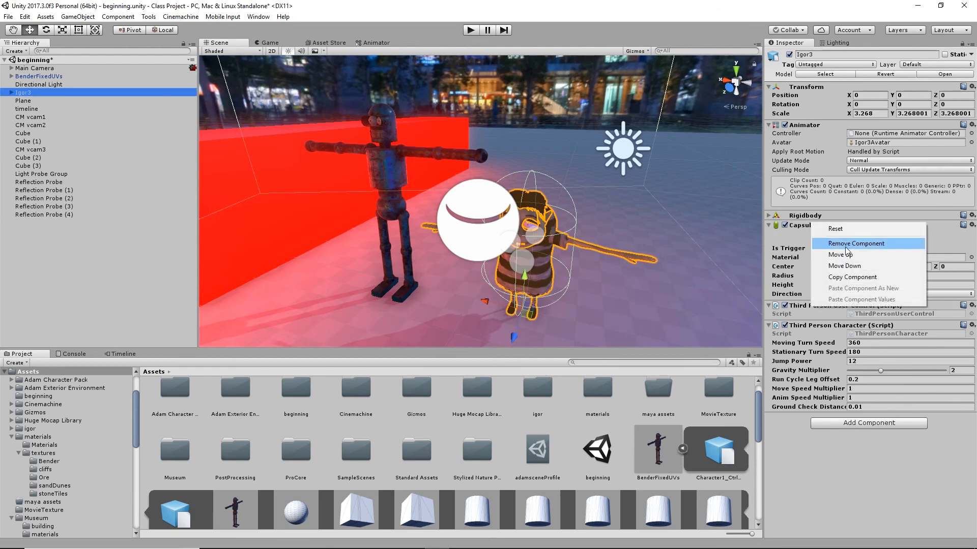
pyautogui.click(839, 277)
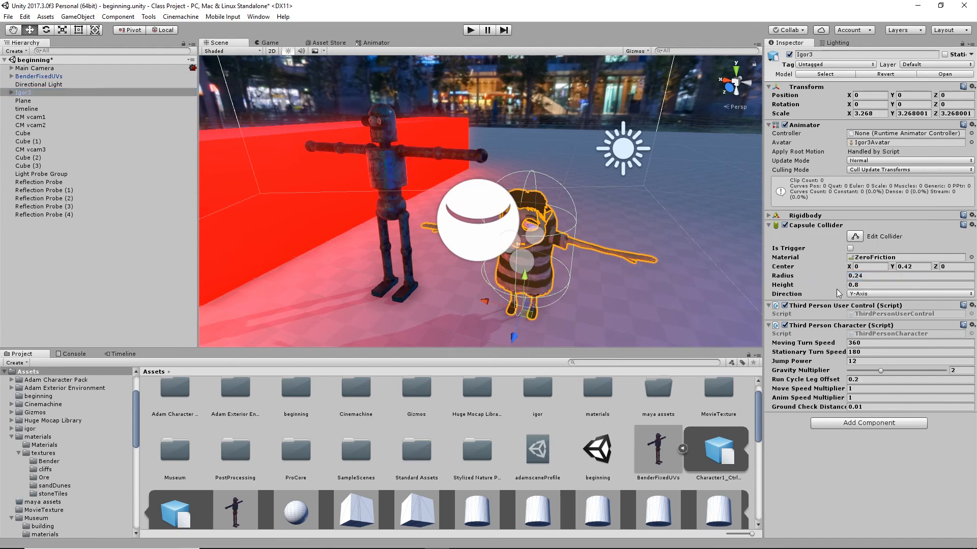
pyautogui.click(40, 76)
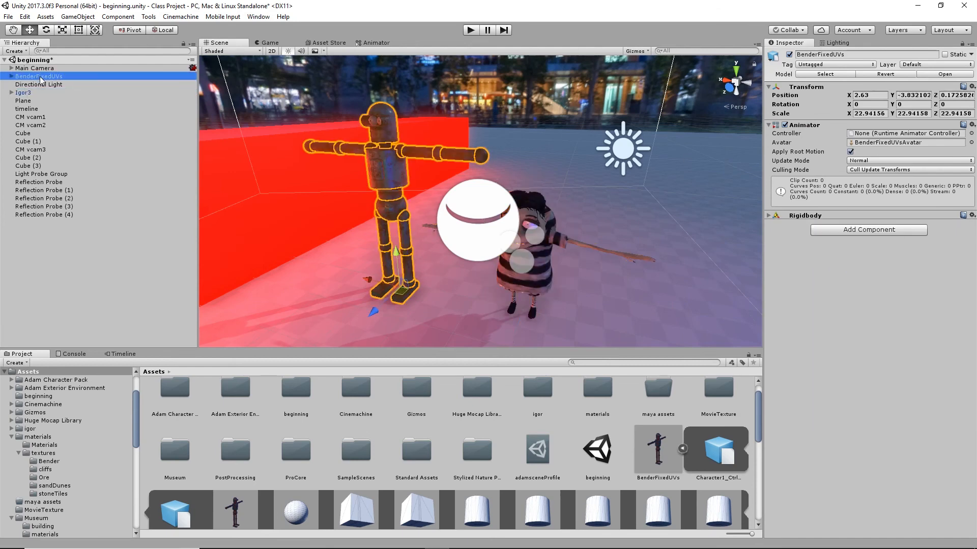
pyautogui.rightClick(807, 216)
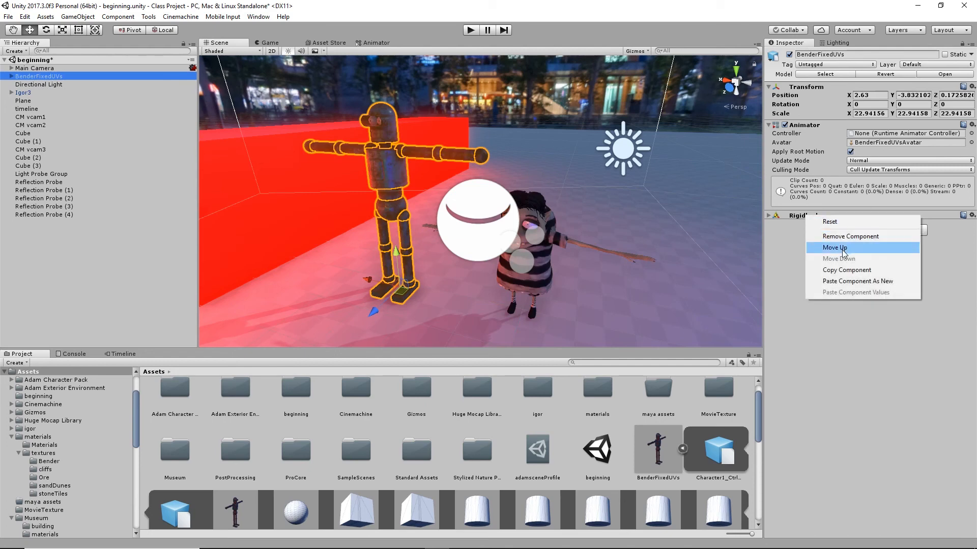
pyautogui.click(845, 282)
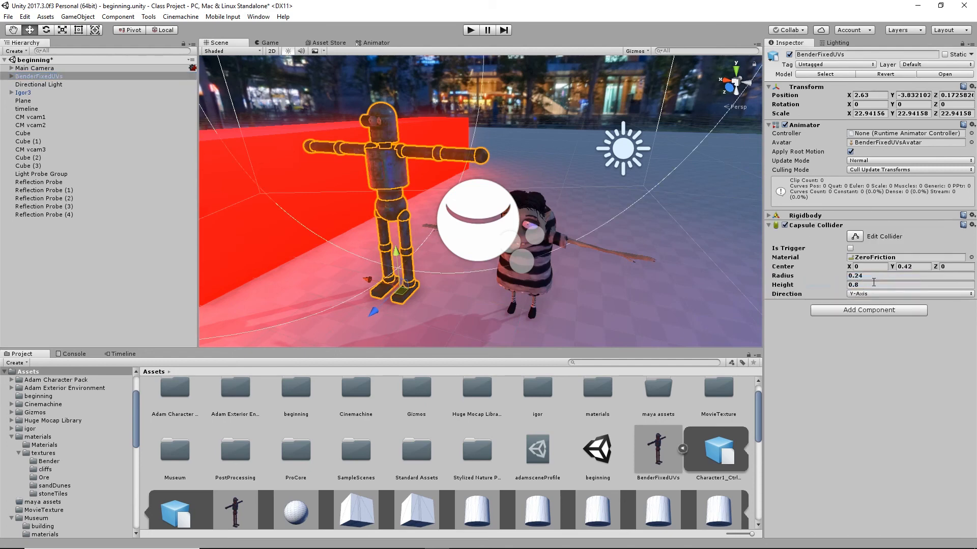
# - Set the radius of BenderFixedUVs' capsule collider to 0.025
pyautogui.keyDown('alt'); pyautogui.moveTo(644, 272); pyautogui.dragTo(849, 257, button='right'); pyautogui.keyUp('alt')
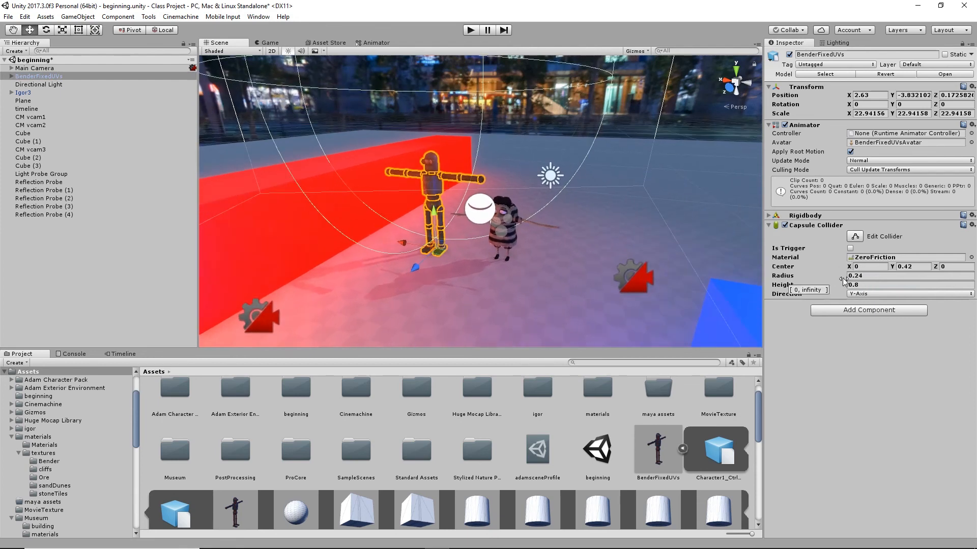
pyautogui.moveTo(843, 282); pyautogui.dragTo(855, 276)
pyautogui.click(868, 277)
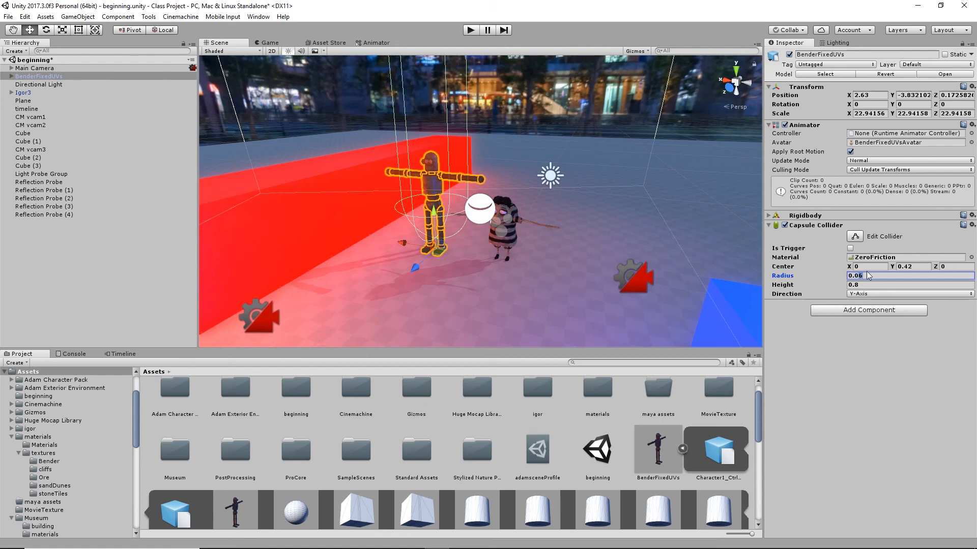
pyautogui.write('02')
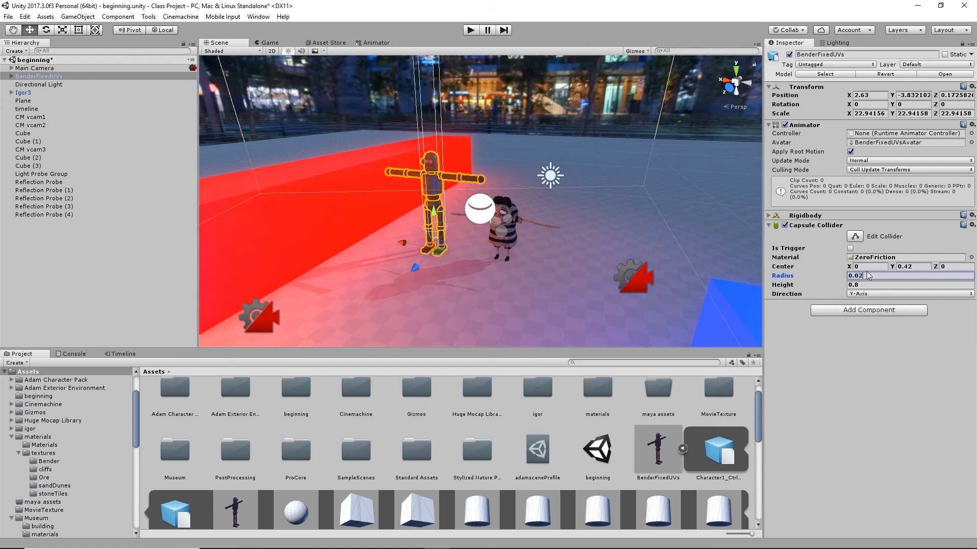
pyautogui.write('5')
# - Reduce the capsule collider's height to 0.14 and lower its center Y to -0.02
pyautogui.keyDown('alt'); pyautogui.moveTo(588, 255); pyautogui.dragTo(626, 224); pyautogui.keyUp('alt')
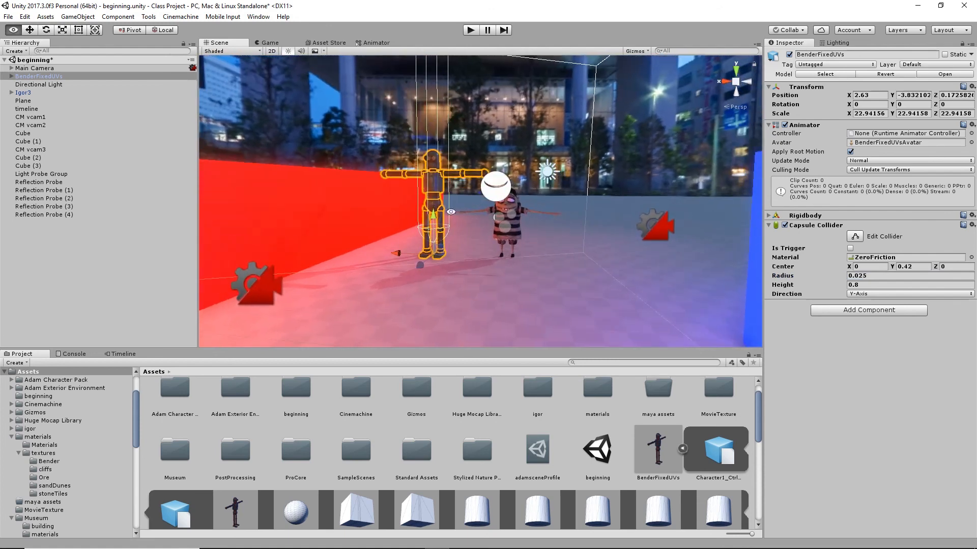
pyautogui.keyDown('alt'); pyautogui.moveTo(625, 224); pyautogui.dragTo(849, 249, button='right'); pyautogui.keyUp('alt')
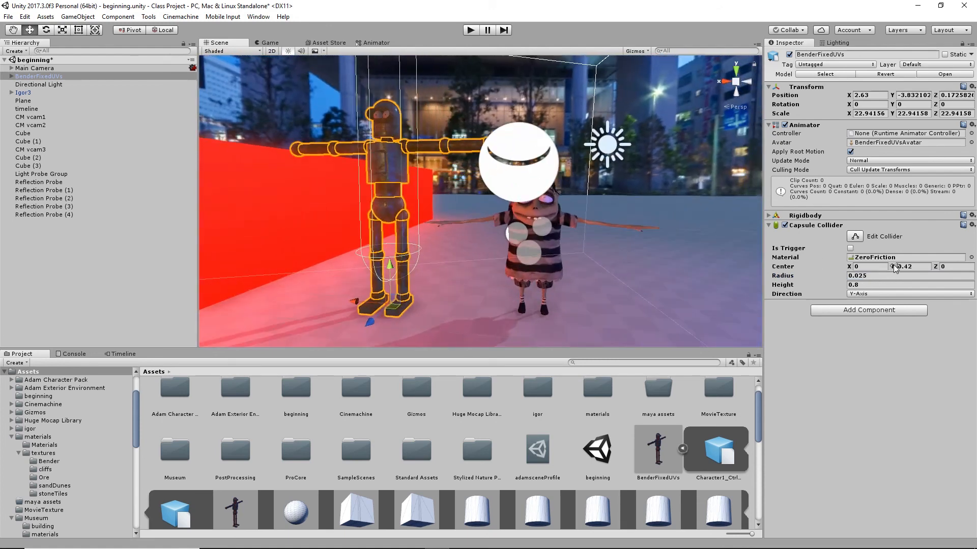
pyautogui.click(858, 286)
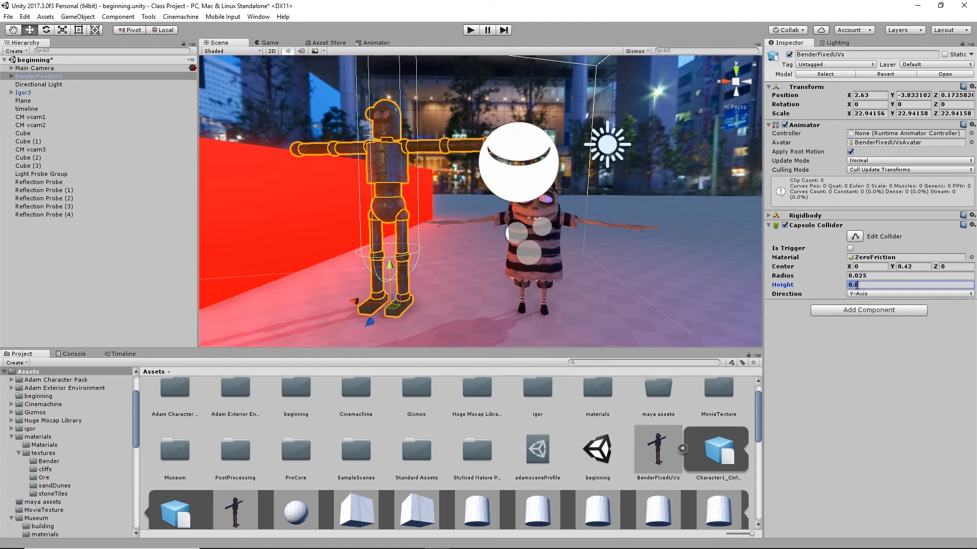
pyautogui.write('0.2')
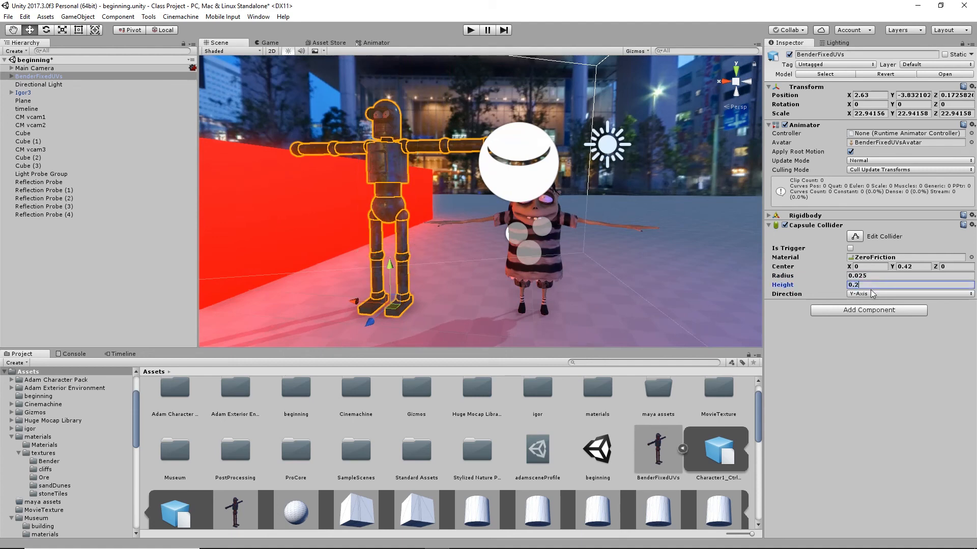
pyautogui.press('Return')
pyautogui.moveTo(821, 288)
pyautogui.mouseDown()
pyautogui.moveTo(909, 286)
pyautogui.moveTo(835, 285)
pyautogui.mouseUp()
pyautogui.moveTo(892, 269); pyautogui.dragTo(883, 268)
pyautogui.keyDown('alt'); pyautogui.moveTo(539, 257); pyautogui.dragTo(427, 252, button='right'); pyautogui.keyUp('alt')
pyautogui.moveTo(842, 286); pyautogui.dragTo(838, 288)
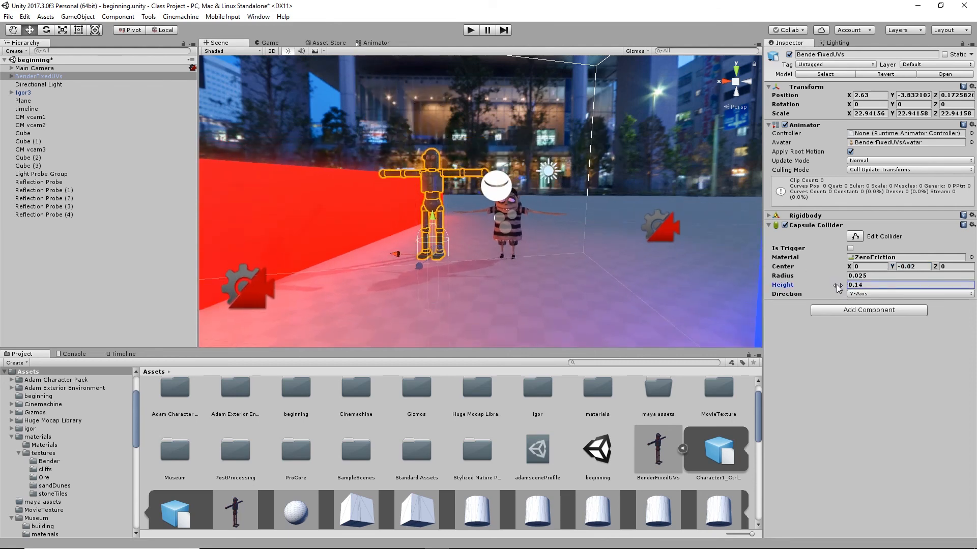
# - Raise the capsule collider along the robot's body by setting its center Y to 0.068
pyautogui.click(897, 268)
pyautogui.write('0.12')
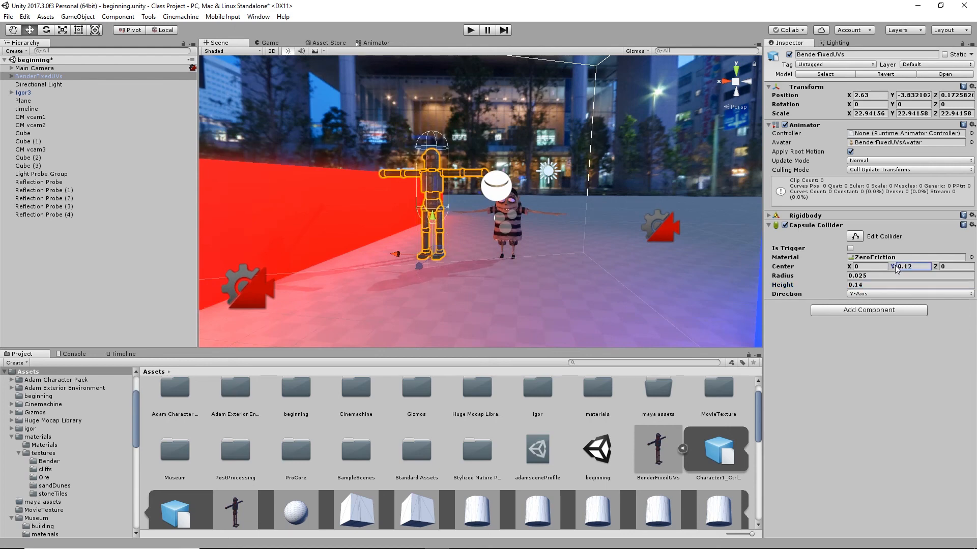
pyautogui.moveTo(895, 266); pyautogui.dragTo(894, 266)
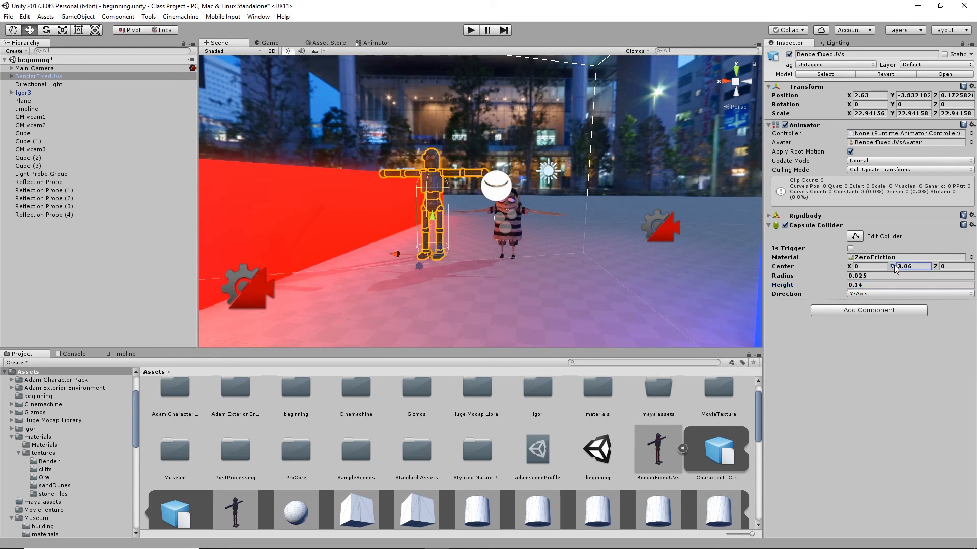
pyautogui.click(901, 264)
pyautogui.click(913, 268)
pyautogui.write('5')
pyautogui.press('BackSpace')
pyautogui.write('8')
pyautogui.scroll(5, 500, 251)
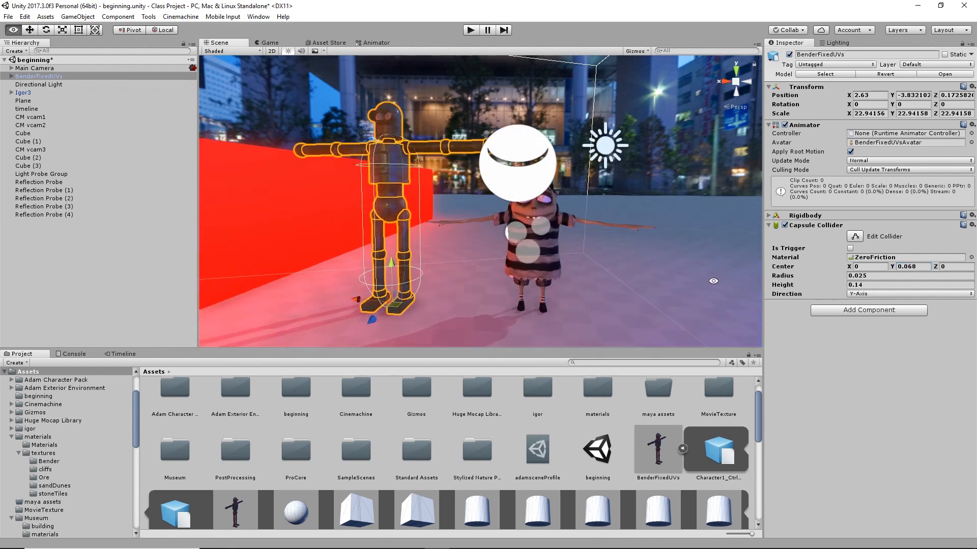
# - Set the capsule collider's height to 0.16
pyautogui.click(862, 276)
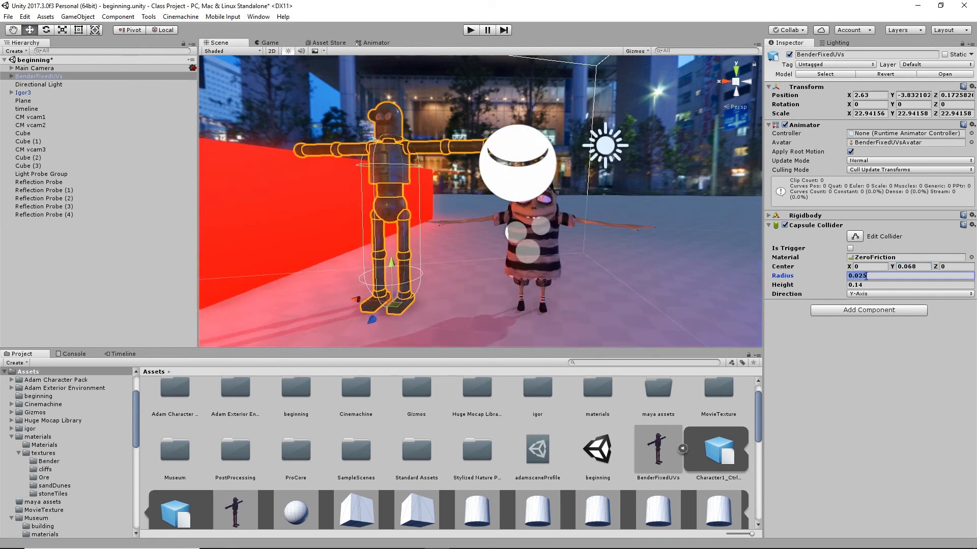
pyautogui.moveTo(864, 275); pyautogui.dragTo(877, 274)
pyautogui.click(864, 285)
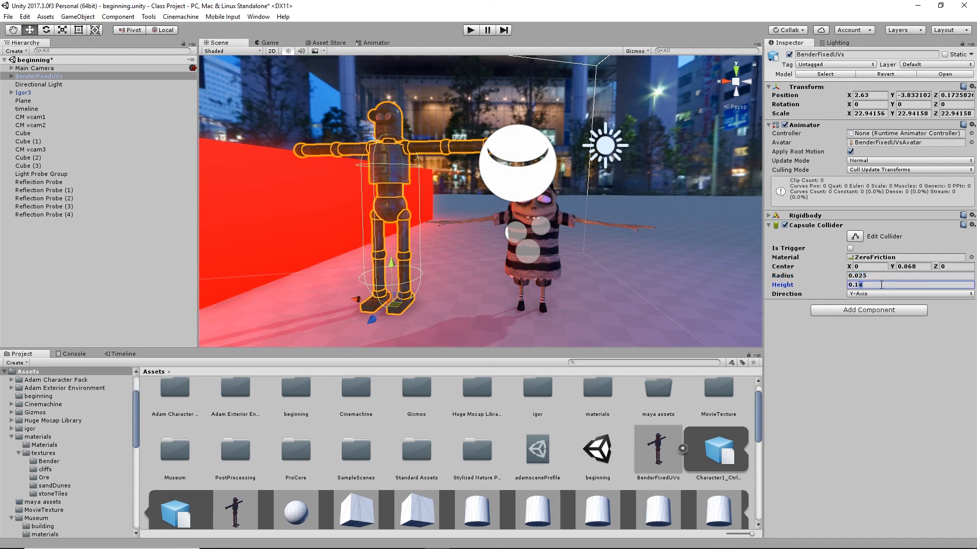
pyautogui.write('6')
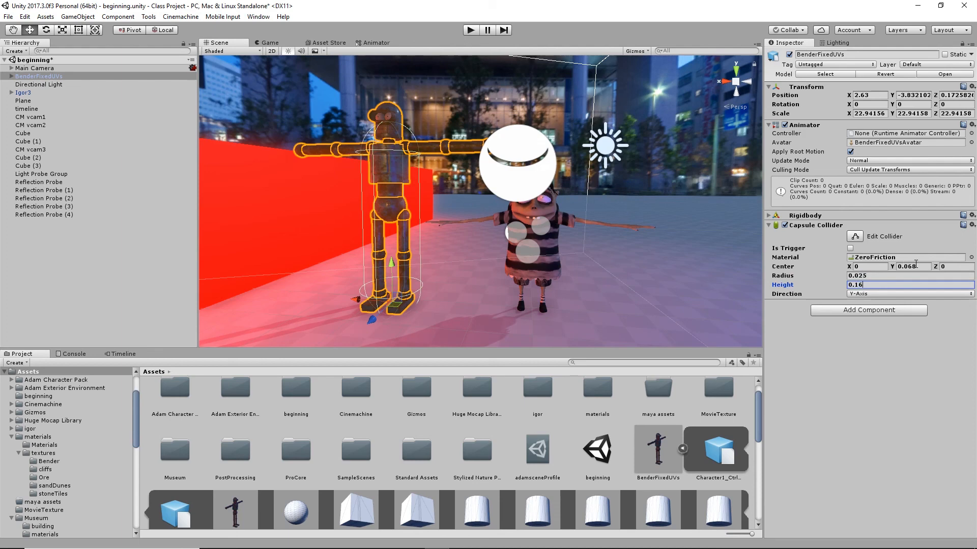
# - Set the capsule collider's center Y to 0.077 and check its fit around the robot from several angles
pyautogui.click(910, 268)
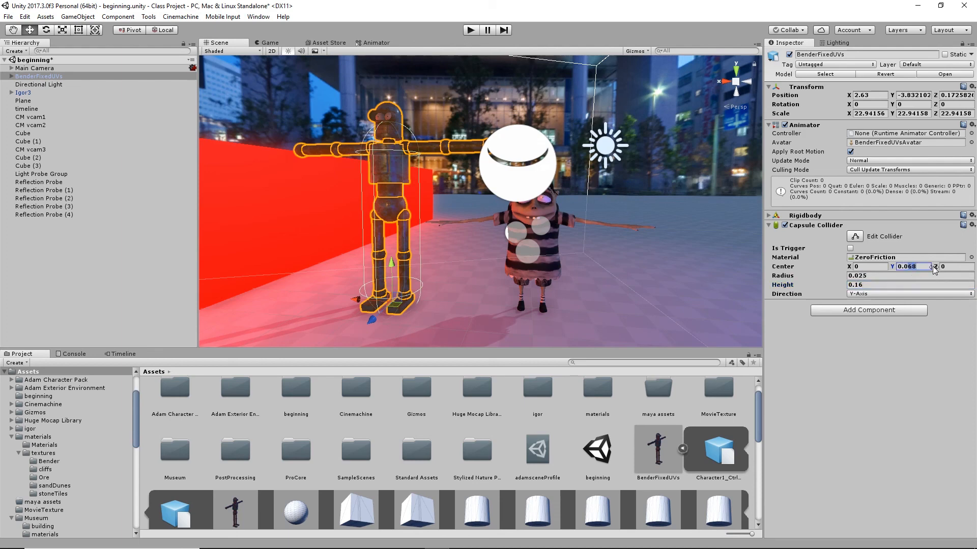
pyautogui.write('0.072')
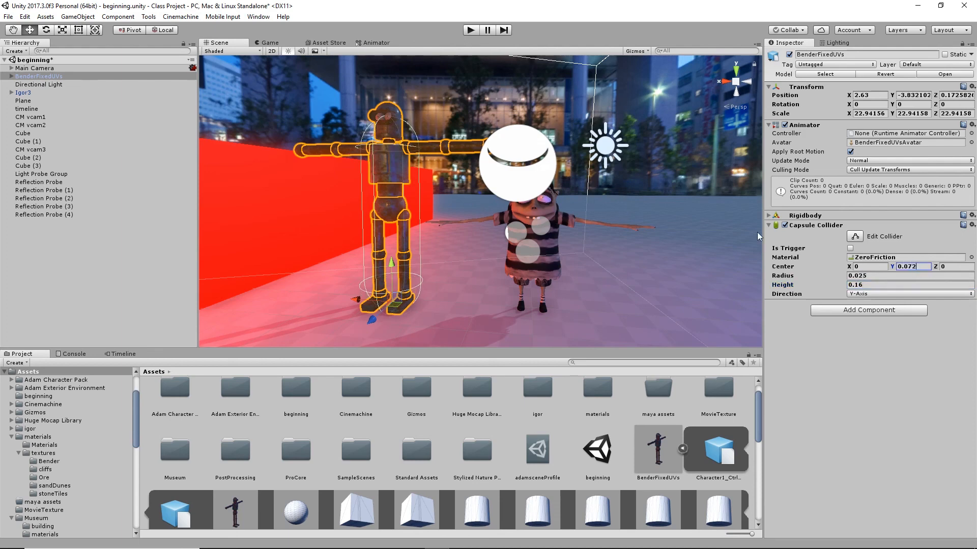
pyautogui.press('Return')
pyautogui.write('5')
pyautogui.keyDown('alt'); pyautogui.moveTo(412, 274); pyautogui.dragTo(501, 218); pyautogui.keyUp('alt')
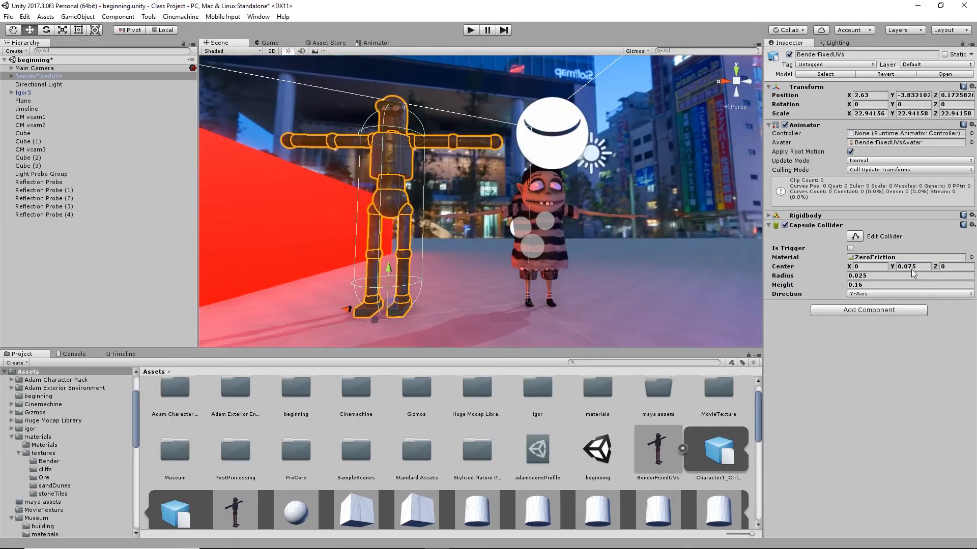
pyautogui.moveTo(913, 265); pyautogui.dragTo(922, 270)
pyautogui.write('7')
pyautogui.keyDown('alt'); pyautogui.moveTo(569, 250); pyautogui.dragTo(539, 316); pyautogui.keyUp('alt')
pyautogui.moveTo(474, 271); pyautogui.dragTo(568, 237, button='middle')
pyautogui.keyDown('alt'); pyautogui.moveTo(614, 263); pyautogui.dragTo(502, 246); pyautogui.keyUp('alt')
# - Copy the Third Person Character script component from Igor3 and paste it as a new component on BenderFixedUVs
pyautogui.click(24, 93)
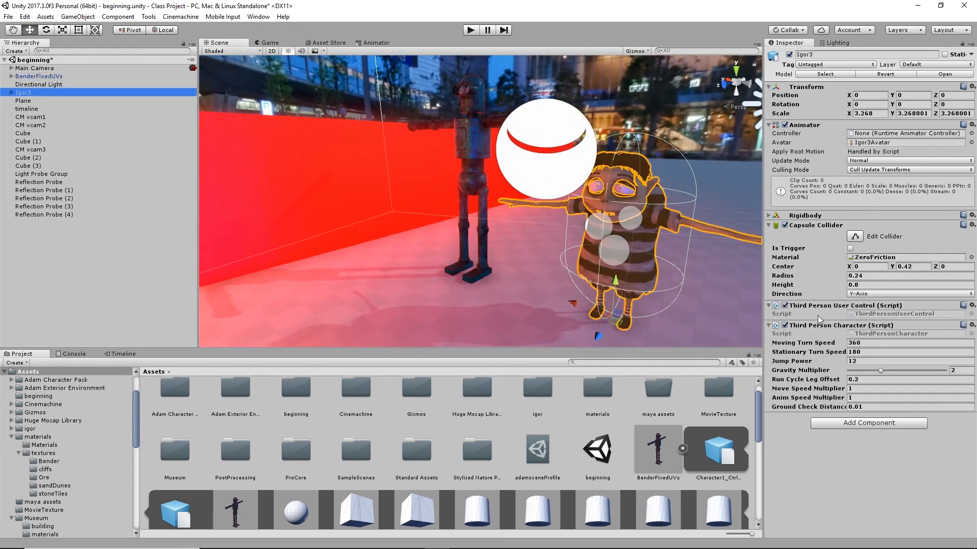
pyautogui.click(814, 331)
pyautogui.click(819, 325)
pyautogui.rightClick(819, 325)
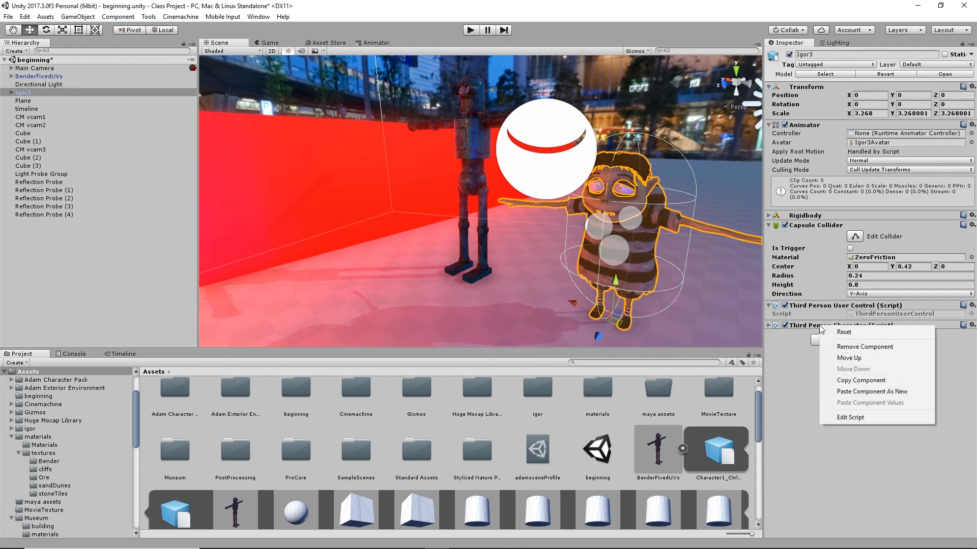
pyautogui.click(862, 386)
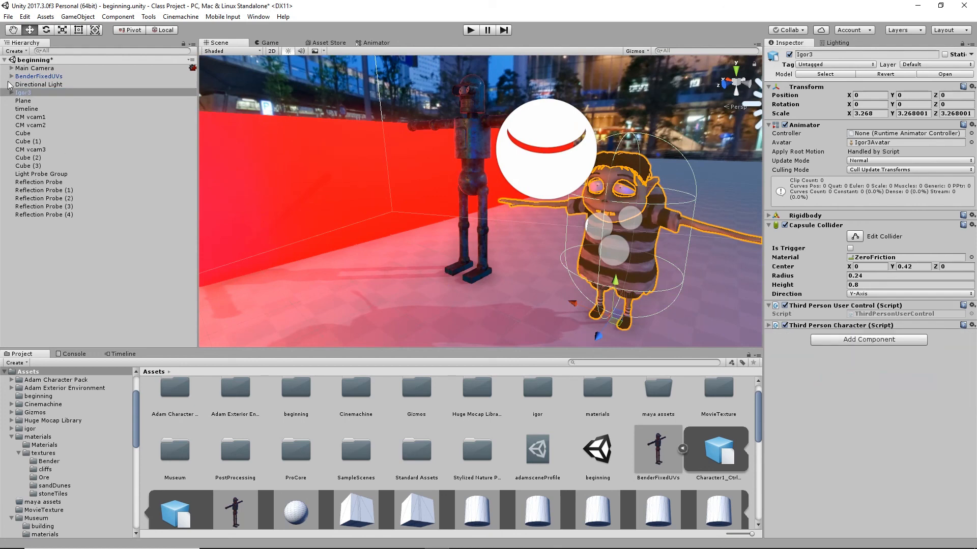
pyautogui.click(44, 76)
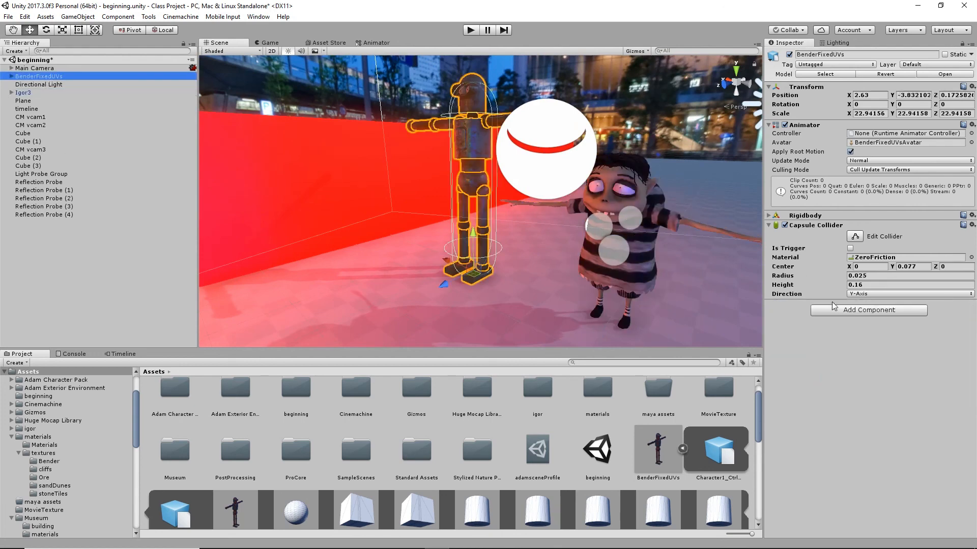
pyautogui.rightClick(818, 228)
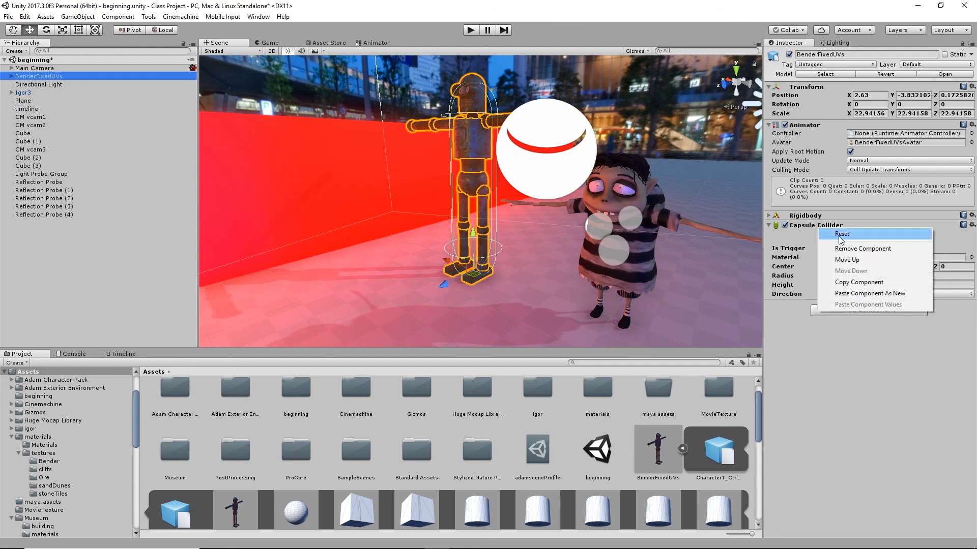
pyautogui.click(865, 293)
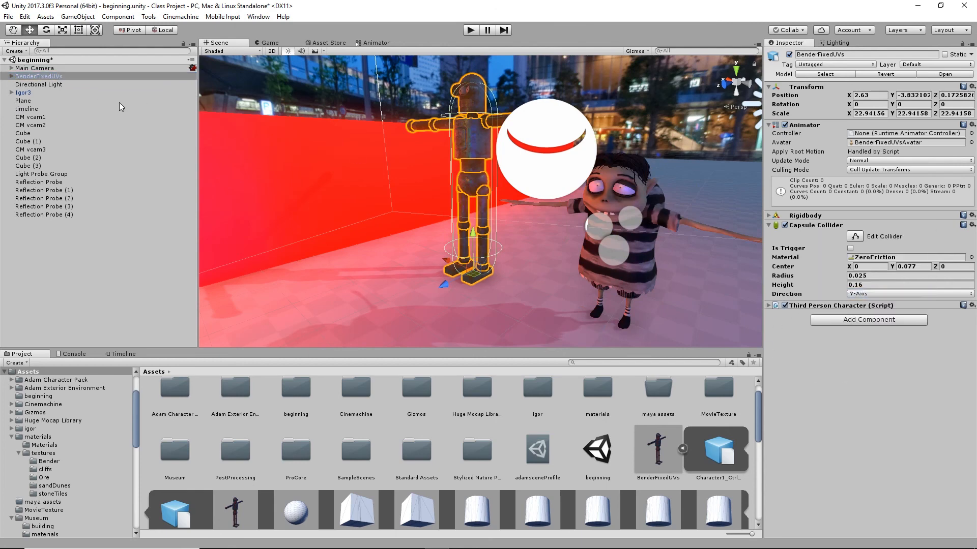
# - Copy the Third Person User Control script component from Igor3 and paste it as a new component on BenderFixedUVs
pyautogui.click(25, 93)
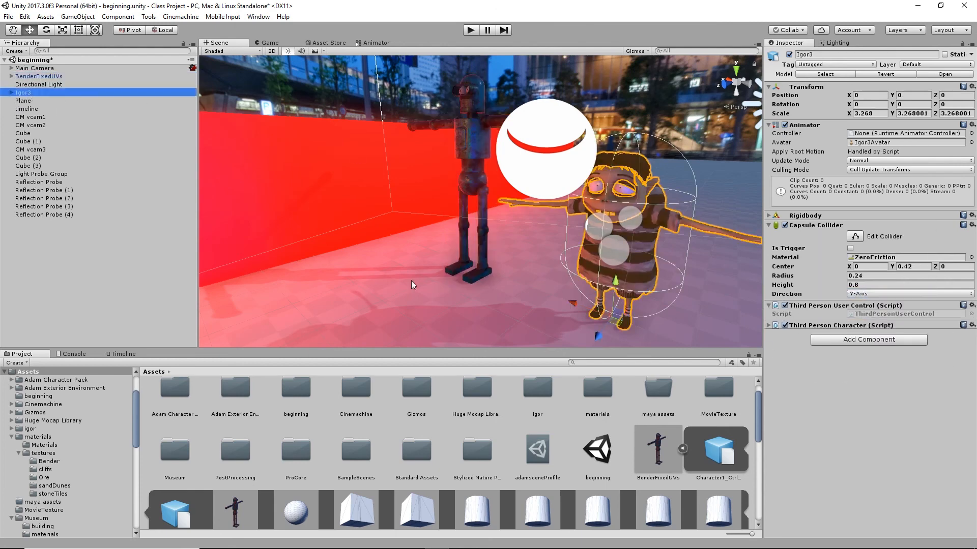
pyautogui.rightClick(825, 308)
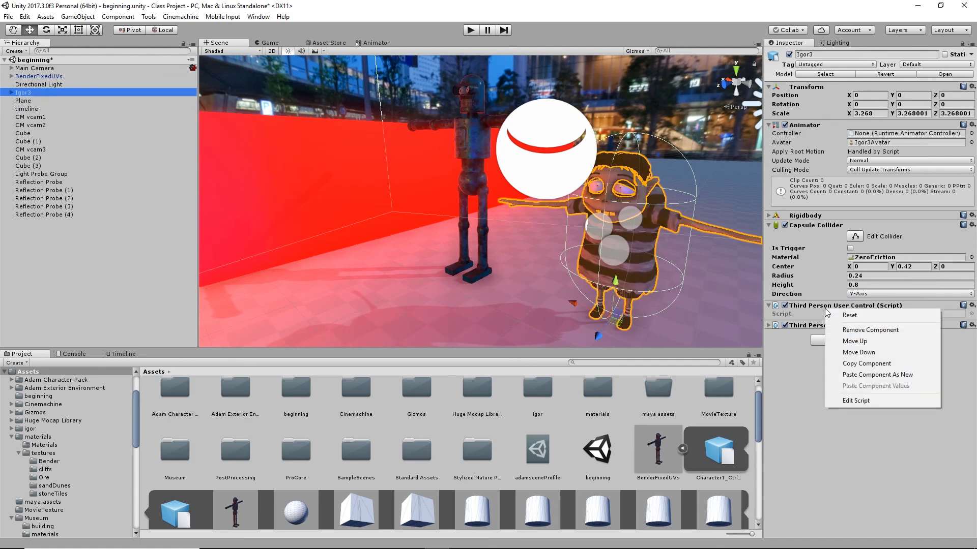
pyautogui.click(866, 364)
pyautogui.click(31, 76)
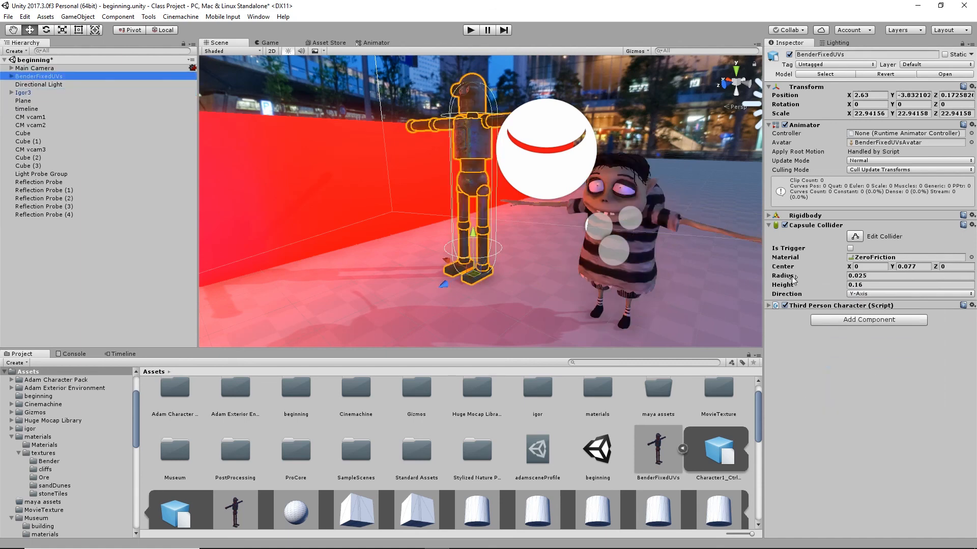
pyautogui.rightClick(801, 305)
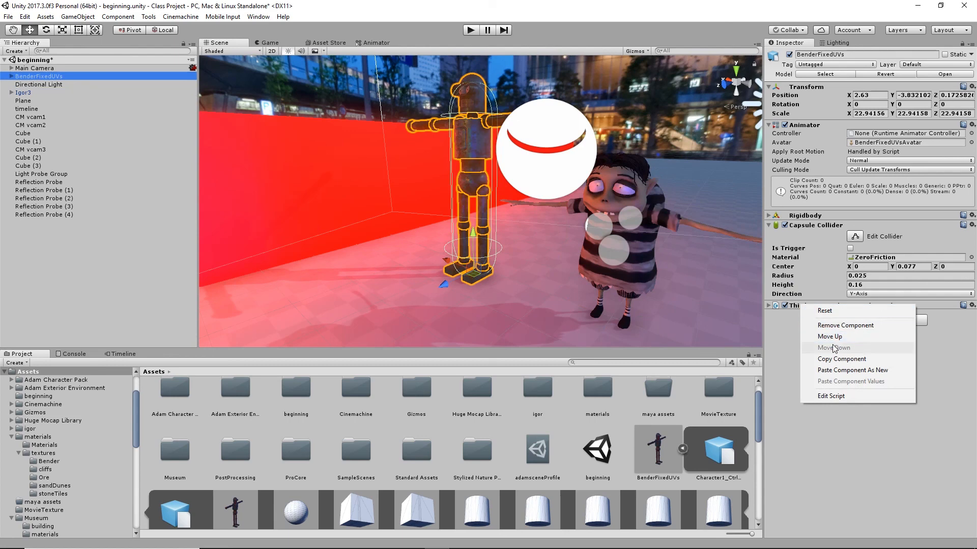
pyautogui.click(852, 369)
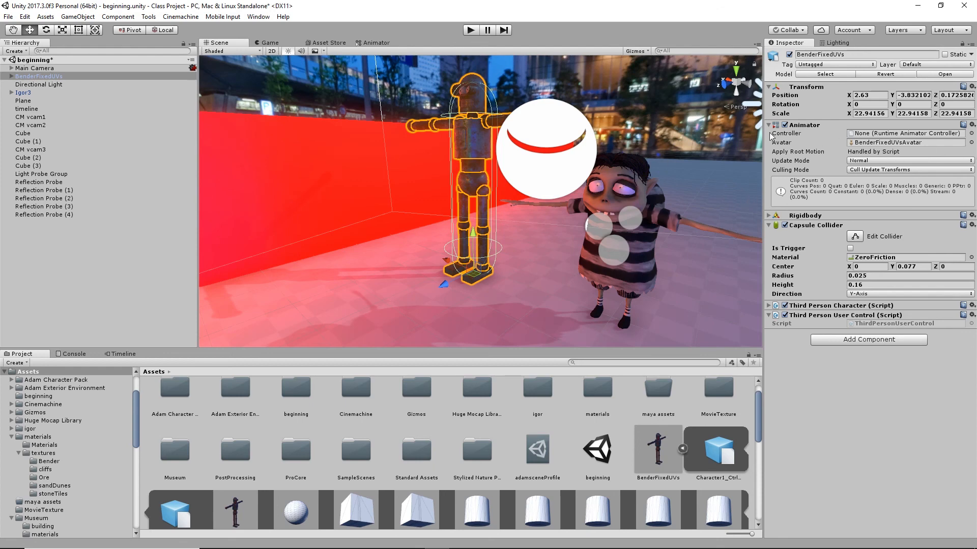
# - Assign ThirdPersonAnimatorController to the robot's Animator and test the scene in Play mode
pyautogui.click(971, 133)
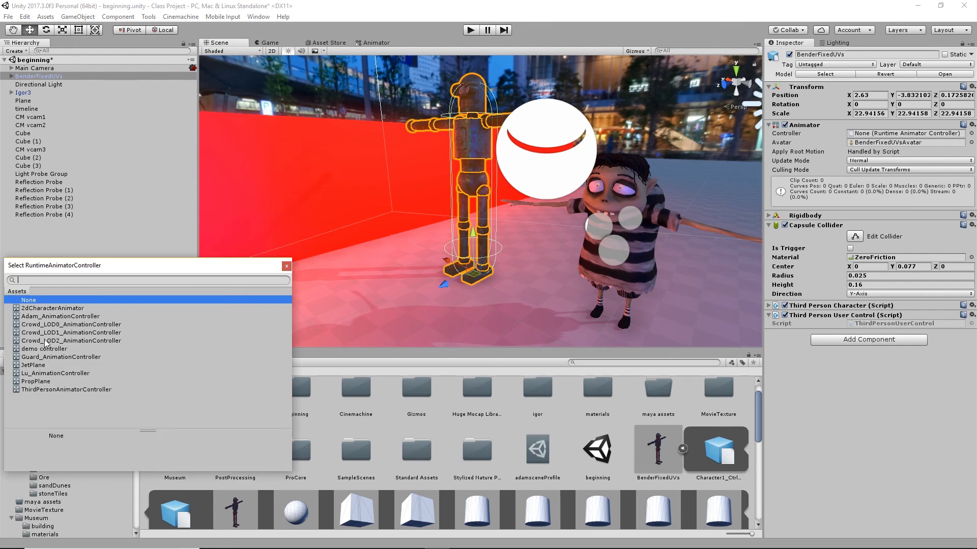
pyautogui.click(48, 390)
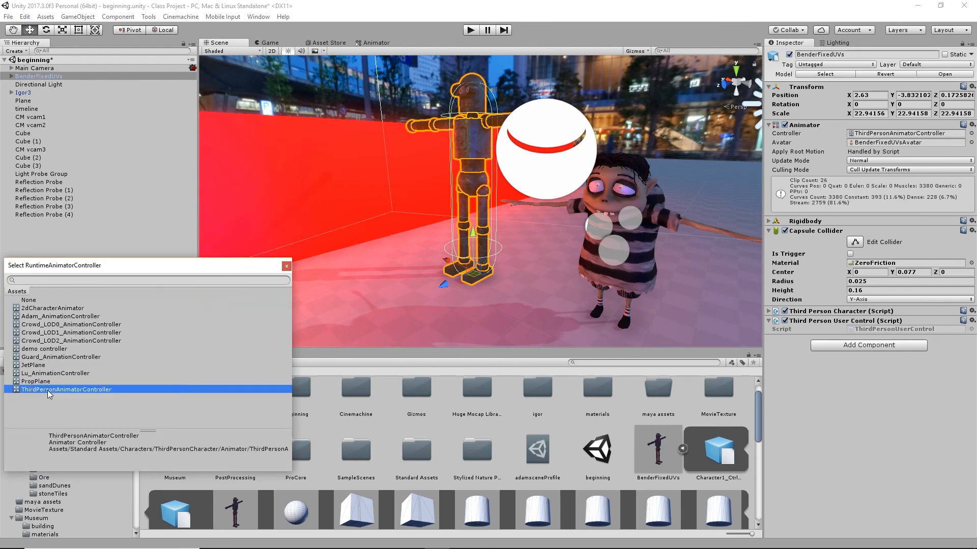
pyautogui.click(287, 266)
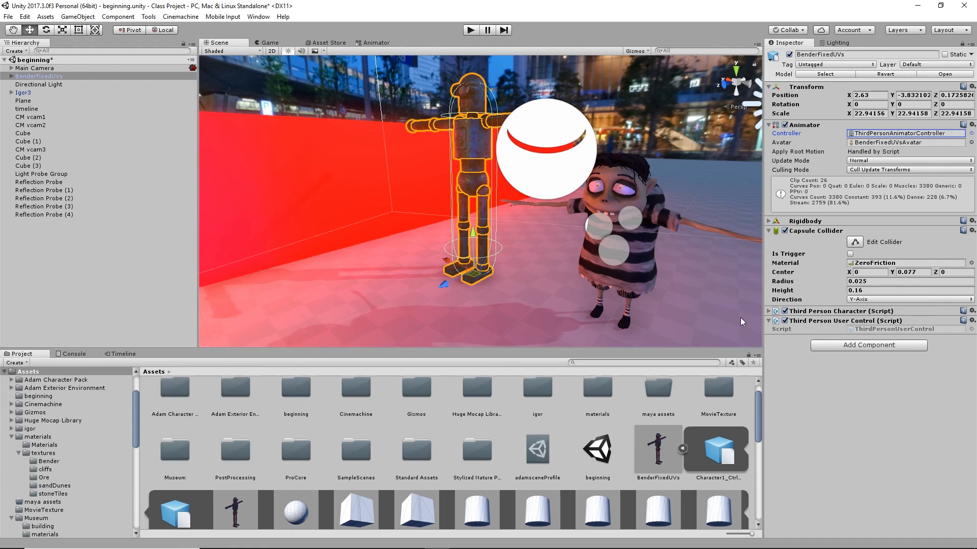
pyautogui.click(471, 31)
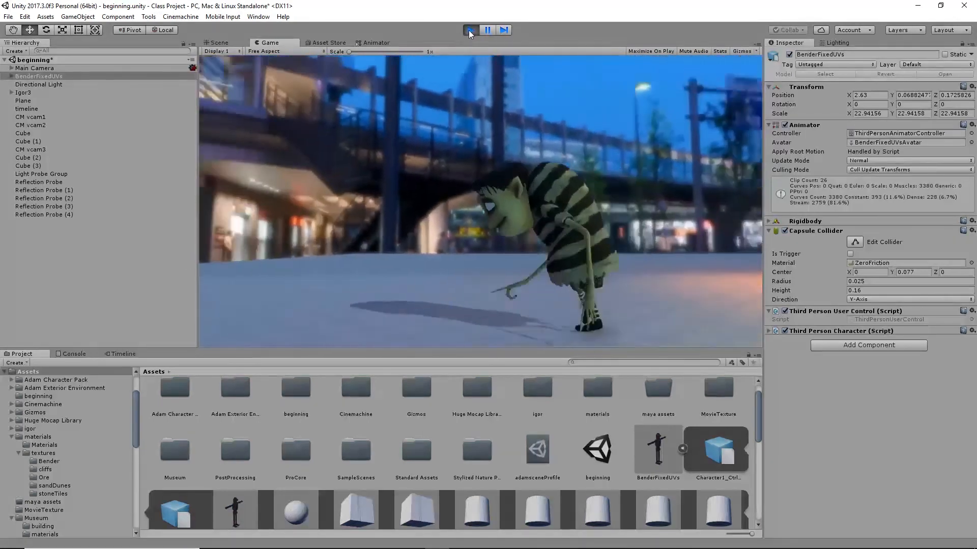
pyautogui.click(469, 30)
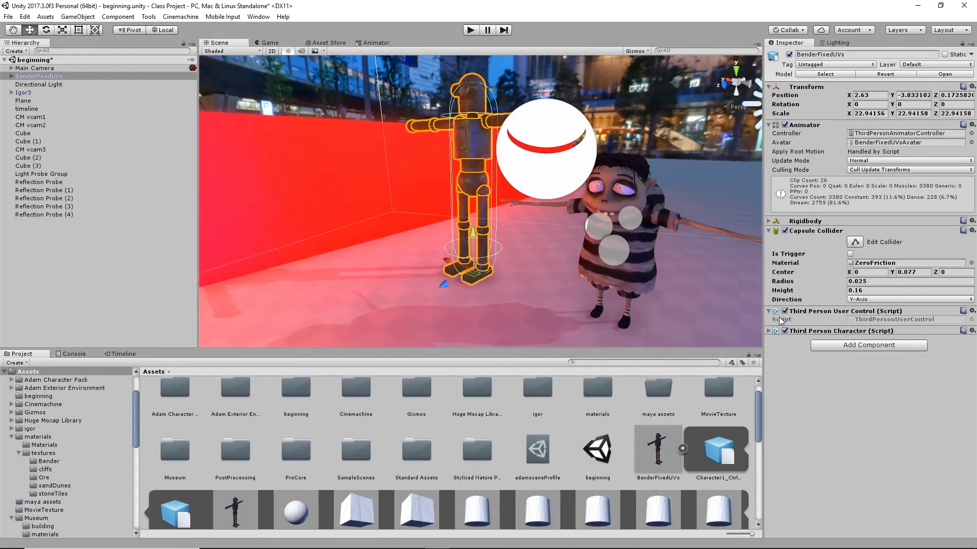
# - Set the Ground Check Distance of BenderFixedUVs' Third Person Character script to 0.3
pyautogui.click(768, 331)
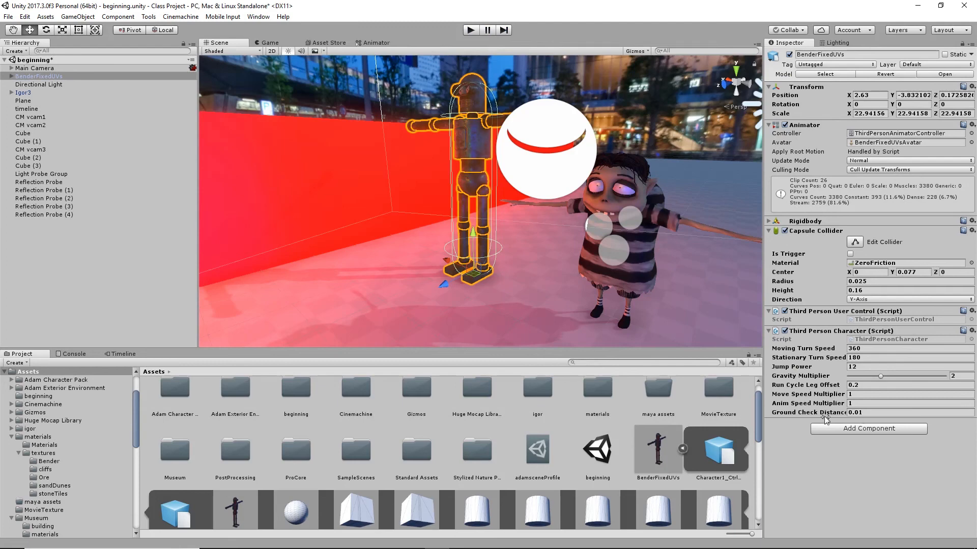
pyautogui.click(859, 414)
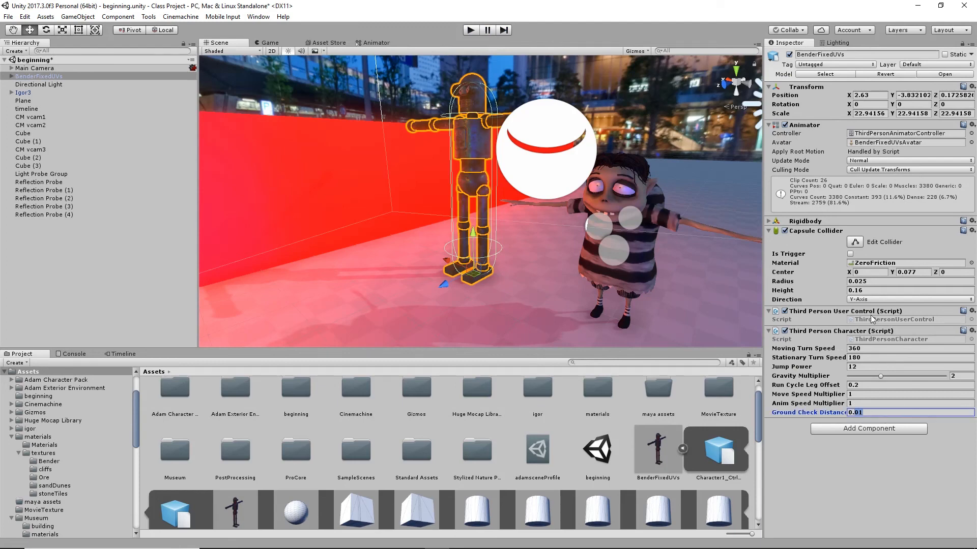
pyautogui.click(868, 405)
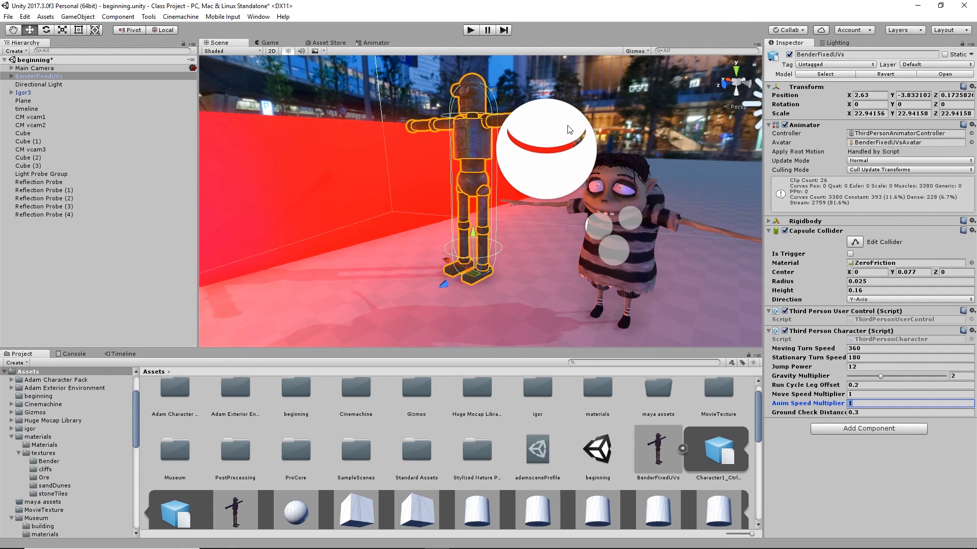
# - Reset the Animator controller of BenderFixedUVs to None
pyautogui.click(970, 134)
pyautogui.click(30, 301)
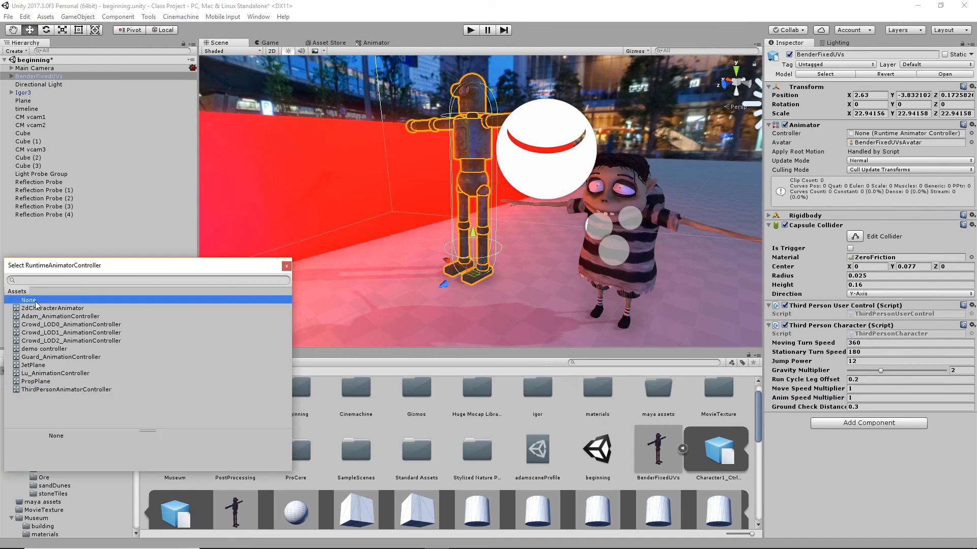
pyautogui.click(286, 267)
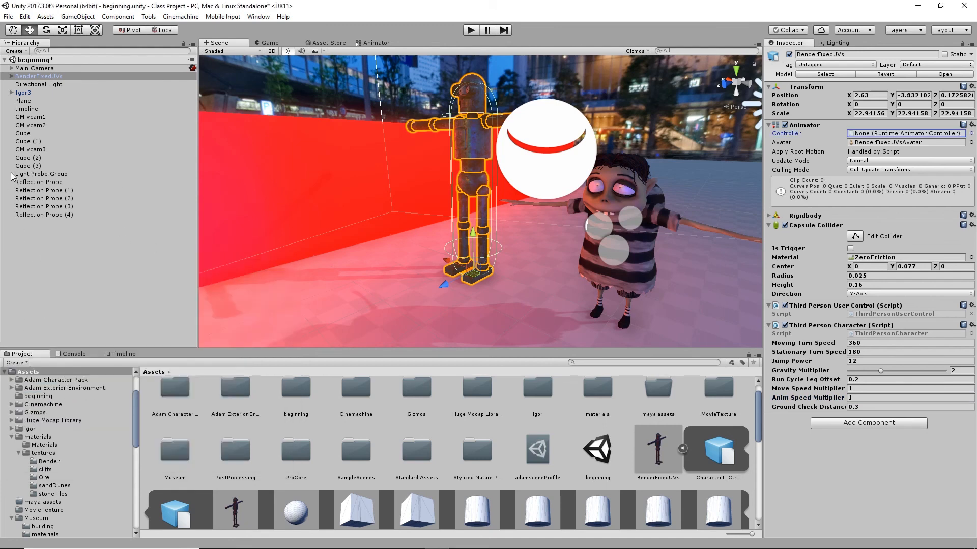
# - Bind BenderFixedUVs to the empty Animator track holding the HumanoidRun clip in the timeline object's Timeline
pyautogui.click(27, 108)
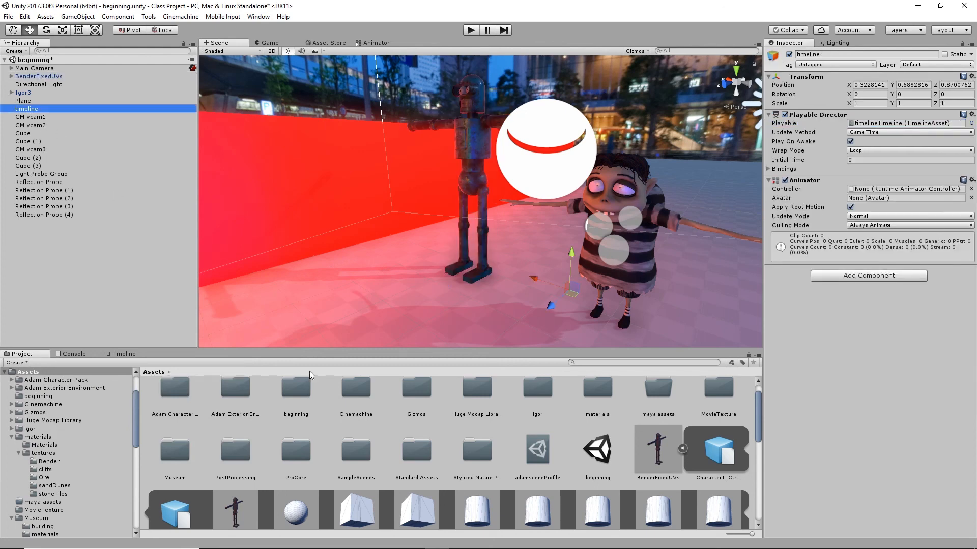
pyautogui.click(123, 354)
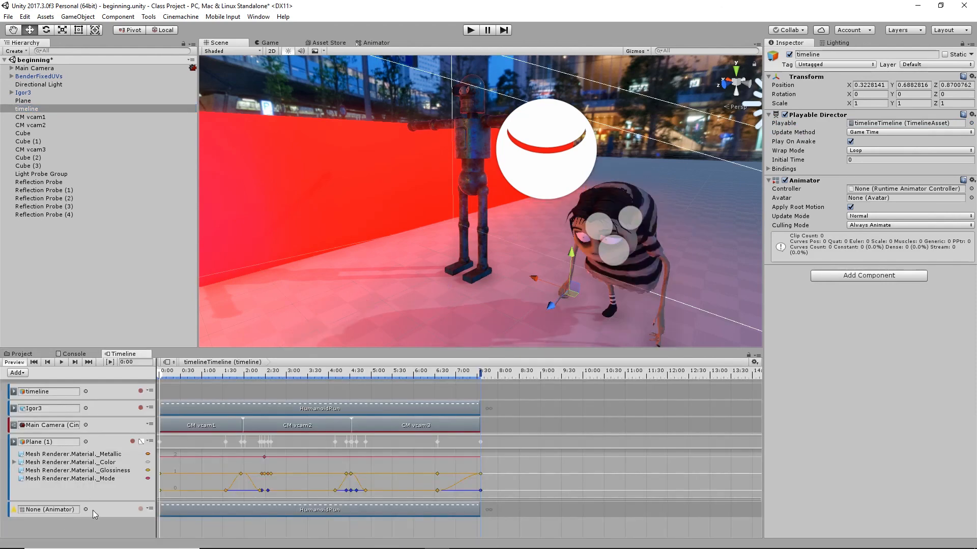
pyautogui.click(35, 76)
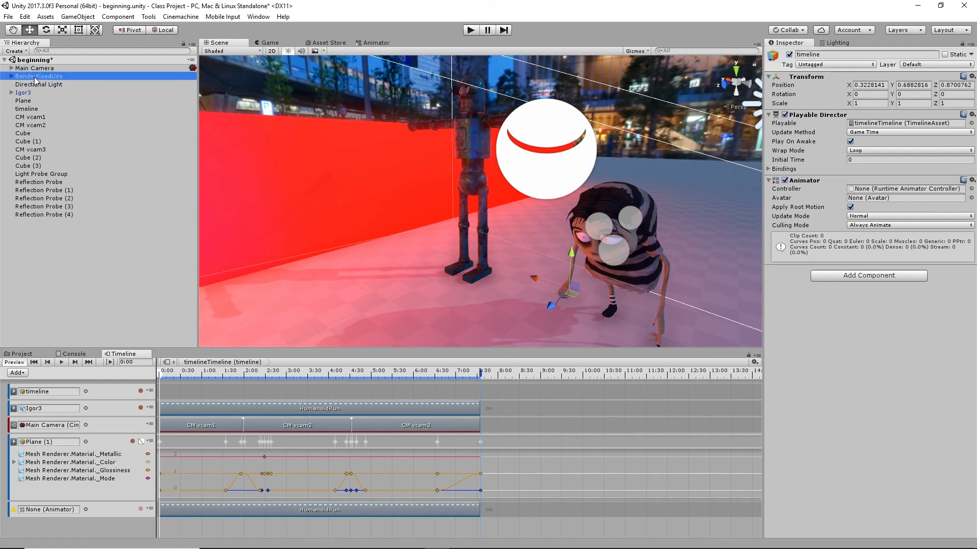
pyautogui.moveTo(35, 291); pyautogui.dragTo(56, 511)
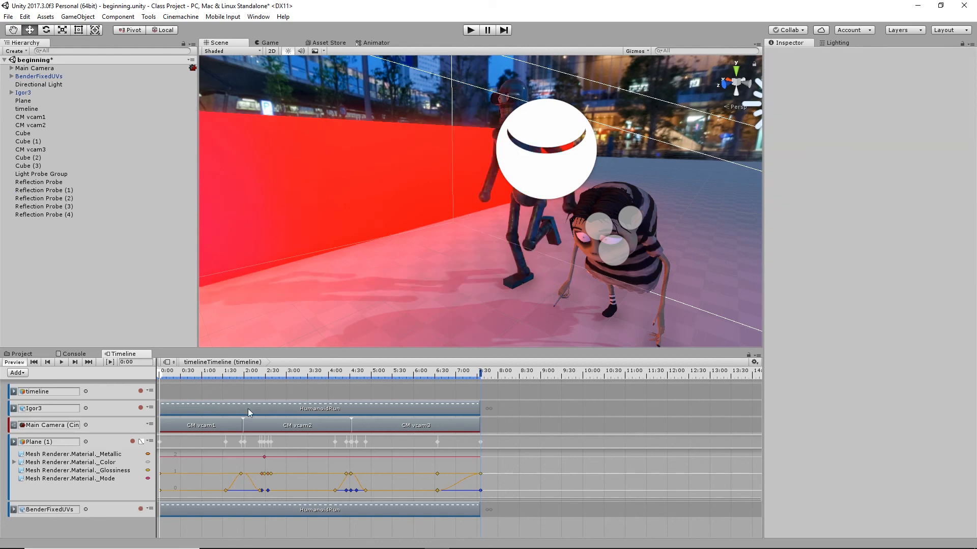
# - Move the timeline playhead to the start and run the scene to watch both characters' animation
pyautogui.moveTo(163, 374); pyautogui.dragTo(132, 381)
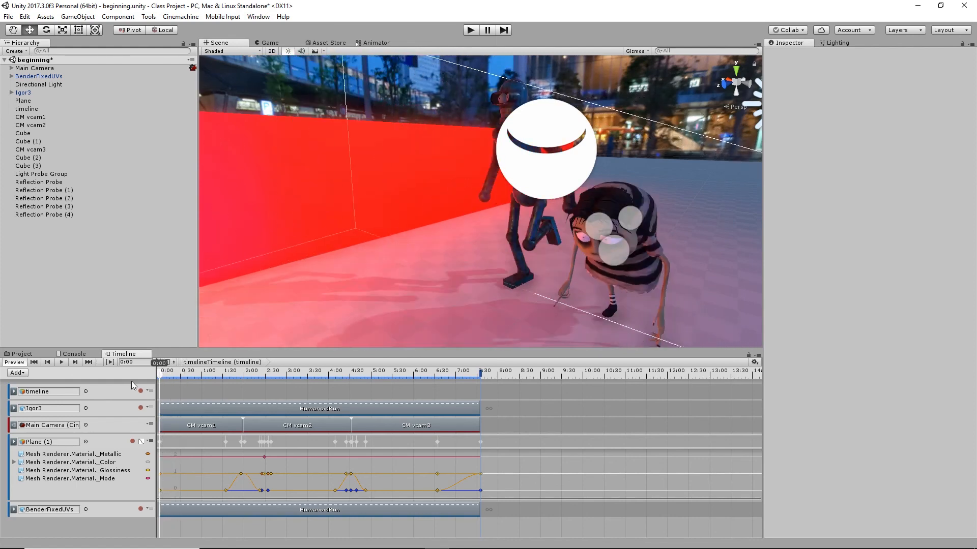
pyautogui.click(469, 31)
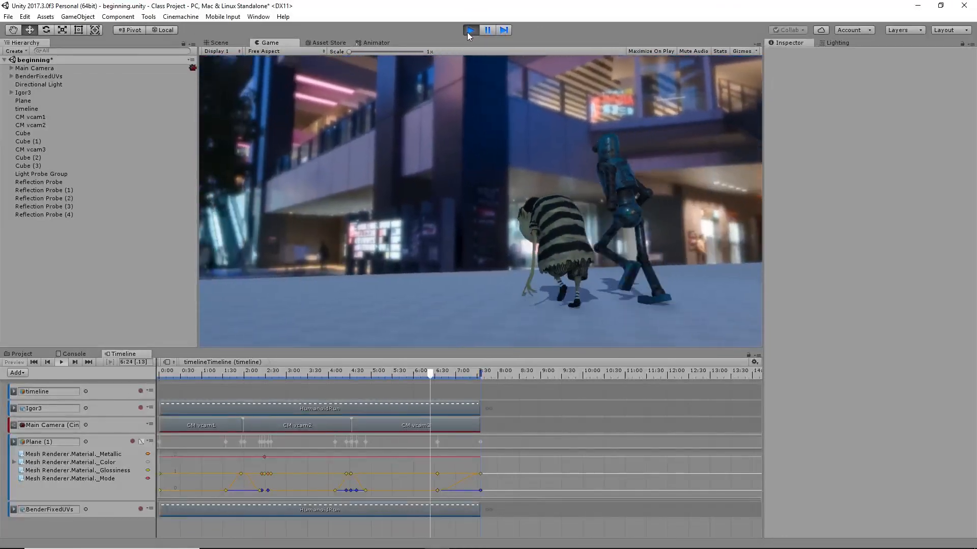
pyautogui.click(470, 30)
# - Examine the first Reflection Probe's settings, box bounds and placement around the two characters and the coloured cubes
pyautogui.keyDown('alt'); pyautogui.moveTo(583, 192); pyautogui.dragTo(451, 209); pyautogui.keyUp('alt')
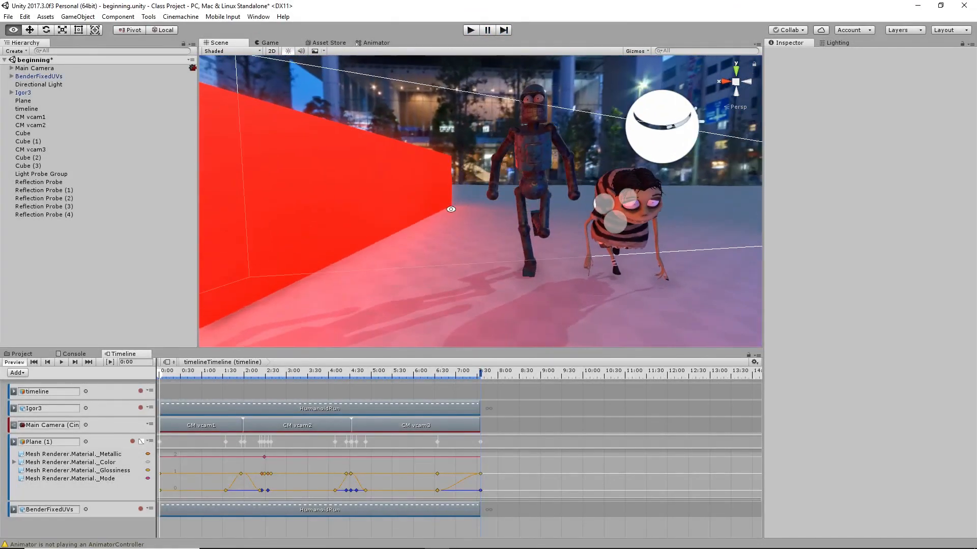
pyautogui.click(48, 183)
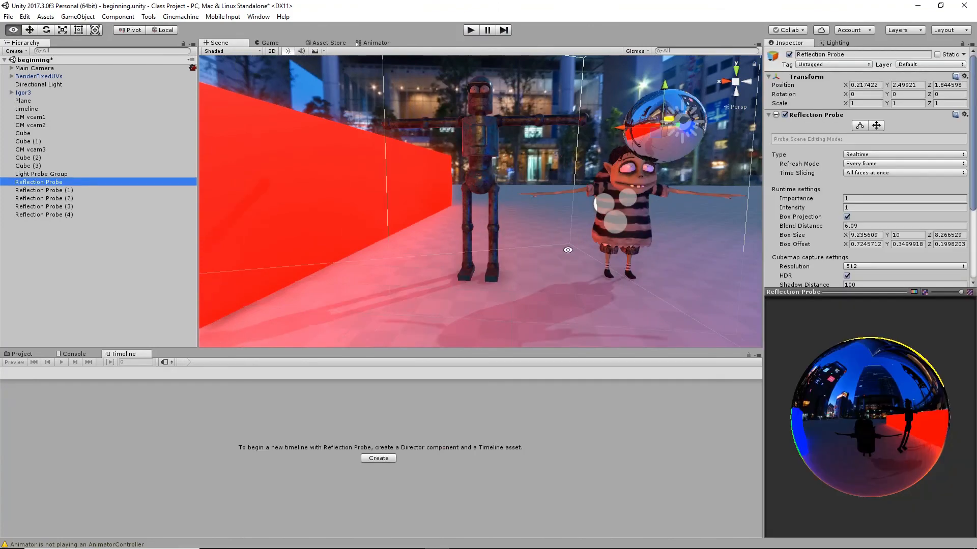
pyautogui.scroll(-6, 567, 250)
pyautogui.keyDown('alt'); pyautogui.moveTo(379, 238); pyautogui.dragTo(224, 328); pyautogui.keyUp('alt')
pyautogui.keyDown('alt'); pyautogui.moveTo(438, 303); pyautogui.dragTo(356, 285, button='right'); pyautogui.keyUp('alt')
pyautogui.keyDown('alt'); pyautogui.moveTo(458, 239); pyautogui.dragTo(428, 222); pyautogui.keyUp('alt')
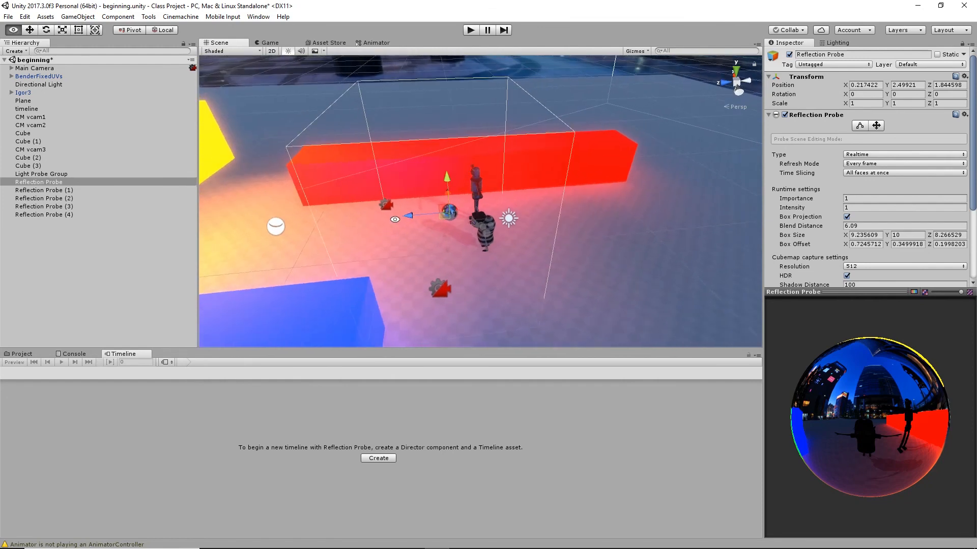
pyautogui.keyDown('alt'); pyautogui.moveTo(432, 219); pyautogui.dragTo(518, 216, button='middle'); pyautogui.keyUp('alt')
pyautogui.keyDown('alt'); pyautogui.moveTo(538, 217); pyautogui.dragTo(513, 224); pyautogui.keyUp('alt')
# - Examine Reflection Probe (1), its settings and its coverage of the scene from several angles
pyautogui.click(58, 191)
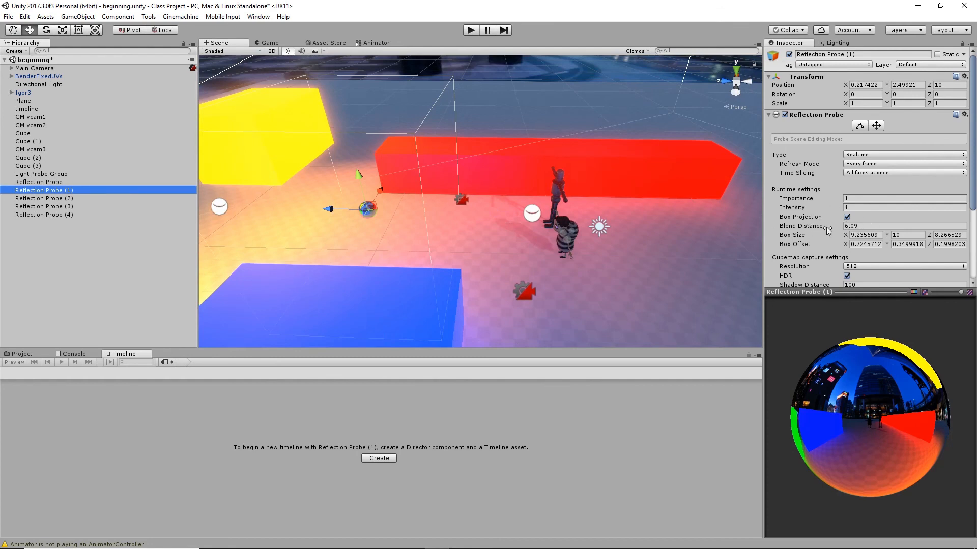
pyautogui.moveTo(564, 258)
pyautogui.keyDown('alt'); pyautogui.mouseDown()
pyautogui.moveTo(493, 259)
pyautogui.moveTo(488, 272)
pyautogui.moveTo(549, 255)
pyautogui.mouseUp(); pyautogui.keyUp('alt')
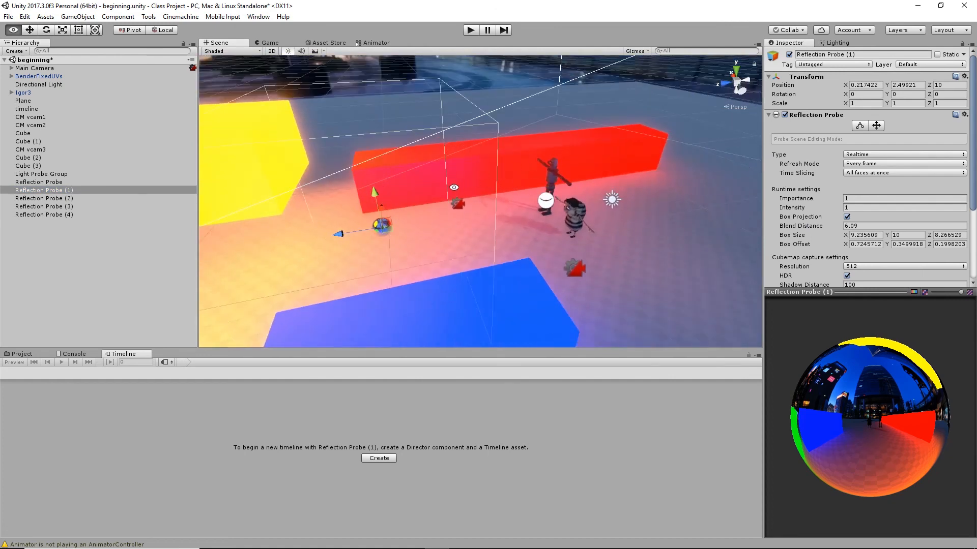
pyautogui.keyDown('alt'); pyautogui.moveTo(454, 187); pyautogui.dragTo(732, 209); pyautogui.keyUp('alt')
pyautogui.keyDown('alt'); pyautogui.moveTo(340, 108); pyautogui.dragTo(683, 222, button='right'); pyautogui.keyUp('alt')
pyautogui.keyDown('alt'); pyautogui.moveTo(516, 192); pyautogui.dragTo(430, 157); pyautogui.keyUp('alt')
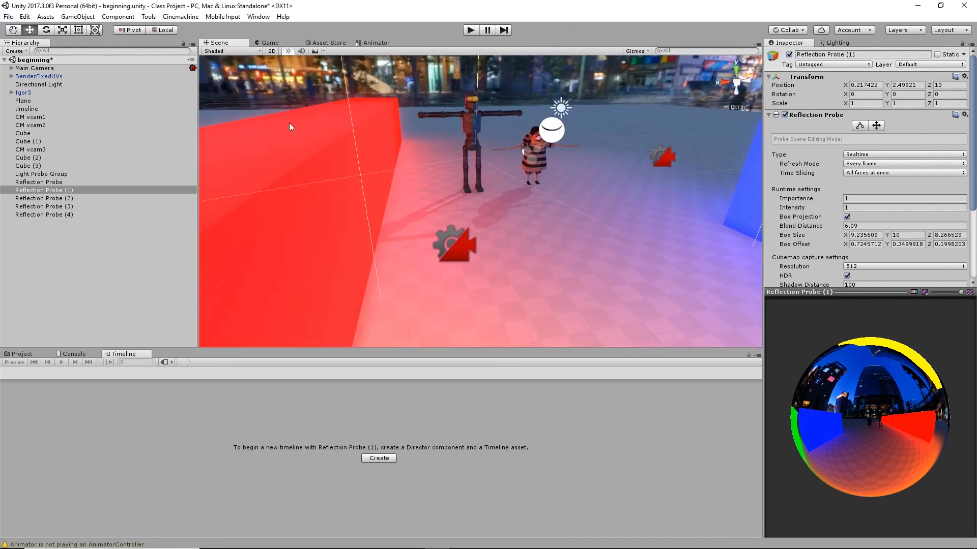
pyautogui.keyDown('alt'); pyautogui.moveTo(630, 244); pyautogui.dragTo(510, 217); pyautogui.keyUp('alt')
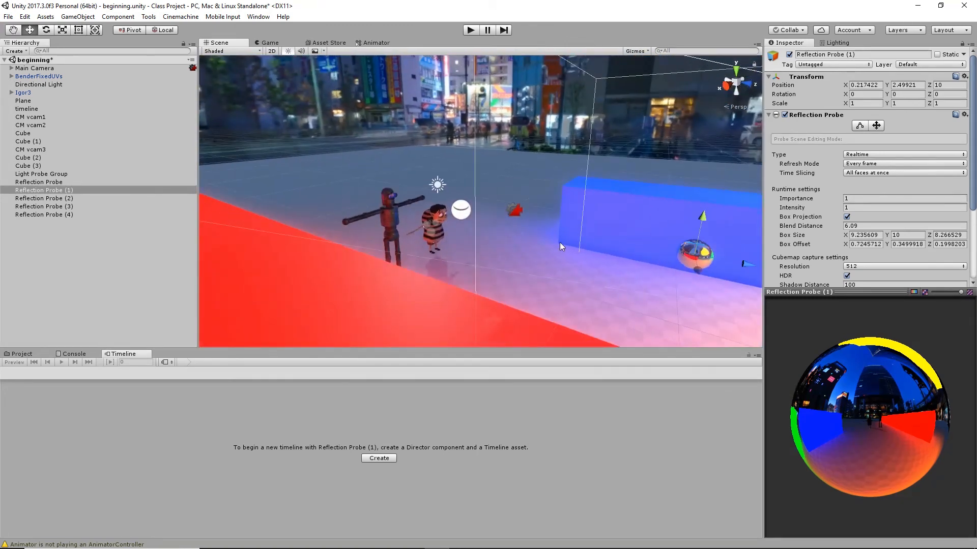
pyautogui.moveTo(412, 542)
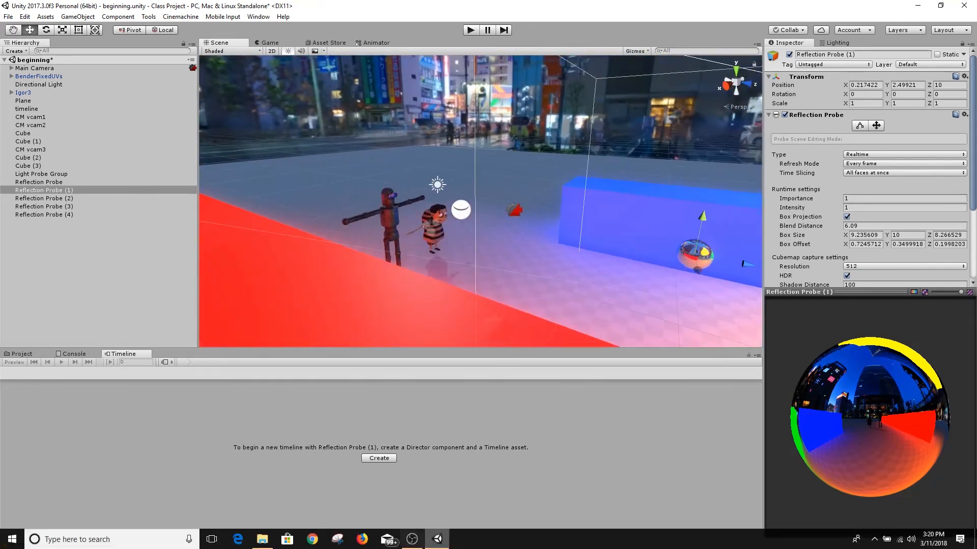